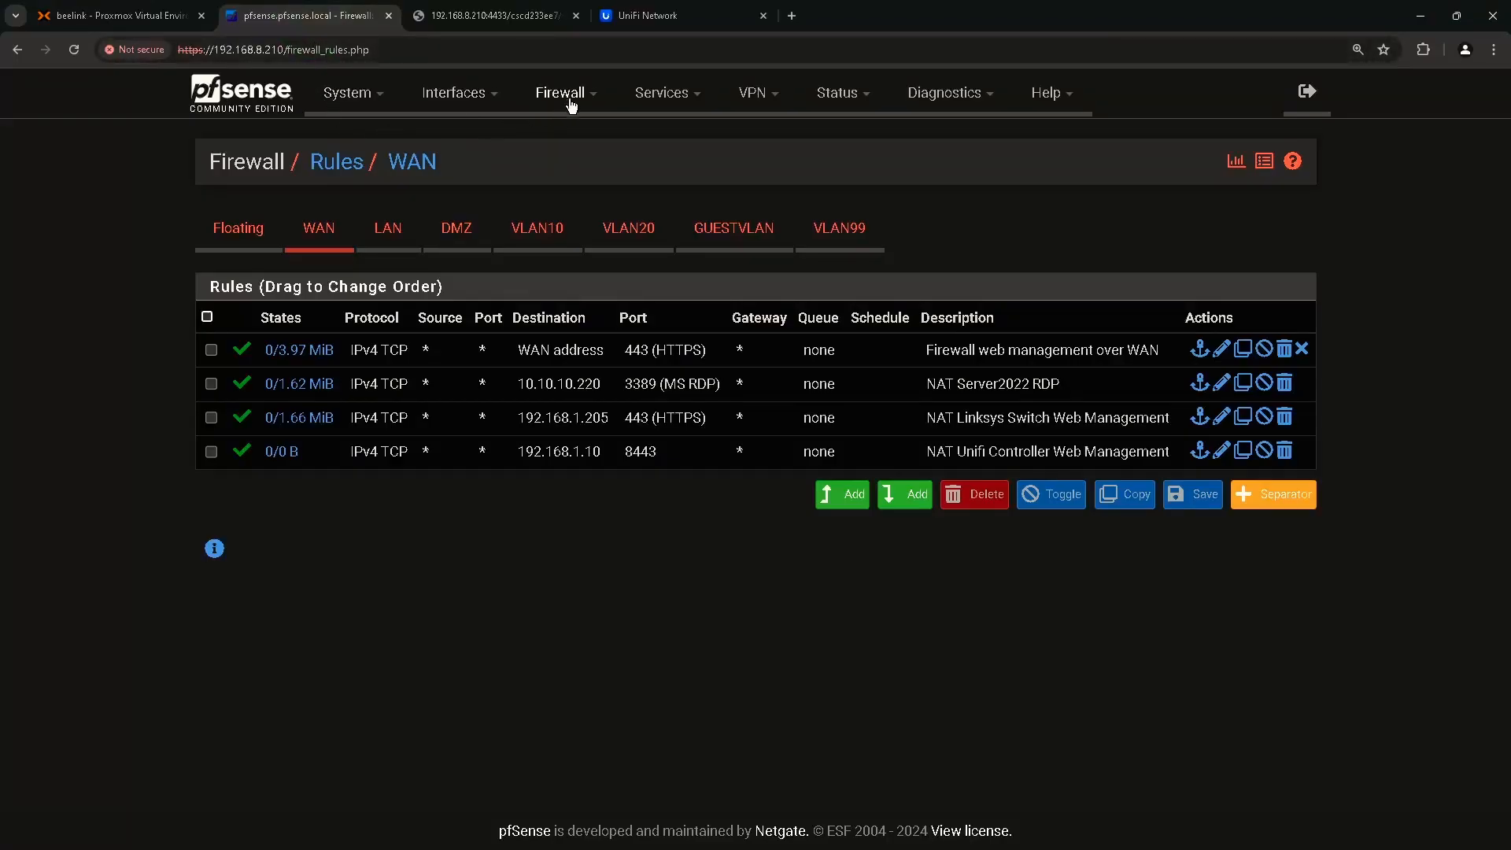
Start a new NAT port-forward rule and set its protocol to TCP.
{"action": "left_click", "coordinate": [572, 101]}
{"action": "left_click", "coordinate": [572, 101]}
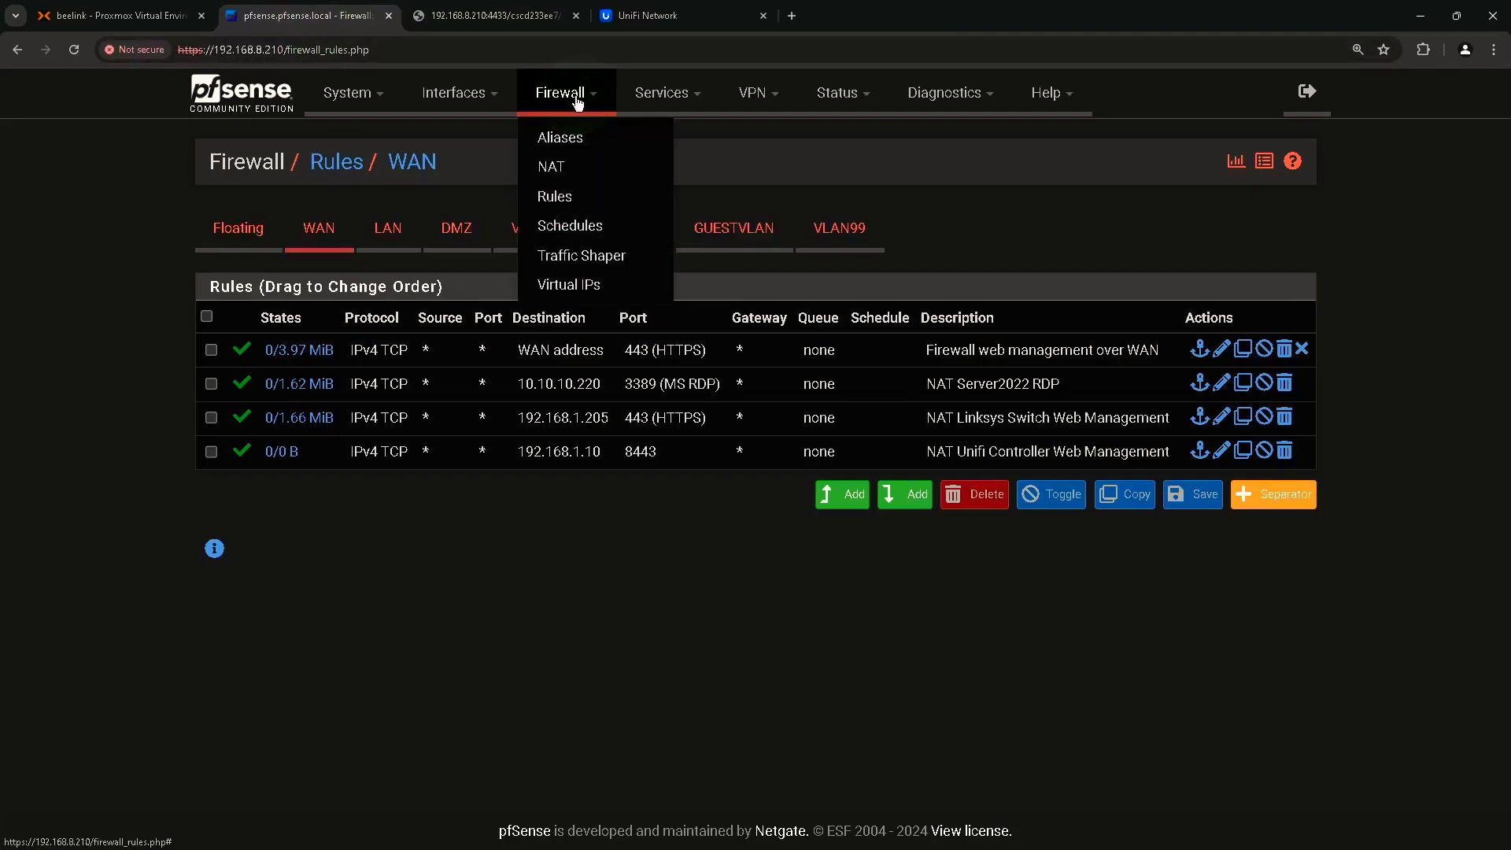
{"action": "left_click", "coordinate": [561, 168]}
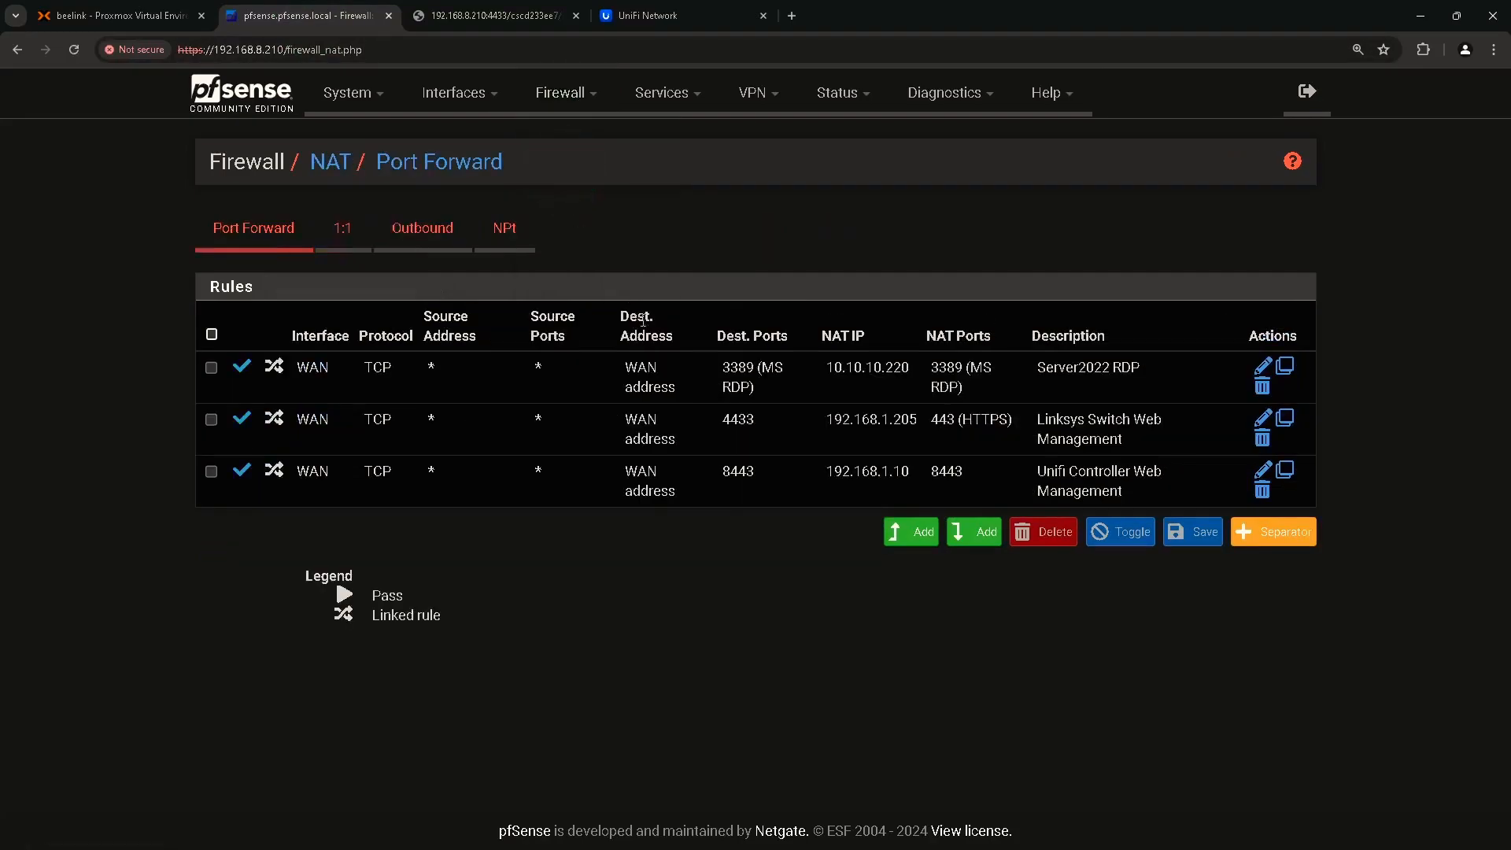
{"action": "left_click", "coordinate": [976, 538]}
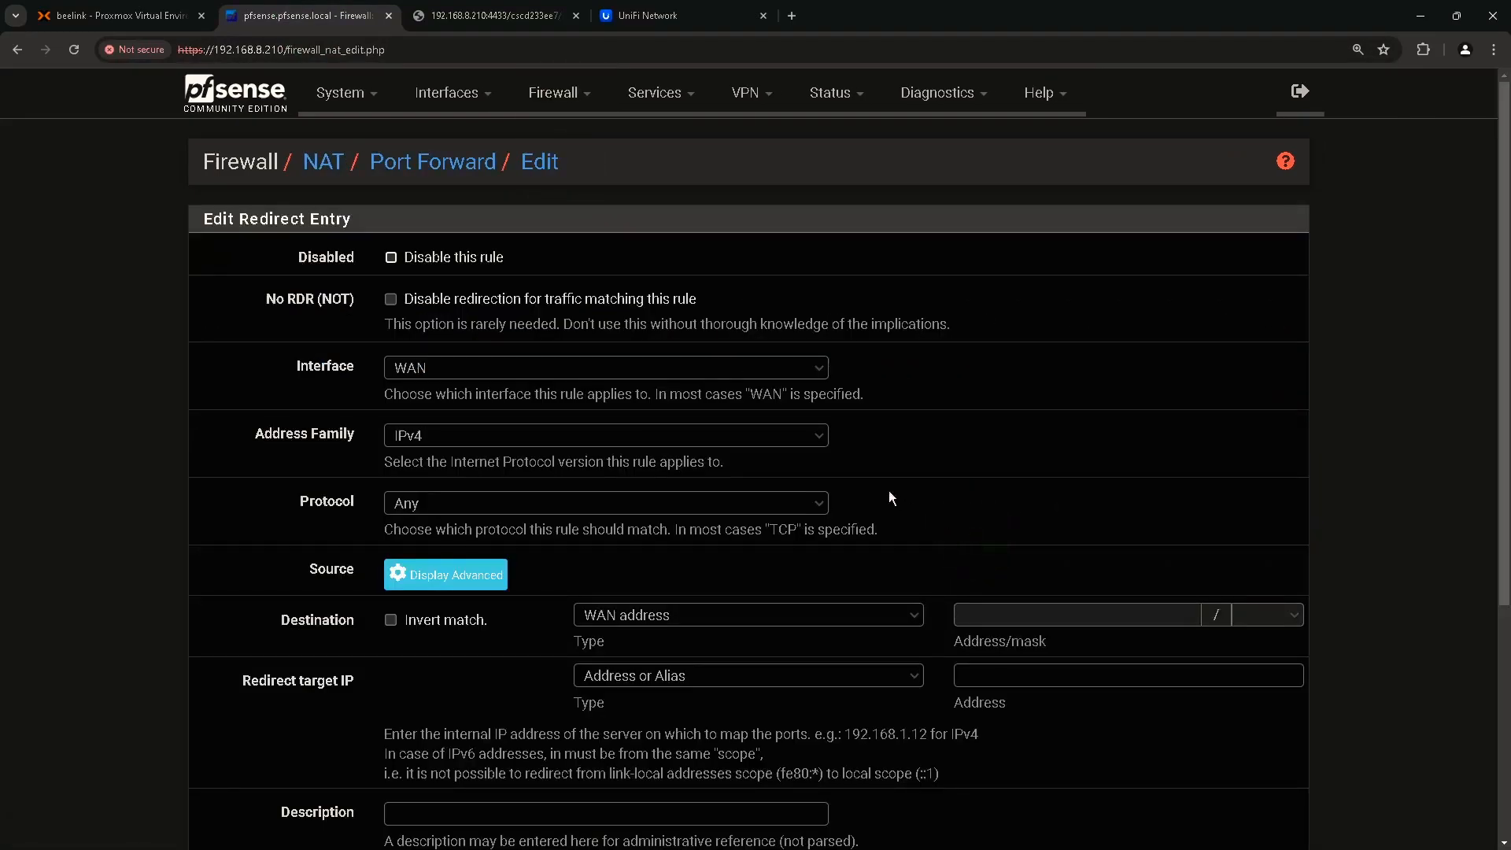
{"action": "scroll", "coordinate": [847, 476], "scroll_direction": "down", "scroll_amount": 2}
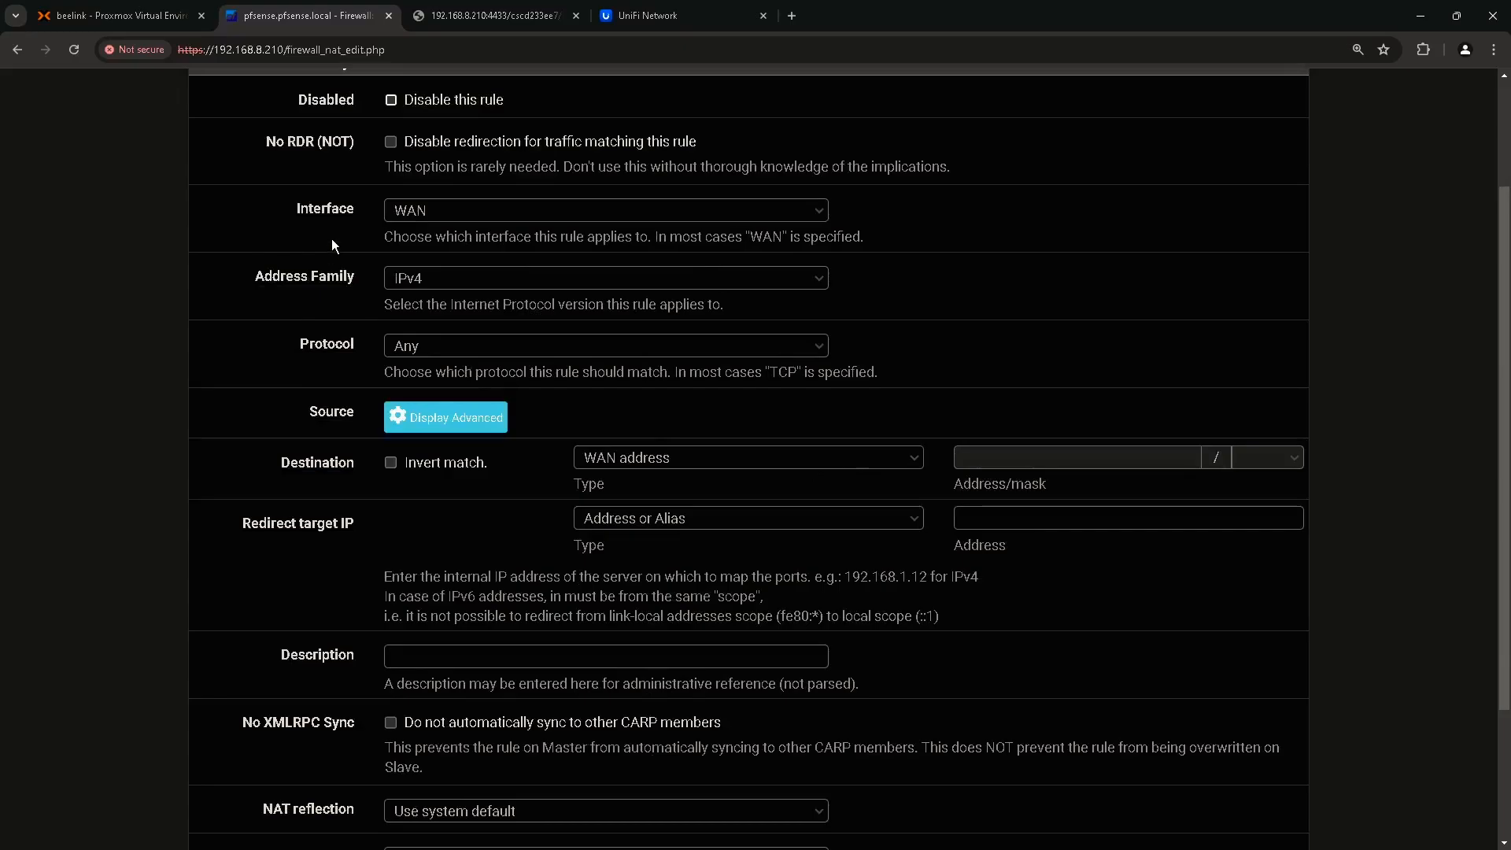
{"action": "left_click", "coordinate": [352, 347]}
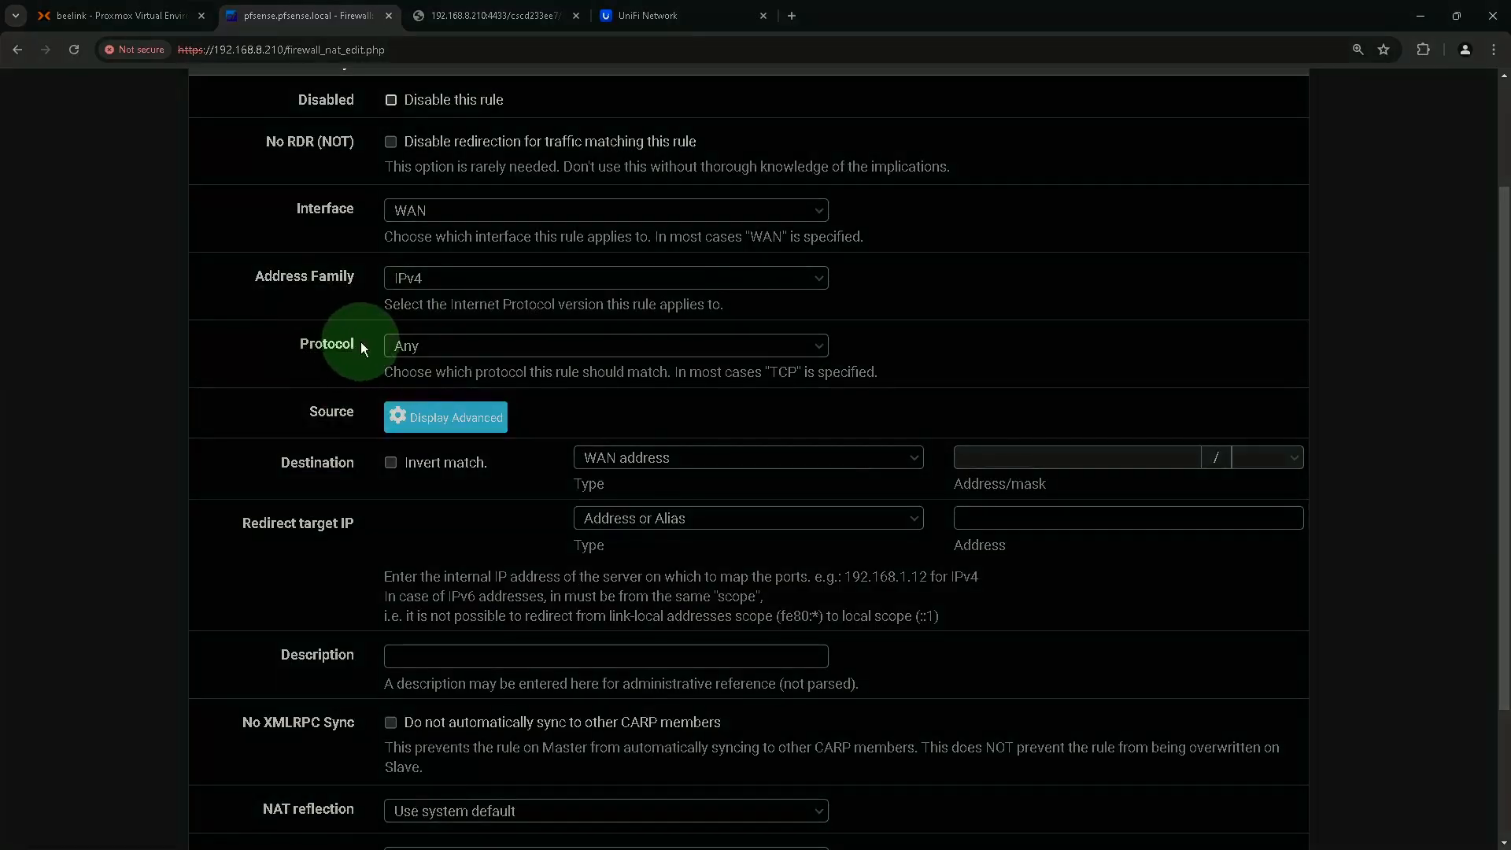
{"action": "left_click", "coordinate": [437, 348]}
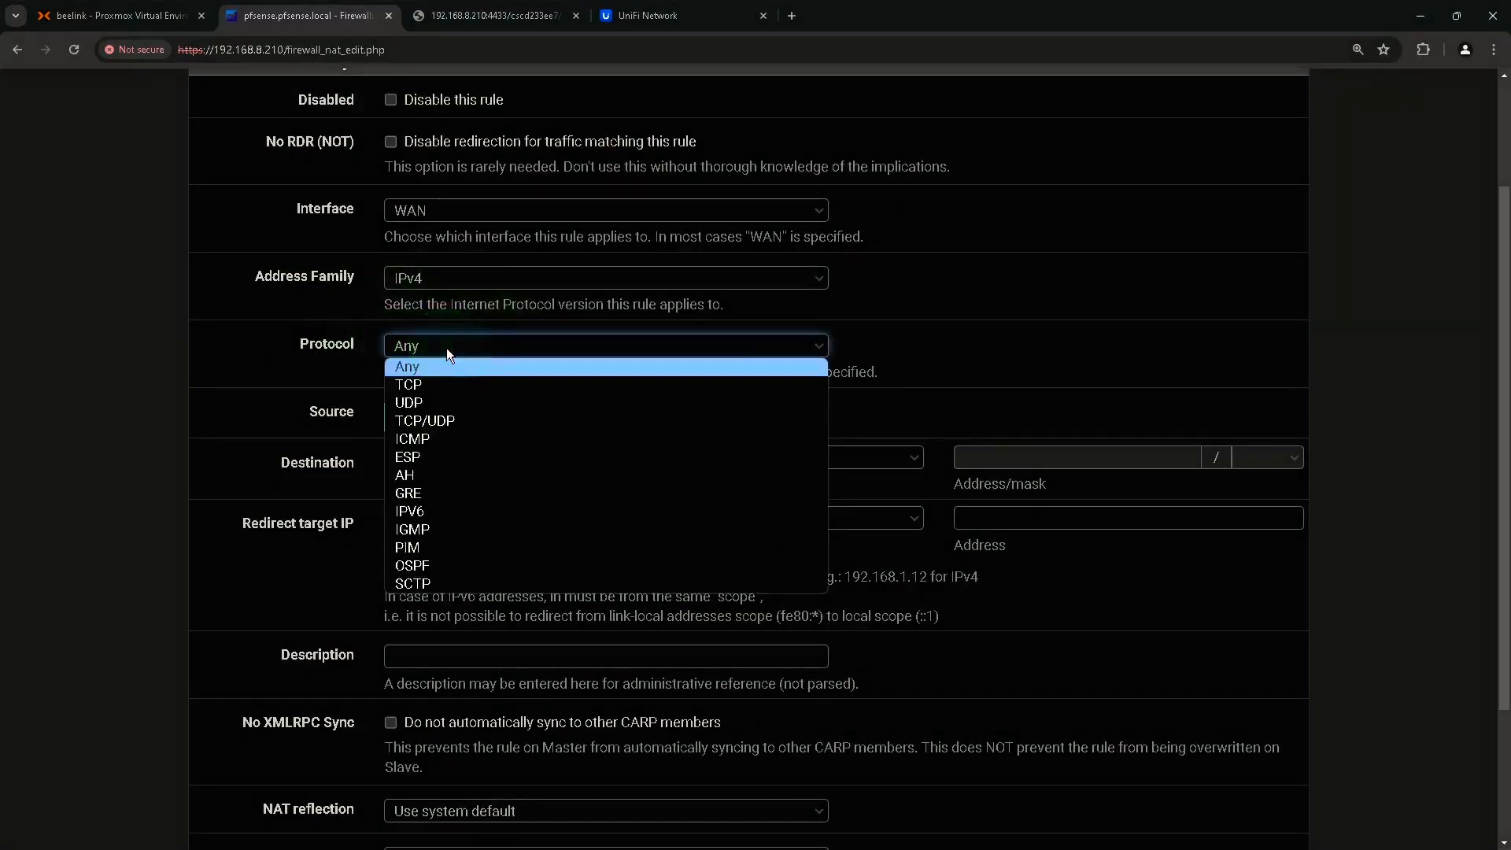
{"action": "left_click", "coordinate": [416, 384]}
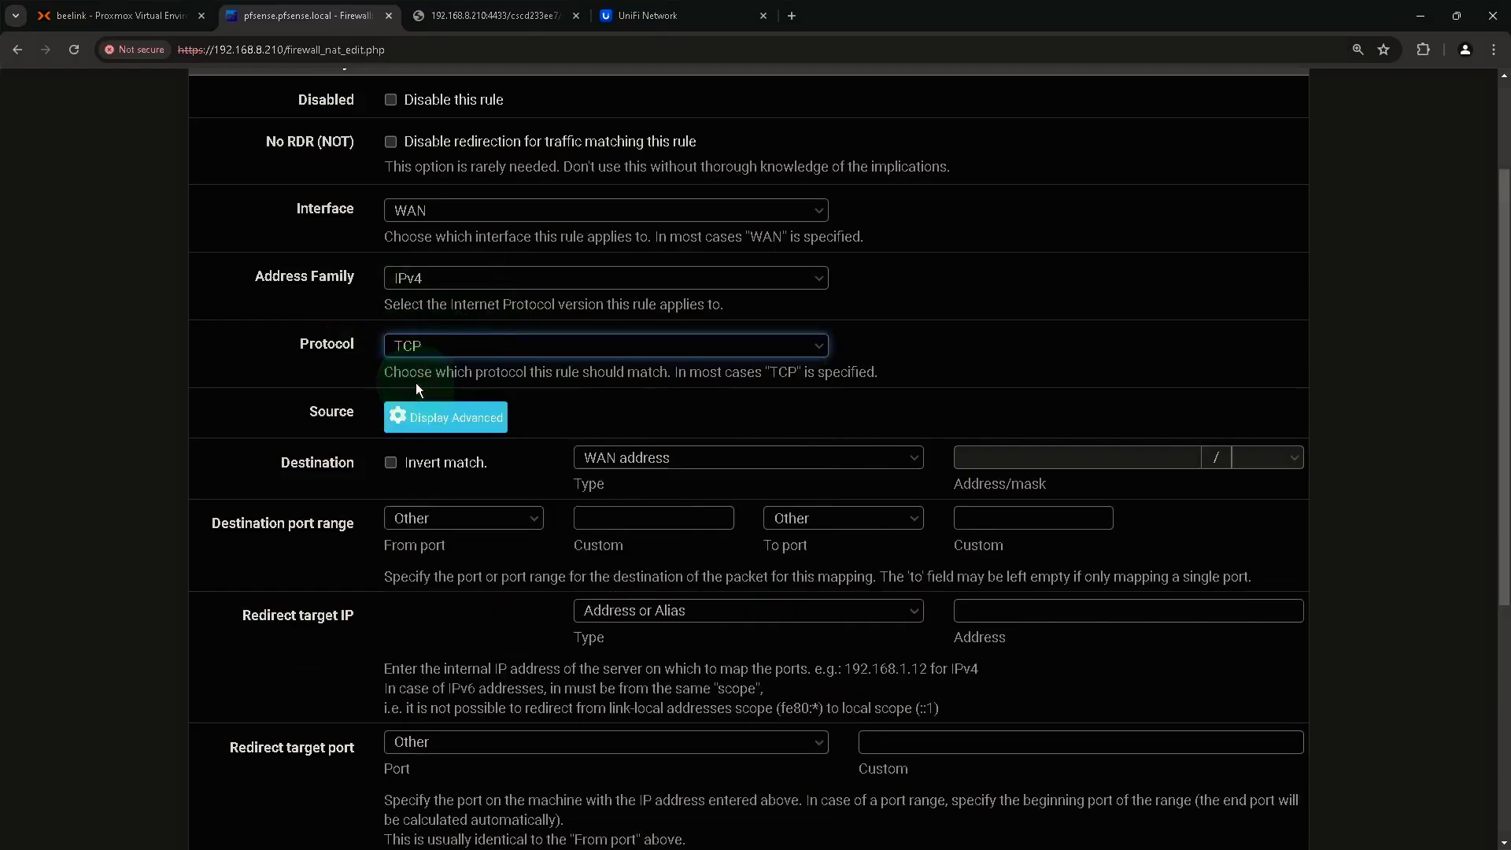
Set the rule's destination port range From and To to SSH.
{"action": "left_click", "coordinate": [346, 476]}
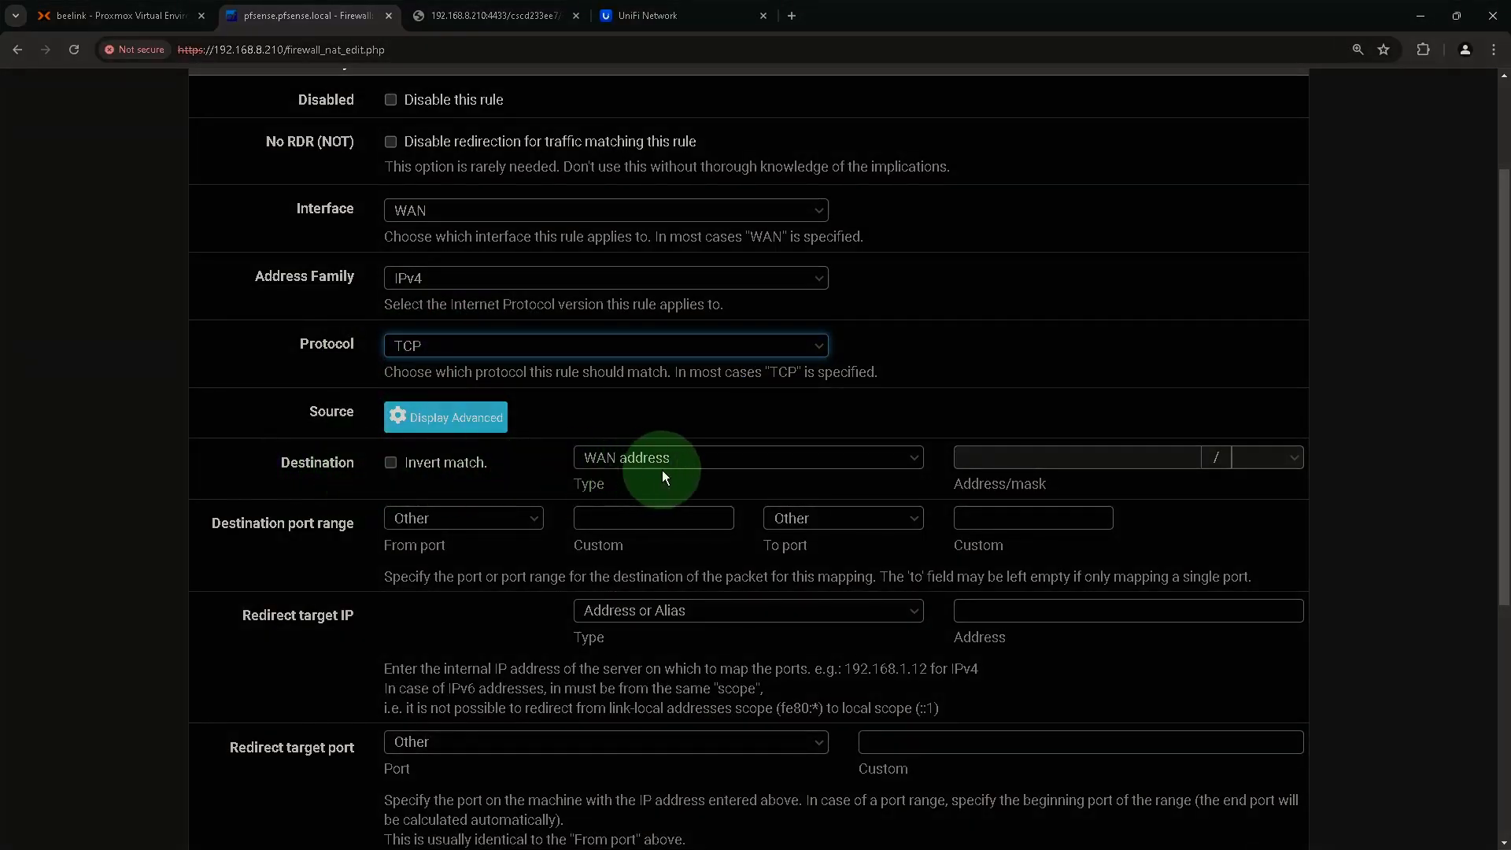
{"action": "scroll", "coordinate": [642, 469], "scroll_direction": "down", "scroll_amount": 2}
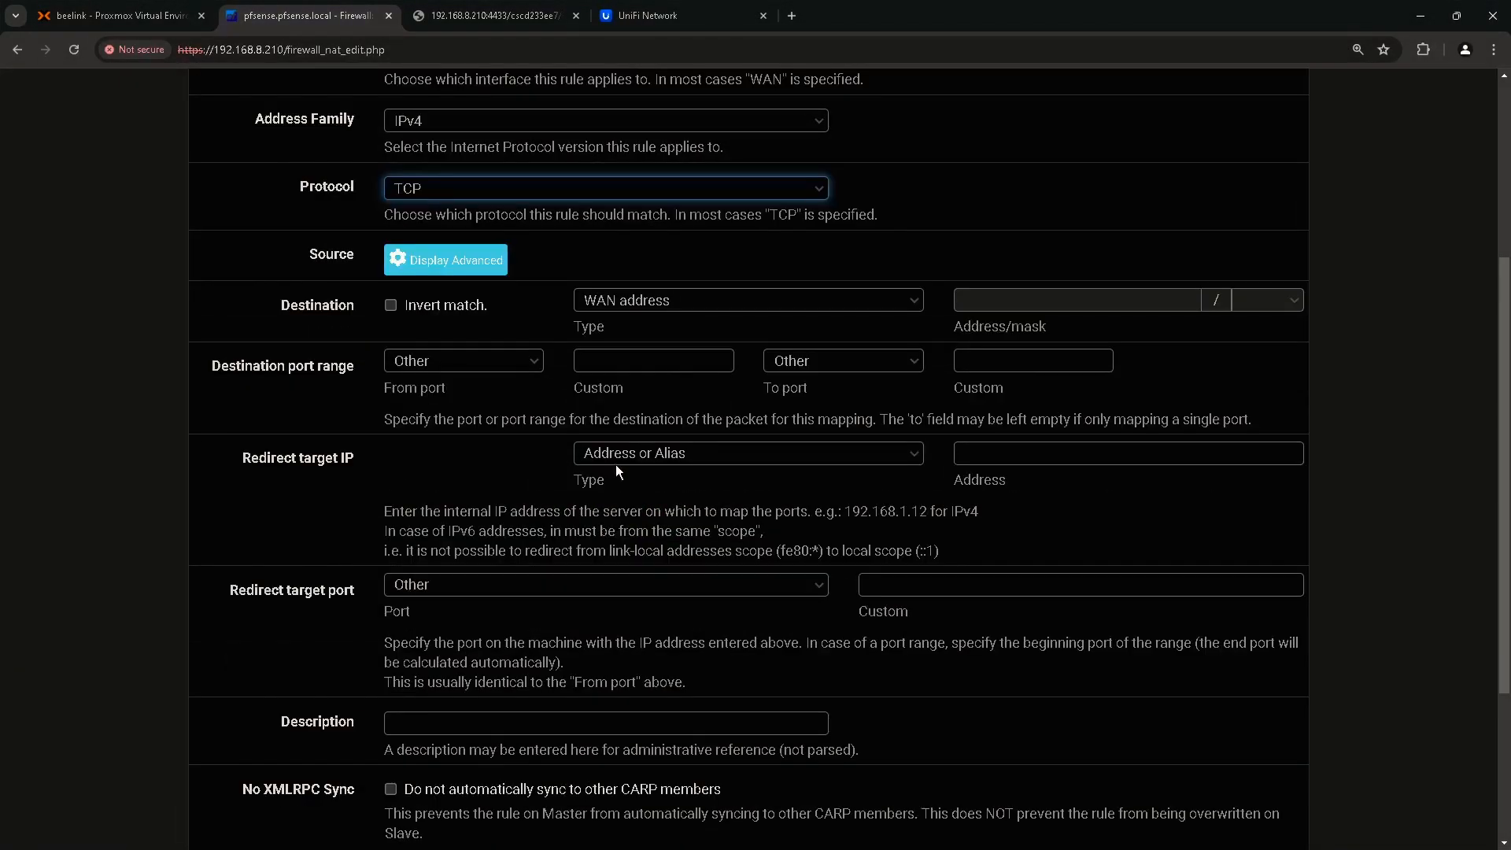
{"action": "left_click", "coordinate": [299, 379]}
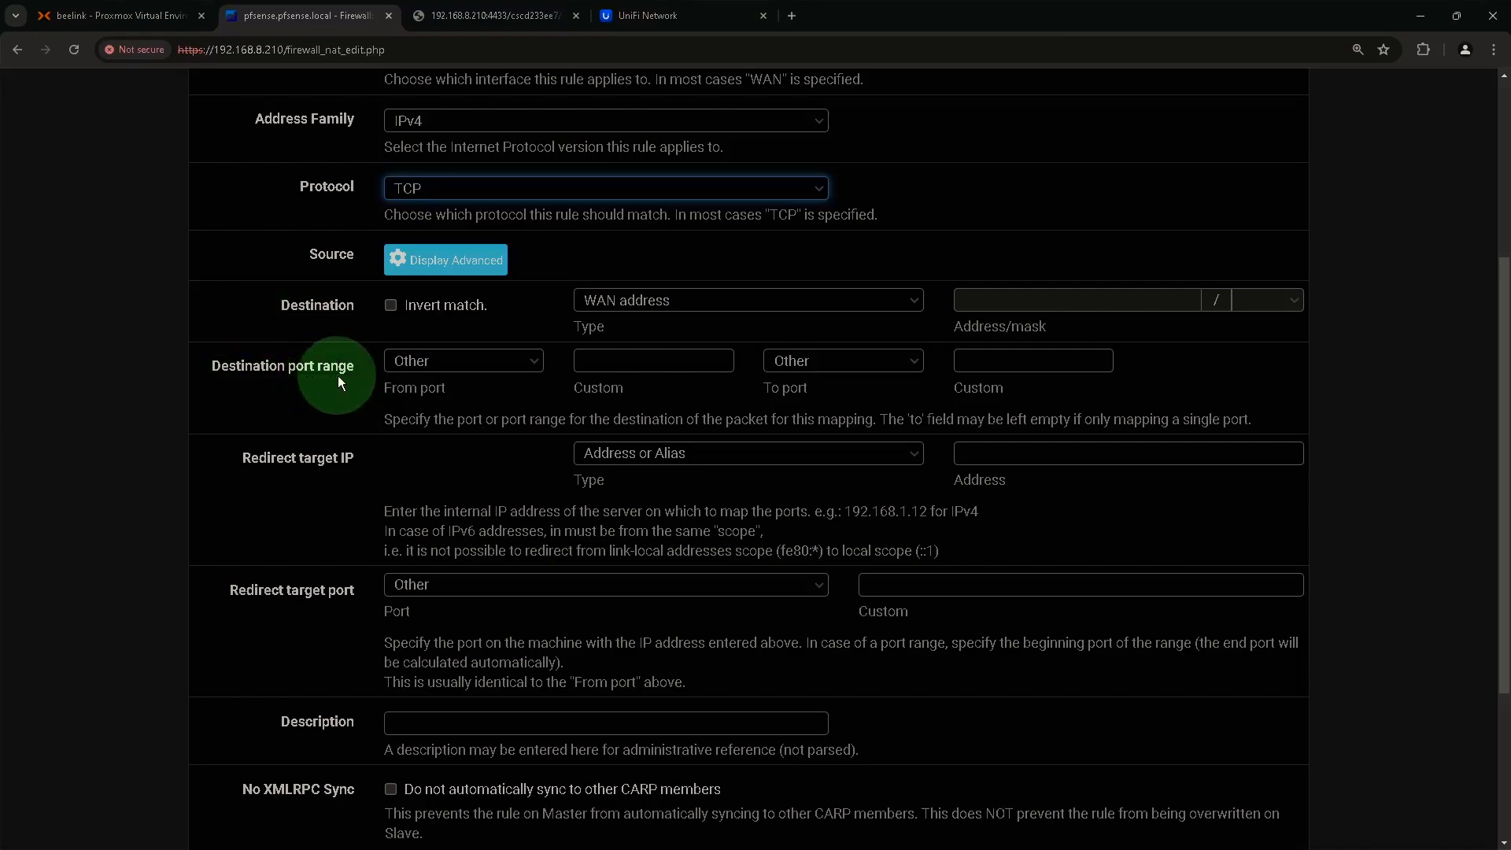
{"action": "left_click", "coordinate": [450, 362]}
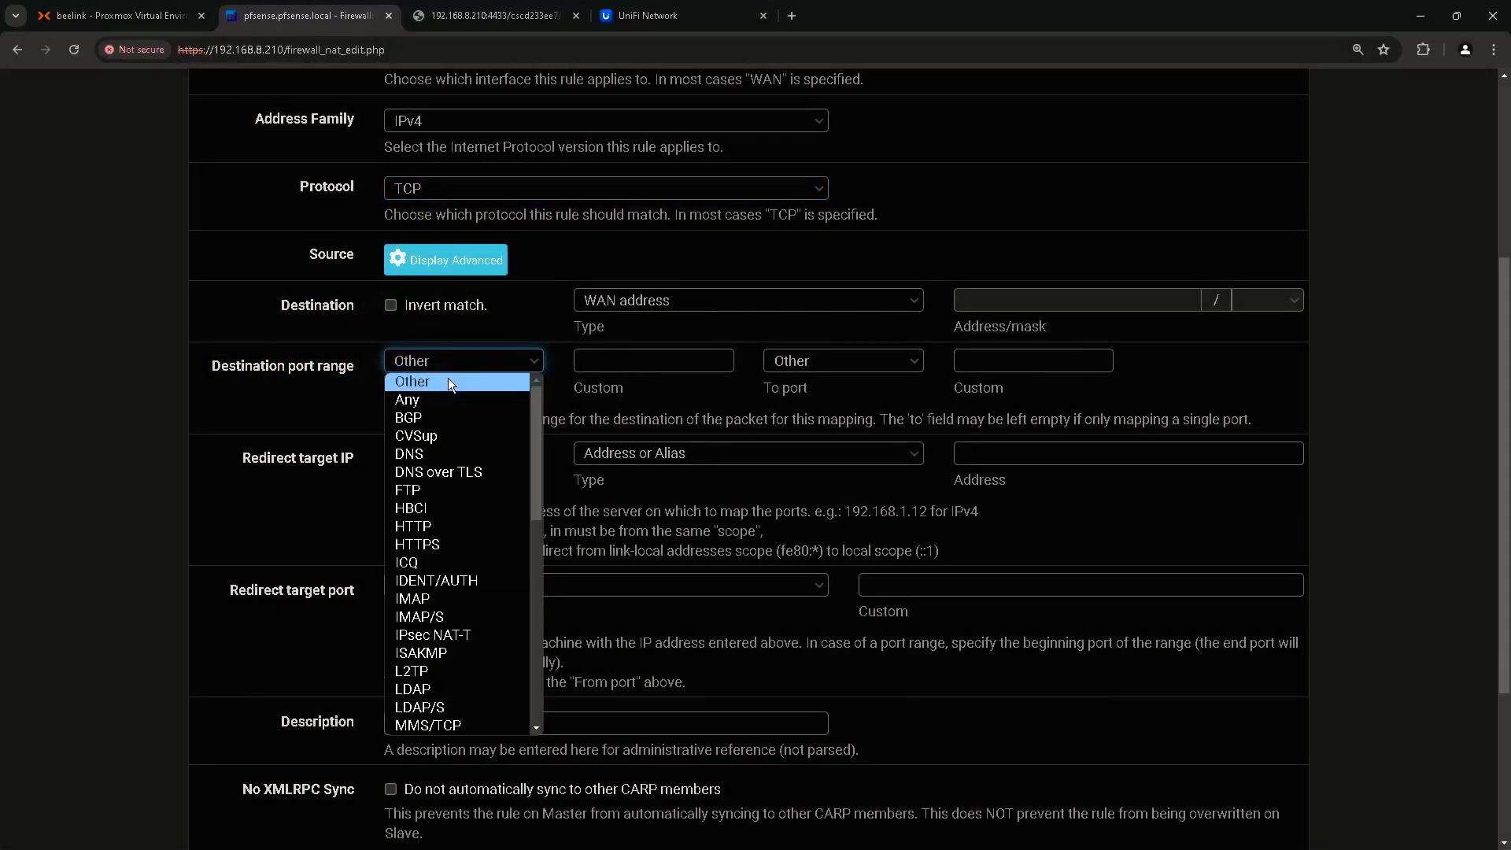
{"action": "scroll", "coordinate": [447, 473], "scroll_direction": "down", "scroll_amount": 5}
{"action": "left_click", "coordinate": [401, 606]}
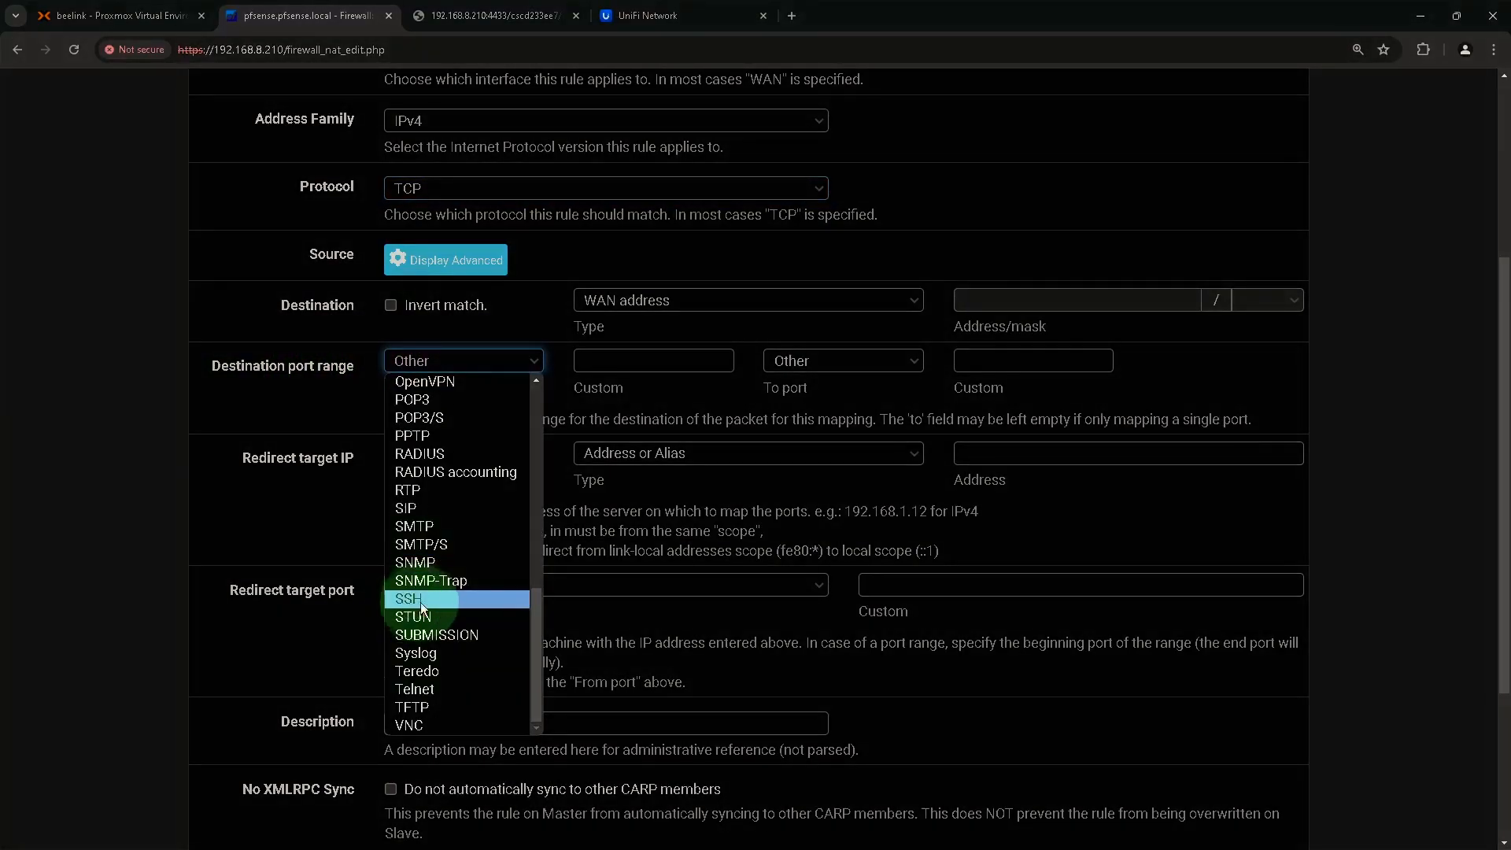
{"action": "left_click", "coordinate": [437, 601]}
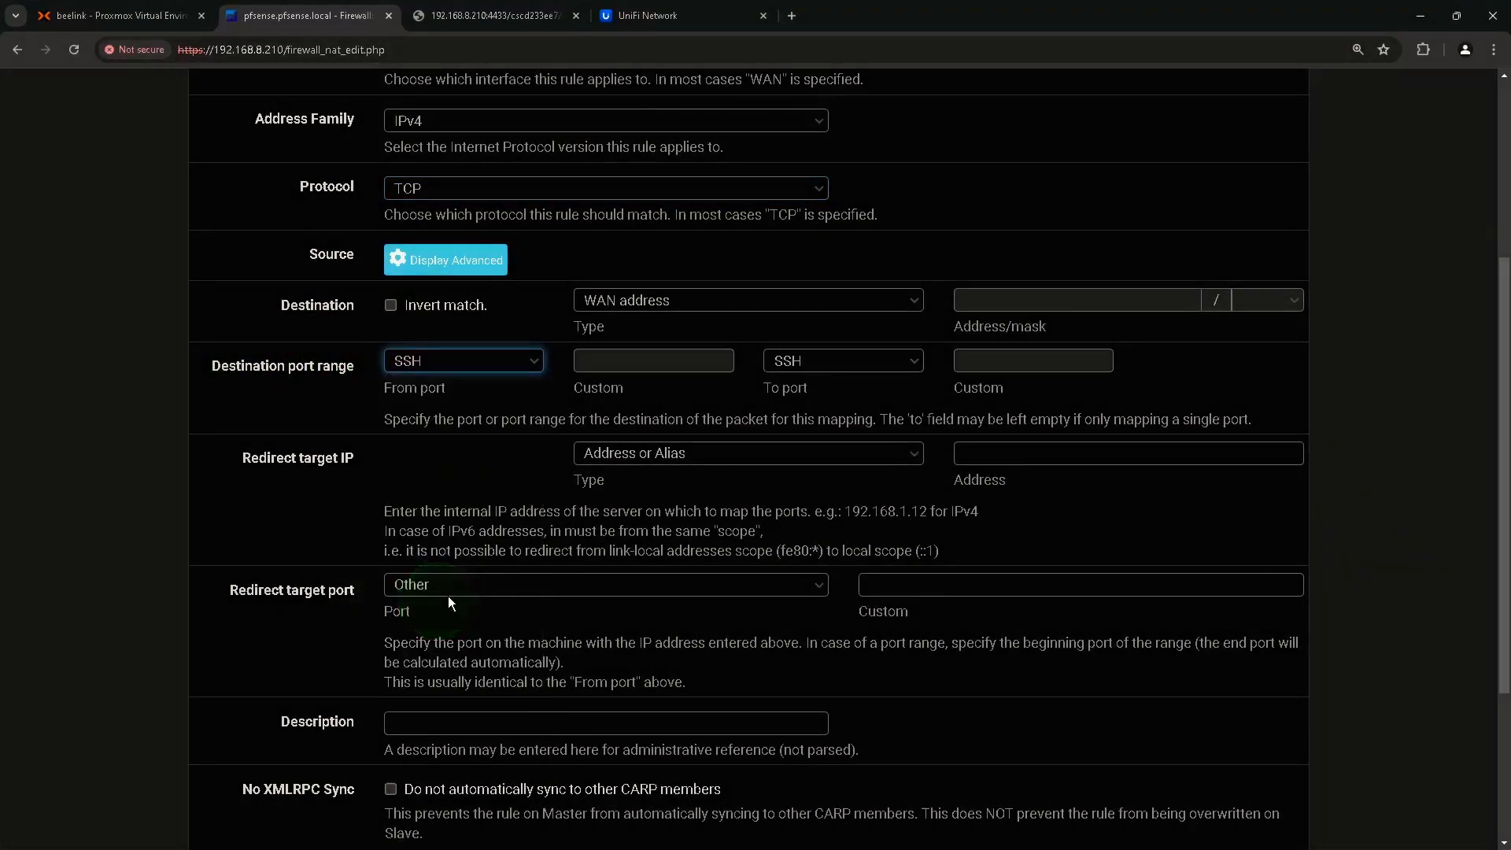
{"action": "left_click", "coordinate": [792, 372]}
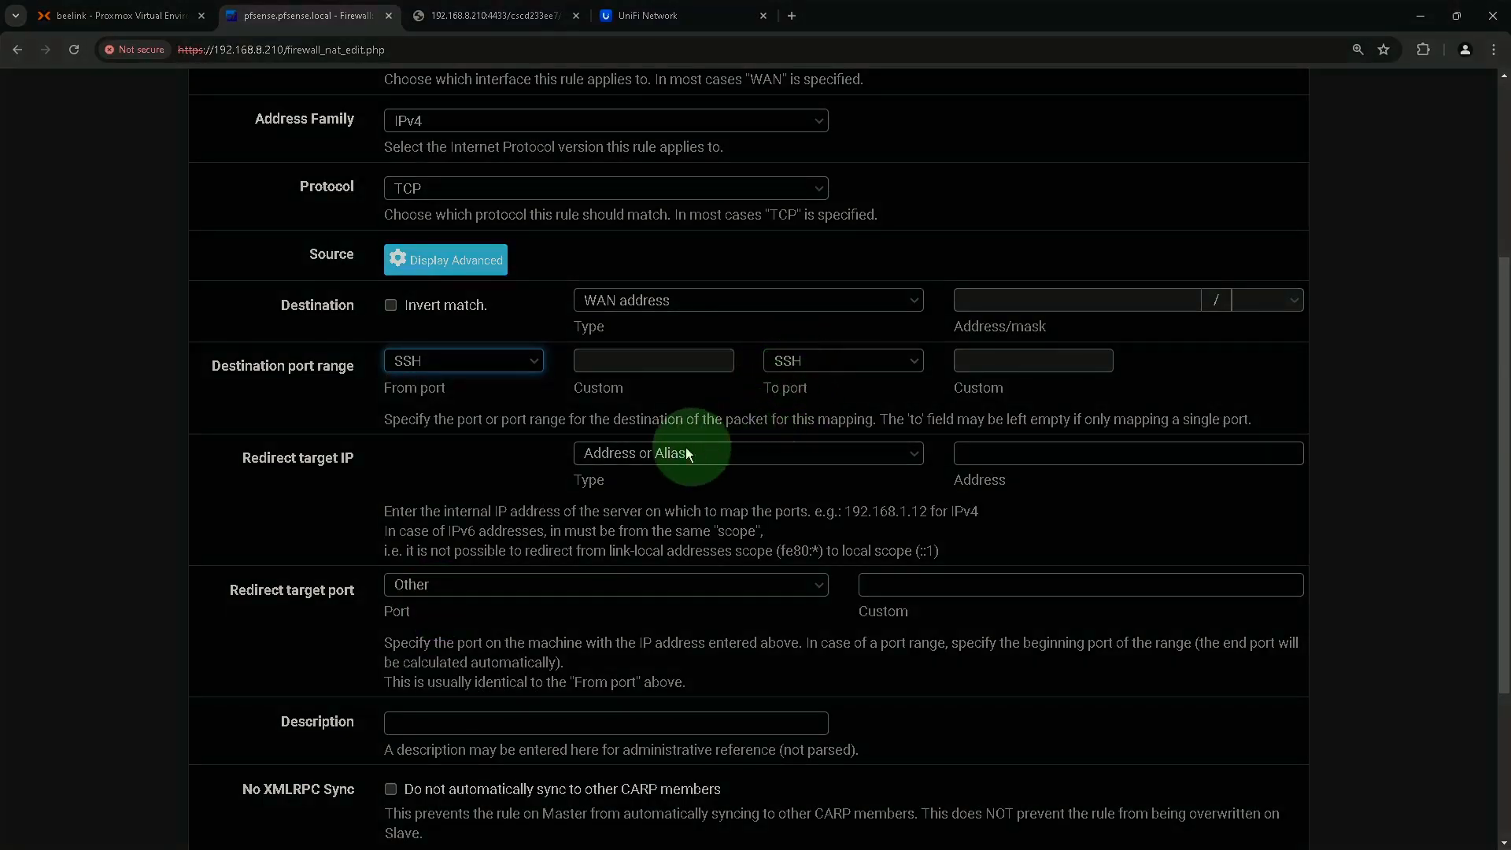
{"action": "left_click", "coordinate": [294, 455]}
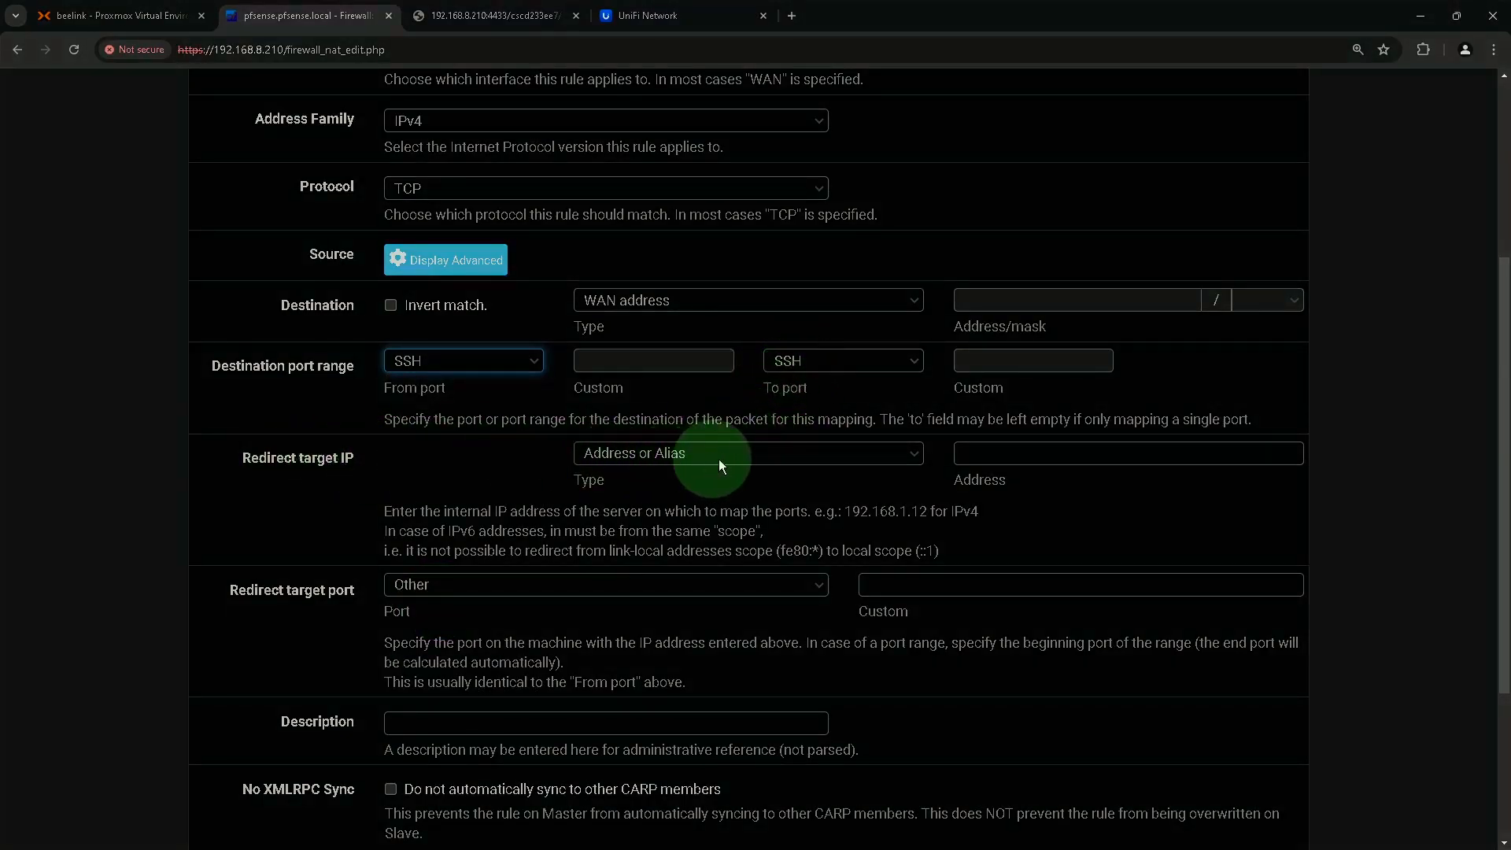
{"action": "left_click", "coordinate": [996, 455]}
Redirect the rule to 192.168.1.100 on the SSH port and describe it as 'Unifi AP SSH'.
{"action": "type", "text": "1"}
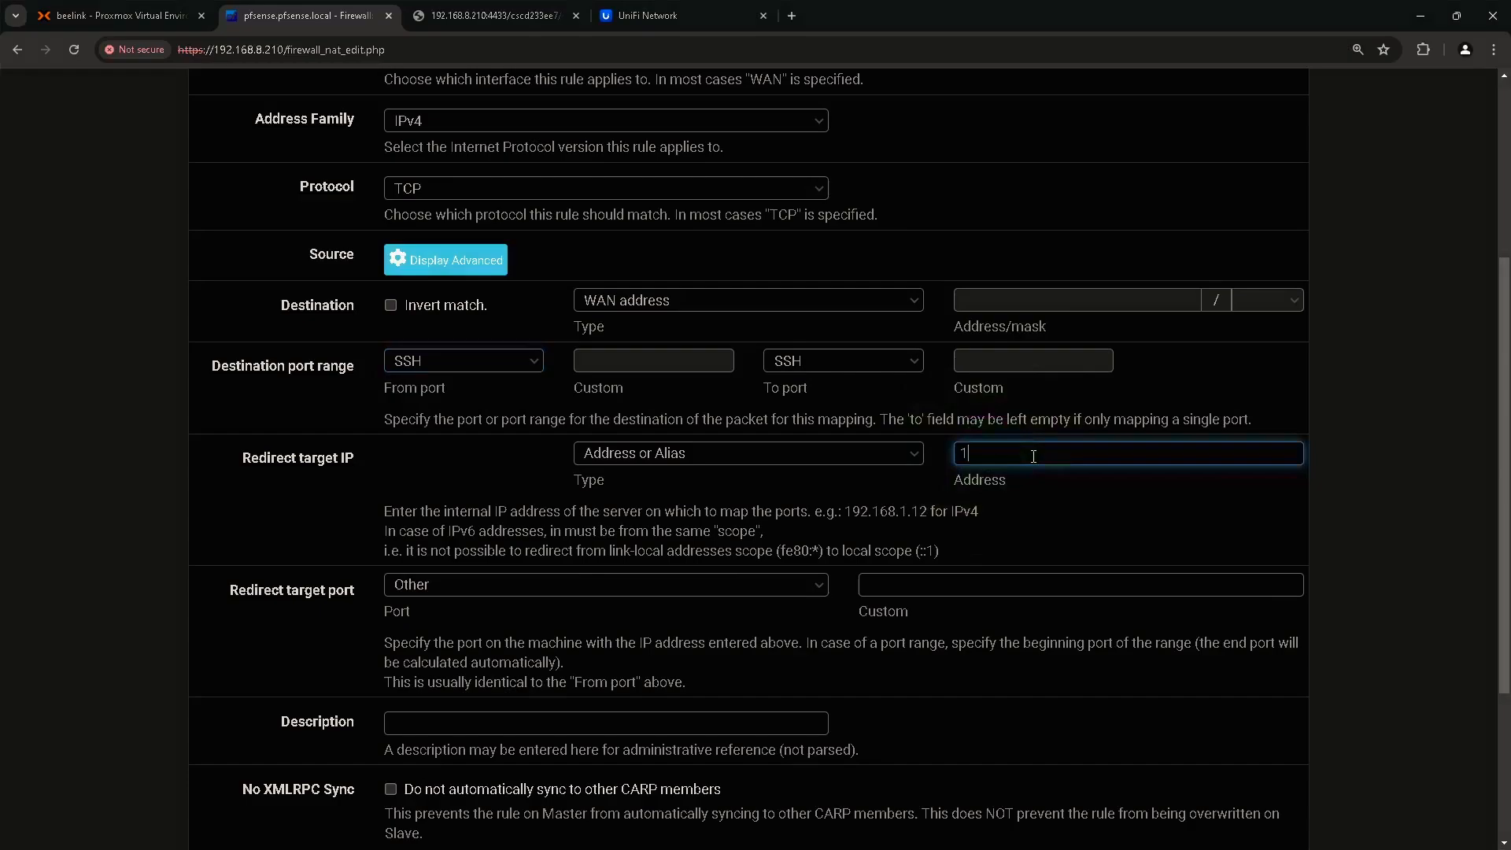
{"action": "type", "text": "92.168.1.100"}
{"action": "key", "text": "ctrl"}
{"action": "key", "text": "ctrl"}
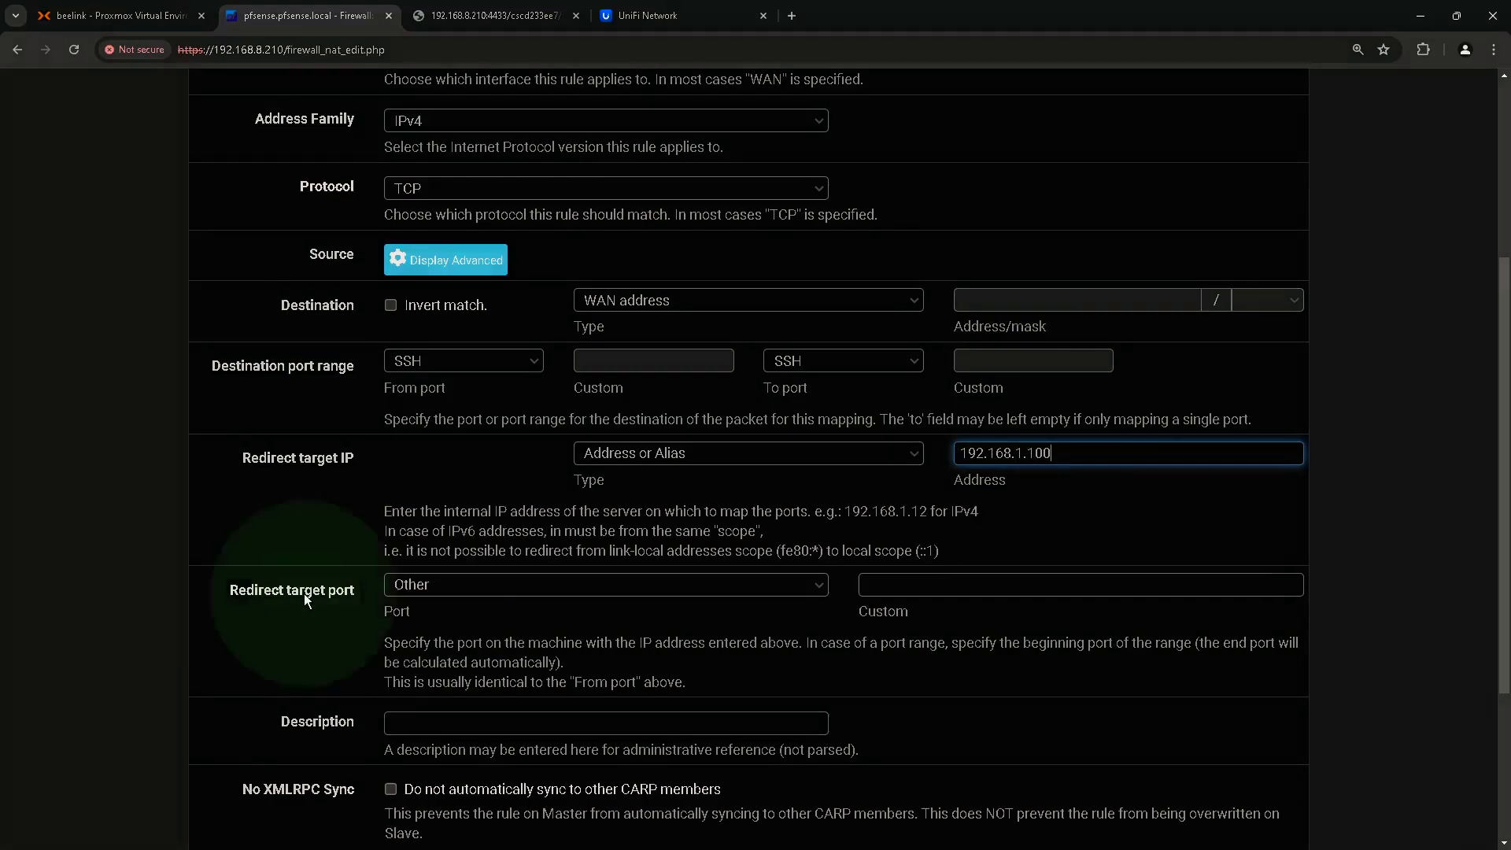
{"action": "left_click", "coordinate": [523, 593]}
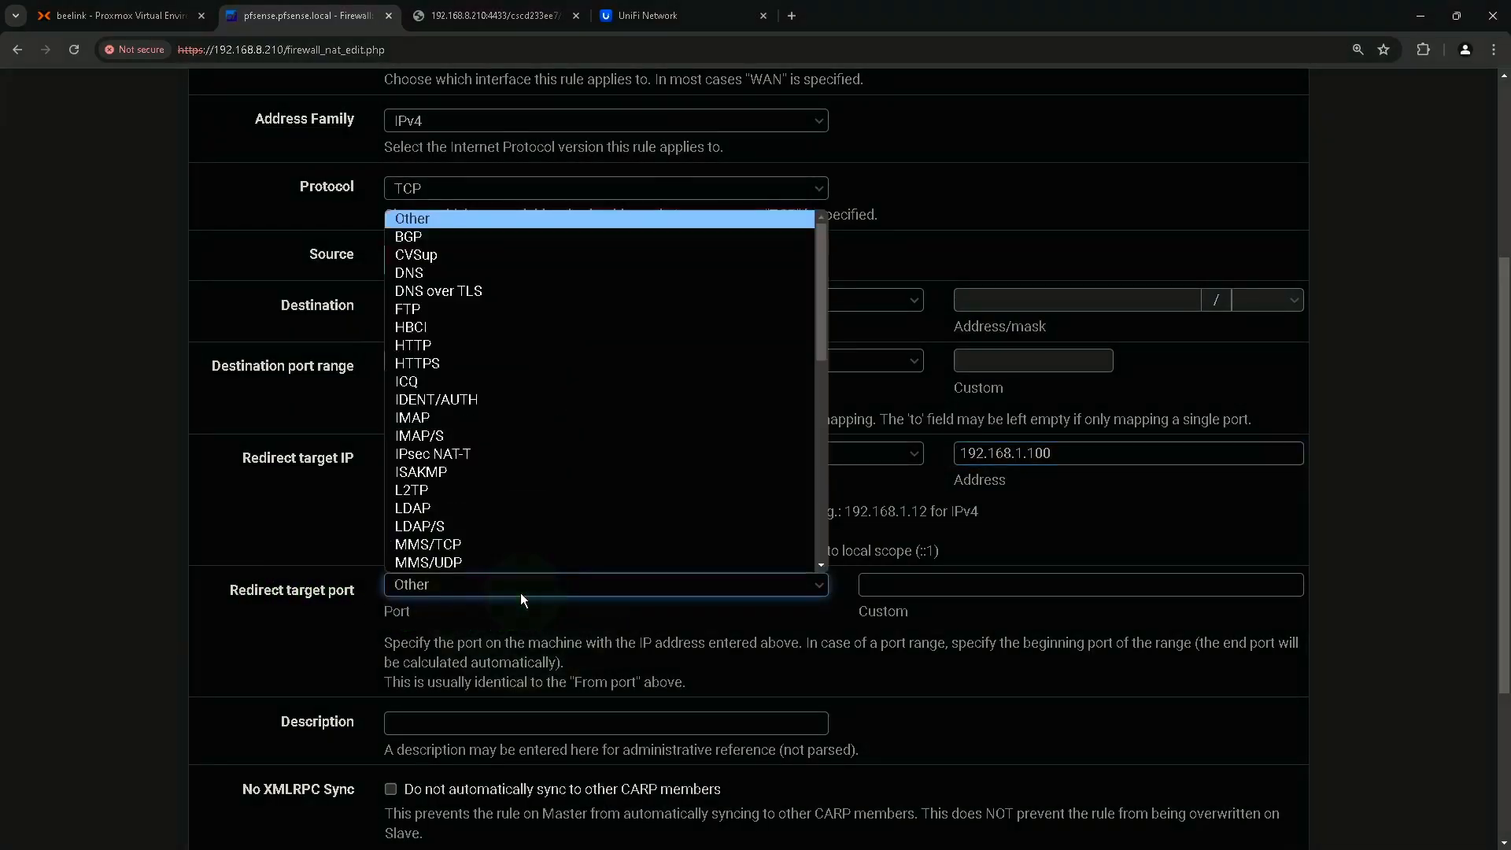
{"action": "scroll", "coordinate": [415, 389], "scroll_direction": "down", "scroll_amount": 5}
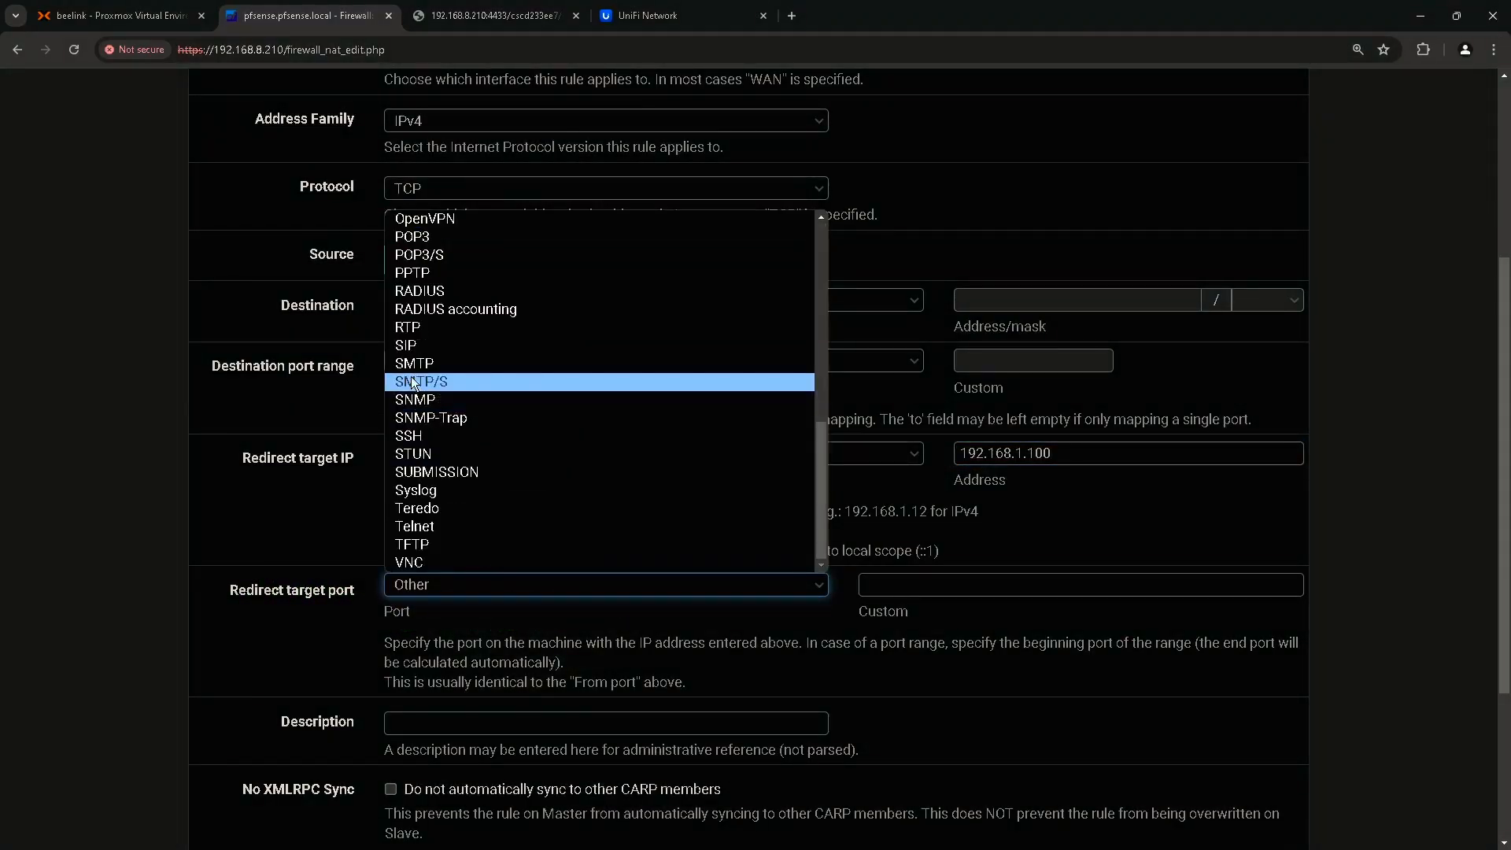
{"action": "left_click", "coordinate": [436, 438]}
{"action": "scroll", "coordinate": [710, 612], "scroll_direction": "down", "scroll_amount": 1}
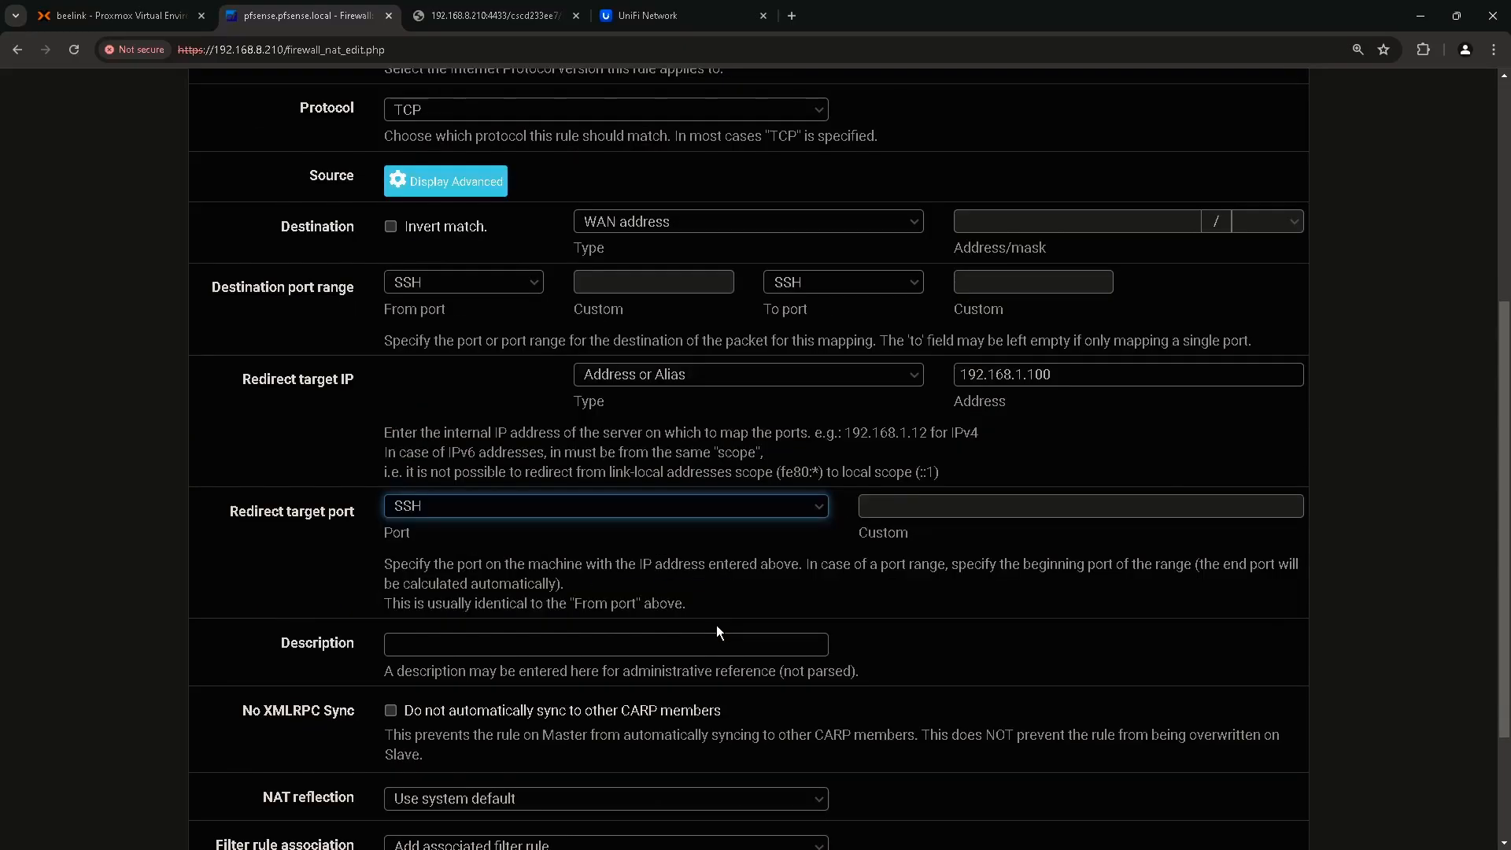
{"action": "left_click", "coordinate": [517, 643]}
{"action": "type", "text": "Unifi AP SSH"}
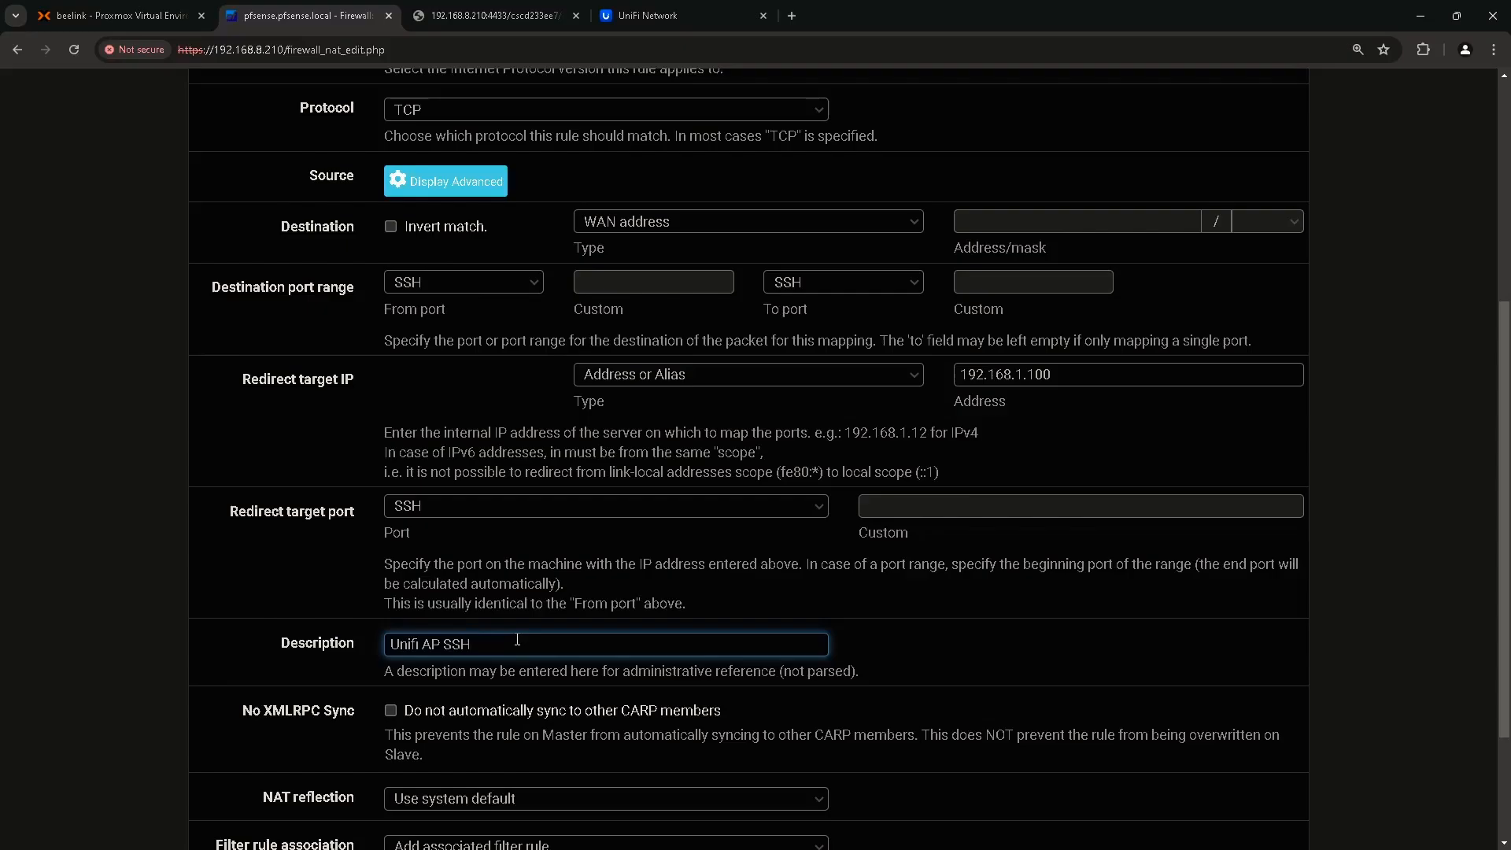
{"action": "scroll", "coordinate": [520, 630], "scroll_direction": "down", "scroll_amount": 2}
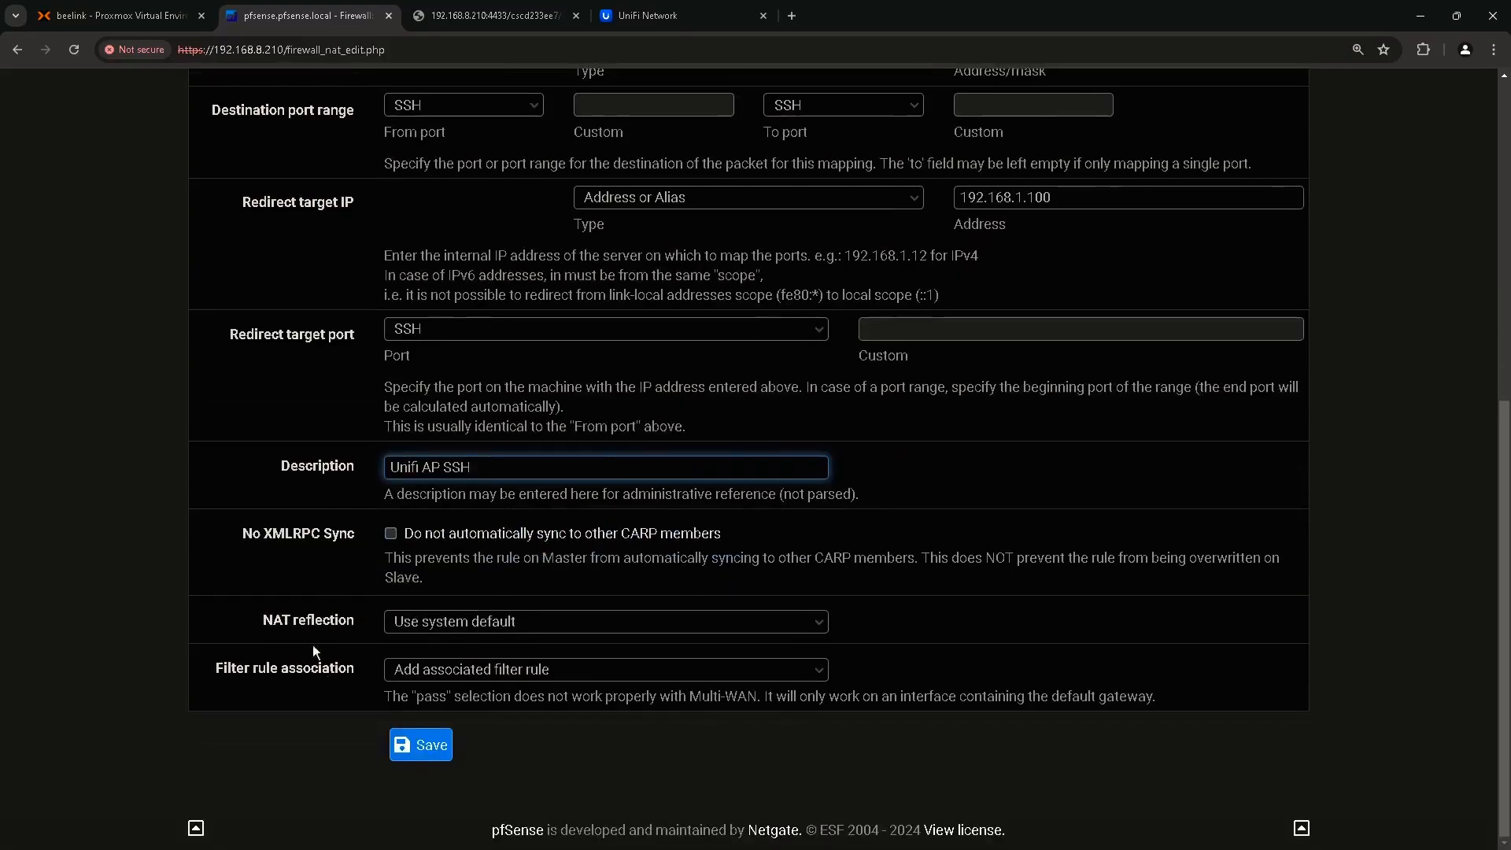
Save and apply the Unifi AP SSH port forward, then view the WAN firewall rules.
{"action": "left_click", "coordinate": [434, 753]}
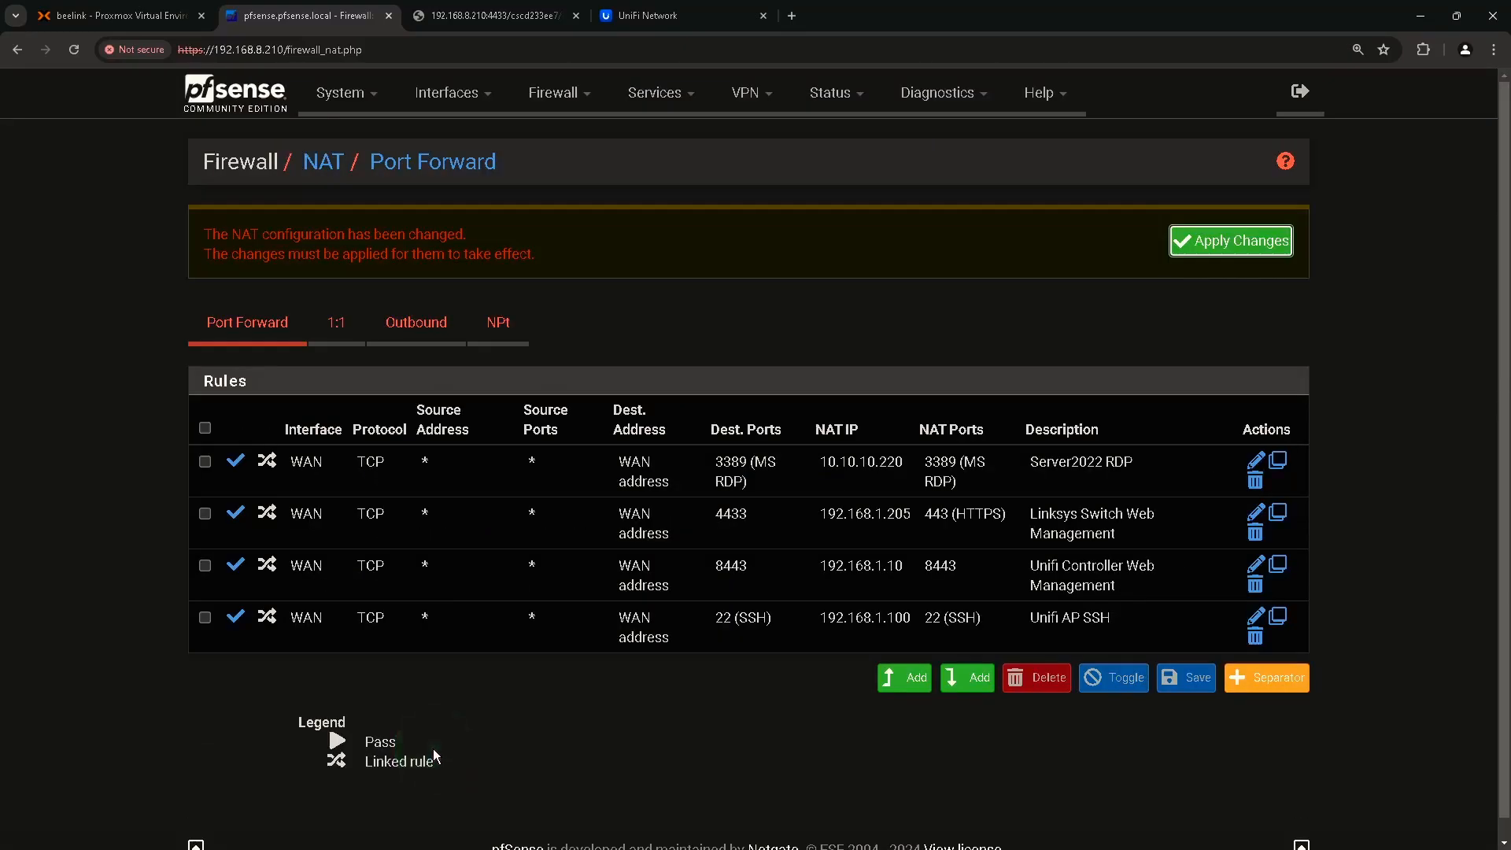
{"action": "left_click", "coordinate": [1217, 244]}
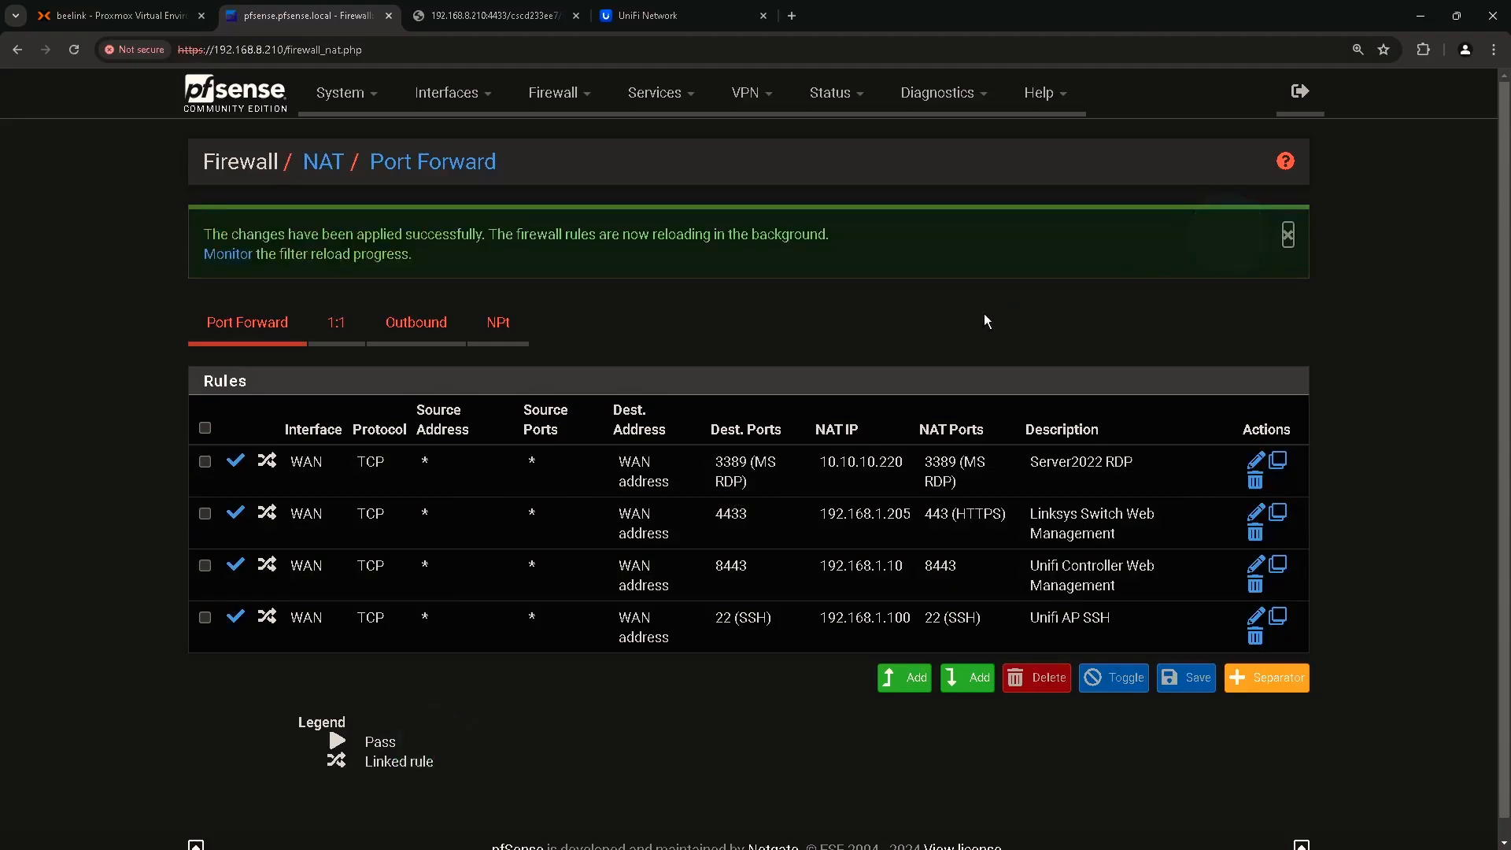
{"action": "scroll", "coordinate": [945, 473], "scroll_direction": "down", "scroll_amount": 1}
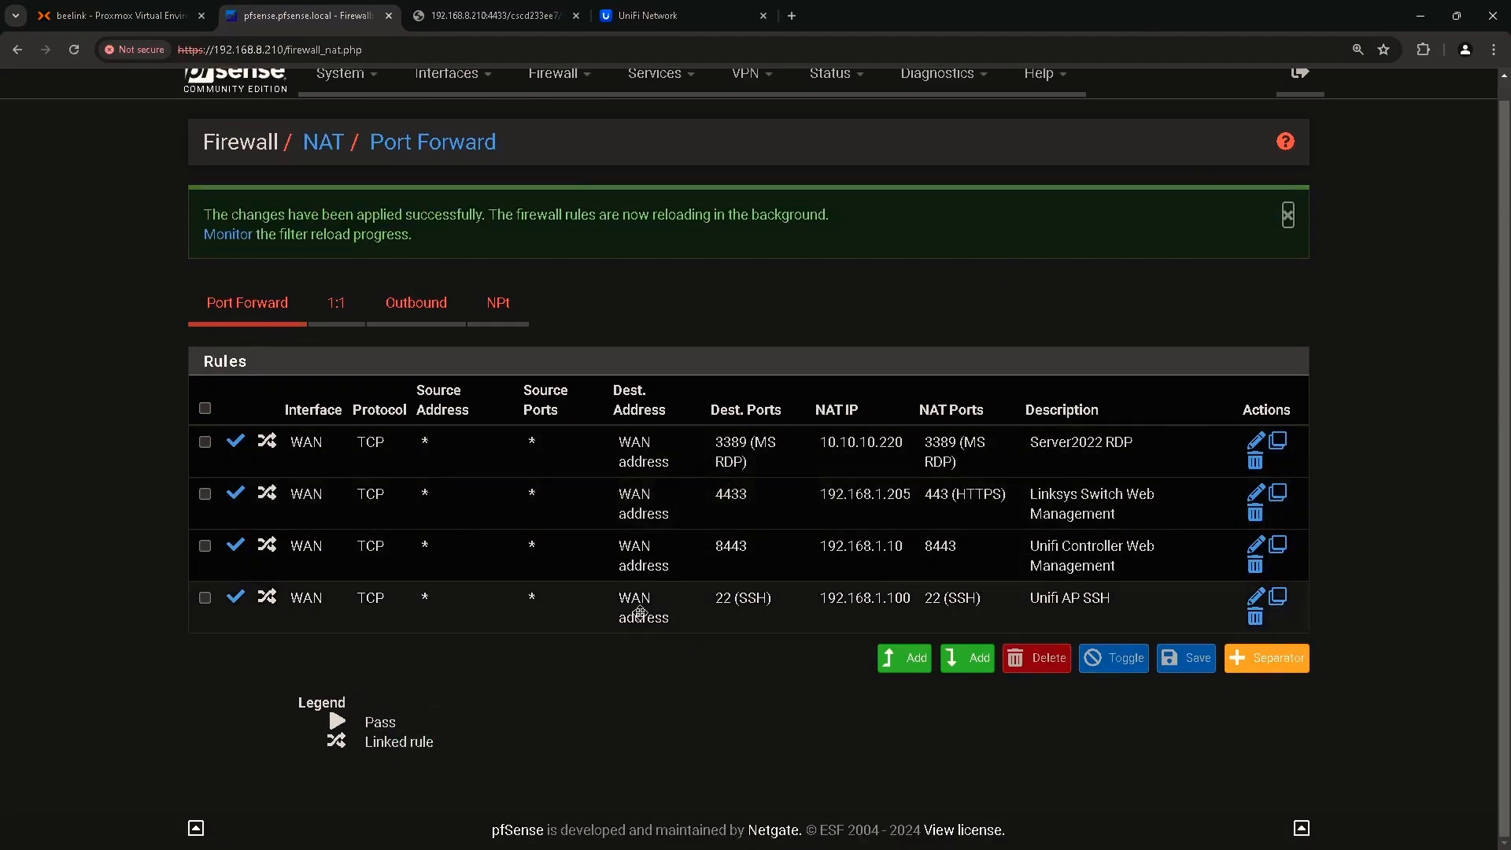
{"action": "key", "text": "ctrl"}
{"action": "key", "text": "ctrl"}
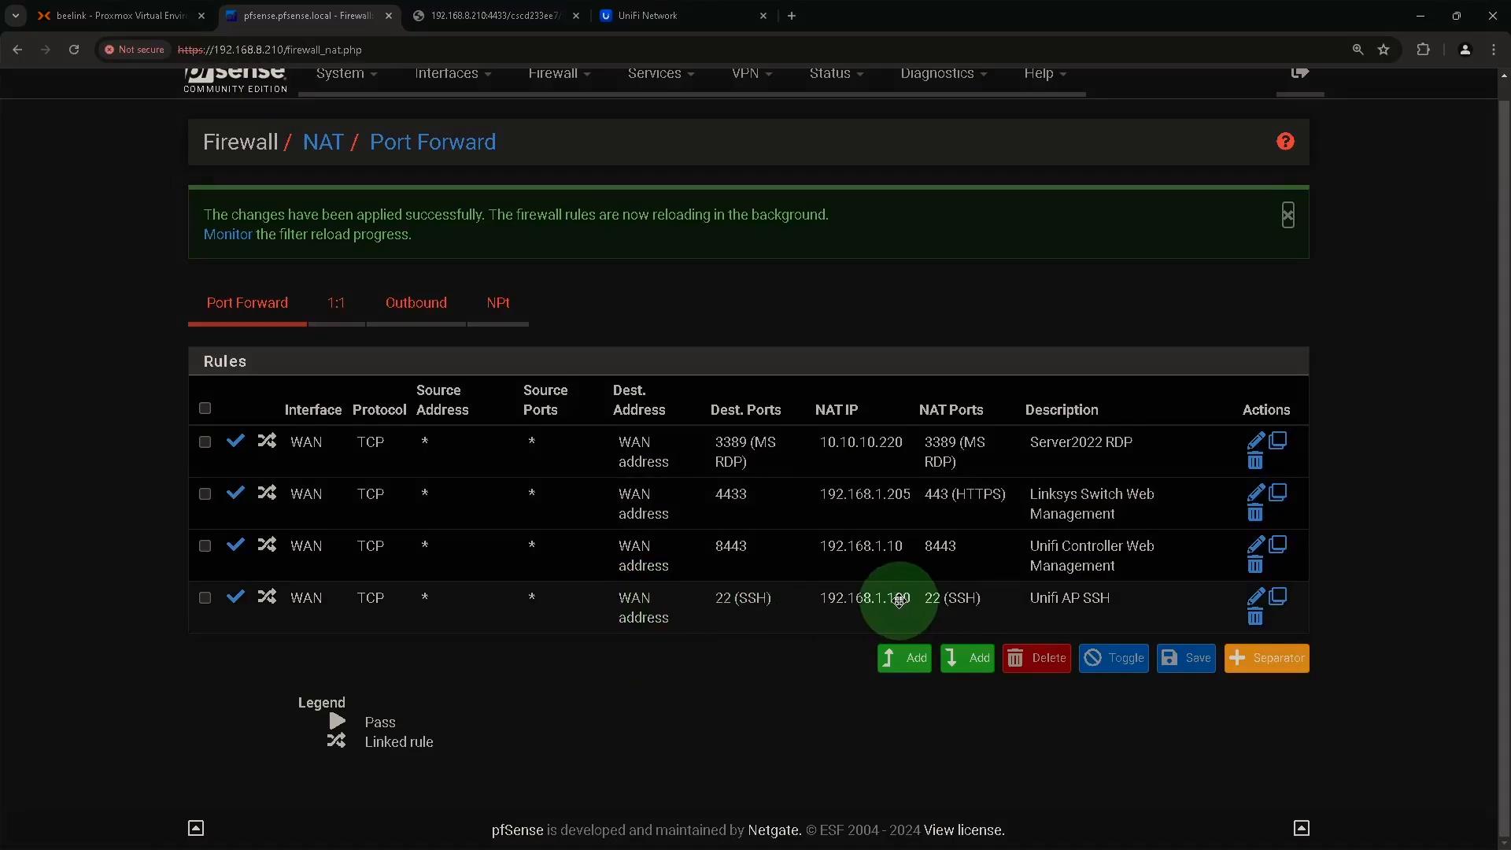
{"action": "scroll", "coordinate": [646, 535], "scroll_direction": "up", "scroll_amount": 1}
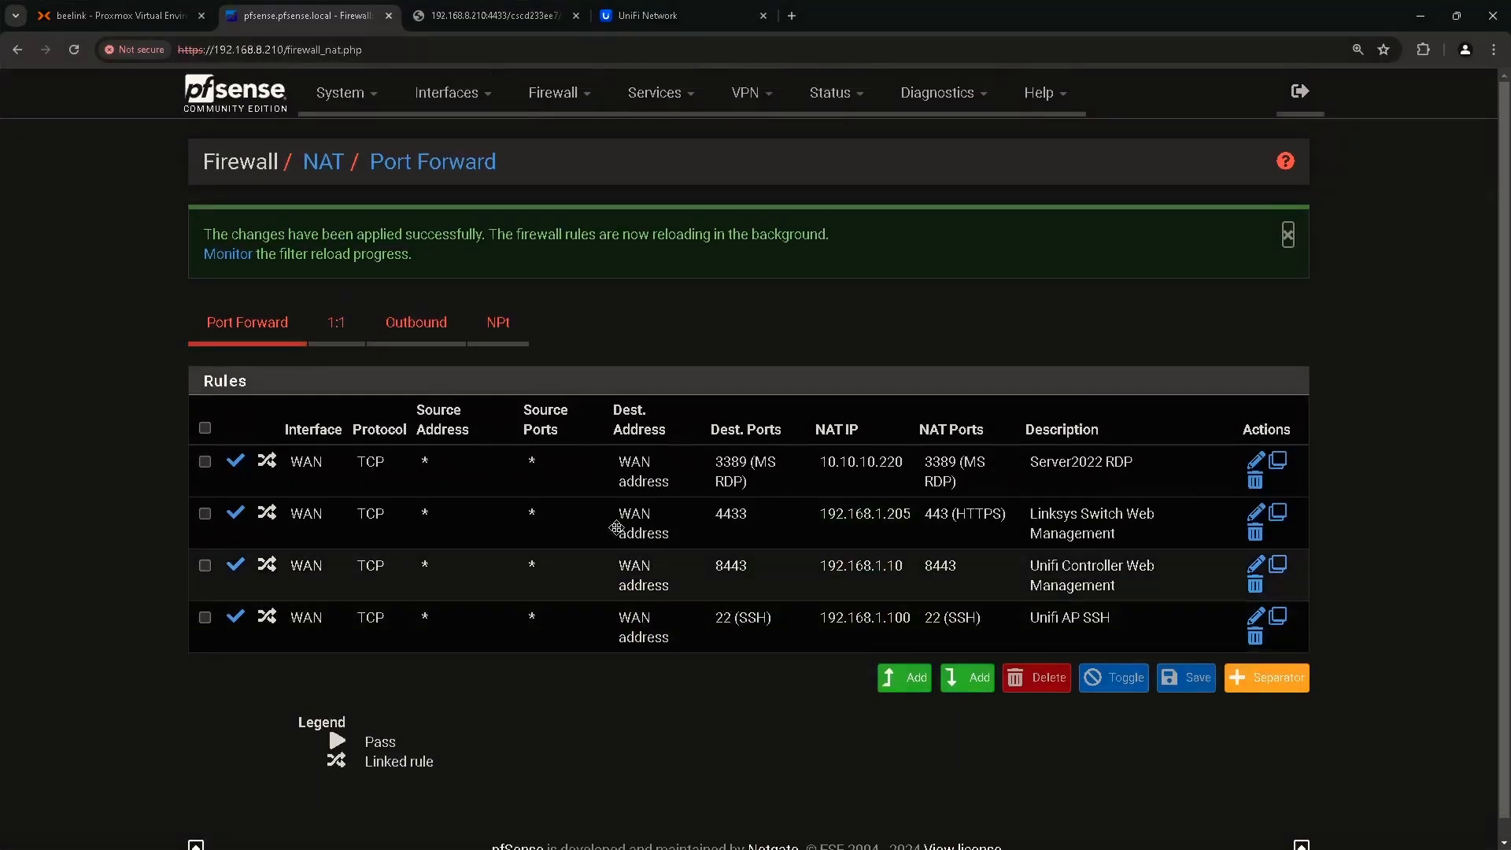
{"action": "left_click", "coordinate": [575, 90]}
{"action": "left_click", "coordinate": [551, 195]}
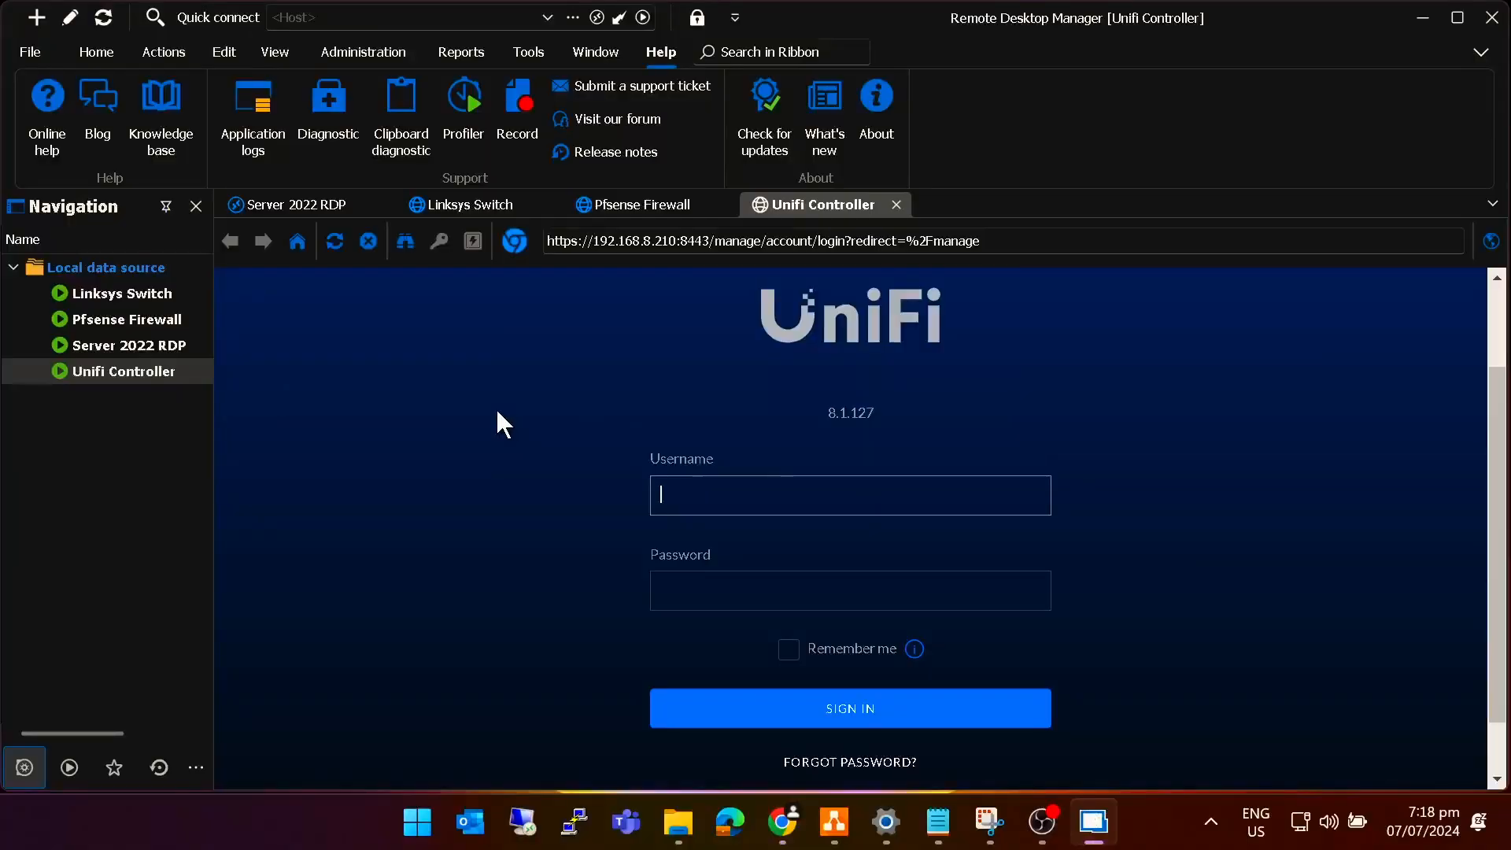
Choose SSH Shell, found by searching 'ssh', as the type for a new top-level entry.
{"action": "left_click", "coordinate": [36, 17]}
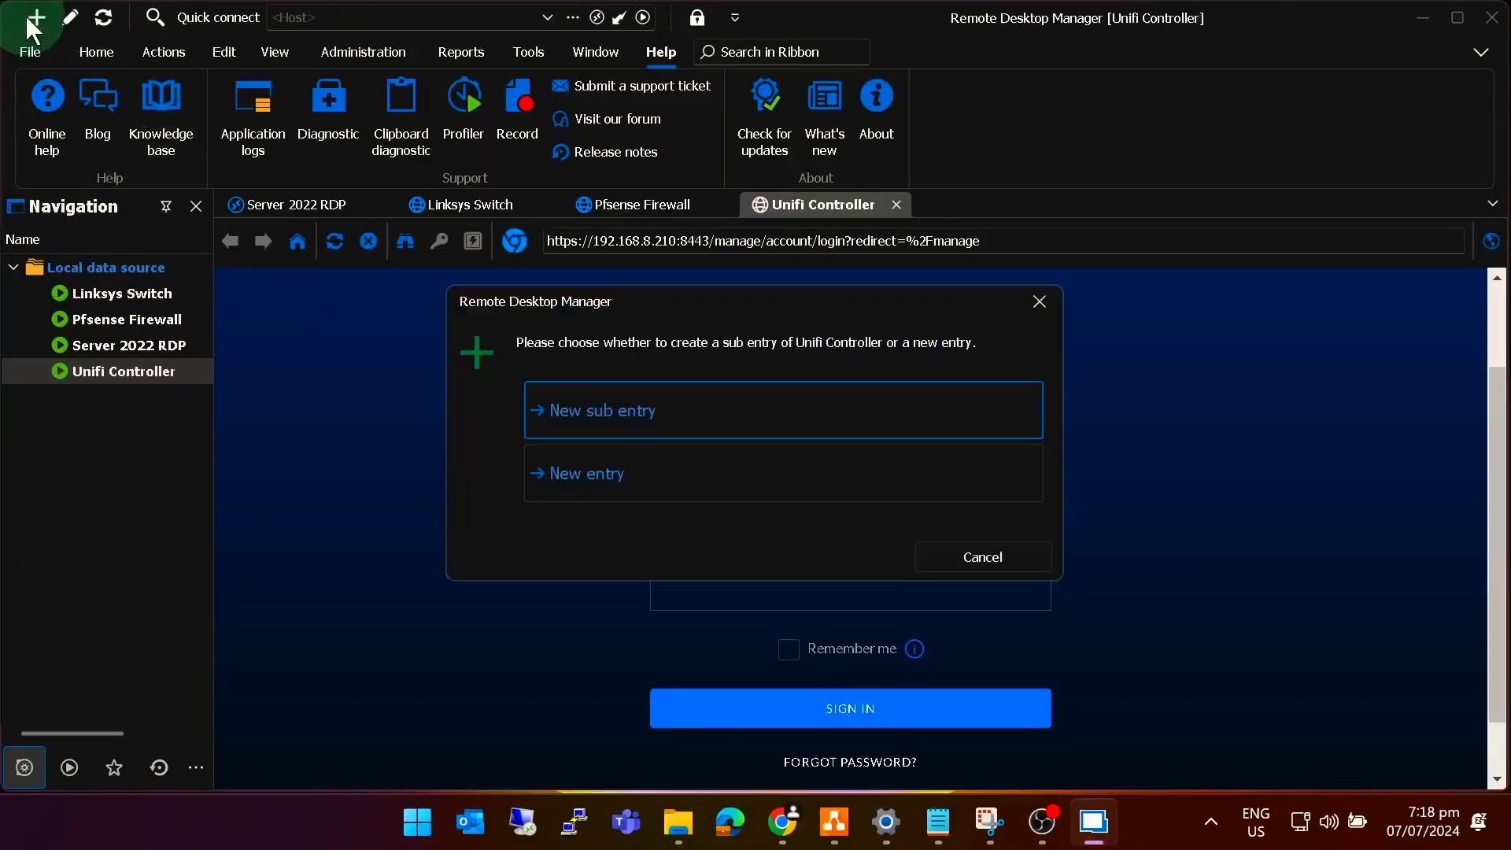
{"action": "left_click", "coordinate": [594, 470]}
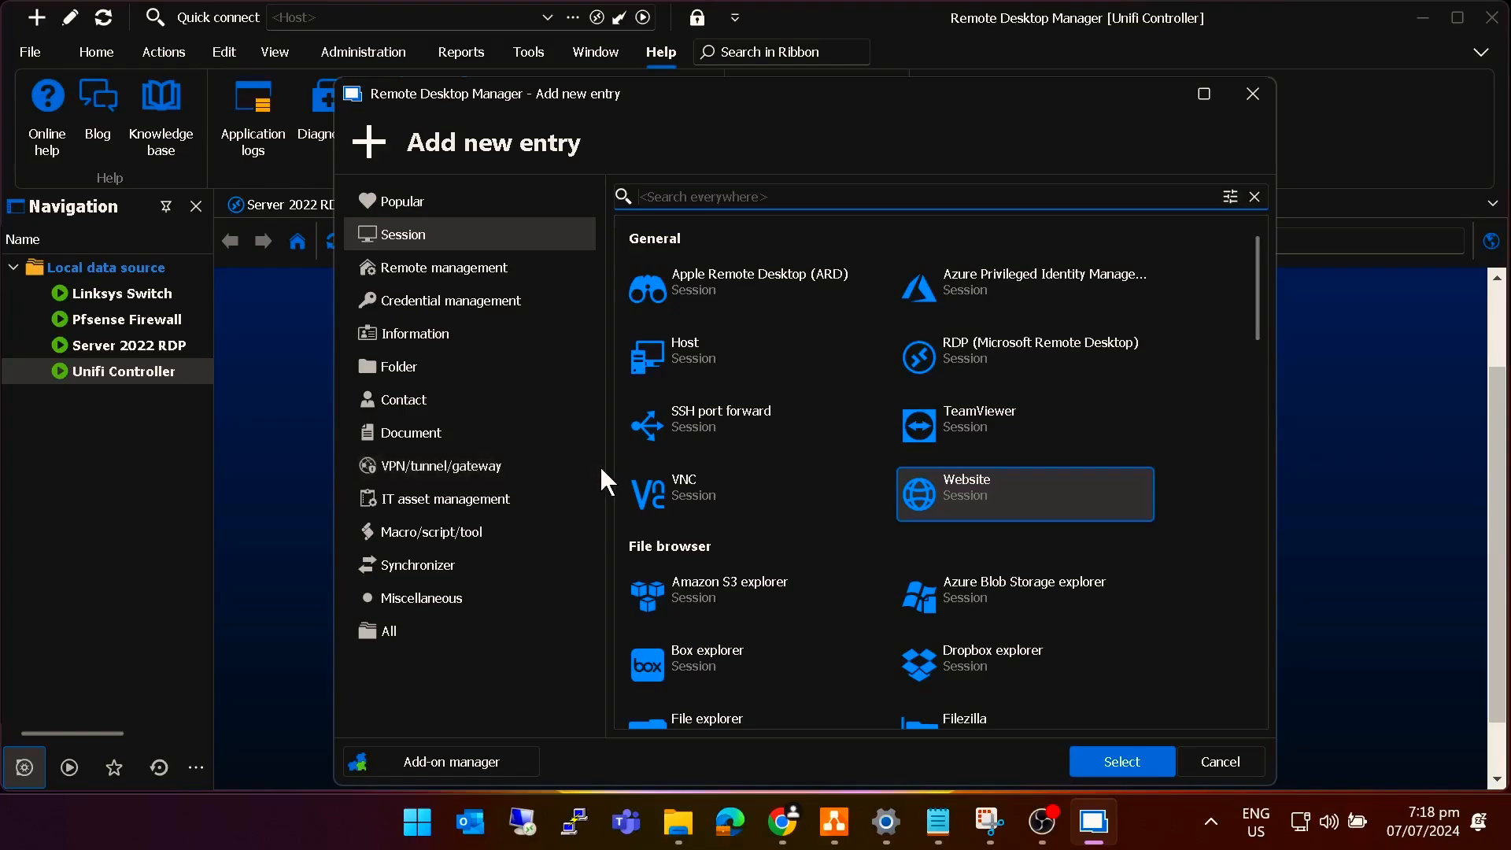
{"action": "left_click", "coordinate": [699, 197]}
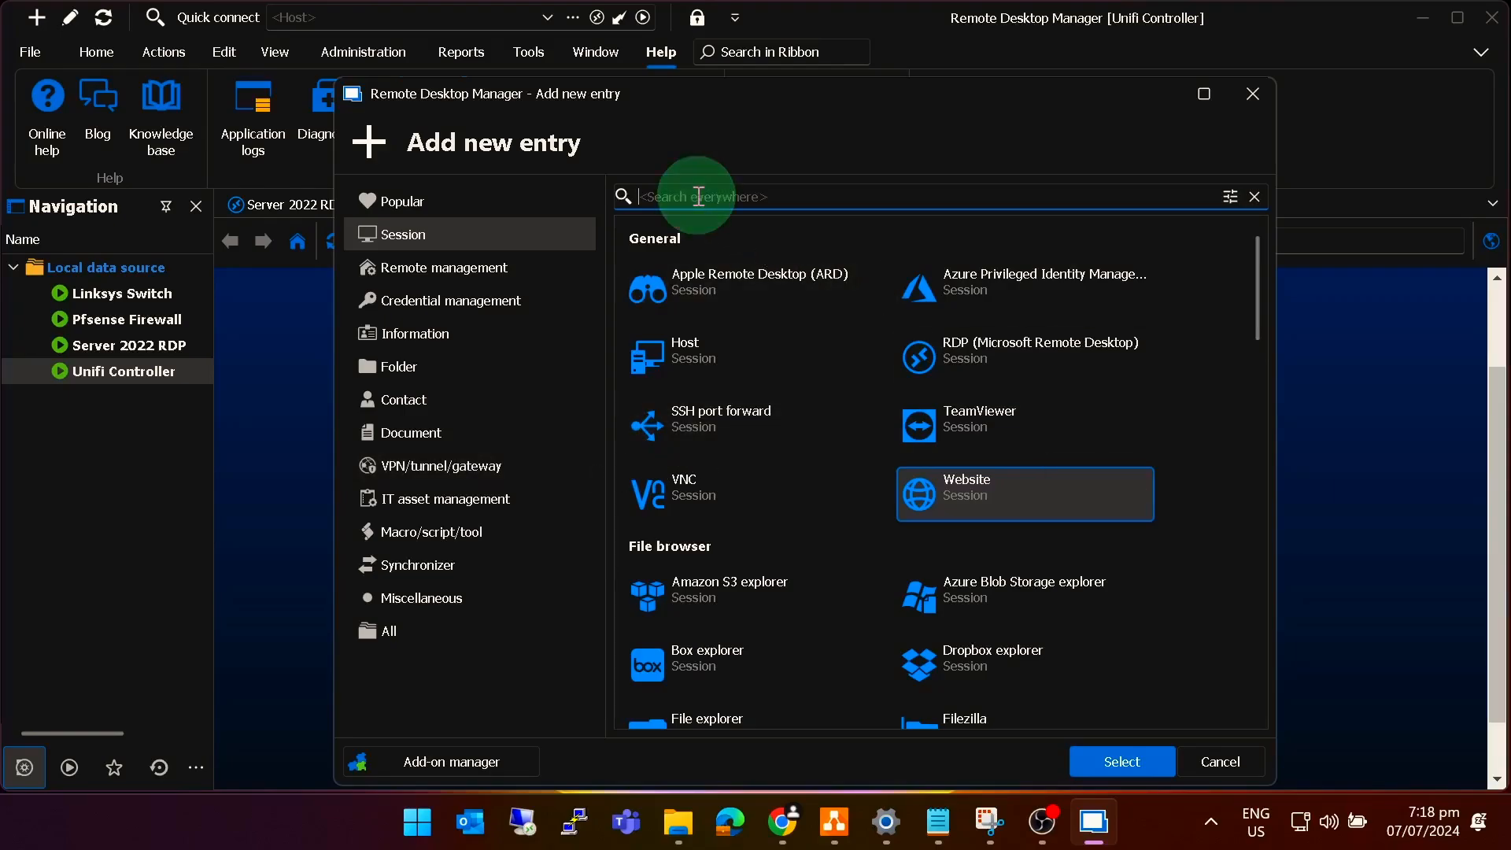
{"action": "type", "text": "ssh"}
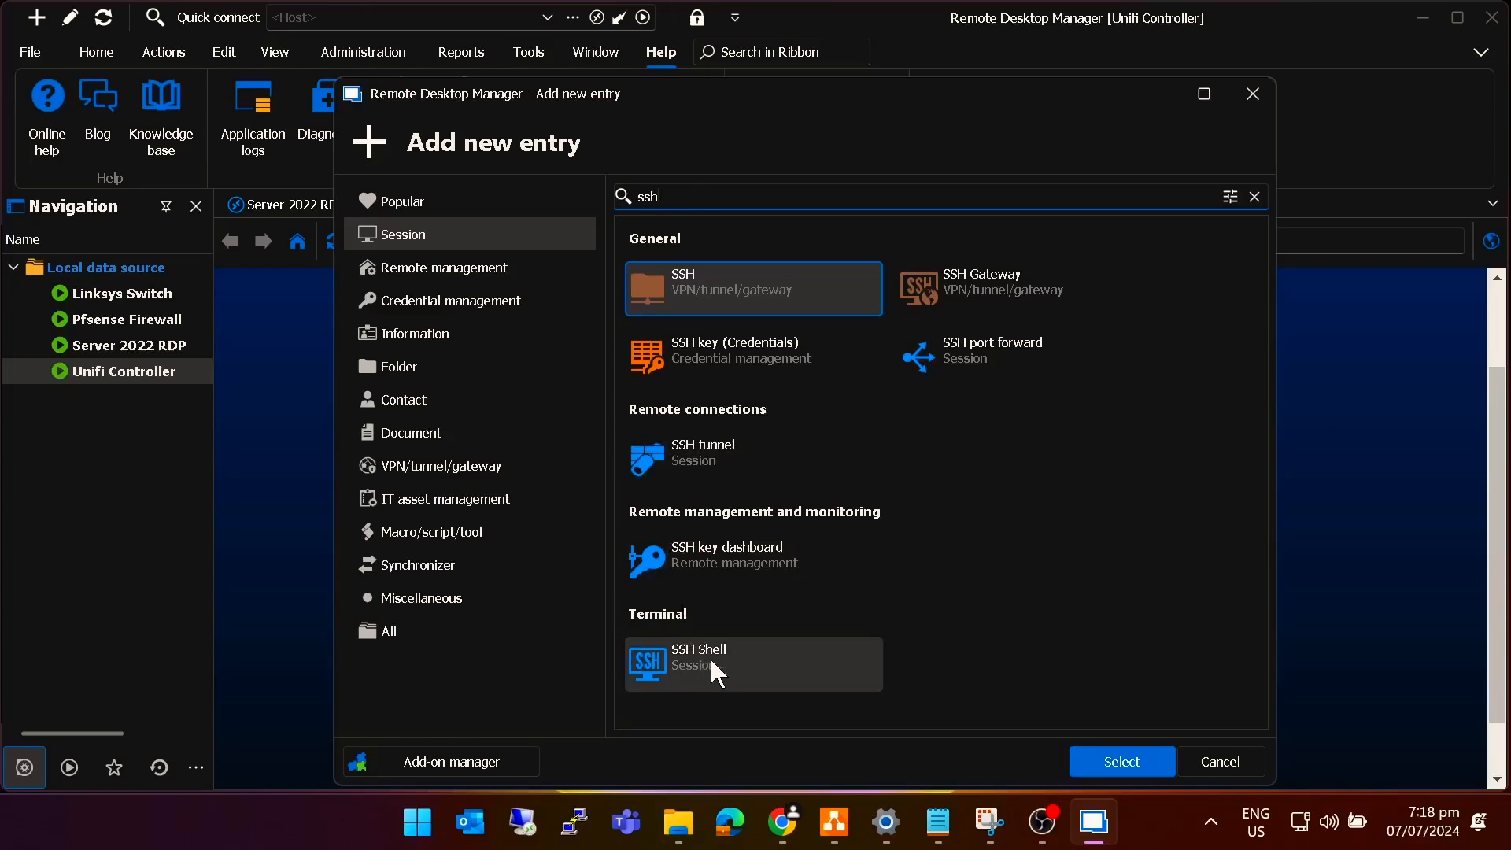
{"action": "left_click", "coordinate": [740, 662]}
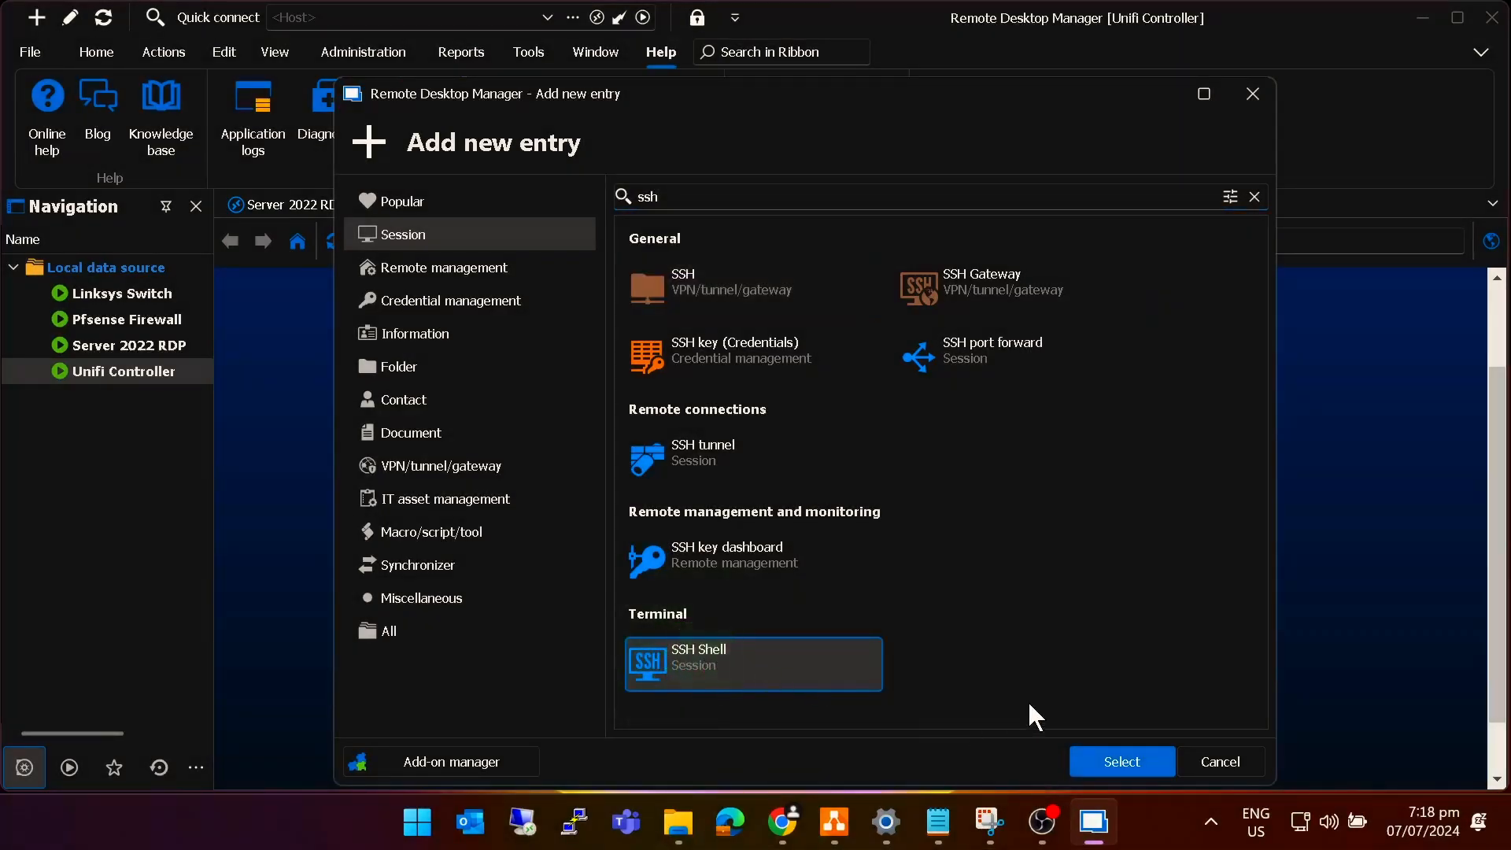
{"action": "left_click", "coordinate": [1121, 754]}
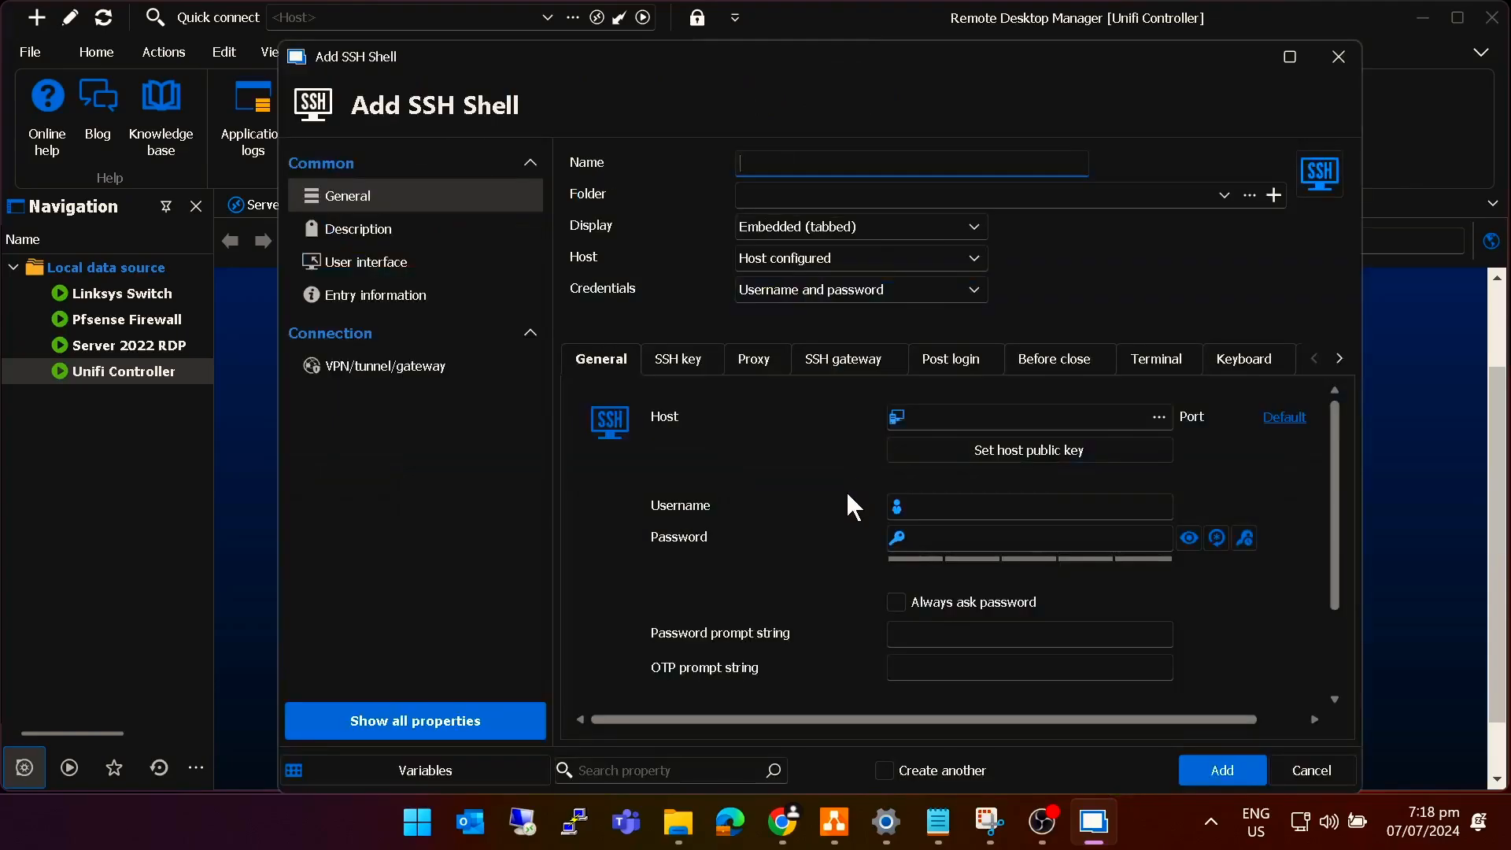
Name the entry 'Unifi AP SSH' with host 192.168.8.210 on default port 22.
{"action": "left_click", "coordinate": [762, 166]}
{"action": "type", "text": "Unifi AP SSH"}
{"action": "left_click", "coordinate": [950, 418]}
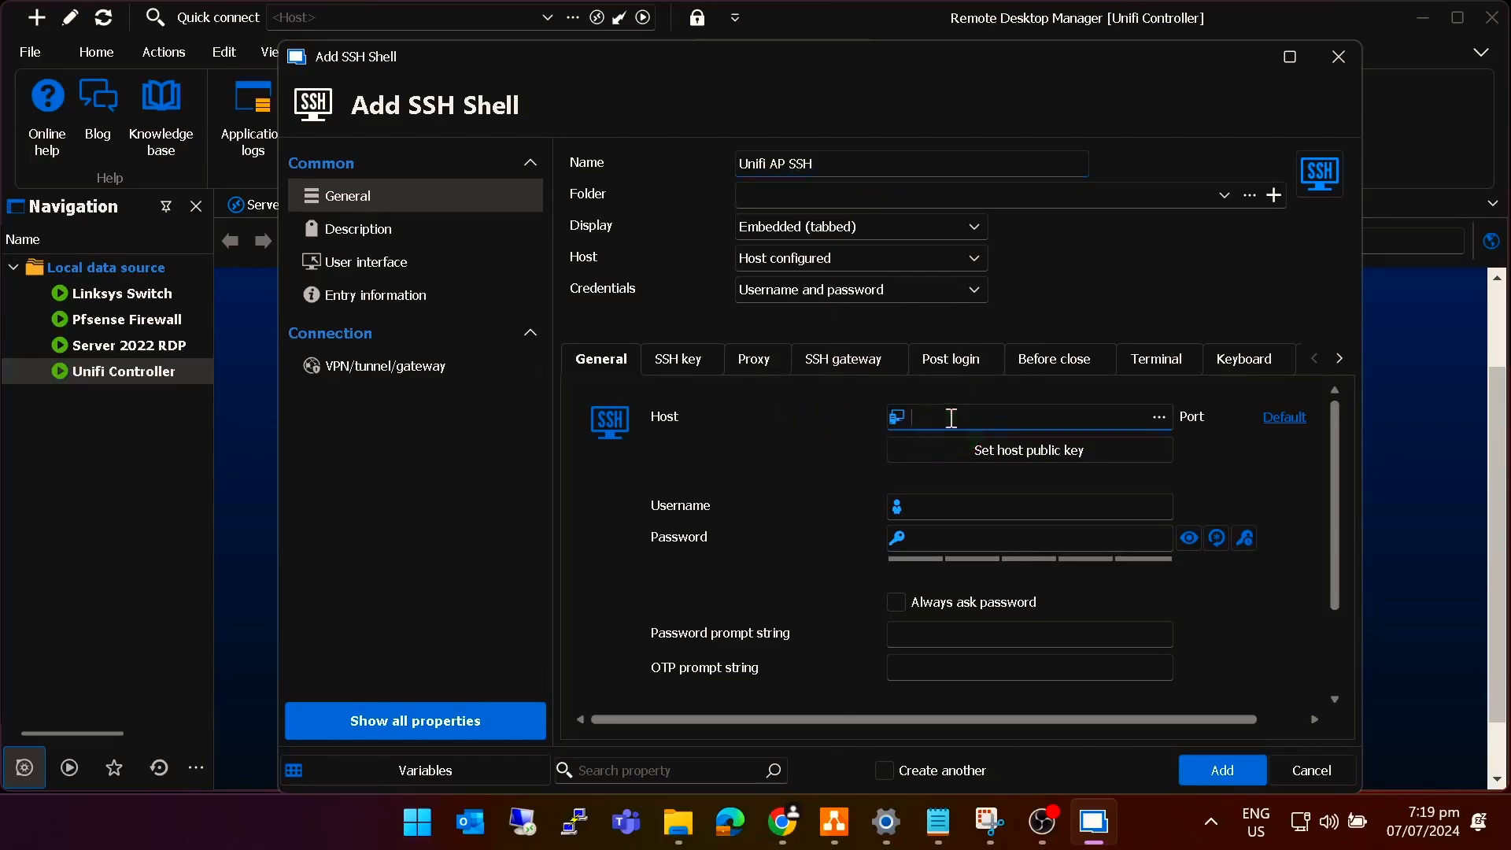
{"action": "type", "text": "192.168.8.210"}
{"action": "left_click", "coordinate": [1284, 418]}
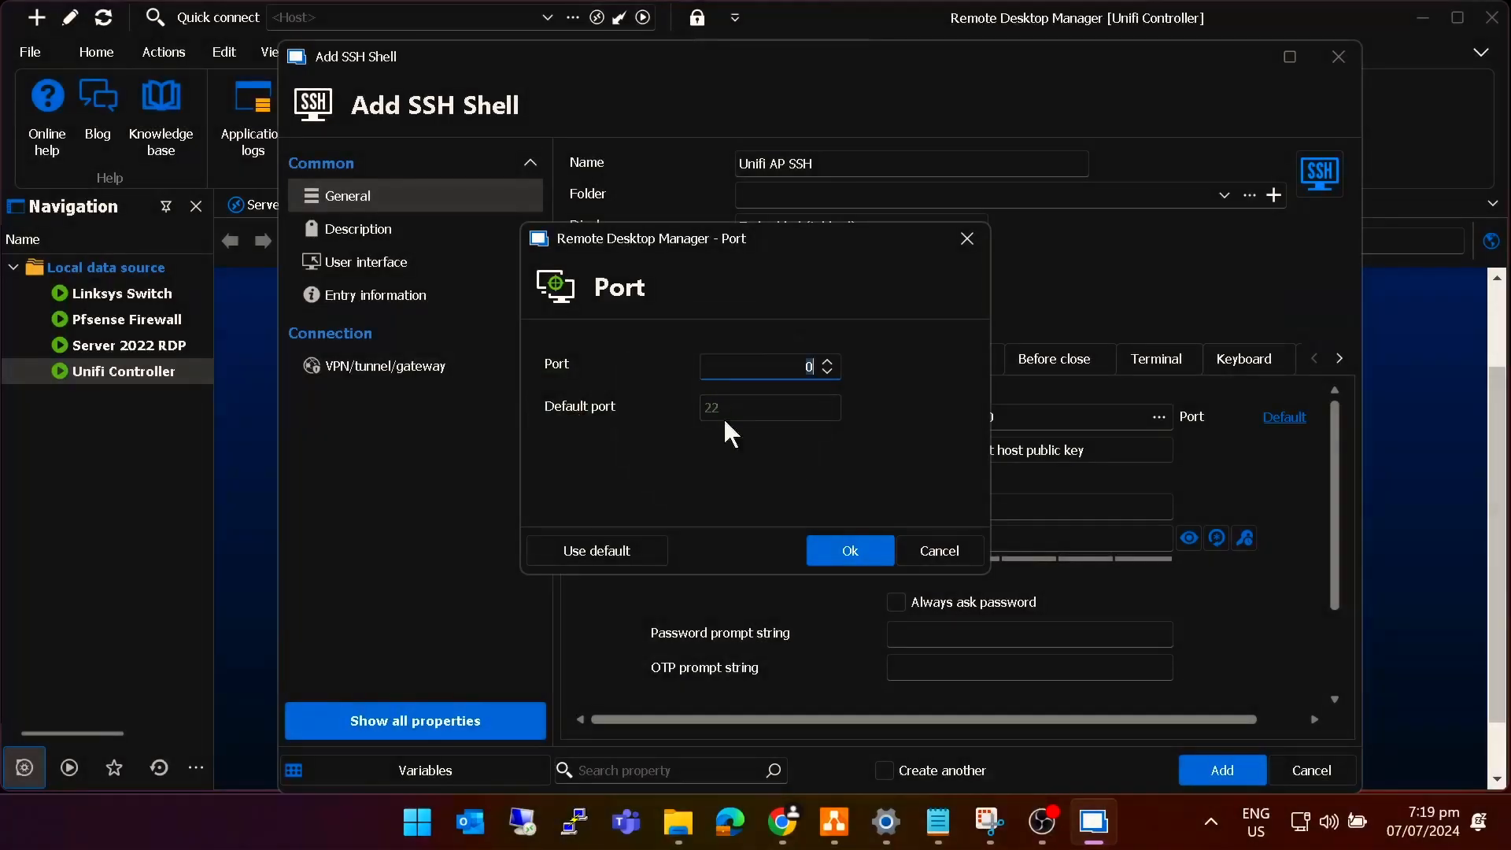
{"action": "left_click", "coordinate": [861, 550]}
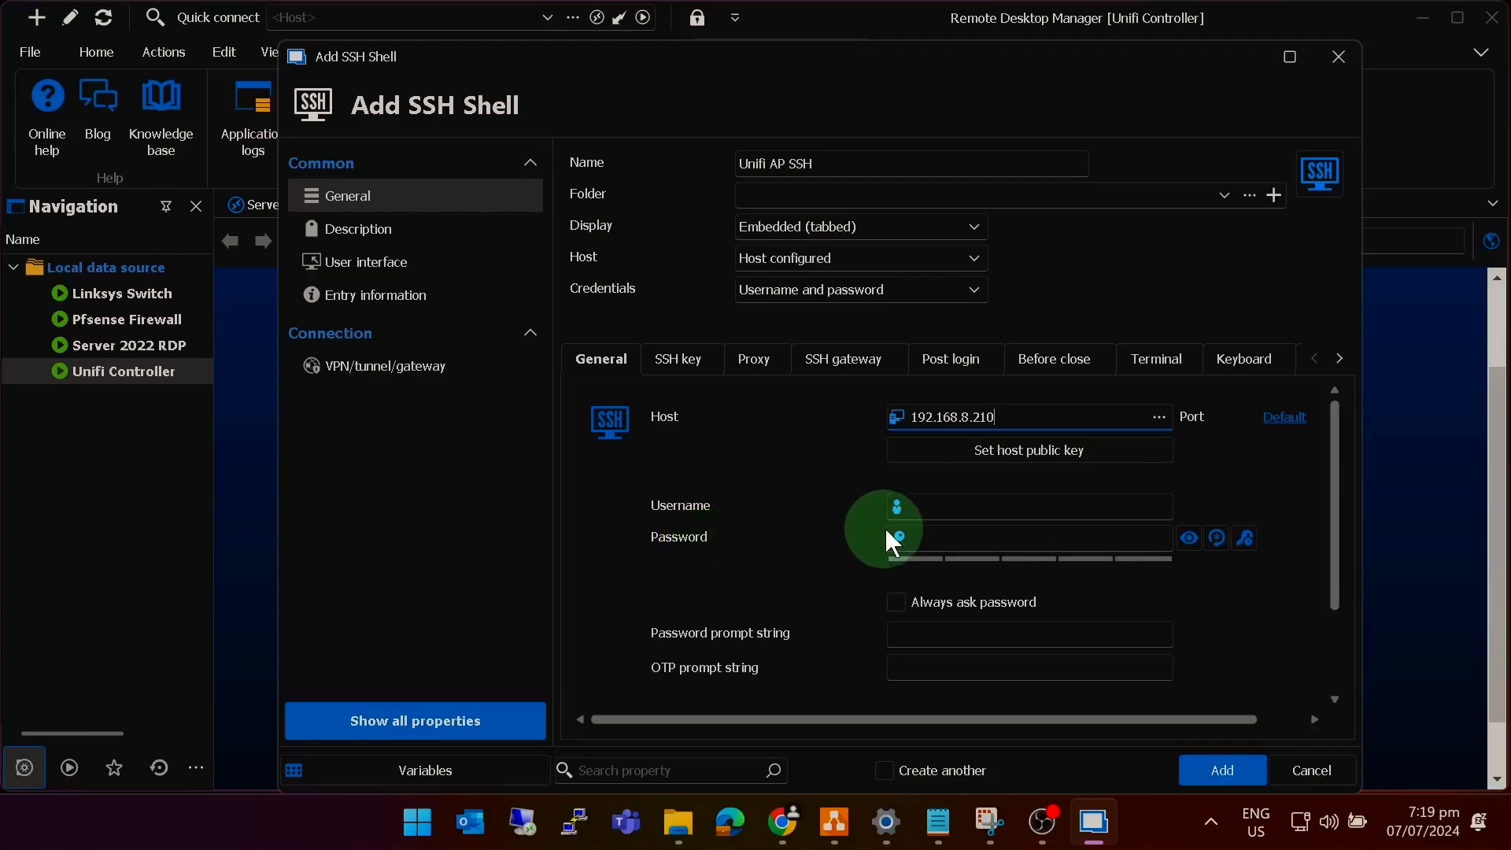
Enter the login username and password, save the entry, and open its SSH session.
{"action": "left_click", "coordinate": [960, 507]}
{"action": "type", "text": "practicalkri"}
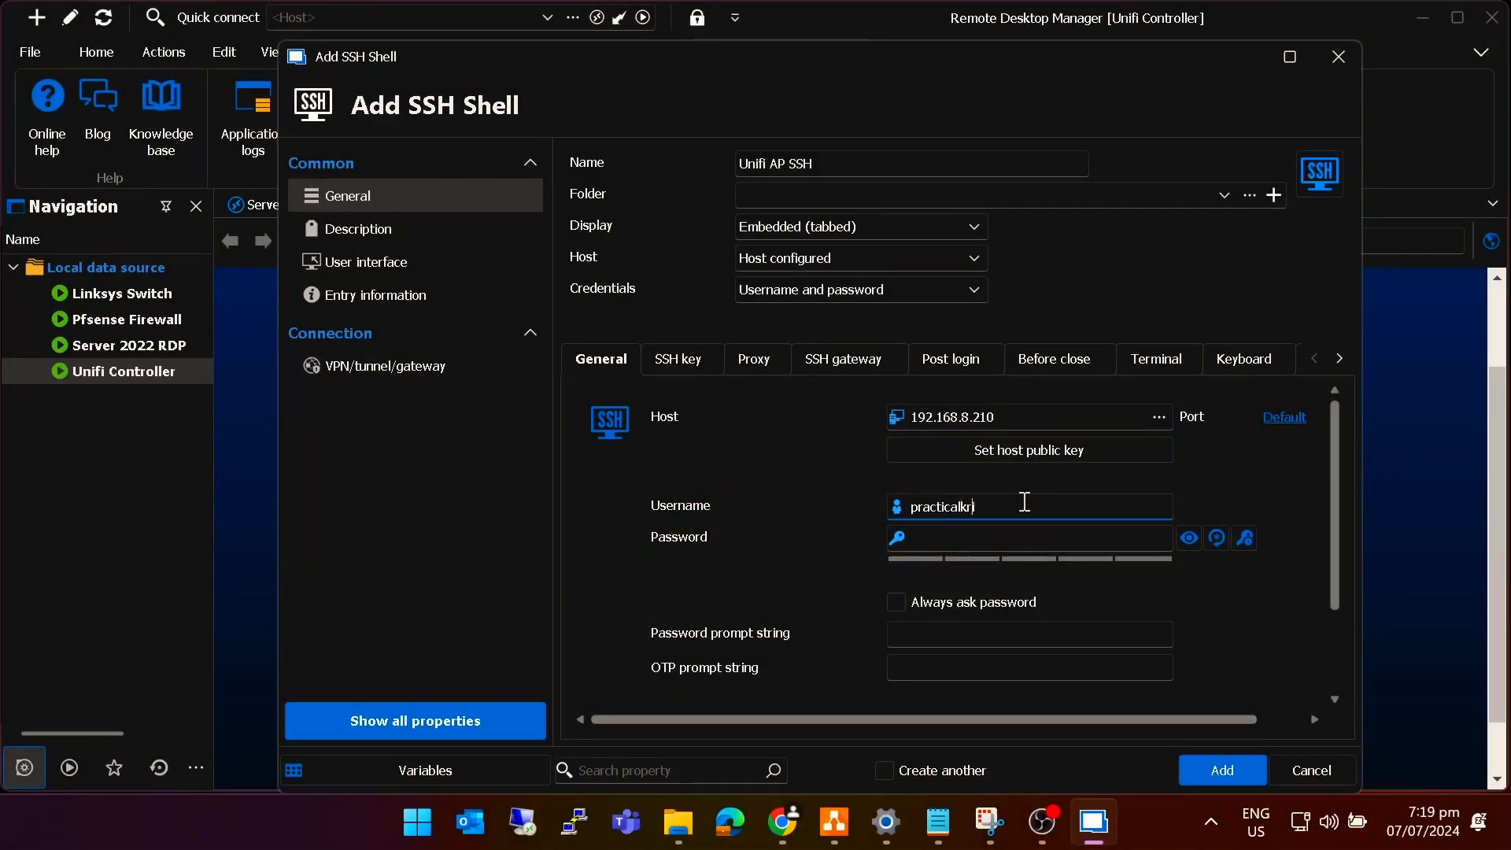
{"action": "key", "text": "Tab"}
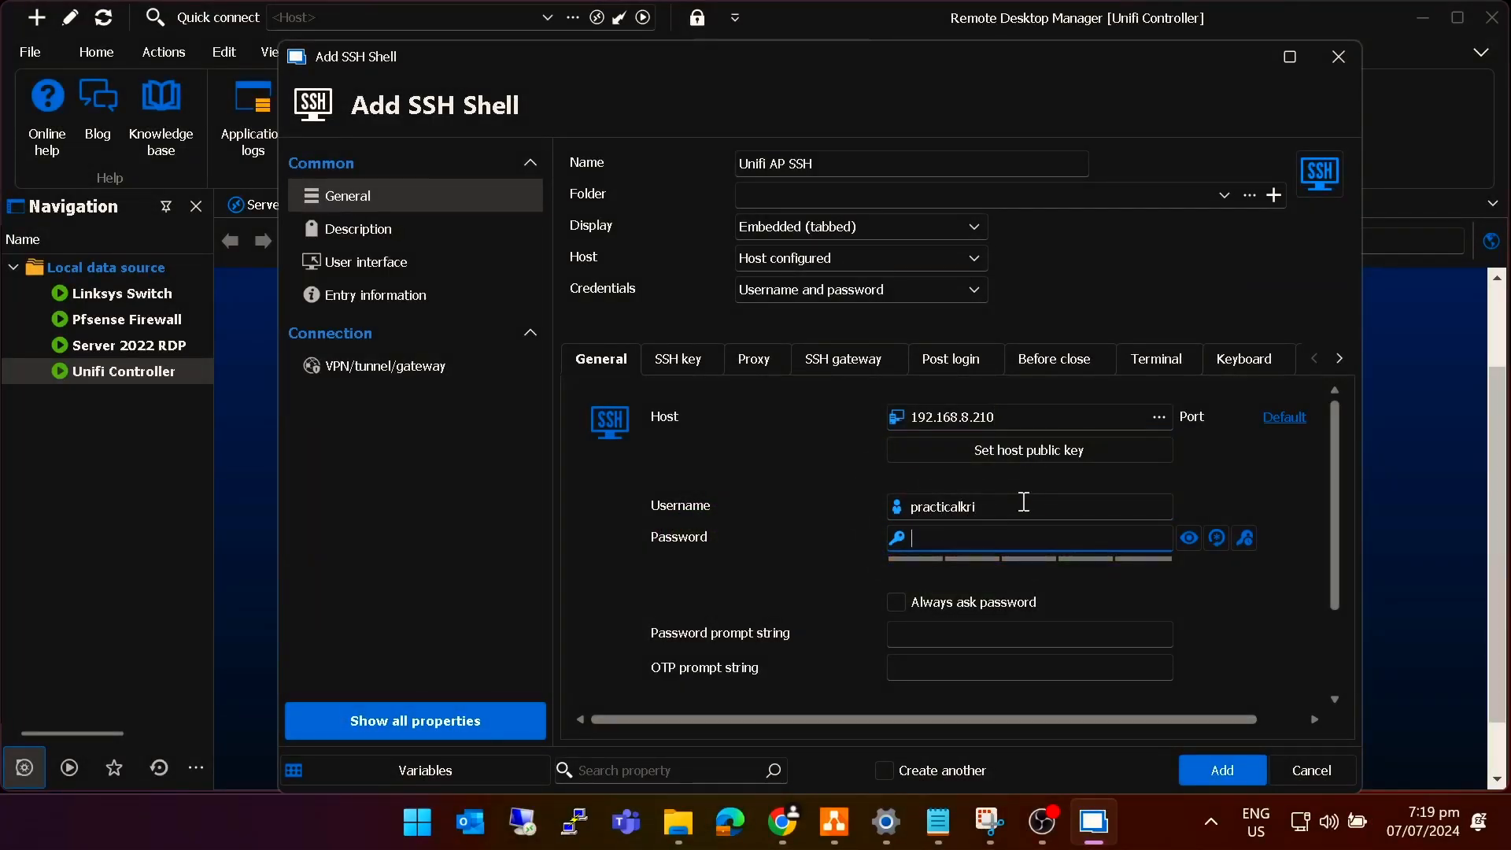
{"action": "type", "text": "•••••••••••"}
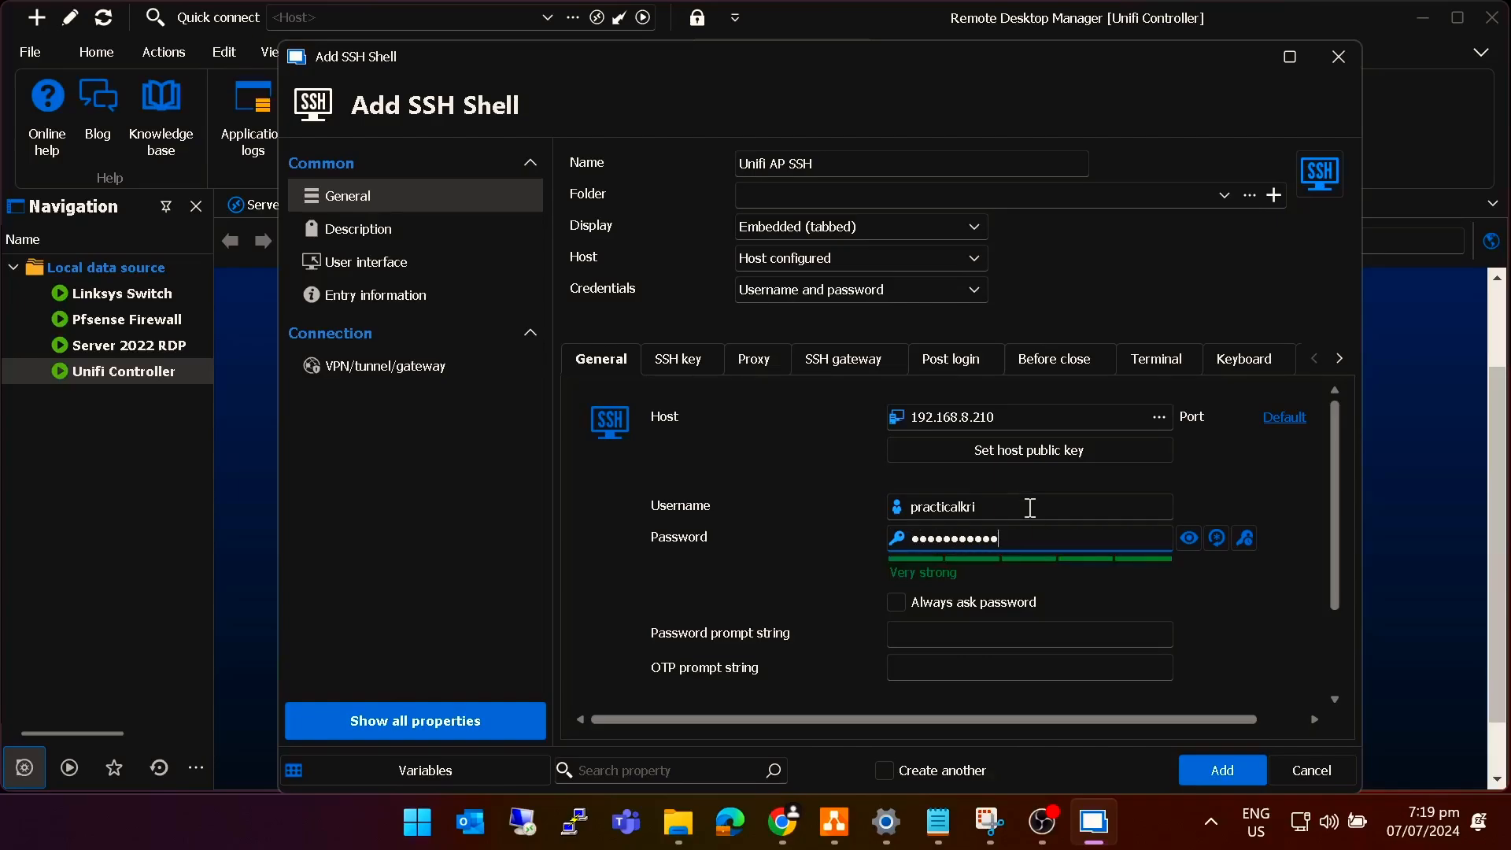
{"action": "scroll", "coordinate": [1194, 613], "scroll_direction": "down", "scroll_amount": 2}
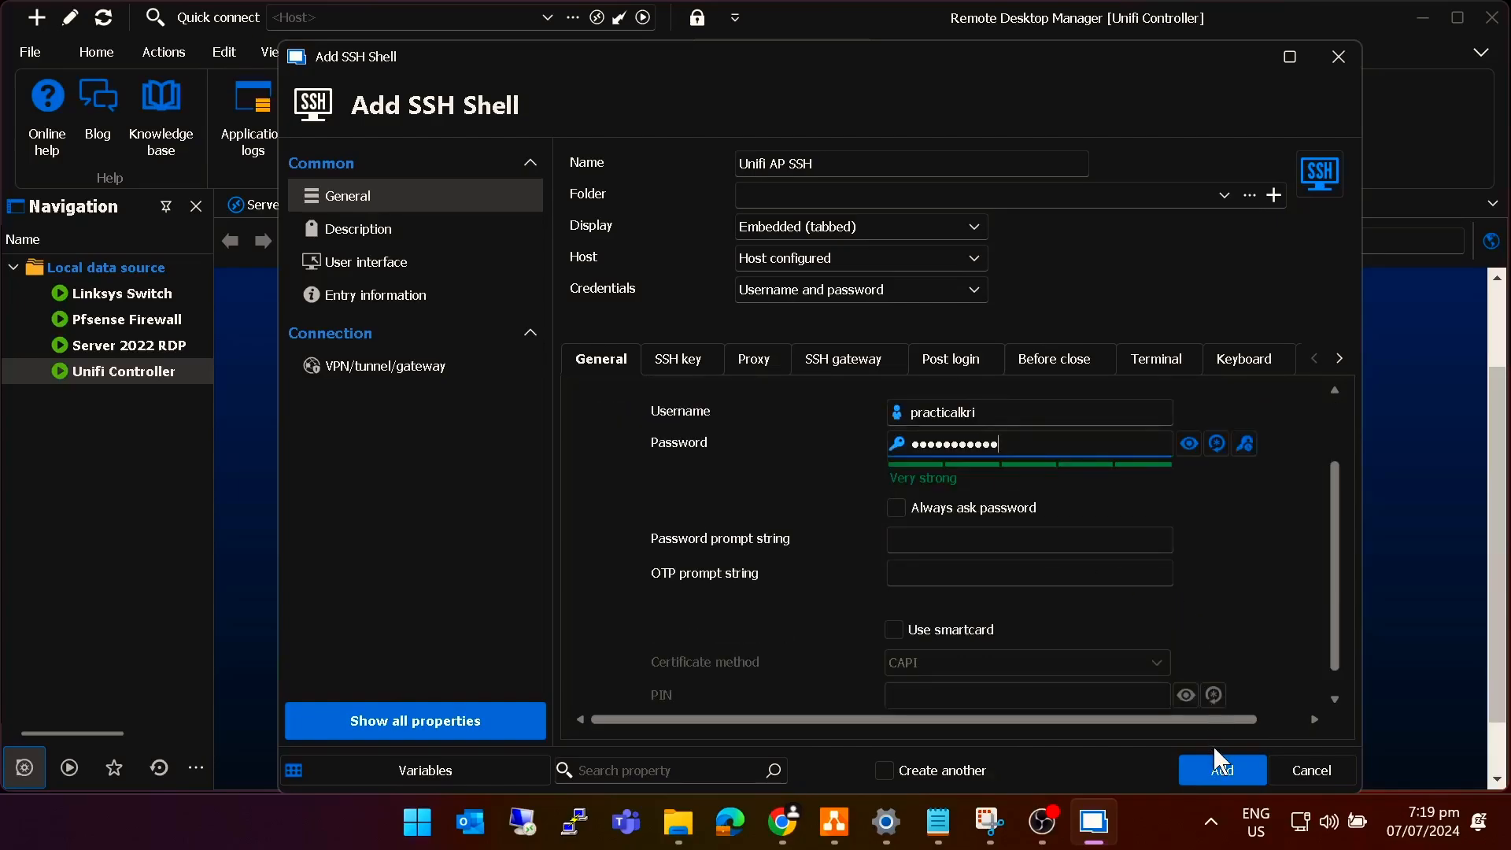
{"action": "left_click", "coordinate": [1222, 771]}
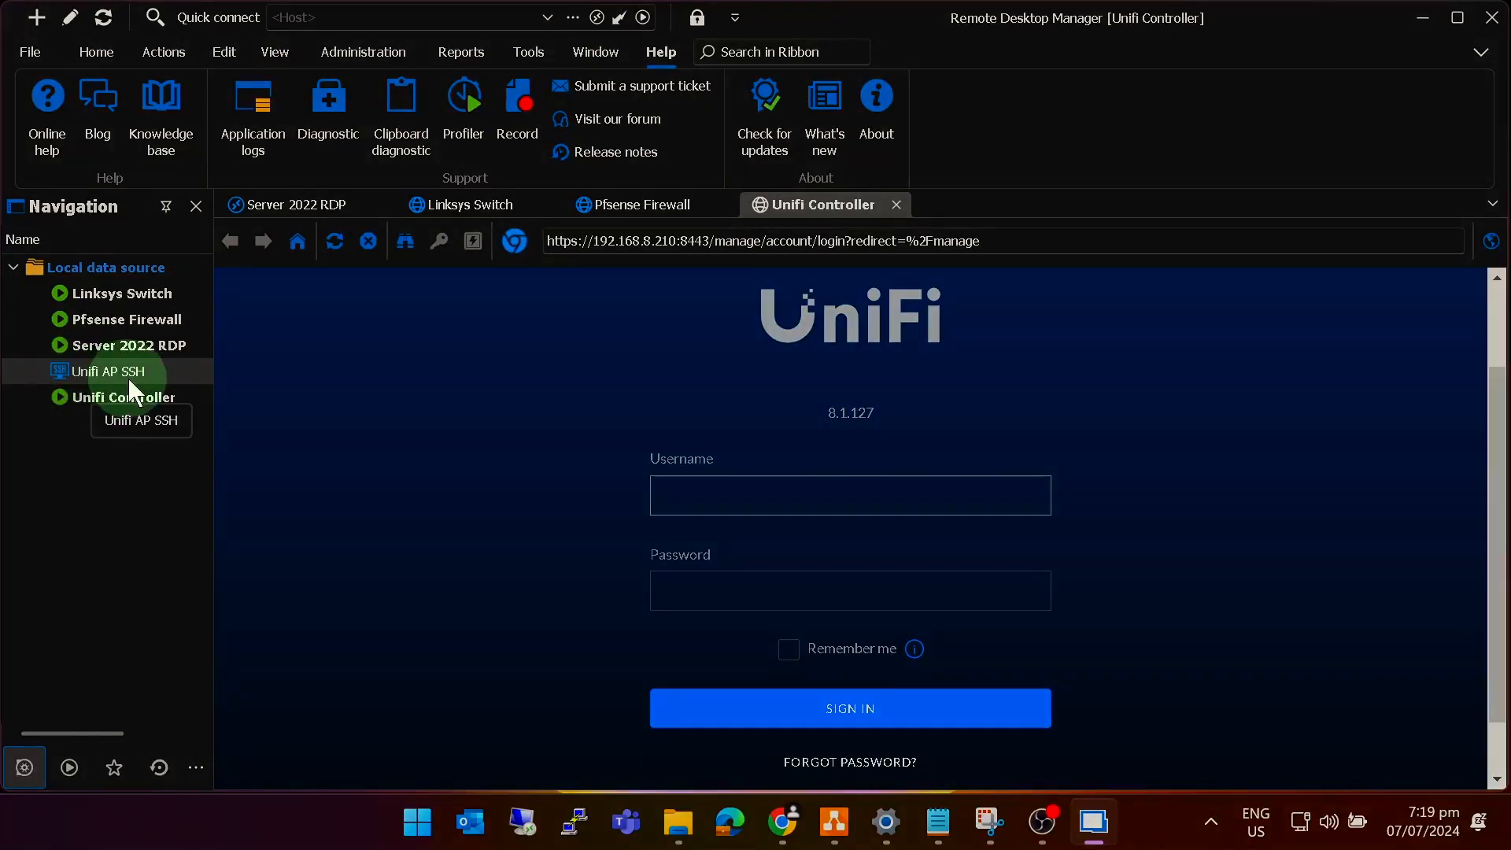
{"action": "left_click", "coordinate": [119, 376]}
{"action": "double_click", "coordinate": [116, 372]}
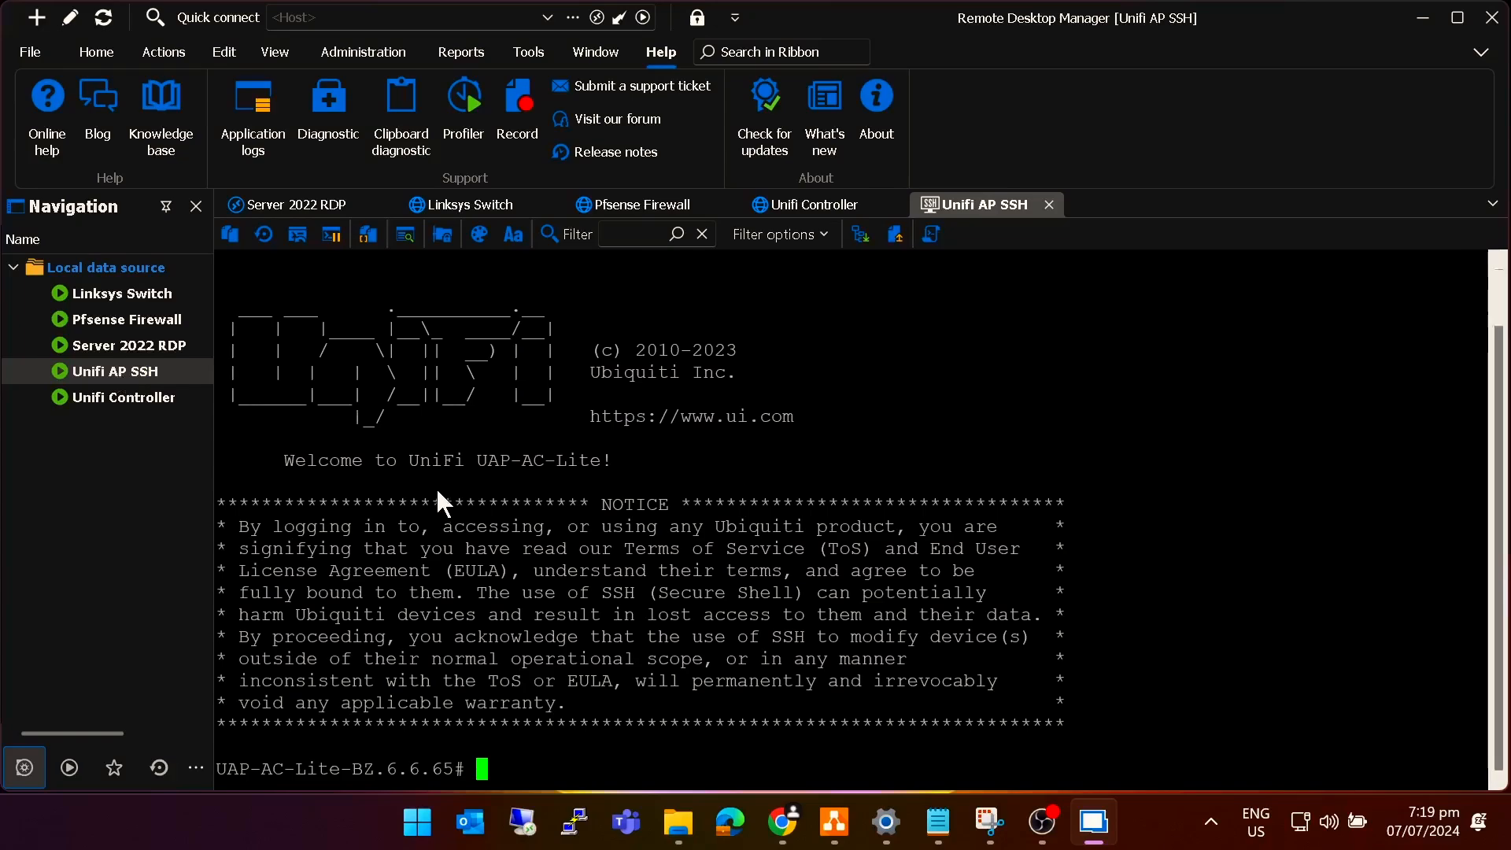
{"action": "key", "text": "ctrl"}
{"action": "key", "text": "ctrl"}
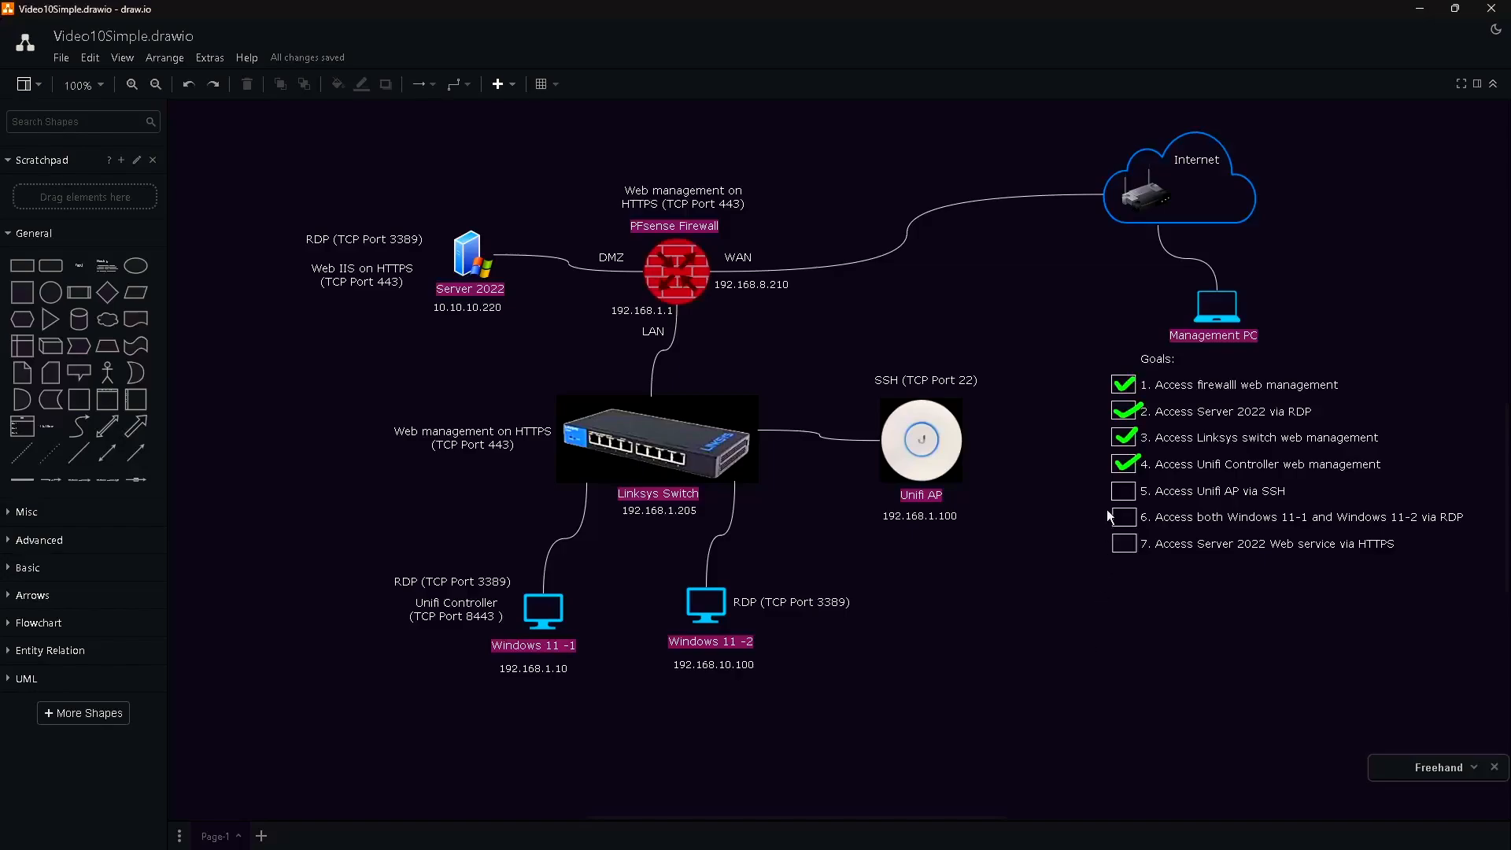
Tick goal 5, underline goal 6, and underline each host's RDP port and IP.
{"action": "left_click_drag", "start_coordinate": [1117, 491], "coordinate": [1142, 482]}
{"action": "left_click_drag", "start_coordinate": [1161, 528], "coordinate": [1447, 532]}
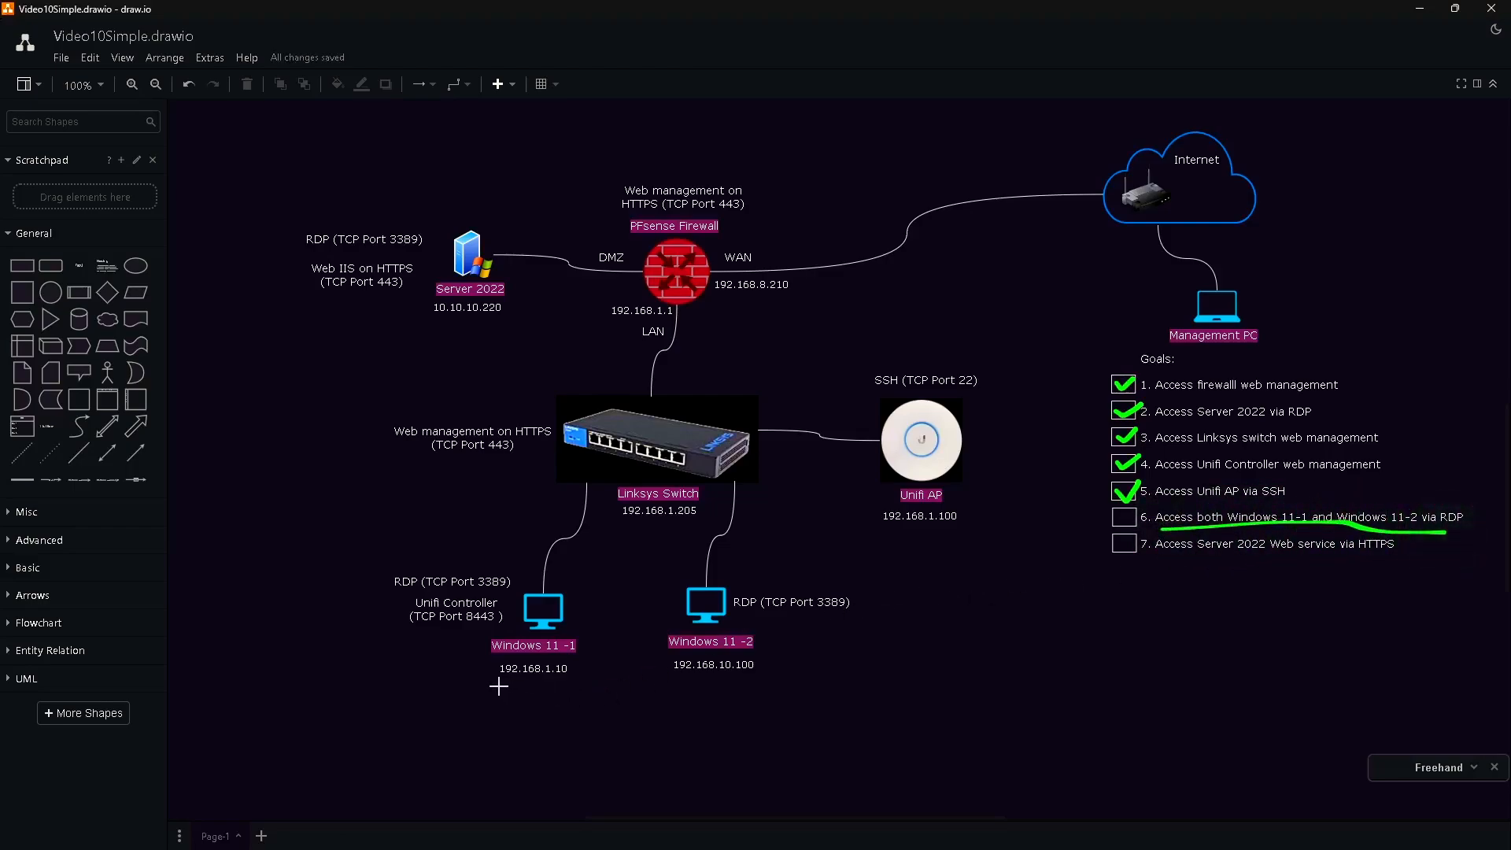
{"action": "left_click_drag", "start_coordinate": [499, 686], "coordinate": [573, 682]}
{"action": "left_click_drag", "start_coordinate": [451, 590], "coordinate": [508, 587]}
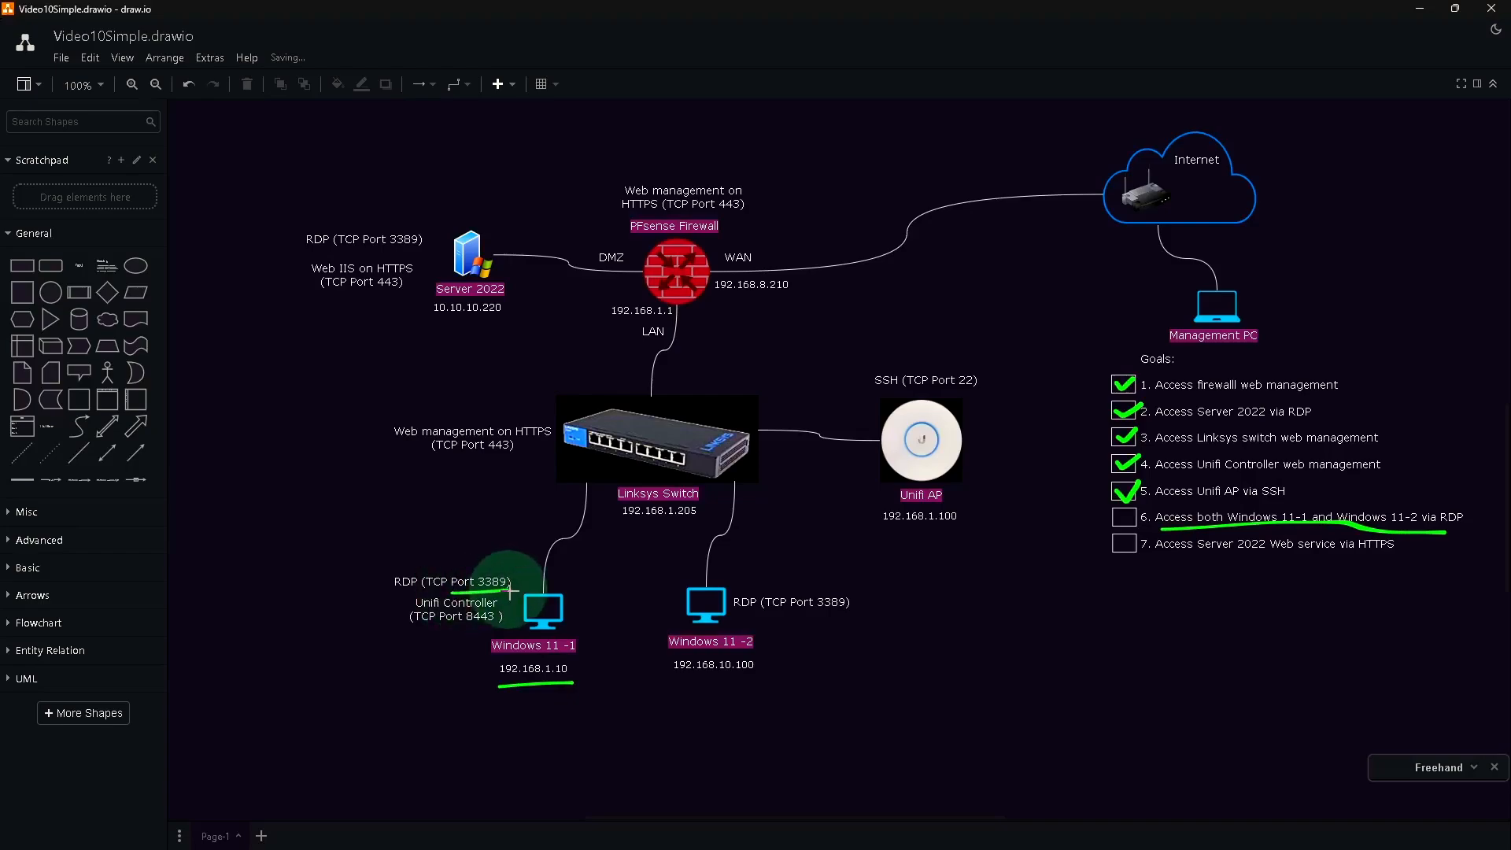
{"action": "left_click_drag", "start_coordinate": [678, 679], "coordinate": [770, 668]}
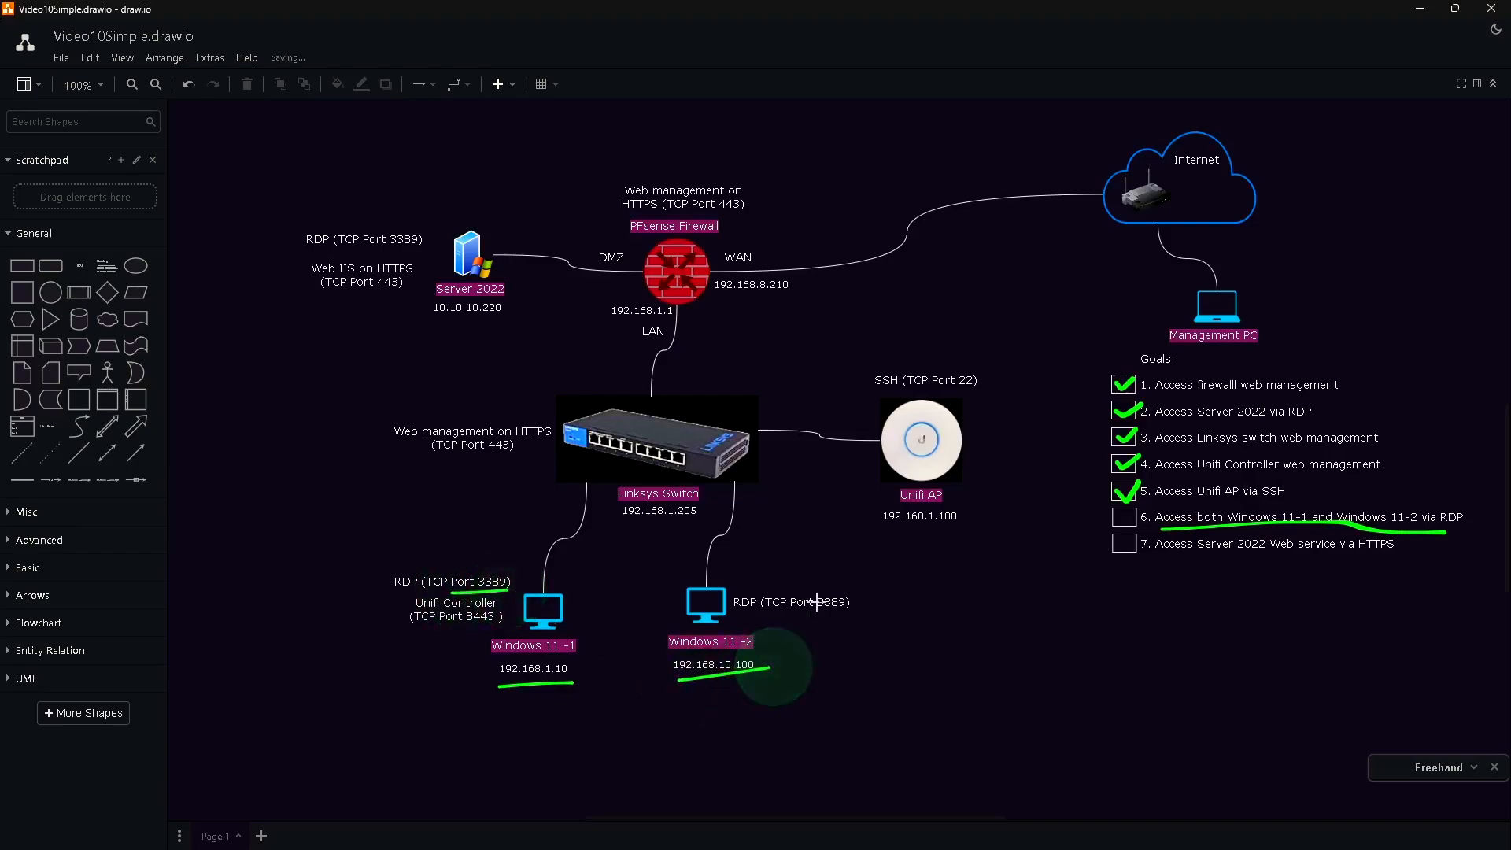
{"action": "left_click_drag", "start_coordinate": [786, 616], "coordinate": [856, 615]}
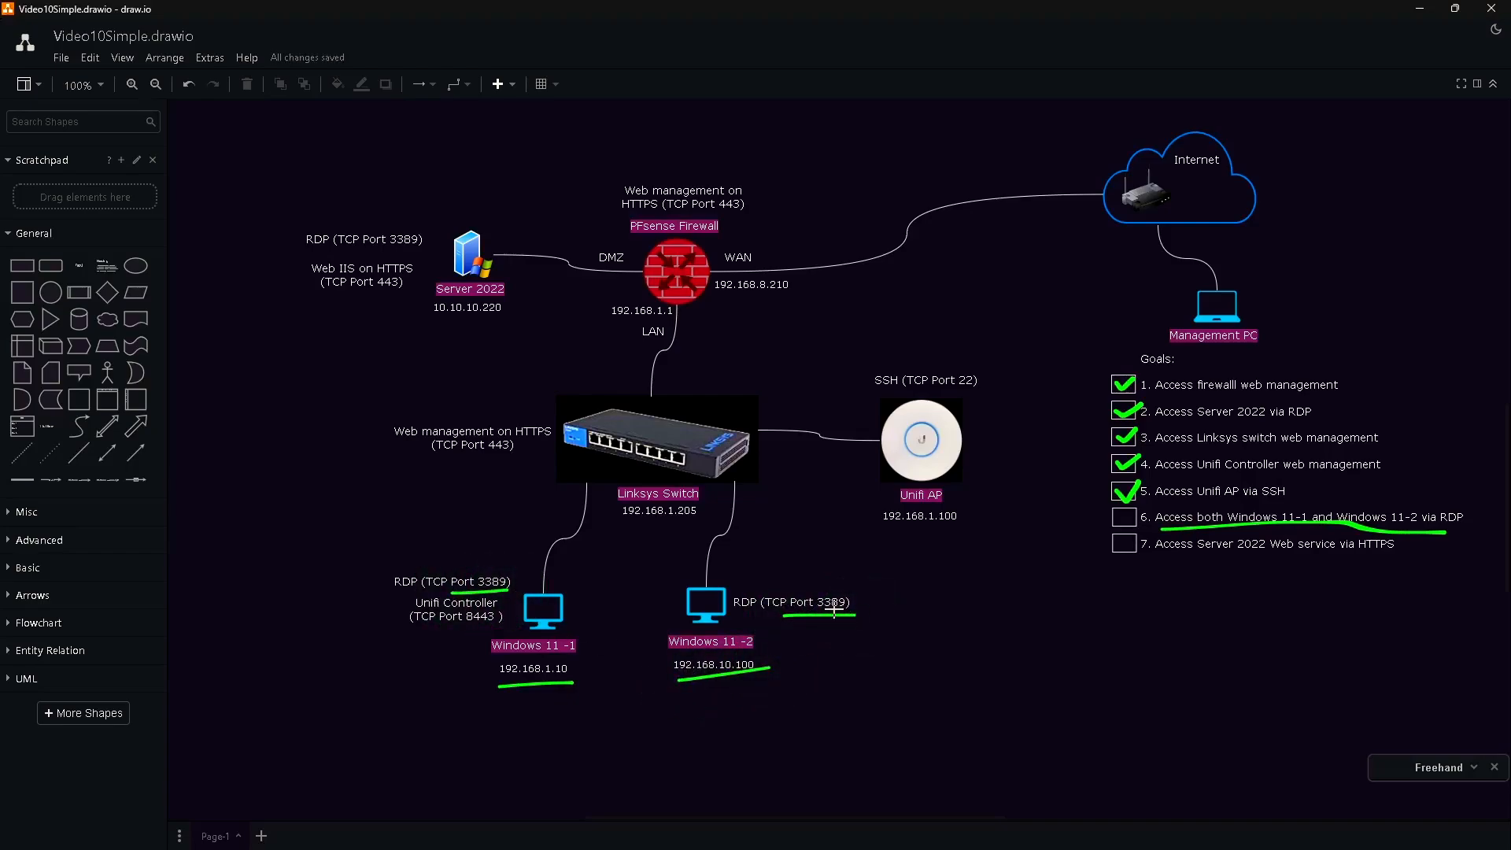
{"action": "left_click_drag", "start_coordinate": [428, 327], "coordinate": [514, 324]}
{"action": "left_click_drag", "start_coordinate": [366, 247], "coordinate": [434, 243]}
Write 3389, 33891, 33892 with arrows to Server 2022, Windows 11 -1 and Windows 11 -2.
{"action": "mouse_move", "coordinate": [1005, 236]}
{"action": "left_mouse_down"}
{"action": "mouse_move", "coordinate": [1030, 258]}
{"action": "mouse_move", "coordinate": [1090, 237]}
{"action": "mouse_move", "coordinate": [1084, 258]}
{"action": "left_mouse_up"}
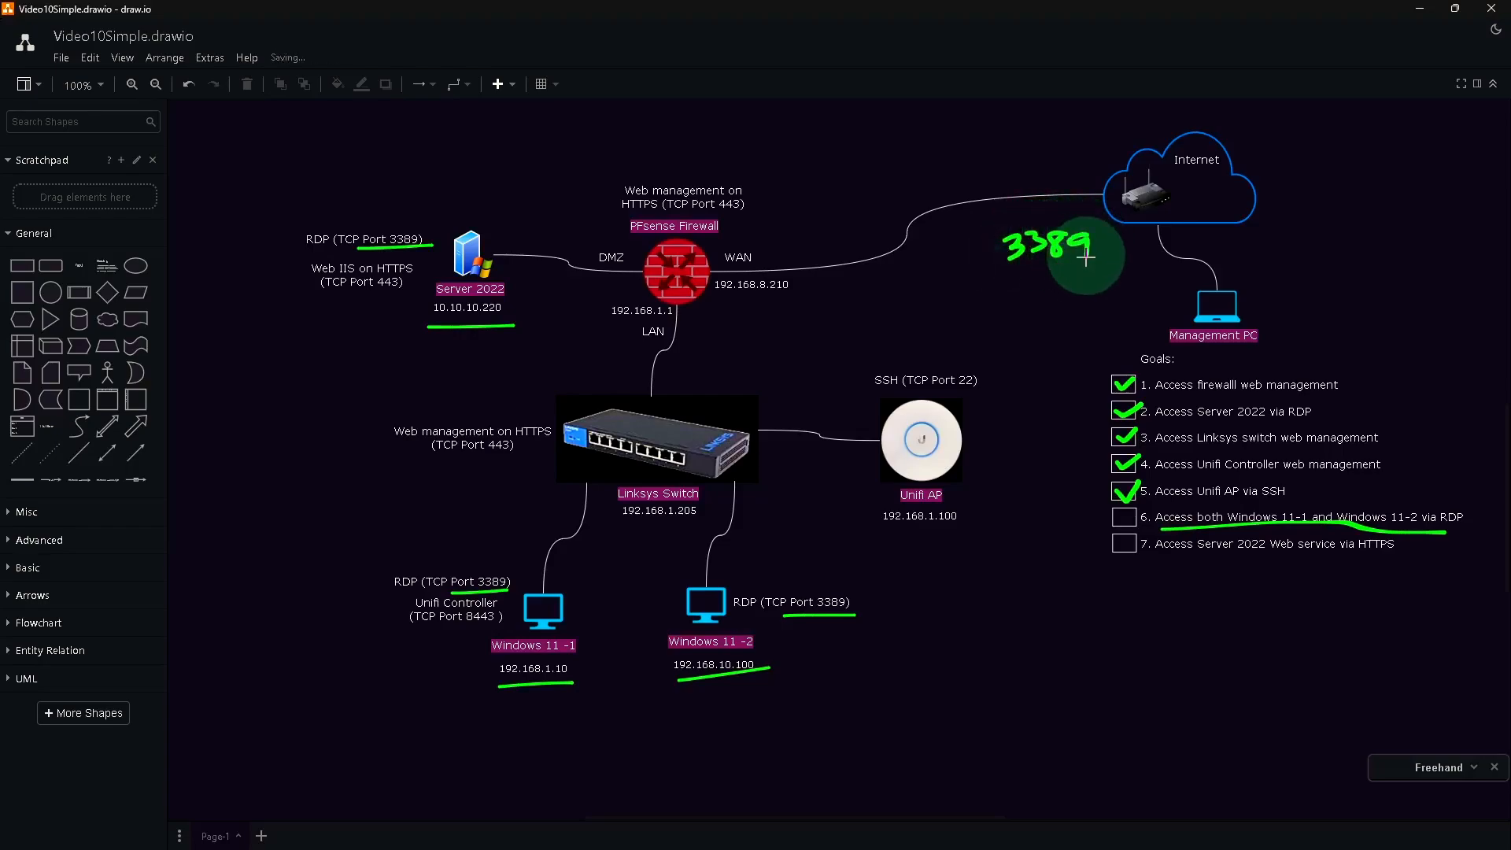
{"action": "mouse_move", "coordinate": [990, 253]}
{"action": "left_mouse_down"}
{"action": "mouse_move", "coordinate": [821, 275]}
{"action": "mouse_move", "coordinate": [798, 257]}
{"action": "mouse_move", "coordinate": [575, 222]}
{"action": "mouse_move", "coordinate": [482, 237]}
{"action": "mouse_move", "coordinate": [510, 234]}
{"action": "left_mouse_up"}
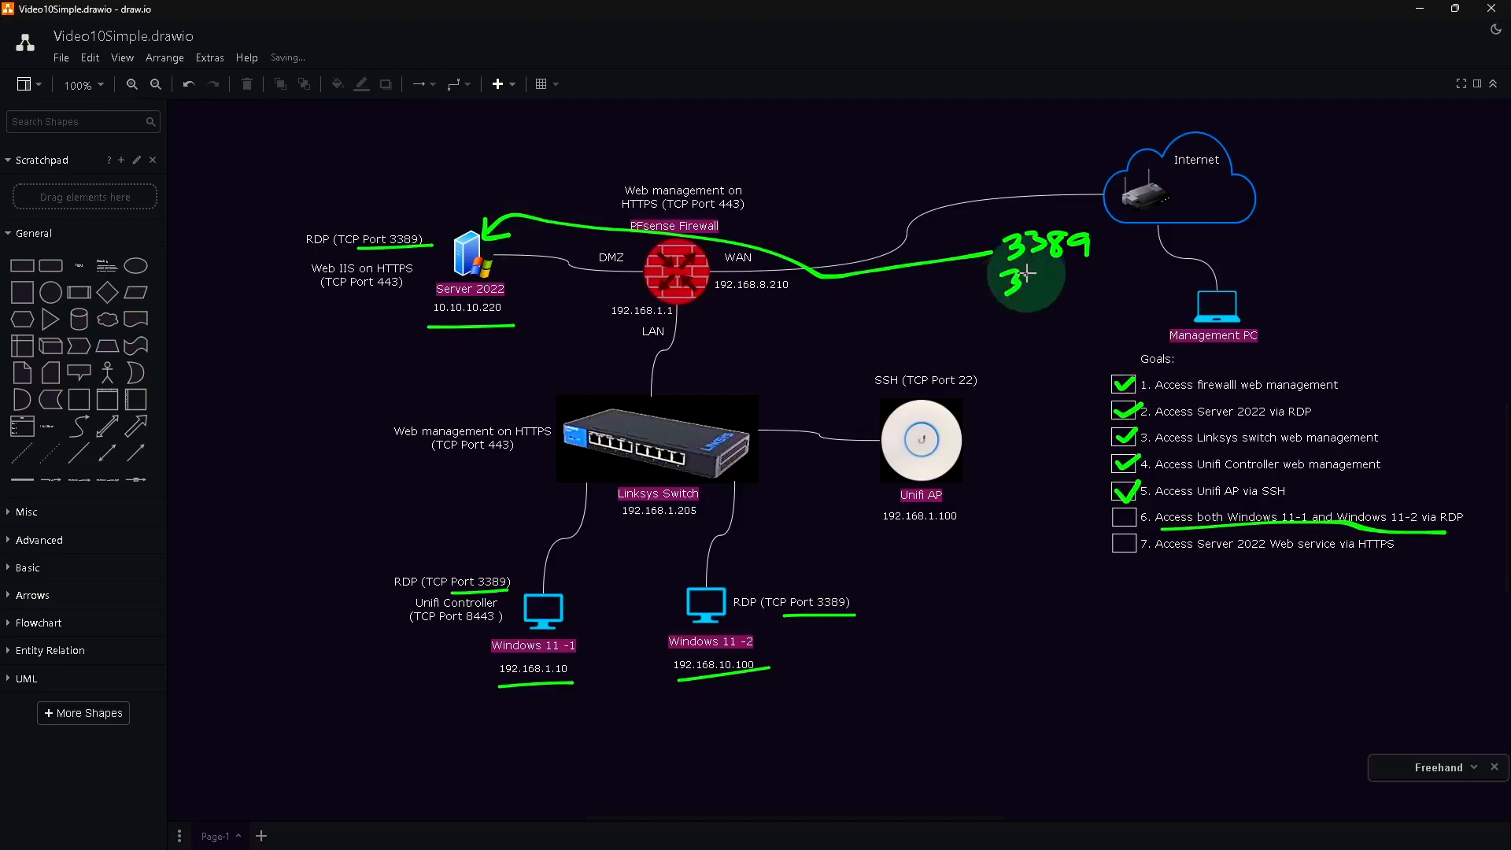
{"action": "mouse_move", "coordinate": [1028, 266]}
{"action": "left_mouse_down"}
{"action": "mouse_move", "coordinate": [1026, 296]}
{"action": "mouse_move", "coordinate": [1101, 269]}
{"action": "mouse_move", "coordinate": [1093, 296]}
{"action": "mouse_move", "coordinate": [1110, 295]}
{"action": "left_mouse_up"}
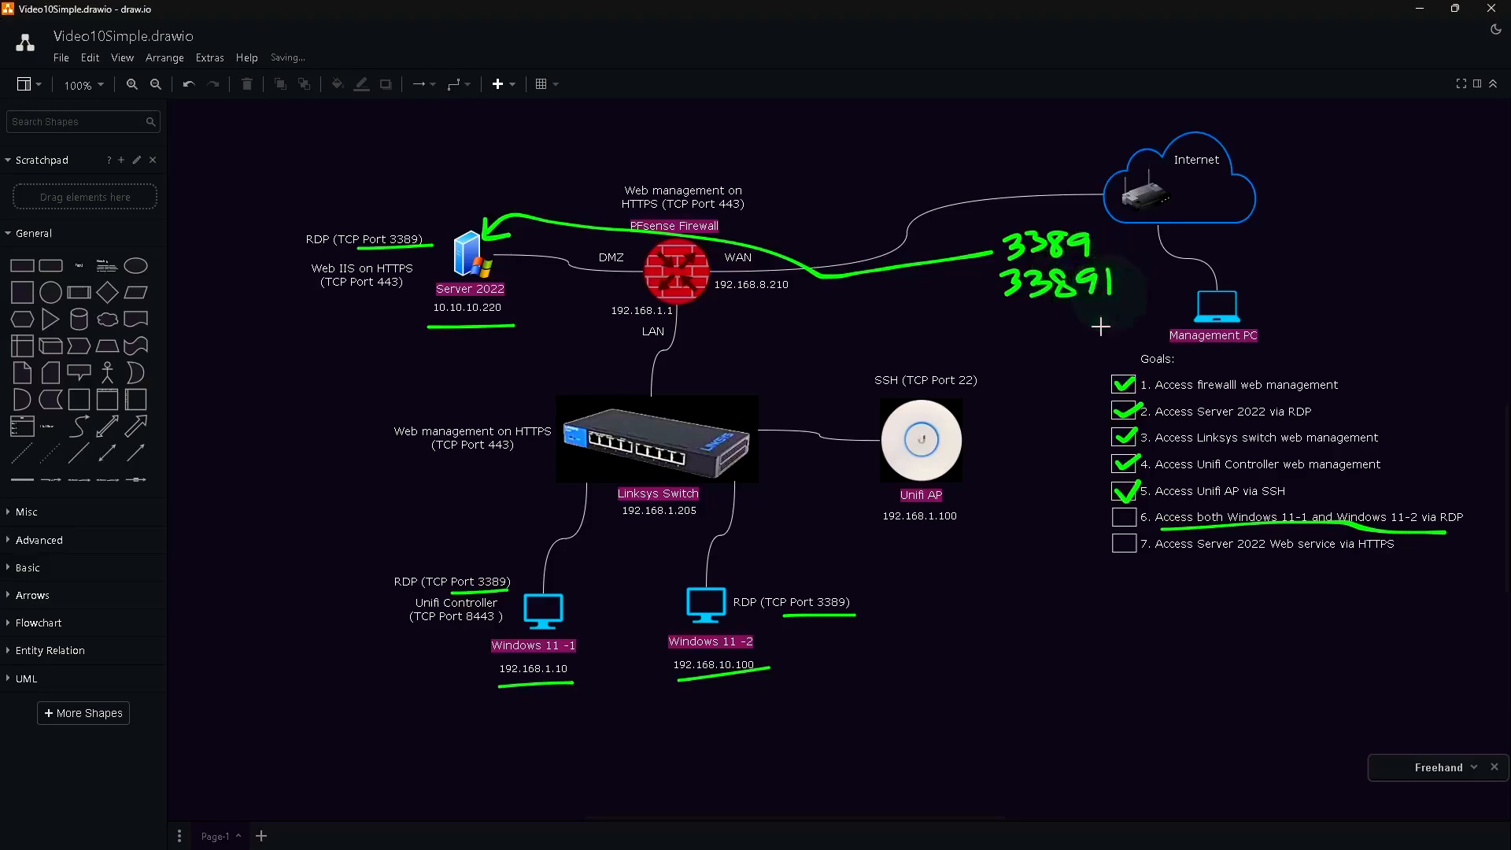
{"action": "mouse_move", "coordinate": [983, 291]}
{"action": "left_mouse_down"}
{"action": "mouse_move", "coordinate": [810, 310]}
{"action": "mouse_move", "coordinate": [720, 280]}
{"action": "mouse_move", "coordinate": [662, 338]}
{"action": "mouse_move", "coordinate": [639, 465]}
{"action": "mouse_move", "coordinate": [568, 618]}
{"action": "mouse_move", "coordinate": [561, 584]}
{"action": "left_mouse_up"}
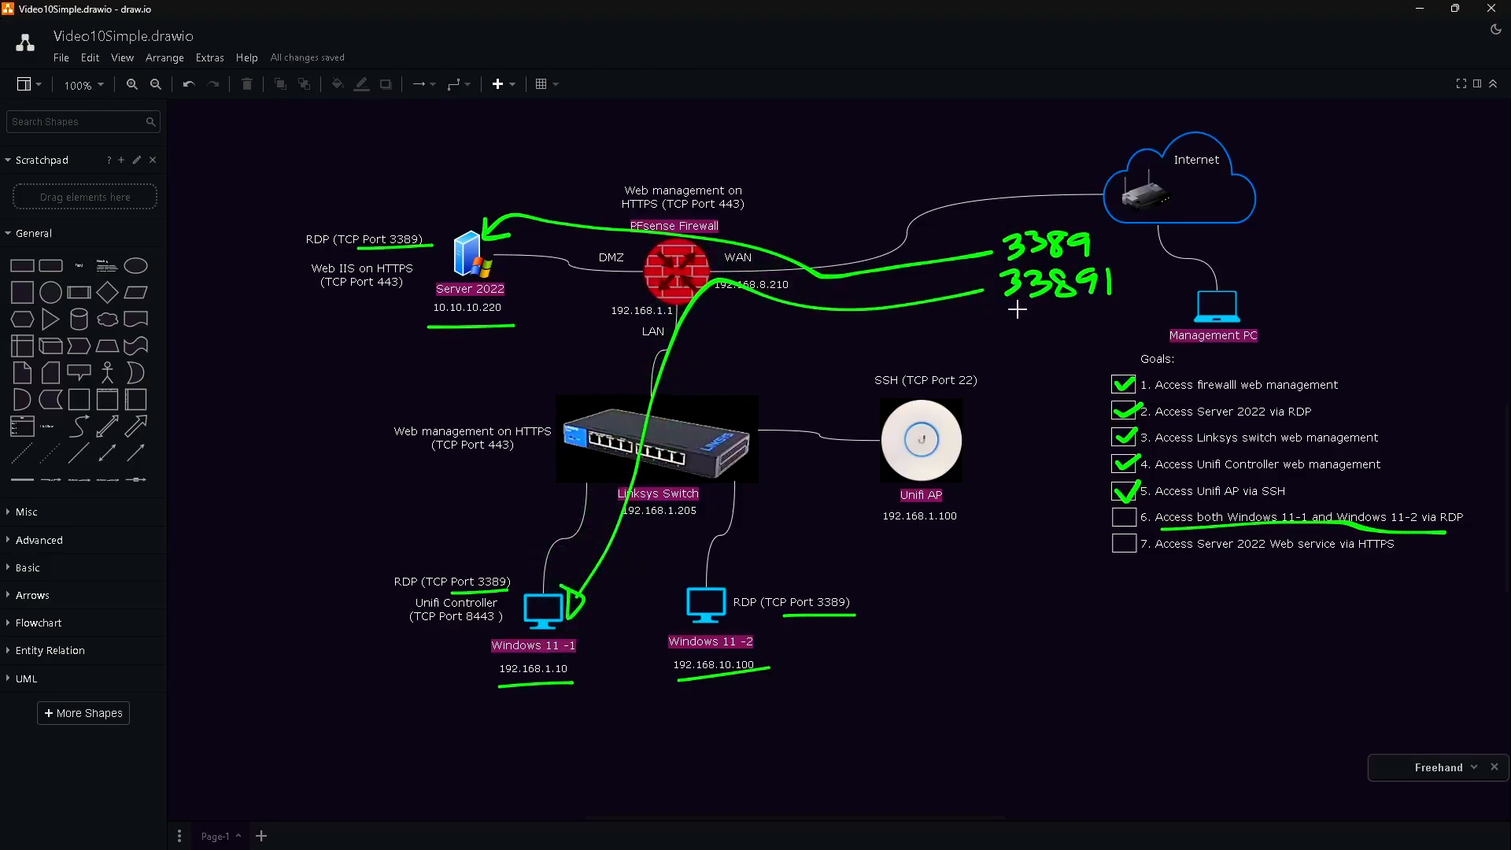
{"action": "mouse_move", "coordinate": [1011, 311]}
{"action": "left_mouse_down"}
{"action": "mouse_move", "coordinate": [1009, 340]}
{"action": "mouse_move", "coordinate": [1033, 310]}
{"action": "mouse_move", "coordinate": [1023, 340]}
{"action": "mouse_move", "coordinate": [1051, 325]}
{"action": "mouse_move", "coordinate": [1059, 337]}
{"action": "mouse_move", "coordinate": [1072, 311]}
{"action": "mouse_move", "coordinate": [1102, 323]}
{"action": "mouse_move", "coordinate": [1091, 340]}
{"action": "mouse_move", "coordinate": [1125, 337]}
{"action": "left_mouse_up"}
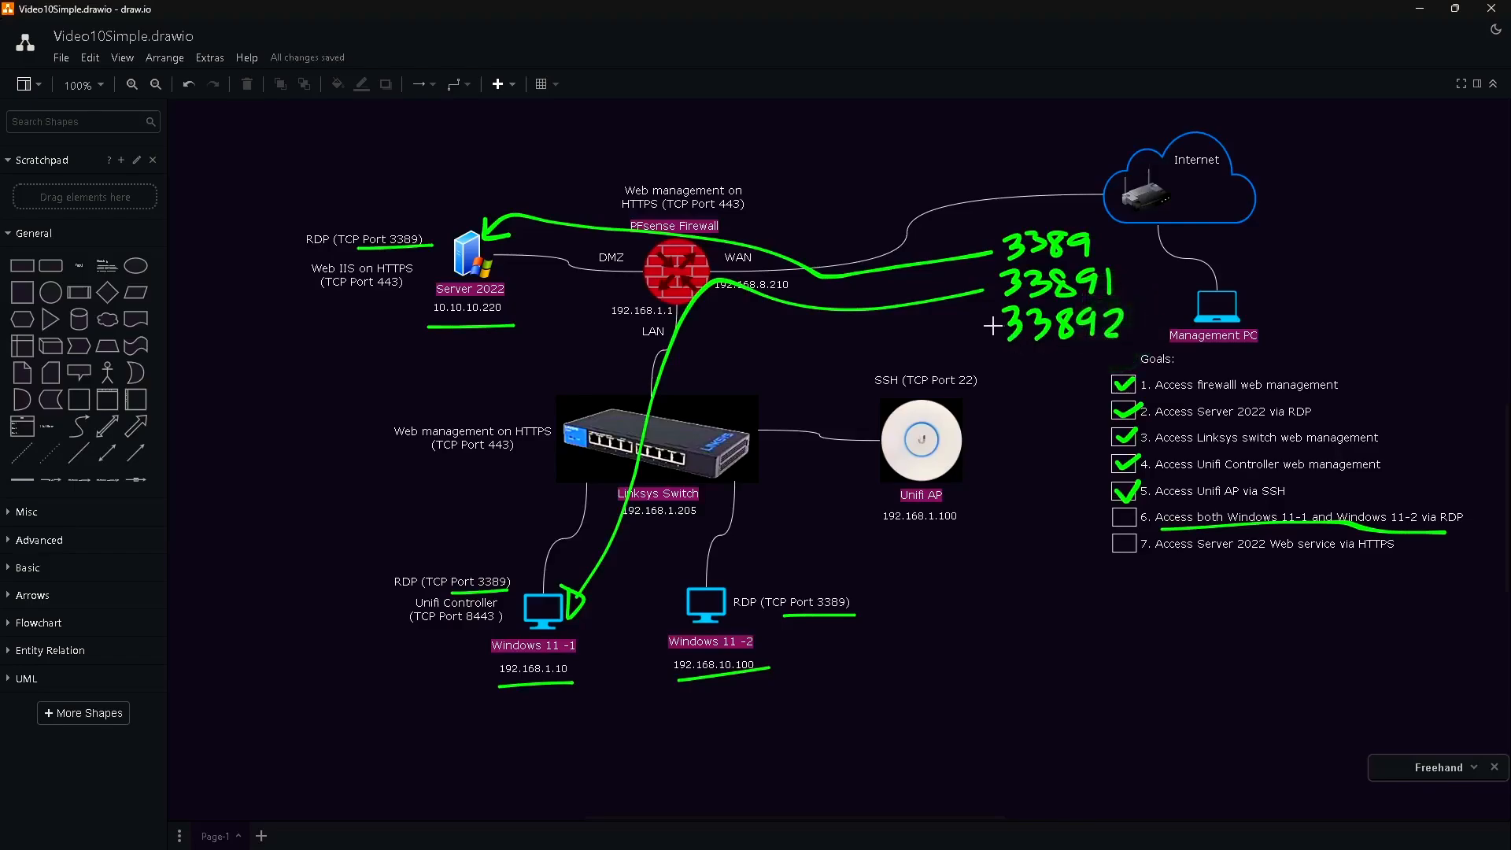
{"action": "mouse_move", "coordinate": [992, 325]}
{"action": "left_mouse_down"}
{"action": "mouse_move", "coordinate": [701, 321]}
{"action": "mouse_move", "coordinate": [690, 437]}
{"action": "mouse_move", "coordinate": [730, 587]}
{"action": "left_mouse_up"}
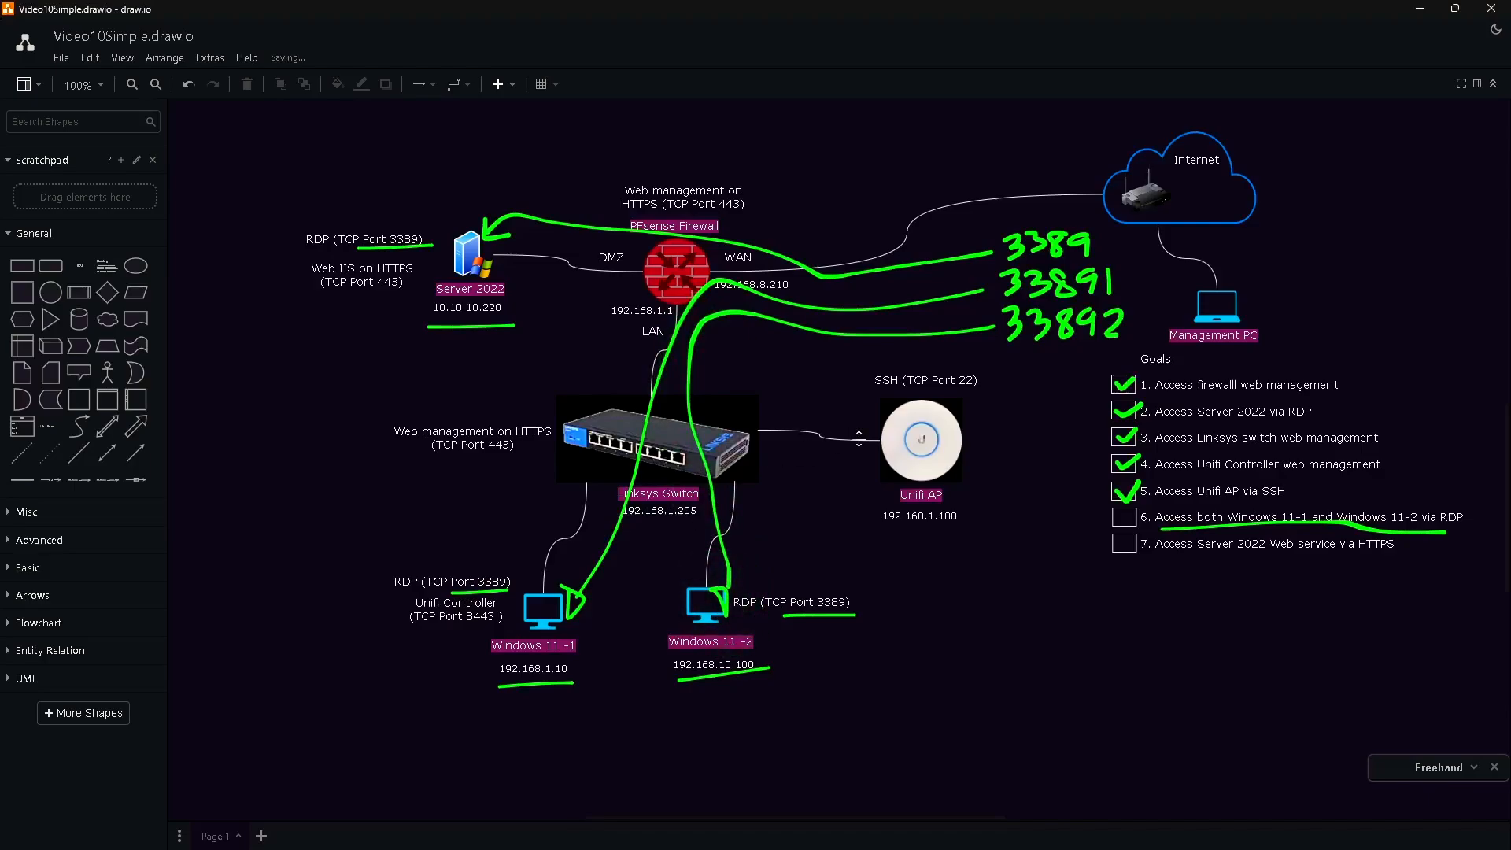
{"action": "key", "text": "alt+Tab"}
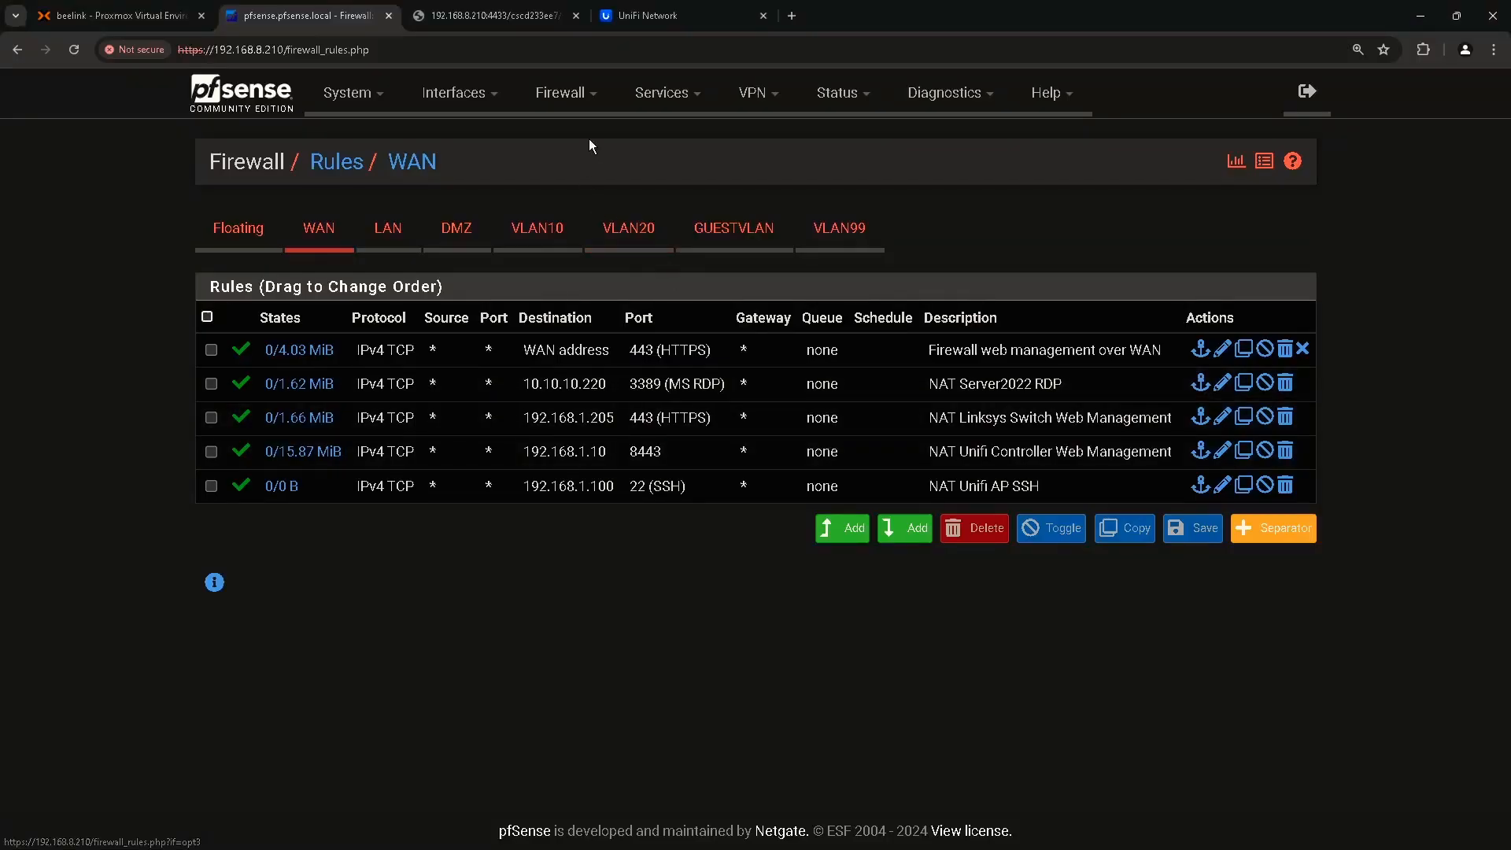
Start a new TCP port-forward rule with destination port range 33891 to 33891.
{"action": "left_click", "coordinate": [577, 99]}
{"action": "left_click", "coordinate": [574, 168]}
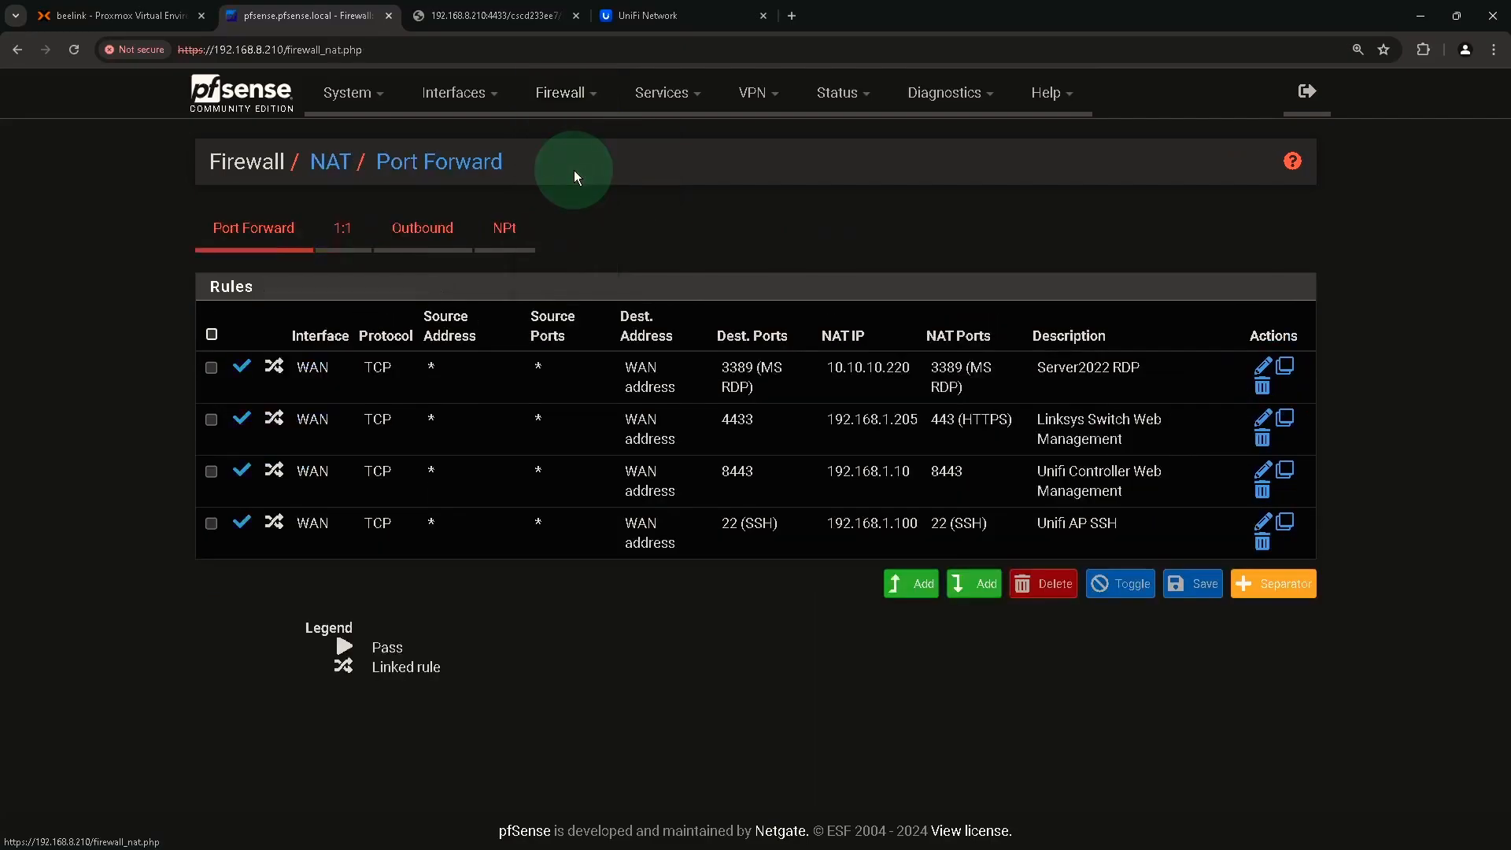
{"action": "left_click", "coordinate": [994, 585]}
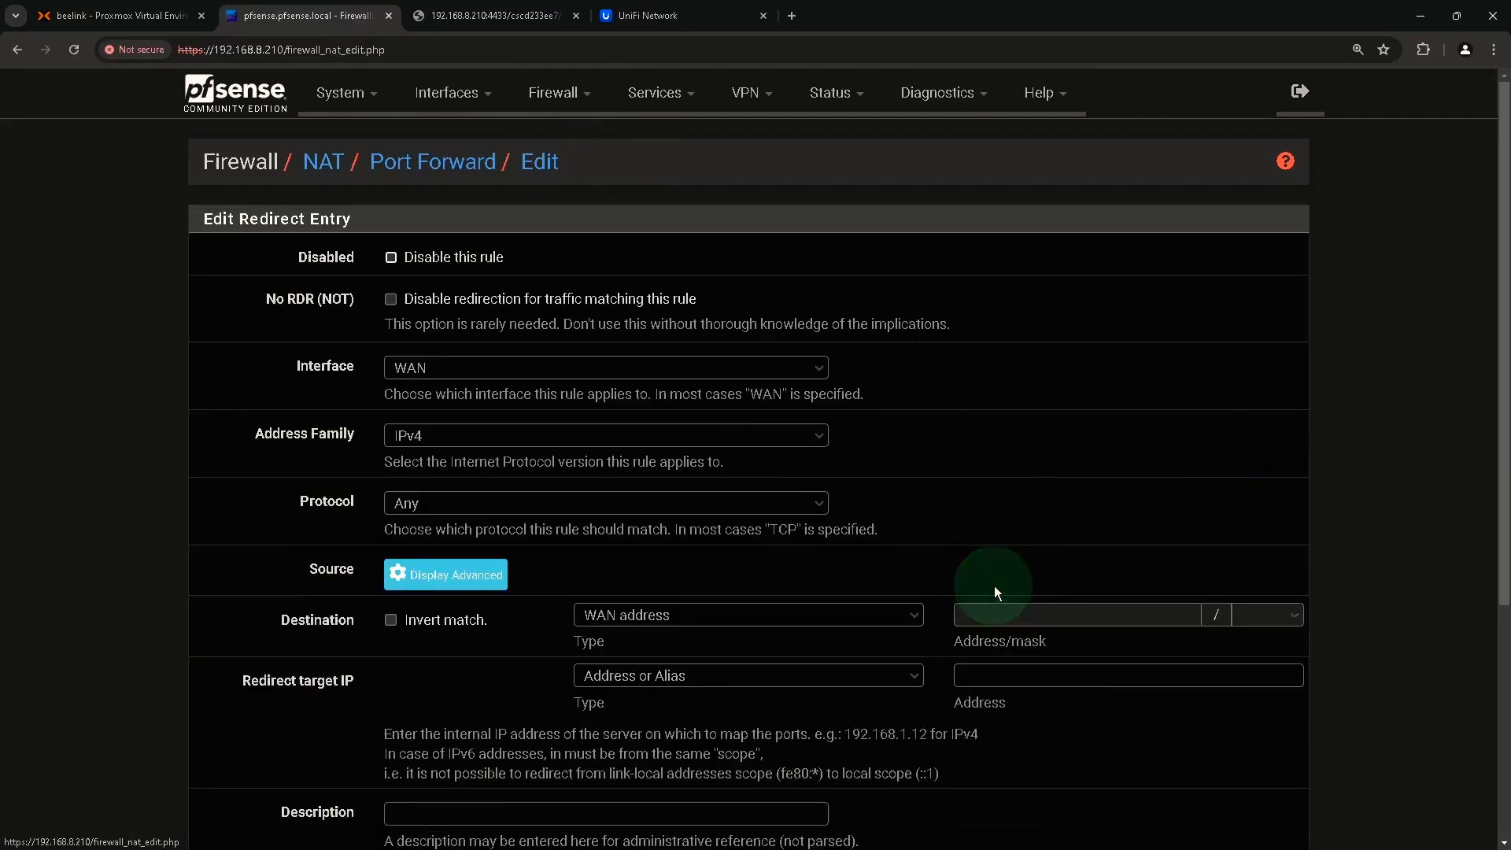
{"action": "scroll", "coordinate": [767, 494], "scroll_direction": "down", "scroll_amount": 2}
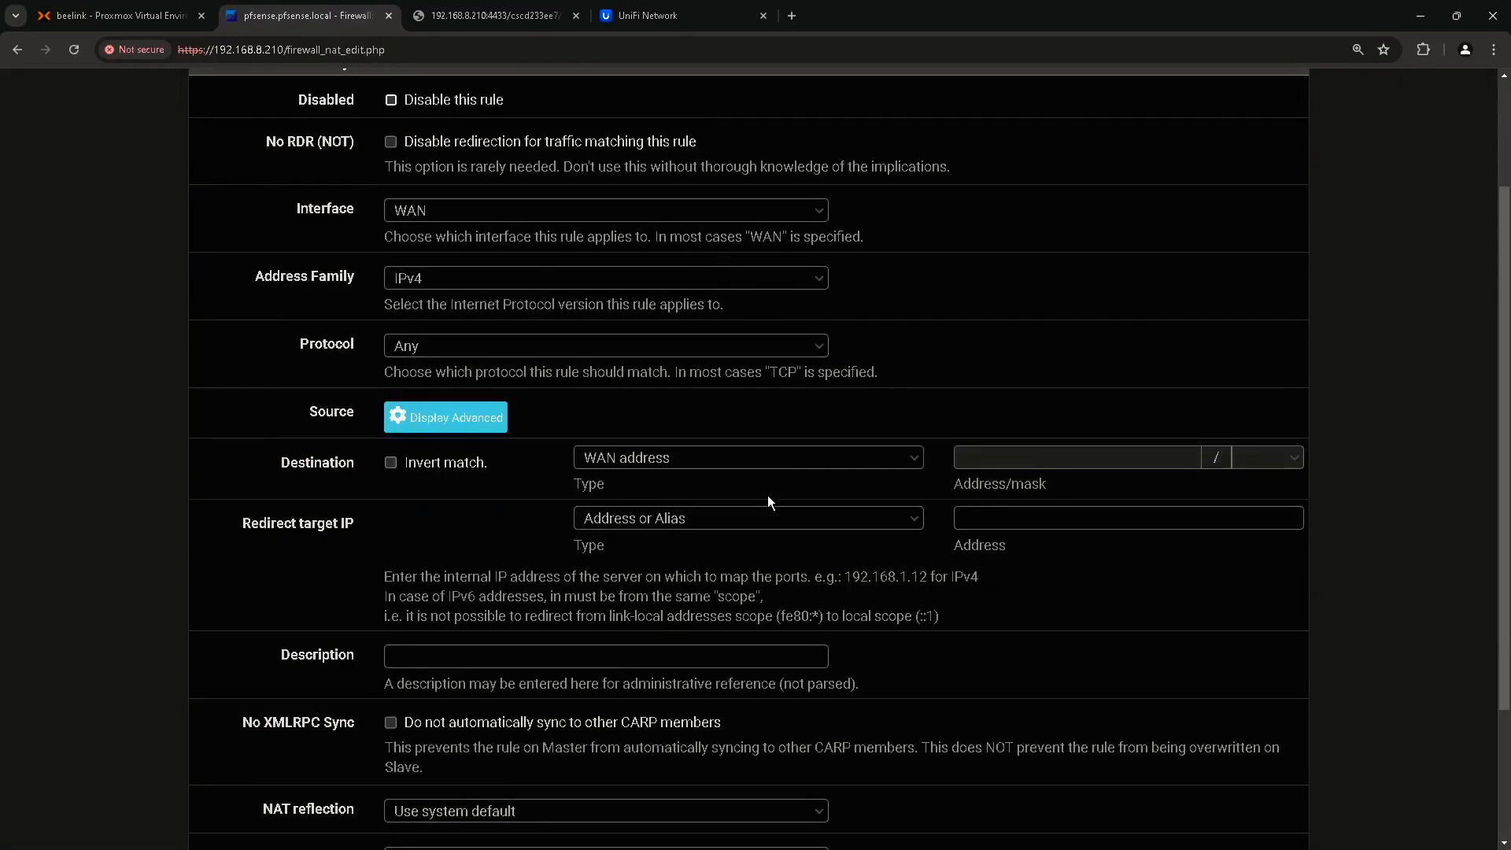
{"action": "left_click", "coordinate": [452, 345]}
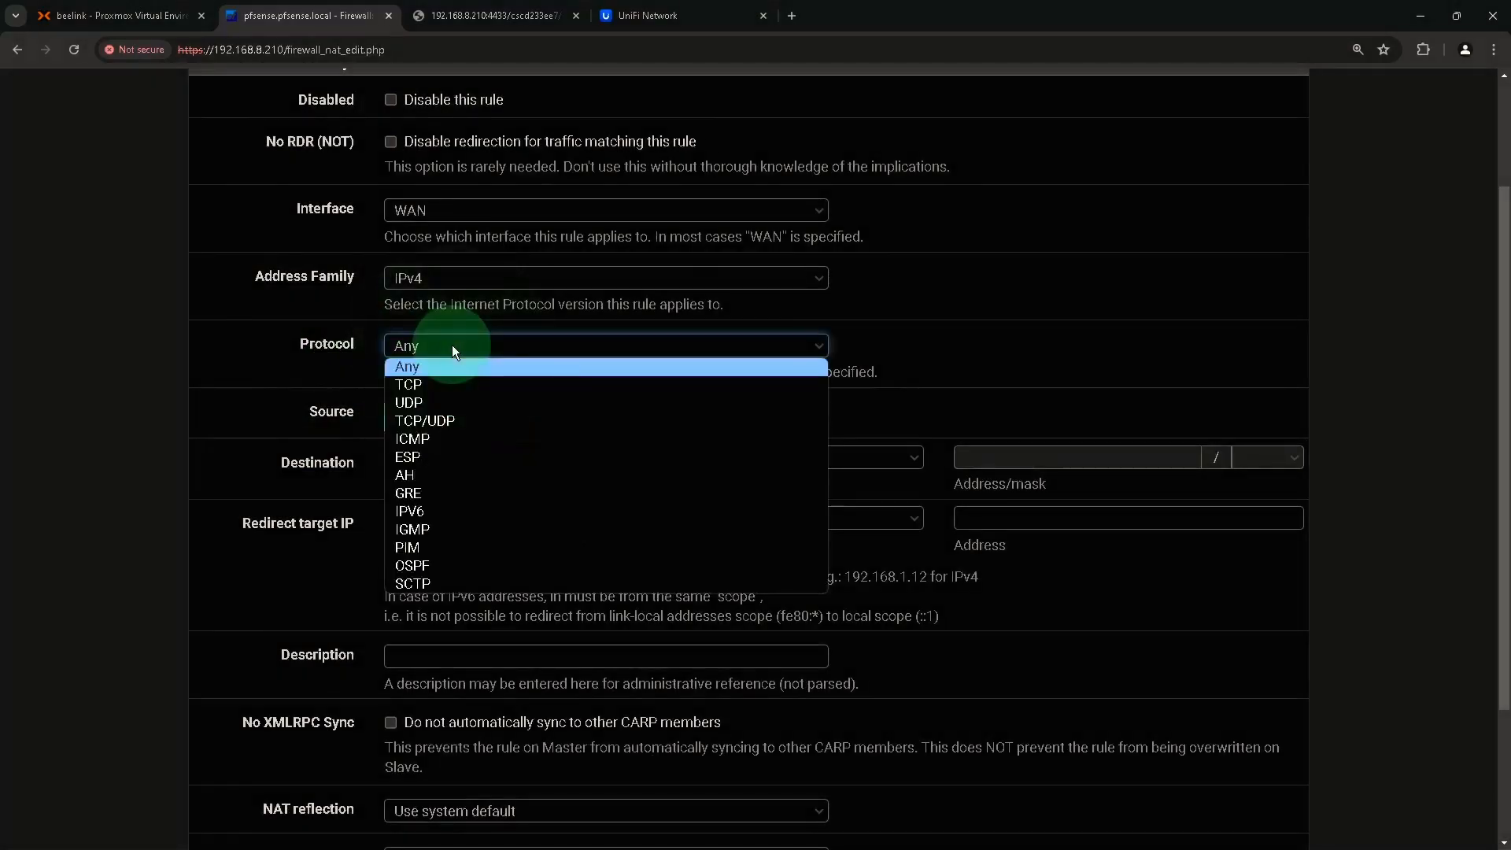
{"action": "left_click", "coordinate": [428, 384]}
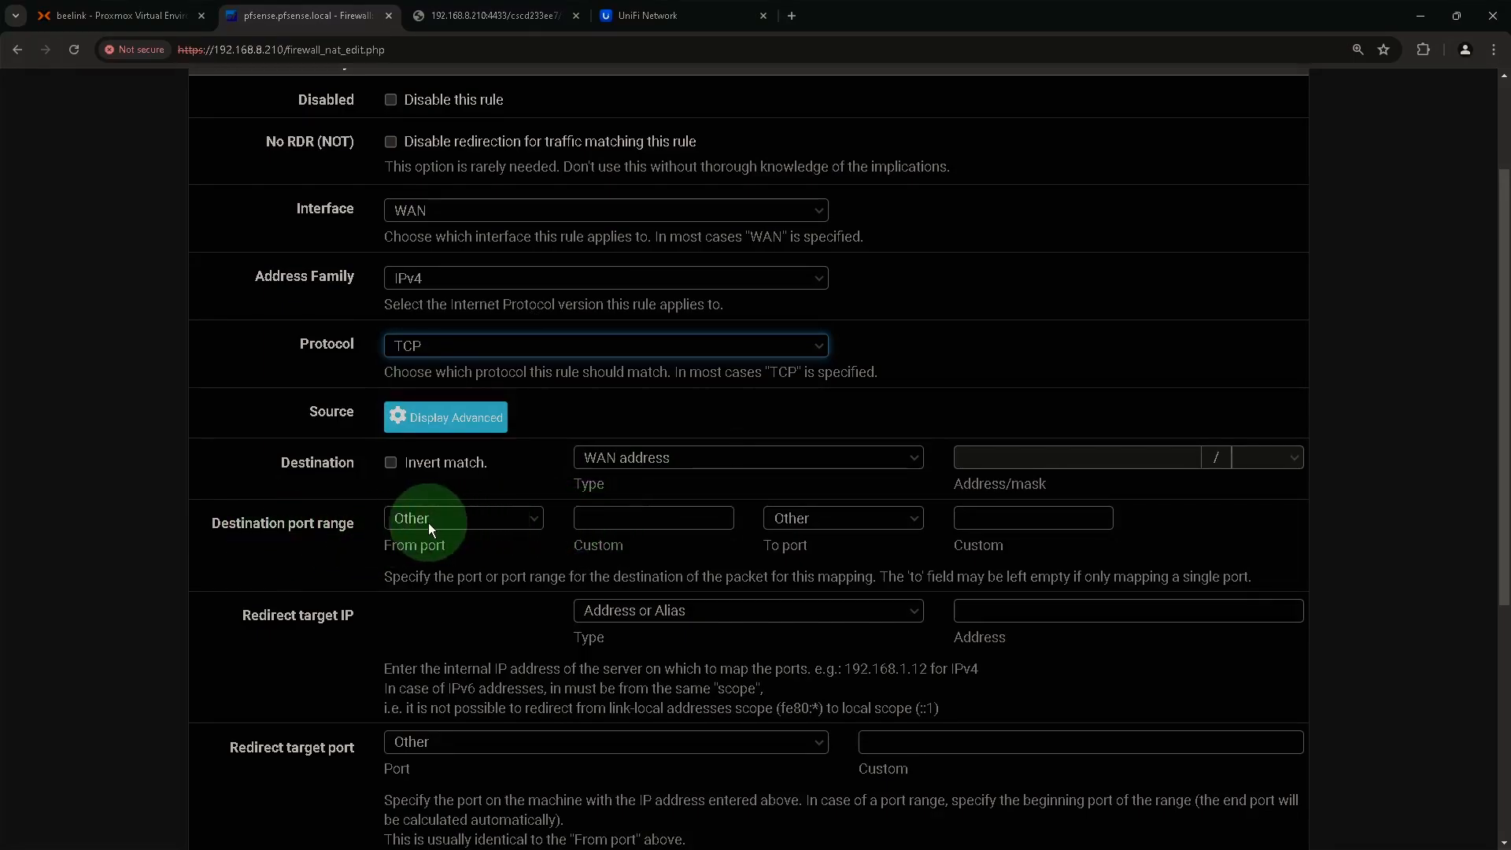
{"action": "left_click", "coordinate": [625, 522]}
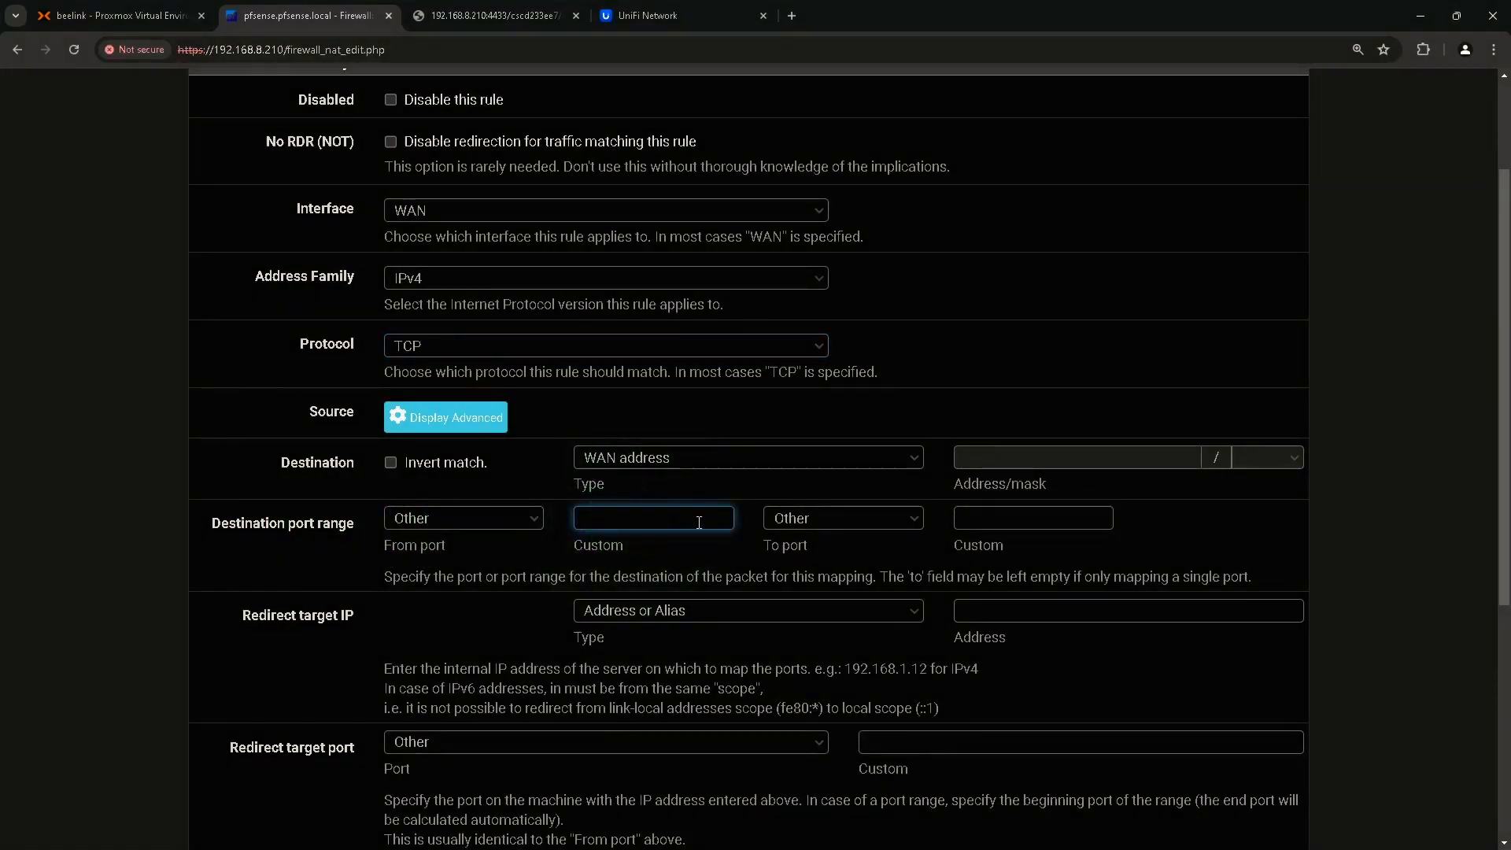
{"action": "type", "text": "33891"}
{"action": "left_click", "coordinate": [1000, 522]}
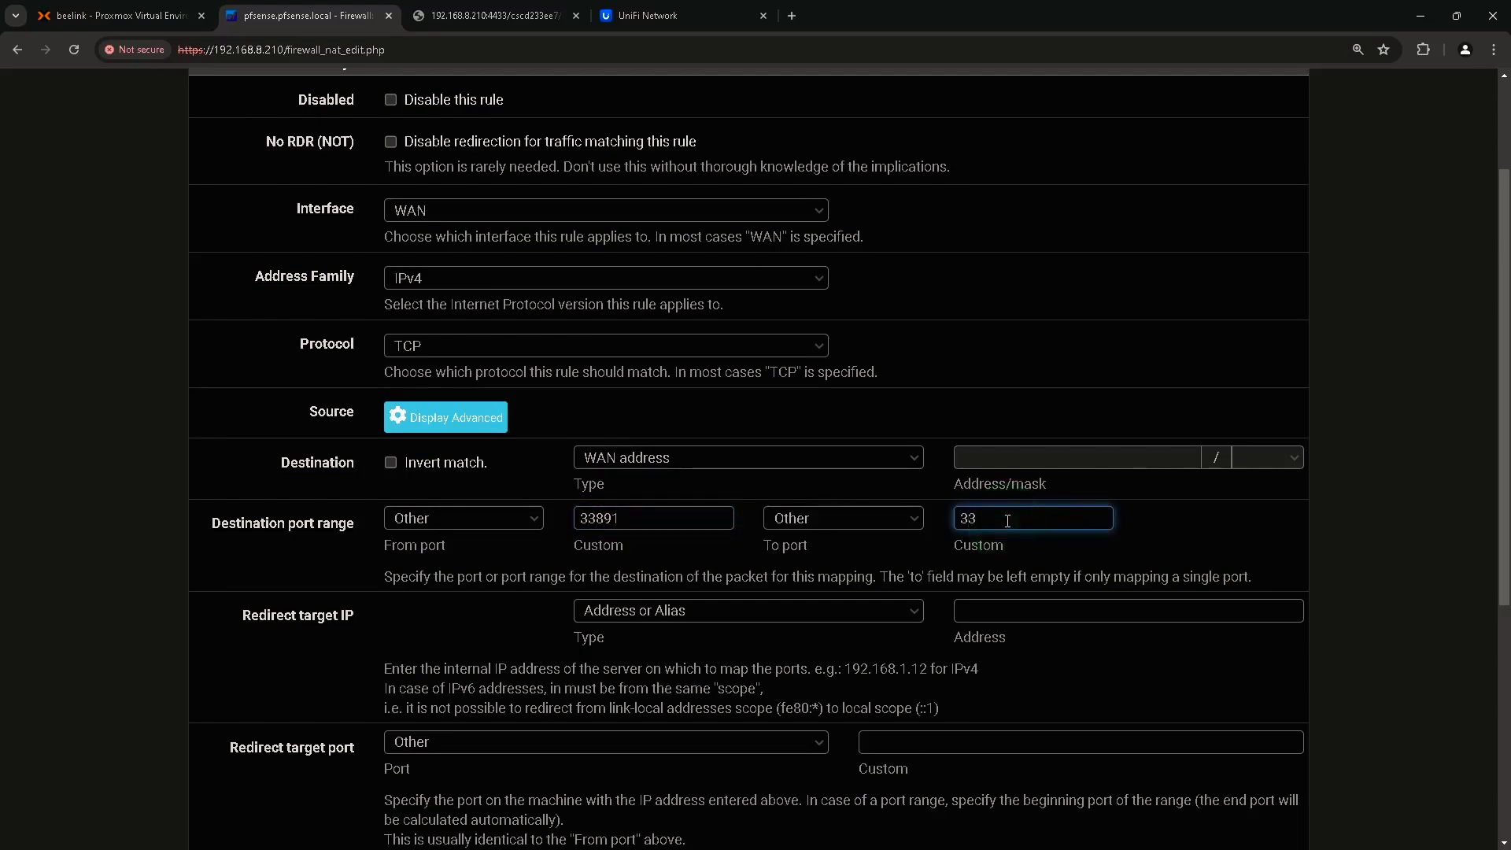
Redirect the rule to 192.168.1.10 on the MS RDP port.
{"action": "scroll", "coordinate": [1008, 522], "scroll_direction": "down", "scroll_amount": 1}
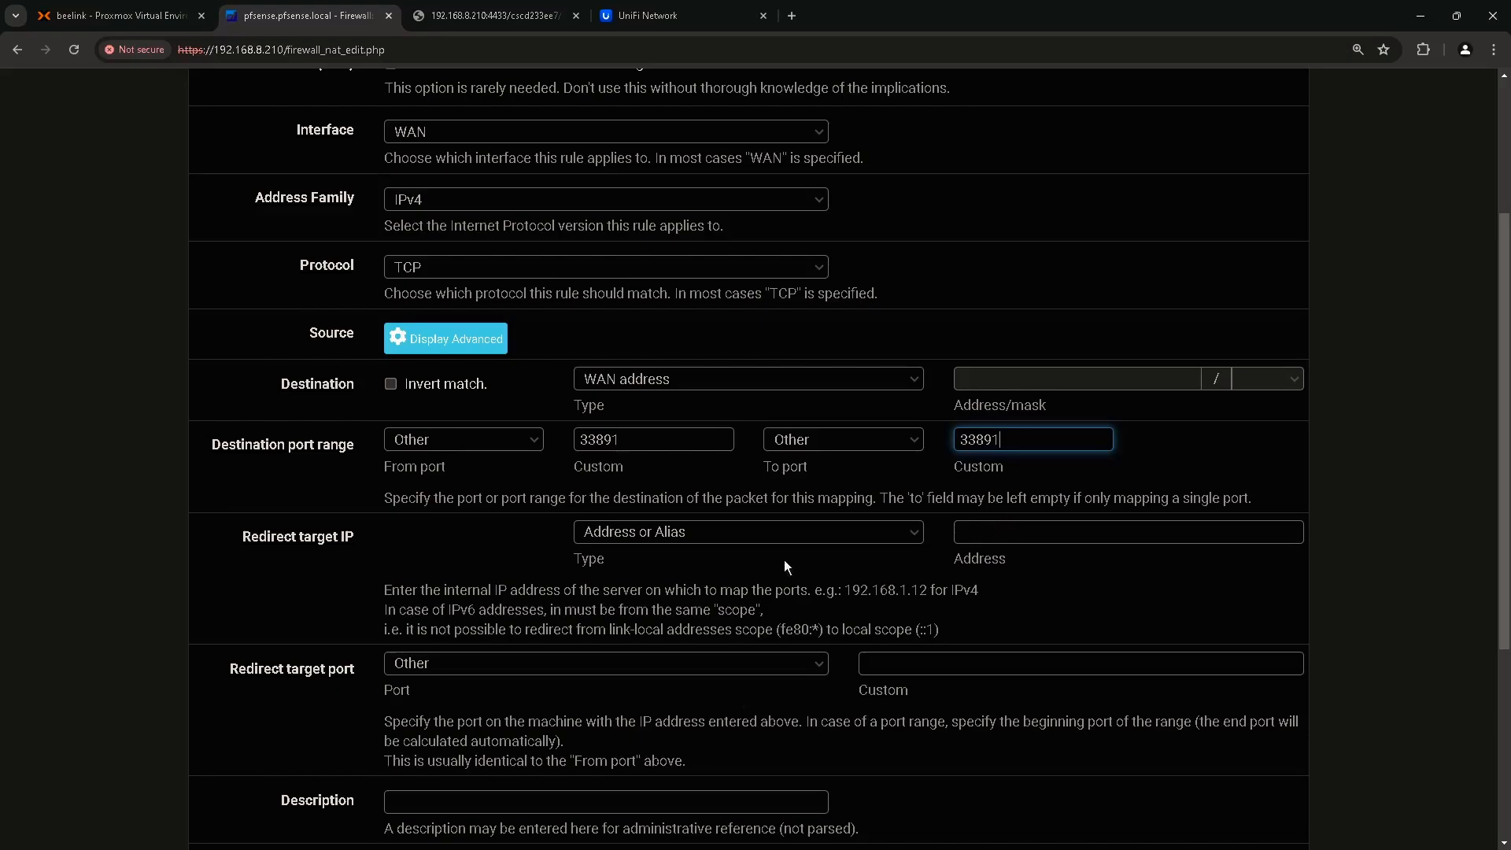
{"action": "left_click", "coordinate": [347, 543]}
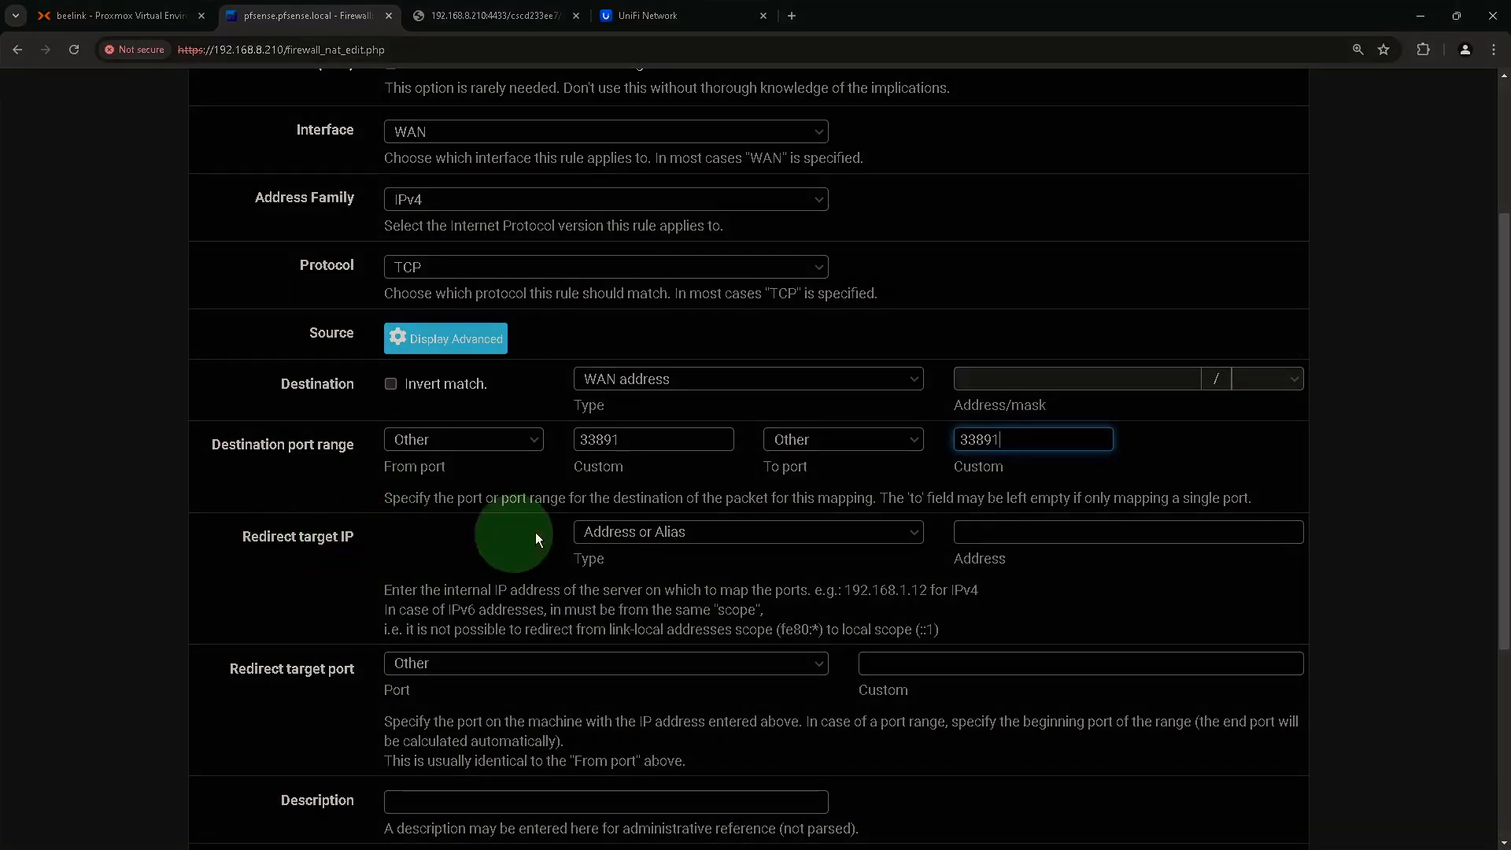
{"action": "right_click", "coordinate": [1041, 531]}
{"action": "left_click", "coordinate": [983, 532]}
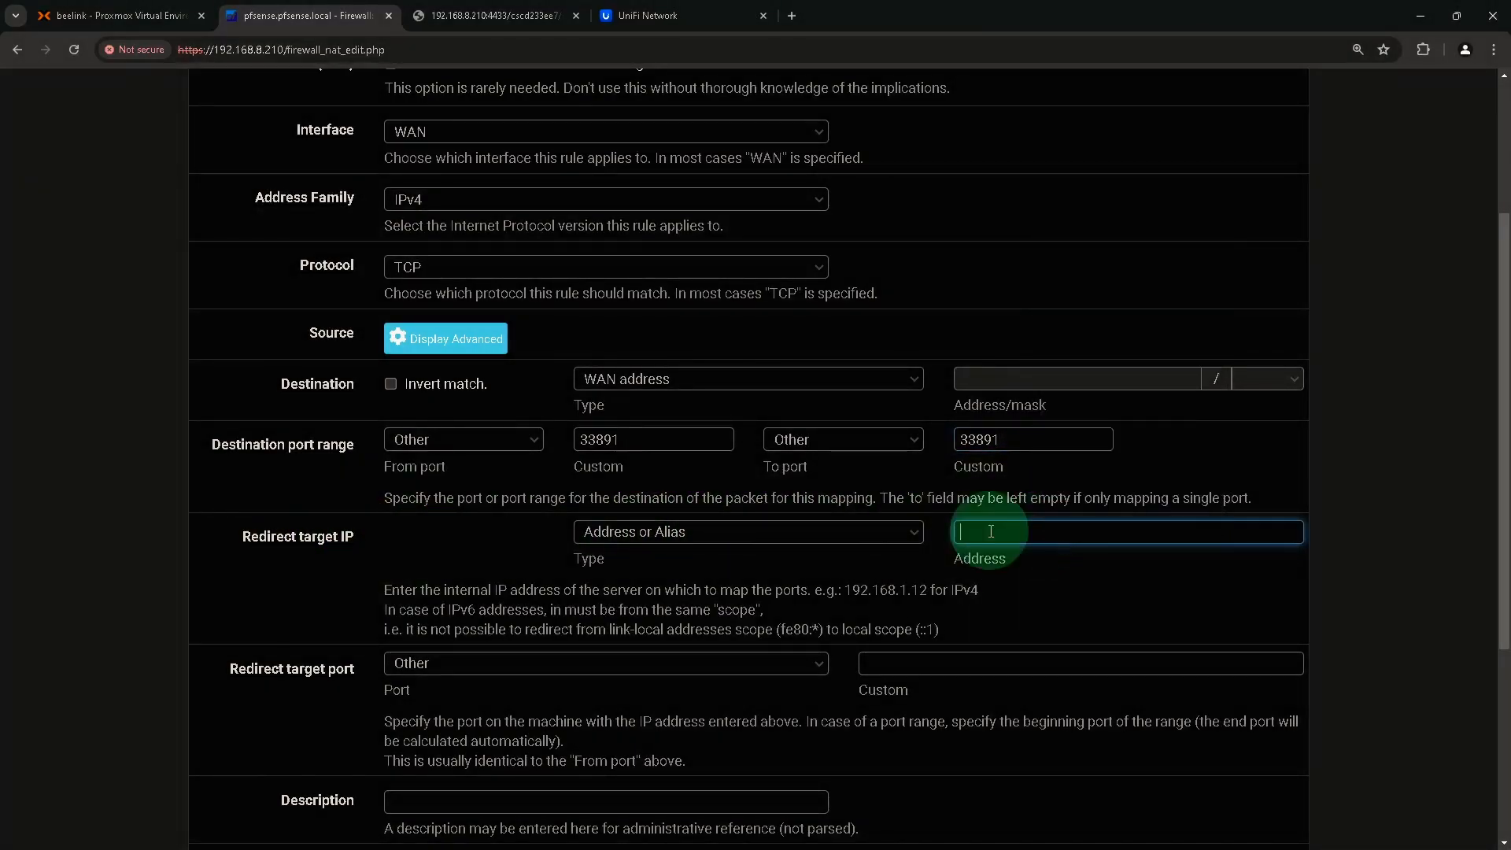
{"action": "type", "text": "192.168.1.10"}
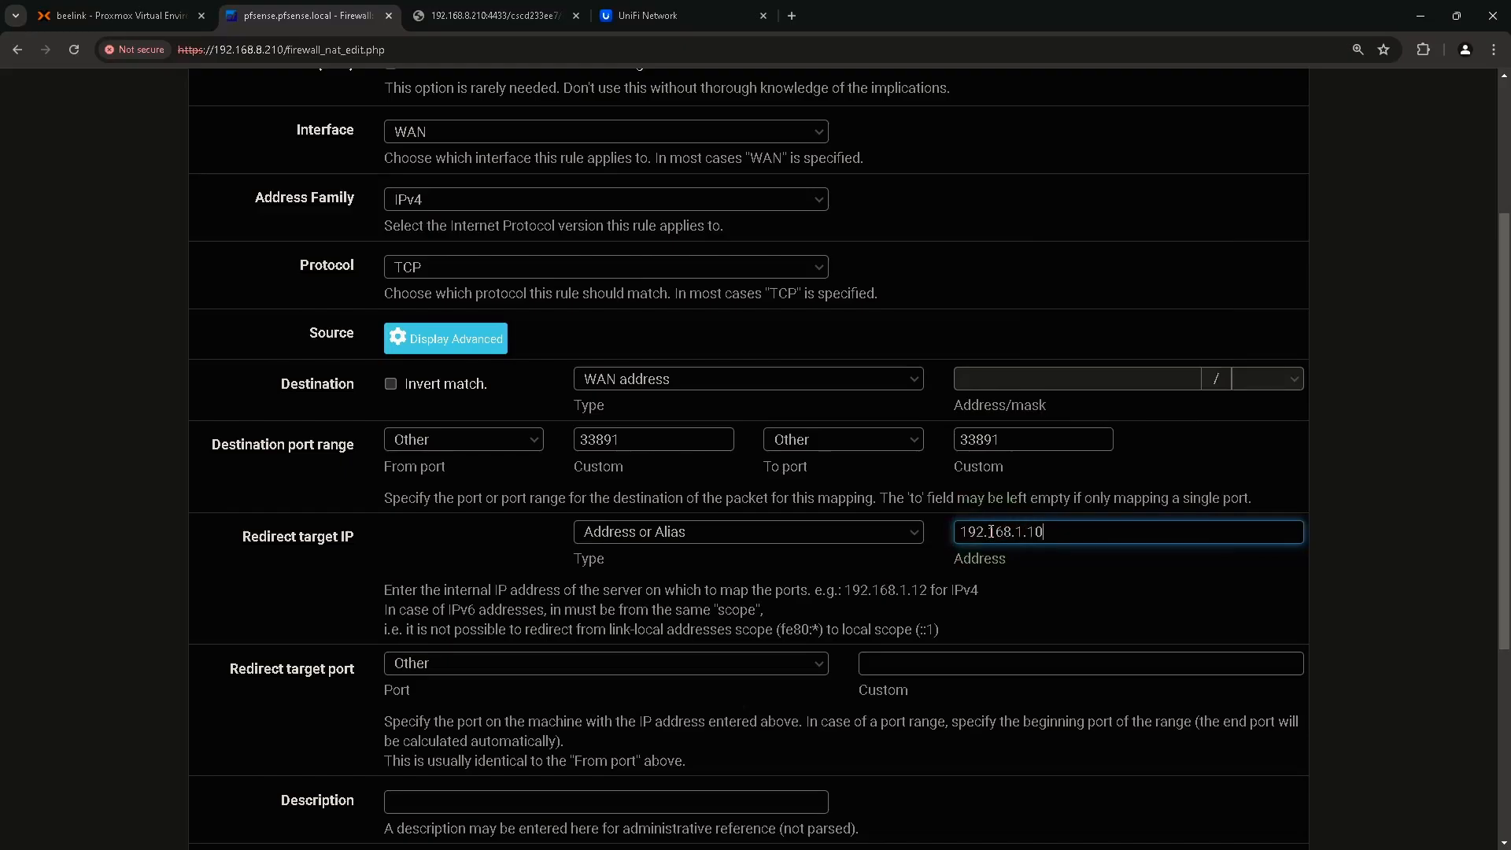
{"action": "scroll", "coordinate": [992, 537], "scroll_direction": "down", "scroll_amount": 2}
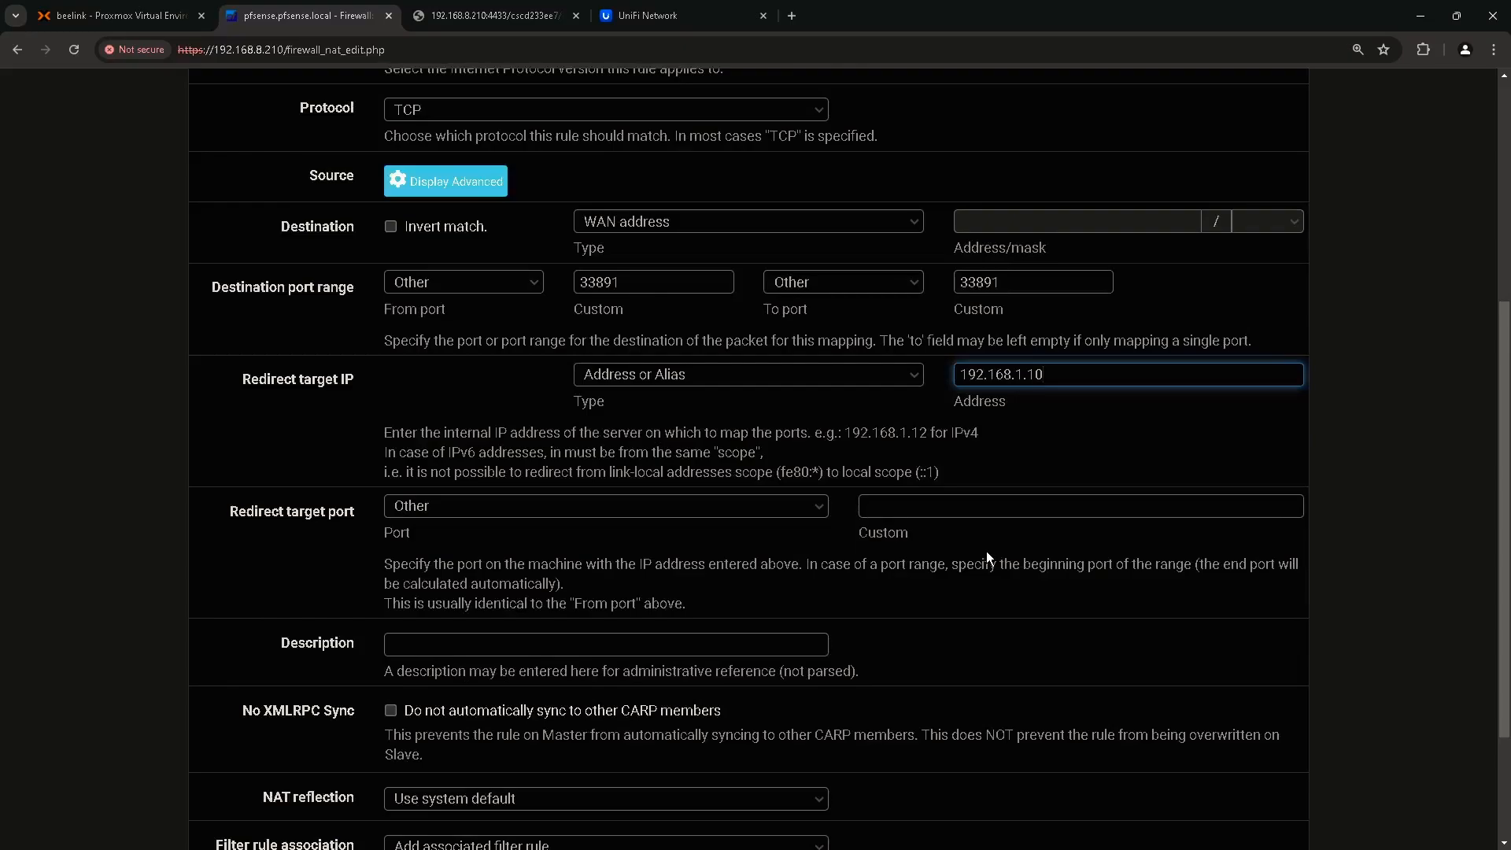
{"action": "left_click", "coordinate": [262, 518]}
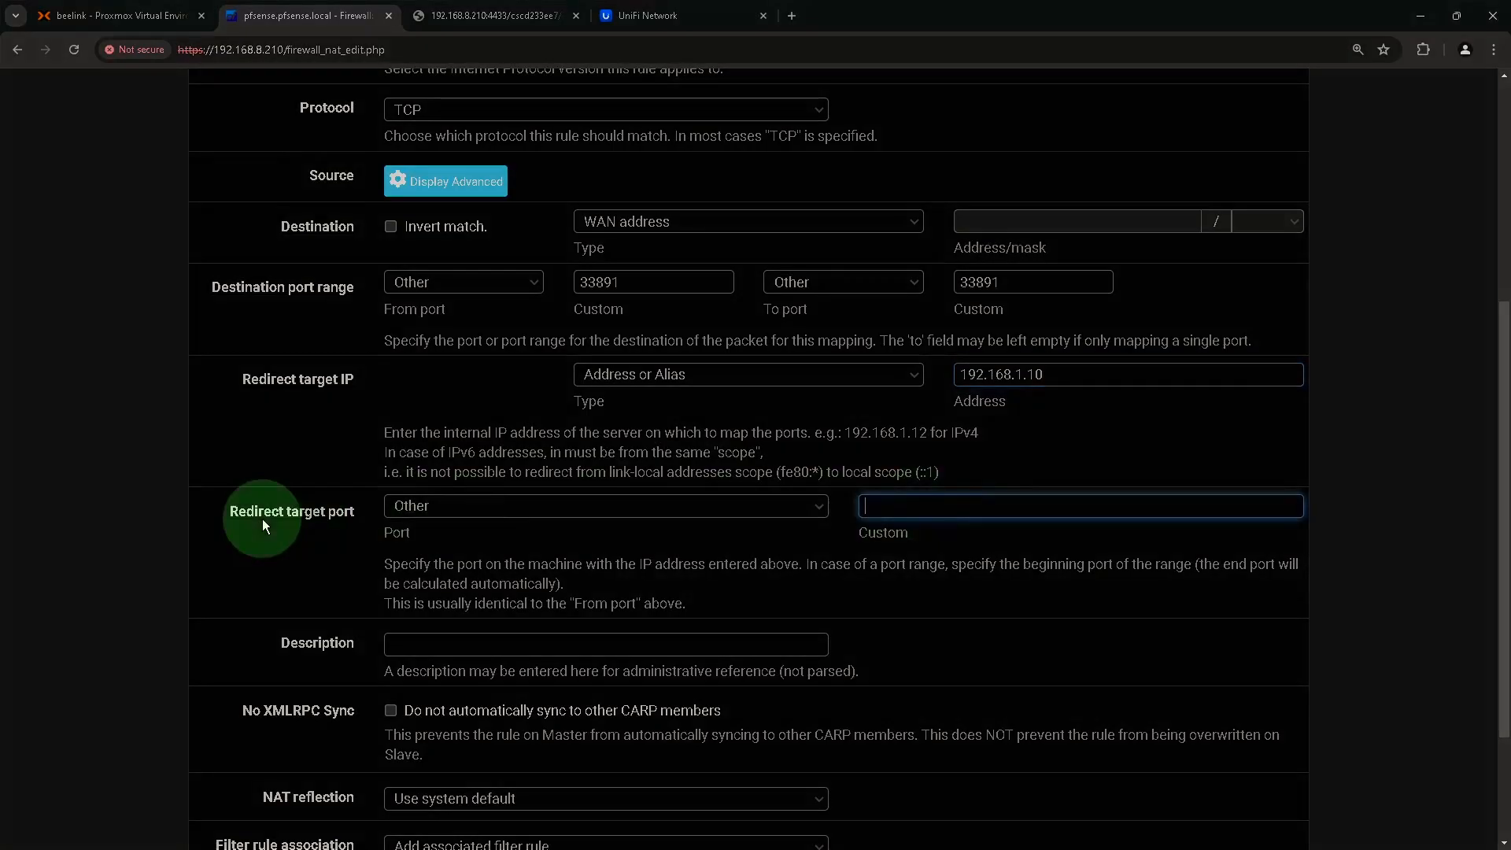
{"action": "left_click", "coordinate": [420, 514]}
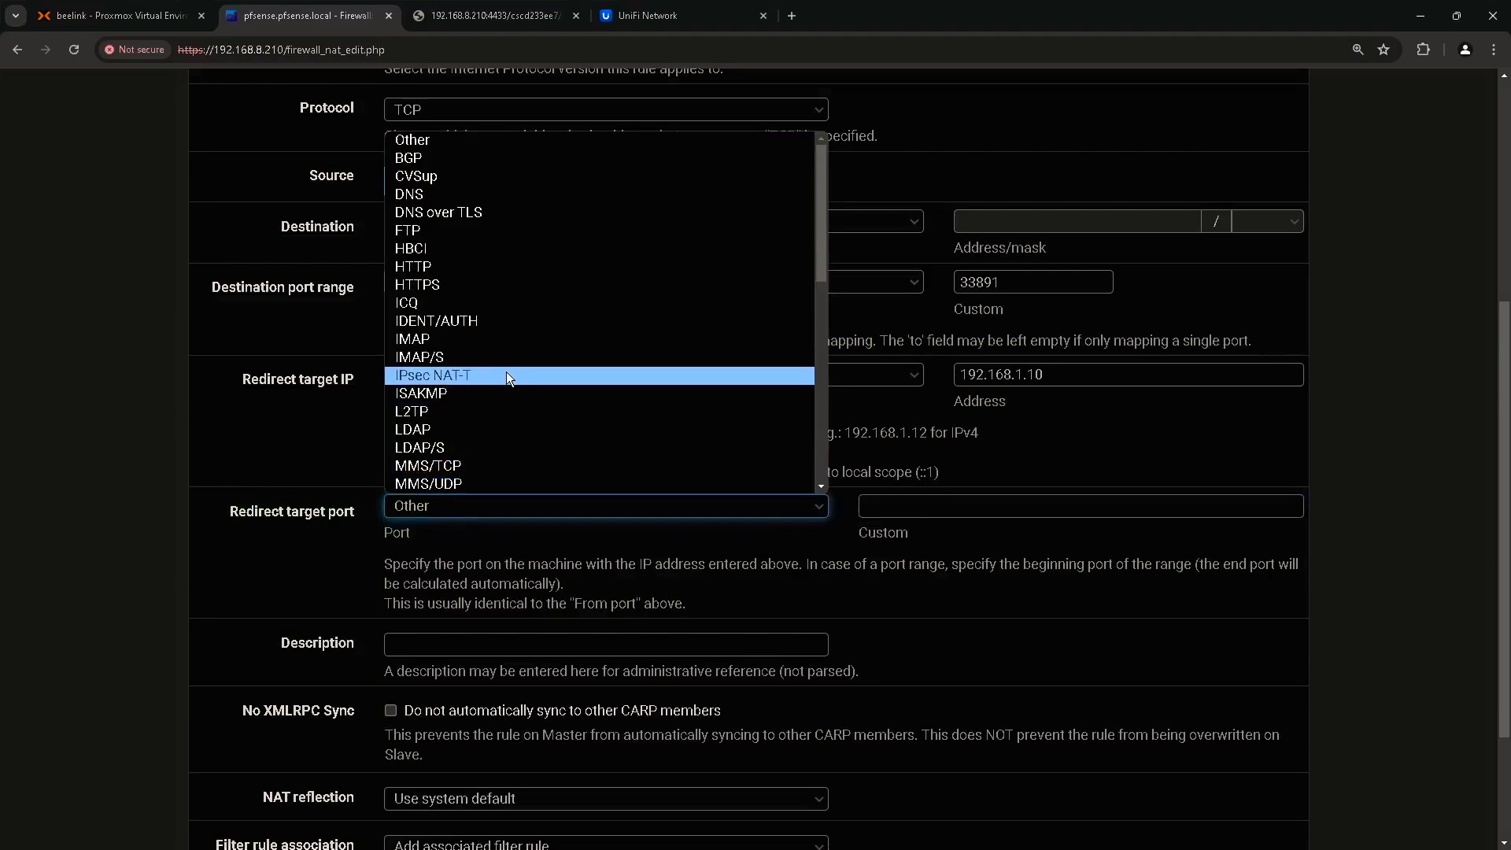
{"action": "scroll", "coordinate": [505, 377], "scroll_direction": "down", "scroll_amount": 2}
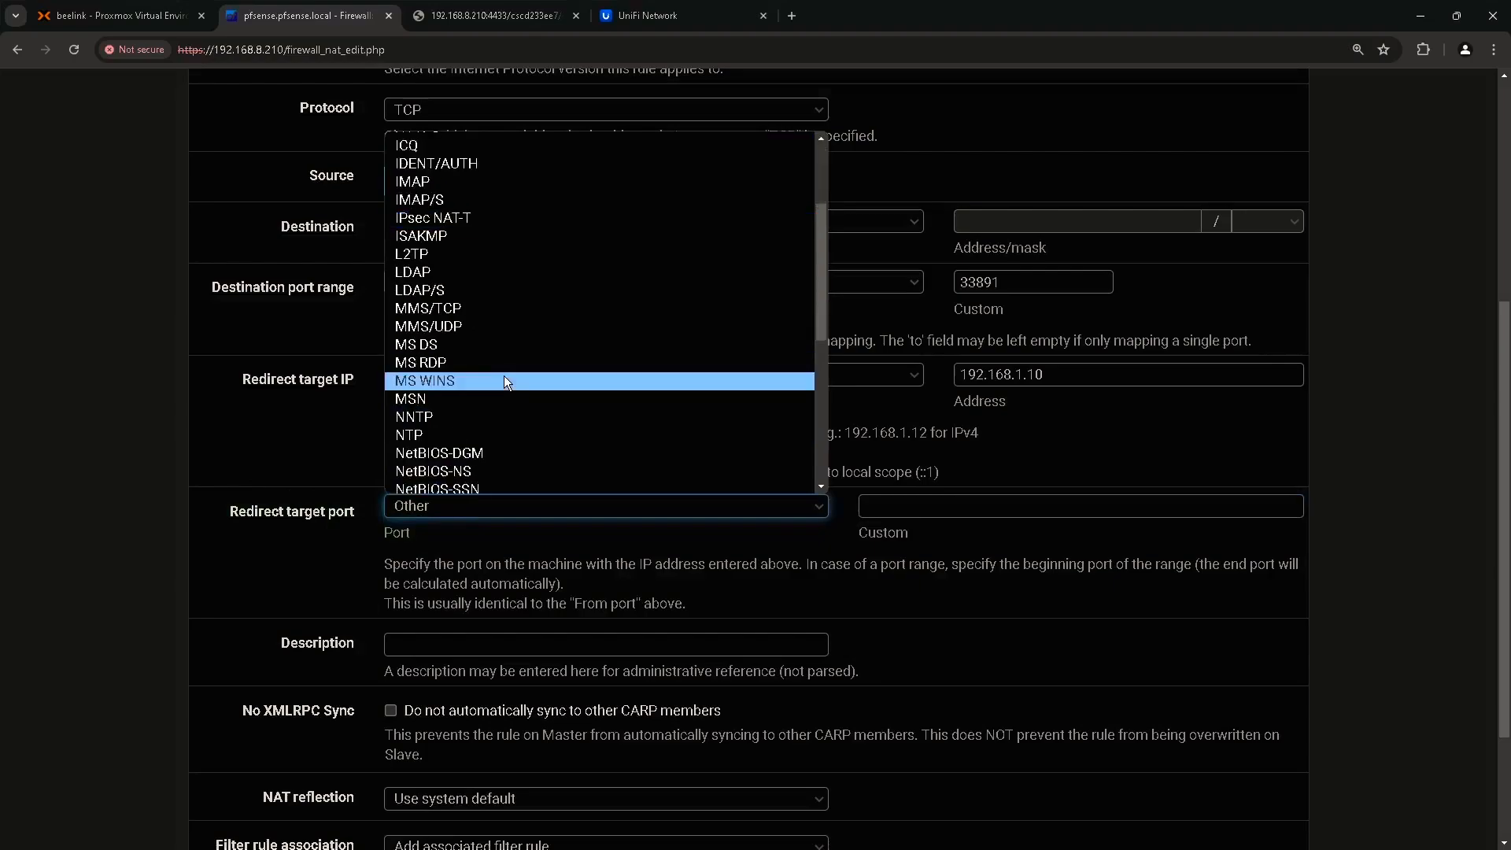
{"action": "left_click", "coordinate": [423, 364]}
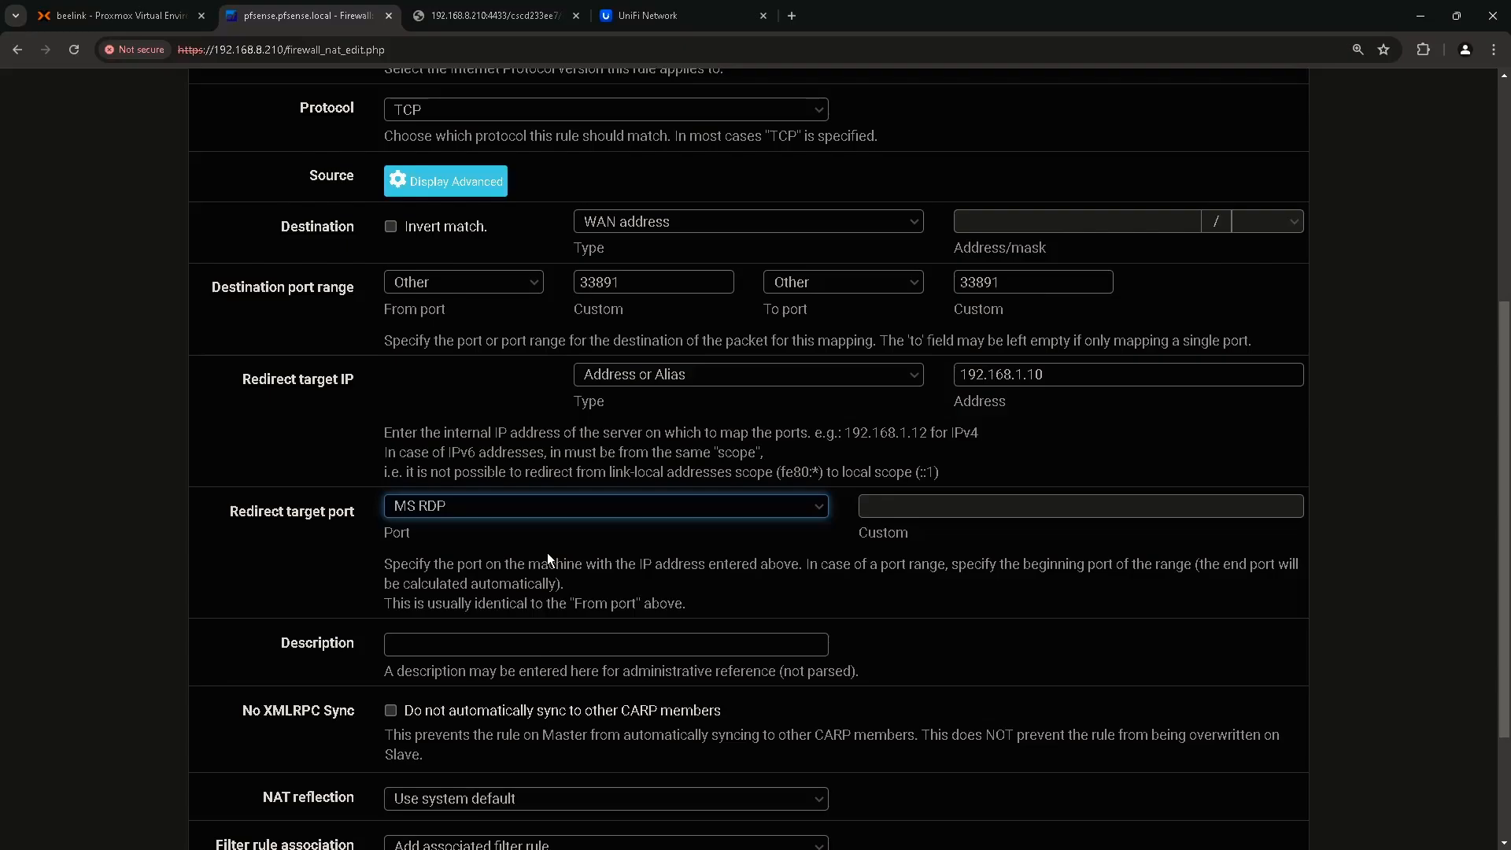
Describe the rule as 'Windows11-1 RDP' and save it.
{"action": "scroll", "coordinate": [549, 543], "scroll_direction": "down", "scroll_amount": 1}
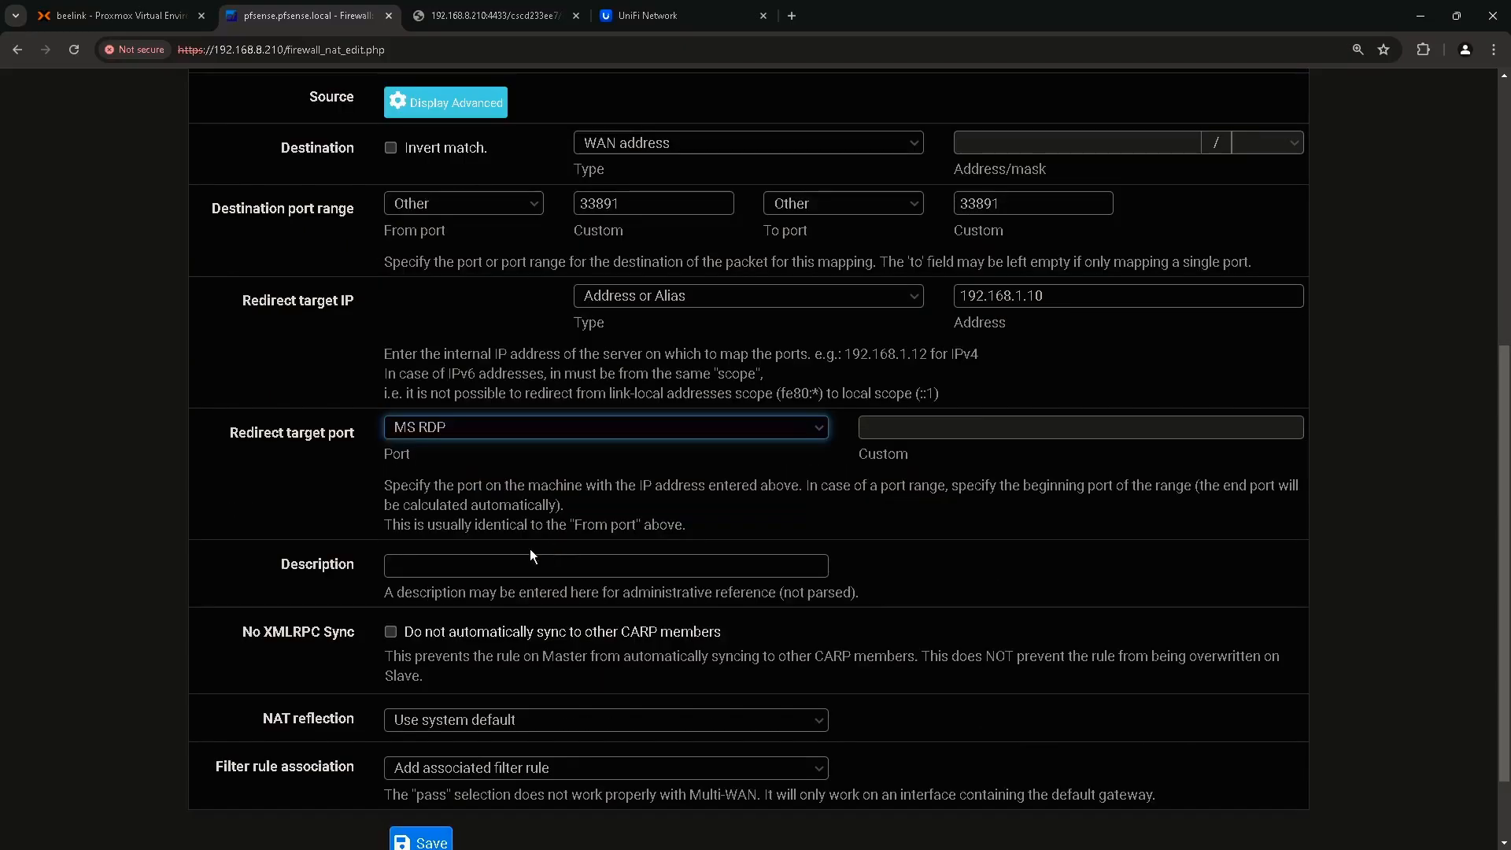
{"action": "left_click", "coordinate": [473, 566]}
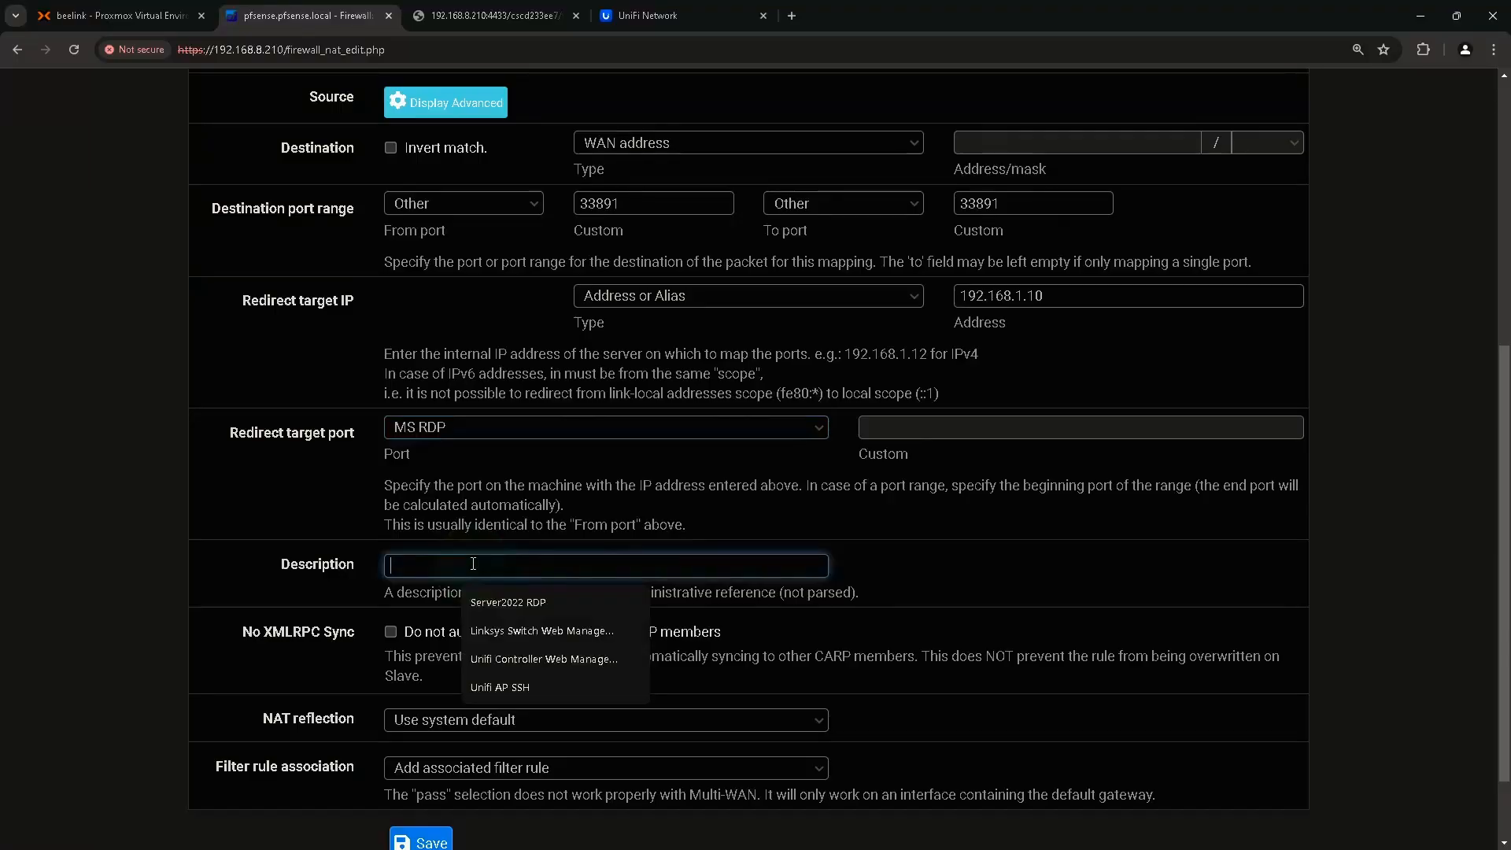
{"action": "type", "text": "Windows11-1 RDP"}
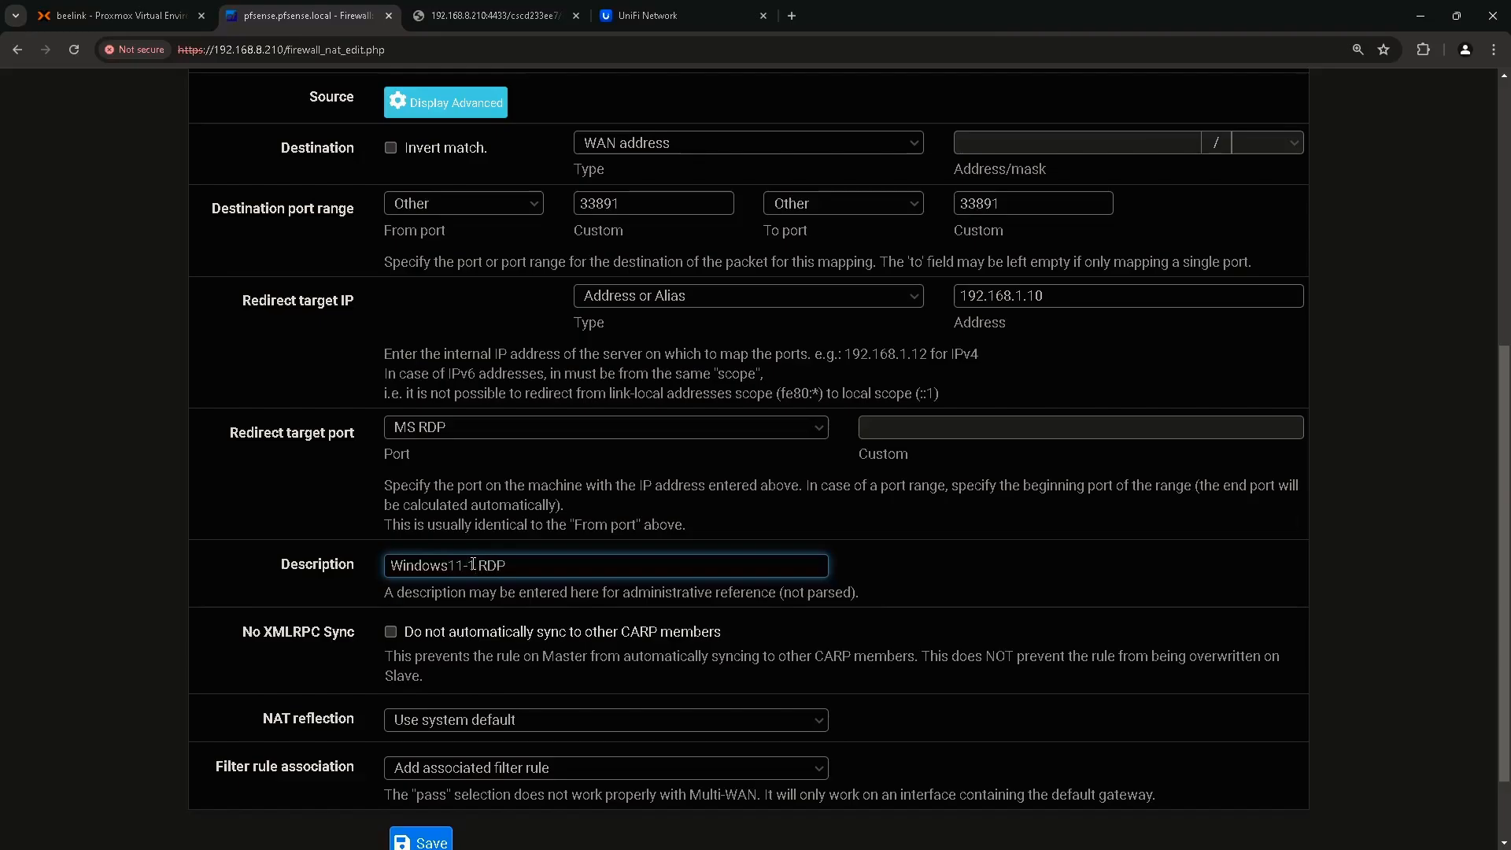
{"action": "scroll", "coordinate": [517, 543], "scroll_direction": "down", "scroll_amount": 1}
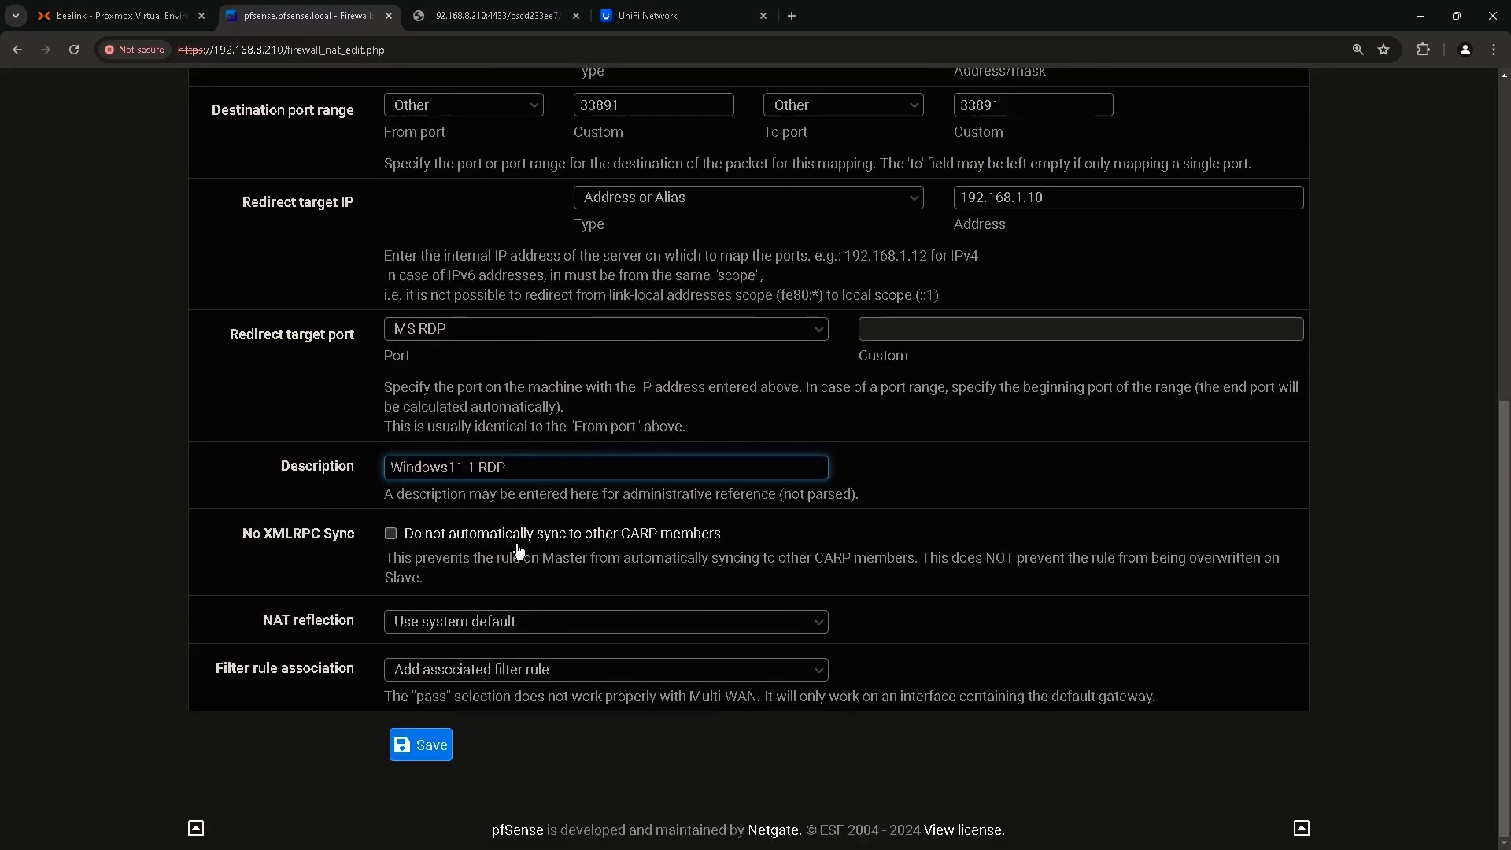
{"action": "left_click", "coordinate": [425, 752]}
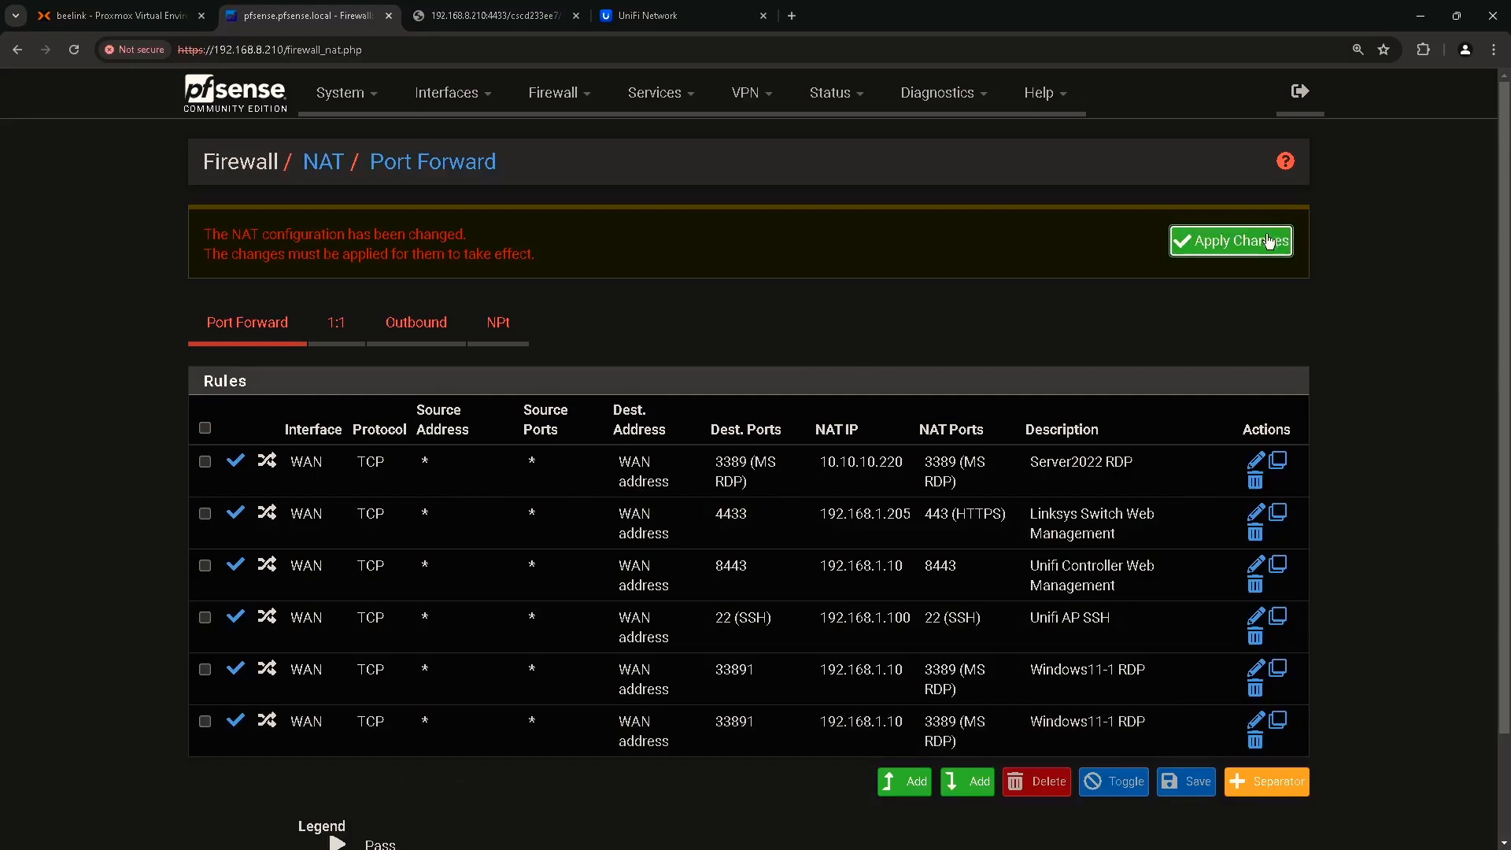
Apply the NAT changes, check the Windows11-1 RDP rule on the WAN tab, and return to port forwards.
{"action": "left_click", "coordinate": [1266, 240]}
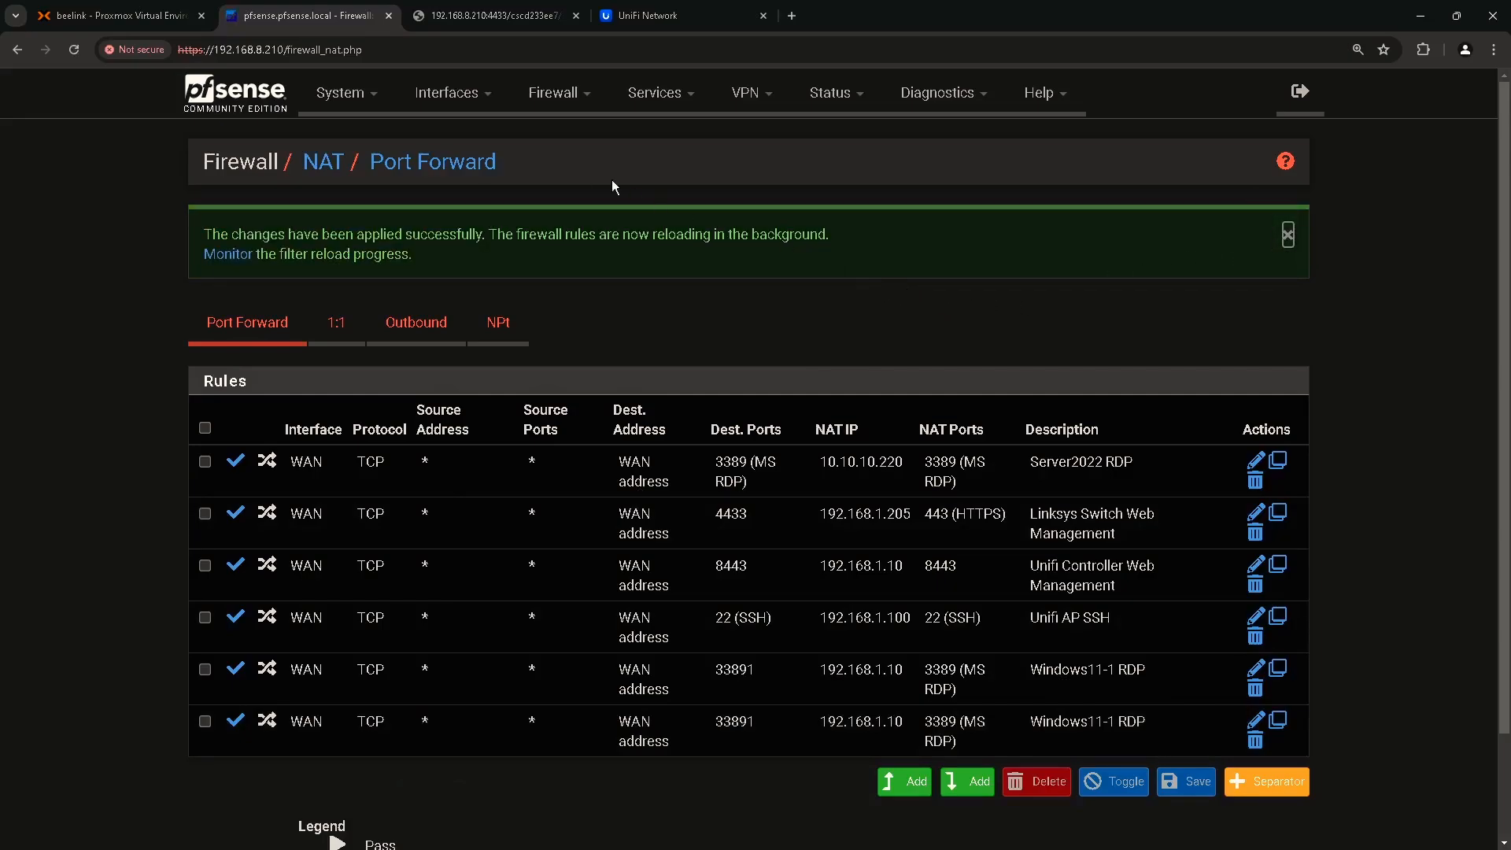
{"action": "left_click", "coordinate": [567, 102]}
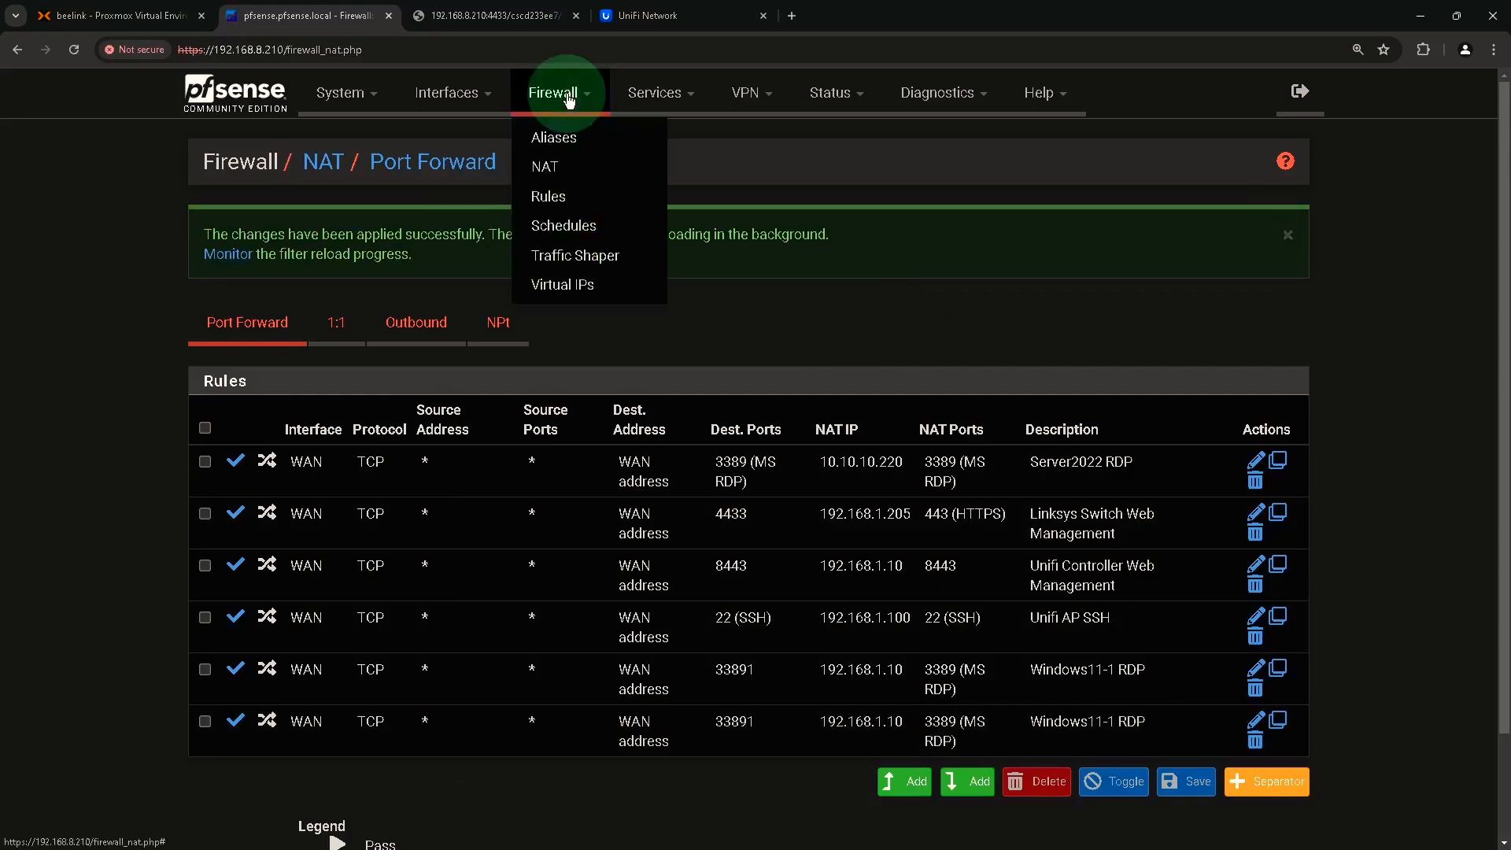
{"action": "left_click", "coordinate": [549, 201]}
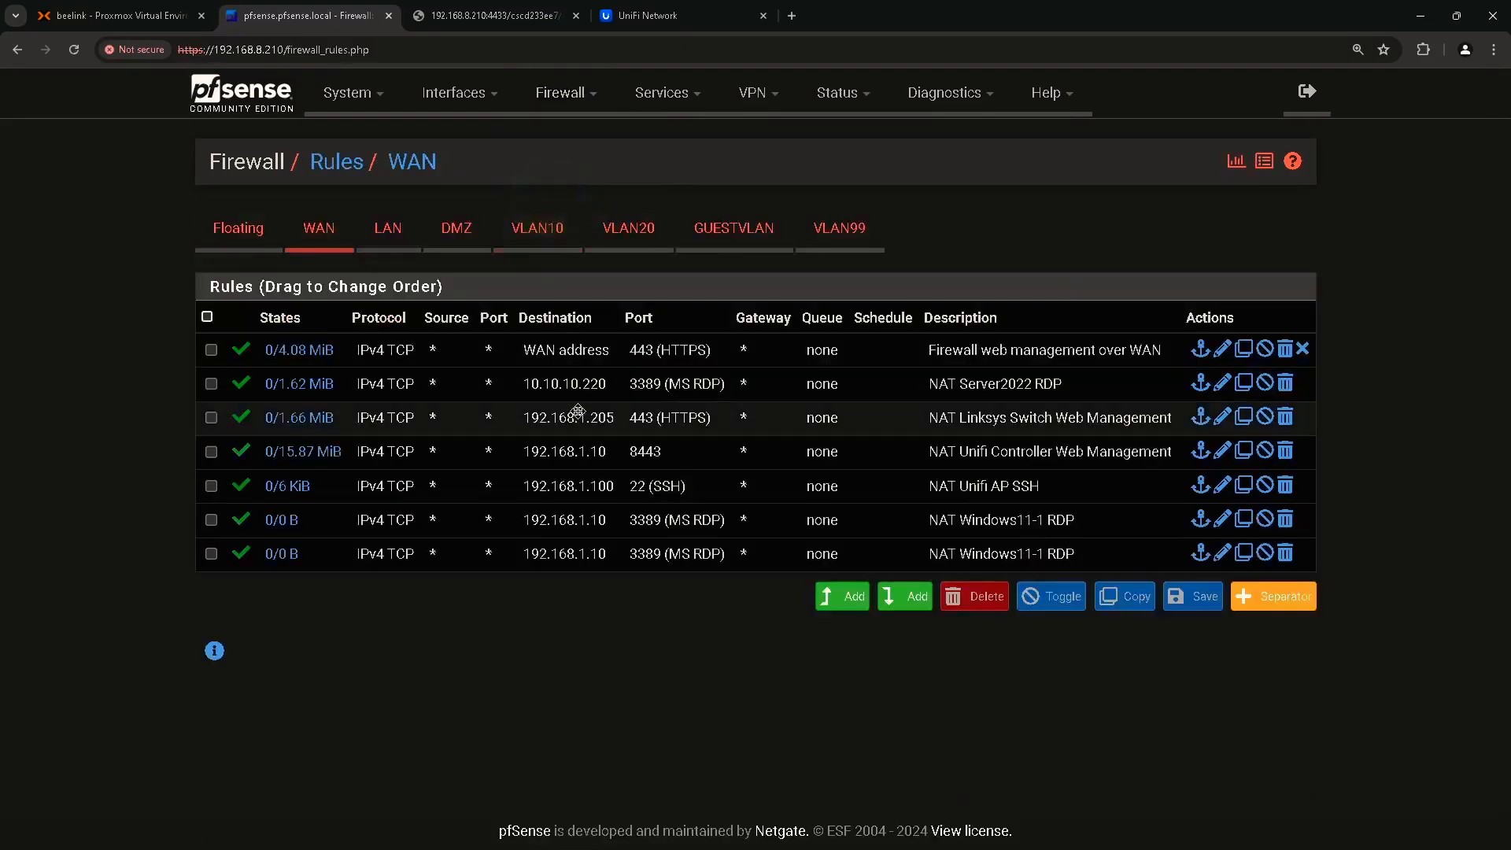
{"action": "left_click_drag", "start_coordinate": [630, 553], "coordinate": [682, 554]}
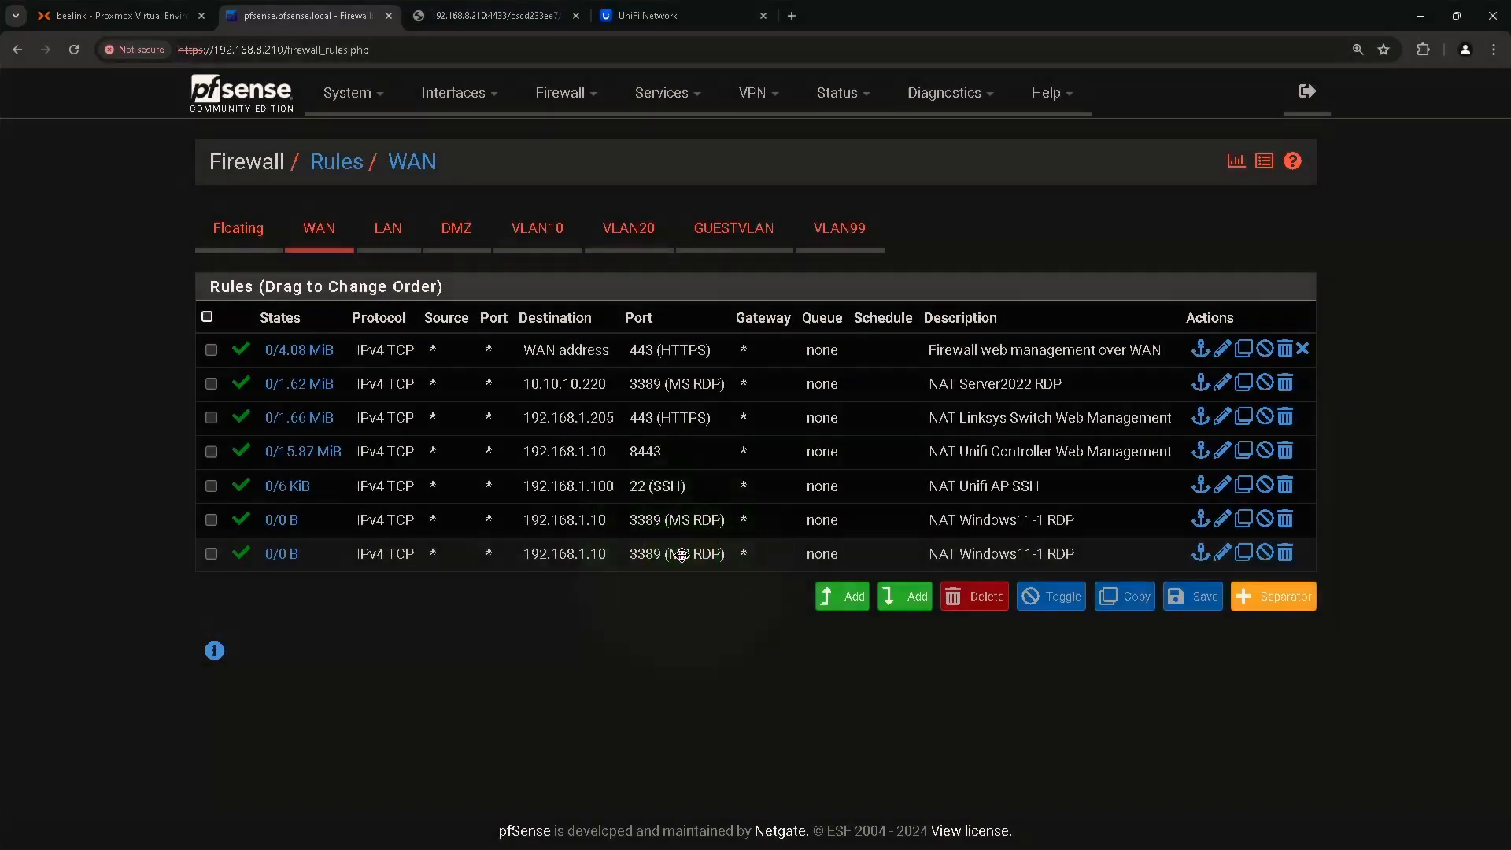
{"action": "left_click", "coordinate": [567, 91]}
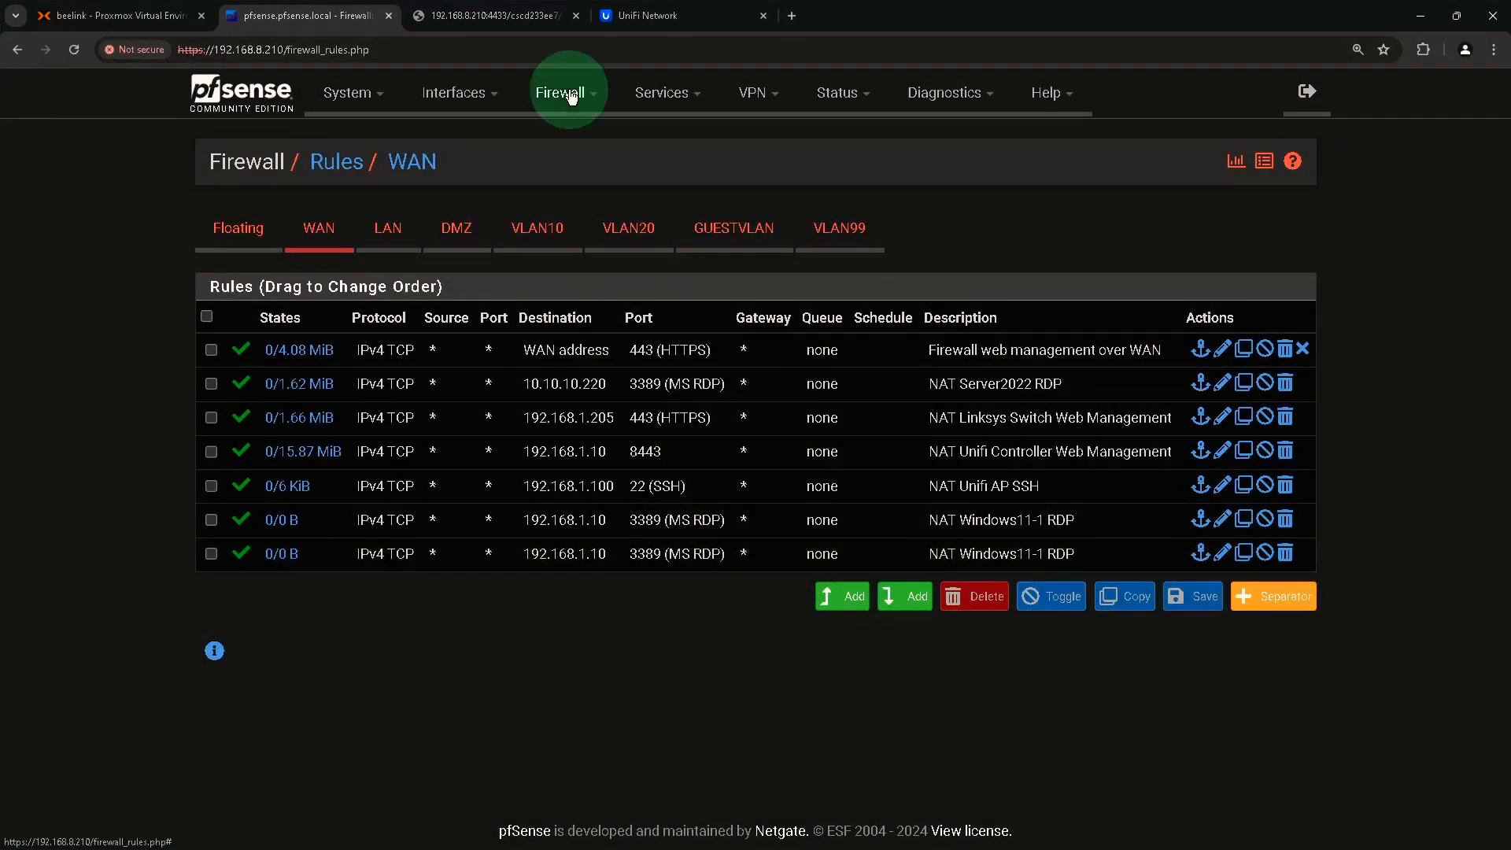
{"action": "left_click", "coordinate": [572, 169]}
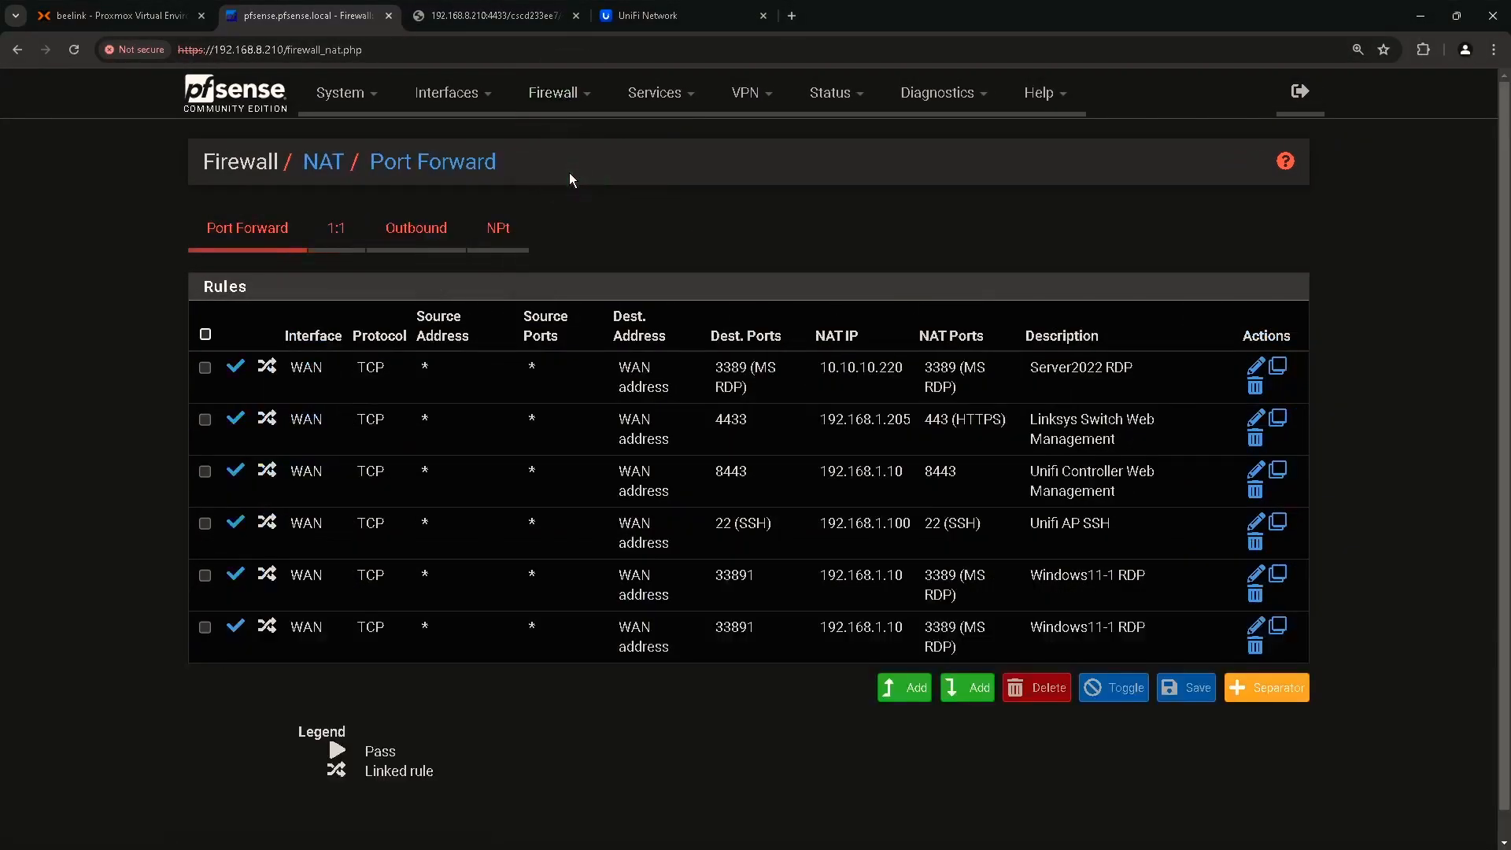
Start another TCP port-forward rule with destination port range 33892 to 33892.
{"action": "left_click", "coordinate": [978, 689]}
{"action": "scroll", "coordinate": [692, 583], "scroll_direction": "down", "scroll_amount": 3}
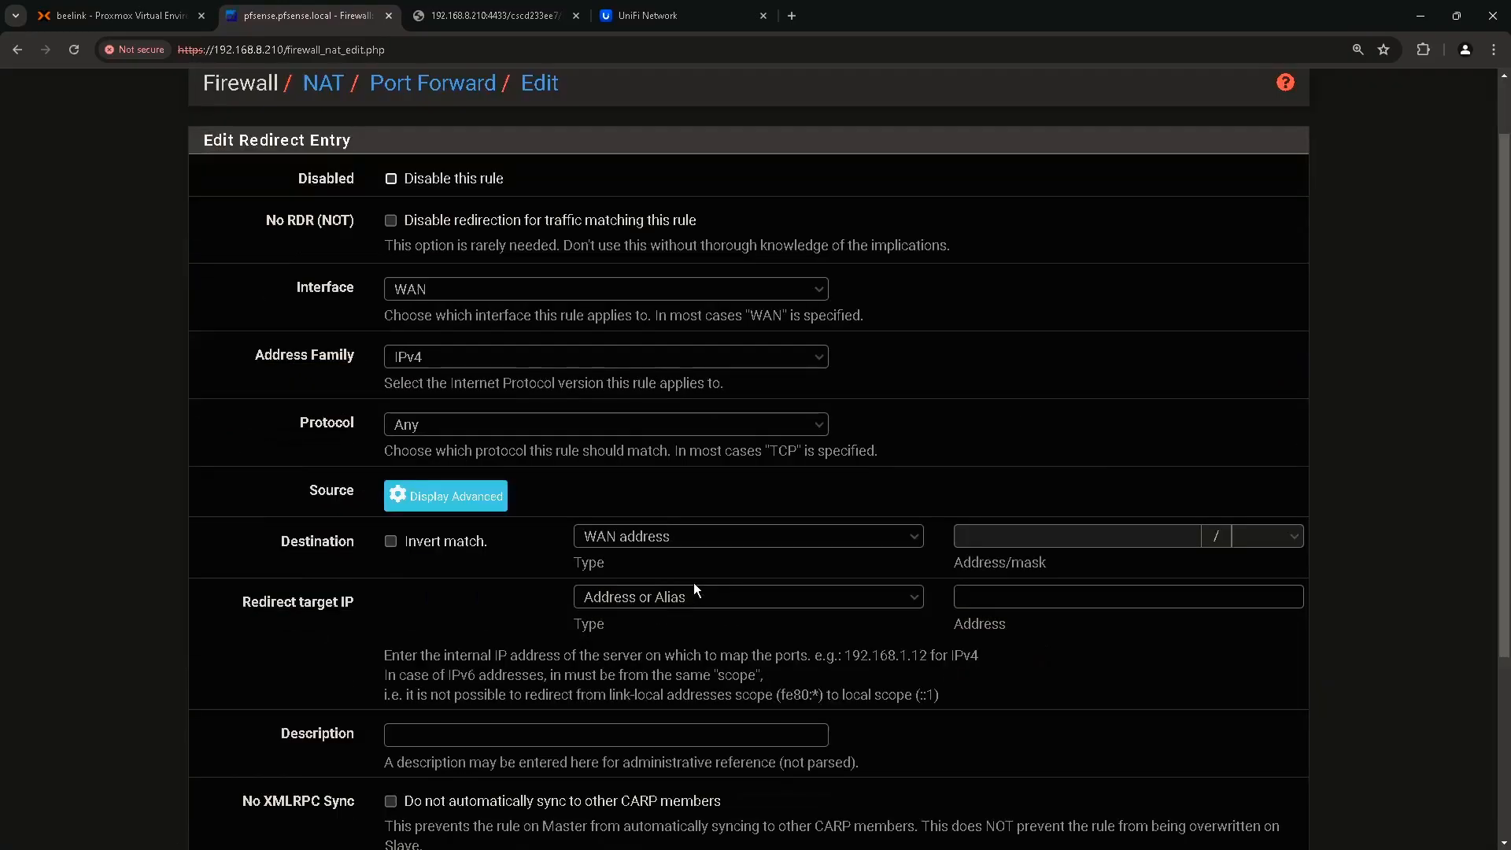
{"action": "left_click", "coordinate": [419, 270]}
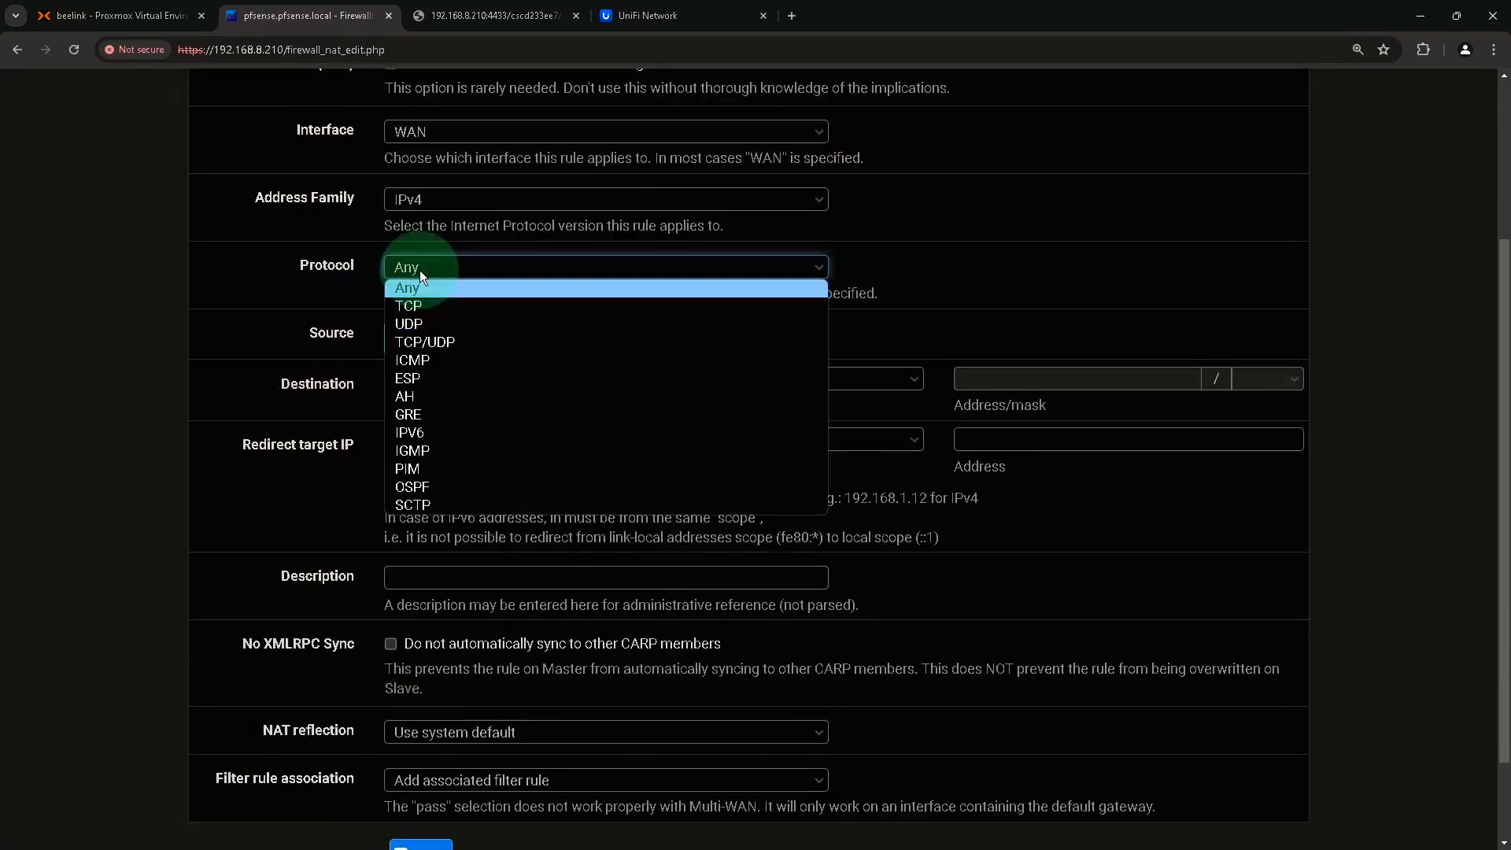
{"action": "left_click", "coordinate": [416, 304]}
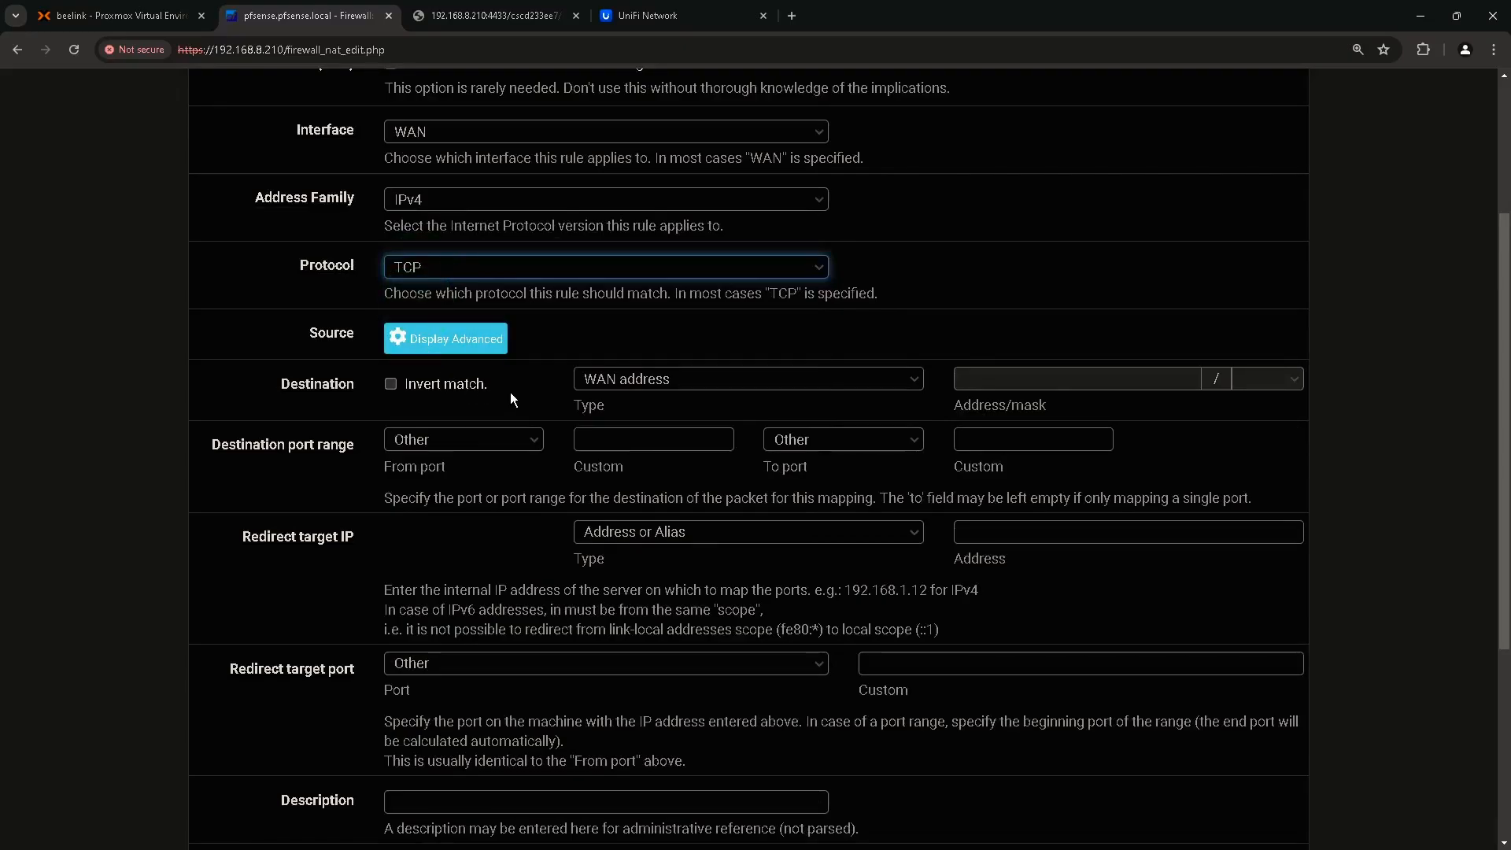
{"action": "left_click", "coordinate": [630, 441]}
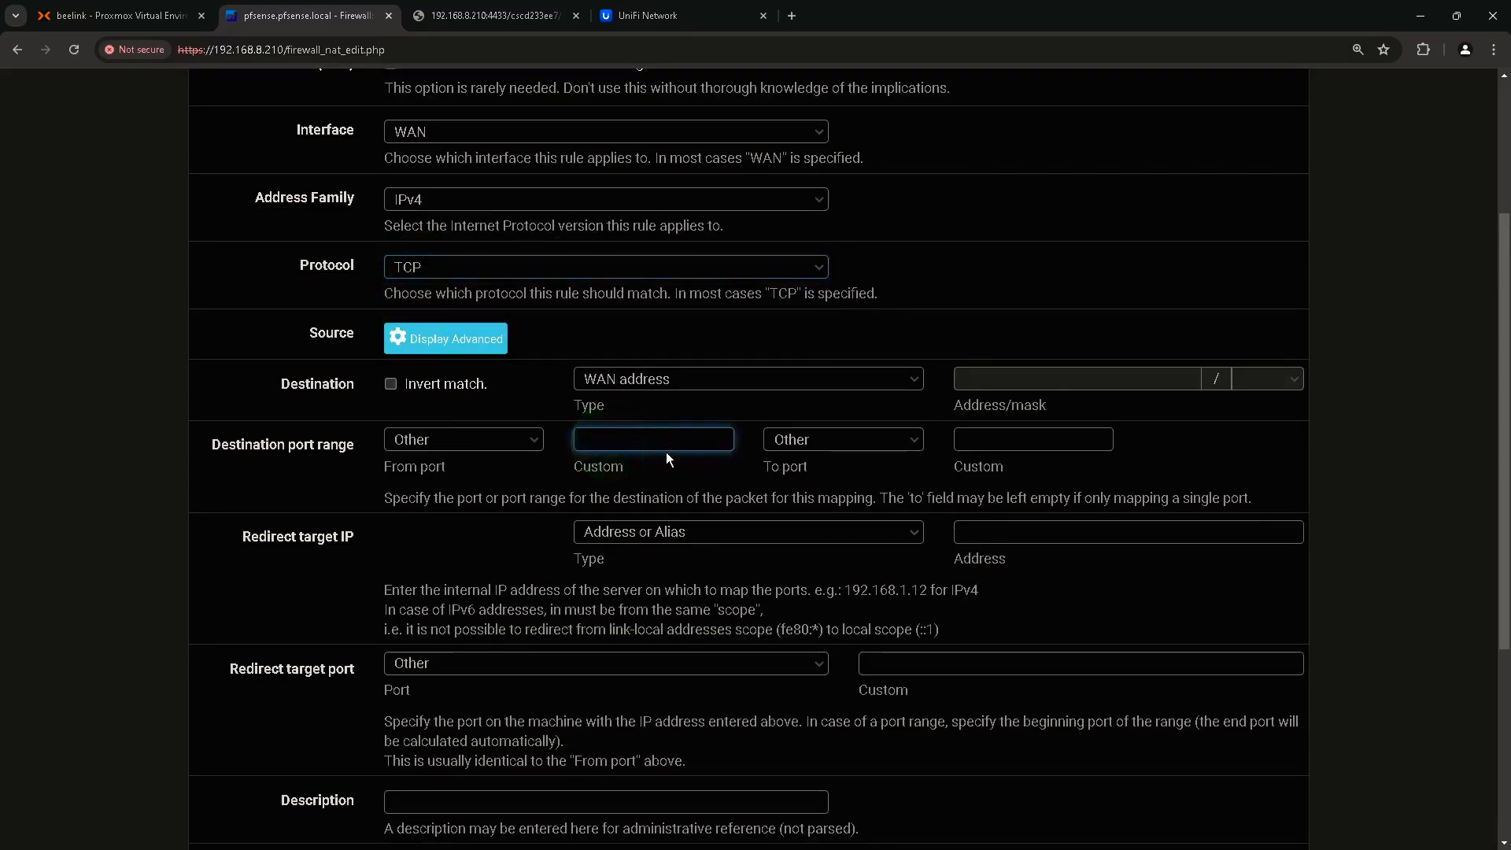
{"action": "type", "text": "33892"}
{"action": "left_click", "coordinate": [969, 441]}
{"action": "type", "text": "3"}
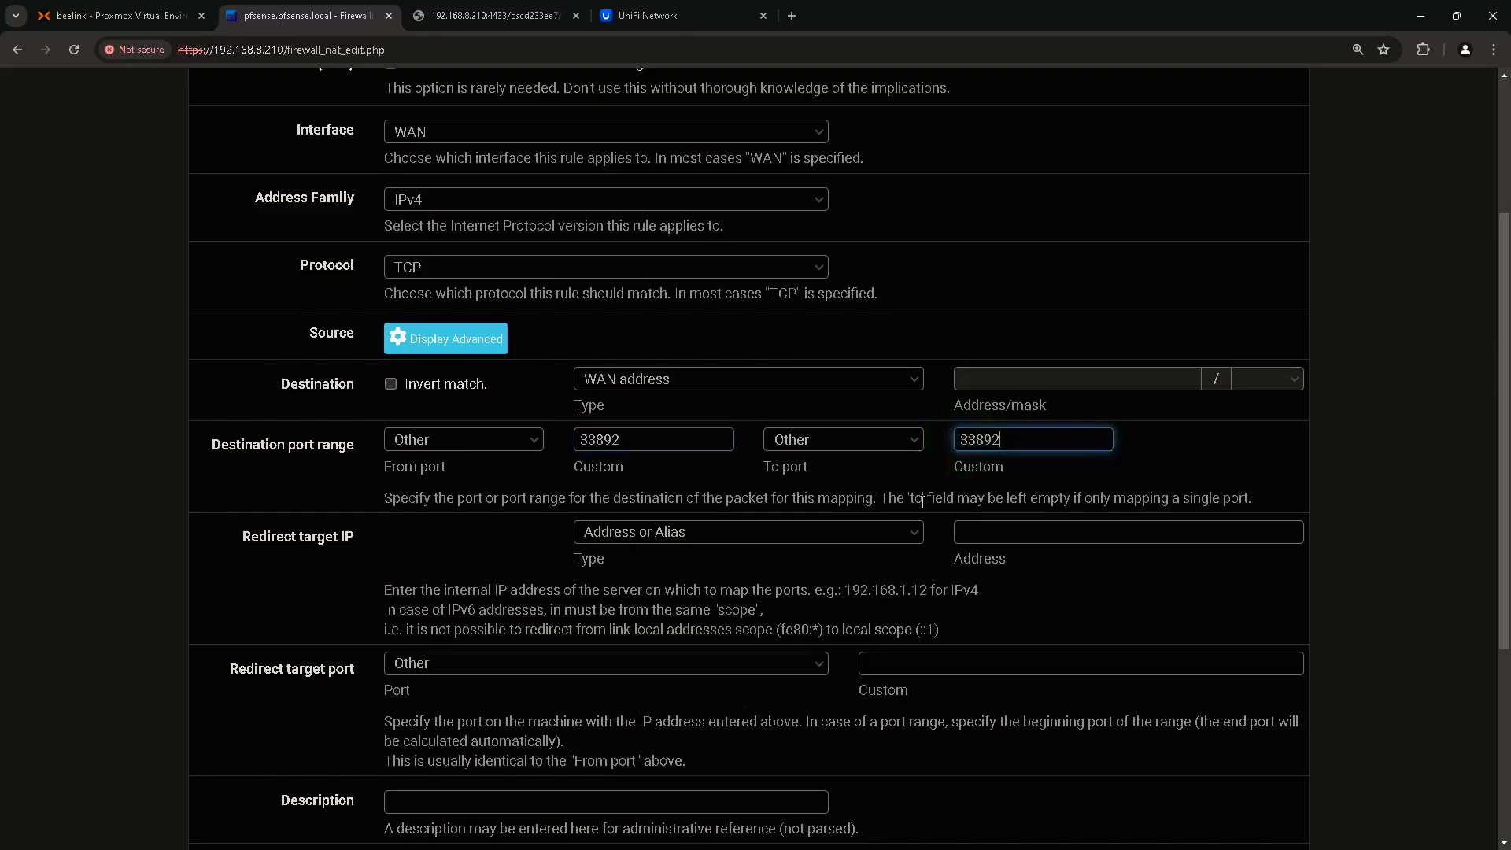
Redirect the rule to 192.168.10.100 on the MS RDP port.
{"action": "scroll", "coordinate": [923, 501], "scroll_direction": "down", "scroll_amount": 1}
{"action": "left_click", "coordinate": [287, 461]}
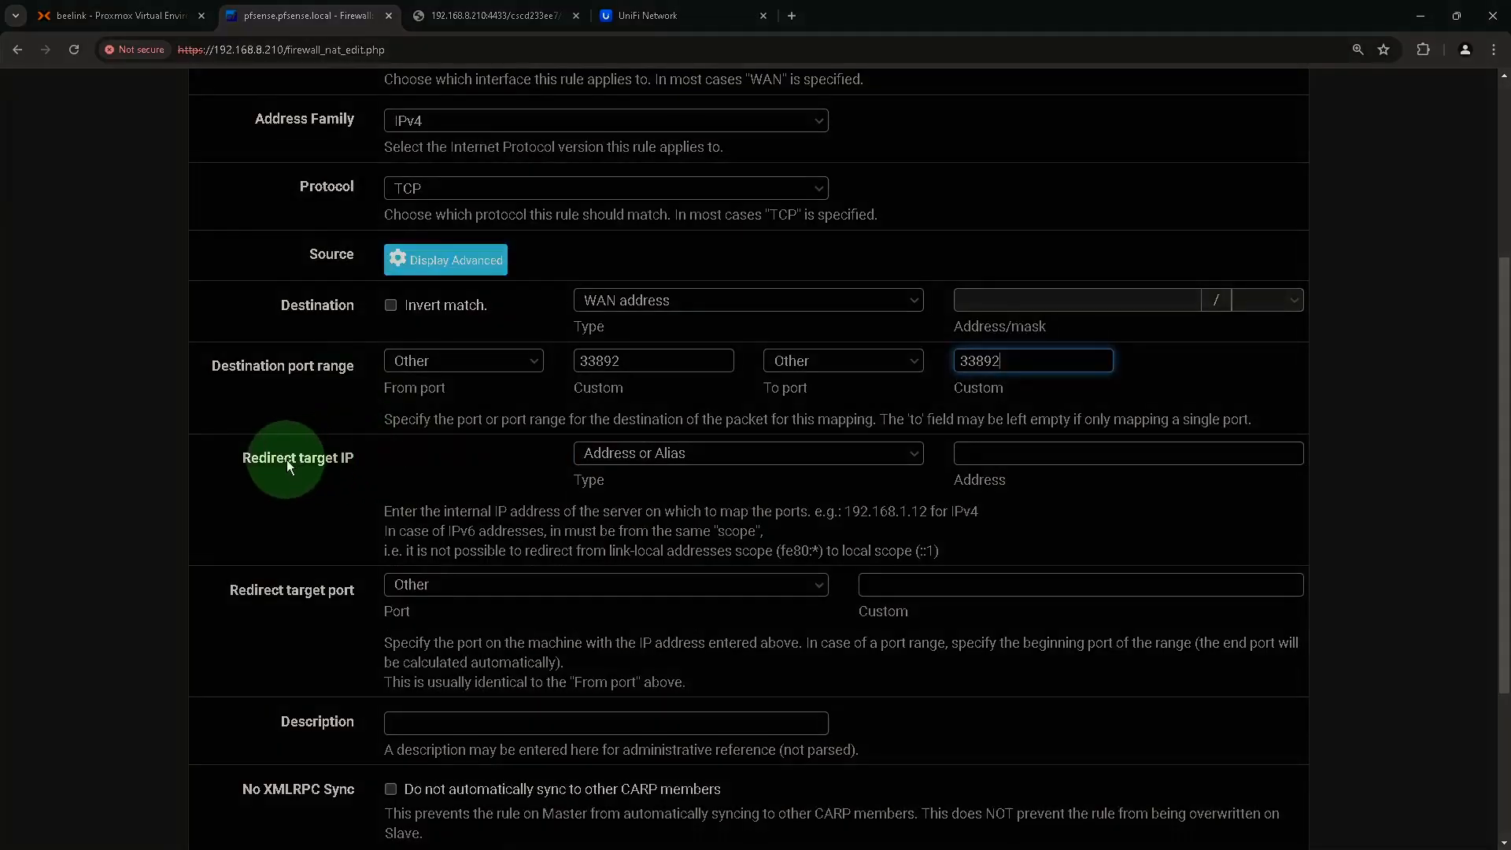
{"action": "left_click", "coordinate": [1020, 455]}
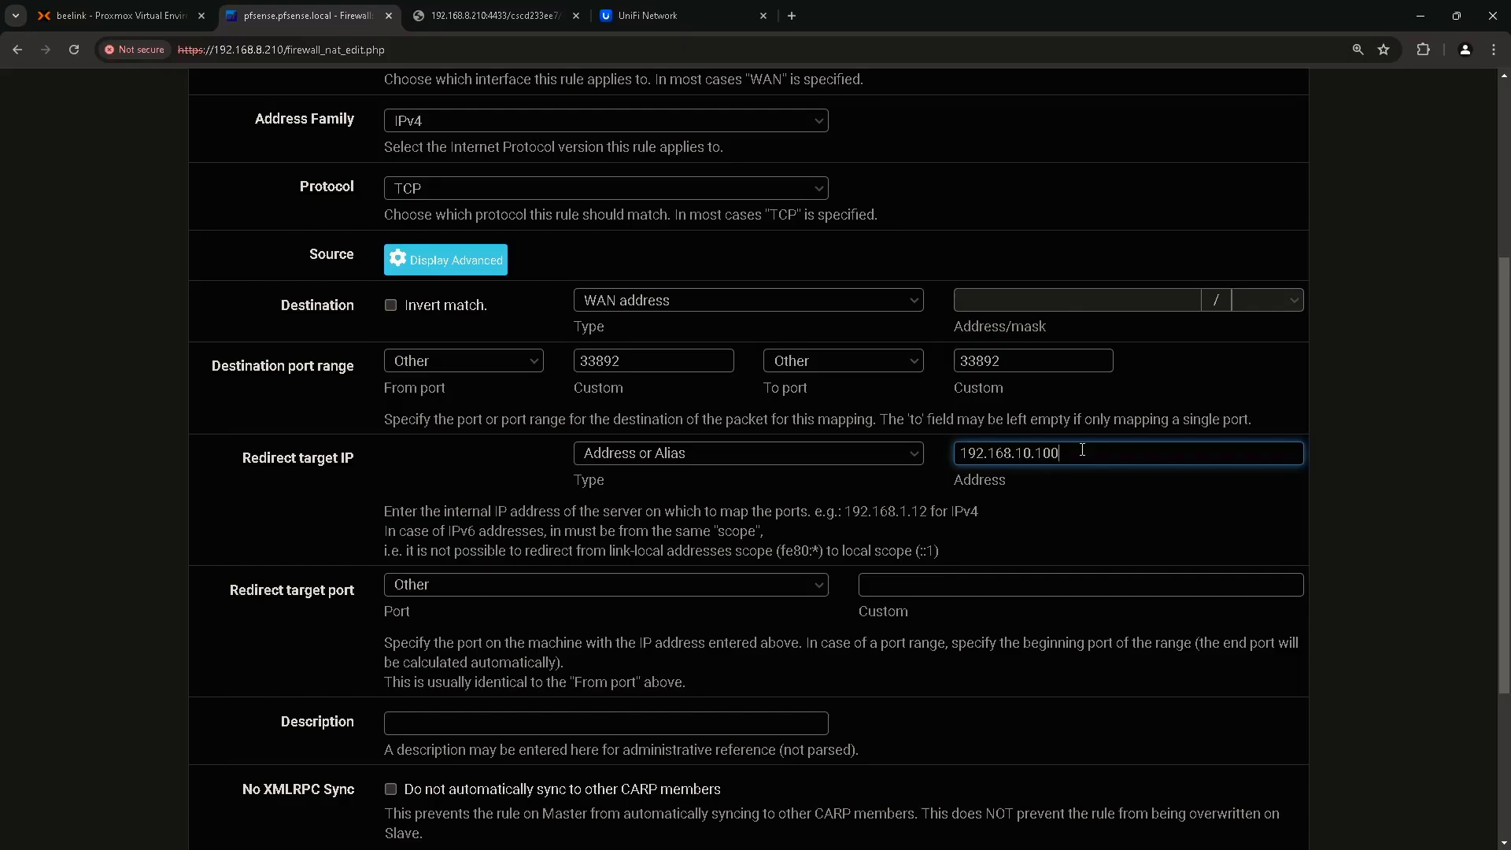
{"action": "scroll", "coordinate": [1081, 449], "scroll_direction": "down", "scroll_amount": 2}
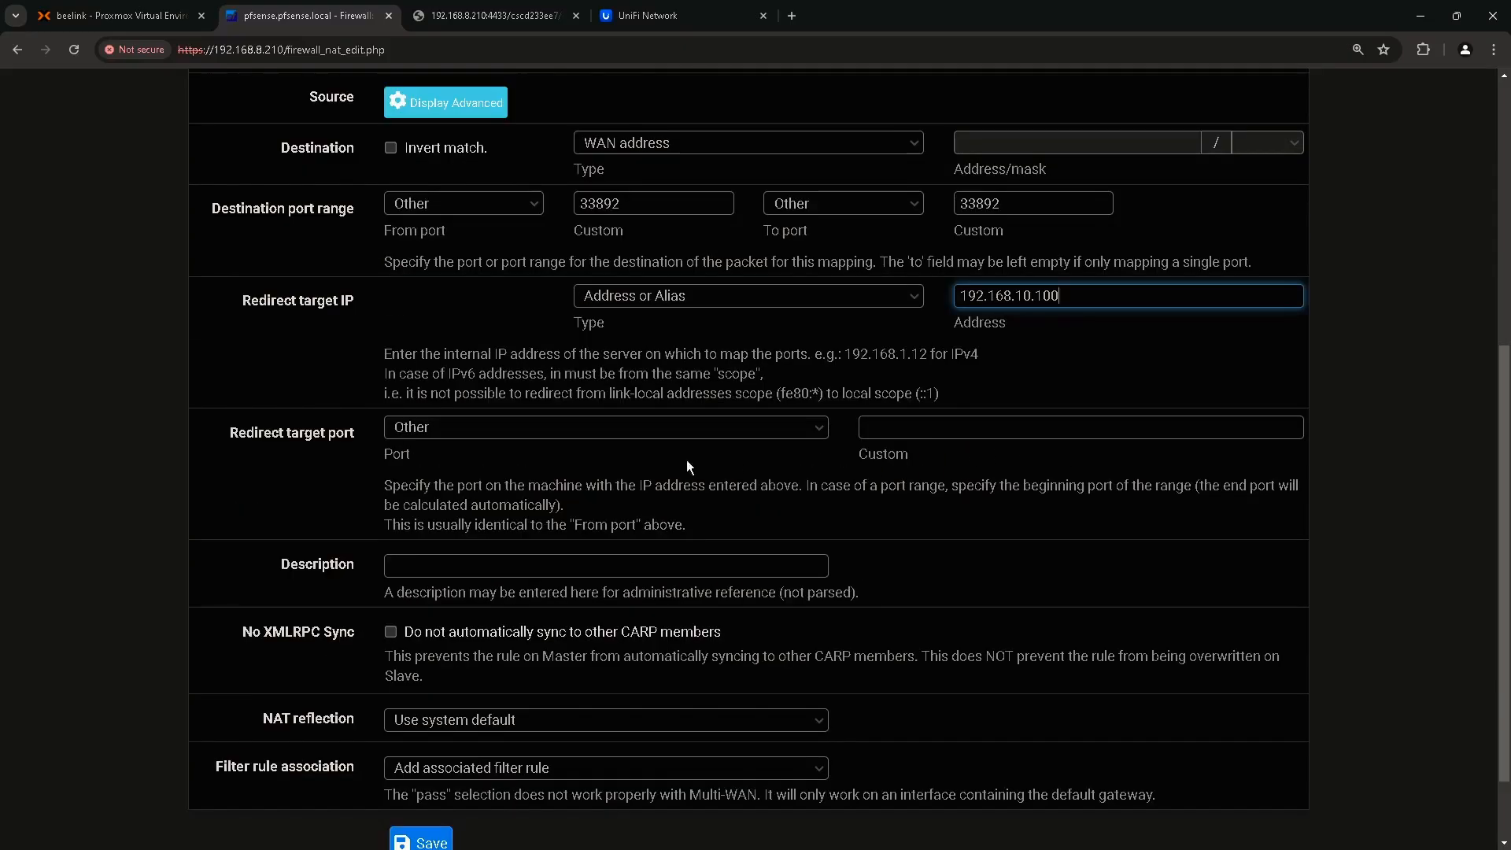
{"action": "left_click", "coordinate": [466, 426]}
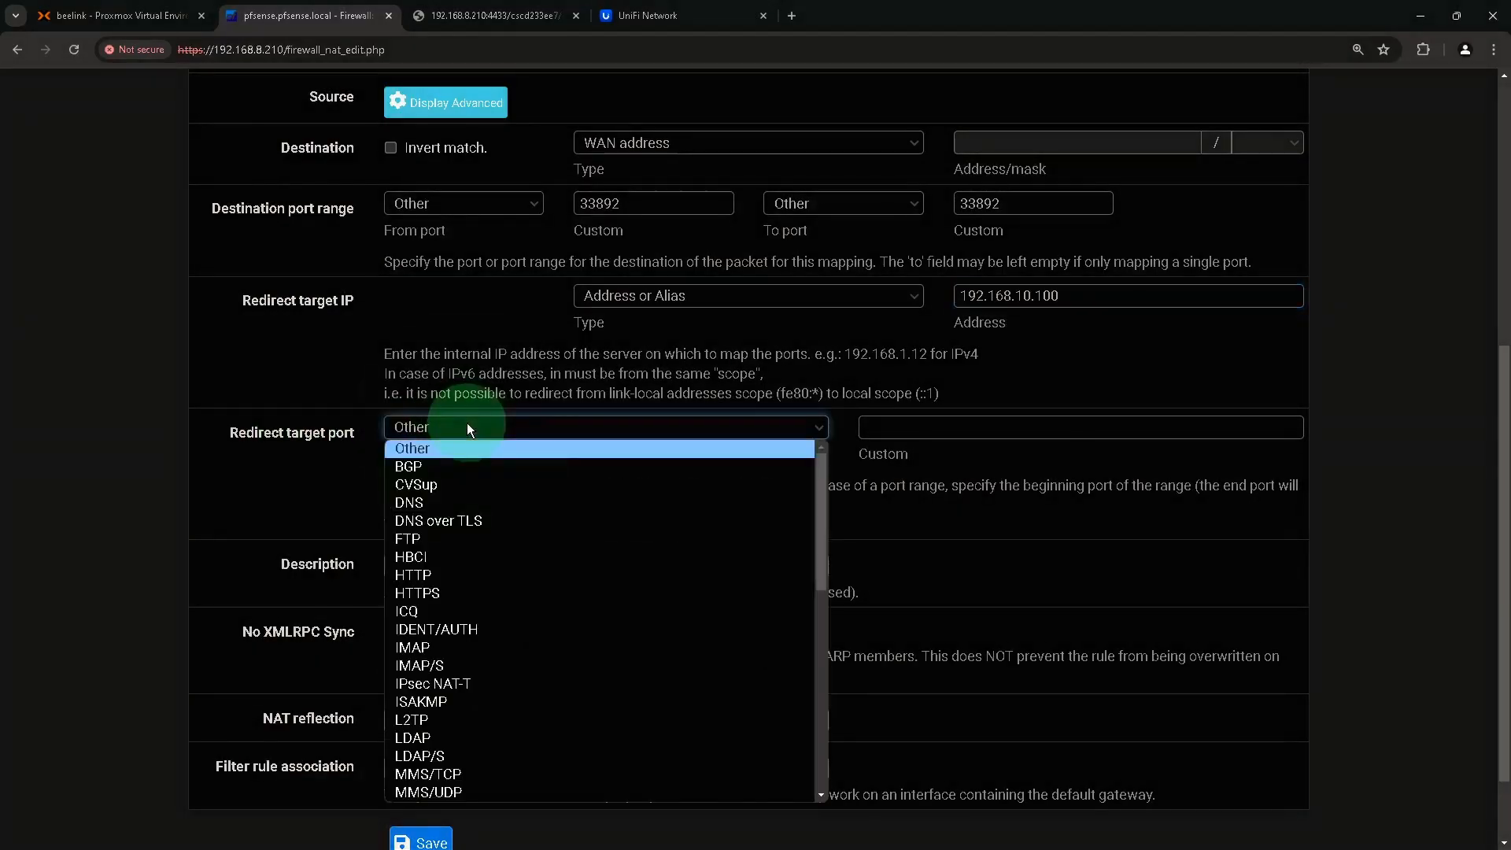
{"action": "scroll", "coordinate": [479, 697], "scroll_direction": "down", "scroll_amount": 2}
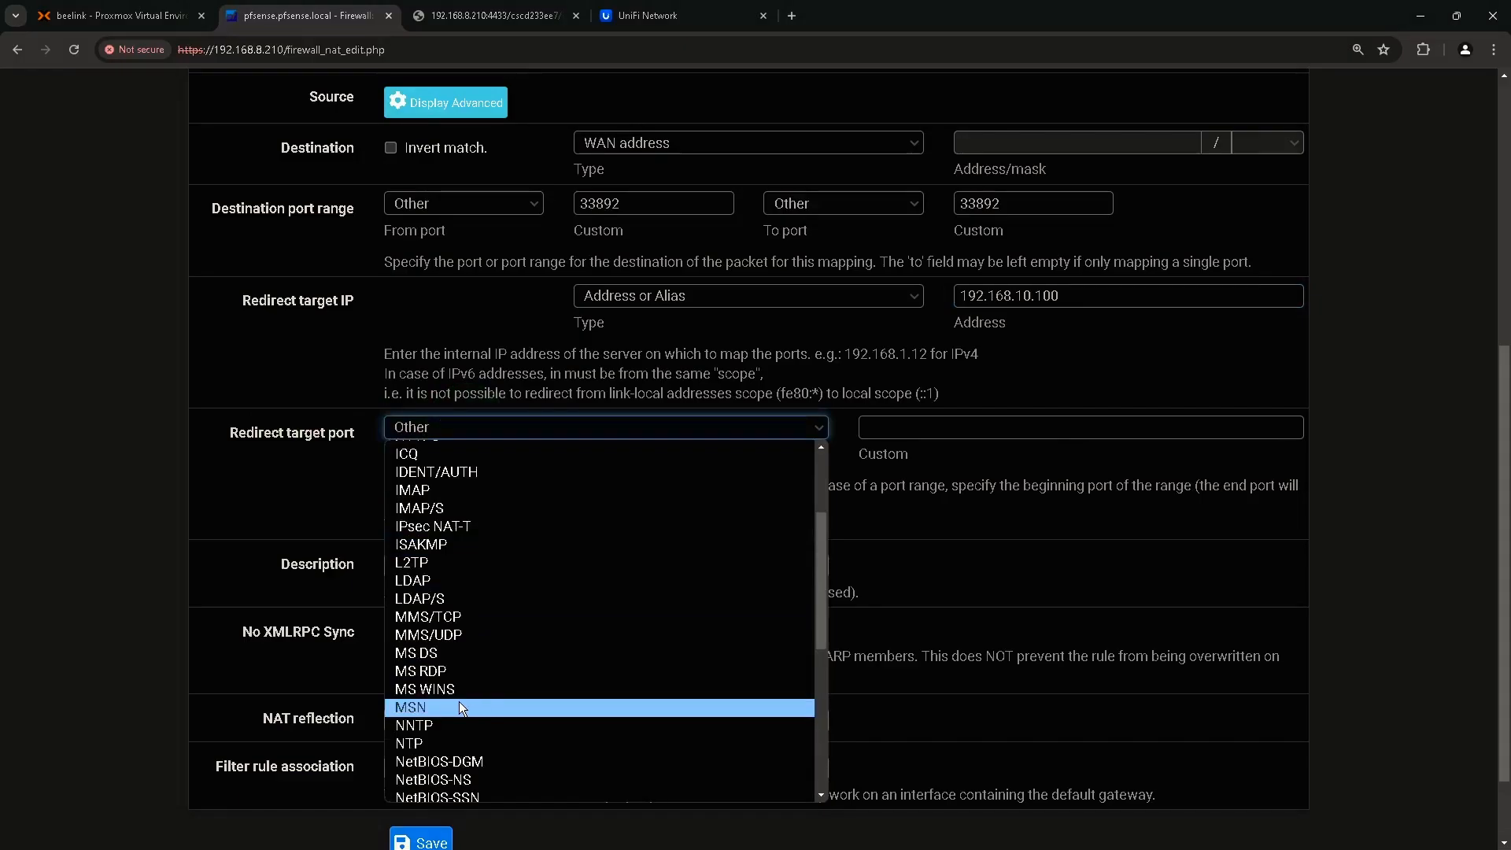
{"action": "left_click", "coordinate": [466, 673]}
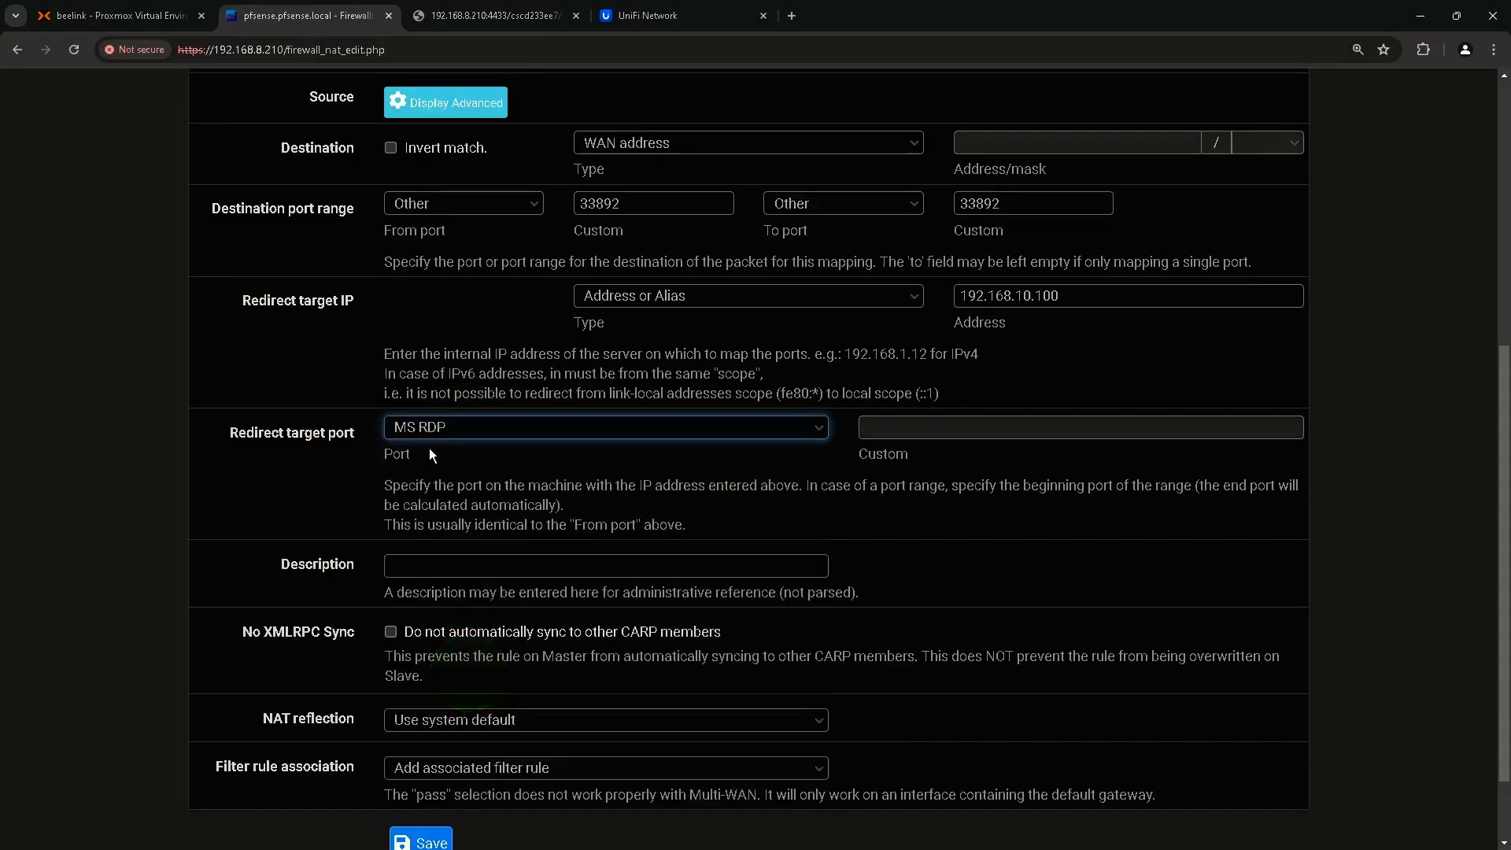
Describe the rule as 'Windows11-2 RDP' and save it.
{"action": "scroll", "coordinate": [445, 566], "scroll_direction": "down", "scroll_amount": 1}
{"action": "left_click", "coordinate": [452, 490]}
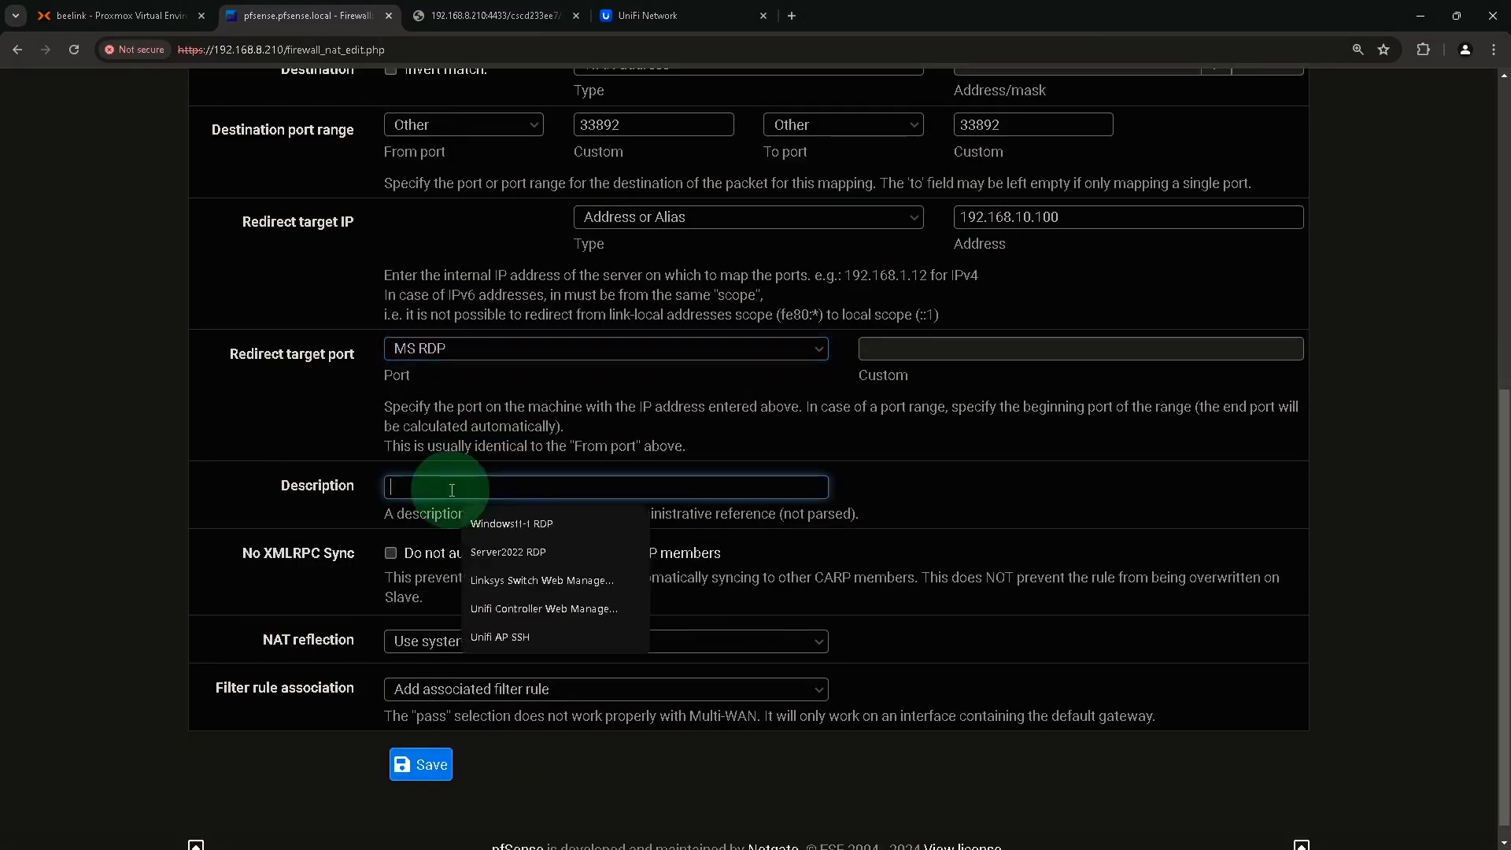
{"action": "type", "text": "Windows"}
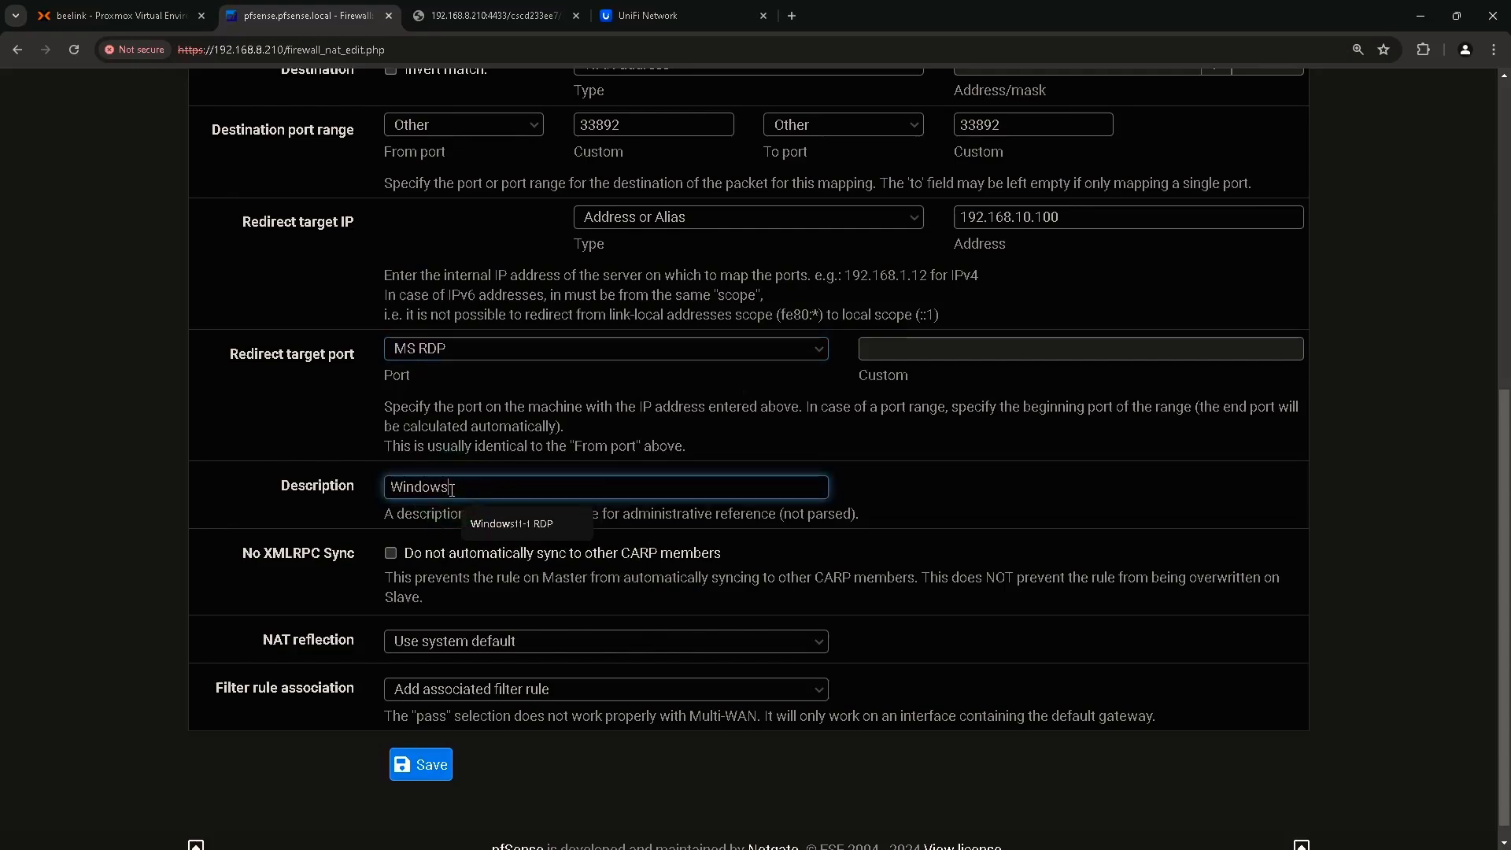
{"action": "type", "text": "11-2 RDP"}
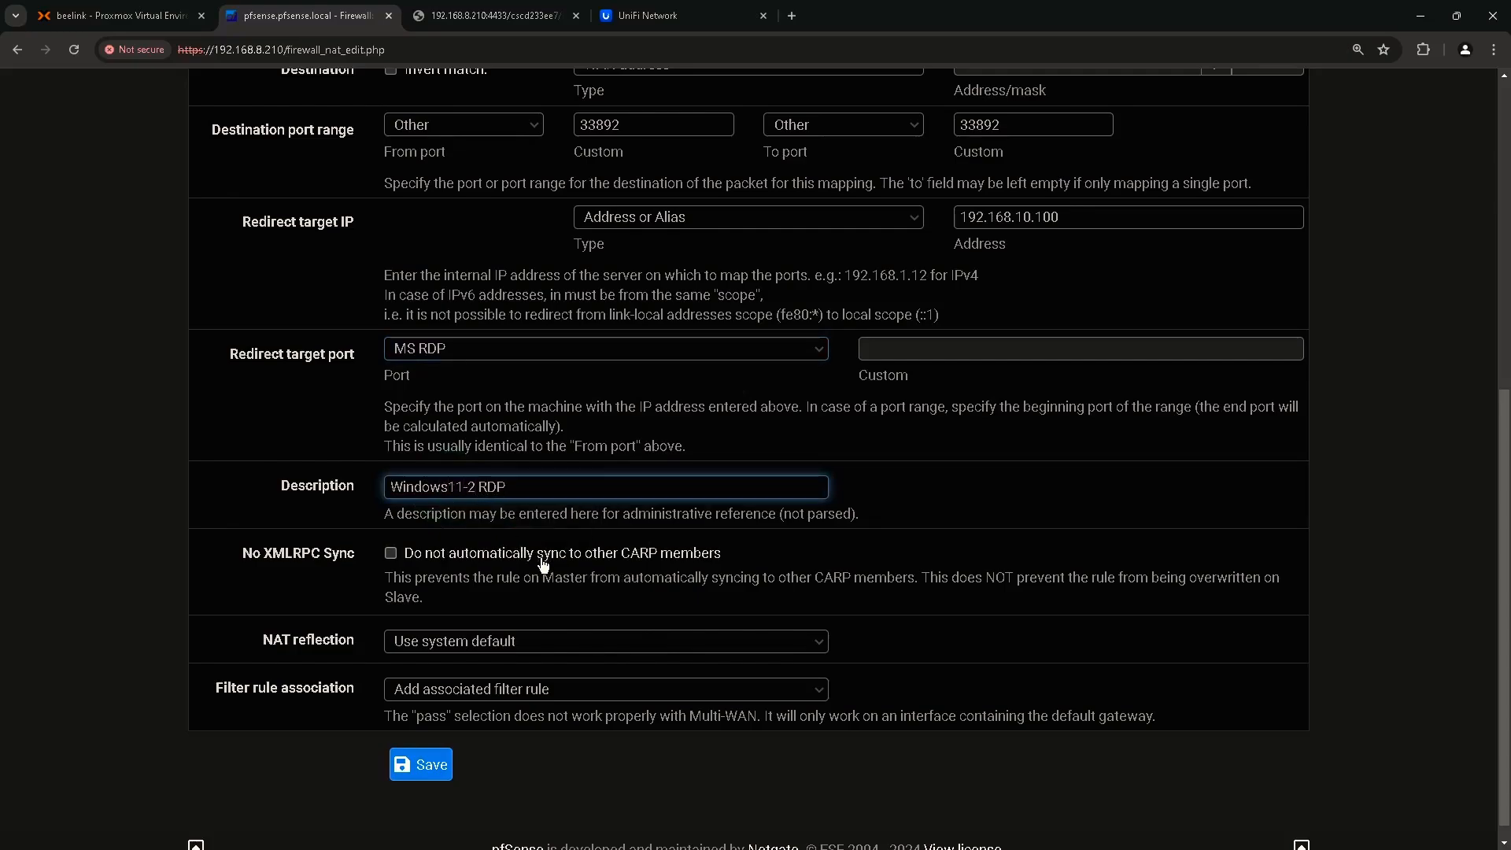
{"action": "scroll", "coordinate": [512, 575], "scroll_direction": "down", "scroll_amount": 1}
{"action": "left_click", "coordinate": [421, 764]}
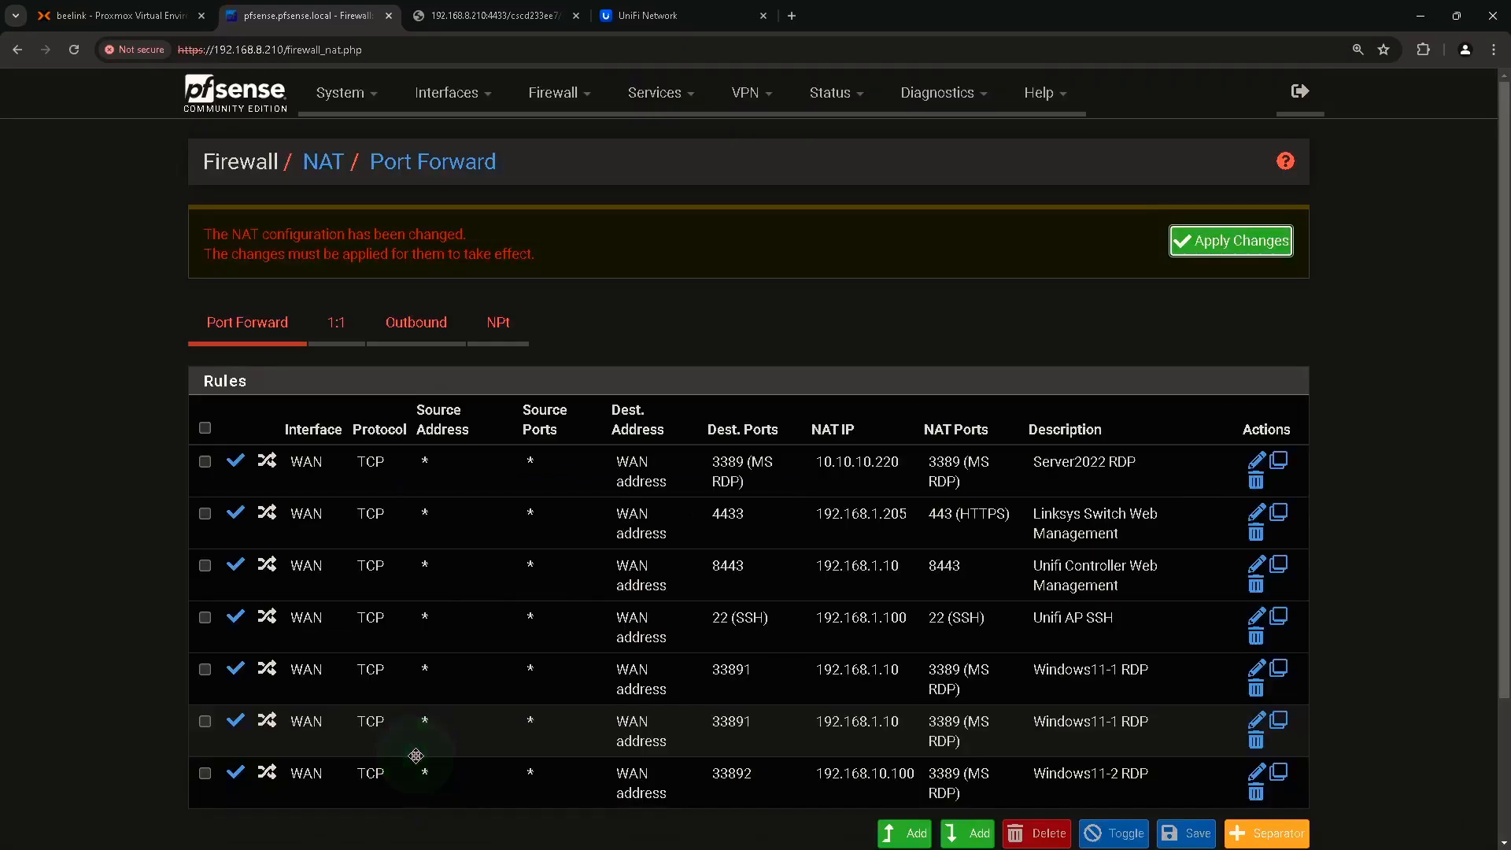
Apply the pending NAT port-forward changes and go to the Firewall Rules page.
{"action": "left_click", "coordinate": [1216, 244]}
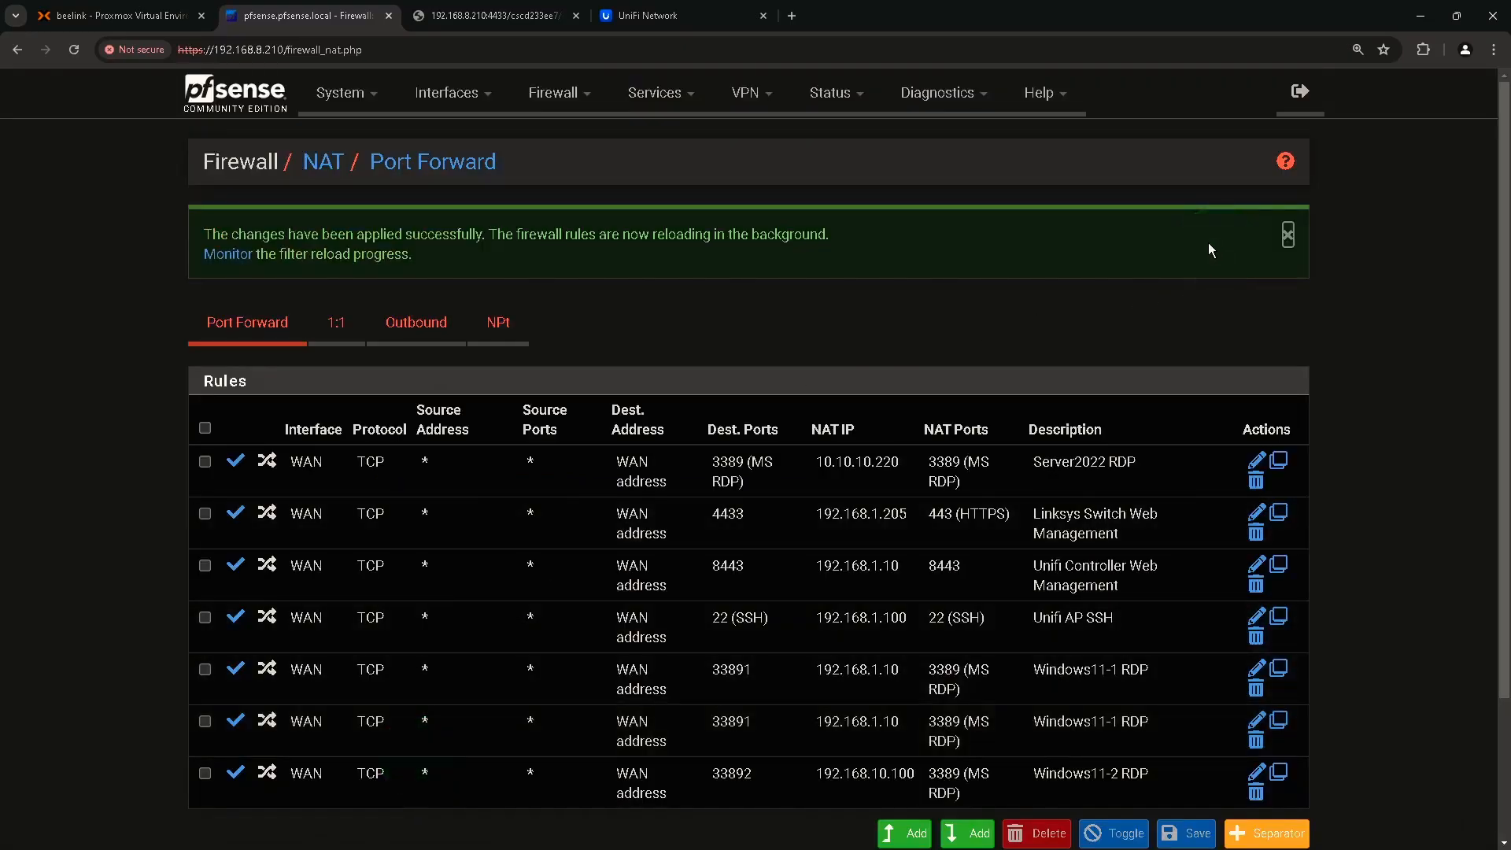
{"action": "left_click", "coordinate": [555, 93]}
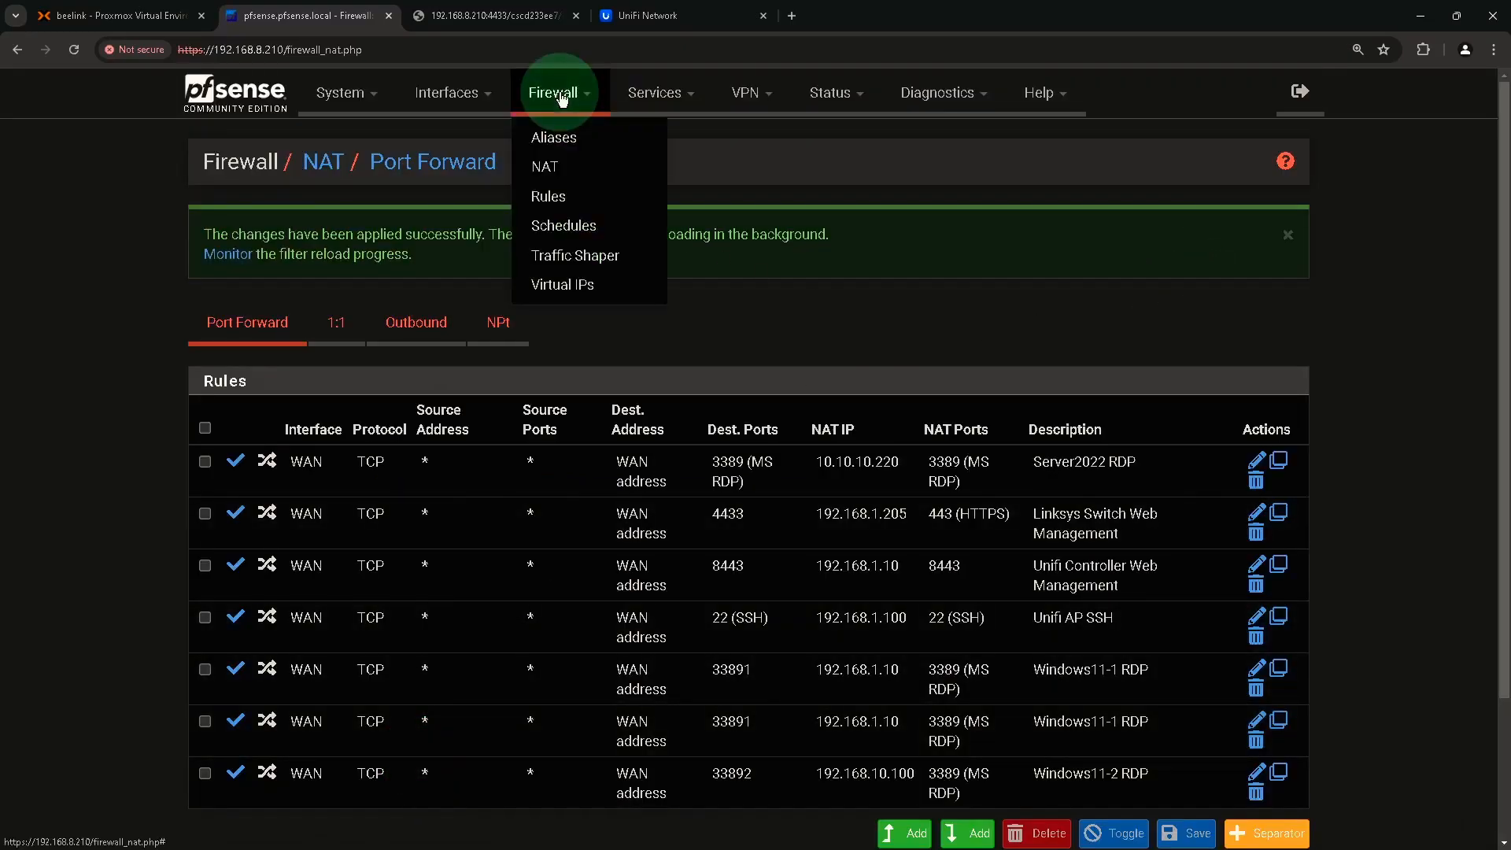
{"action": "left_click", "coordinate": [555, 198]}
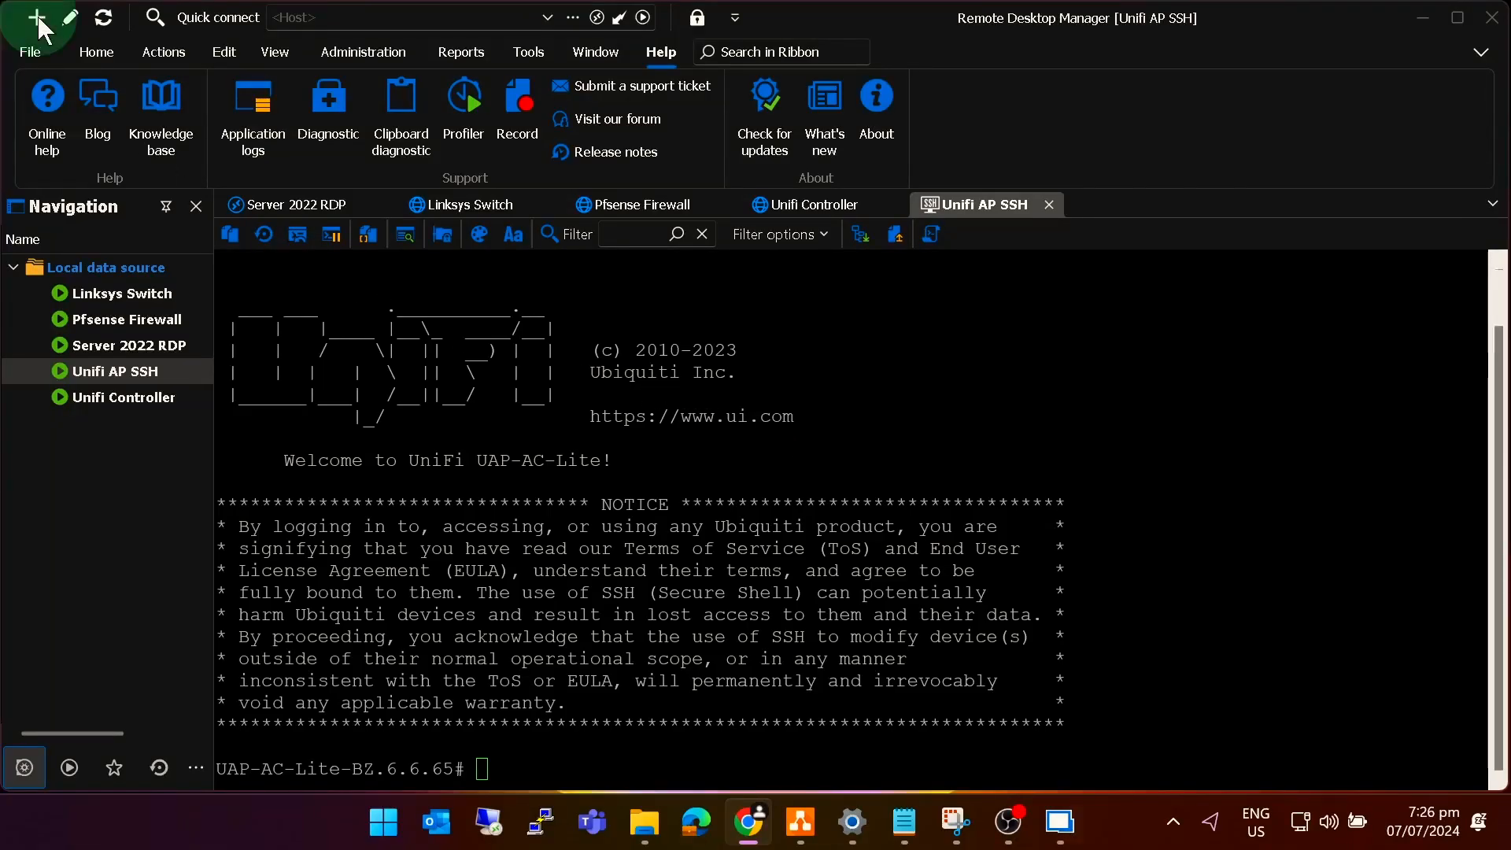
Start a new top-level entry of type RDP (Microsoft Remote Desktop).
{"action": "left_click", "coordinate": [37, 18]}
{"action": "left_click", "coordinate": [650, 481]}
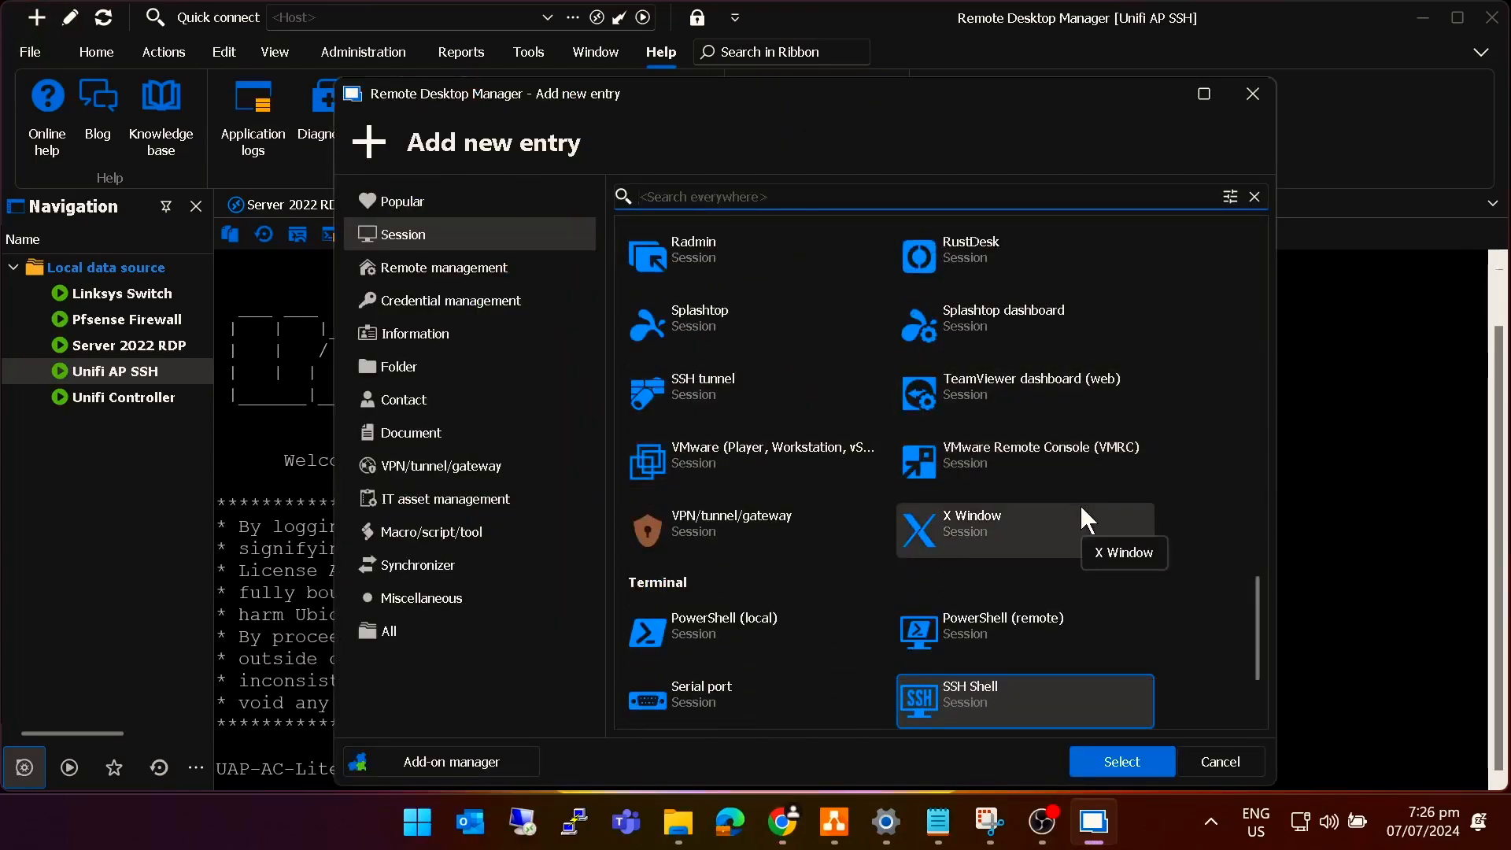
{"action": "scroll", "coordinate": [1082, 516], "scroll_direction": "up", "scroll_amount": 5}
{"action": "scroll", "coordinate": [1080, 515], "scroll_direction": "up", "scroll_amount": 10}
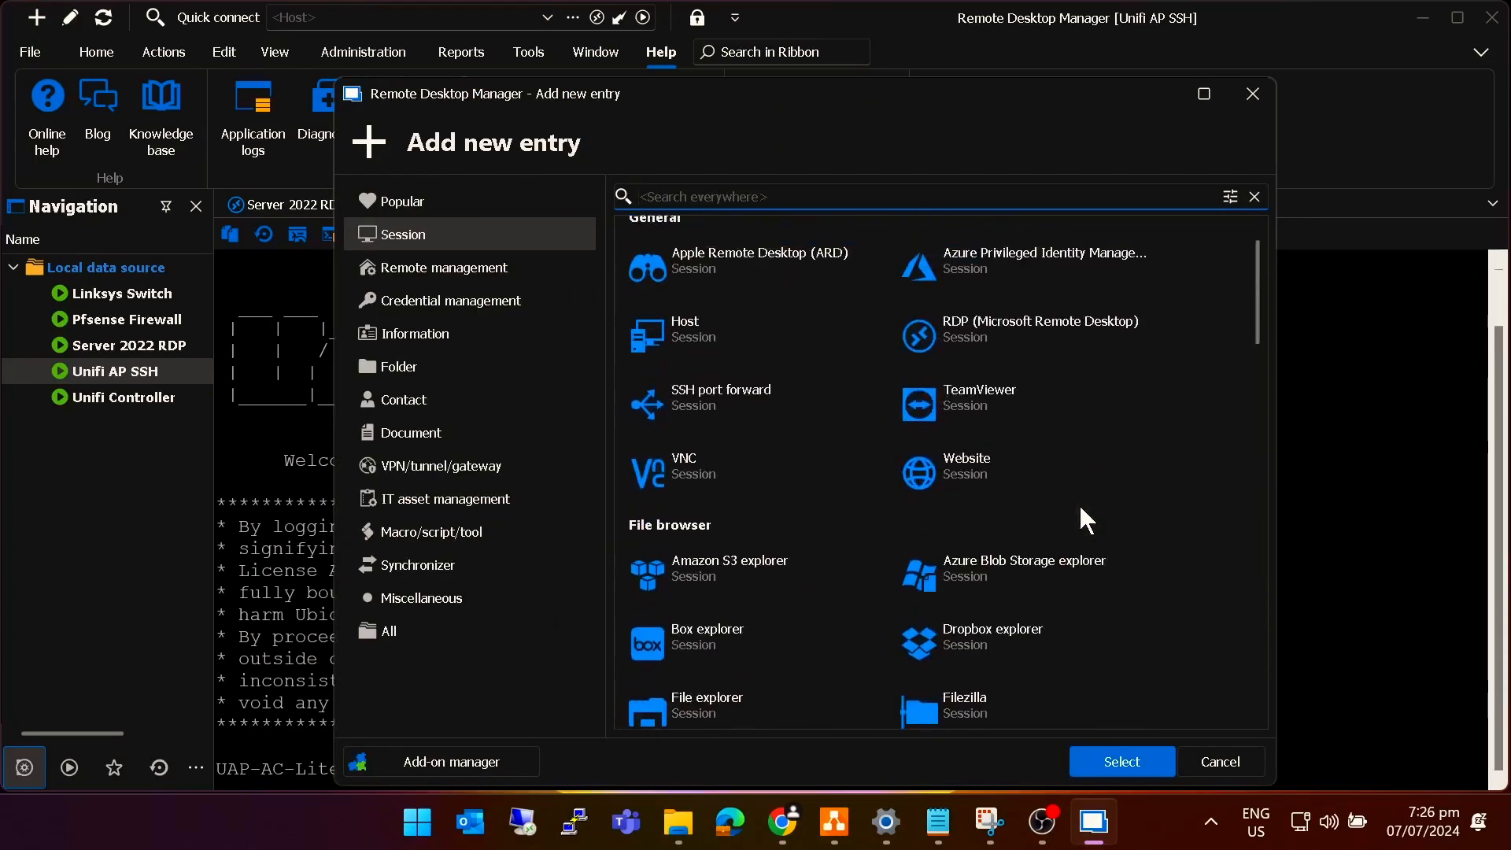
{"action": "left_click", "coordinate": [992, 348]}
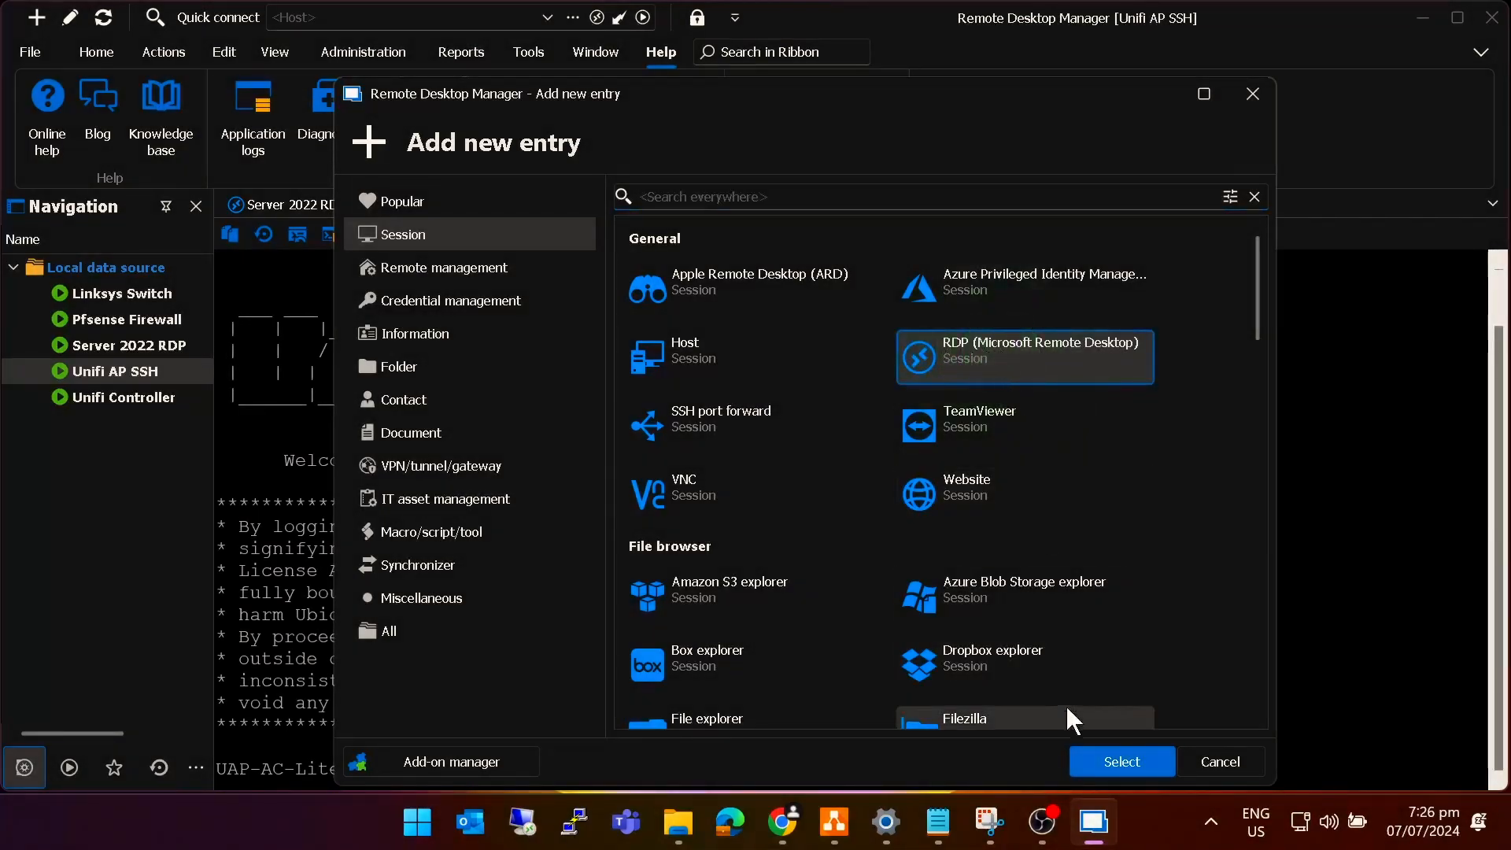
{"action": "left_click", "coordinate": [1110, 764]}
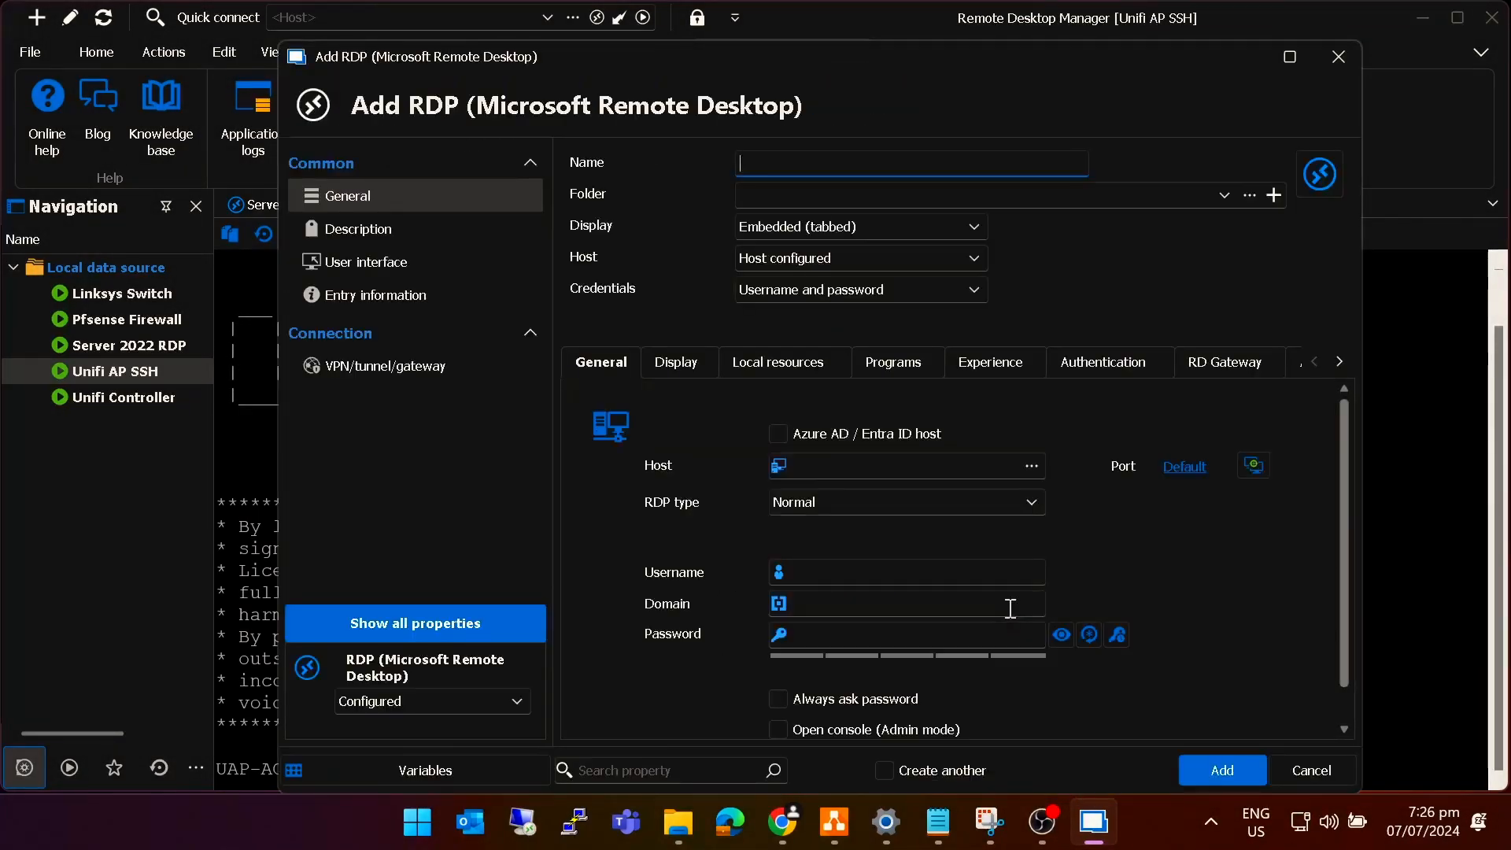
Name the entry 'Windows11-1 RDP' with host 192.168.8.210 and custom port 33891.
{"action": "type", "text": "Windows11-1 RDP"}
{"action": "left_click", "coordinate": [860, 458]}
{"action": "left_click", "coordinate": [908, 462]}
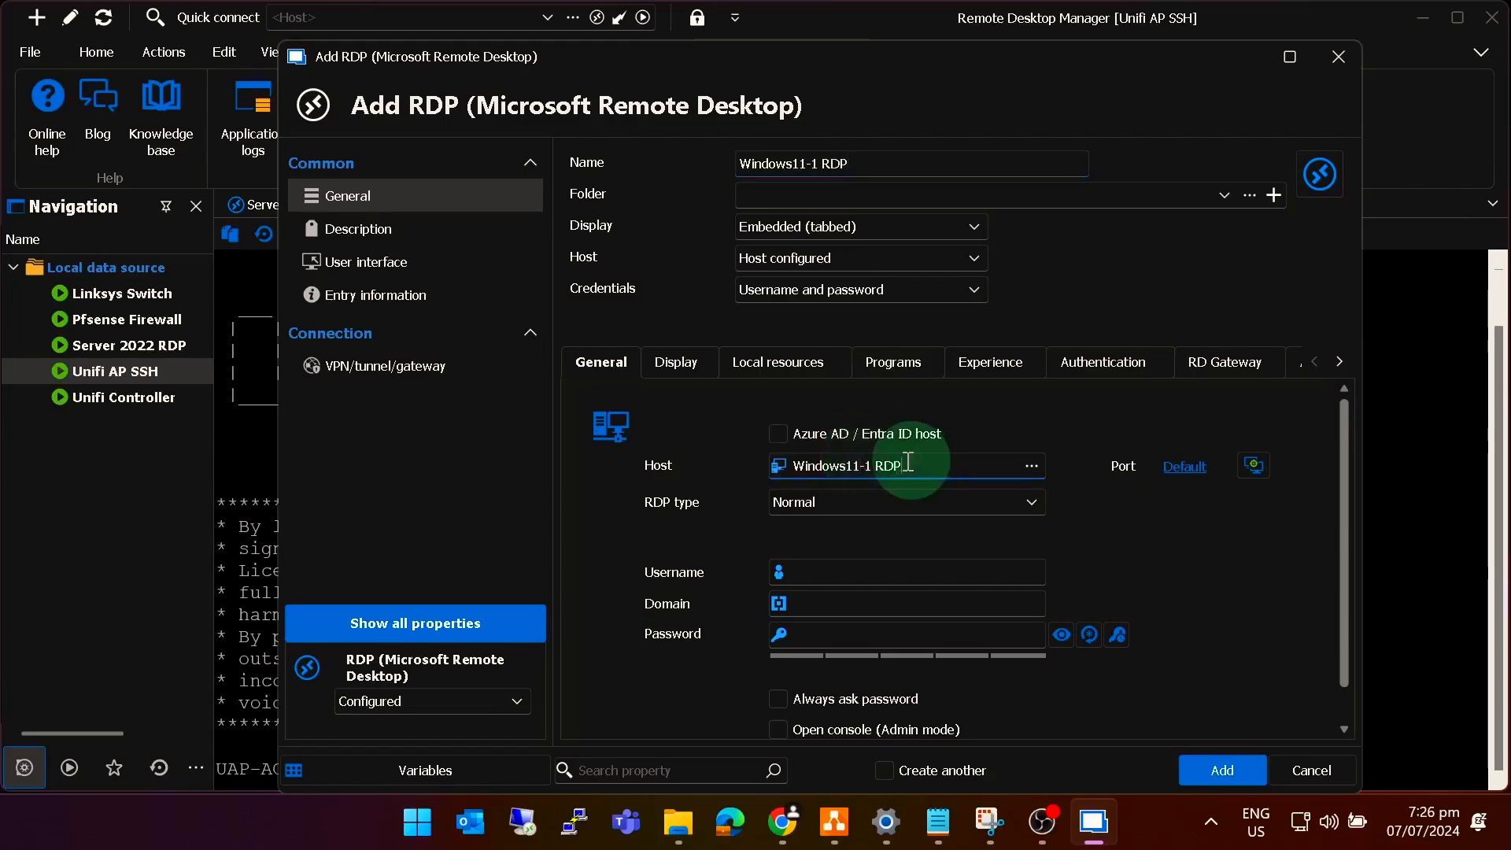
{"action": "key", "text": "ctrl+a"}
{"action": "type", "text": "192.1"}
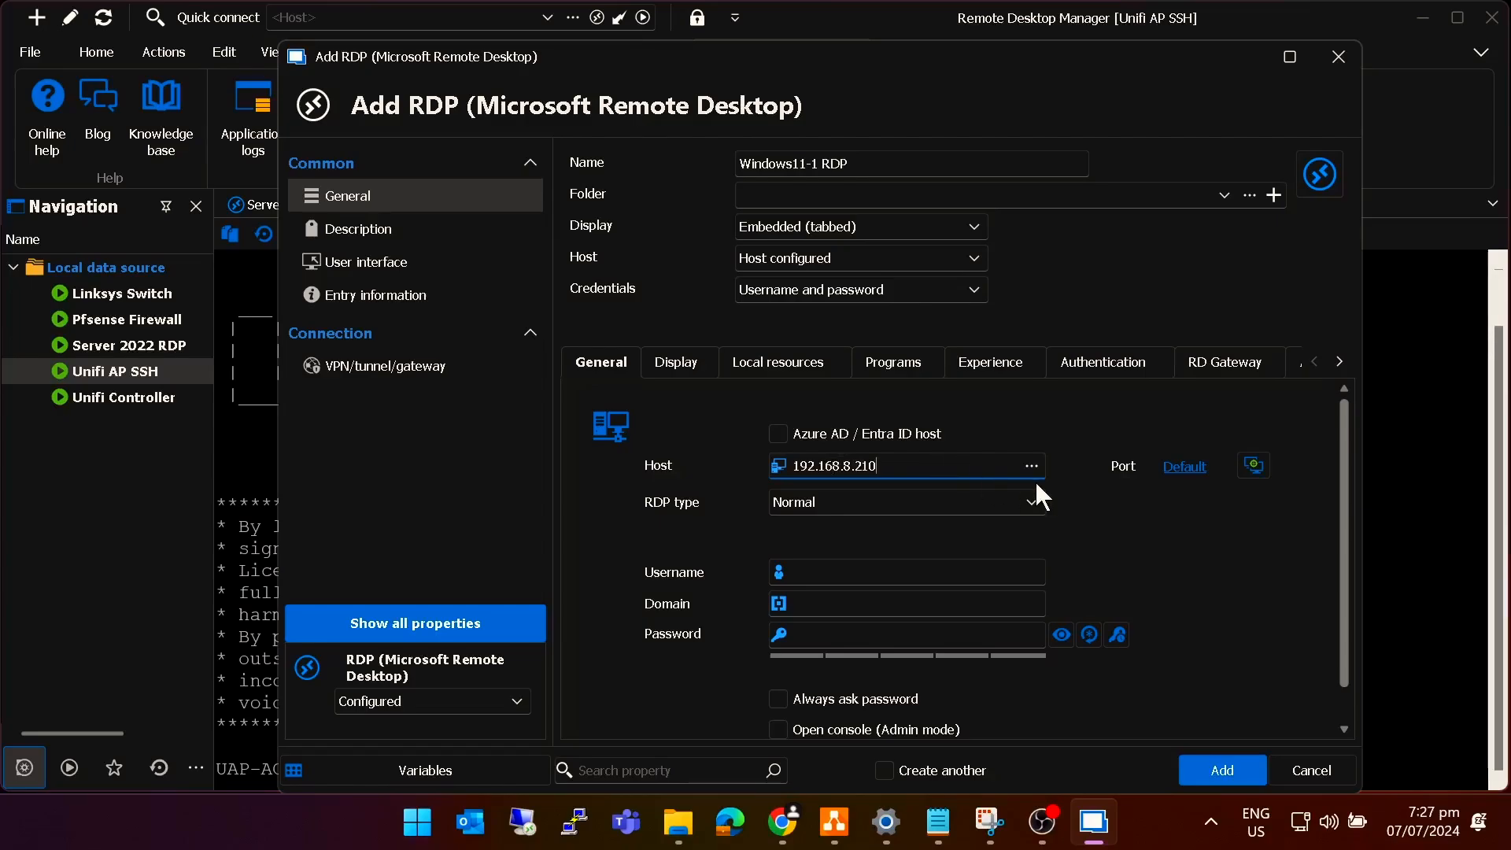
{"action": "left_click", "coordinate": [1186, 467]}
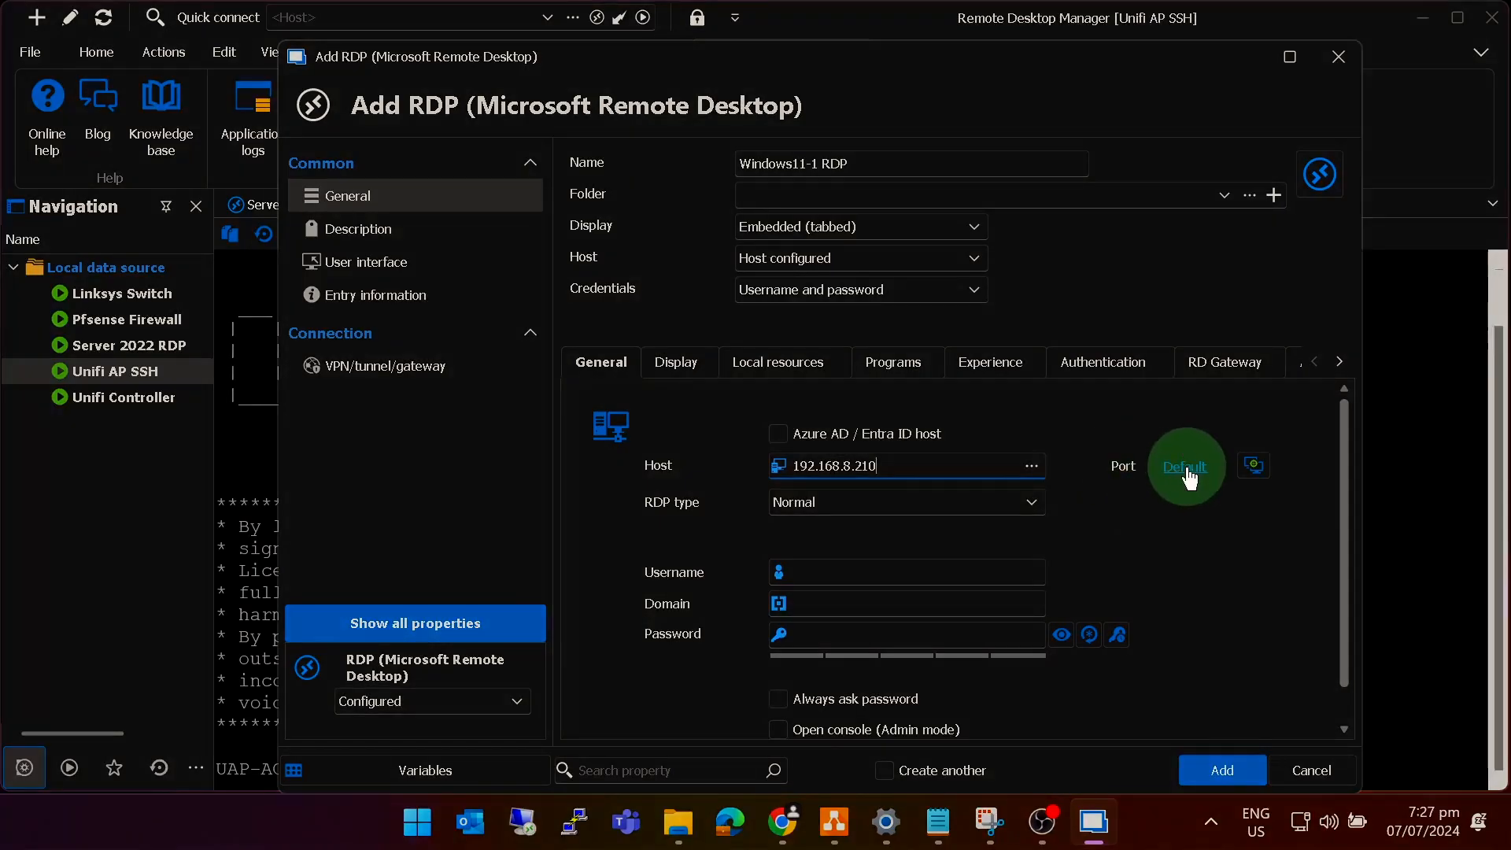
{"action": "left_click", "coordinate": [721, 415]}
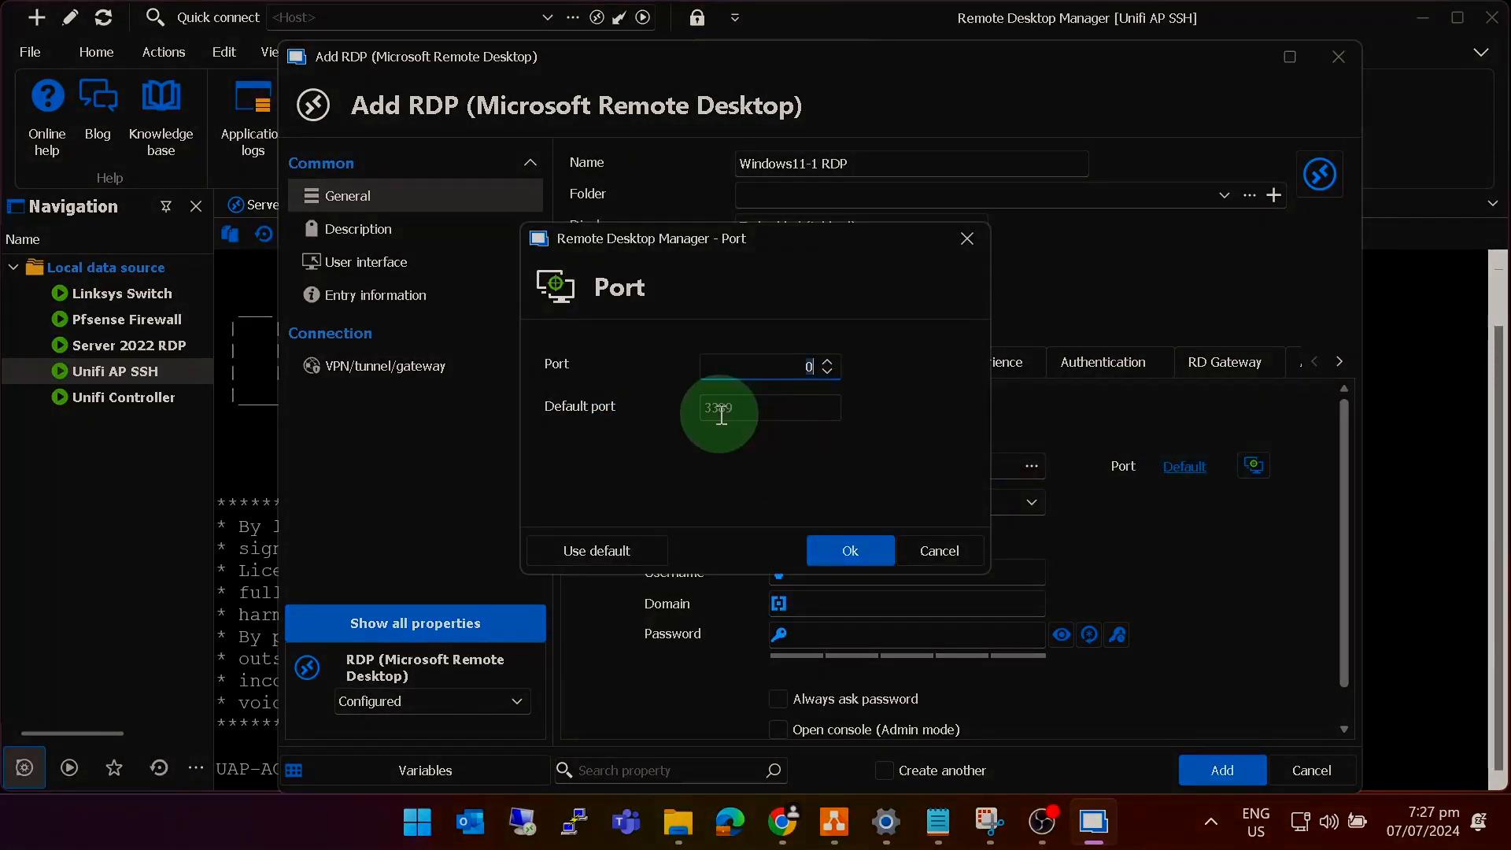
{"action": "left_click", "coordinate": [767, 369]}
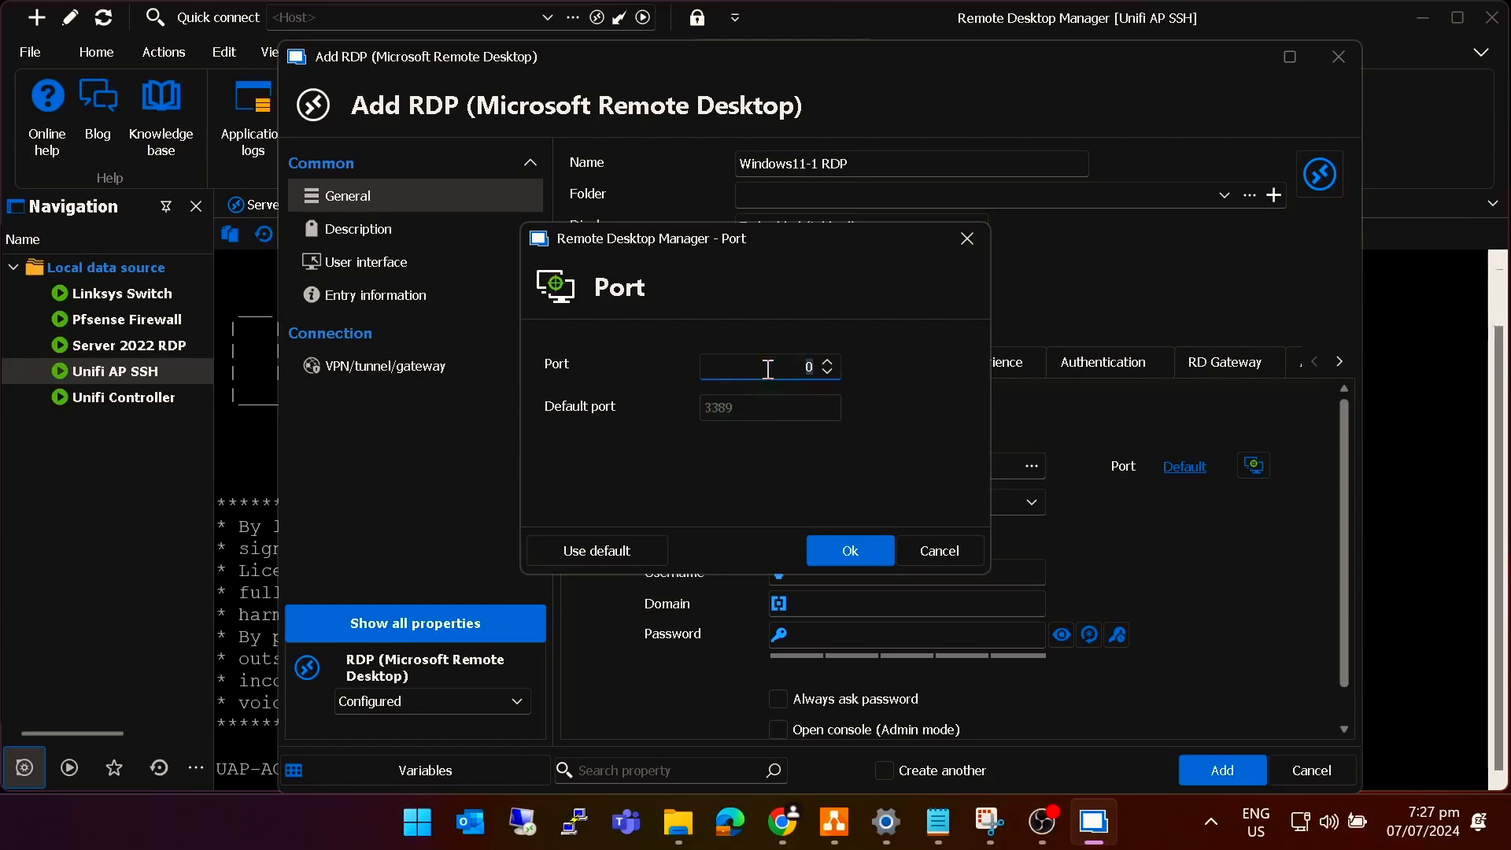
{"action": "type", "text": "33891"}
{"action": "left_click", "coordinate": [850, 546]}
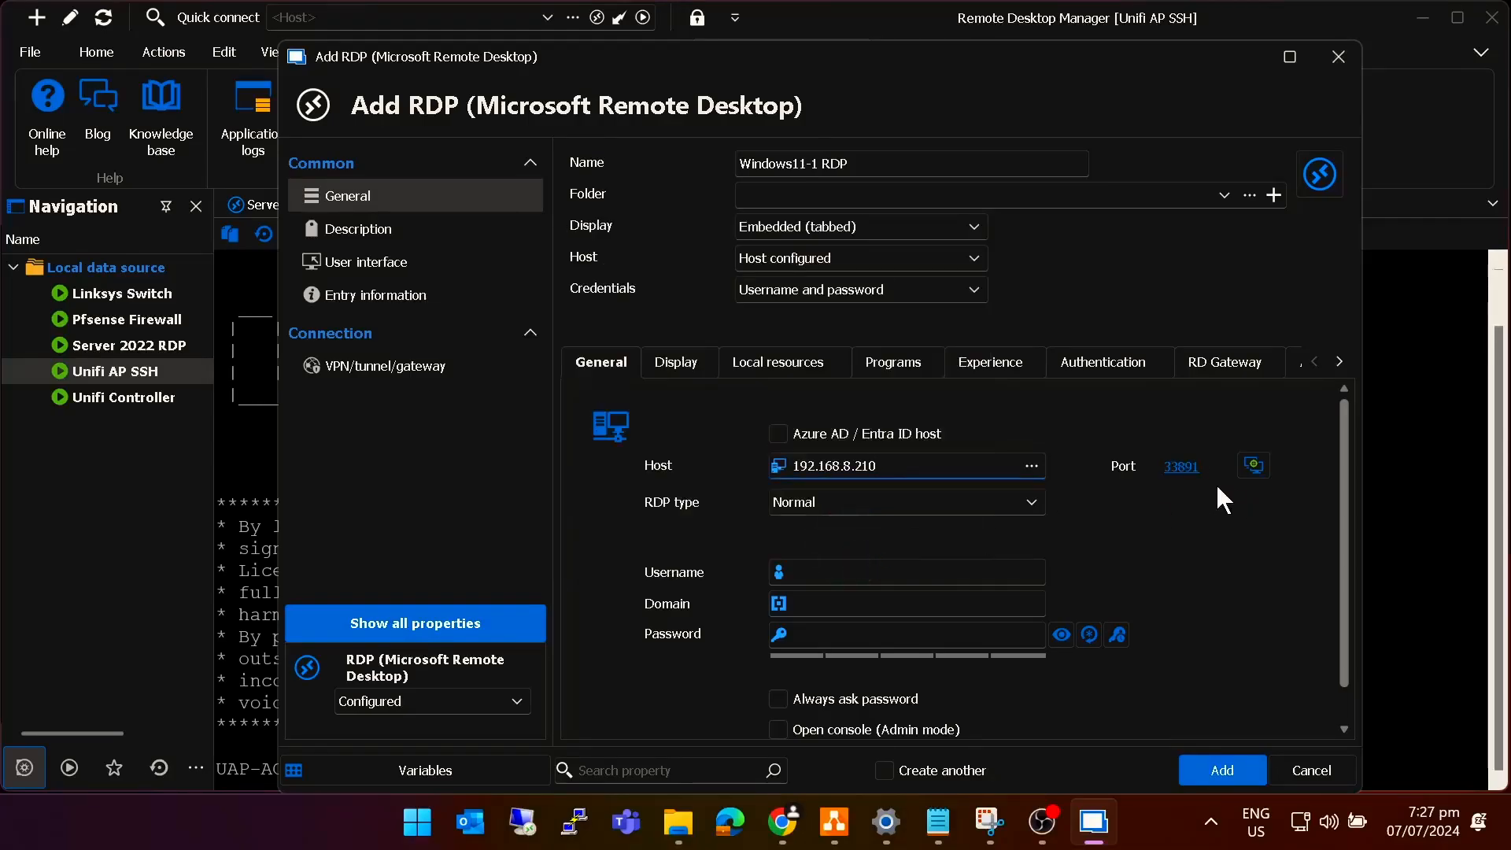
Enter the saved login username and password, then add the entry.
{"action": "left_click", "coordinate": [1183, 472]}
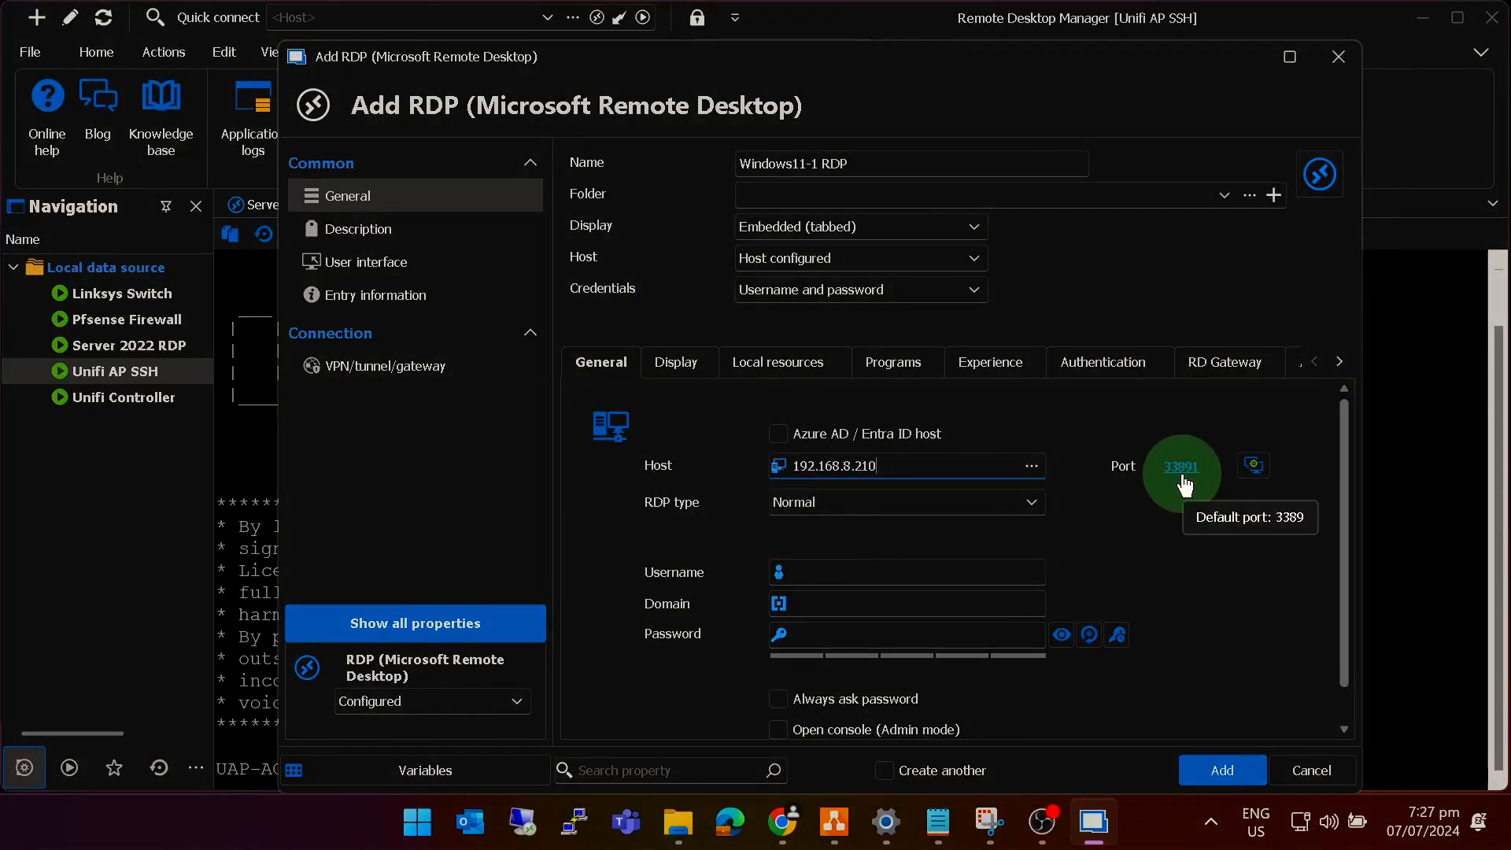
{"action": "left_click", "coordinate": [820, 580]}
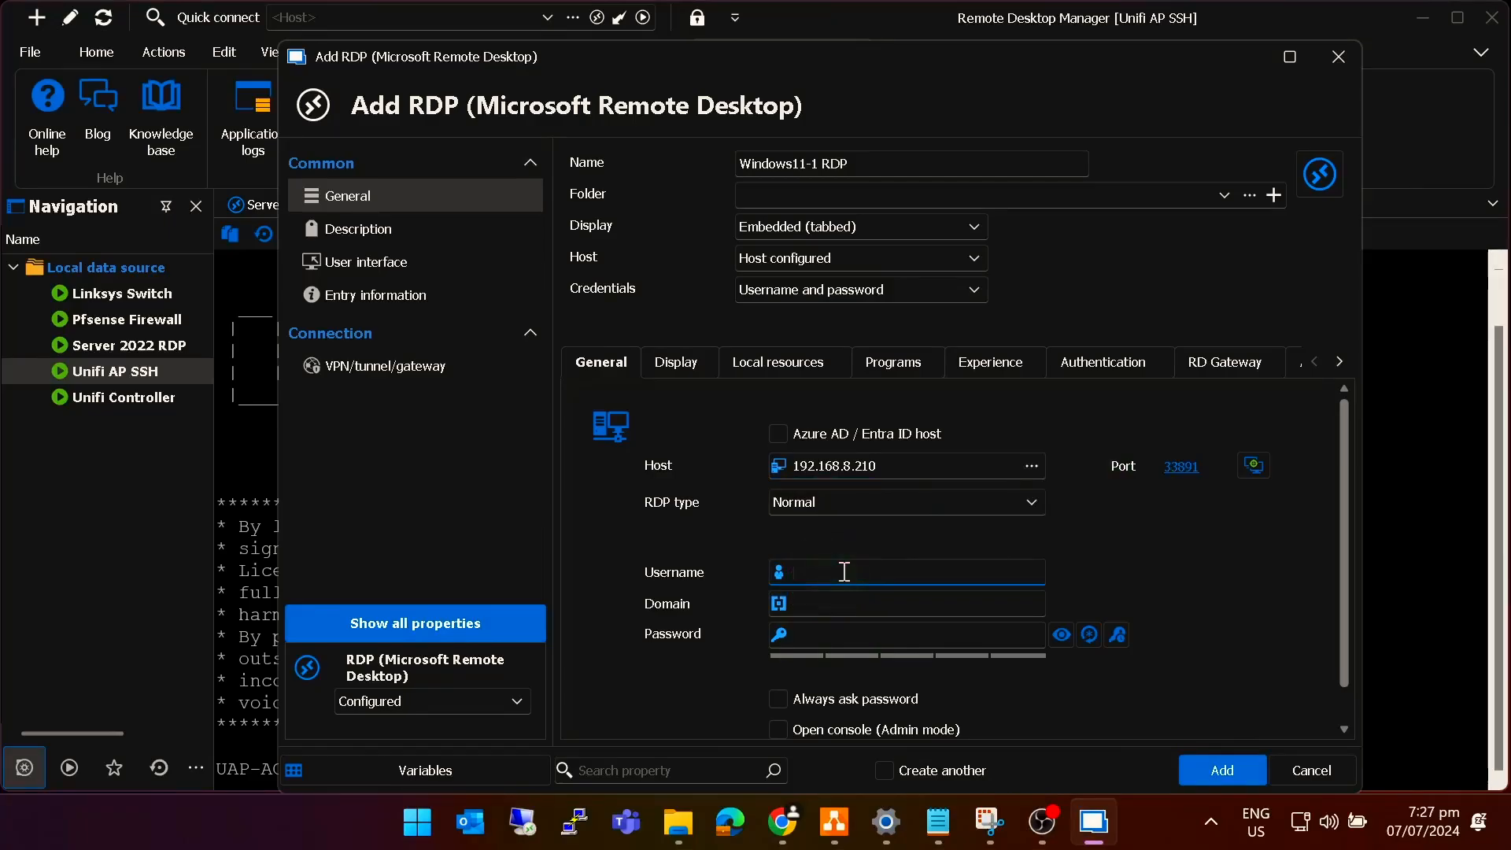
{"action": "type", "text": "transistor"}
{"action": "key", "text": "Tab"}
{"action": "type", "text": "•"}
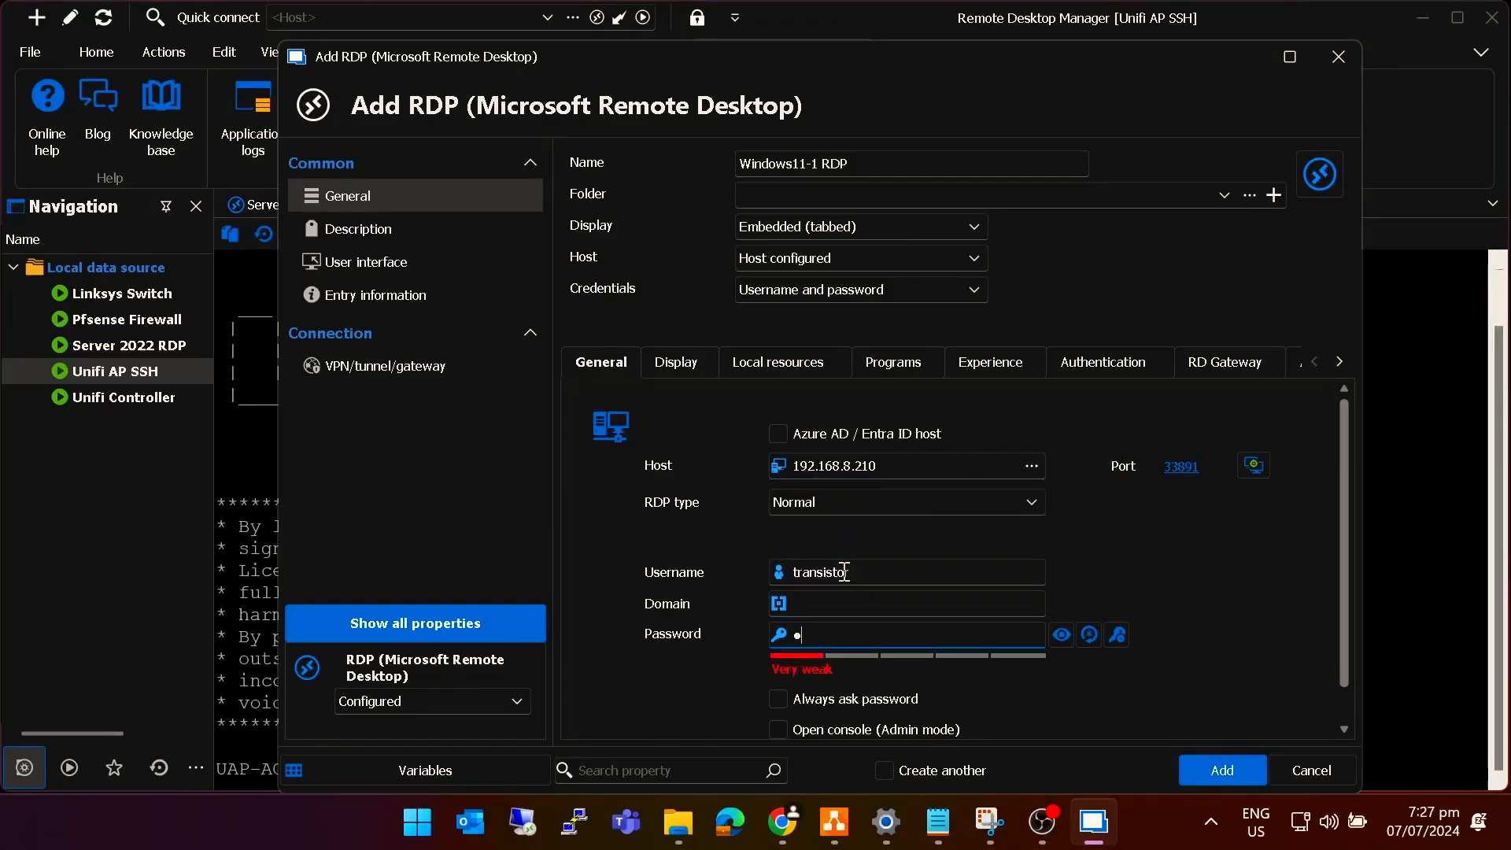
{"action": "type", "text": "••••••••••"}
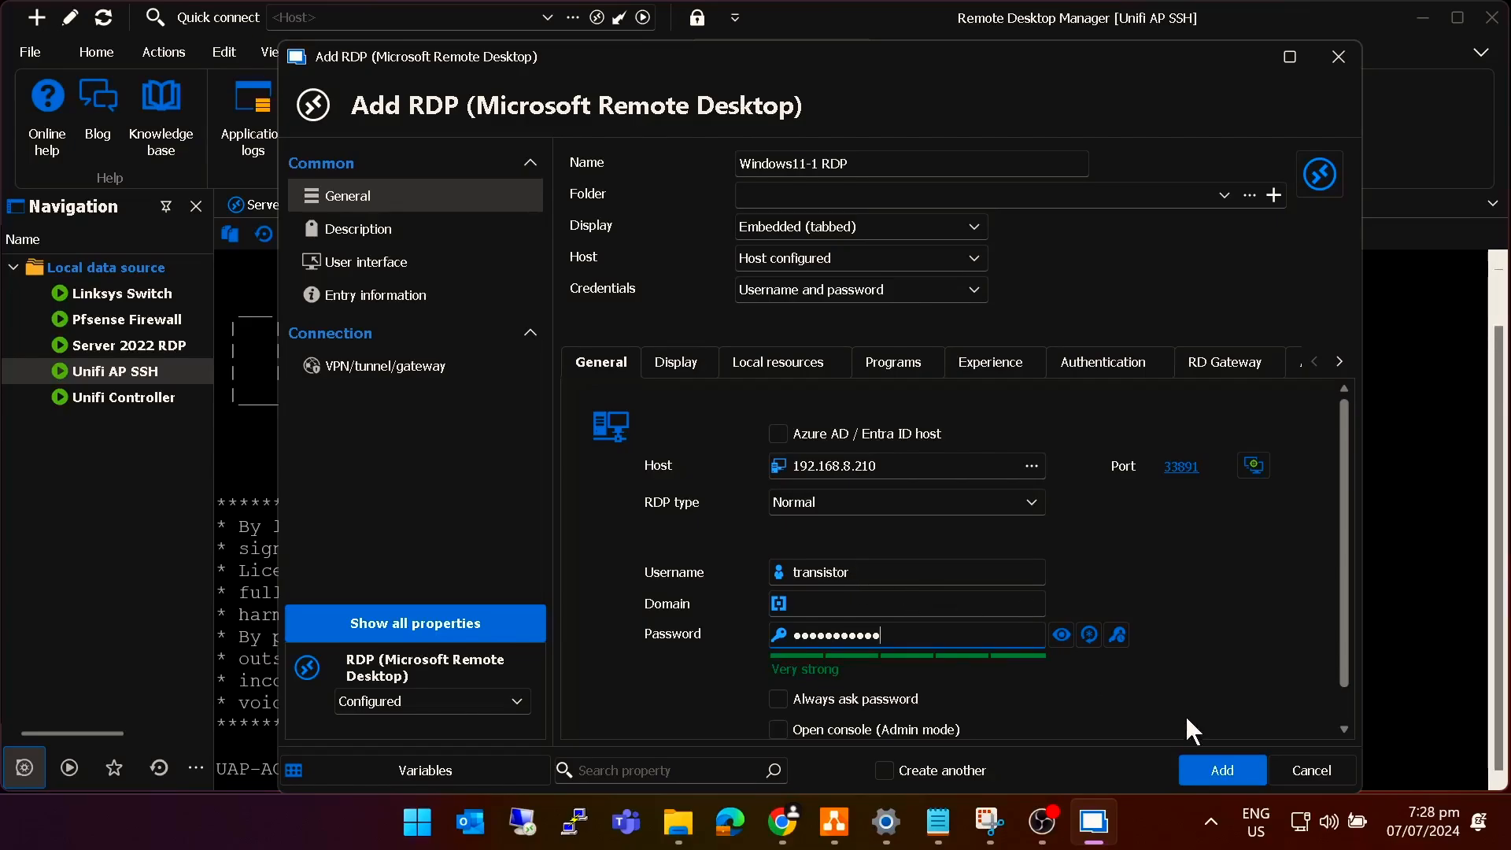
{"action": "left_click", "coordinate": [1218, 760]}
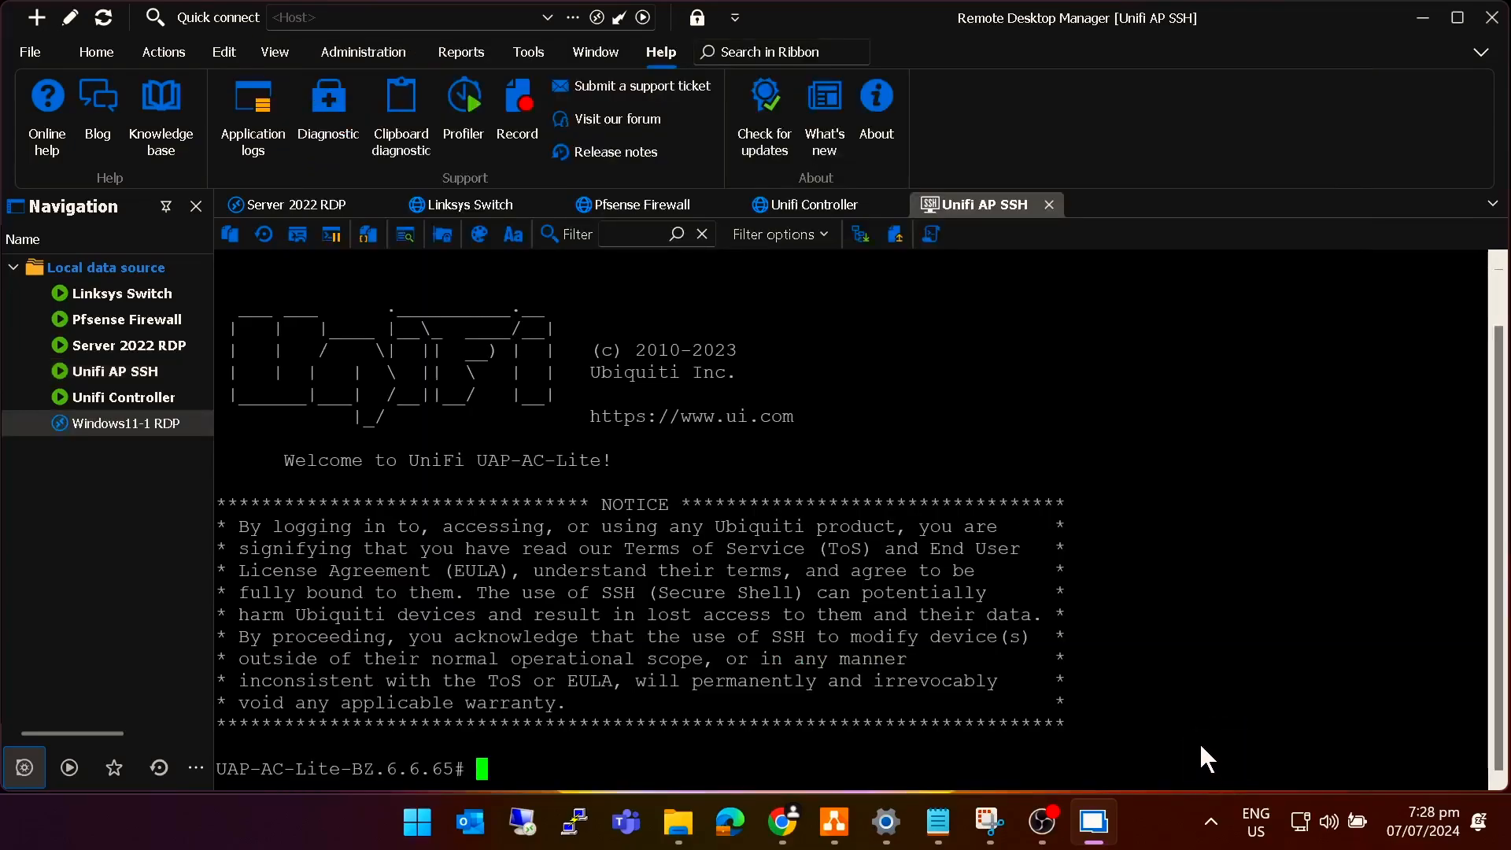
Connect to Windows11-1 RDP, minimise its pfSense browser, and begin a new connection entry.
{"action": "double_click", "coordinate": [111, 422]}
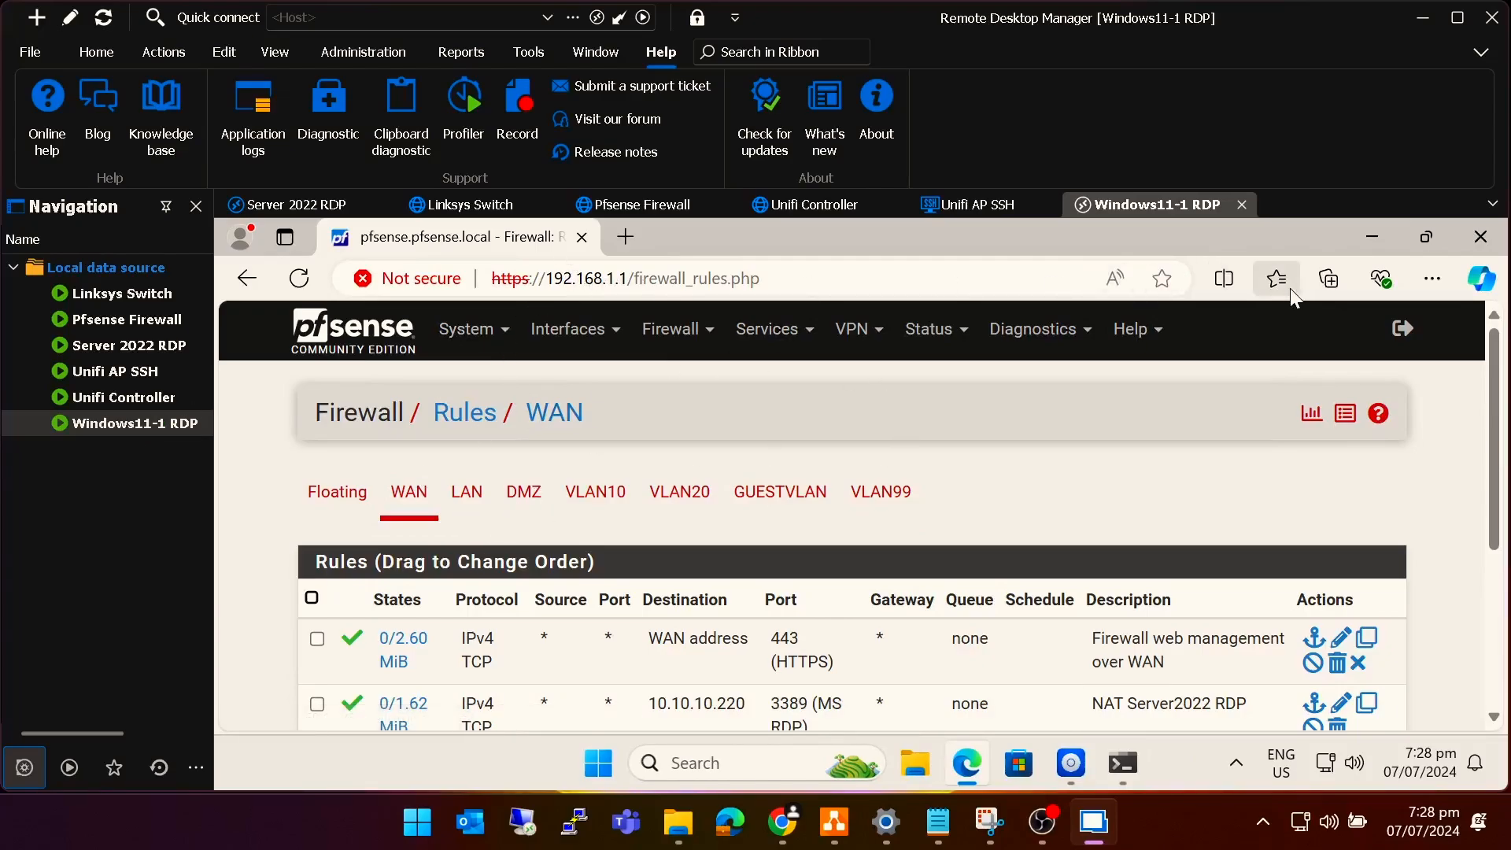
{"action": "left_click", "coordinate": [1372, 243]}
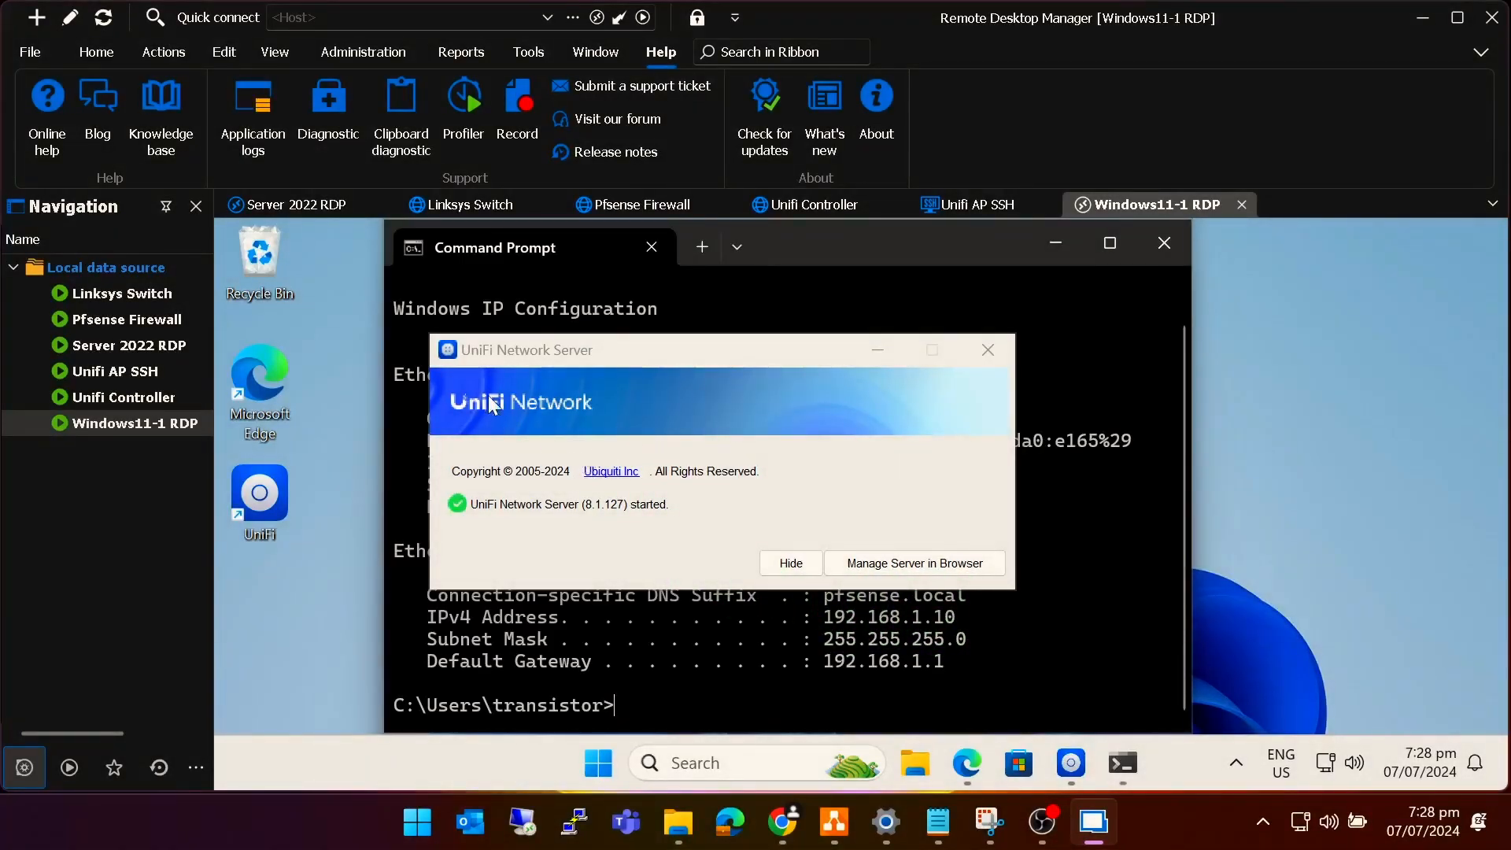
{"action": "left_click", "coordinate": [37, 17]}
Create an RDP entry named 'Windows11-2 RDP' with host 192.168.8.210.
{"action": "left_click", "coordinate": [635, 474]}
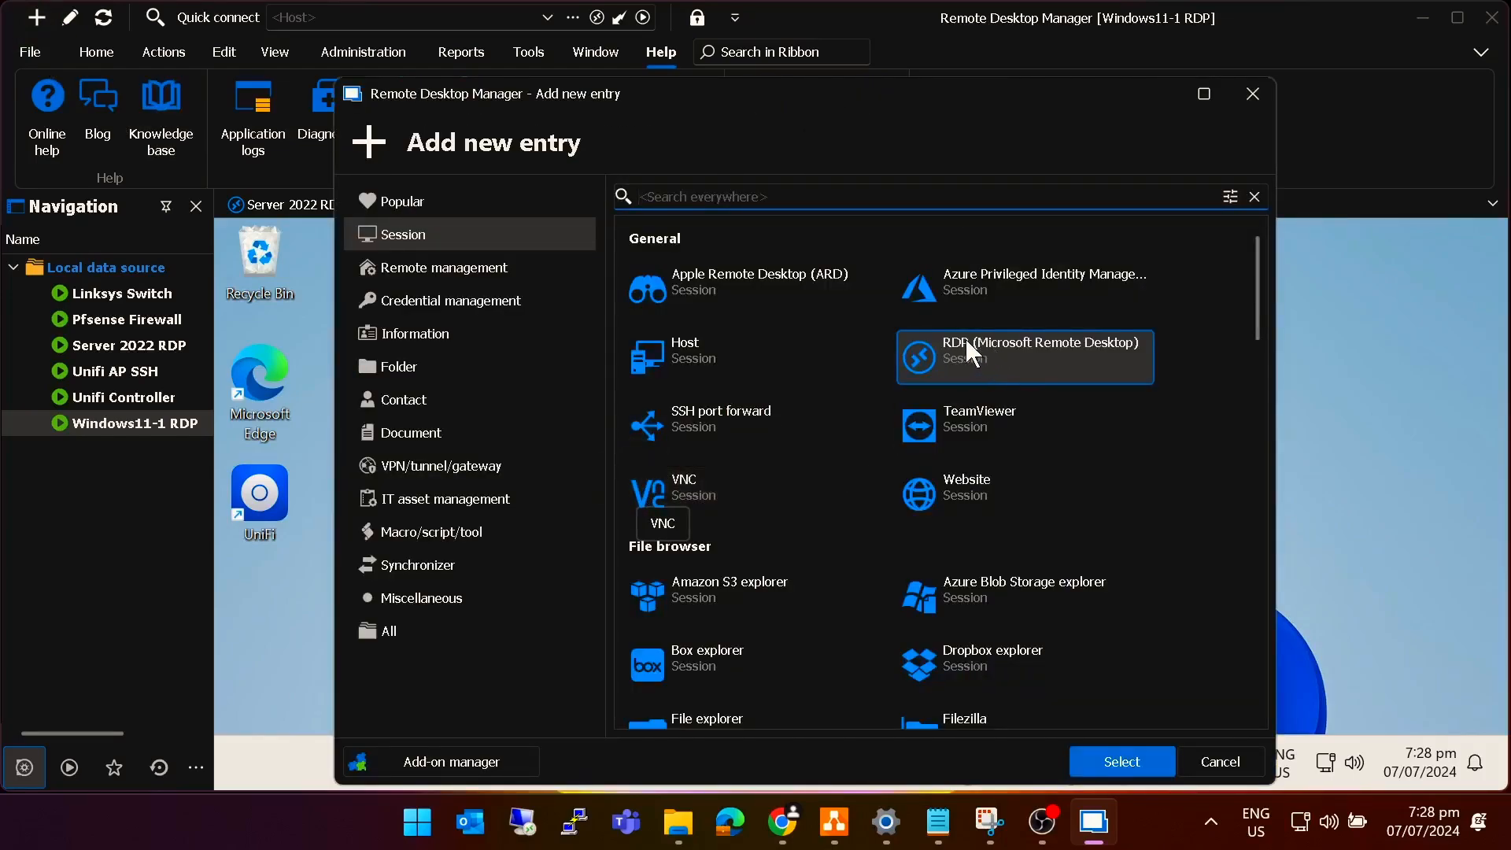
{"action": "left_click", "coordinate": [1122, 762]}
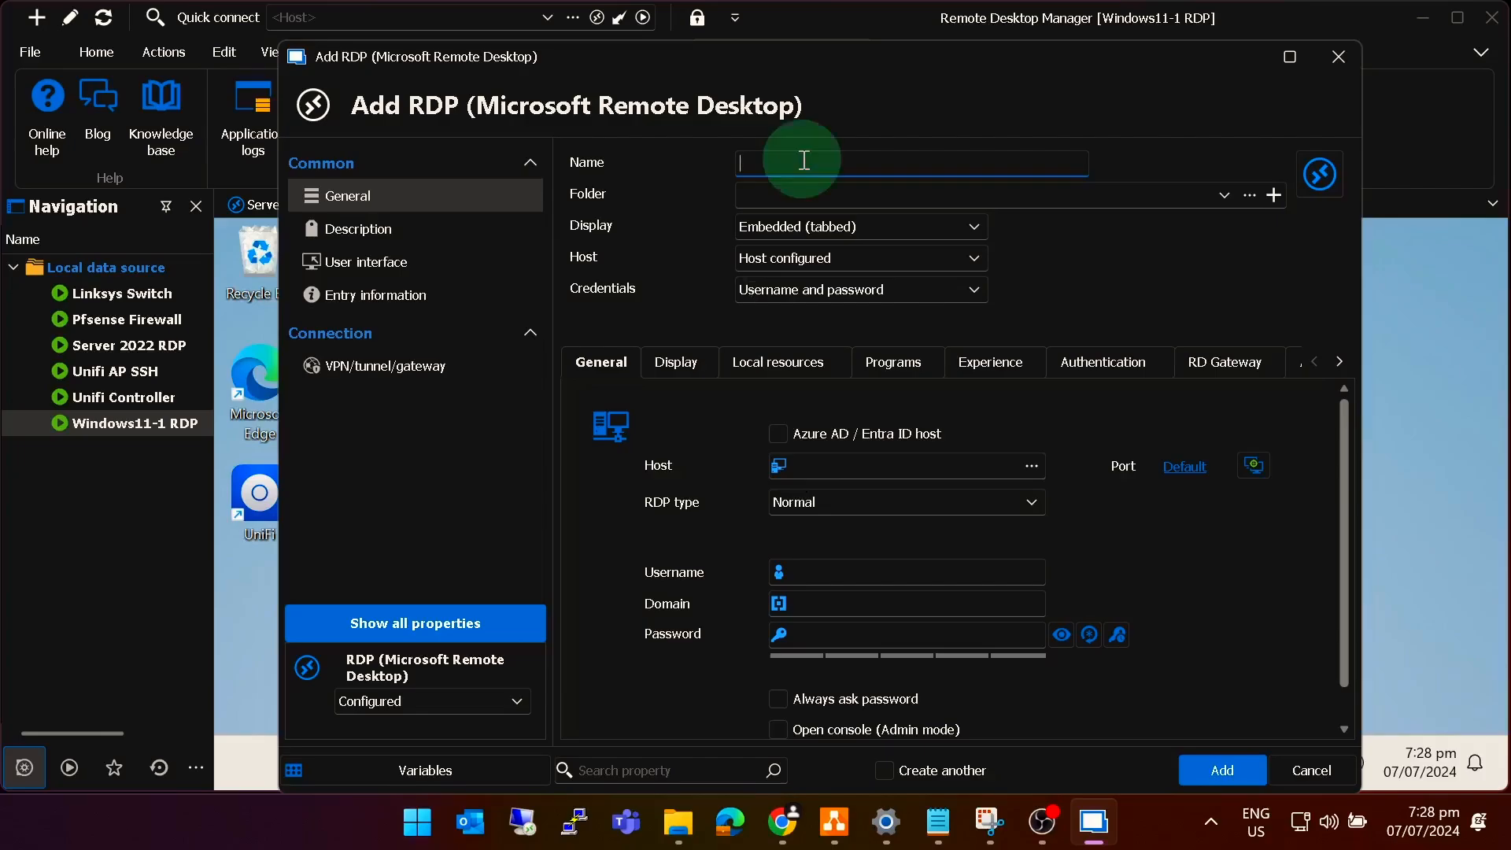
{"action": "type", "text": "Windows"}
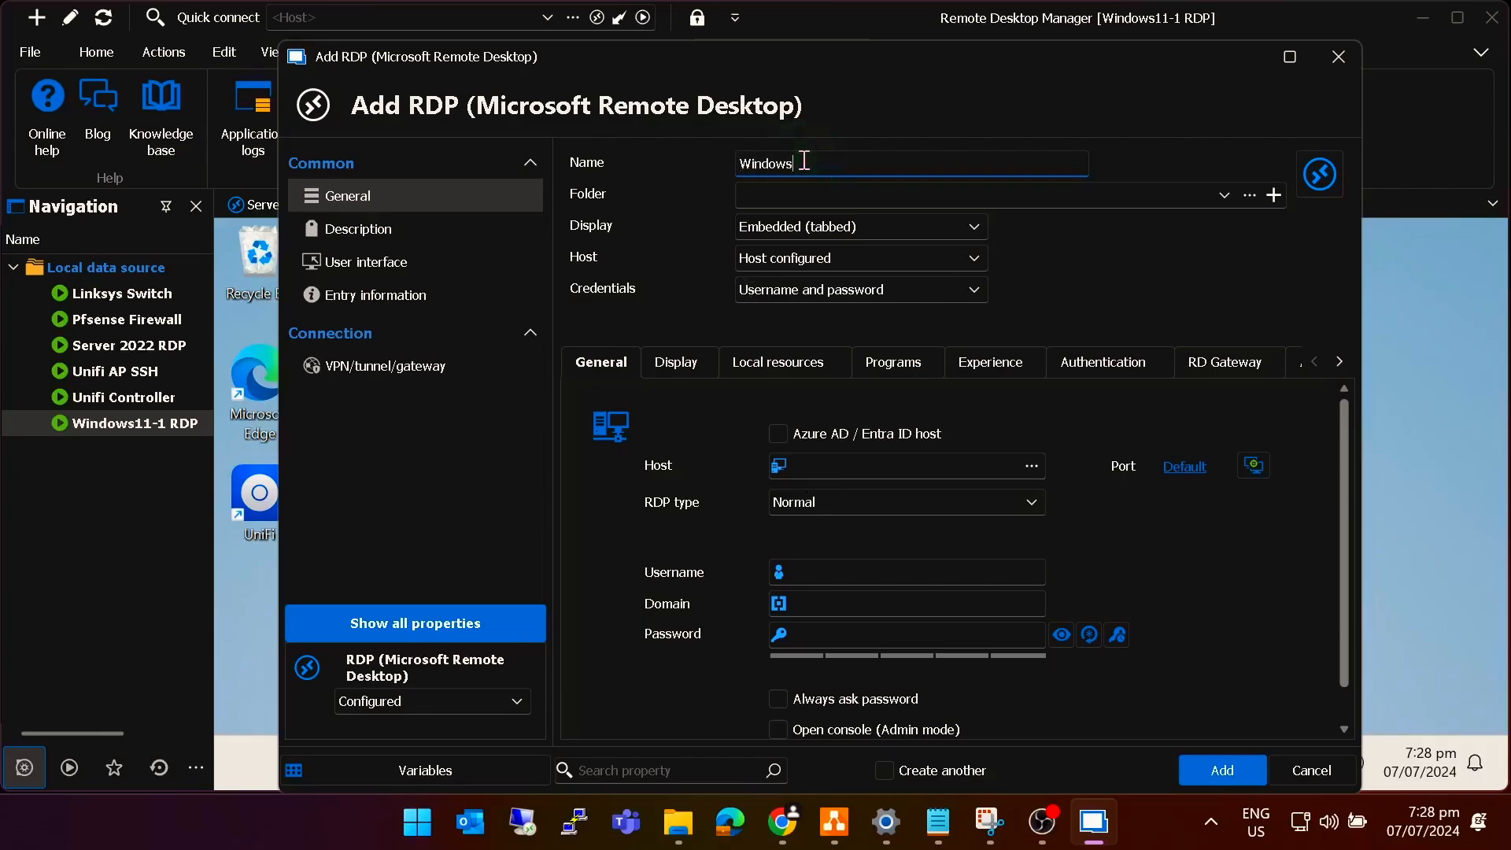
{"action": "type", "text": "11-2 RDP"}
{"action": "left_click", "coordinate": [842, 467]}
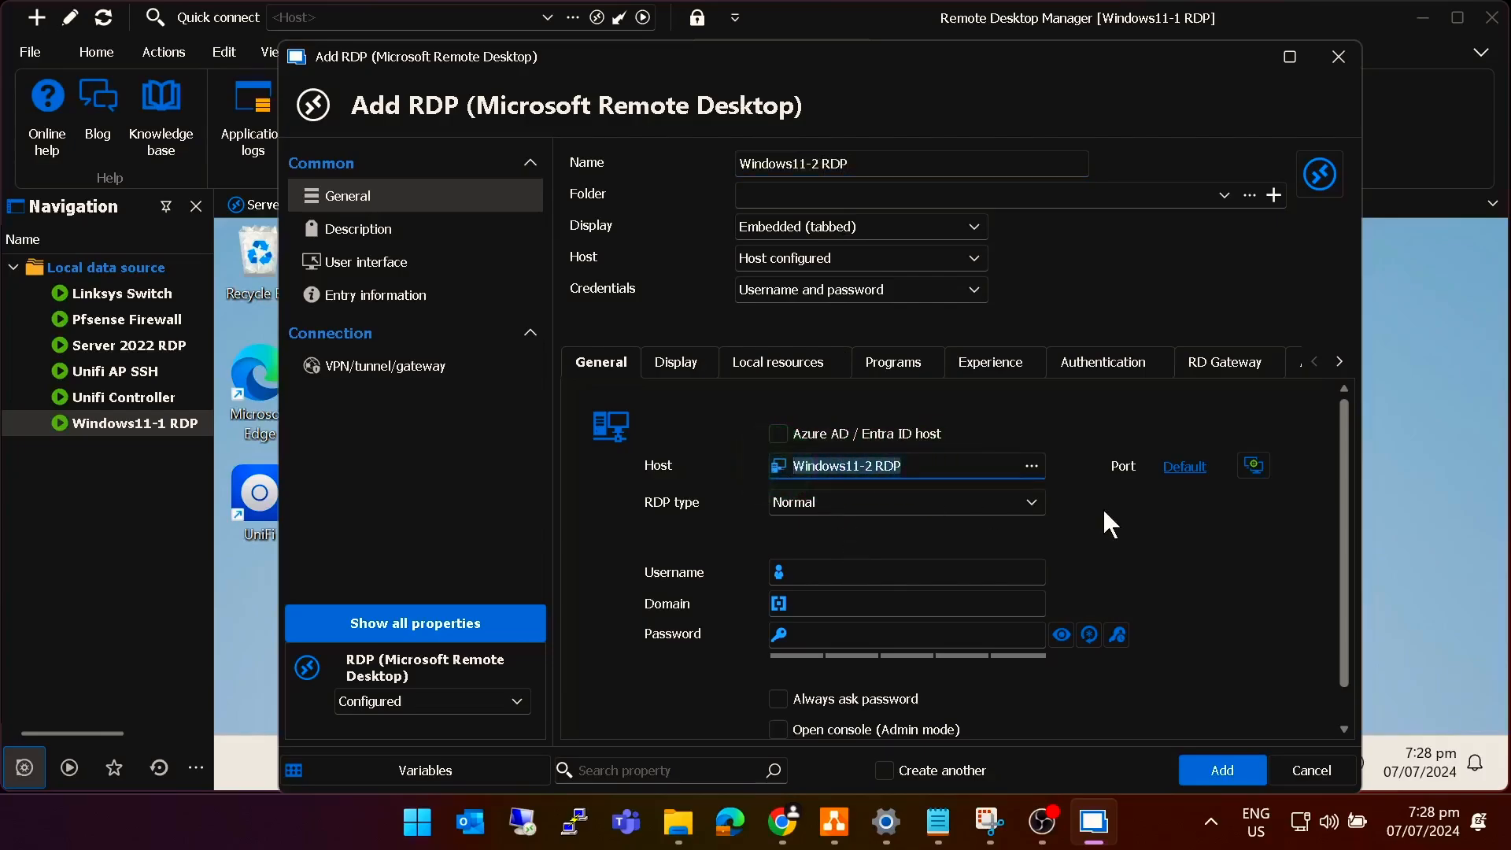
{"action": "key", "text": "ctrl+a"}
{"action": "type", "text": "192.168.8.210"}
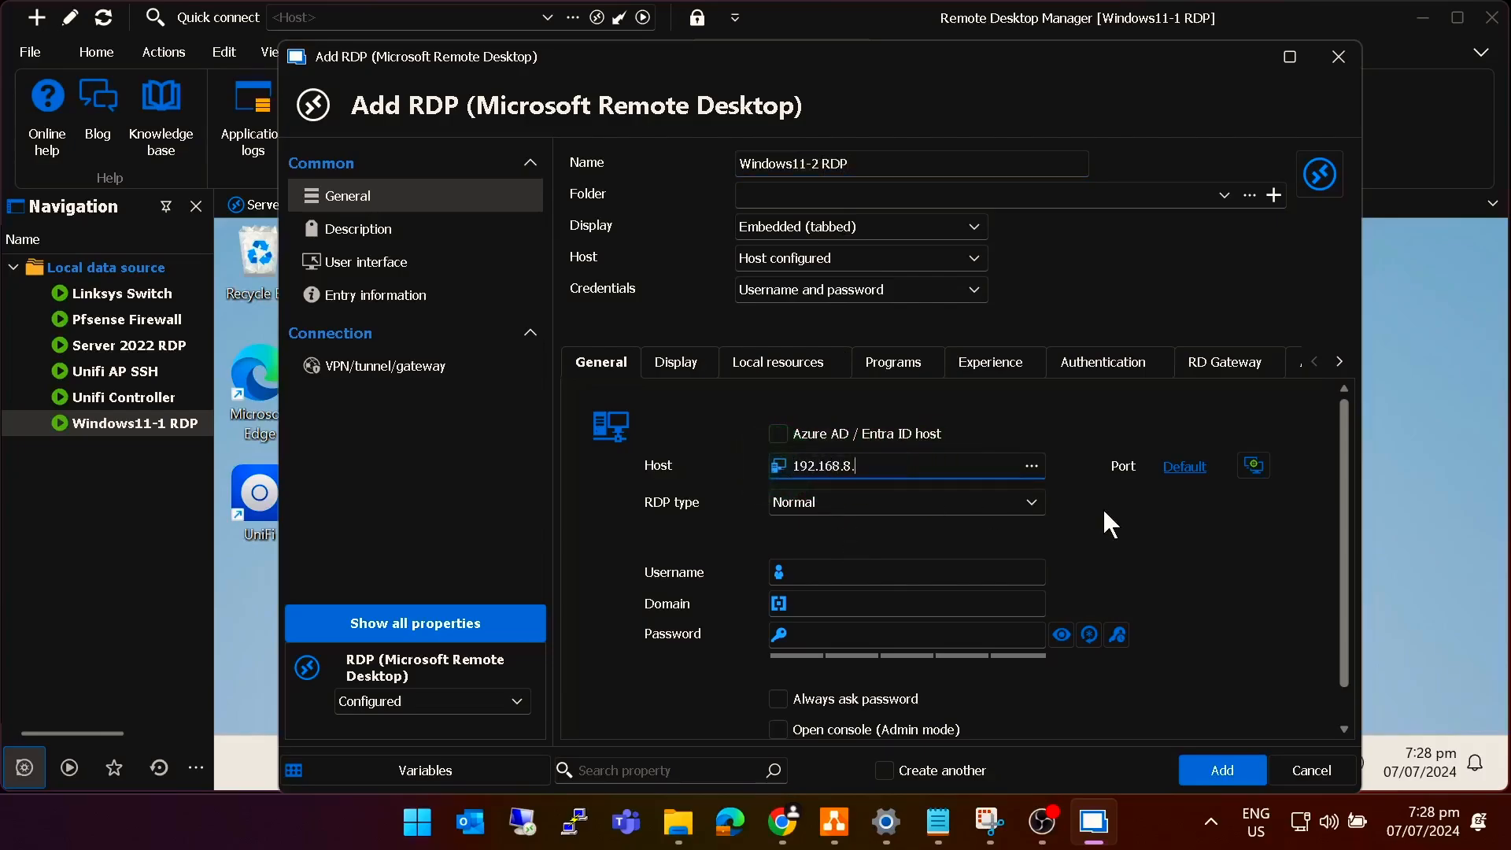
Set the connection's custom port to 33892.
{"action": "left_click", "coordinate": [1194, 467]}
{"action": "left_click", "coordinate": [732, 364]}
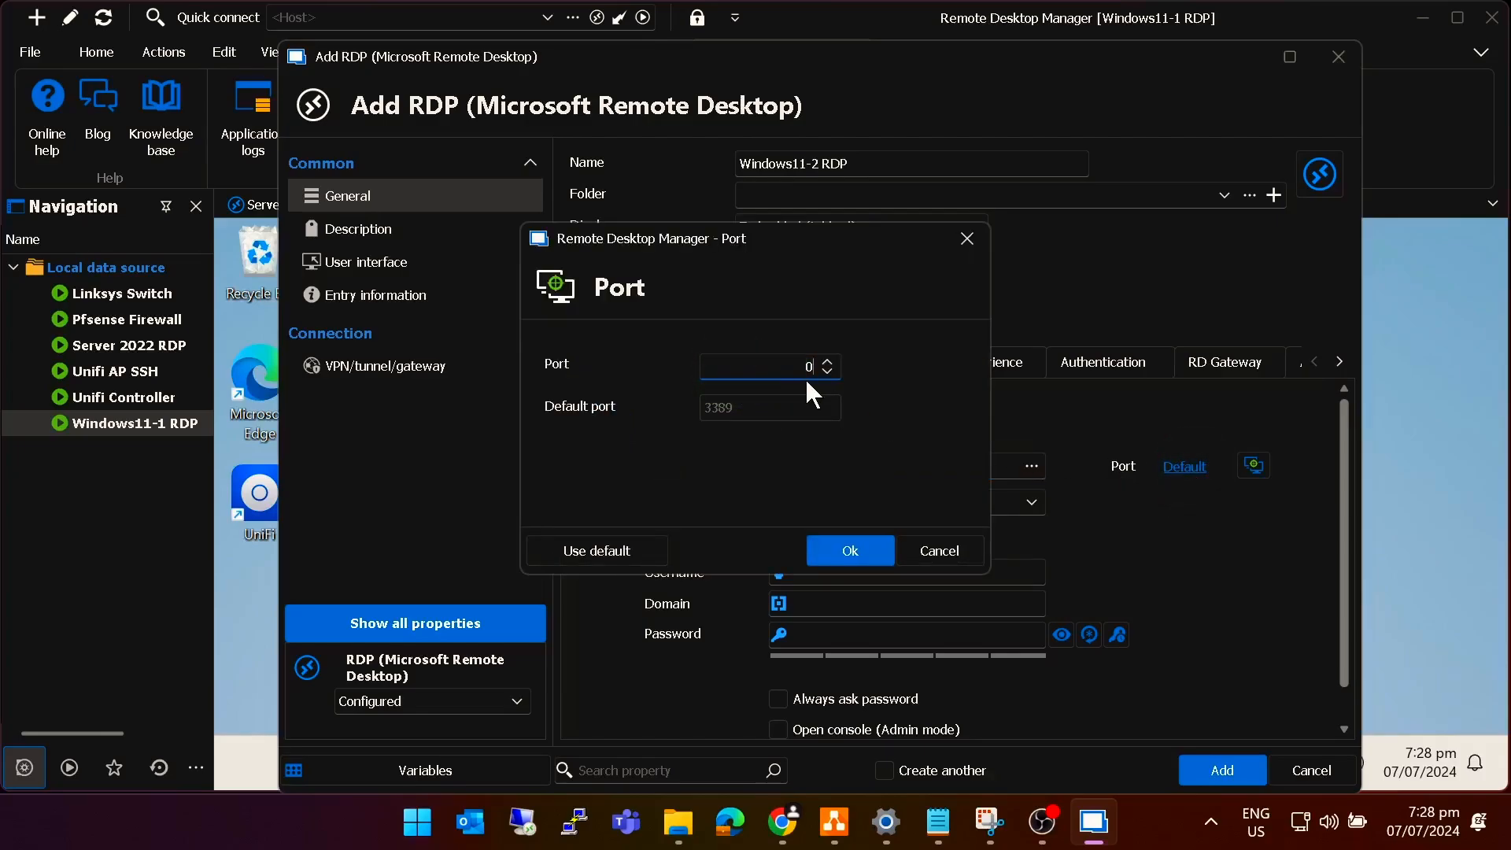
{"action": "type", "text": "33892"}
{"action": "left_click", "coordinate": [858, 548]}
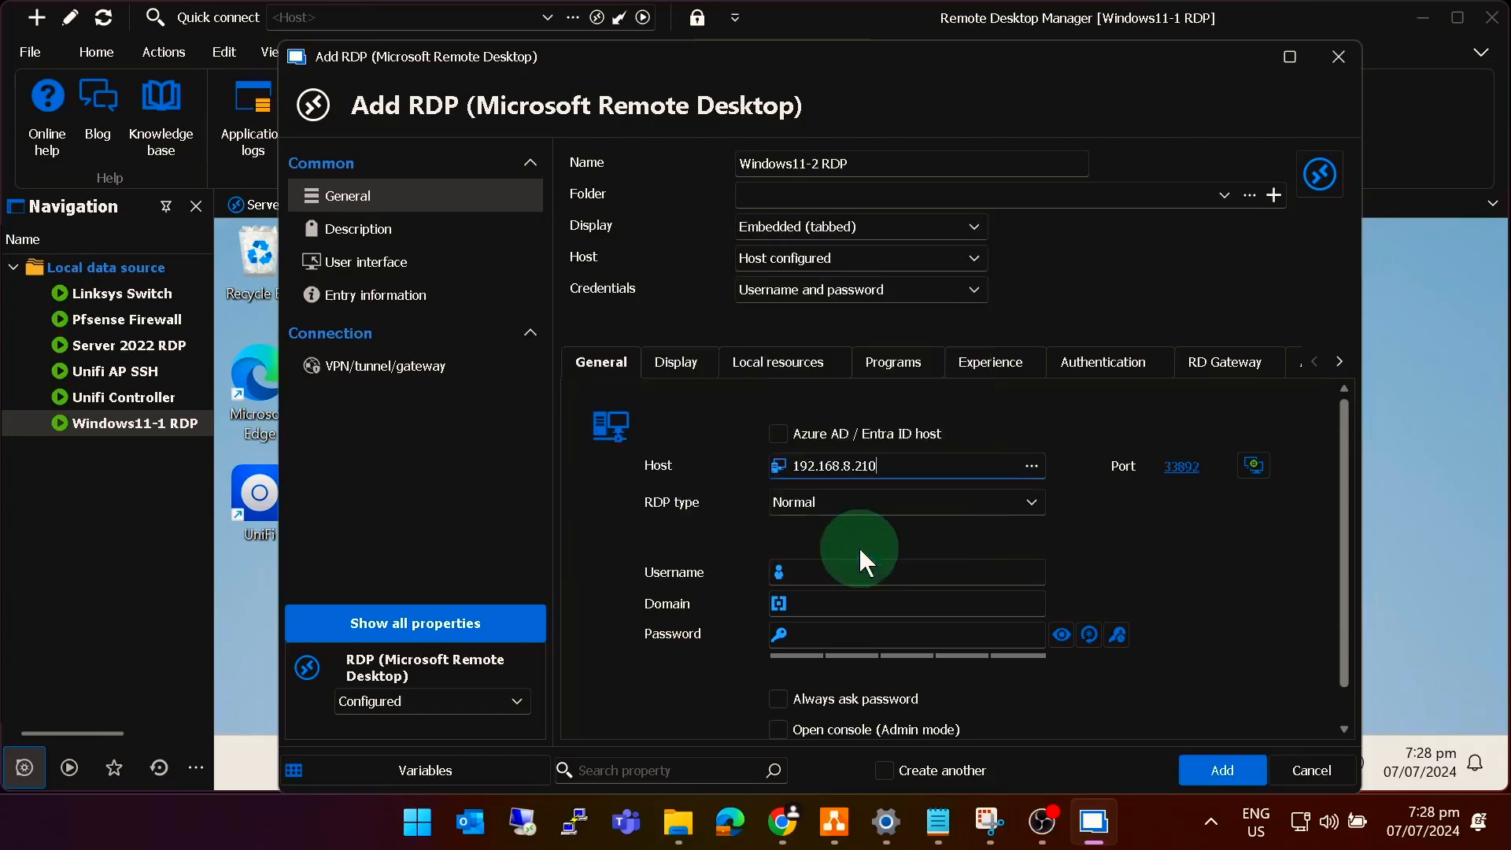
Fill in the login username and password for the entry.
{"action": "left_click", "coordinate": [847, 567]}
{"action": "type", "text": "c"}
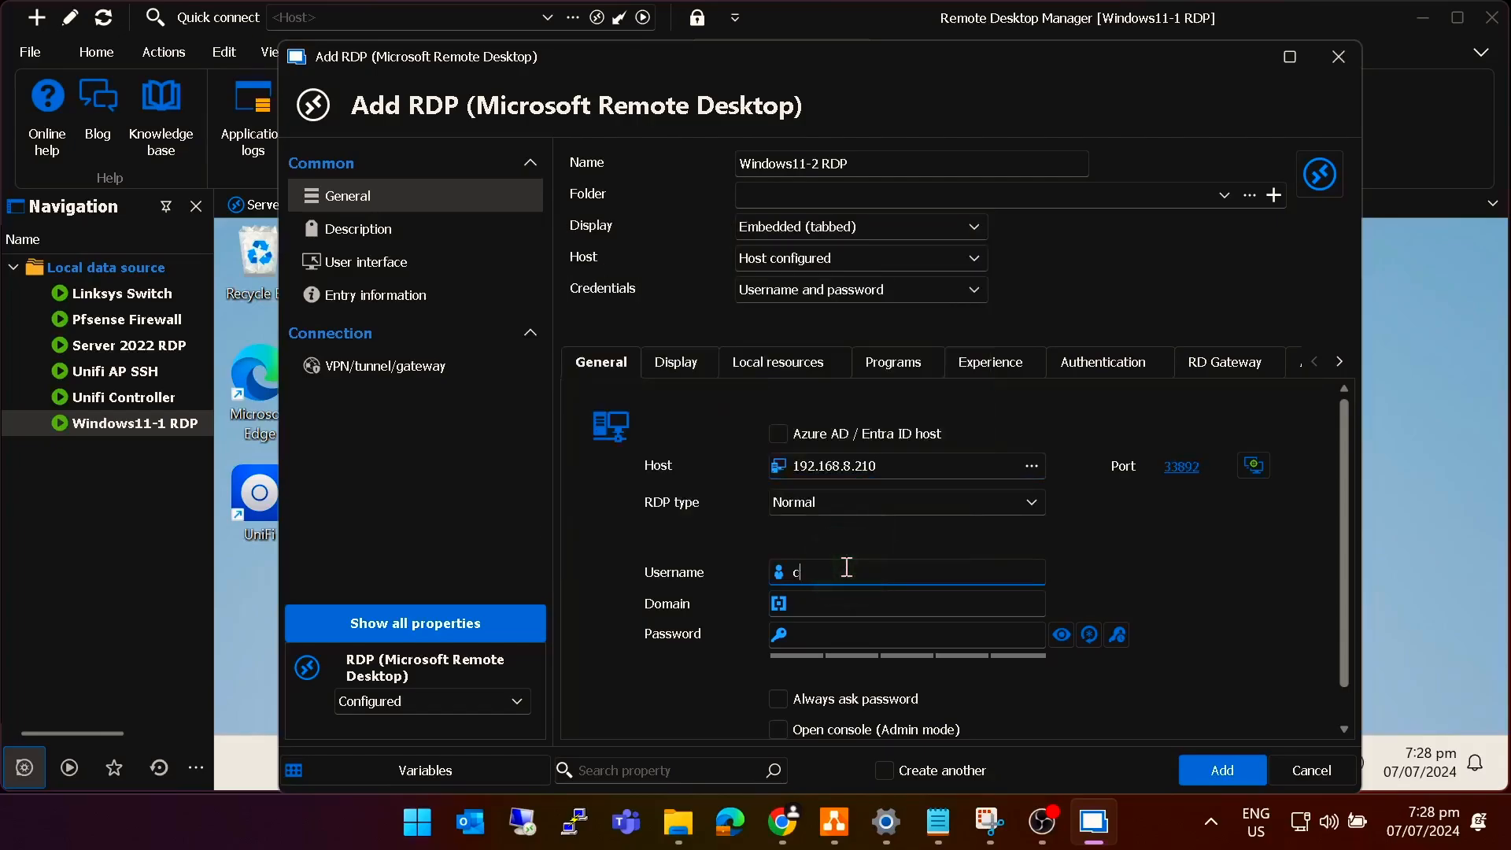
{"action": "type", "text": "himpanzee"}
{"action": "key", "text": "Tab"}
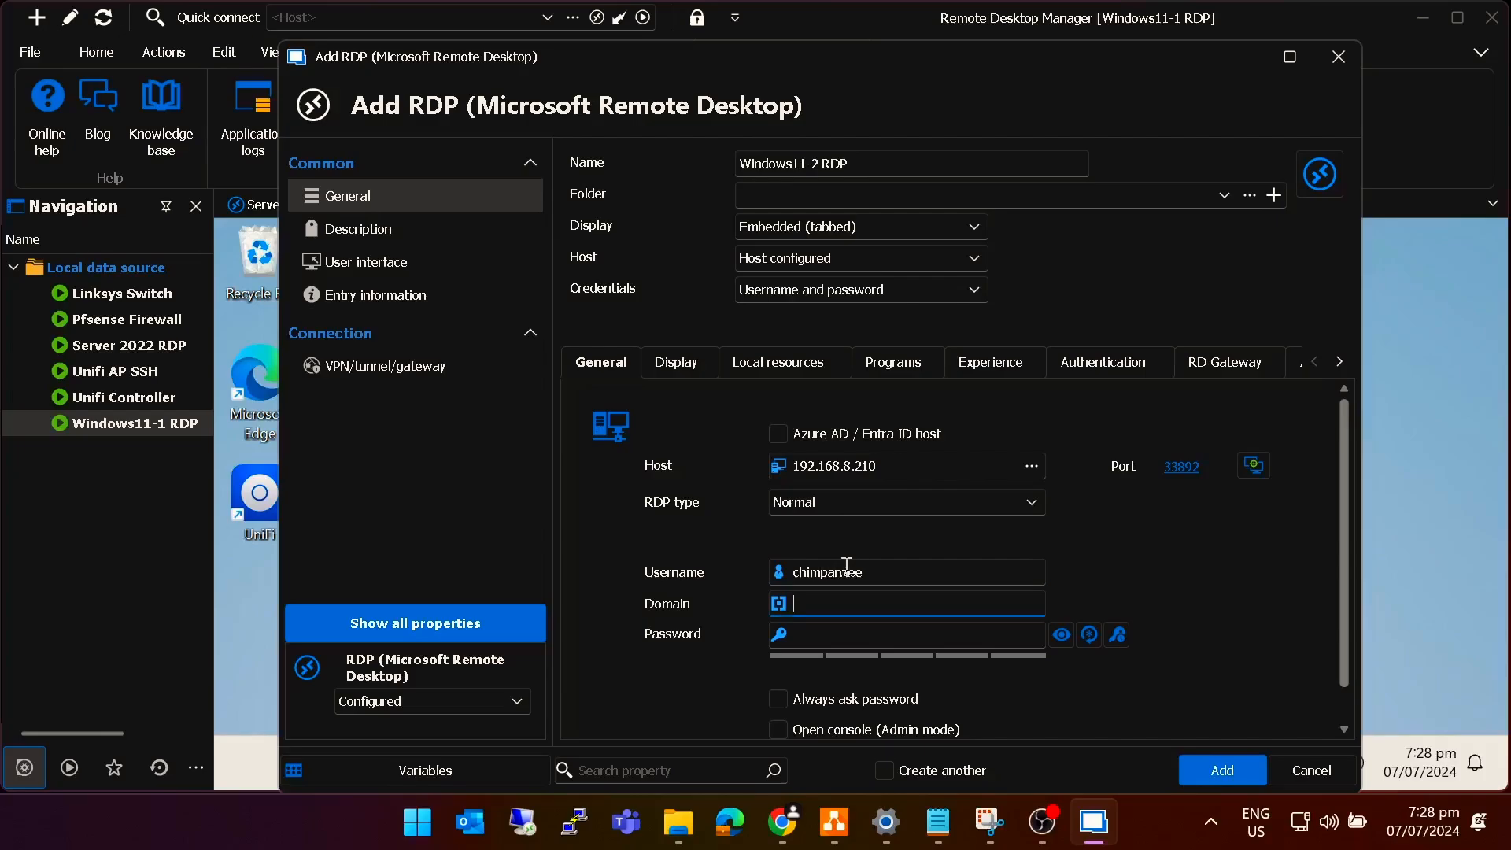
{"action": "key", "text": "Tab"}
{"action": "type", "text": "******"}
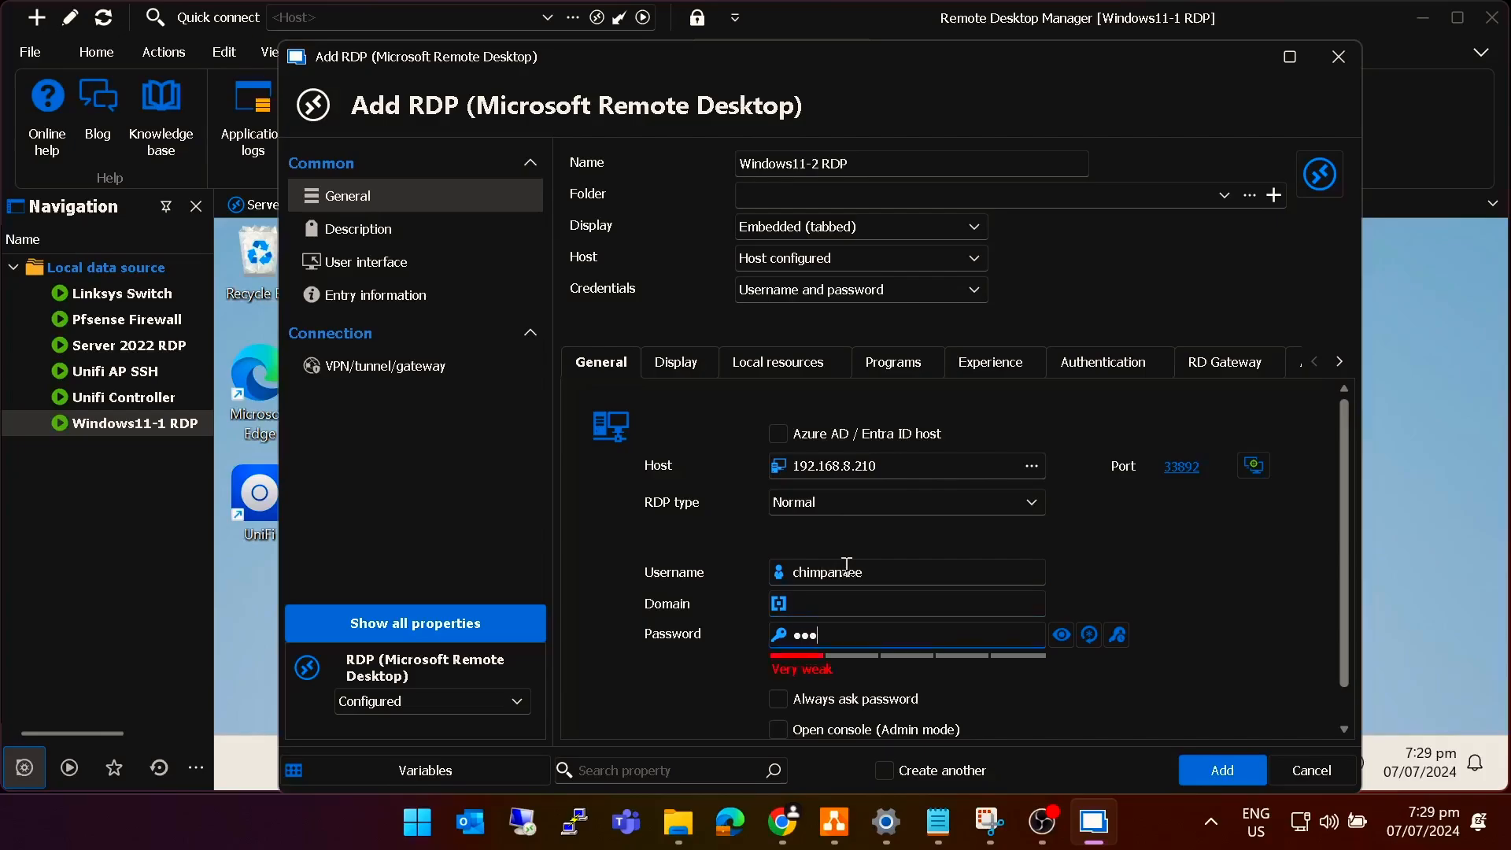
{"action": "type", "text": "*****"}
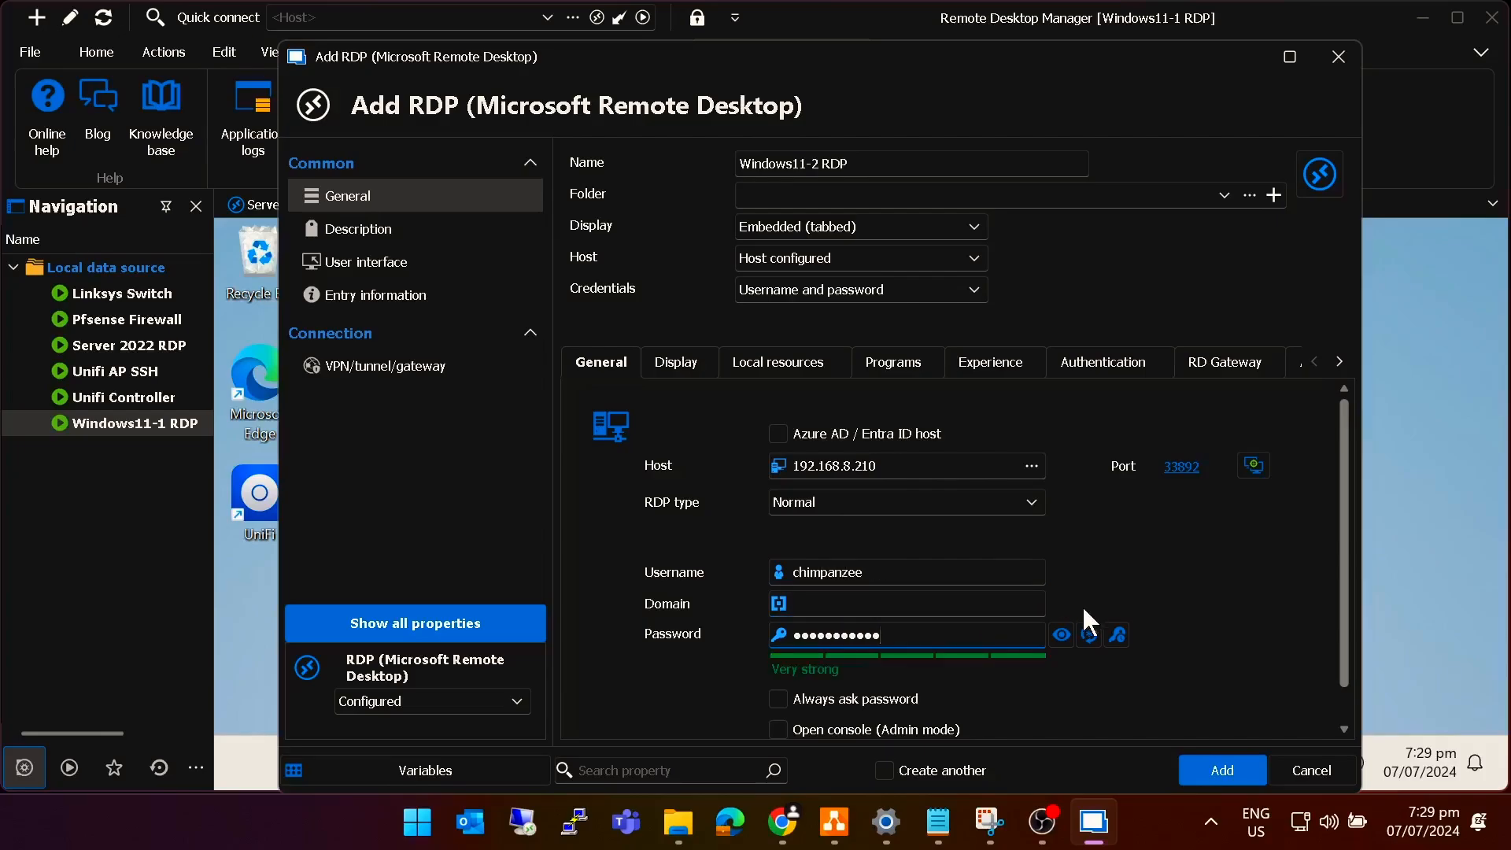
Save the Windows11-2 RDP entry and connect to the remote PC at 192.168.10.100.
{"action": "left_click", "coordinate": [1220, 770]}
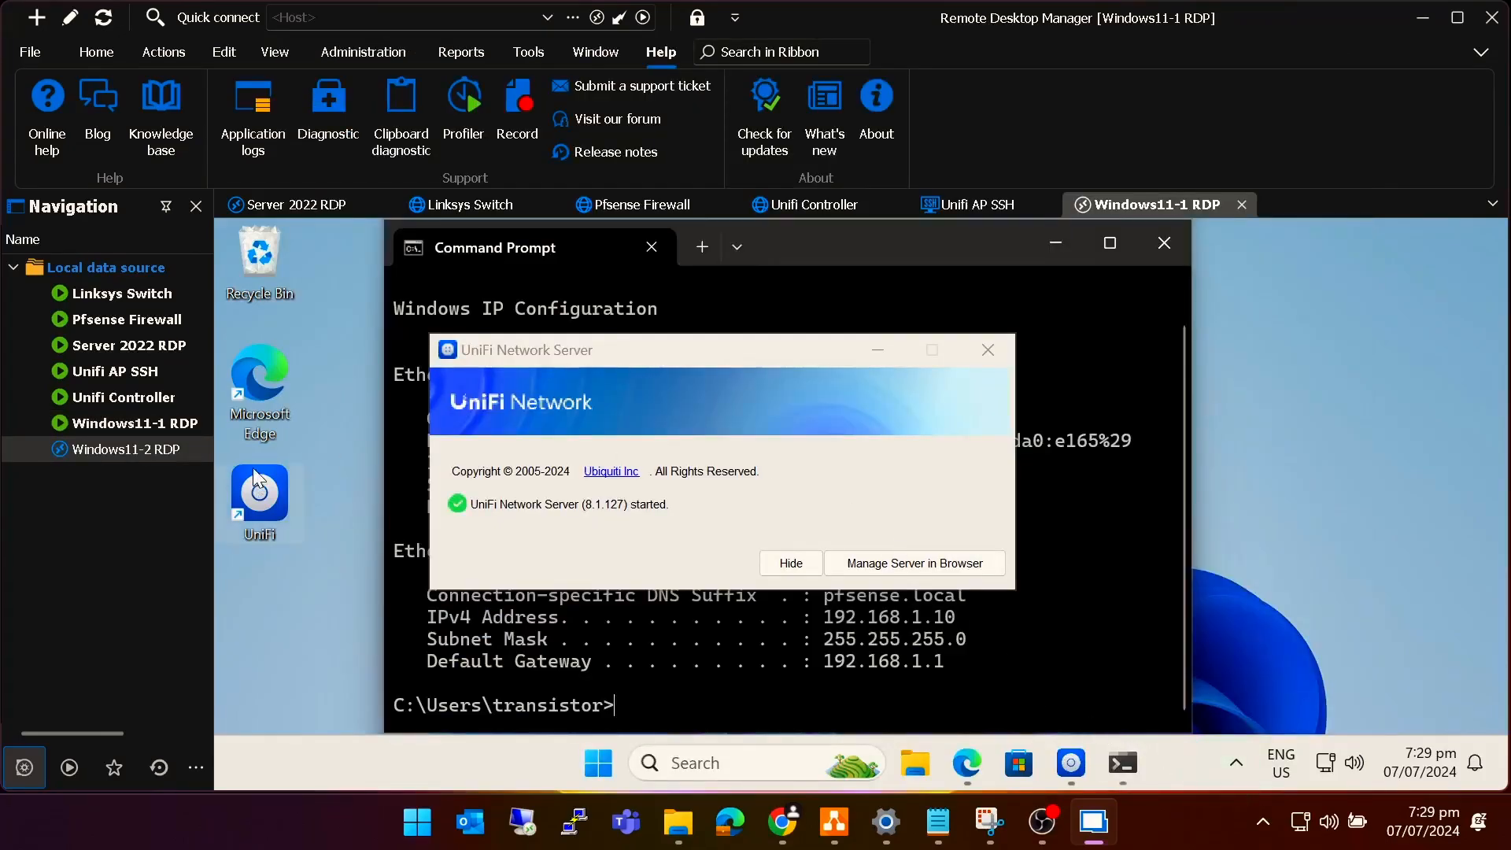
{"action": "double_click", "coordinate": [113, 447]}
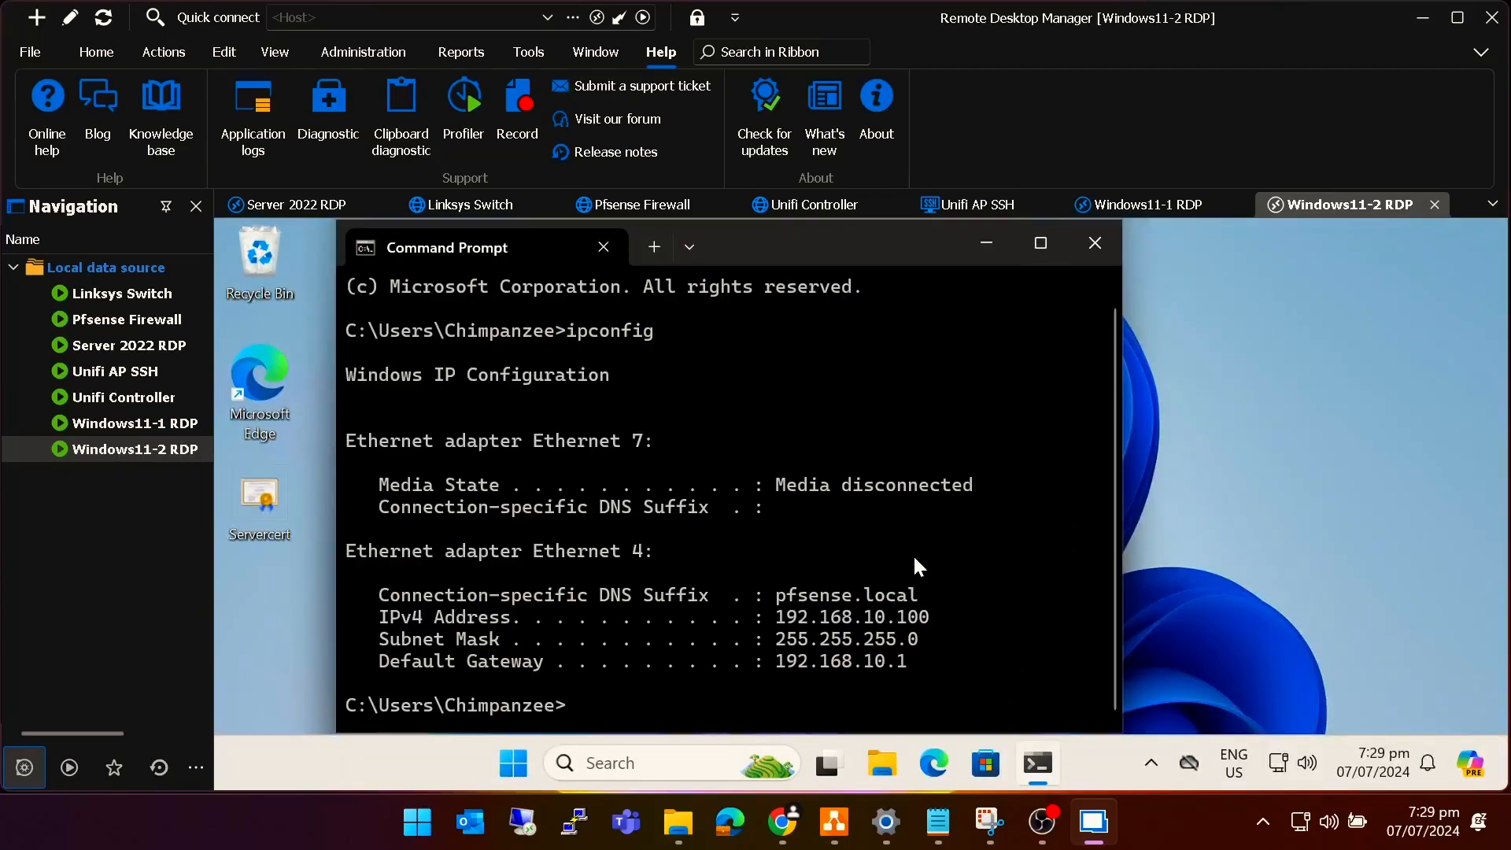
{"action": "left_click", "coordinate": [888, 594]}
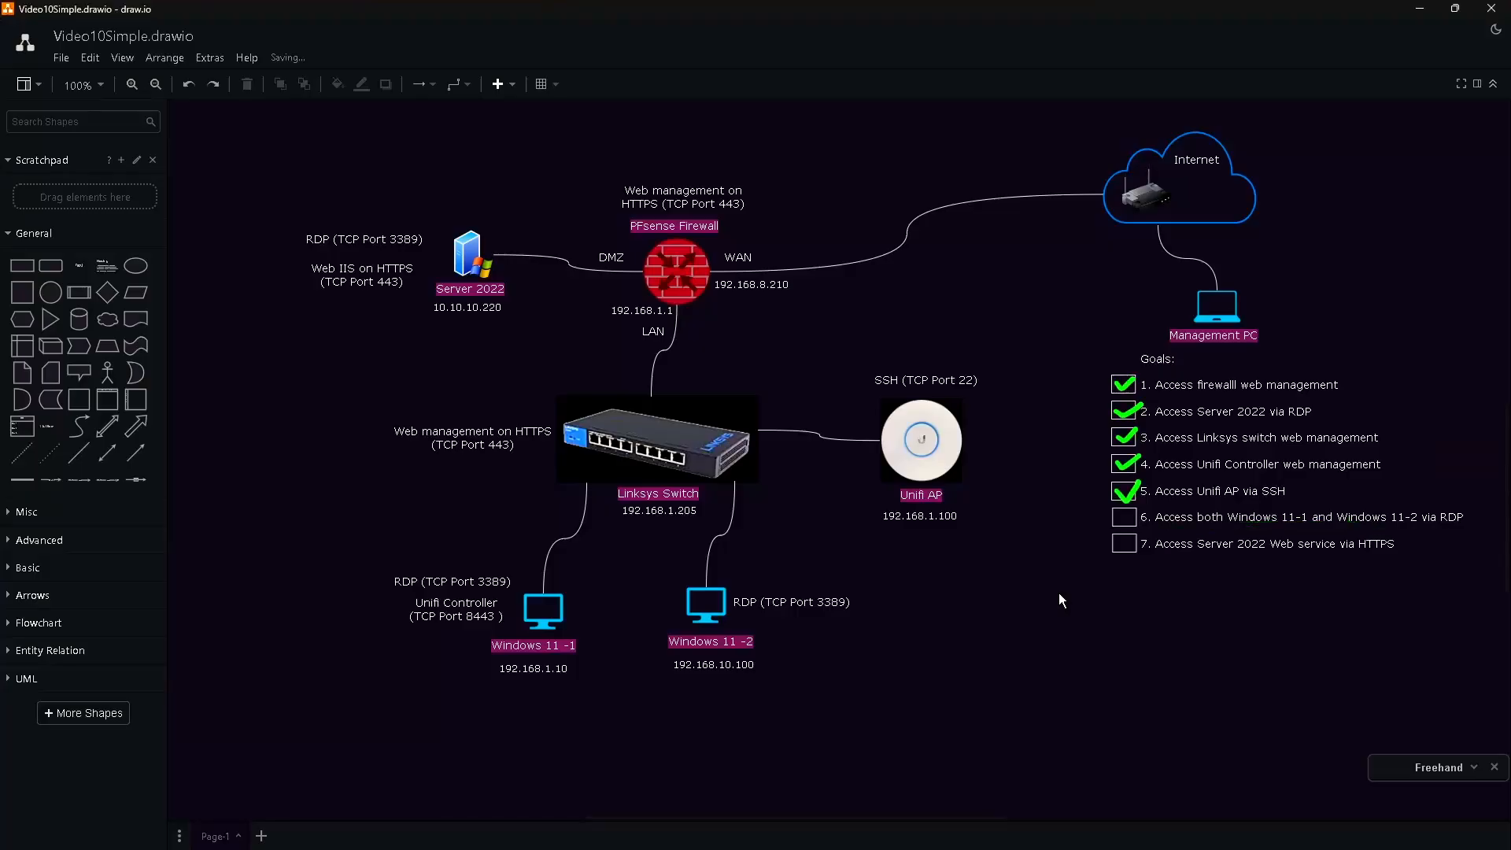
Tick goal 6 as done and underline goal 7 about the HTTPS web service.
{"action": "left_click", "coordinate": [1120, 519]}
{"action": "left_click_drag", "start_coordinate": [1122, 523], "coordinate": [1140, 507]}
{"action": "left_click_drag", "start_coordinate": [1154, 559], "coordinate": [1395, 555]}
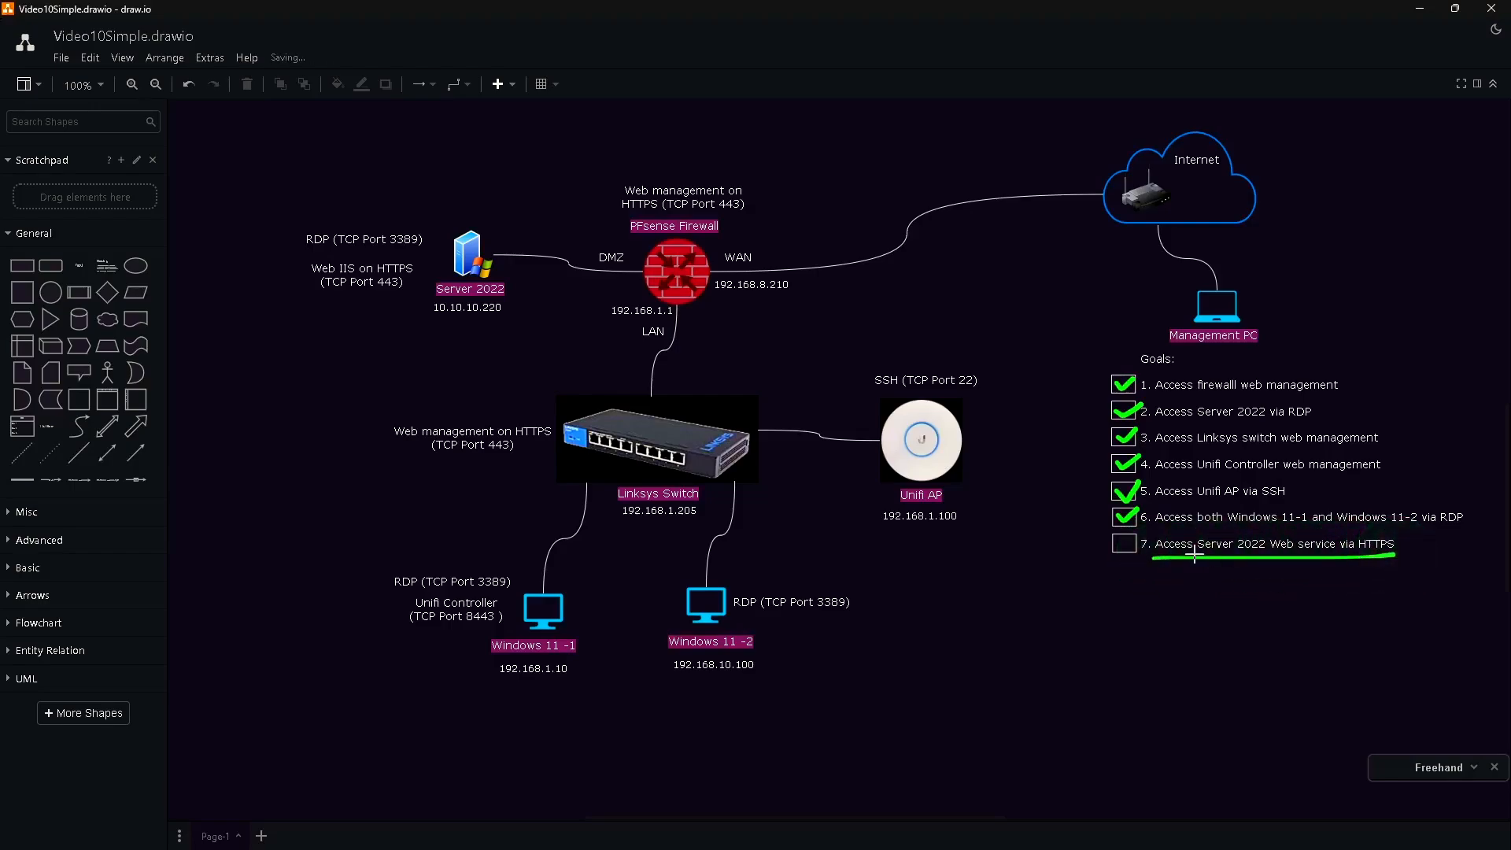
Underline Server 2022's 10.10.10.220 address and both TCP Port 443 labels.
{"action": "left_click_drag", "start_coordinate": [430, 323], "coordinate": [513, 322]}
{"action": "left_click_drag", "start_coordinate": [303, 297], "coordinate": [410, 289]}
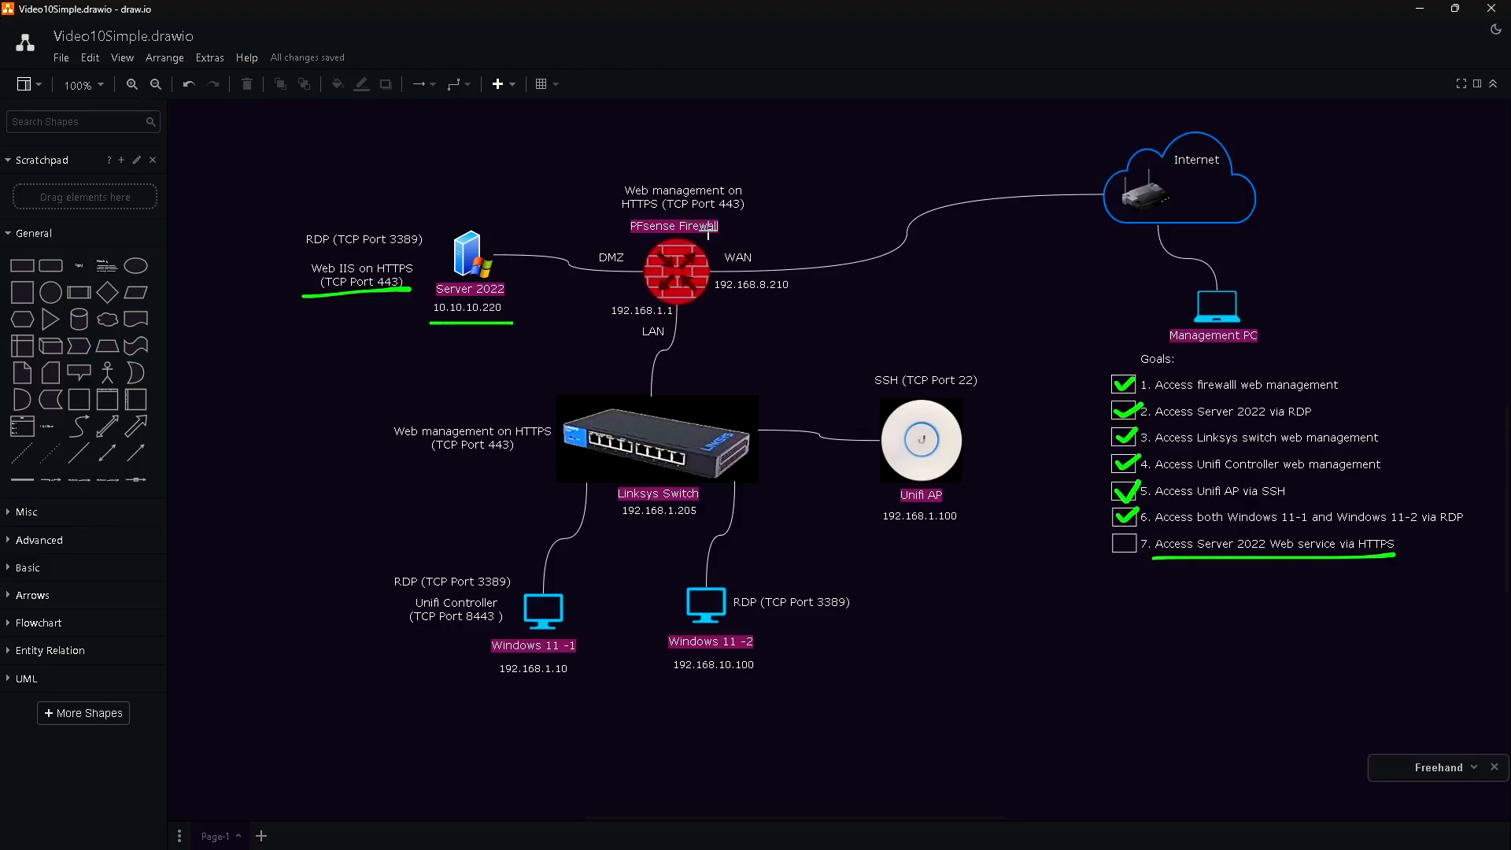
{"action": "left_click_drag", "start_coordinate": [669, 214], "coordinate": [759, 213]}
{"action": "left_click", "coordinate": [730, 215]}
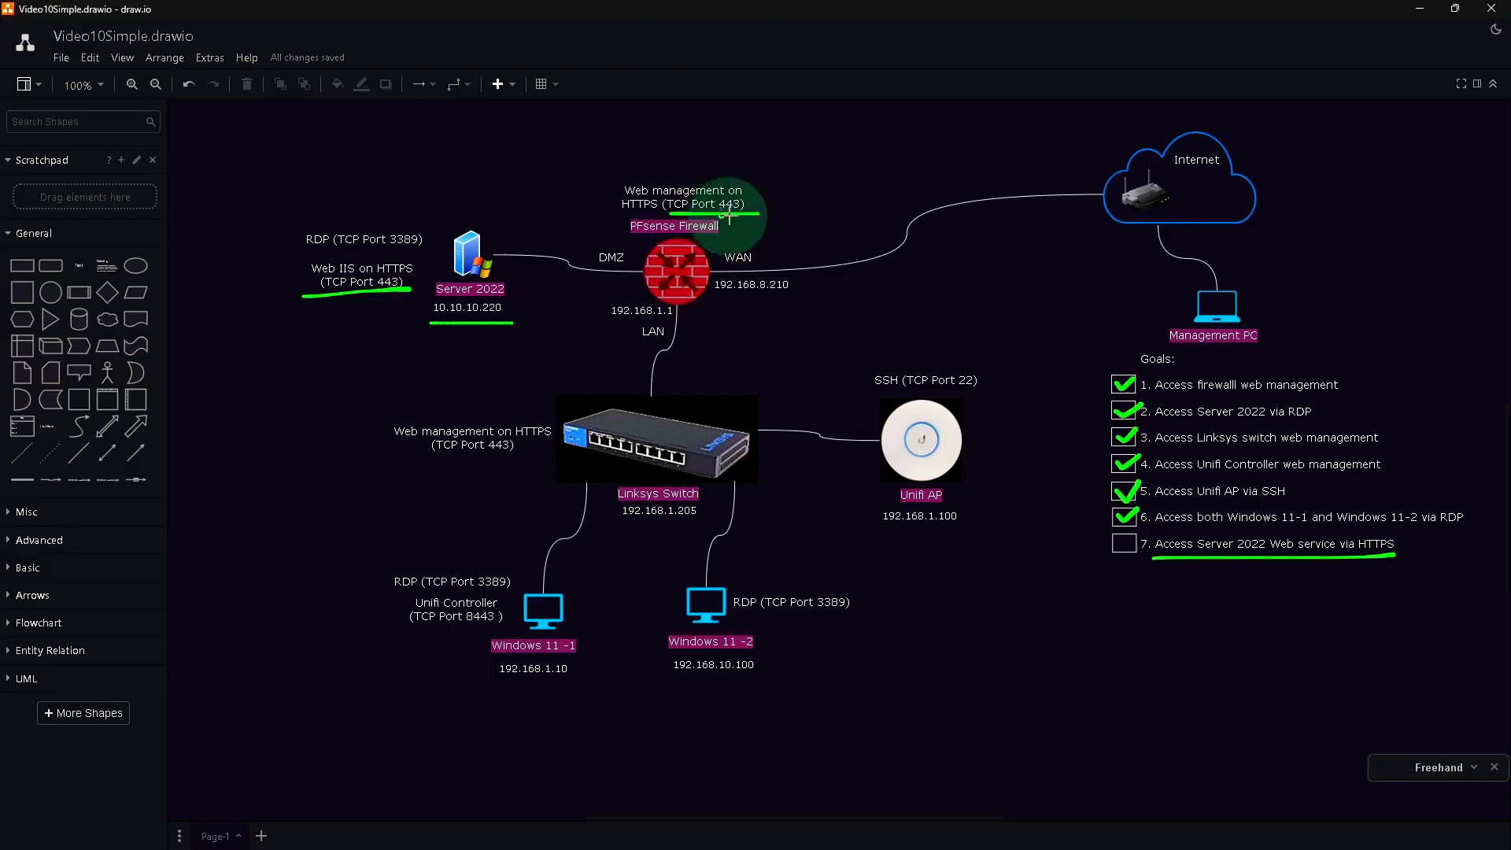
{"action": "left_click_drag", "start_coordinate": [729, 215], "coordinate": [744, 213]}
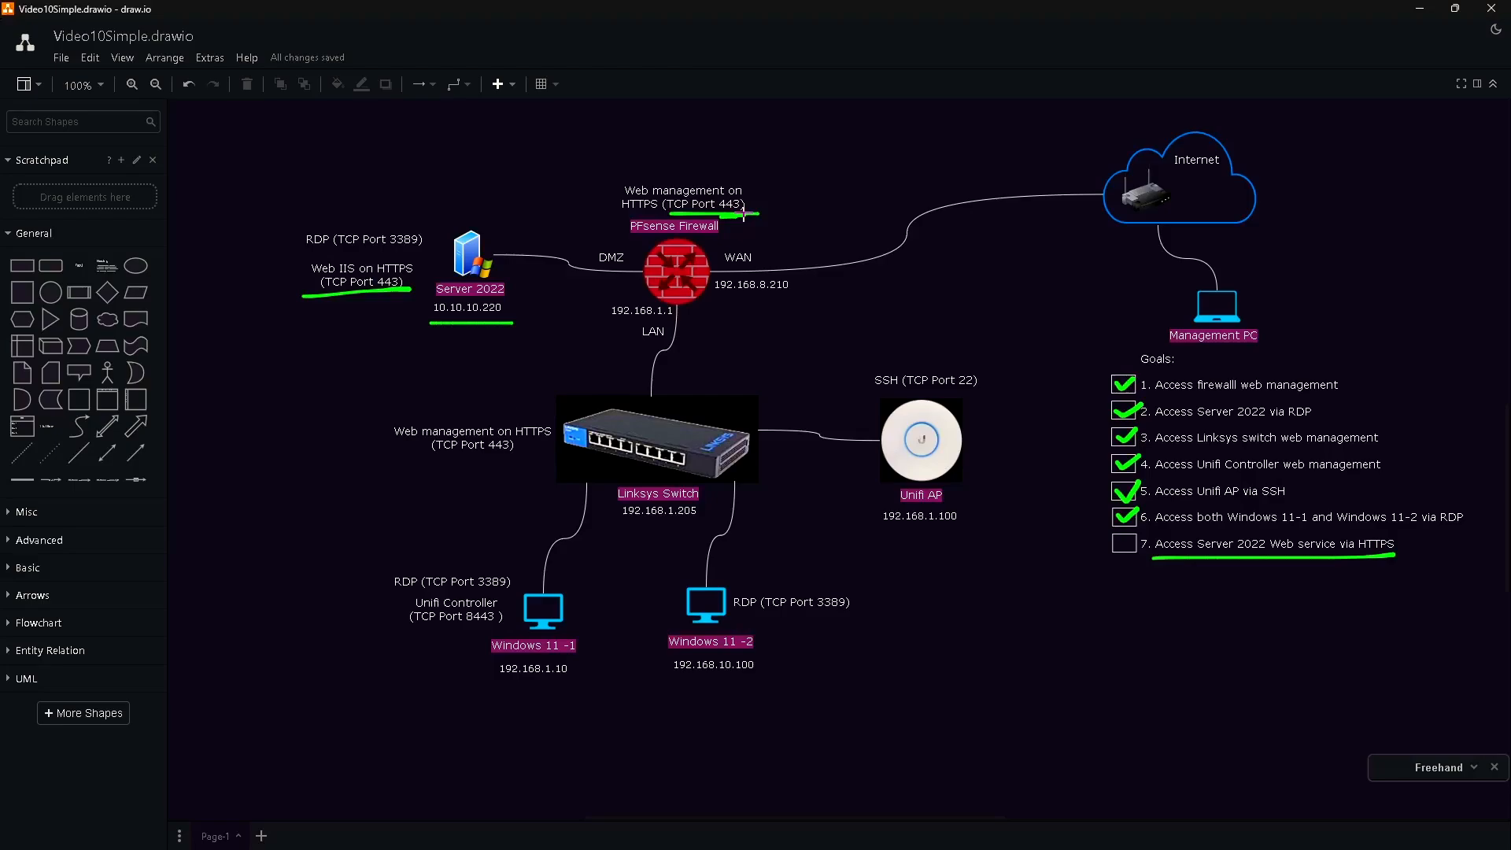
{"action": "key", "text": "alt+Tab"}
{"action": "key", "text": "alt+Tab"}
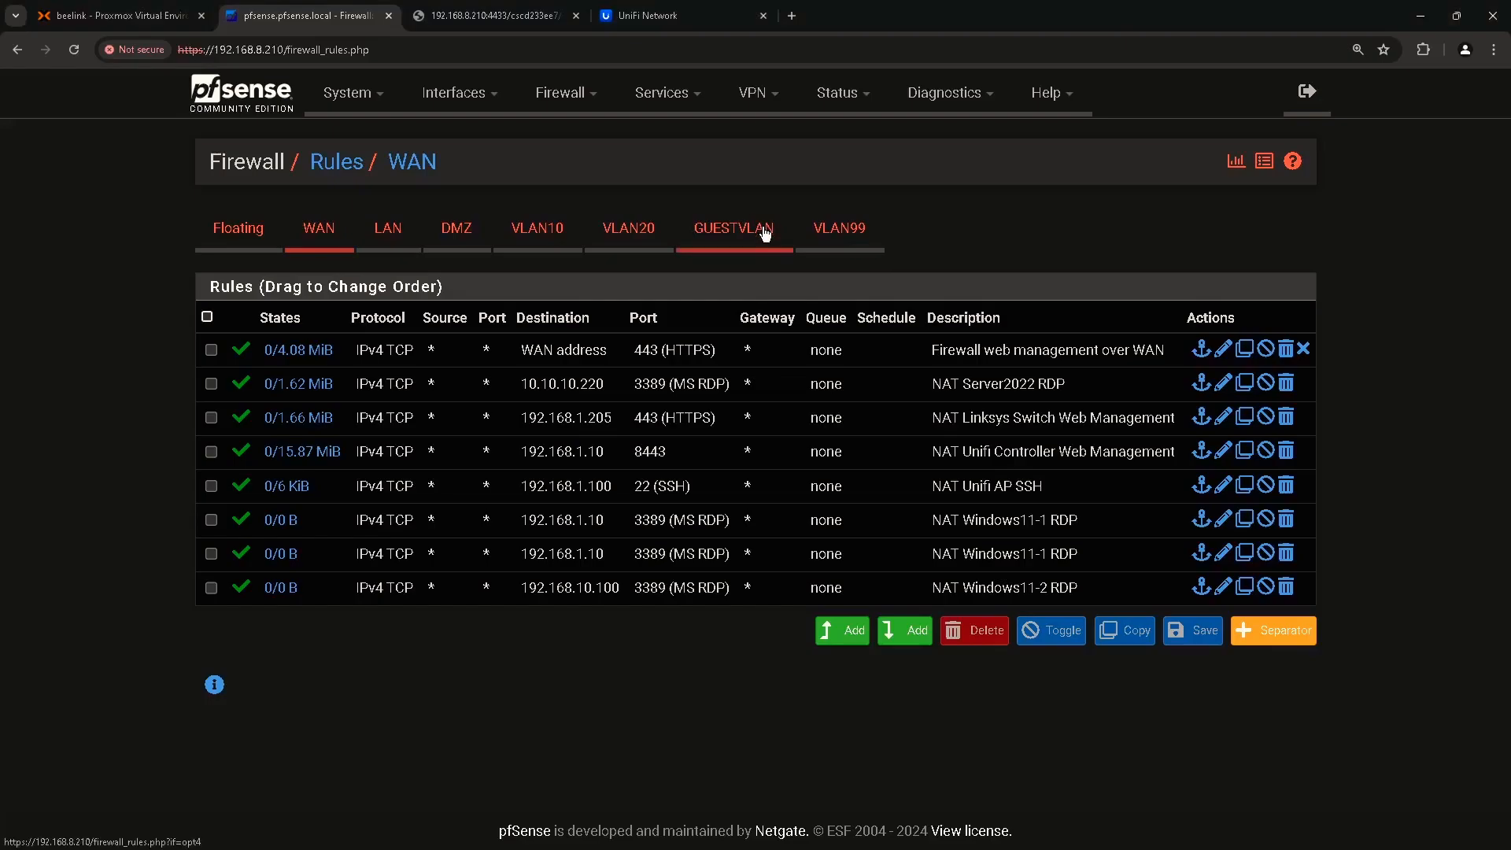
Change the Admin Access web TCP port from 443 to 4430 and save it.
{"action": "left_click", "coordinate": [367, 100]}
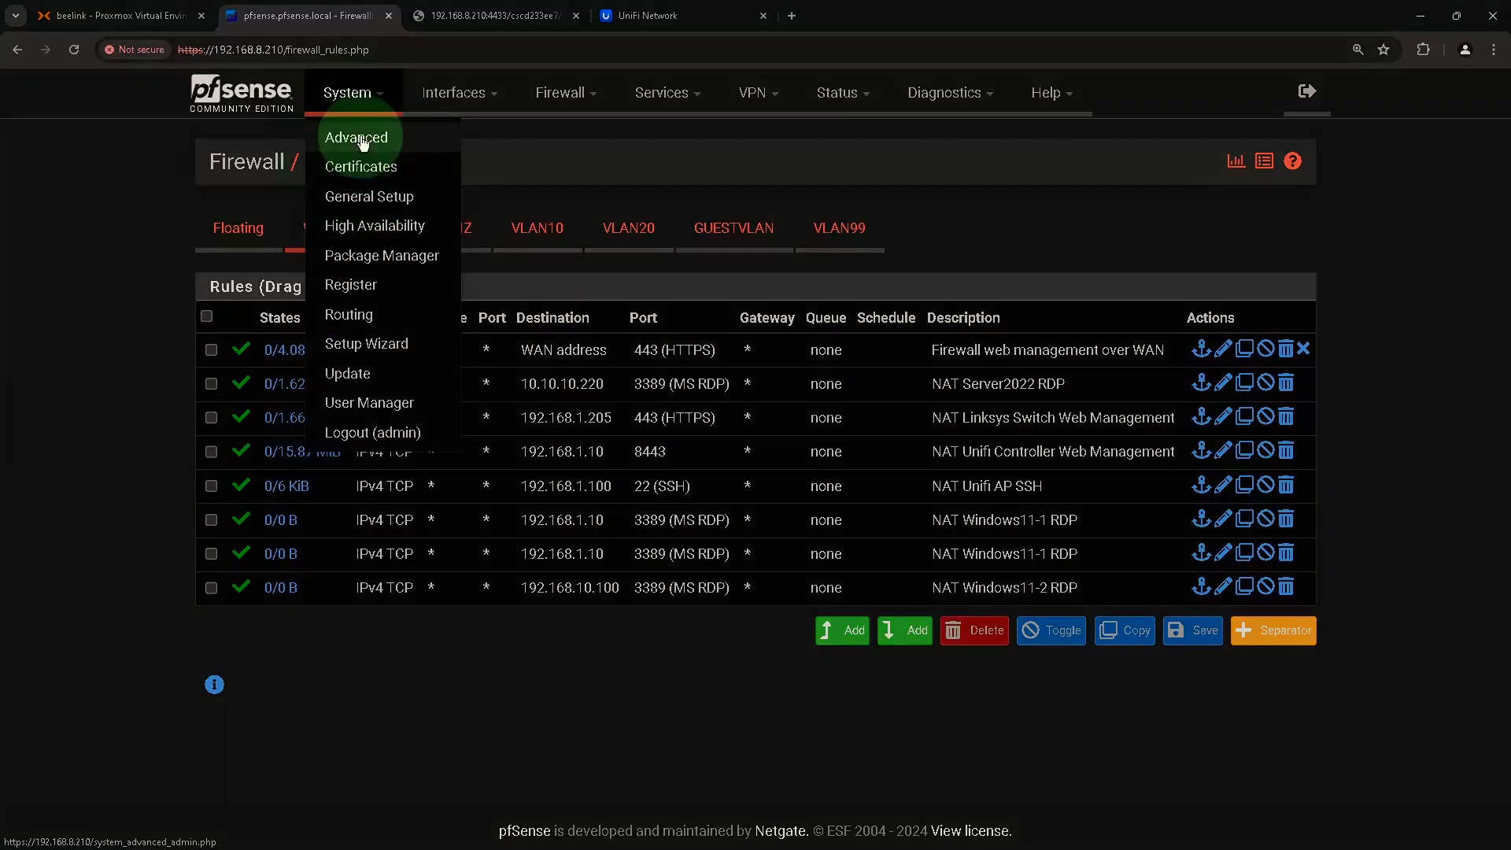
{"action": "left_click", "coordinate": [376, 139]}
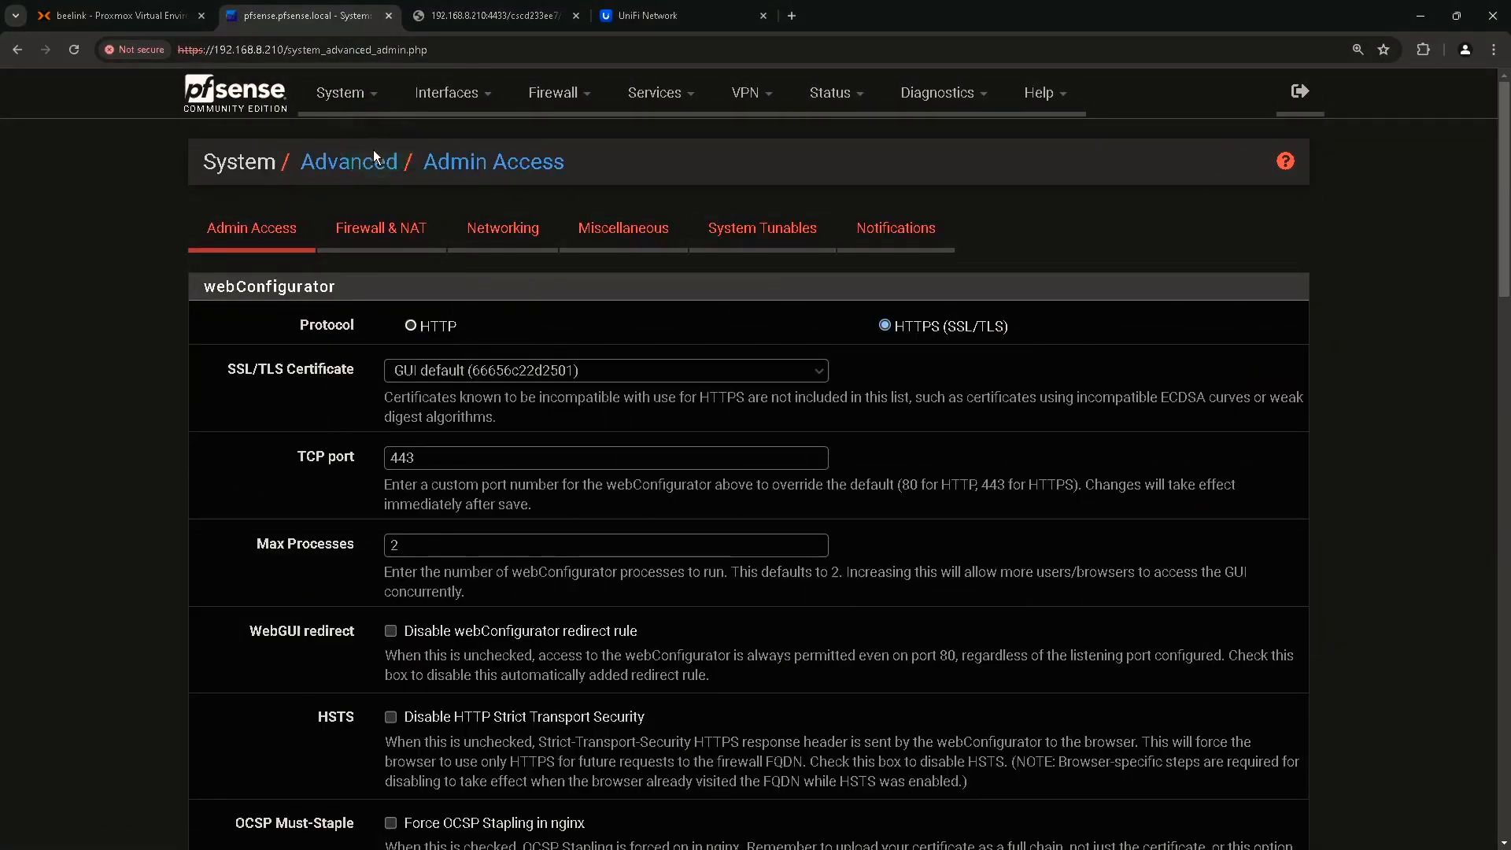
{"action": "left_click", "coordinate": [253, 242]}
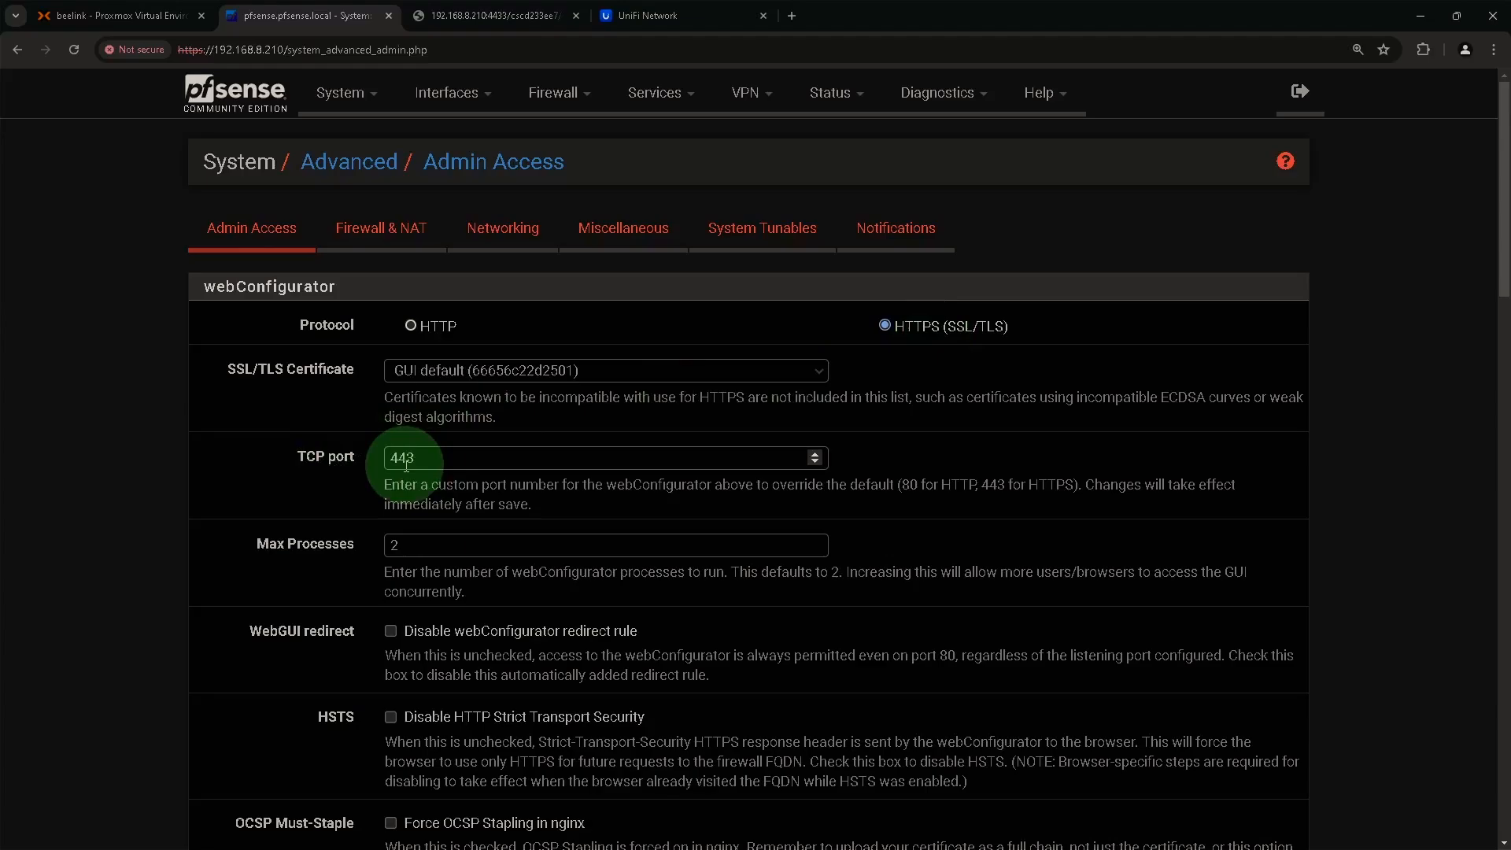
{"action": "left_click", "coordinate": [438, 459]}
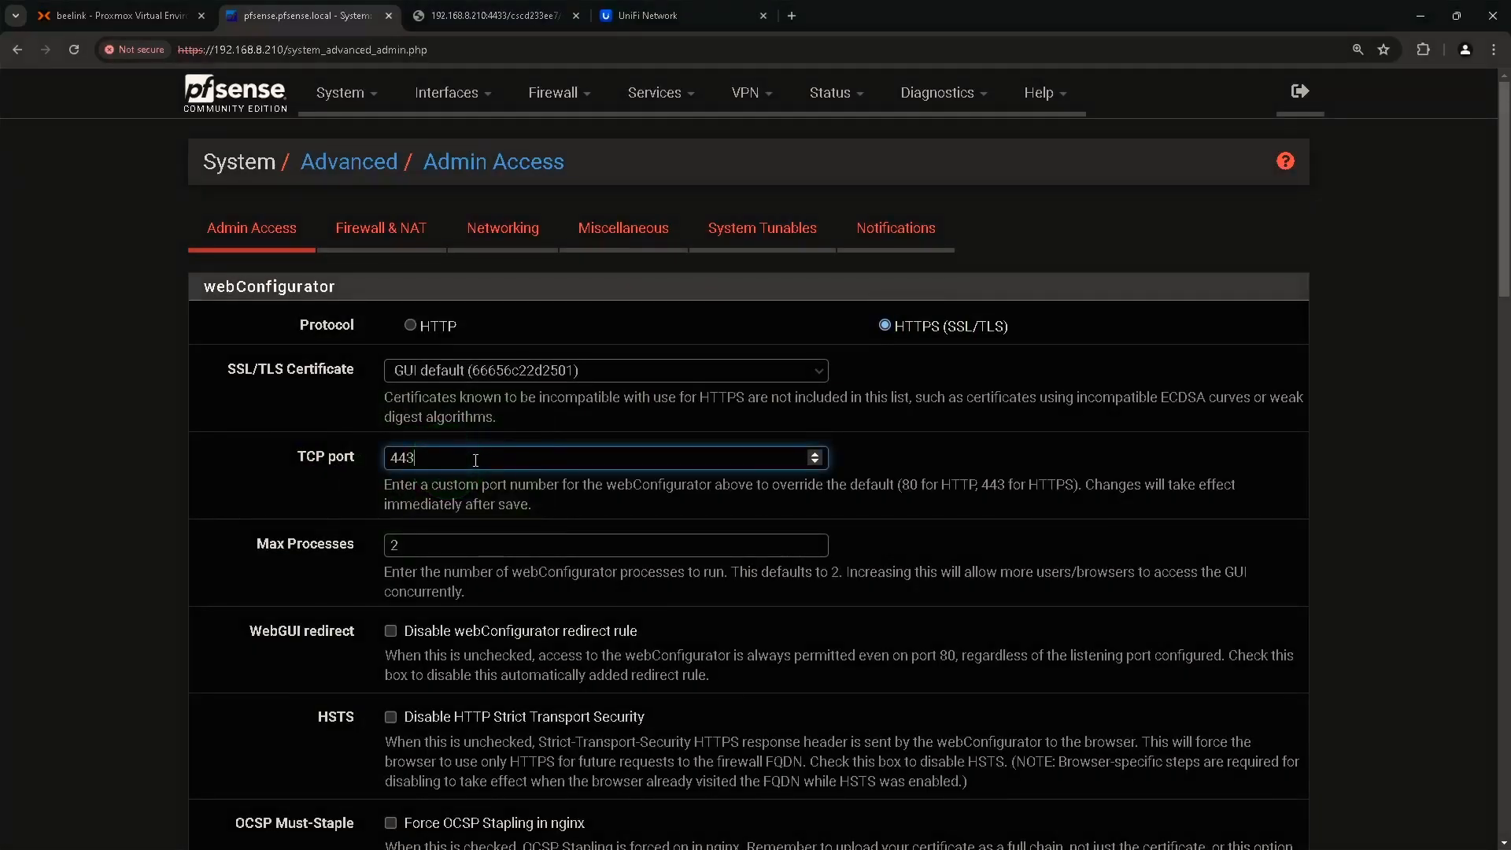
{"action": "type", "text": "0"}
{"action": "scroll", "coordinate": [519, 484], "scroll_direction": "down", "scroll_amount": 15}
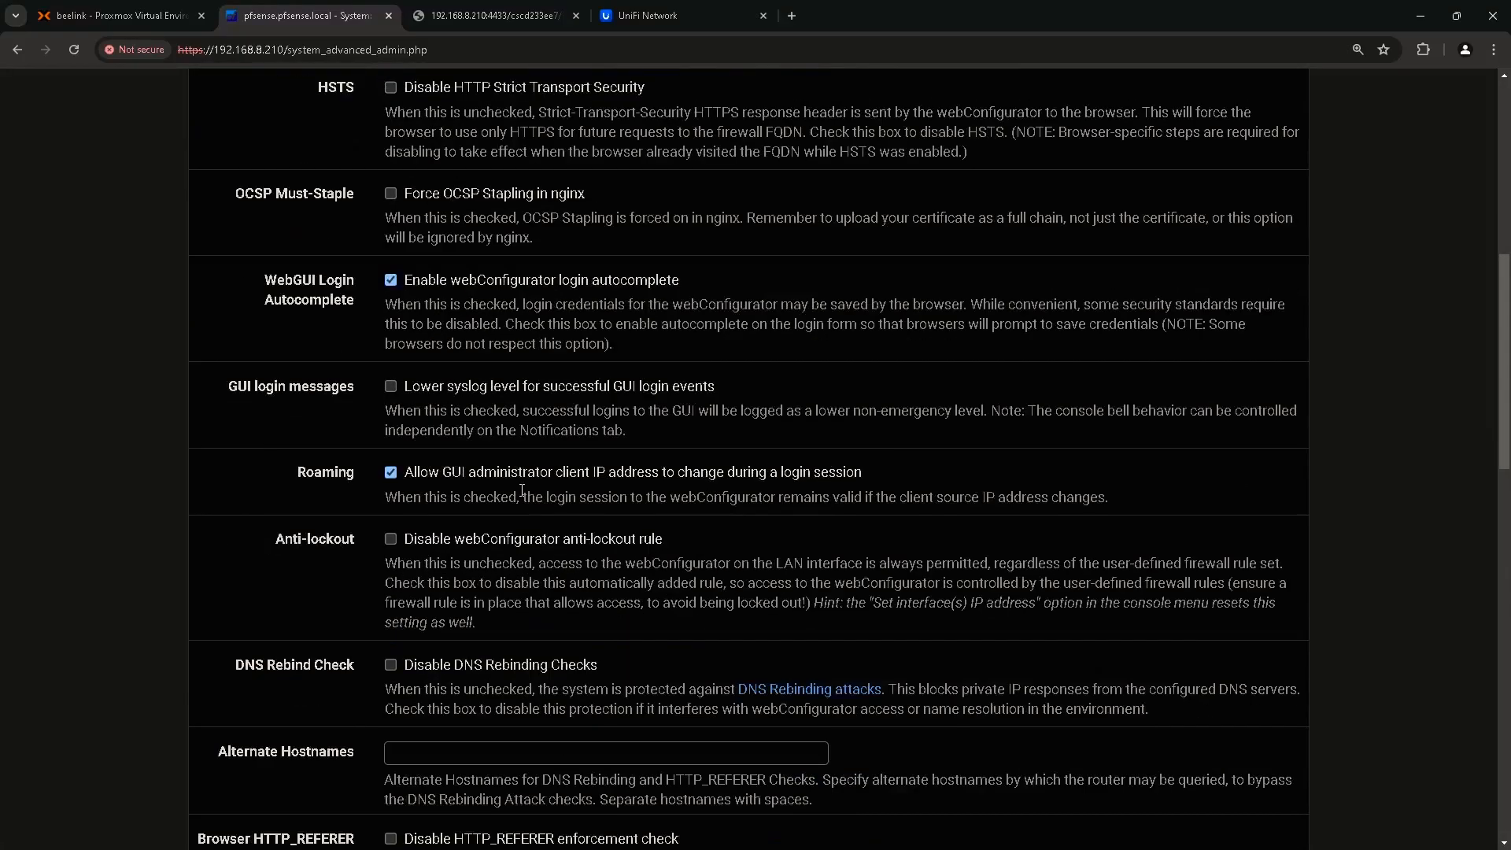
{"action": "scroll", "coordinate": [521, 493], "scroll_direction": "down", "scroll_amount": 10}
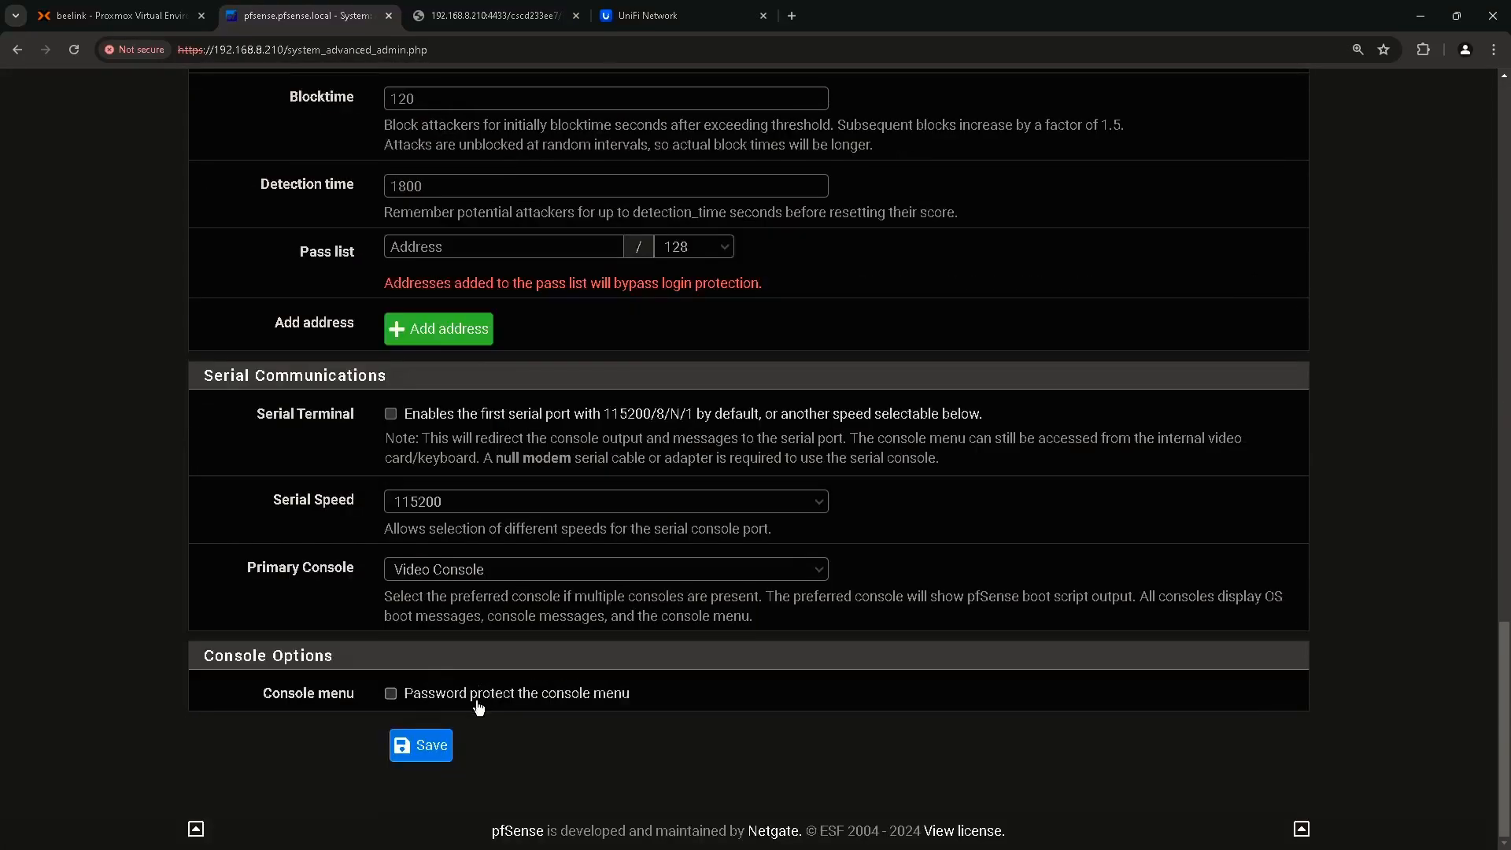
{"action": "left_click", "coordinate": [425, 746]}
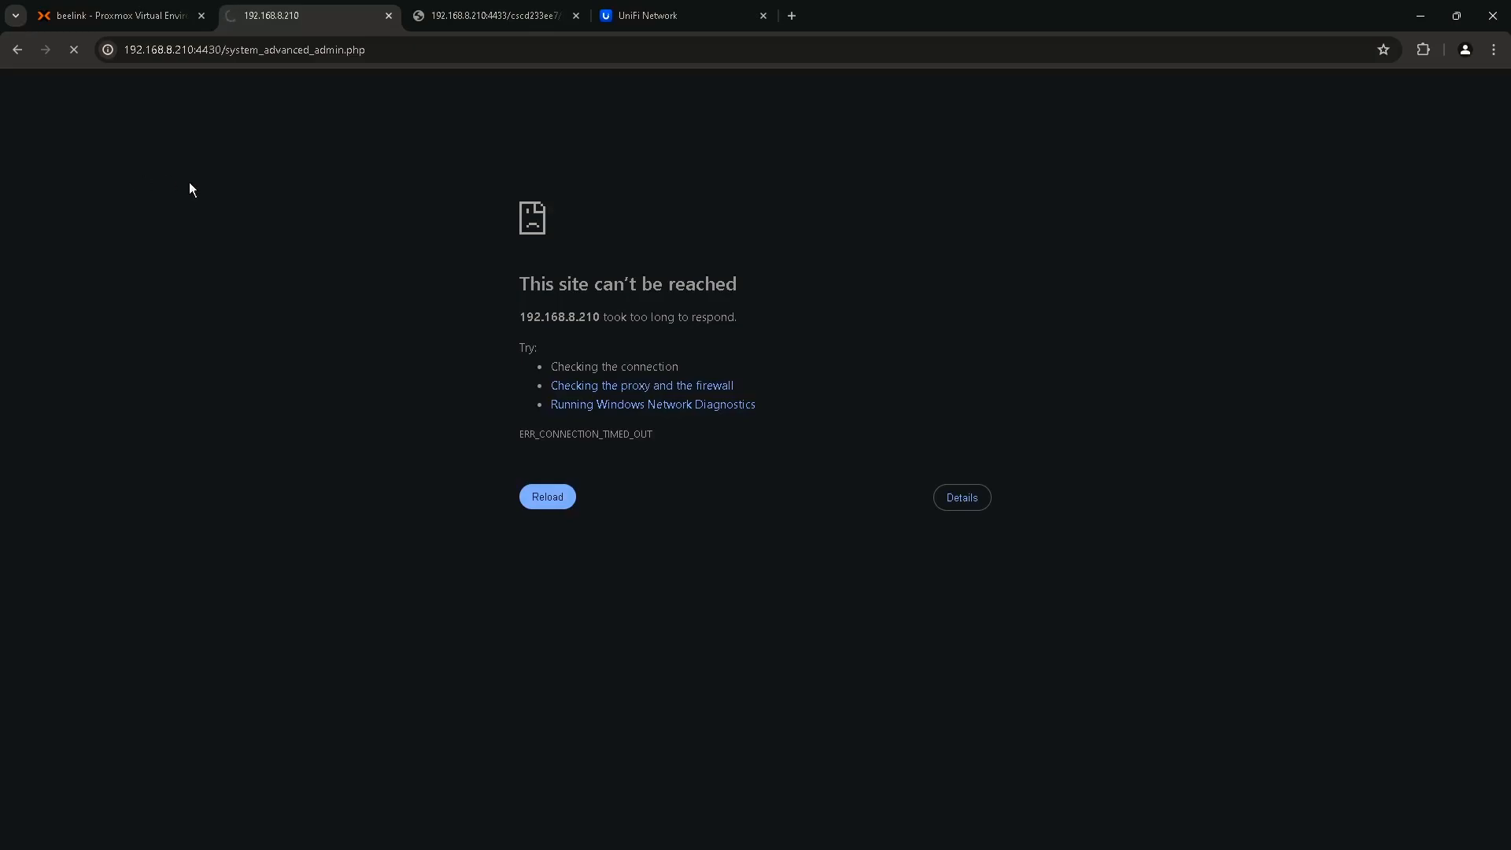
Reload the timed-out 192.168.8.210:4430 page, then reopen the Windows11-1 RDP session.
{"action": "left_click", "coordinate": [533, 290]}
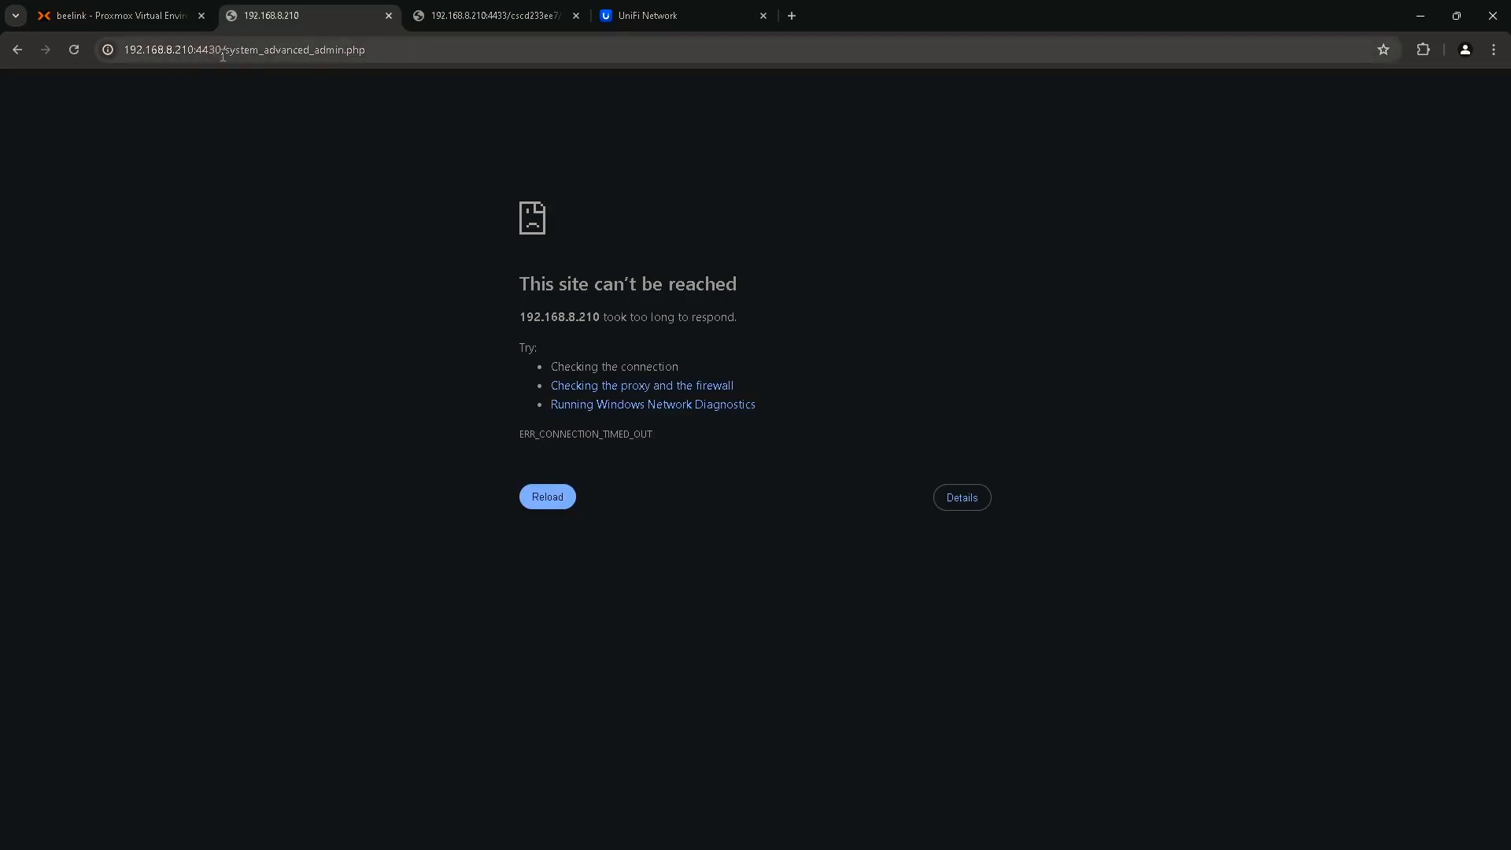
{"action": "key", "text": "F5"}
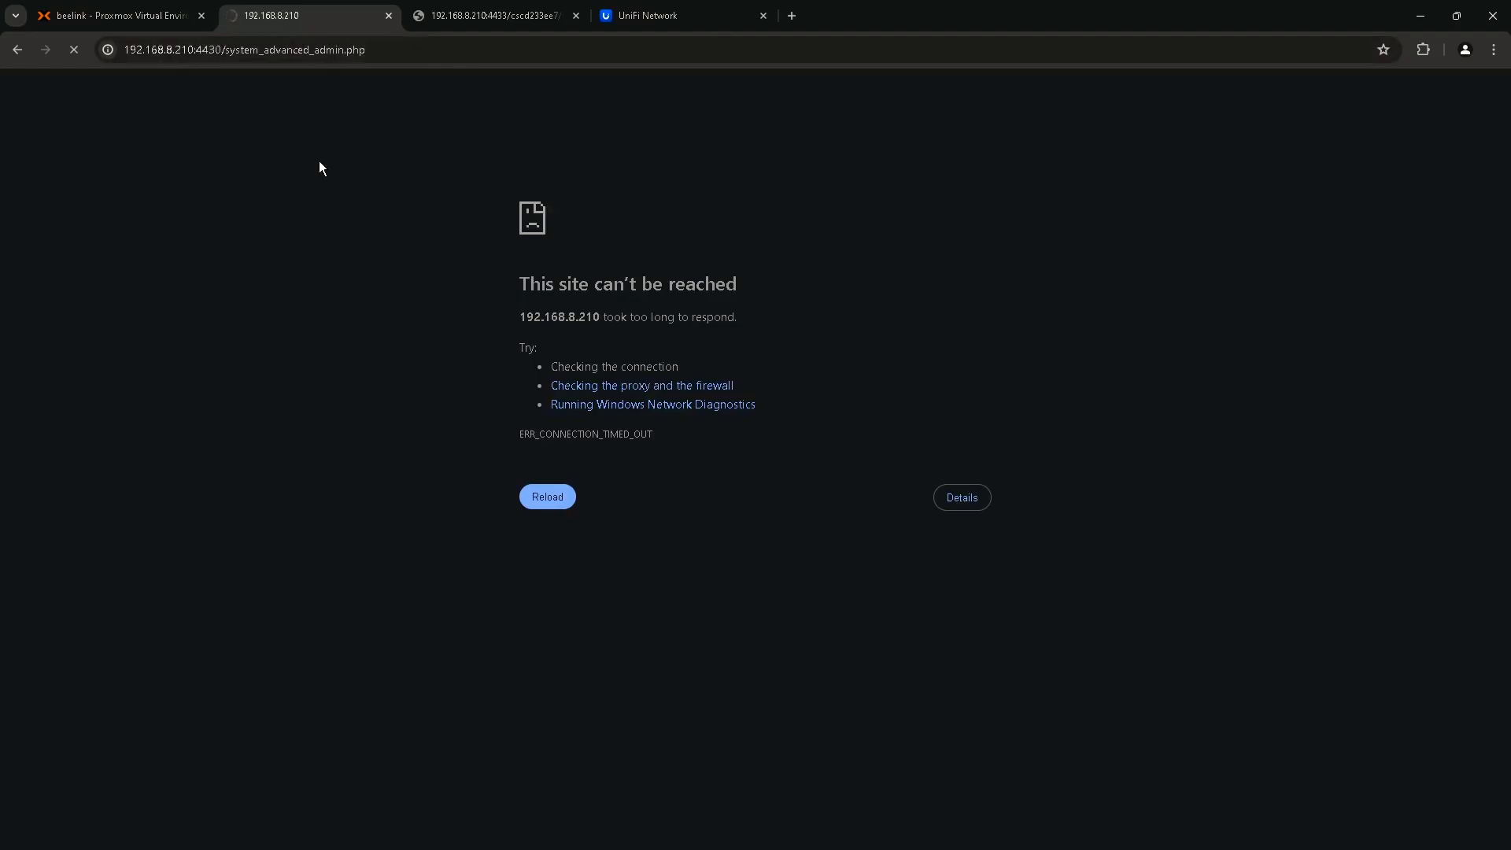
{"action": "key", "text": "alt+Tab"}
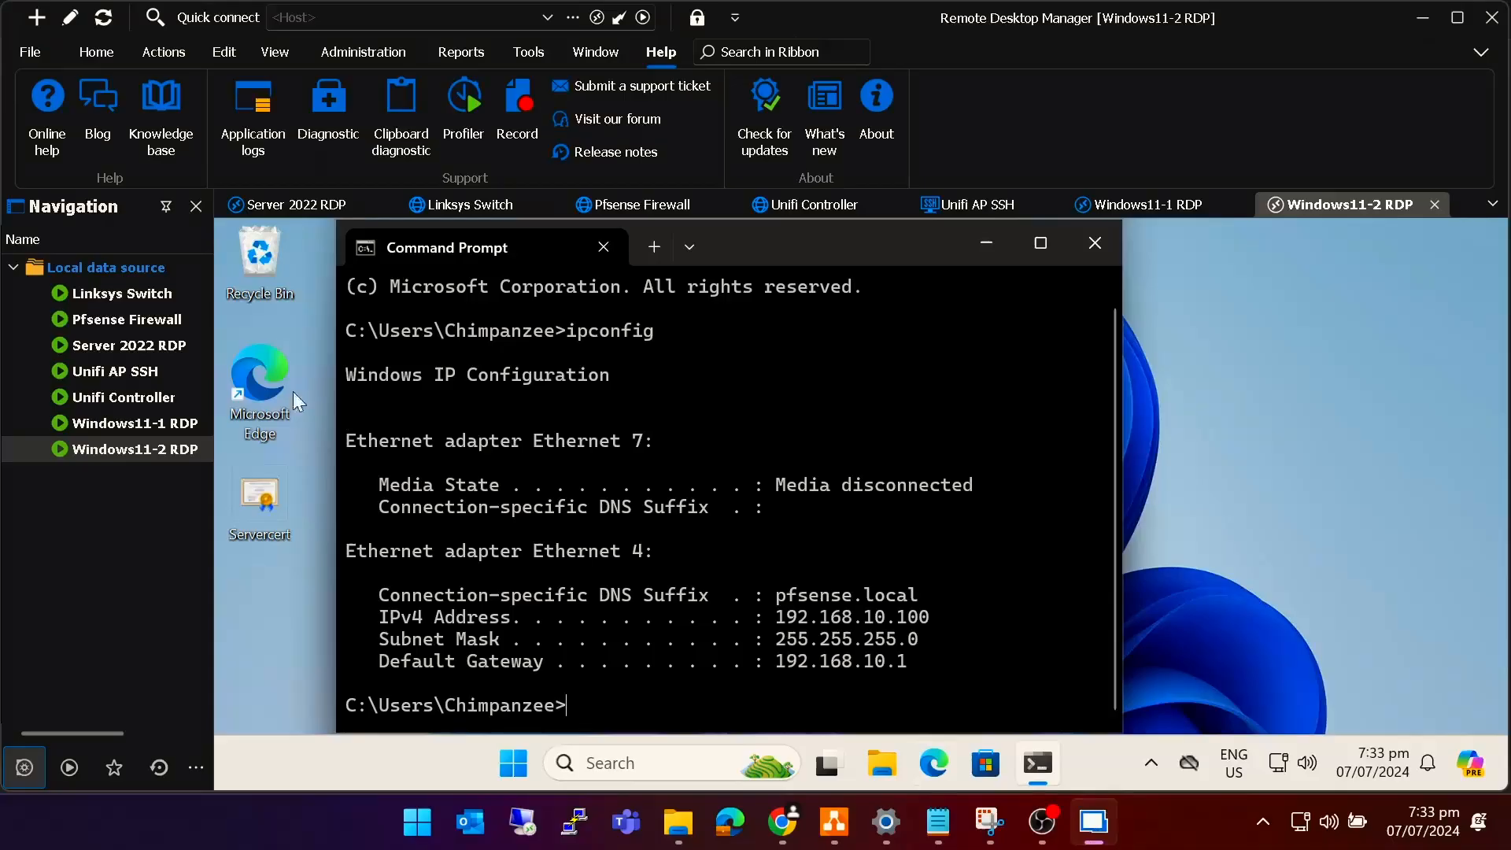
{"action": "double_click", "coordinate": [131, 419]}
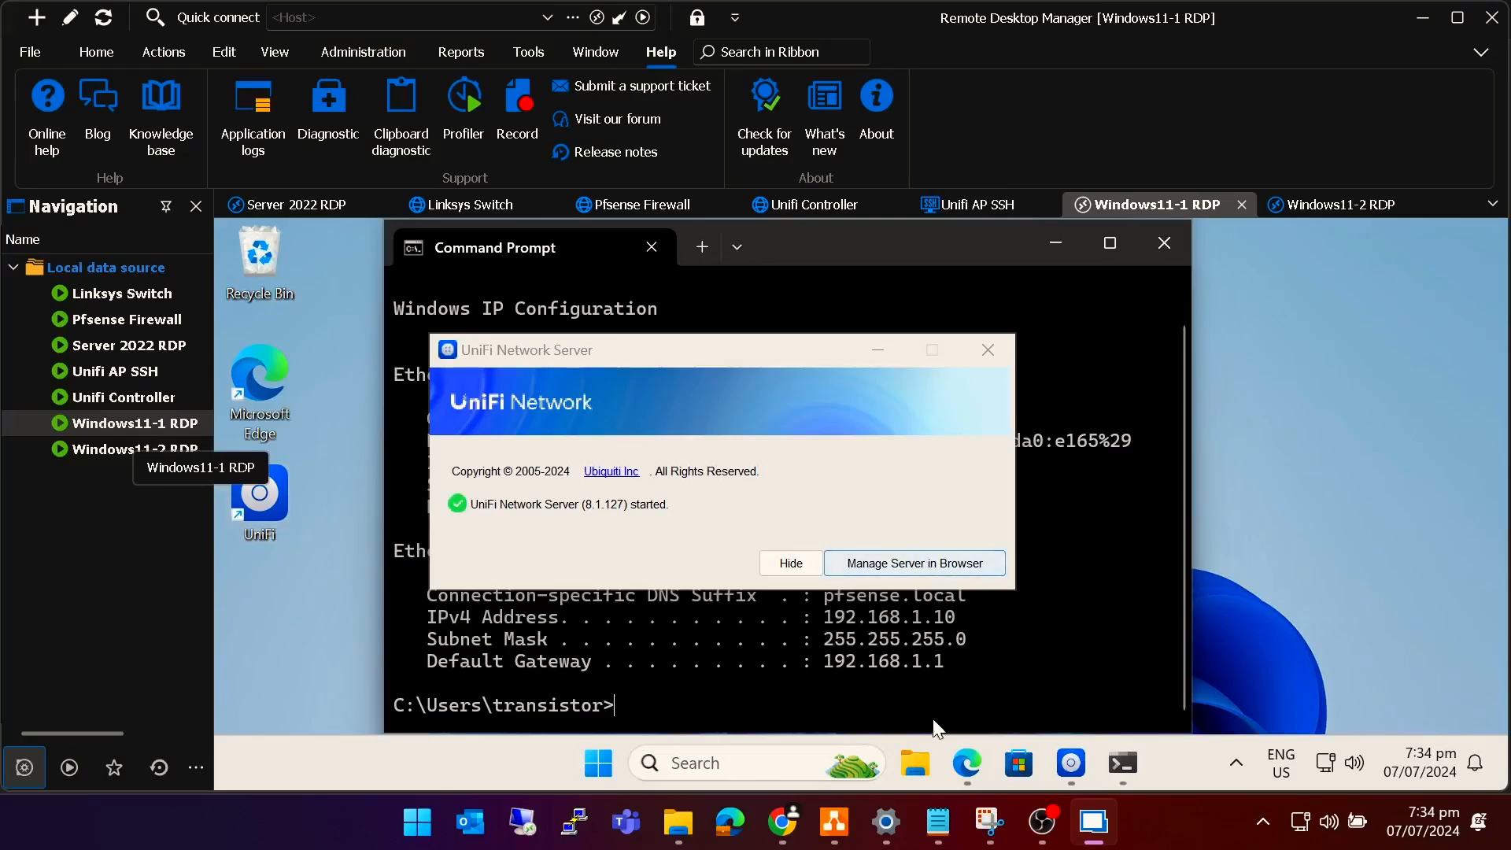
Point the pfSense browser in the Windows11-1 session at 192.168.1.1:4430.
{"action": "left_click", "coordinate": [975, 768]}
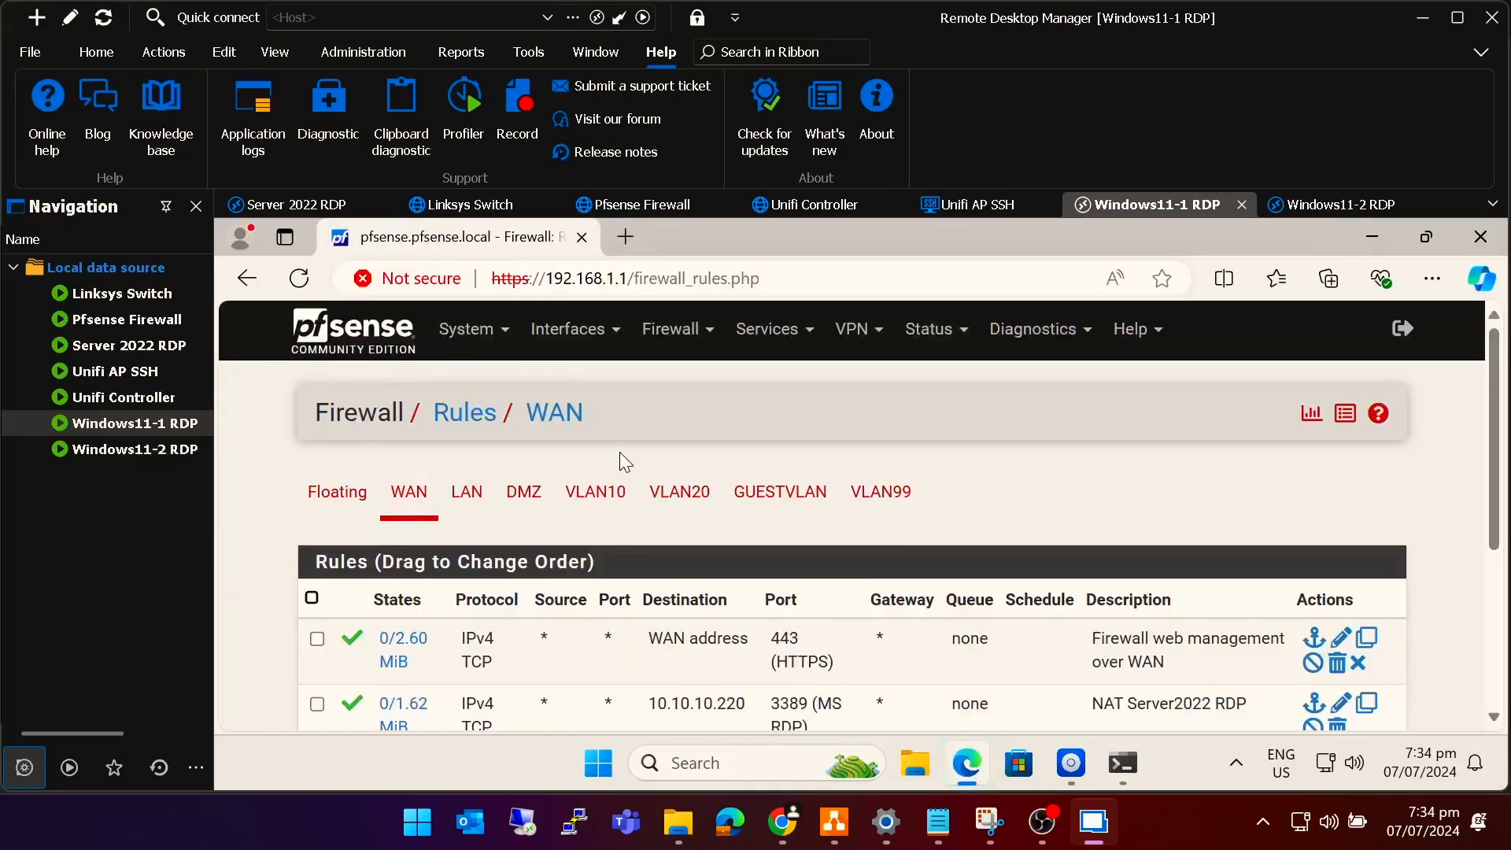
{"action": "left_click", "coordinate": [477, 329]}
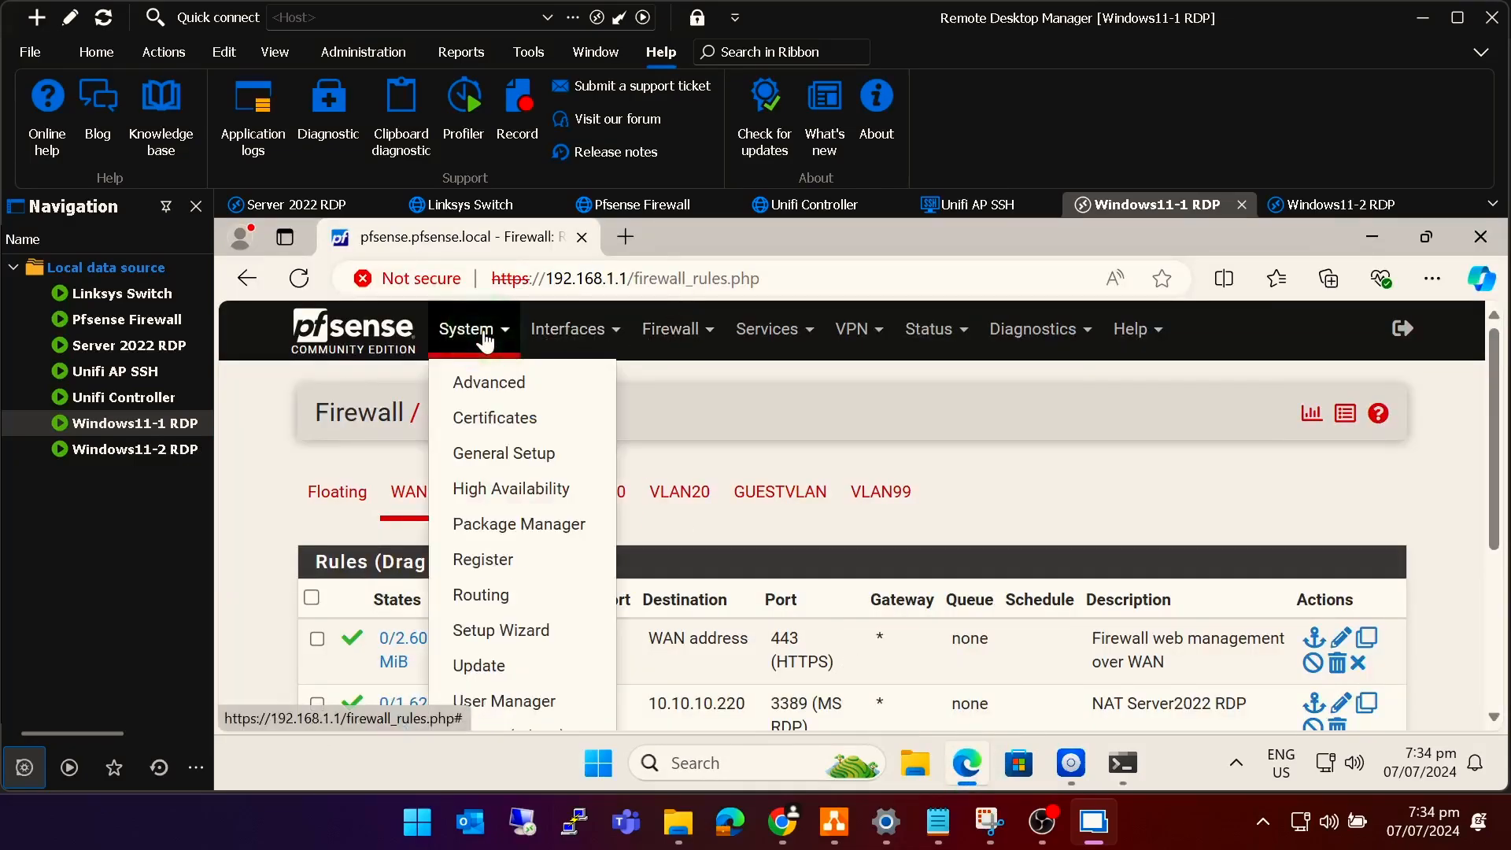
{"action": "left_click", "coordinate": [477, 380]}
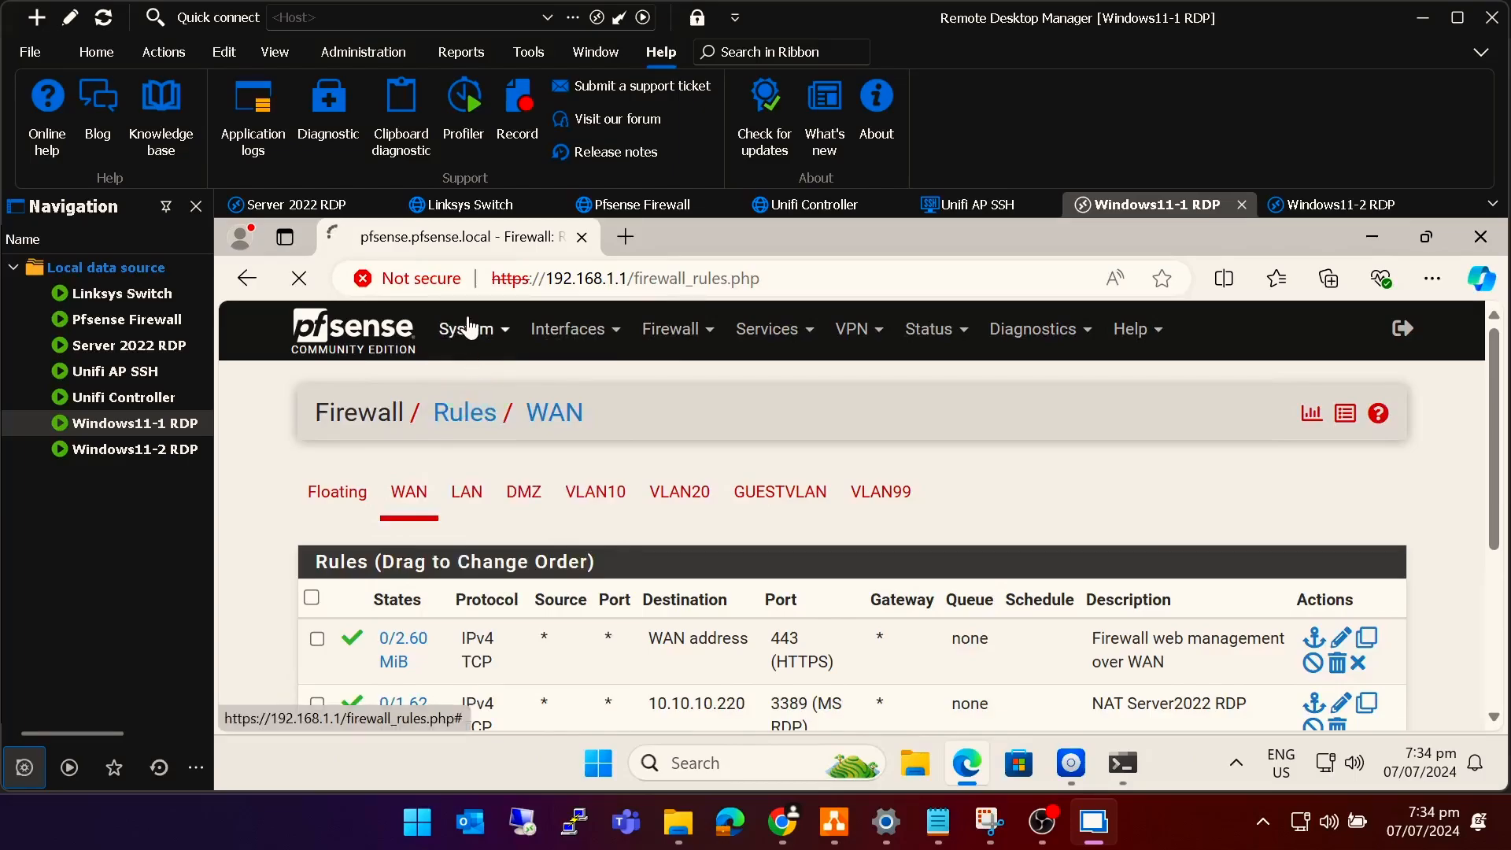
{"action": "left_click", "coordinate": [653, 277]}
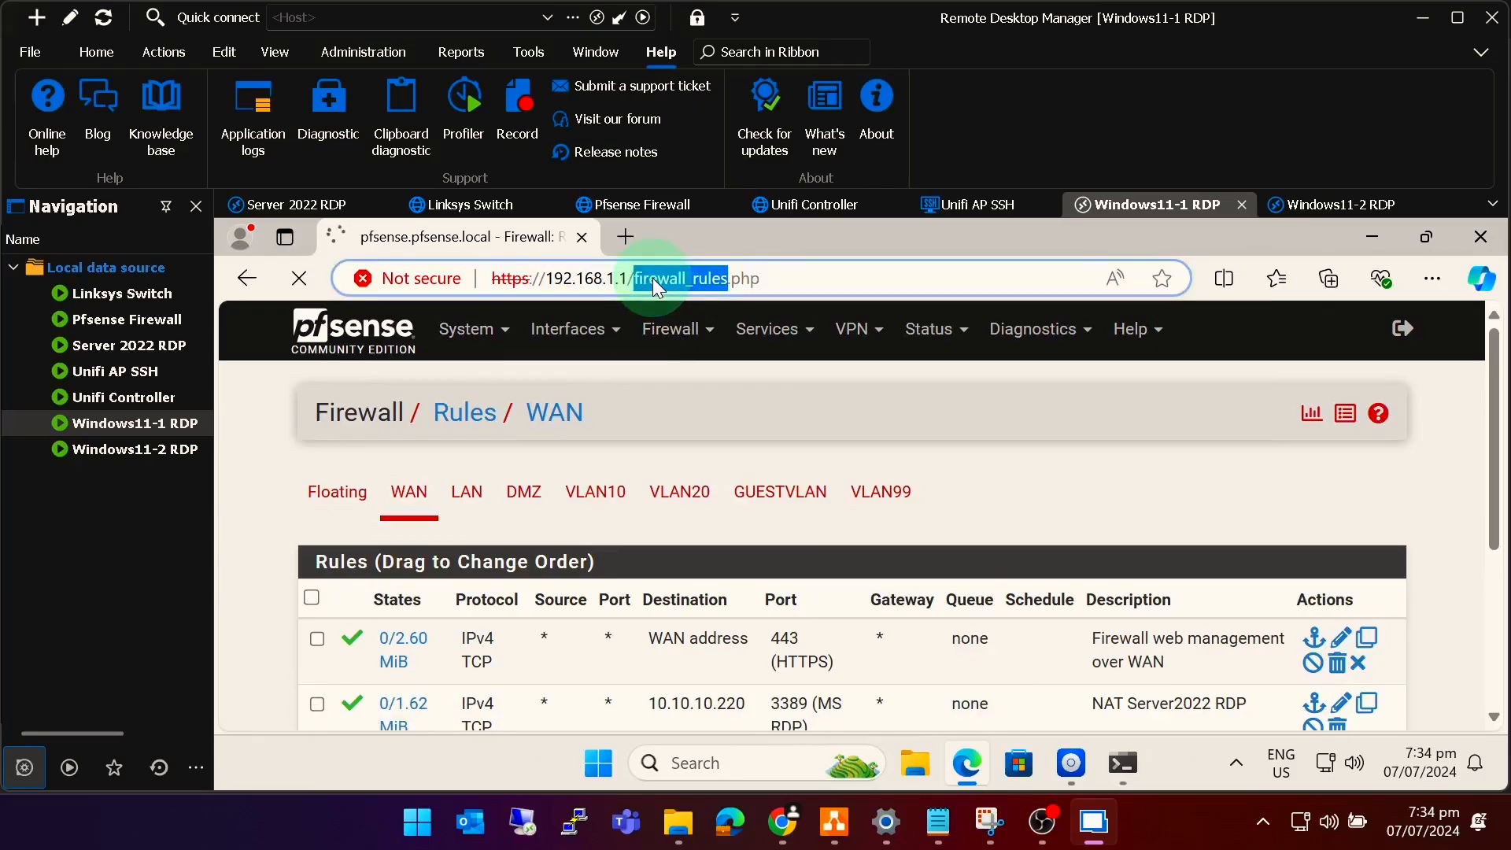
{"action": "left_click", "coordinate": [638, 279]}
{"action": "left_click_drag", "start_coordinate": [628, 281], "coordinate": [866, 282]}
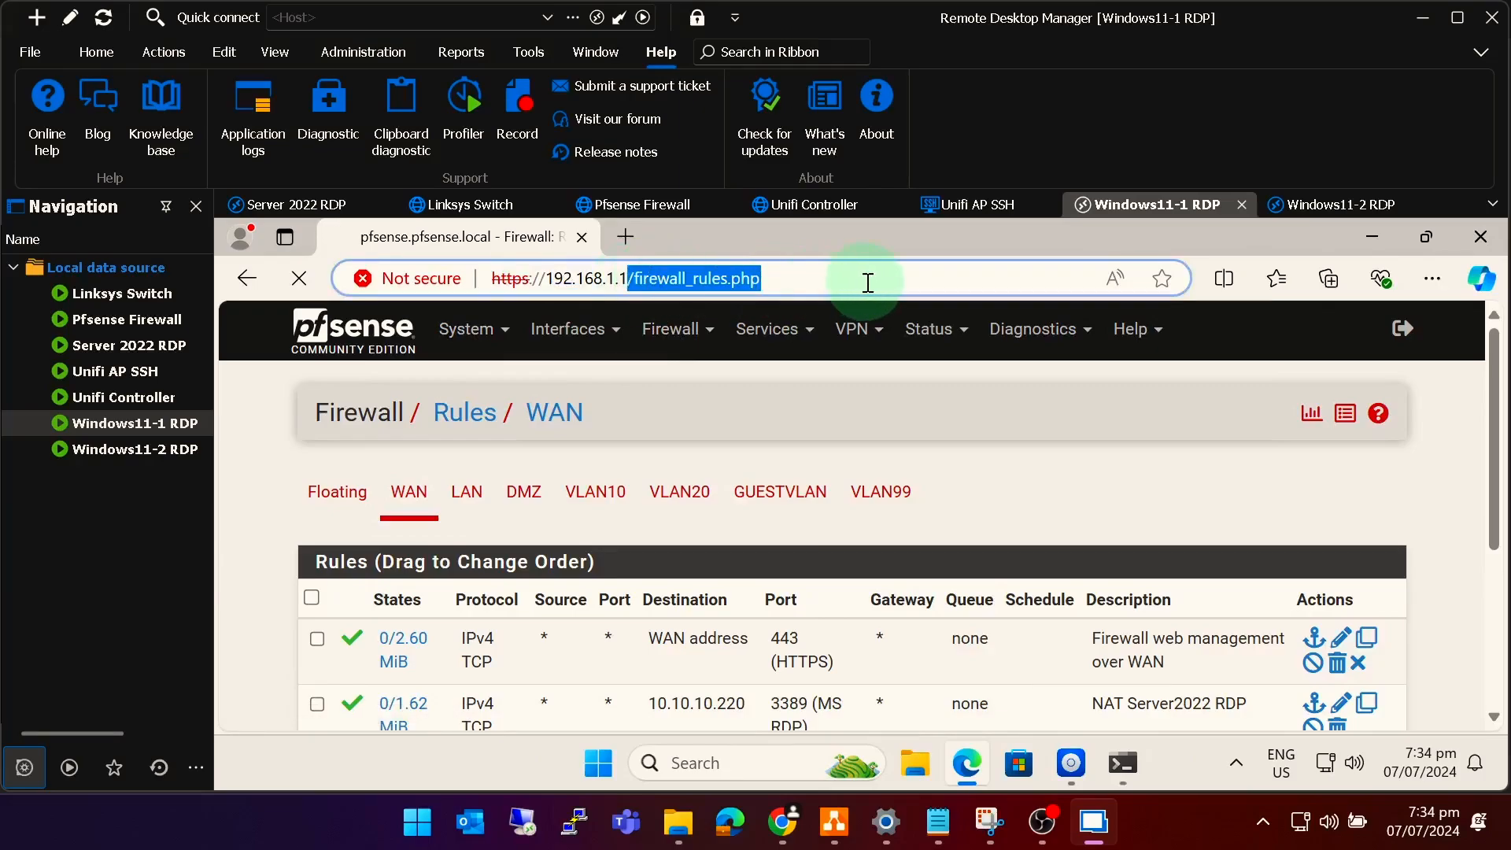
{"action": "type", "text": ":"}
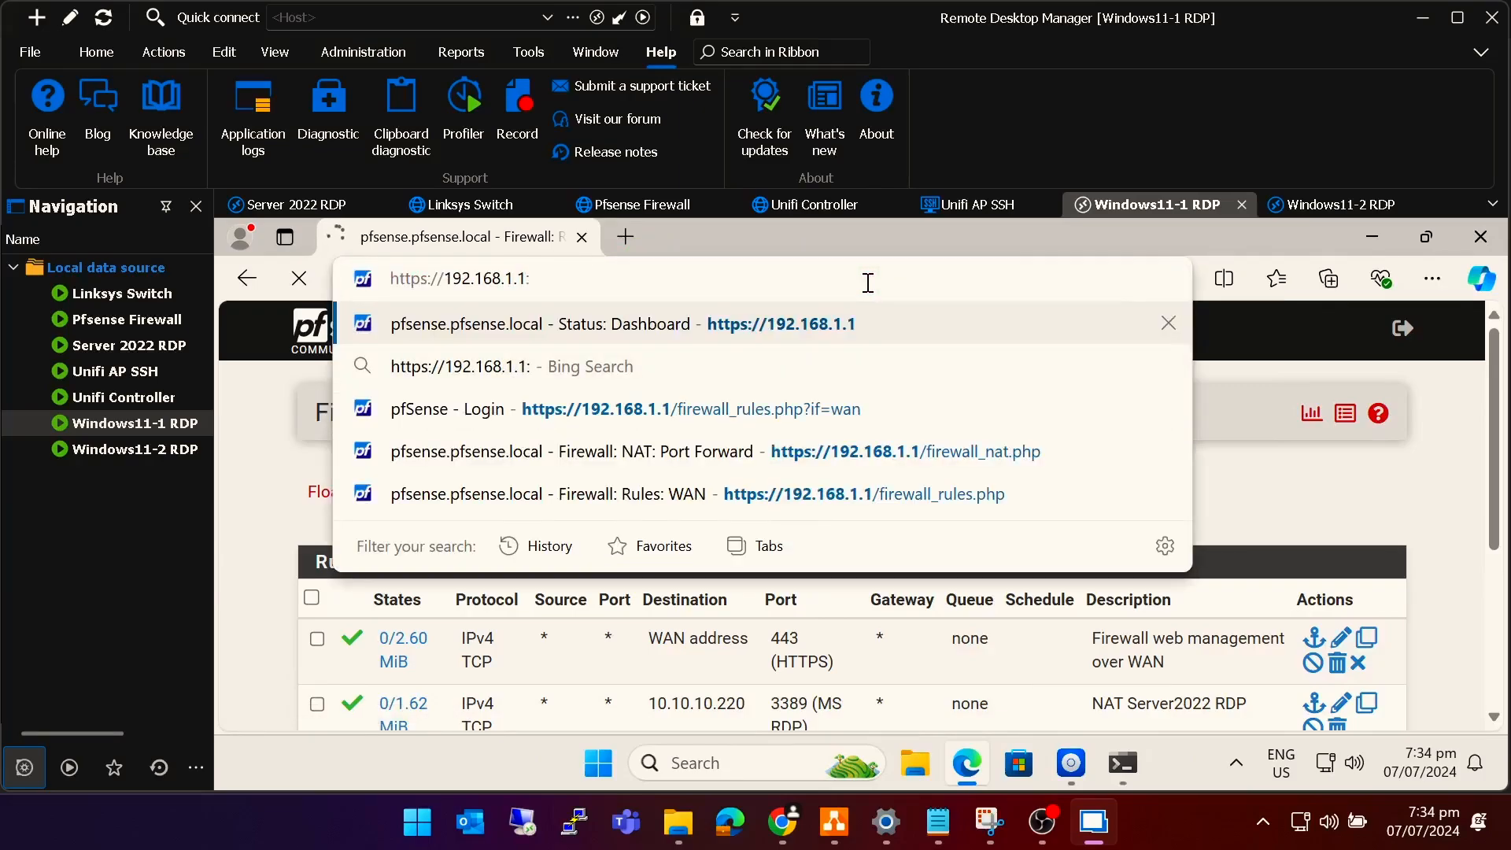
{"action": "type", "text": "4430"}
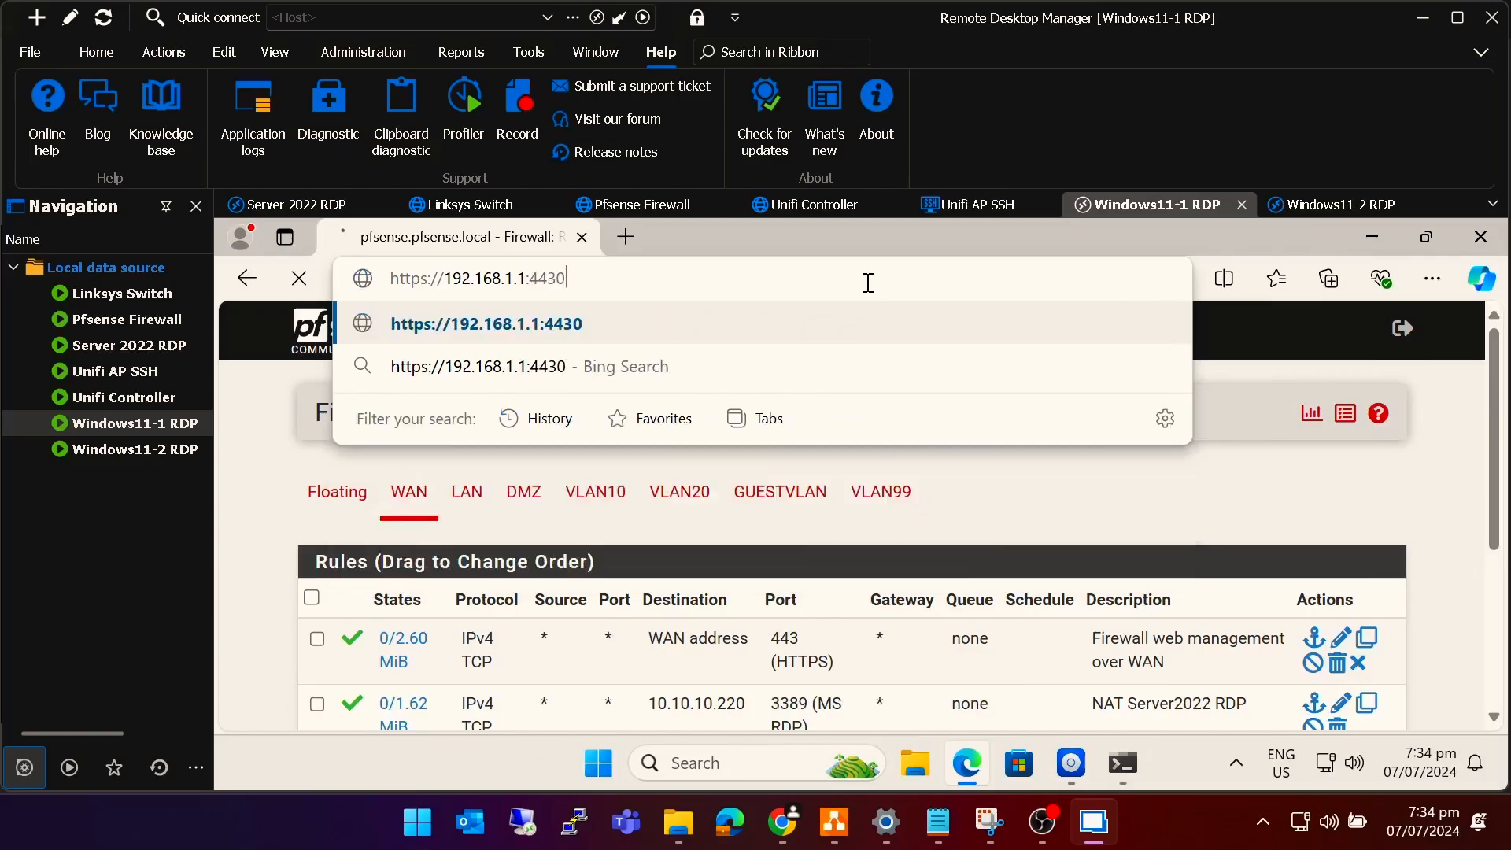
{"action": "key", "text": "Return"}
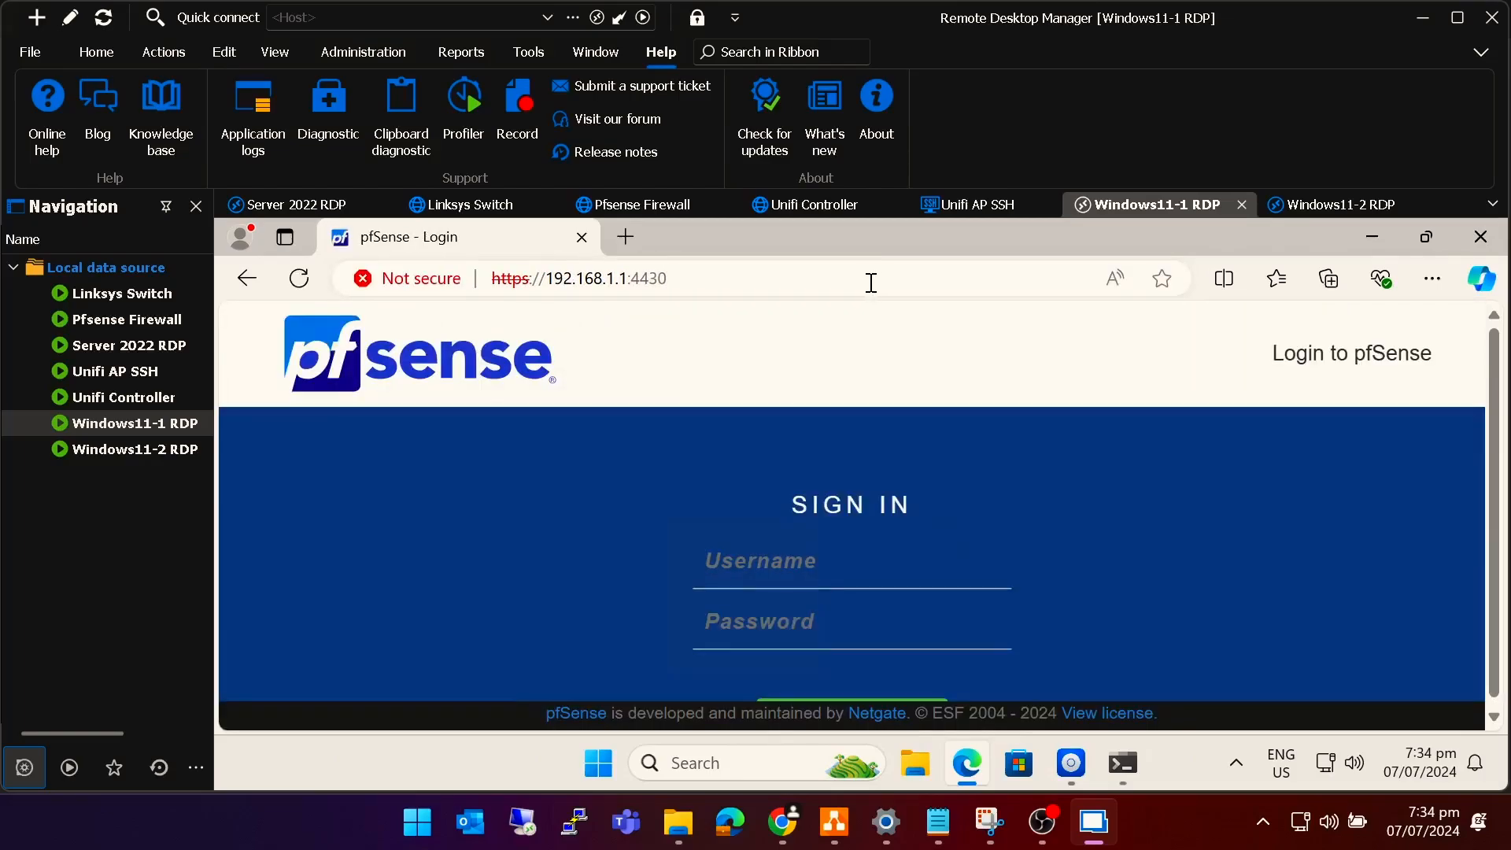
Sign in to the pfSense web admin and open the NAT port-forward rules.
{"action": "left_click", "coordinate": [781, 561]}
{"action": "type", "text": "admin"}
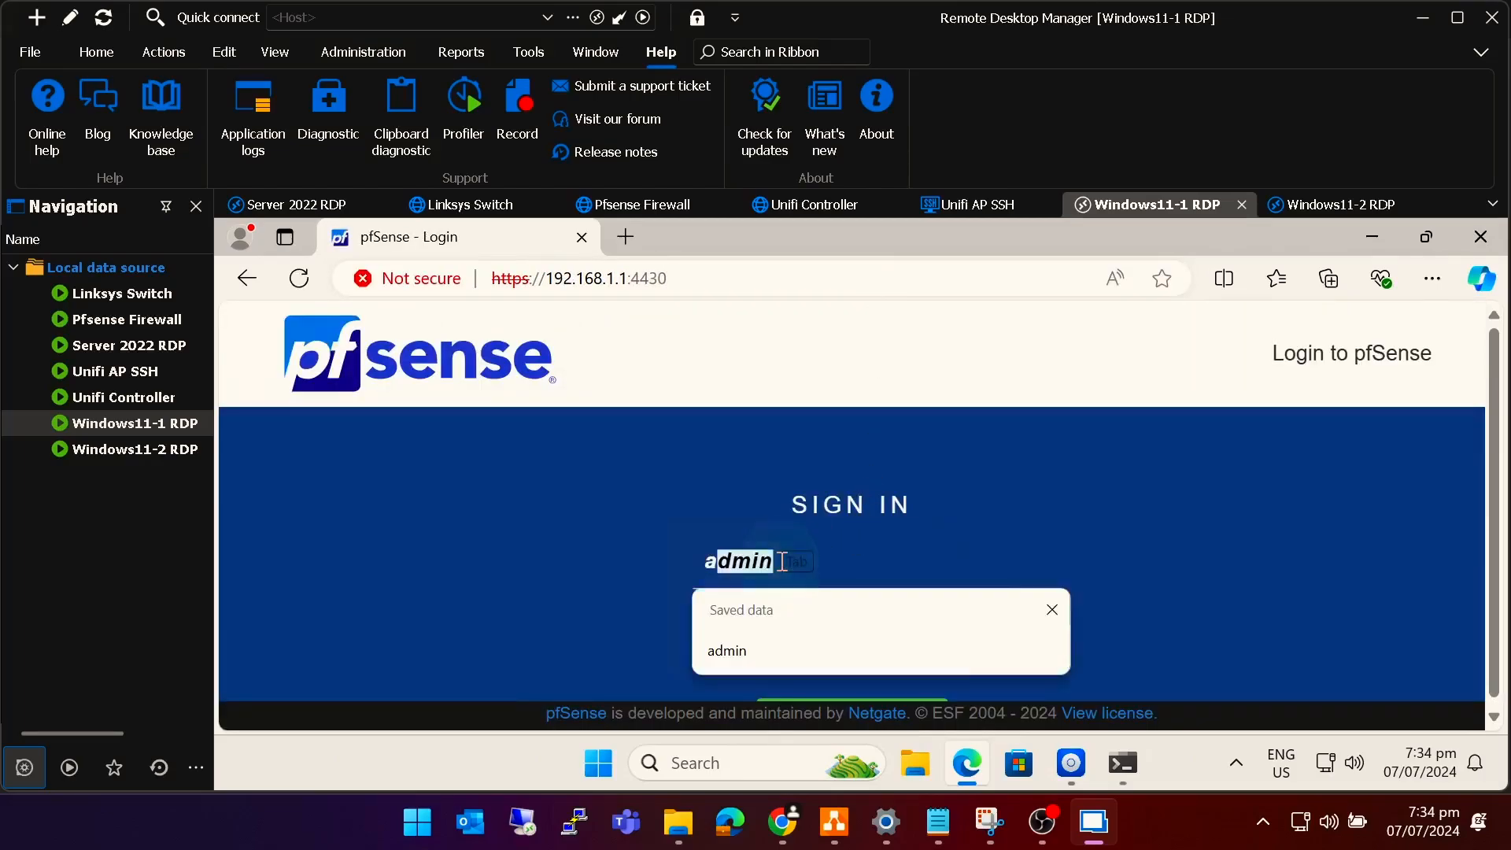
{"action": "type", "text": "*"}
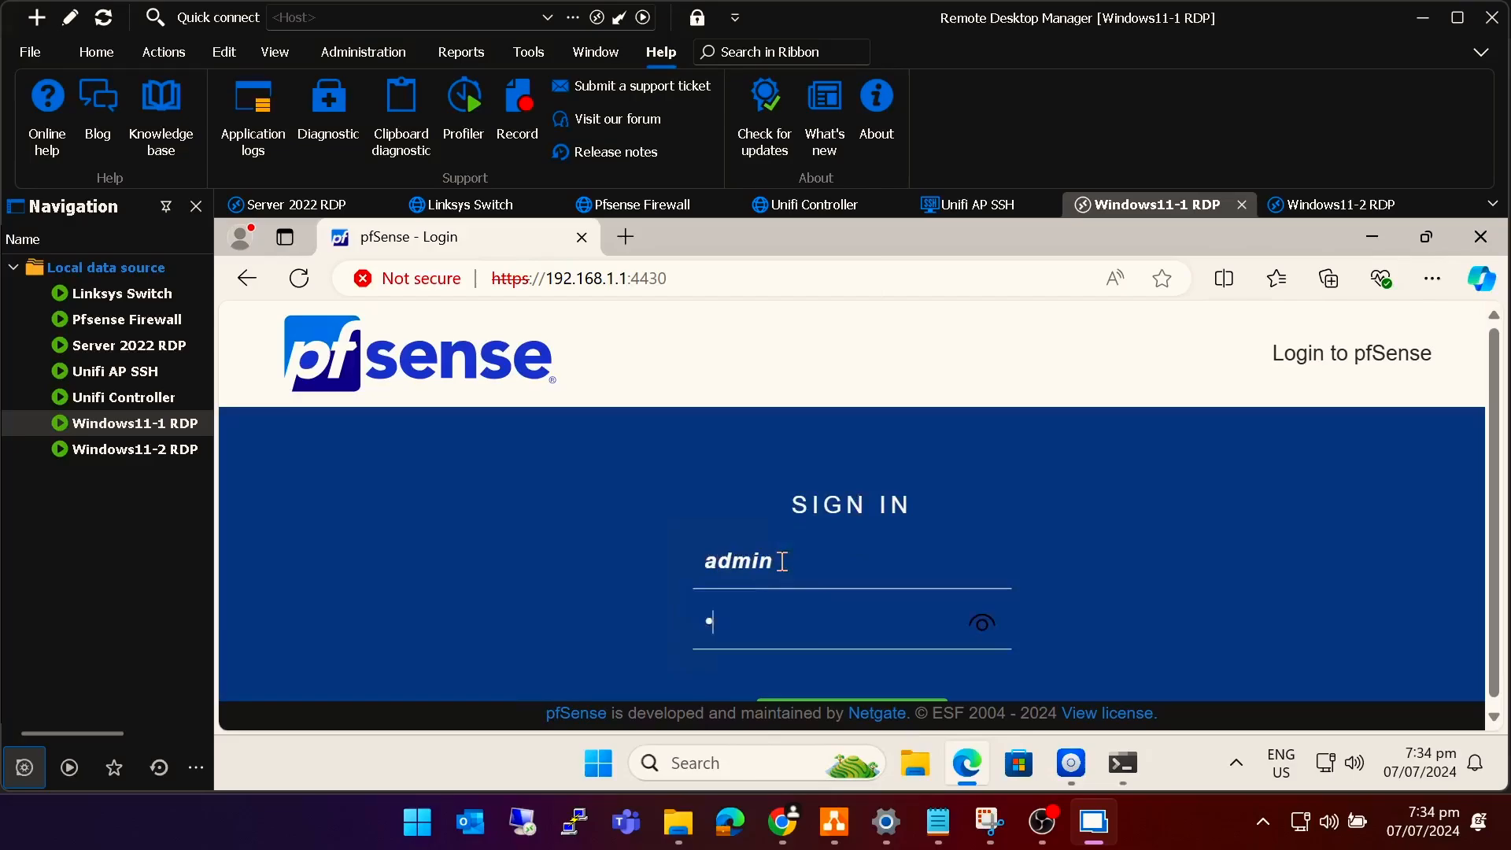
{"action": "type", "text": "*********"}
{"action": "key", "text": "Return"}
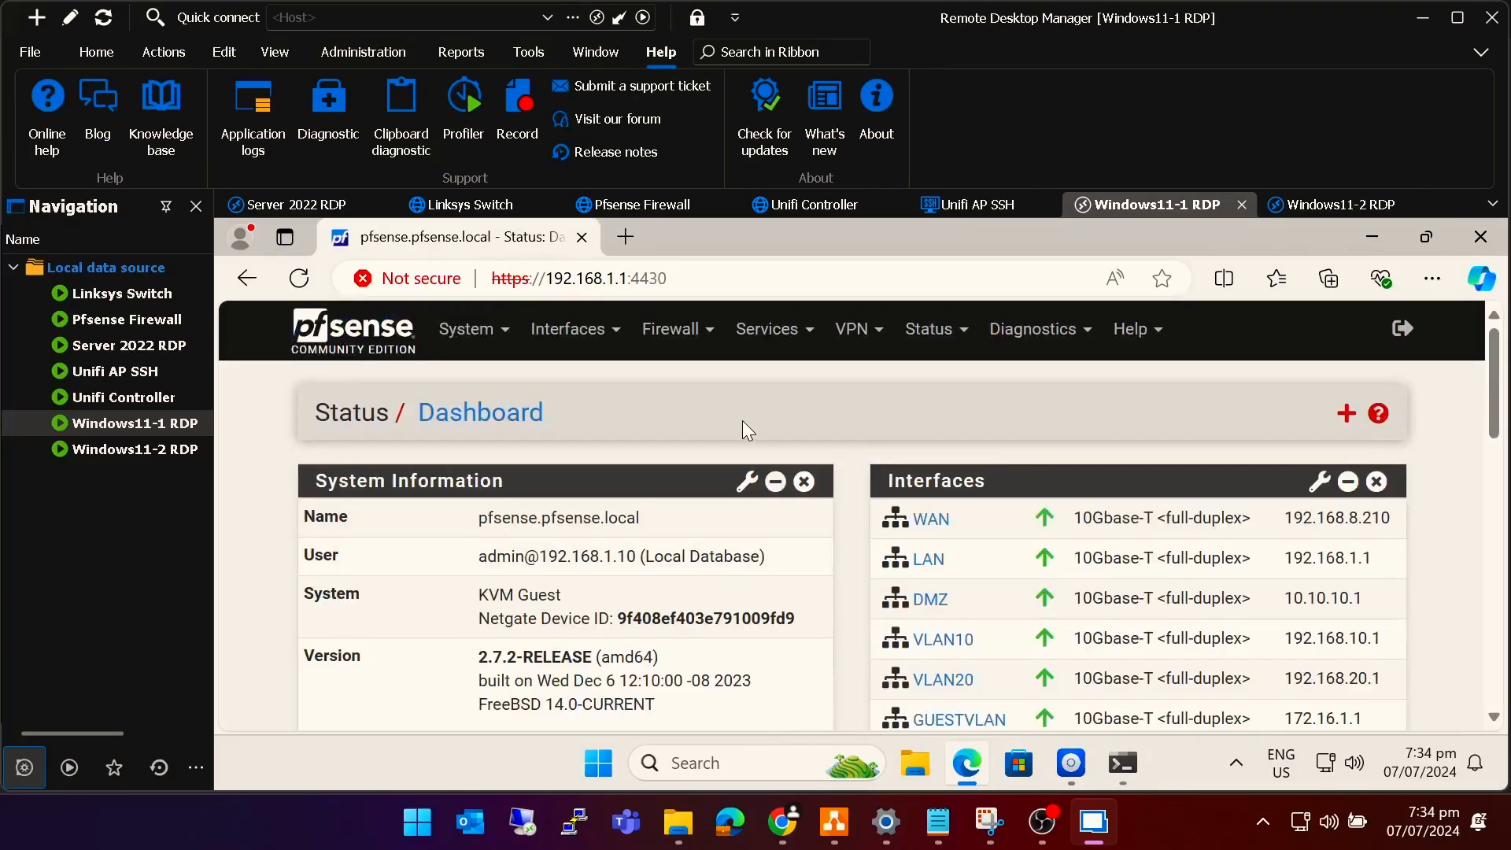
{"action": "left_click", "coordinate": [685, 333]}
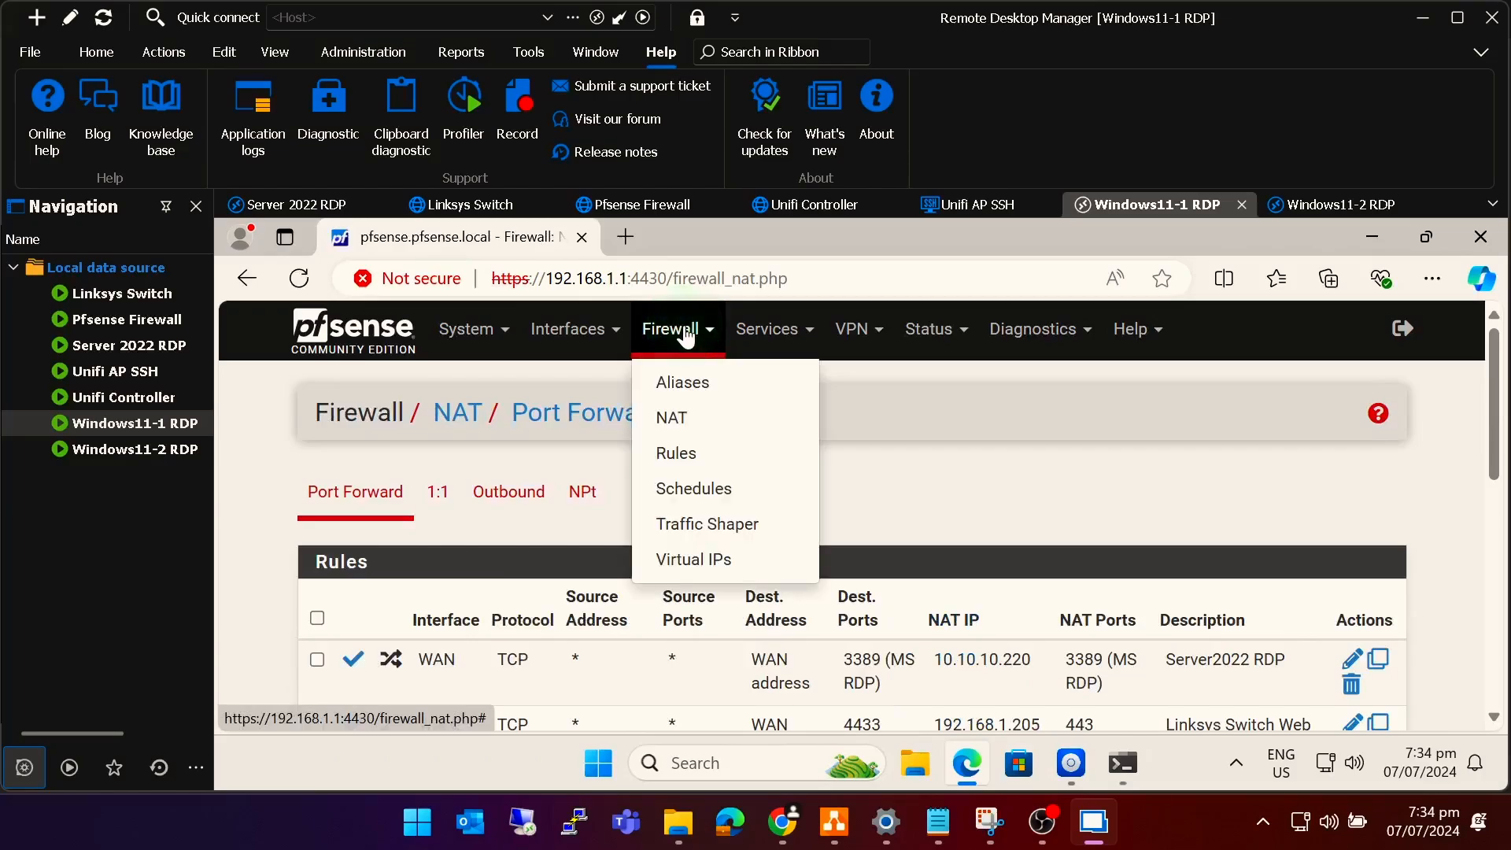
Open the WAN rules and edit the 'Firewall web management over WAN' rule.
{"action": "left_click", "coordinate": [675, 450]}
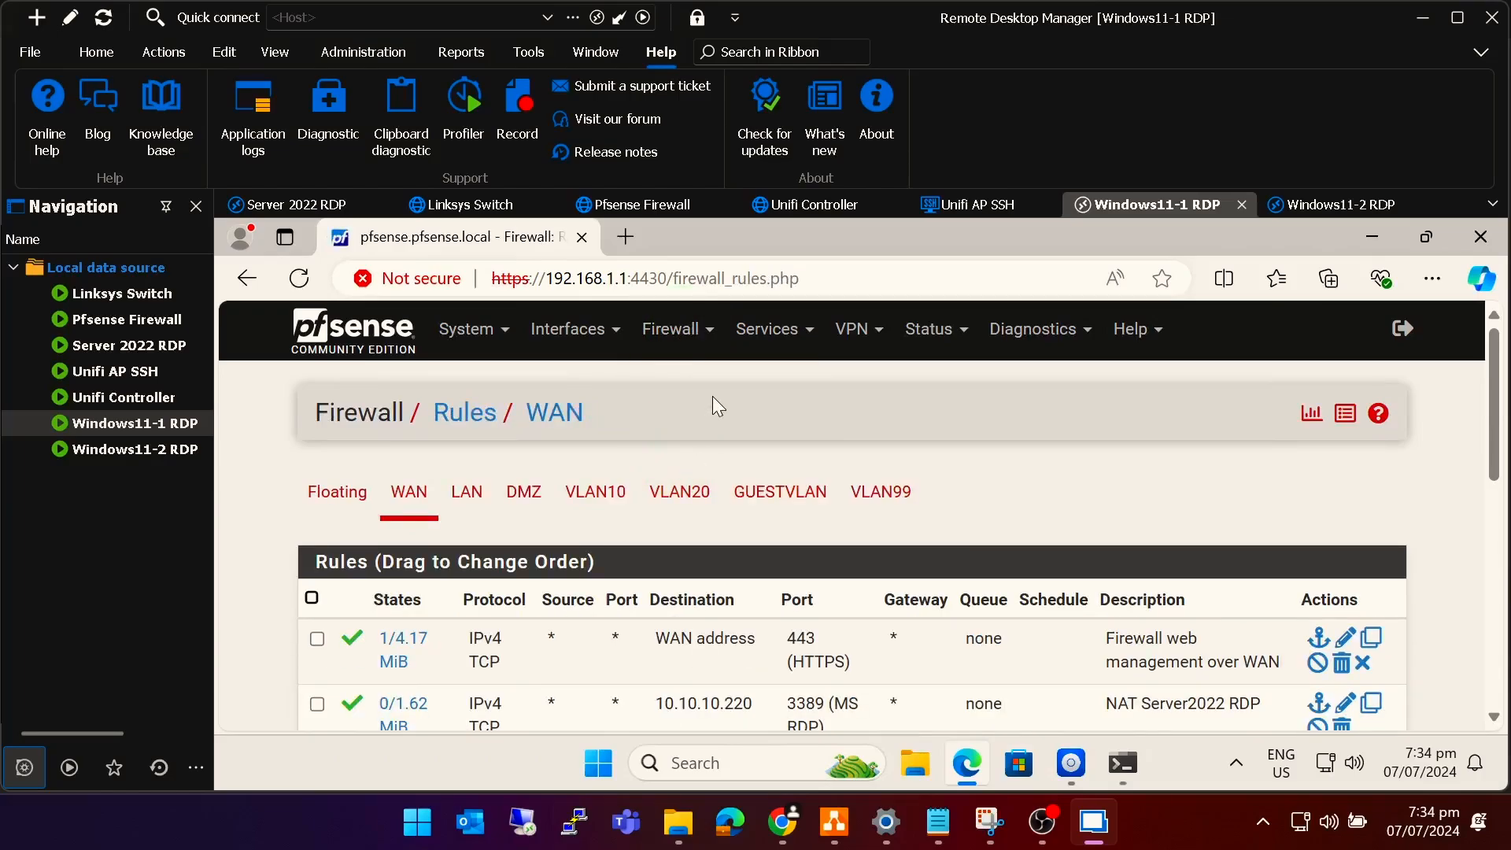
{"action": "scroll", "coordinate": [405, 371], "scroll_direction": "down", "scroll_amount": 1}
{"action": "mouse_move", "coordinate": [517, 540]}
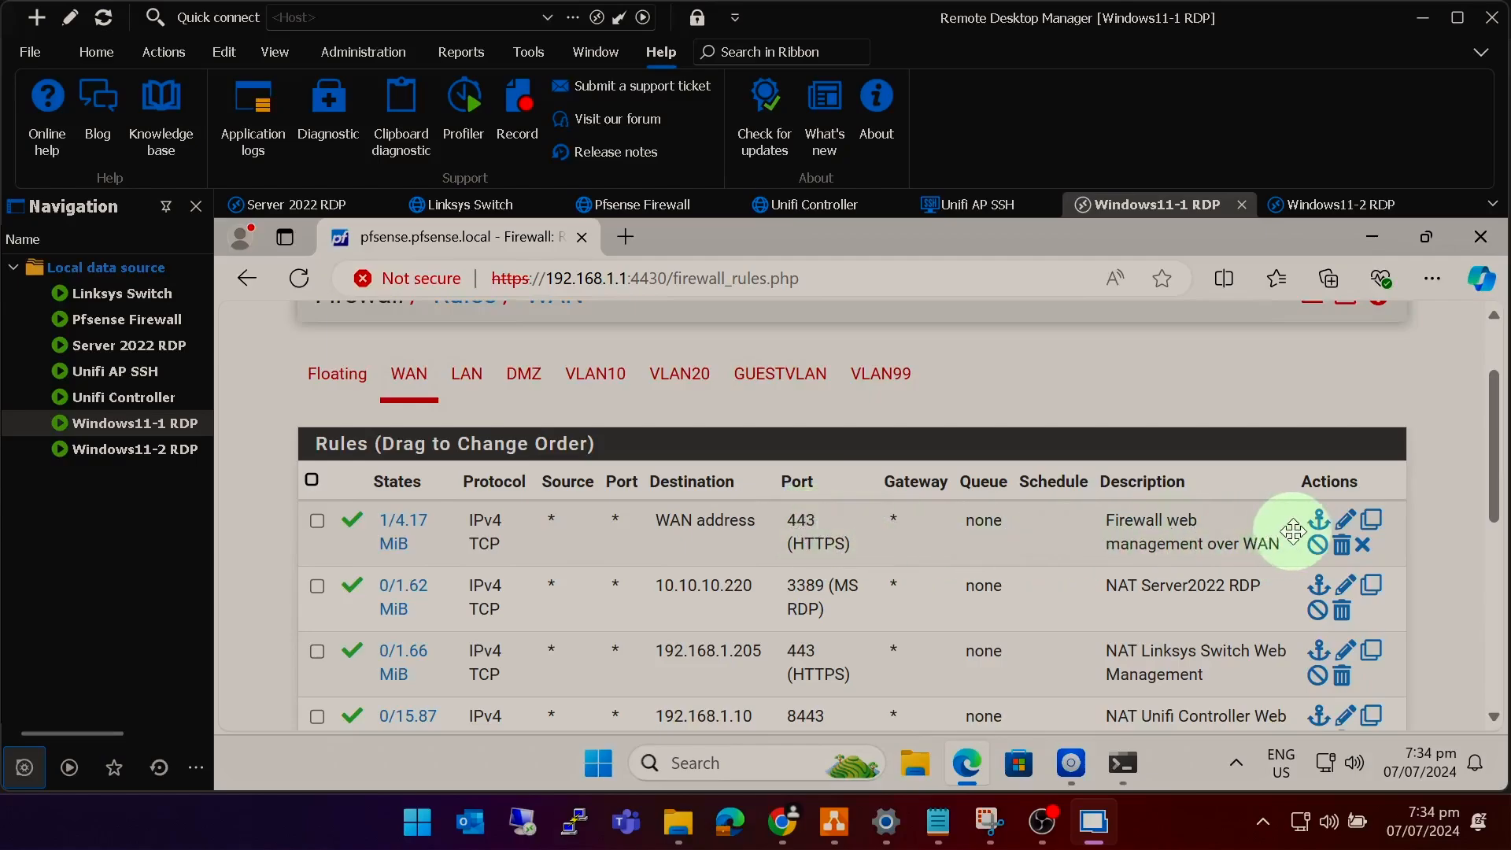
{"action": "left_click", "coordinate": [1345, 521]}
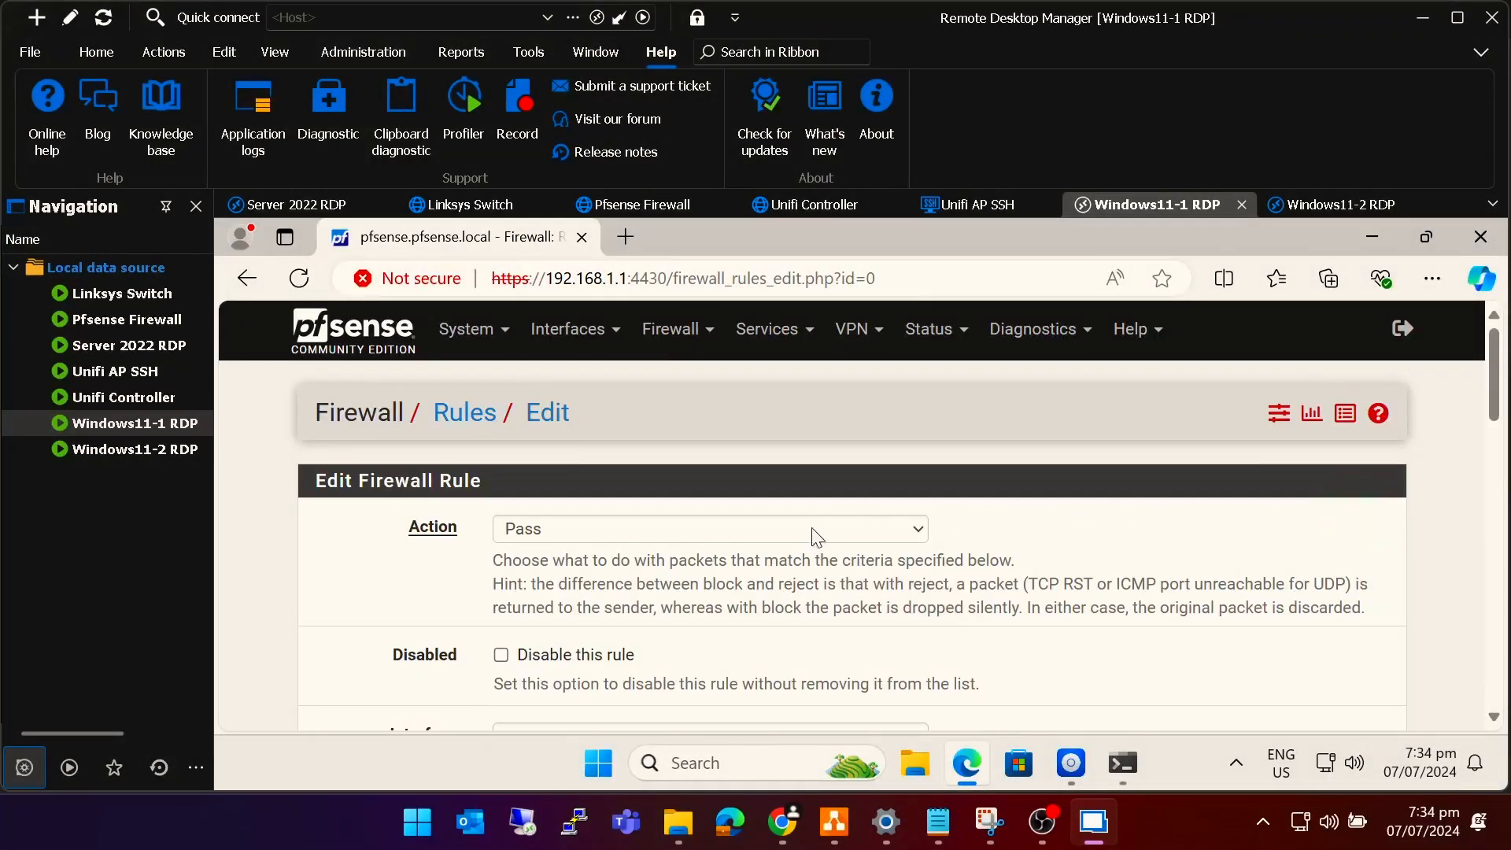
Set the rule's destination port range to custom port 4430, save, and apply.
{"action": "scroll", "coordinate": [809, 535], "scroll_direction": "down", "scroll_amount": 6}
{"action": "scroll", "coordinate": [810, 537], "scroll_direction": "down", "scroll_amount": 4}
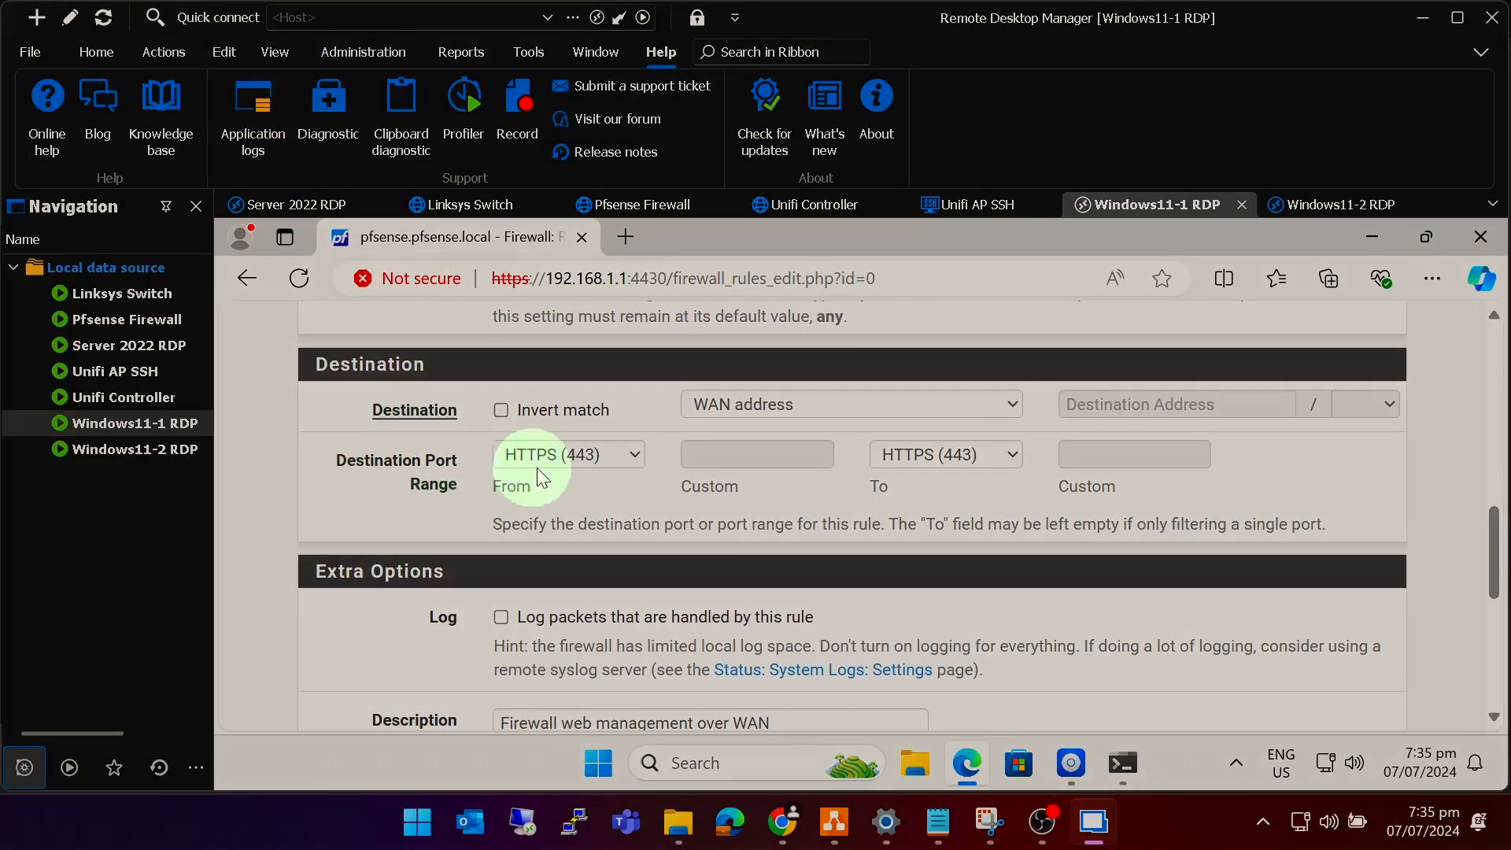
{"action": "left_click", "coordinate": [623, 460]}
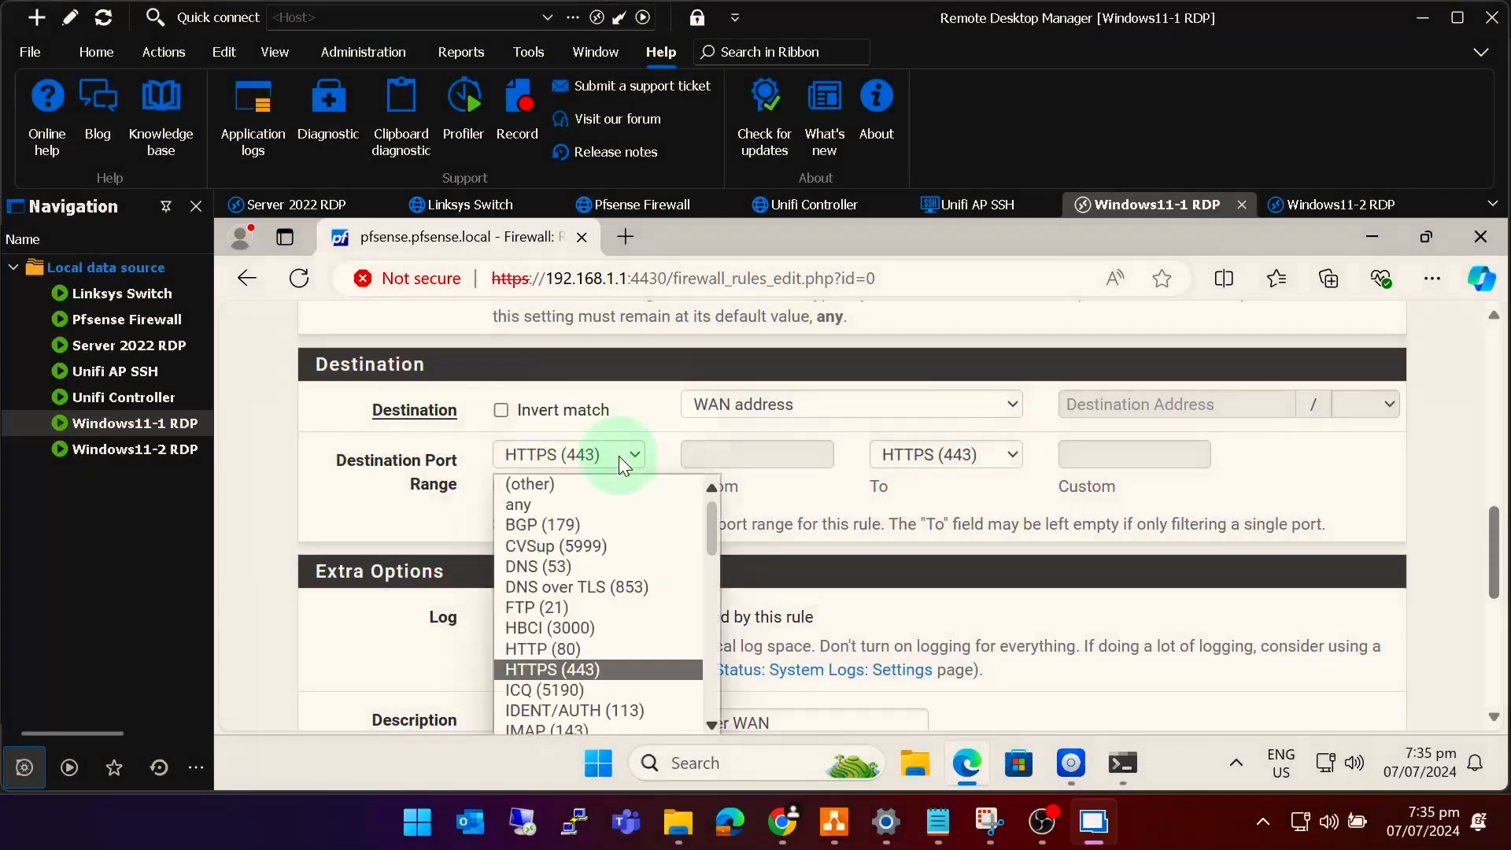
{"action": "left_click", "coordinate": [529, 484]}
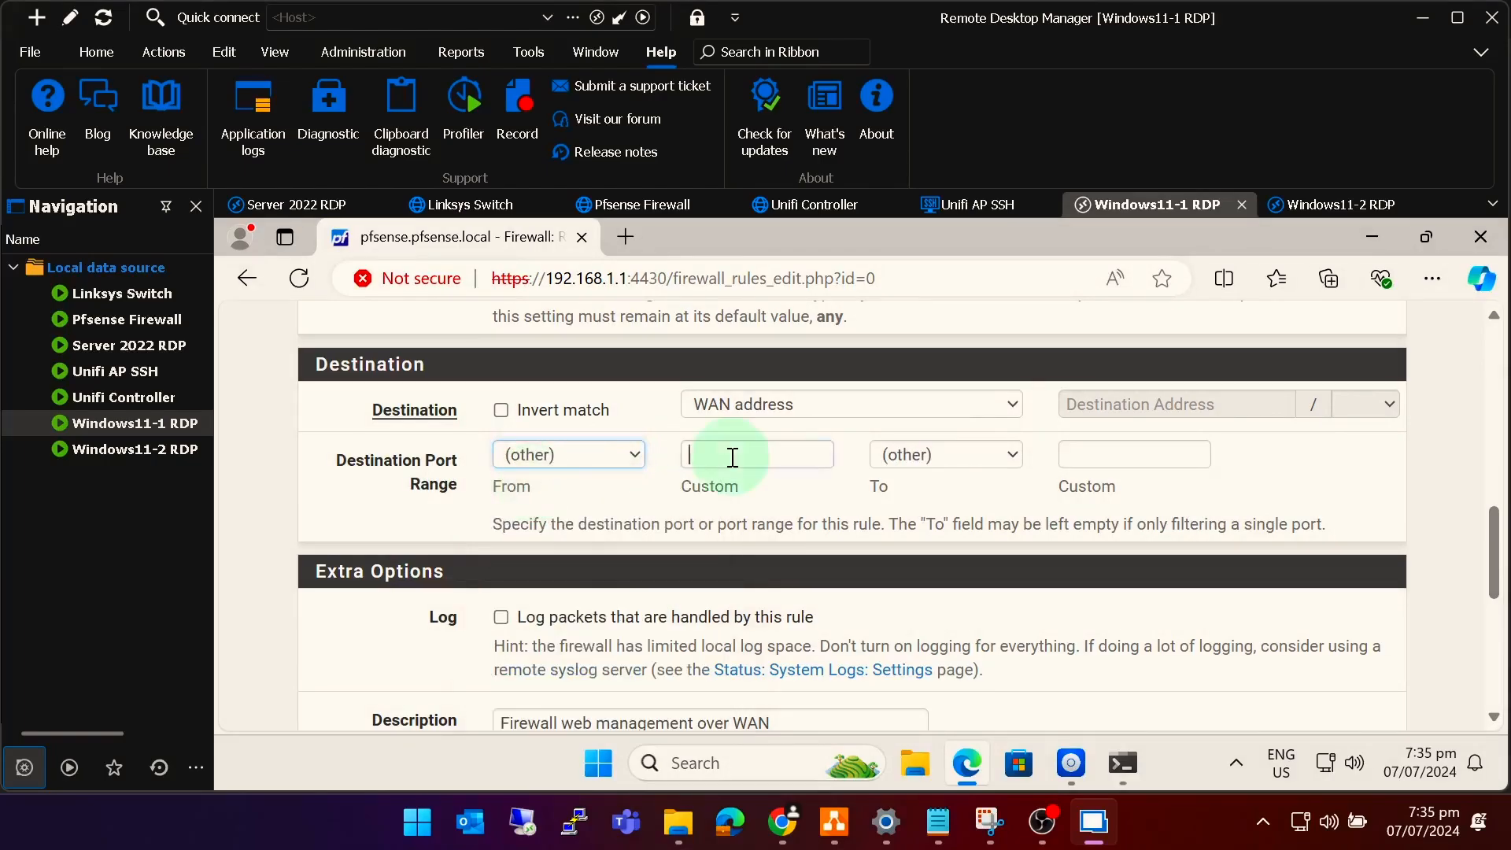
{"action": "left_click", "coordinate": [776, 458]}
{"action": "type", "text": "4430"}
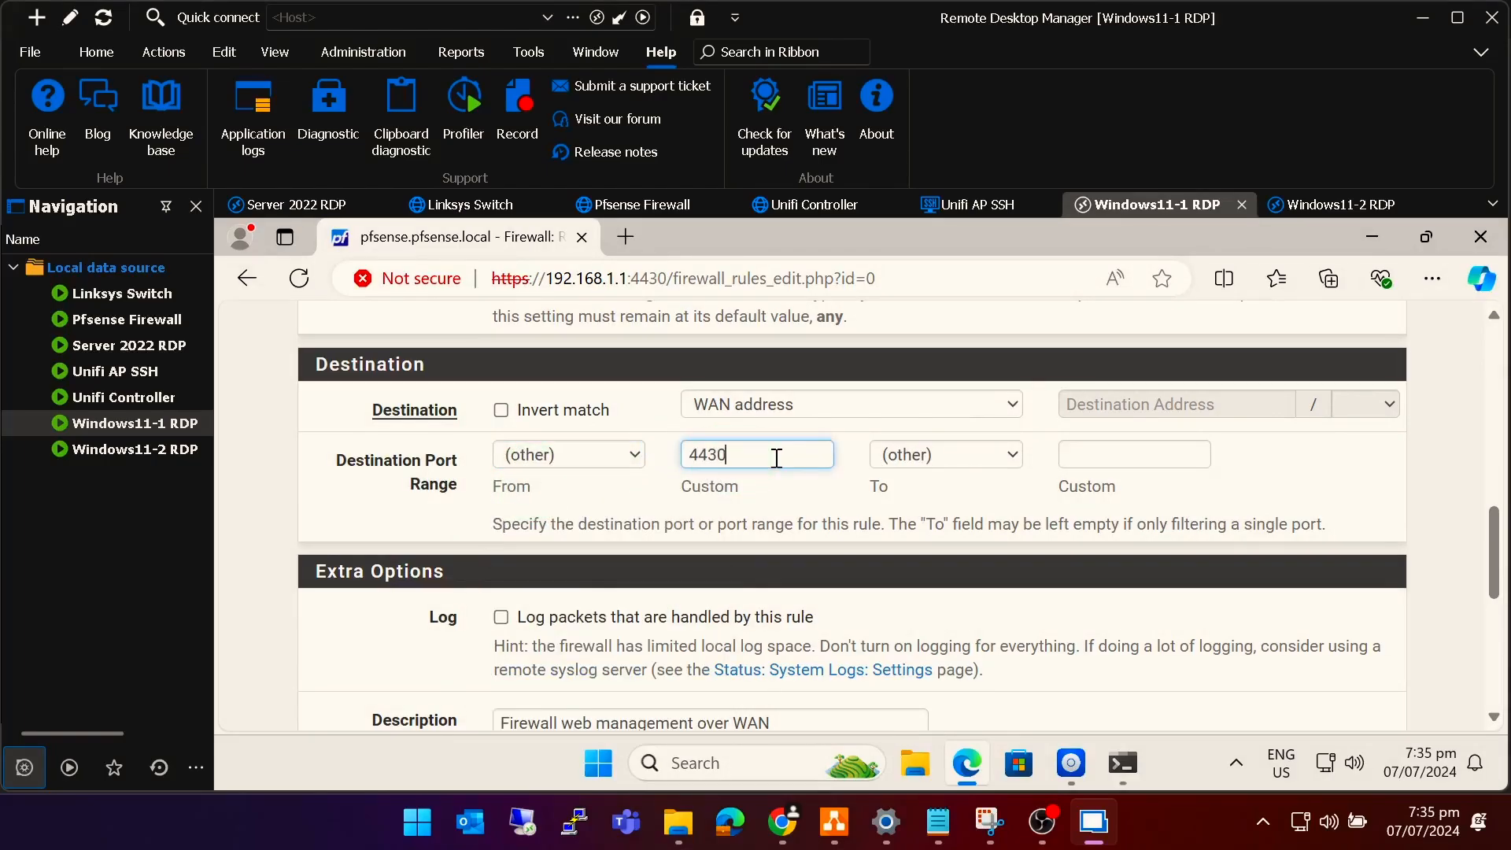
{"action": "left_click", "coordinate": [1091, 459]}
{"action": "type", "text": "4"}
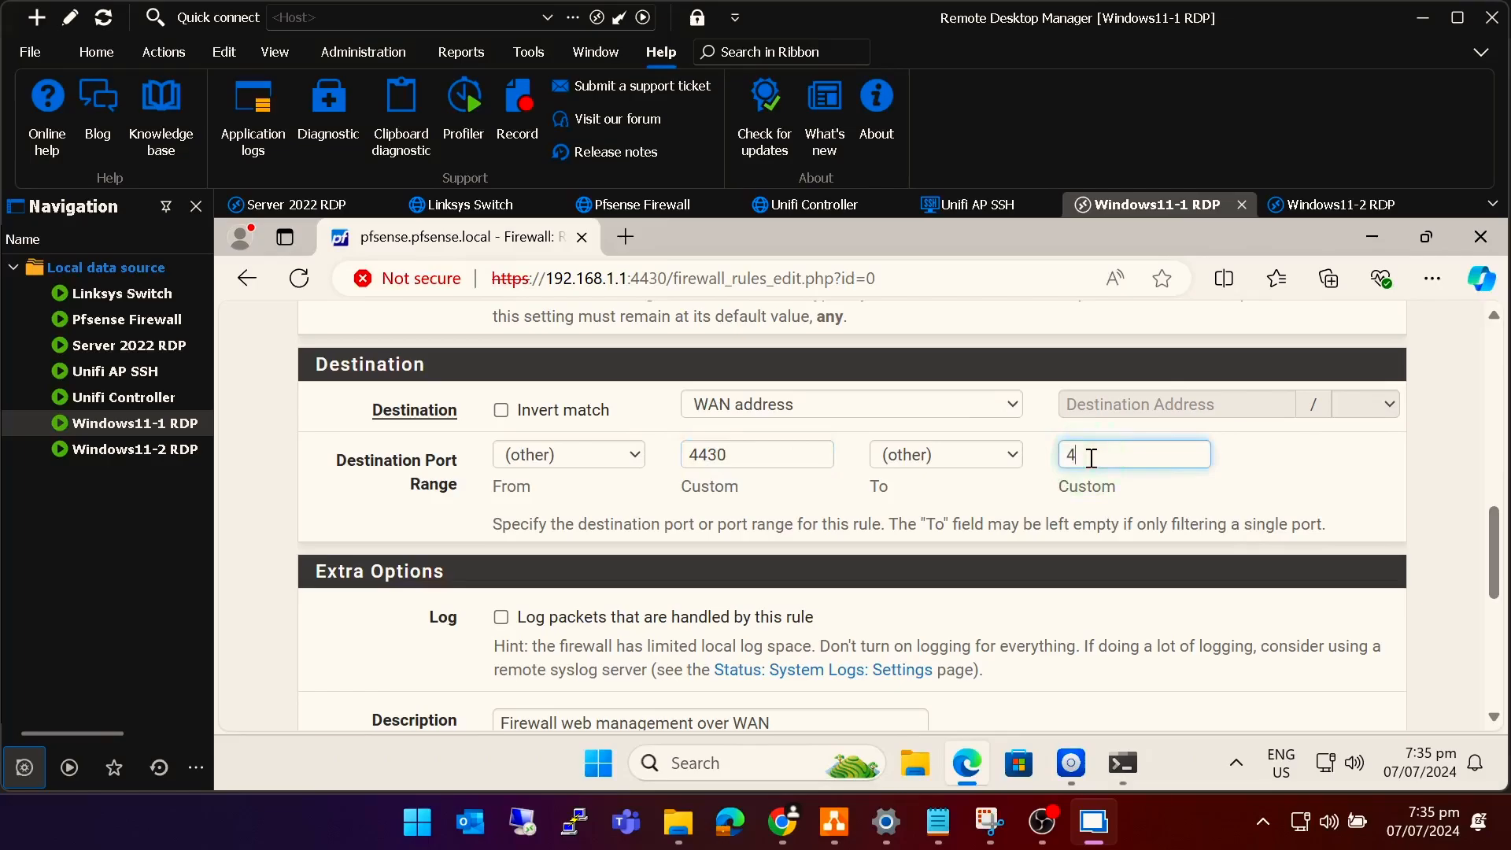
{"action": "type", "text": "430"}
{"action": "scroll", "coordinate": [906, 455], "scroll_direction": "down", "scroll_amount": 7}
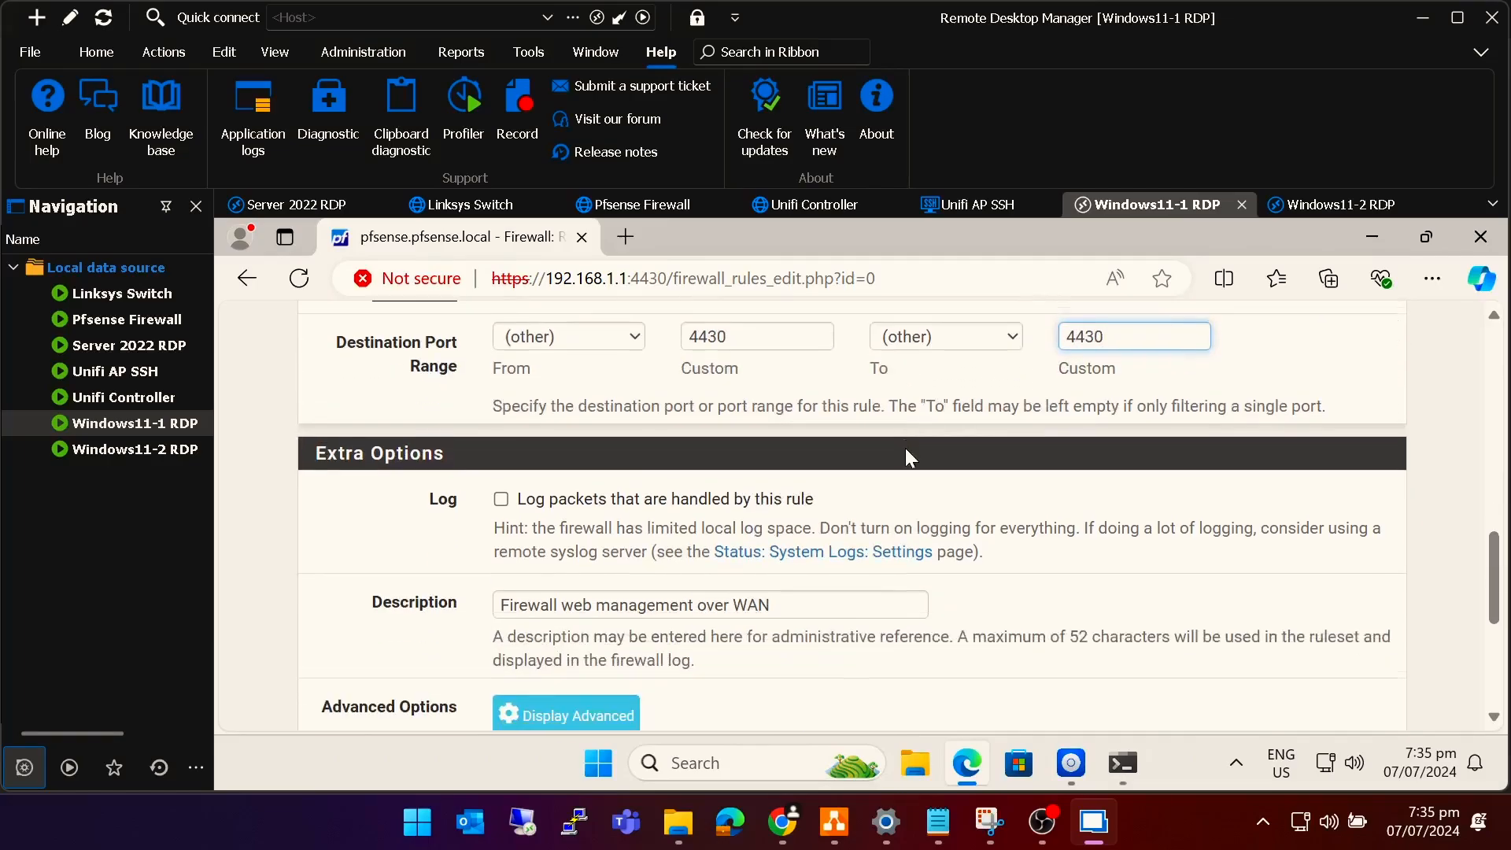
{"action": "left_click", "coordinate": [542, 612]}
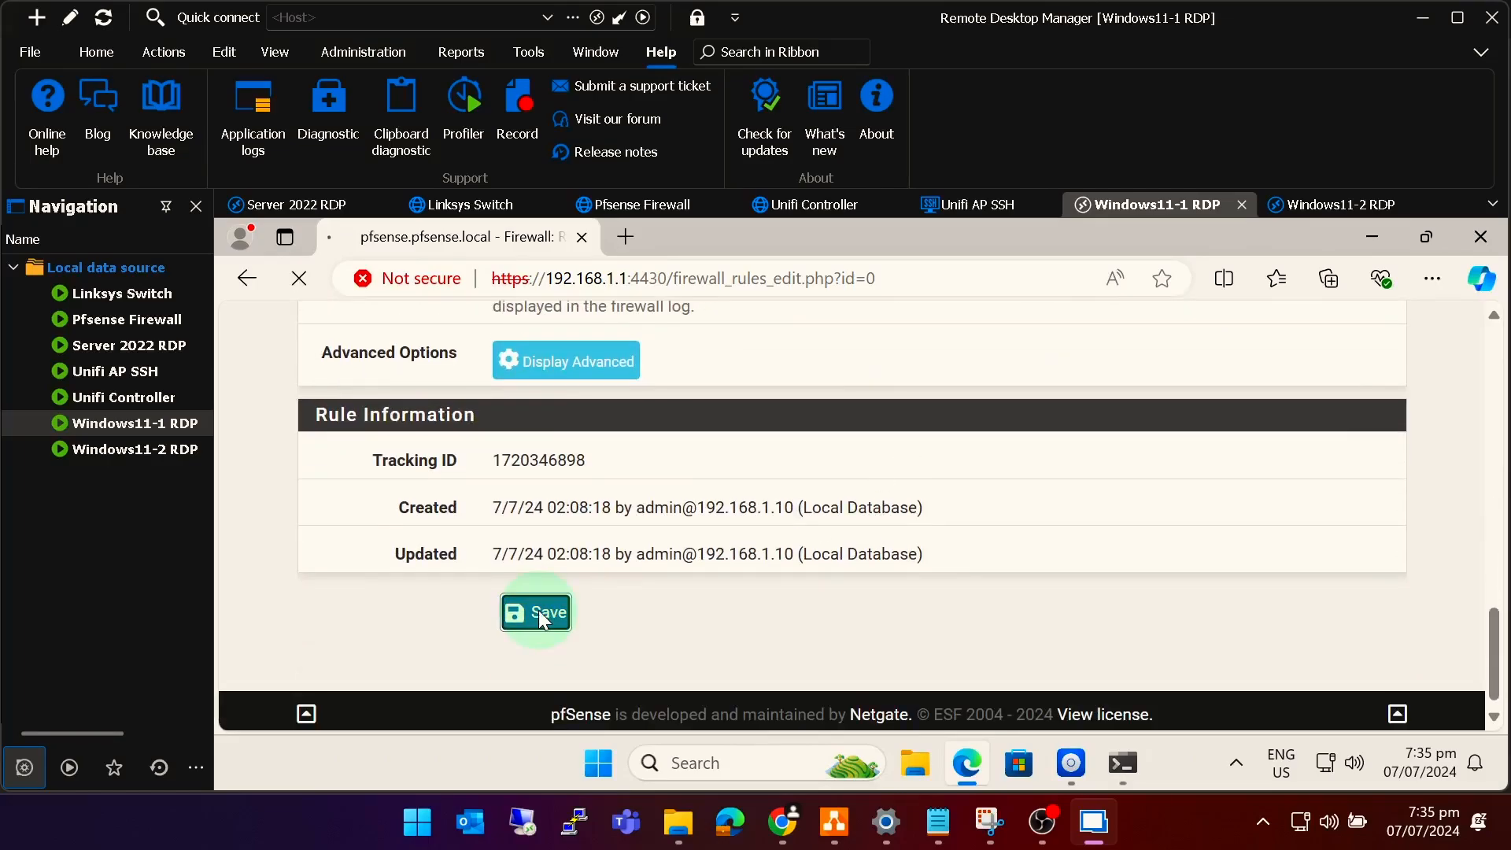
{"action": "left_click", "coordinate": [1309, 510]}
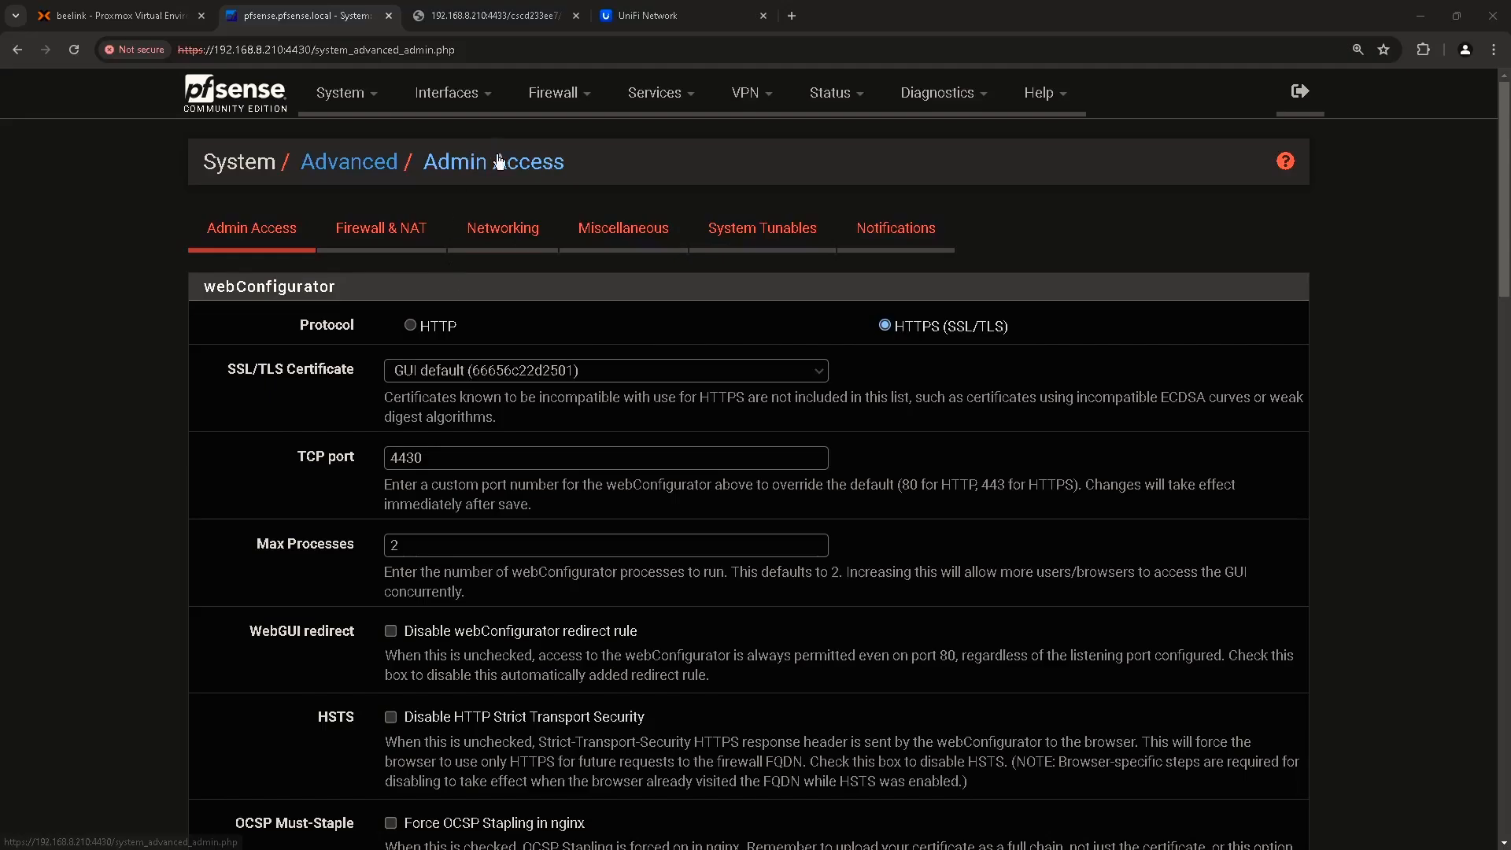
{"action": "left_click", "coordinate": [72, 49]}
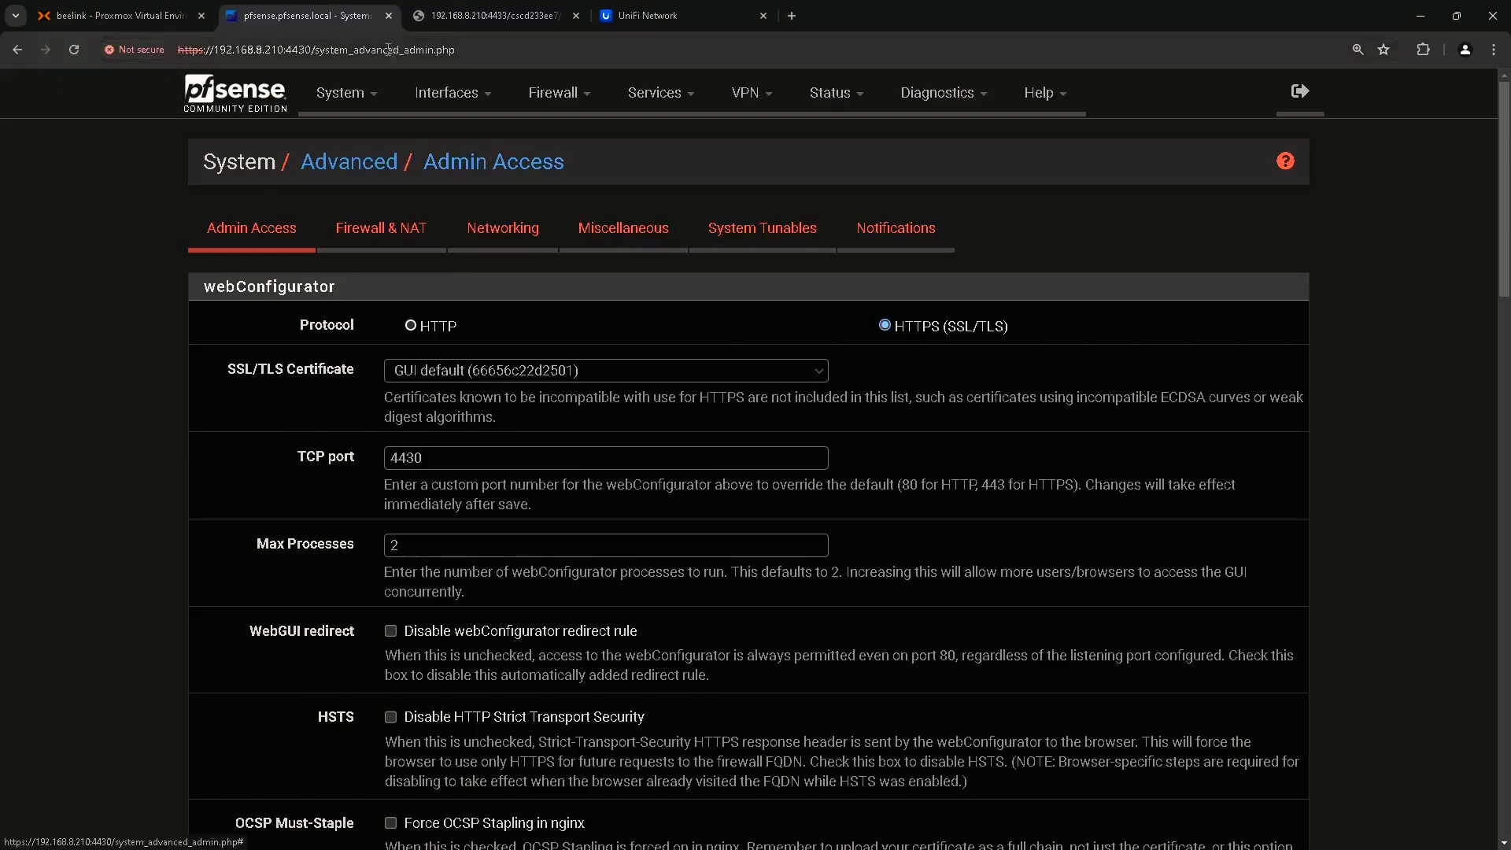
{"action": "left_click", "coordinate": [238, 52]}
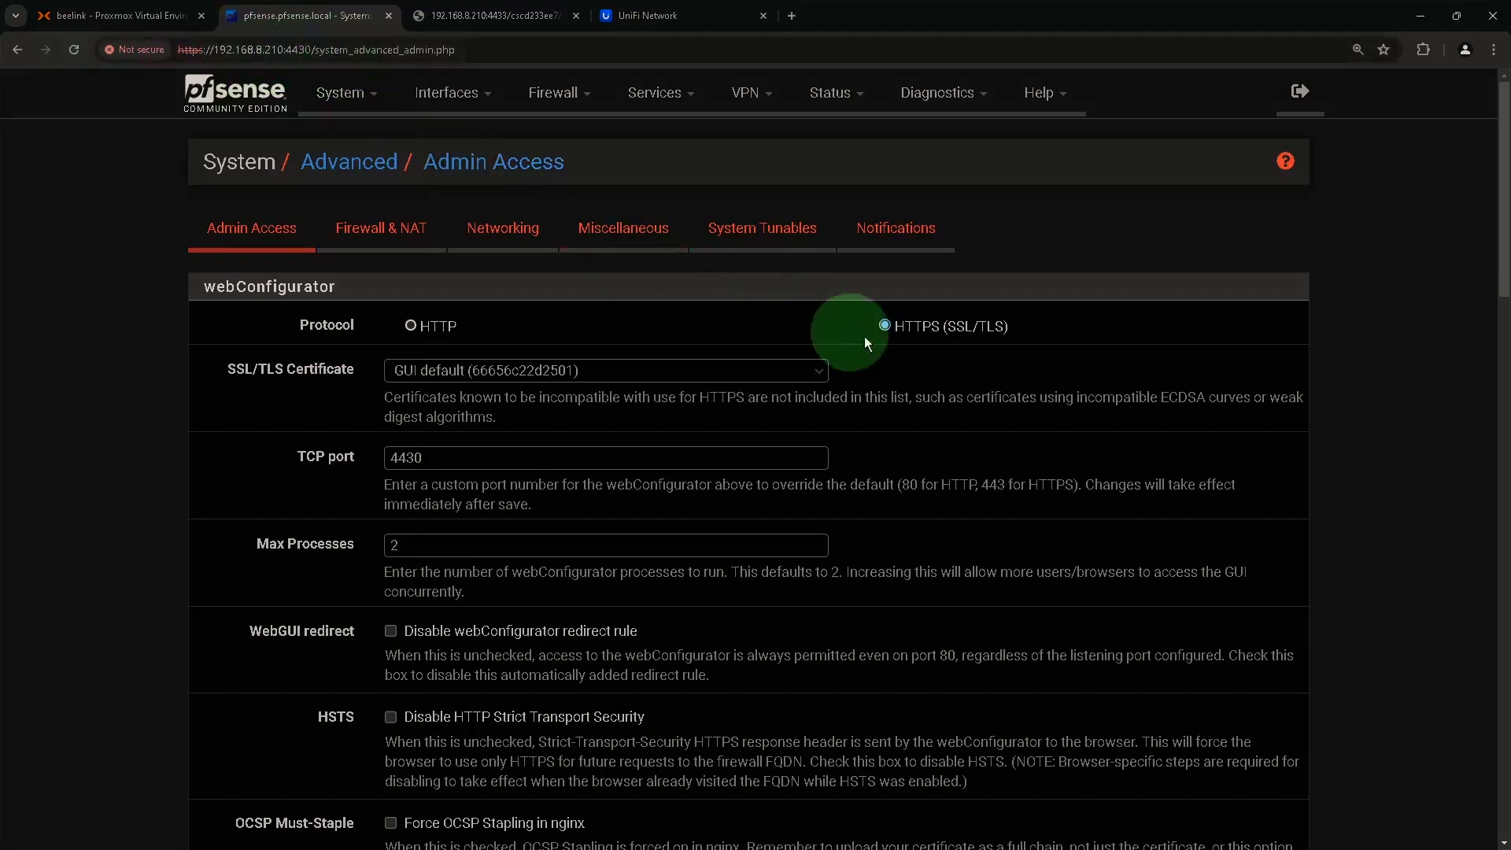
Start a new NAT port-forward rule matching TCP on destination port HTTPS.
{"action": "mouse_move", "coordinate": [566, 101]}
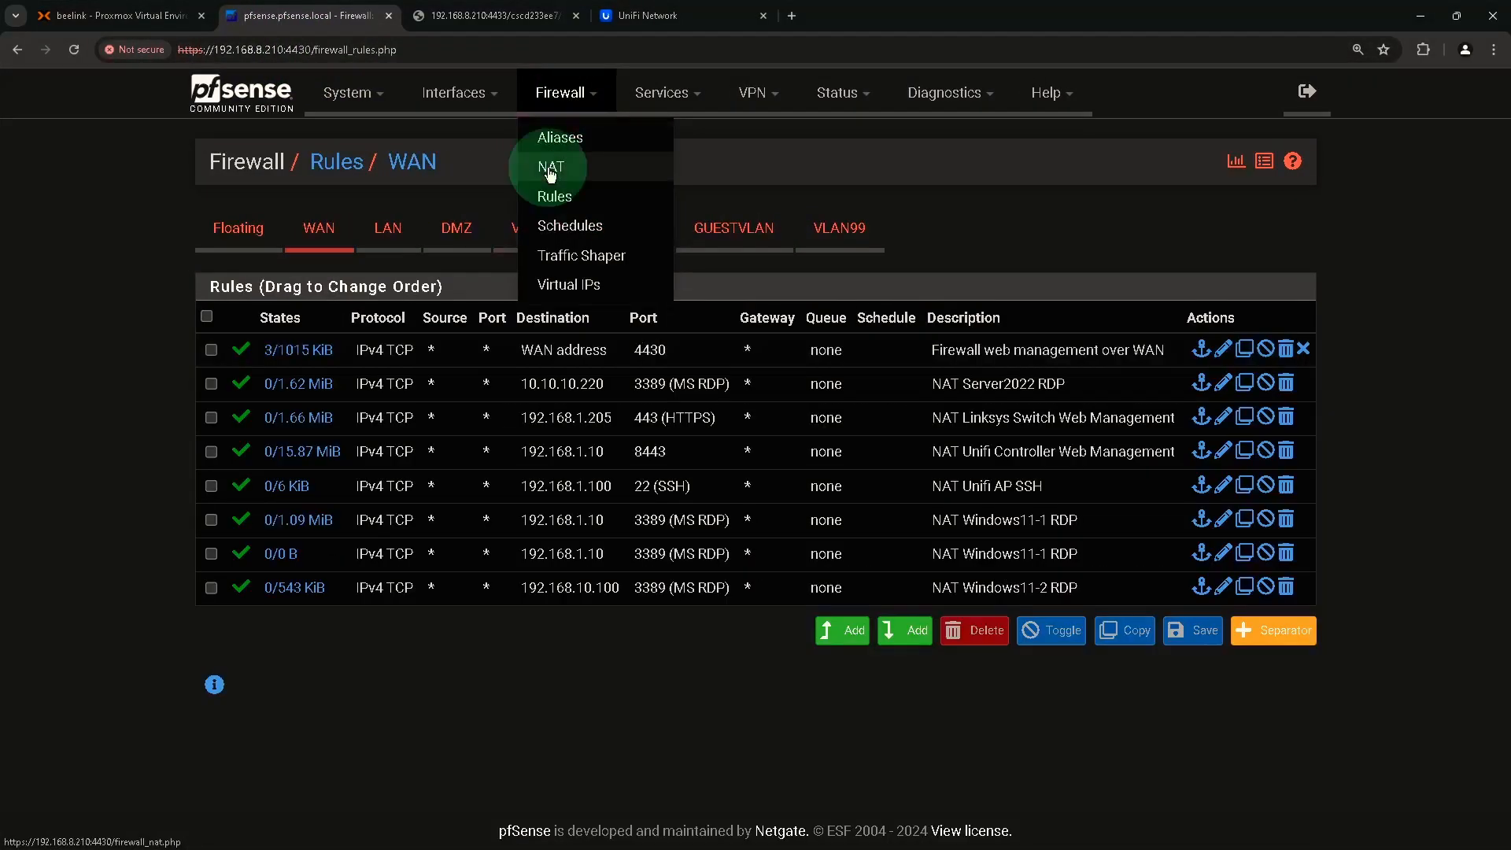
{"action": "left_click", "coordinate": [550, 168]}
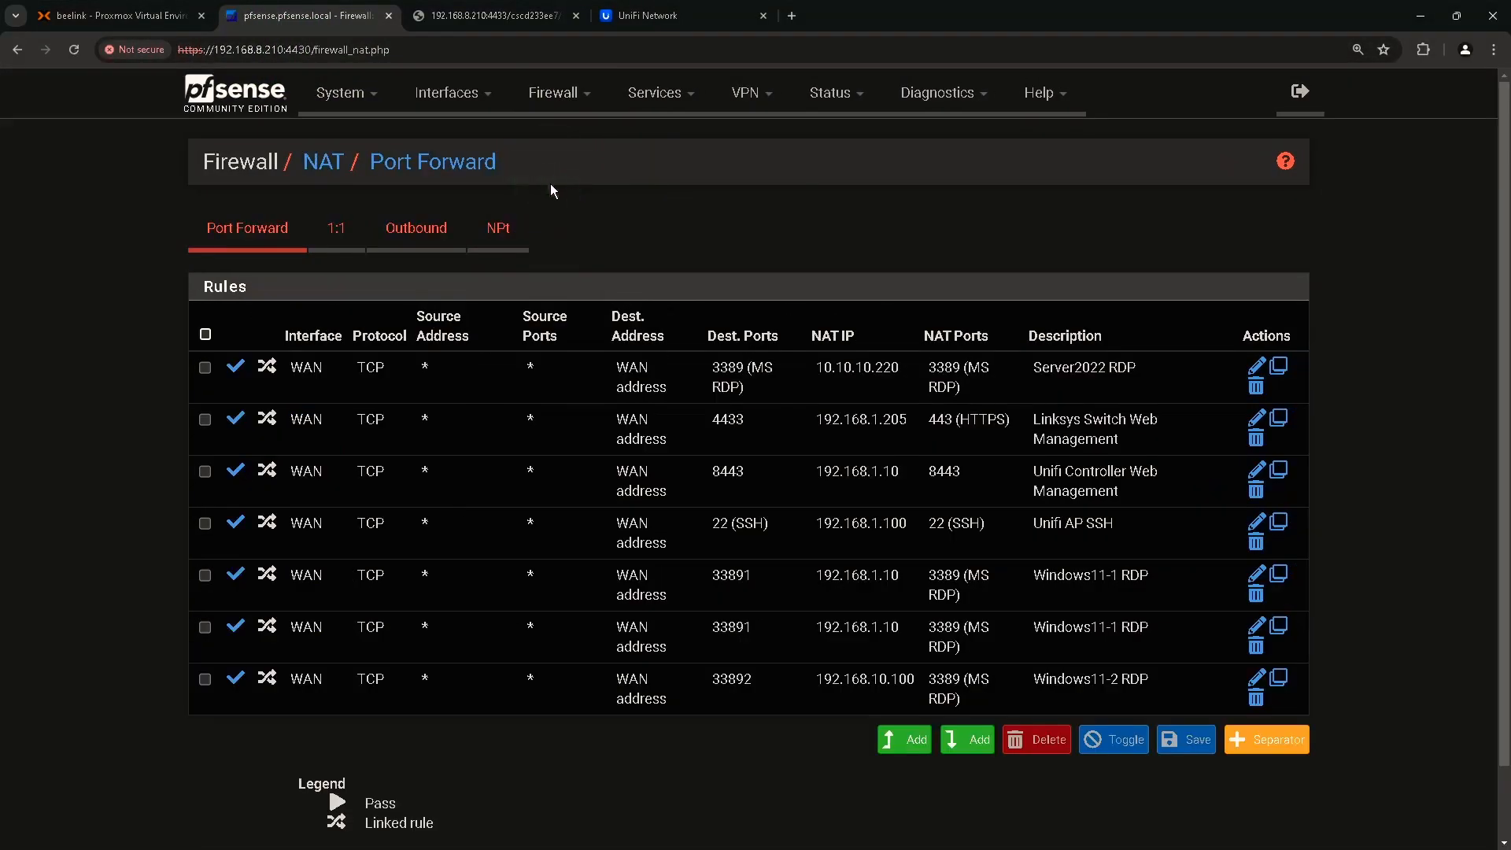
{"action": "left_click", "coordinate": [966, 740]}
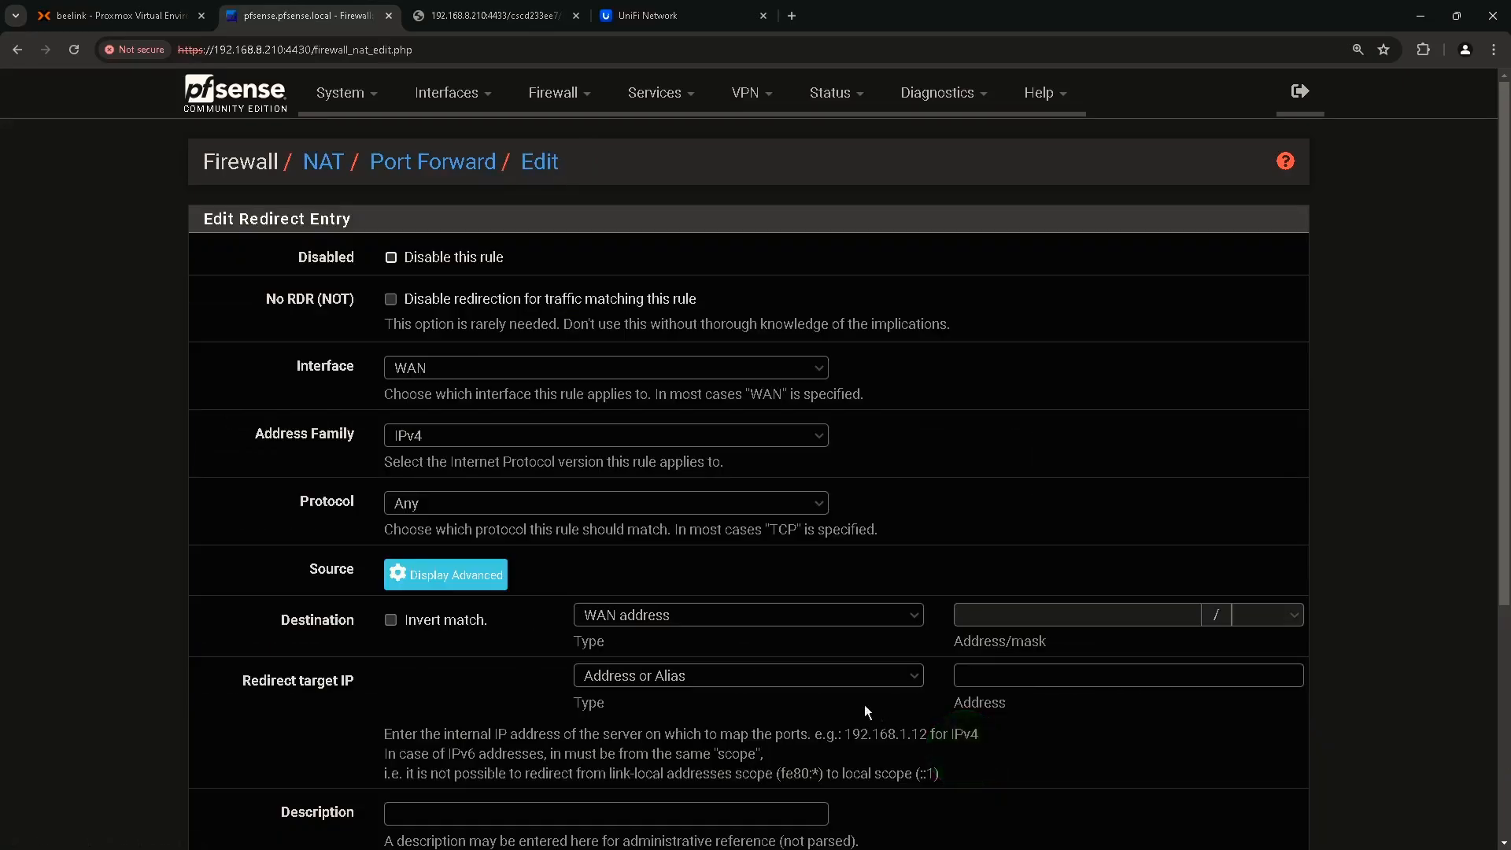
{"action": "scroll", "coordinate": [522, 501], "scroll_direction": "down", "scroll_amount": 1}
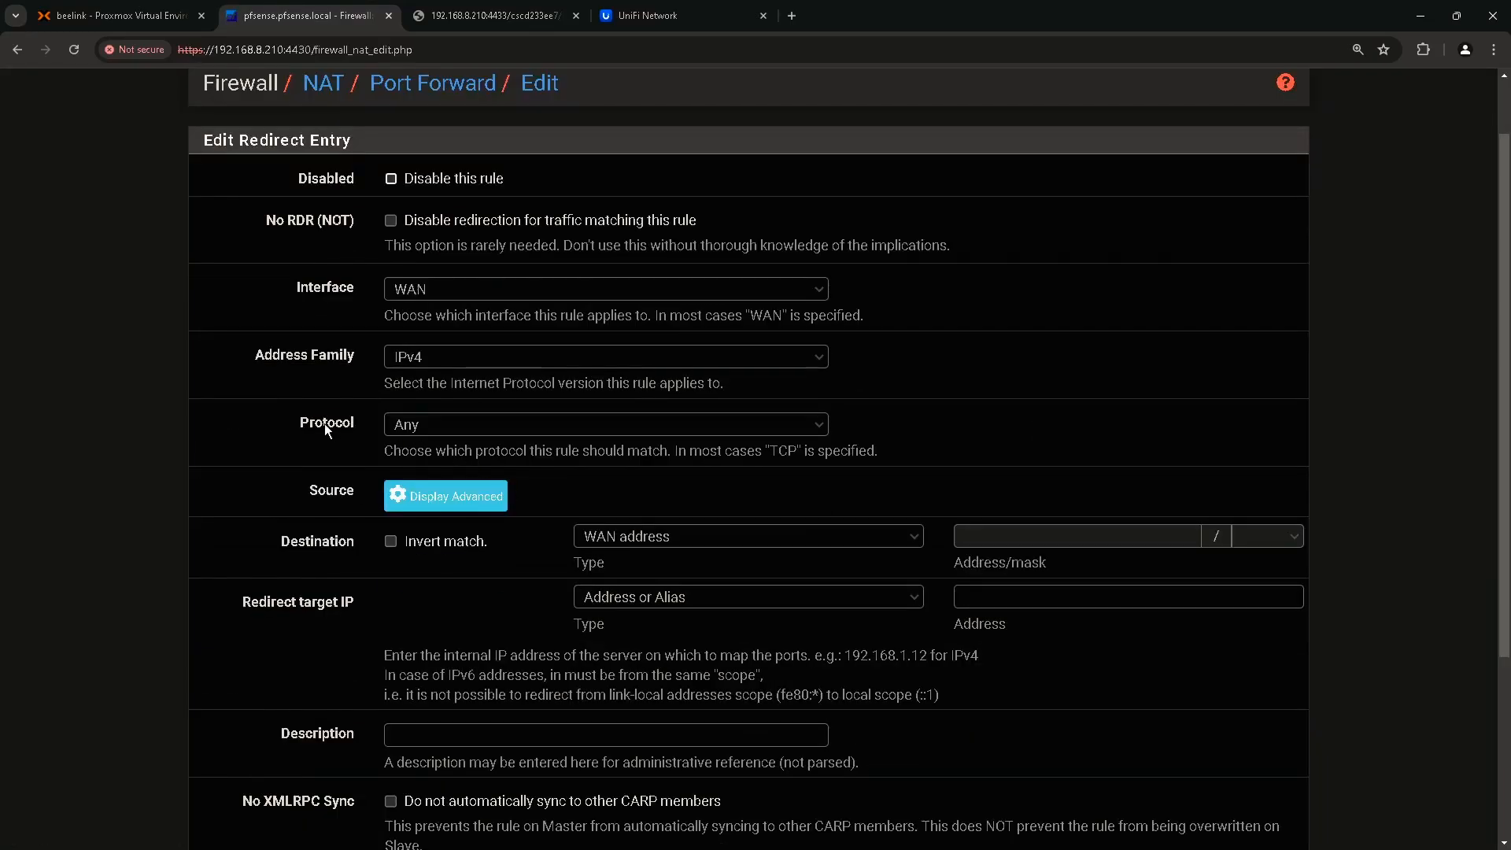
{"action": "left_click", "coordinate": [437, 432]}
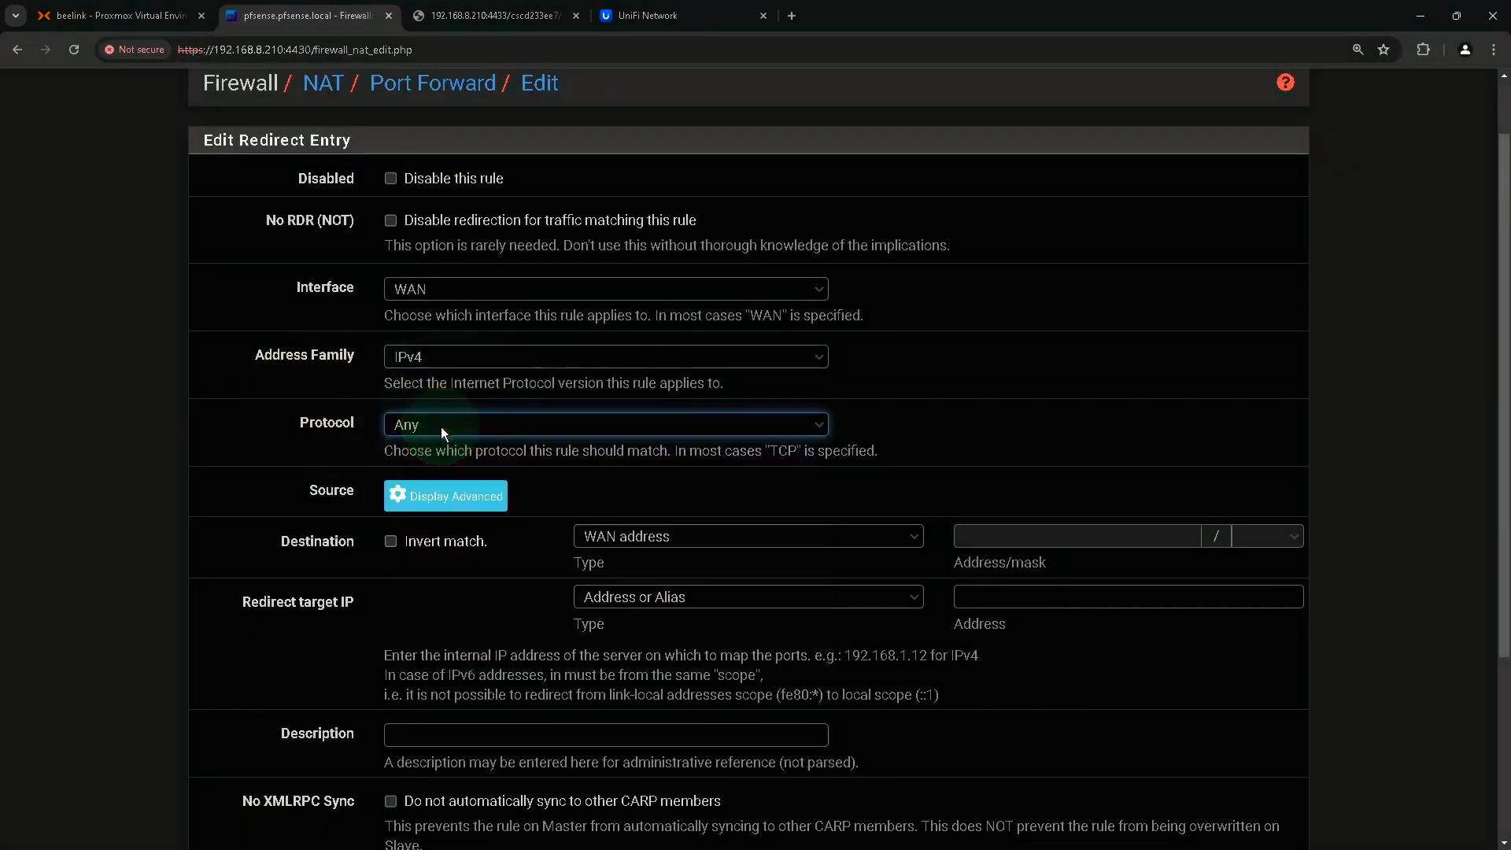
{"action": "left_click", "coordinate": [441, 426]}
{"action": "left_click", "coordinate": [409, 463]}
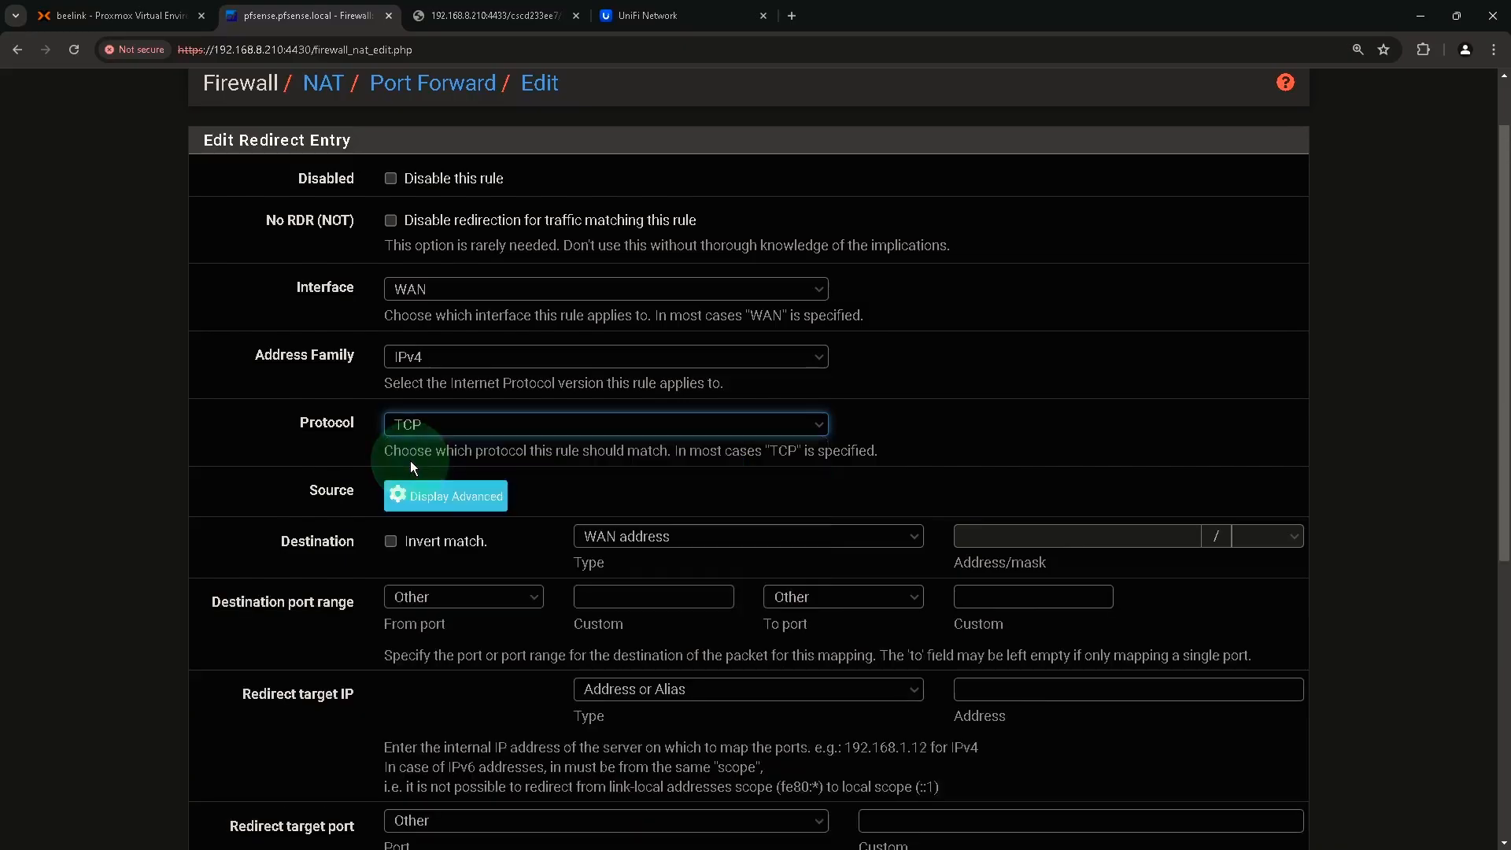
{"action": "scroll", "coordinate": [453, 428], "scroll_direction": "down", "scroll_amount": 1}
{"action": "scroll", "coordinate": [454, 433], "scroll_direction": "down", "scroll_amount": 1}
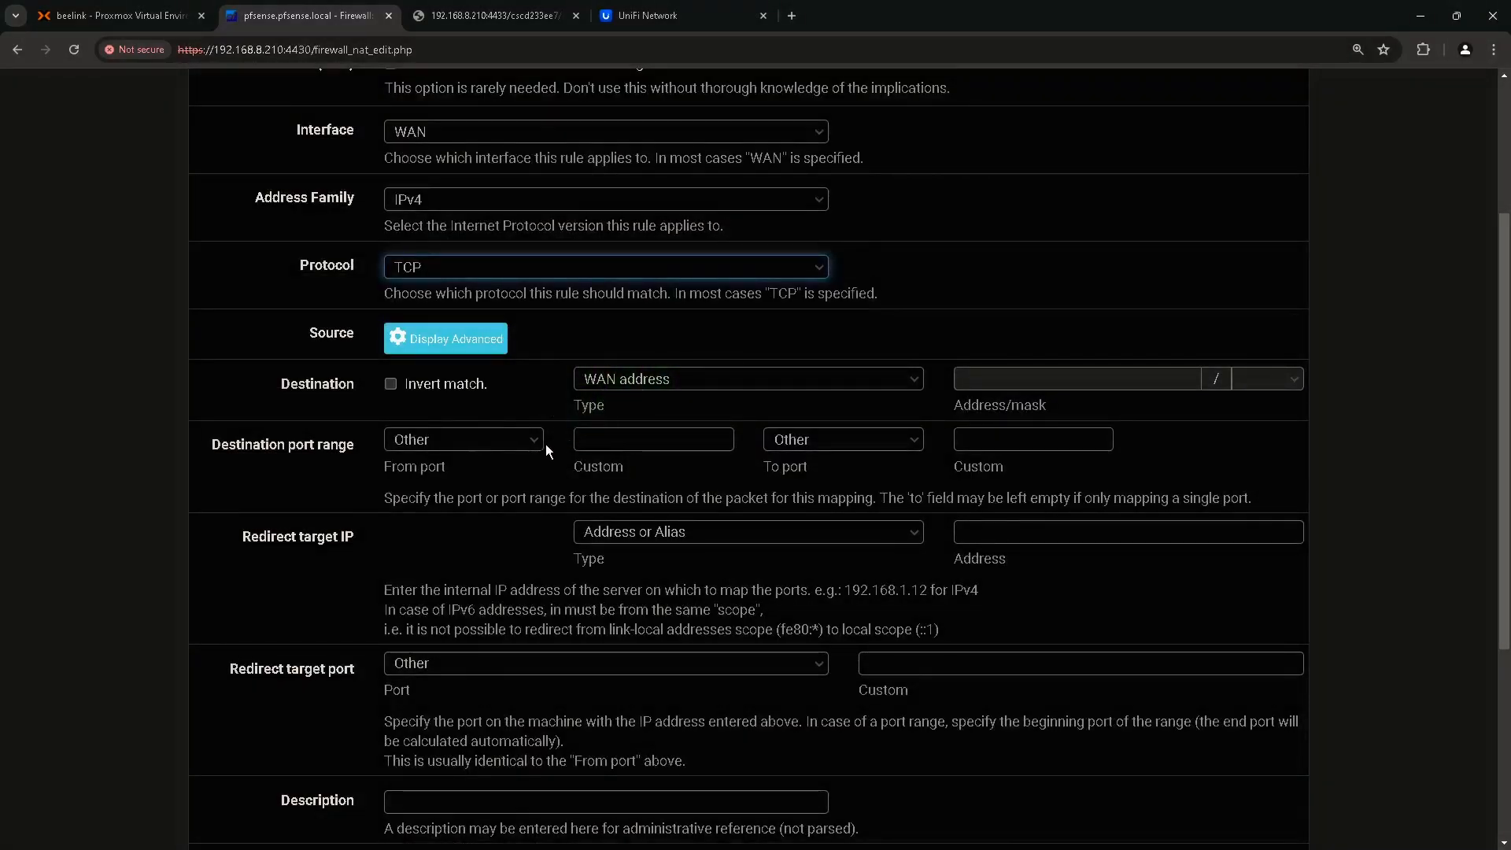
{"action": "left_click", "coordinate": [493, 440]}
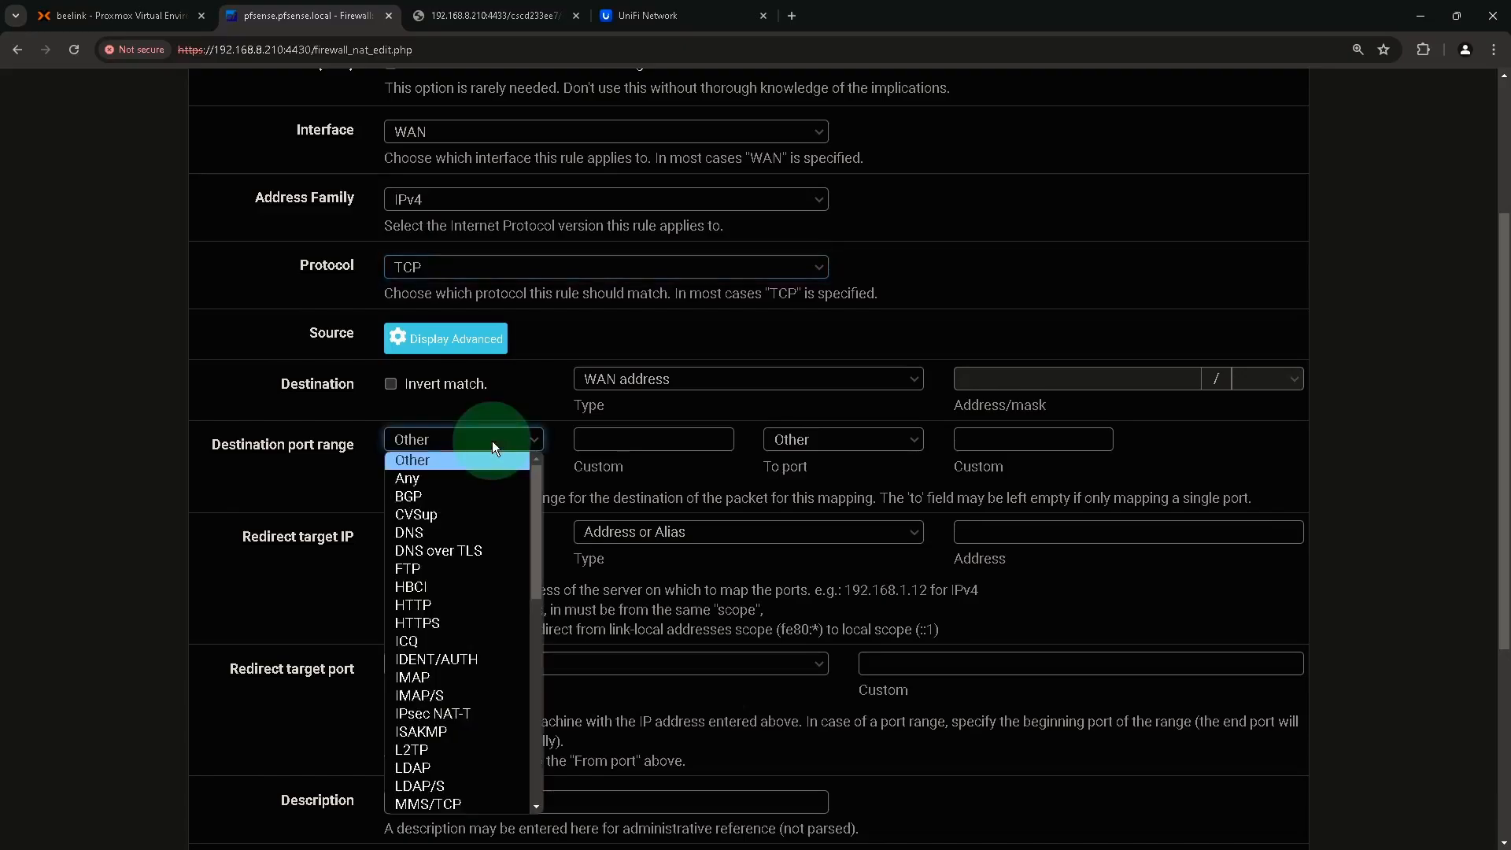
{"action": "left_click", "coordinate": [443, 628]}
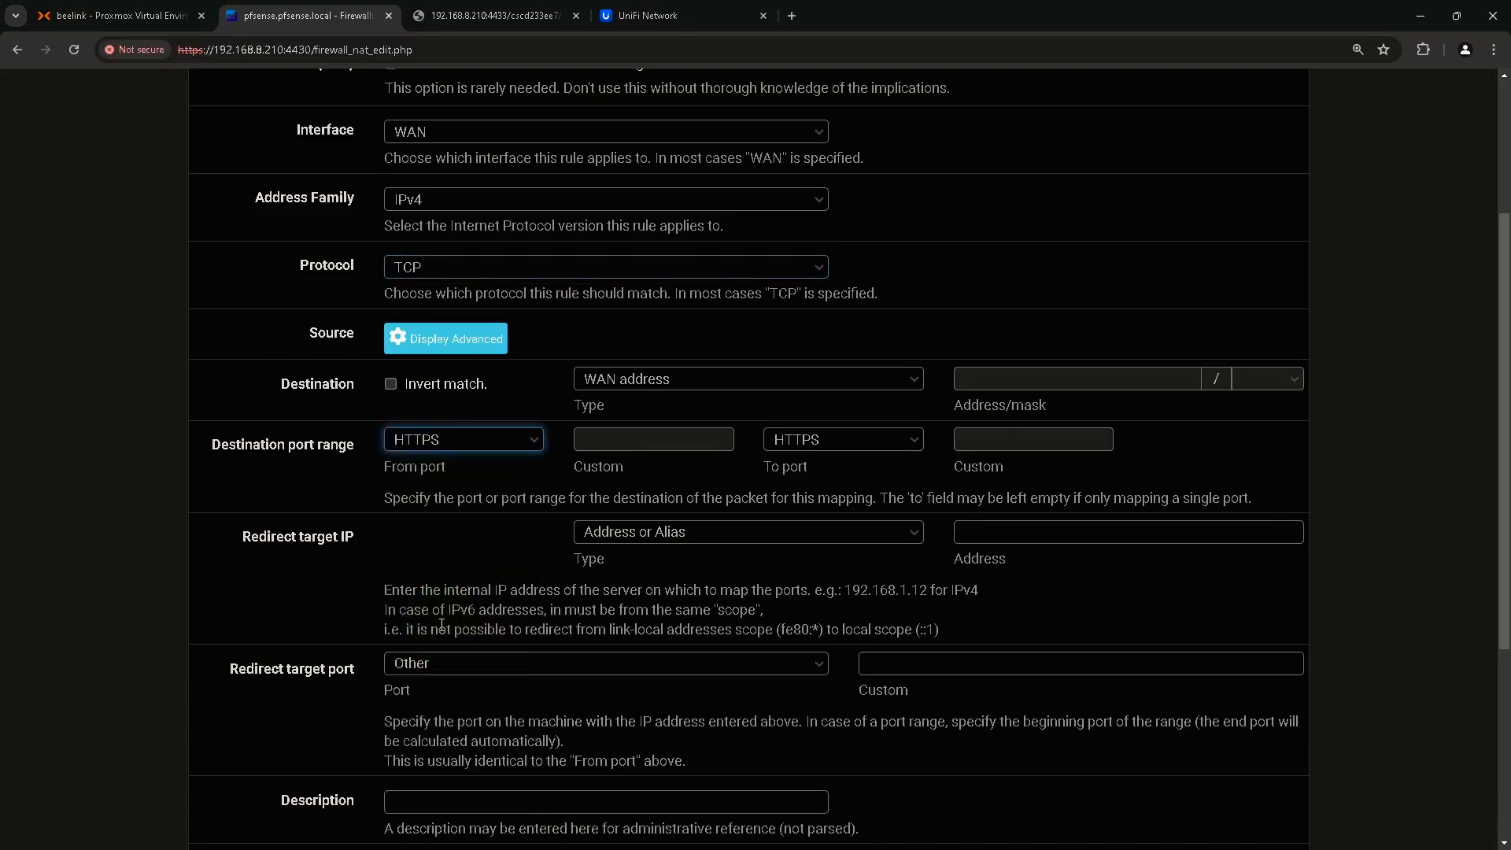
Redirect the rule to internal IP 10.10.10.220 on port HTTPS.
{"action": "scroll", "coordinate": [434, 614], "scroll_direction": "down", "scroll_amount": 1}
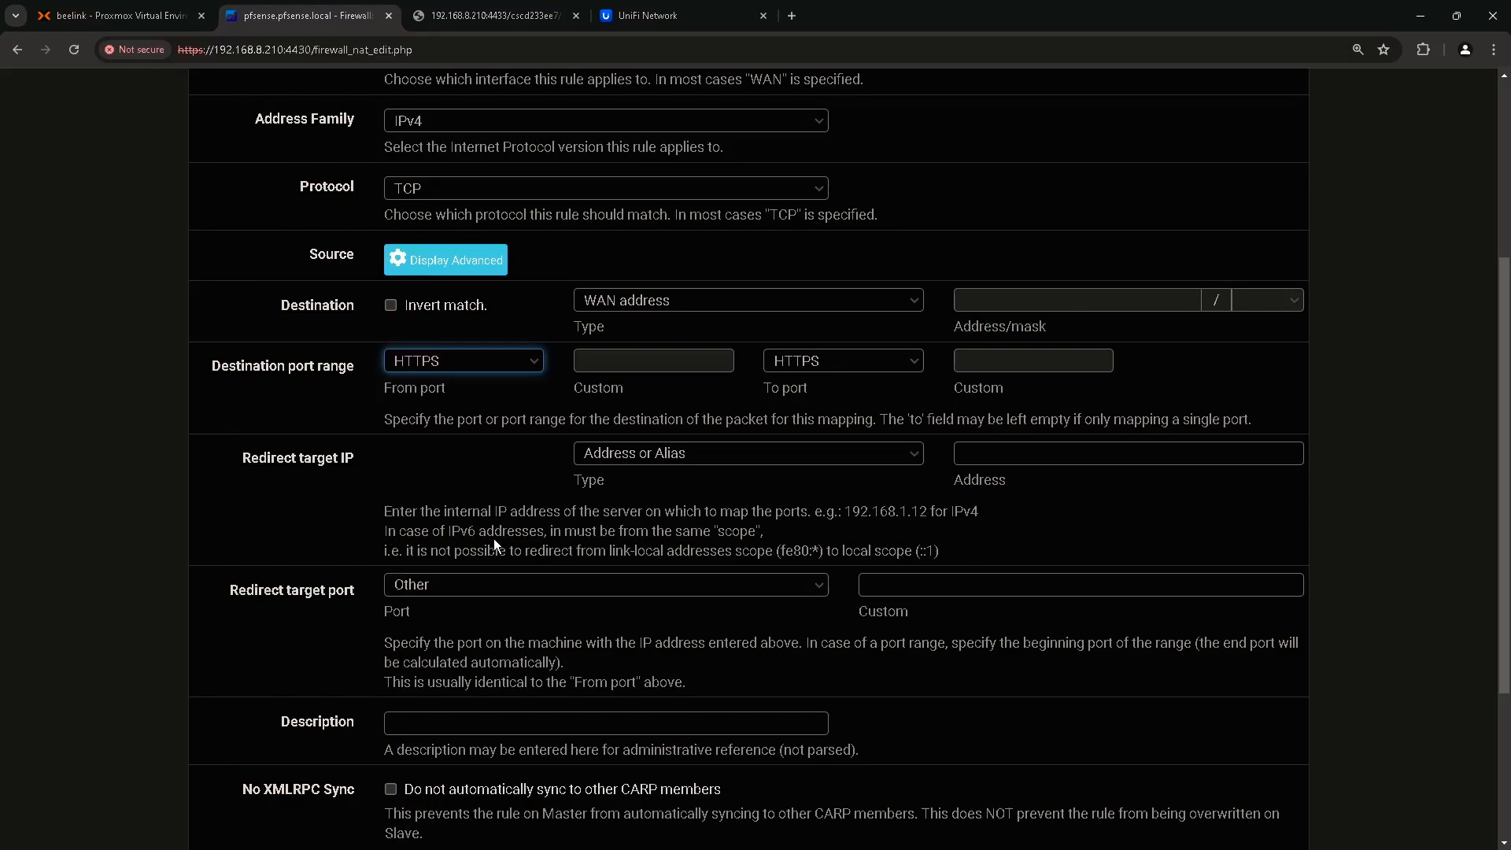
{"action": "left_click", "coordinate": [320, 481]}
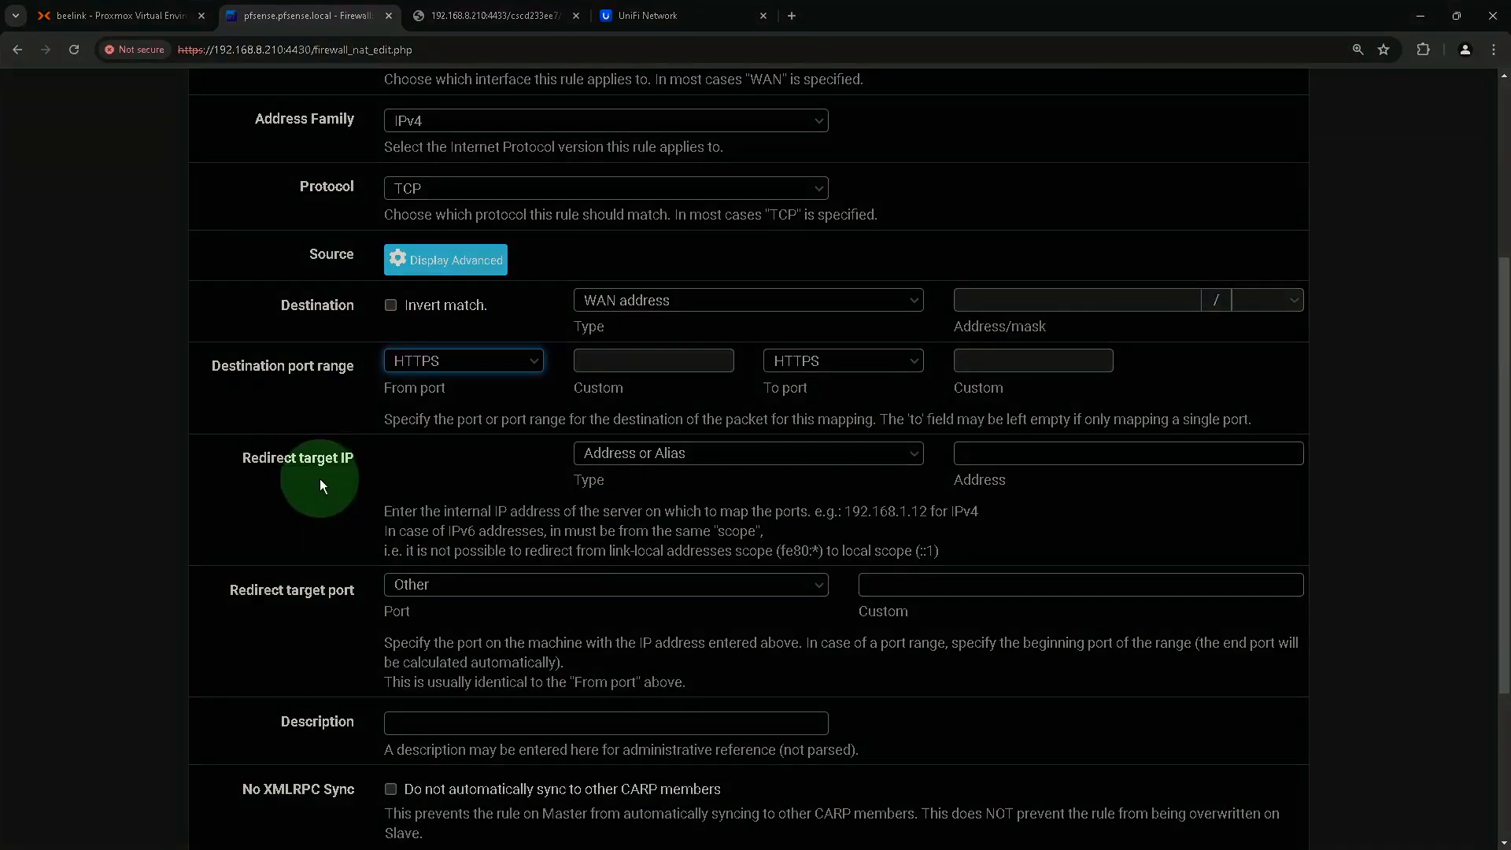
{"action": "left_click", "coordinate": [987, 458]}
{"action": "type", "text": "10."}
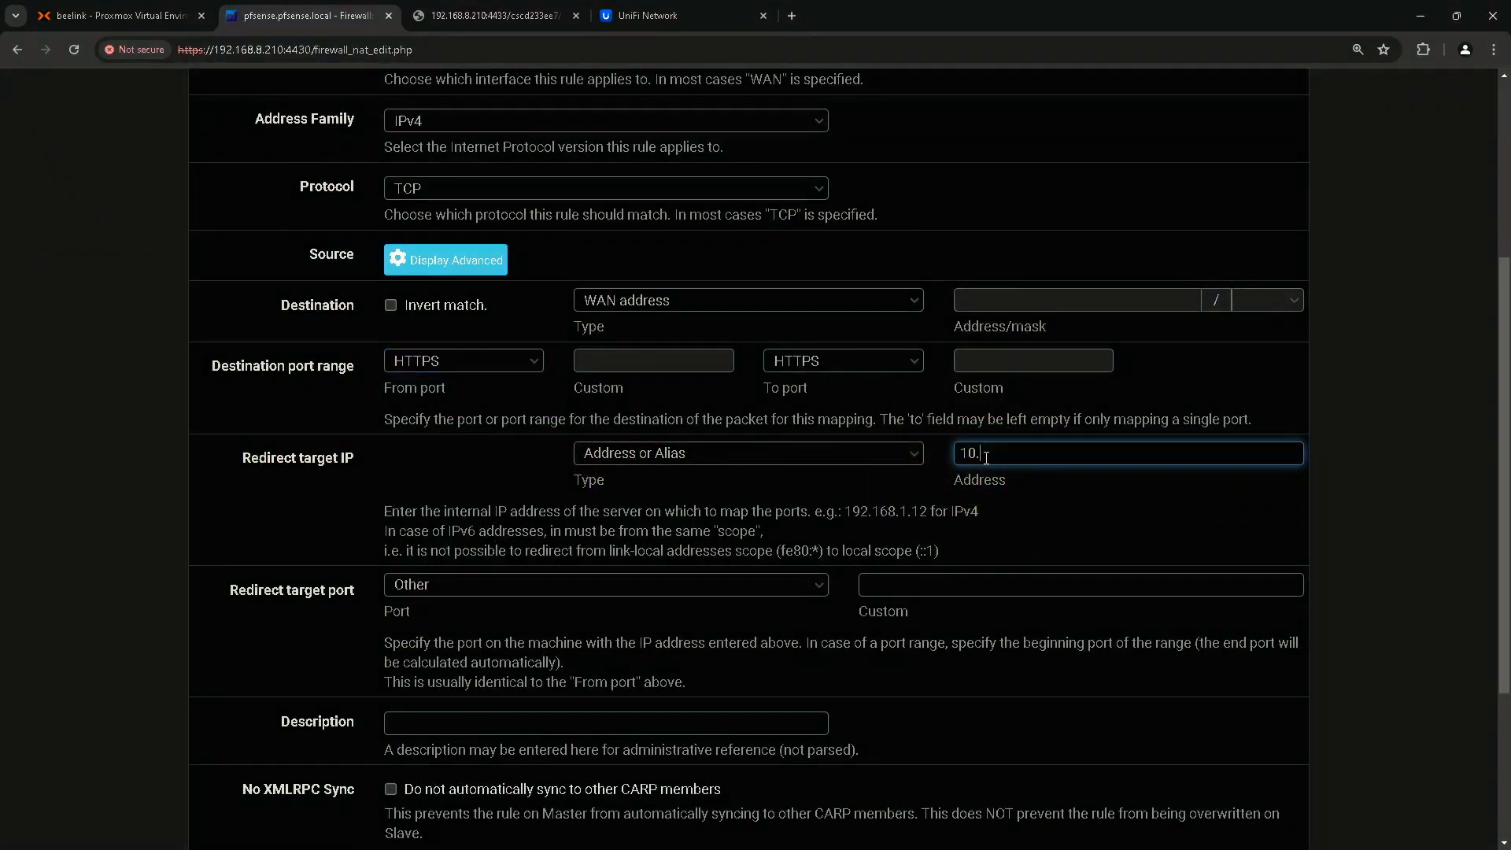
{"action": "type", "text": "10.10.220"}
{"action": "scroll", "coordinate": [1004, 478], "scroll_direction": "down", "scroll_amount": 1}
{"action": "left_click", "coordinate": [278, 520]}
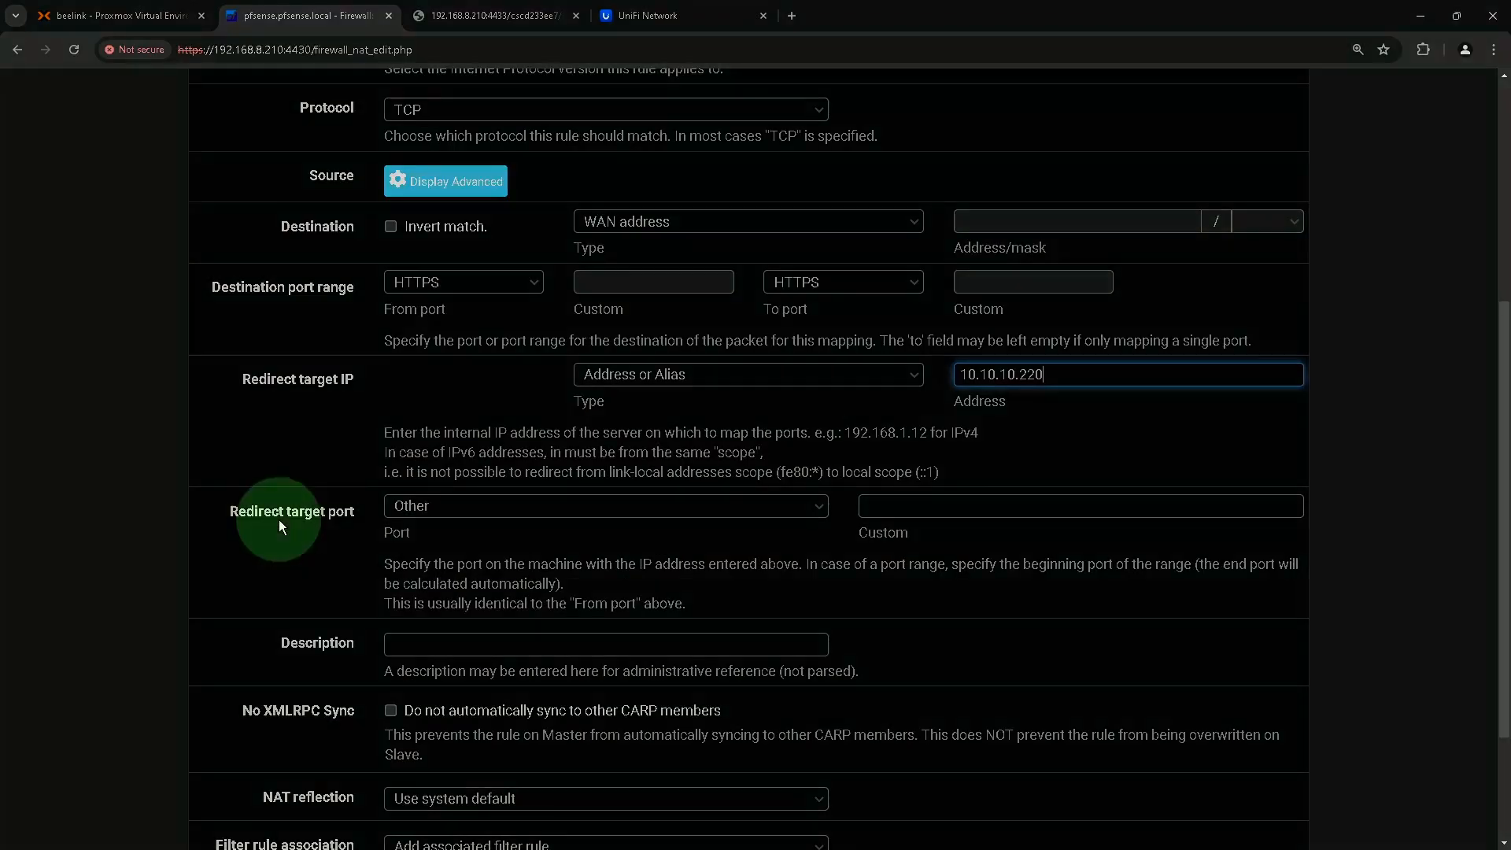
{"action": "left_click", "coordinate": [458, 507]}
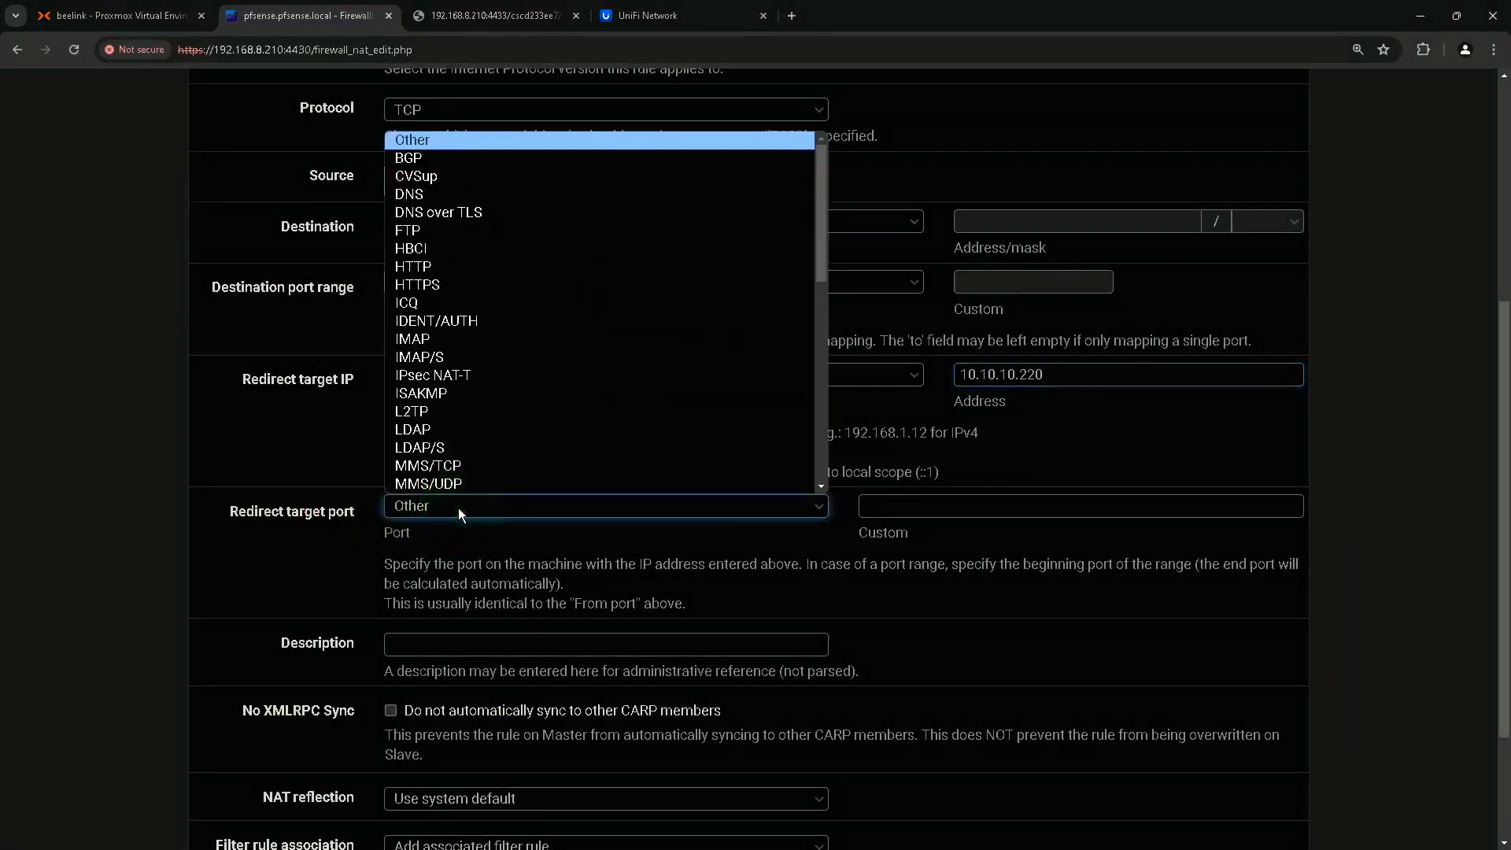
{"action": "left_click", "coordinate": [444, 283]}
Give the rule the description 'Web IIS' and save it.
{"action": "scroll", "coordinate": [721, 622], "scroll_direction": "down", "scroll_amount": 1}
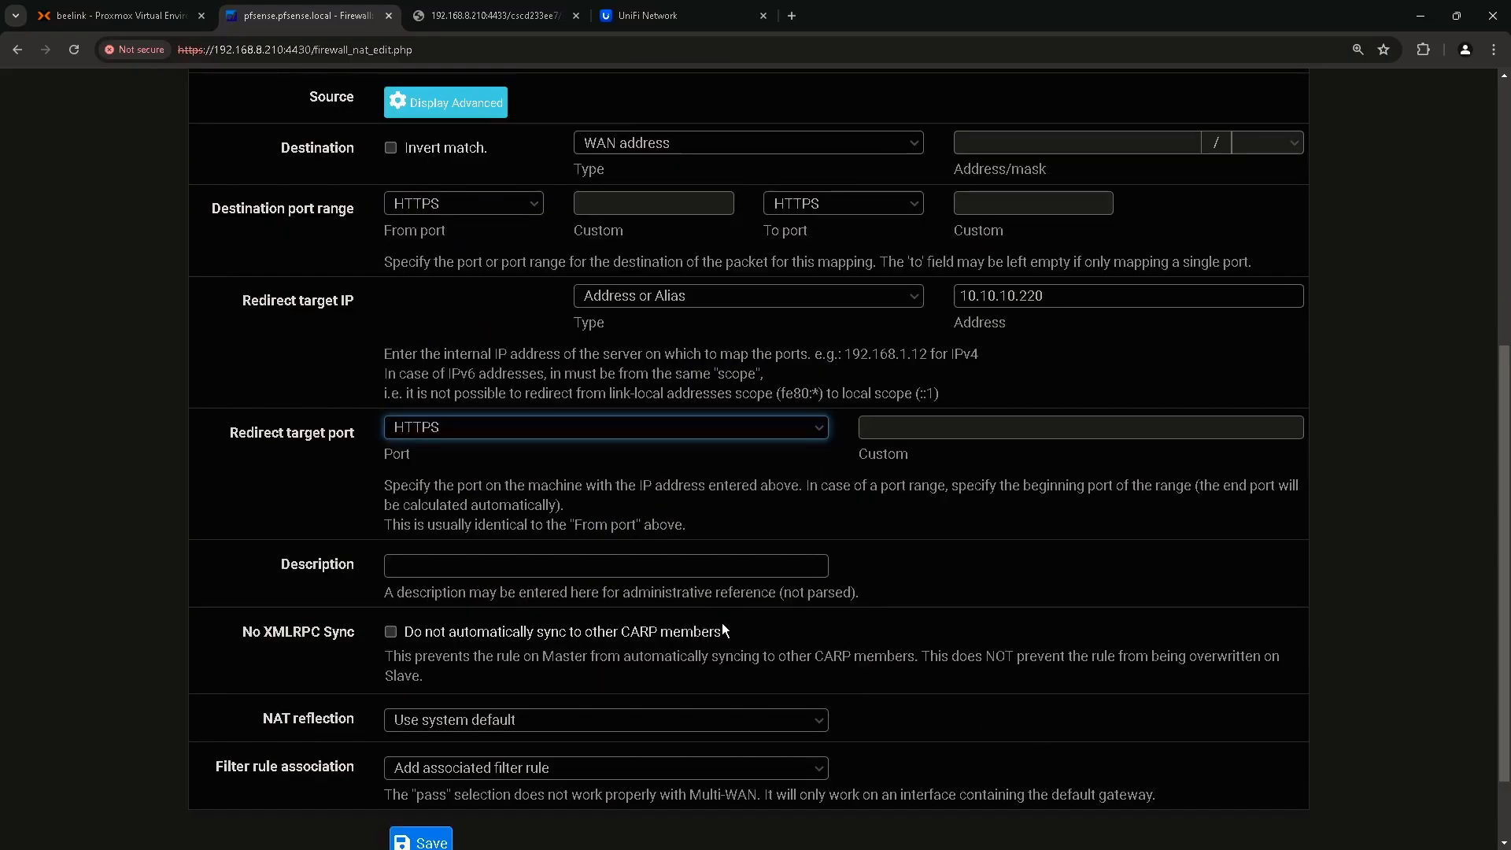
{"action": "left_click", "coordinate": [506, 563]}
{"action": "type", "text": "Web IIS"}
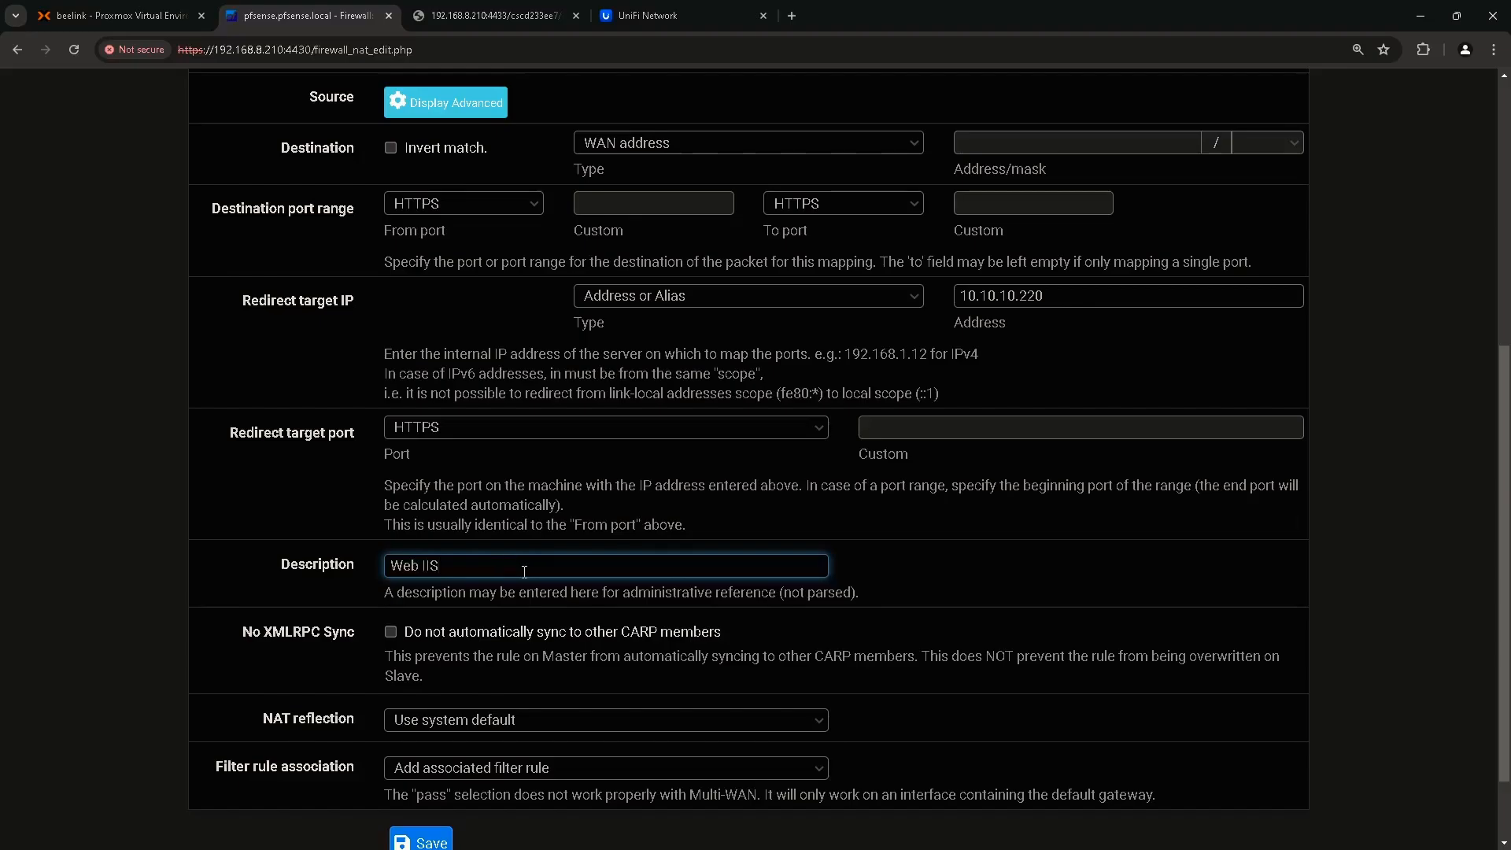
{"action": "scroll", "coordinate": [525, 571], "scroll_direction": "down", "scroll_amount": 2}
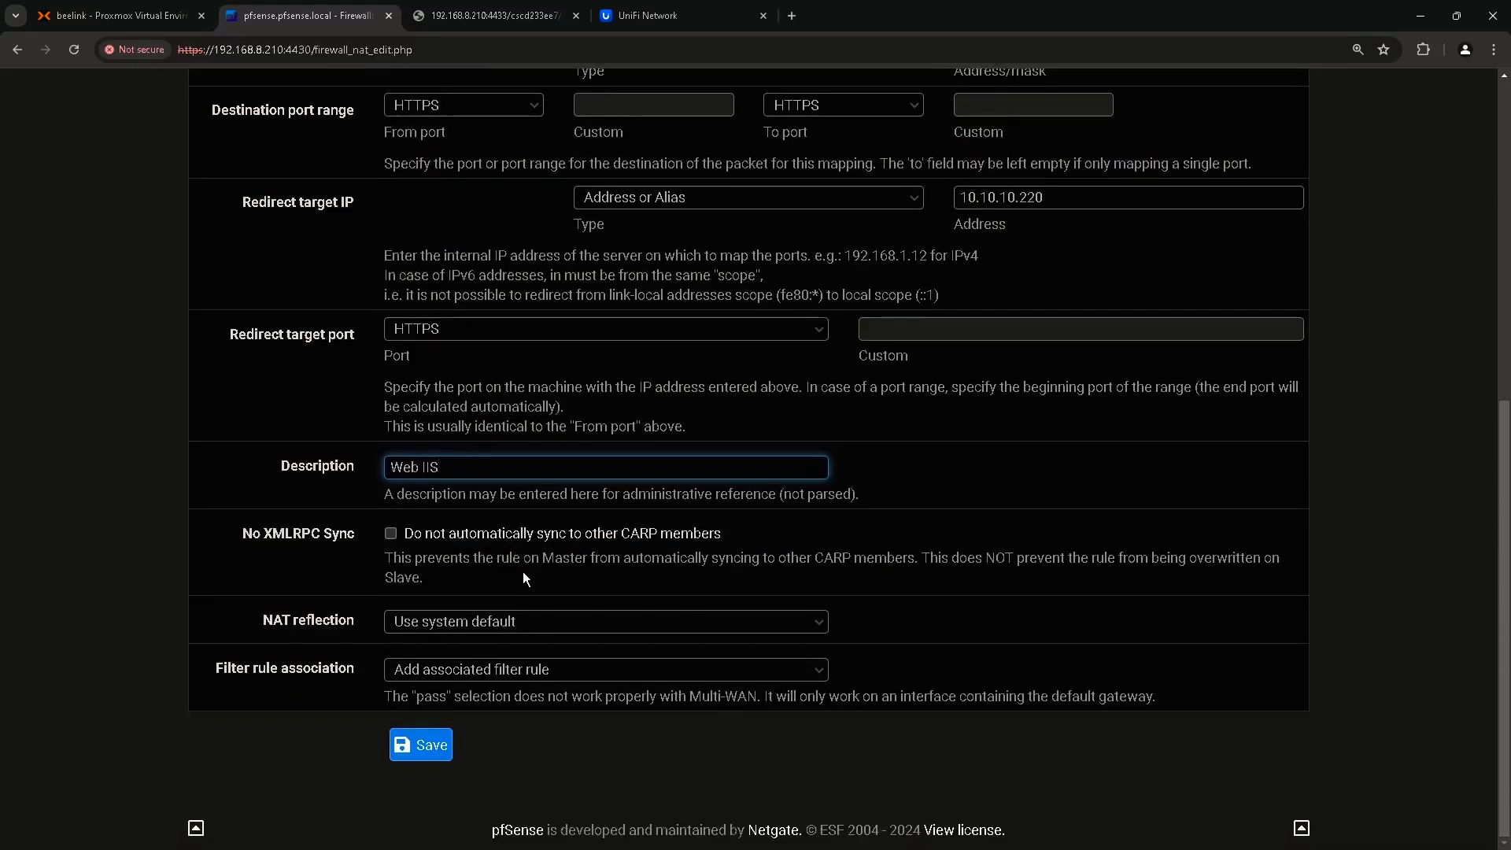
{"action": "left_click", "coordinate": [424, 743]}
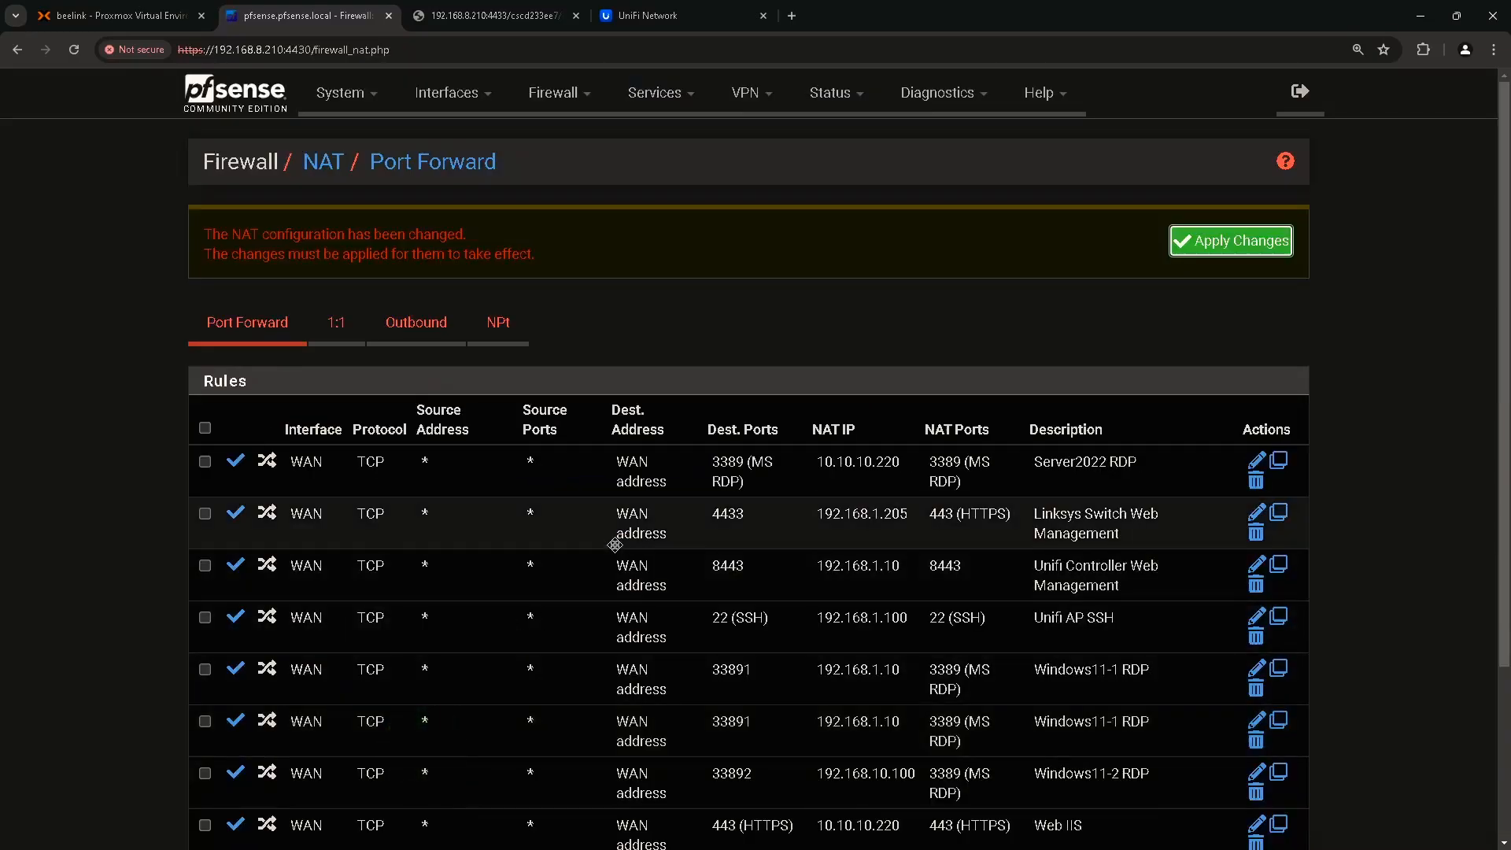
Apply the pending NAT changes and view the WAN firewall rules, now listing NAT Web IIS.
{"action": "left_click", "coordinate": [1235, 242]}
{"action": "scroll", "coordinate": [860, 379], "scroll_direction": "down", "scroll_amount": 3}
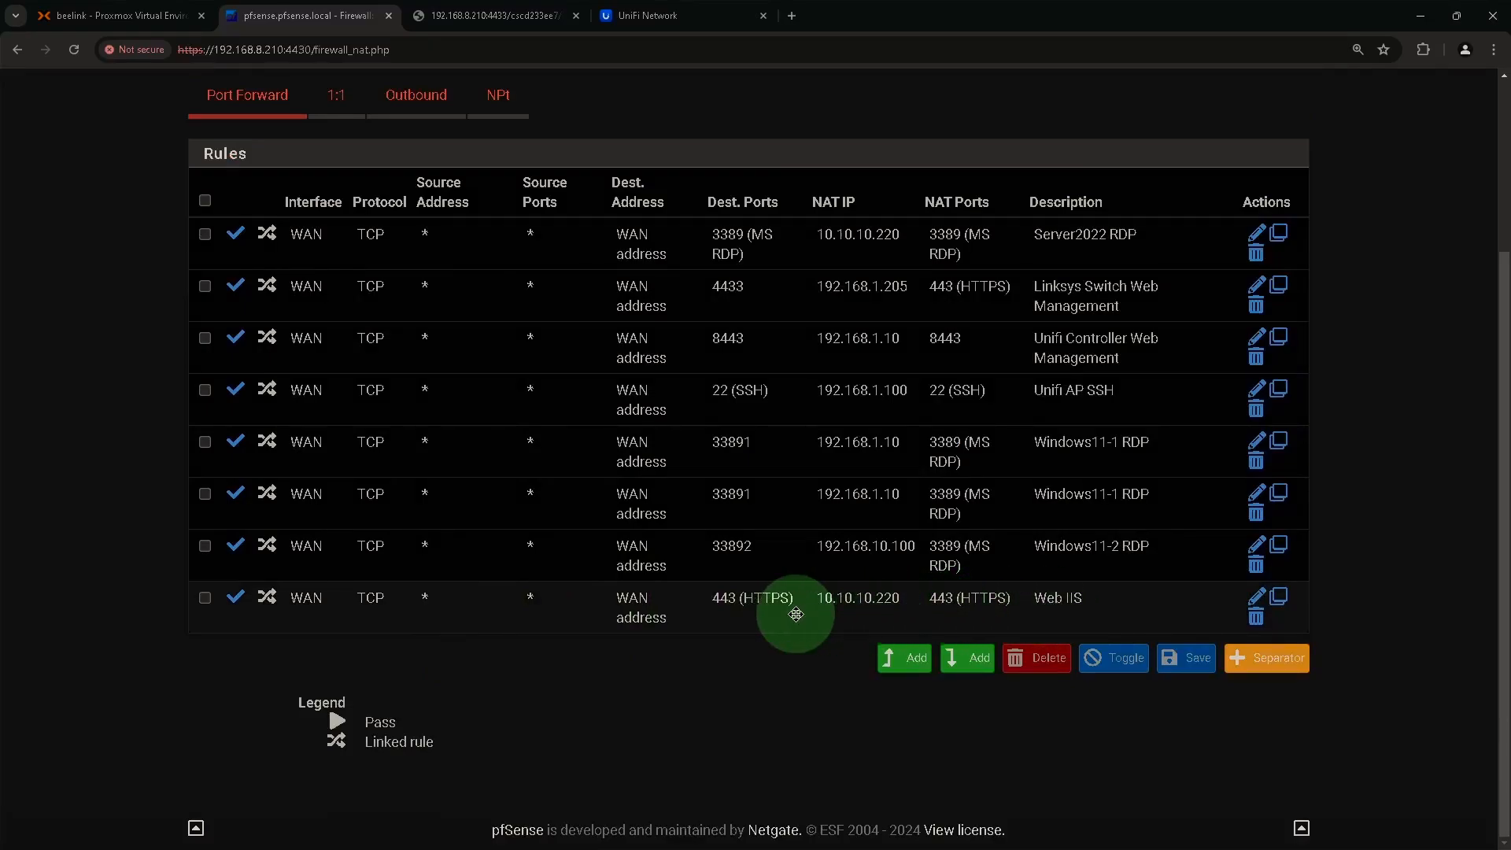
{"action": "scroll", "coordinate": [790, 613], "scroll_direction": "up", "scroll_amount": 3}
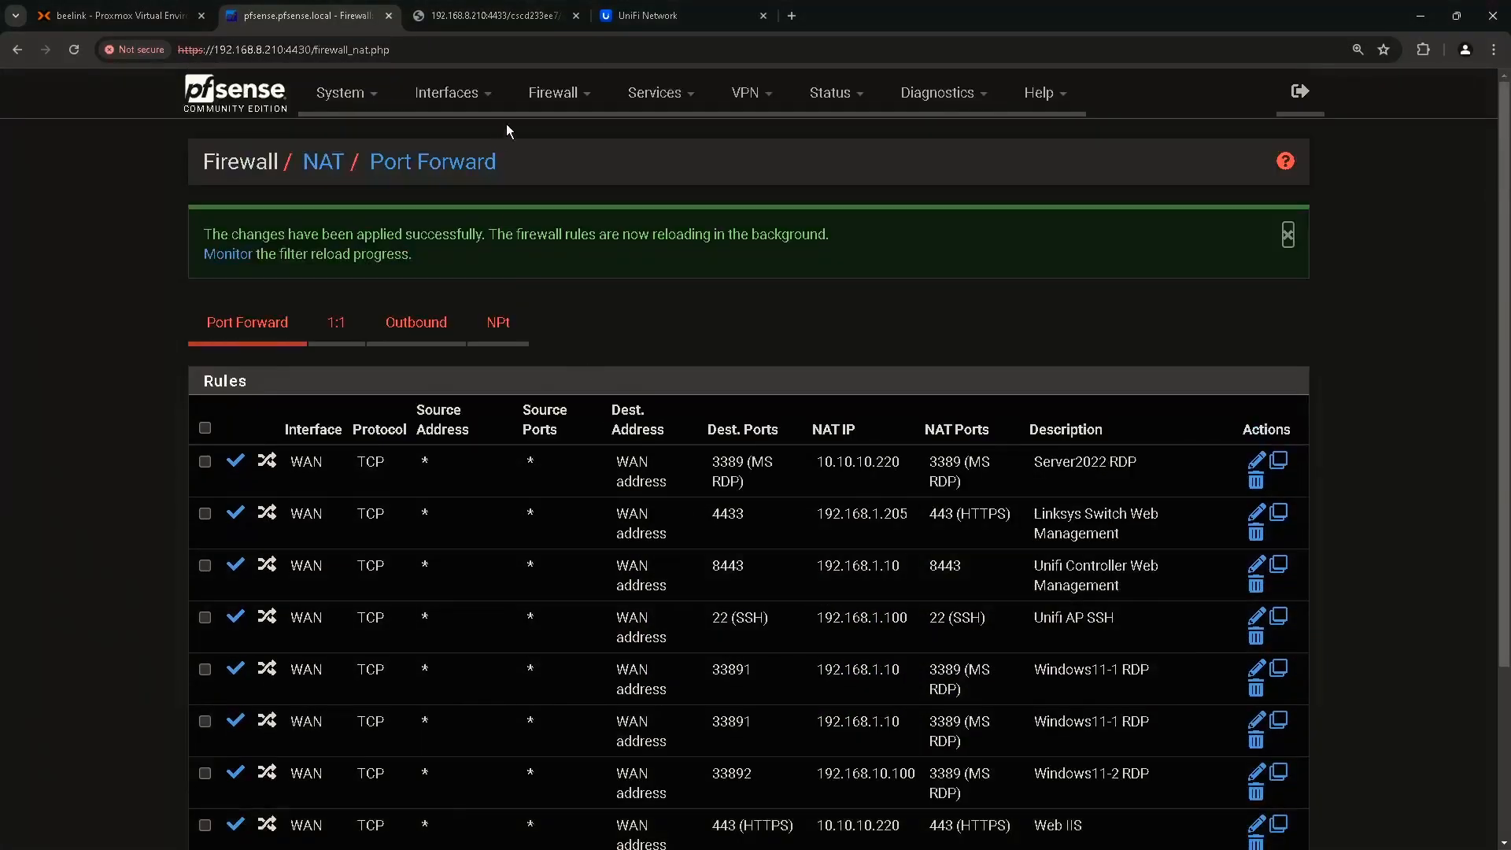
{"action": "left_click", "coordinate": [568, 109]}
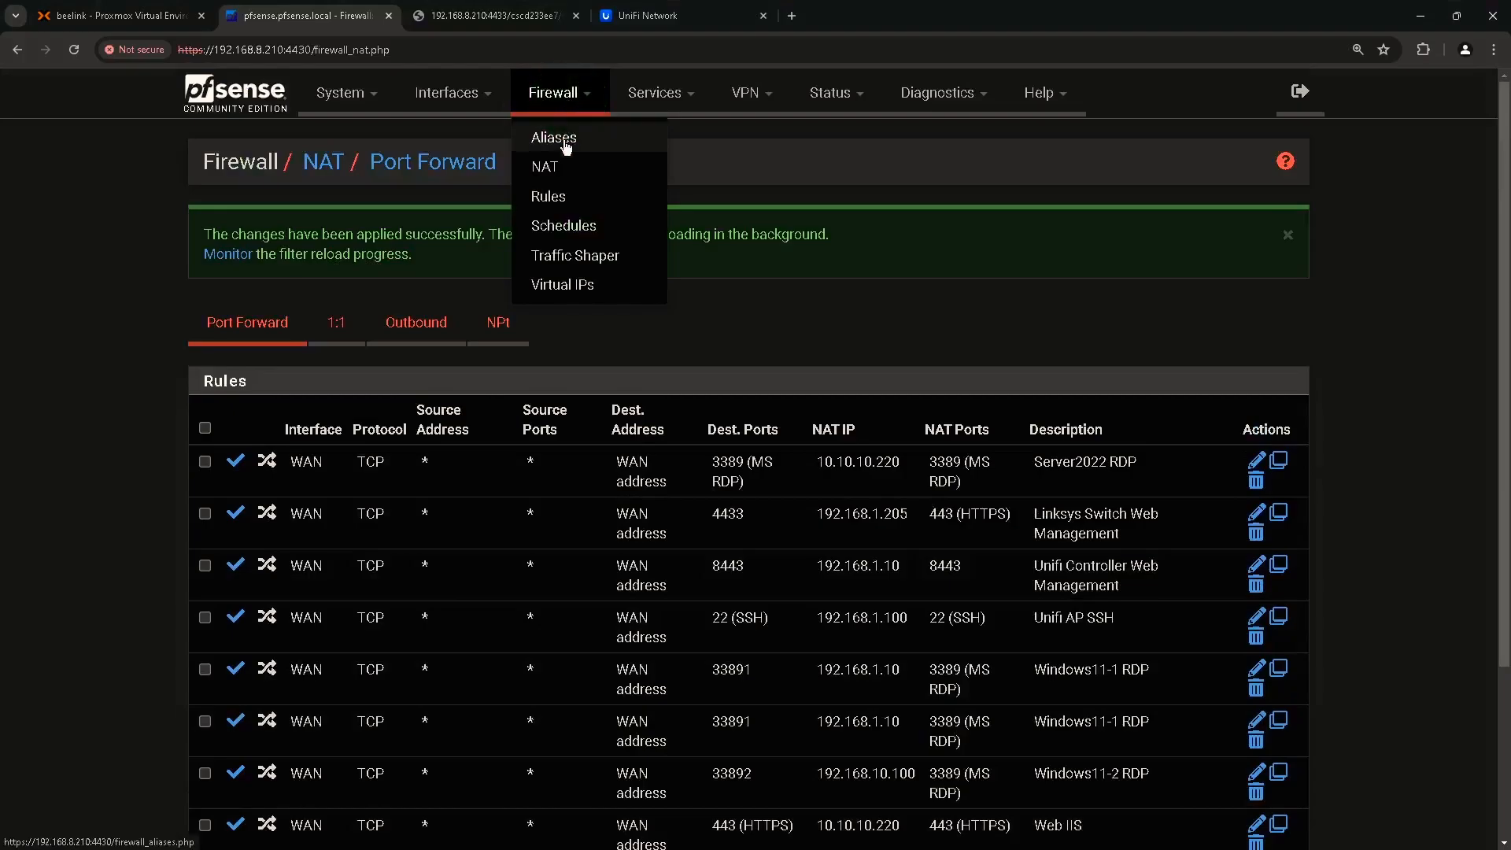
{"action": "left_click", "coordinate": [565, 192]}
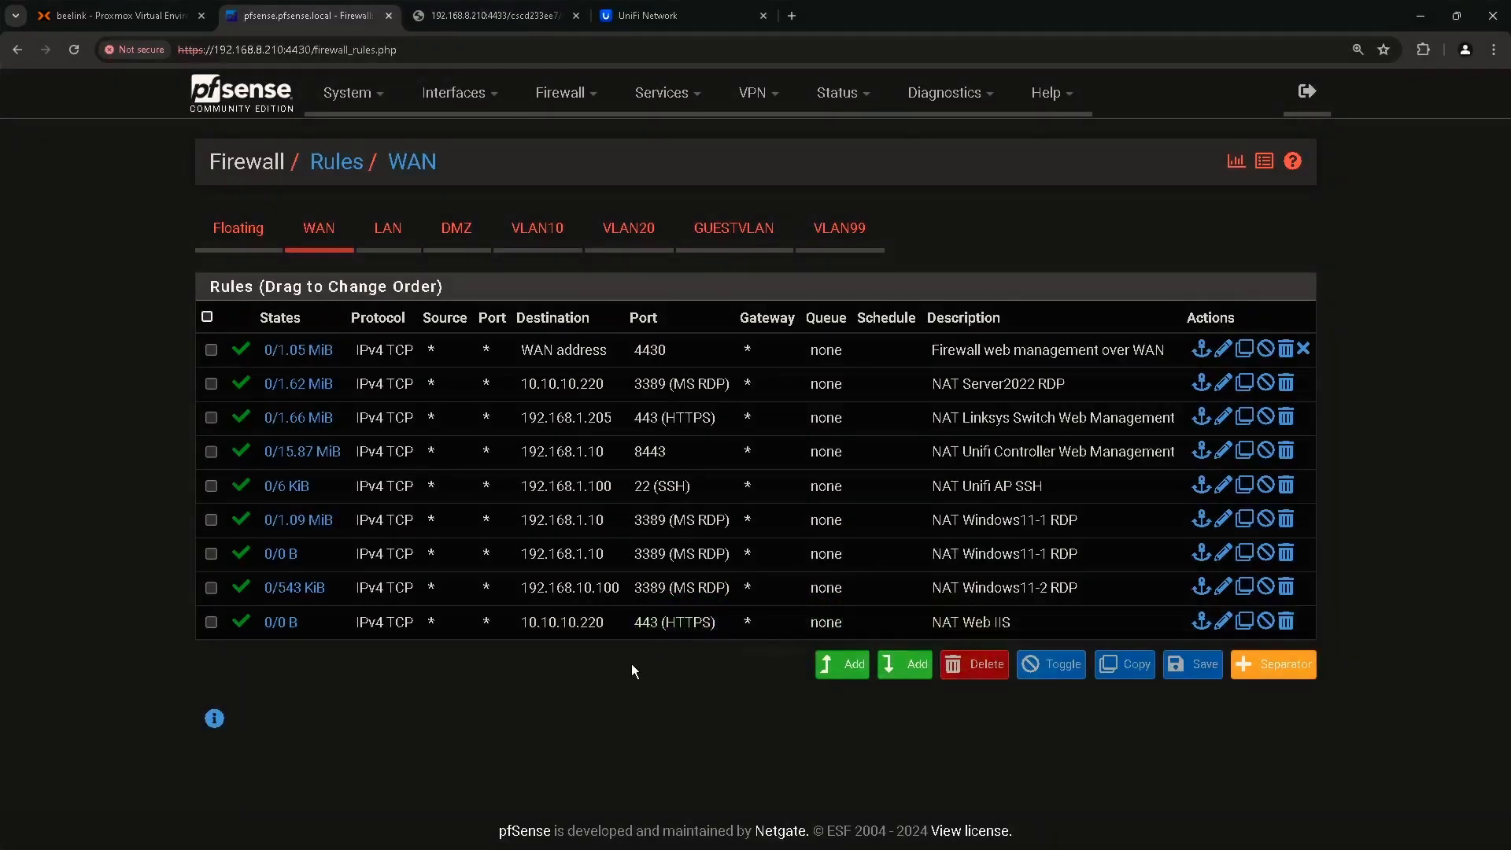
{"action": "left_click", "coordinate": [792, 15]}
{"action": "type", "text": "https://"}
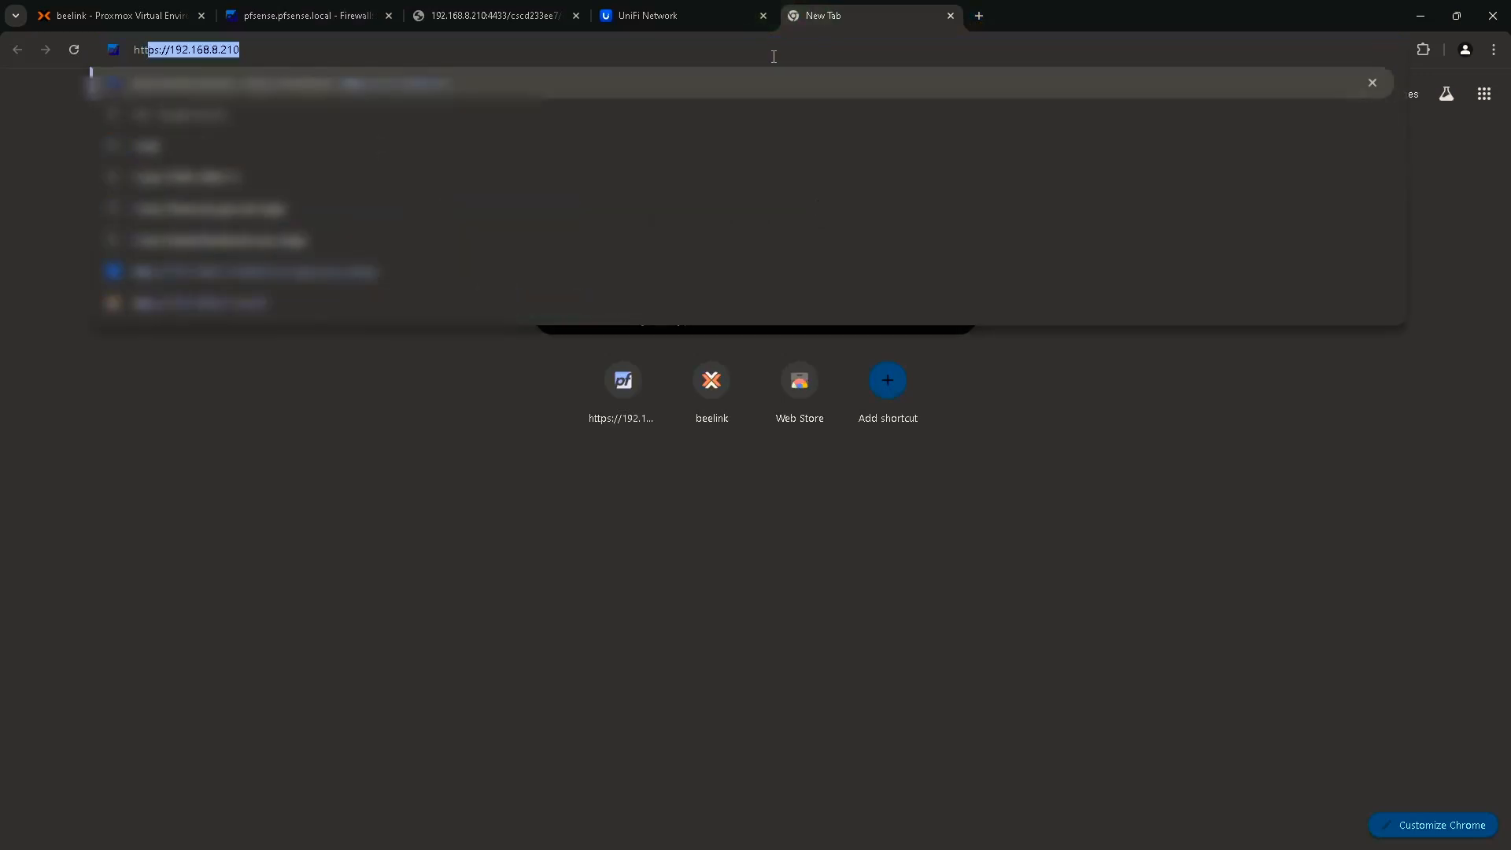
{"action": "type", "text": "19"}
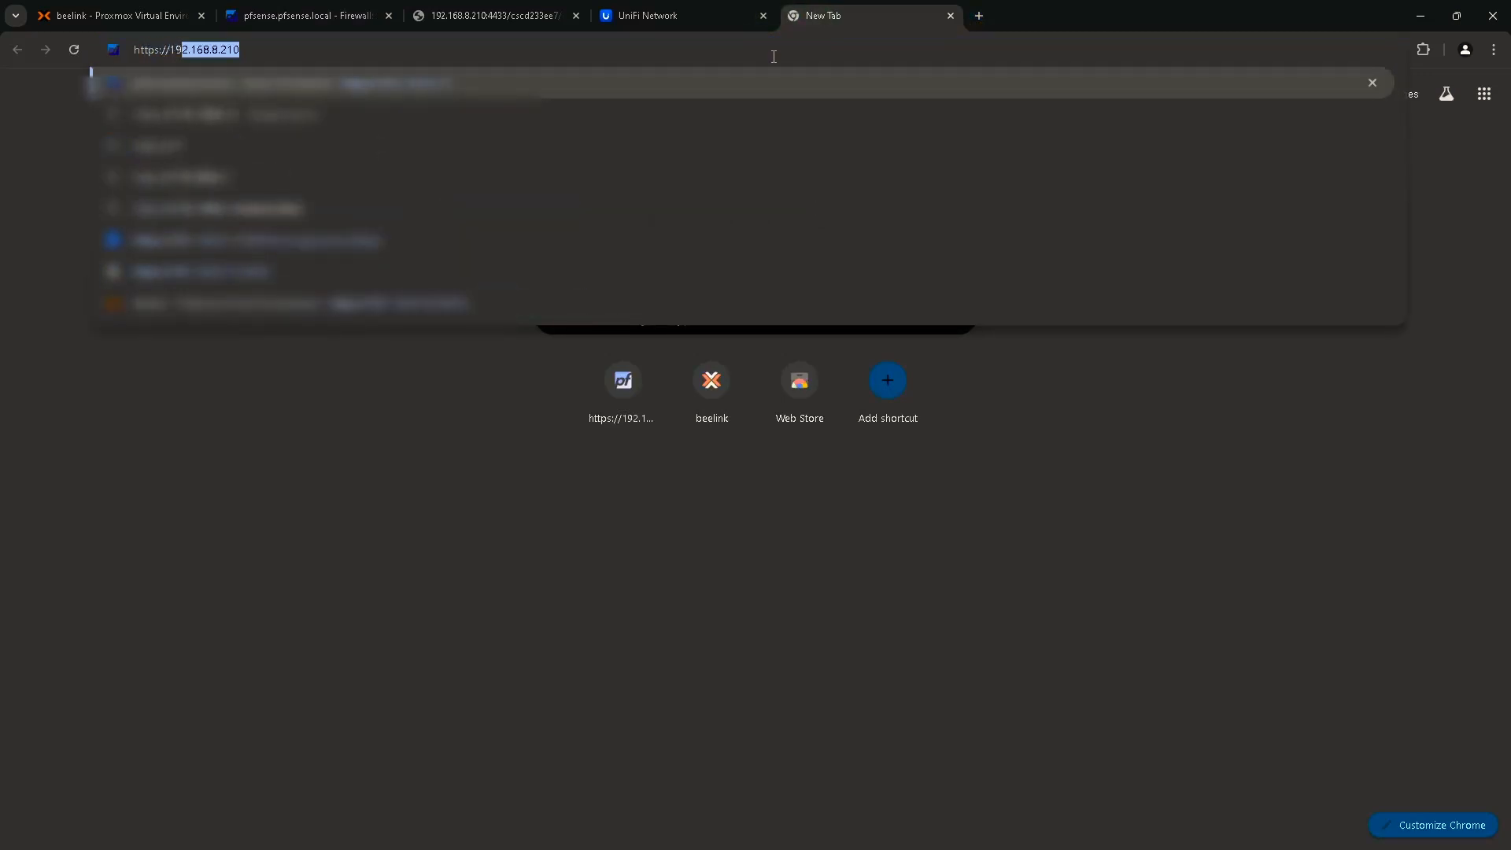
{"action": "type", "text": "2.168.8.210"}
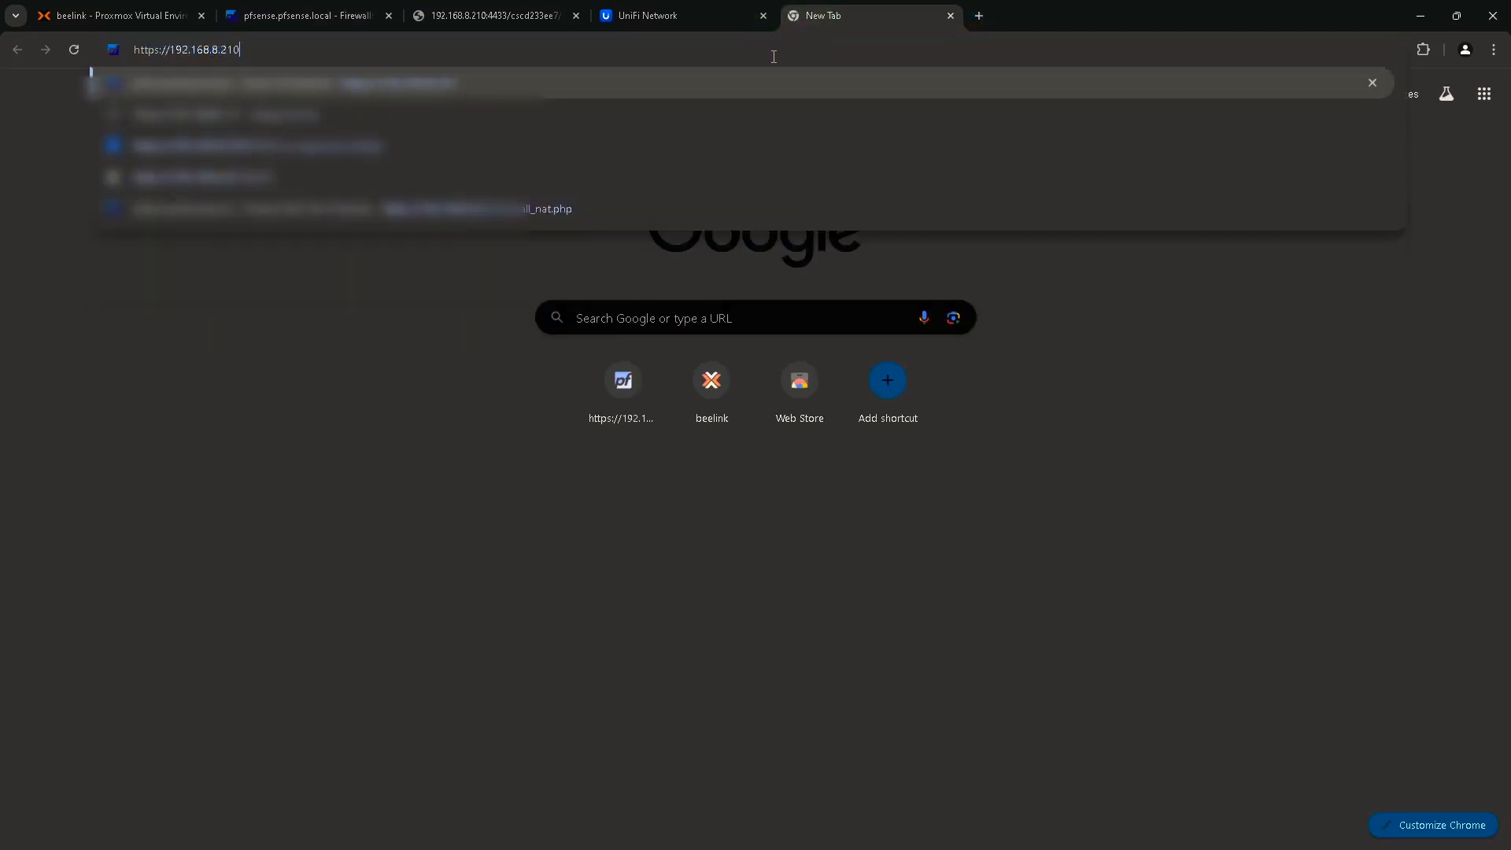
{"action": "key", "text": "Return"}
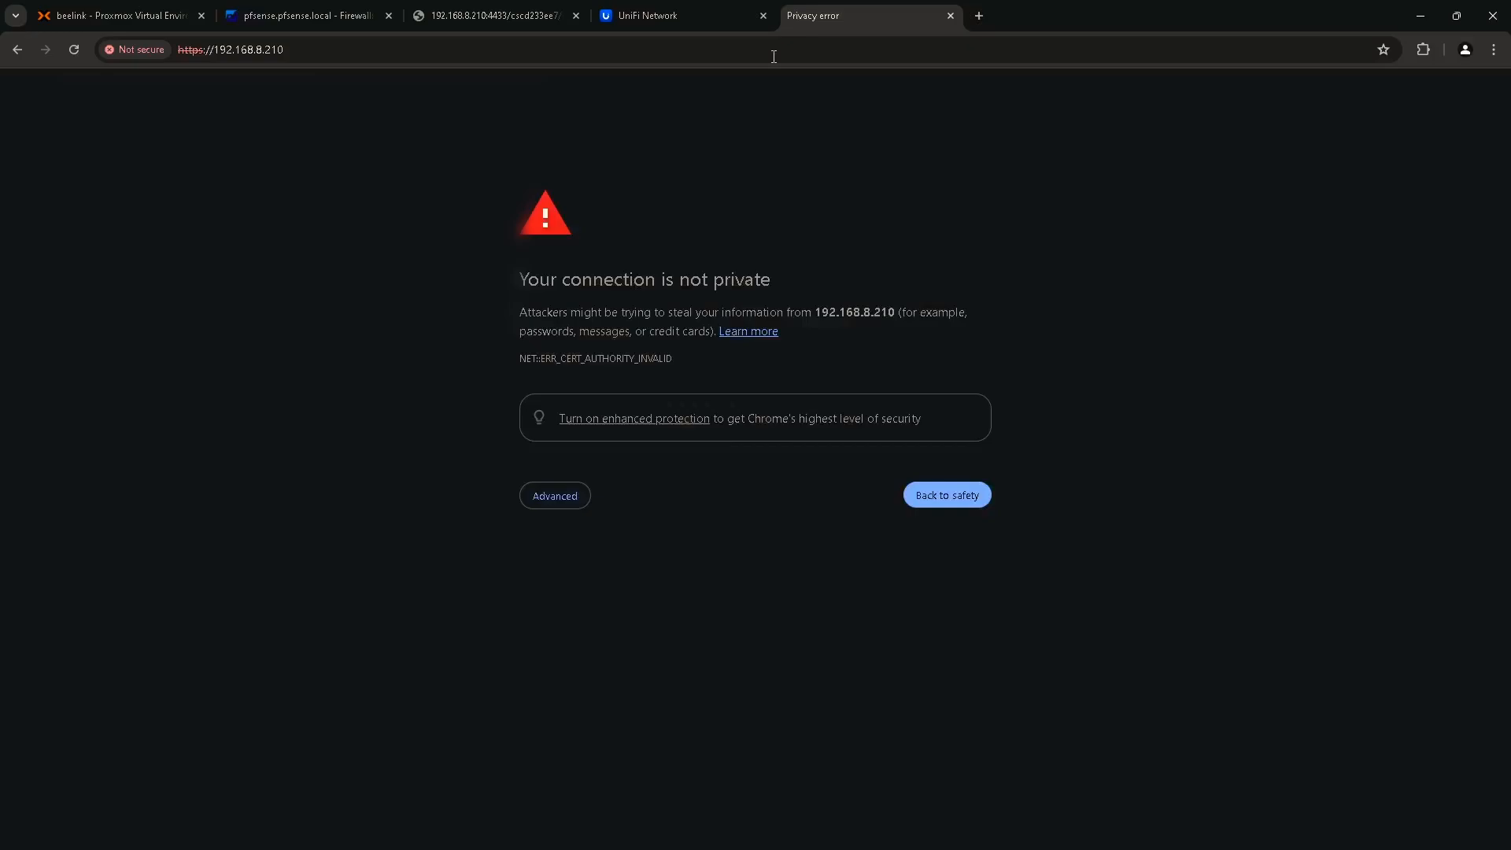
{"action": "left_click", "coordinate": [556, 497]}
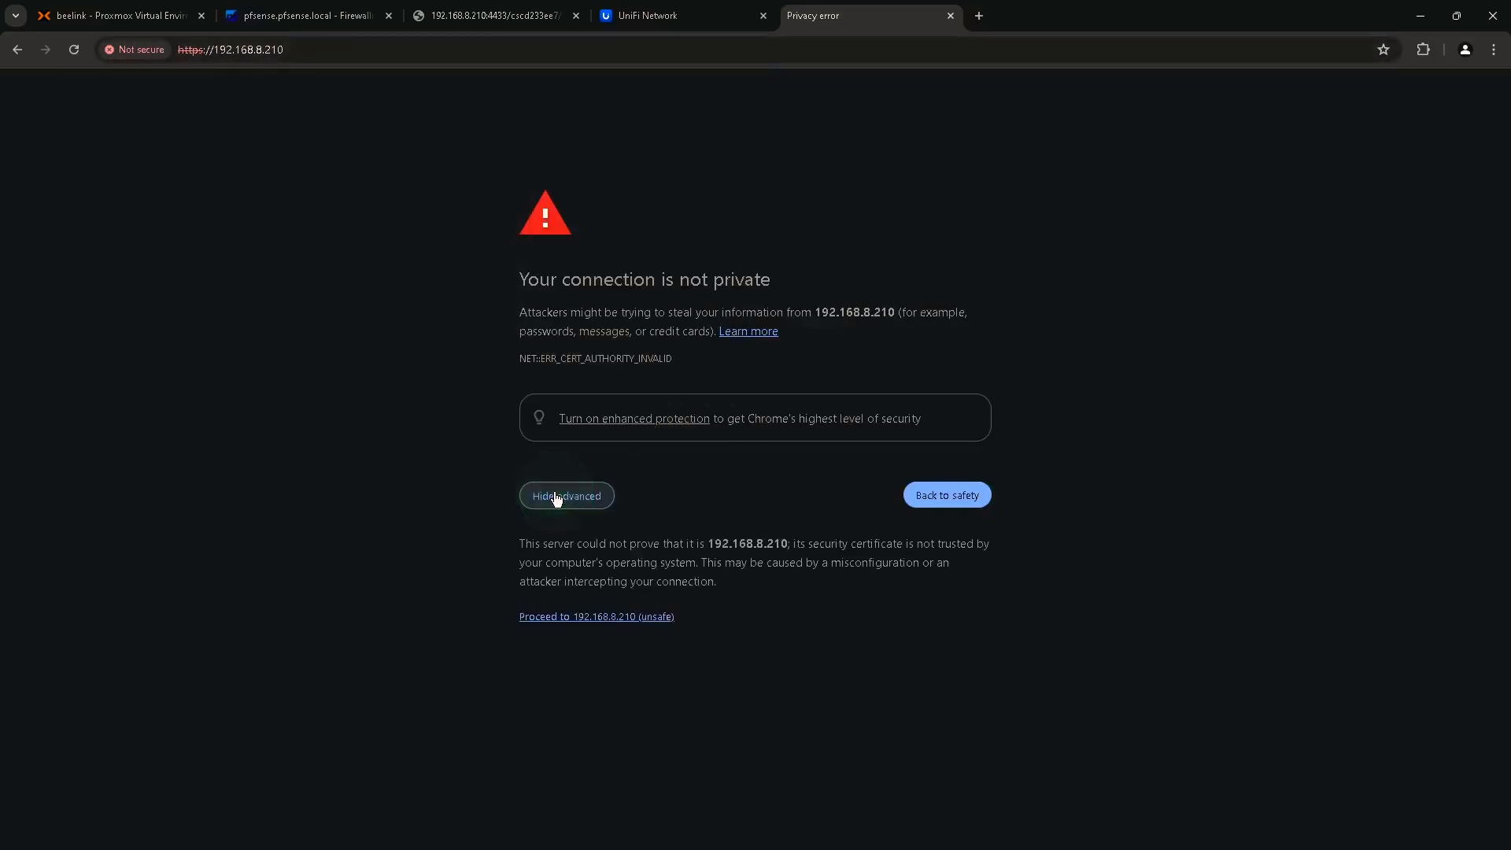
{"action": "left_click", "coordinate": [611, 617]}
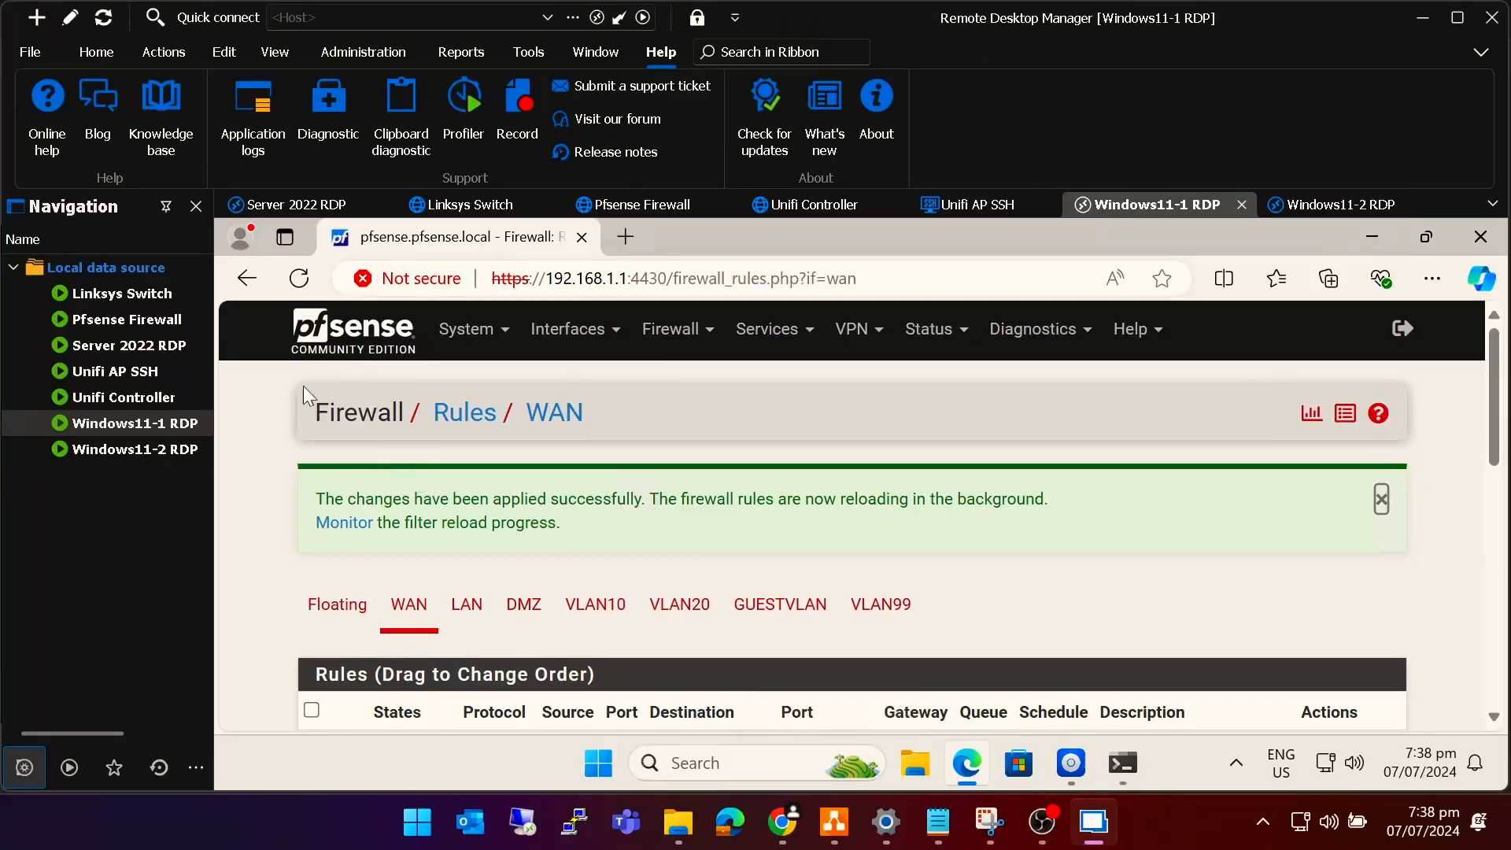
{"action": "left_click", "coordinate": [41, 25]}
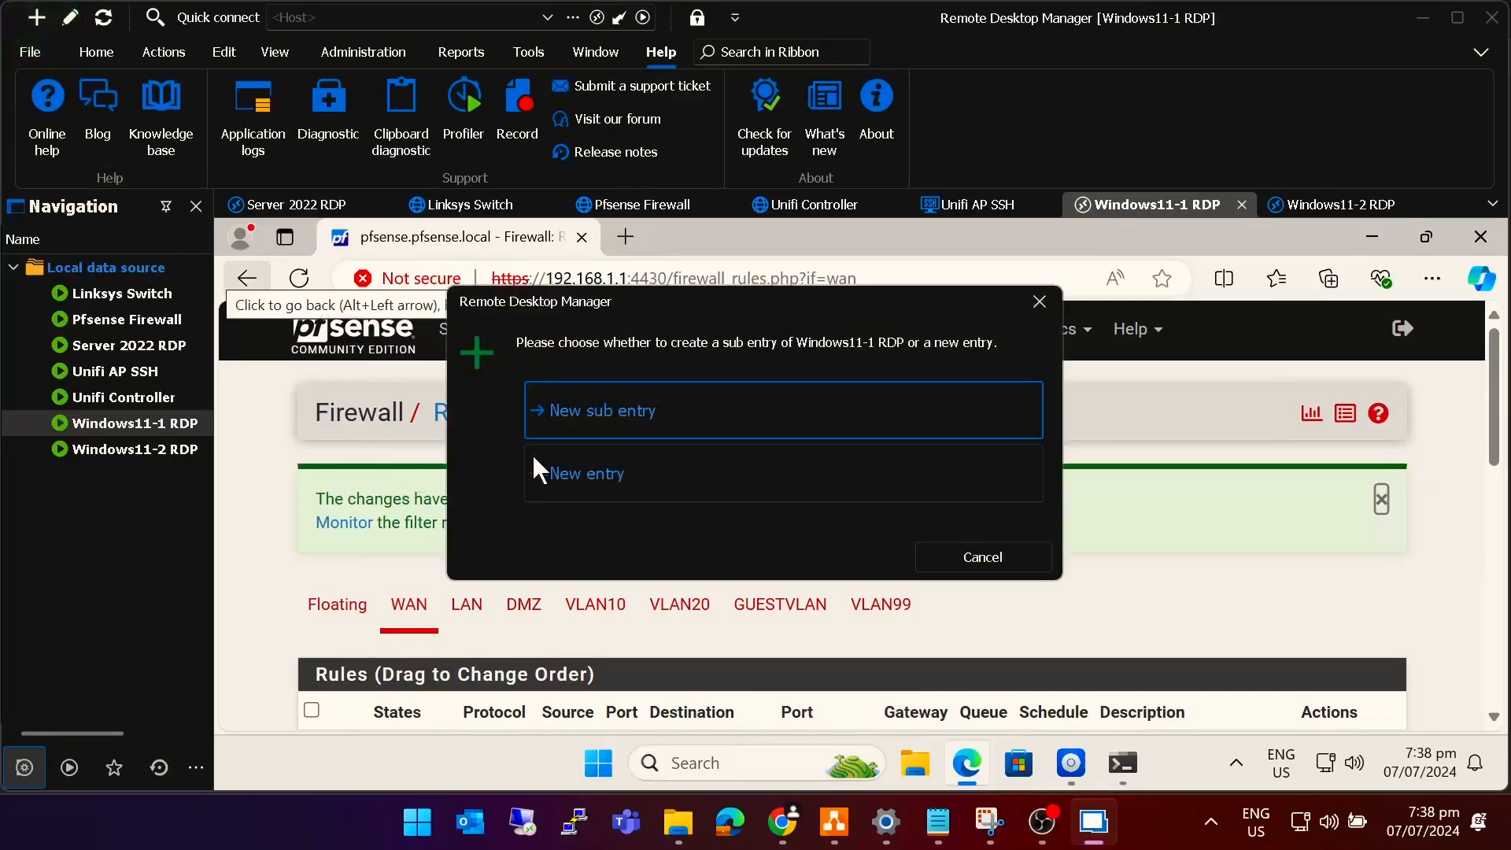
{"action": "left_click", "coordinate": [618, 486]}
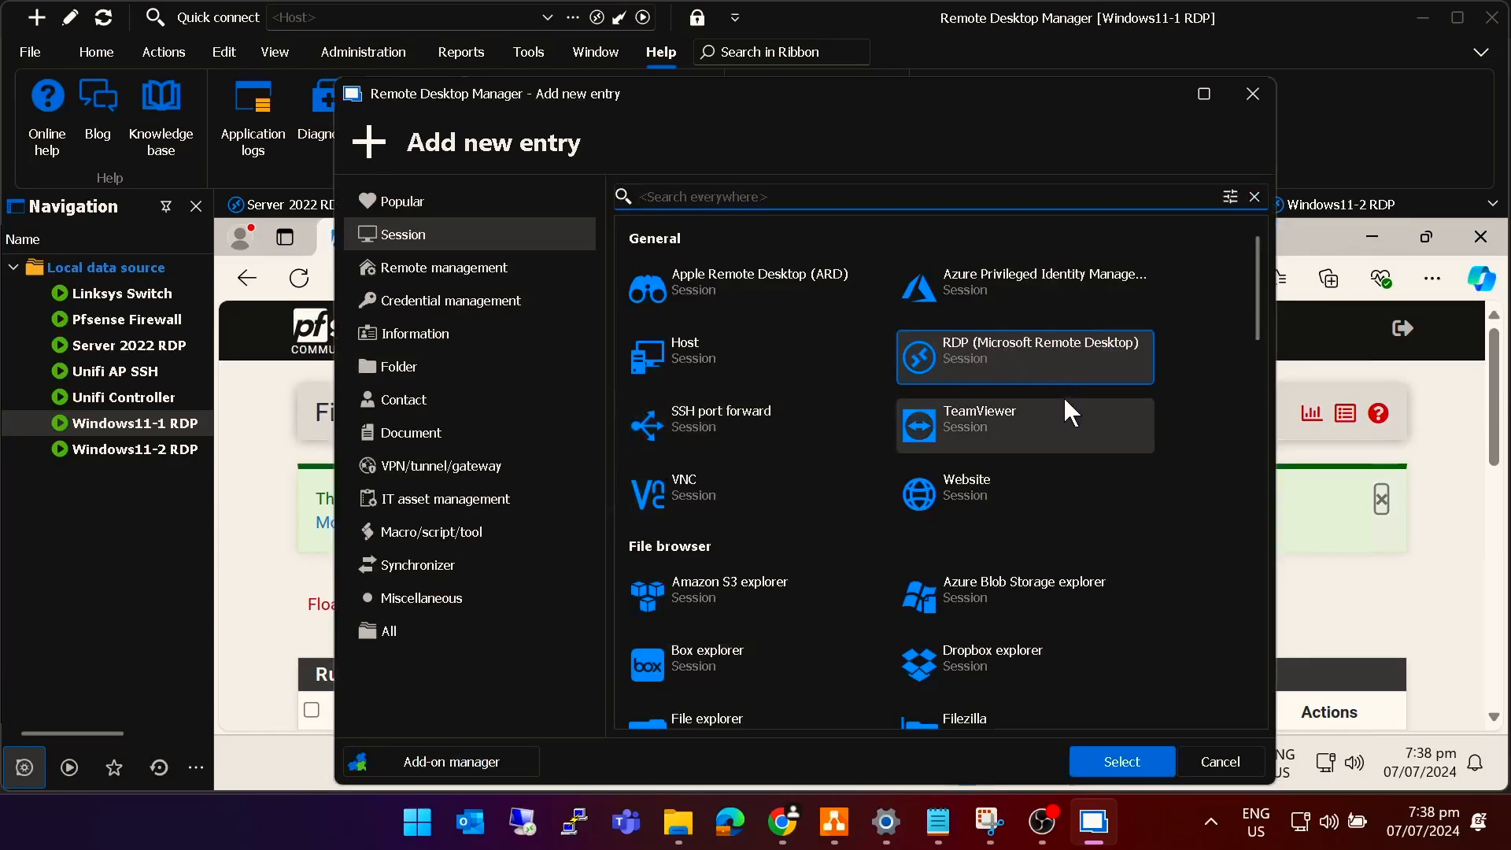
{"action": "left_click", "coordinate": [976, 486]}
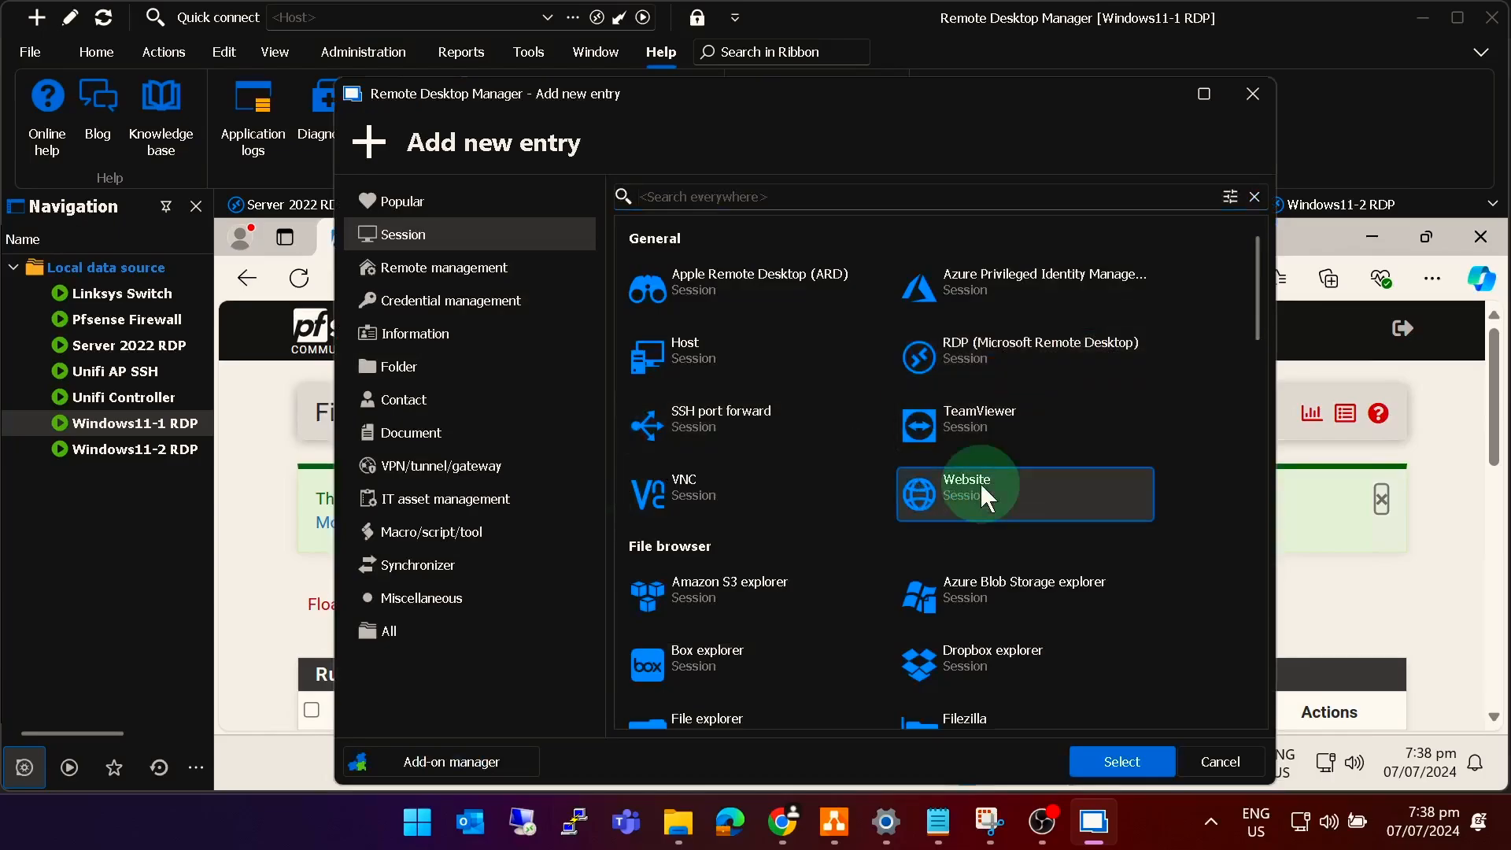
{"action": "left_click", "coordinate": [1124, 760]}
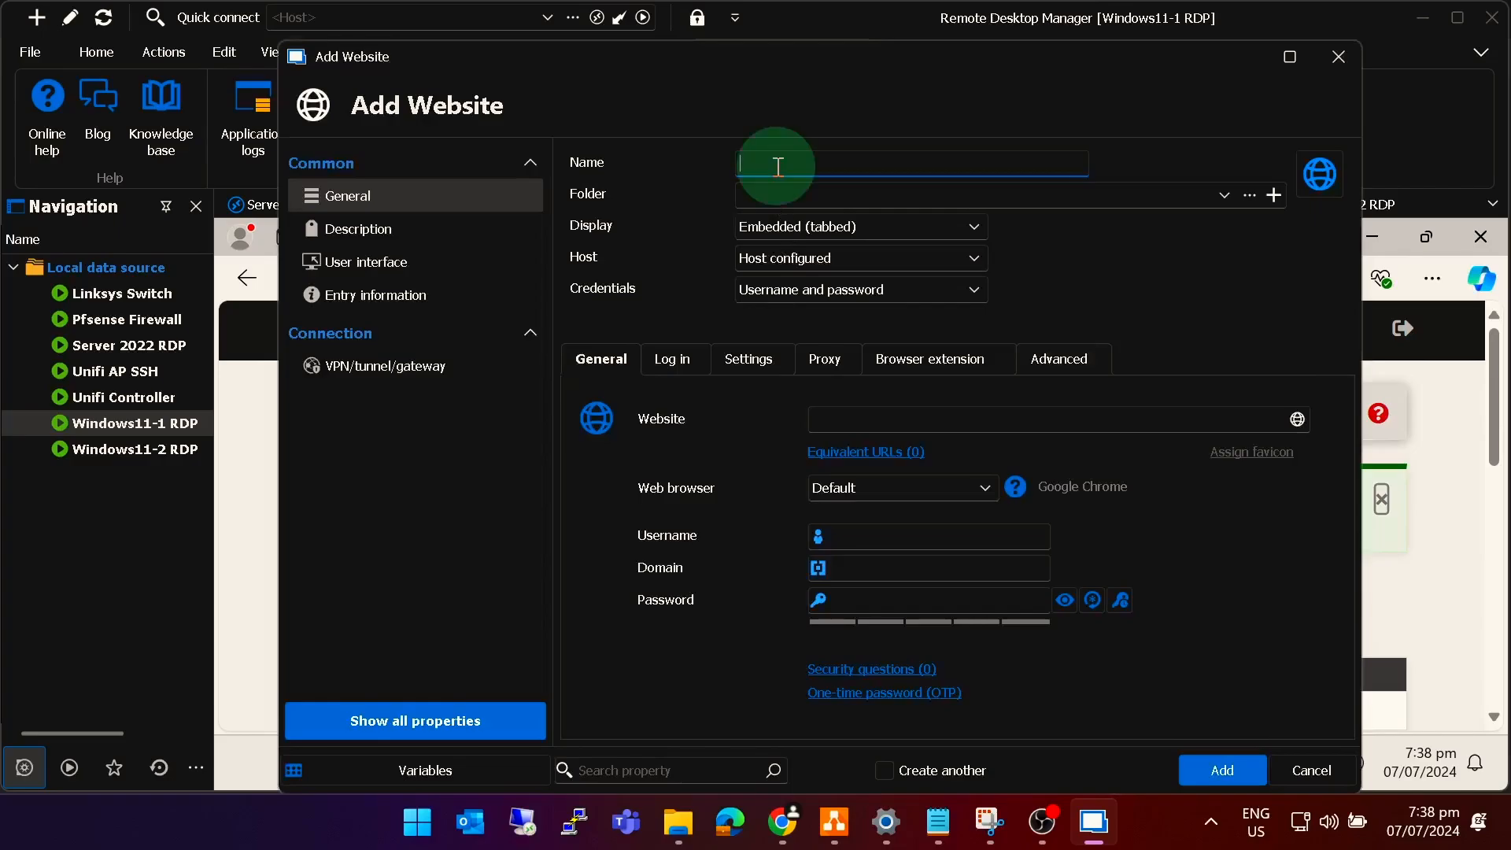
{"action": "type", "text": "Web IIS"}
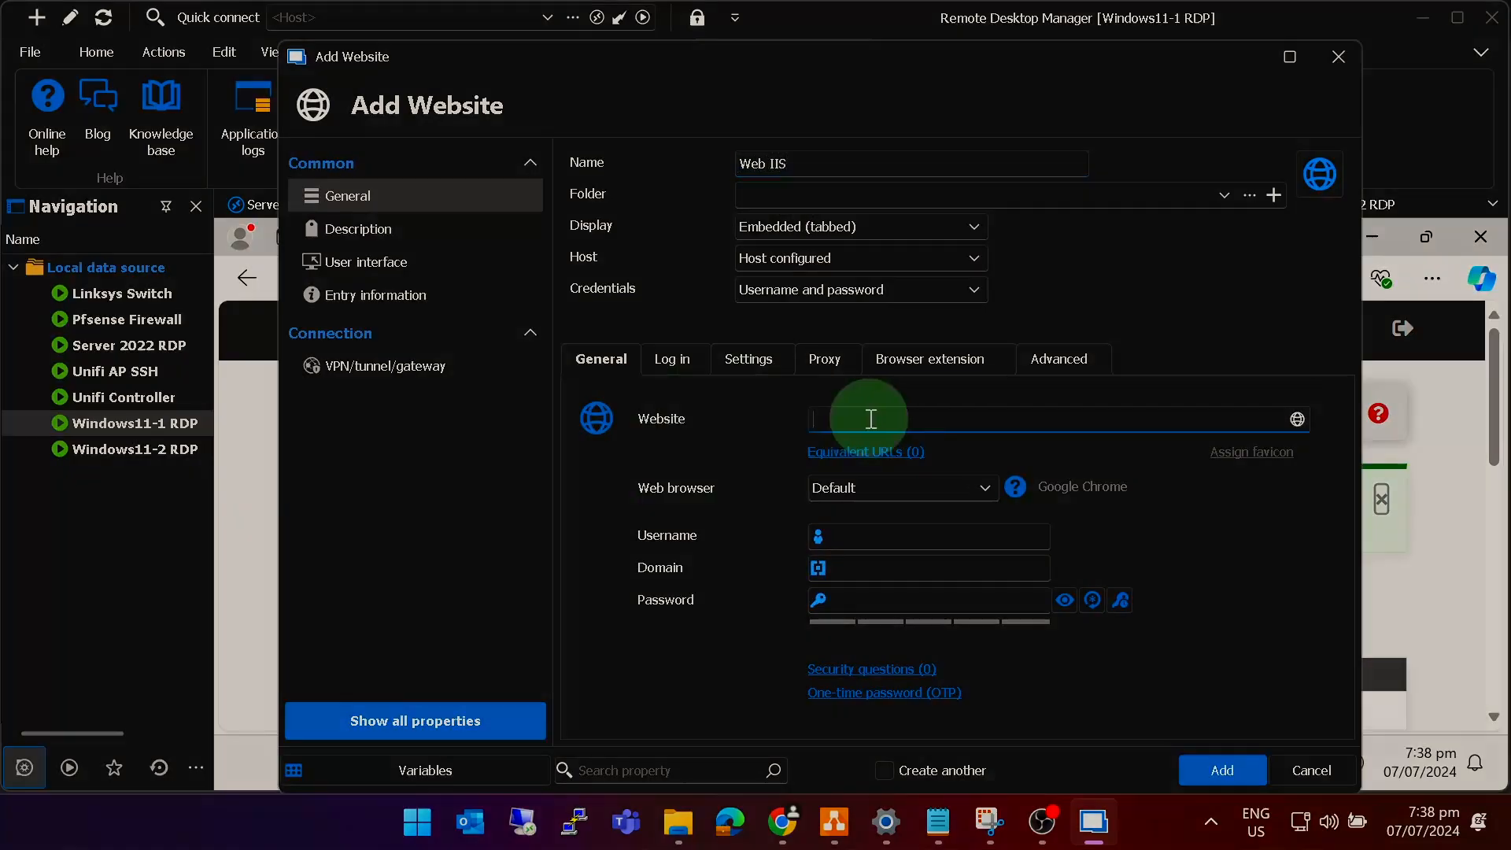
{"action": "left_click", "coordinate": [878, 419]}
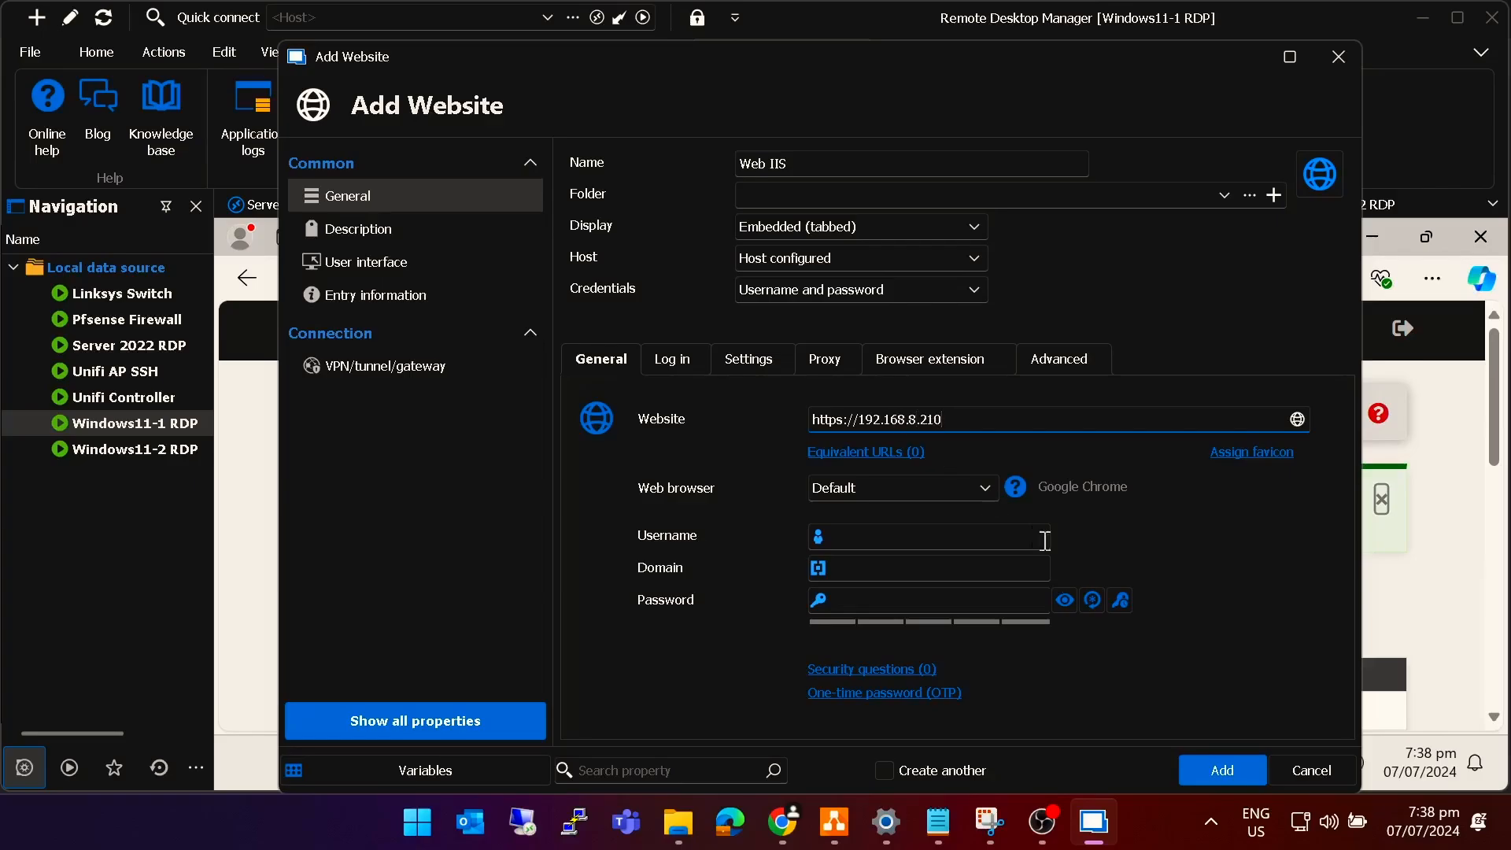
{"action": "left_click", "coordinate": [1244, 780]}
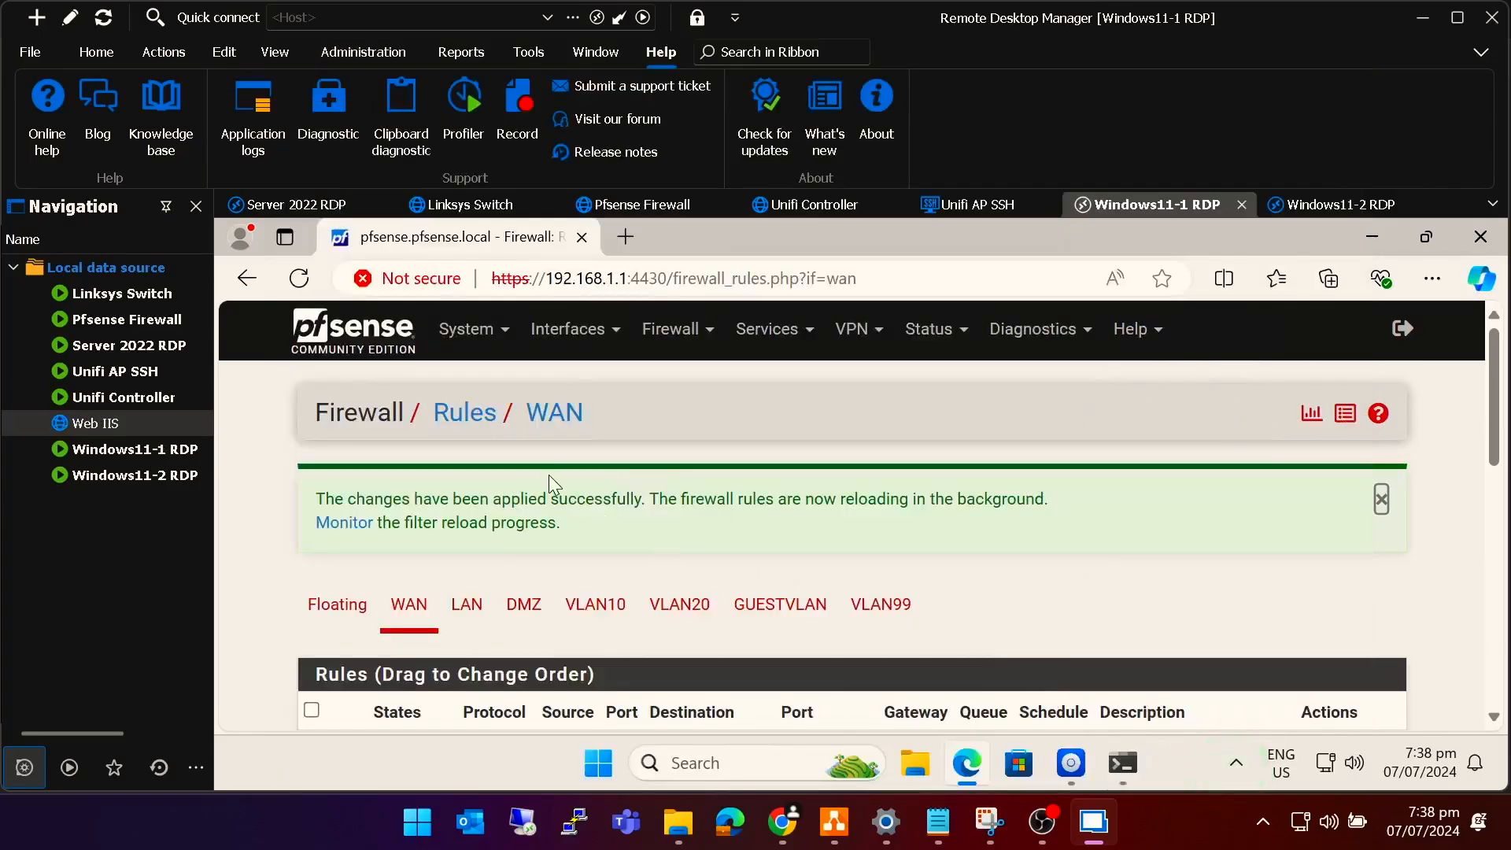
Open Web IIS past the certificate warning to the IIS page, then launch Pfsense Firewall.
{"action": "left_click", "coordinate": [95, 425]}
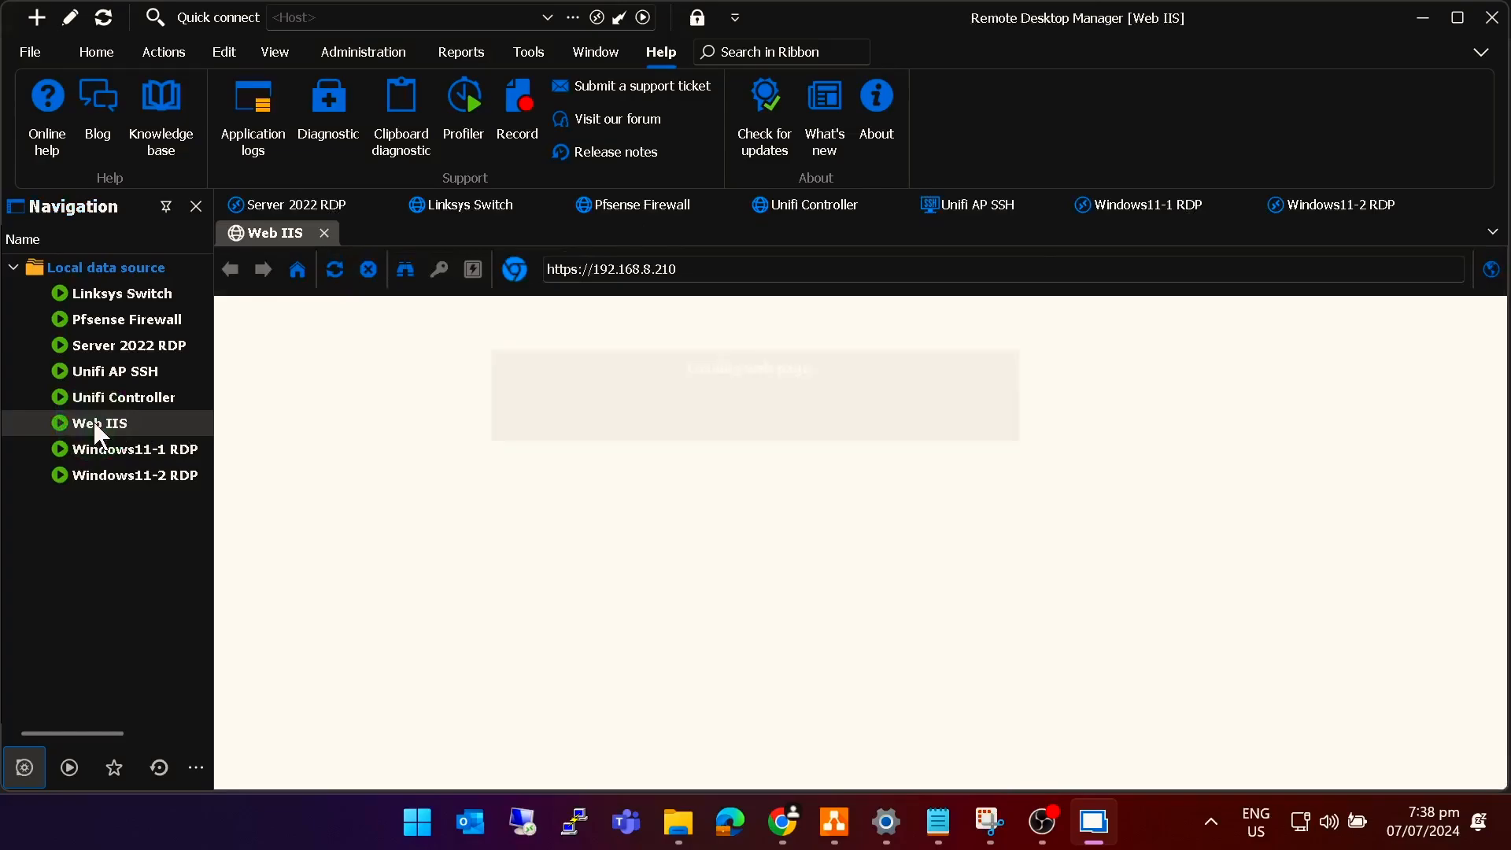
{"action": "left_click", "coordinate": [639, 405]}
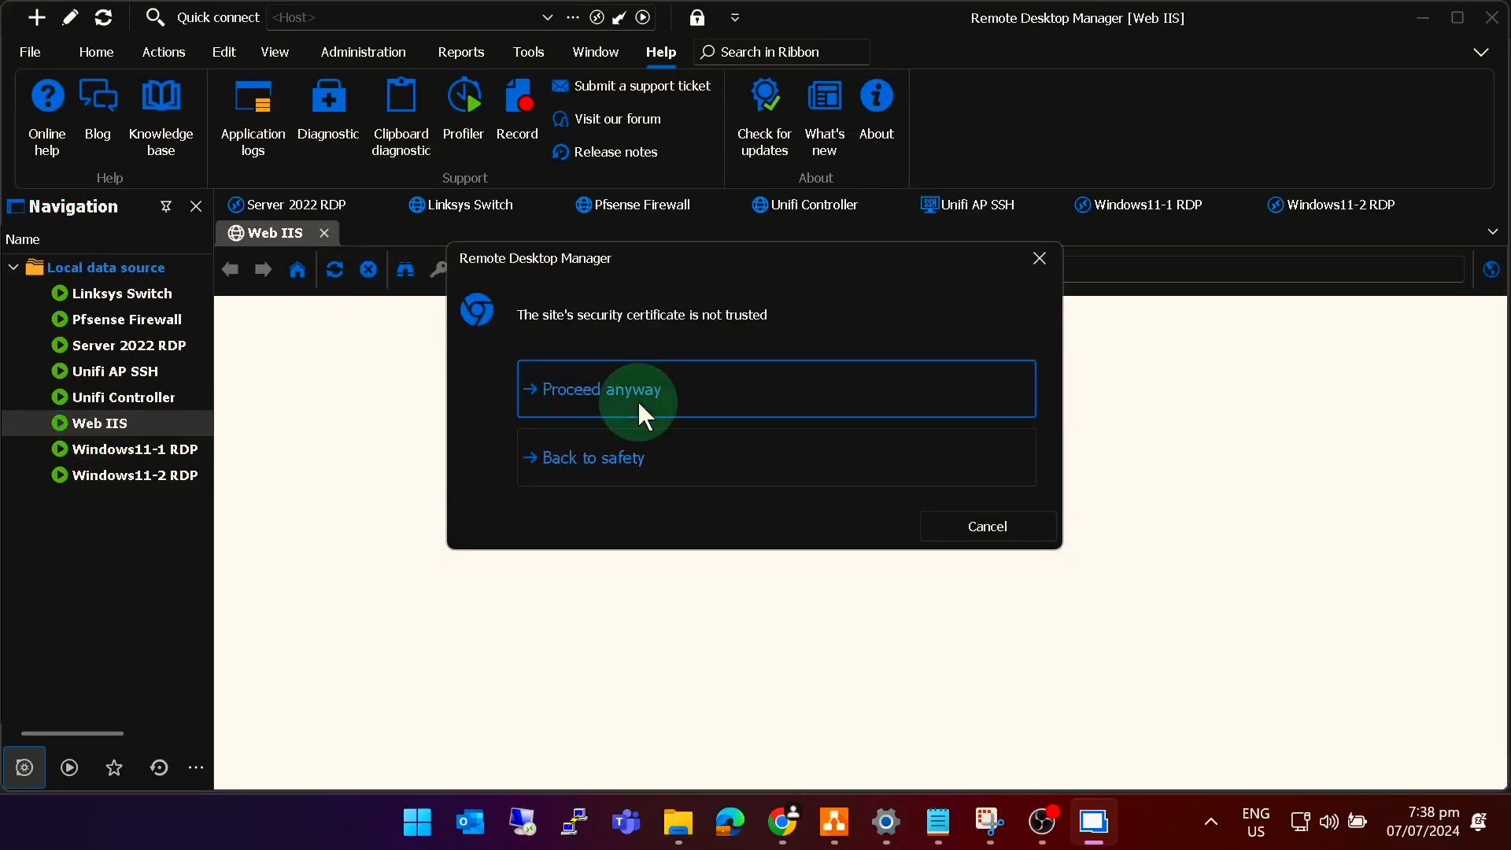
{"action": "scroll", "coordinate": [727, 560], "scroll_direction": "down", "scroll_amount": 2}
{"action": "scroll", "coordinate": [727, 561], "scroll_direction": "up", "scroll_amount": 2}
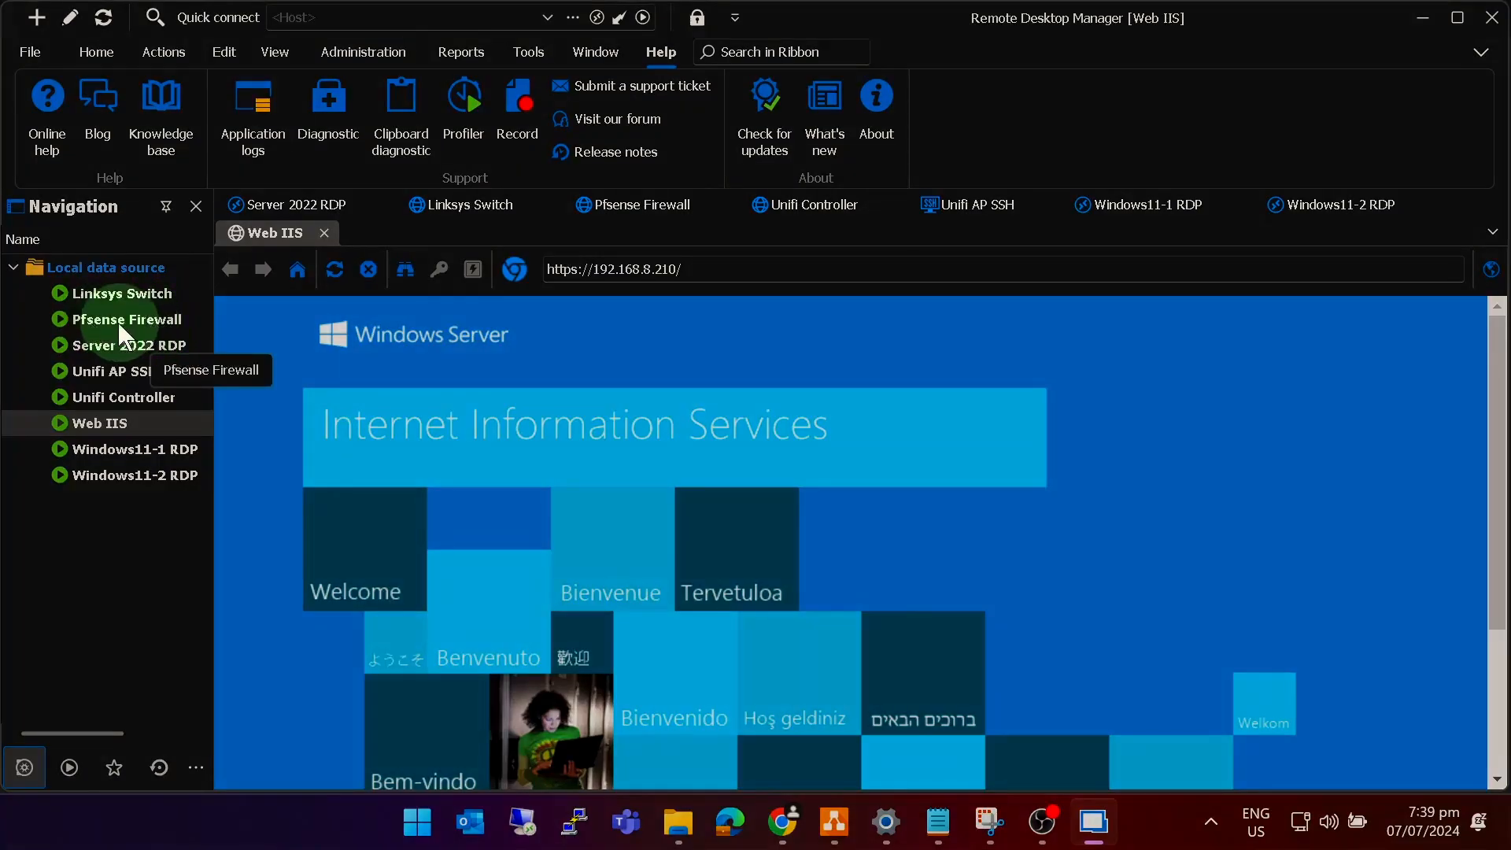
{"action": "left_click", "coordinate": [130, 326]}
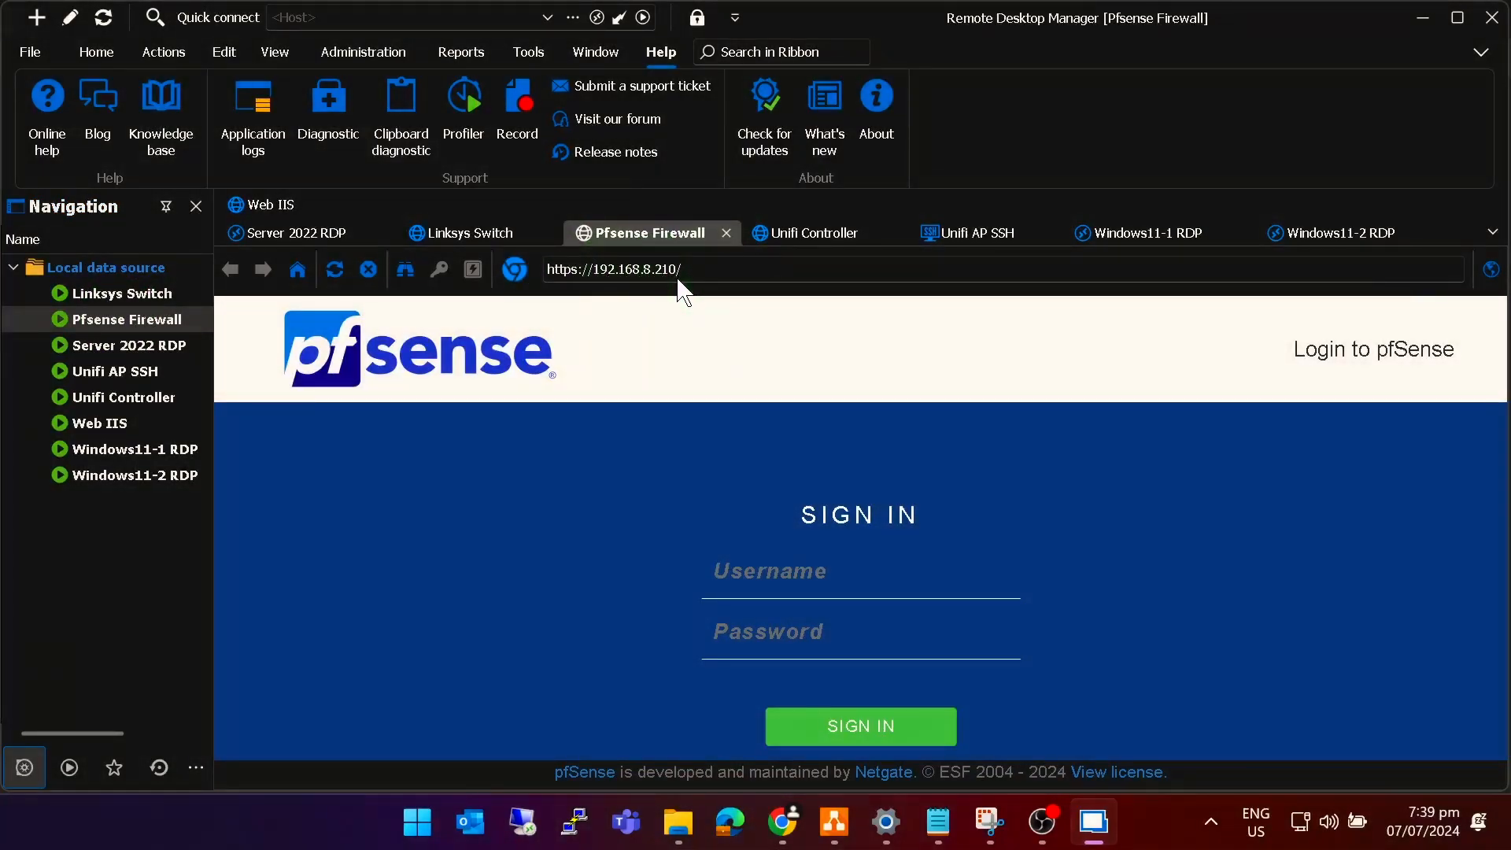
{"action": "left_click", "coordinate": [726, 233]}
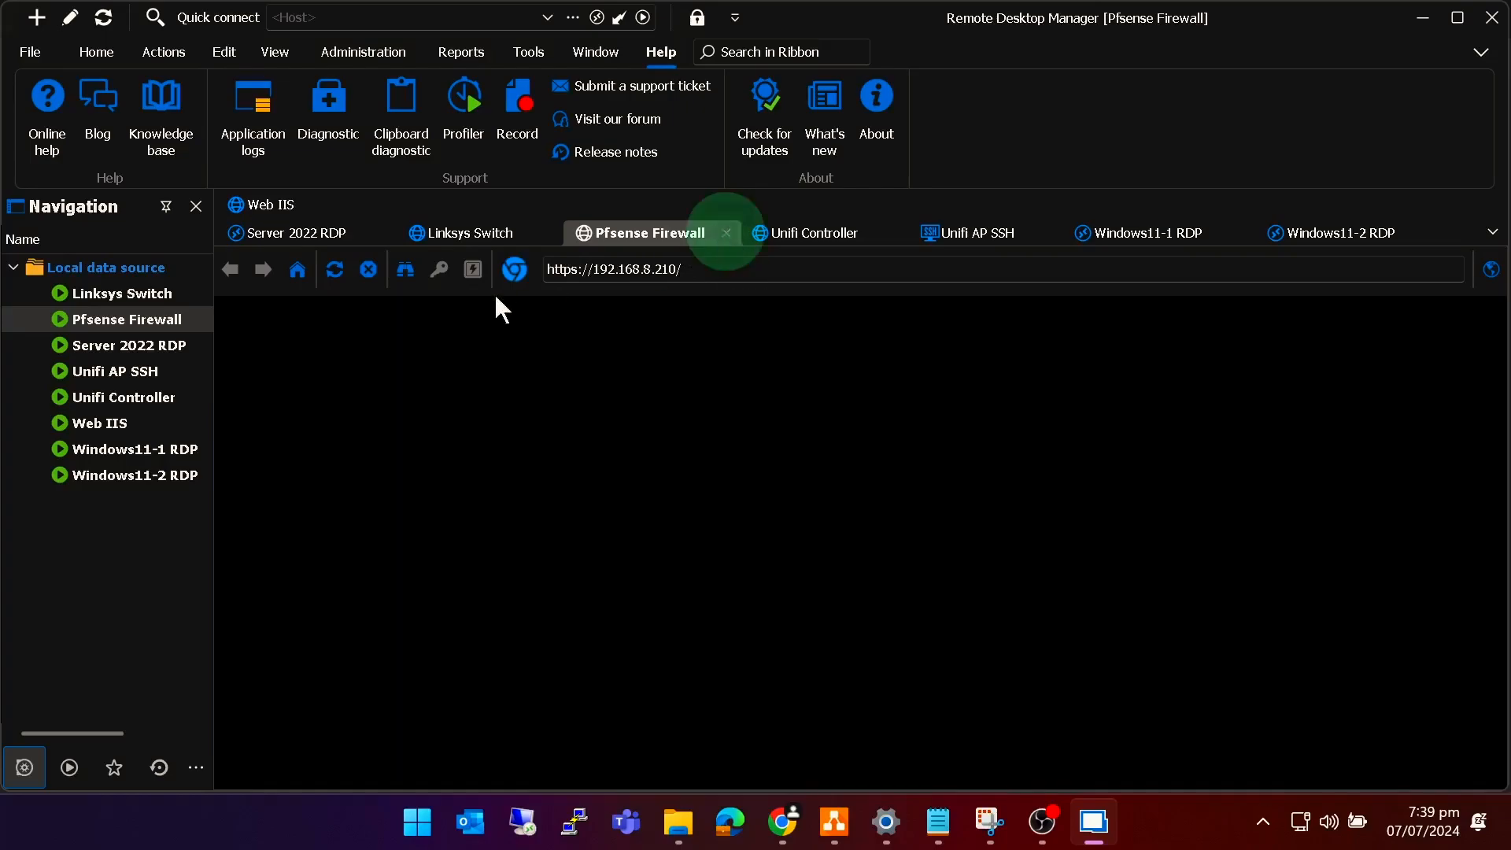
{"action": "right_click", "coordinate": [117, 319]}
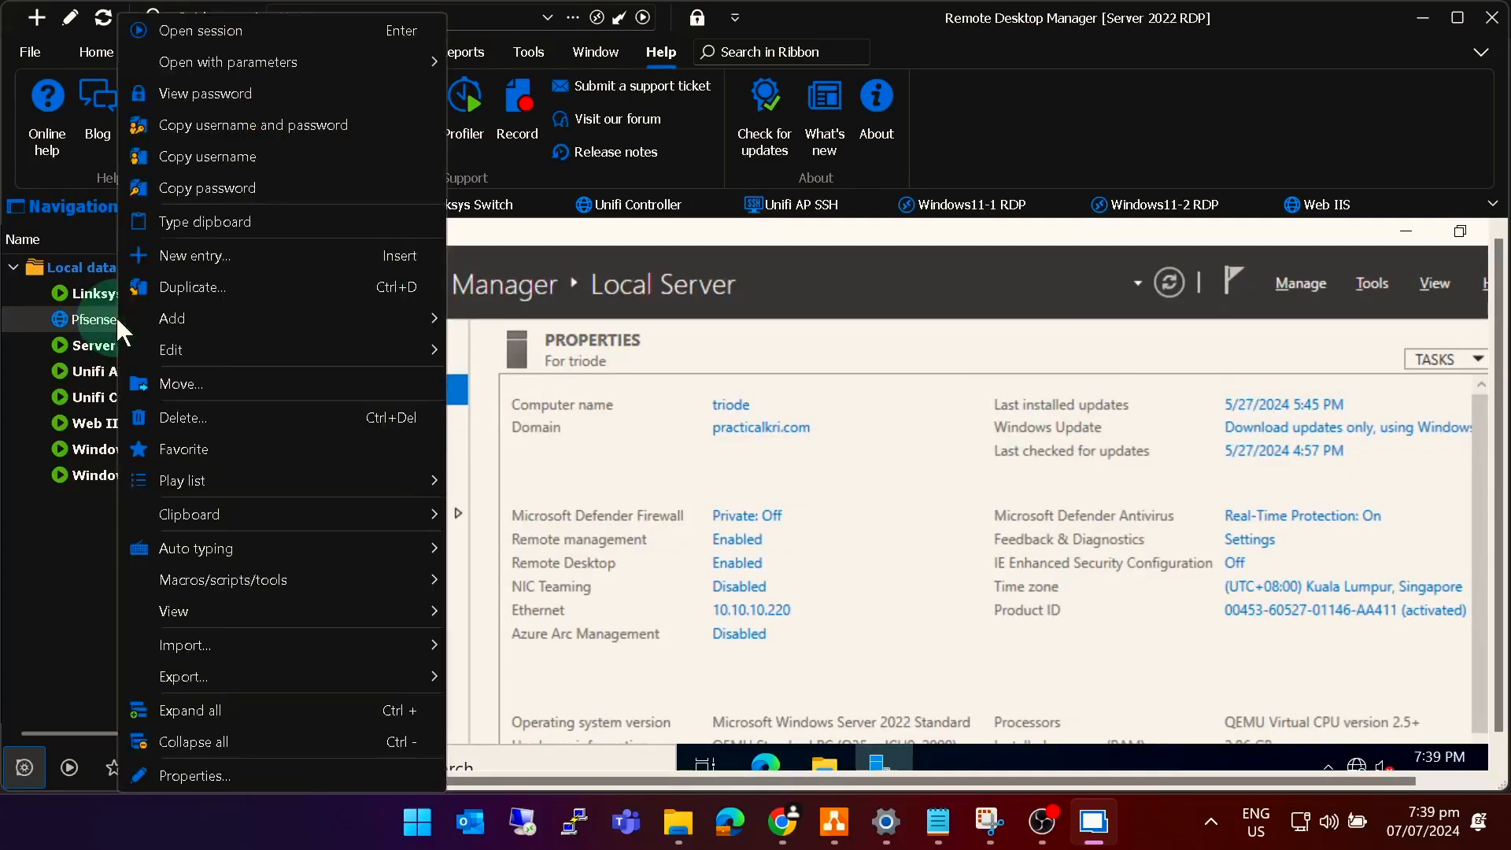
{"action": "left_click", "coordinate": [210, 775]}
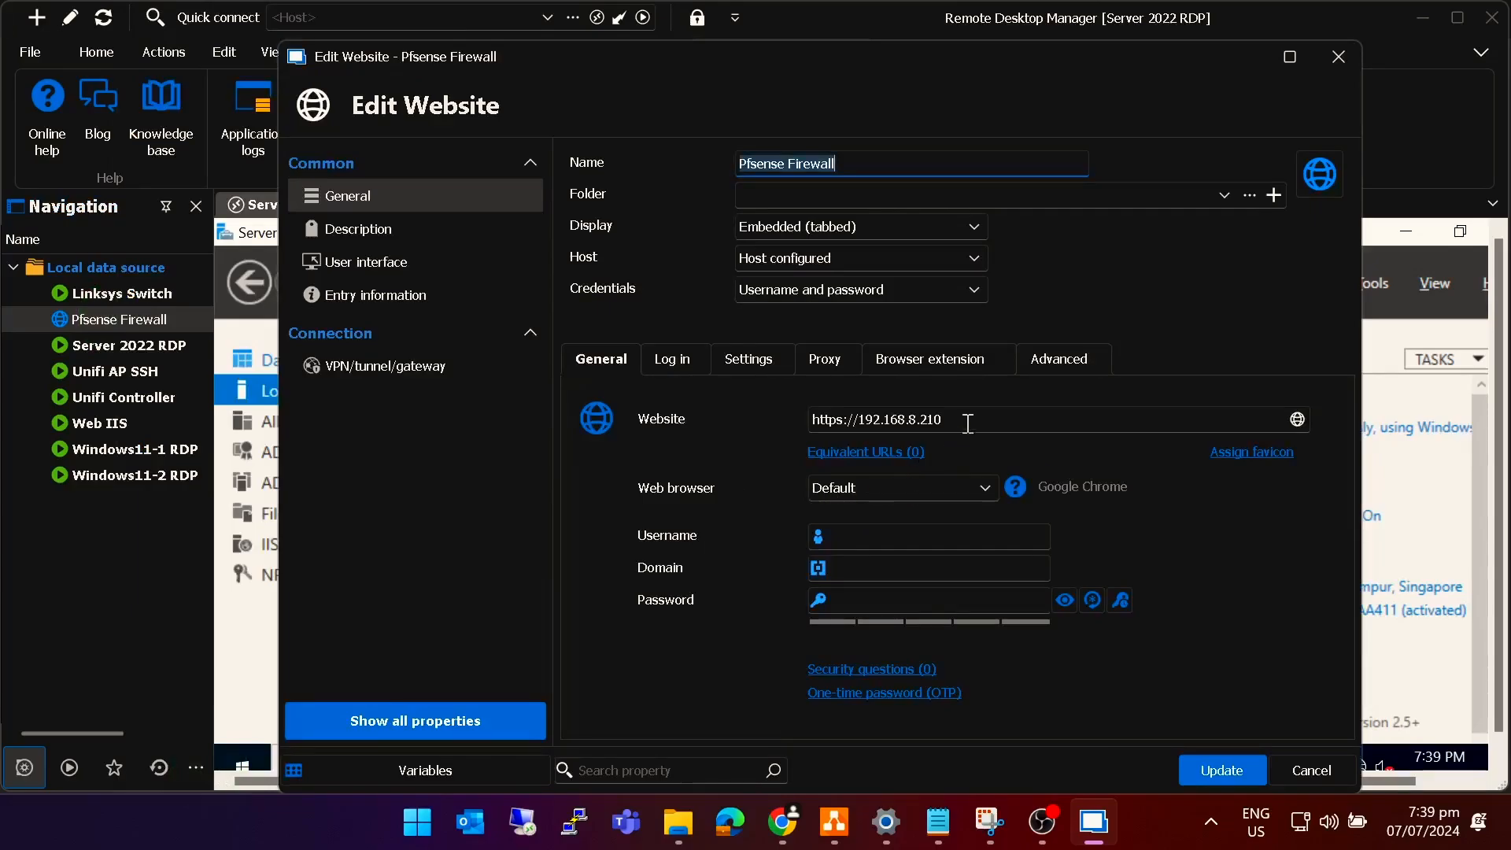
{"action": "left_click", "coordinate": [970, 422]}
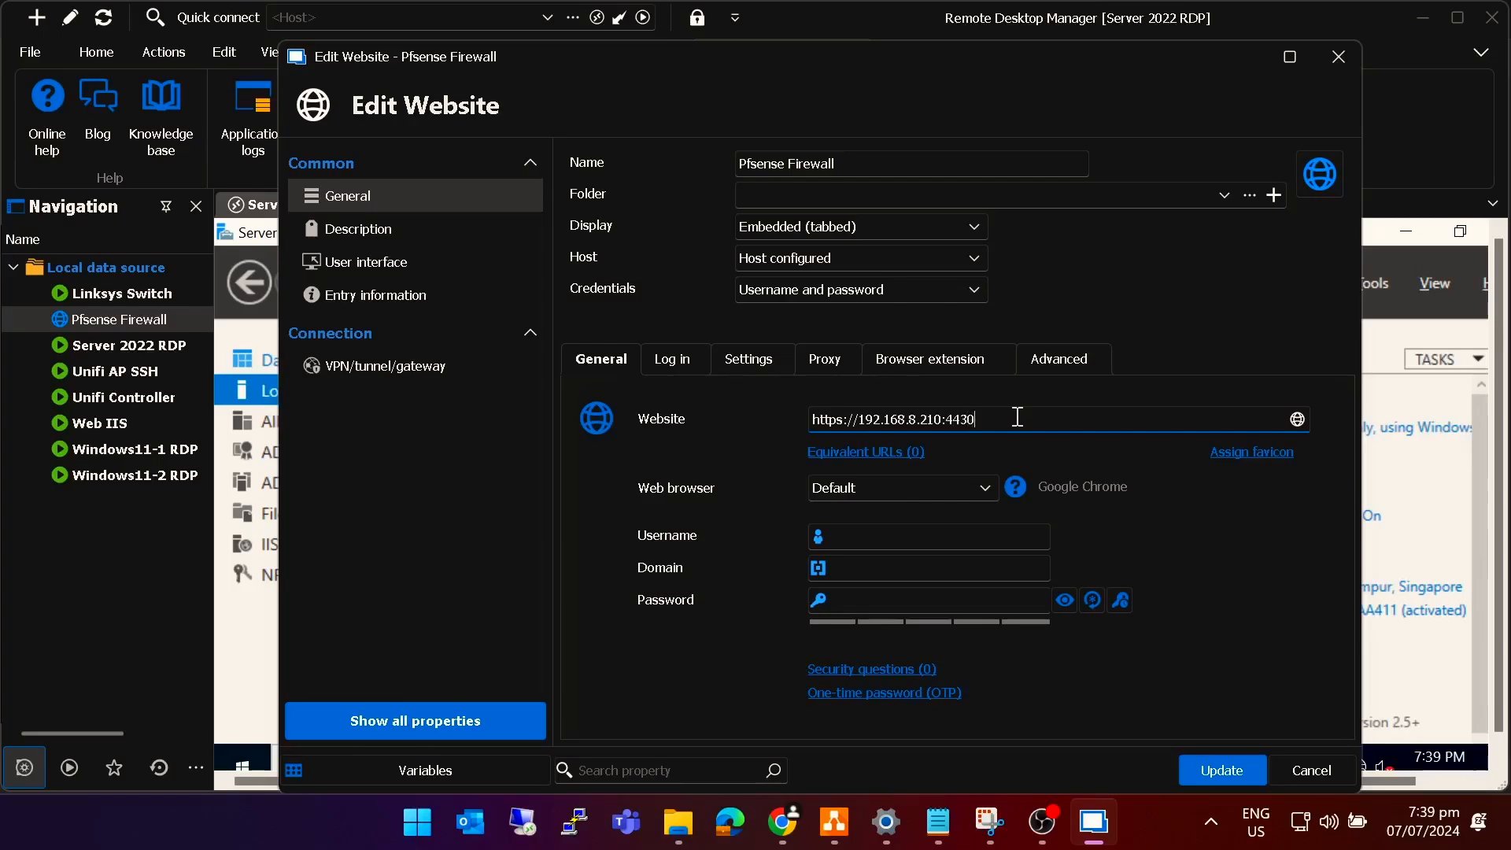
{"action": "left_click", "coordinate": [1222, 769]}
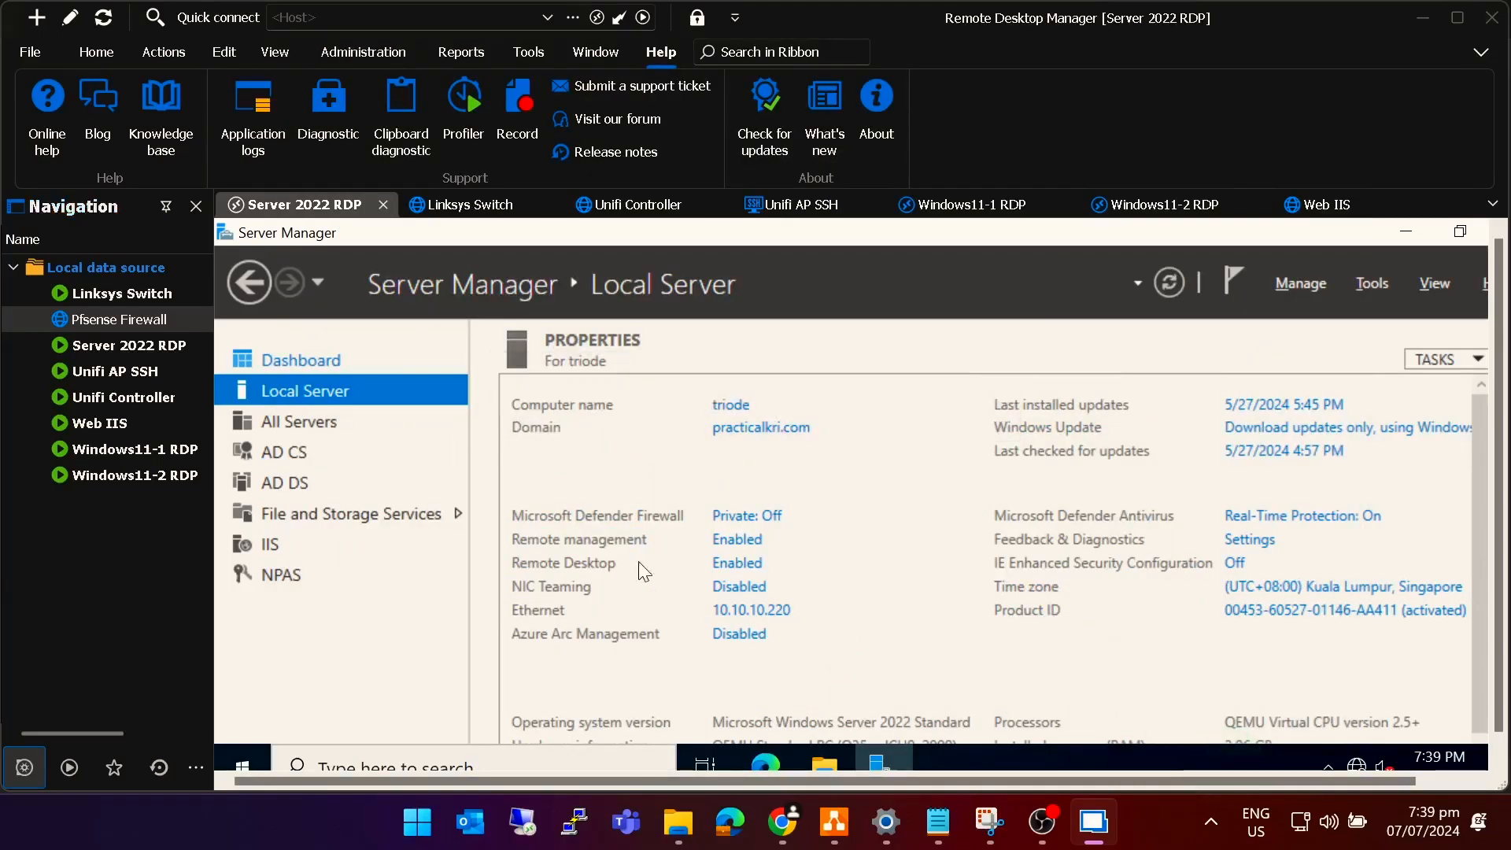
Open pfSense's login on port 4430 past the certificate warning, then check each session tab.
{"action": "double_click", "coordinate": [94, 321]}
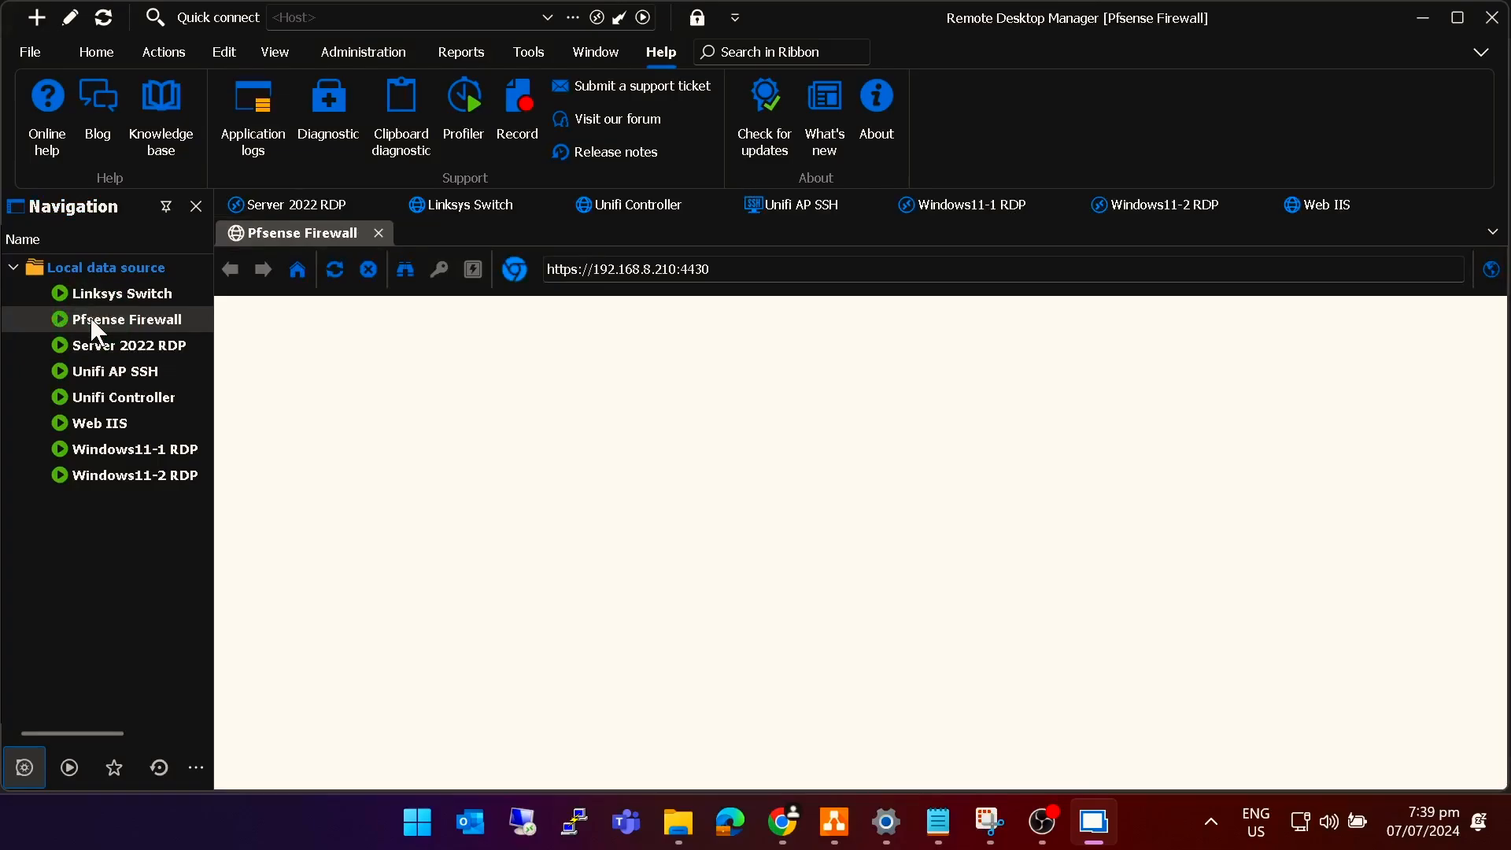
{"action": "left_click", "coordinate": [732, 394]}
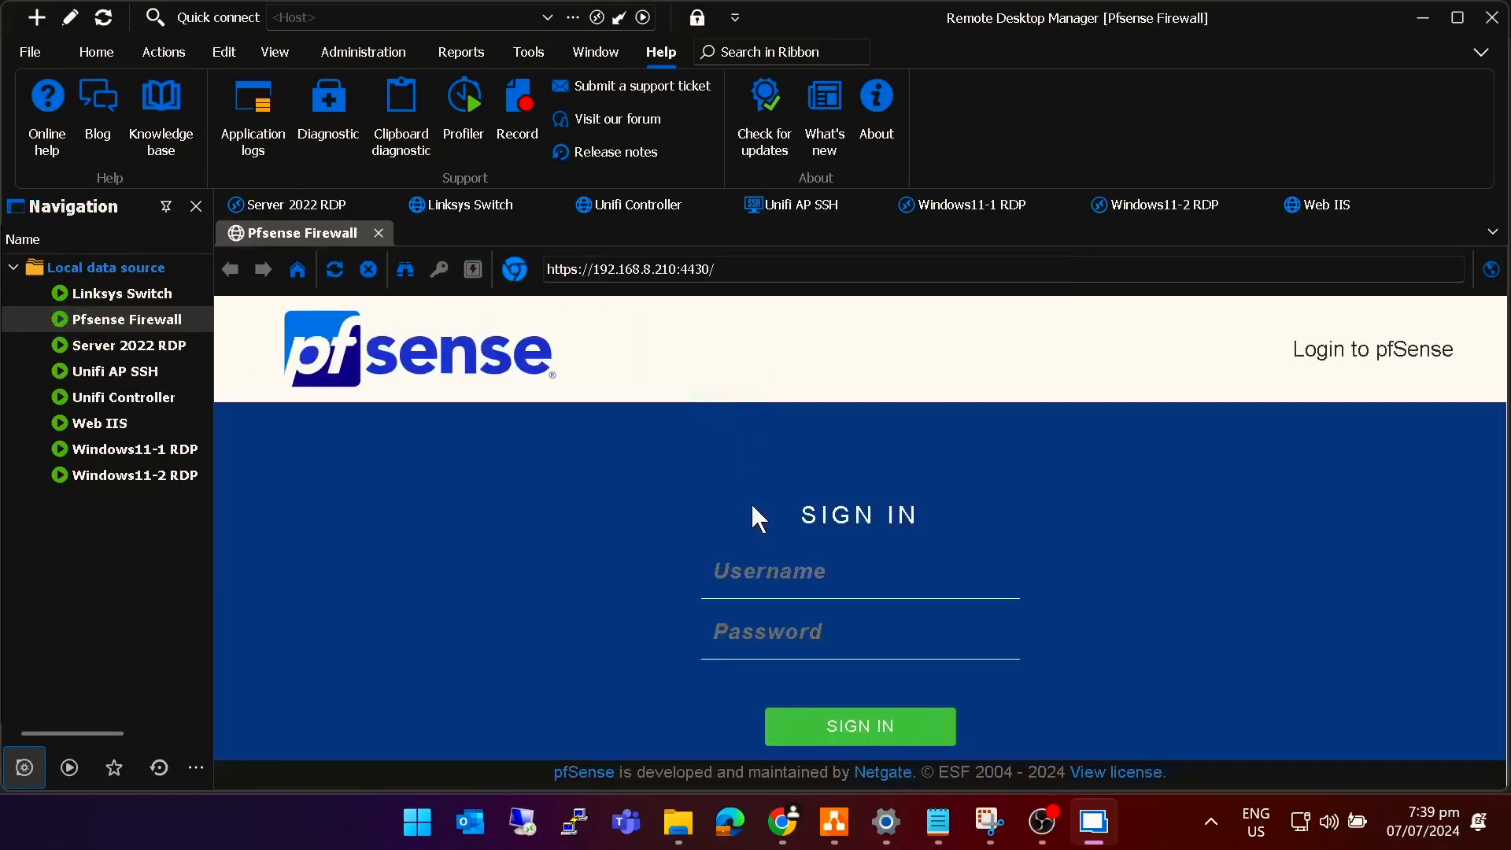
{"action": "left_click", "coordinate": [294, 205]}
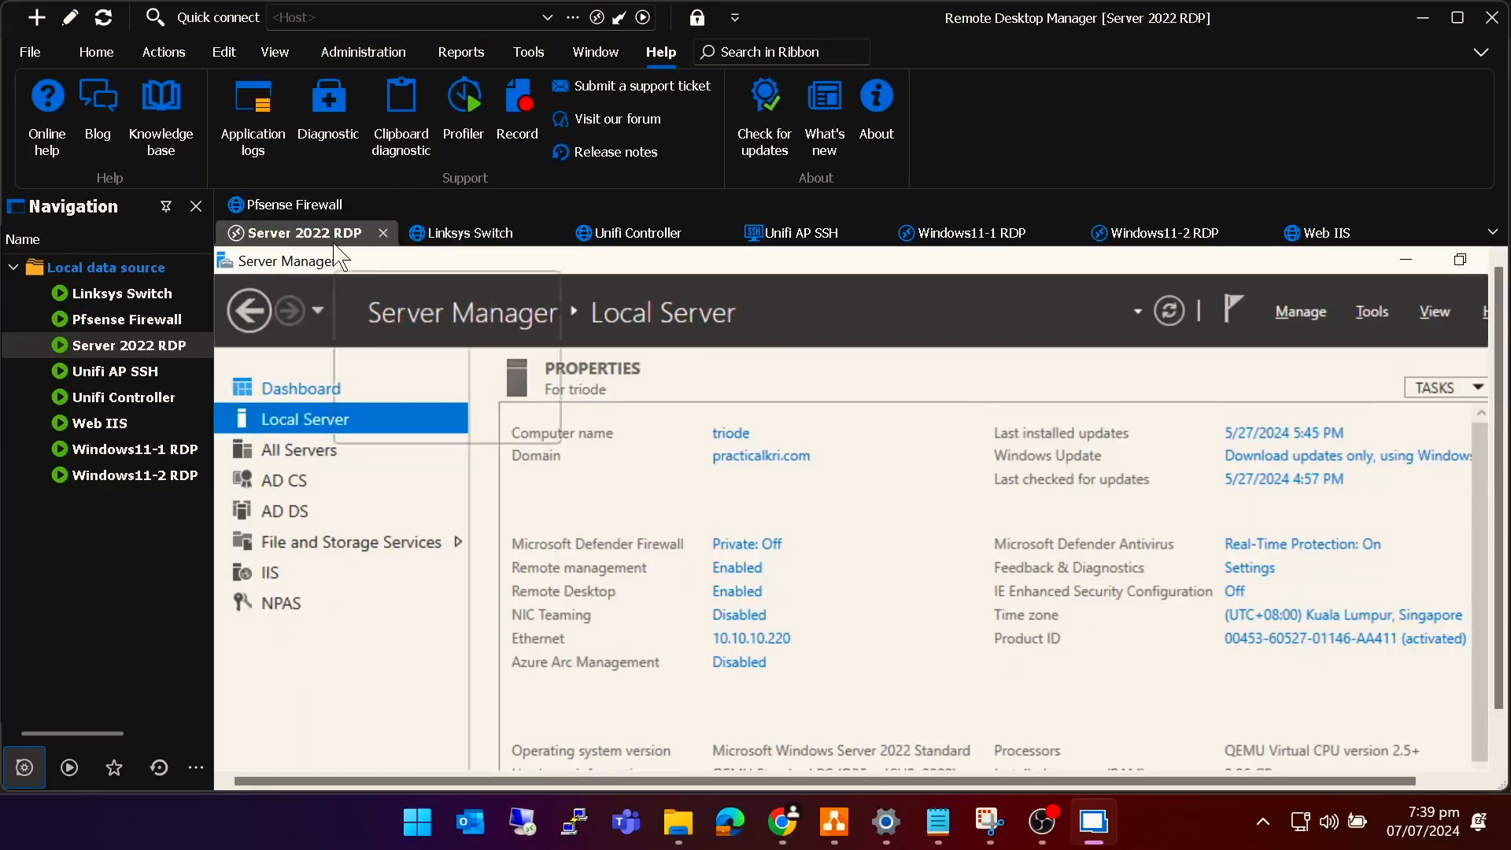
{"action": "left_click", "coordinate": [493, 233]}
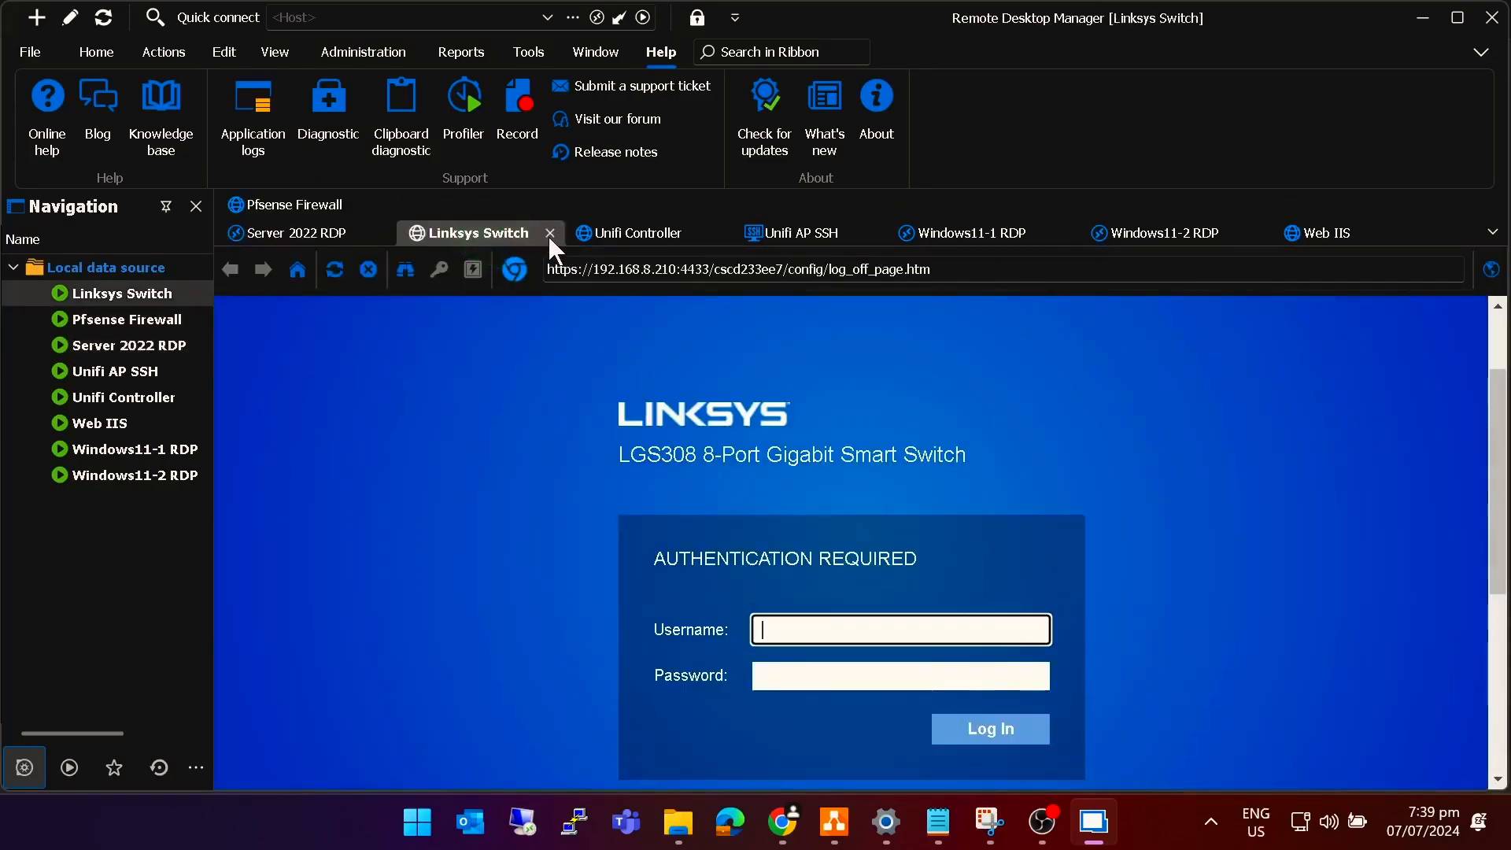
{"action": "right_click", "coordinate": [631, 235]}
{"action": "left_click", "coordinate": [793, 233]}
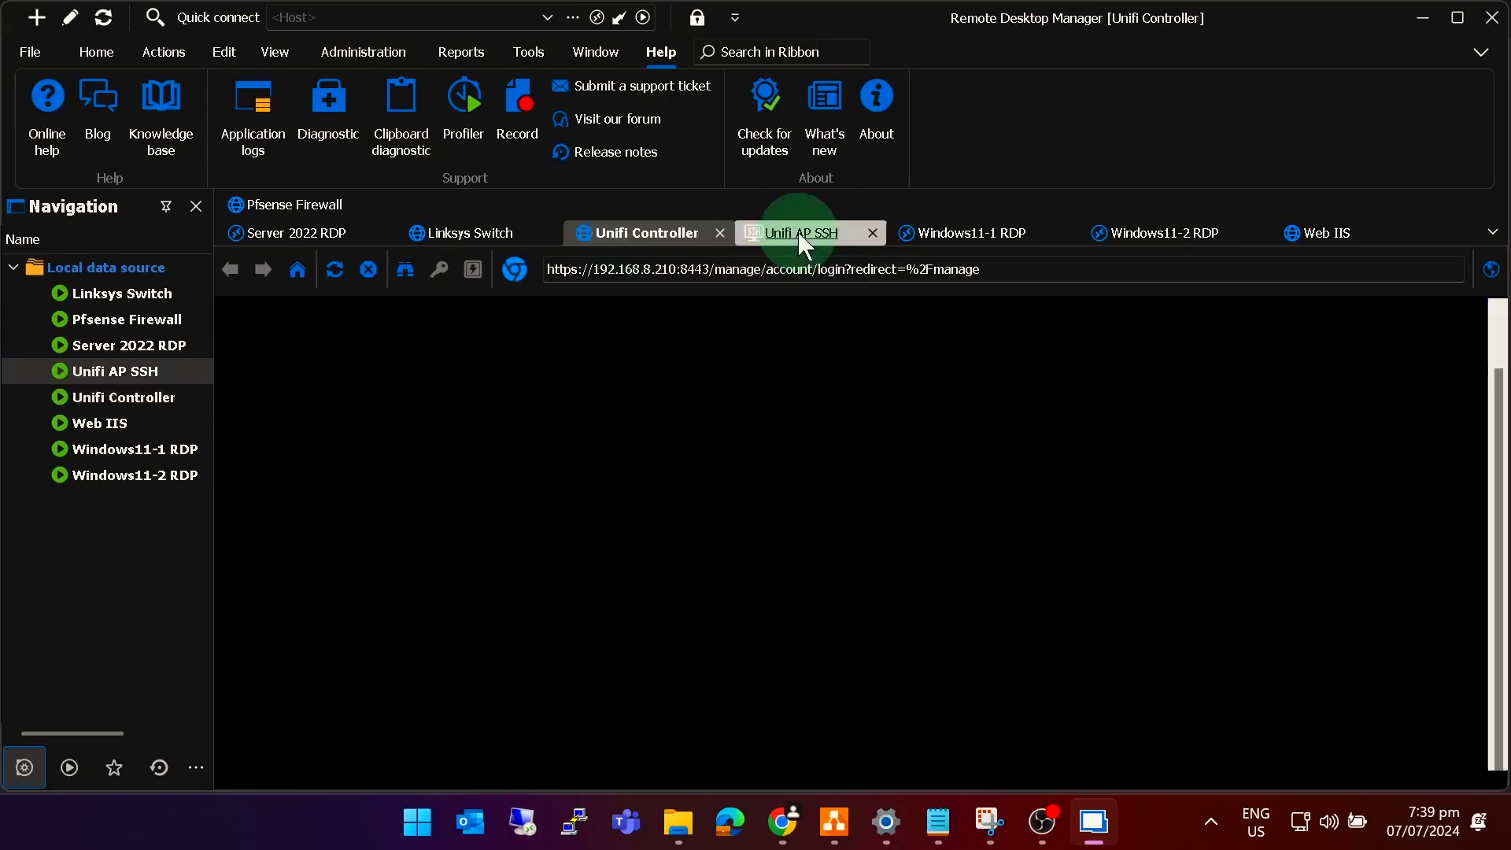
{"action": "left_click", "coordinate": [963, 238]}
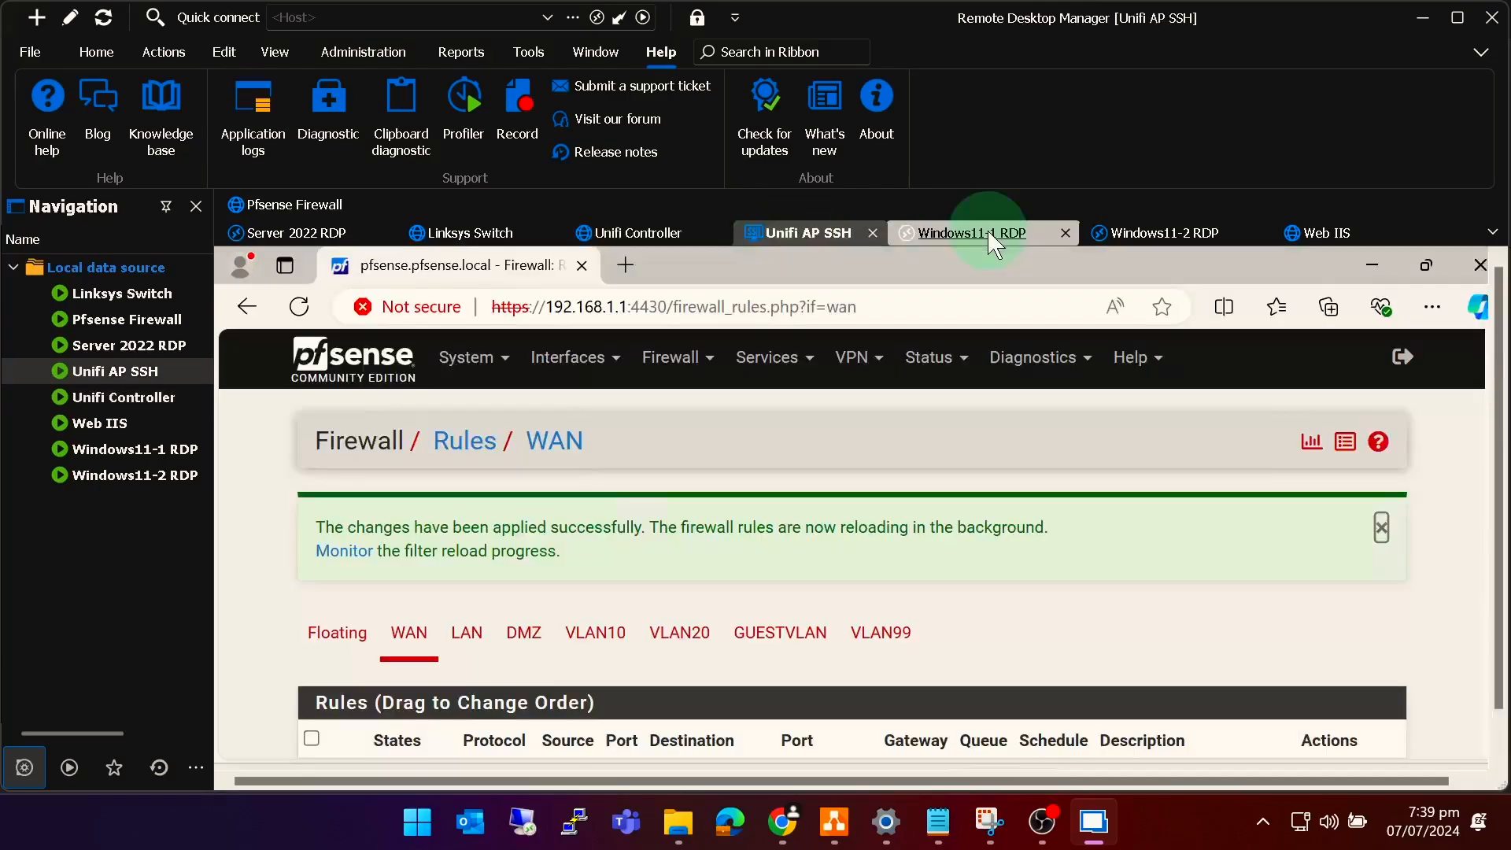
{"action": "left_click", "coordinate": [1141, 240]}
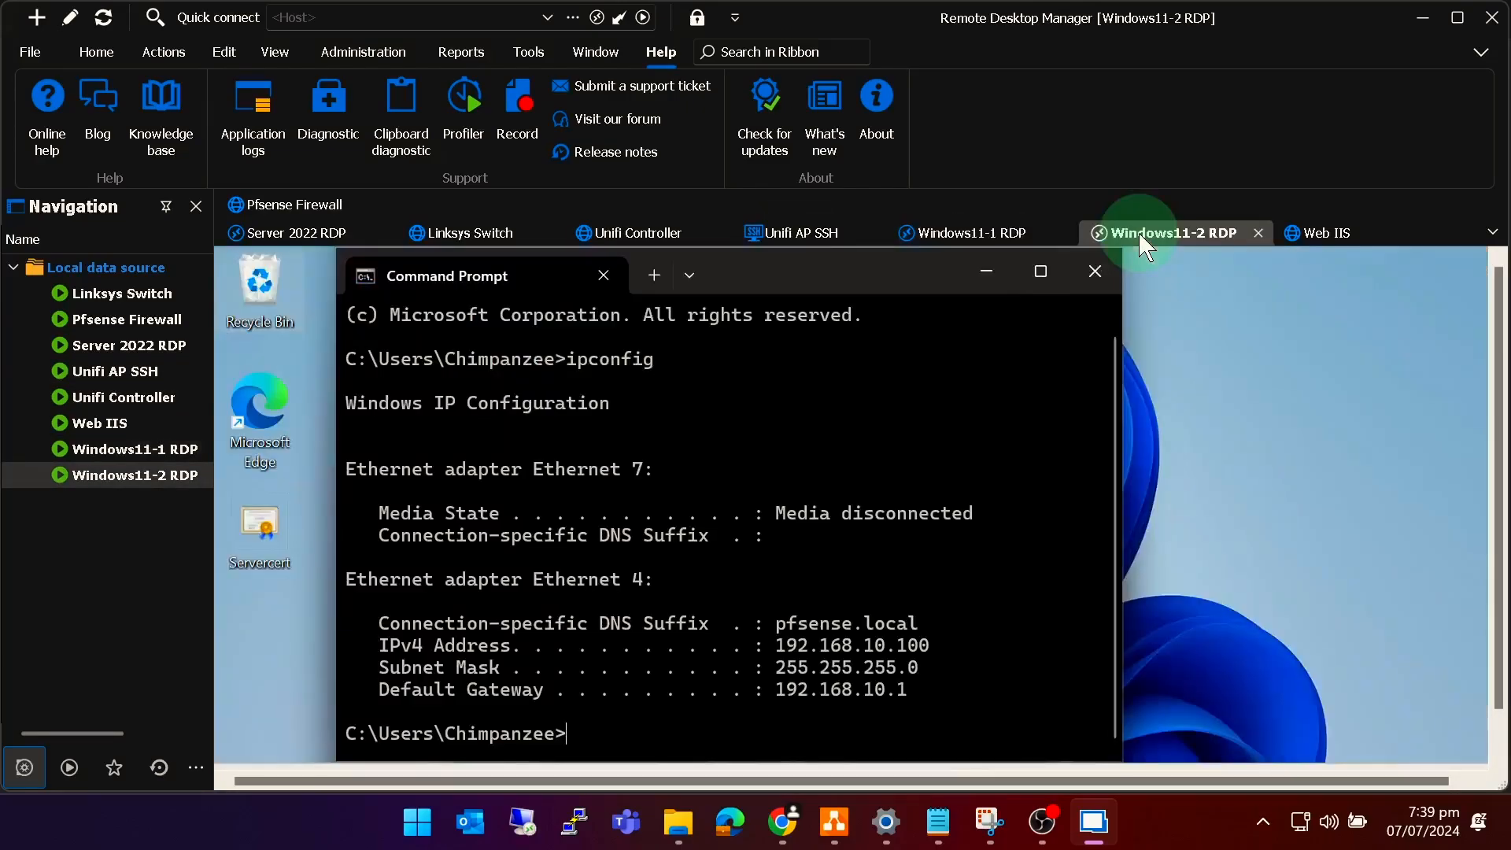
{"action": "left_click", "coordinate": [1316, 233]}
{"action": "left_click", "coordinate": [237, 206]}
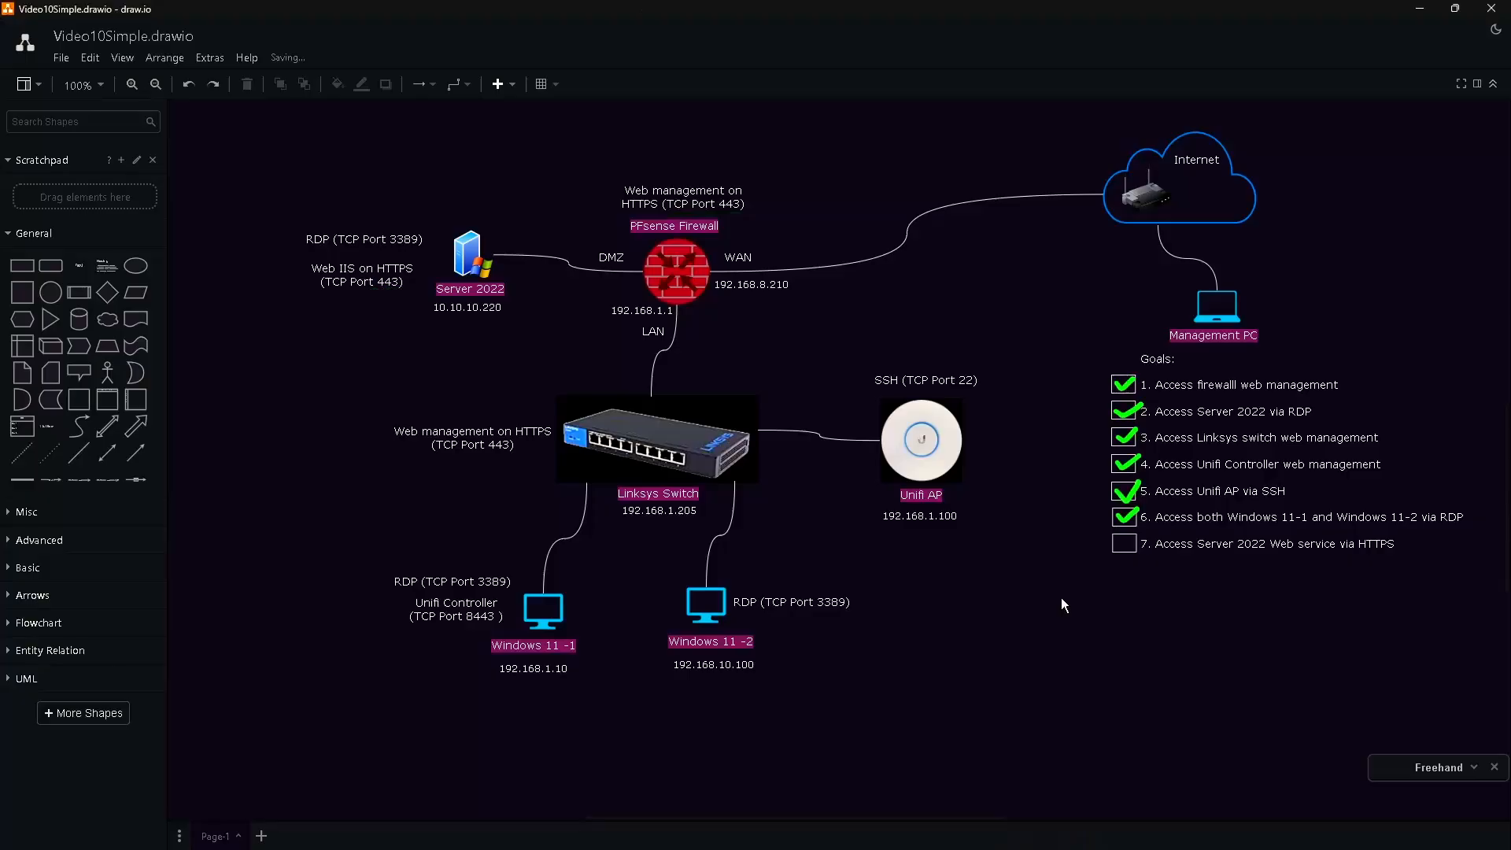
Tick goal 7, underline the TCP Port 443 label, and add 192.168.8.211 beneath 192.168.8.210.
{"action": "left_click_drag", "start_coordinate": [1116, 545], "coordinate": [1138, 531]}
{"action": "left_click_drag", "start_coordinate": [703, 213], "coordinate": [758, 212]}
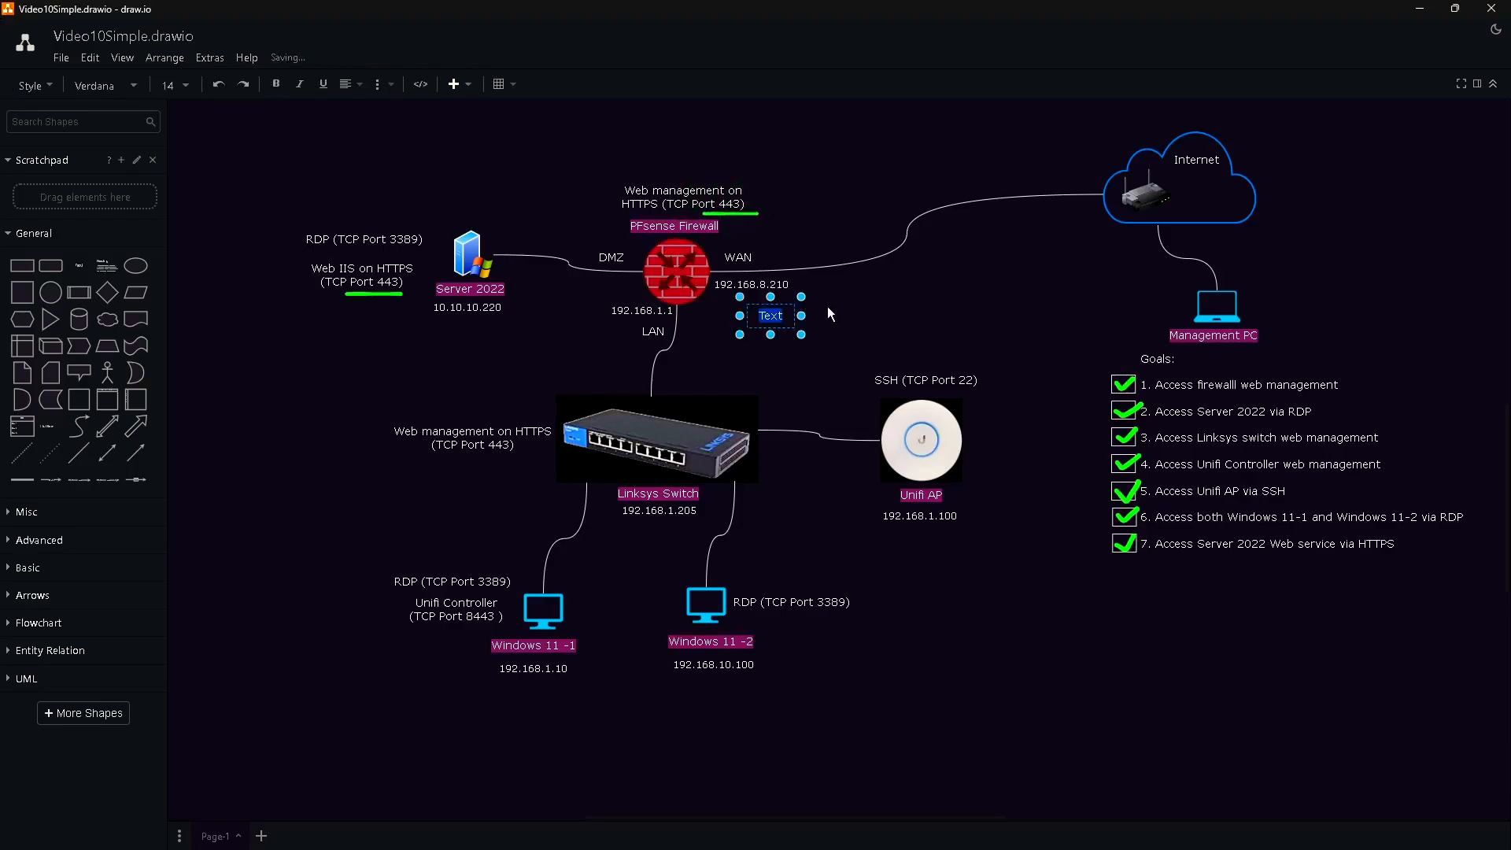
{"action": "type", "text": "192.168.8.211"}
{"action": "left_click", "coordinate": [756, 353]}
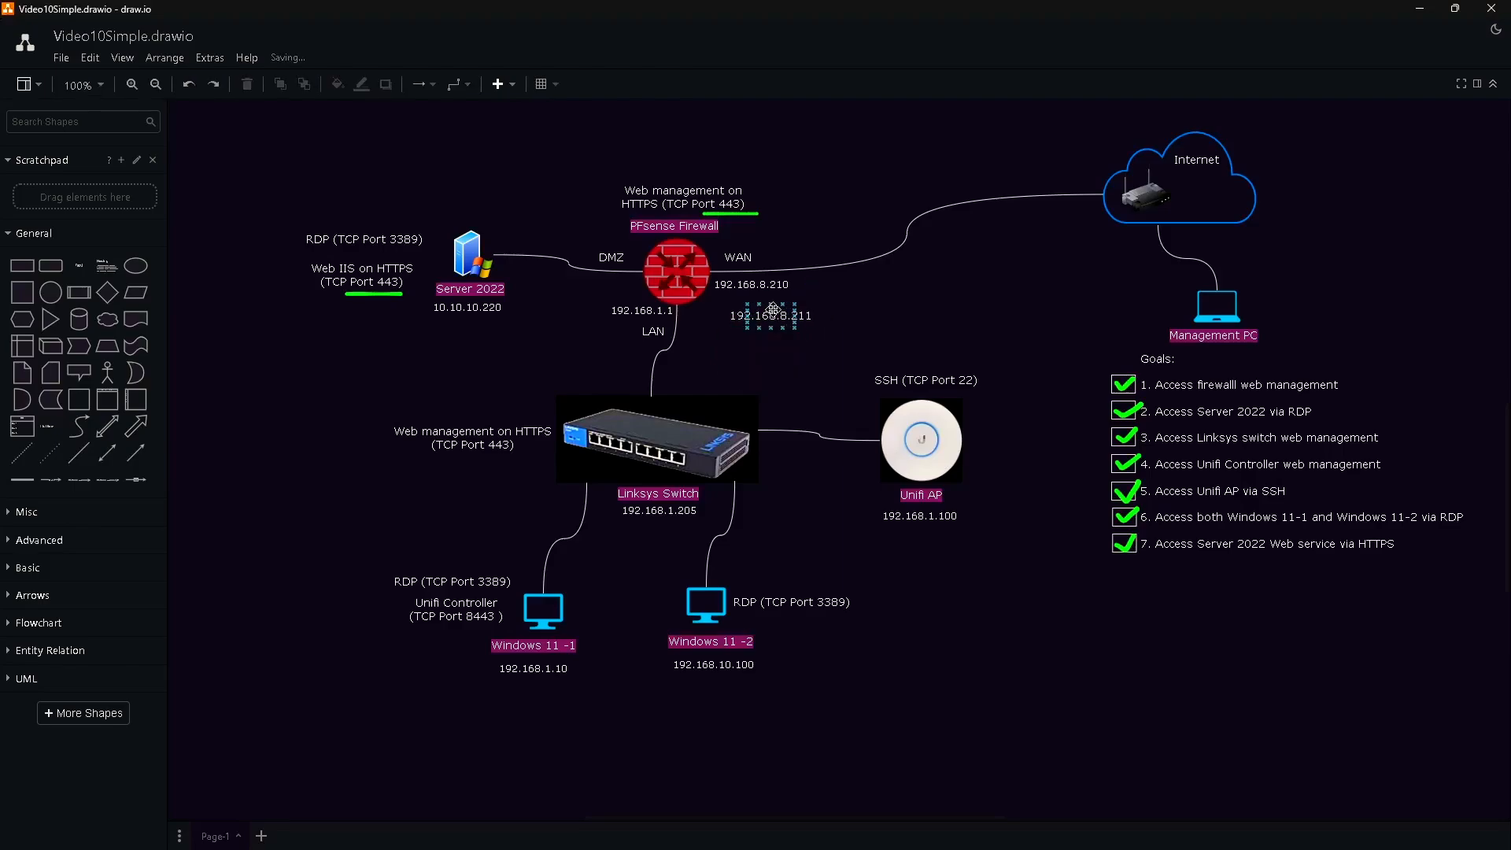
{"action": "left_click_drag", "start_coordinate": [774, 312], "coordinate": [754, 299]}
{"action": "left_click", "coordinate": [776, 351]}
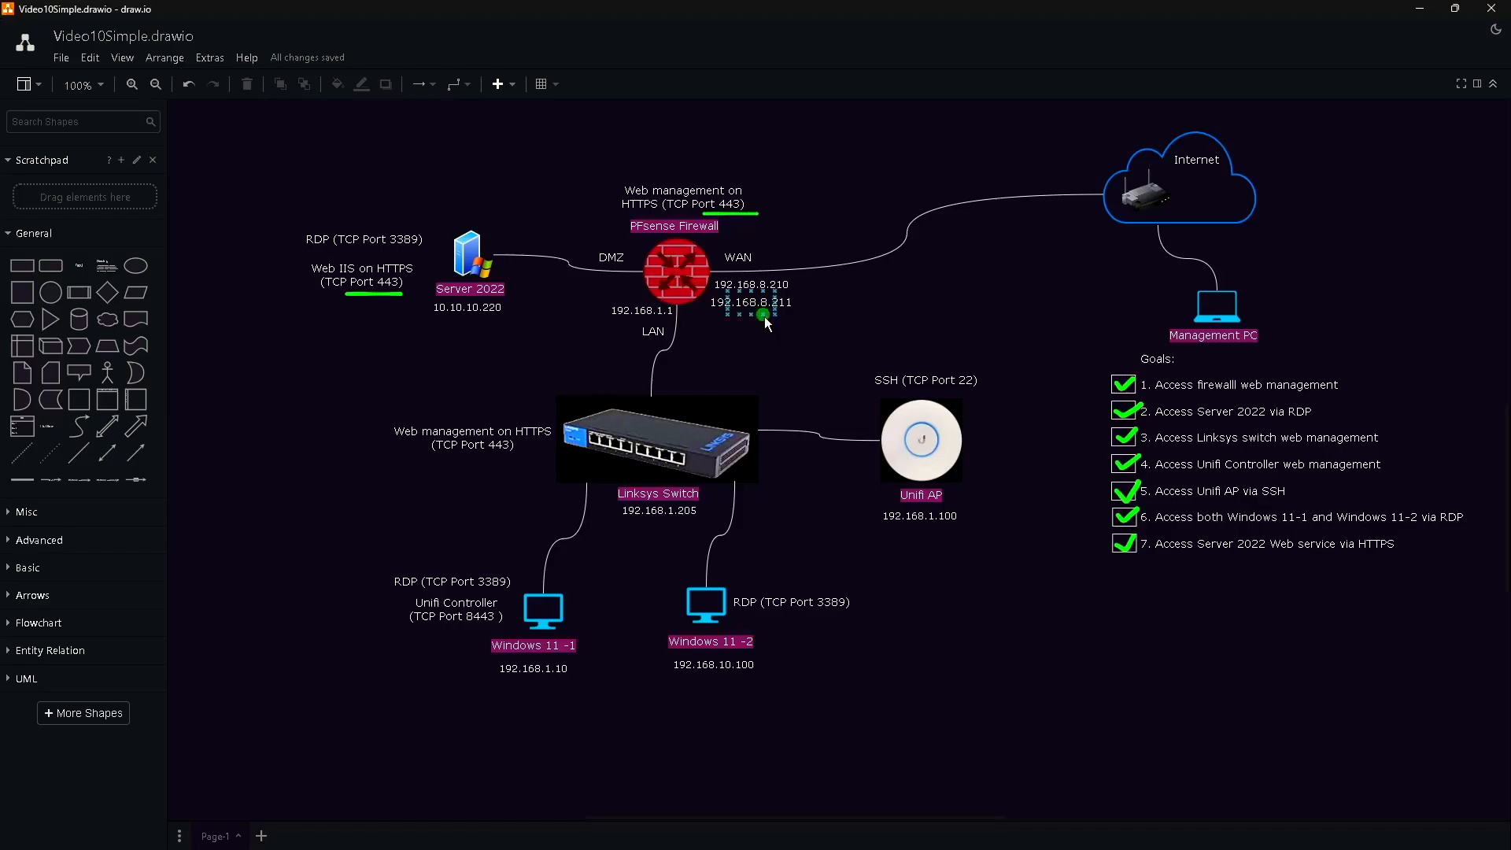
Hand-write 443 in freehand near Management PC.
{"action": "key", "text": "x"}
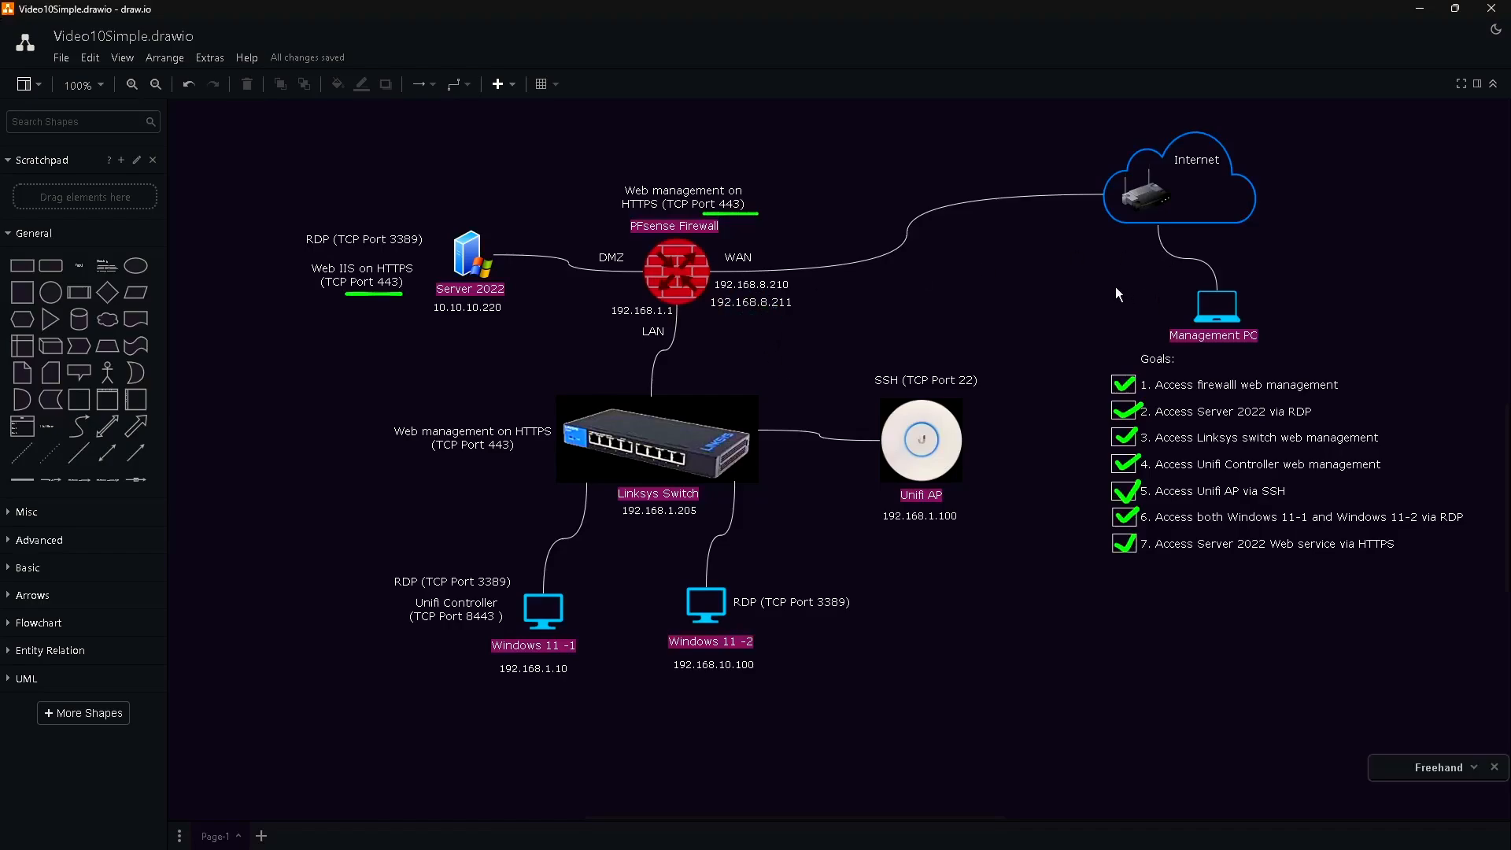
{"action": "mouse_move", "coordinate": [1101, 264]}
{"action": "left_mouse_down"}
{"action": "mouse_move", "coordinate": [1089, 283]}
{"action": "mouse_move", "coordinate": [1110, 285]}
{"action": "mouse_move", "coordinate": [1104, 302]}
{"action": "left_mouse_up"}
{"action": "mouse_move", "coordinate": [1122, 265]}
{"action": "left_mouse_down"}
{"action": "mouse_move", "coordinate": [1125, 303]}
{"action": "mouse_move", "coordinate": [1155, 284]}
{"action": "mouse_move", "coordinate": [1142, 303]}
{"action": "mouse_move", "coordinate": [1059, 230]}
{"action": "mouse_move", "coordinate": [968, 223]}
{"action": "mouse_move", "coordinate": [878, 286]}
{"action": "mouse_move", "coordinate": [780, 315]}
{"action": "left_mouse_up"}
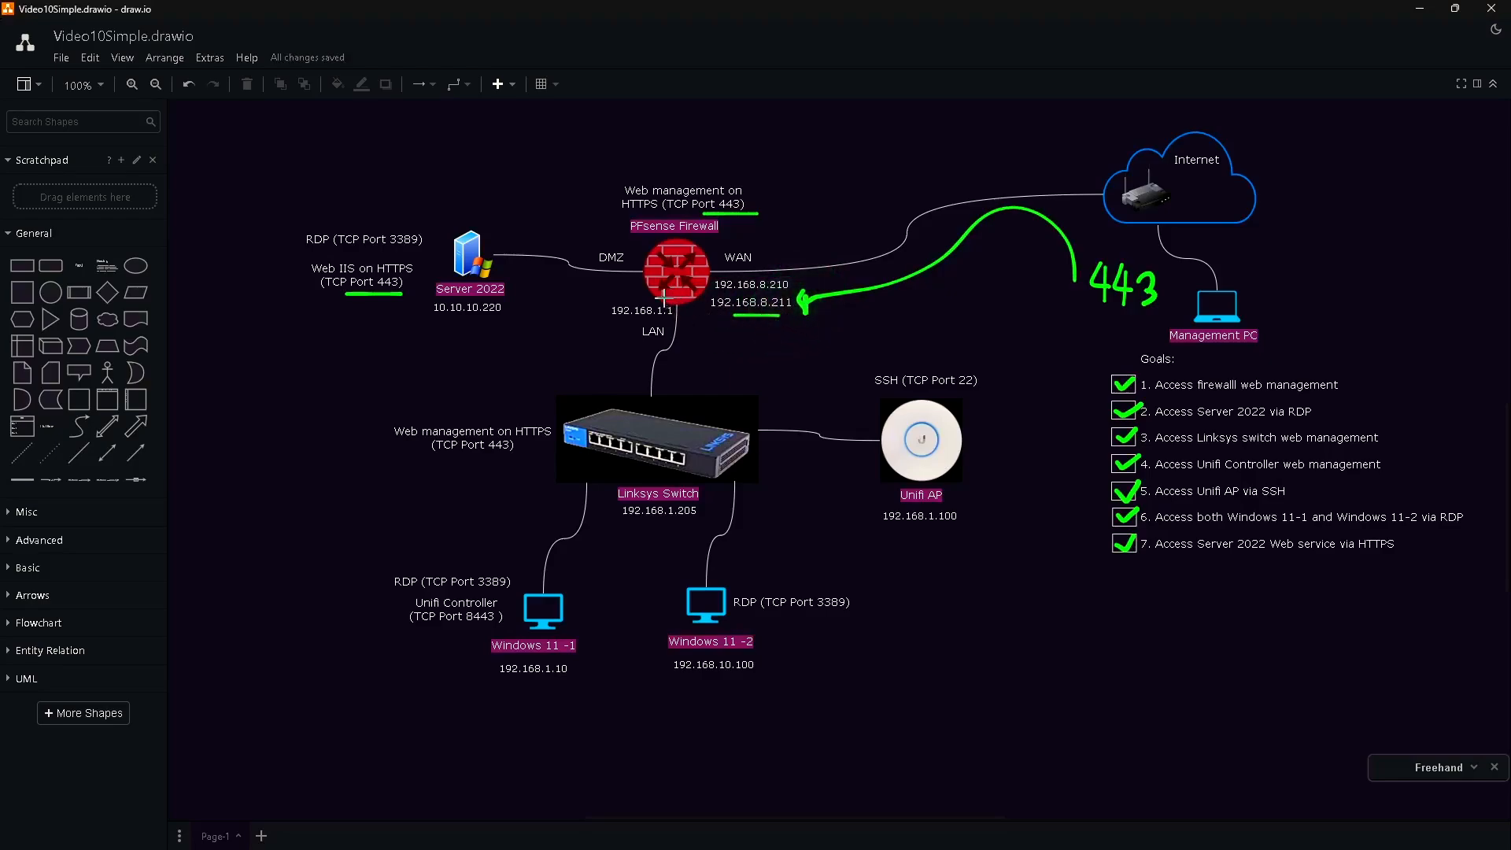
Sketch a freehand arrow from the firewall to Server 2022, a second 443, and an underline.
{"action": "mouse_move", "coordinate": [654, 282]}
{"action": "left_mouse_down"}
{"action": "mouse_move", "coordinate": [412, 291]}
{"action": "mouse_move", "coordinate": [513, 315]}
{"action": "left_mouse_up"}
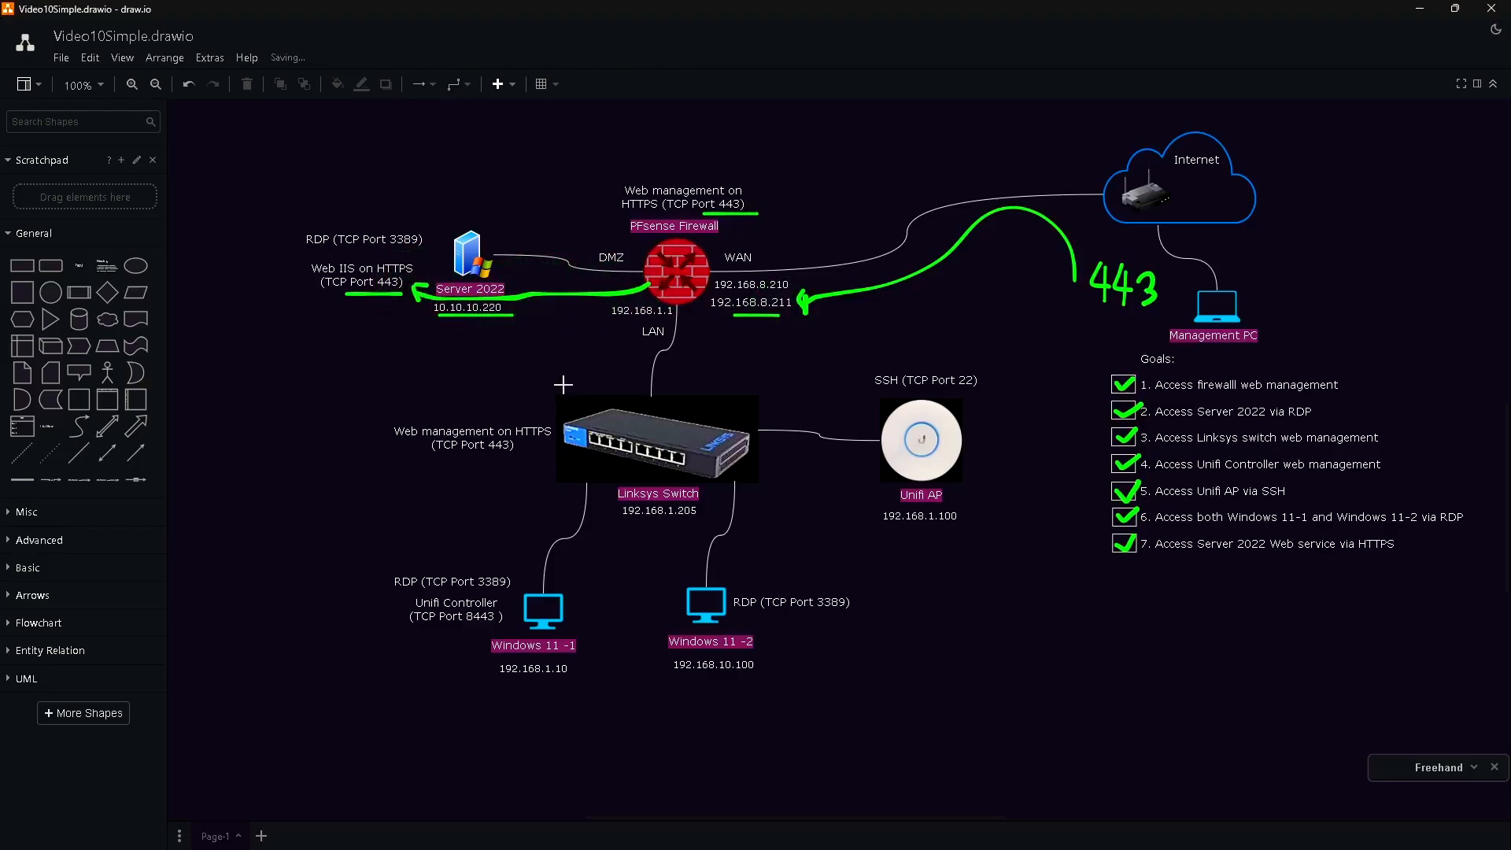
{"action": "mouse_move", "coordinate": [1057, 312]}
{"action": "left_mouse_down"}
{"action": "mouse_move", "coordinate": [1093, 347]}
{"action": "mouse_move", "coordinate": [809, 270]}
{"action": "mouse_move", "coordinate": [798, 284]}
{"action": "left_mouse_up"}
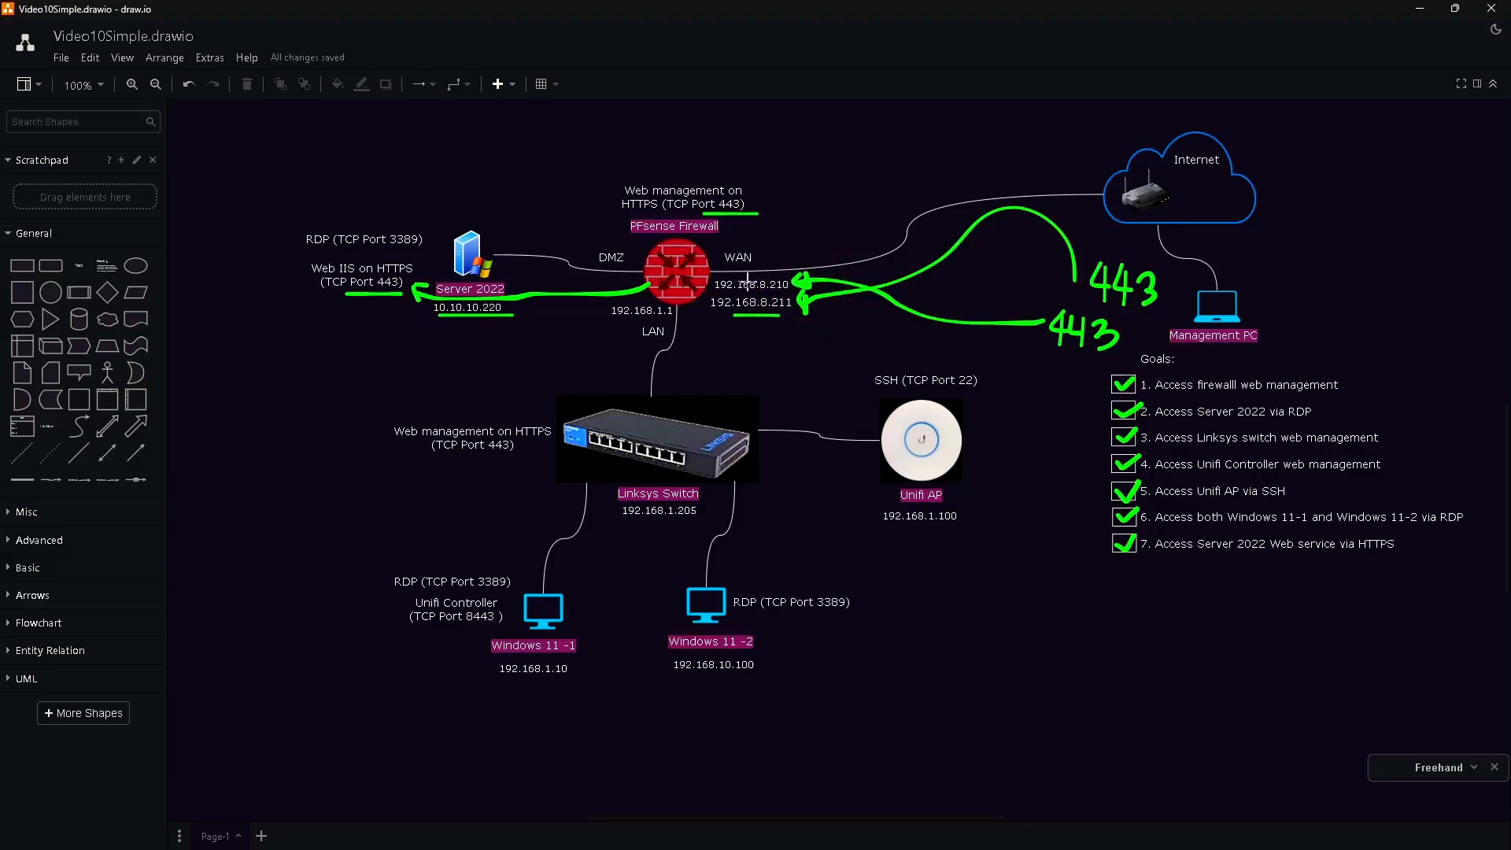
{"action": "left_click_drag", "start_coordinate": [662, 213], "coordinate": [732, 213]}
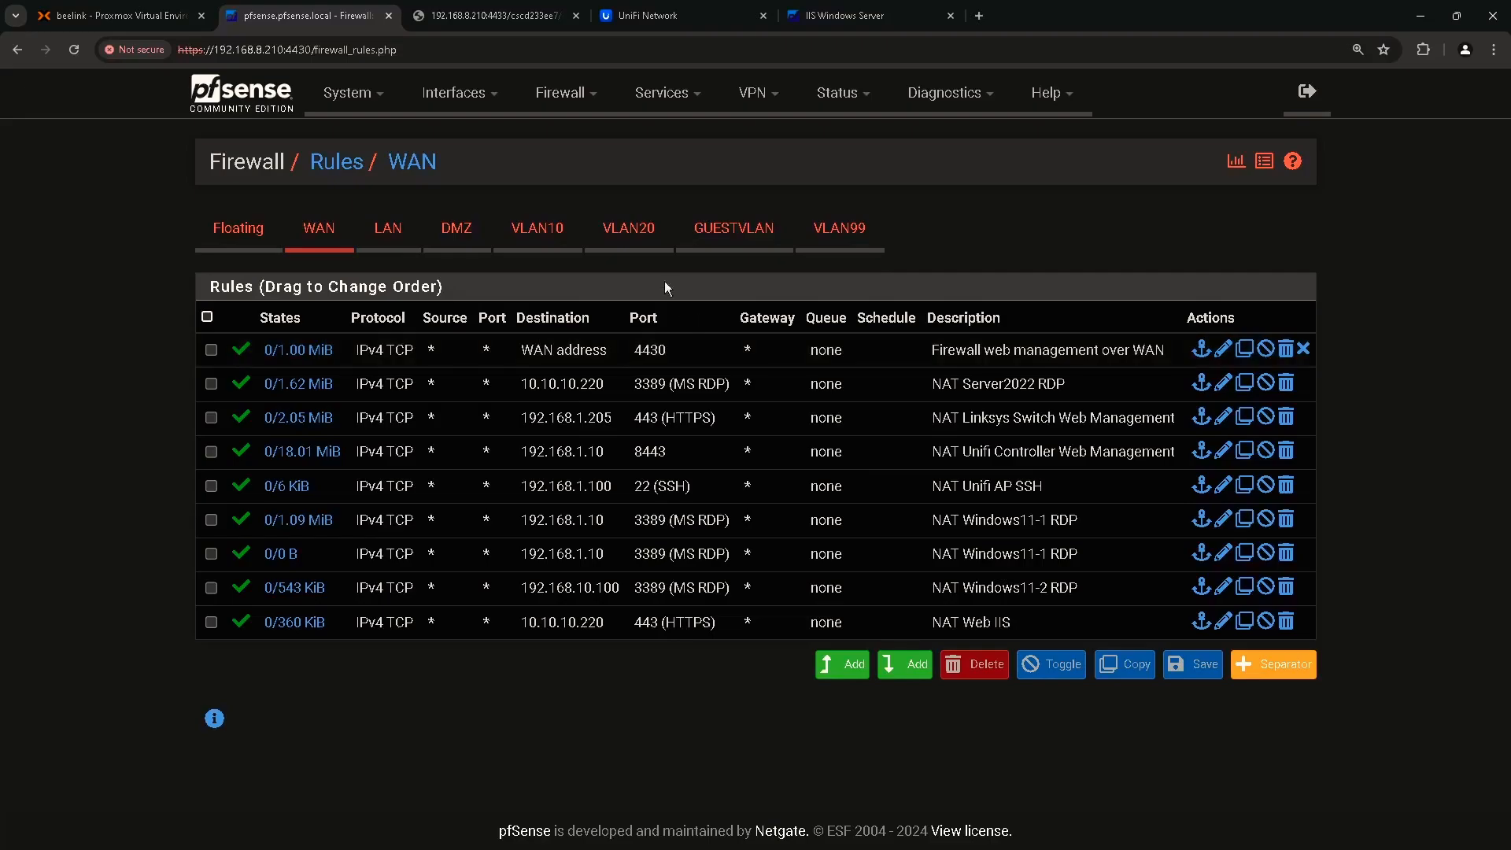
Create a new IP Alias virtual IP on WAN with address 192.168.8.211/32.
{"action": "left_click", "coordinate": [570, 98]}
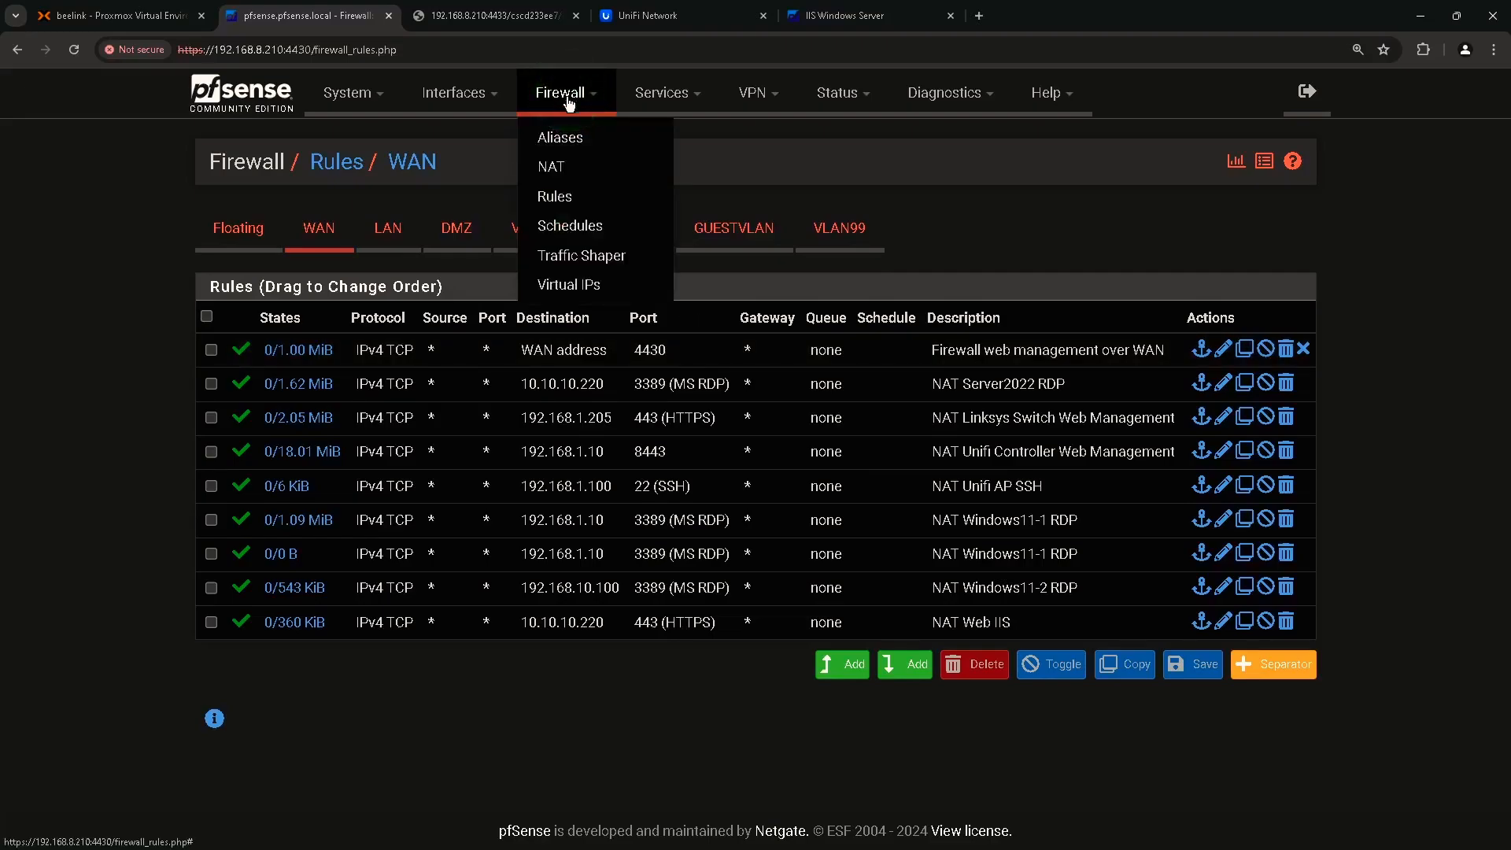
{"action": "left_click", "coordinate": [592, 288]}
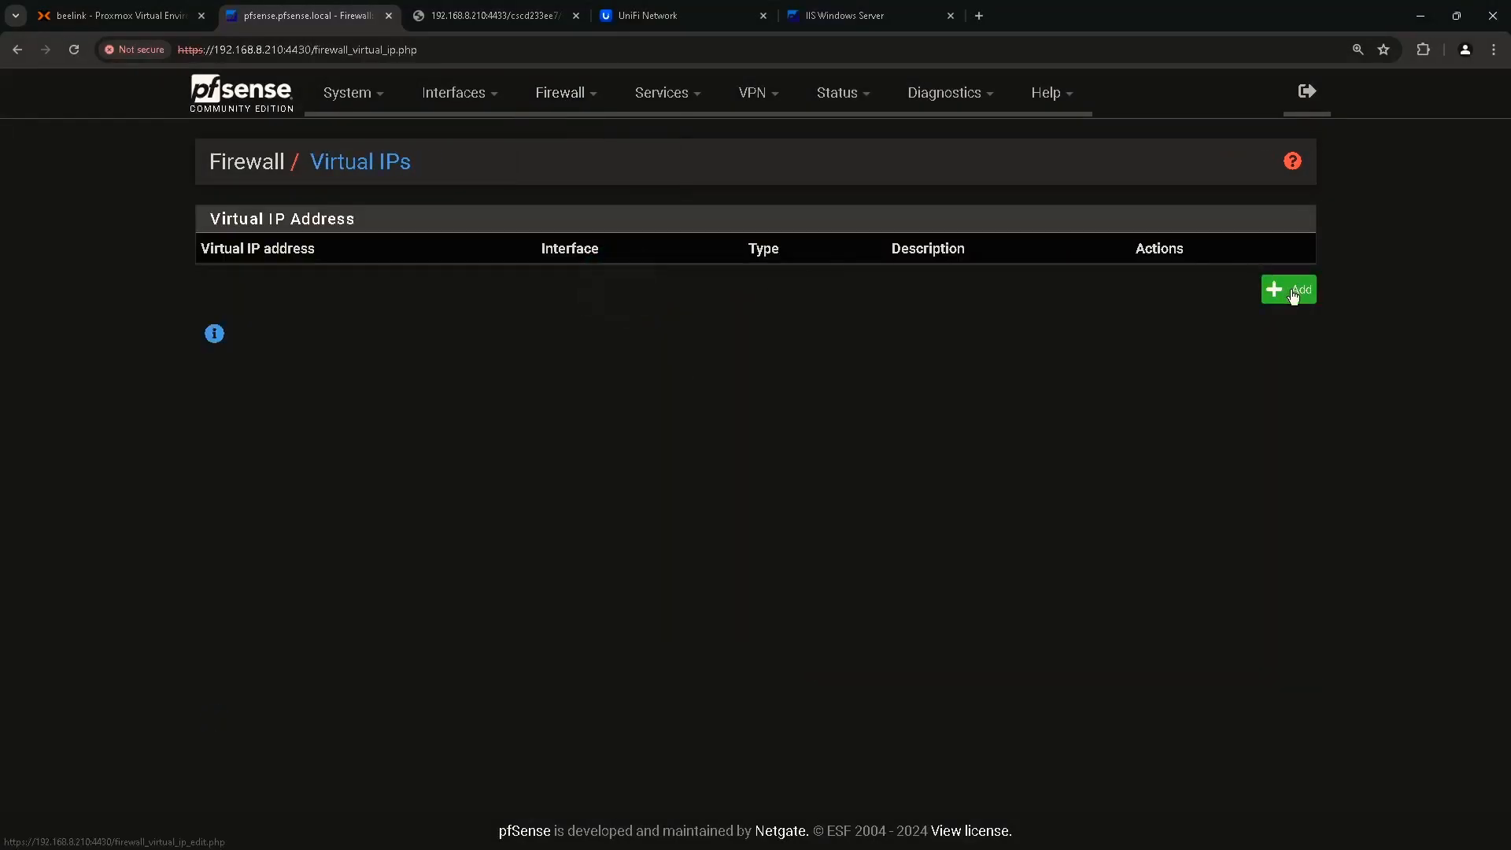
{"action": "left_click", "coordinate": [1292, 292]}
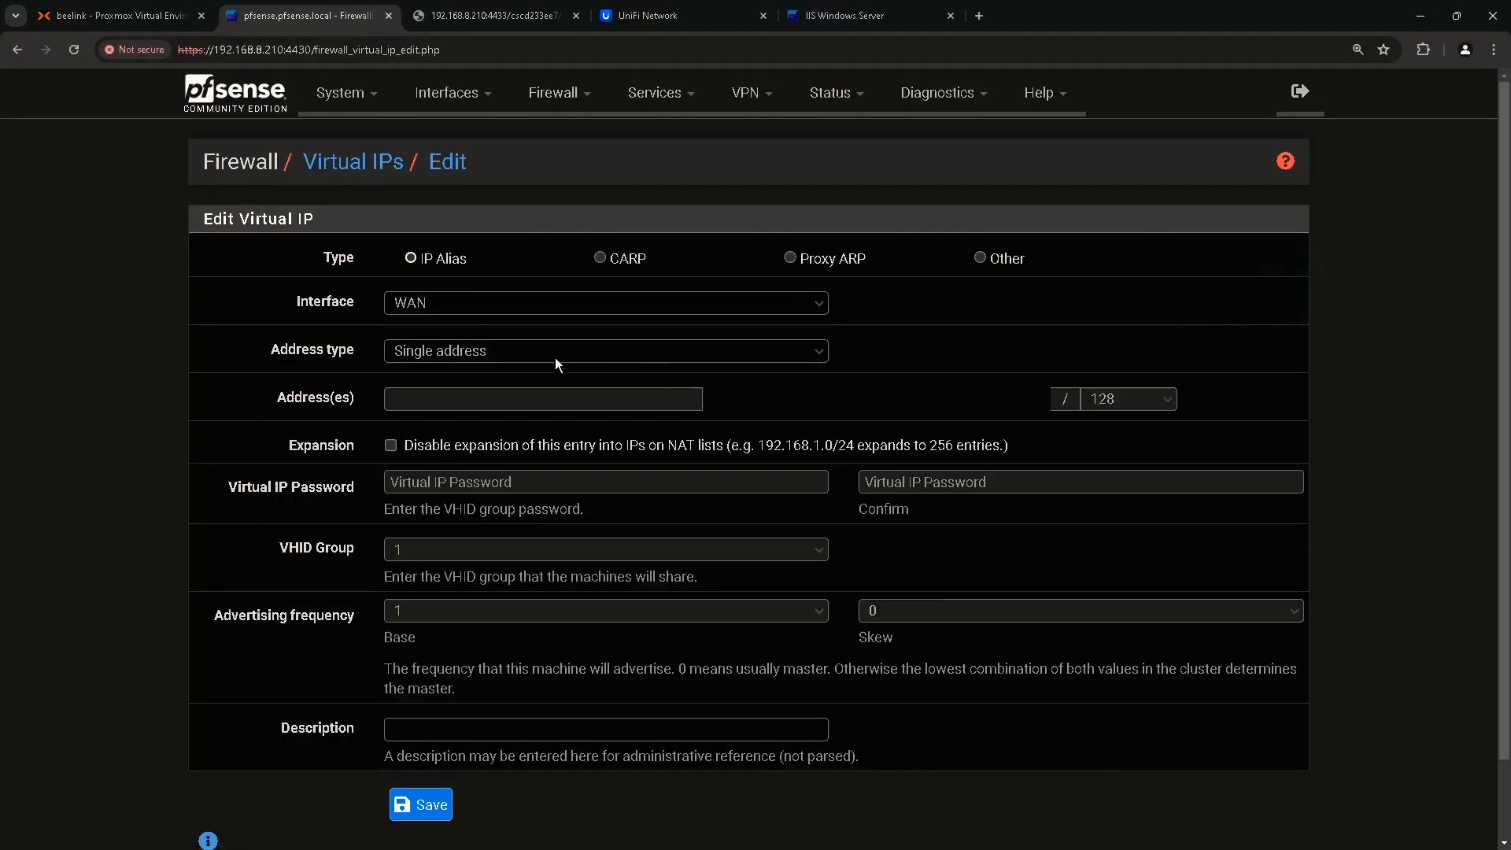
{"action": "left_click", "coordinate": [410, 258]}
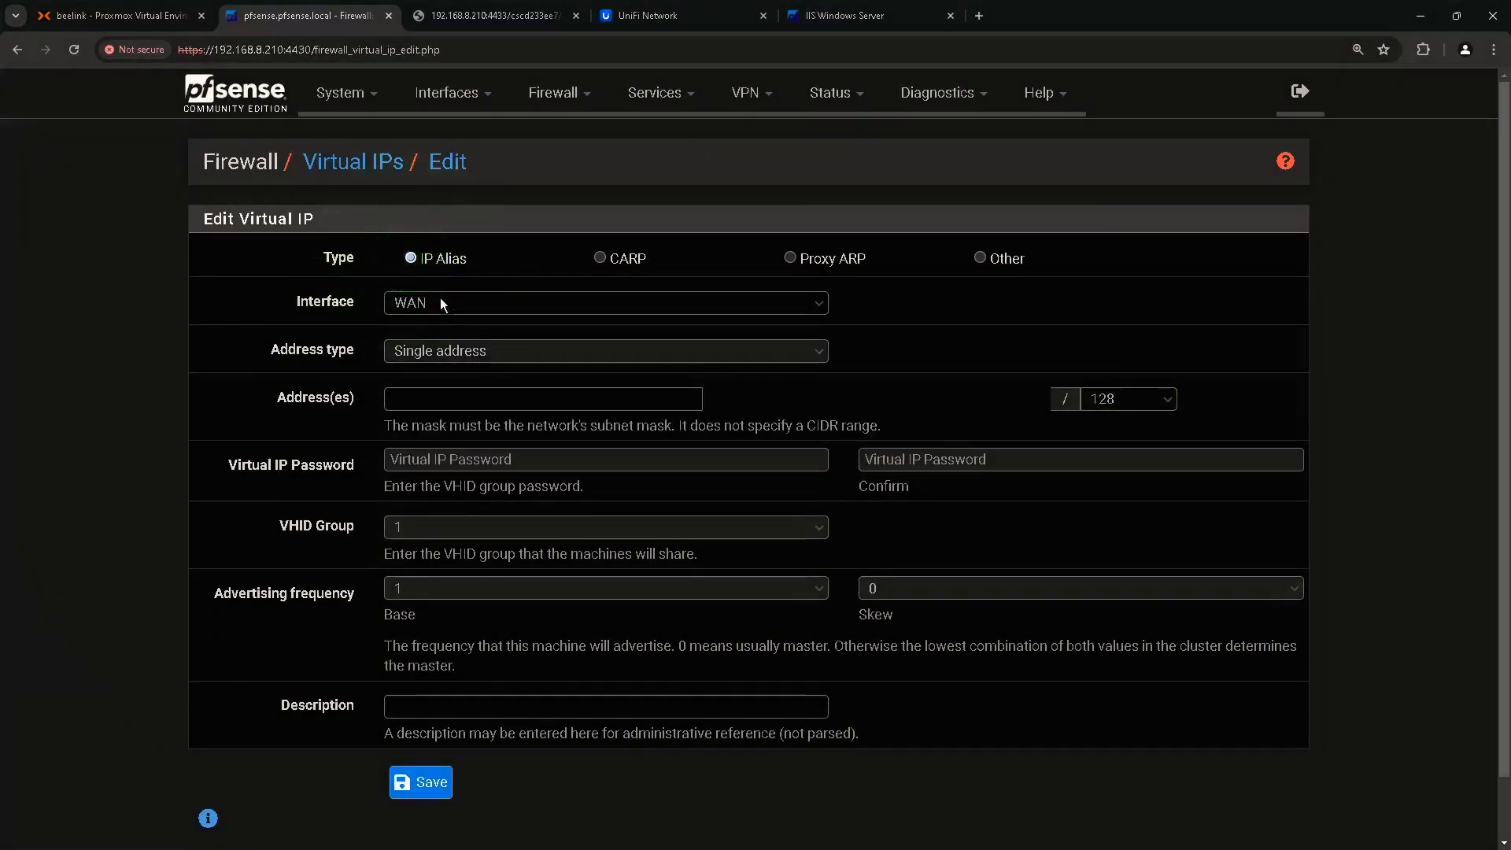
{"action": "left_click", "coordinate": [334, 305]}
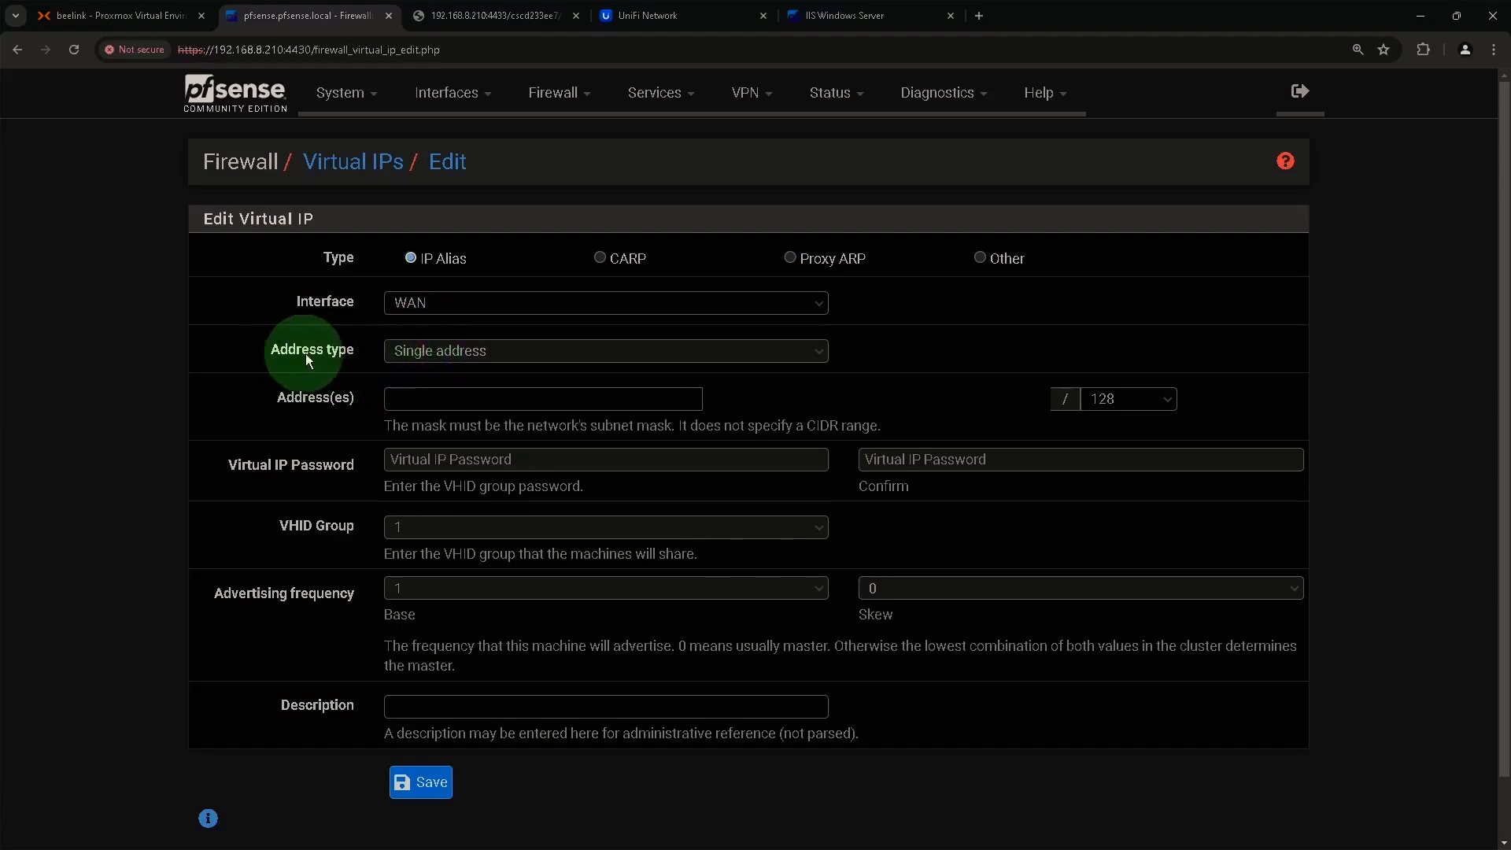
{"action": "left_click", "coordinate": [417, 401]}
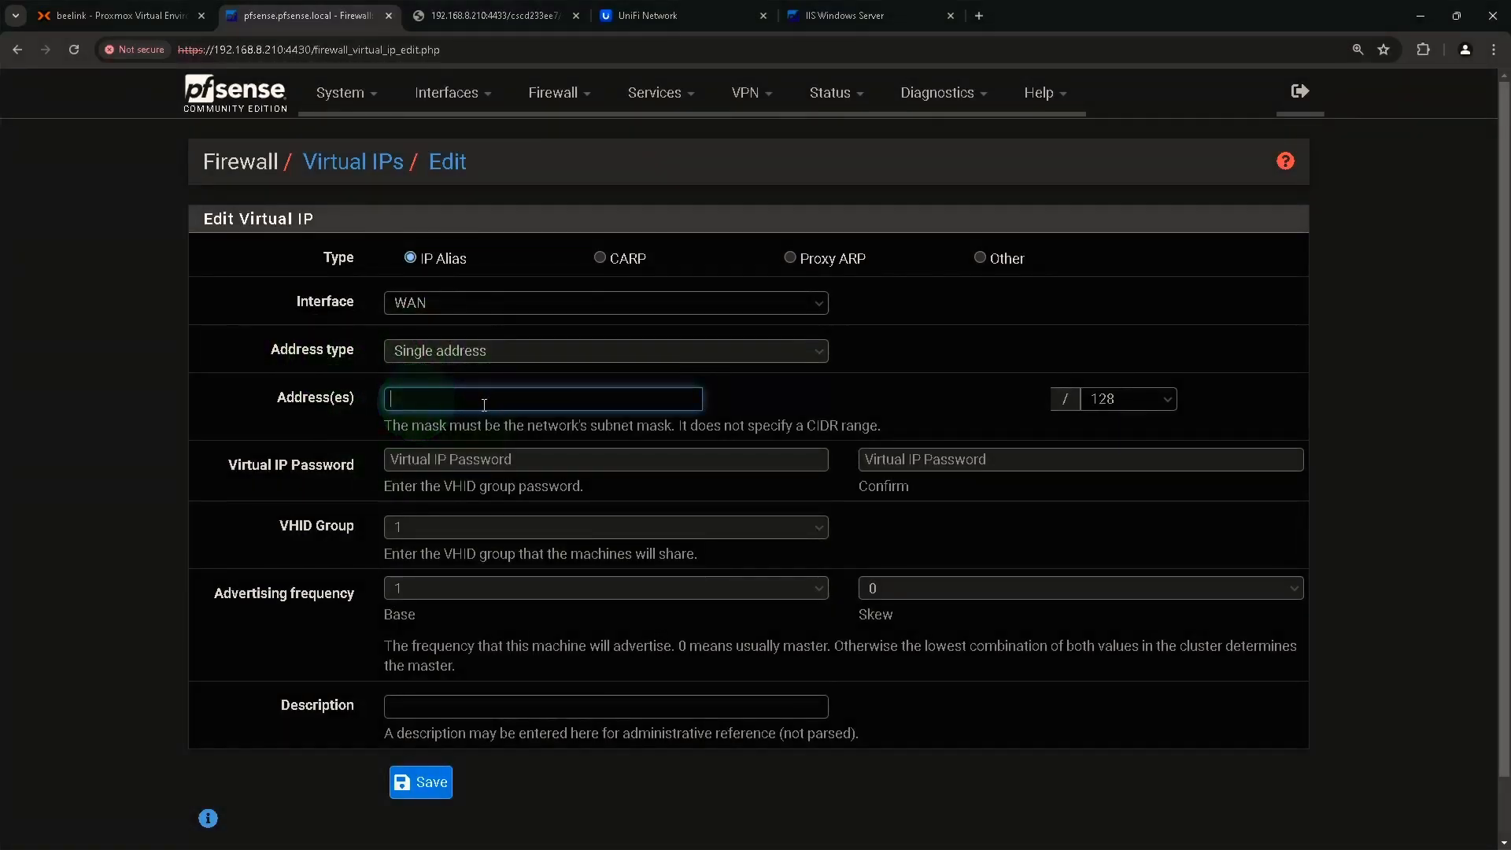
{"action": "type", "text": "192.168.8.211"}
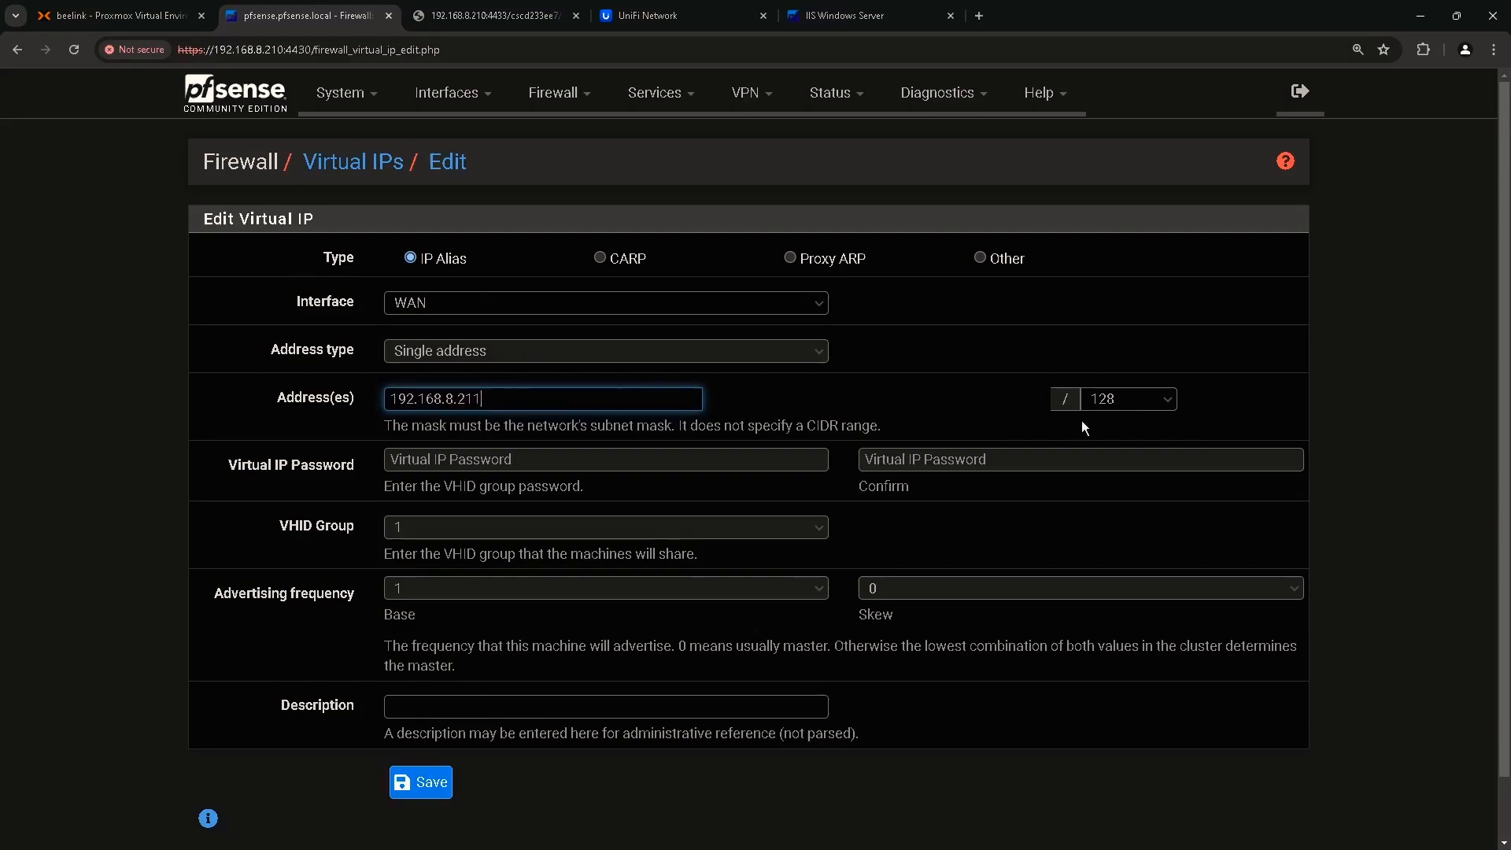
{"action": "left_click", "coordinate": [1125, 409]}
{"action": "left_click", "coordinate": [1135, 424]}
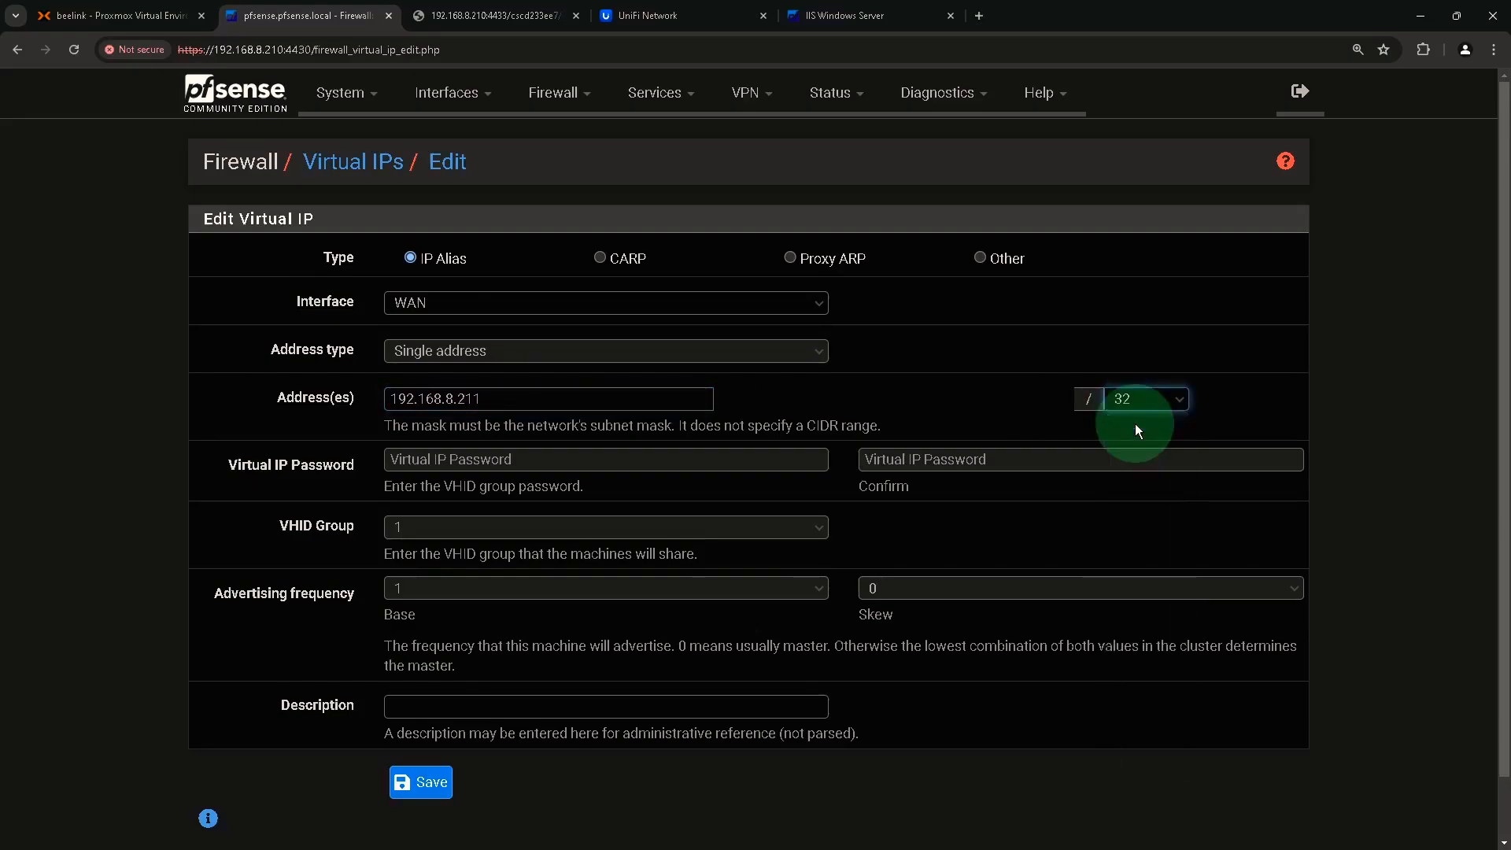
Describe the virtual IP 'Secondary WAN', save it, and apply the change.
{"action": "left_click", "coordinate": [469, 397]}
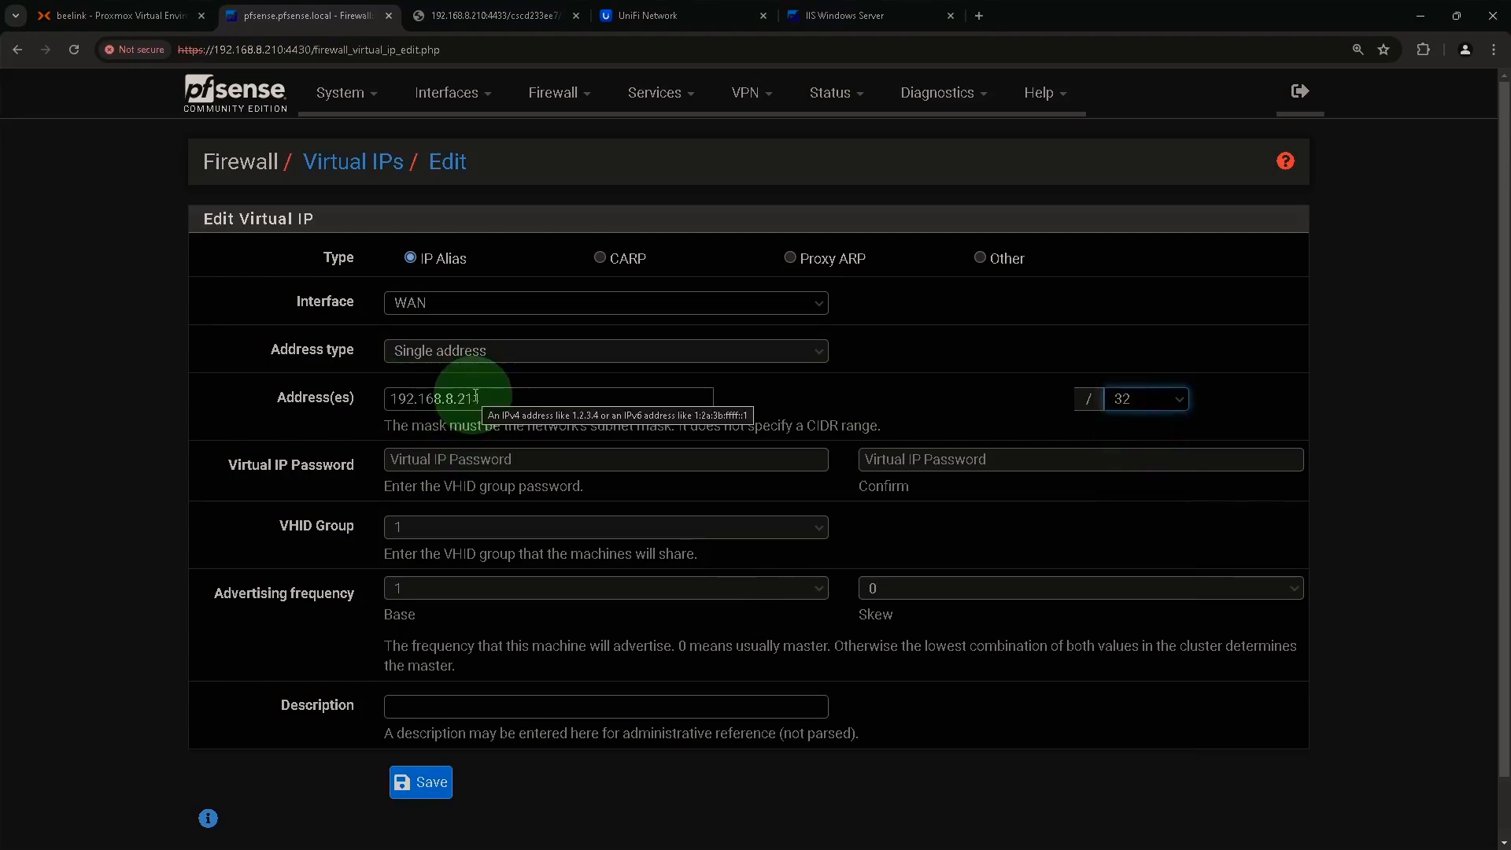
{"action": "scroll", "coordinate": [543, 627], "scroll_direction": "down", "scroll_amount": 2}
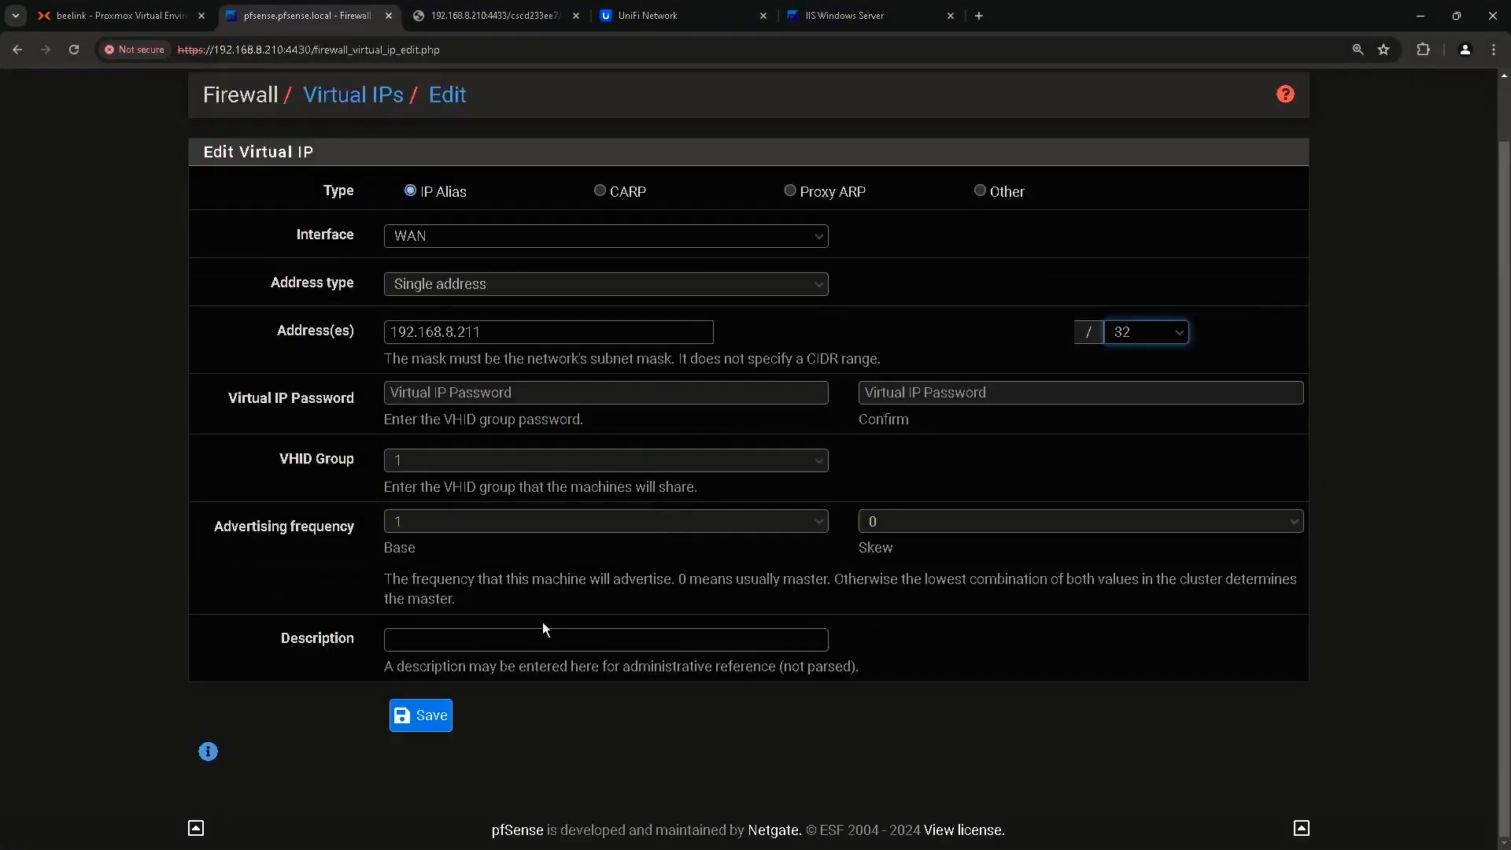
{"action": "left_click", "coordinate": [495, 645]}
{"action": "type", "text": "SEc"}
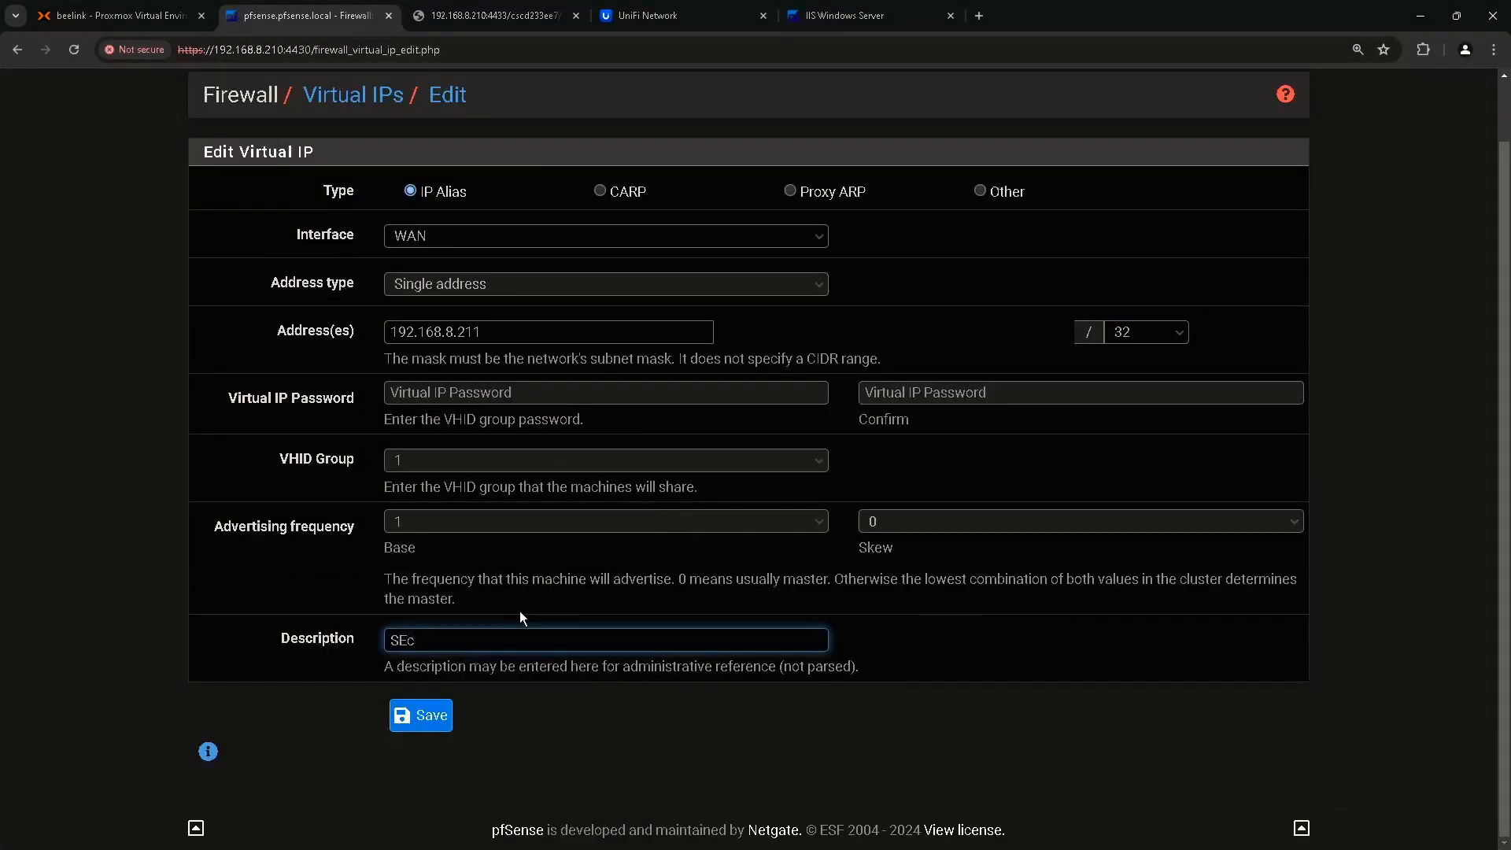
{"action": "key", "text": "BackSpace"}
{"action": "key", "text": "BackSpace"}
{"action": "type", "text": "econdary WAN"}
{"action": "left_click", "coordinate": [431, 717]}
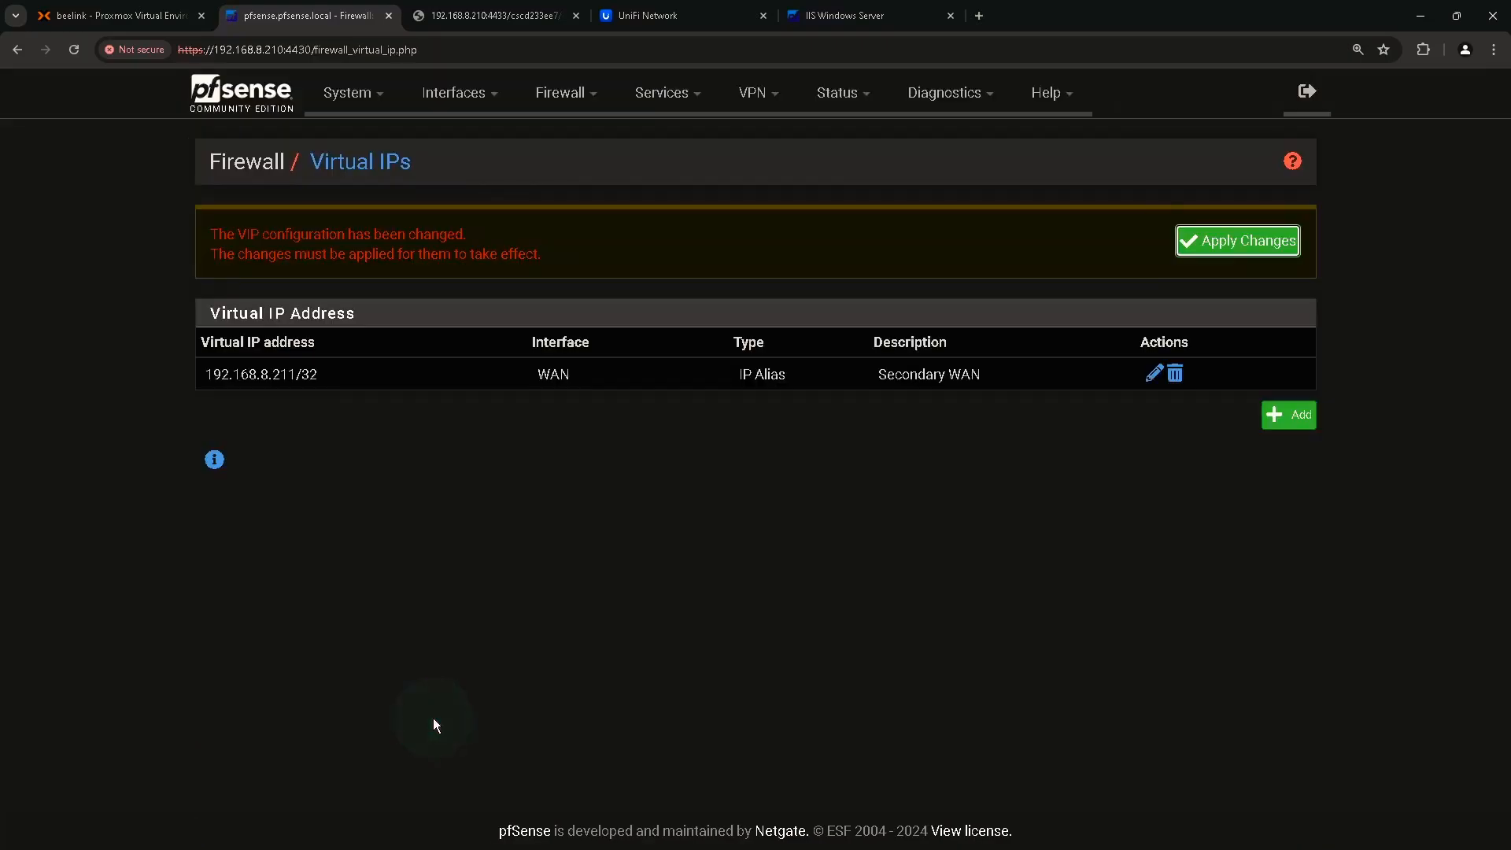
{"action": "left_click", "coordinate": [1244, 244]}
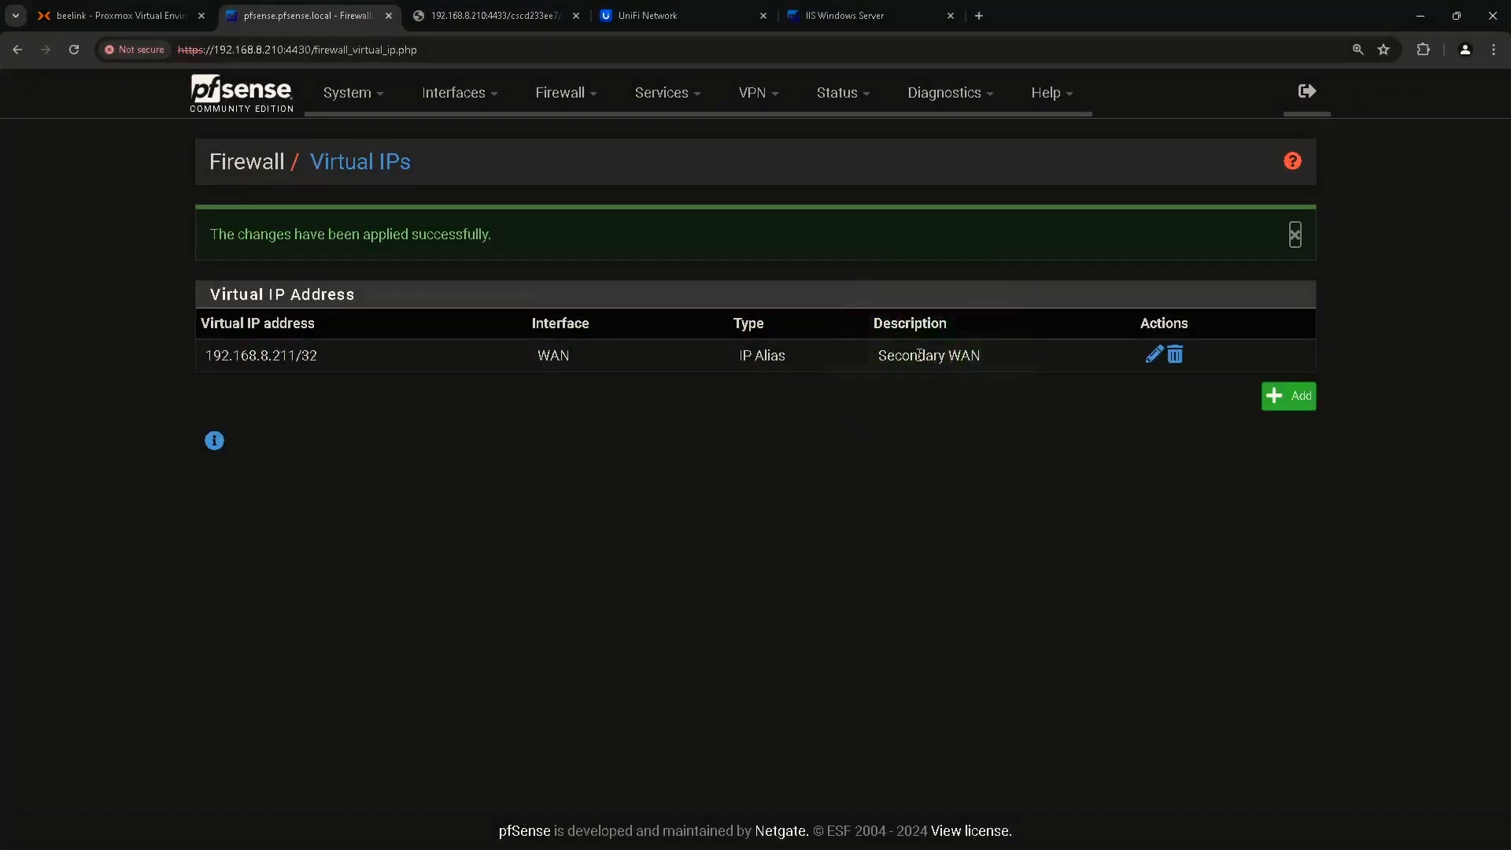
Open the Web IIS rule under Firewall > NAT > Port Forward for editing.
{"action": "left_click", "coordinate": [573, 96]}
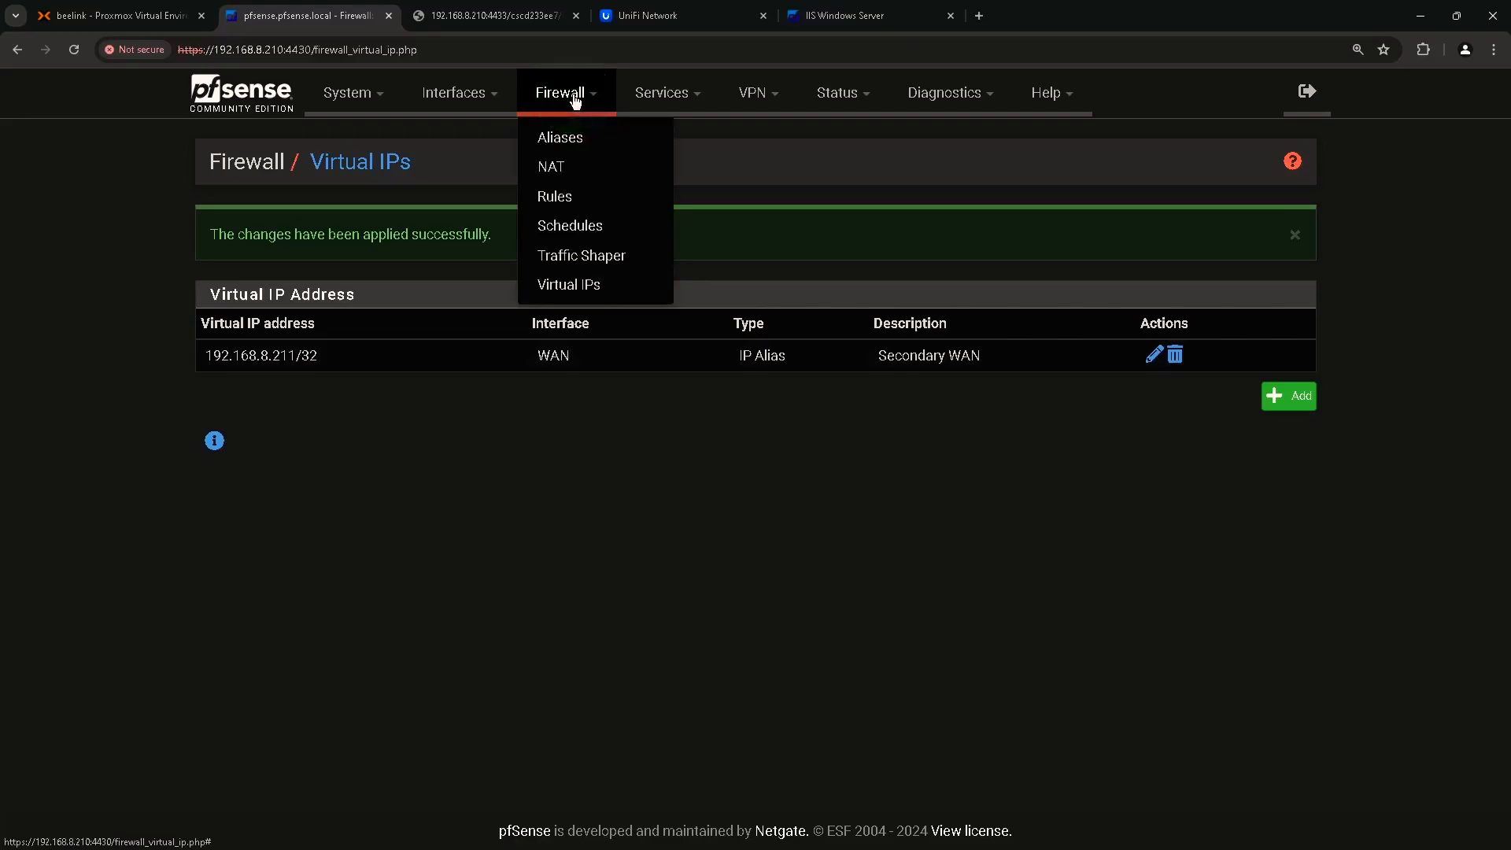
{"action": "left_click", "coordinate": [553, 168]}
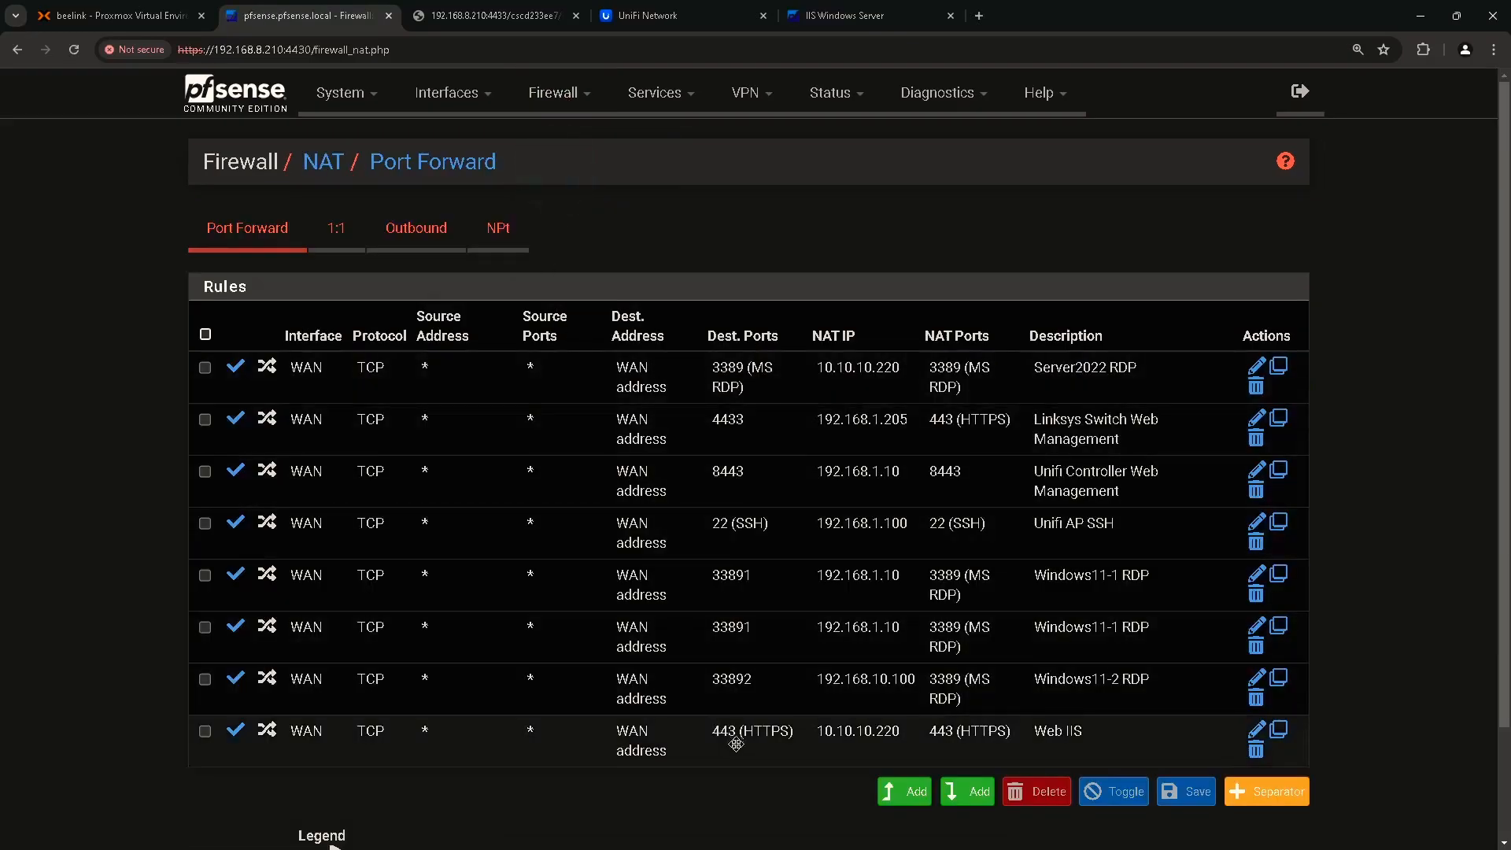
{"action": "scroll", "coordinate": [1147, 725], "scroll_direction": "down", "scroll_amount": 1}
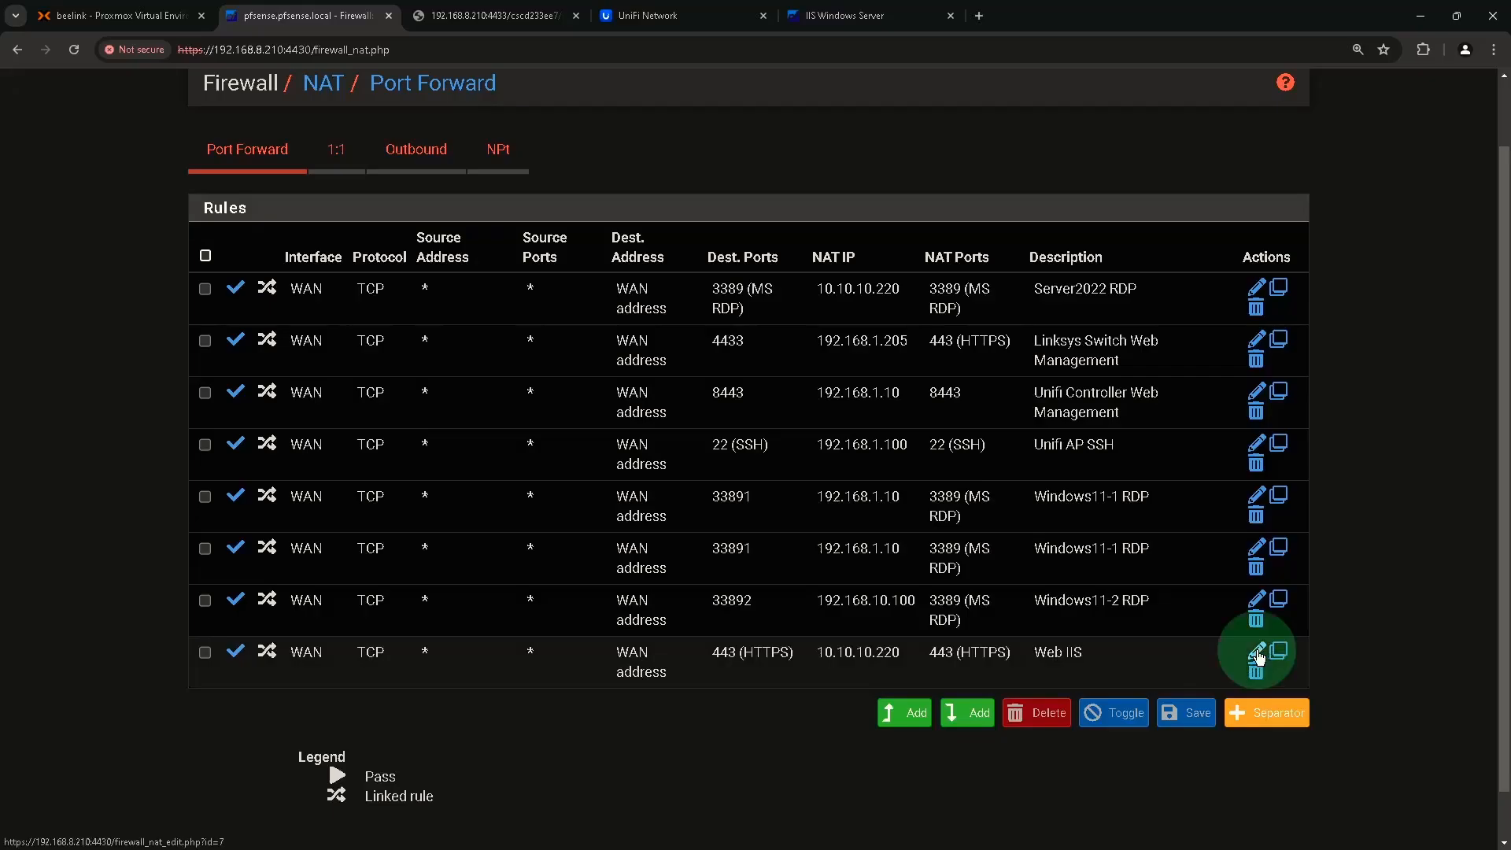
{"action": "left_click", "coordinate": [1257, 654]}
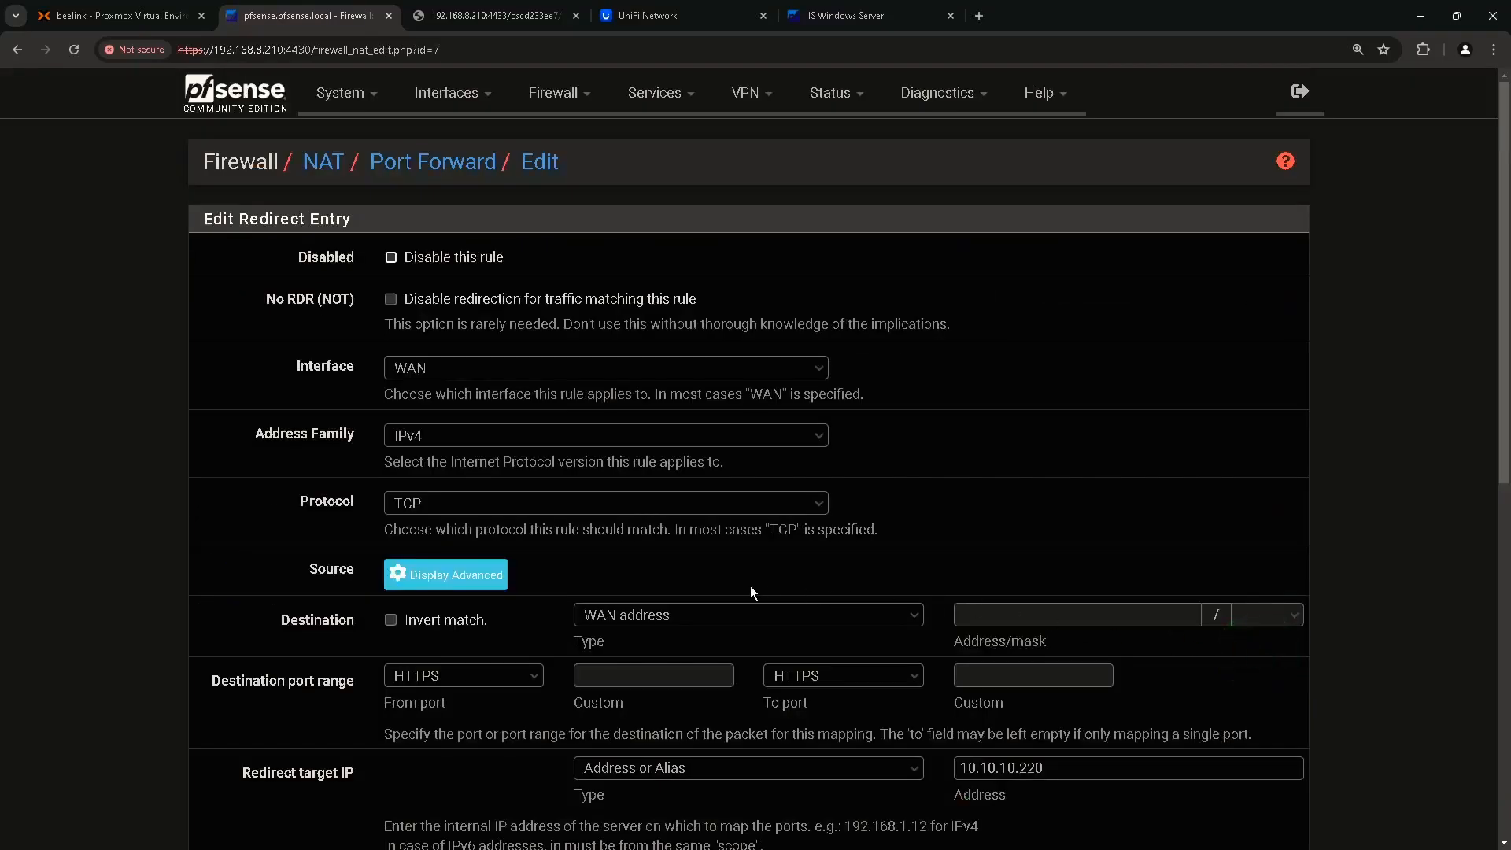
Set the rule's destination to the 192.168.8.211 (Secondary WAN) address.
{"action": "scroll", "coordinate": [670, 588], "scroll_direction": "down", "scroll_amount": 3}
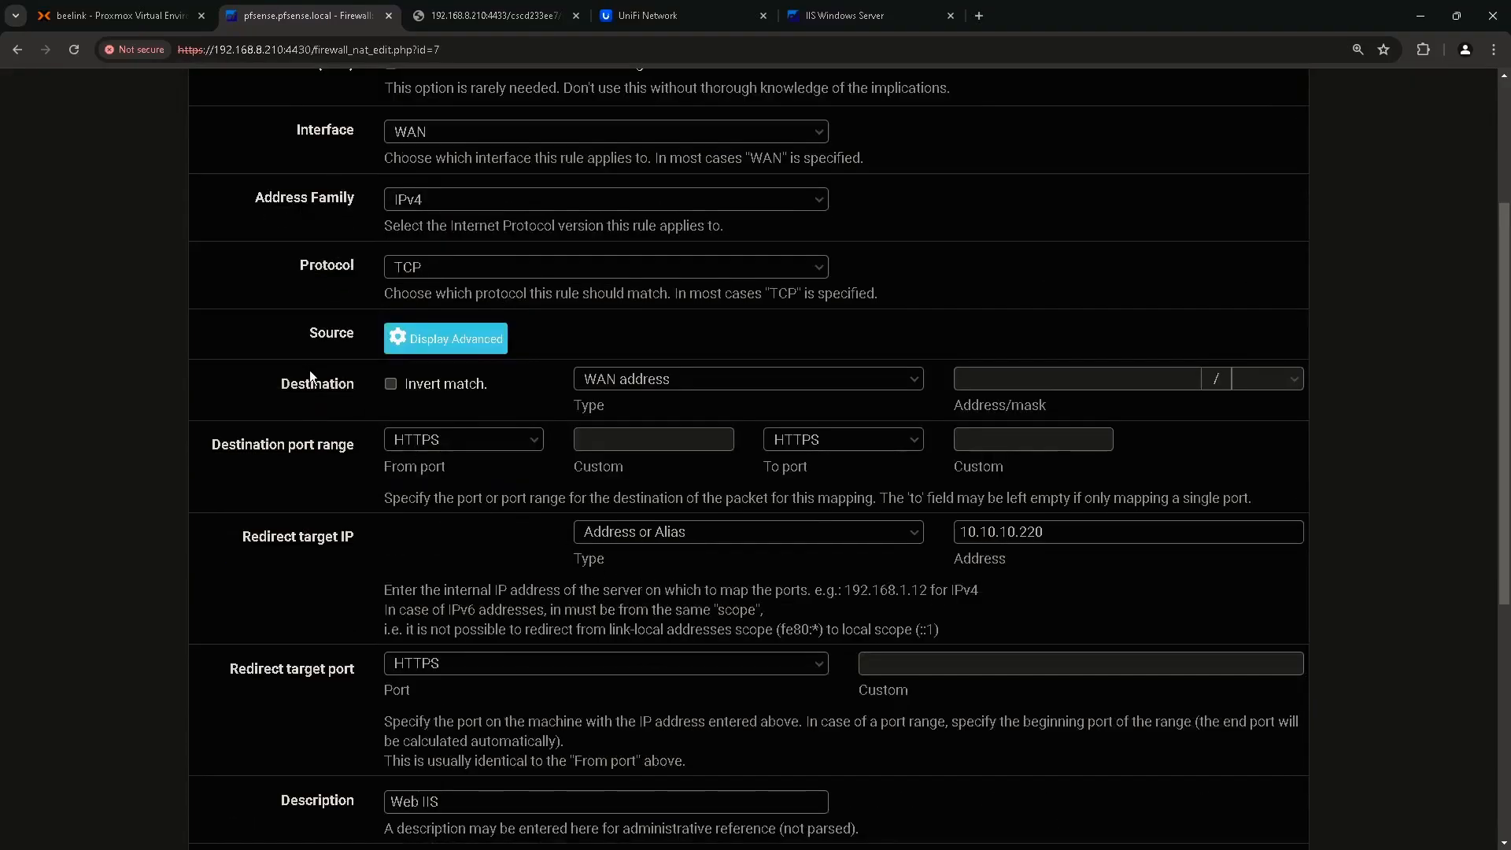
{"action": "left_click", "coordinate": [299, 385]}
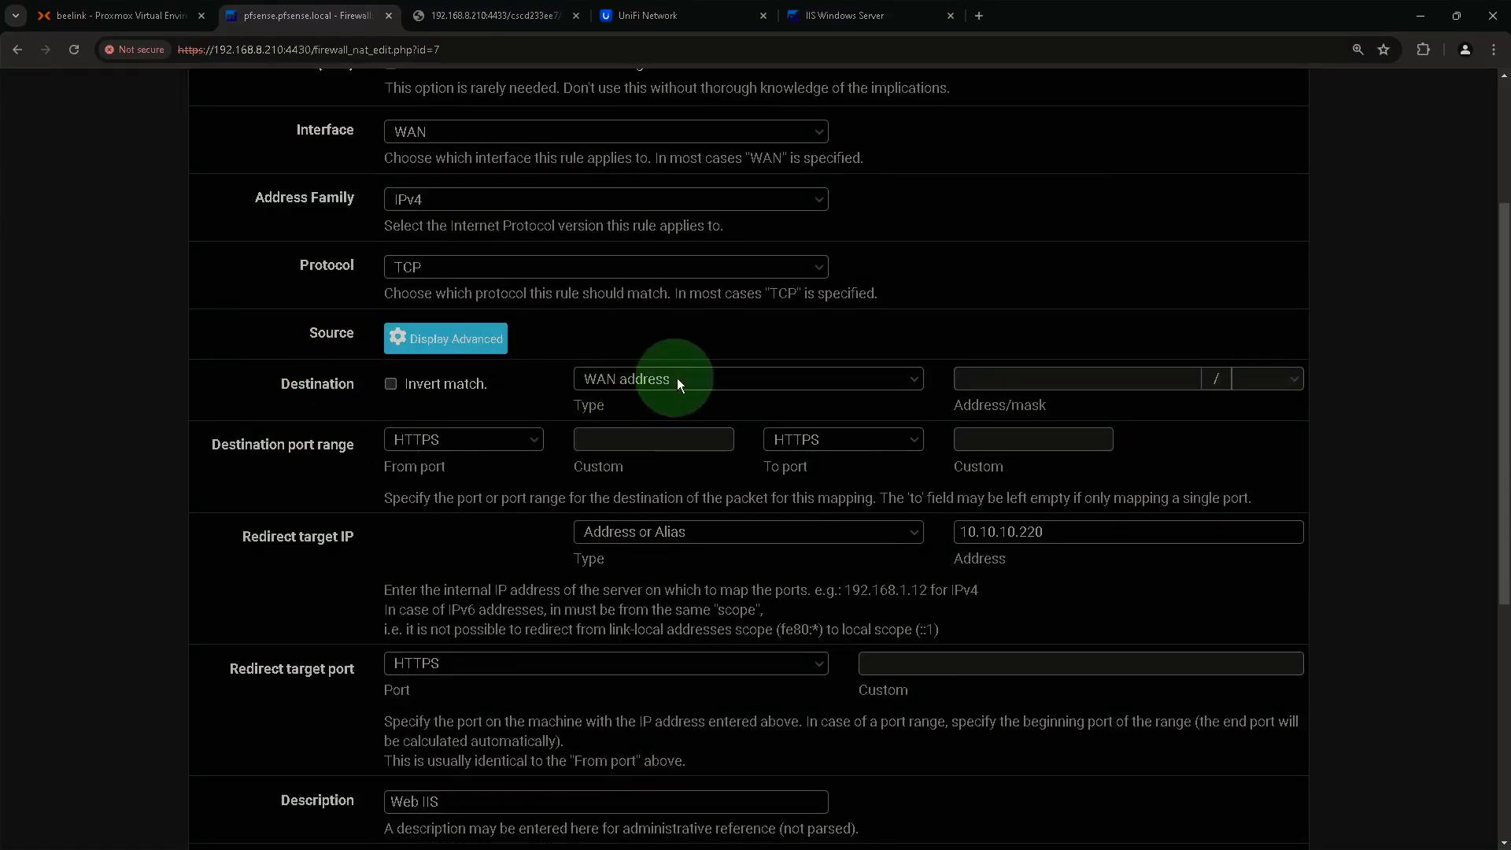
{"action": "left_click", "coordinate": [723, 381]}
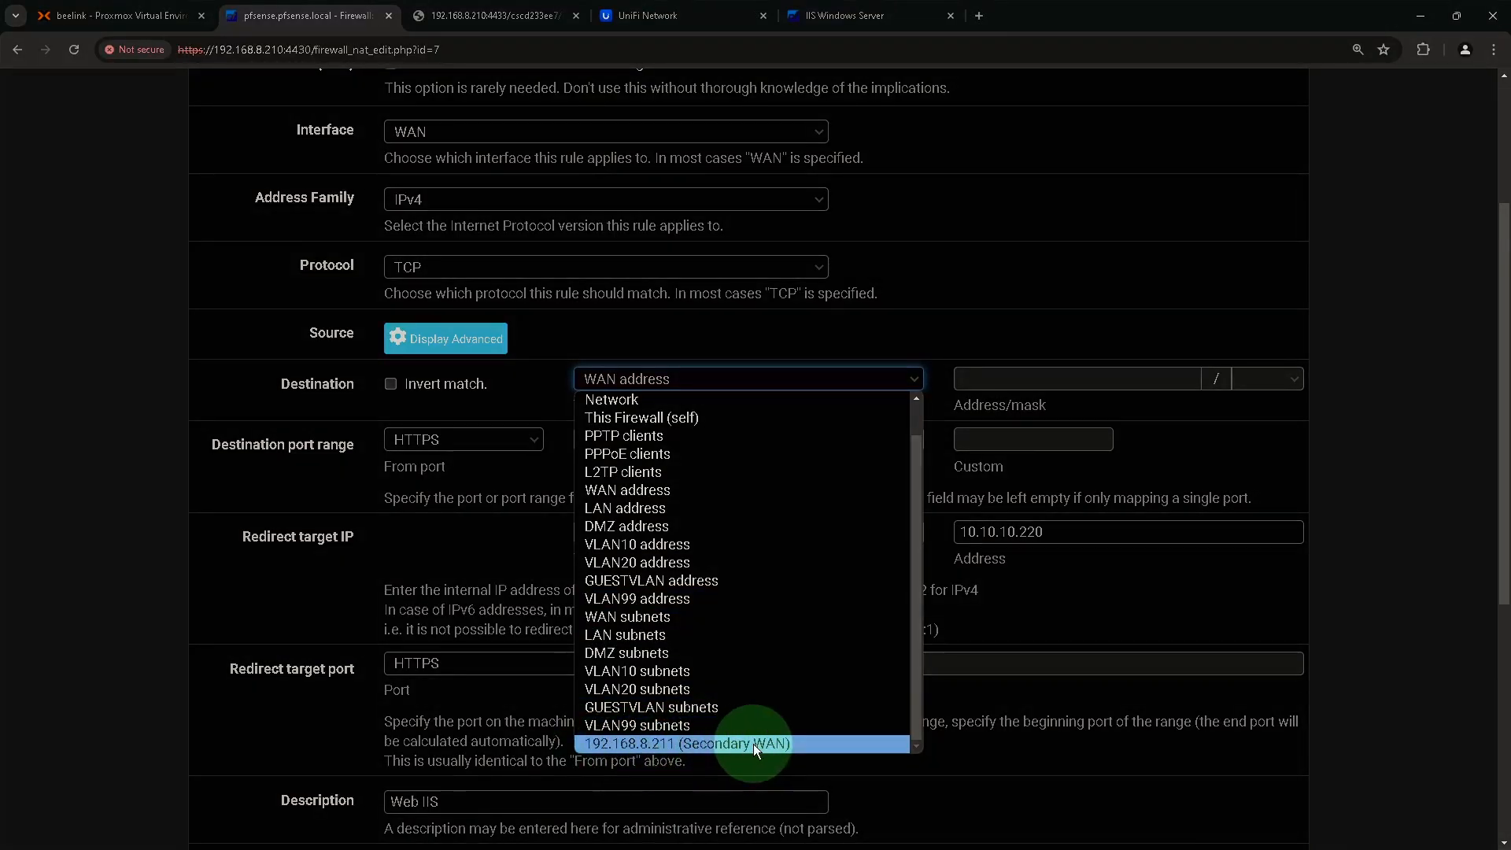
{"action": "left_click", "coordinate": [819, 745]}
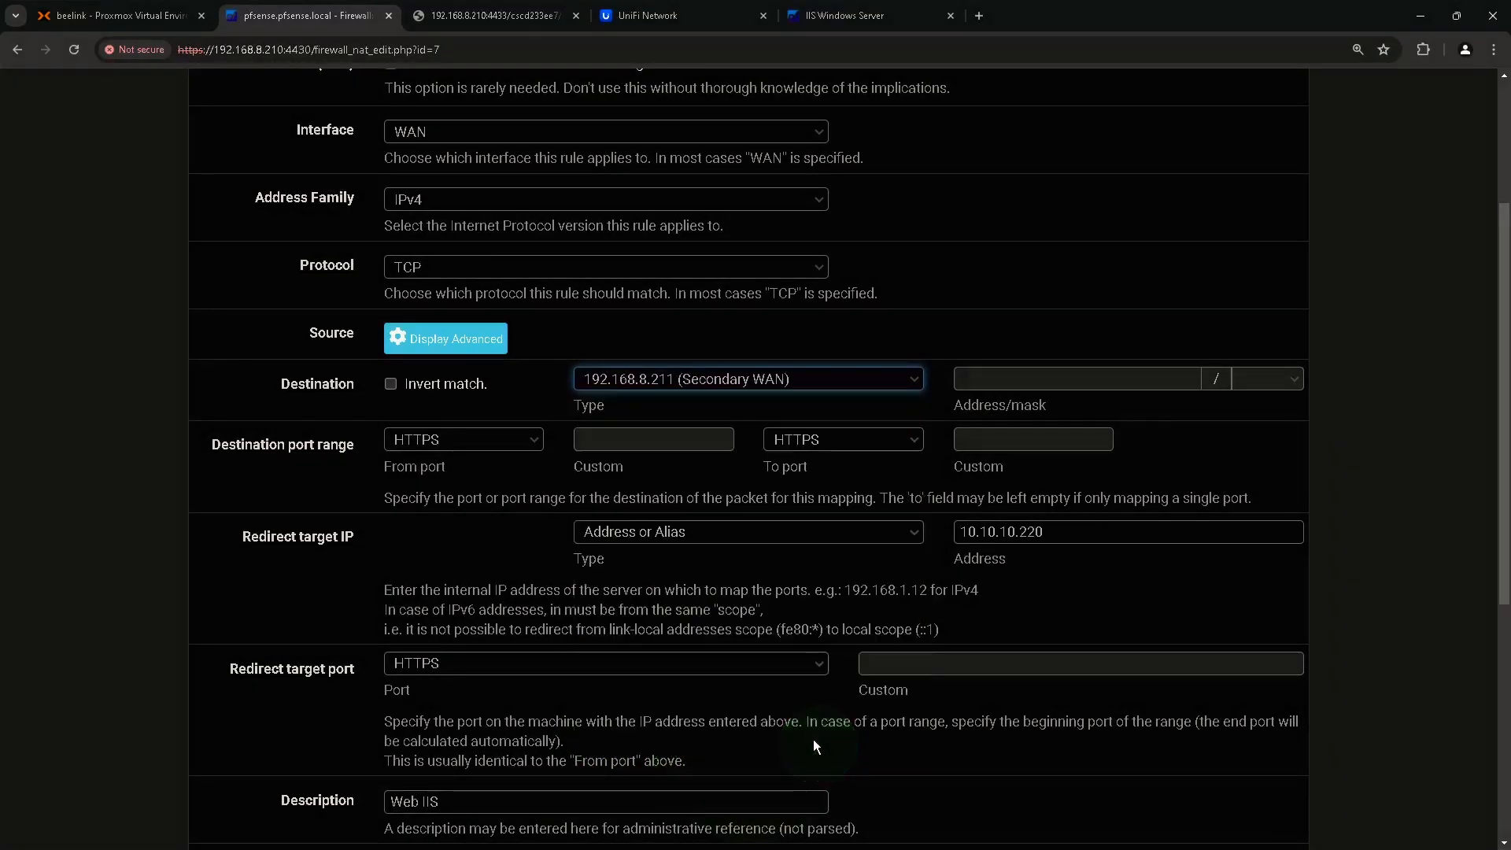
{"action": "left_click", "coordinate": [600, 384]}
Save the Web IIS rule and apply the NAT configuration changes.
{"action": "scroll", "coordinate": [625, 533], "scroll_direction": "down", "scroll_amount": 5}
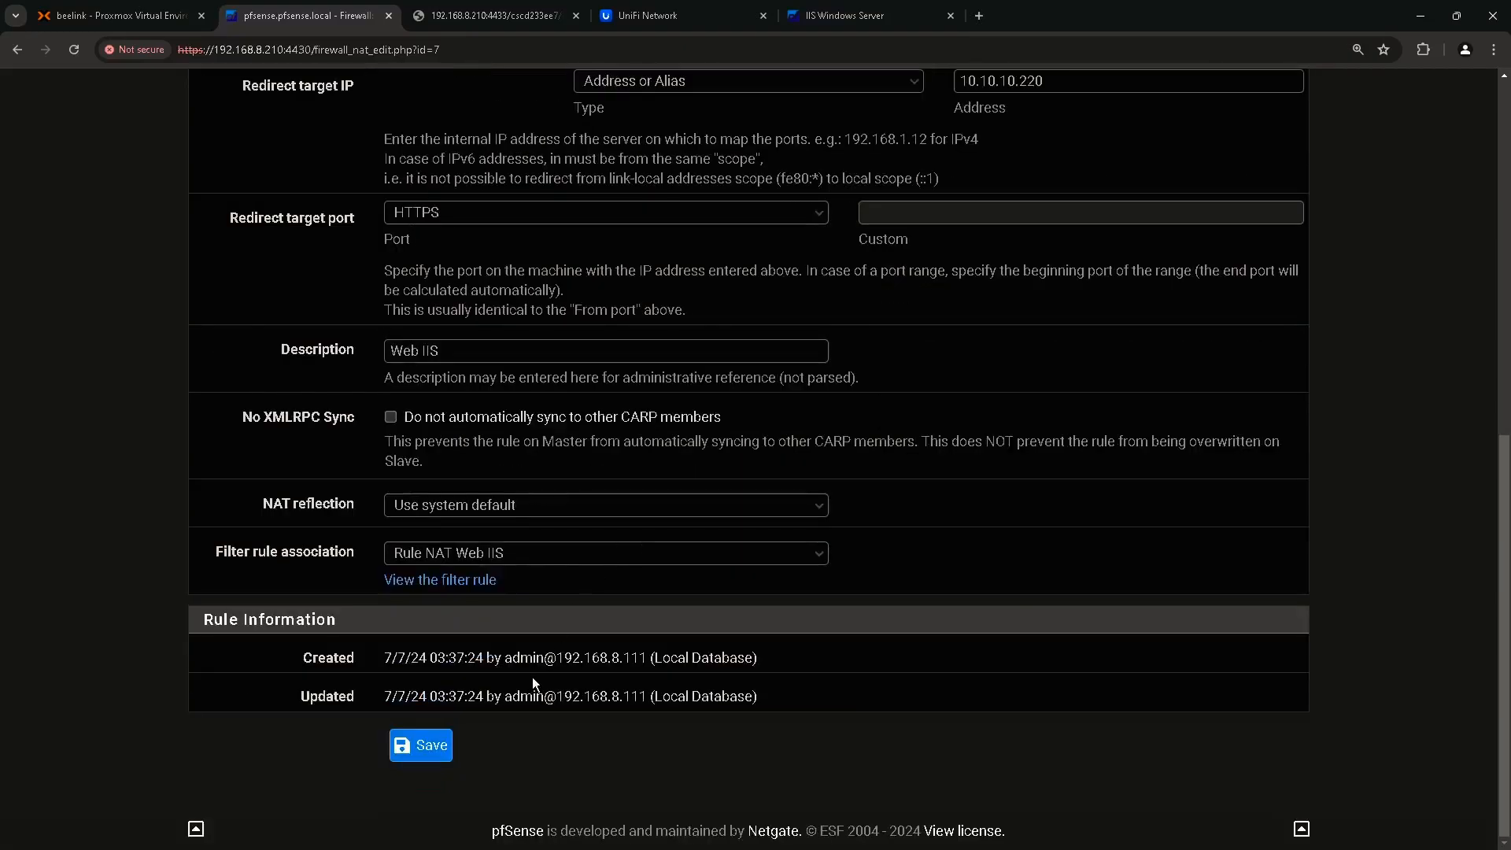
{"action": "left_click", "coordinate": [421, 745]}
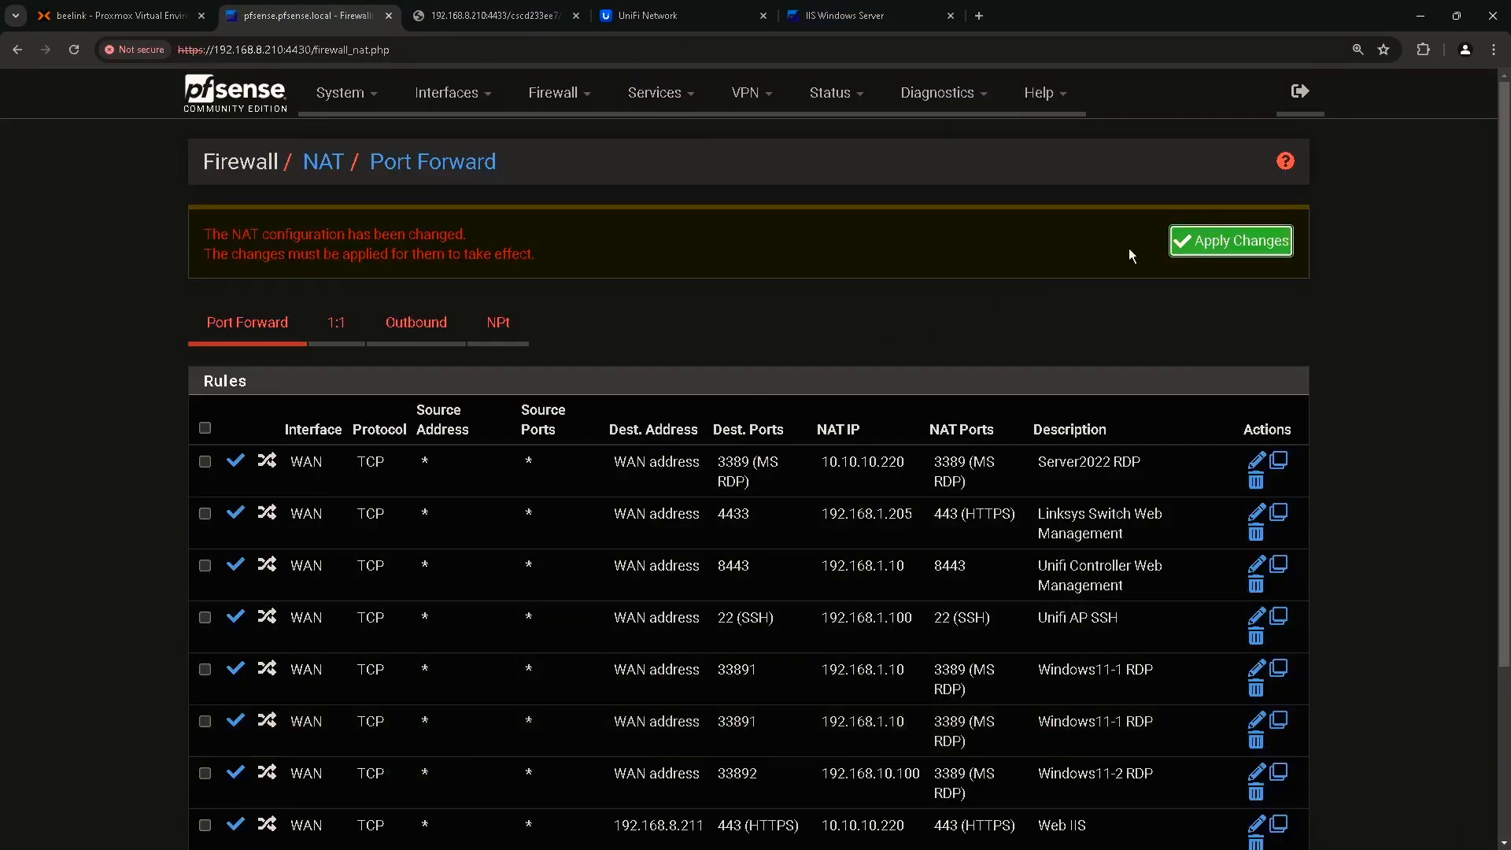
{"action": "left_click", "coordinate": [1234, 243]}
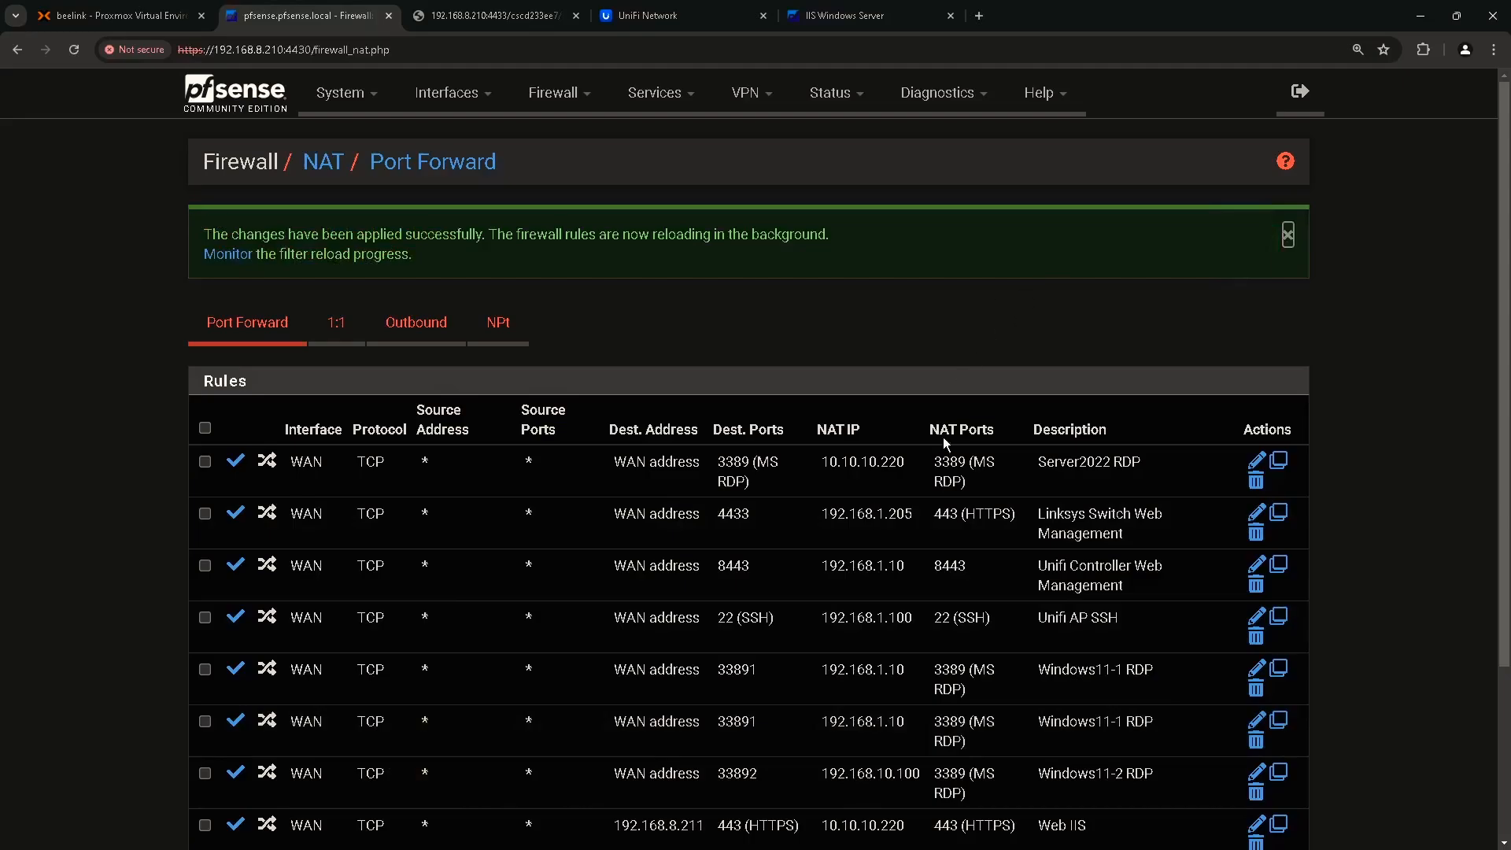
{"action": "scroll", "coordinate": [943, 431], "scroll_direction": "down", "scroll_amount": 3}
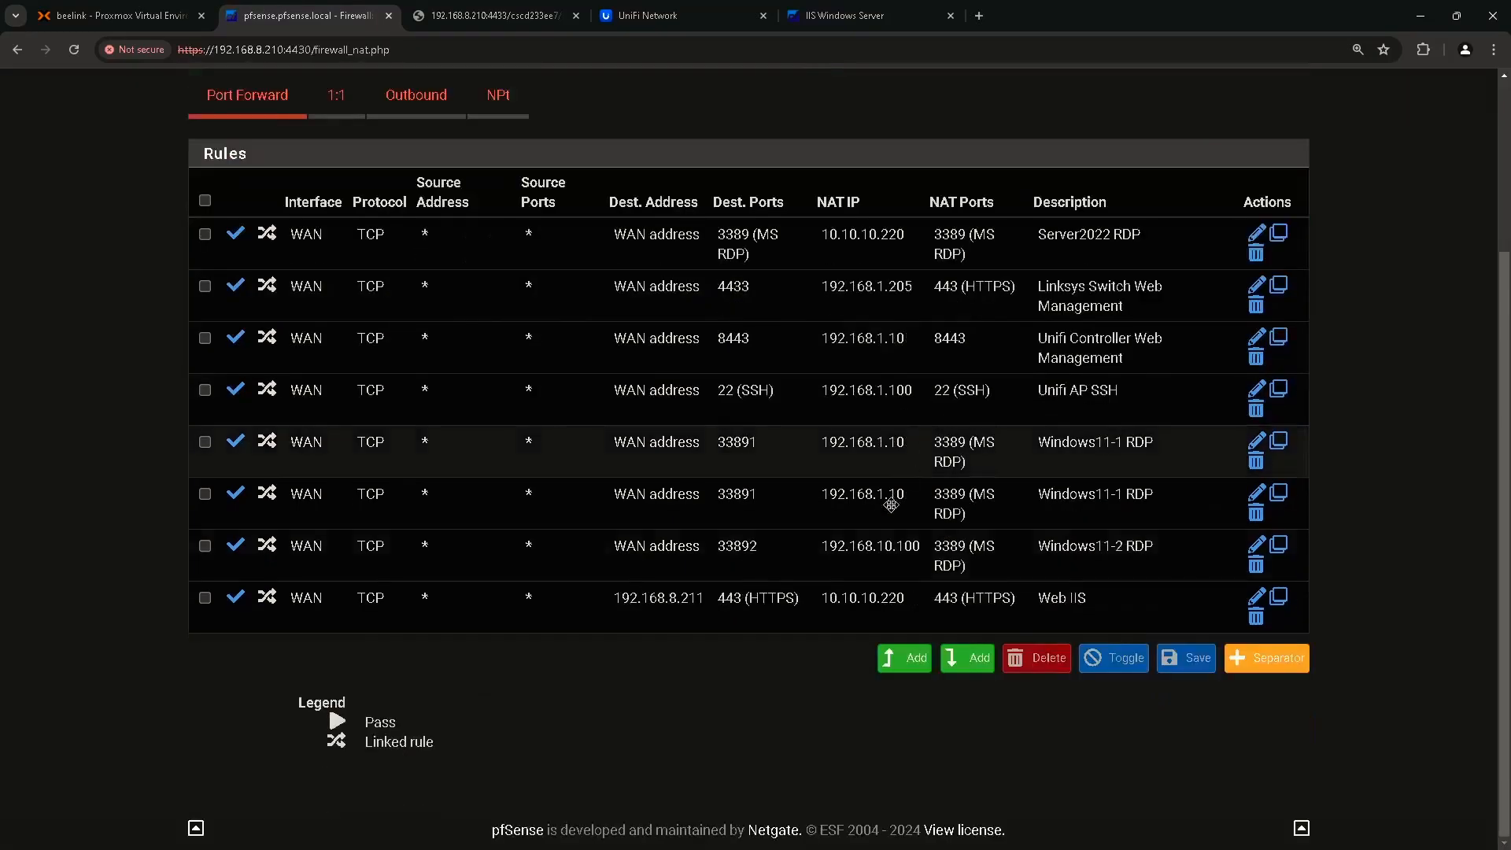
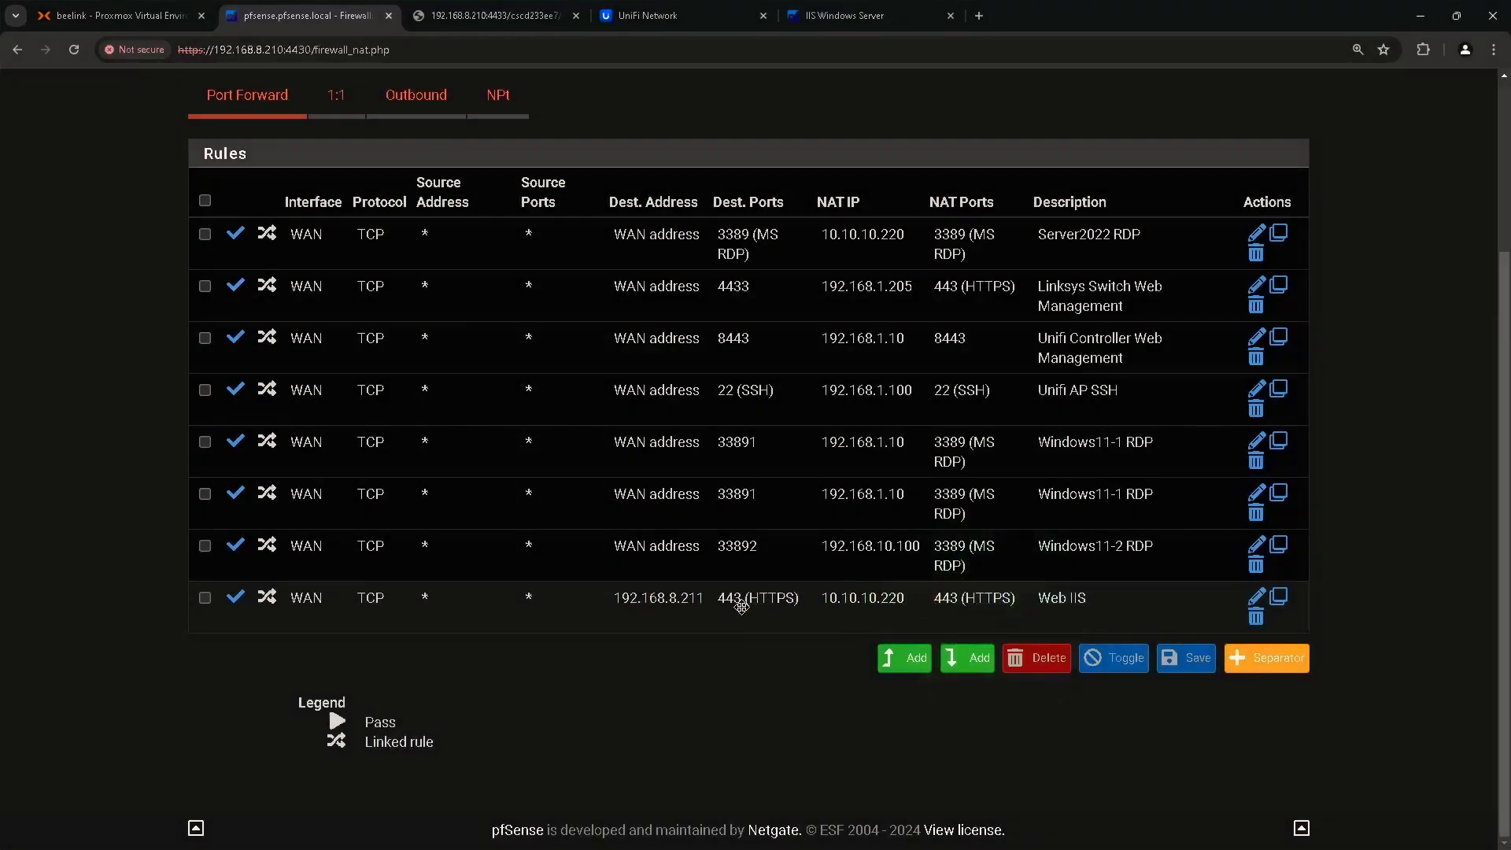
Review the pfSense WAN rules under Firewall > Rules, then bring up the IIS Windows Server tab.
{"action": "scroll", "coordinate": [724, 615], "scroll_direction": "up", "scroll_amount": 3}
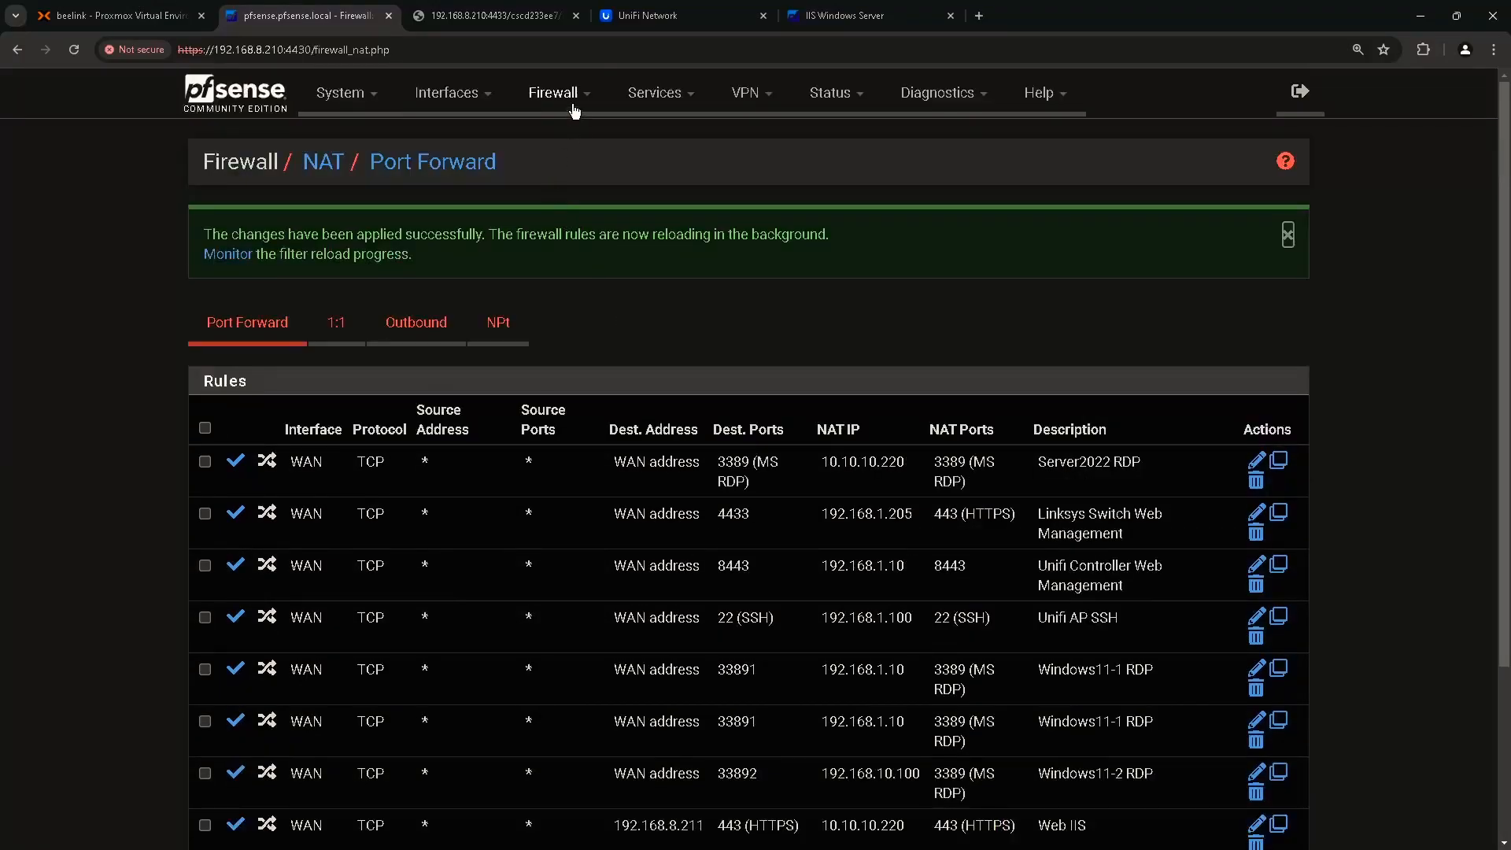
{"action": "left_click", "coordinate": [575, 111]}
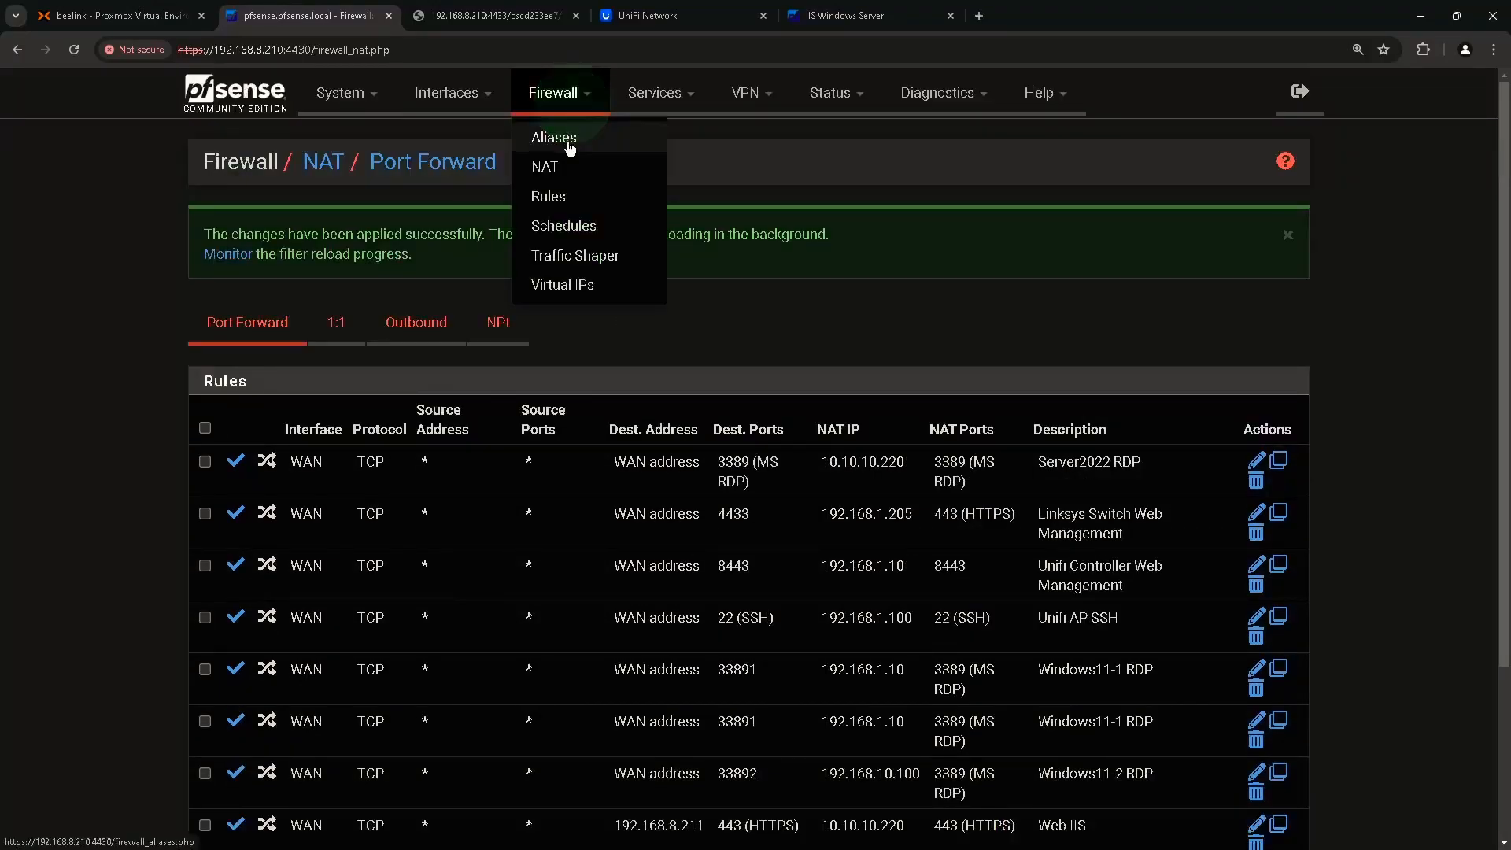
{"action": "left_click", "coordinate": [555, 195]}
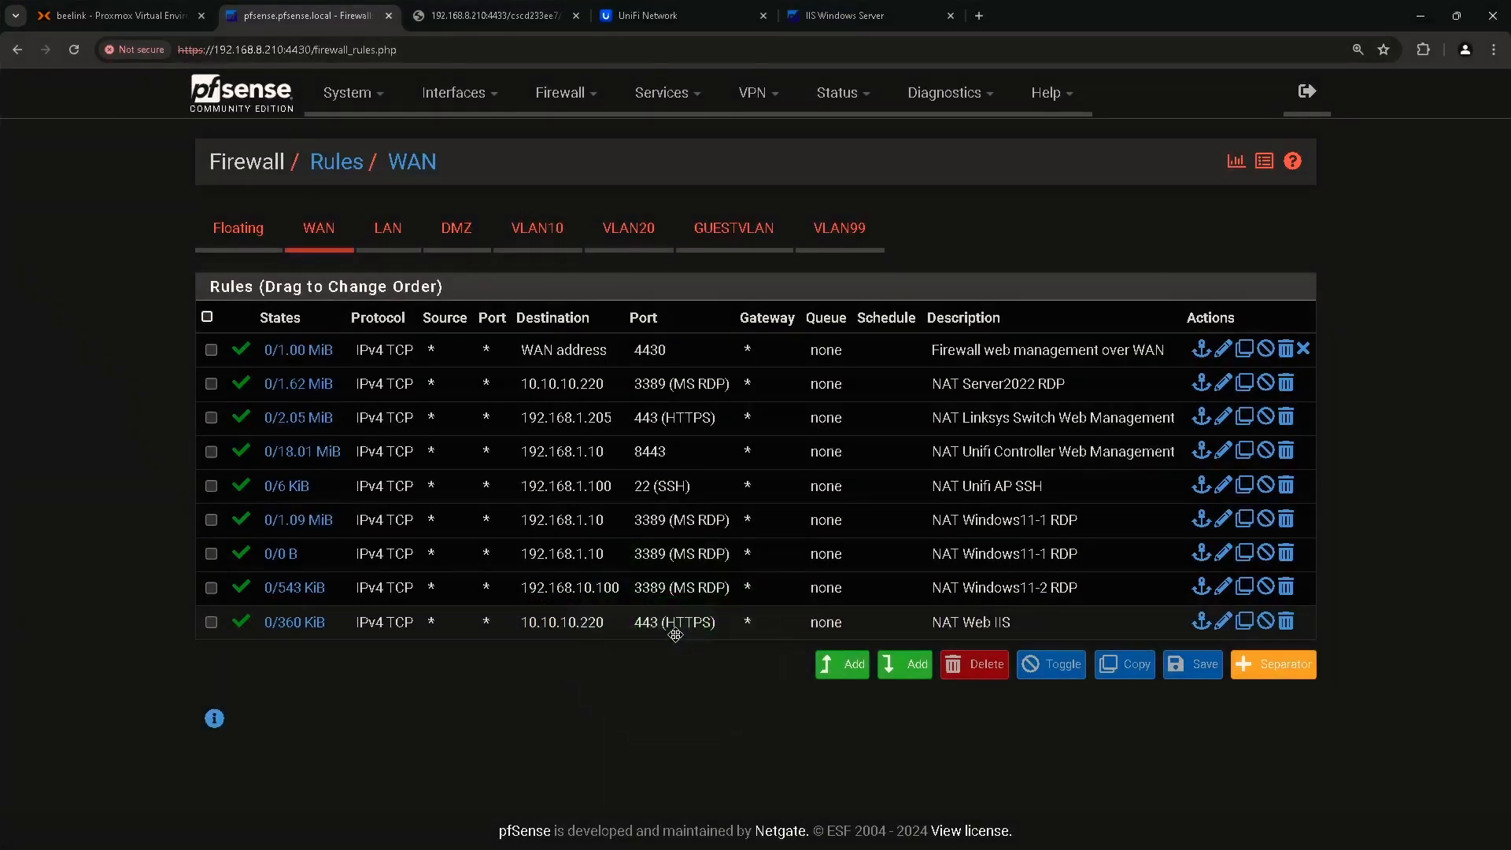
{"action": "left_click", "coordinate": [858, 16]}
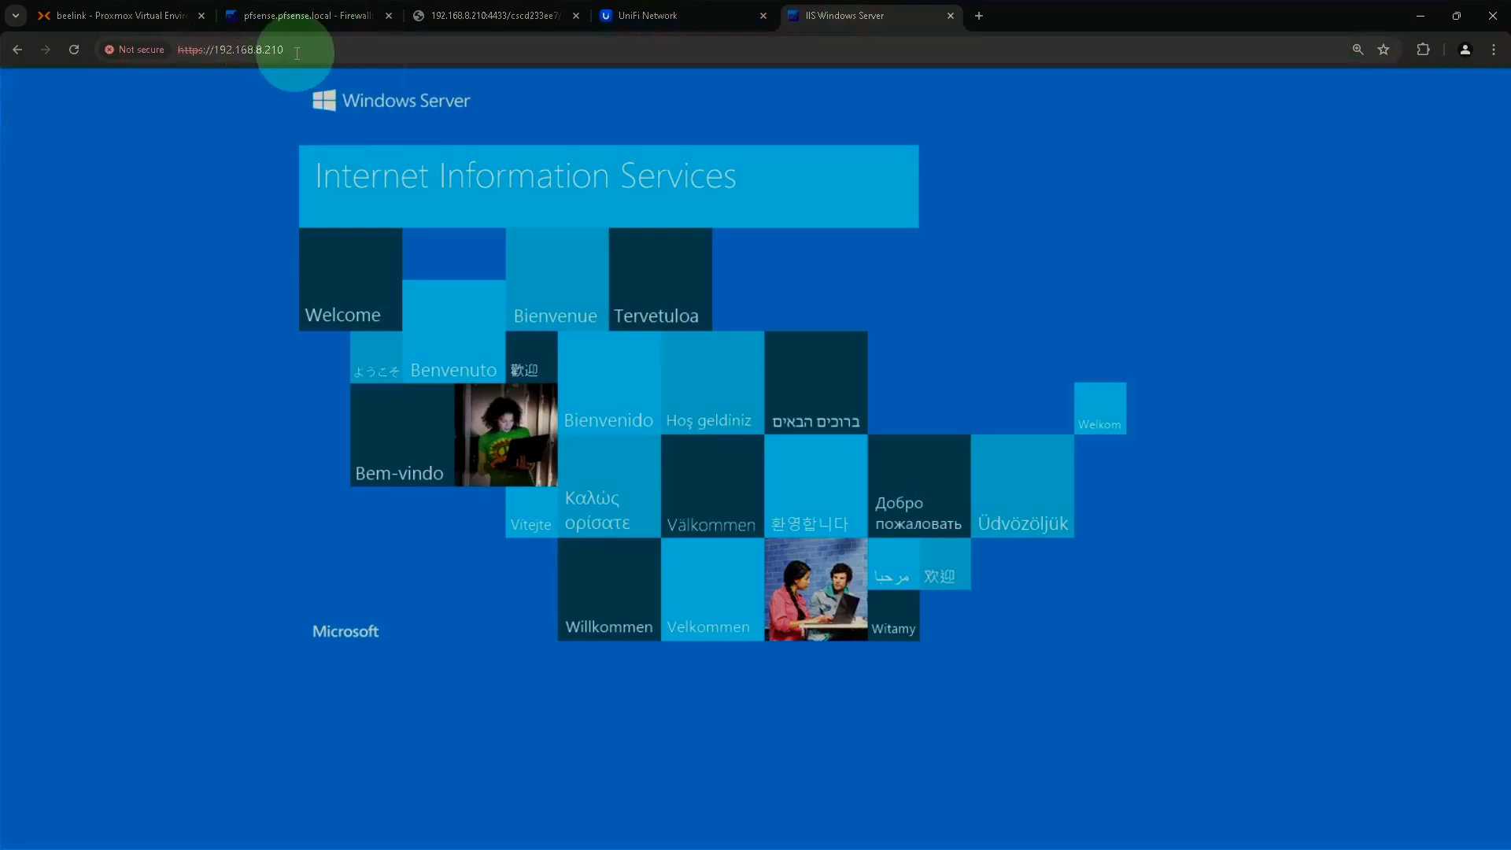
{"action": "left_click", "coordinate": [296, 53]}
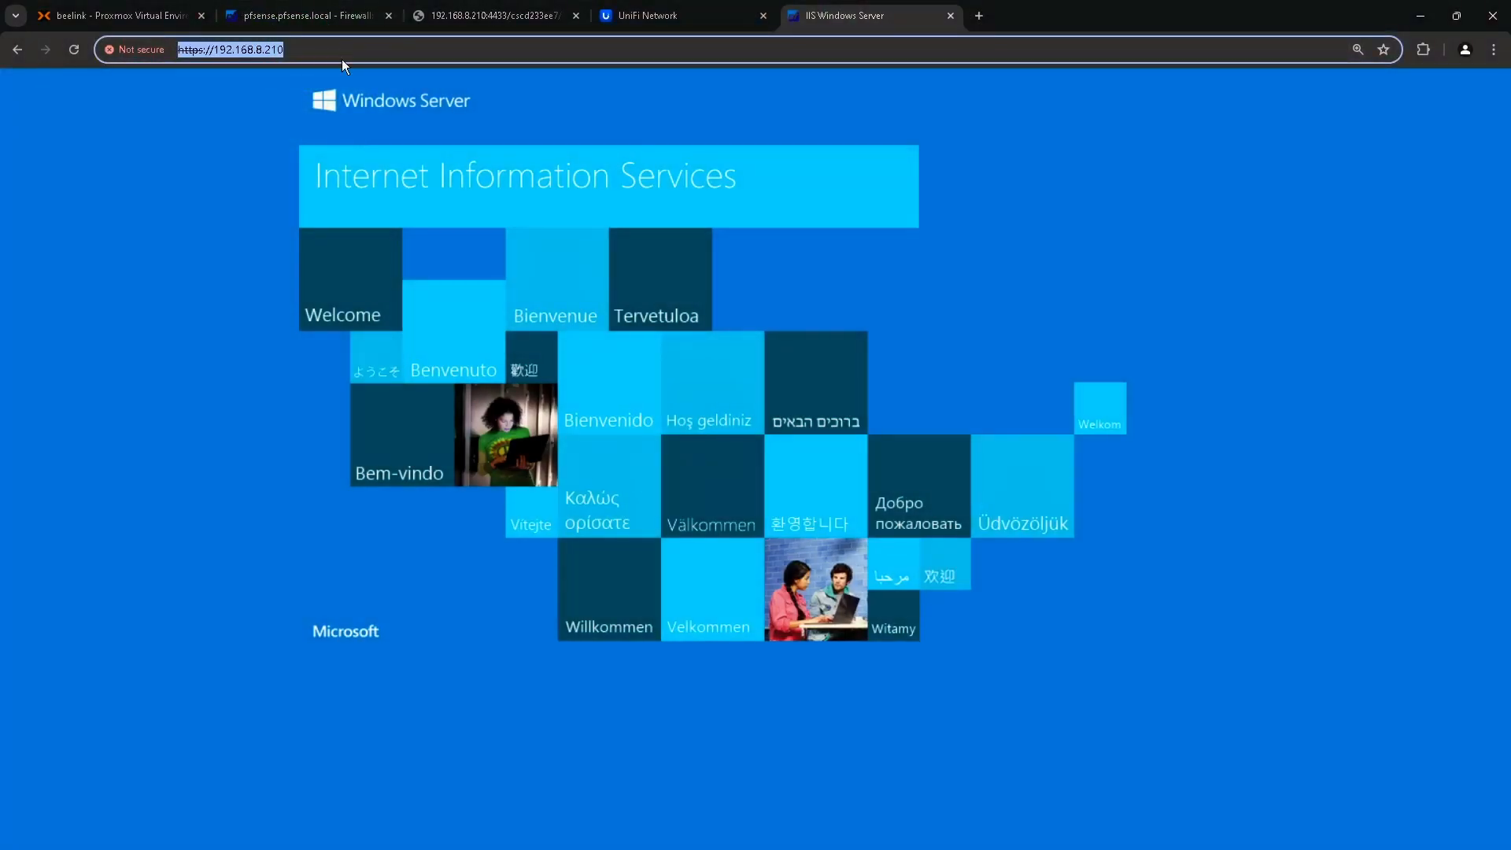
{"action": "key", "text": "Return"}
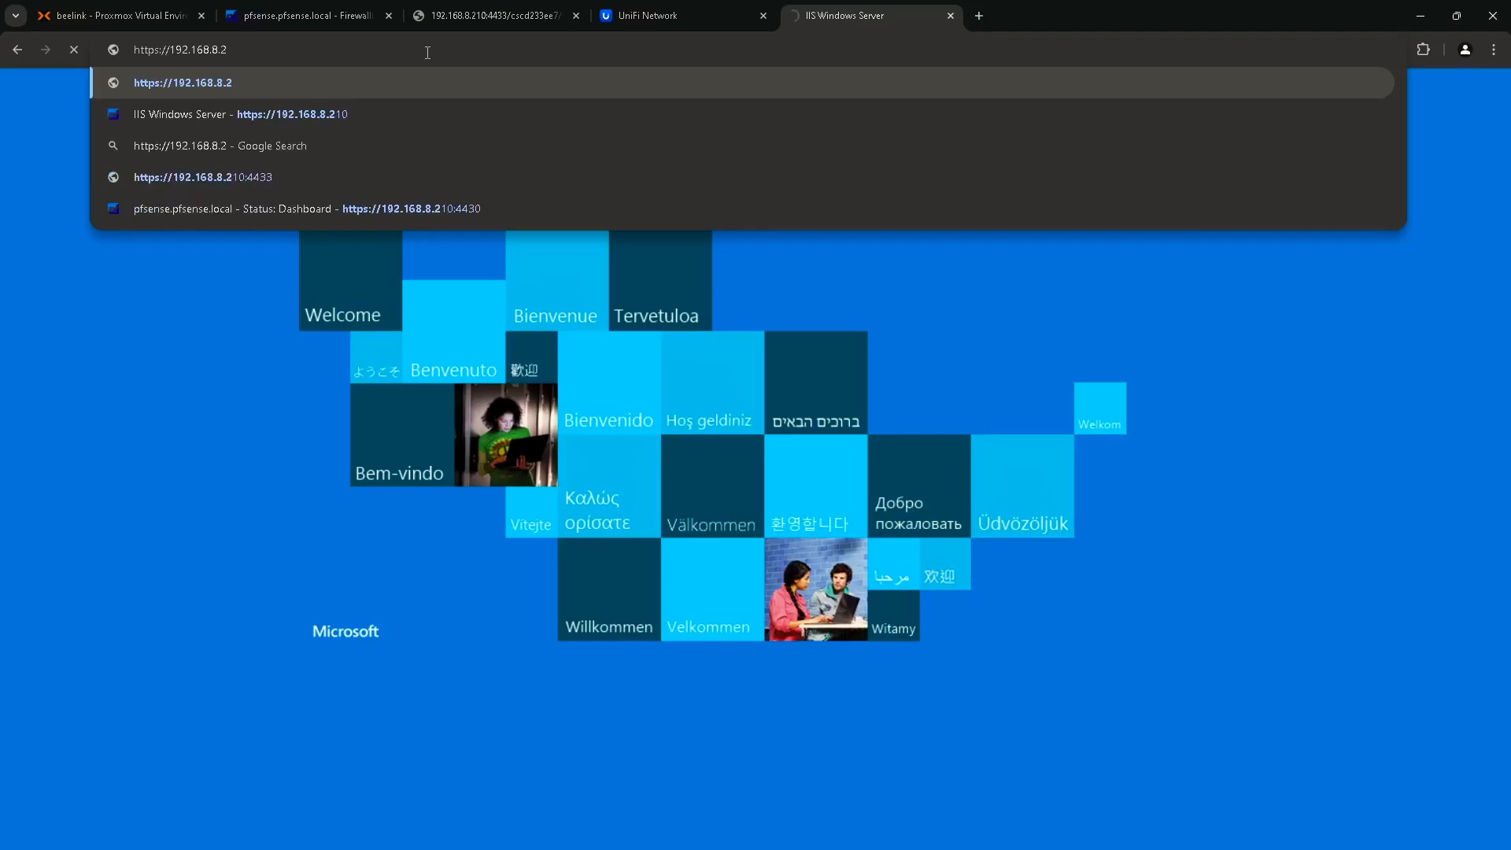
{"action": "type", "text": "11"}
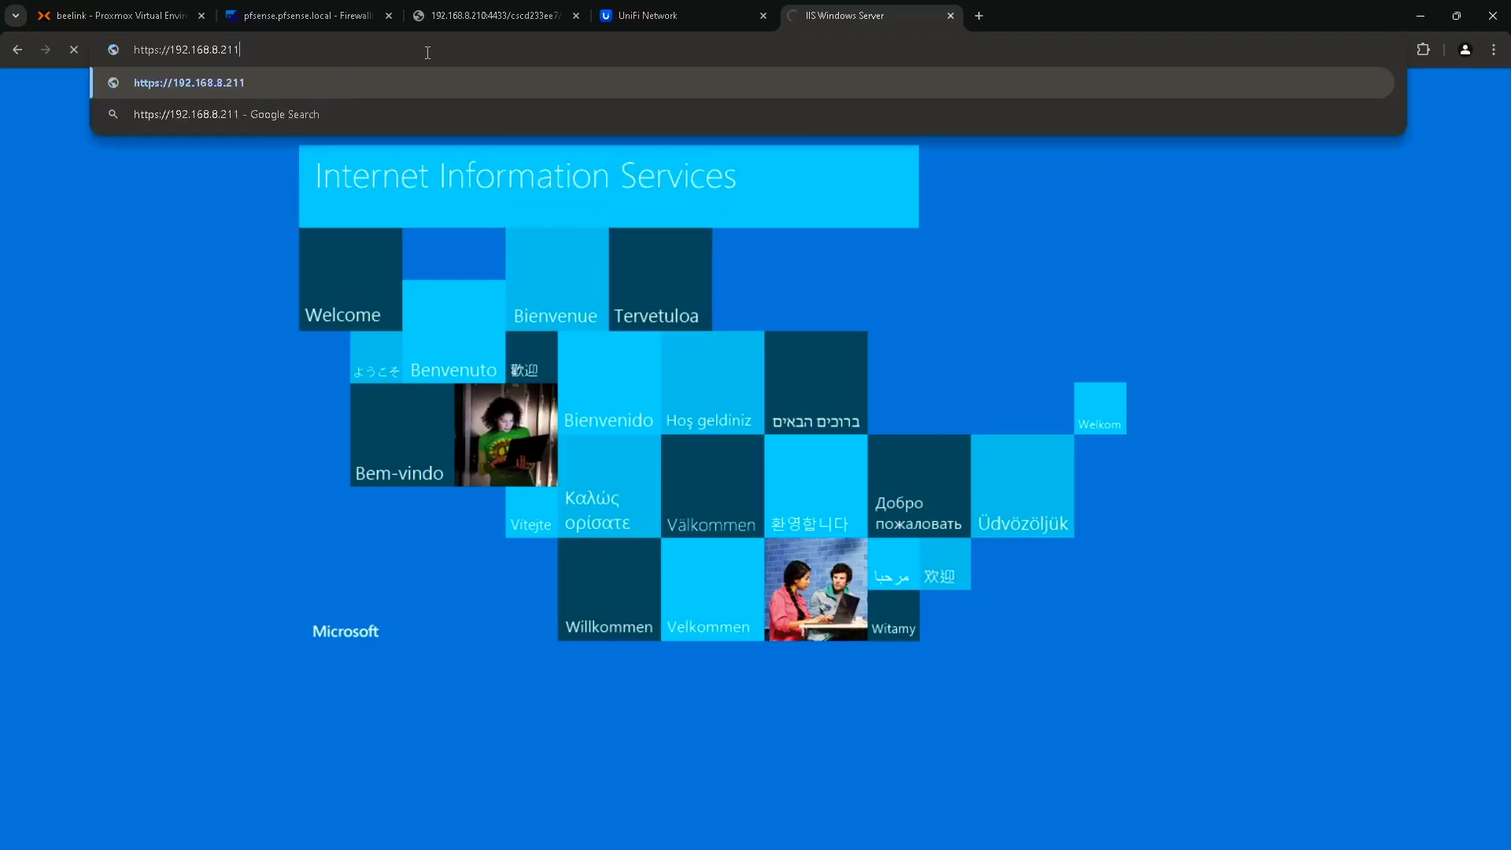
{"action": "key", "text": "Return"}
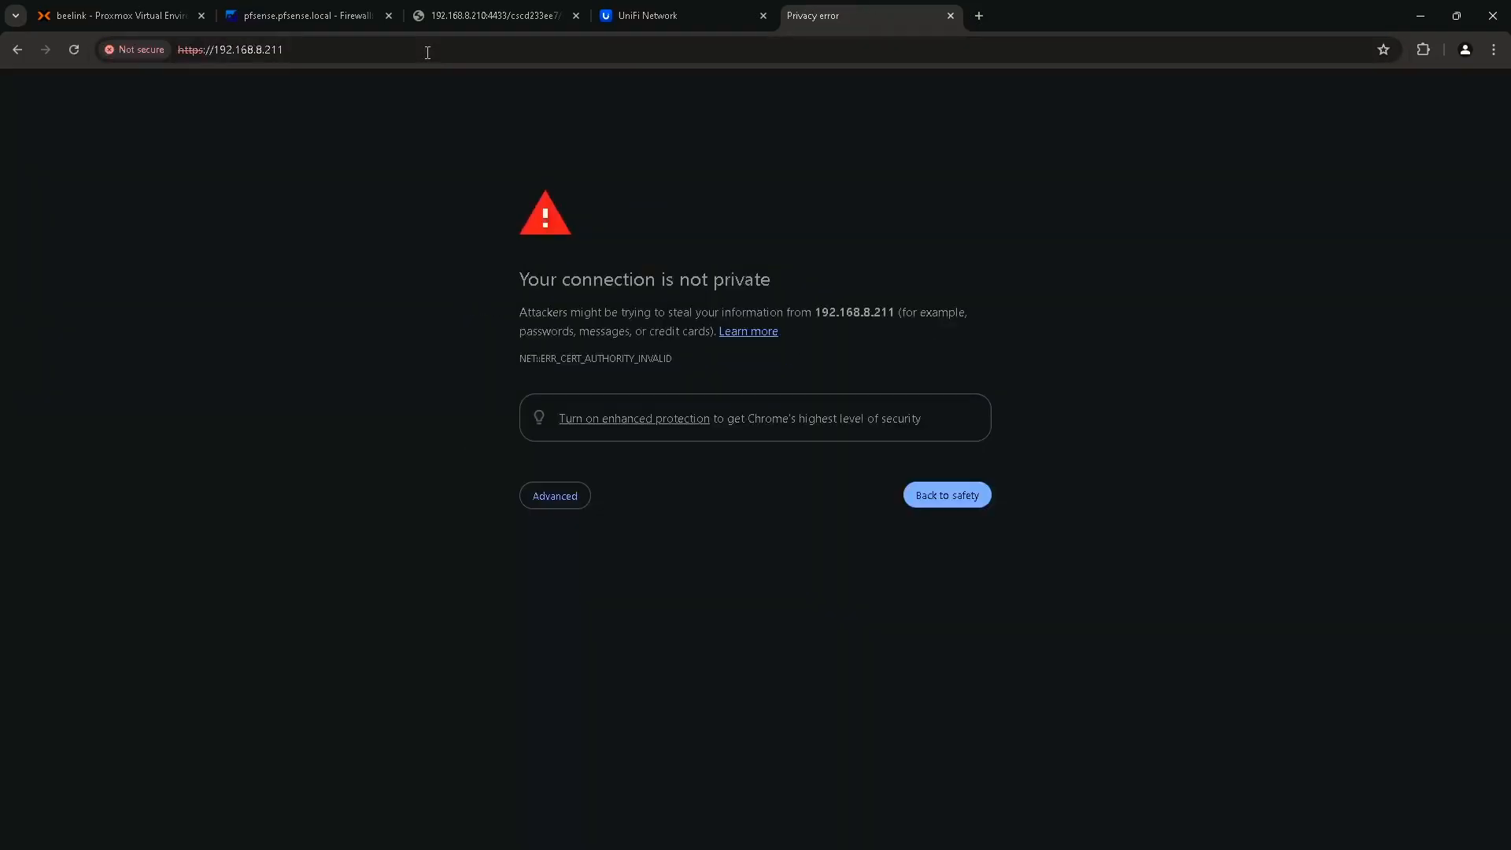
{"action": "left_click", "coordinate": [553, 504]}
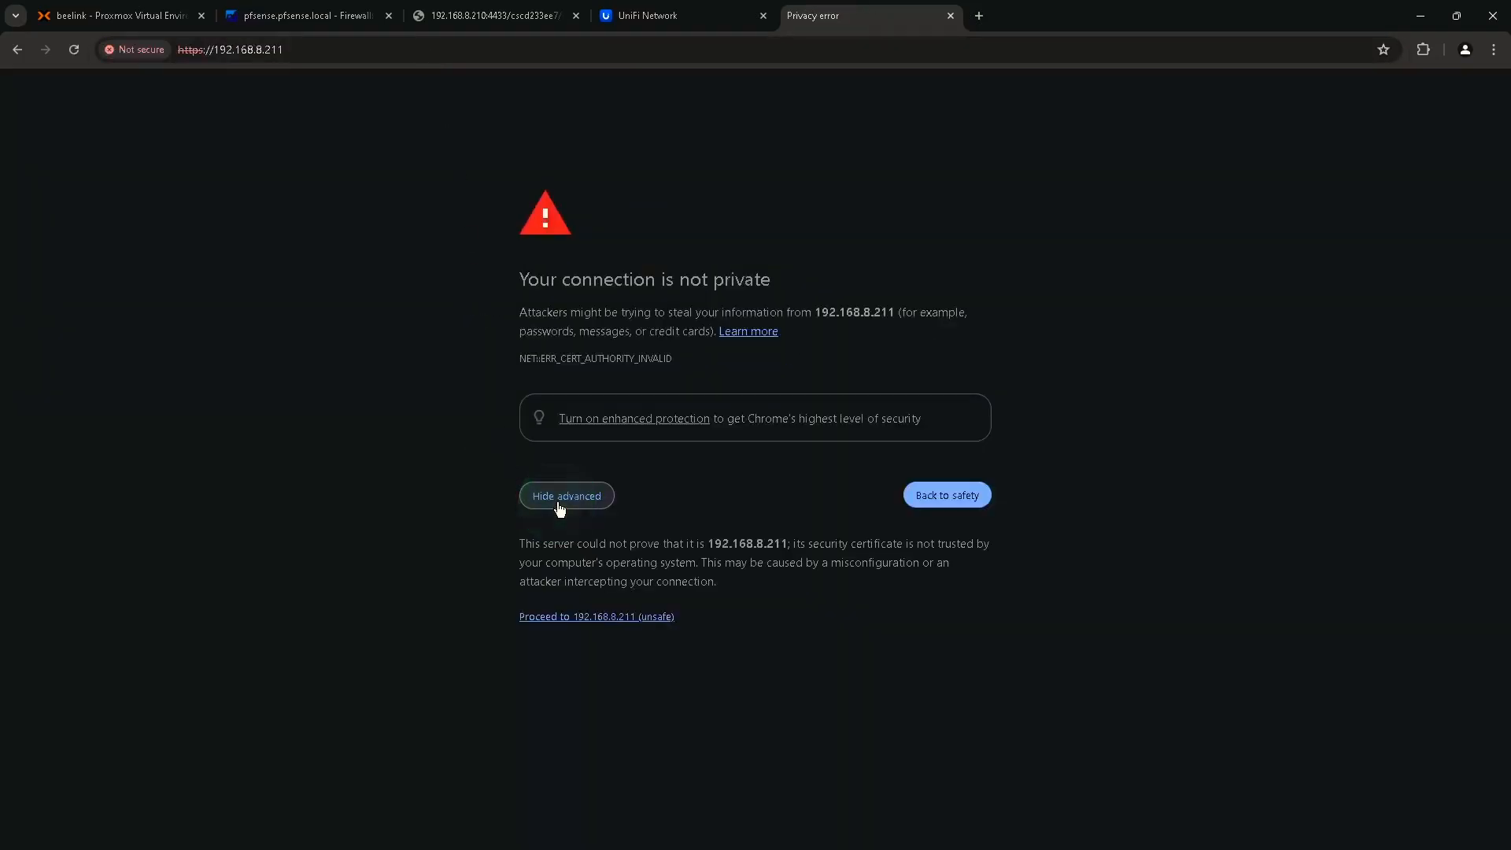
{"action": "left_click", "coordinate": [617, 619]}
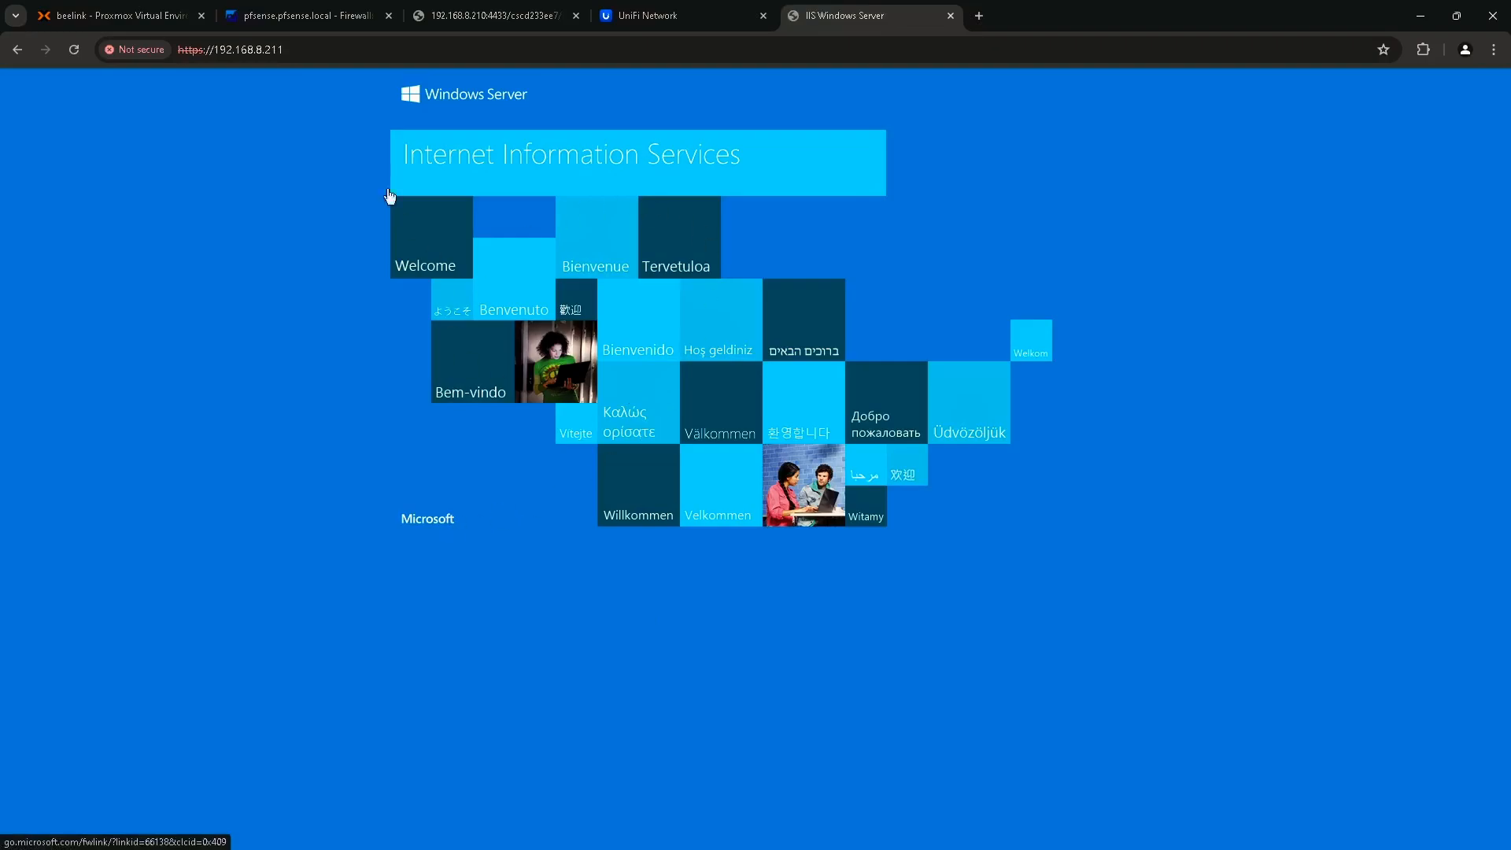
{"action": "left_click", "coordinate": [319, 17]}
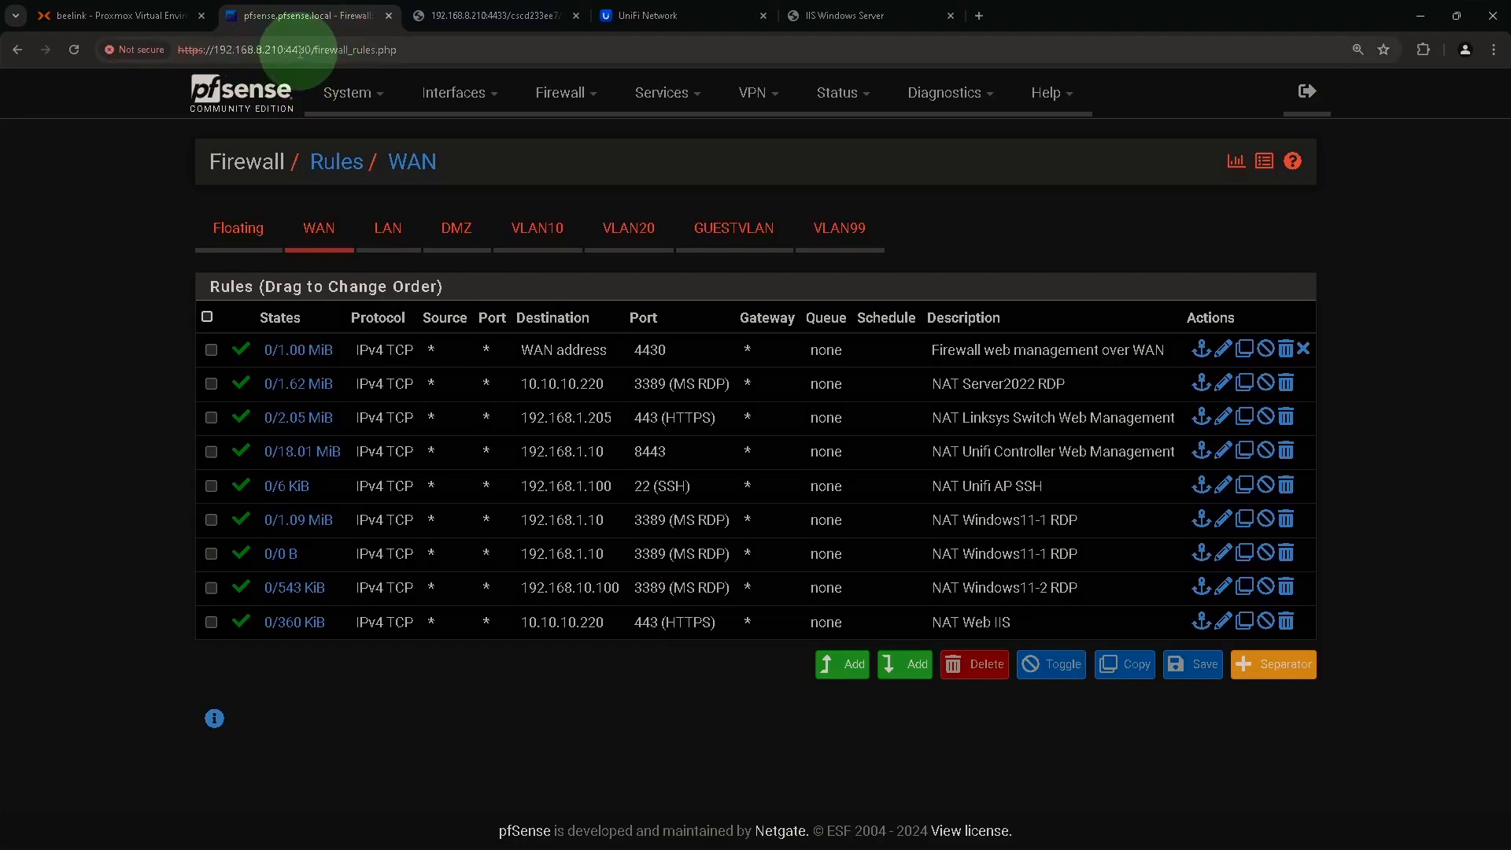
Change the webConfigurator TCP port to 443 under System > Advanced > Admin Access and save.
{"action": "left_click", "coordinate": [347, 92]}
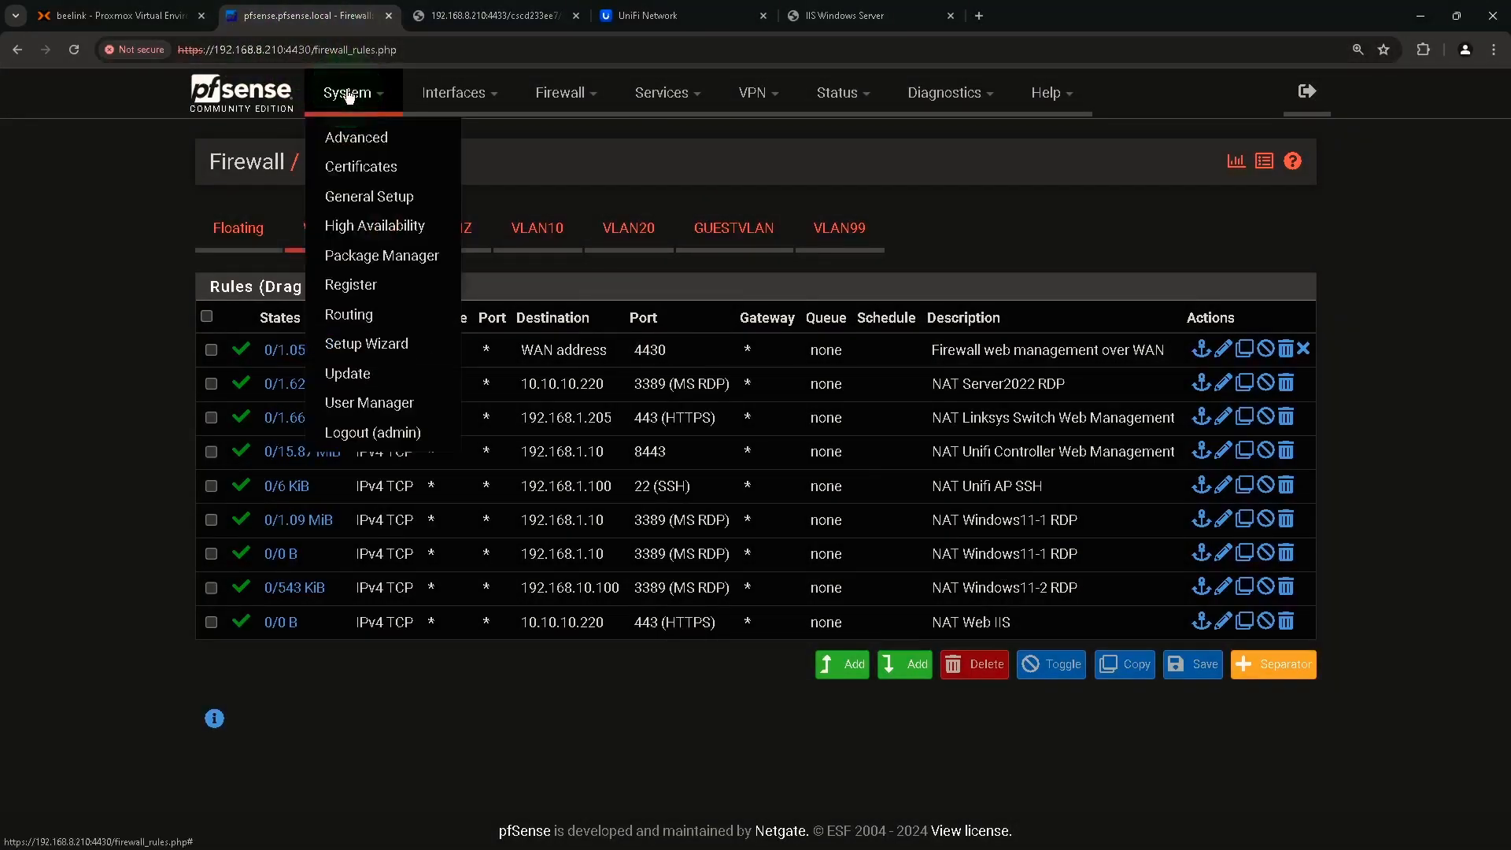
{"action": "left_click", "coordinate": [356, 135]}
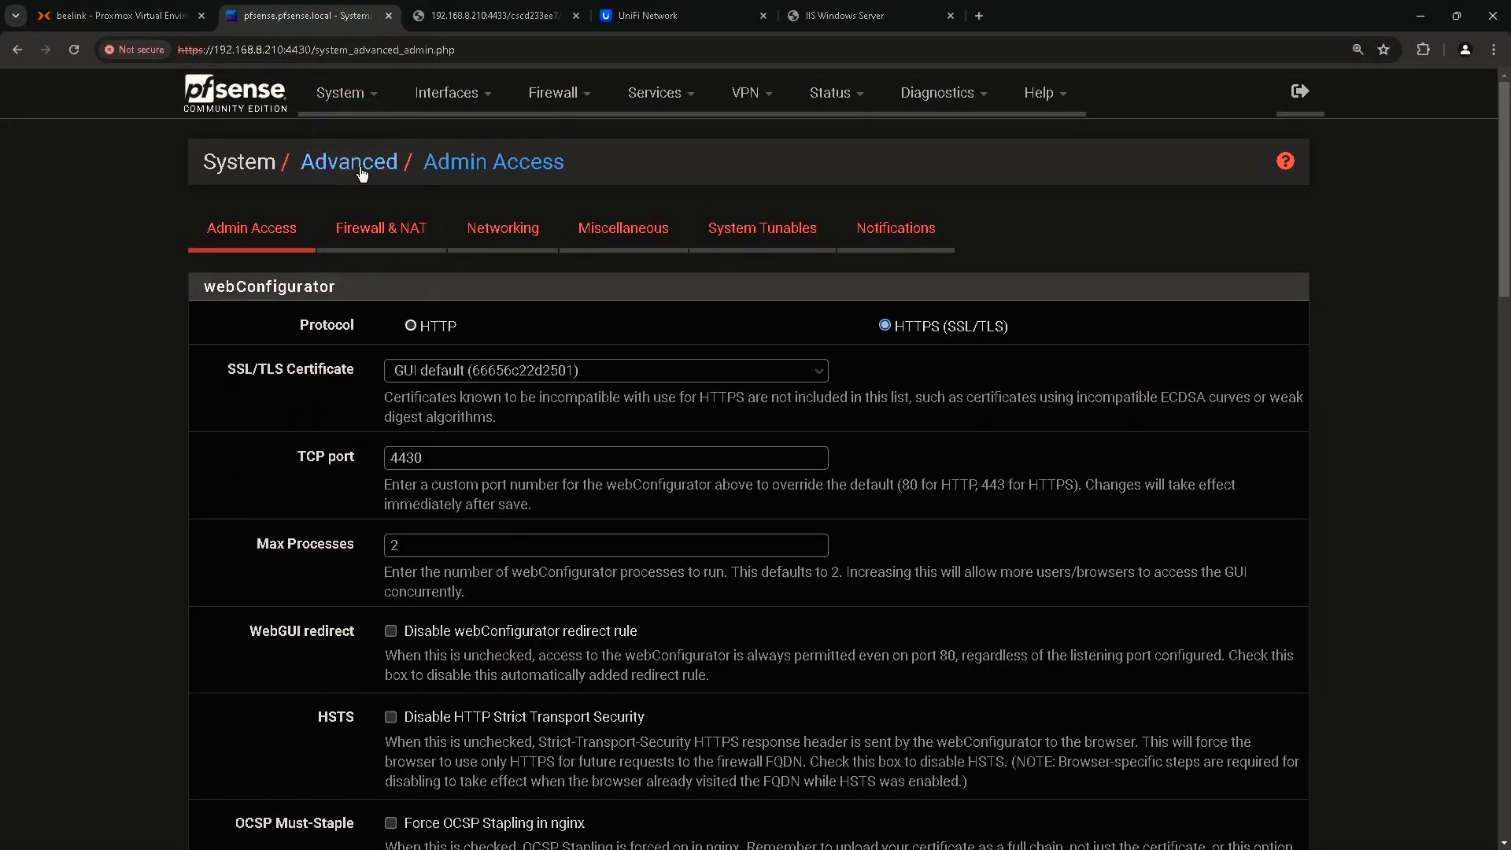
{"action": "left_click", "coordinate": [346, 458]}
{"action": "left_click", "coordinate": [439, 463]}
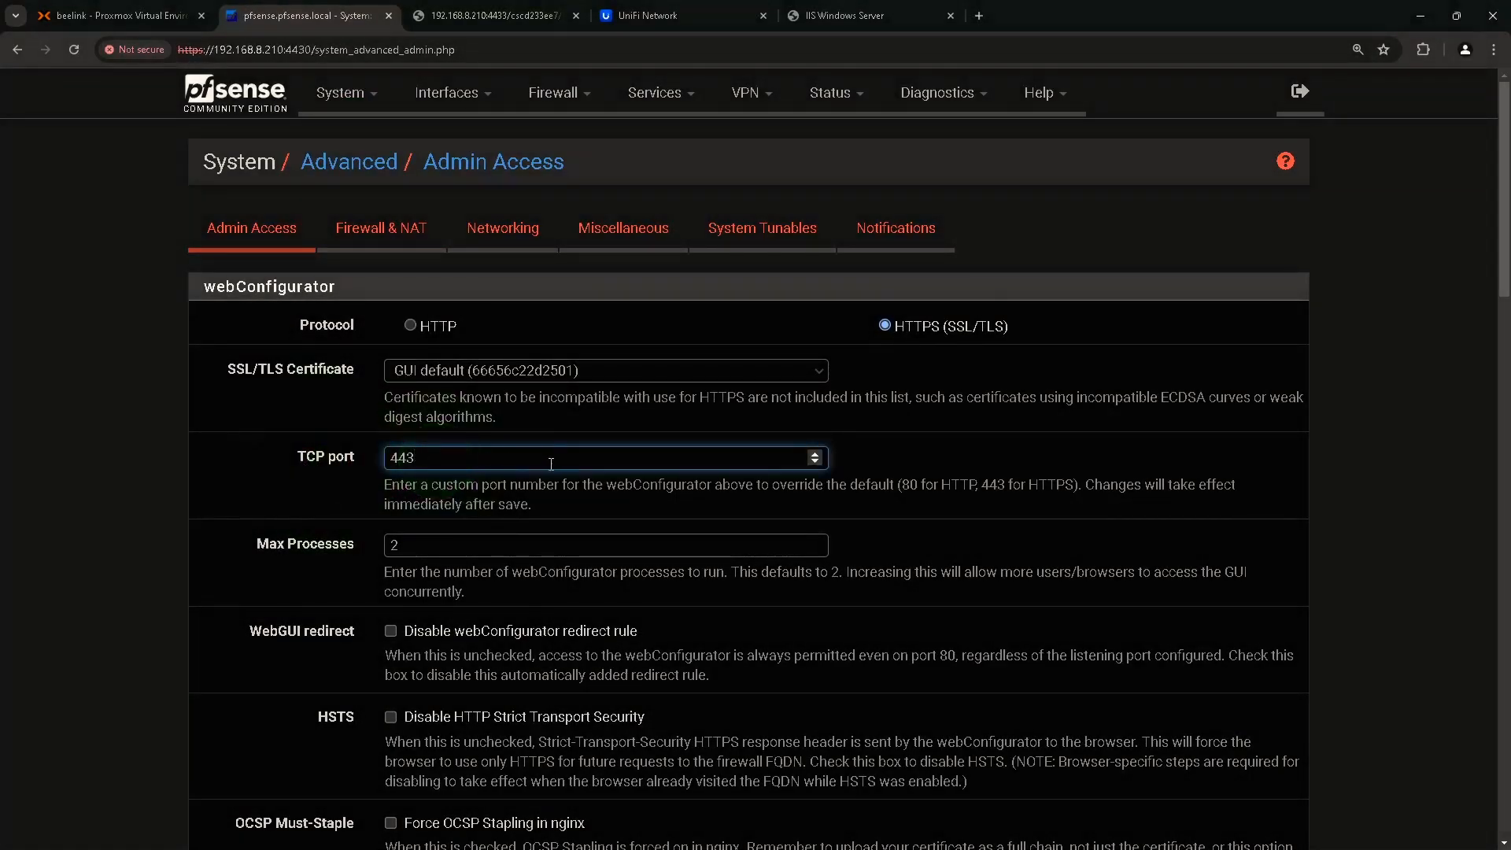
{"action": "scroll", "coordinate": [553, 463], "scroll_direction": "down", "scroll_amount": 20}
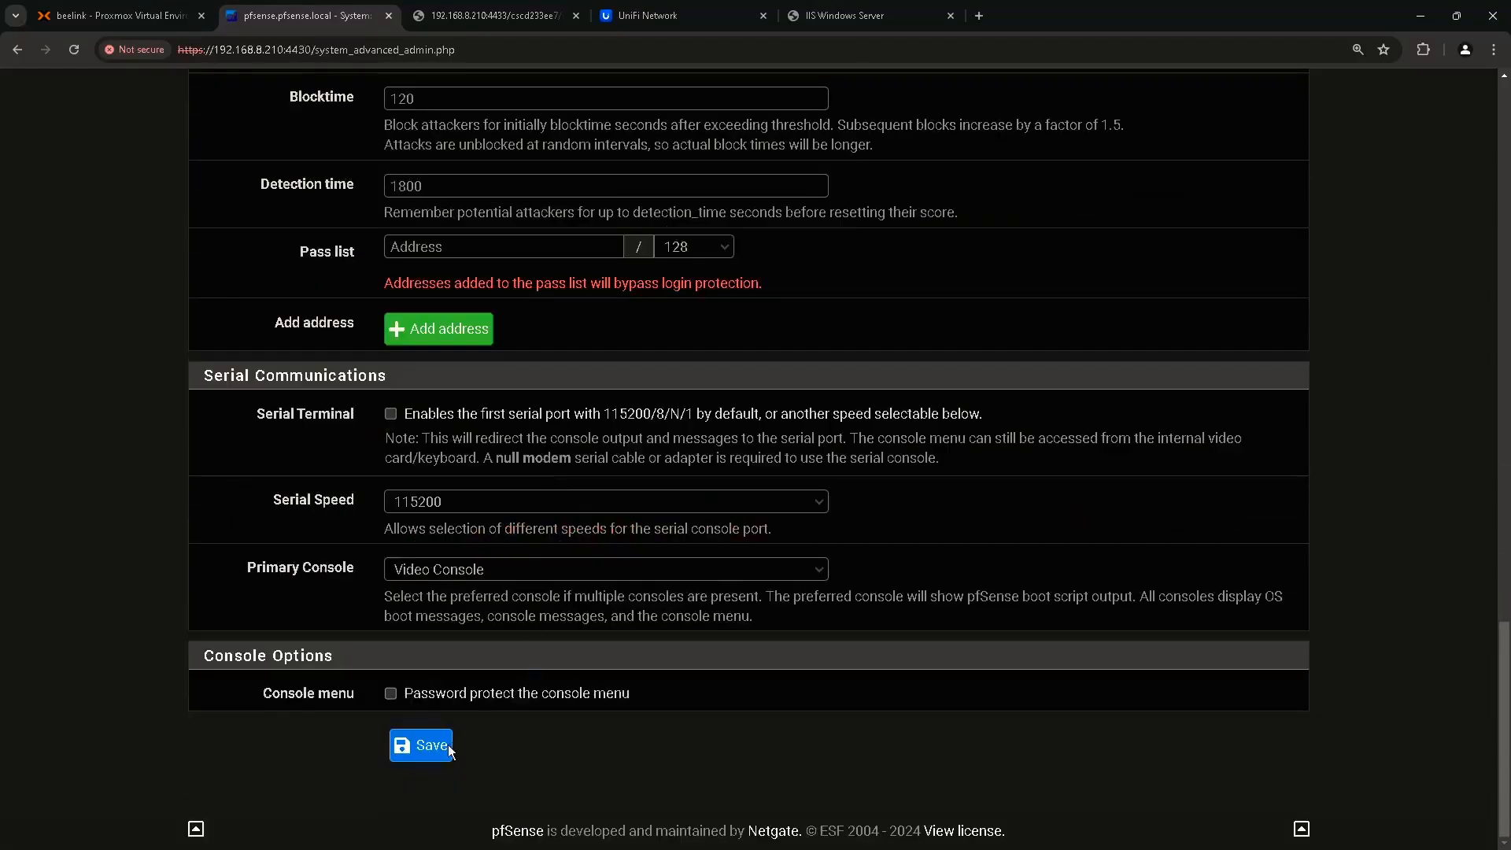
{"action": "left_click", "coordinate": [431, 746]}
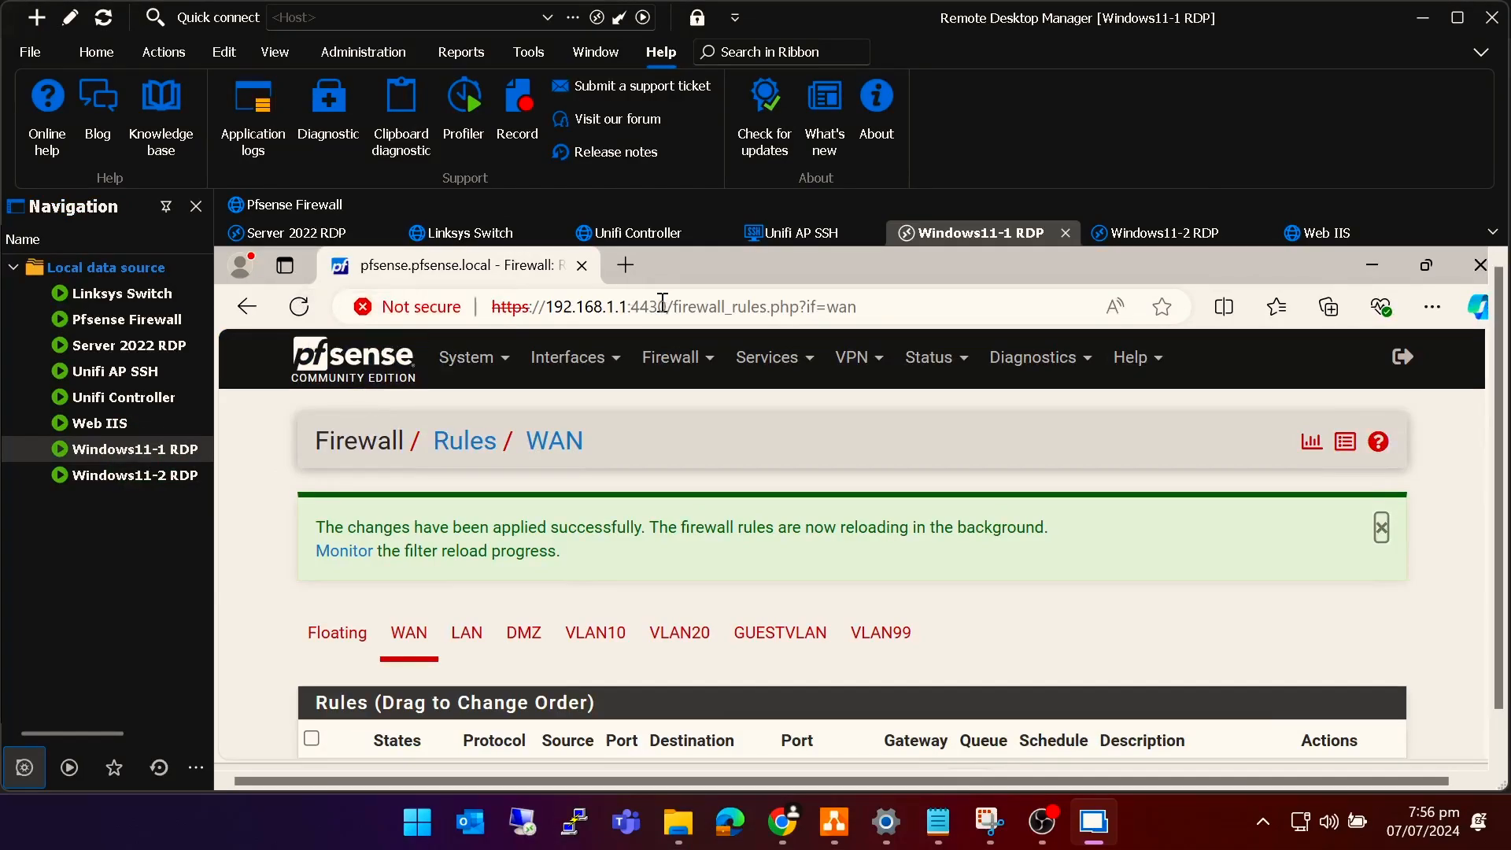
{"action": "left_click_drag", "start_coordinate": [661, 306], "coordinate": [923, 310]}
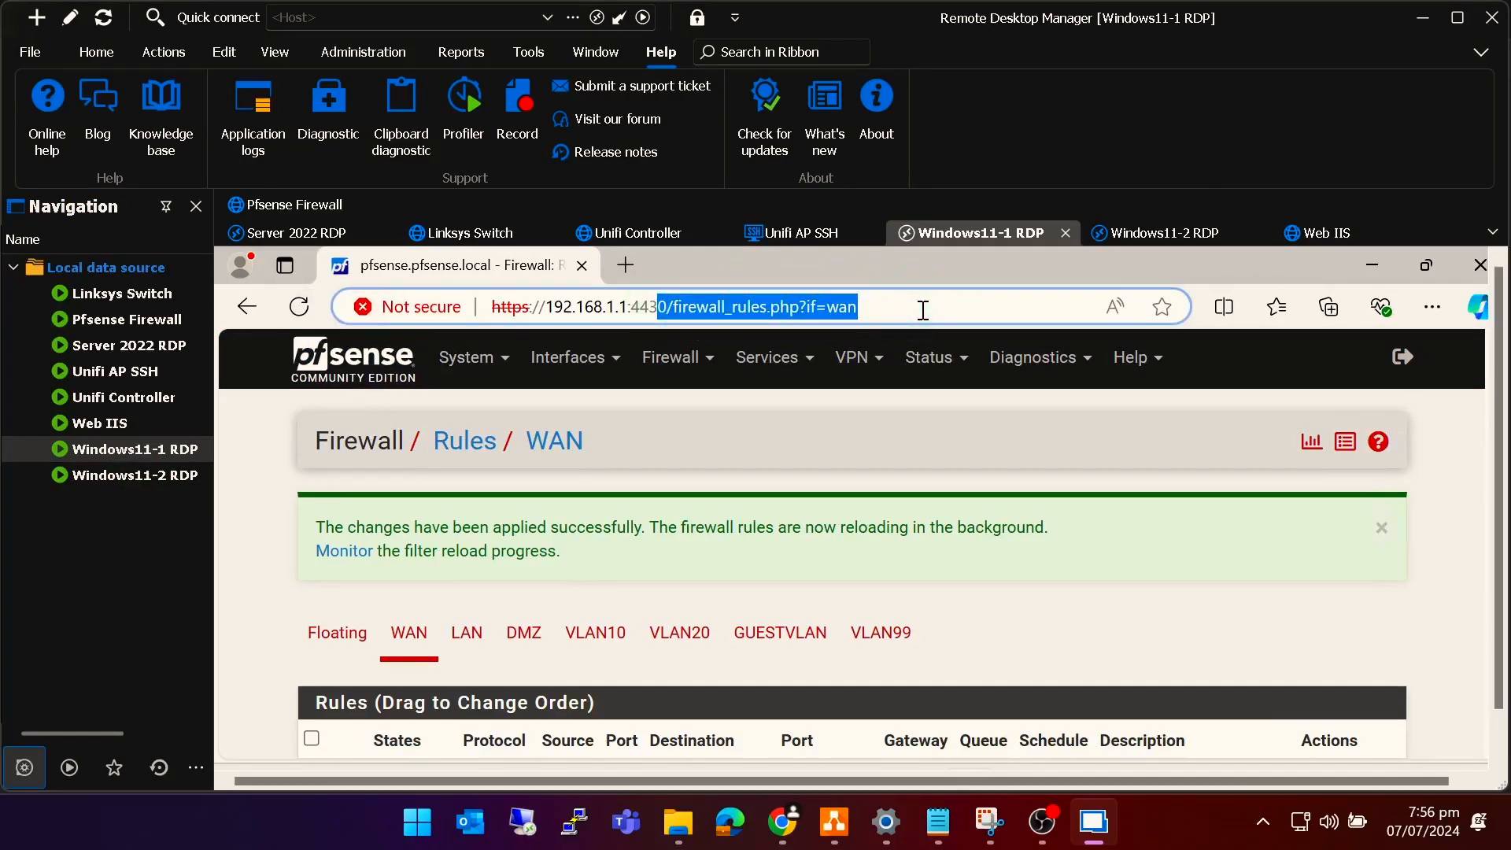
{"action": "key", "text": "BackSpace"}
{"action": "key", "text": "BackSpace"}
{"action": "key", "text": "BackSpace"}
{"action": "key", "text": "BackSpace"}
{"action": "key", "text": "BackSpace"}
{"action": "key", "text": "Return"}
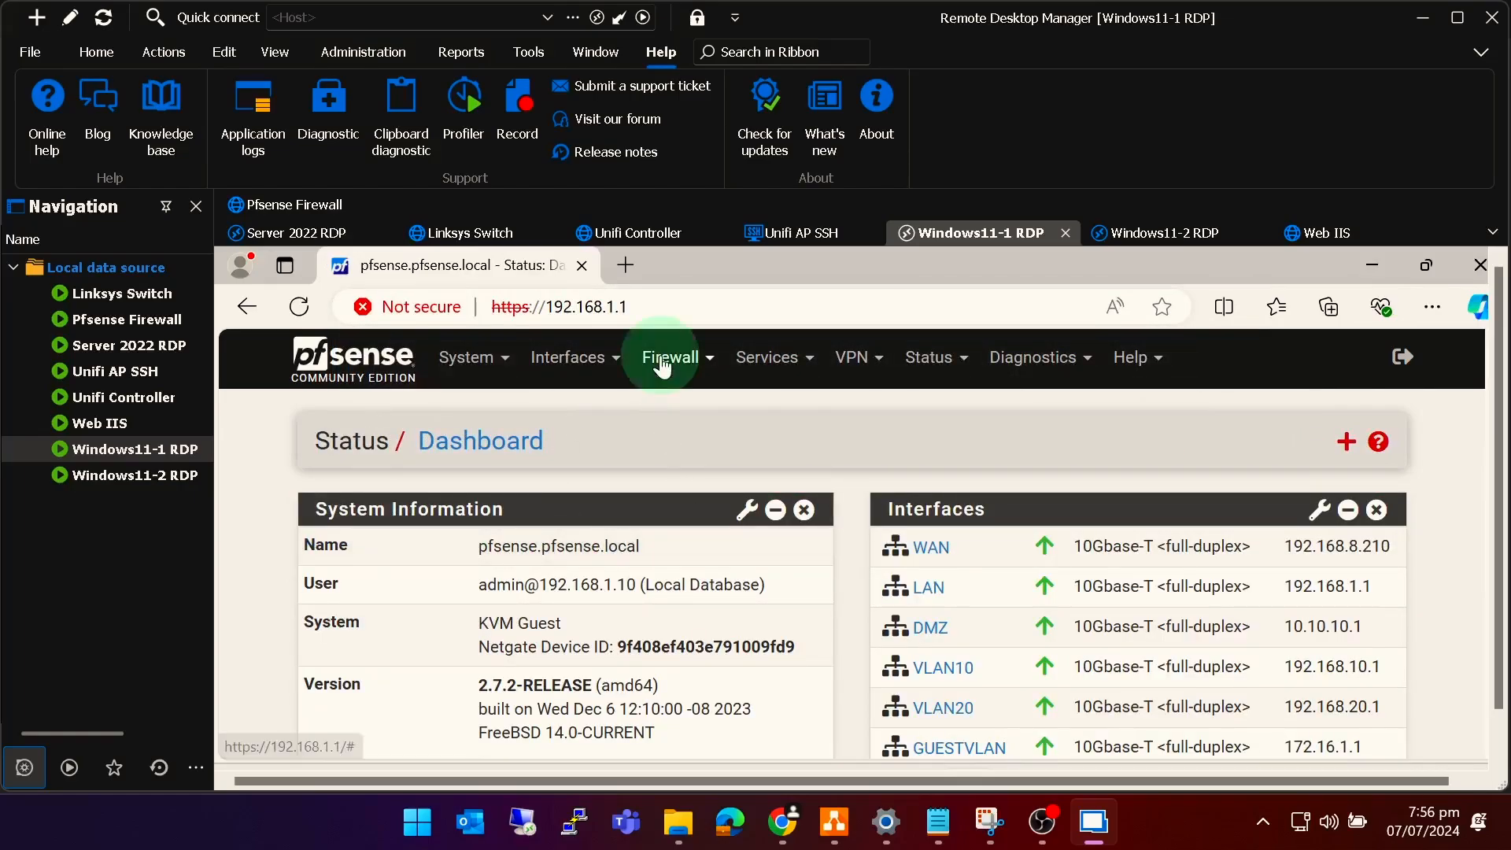
{"action": "left_click", "coordinate": [665, 359]}
{"action": "left_click", "coordinate": [679, 482]}
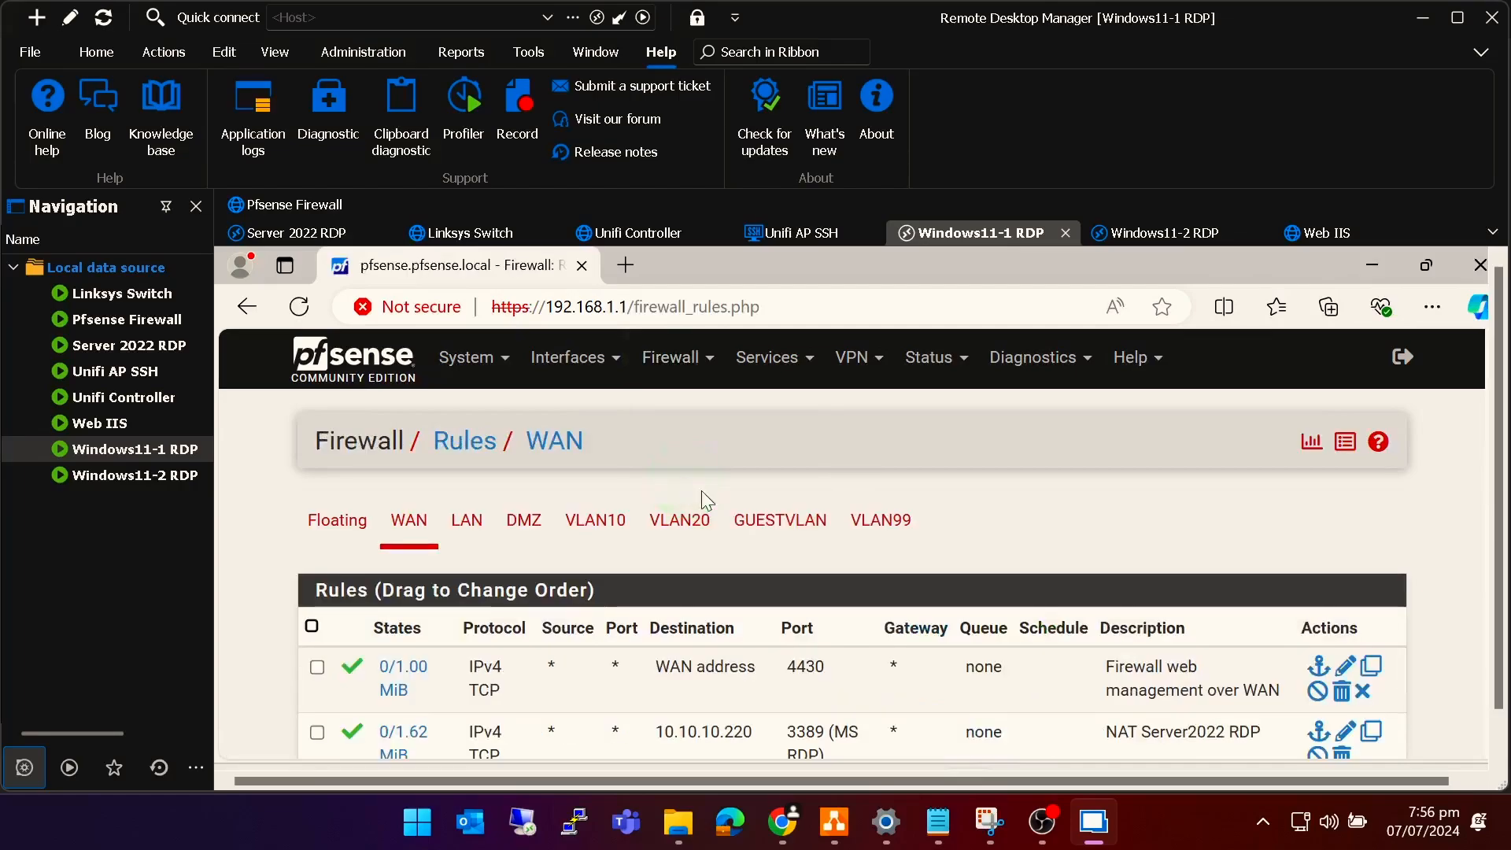
{"action": "scroll", "coordinate": [708, 513], "scroll_direction": "down", "scroll_amount": 1}
{"action": "left_click_drag", "start_coordinate": [732, 551], "coordinate": [825, 554]}
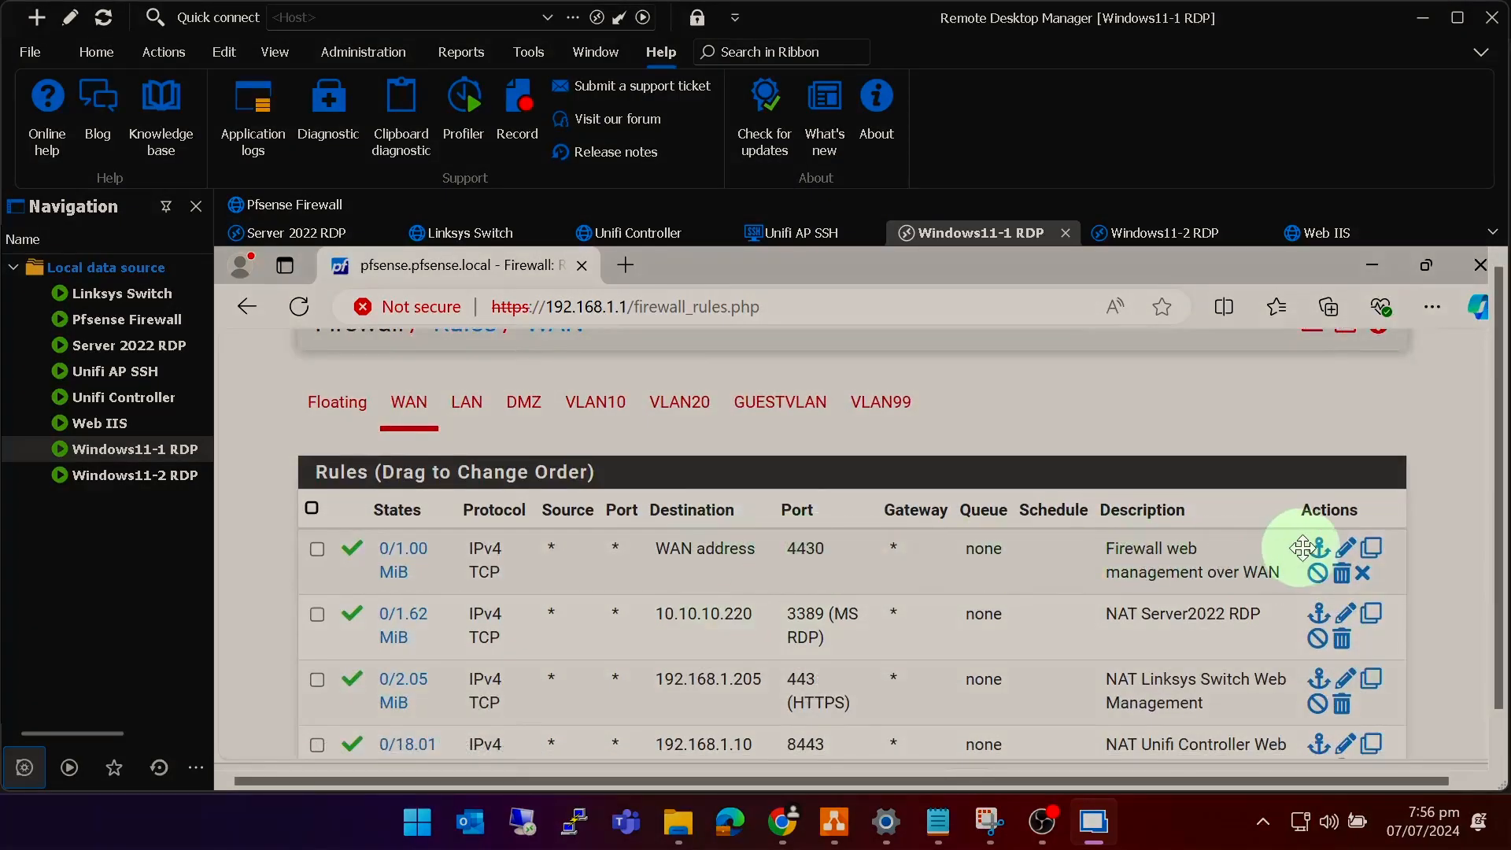
Set the WAN web management rule's destination port to HTTPS (443), save and apply the changes.
{"action": "left_click", "coordinate": [1346, 551]}
{"action": "scroll", "coordinate": [799, 583], "scroll_direction": "down", "scroll_amount": 4}
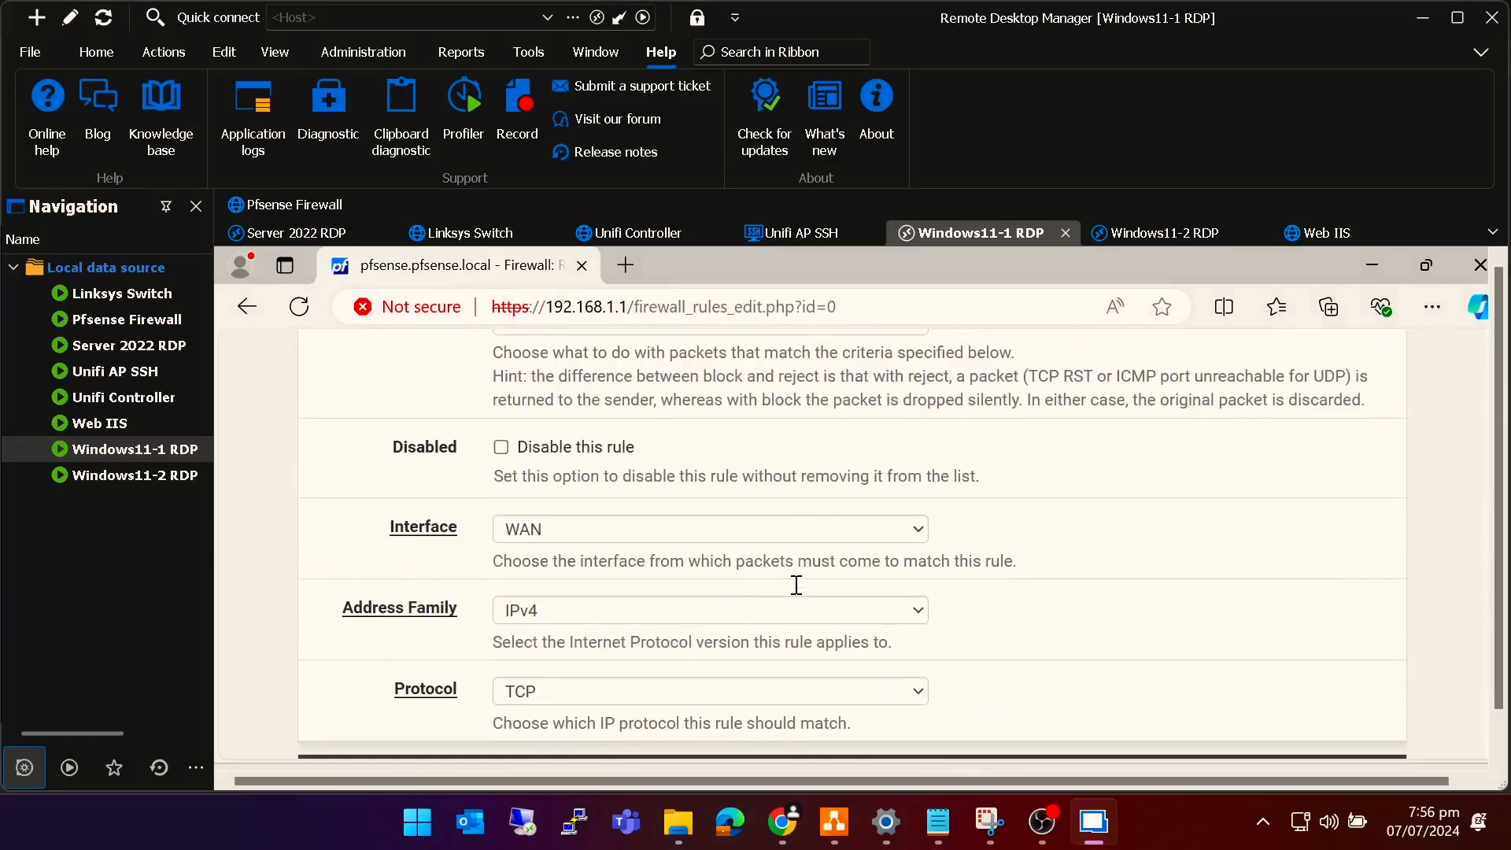
{"action": "scroll", "coordinate": [795, 583], "scroll_direction": "down", "scroll_amount": 7}
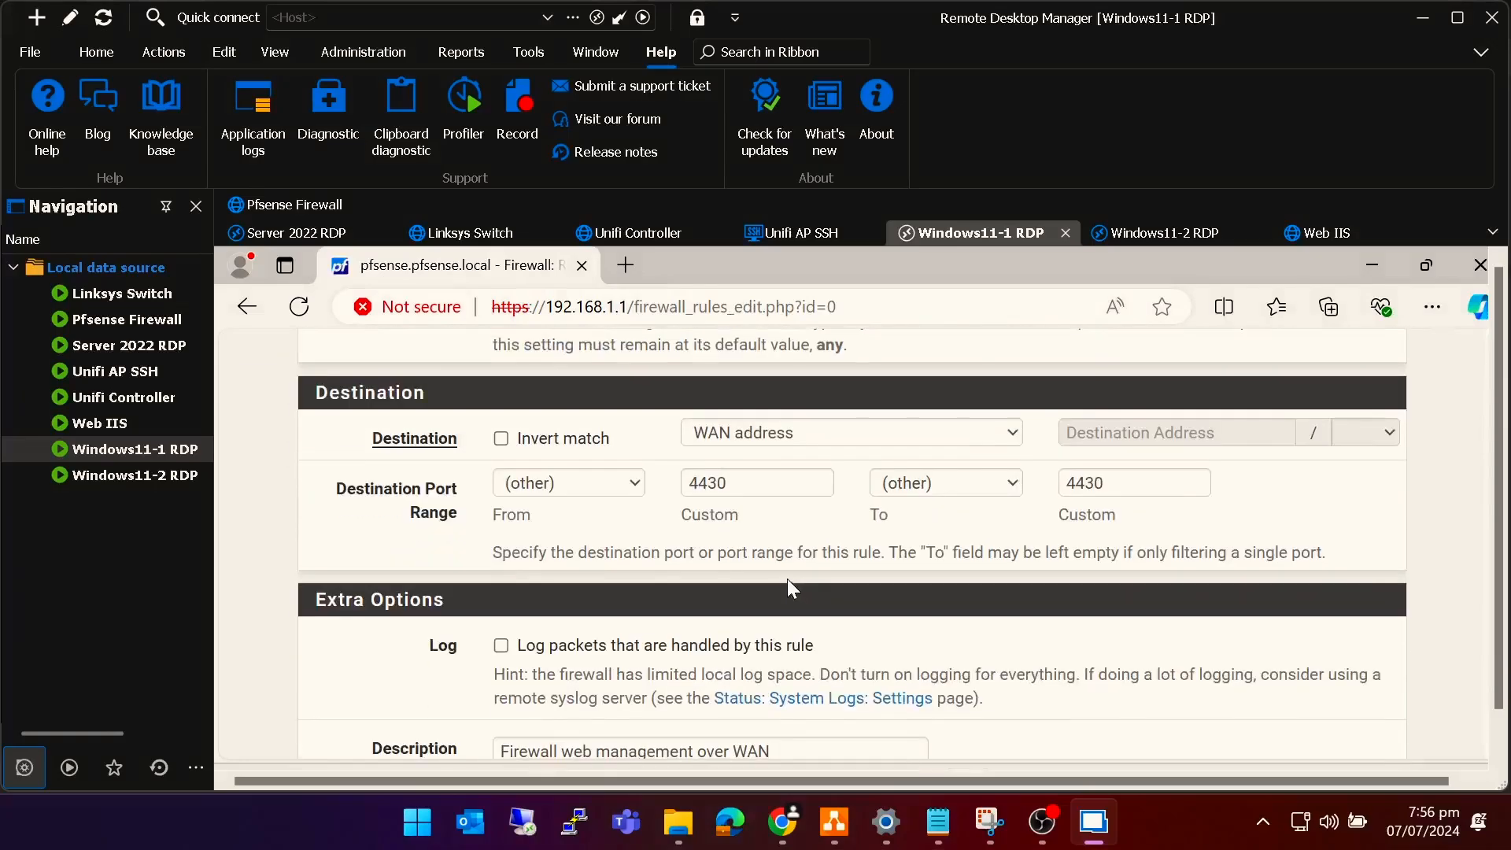
{"action": "left_click", "coordinate": [596, 482]}
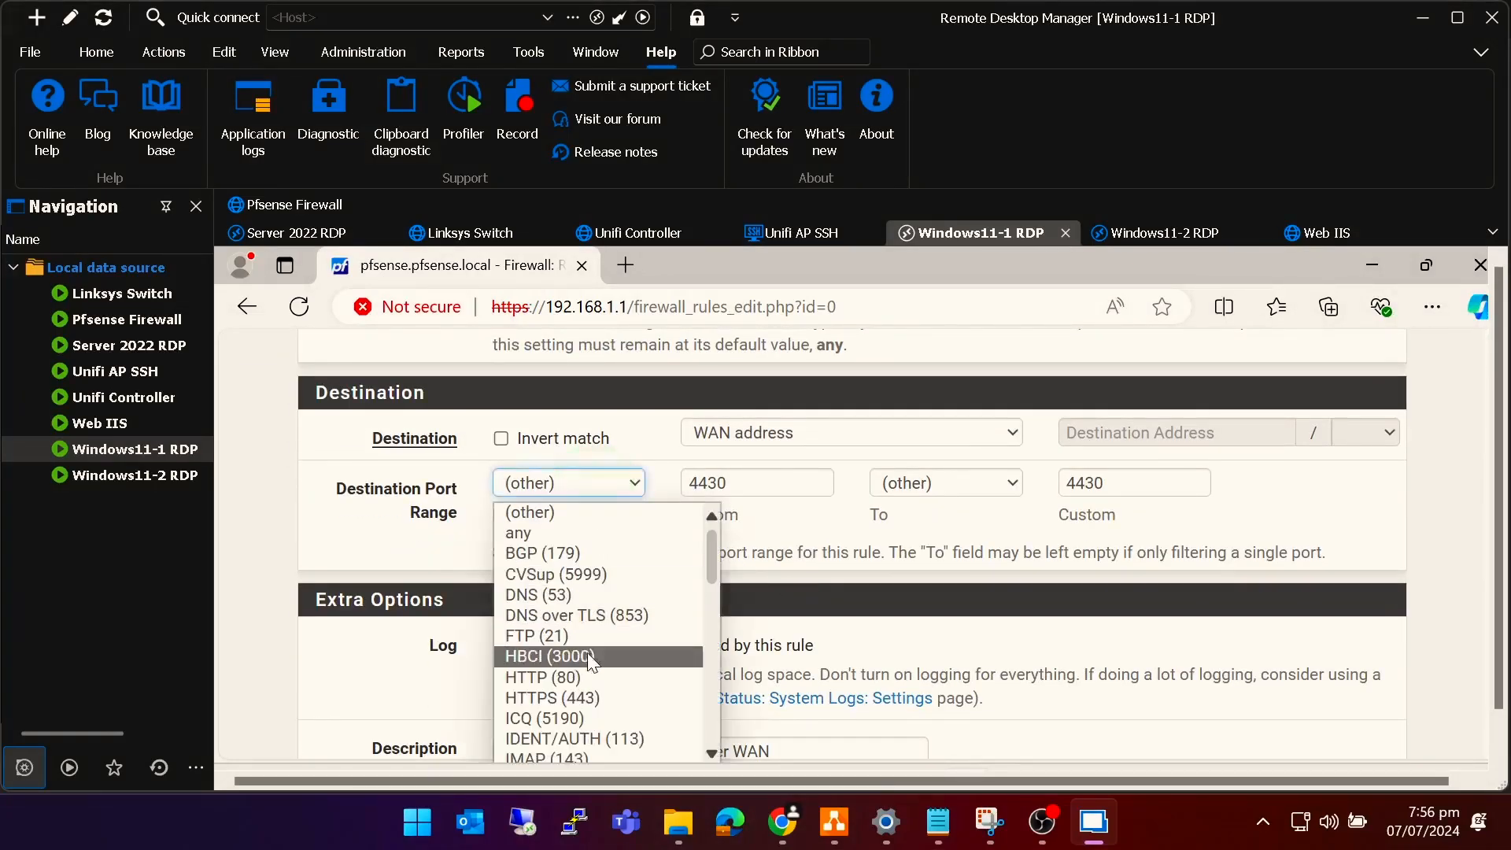
{"action": "left_click", "coordinate": [585, 701]}
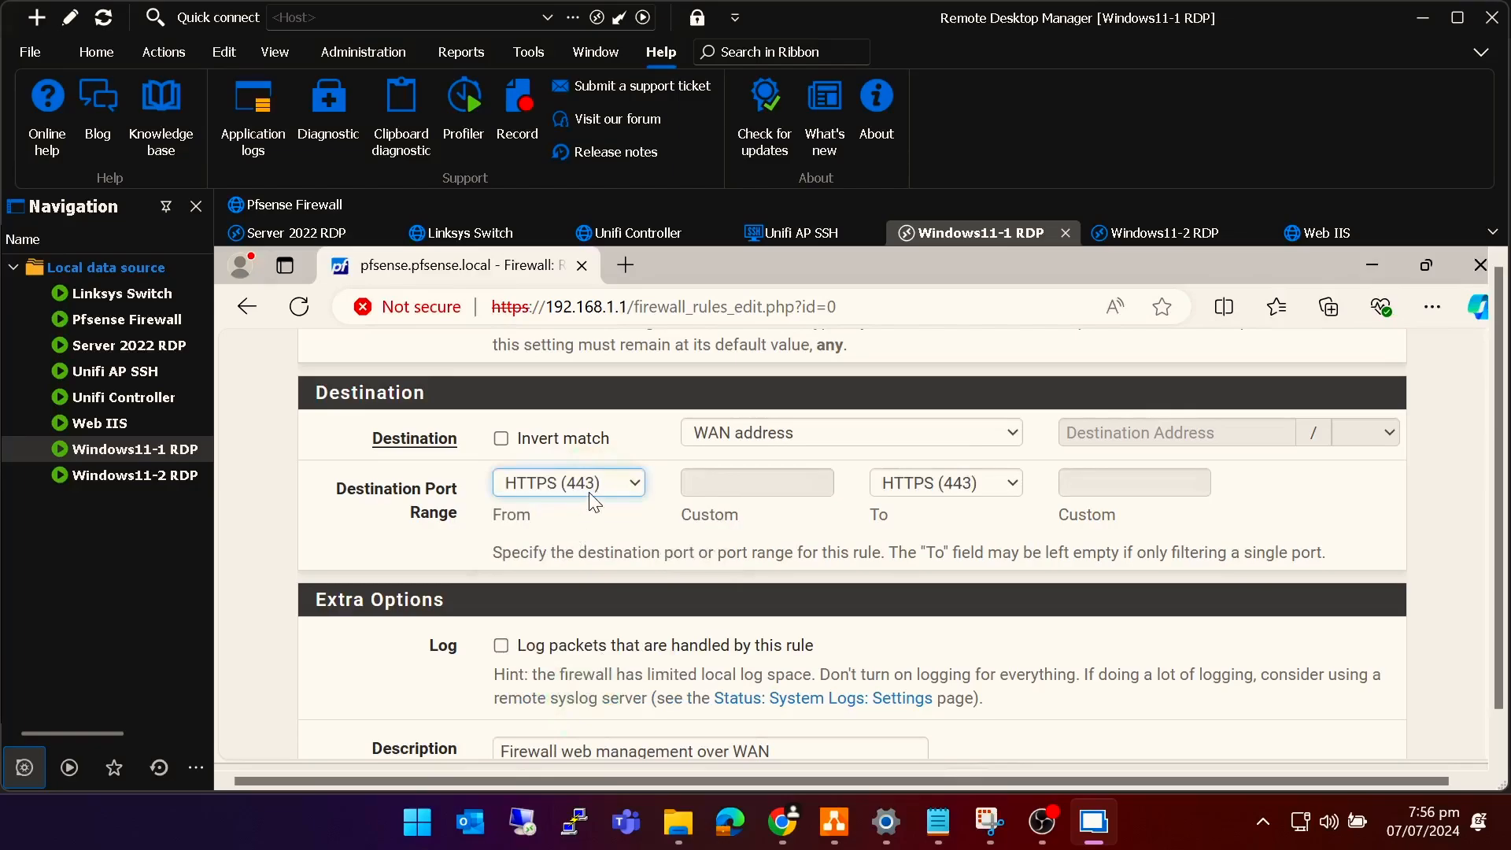
{"action": "scroll", "coordinate": [966, 508], "scroll_direction": "down", "scroll_amount": 10}
{"action": "left_click", "coordinate": [531, 640]}
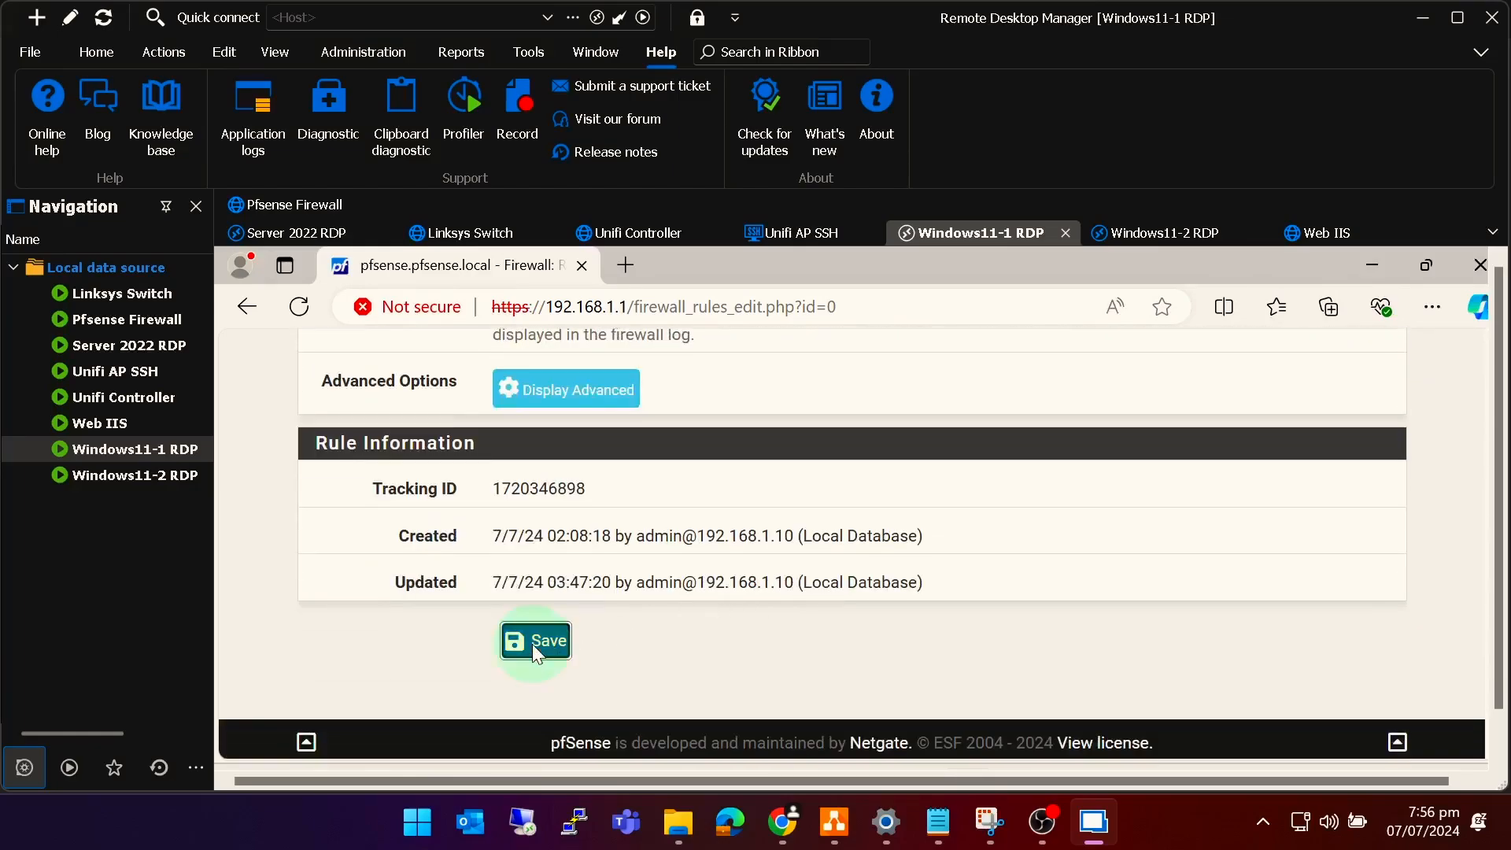
{"action": "left_click", "coordinate": [1295, 547]}
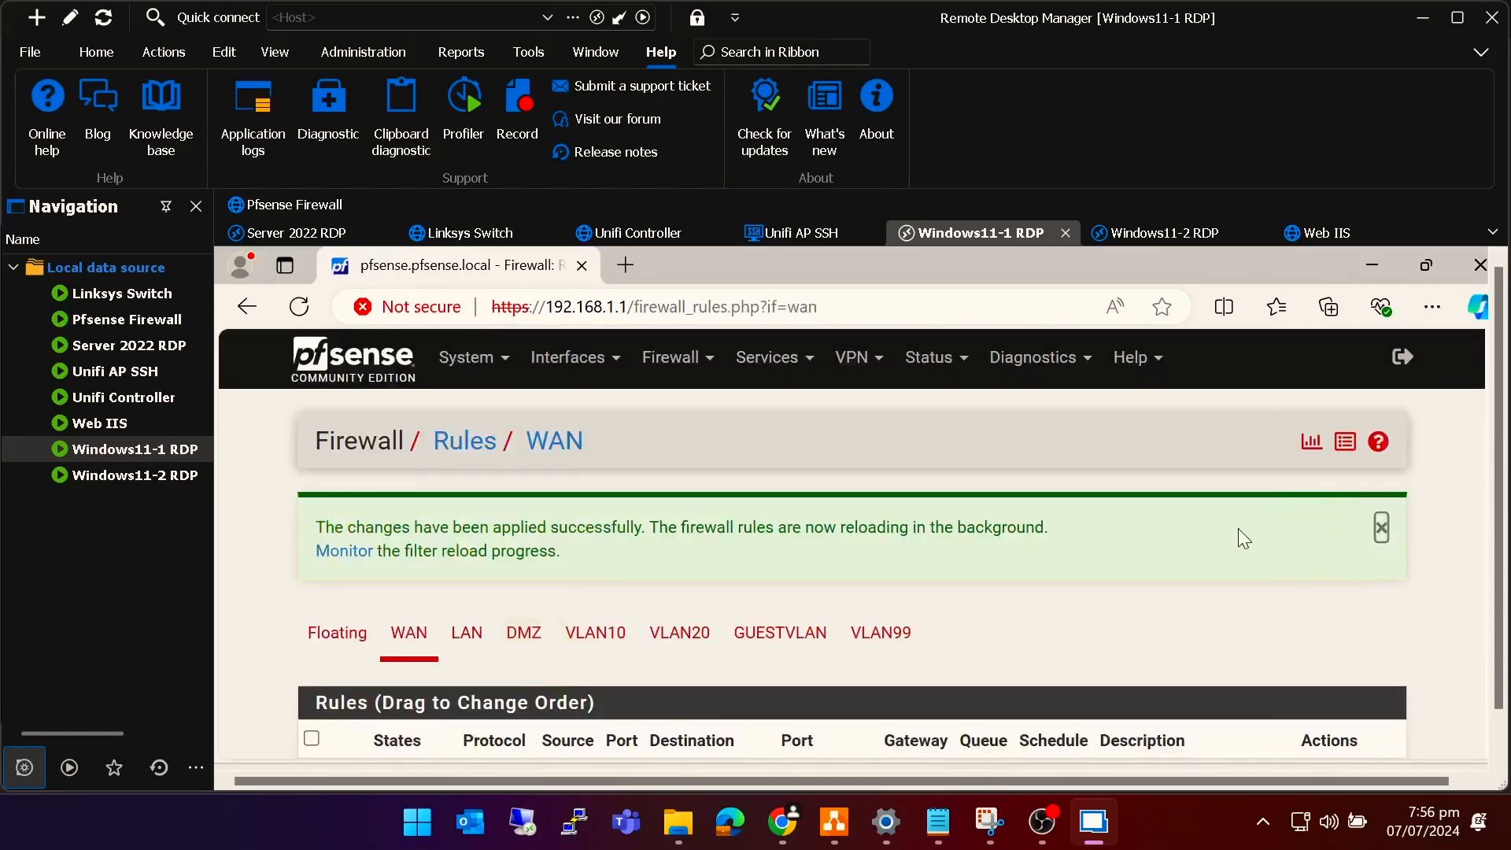
{"action": "double_click", "coordinate": [127, 318]}
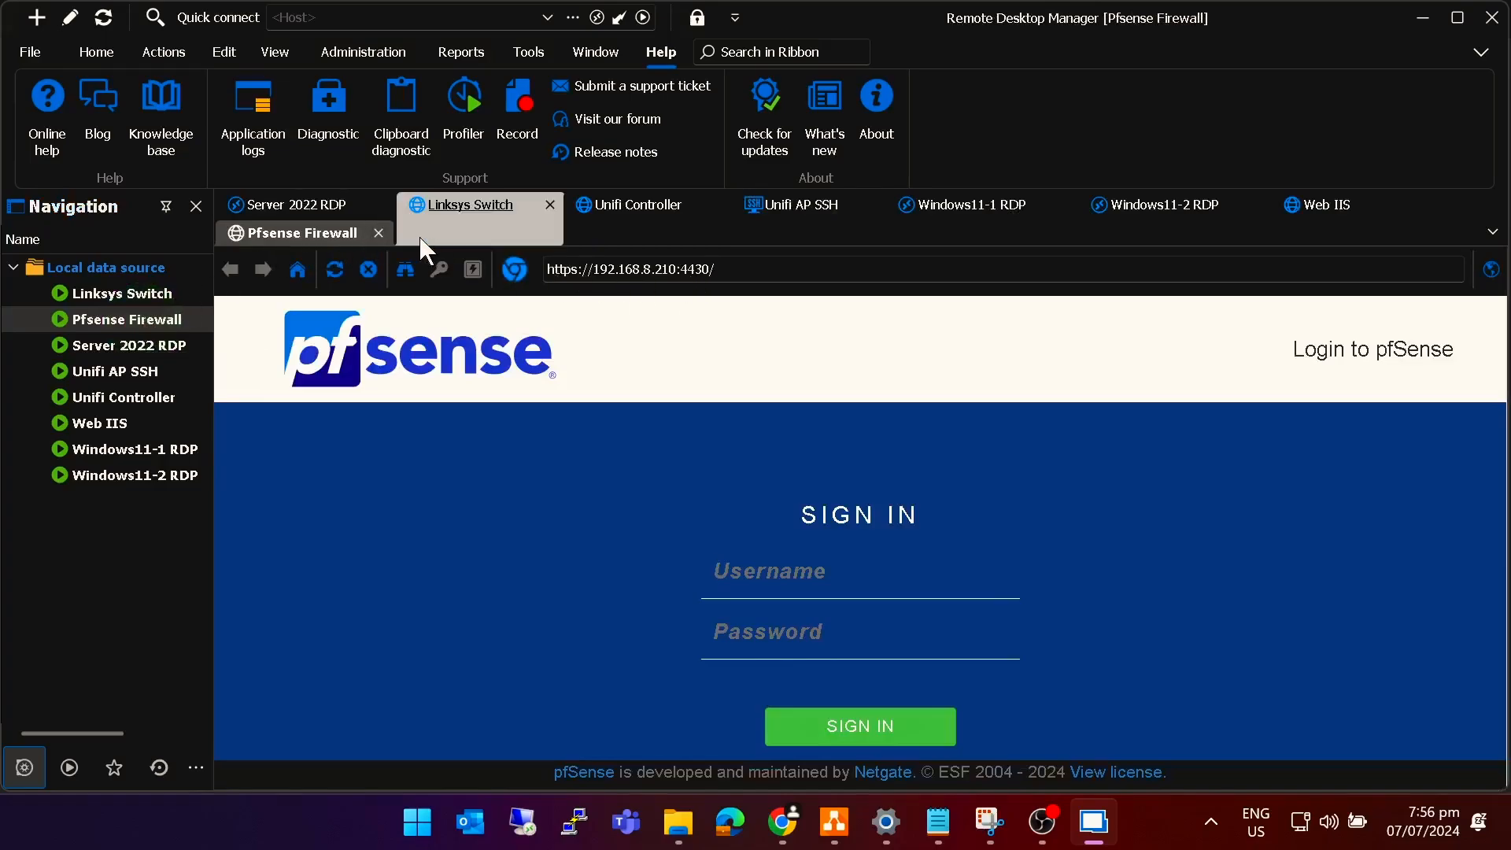
{"action": "left_click", "coordinate": [379, 232]}
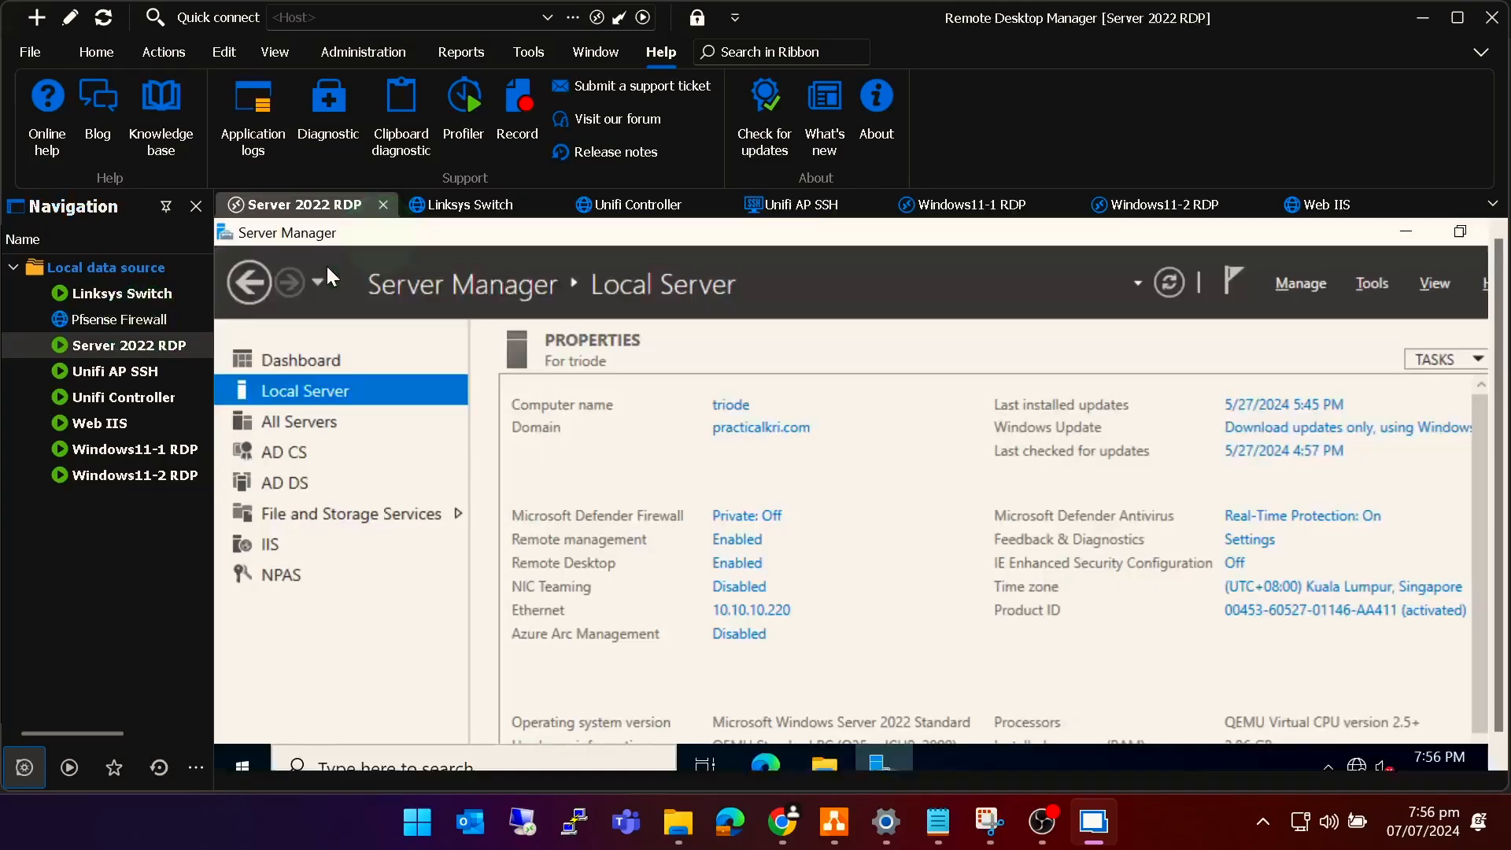
{"action": "right_click", "coordinate": [144, 323]}
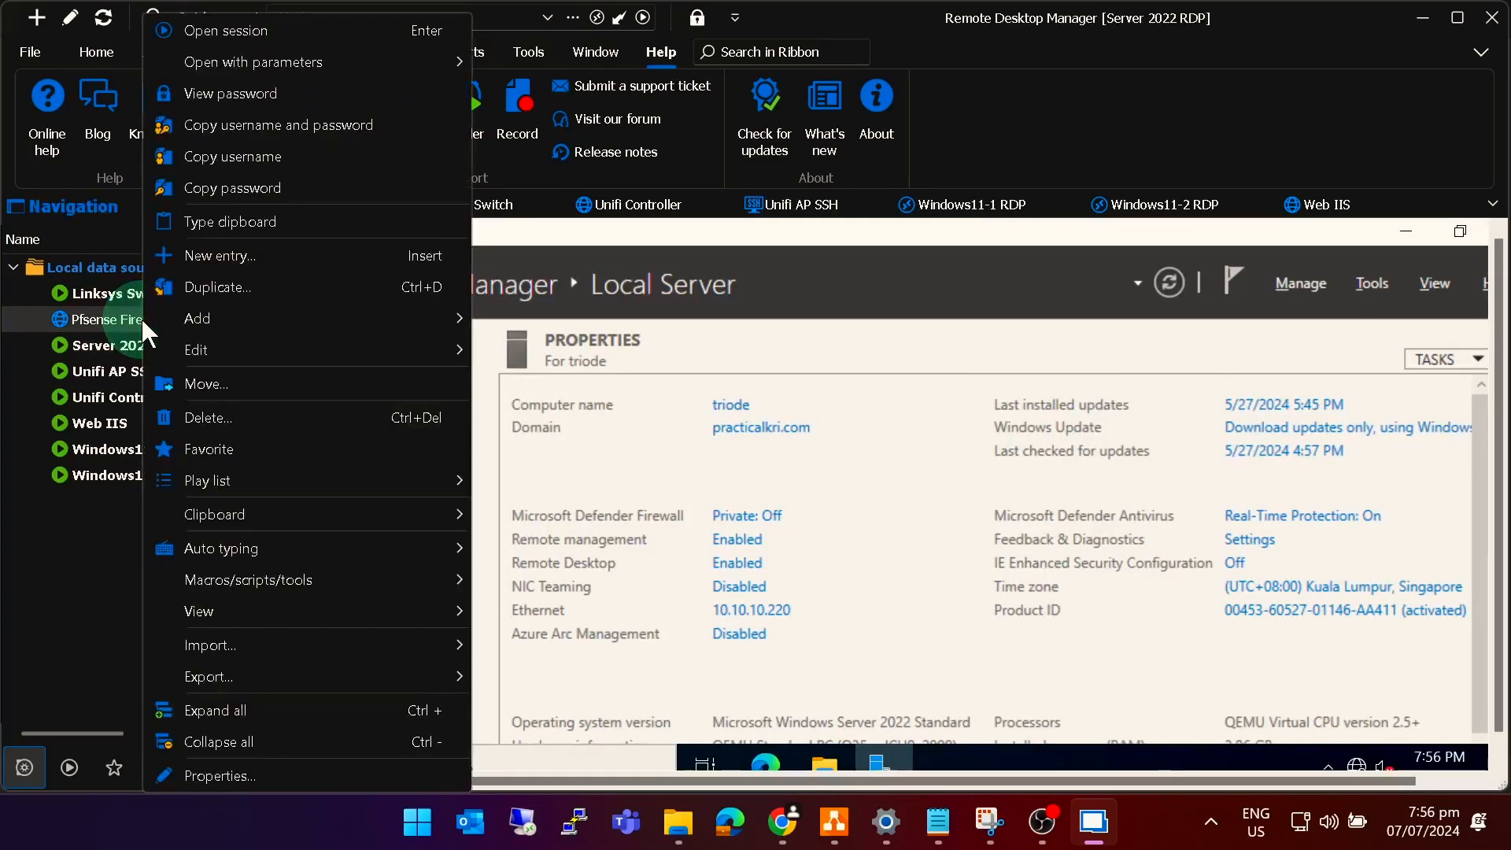
{"action": "left_click", "coordinate": [221, 775]}
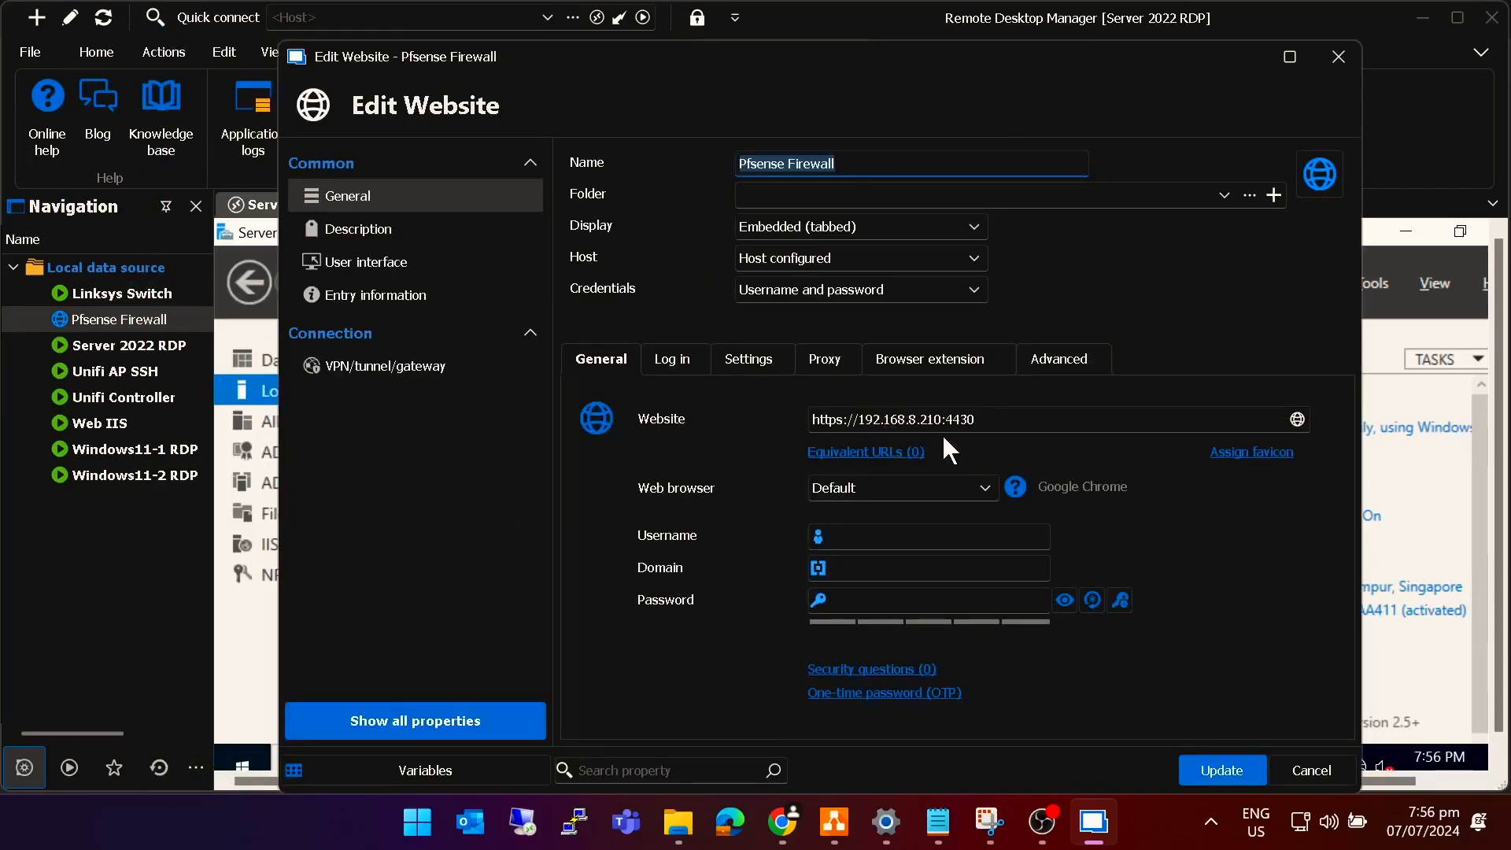
{"action": "left_click", "coordinate": [997, 418]}
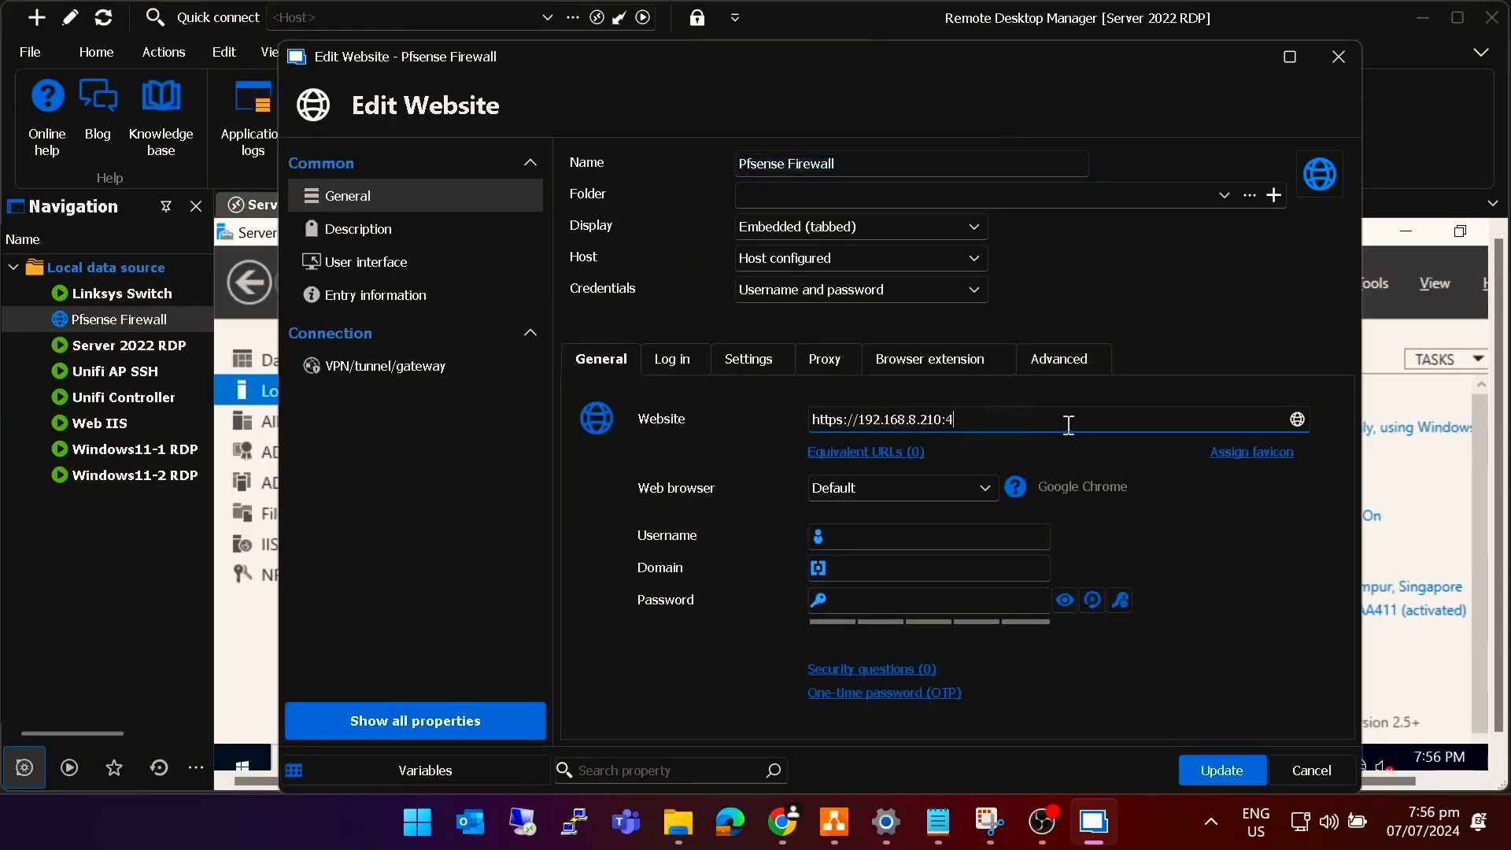
{"action": "left_click", "coordinate": [1222, 770]}
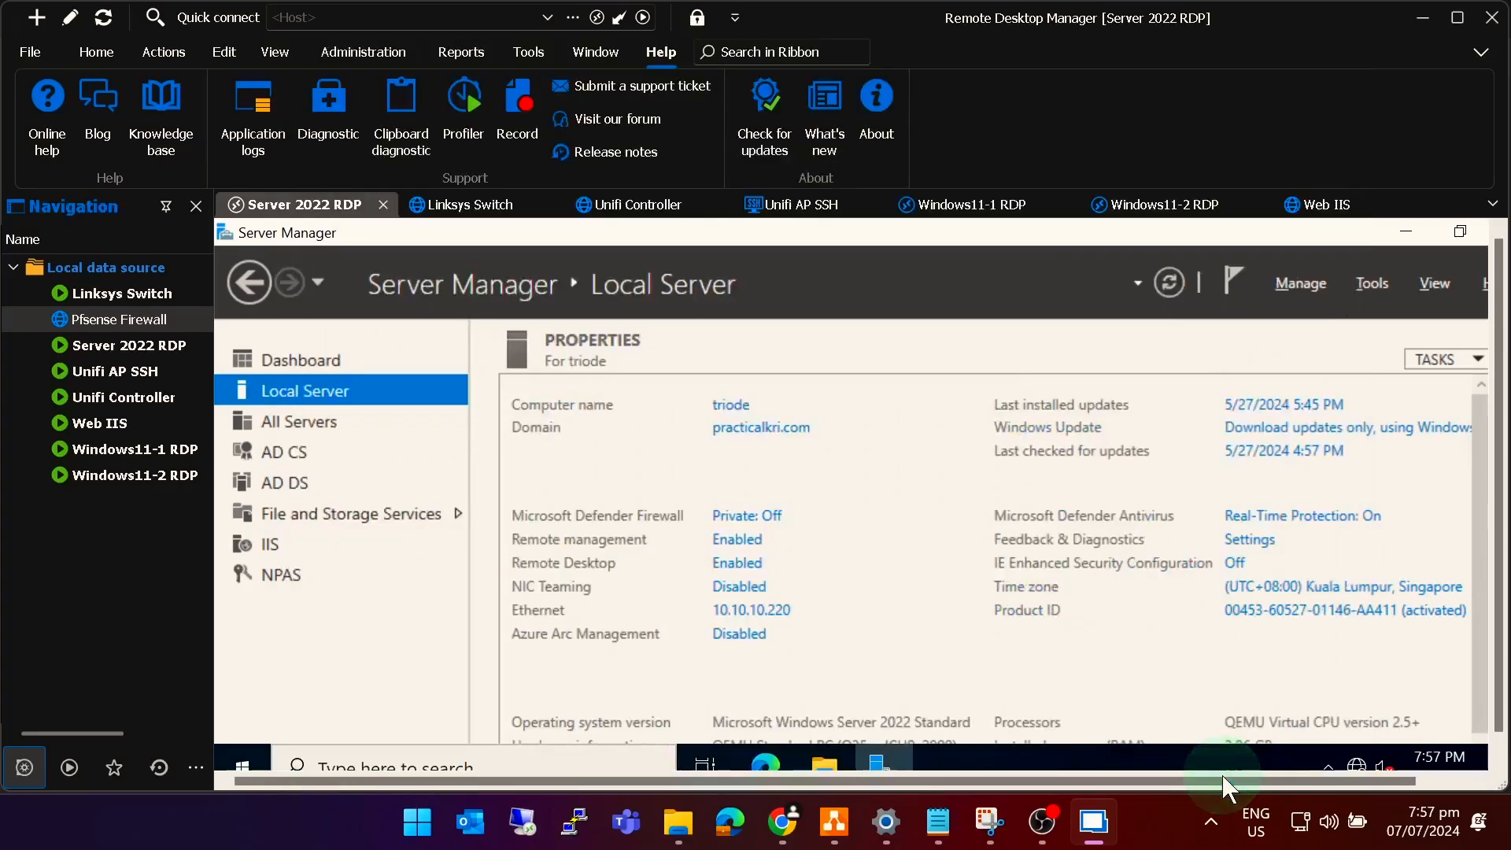
Open the Pfsense Firewall session past the certificate warning, then the Web IIS session.
{"action": "double_click", "coordinate": [88, 317]}
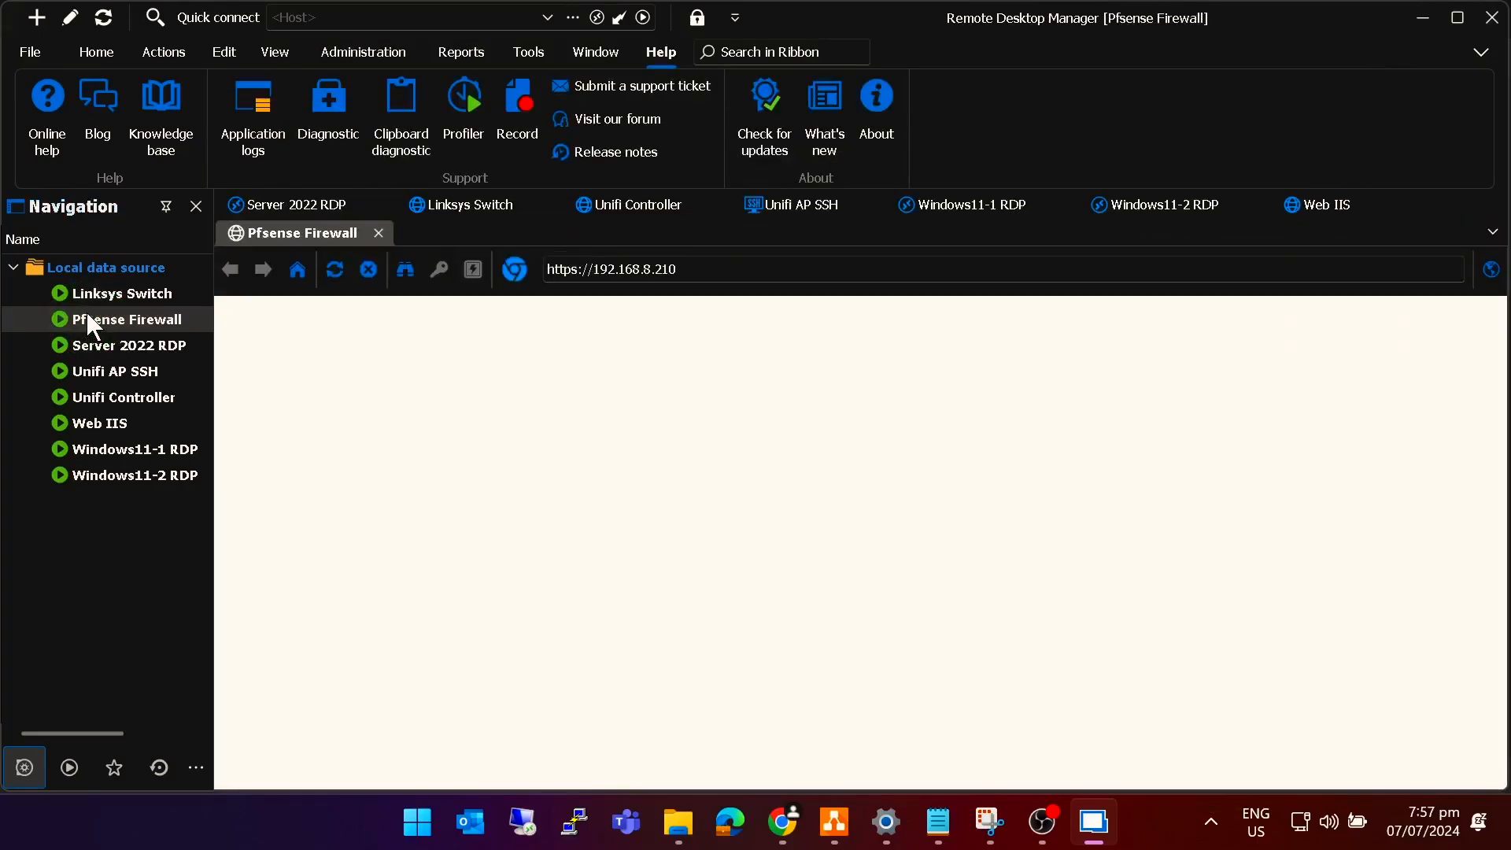
{"action": "left_click", "coordinate": [616, 411]}
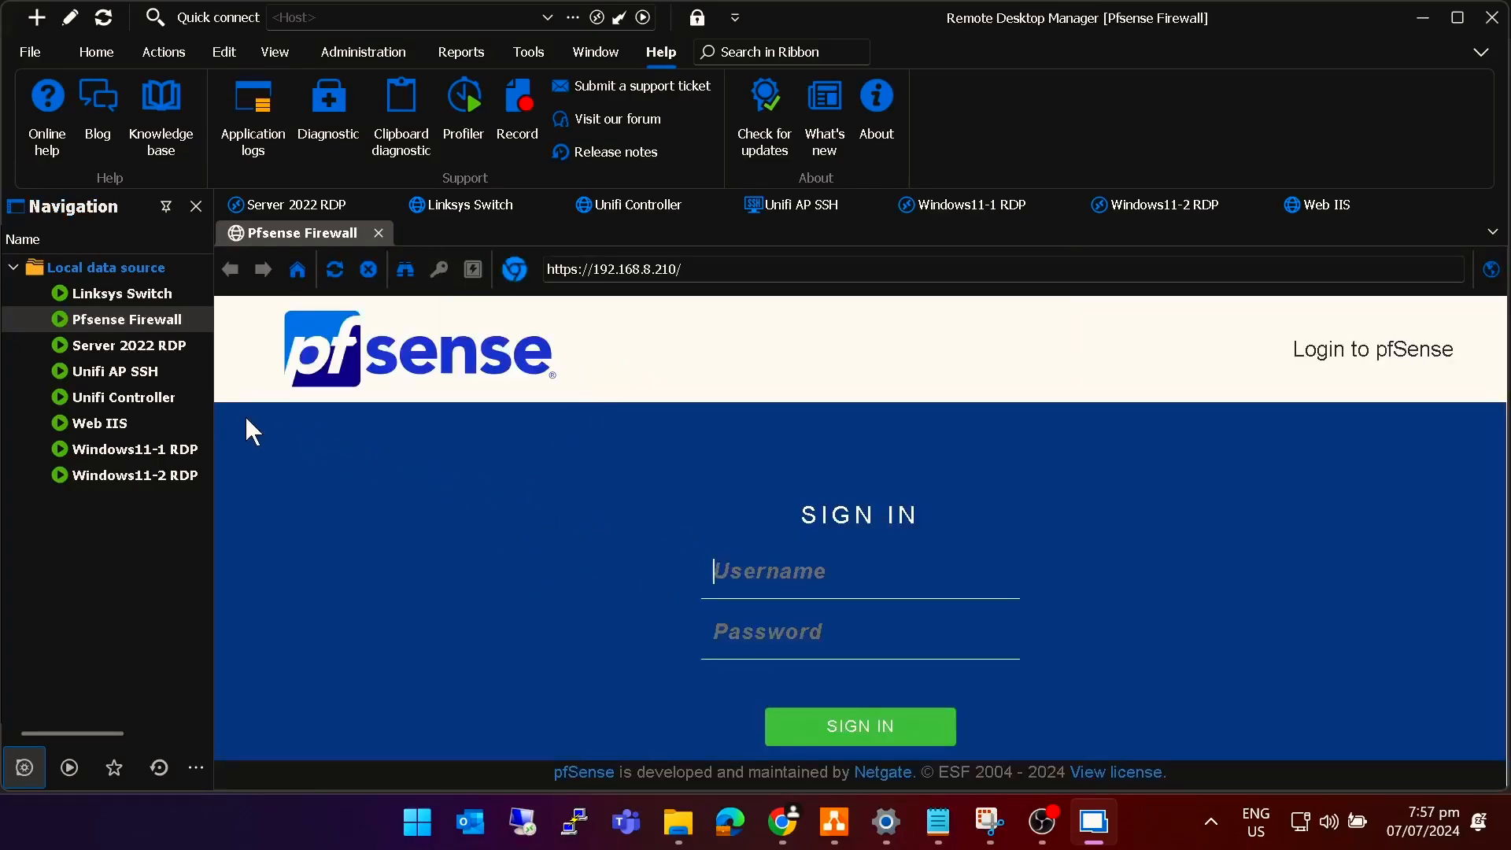
{"action": "double_click", "coordinate": [118, 424]}
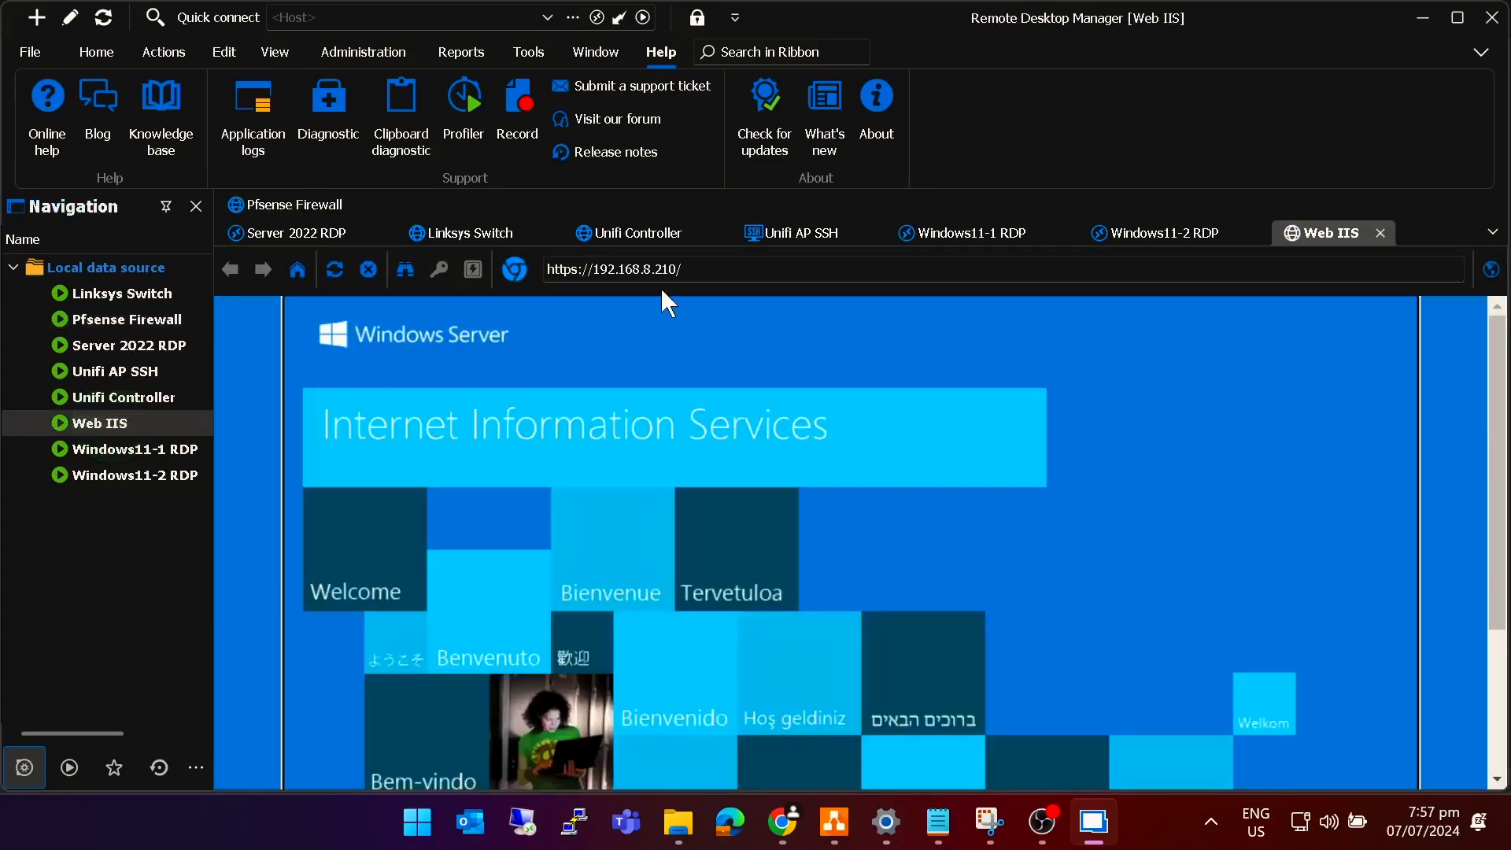
{"action": "left_click", "coordinate": [1381, 233]}
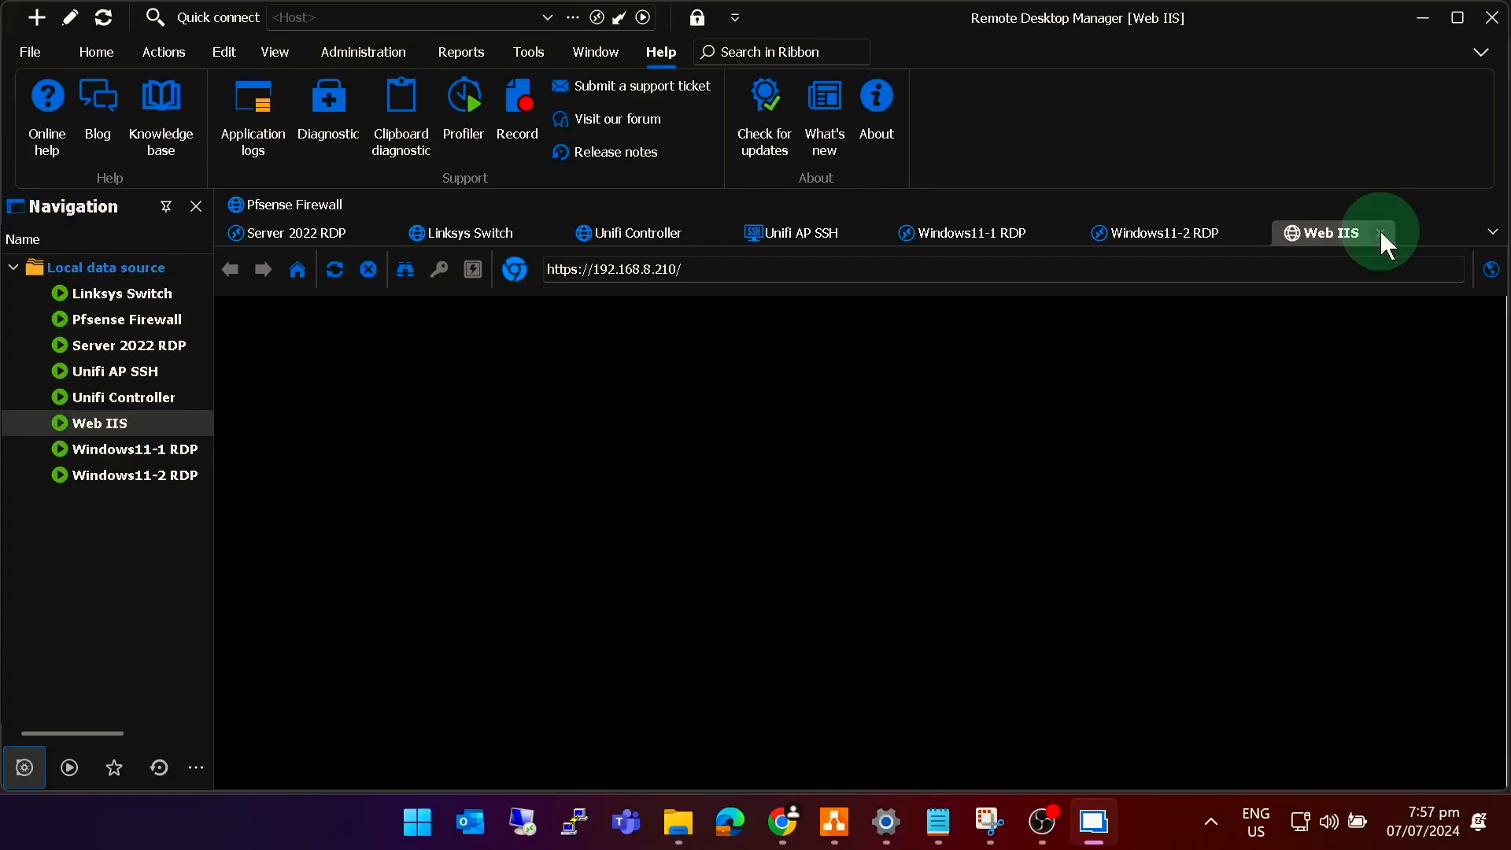
{"action": "right_click", "coordinate": [110, 429]}
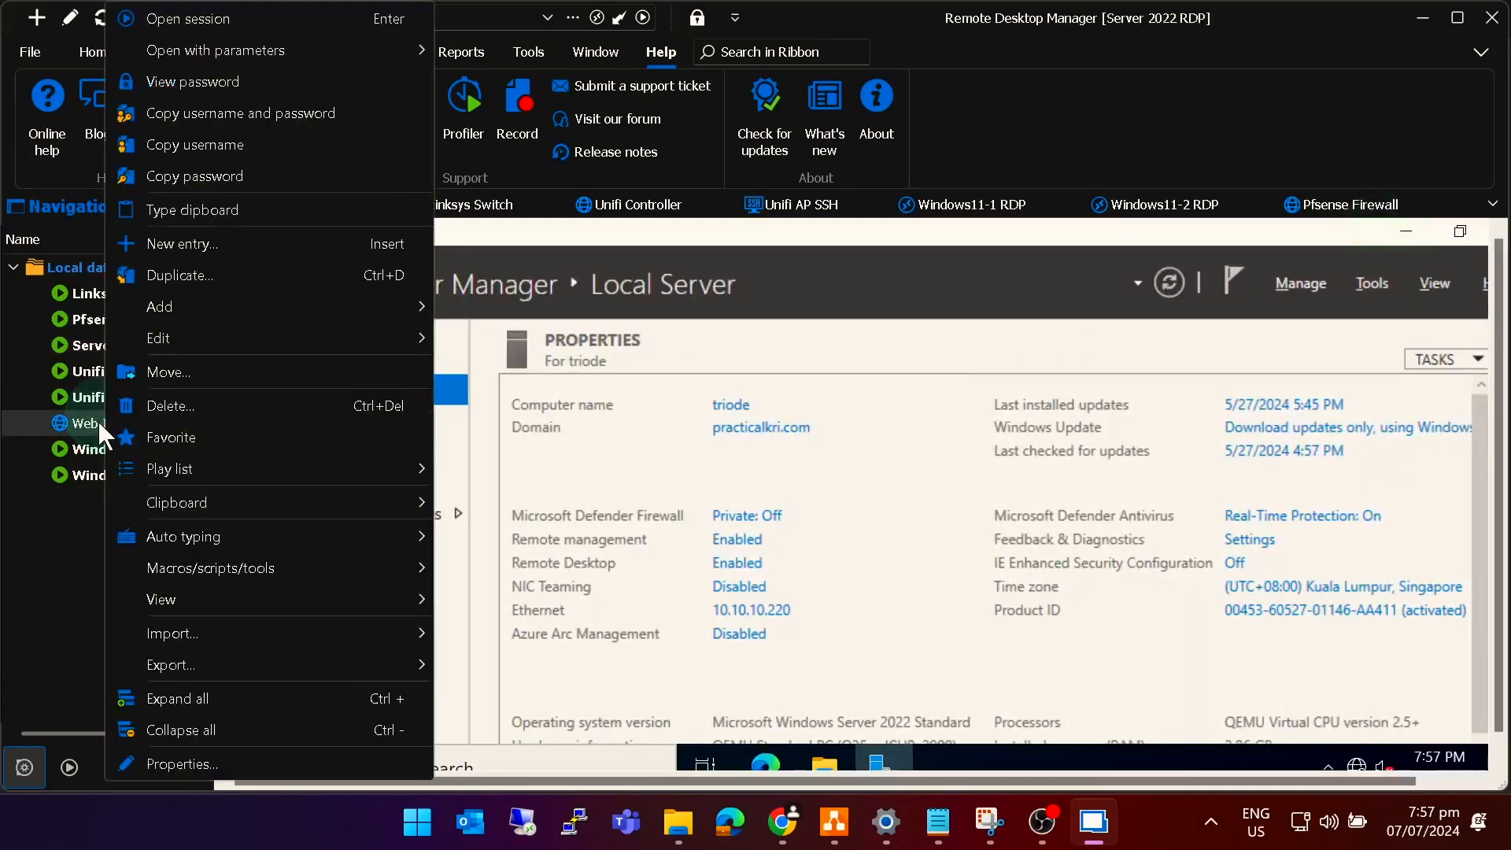
{"action": "left_click", "coordinate": [185, 762]}
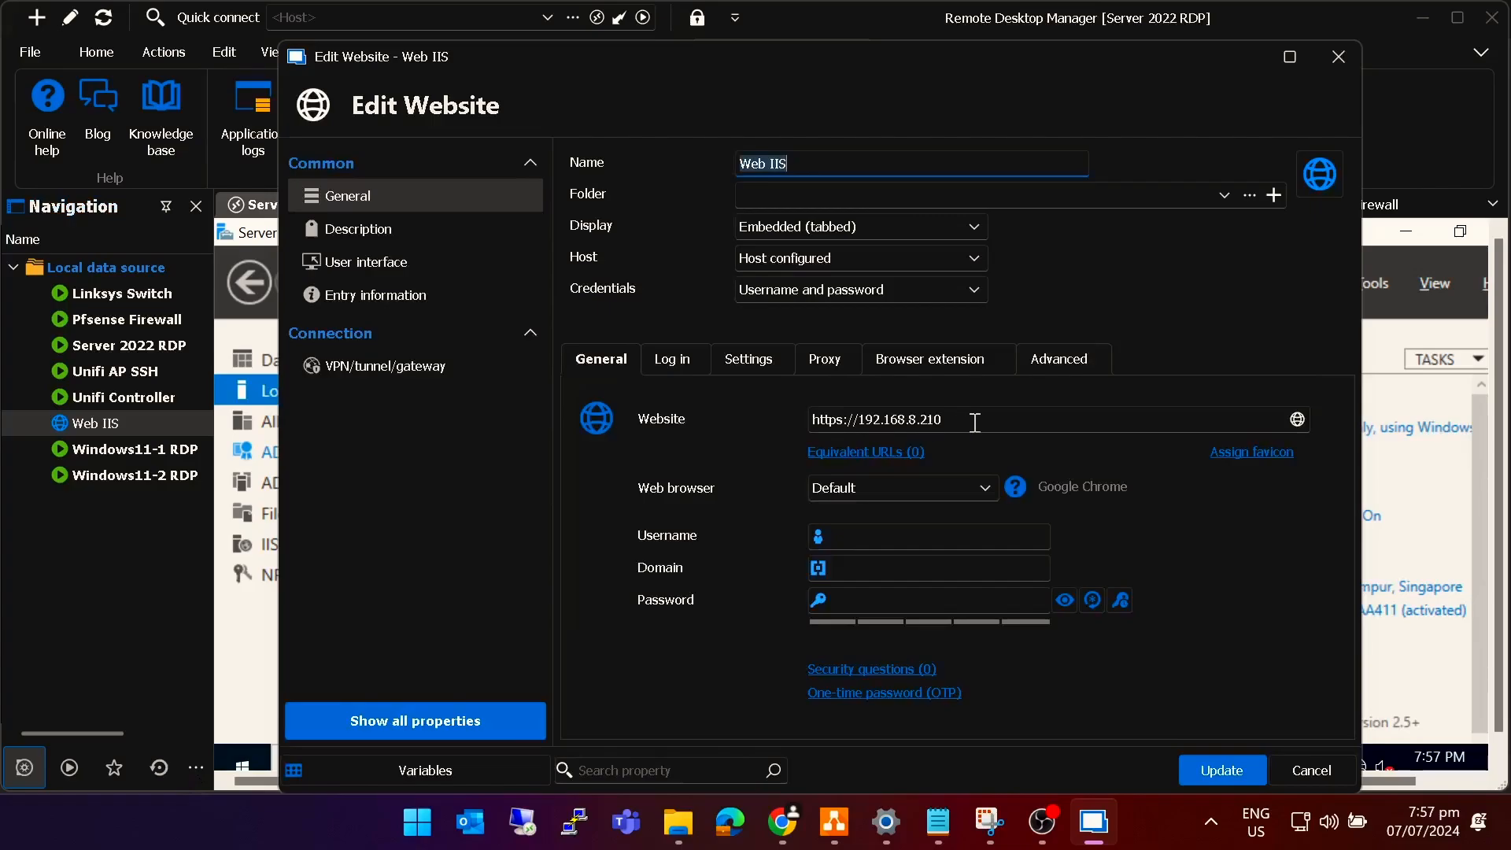
{"action": "left_click", "coordinate": [975, 423]}
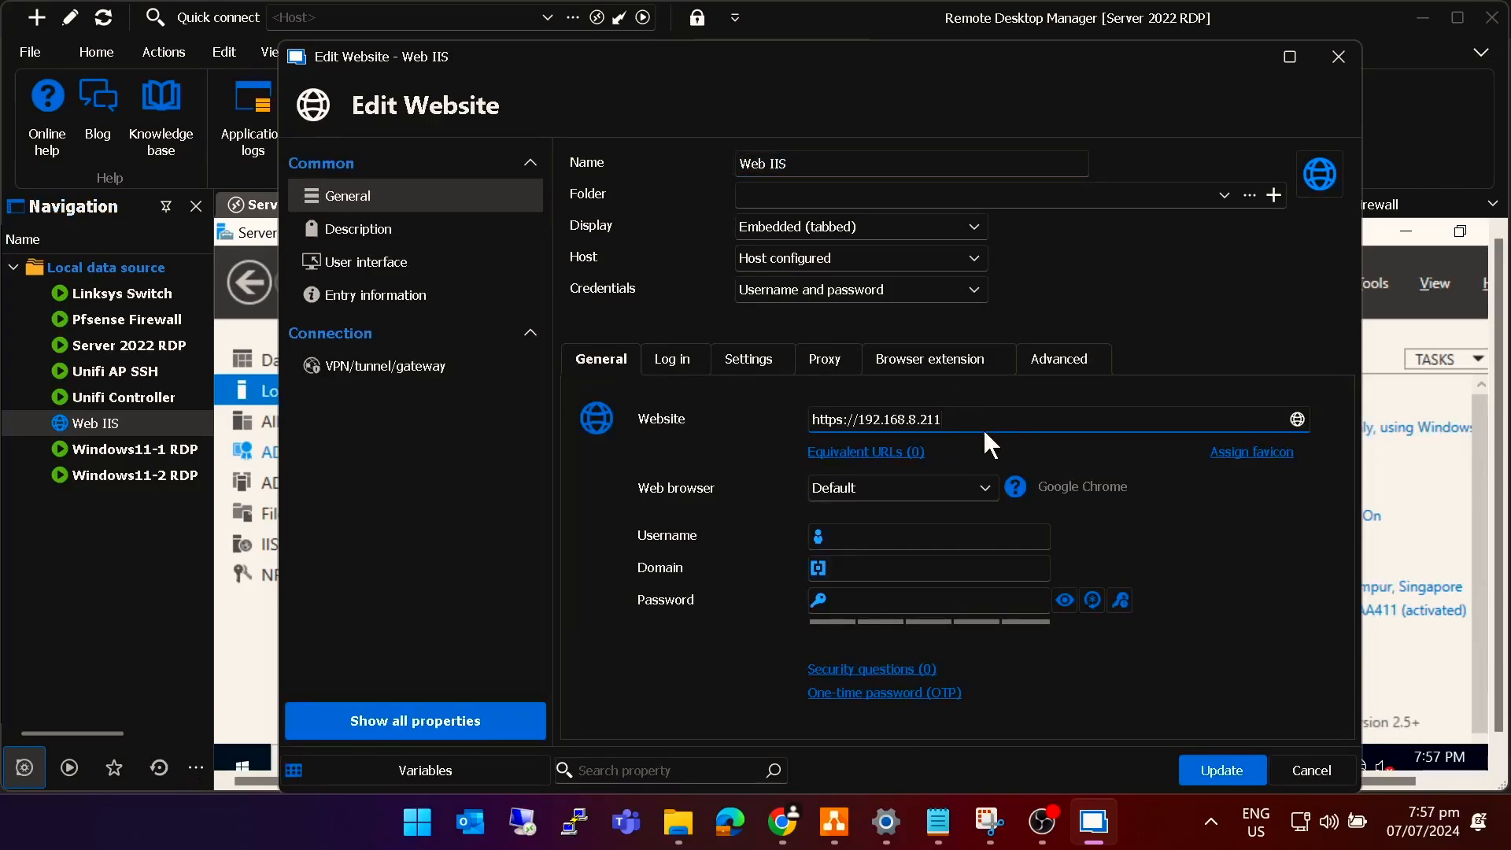
{"action": "left_click", "coordinate": [1225, 773]}
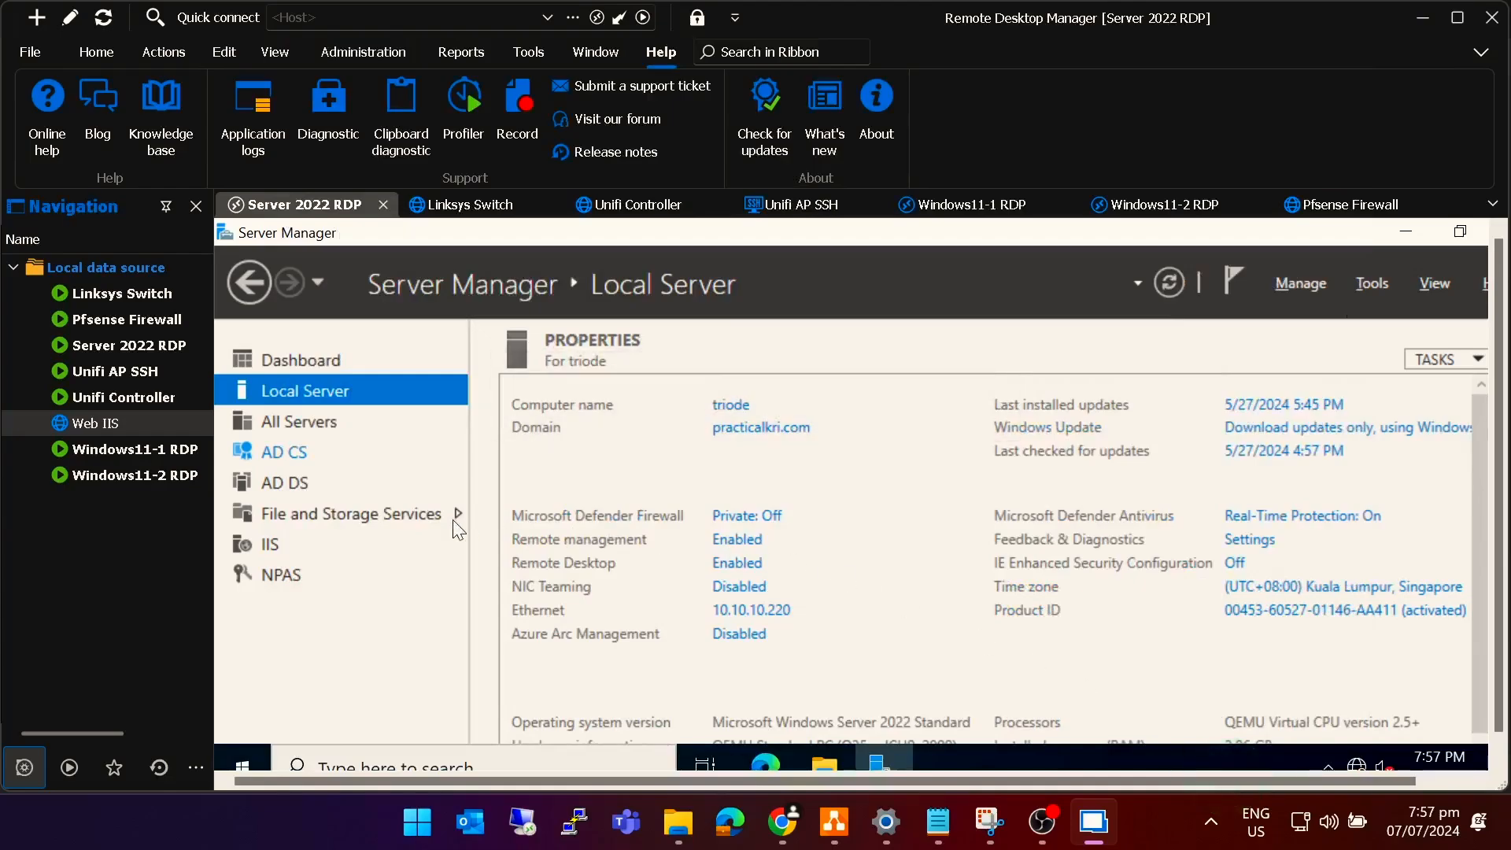
{"action": "double_click", "coordinate": [112, 424]}
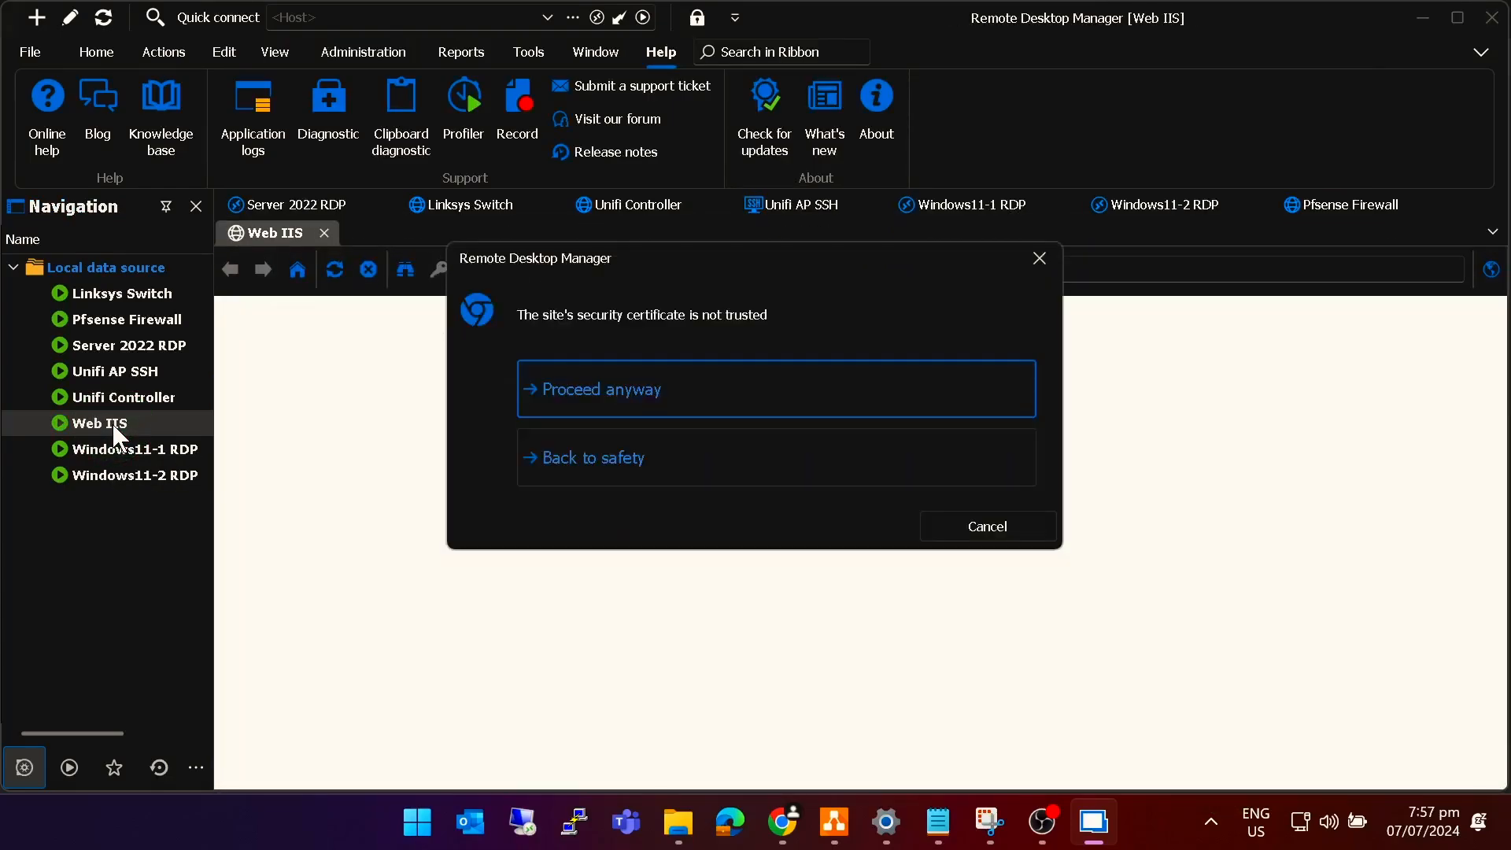
{"action": "left_click", "coordinate": [583, 398]}
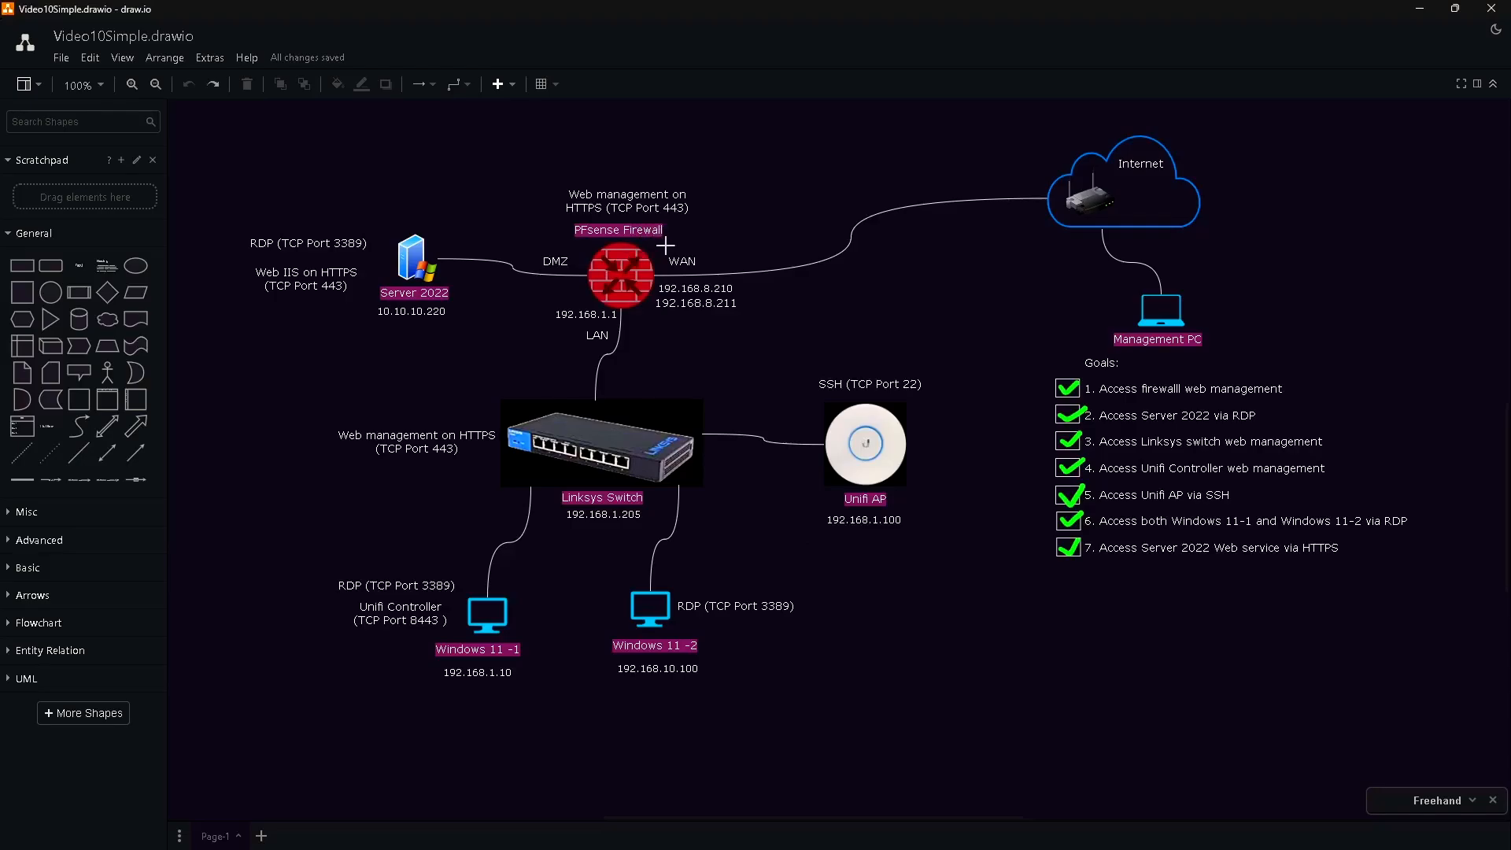
Draw a freehand line on the network diagram ending at the PFsense firewall icon.
{"action": "left_click_drag", "start_coordinate": [690, 234], "coordinate": [637, 259]}
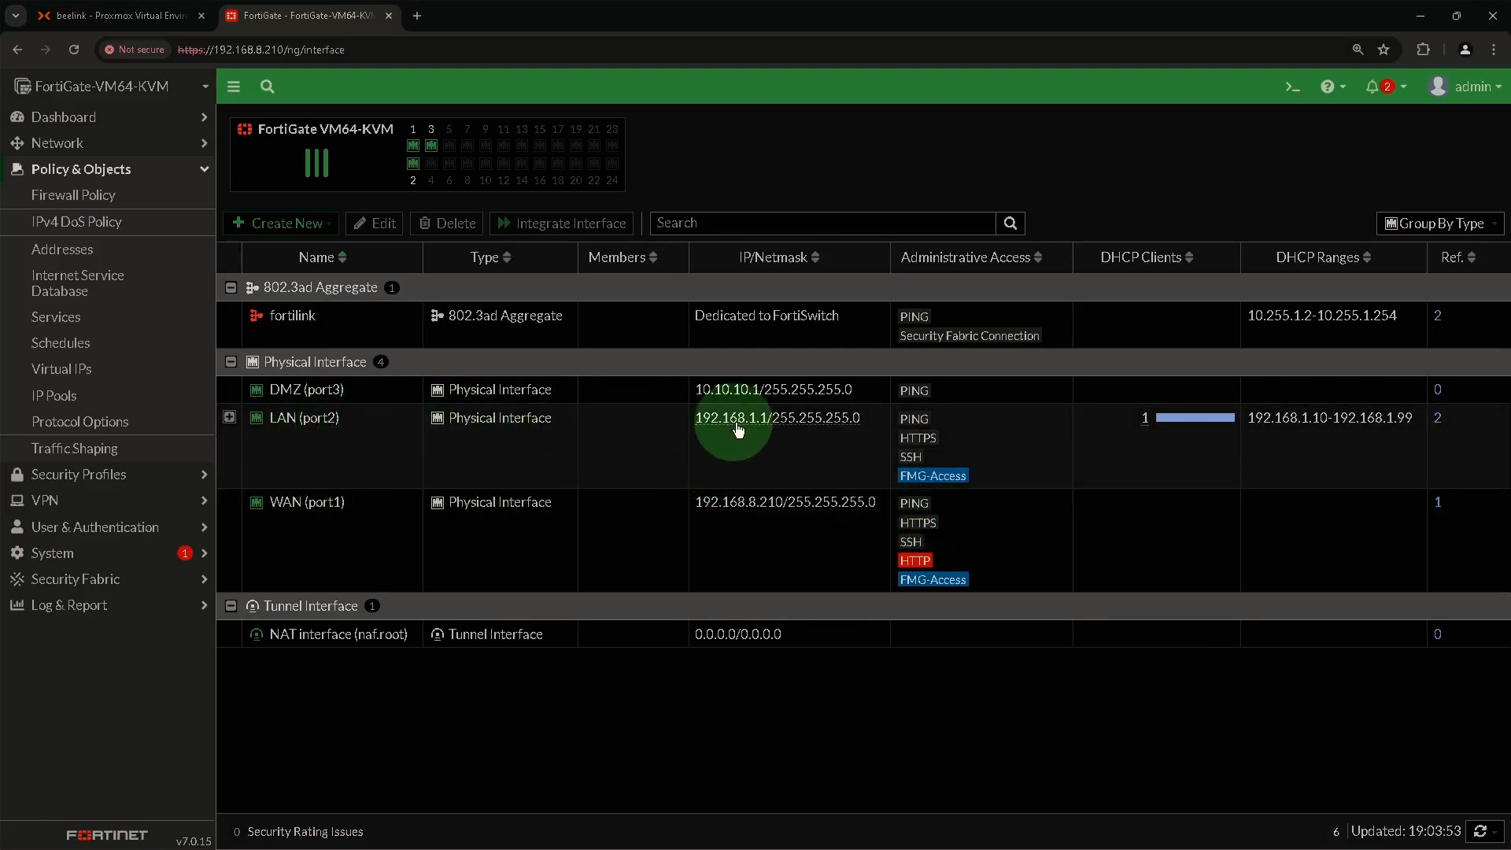
{"action": "mouse_move", "coordinate": [731, 431]}
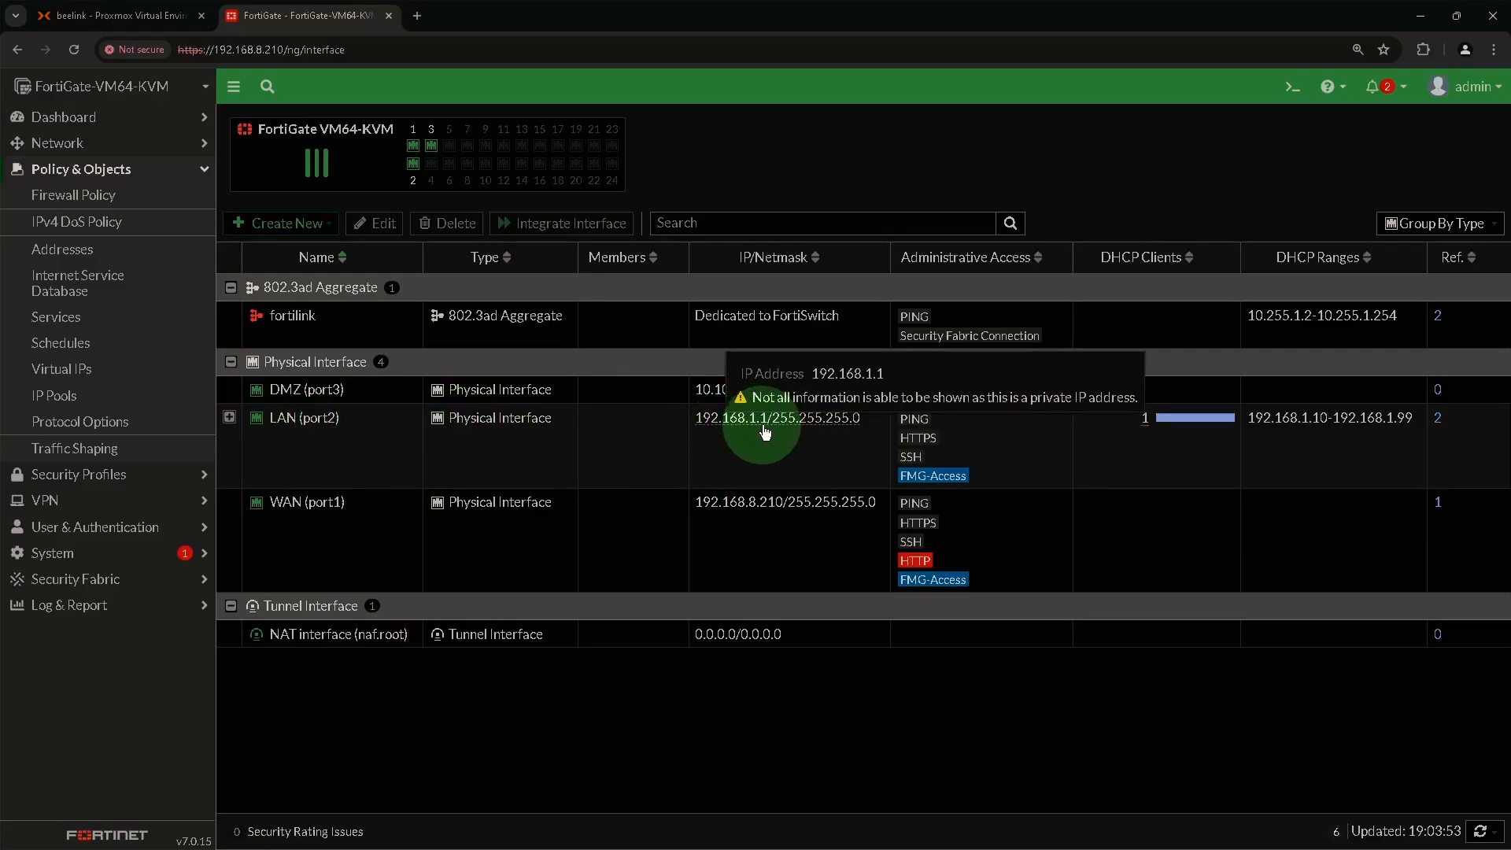
{"action": "mouse_move", "coordinate": [322, 397]}
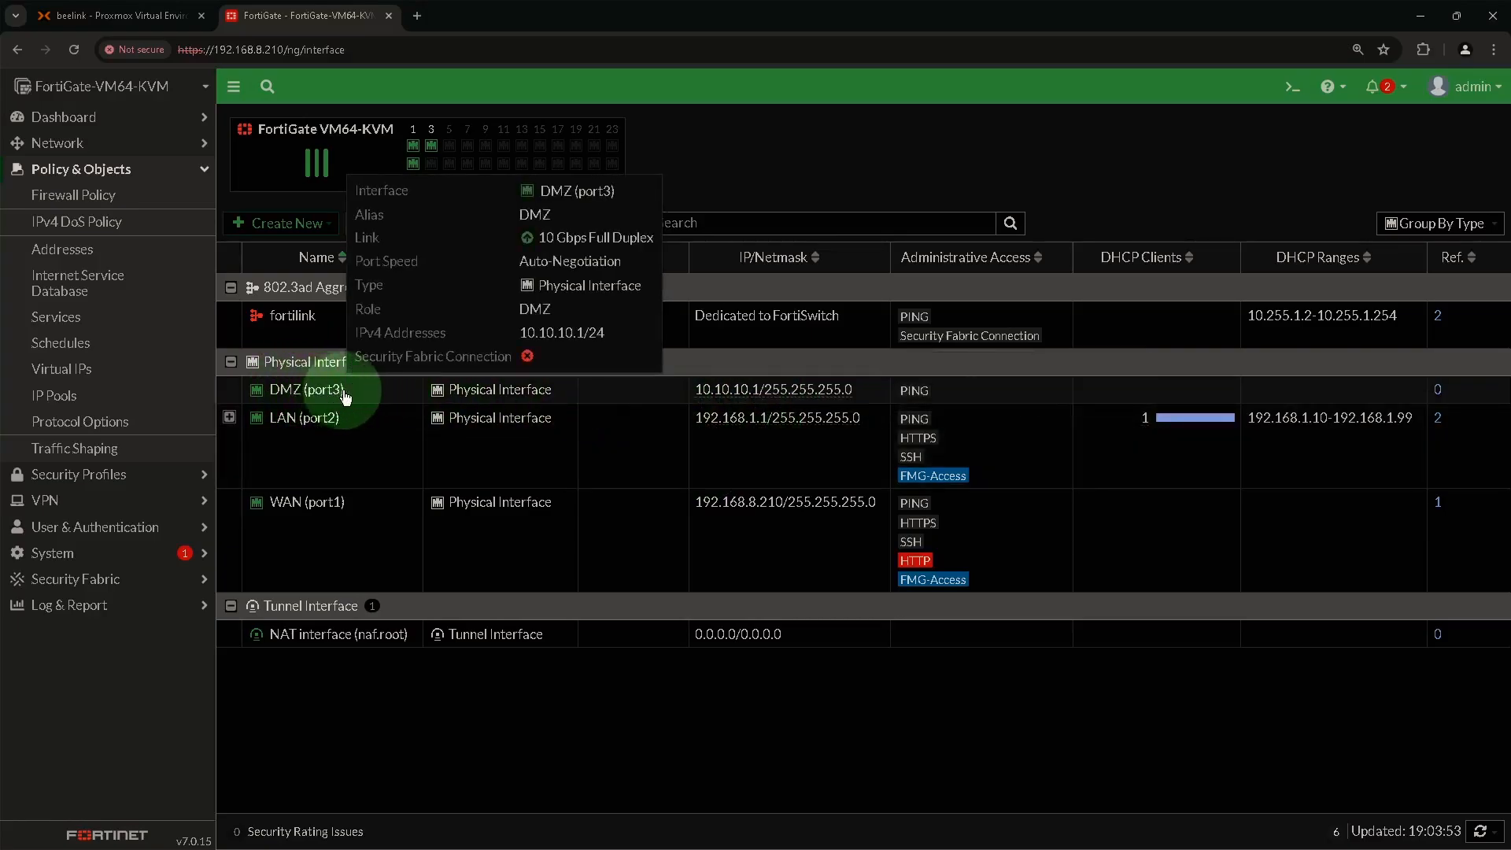
{"action": "mouse_move", "coordinate": [713, 398]}
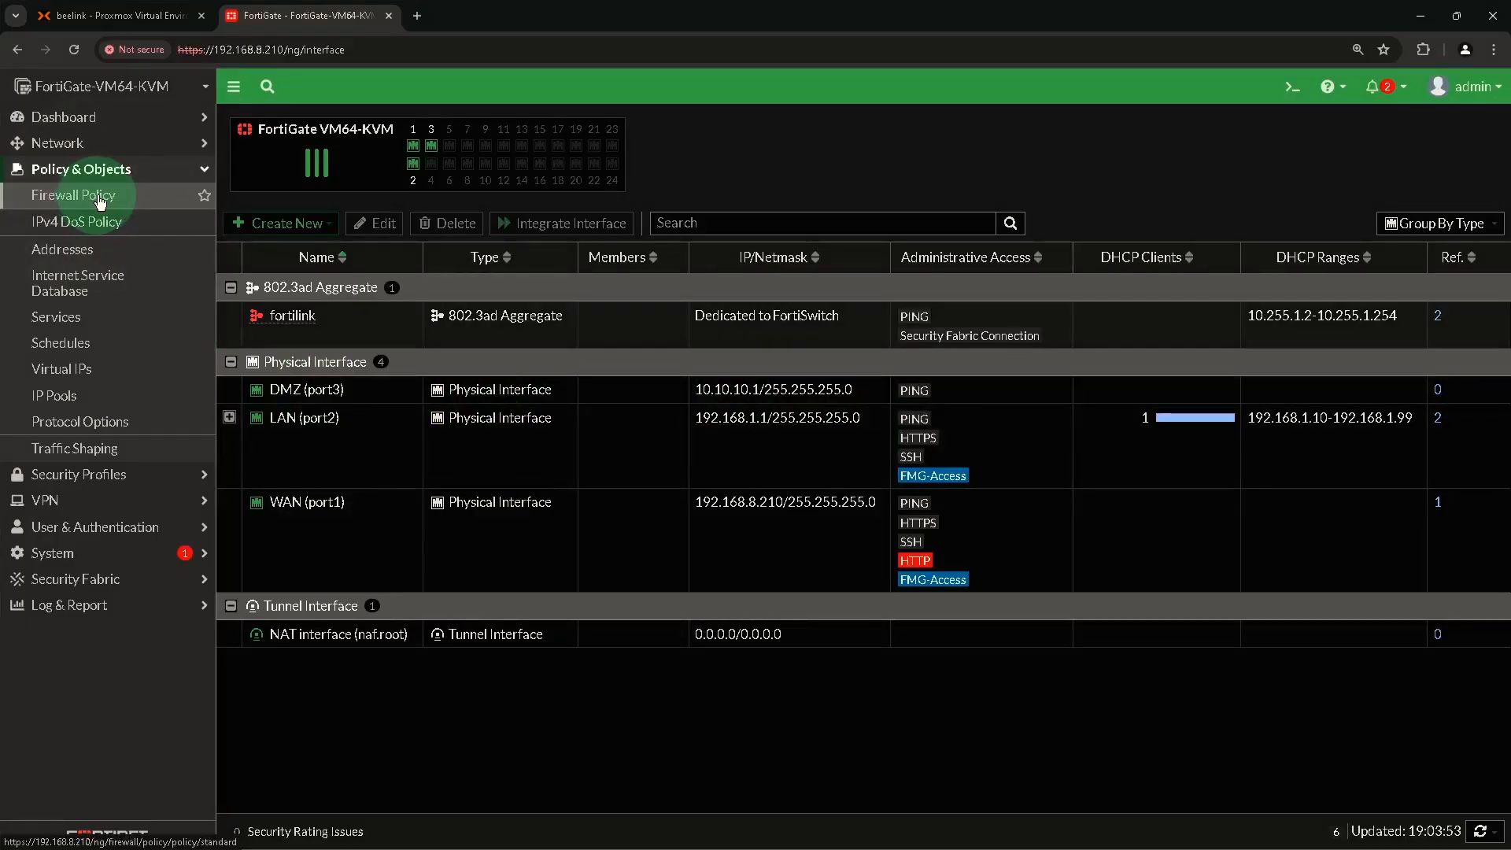
Check the firewall policy list, holding only the Implicit Deny rule, and open Virtual IPs.
{"action": "left_click", "coordinate": [96, 201]}
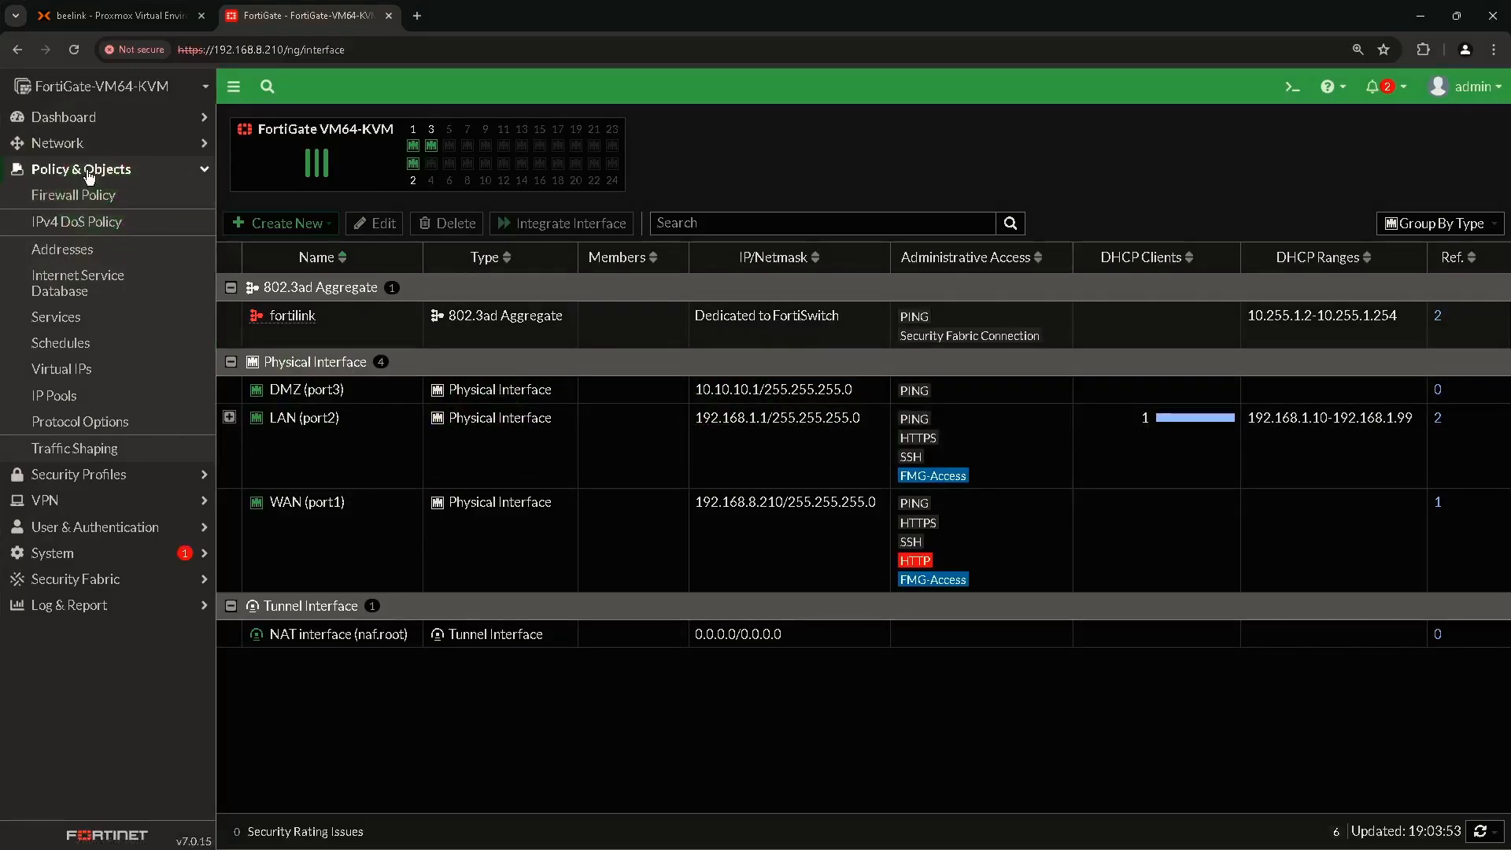
{"action": "left_click", "coordinate": [83, 201]}
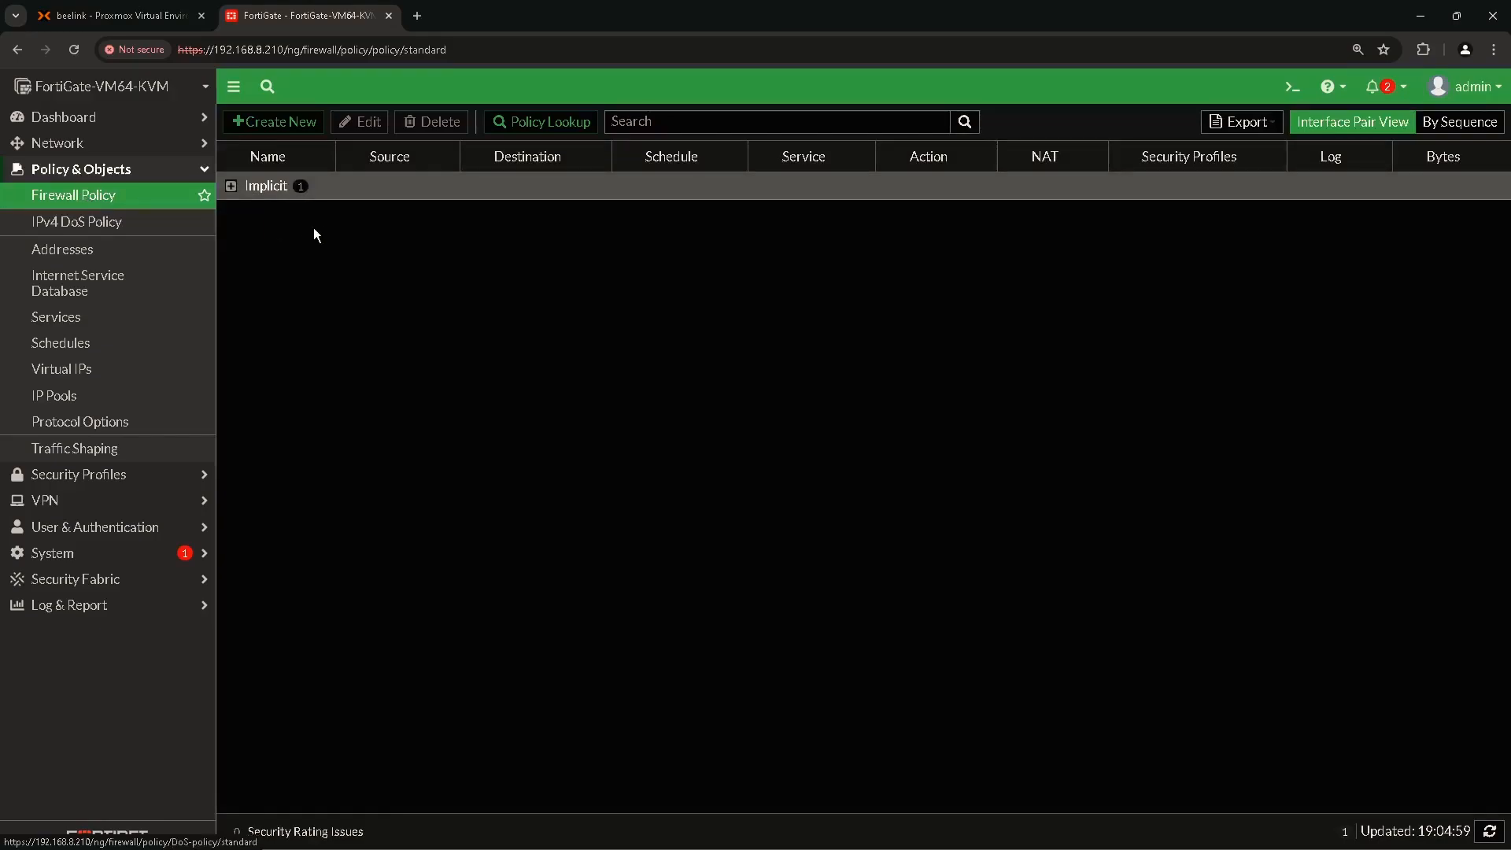
{"action": "left_click", "coordinate": [338, 192]}
{"action": "left_click", "coordinate": [249, 187]}
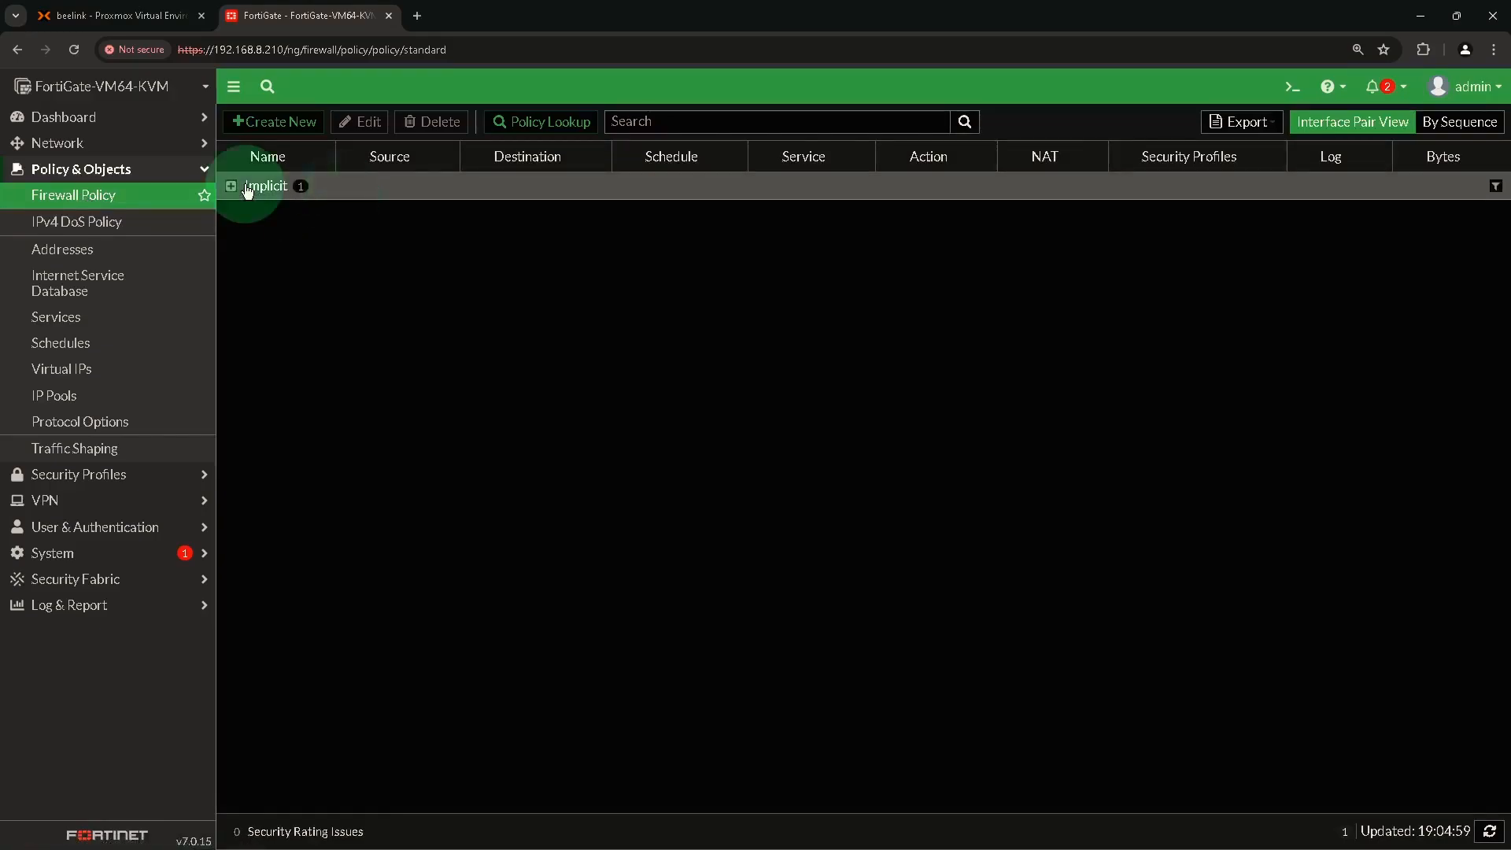
{"action": "left_click", "coordinate": [311, 221]}
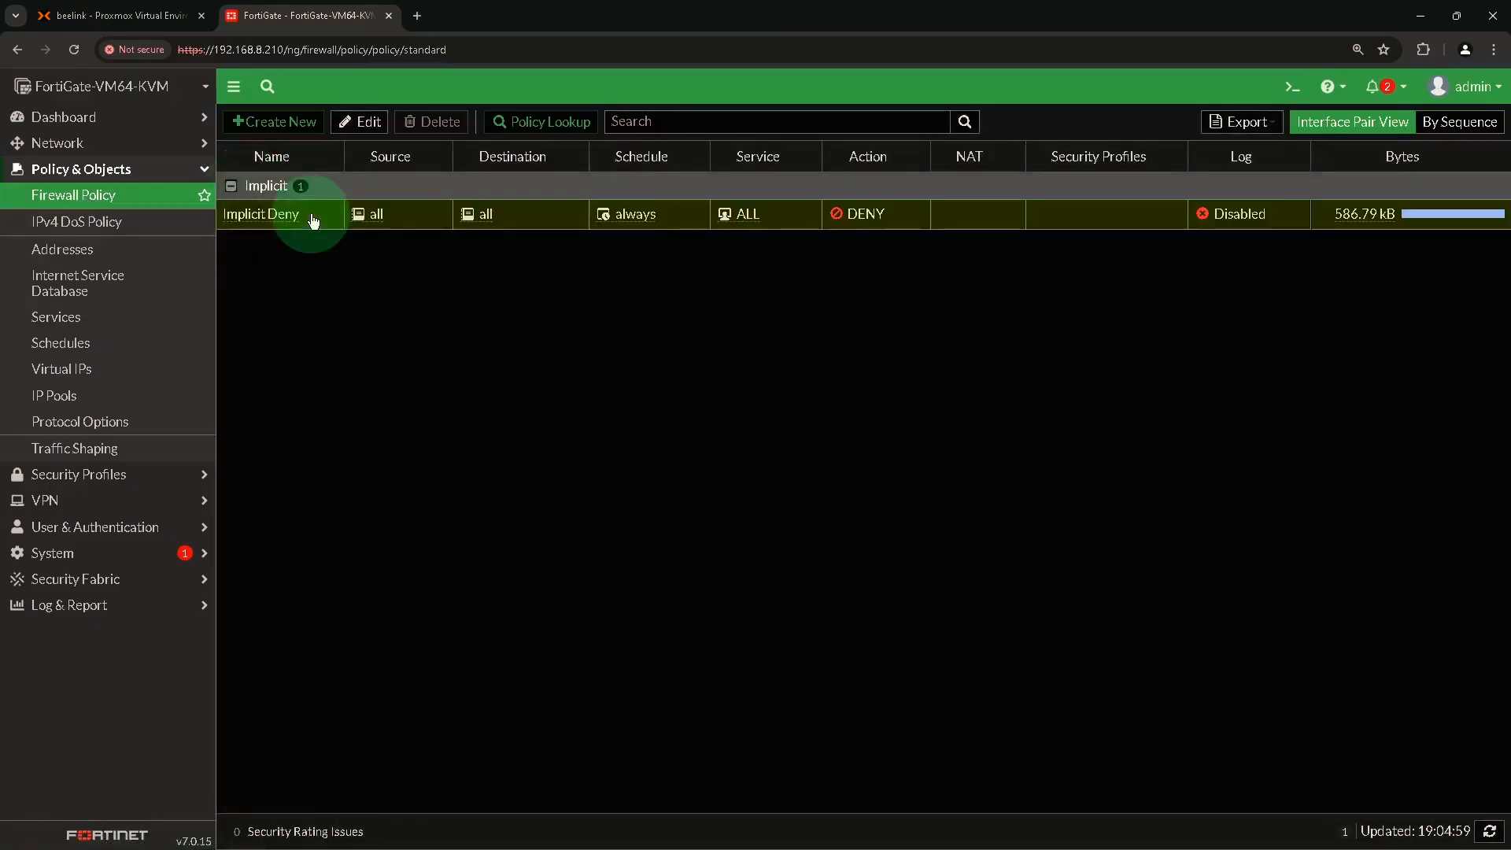
{"action": "left_click", "coordinate": [260, 189]}
{"action": "left_click", "coordinate": [65, 376]}
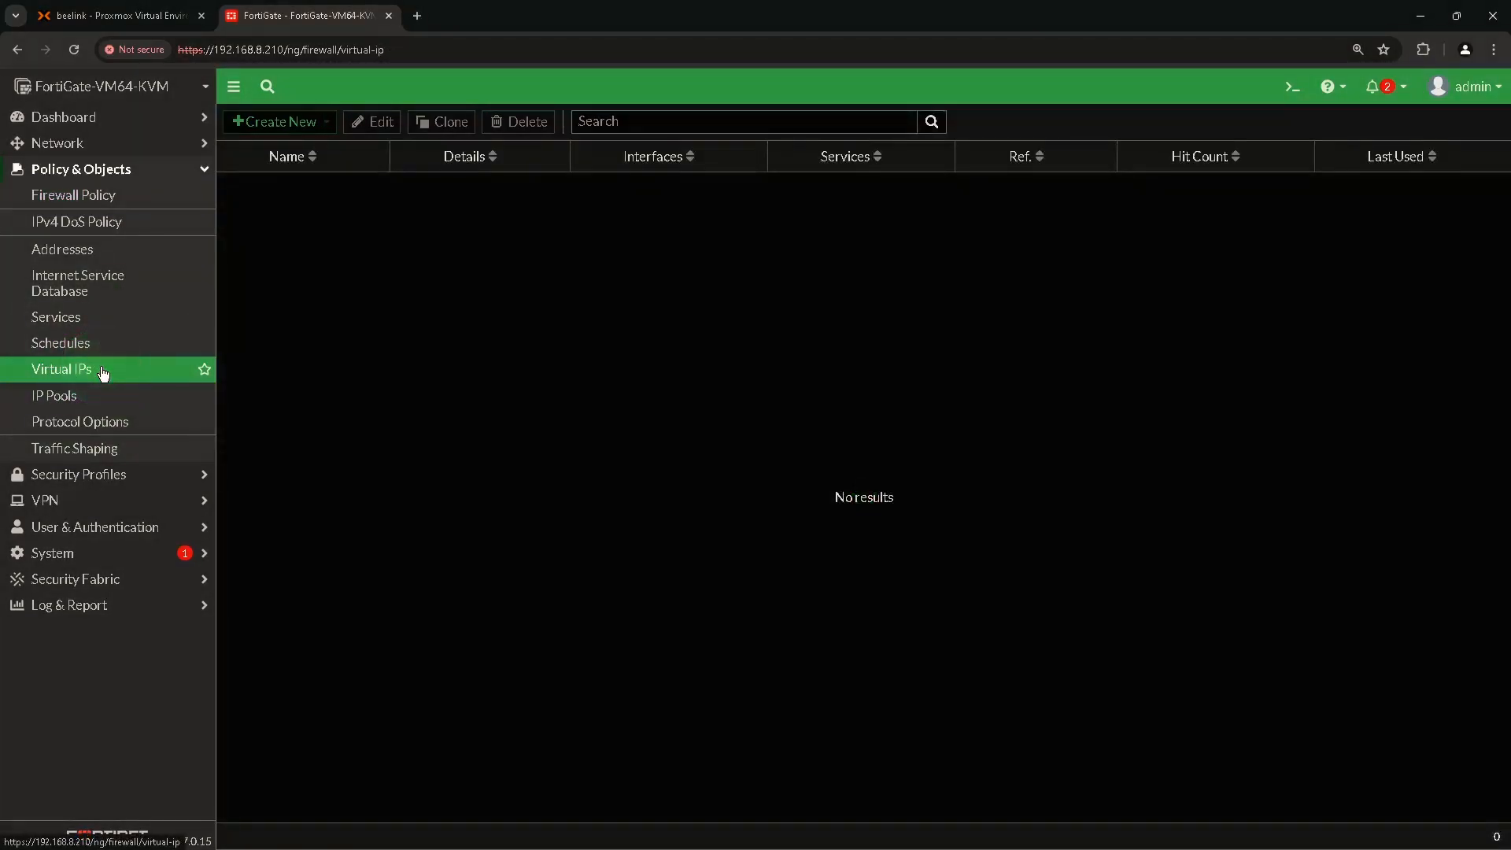
Create virtual IP 'Server2022 vIP' mapping external 192.168.8.210 to internal 10.10.10.220.
{"action": "left_click", "coordinate": [268, 123]}
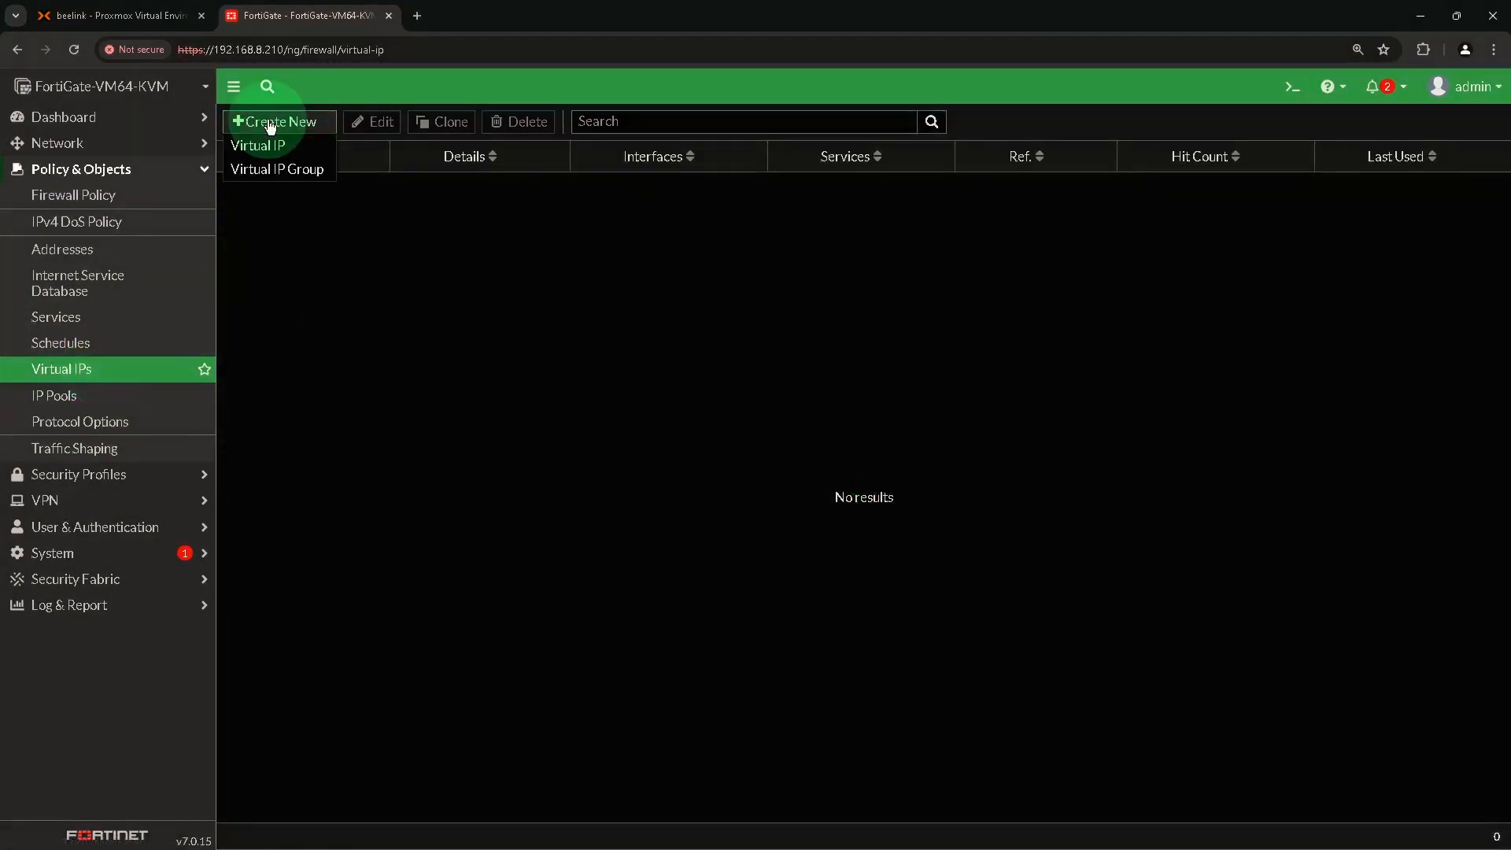
{"action": "left_click", "coordinate": [263, 149]}
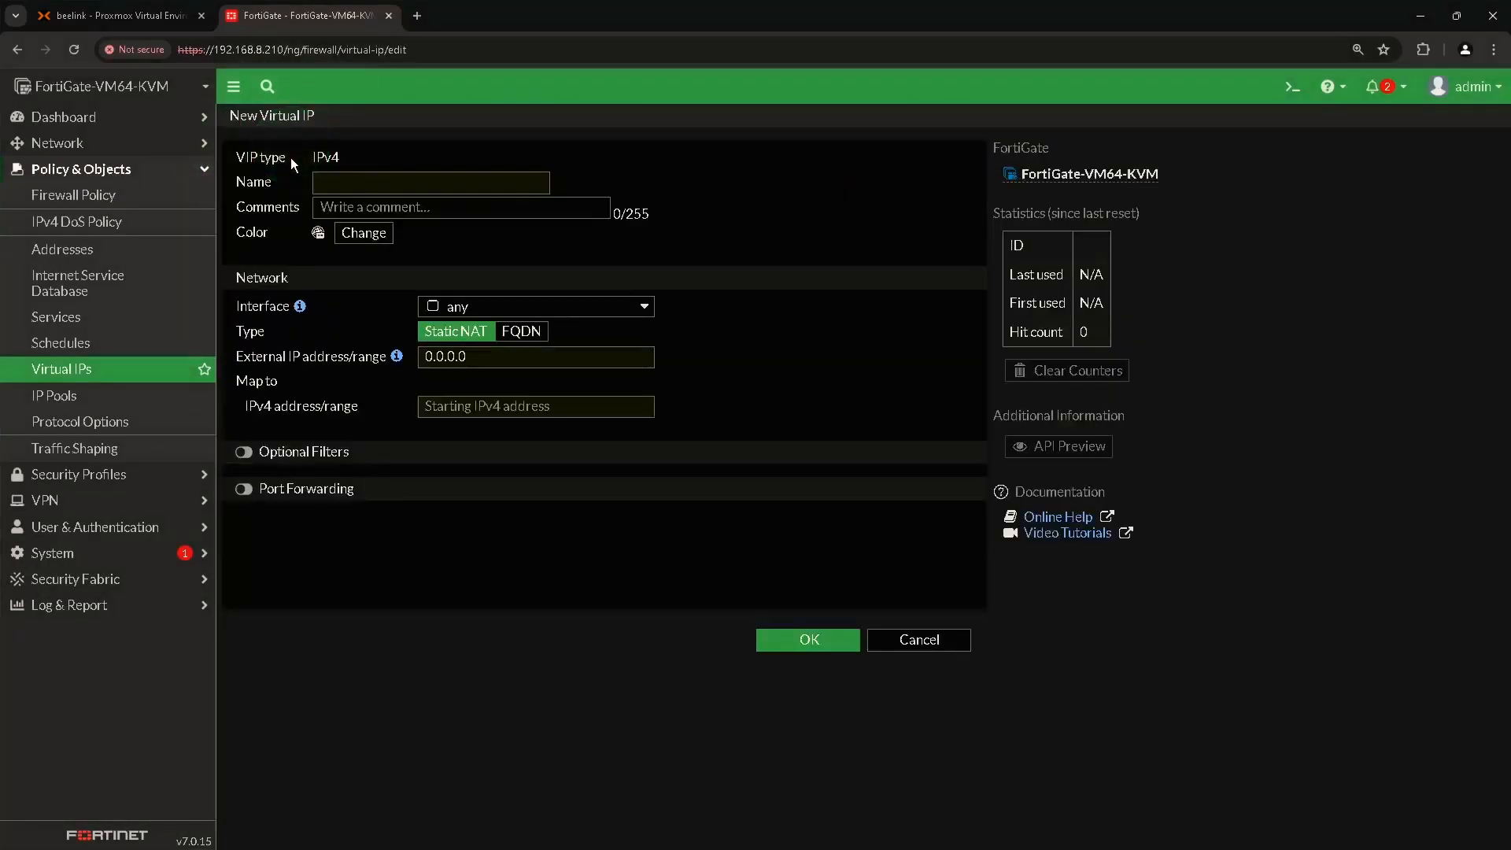
{"action": "left_click", "coordinate": [356, 182]}
{"action": "type", "text": "Server2"}
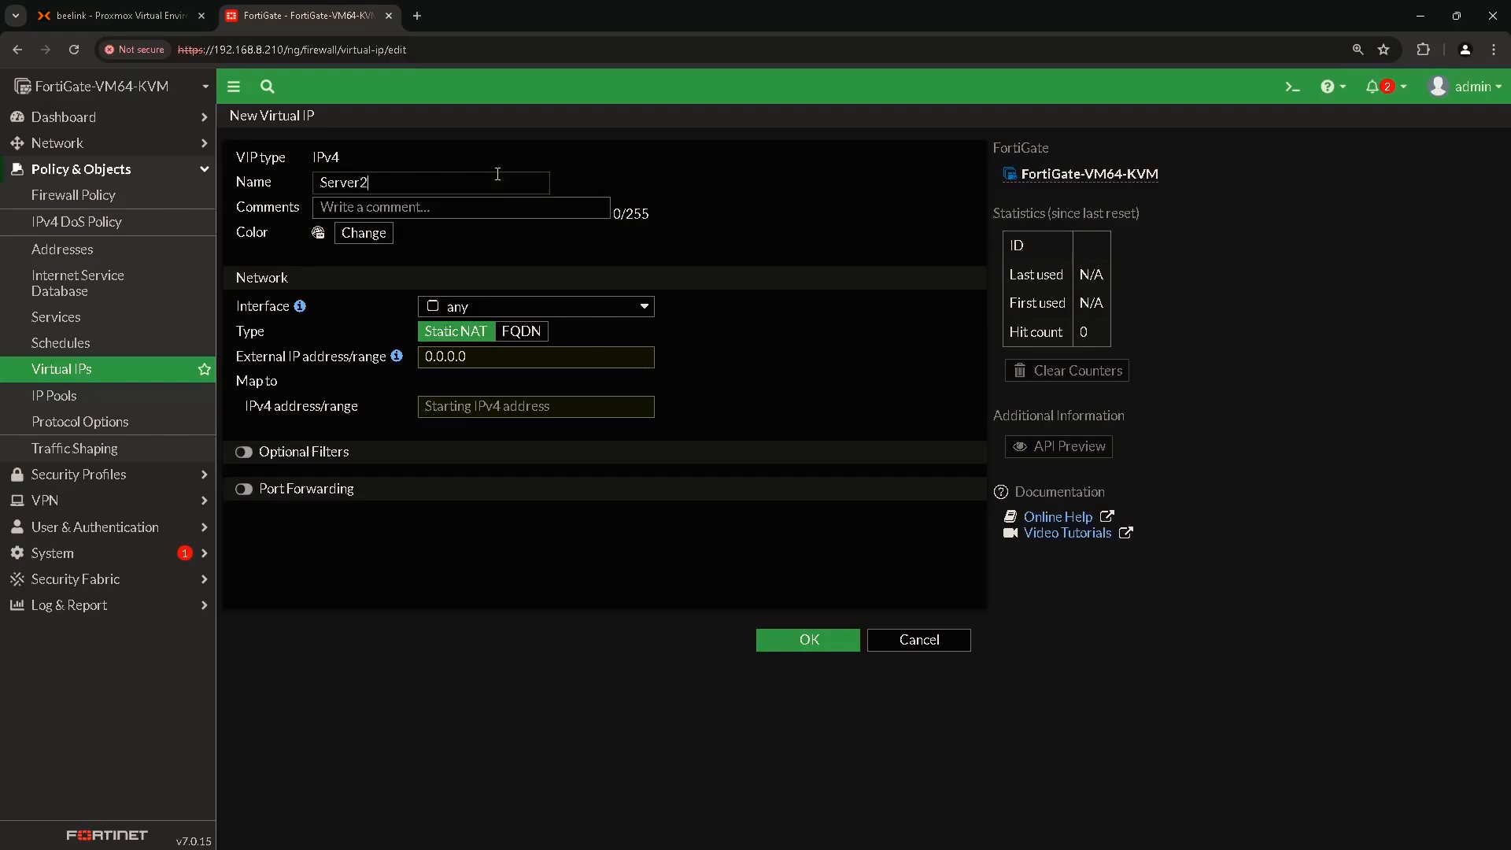
{"action": "type", "text": "022 vIP"}
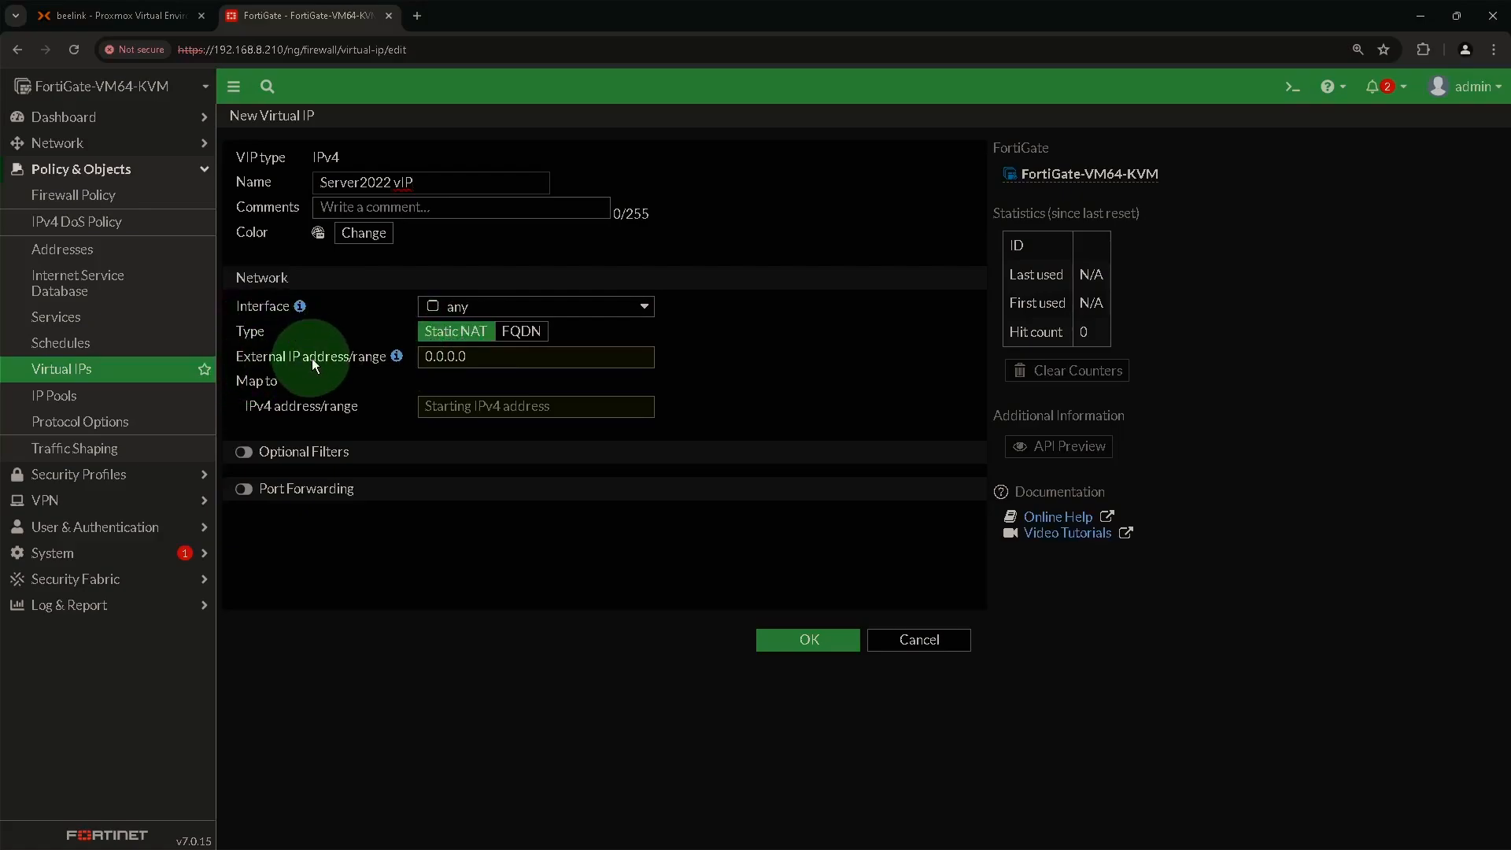
{"action": "double_click", "coordinate": [441, 358]}
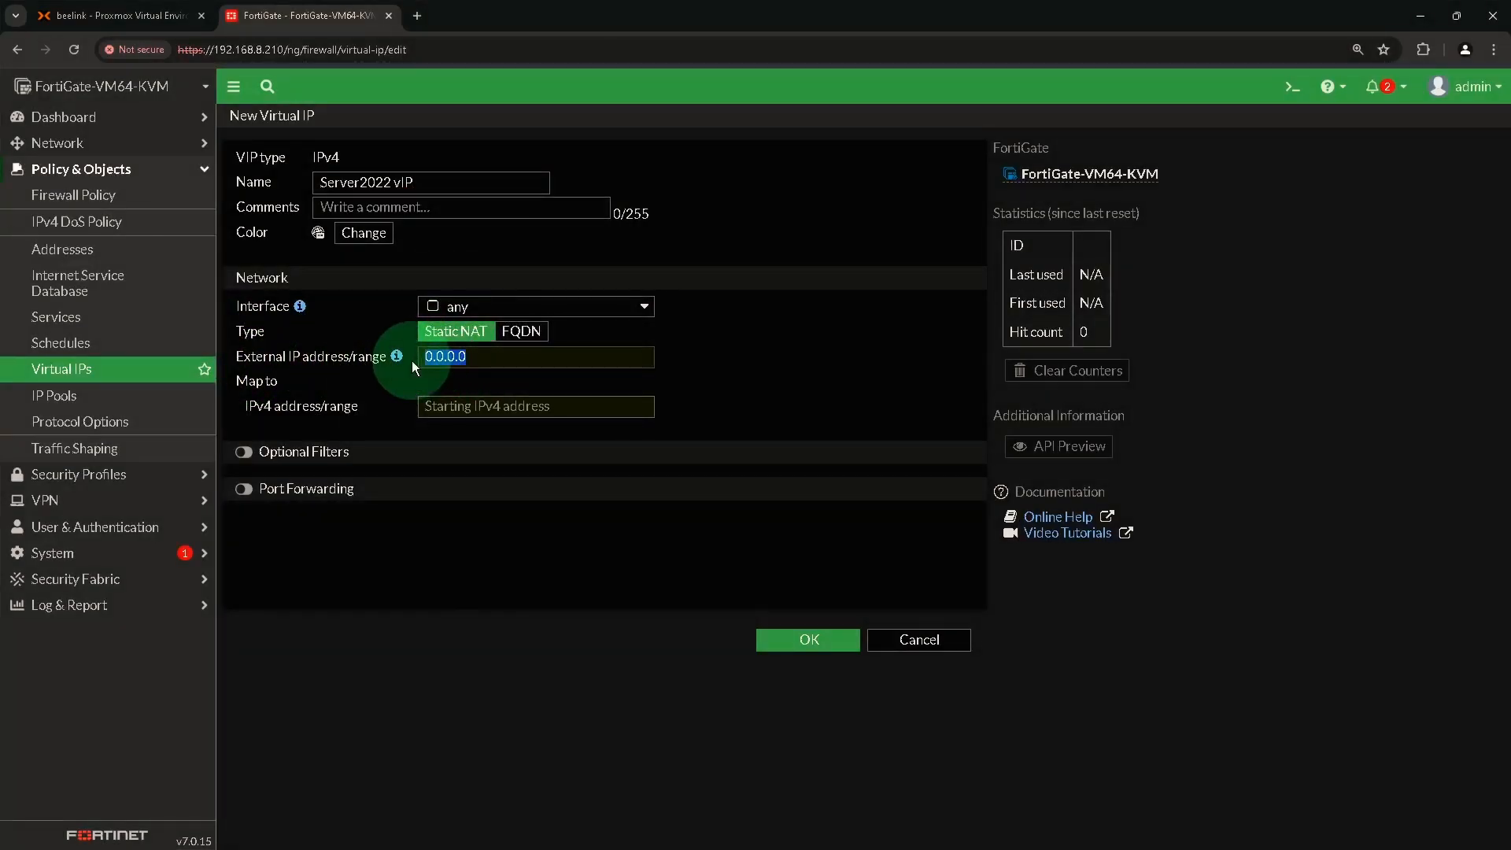
{"action": "type", "text": "192.16"}
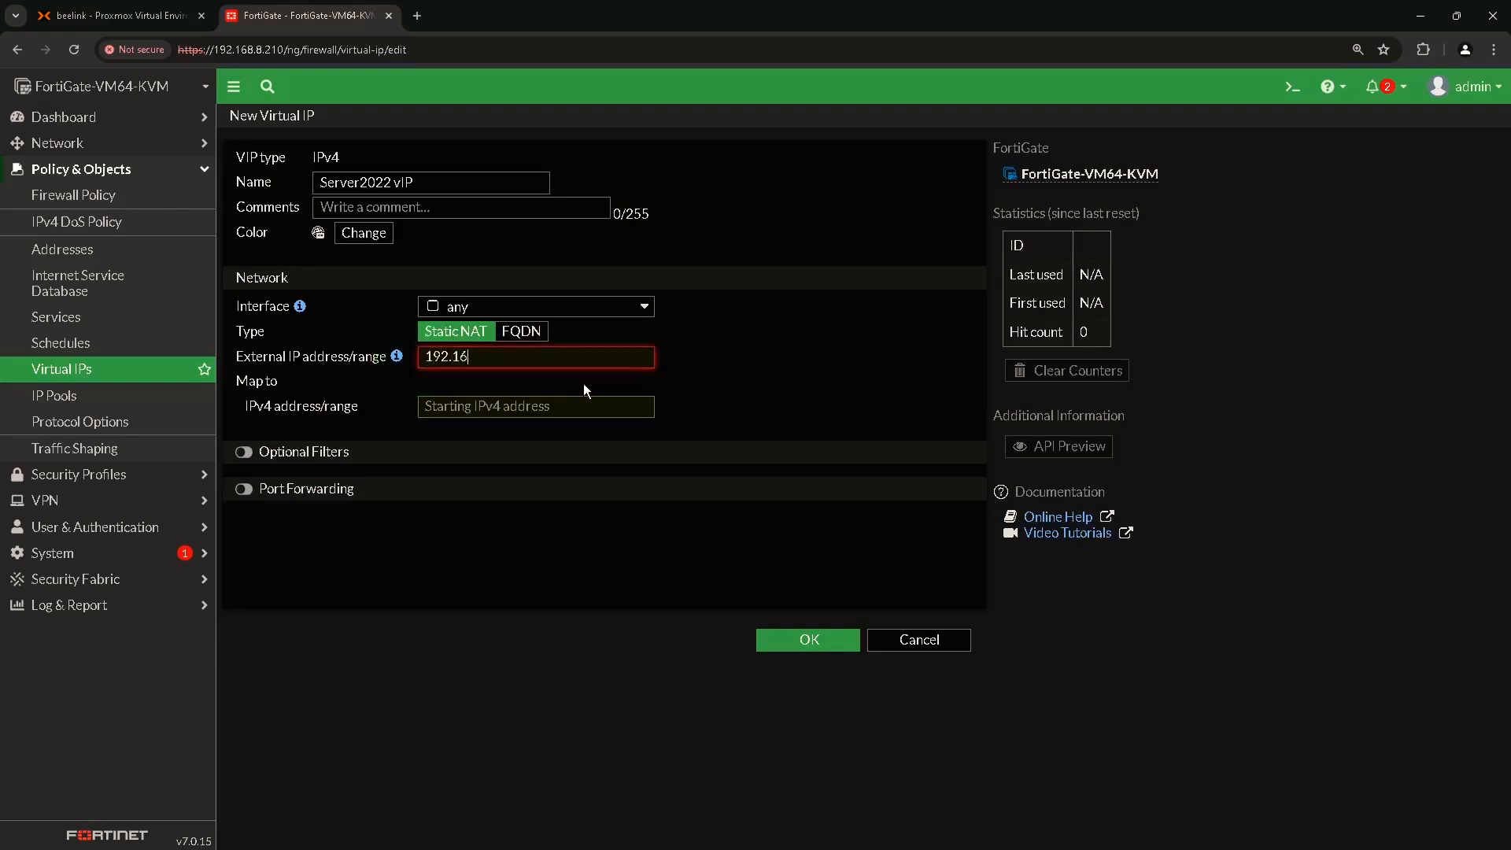
{"action": "type", "text": "8.8.210"}
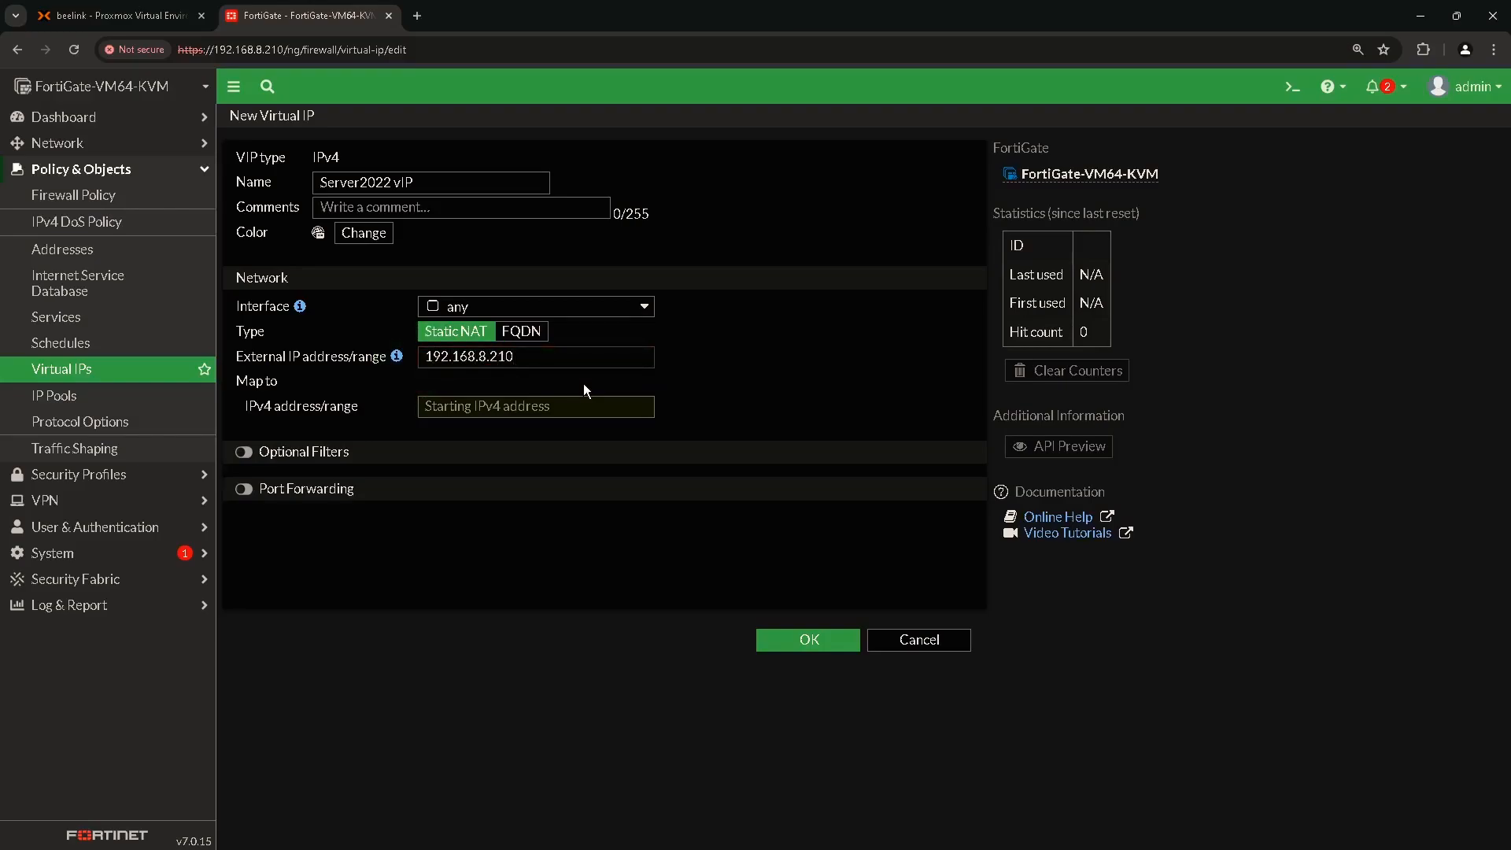
{"action": "left_click", "coordinate": [248, 388]}
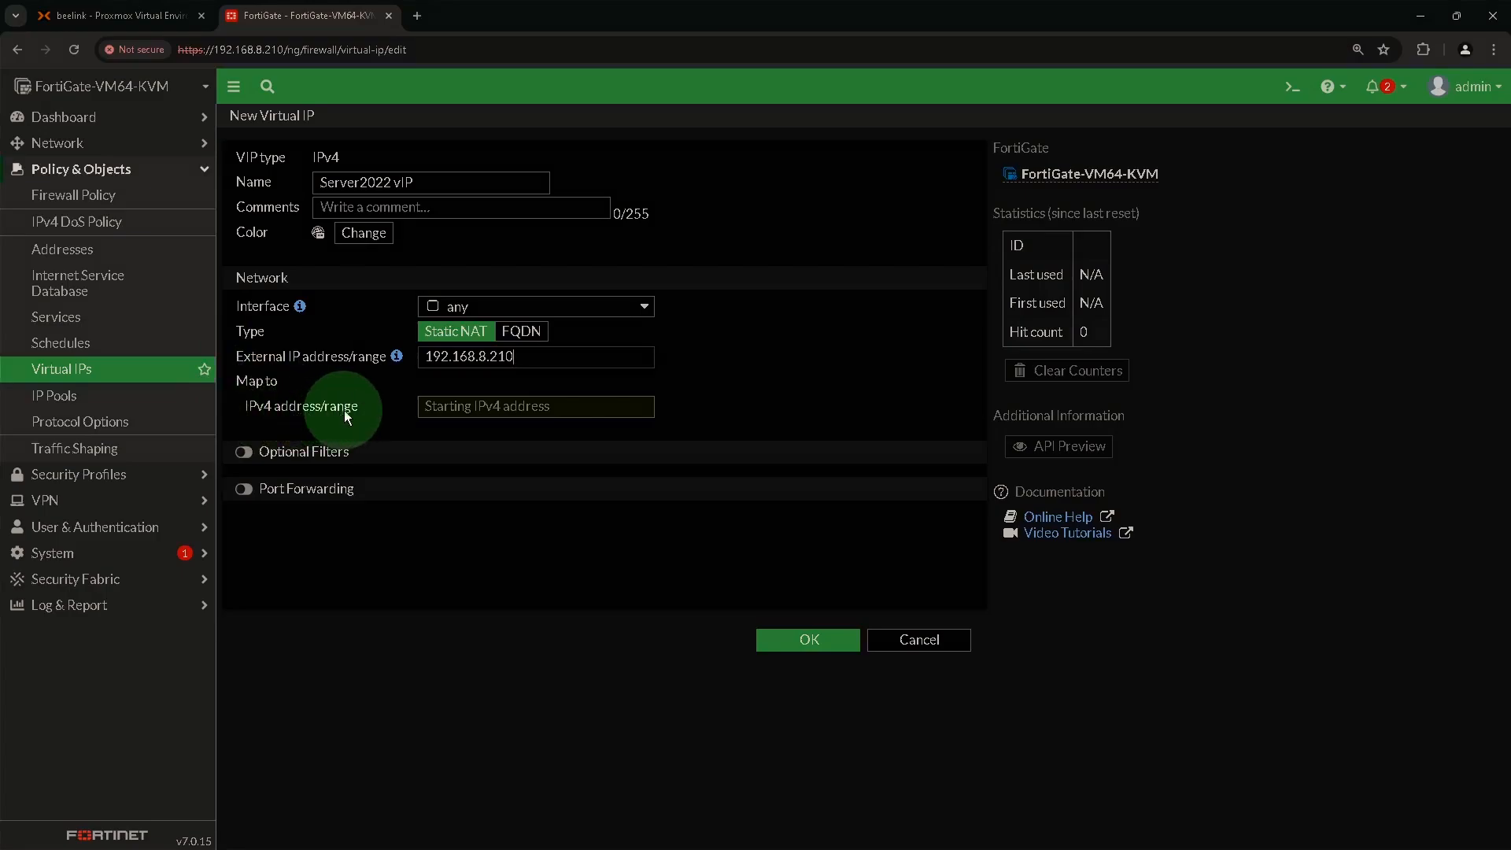
{"action": "left_click", "coordinate": [476, 410]}
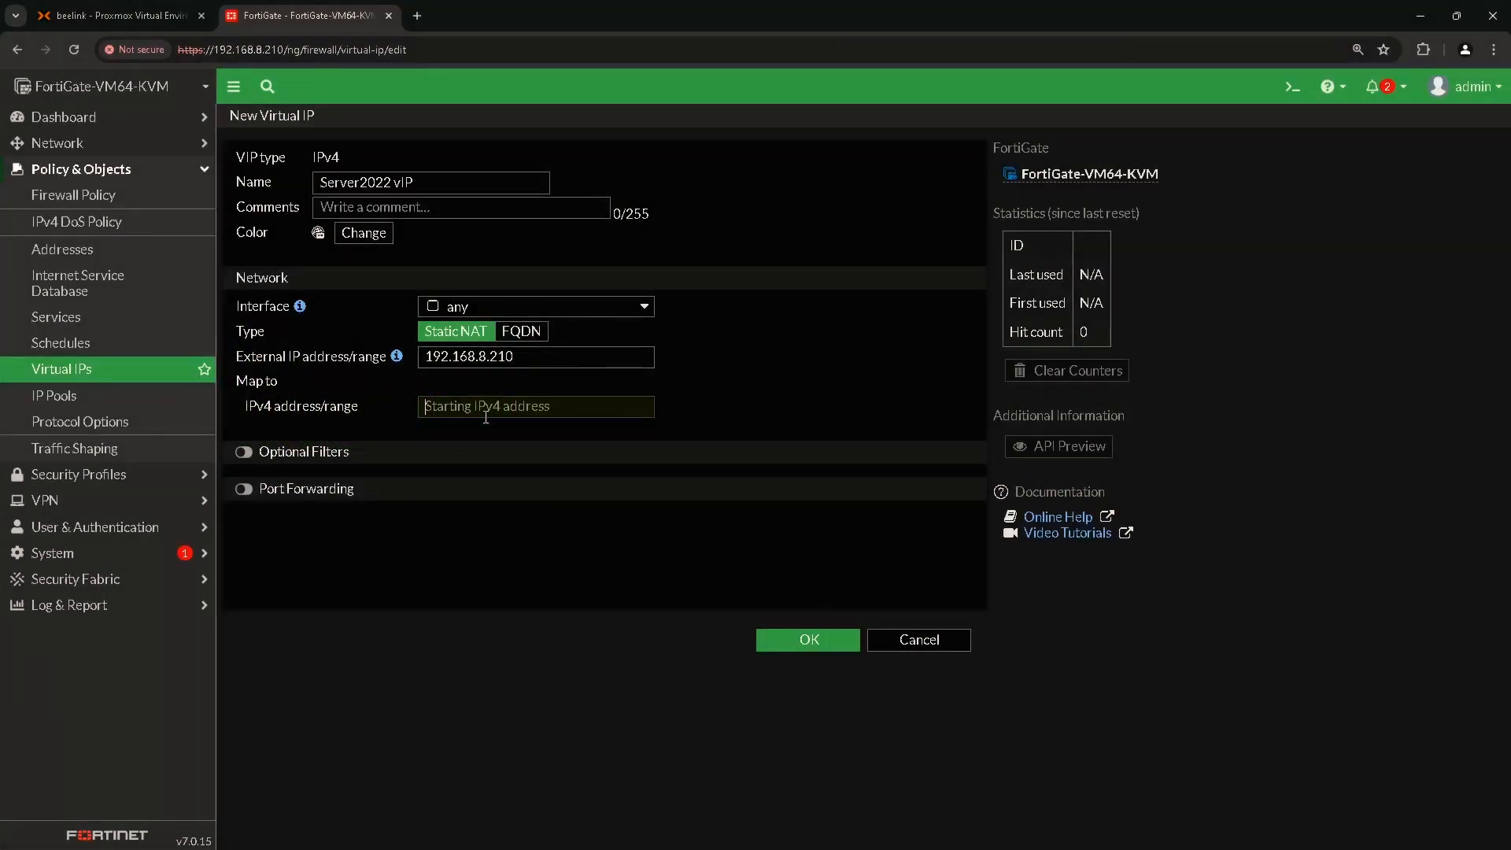
{"action": "type", "text": "10"}
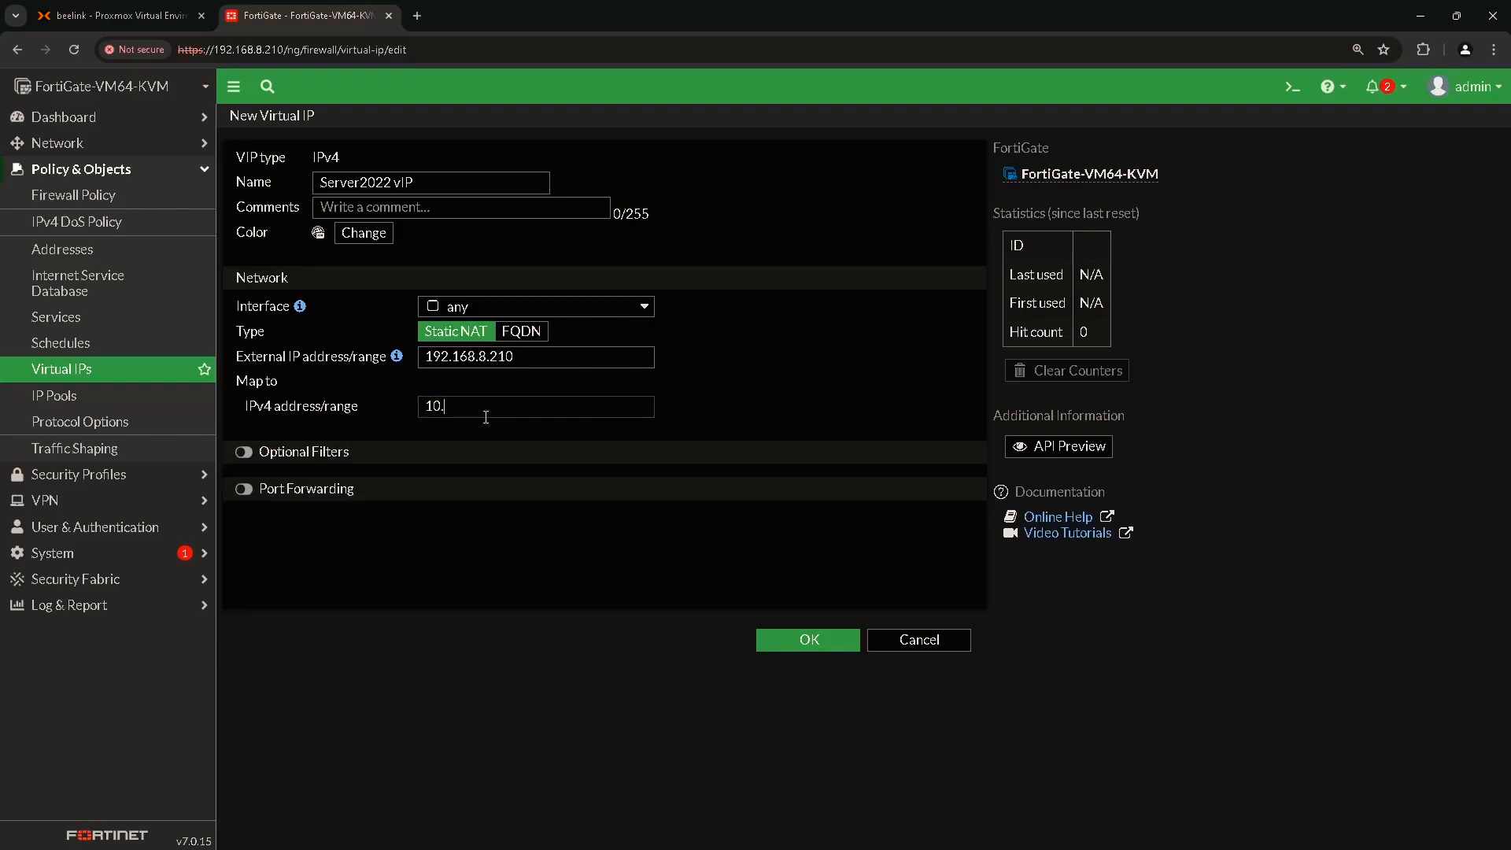
{"action": "type", "text": ".10.10.220"}
Enable TCP port forwarding from external port 3389 to mapped port 3389 and save.
{"action": "key", "text": "ctrl"}
{"action": "key", "text": "ctrl"}
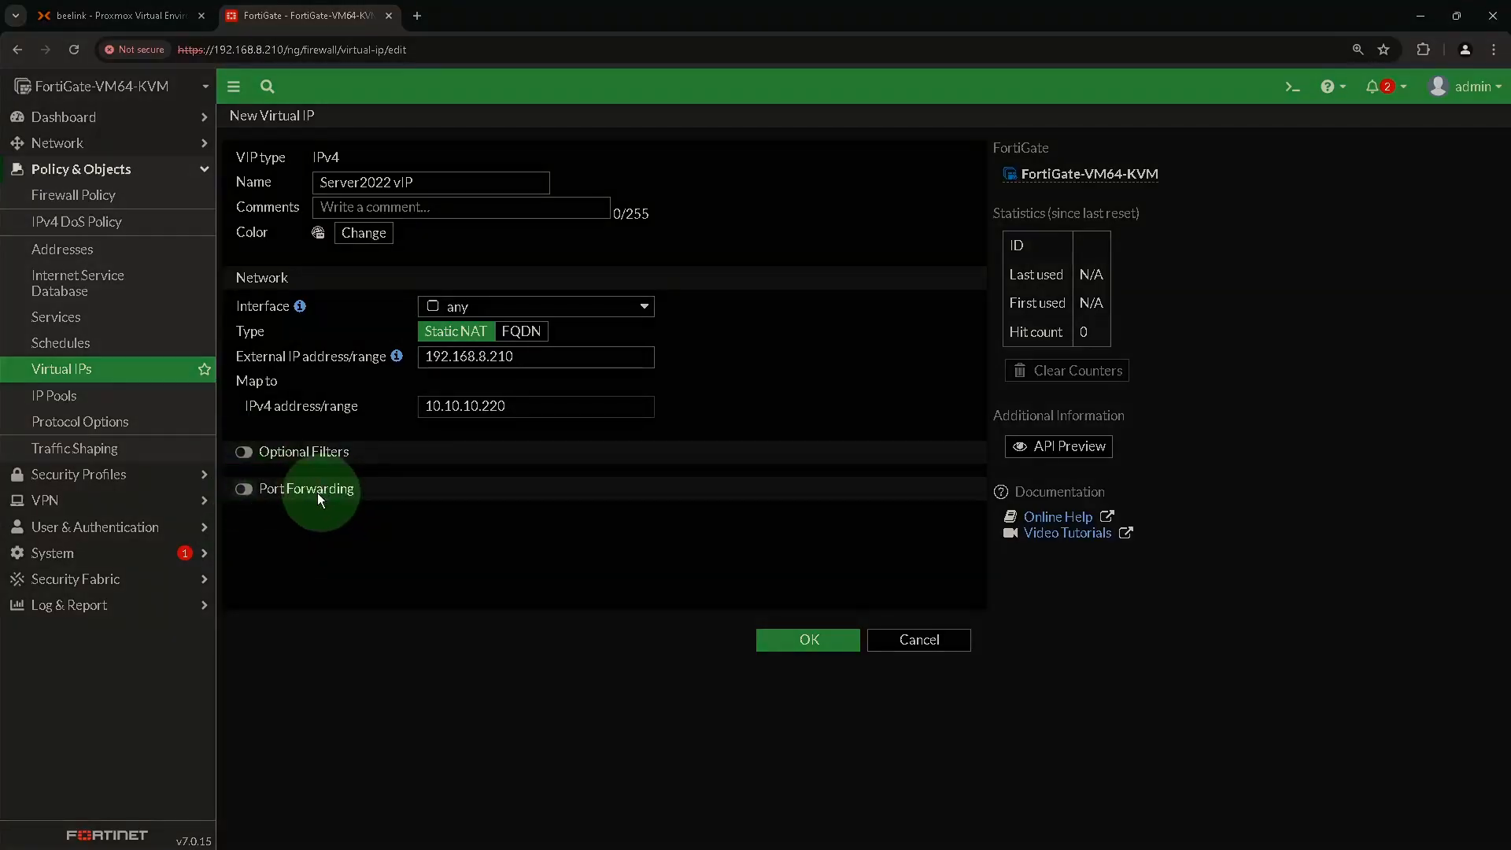
{"action": "left_click", "coordinate": [244, 491]}
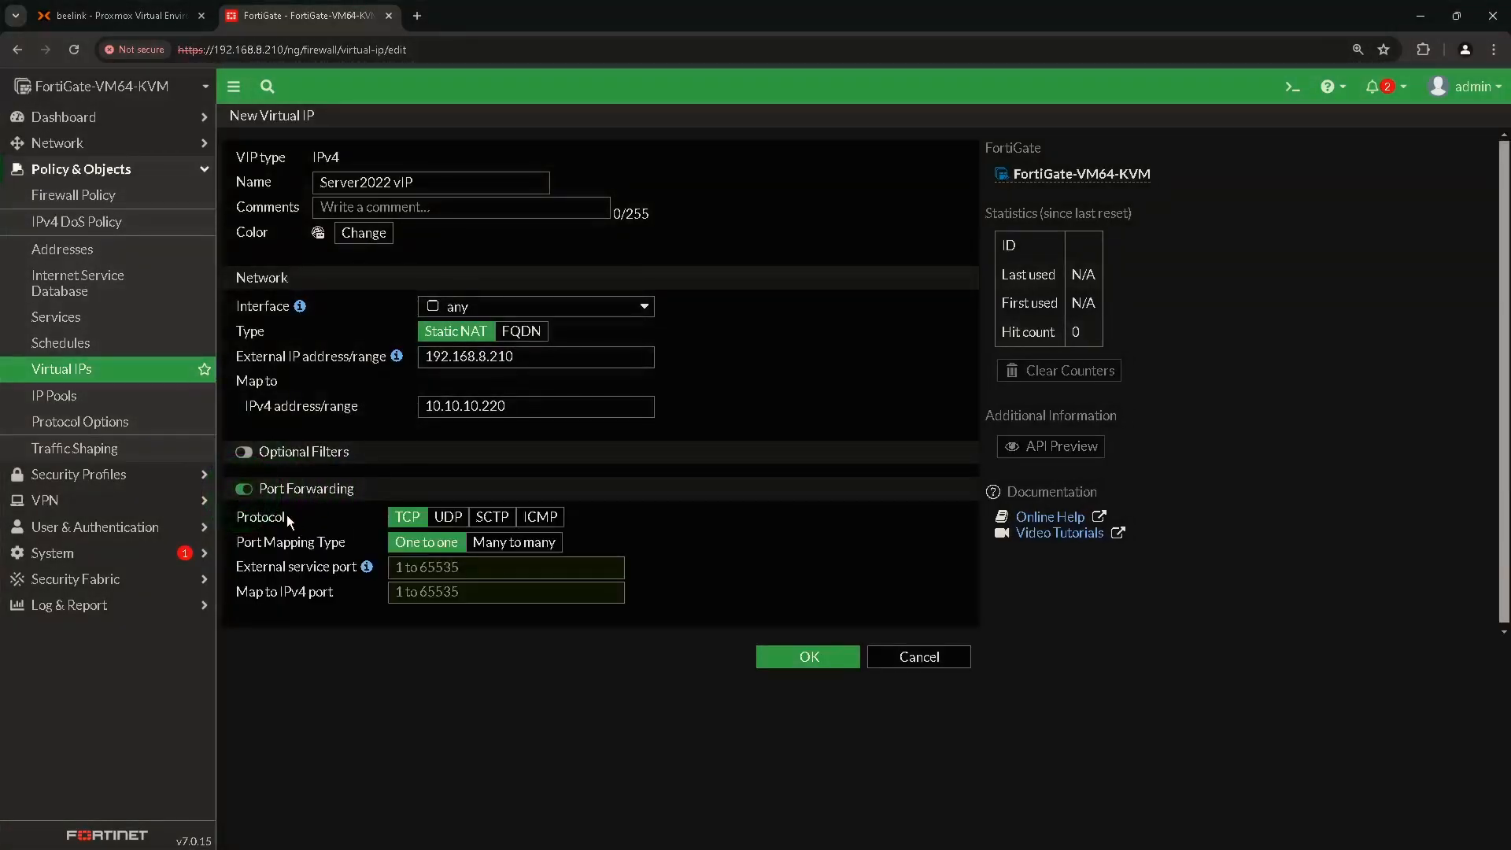
{"action": "key", "text": "ctrl"}
{"action": "key", "text": "ctrl"}
{"action": "left_click", "coordinate": [401, 520]}
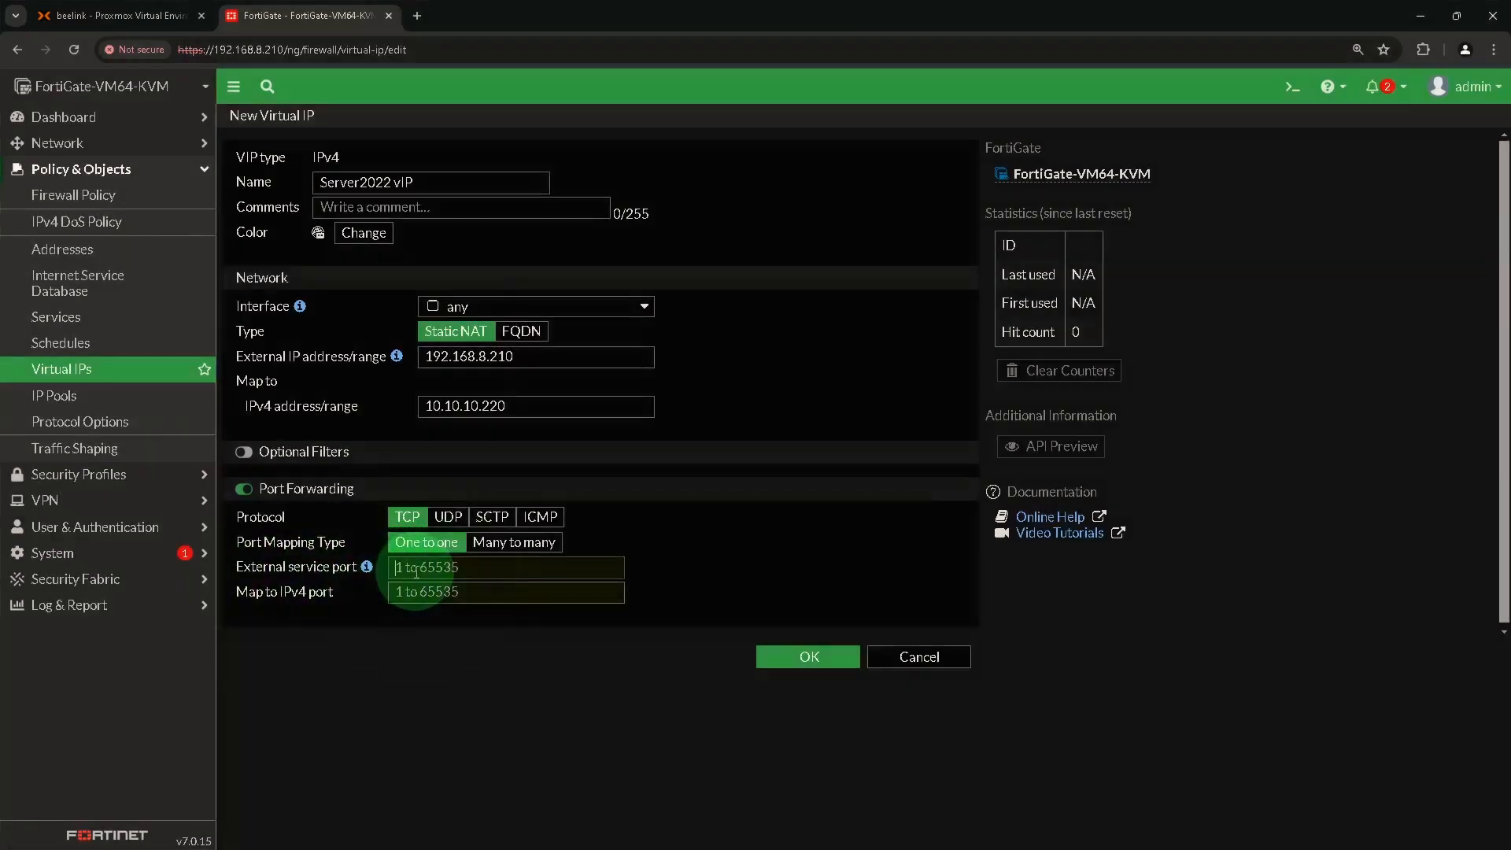
{"action": "left_click", "coordinate": [447, 572]}
{"action": "type", "text": "3389"}
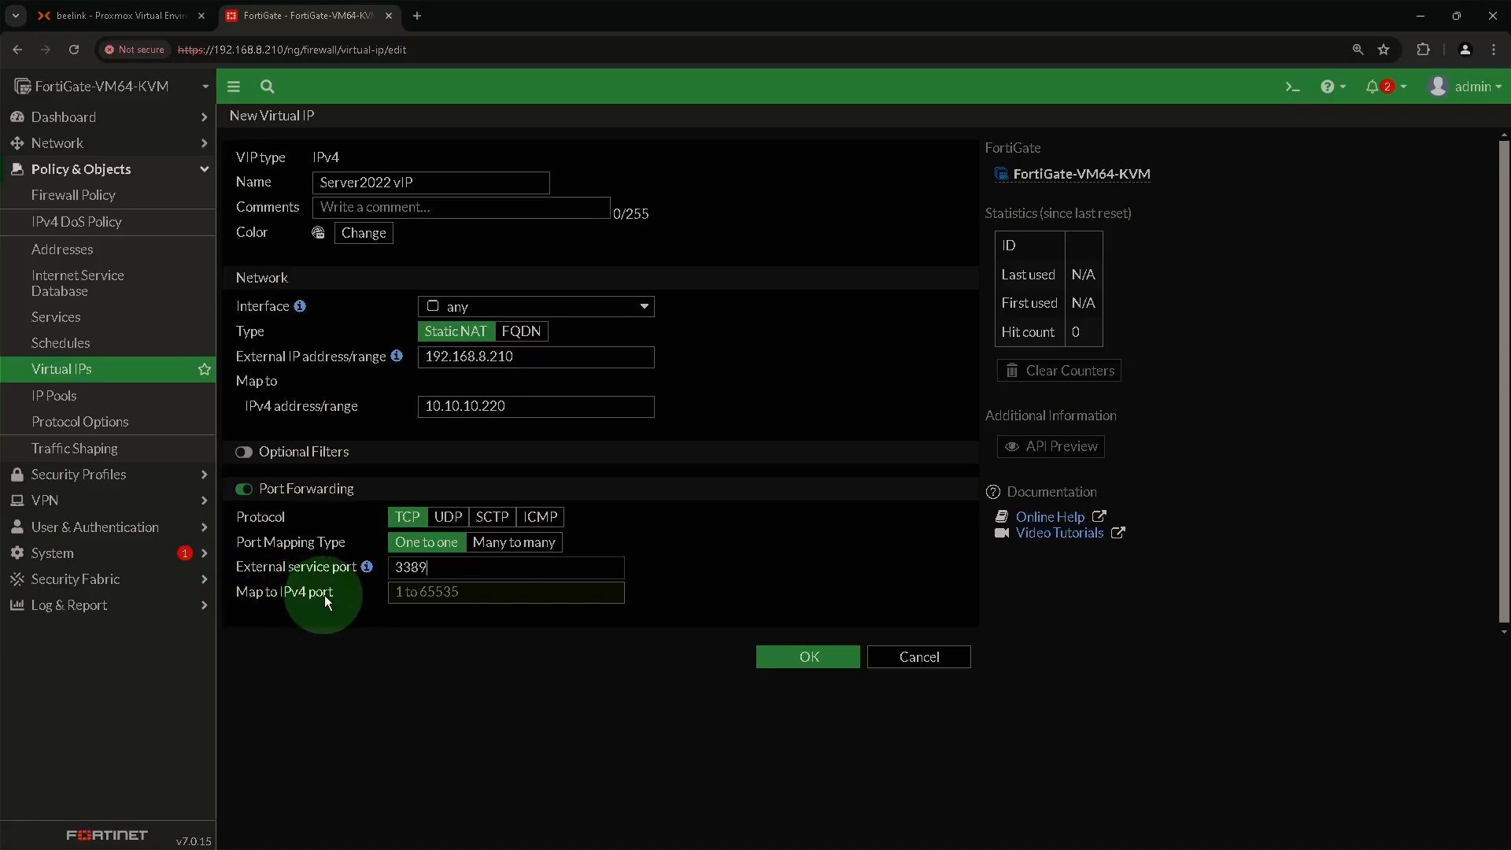
{"action": "left_click", "coordinate": [425, 593]}
{"action": "type", "text": "3389"}
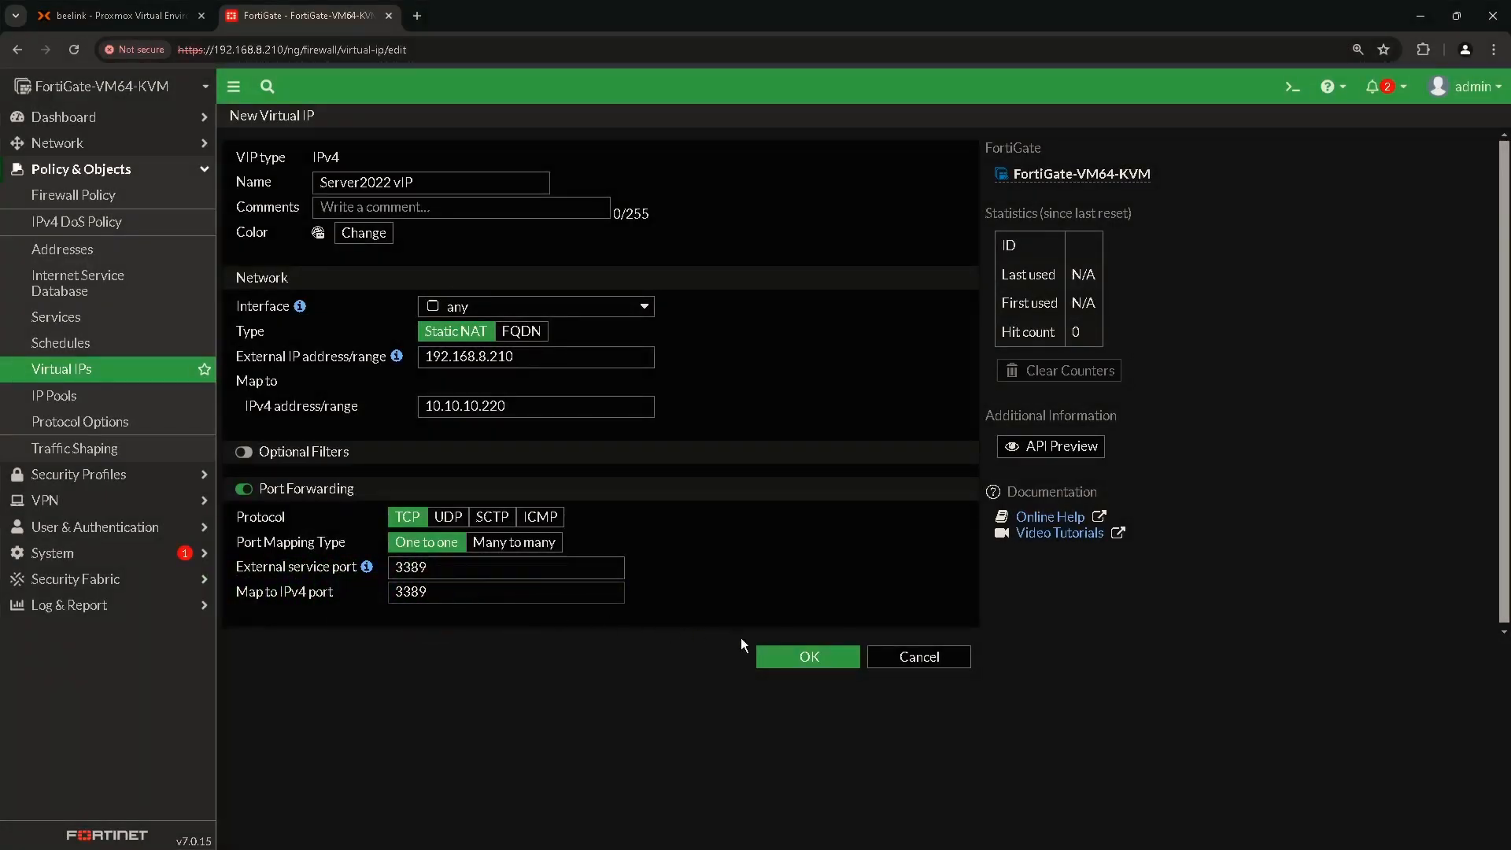
{"action": "left_click", "coordinate": [788, 663]}
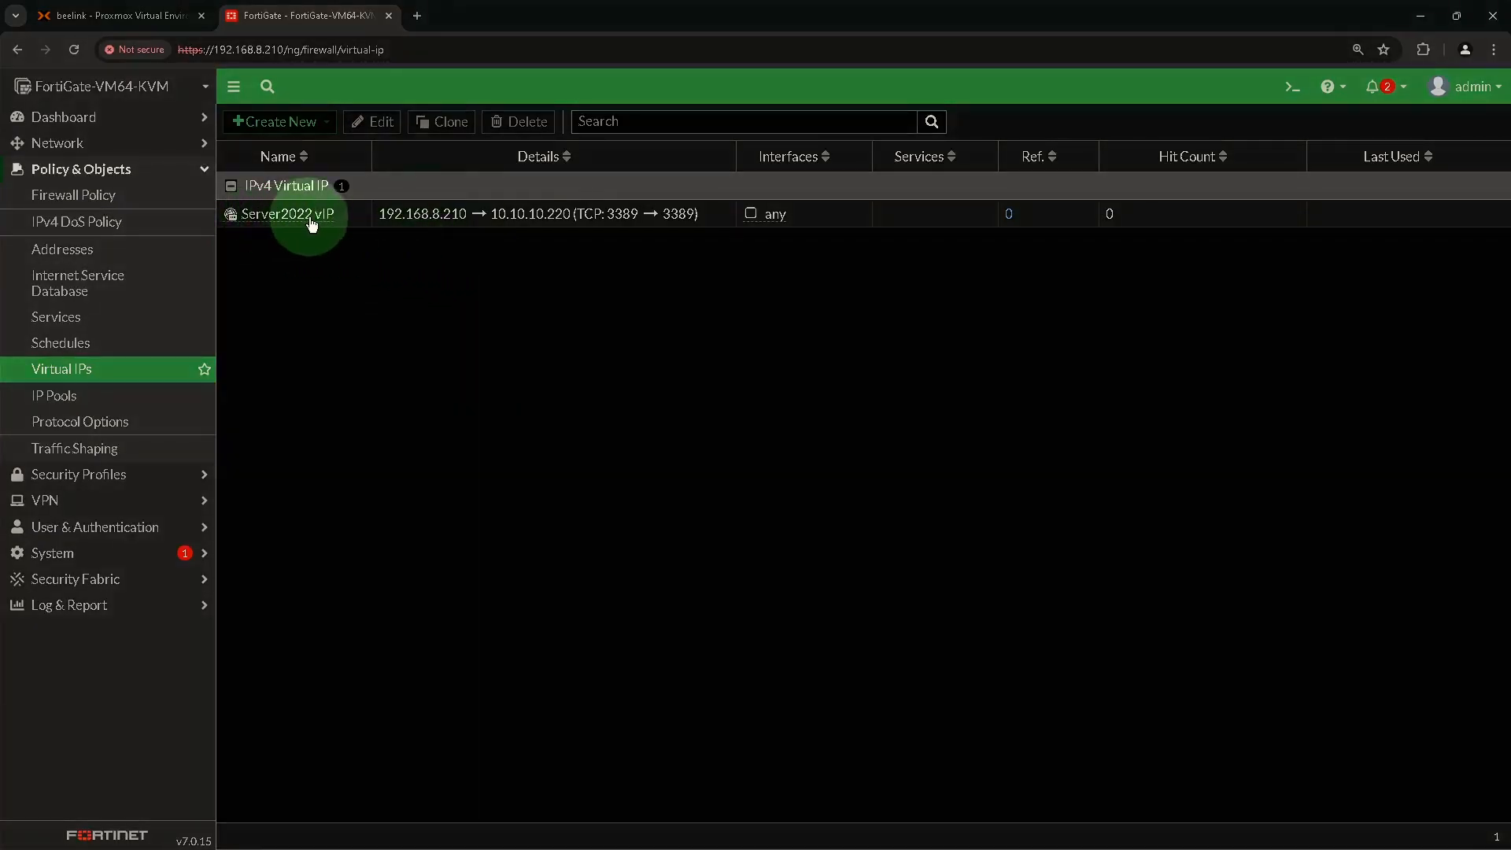
View the Server2022 vIP details card, then return to the firewall policy list.
{"action": "mouse_move", "coordinate": [322, 224]}
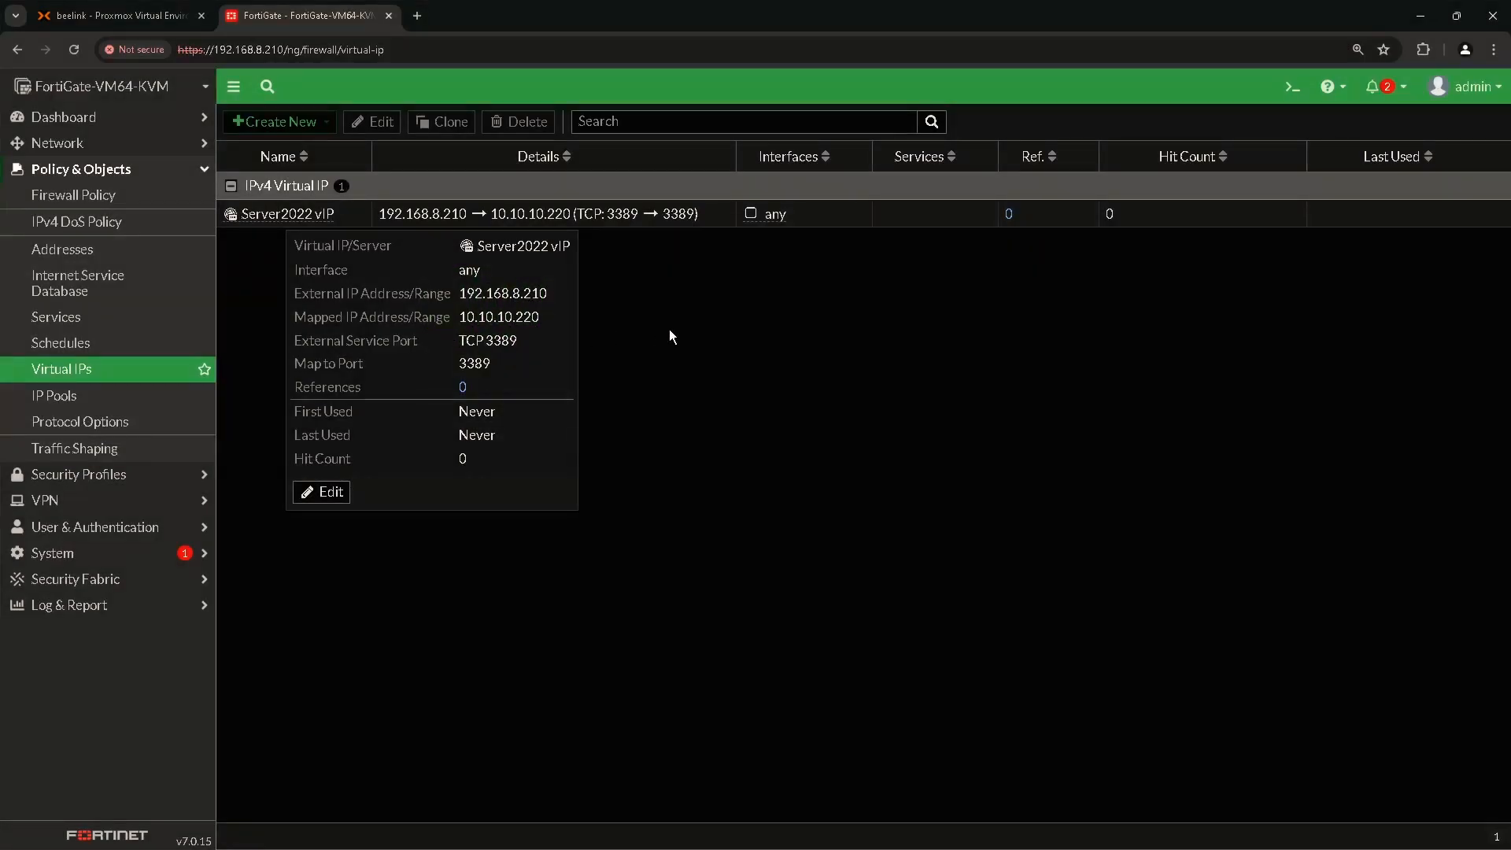
{"action": "left_click", "coordinate": [84, 204]}
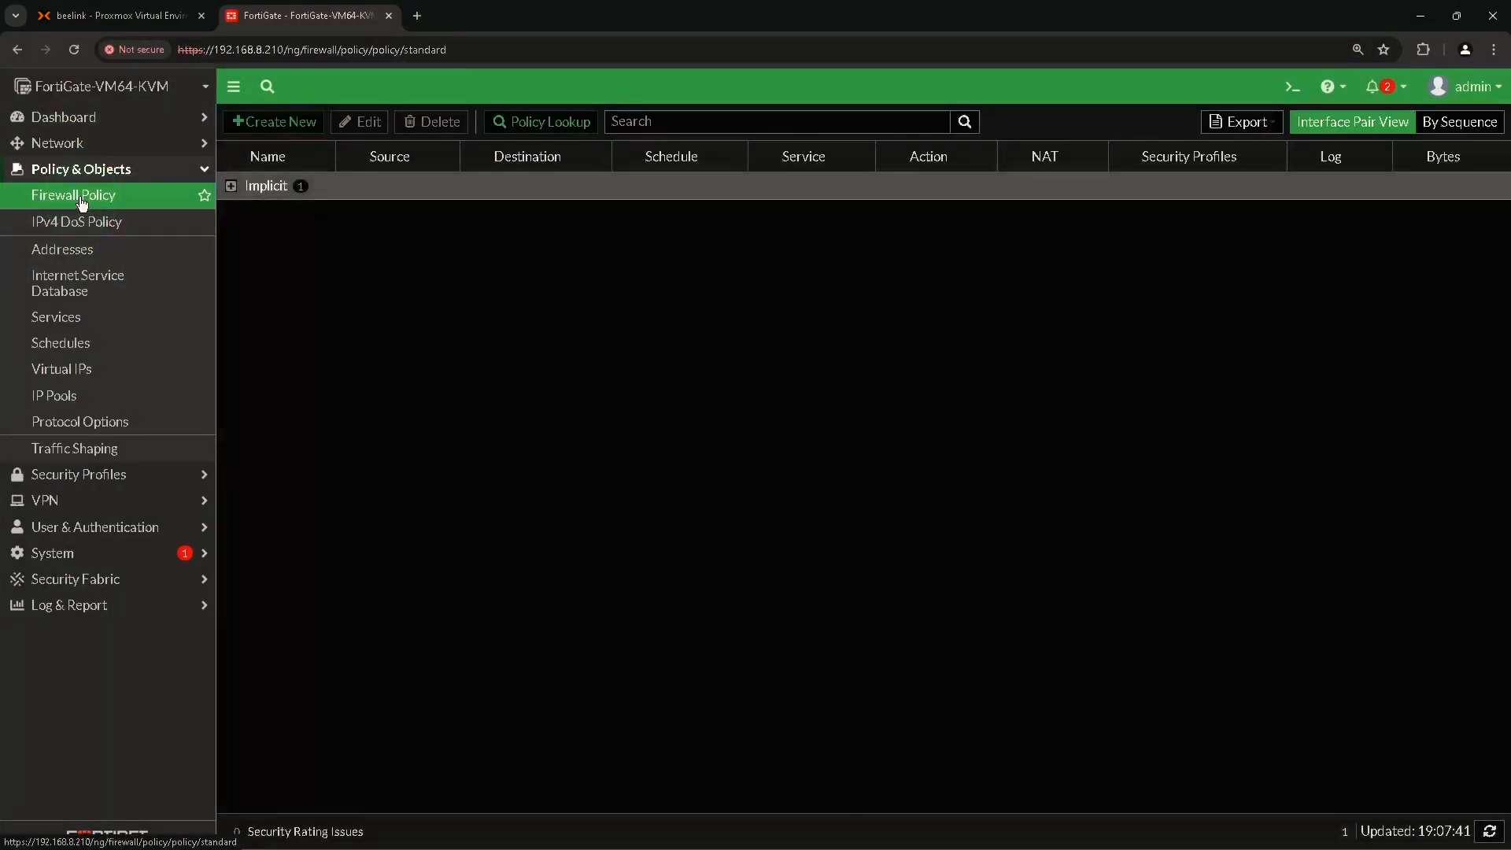
Start a new policy named Server2022 RDP from WAN (port1) to DMZ (port3) with source all.
{"action": "left_click", "coordinate": [276, 121]}
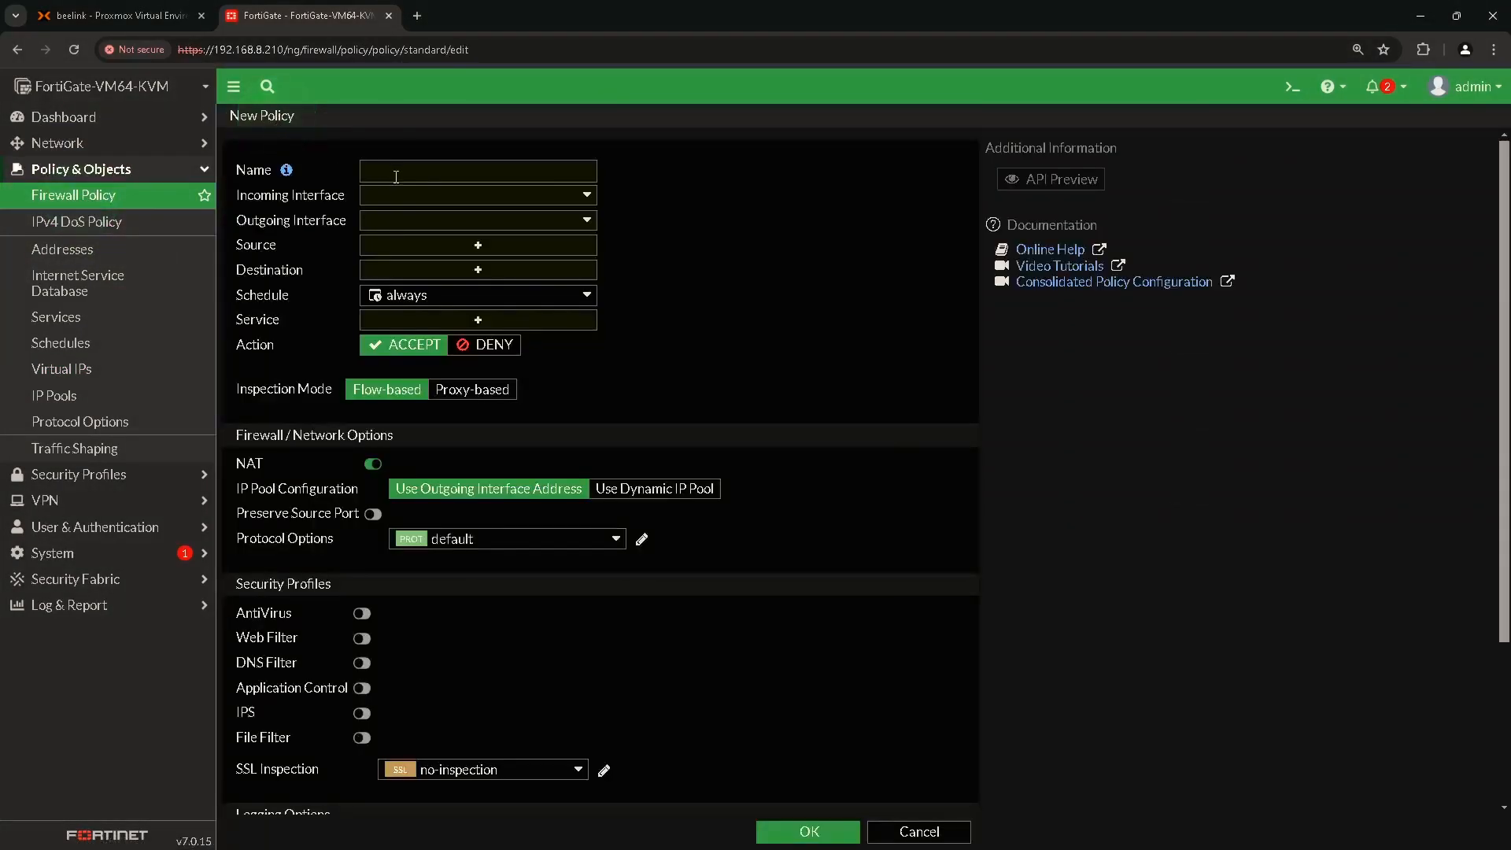
{"action": "left_click", "coordinate": [396, 175]}
{"action": "type", "text": "Serve"}
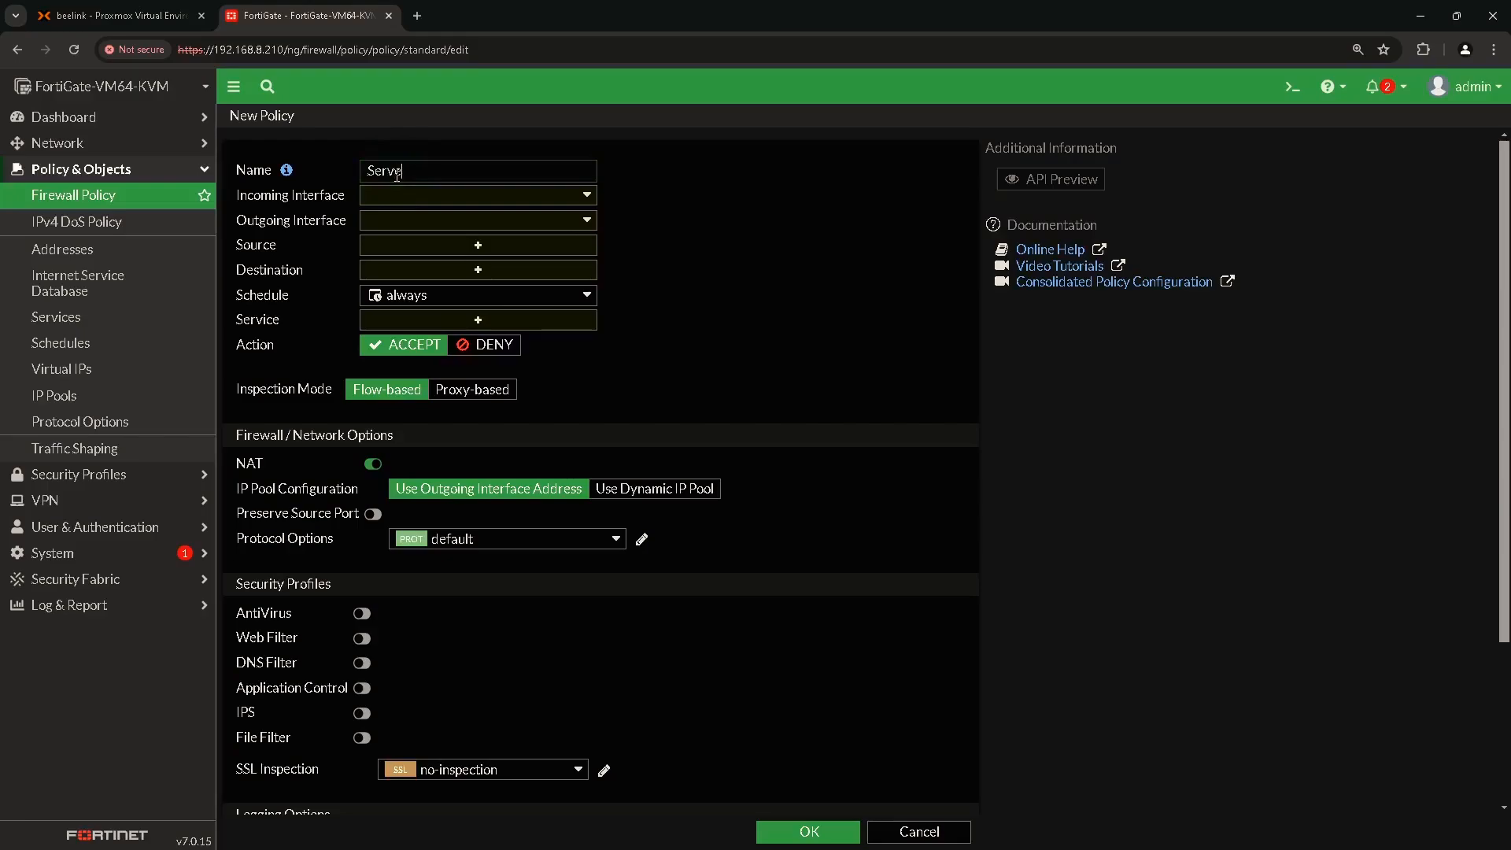
{"action": "type", "text": "r200"}
{"action": "left_click", "coordinate": [461, 196]}
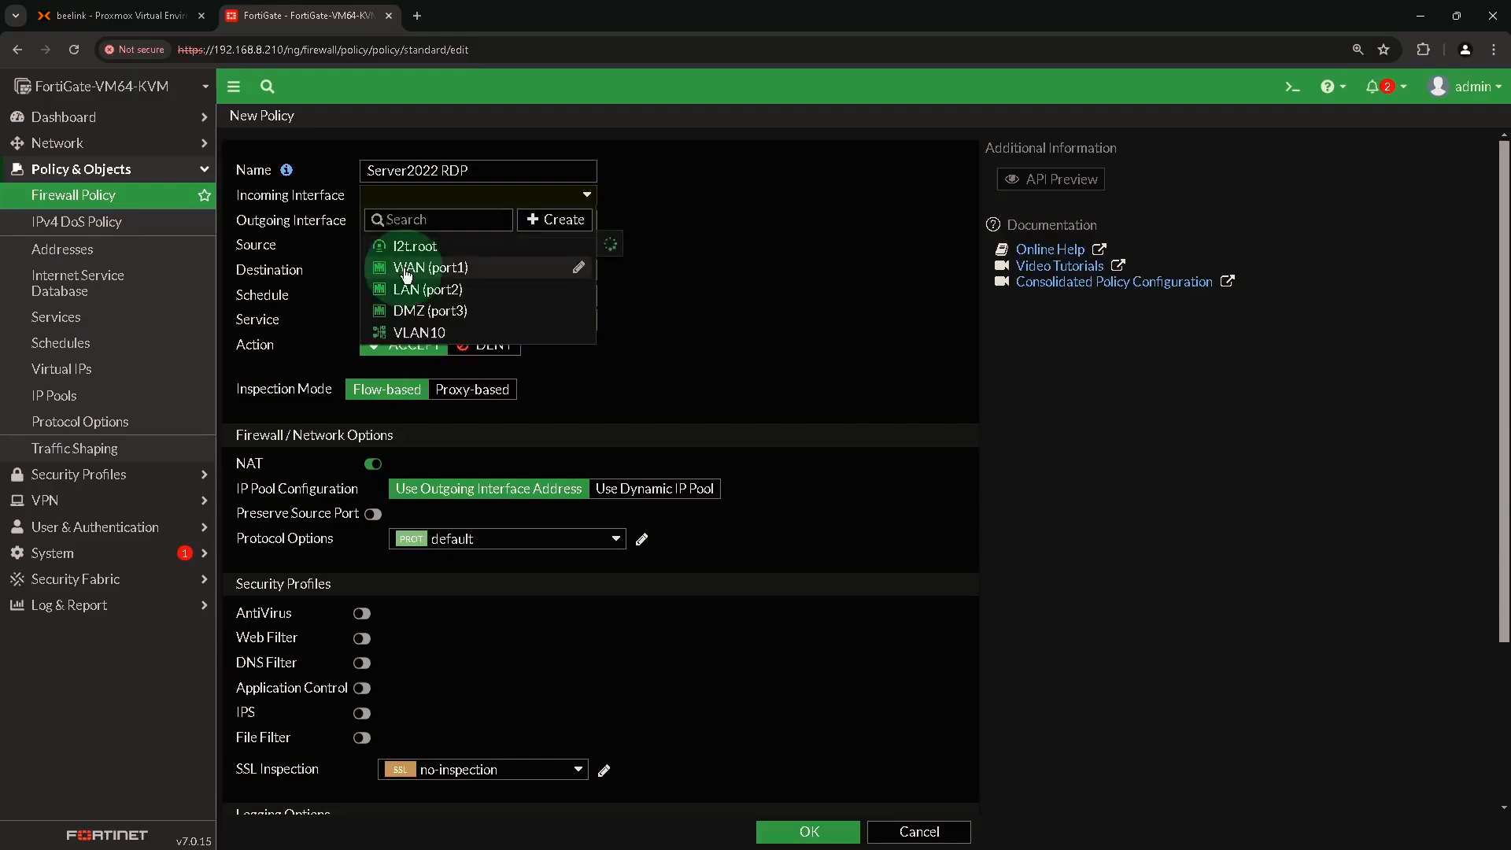
{"action": "left_click", "coordinate": [408, 268]}
{"action": "left_click", "coordinate": [446, 224]}
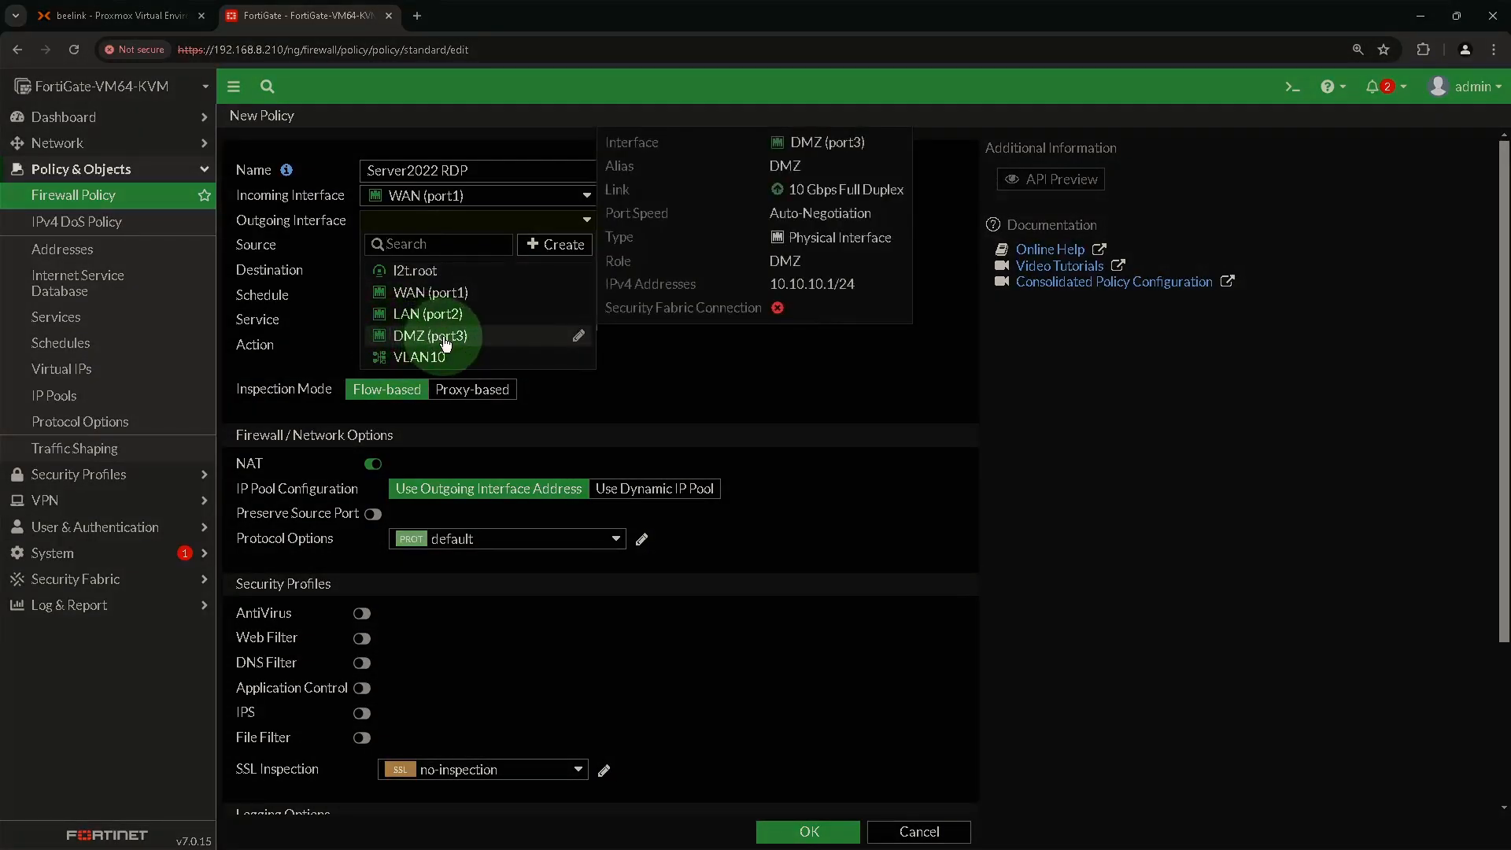
{"action": "left_click", "coordinate": [446, 344]}
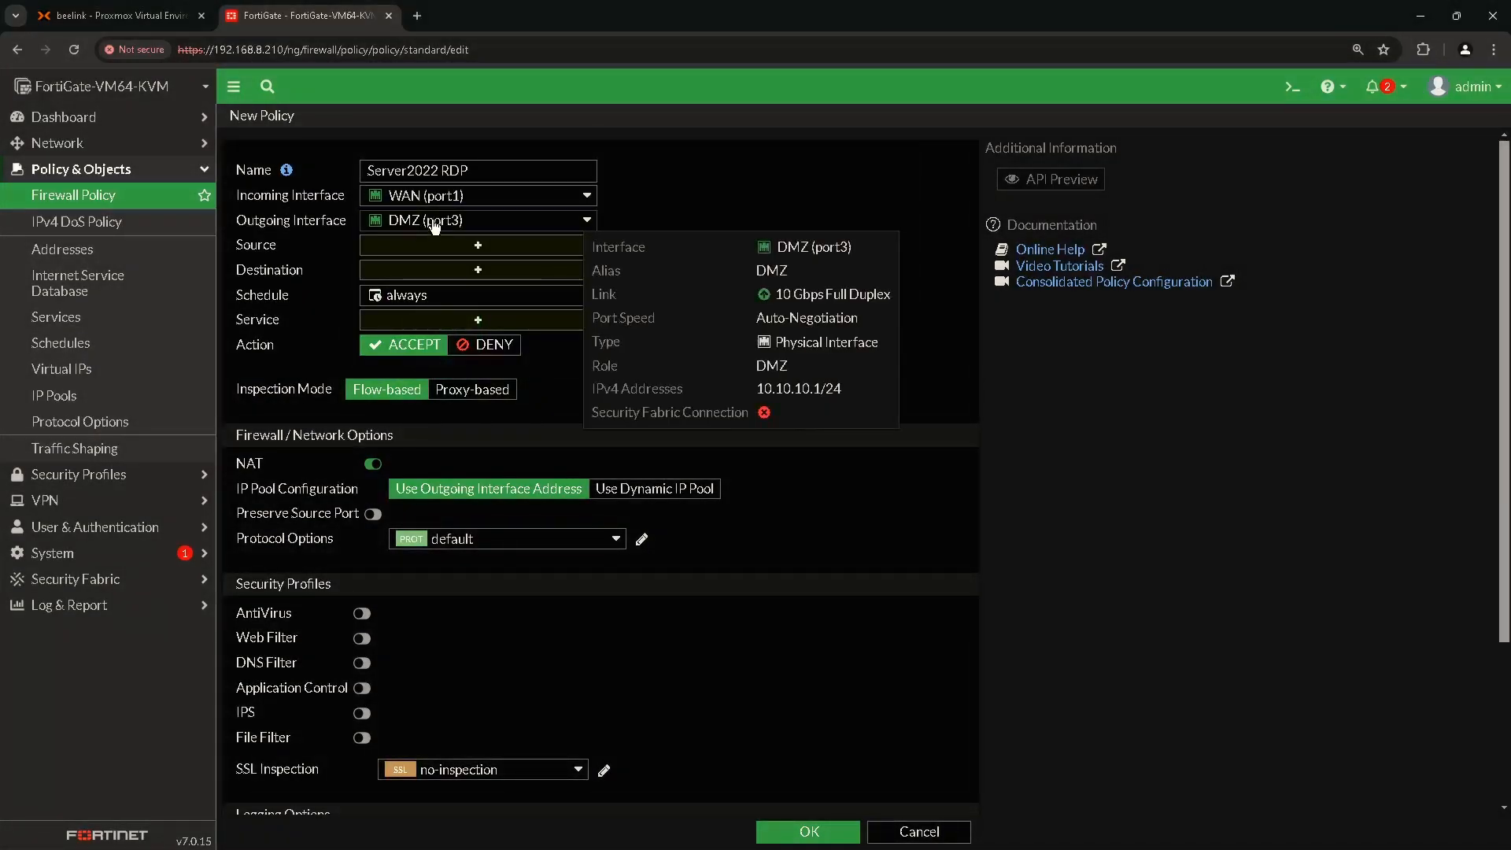
{"action": "left_click", "coordinate": [475, 247]}
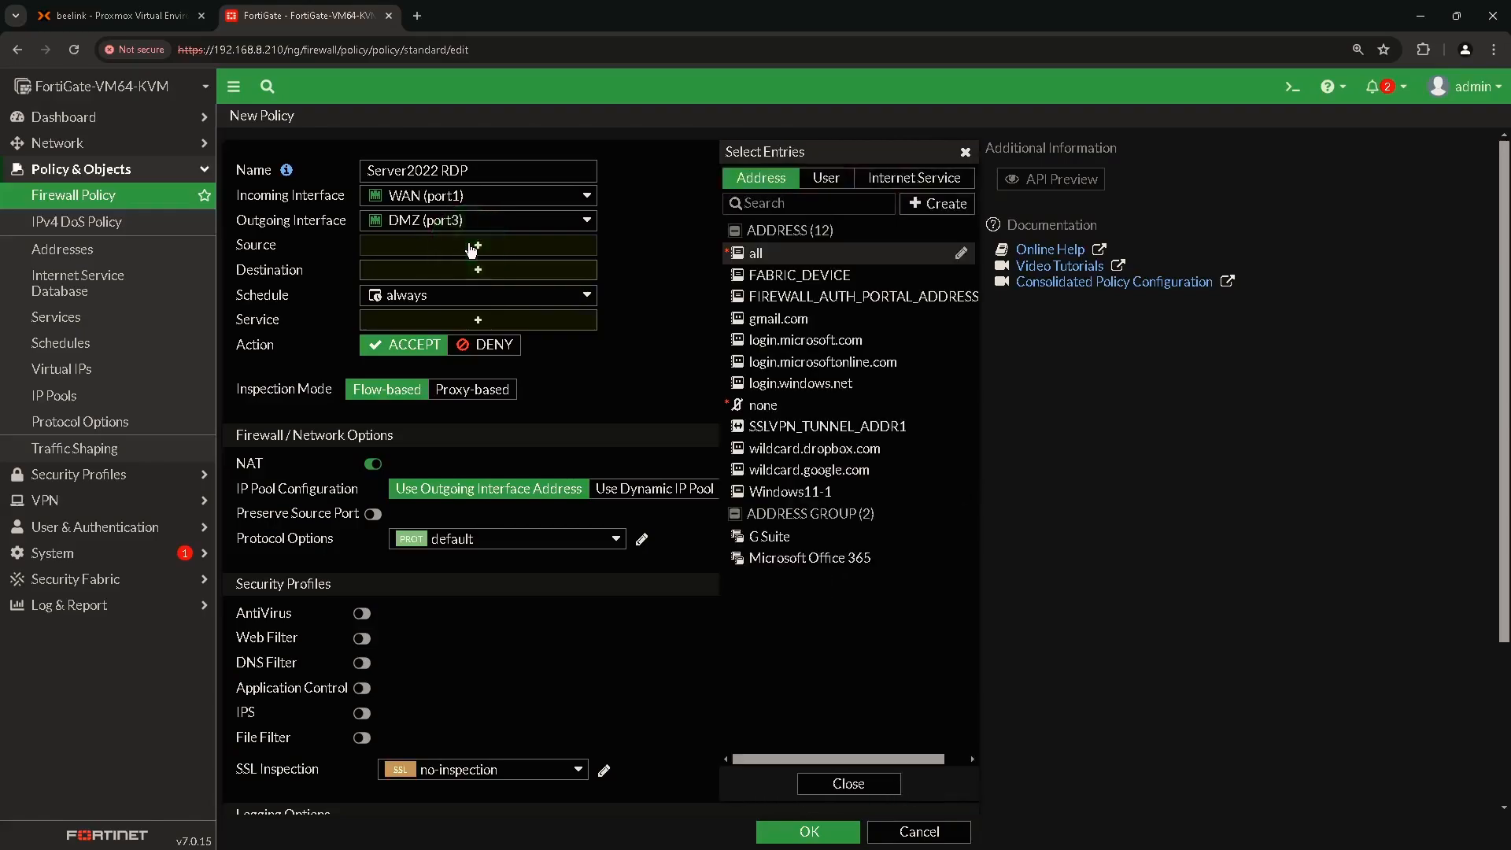
{"action": "left_click", "coordinate": [756, 255]}
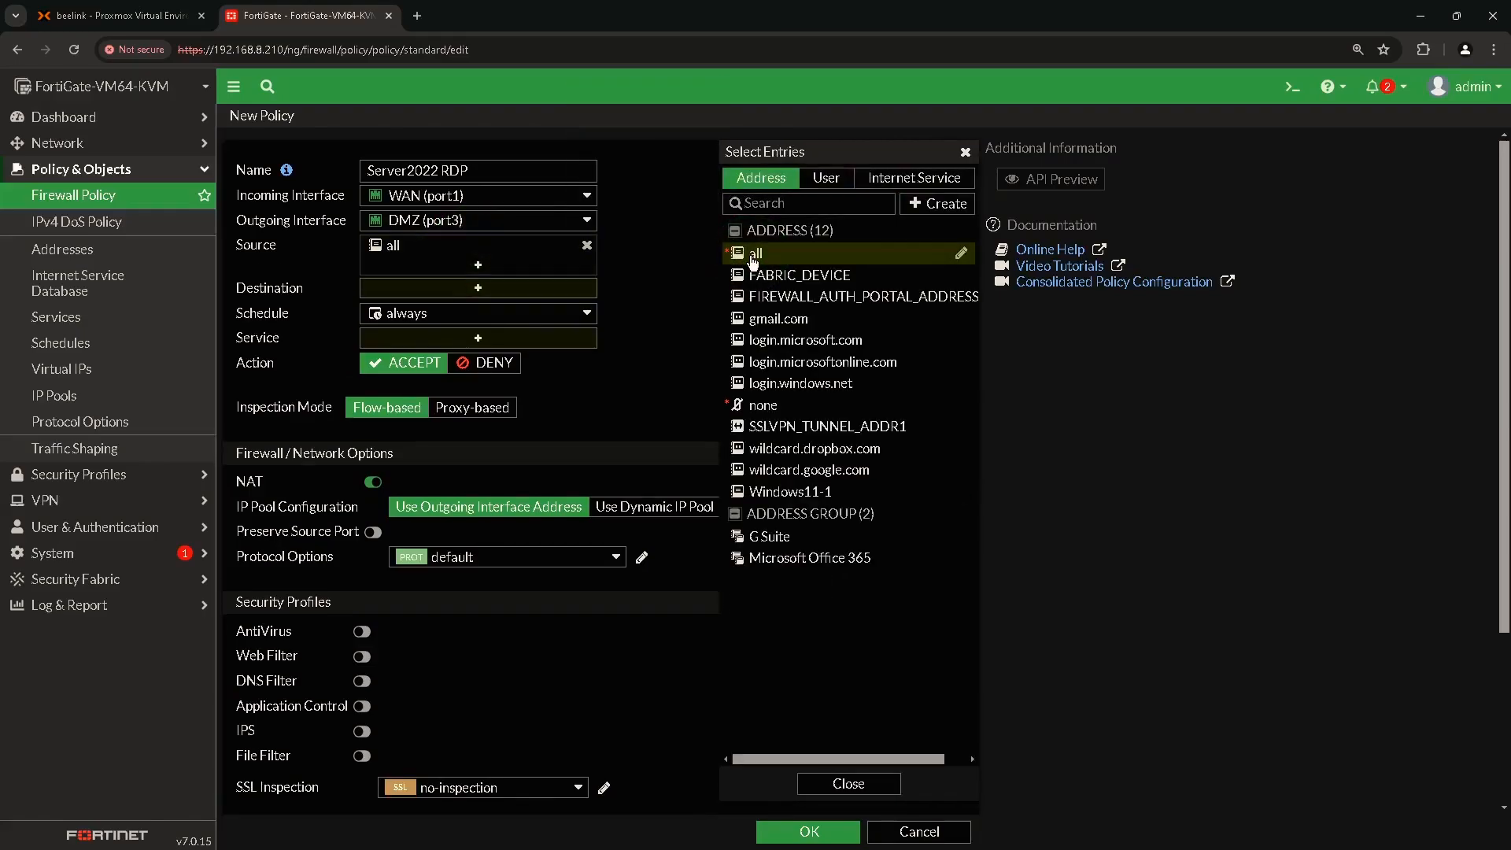
{"action": "left_click", "coordinate": [965, 152]}
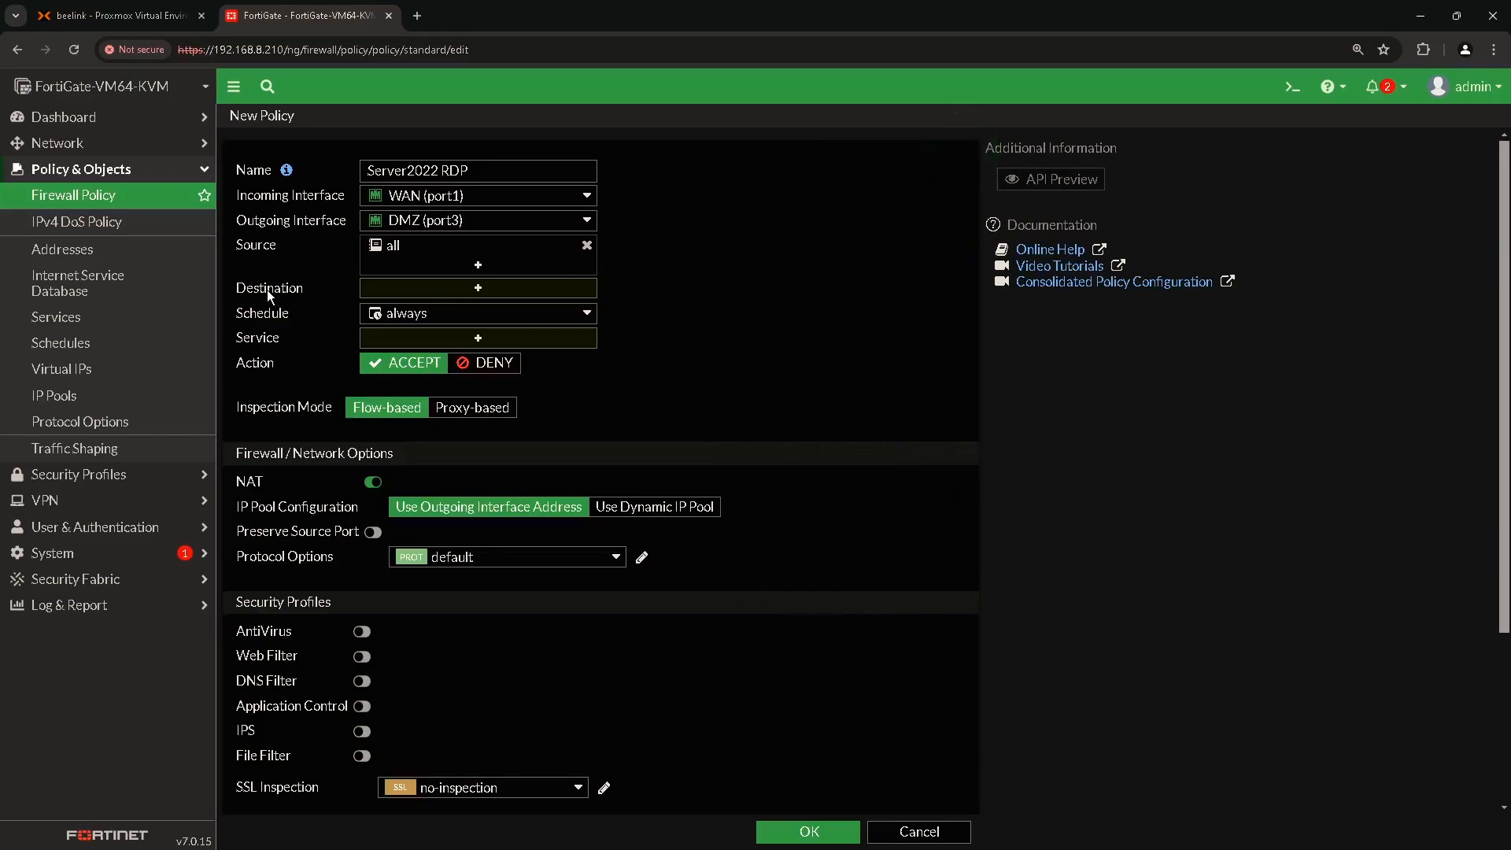
Set destination Server2022 vIP and service RDP, disable NAT, and save the policy.
{"action": "left_click", "coordinate": [477, 289]}
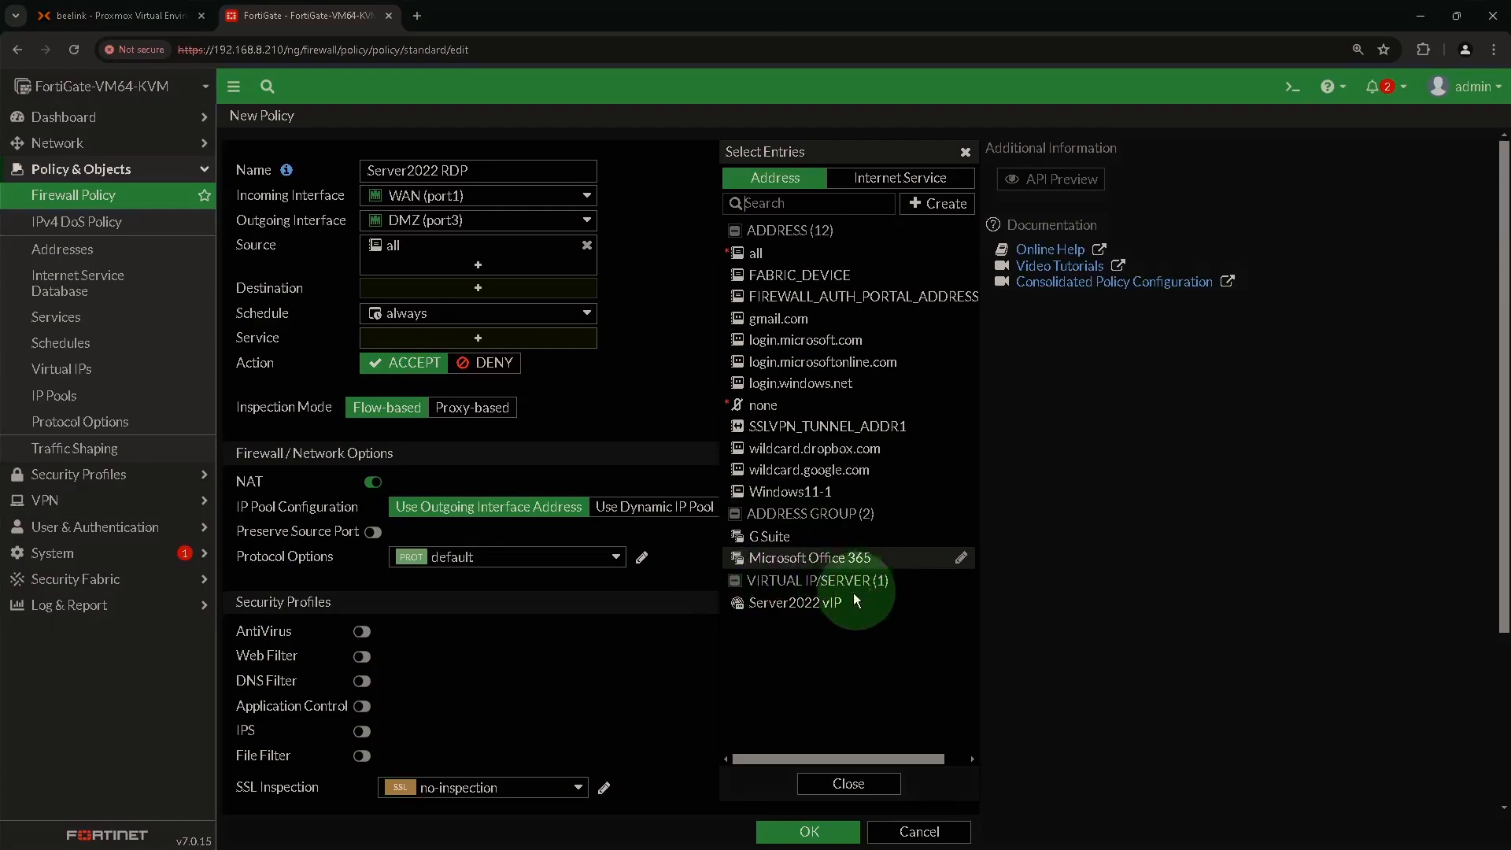
{"action": "left_click", "coordinate": [787, 608]}
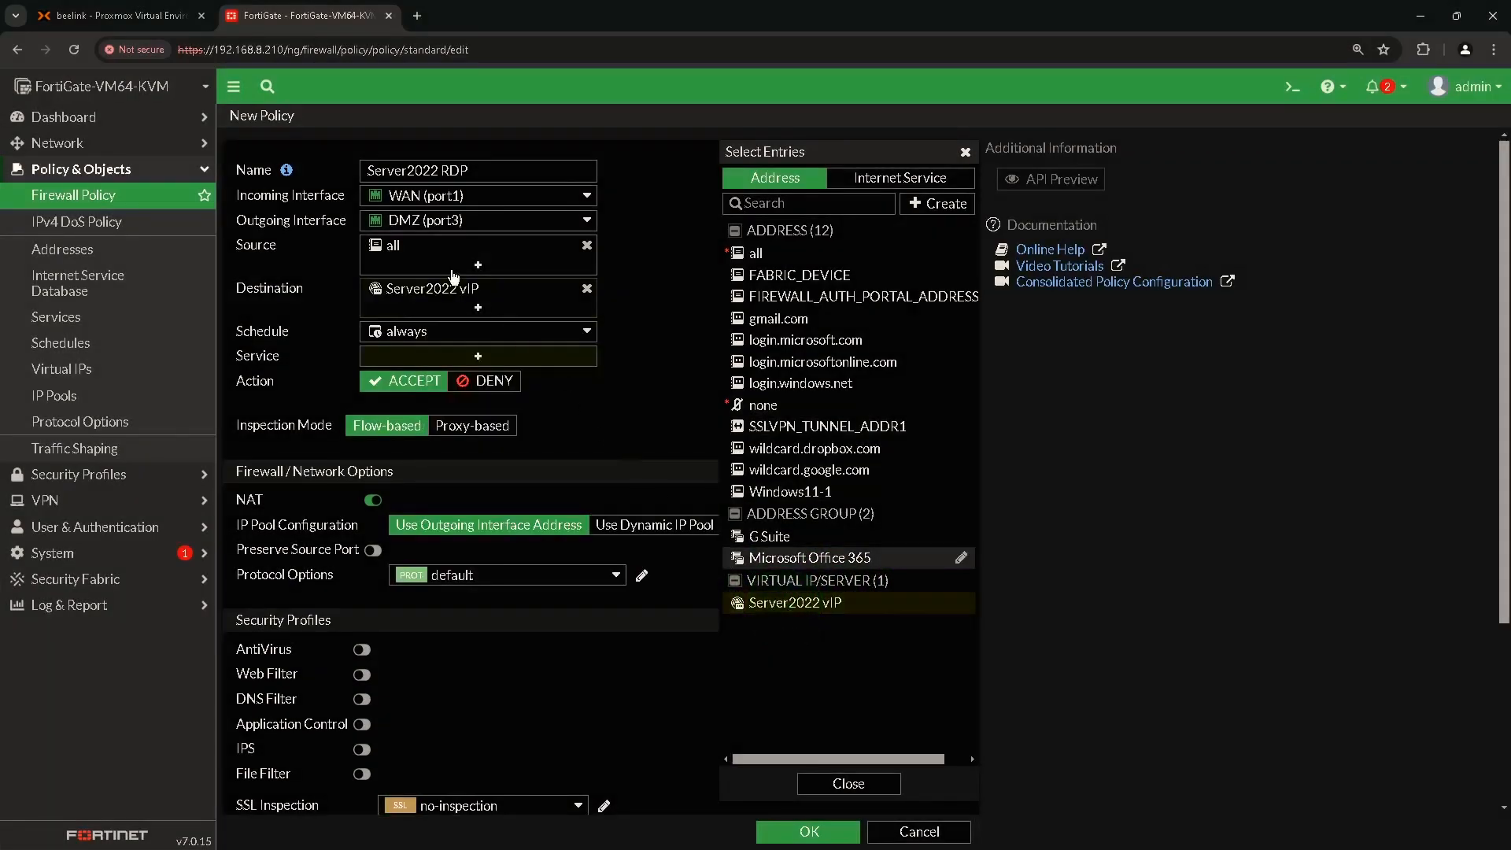
{"action": "left_click", "coordinate": [869, 788]}
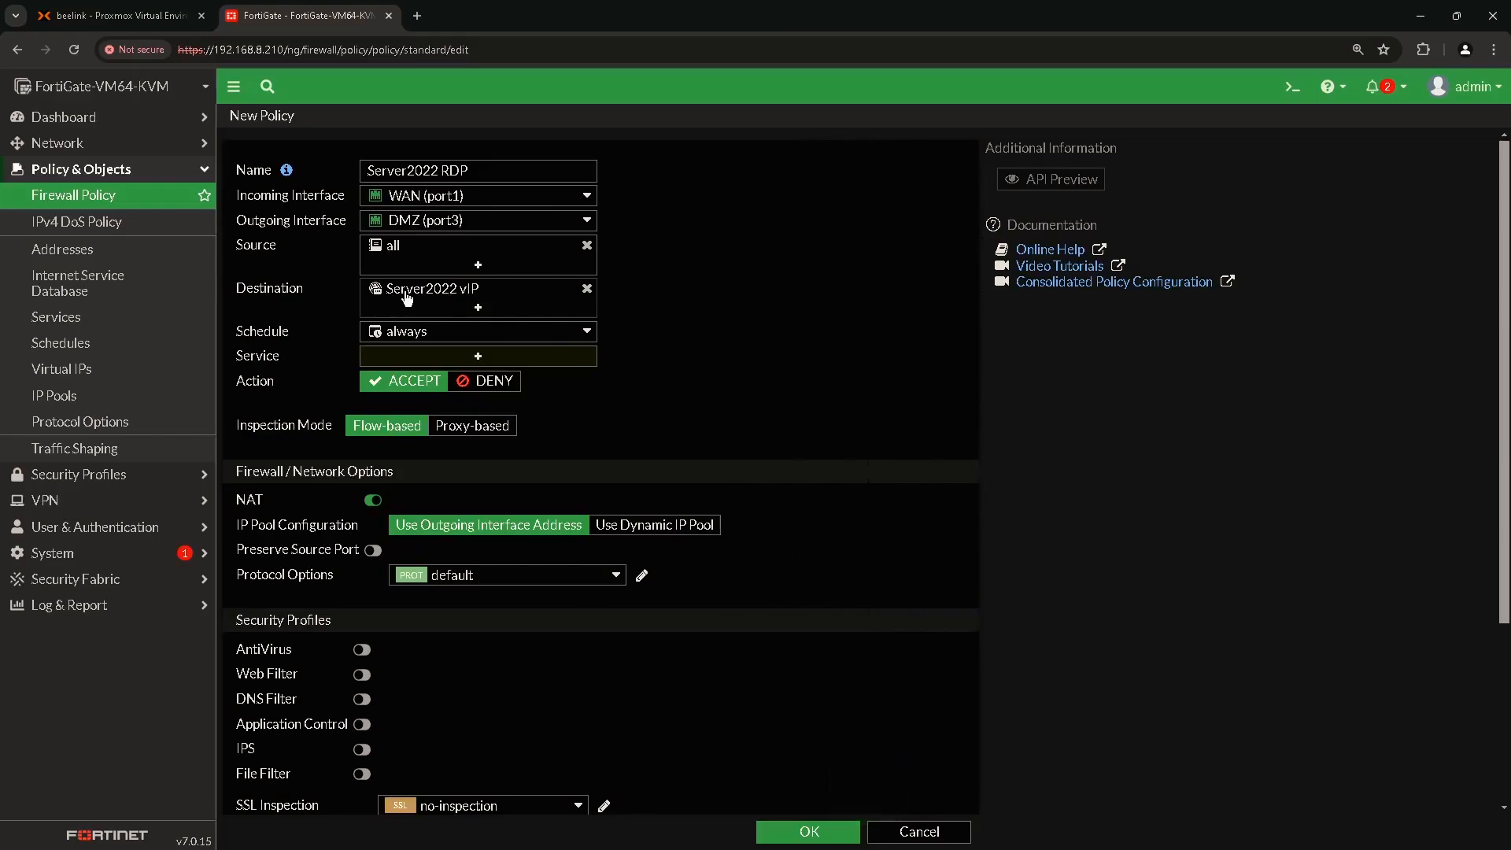
{"action": "left_click", "coordinate": [413, 331]}
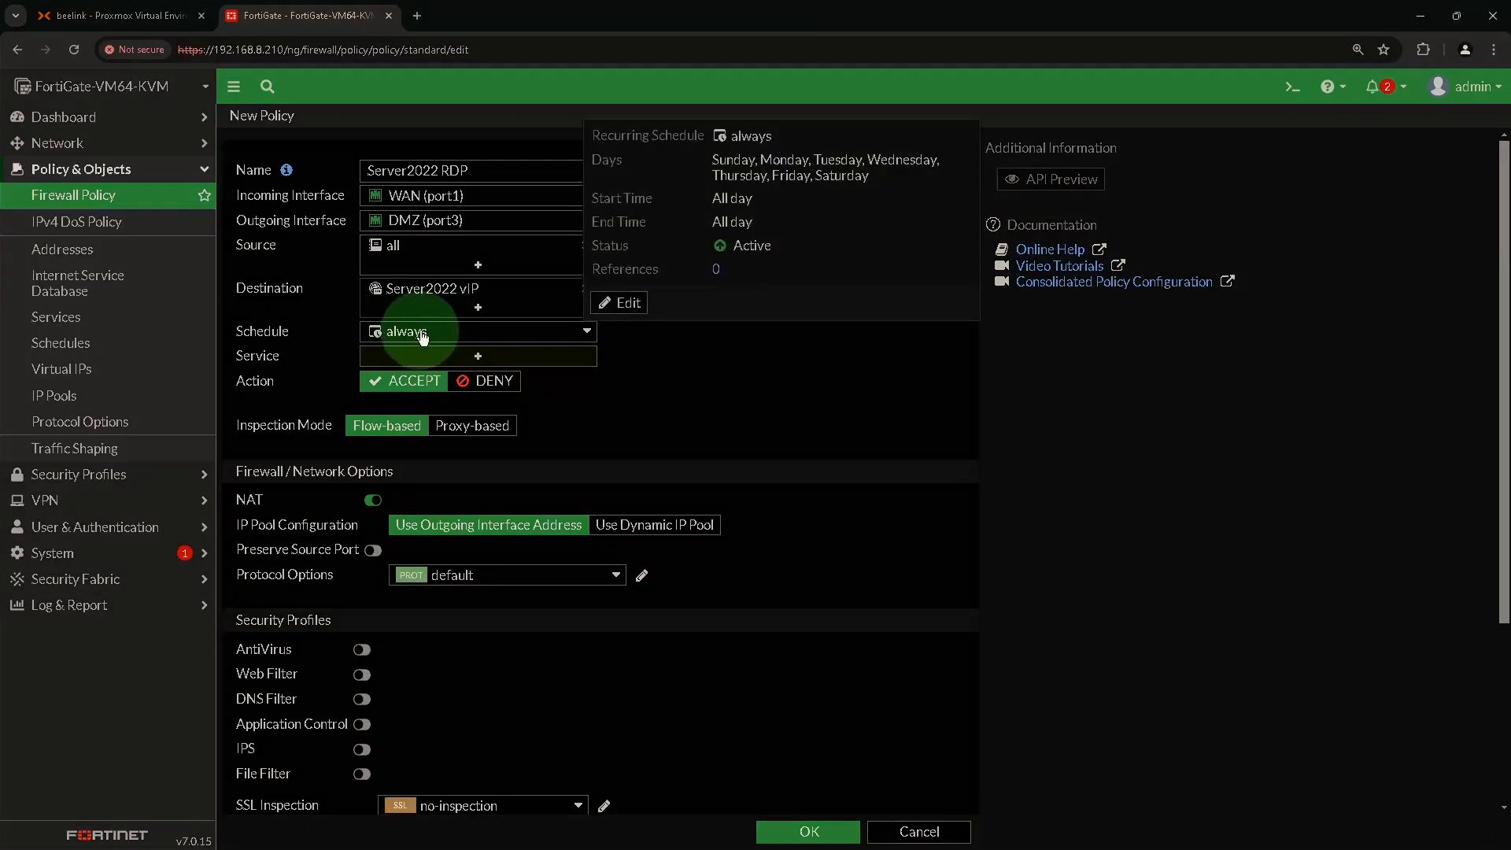
{"action": "left_click", "coordinate": [477, 356]}
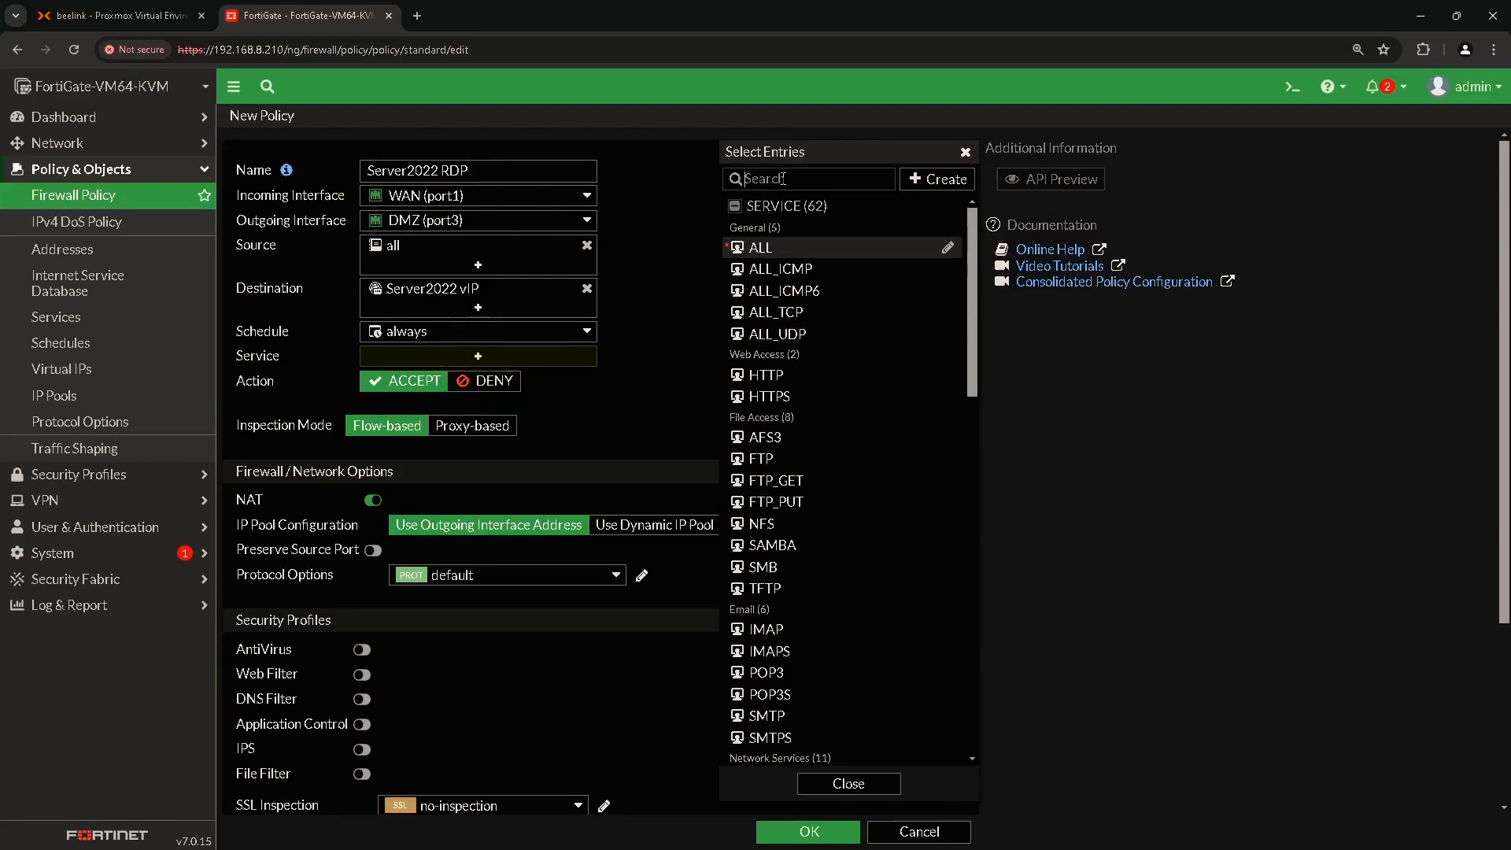
{"action": "type", "text": "rdp"}
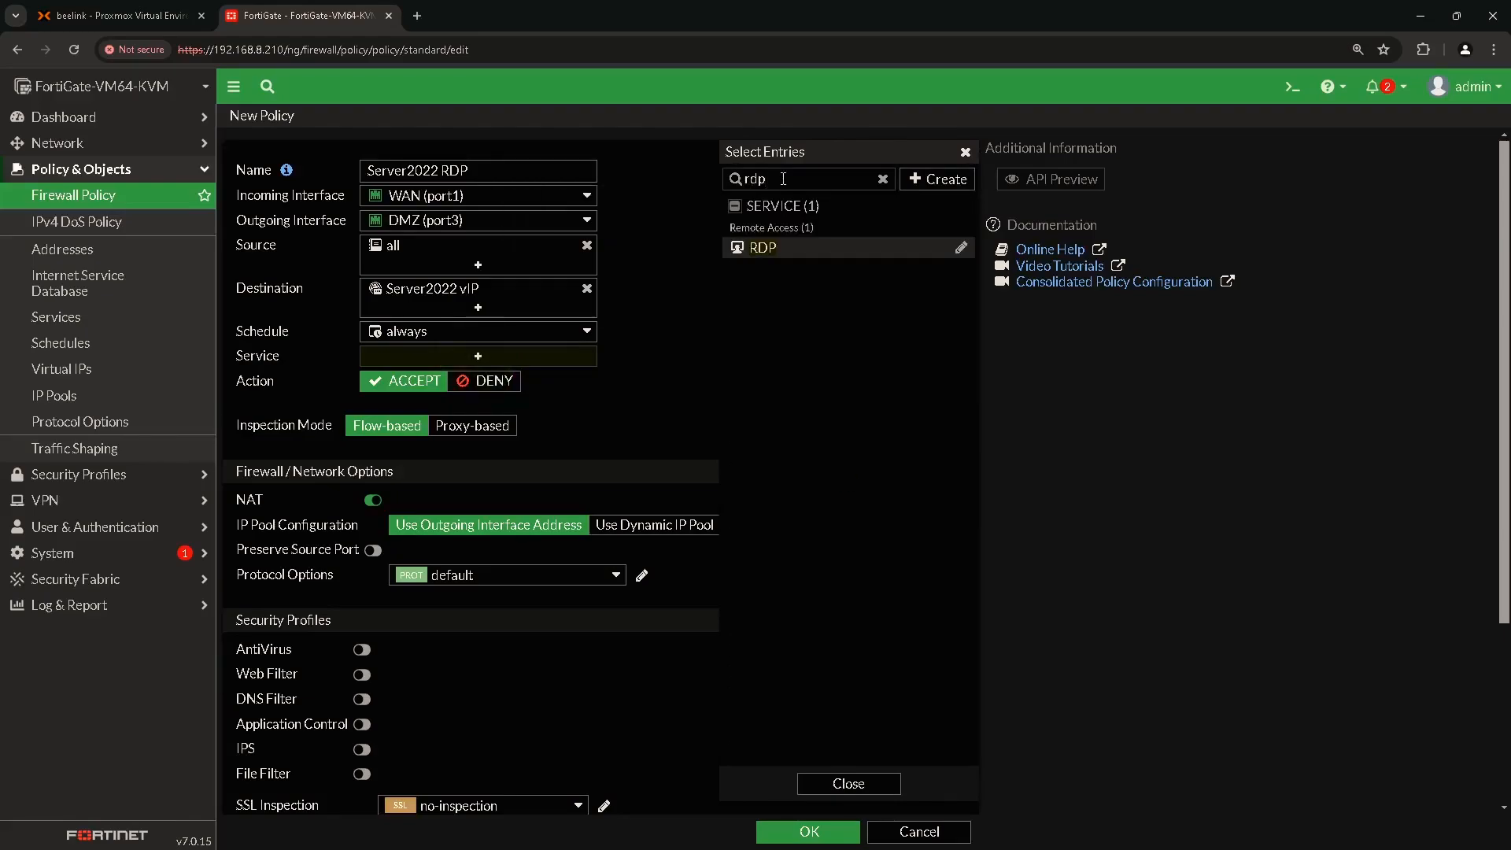
{"action": "mouse_move", "coordinate": [782, 250]}
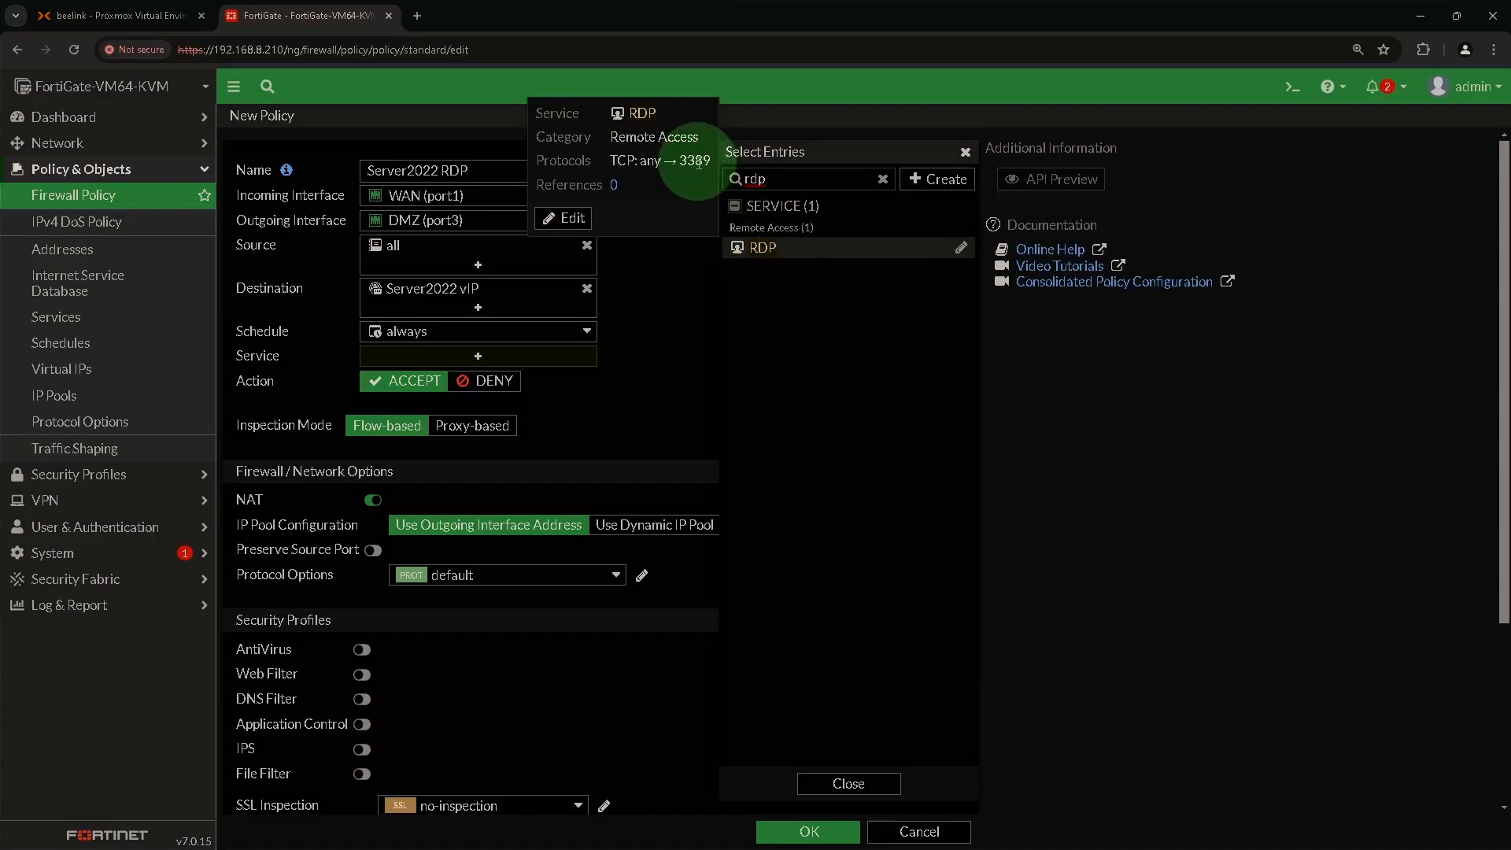
{"action": "left_click", "coordinate": [756, 248]}
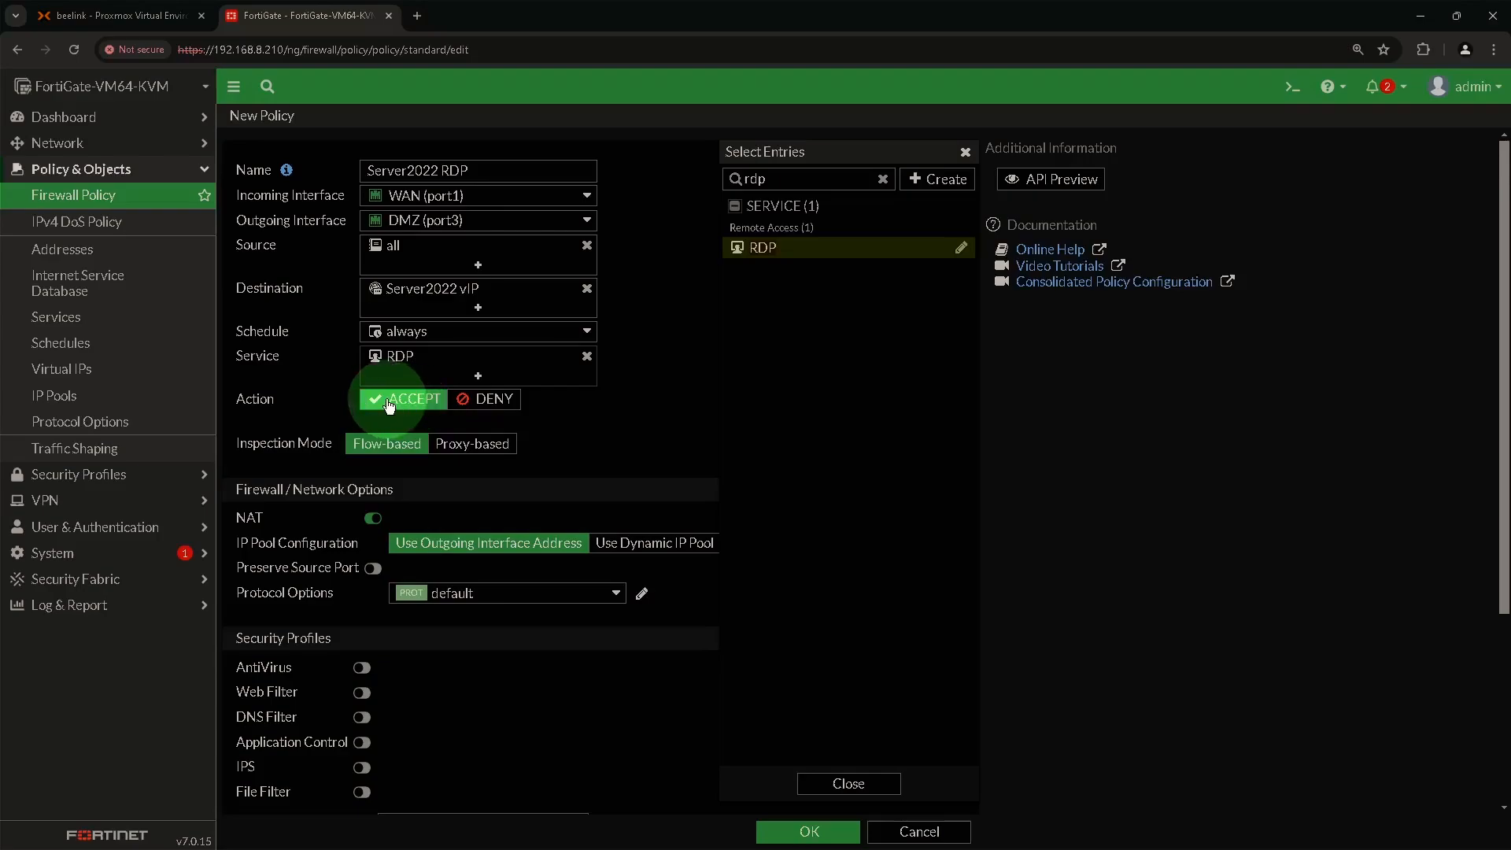
{"action": "scroll", "coordinate": [374, 457], "scroll_direction": "down", "scroll_amount": 1}
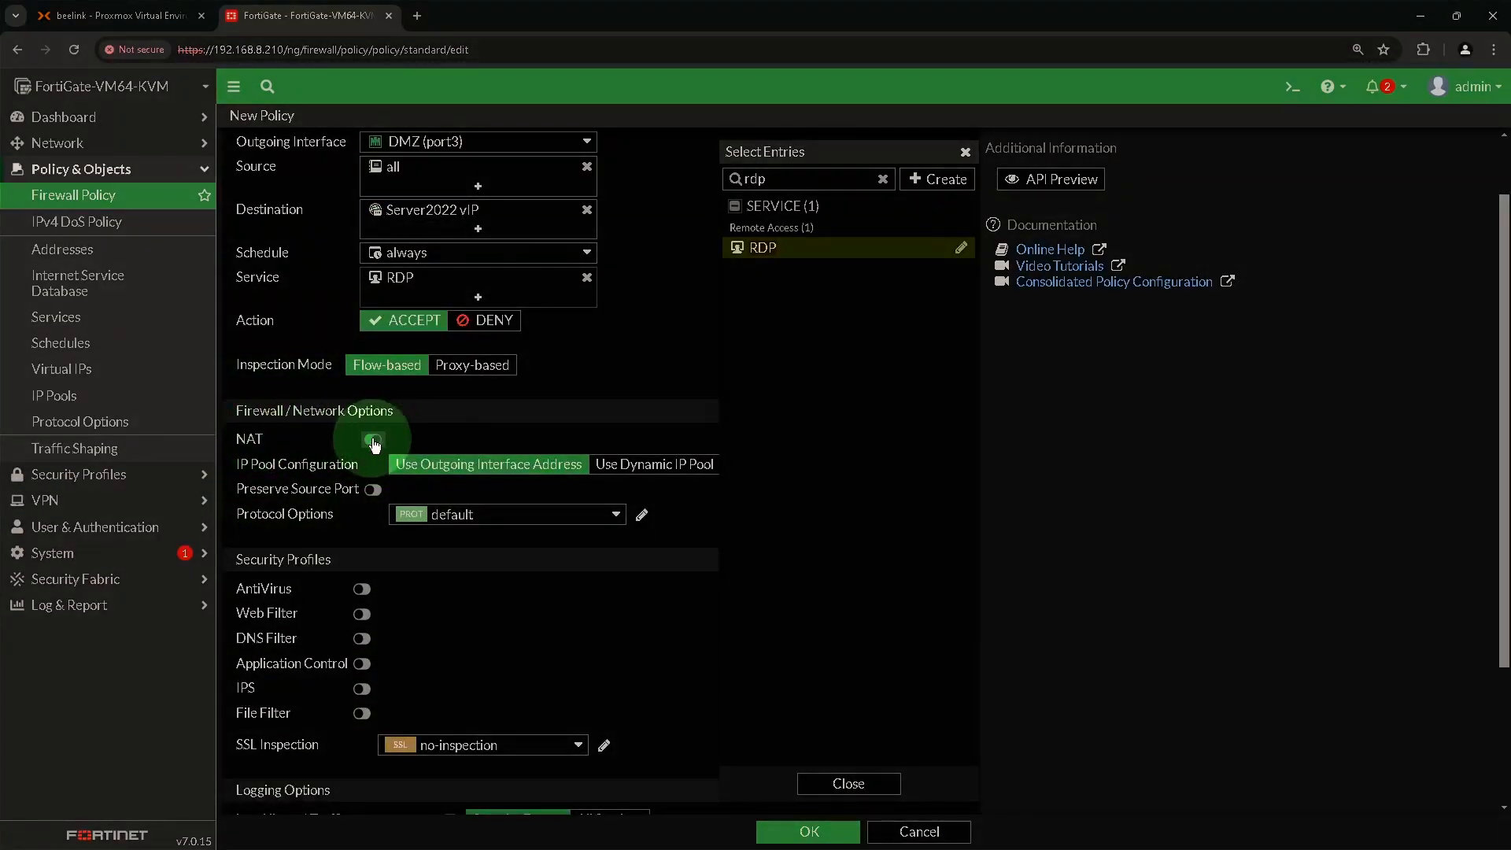
{"action": "left_click", "coordinate": [376, 441]}
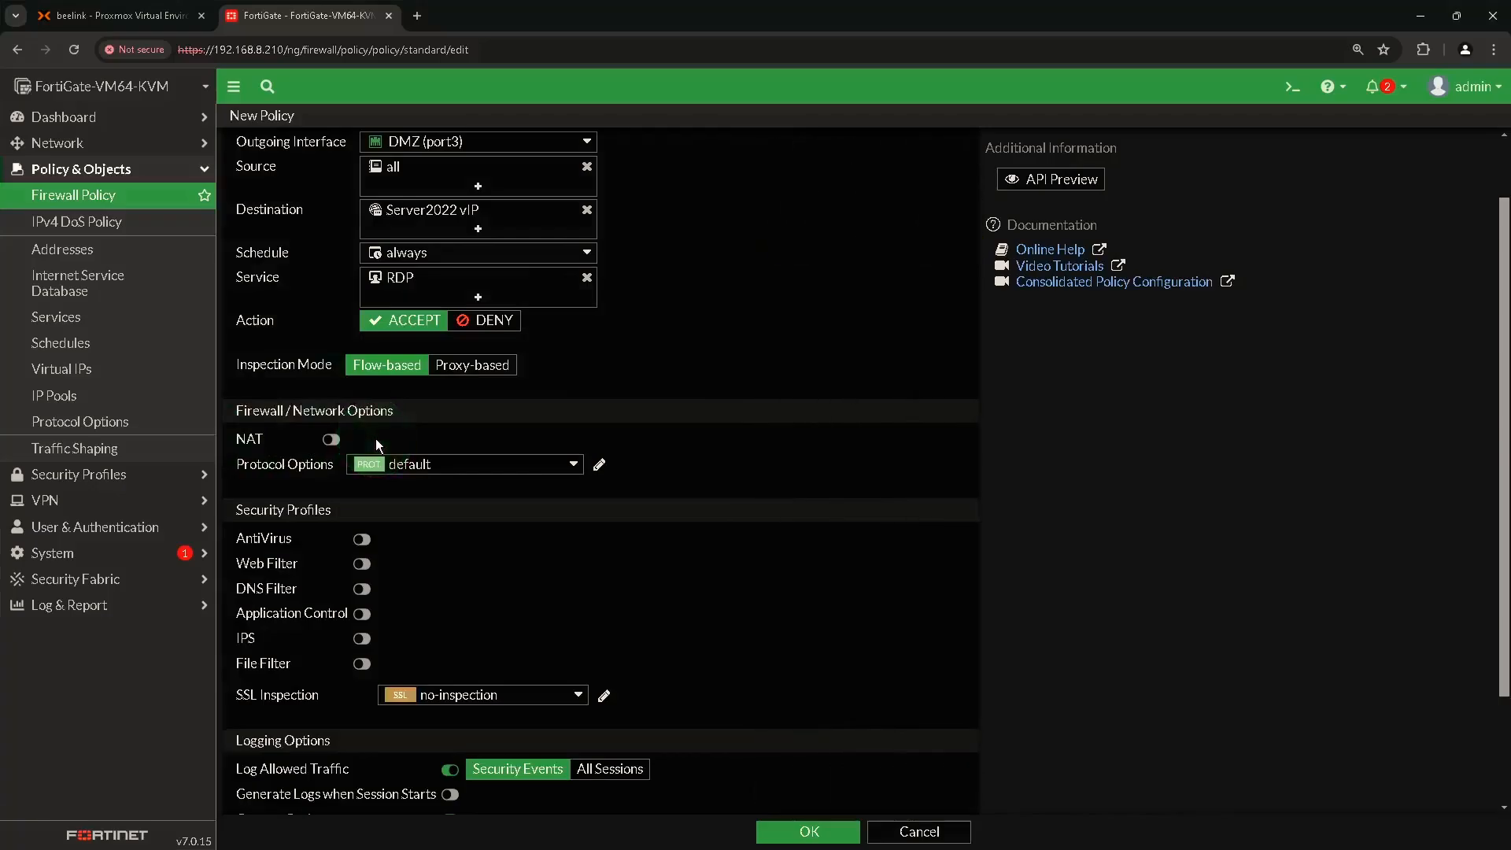
{"action": "scroll", "coordinate": [395, 495], "scroll_direction": "down", "scroll_amount": 2}
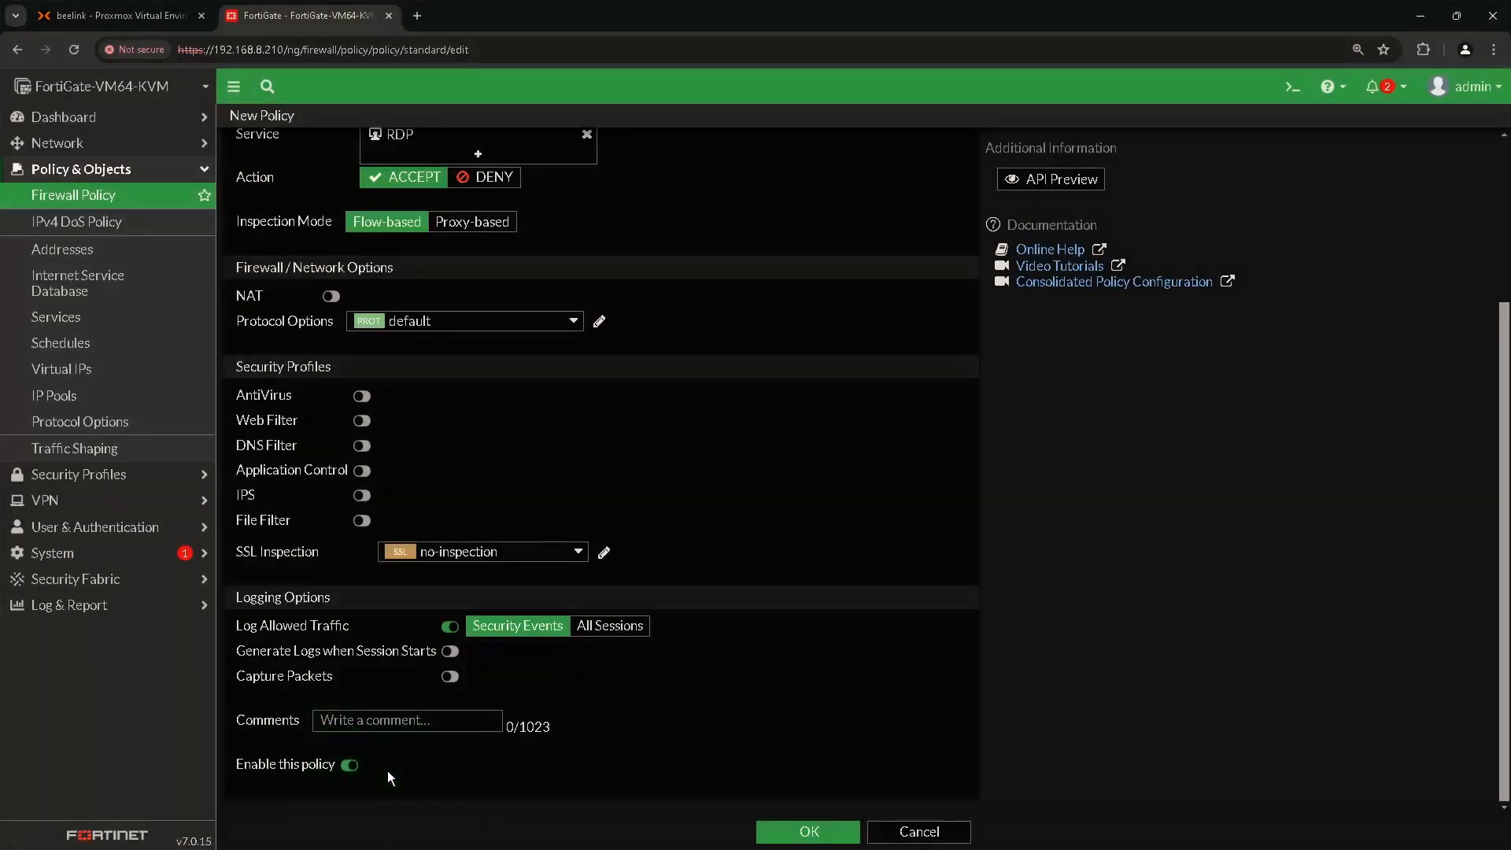
{"action": "left_click", "coordinate": [803, 830]}
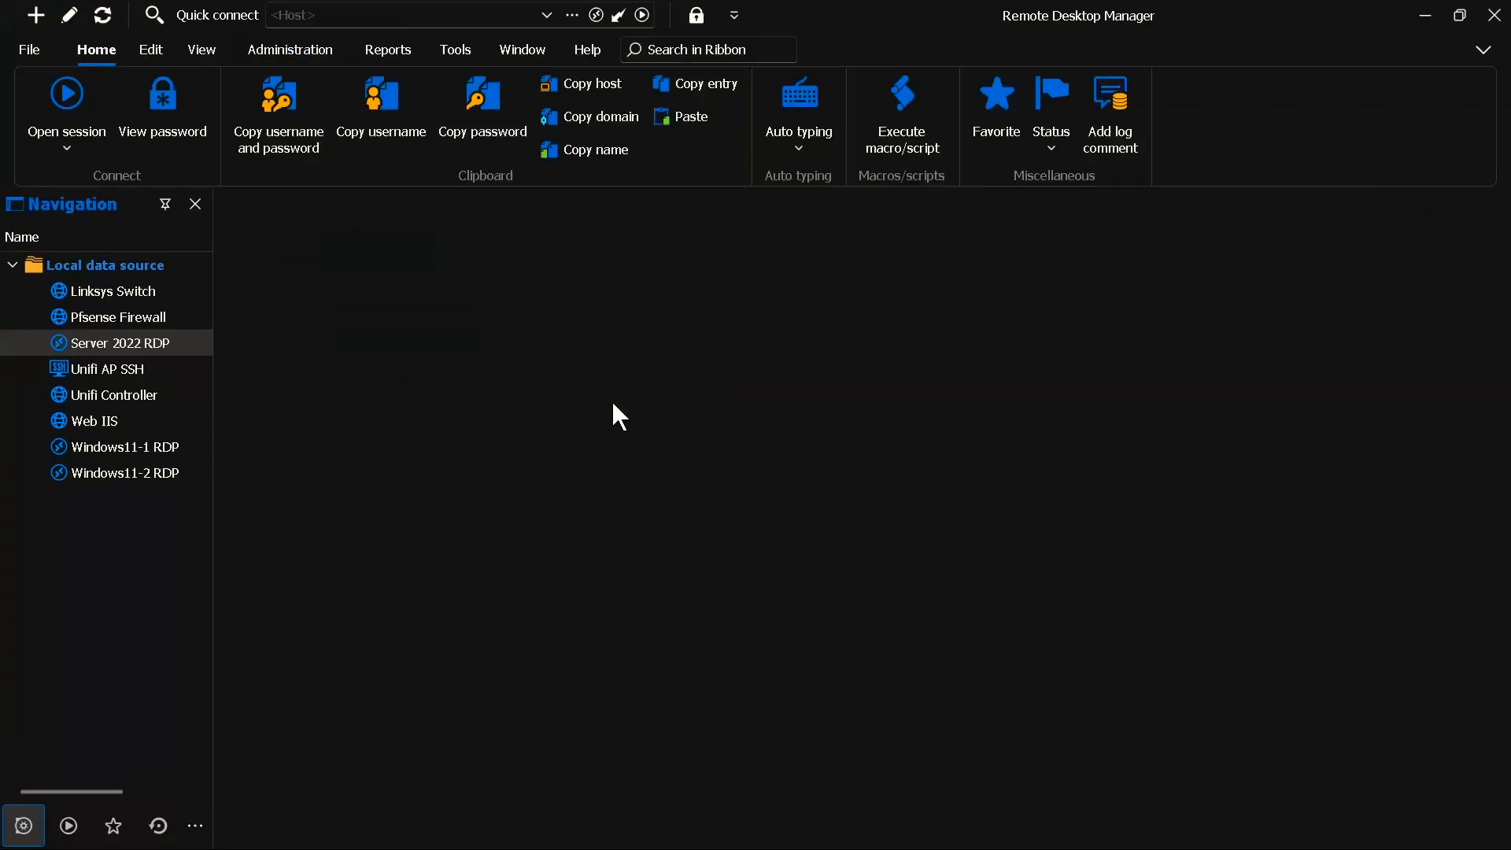
Connect to the Server 2022 RDP entry and check the server's 10.10.10.220 address.
{"action": "double_click", "coordinate": [136, 342]}
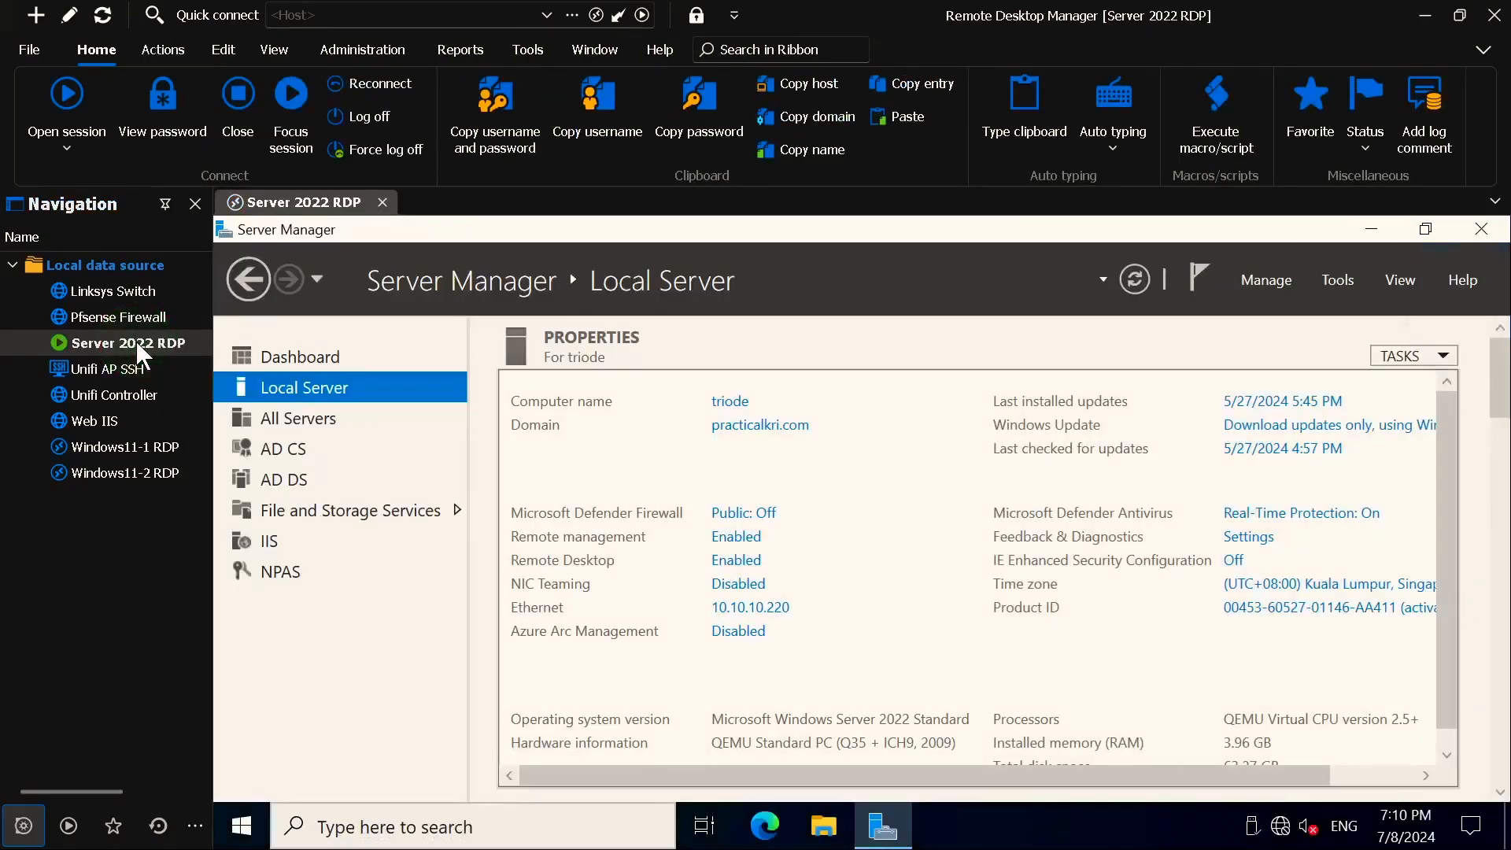
{"action": "left_click", "coordinate": [754, 608]}
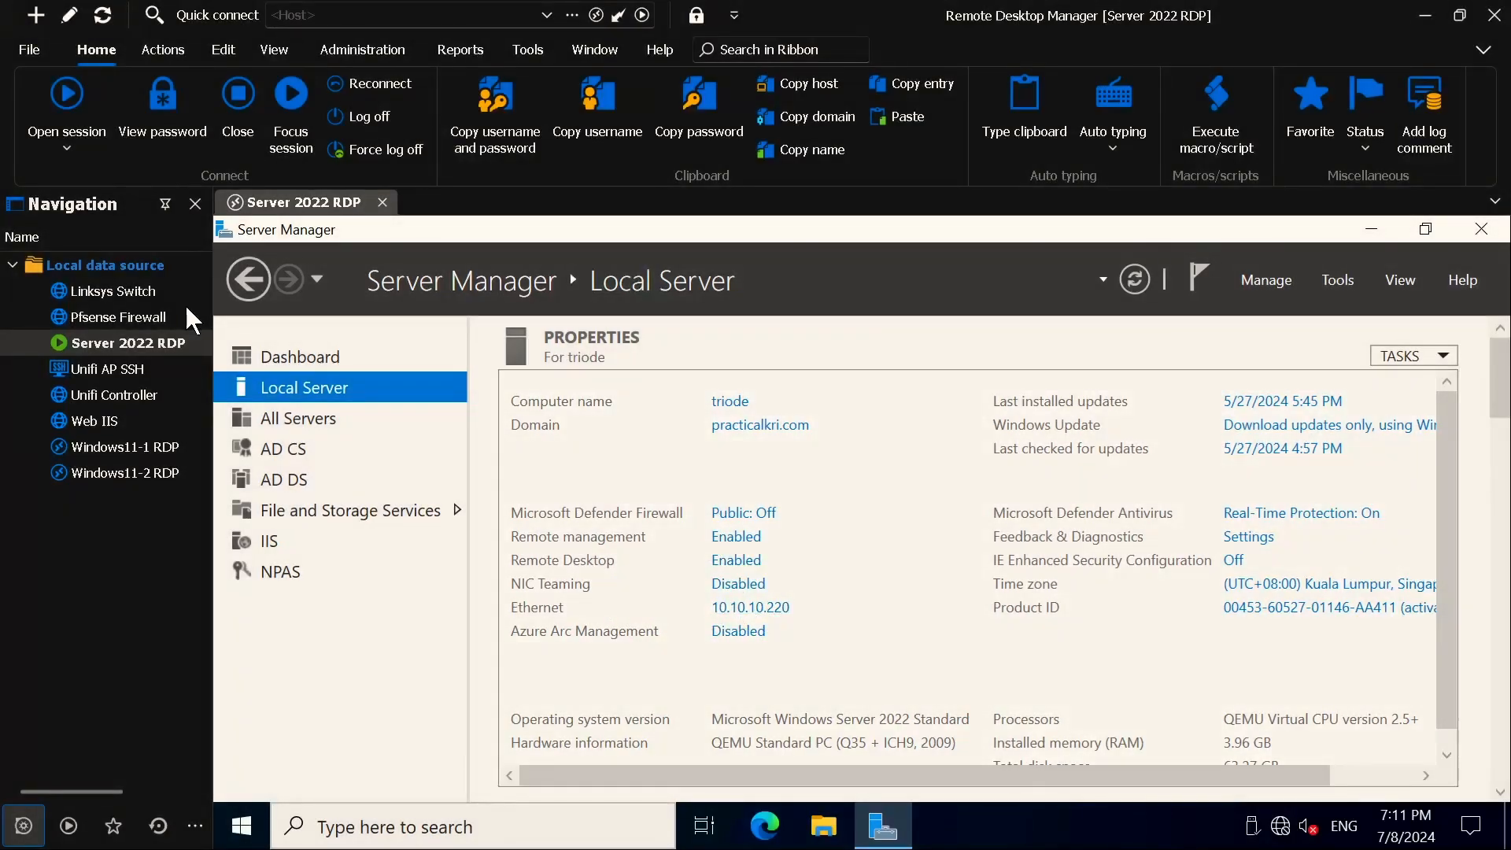
Open the Linksys Switch session at 192.168.8.210:4433, retry it, then start a new FortiGate virtual IP.
{"action": "left_click", "coordinate": [131, 293]}
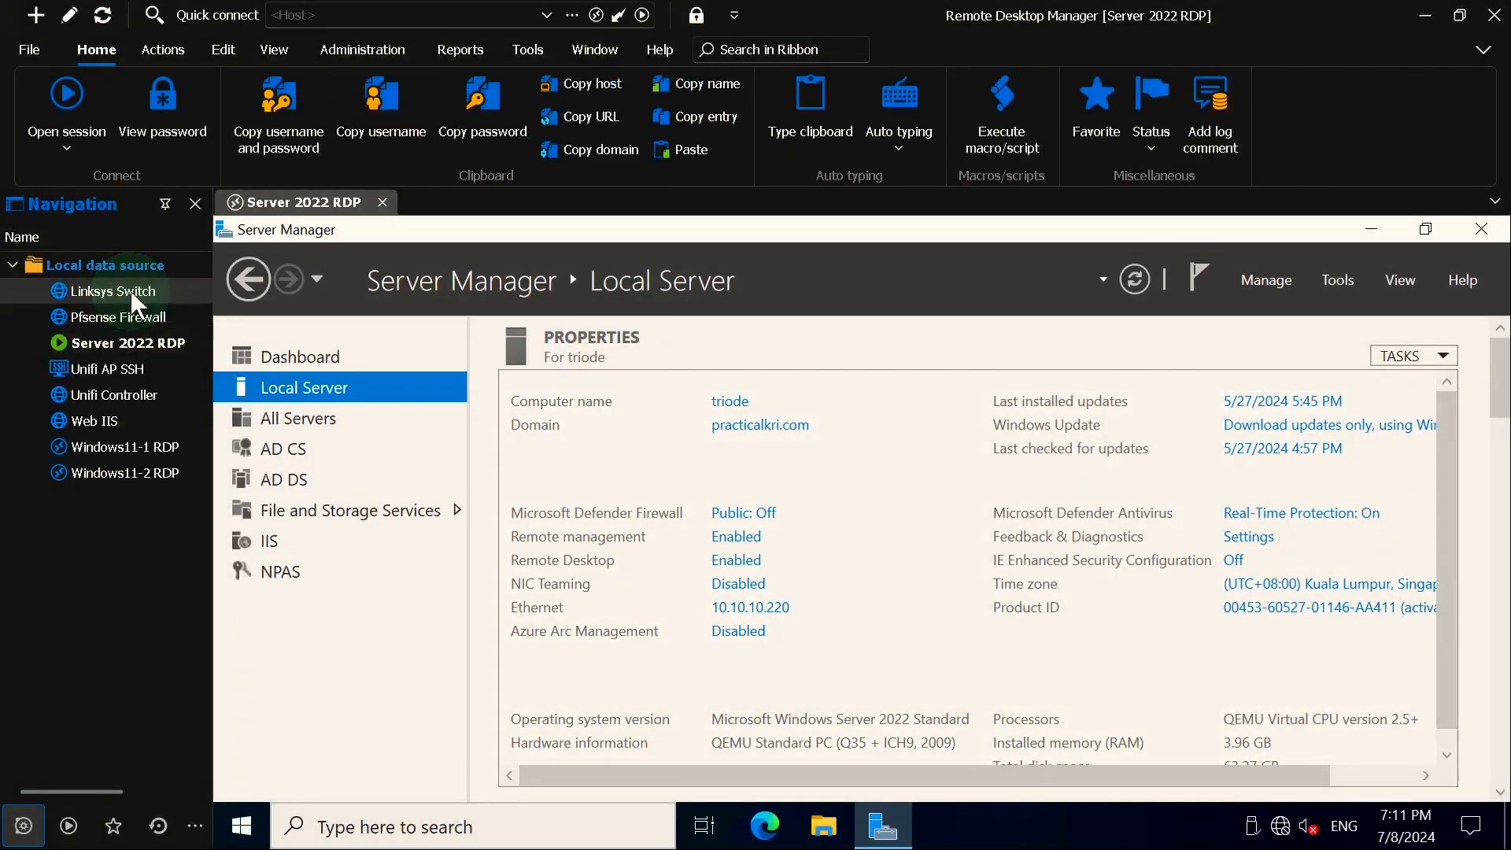
{"action": "double_click", "coordinate": [132, 291]}
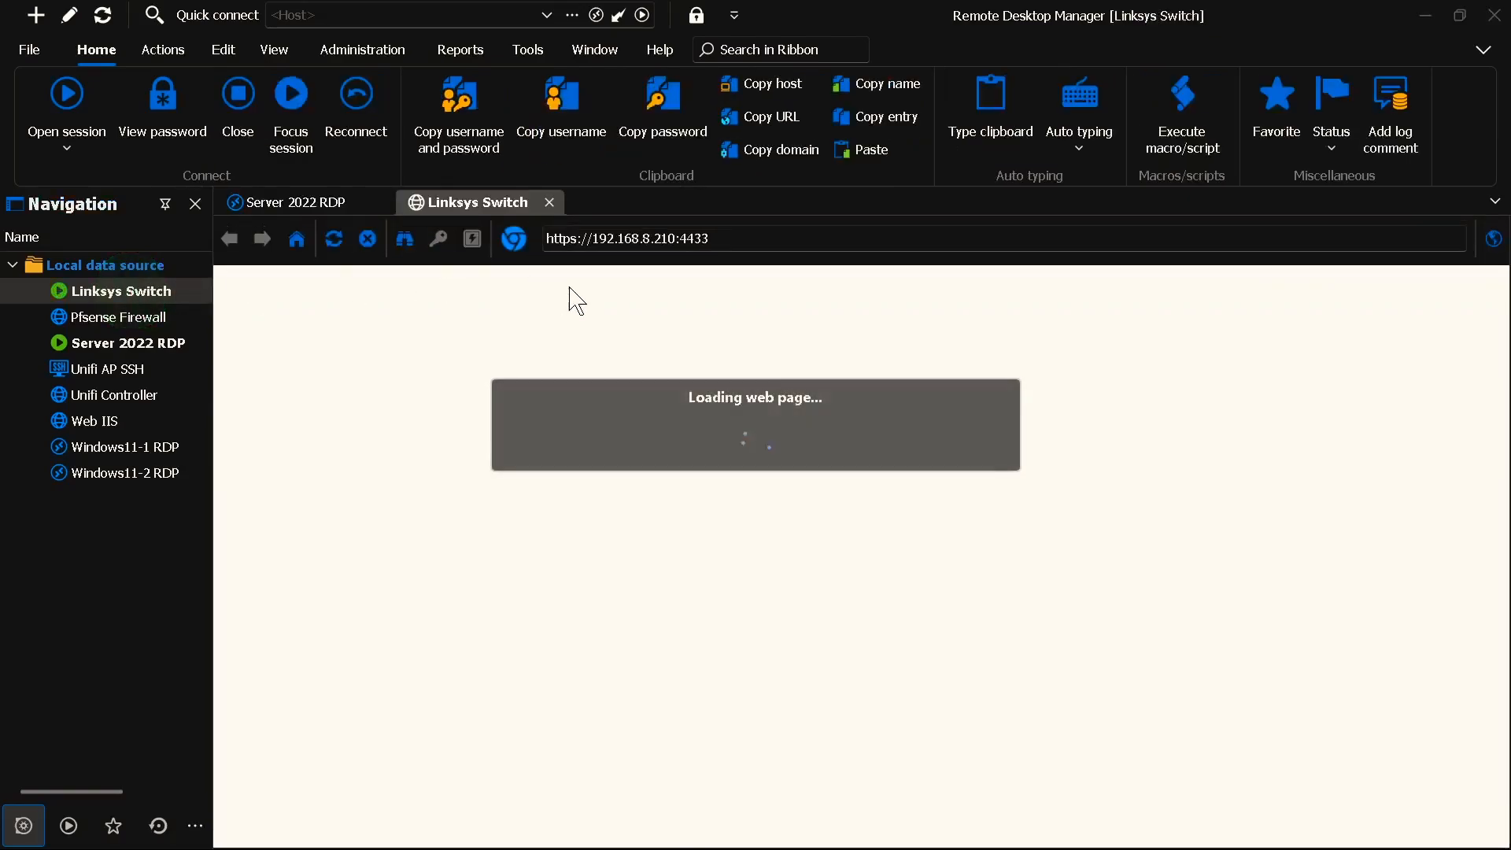
{"action": "left_click", "coordinate": [627, 253]}
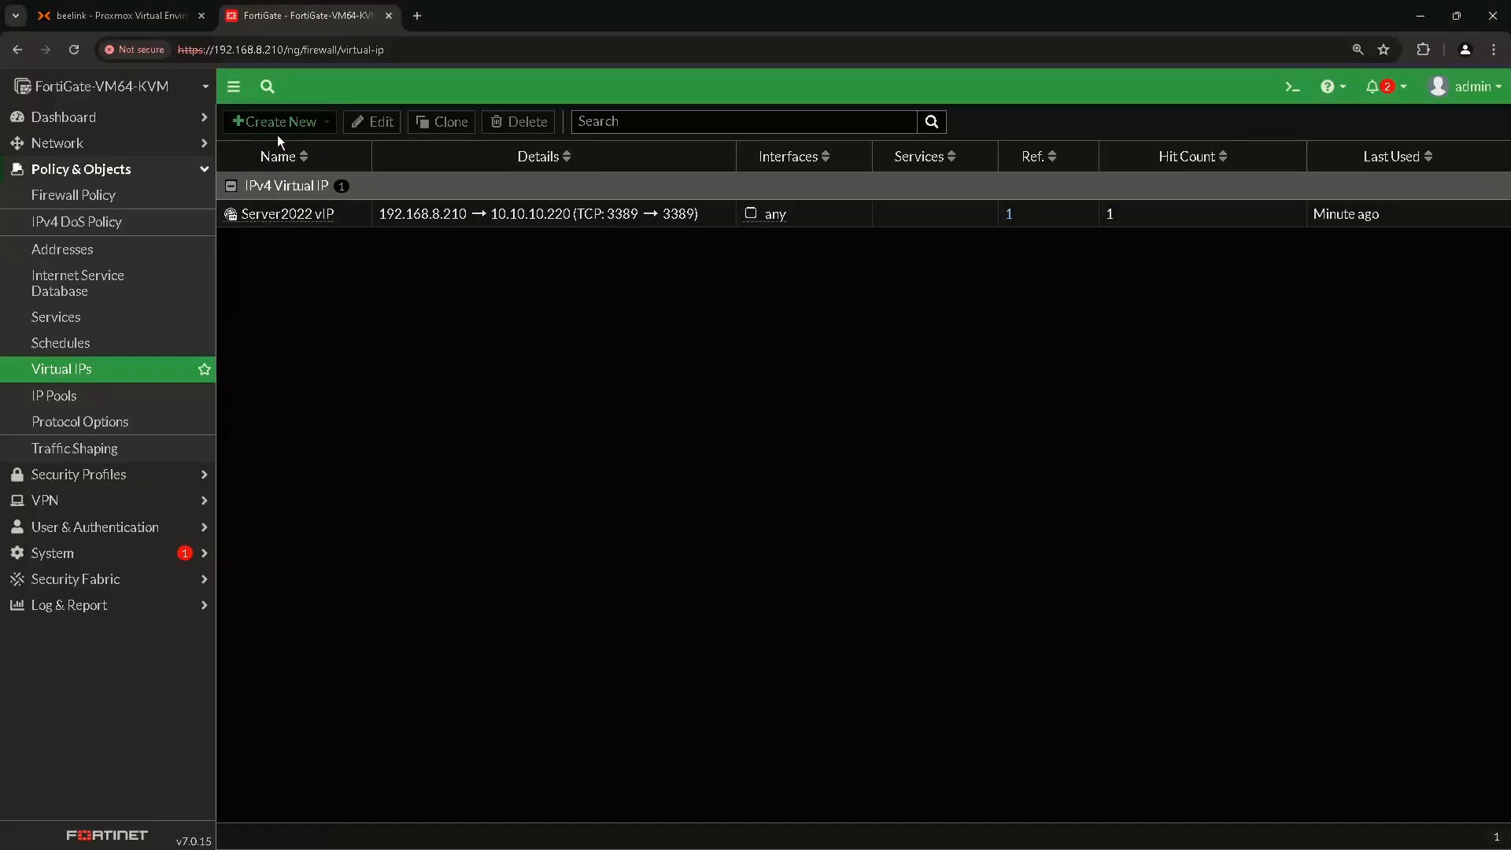
{"action": "left_click", "coordinate": [284, 126]}
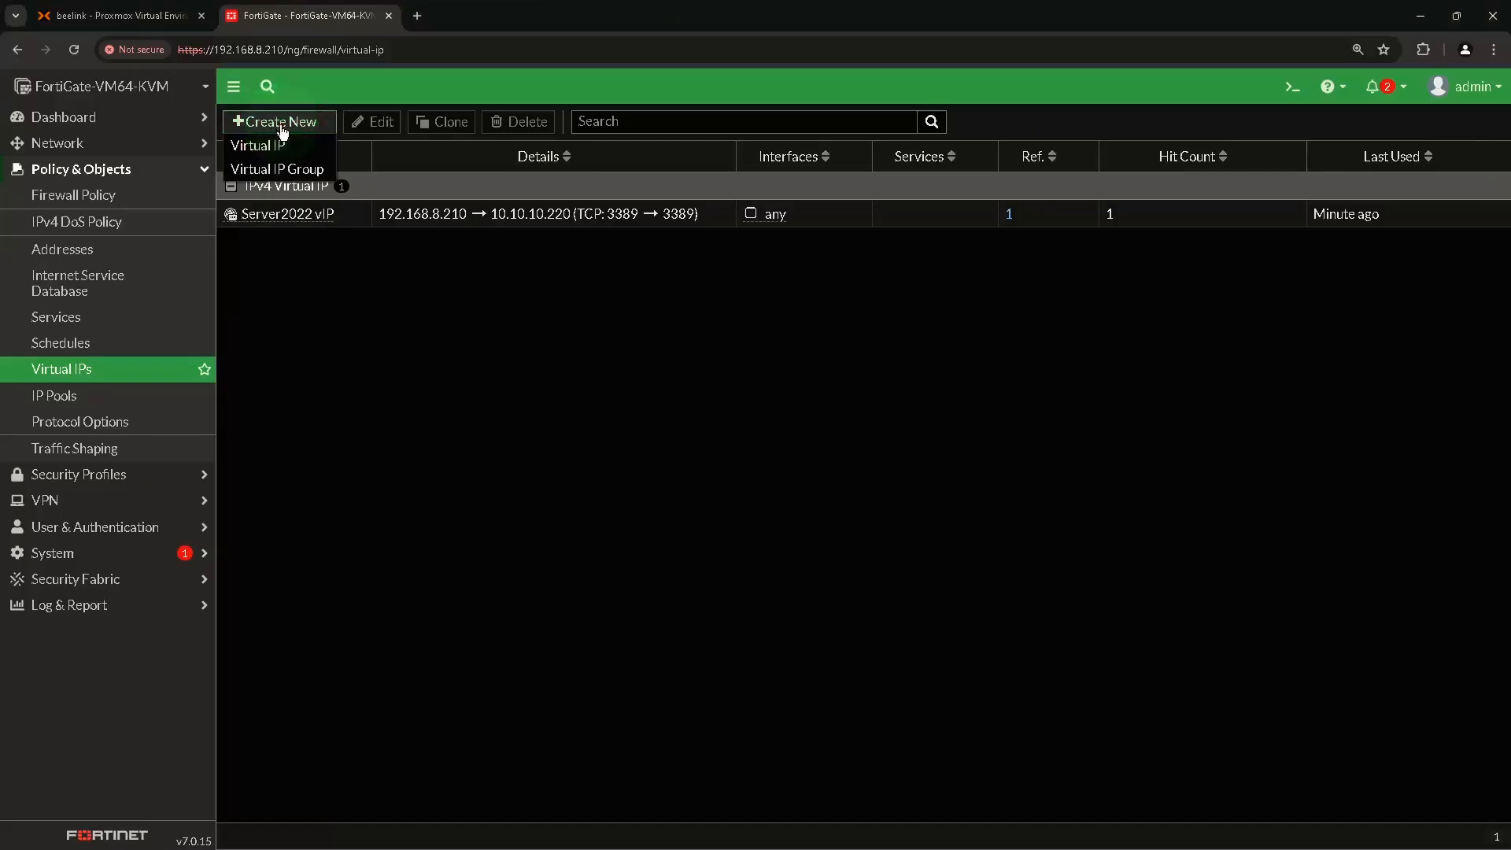
Name the virtual IP Switch vIP, with external IP 192.168.8.210 mapped to 192.168.1.205.
{"action": "left_click", "coordinate": [276, 146]}
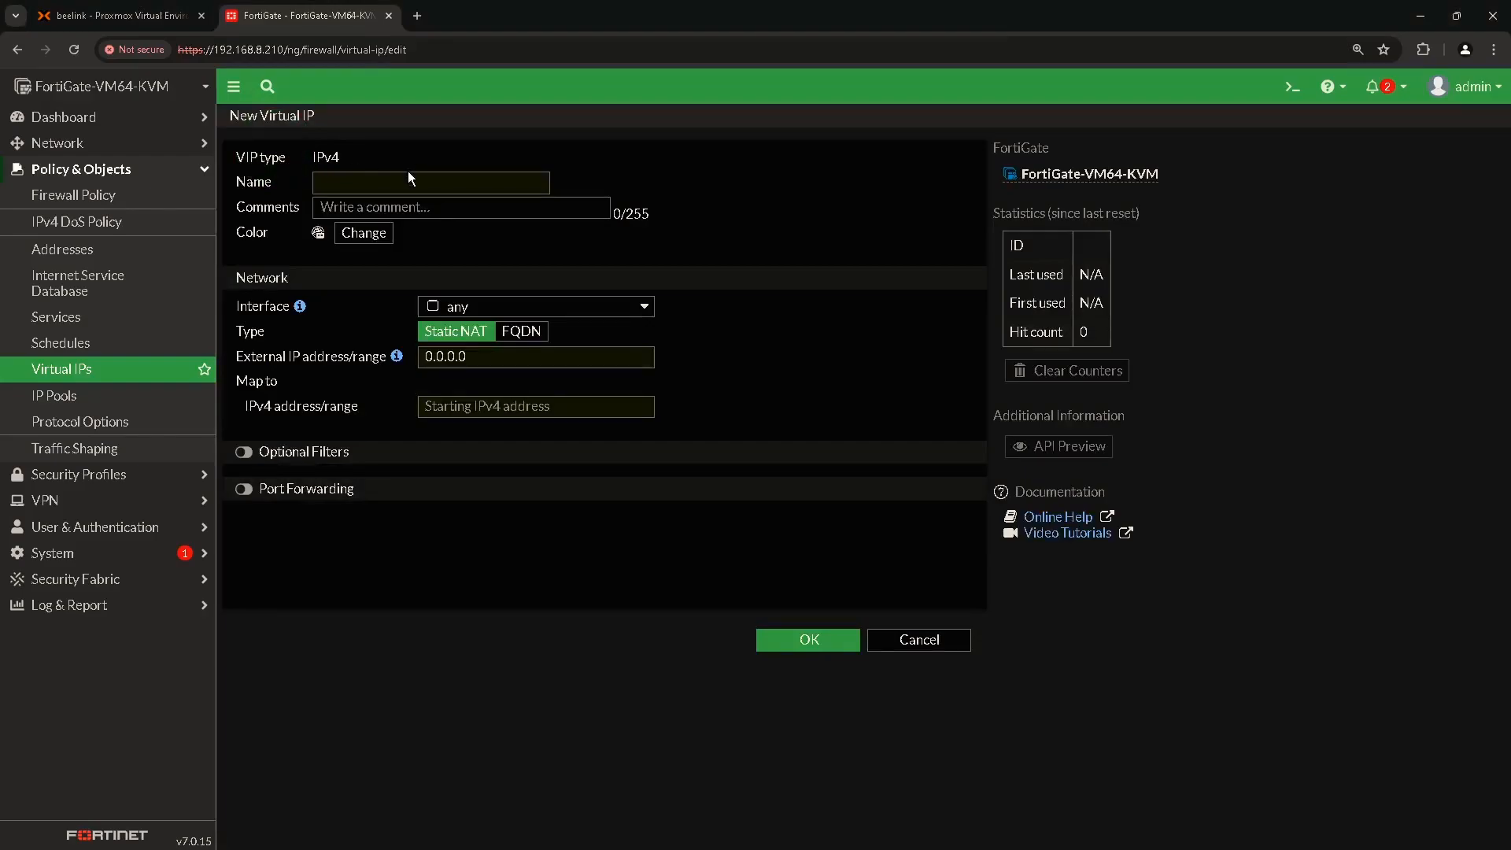
{"action": "left_click", "coordinate": [411, 180]}
{"action": "type", "text": "Switch vIP"}
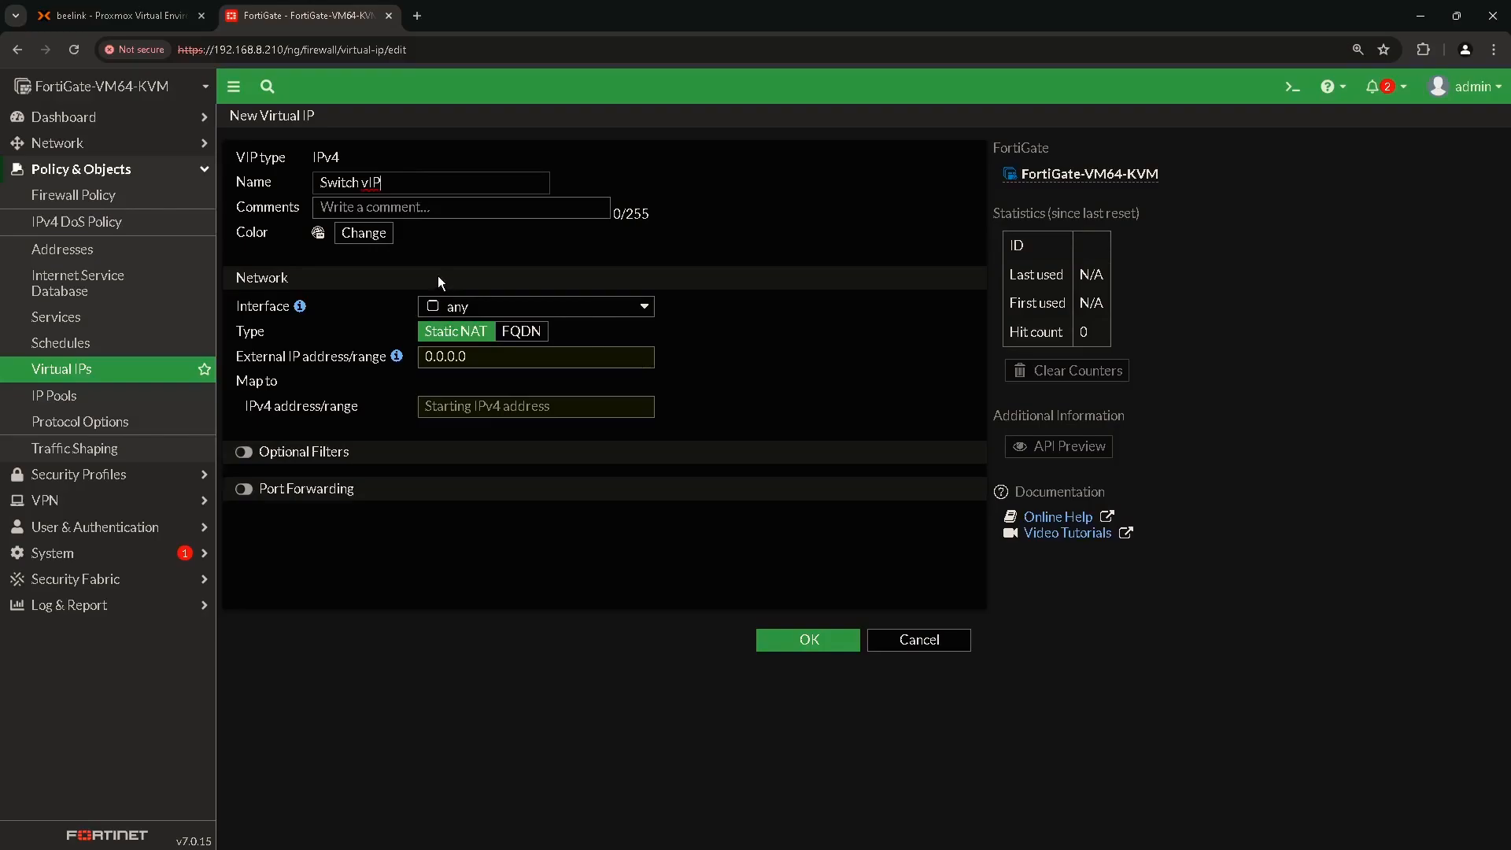
{"action": "key", "text": "ctrl"}
{"action": "key", "text": "ctrl"}
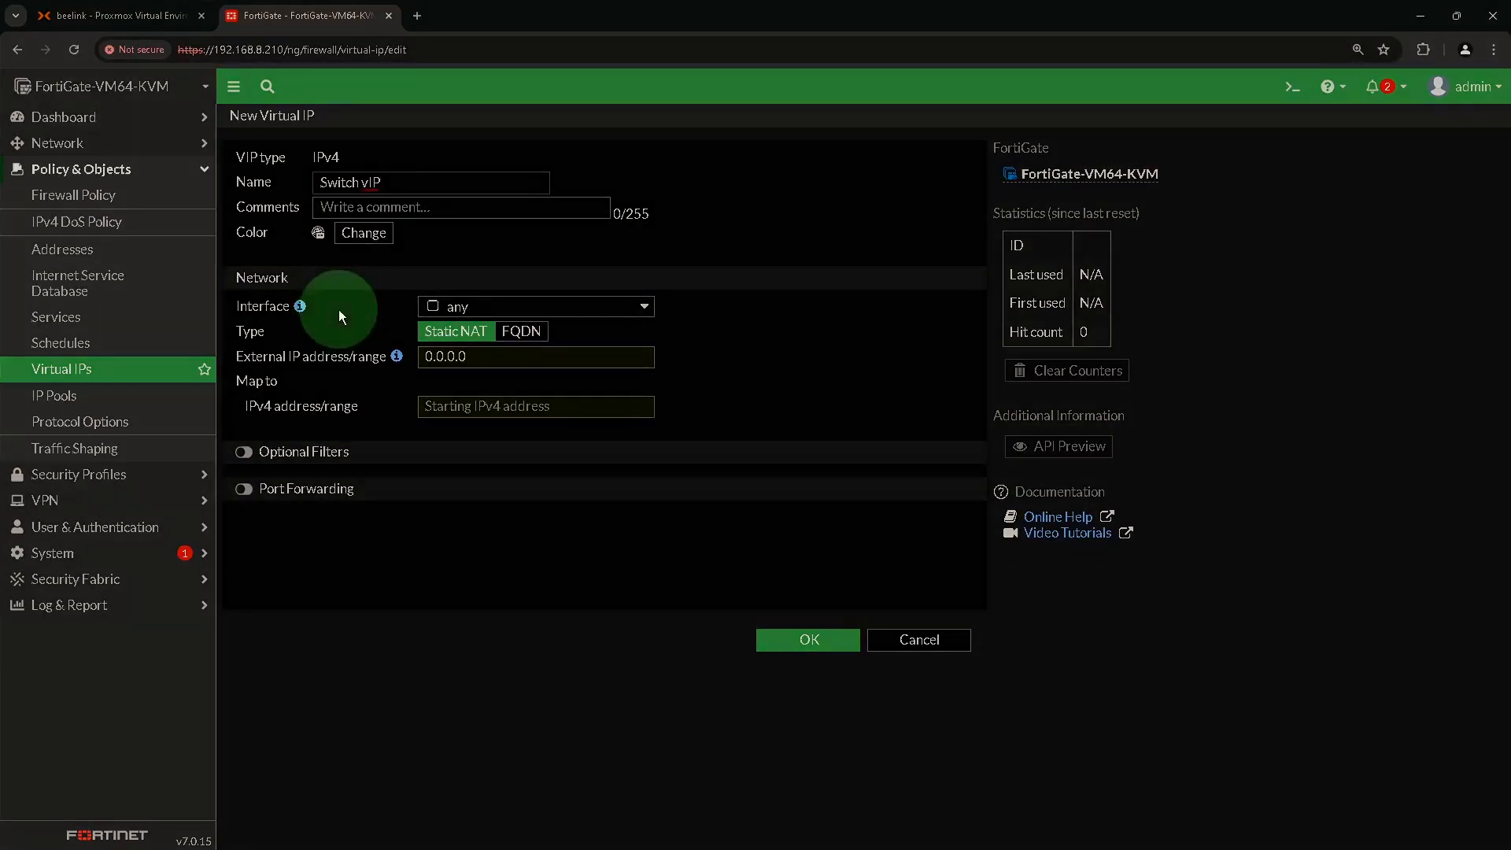
{"action": "left_click", "coordinate": [449, 301]}
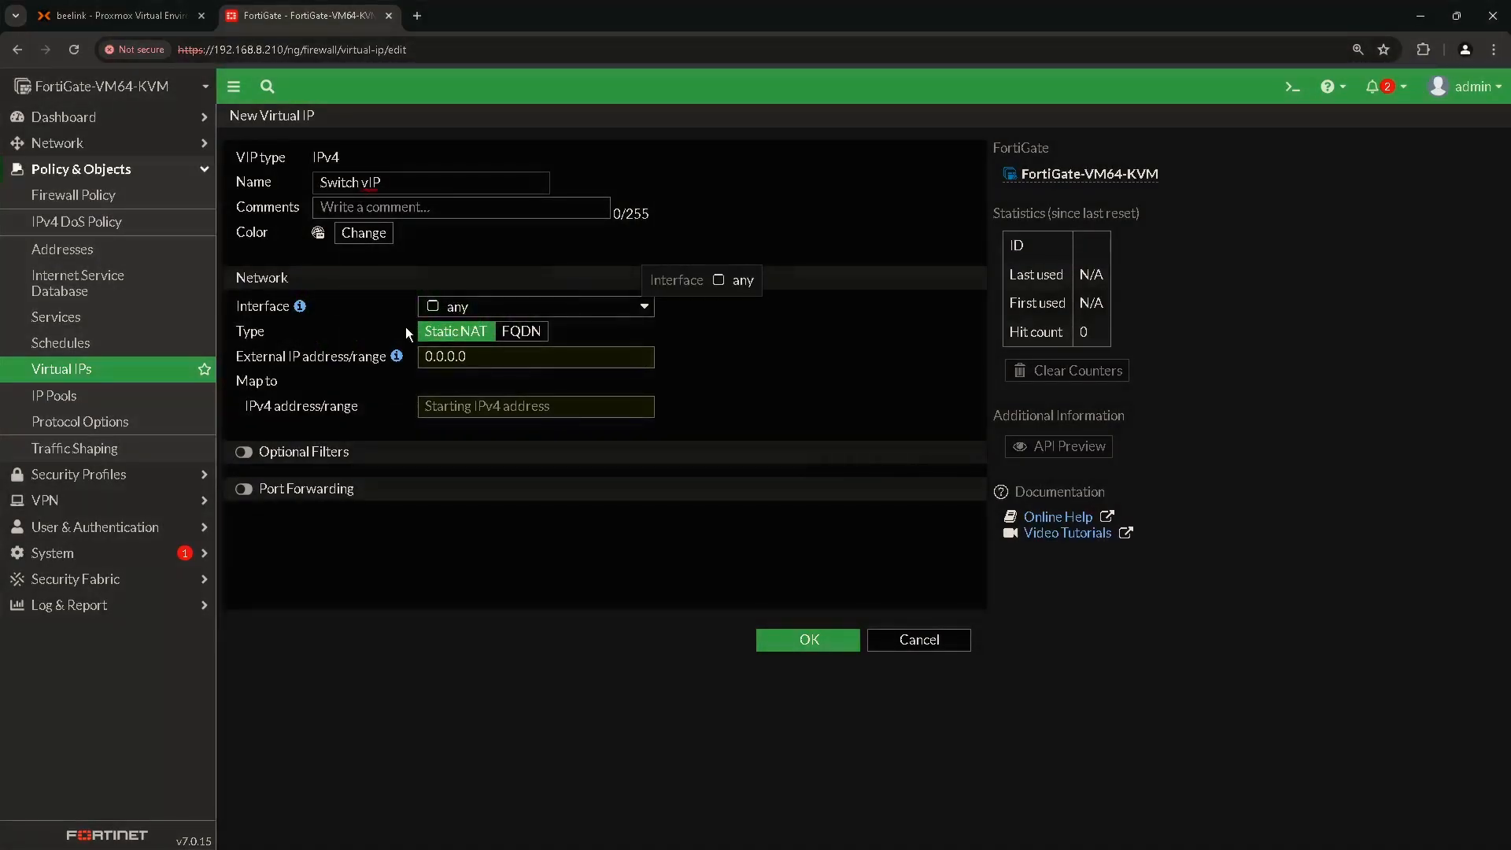
{"action": "key", "text": "ctrl"}
{"action": "key", "text": "ctrl"}
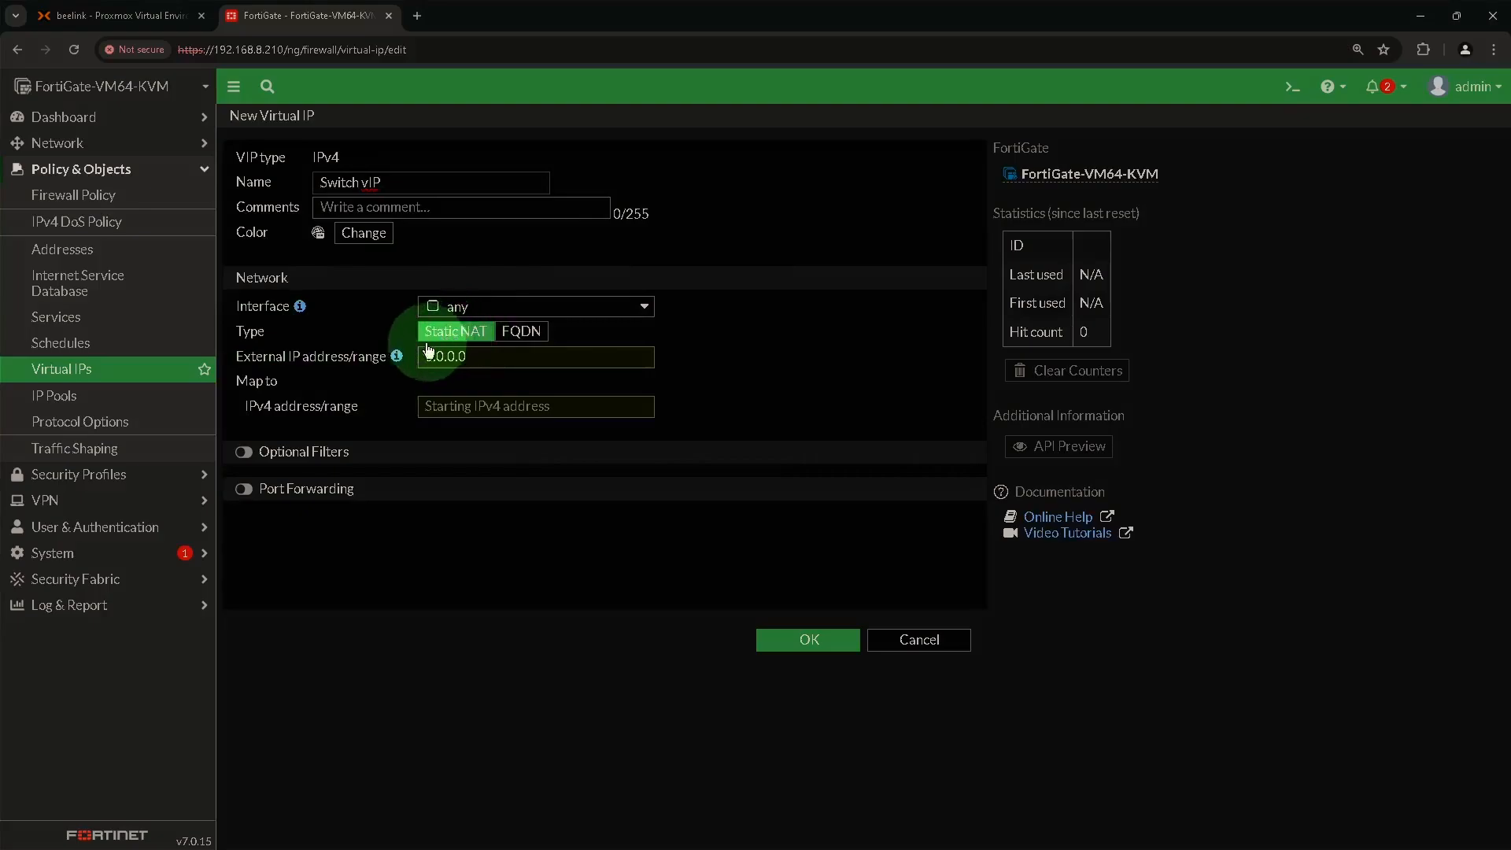
{"action": "double_click", "coordinate": [469, 358]}
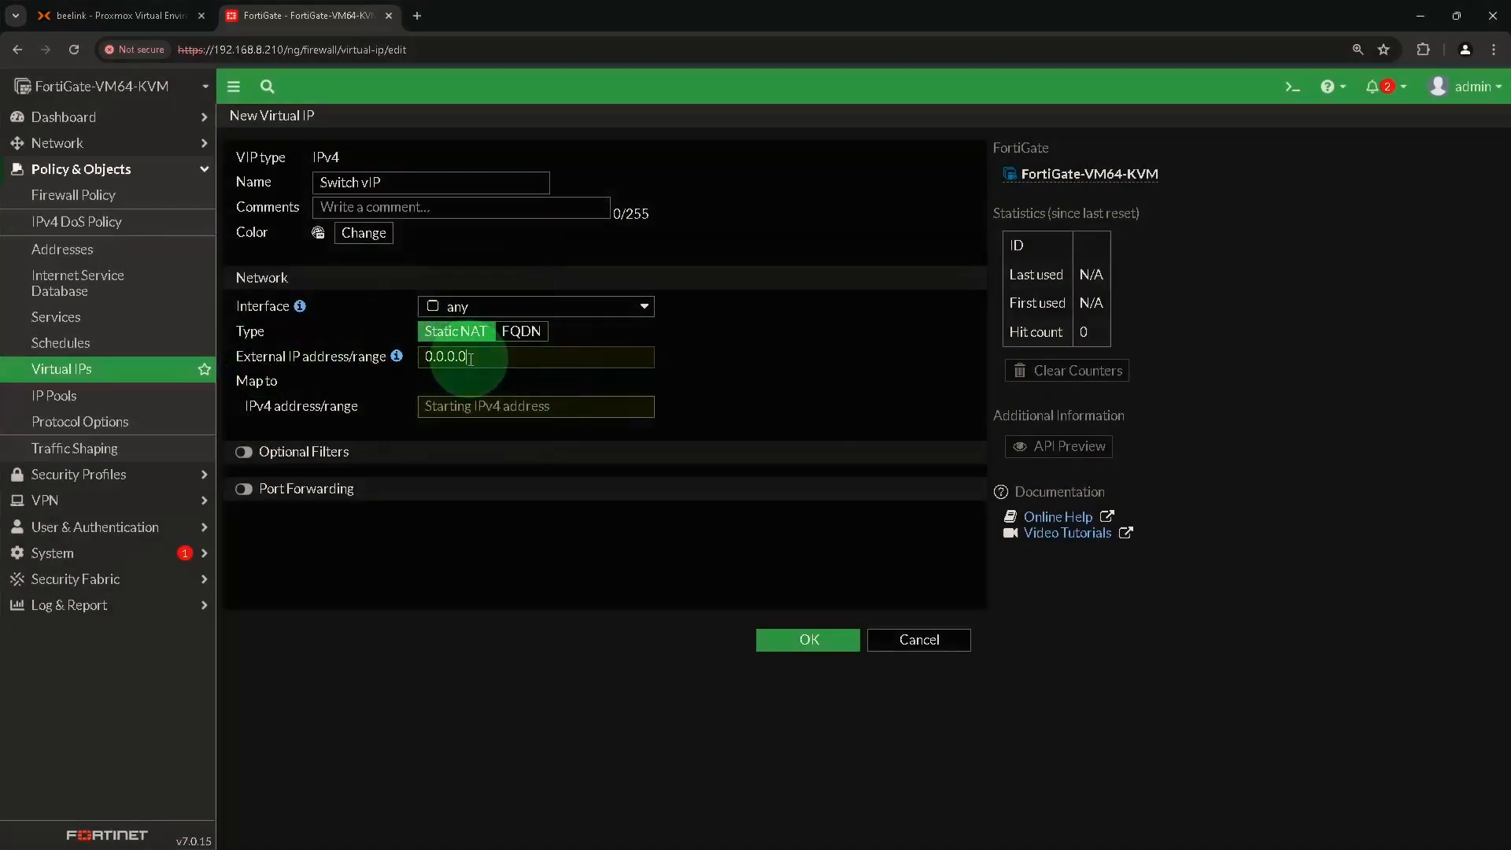
{"action": "type", "text": "19"}
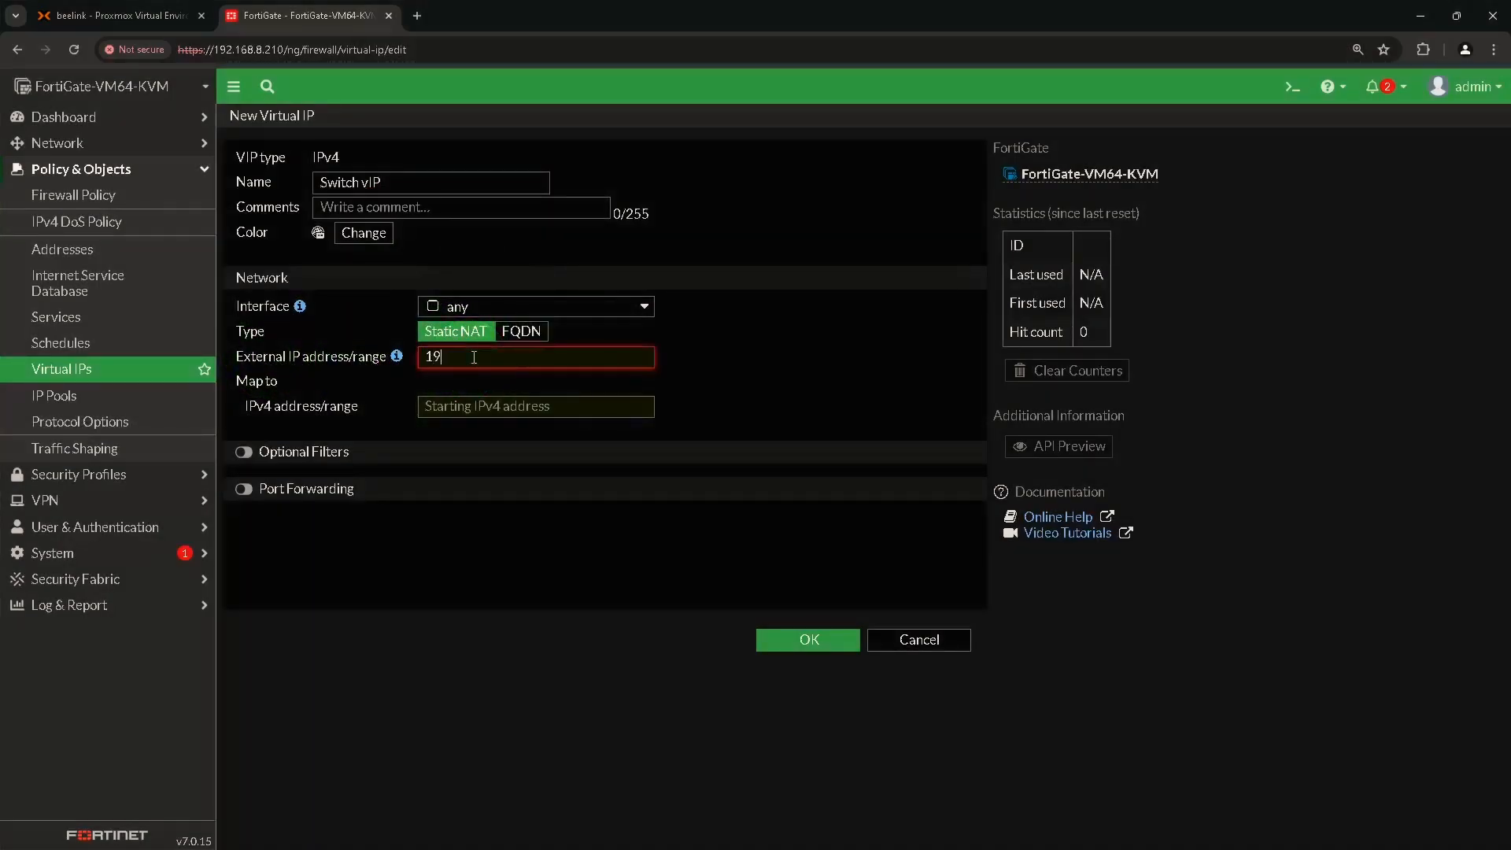
{"action": "type", "text": "2.168.8.210"}
{"action": "key", "text": "ctrl"}
{"action": "key", "text": "ctrl"}
{"action": "left_click", "coordinate": [510, 410]}
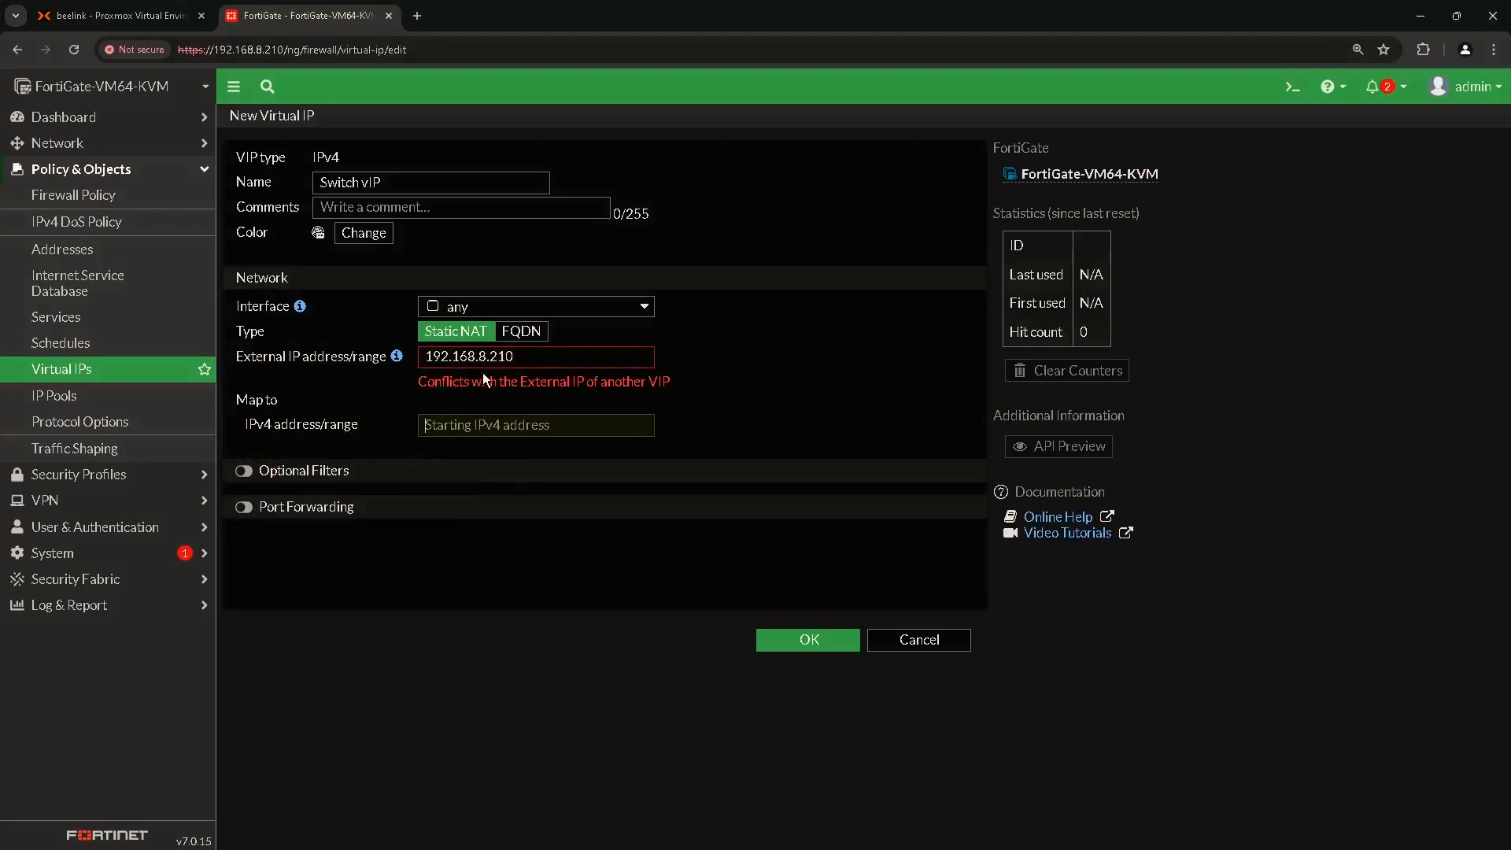
{"action": "key", "text": "ctrl"}
{"action": "key", "text": "ctrl"}
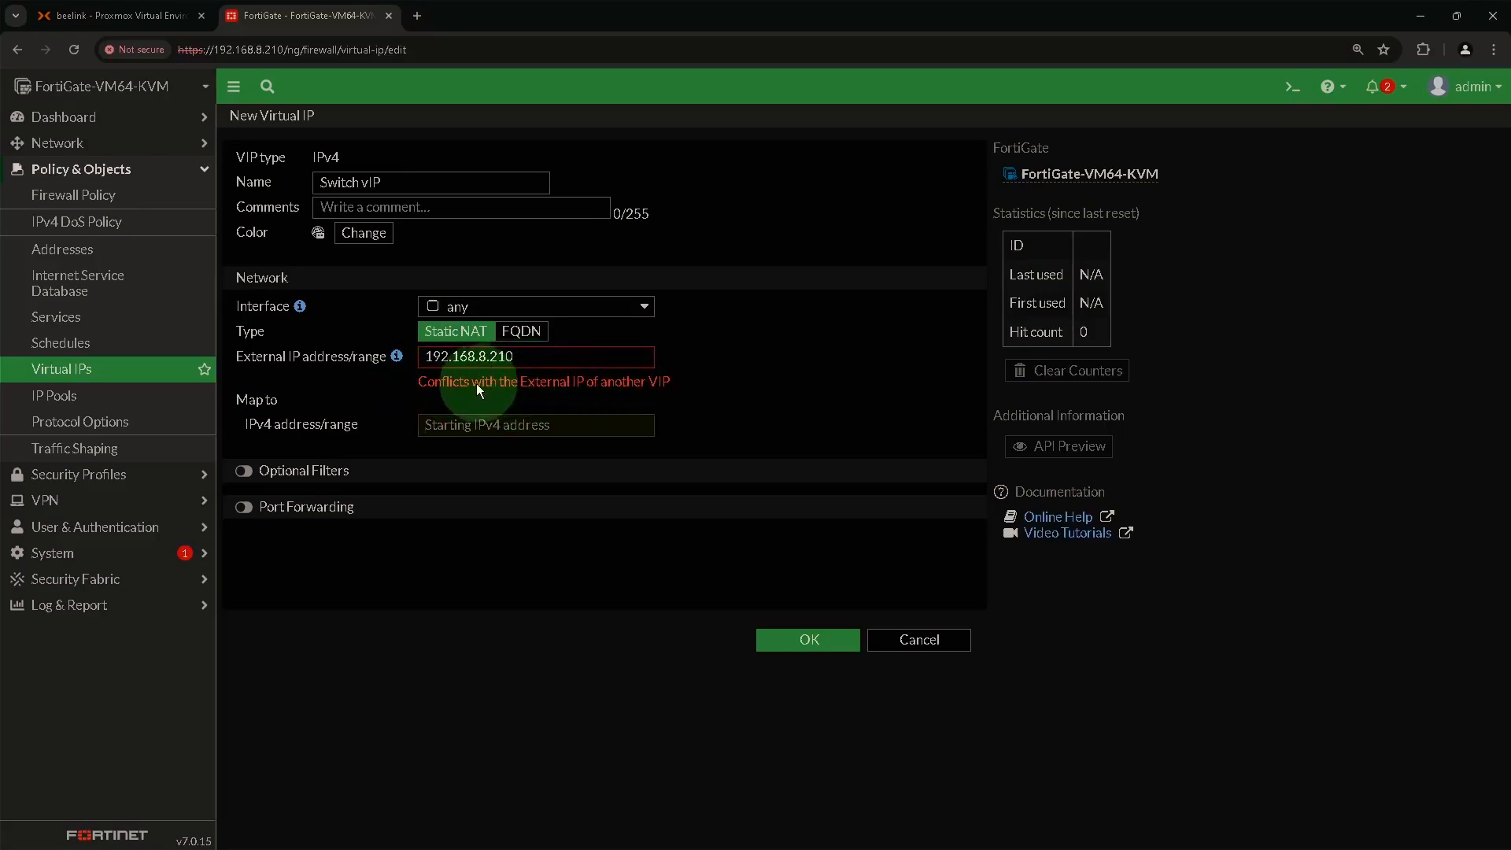
{"action": "left_click", "coordinate": [461, 424]}
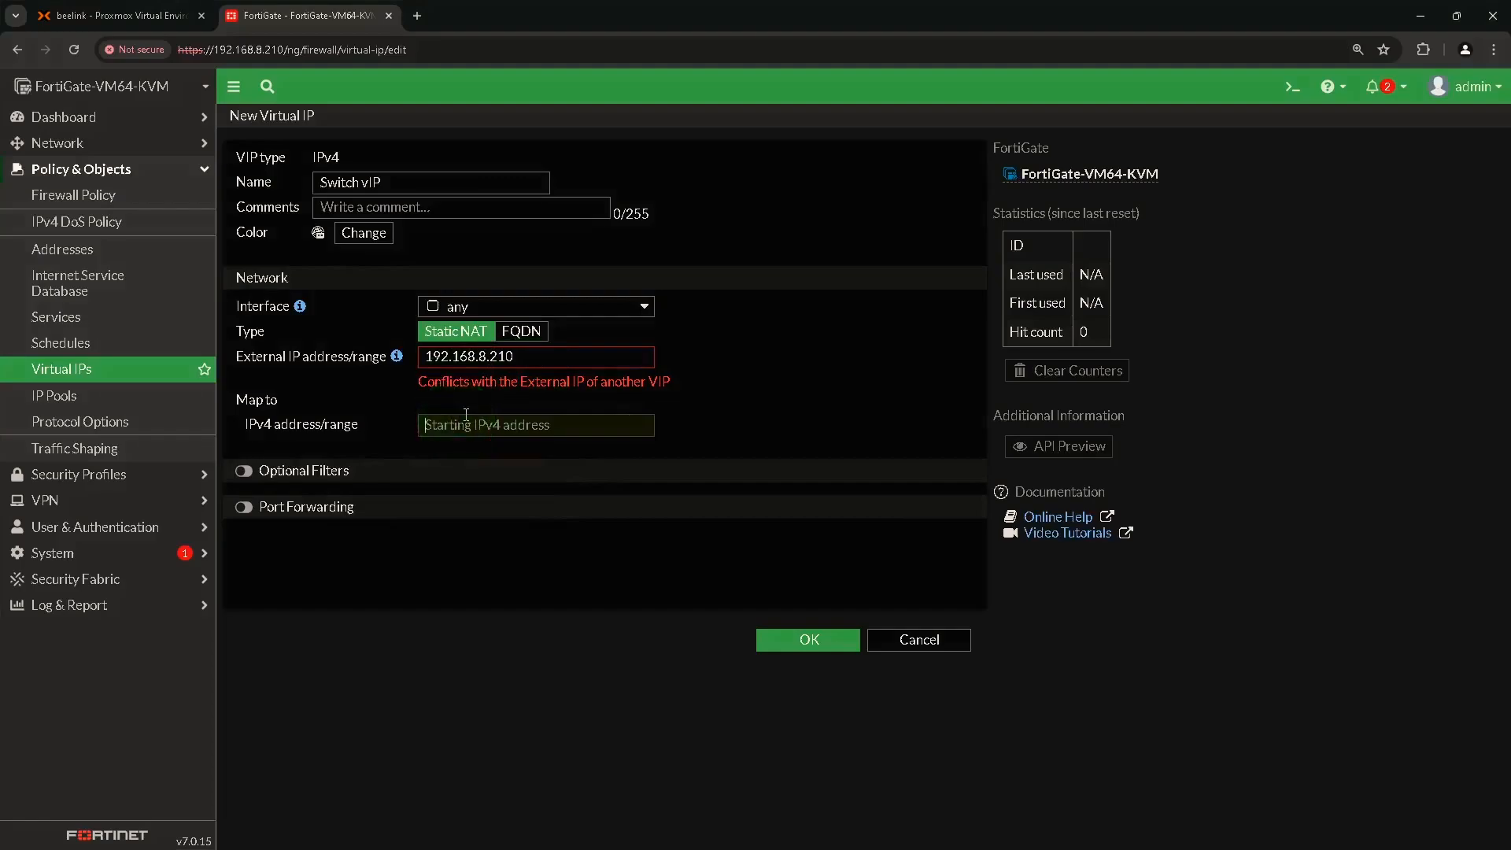
{"action": "type", "text": "1"}
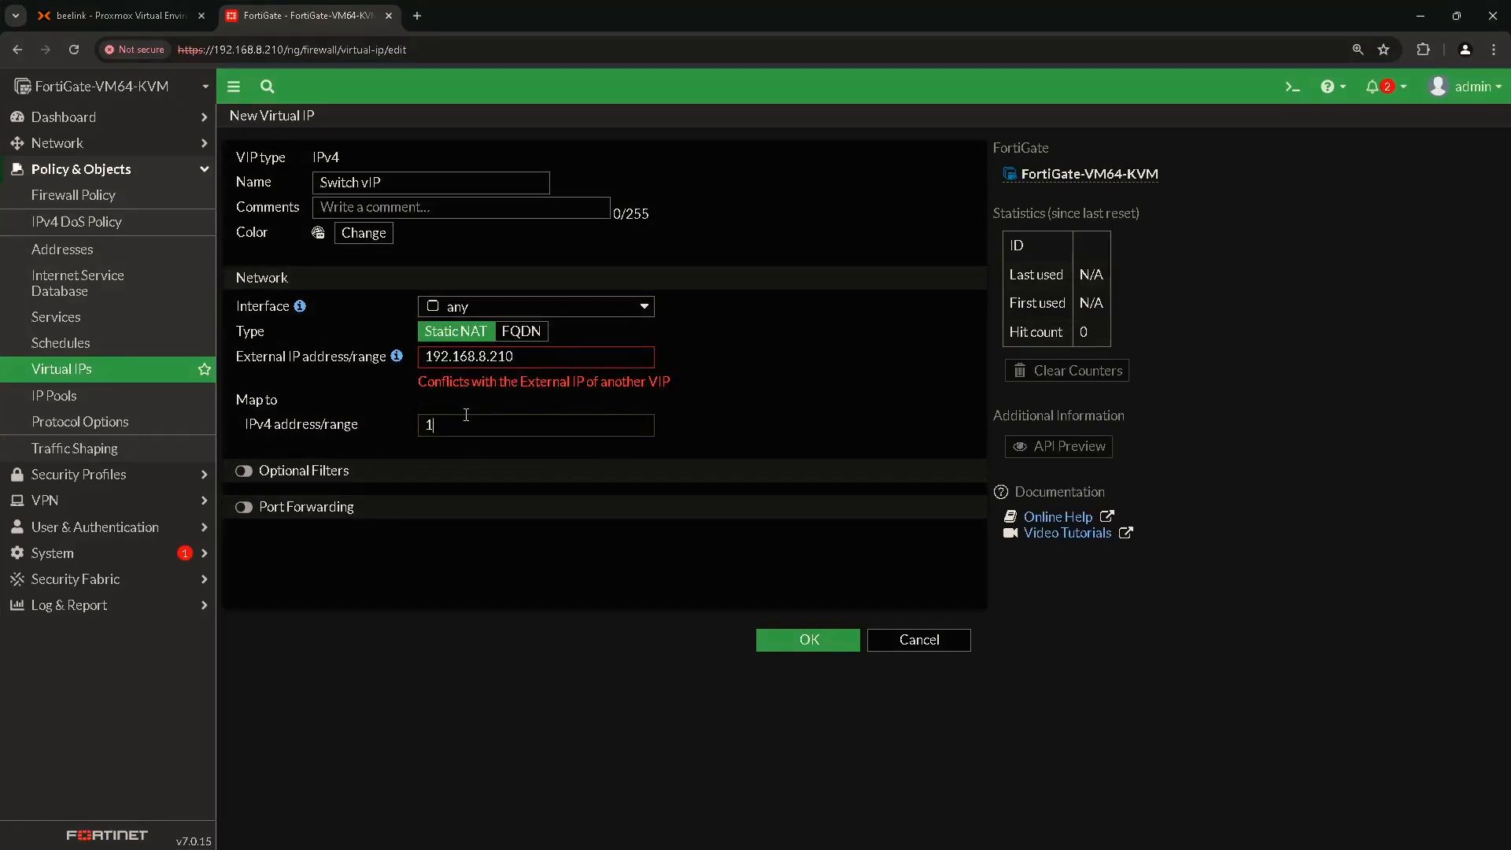
{"action": "type", "text": "92.168.1.205"}
Enable TCP port forwarding from 4433 to 443 and save the virtual IP.
{"action": "left_click", "coordinate": [245, 507]}
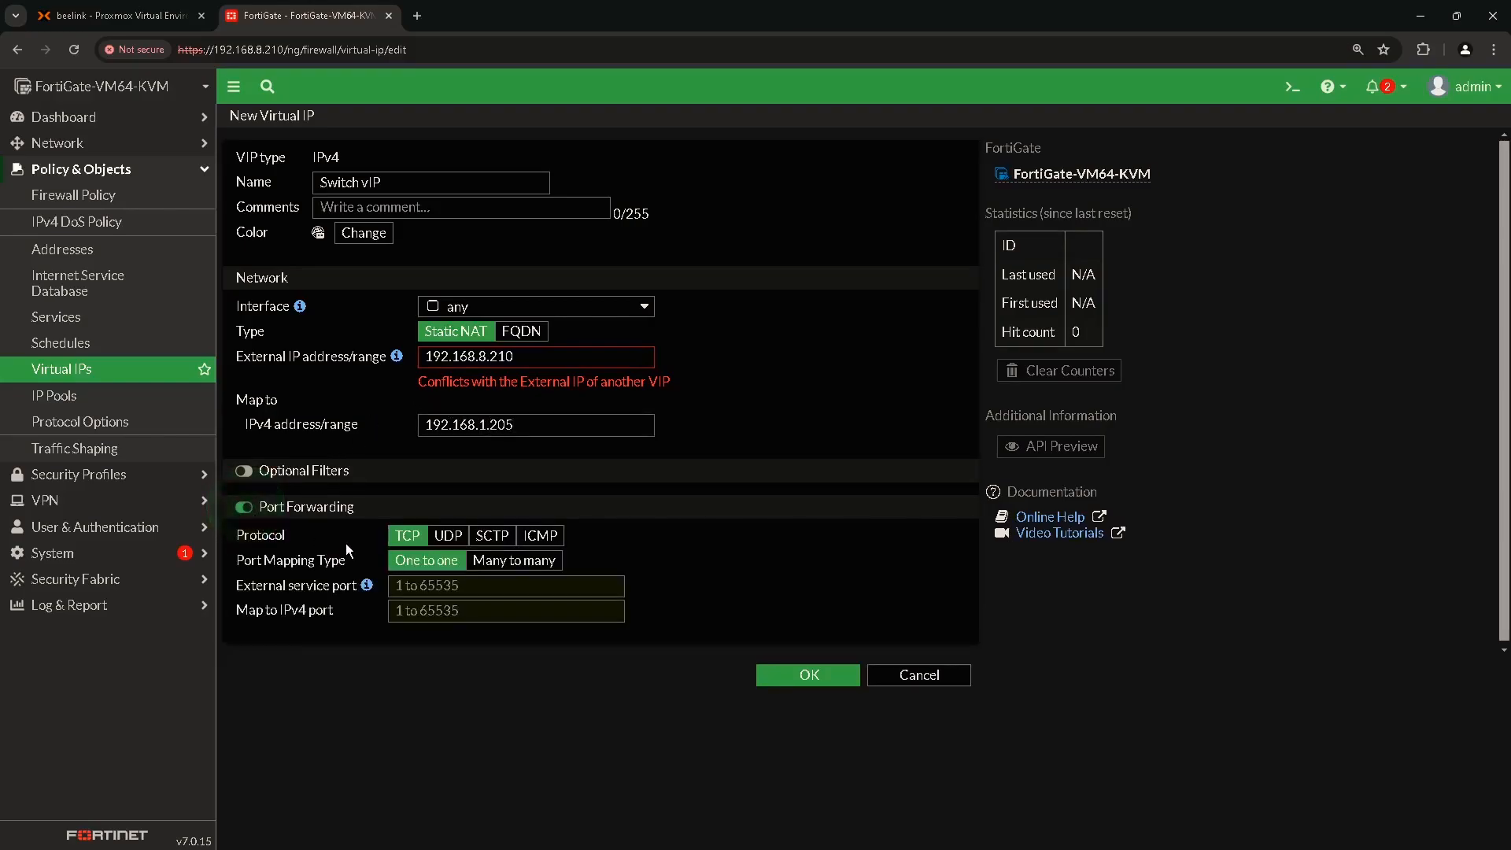
{"action": "left_click", "coordinate": [424, 587]}
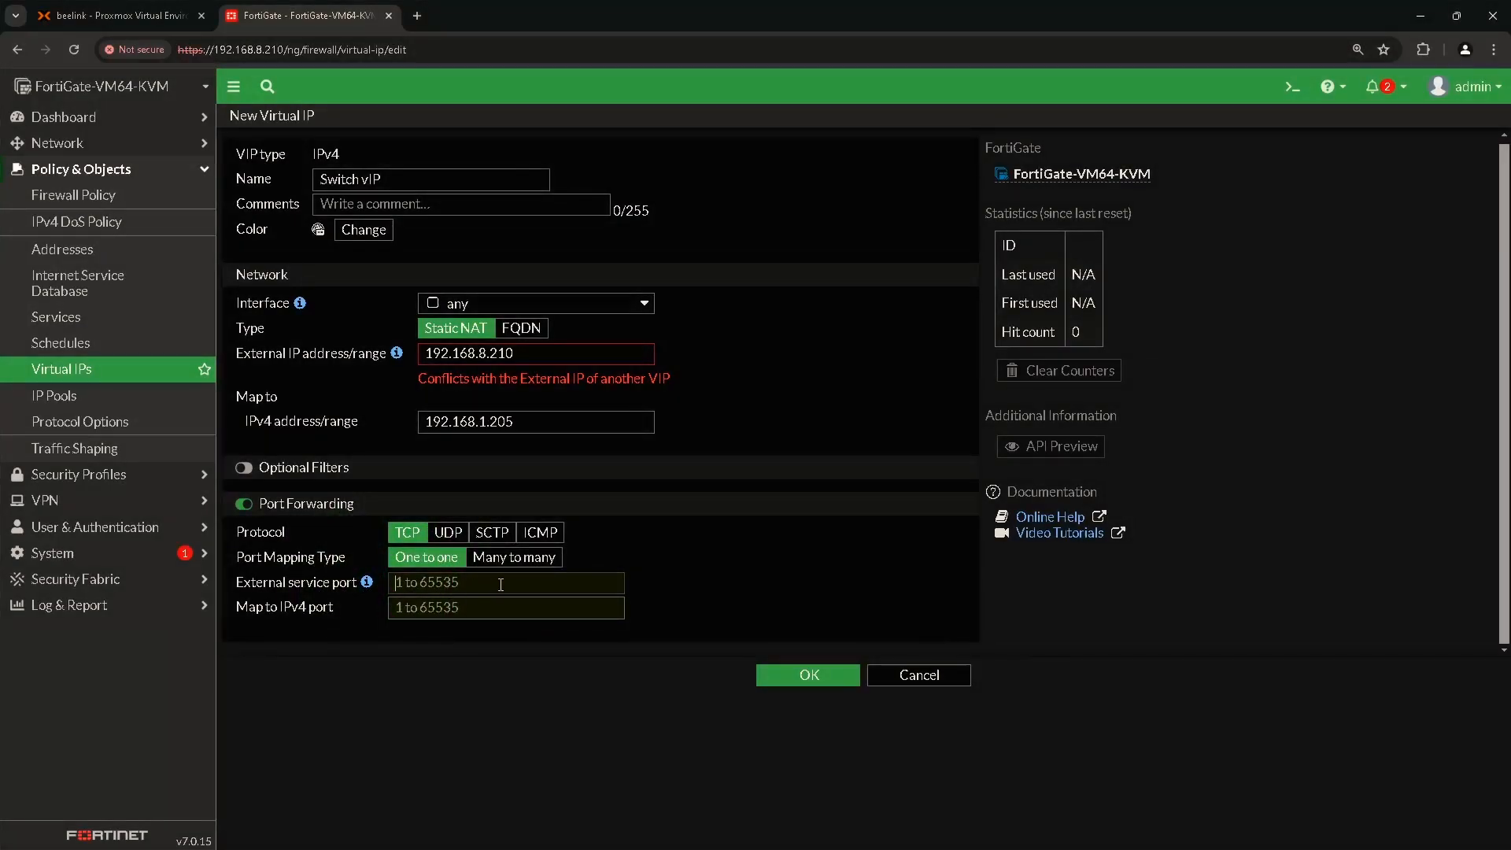
{"action": "type", "text": "4"}
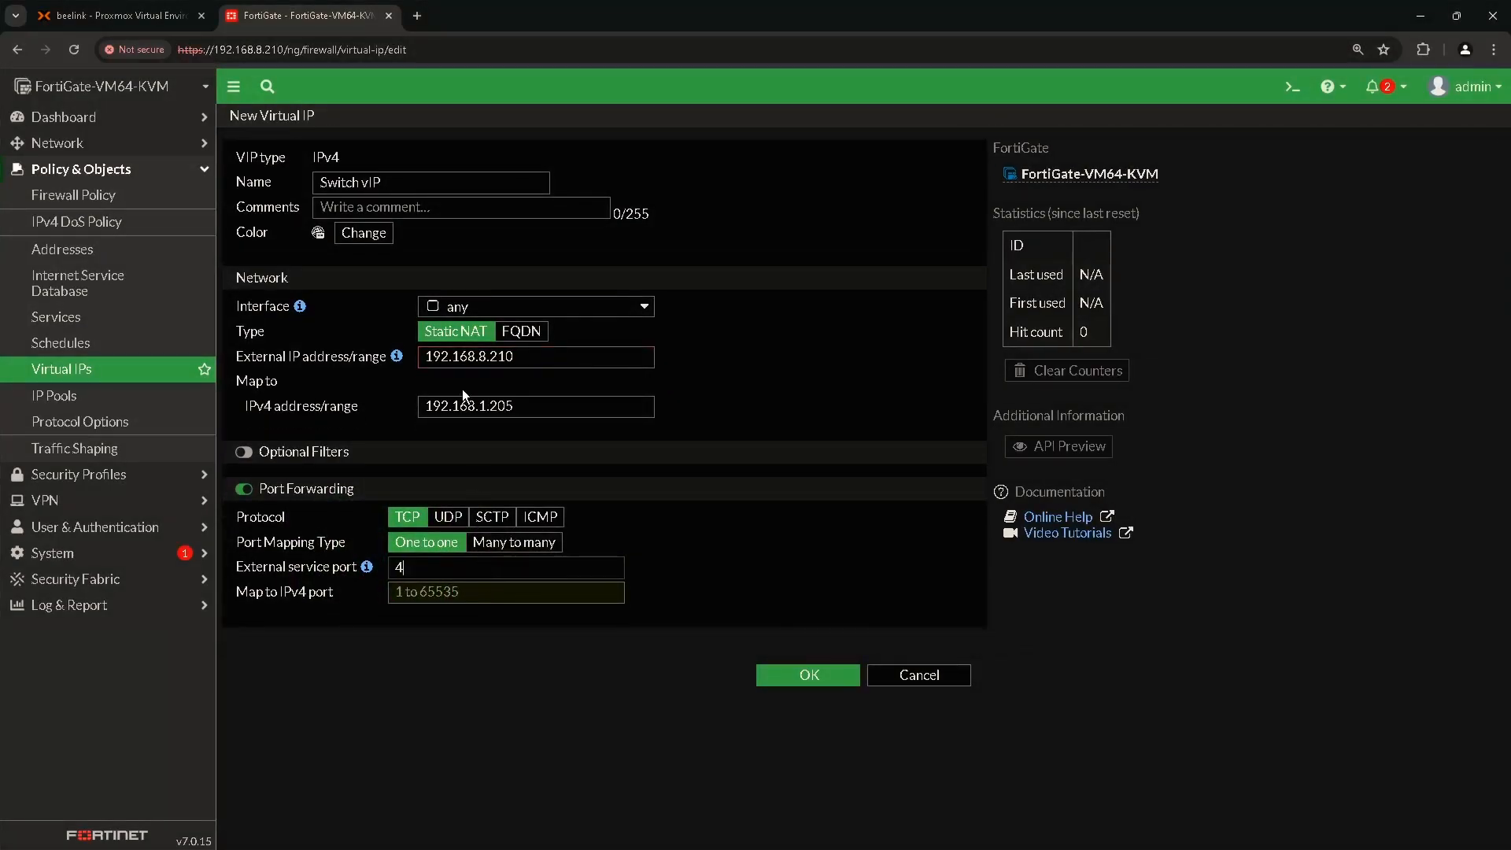
{"action": "left_click", "coordinate": [498, 375]}
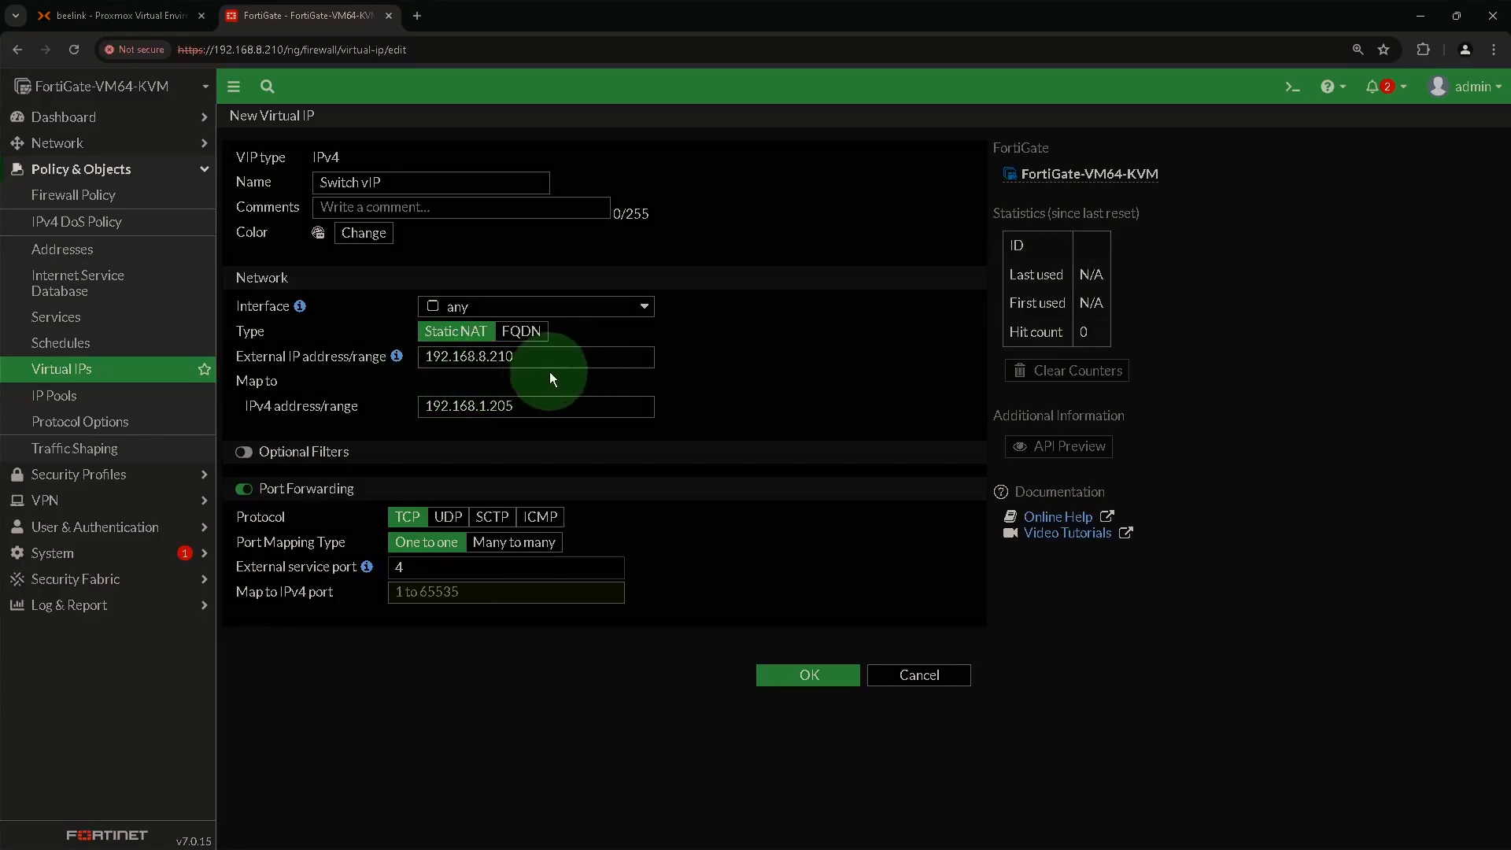
{"action": "left_click", "coordinate": [417, 572]}
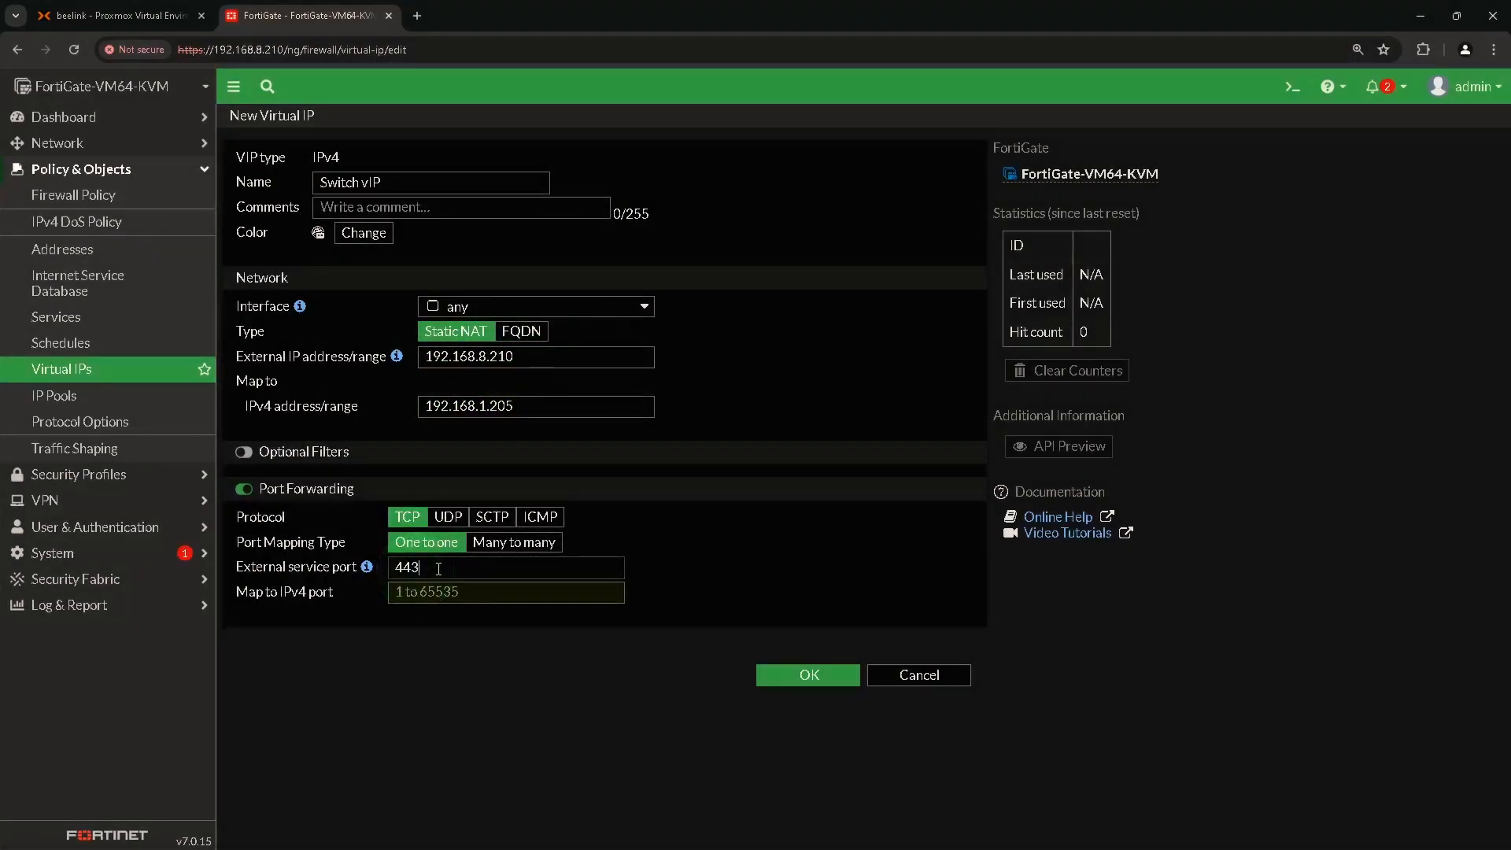
{"action": "left_click", "coordinate": [445, 590]}
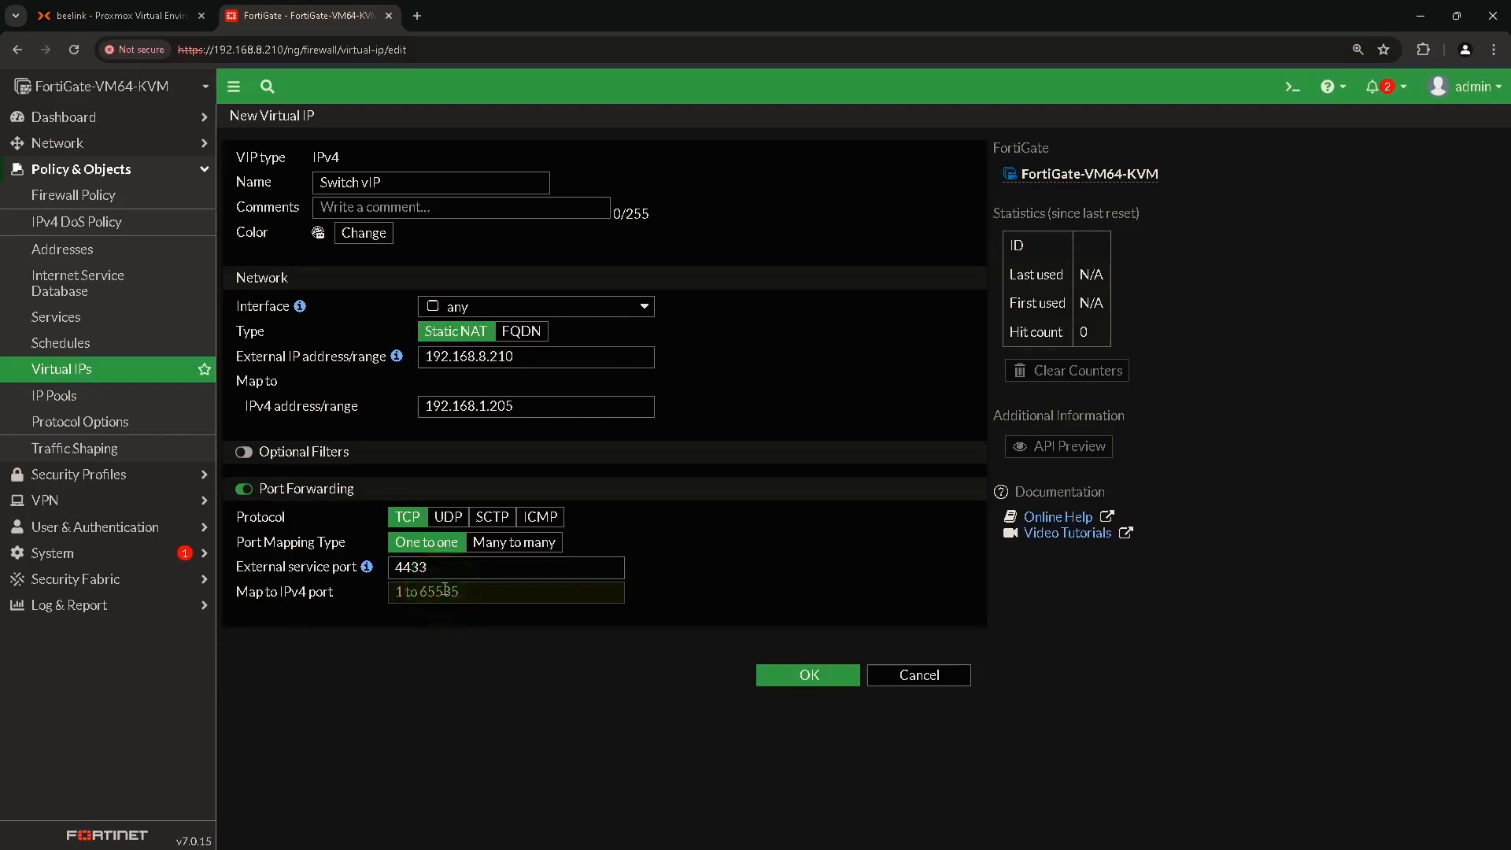
{"action": "type", "text": "4"}
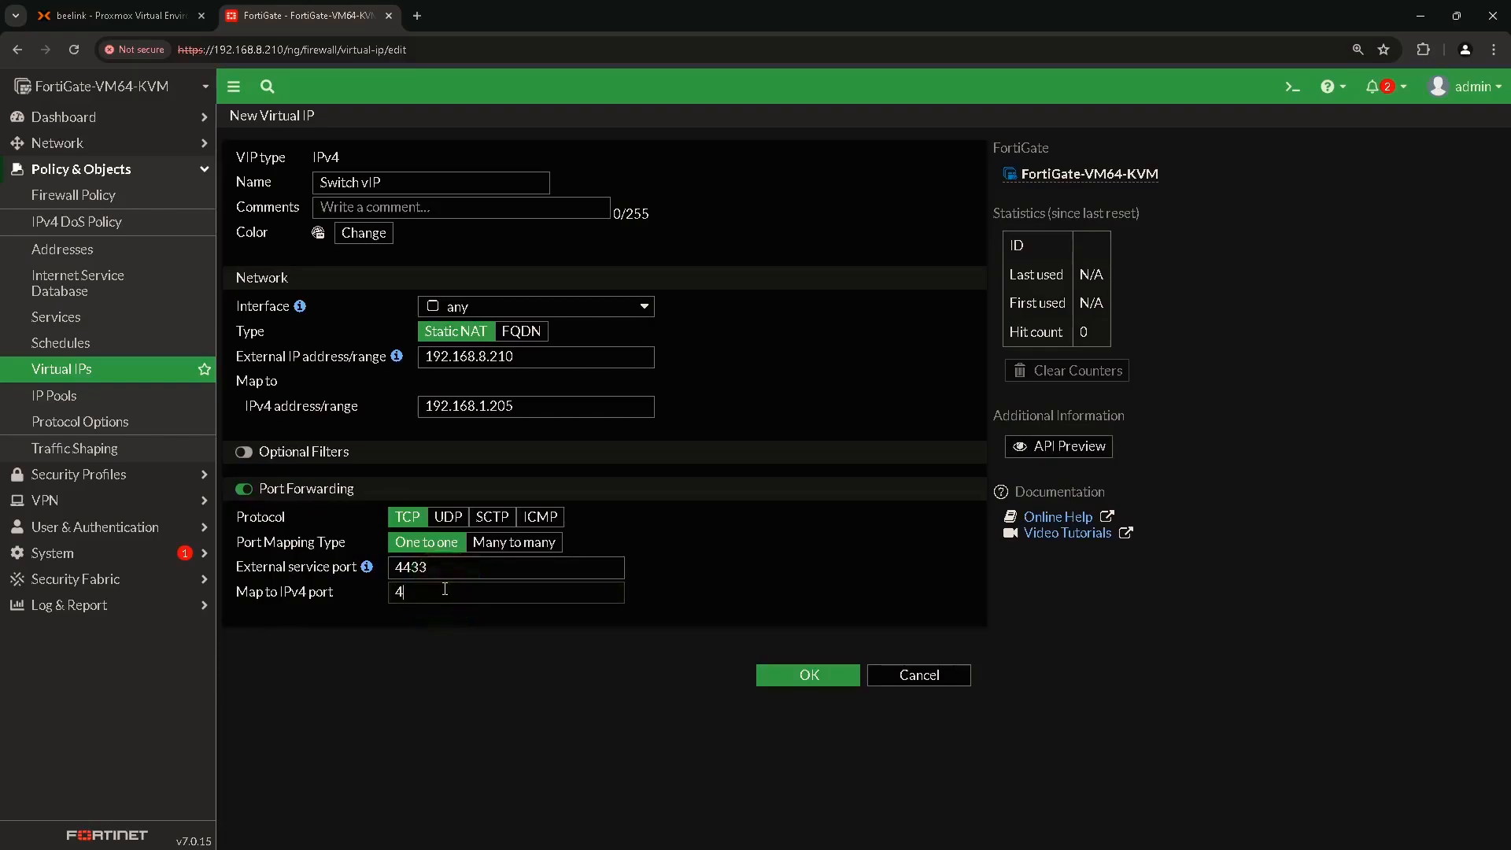
{"action": "type", "text": "43"}
{"action": "left_click", "coordinate": [800, 675]}
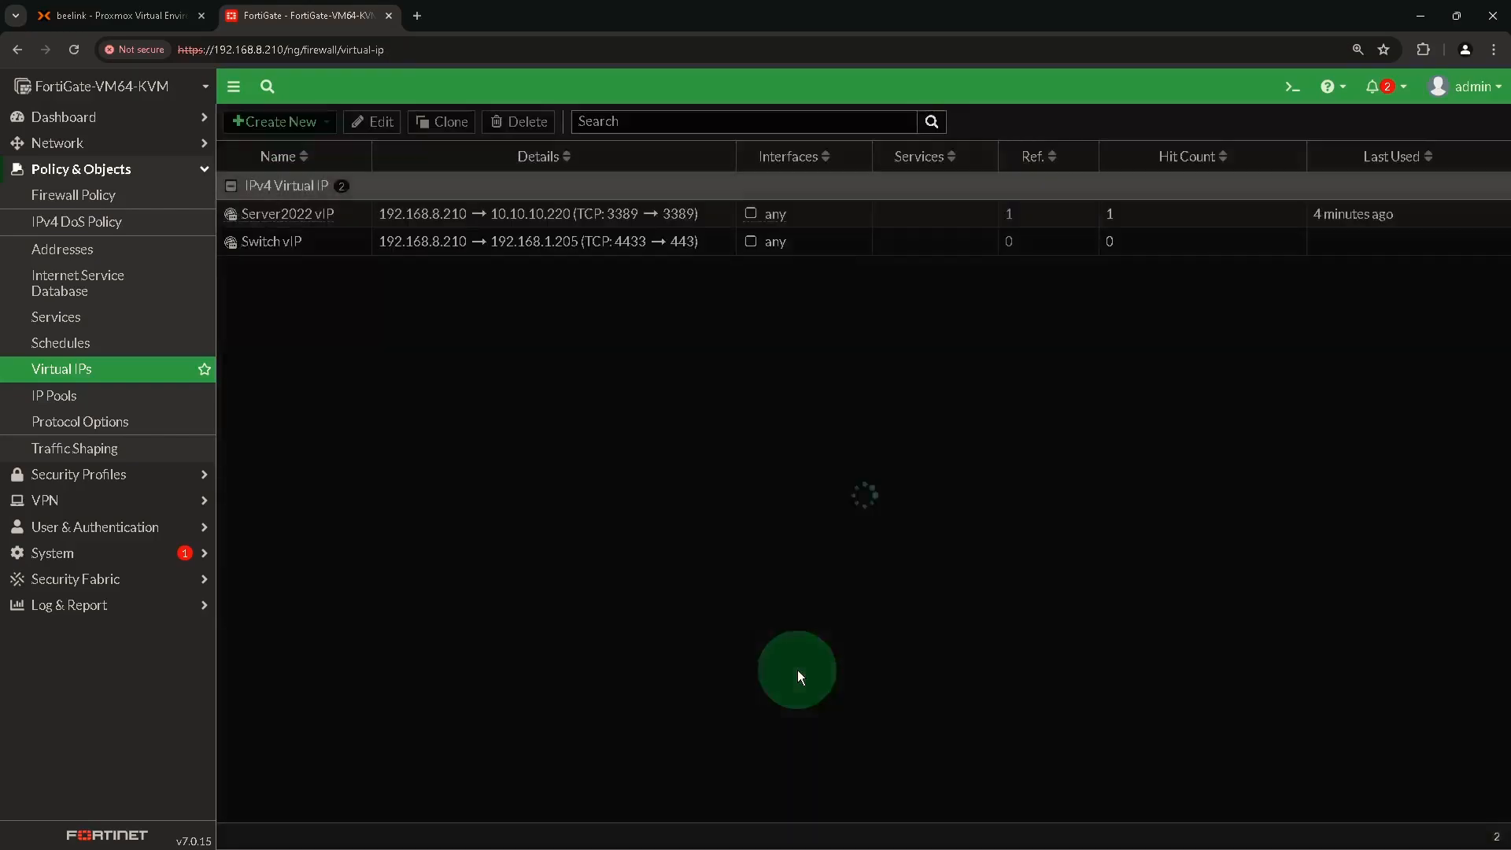
Create policy 'Switch Web Management' with incoming WAN (port1), outgoing LAN (port2) and source all.
{"action": "left_click", "coordinate": [101, 203]}
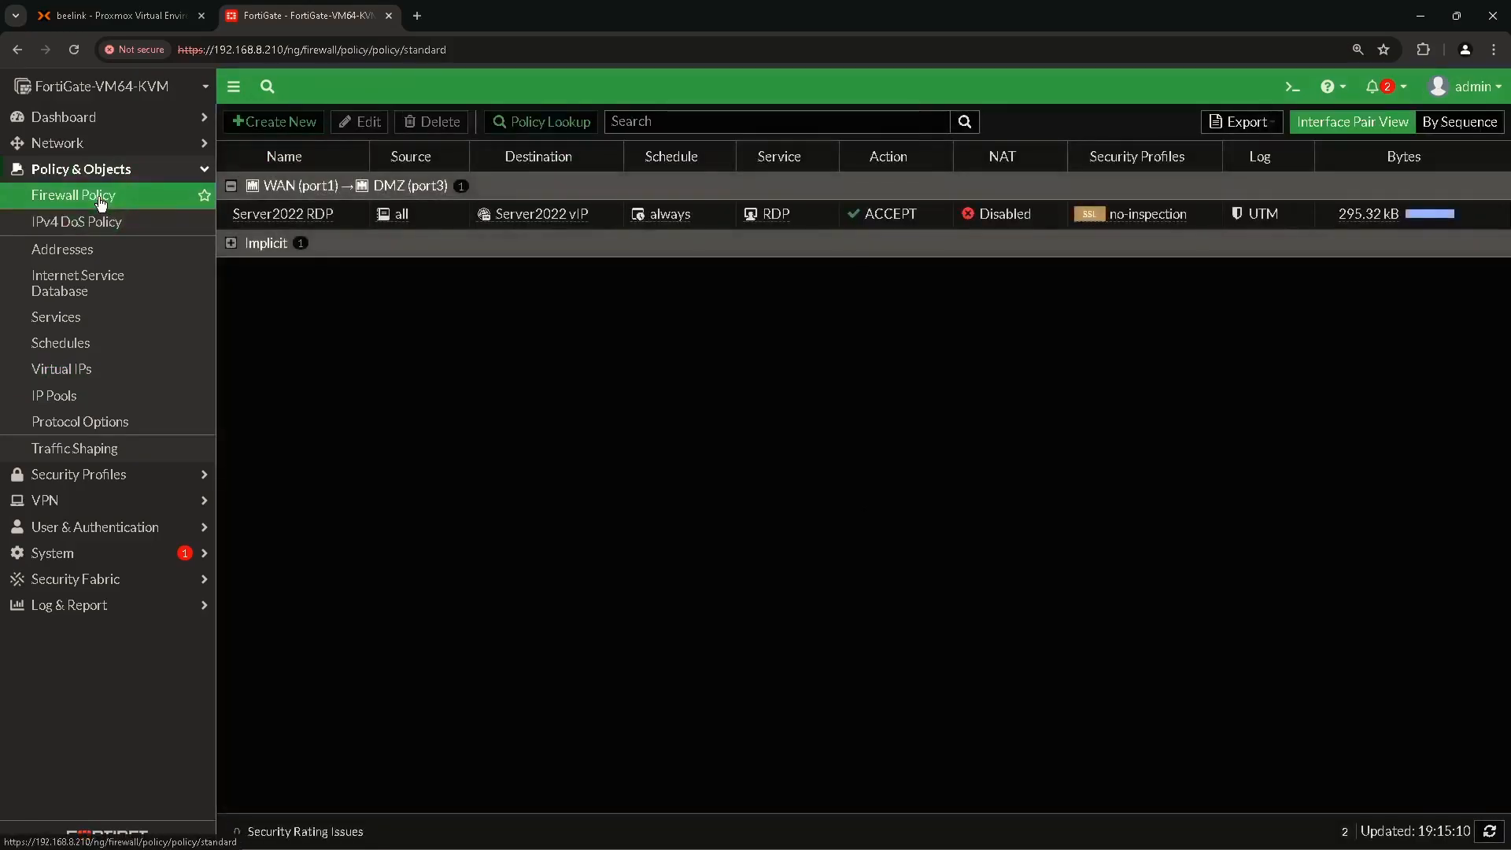
{"action": "left_click", "coordinate": [274, 122]}
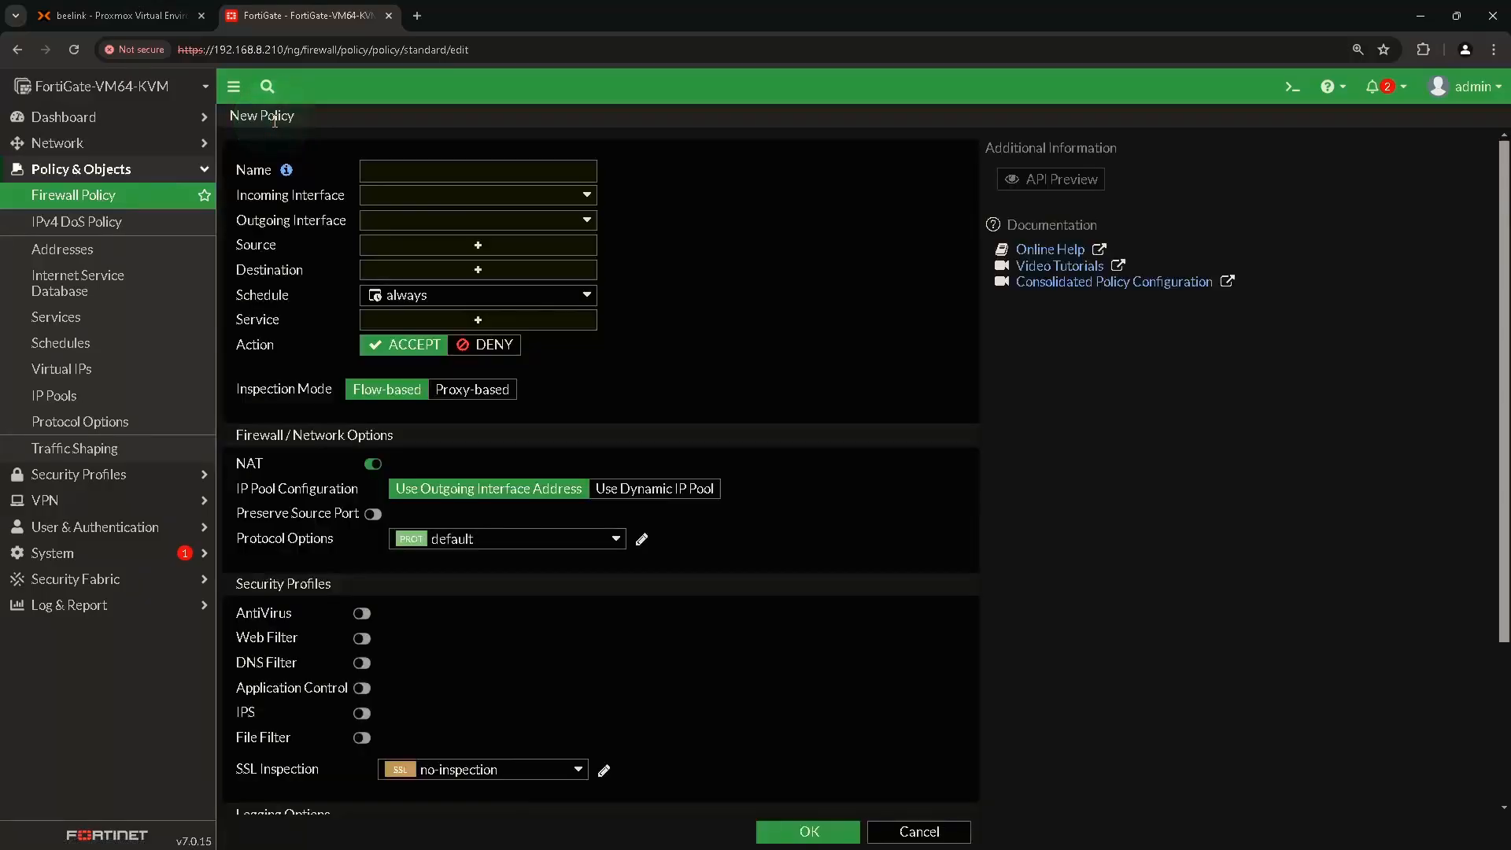
{"action": "left_click", "coordinate": [396, 173]}
{"action": "type", "text": "Swit"}
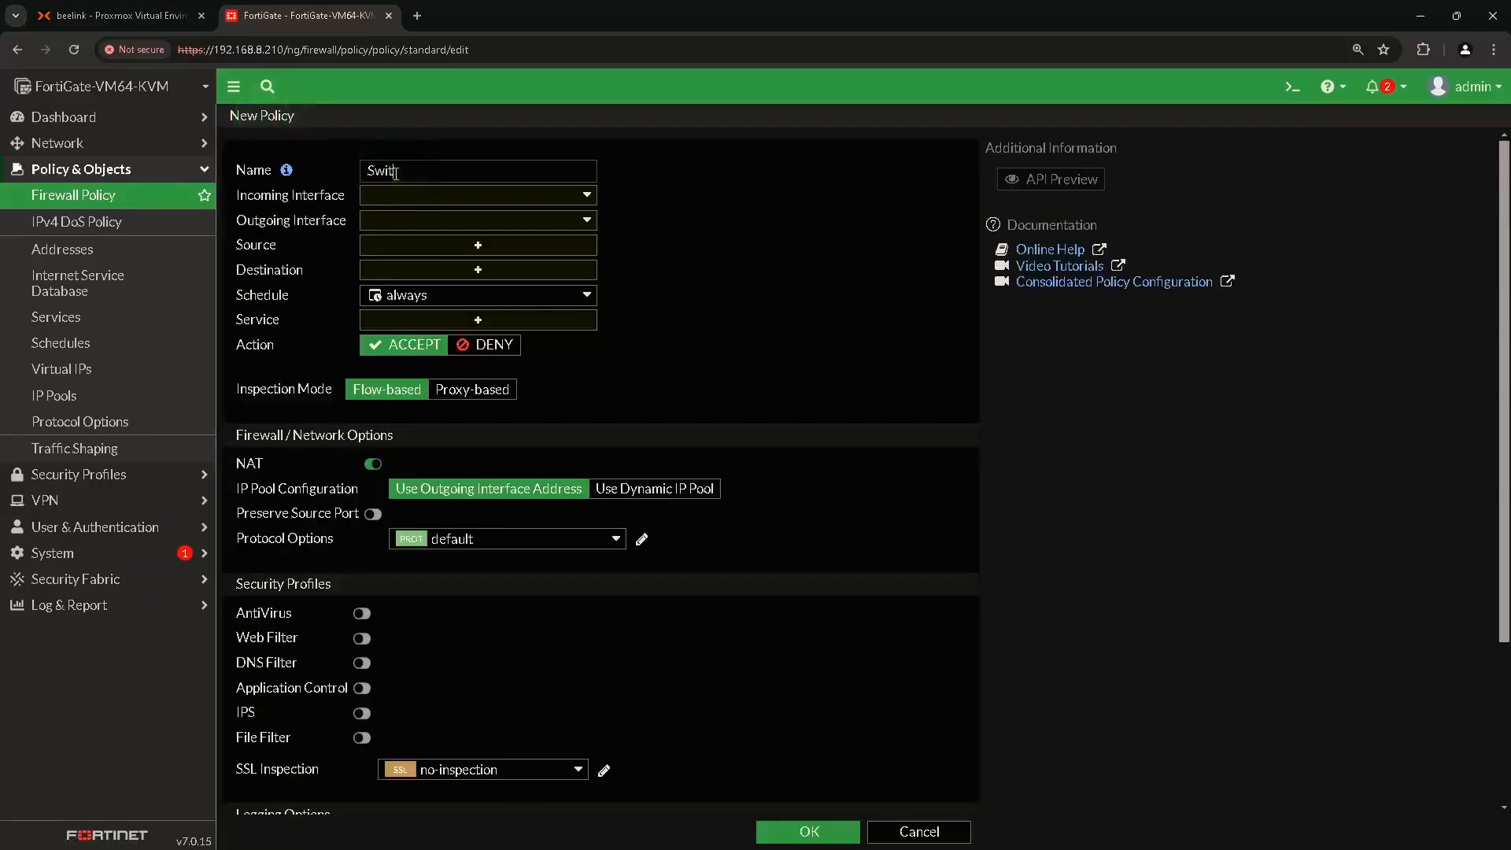
{"action": "type", "text": "ch Web Management"}
{"action": "left_click", "coordinate": [456, 199]}
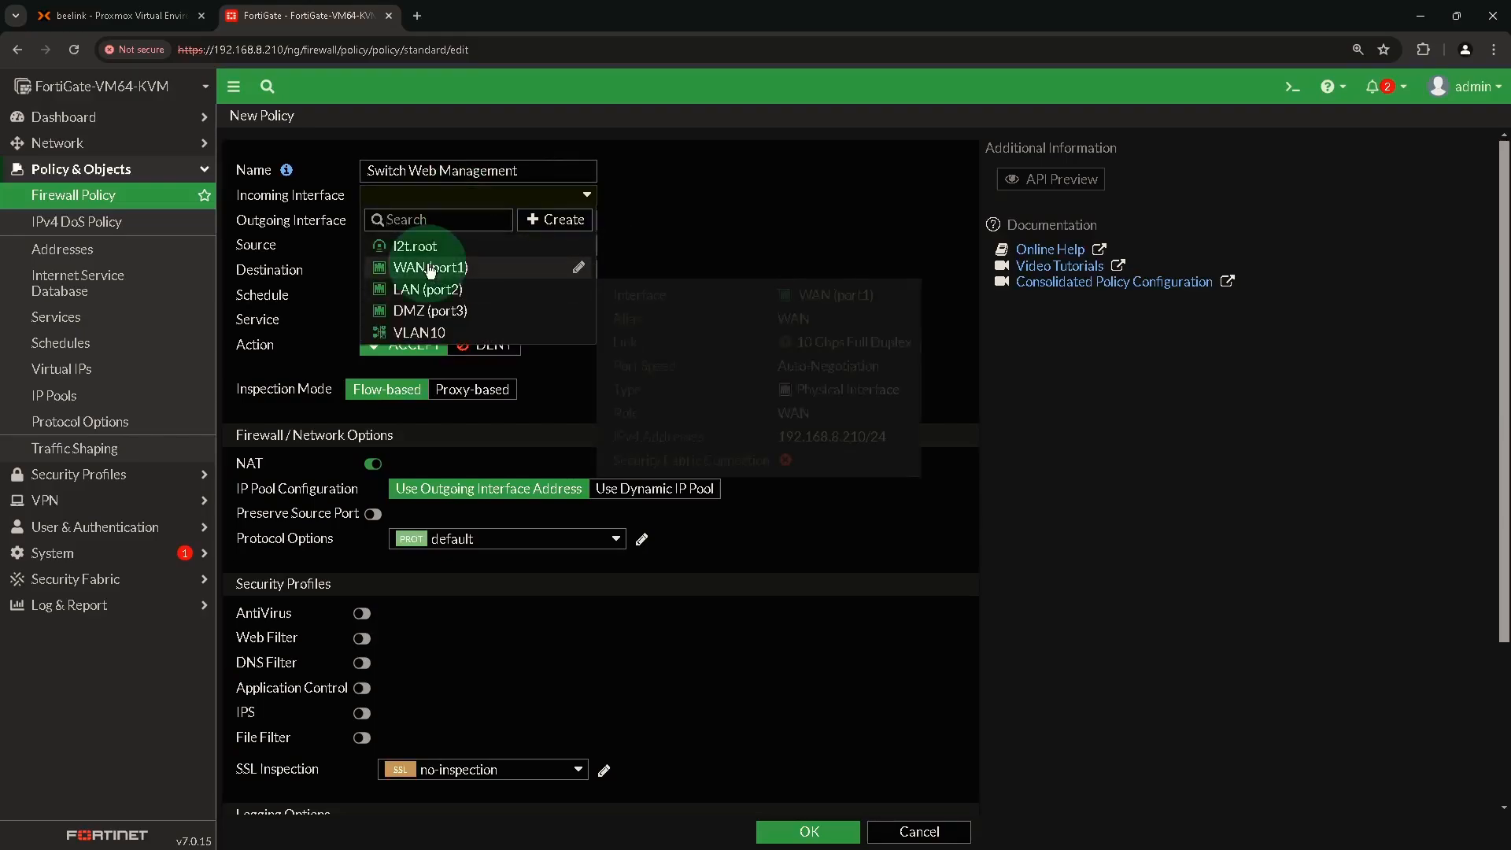
{"action": "left_click", "coordinate": [431, 268]}
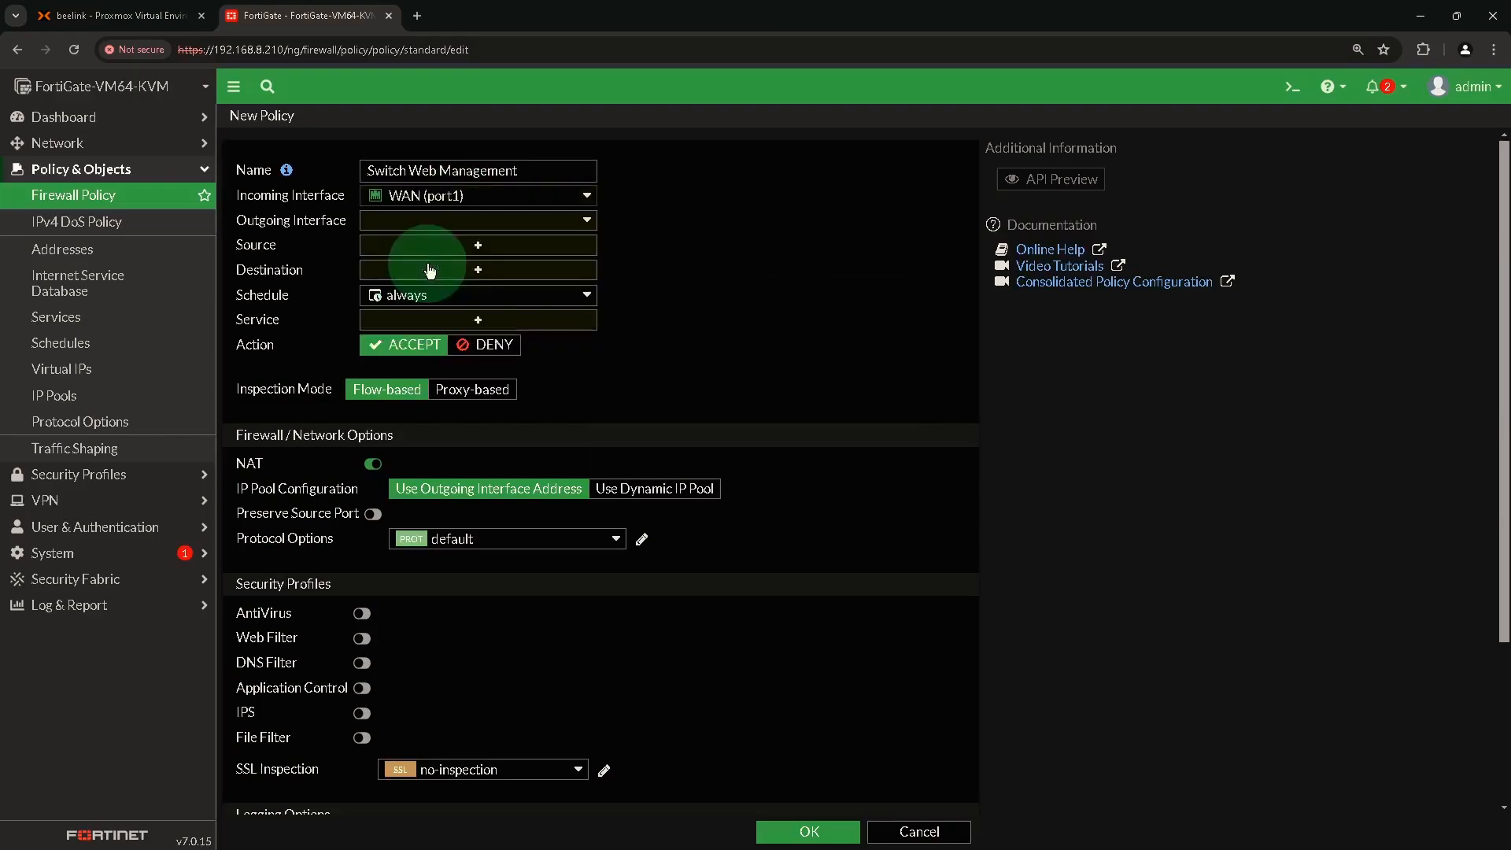
{"action": "left_click", "coordinate": [455, 224]}
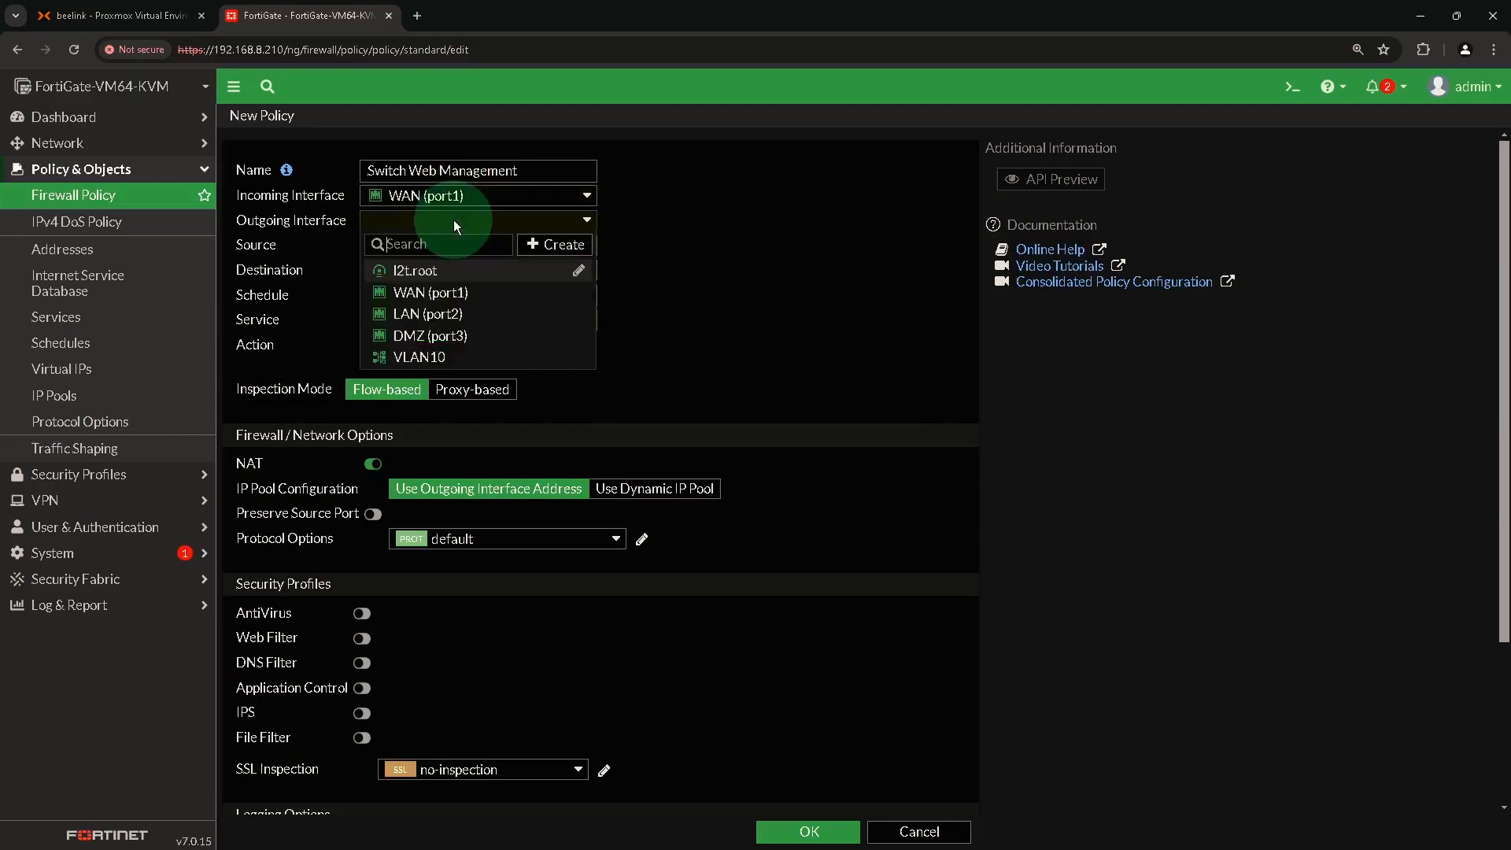
{"action": "left_click", "coordinate": [416, 314]}
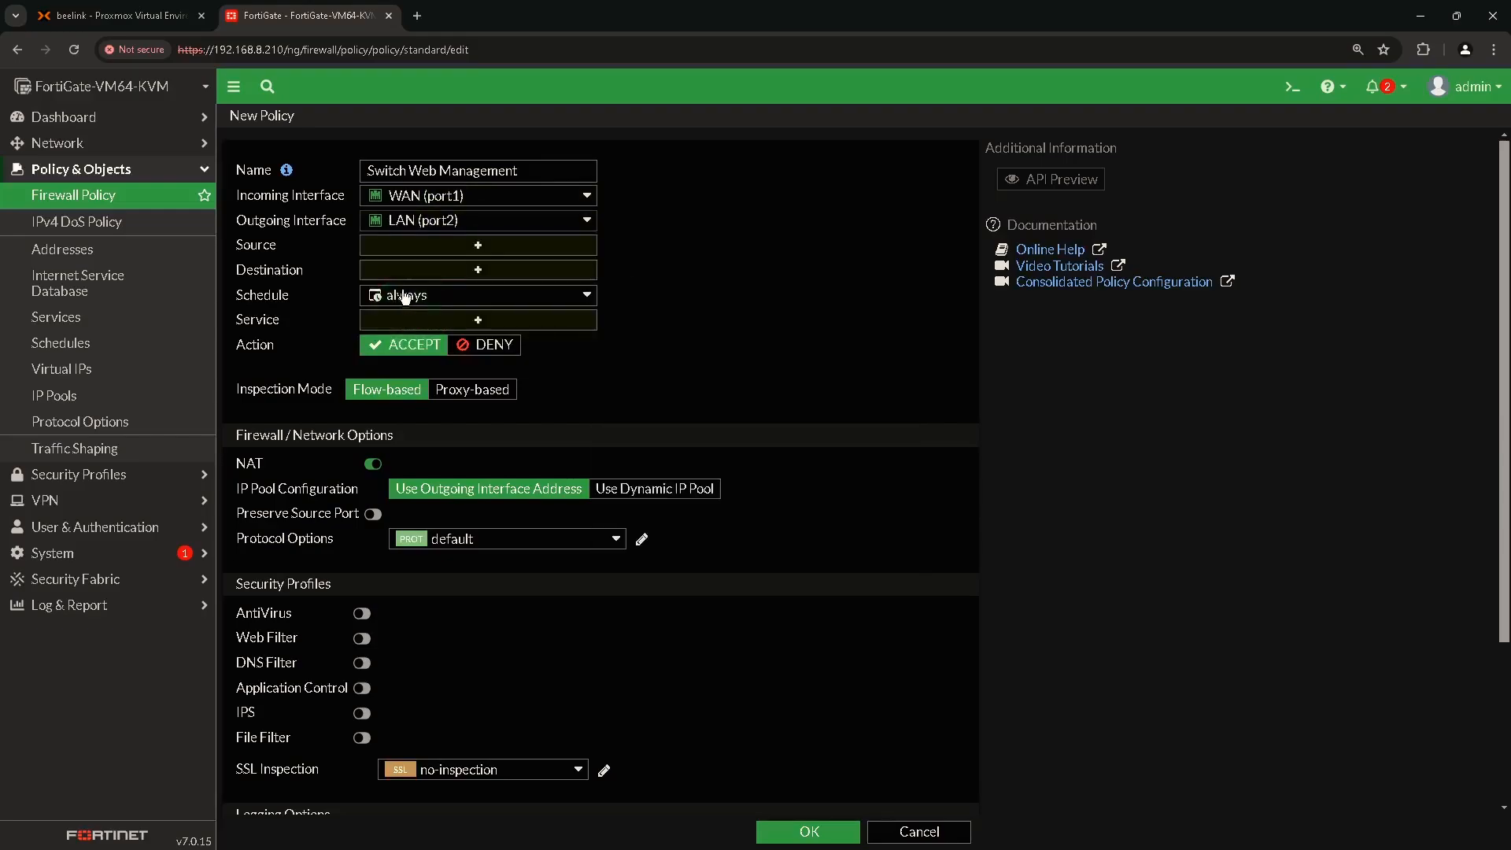
{"action": "left_click", "coordinate": [479, 248]}
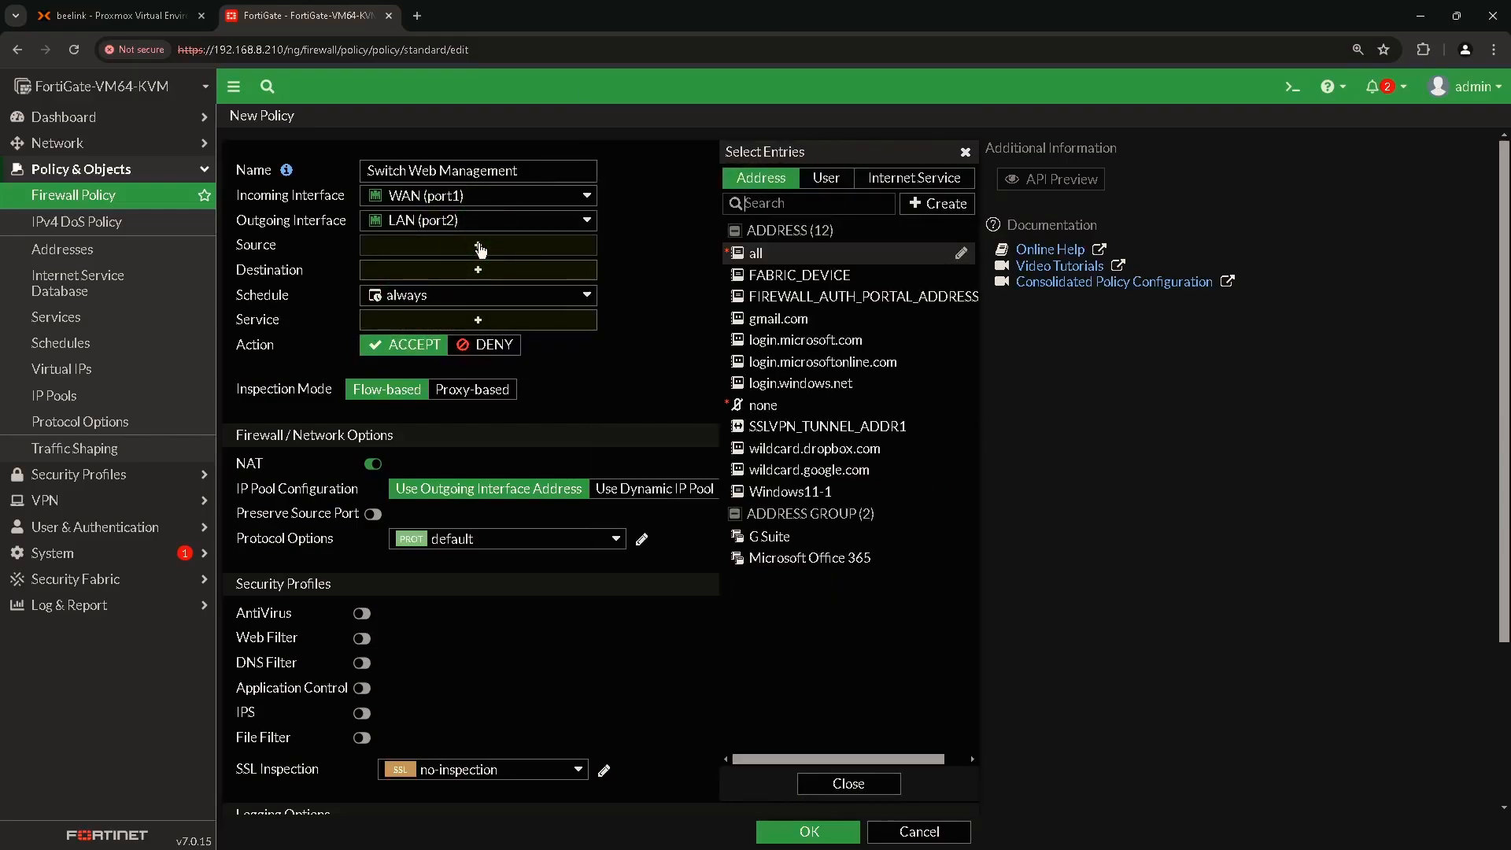
{"action": "left_click", "coordinate": [760, 253]}
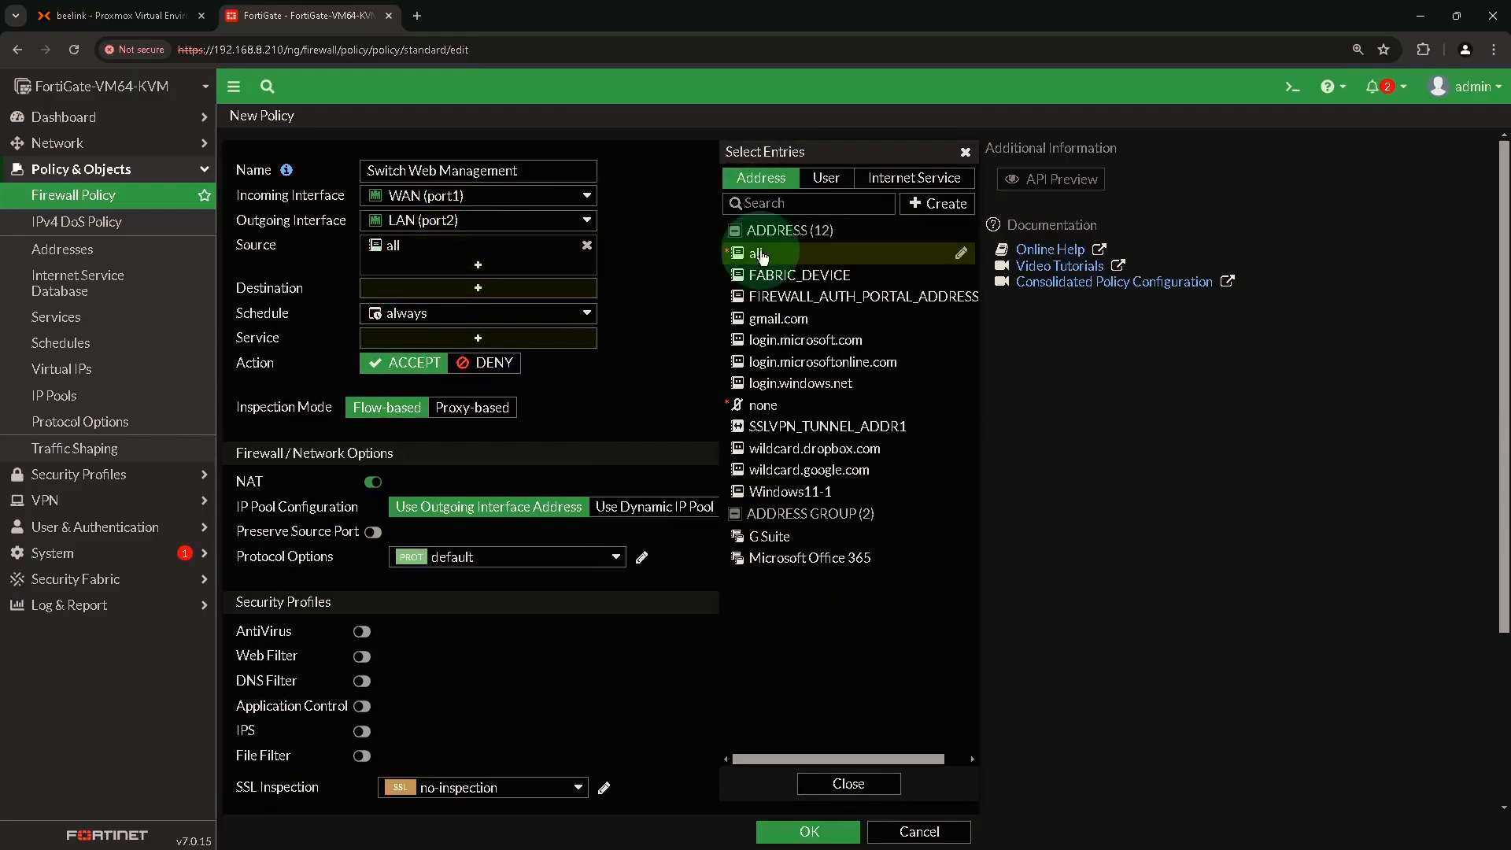
{"action": "left_click", "coordinate": [965, 152]}
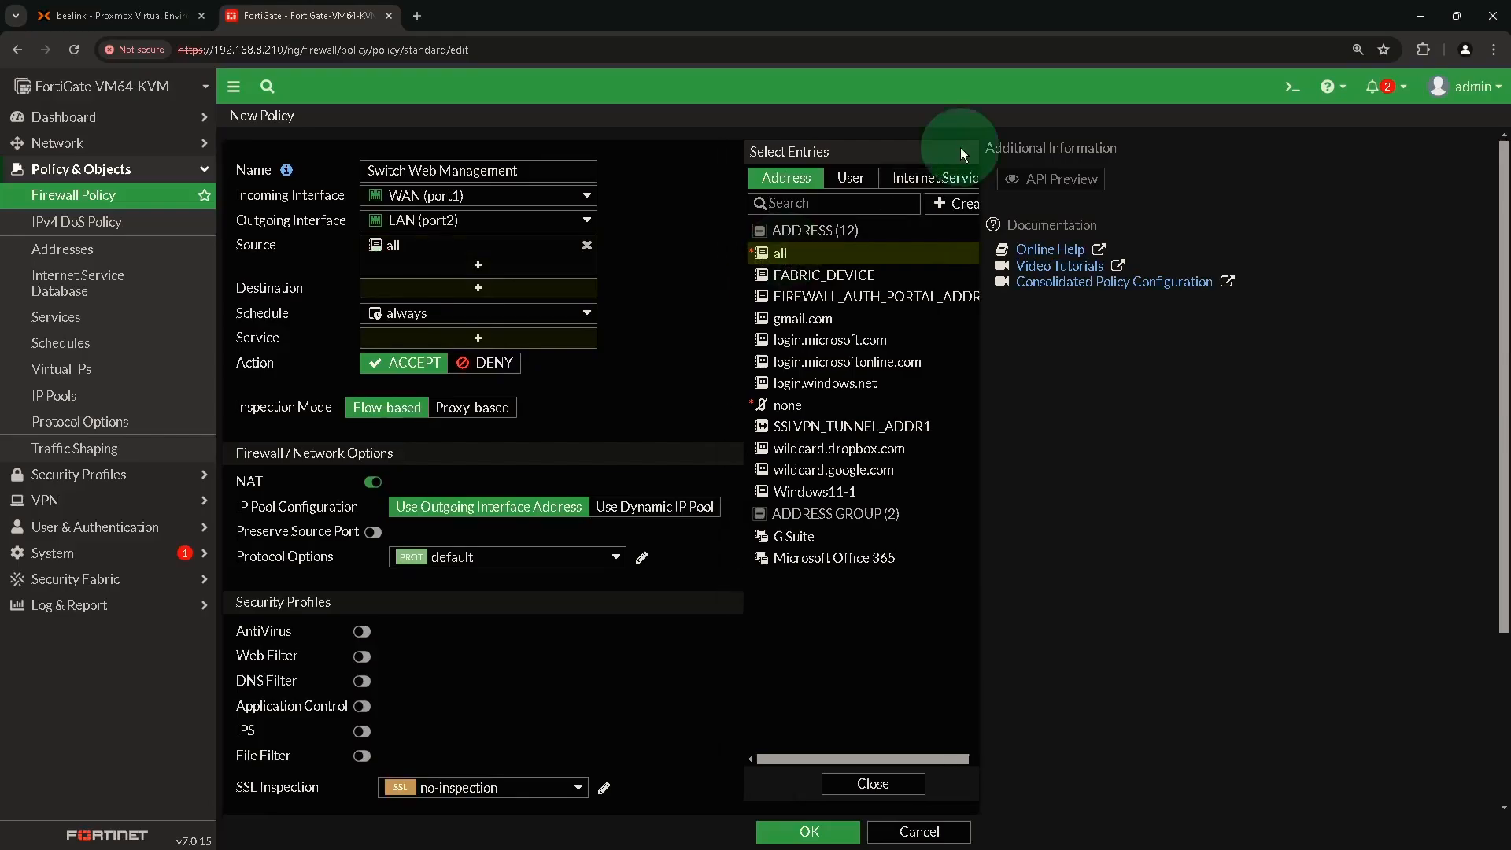
Set the policy destination to Switch vIP and the service to HTTPS.
{"action": "left_click", "coordinate": [480, 292]}
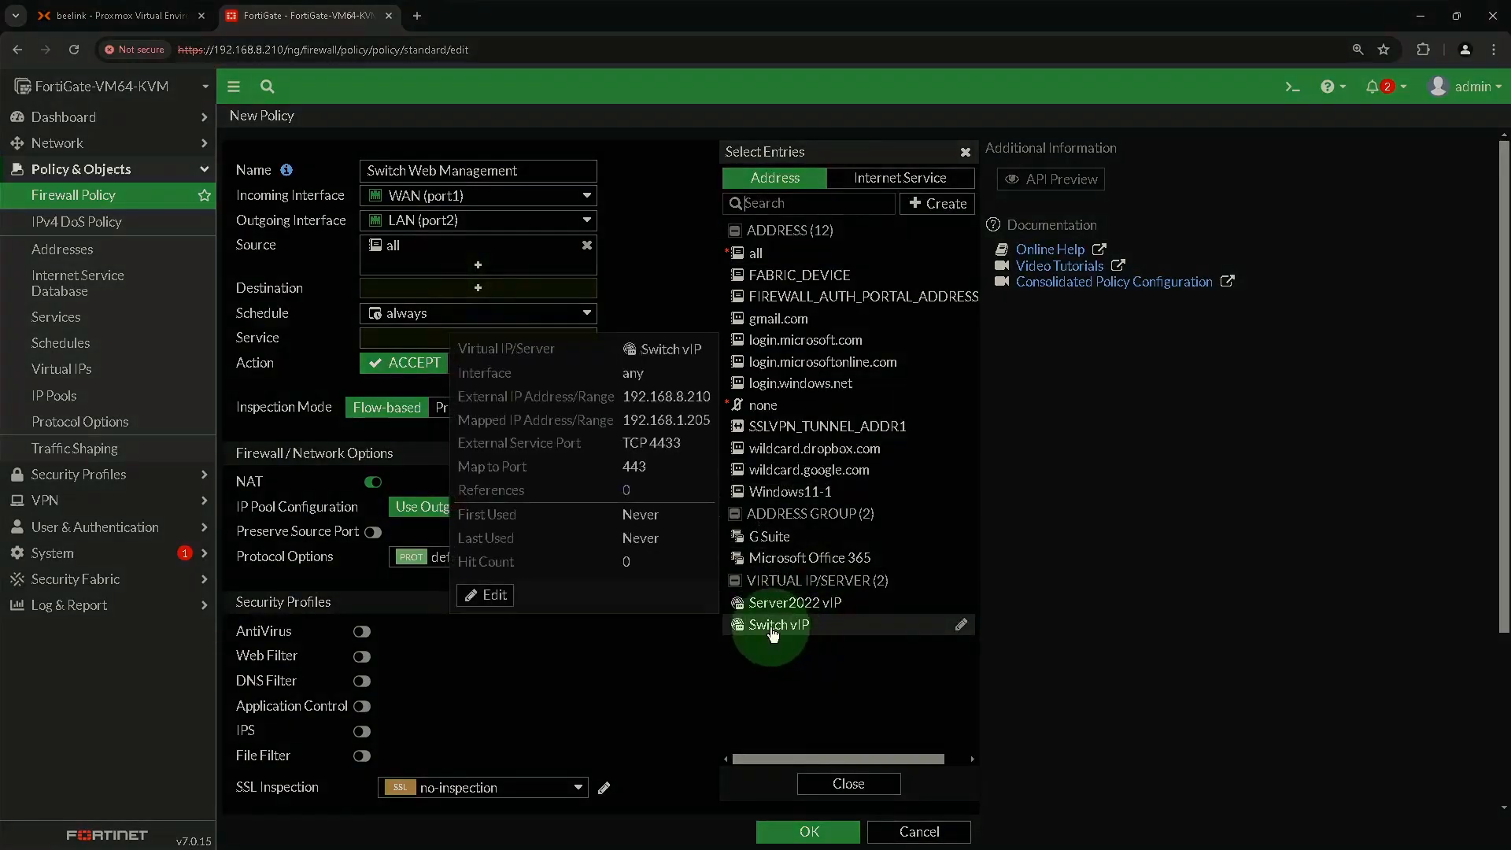
{"action": "left_click", "coordinate": [782, 625]}
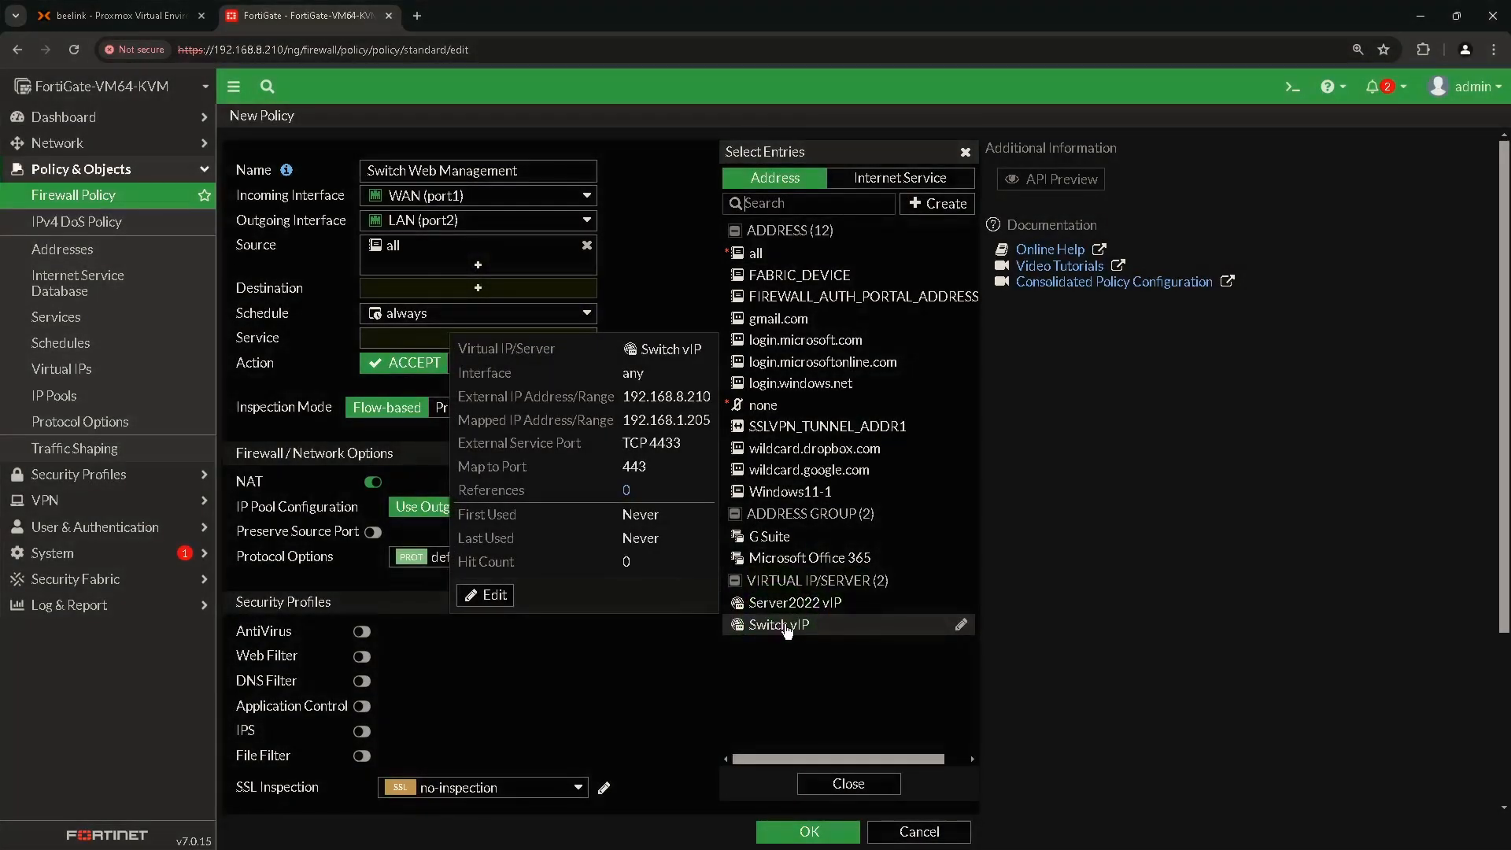
{"action": "left_click", "coordinate": [784, 627]}
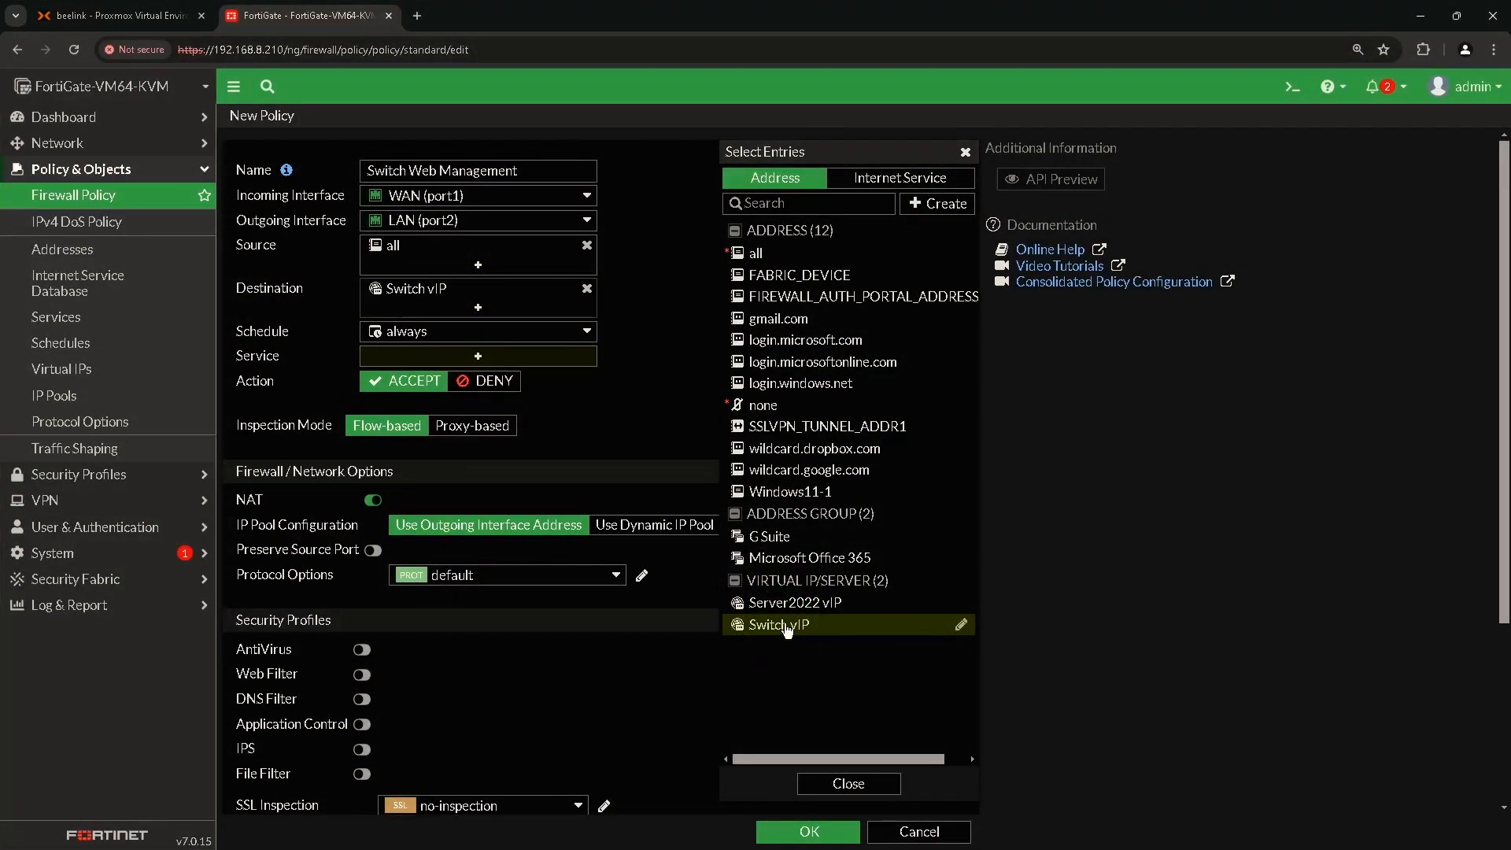
{"action": "left_click", "coordinate": [476, 358]}
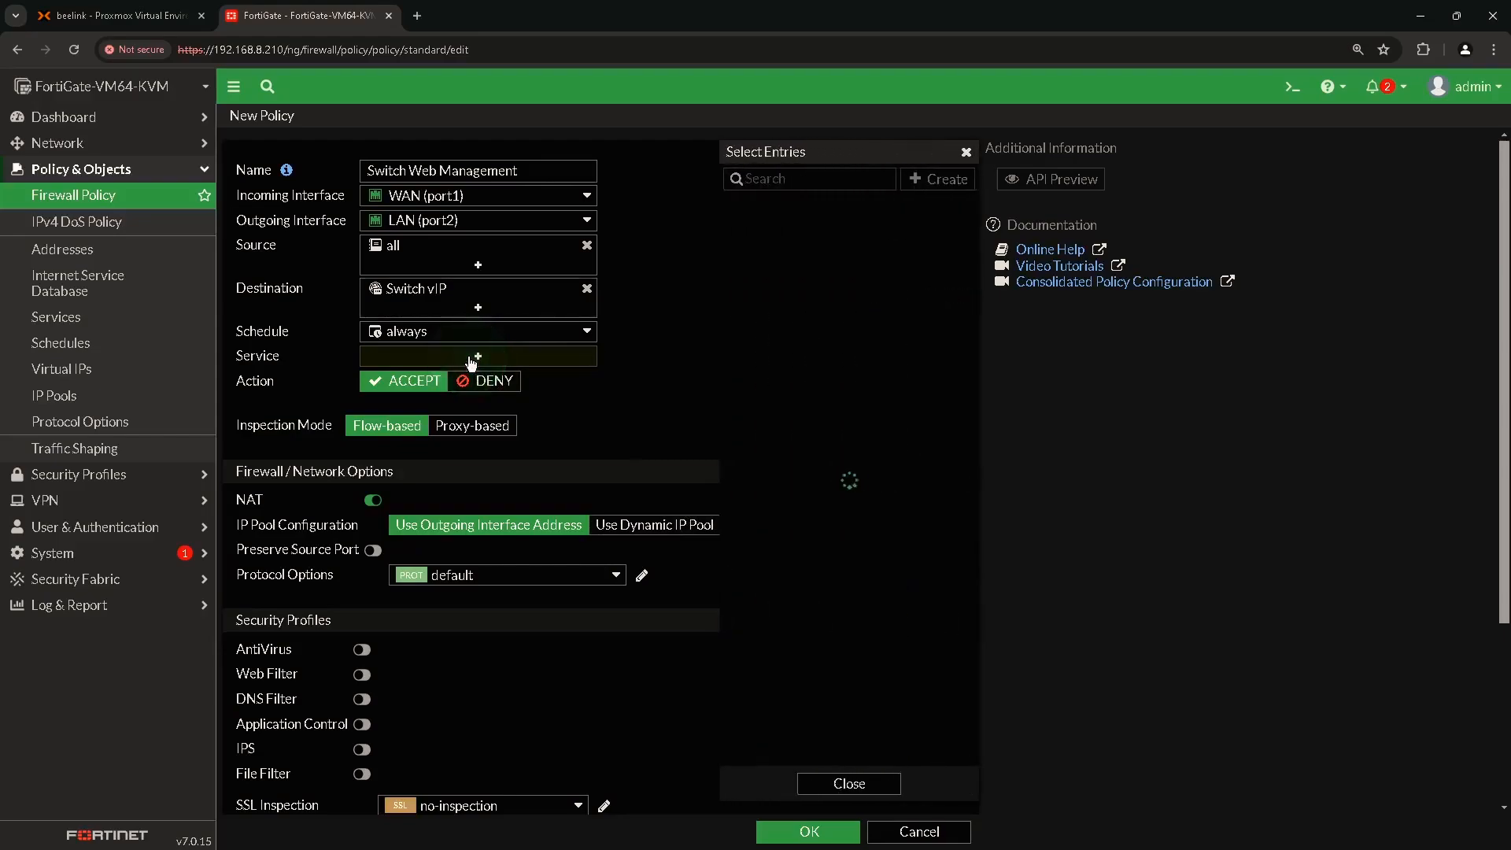
{"action": "left_click", "coordinate": [775, 179]}
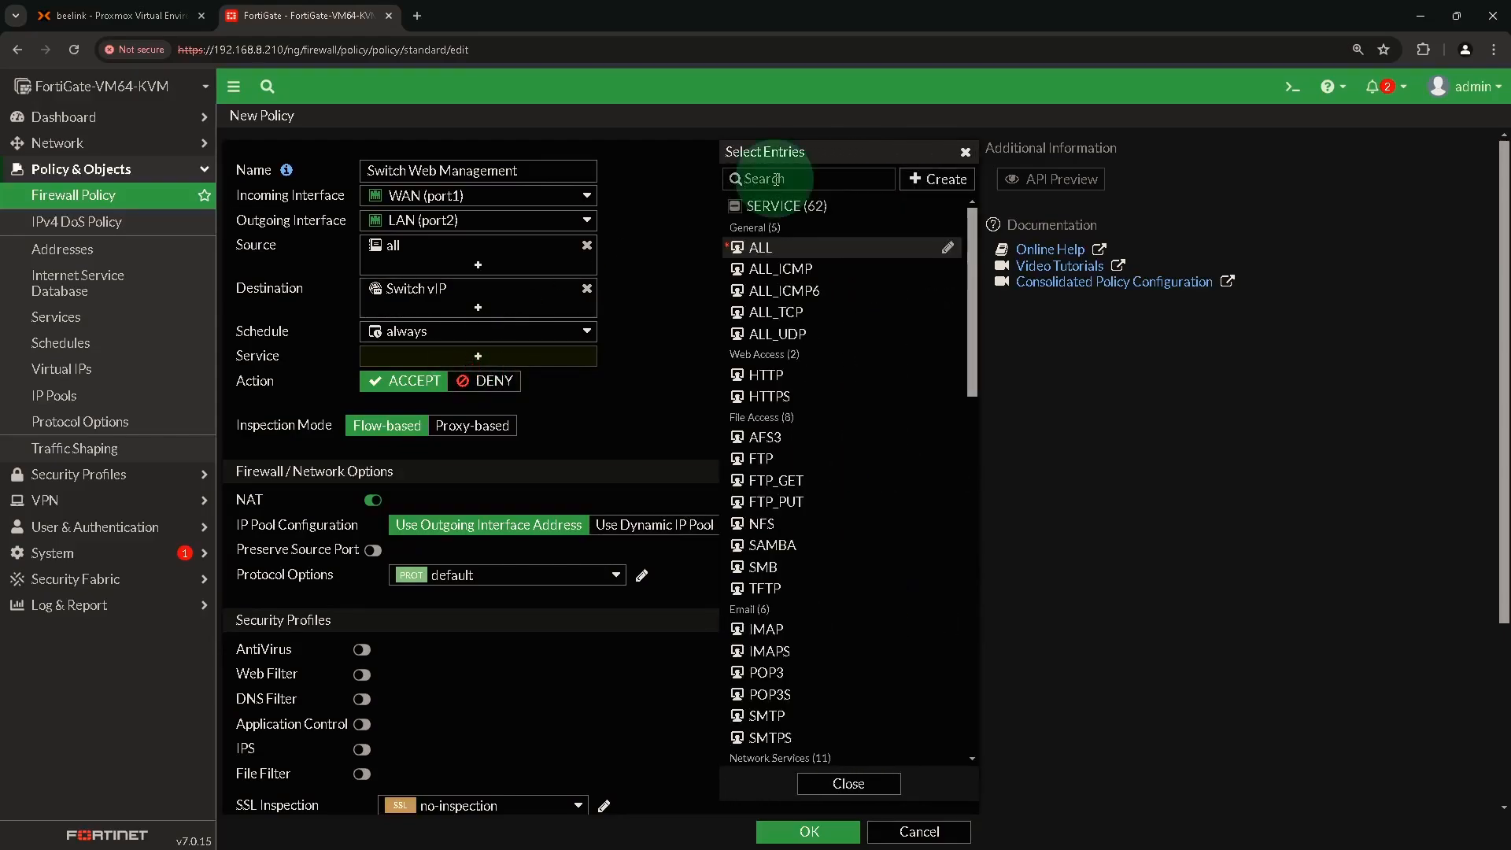
{"action": "left_click", "coordinate": [775, 403]}
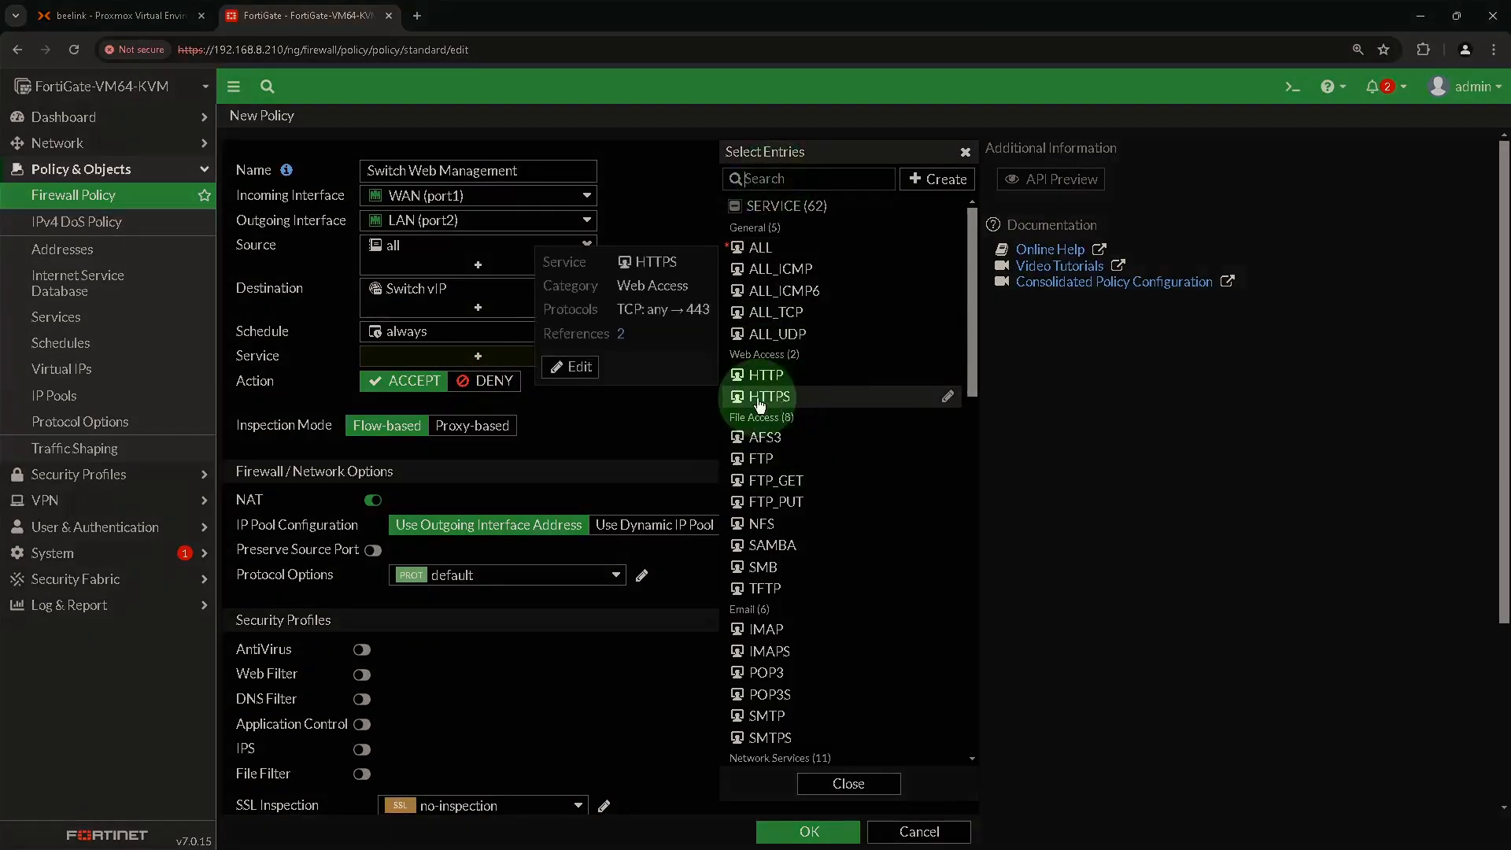
{"action": "left_click", "coordinate": [814, 403]}
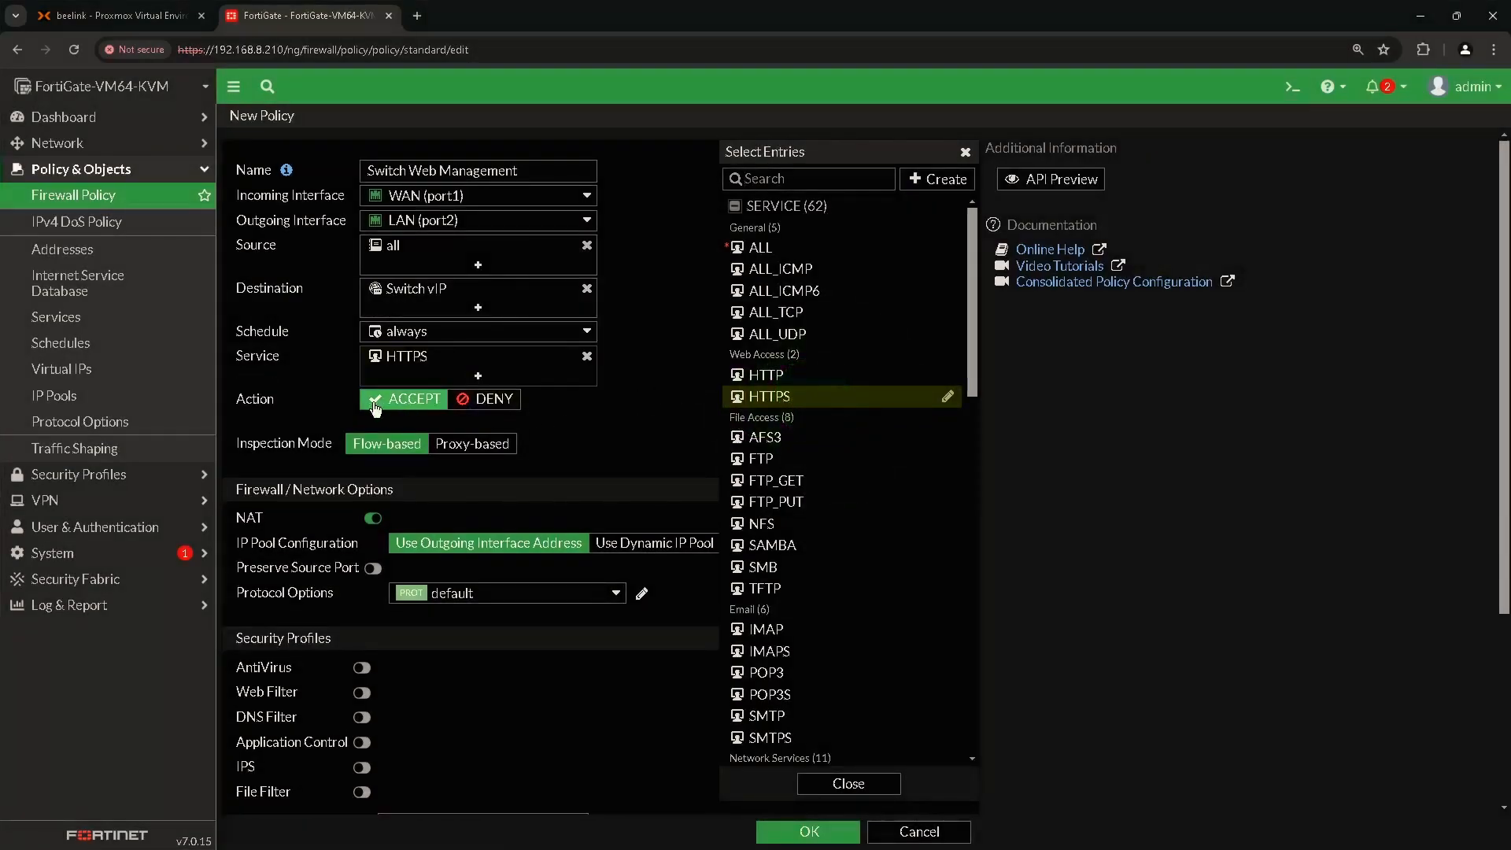
{"action": "left_click", "coordinate": [966, 152]}
Keep the action ACCEPT, turn NAT off, and save the policy.
{"action": "left_click", "coordinate": [396, 403]}
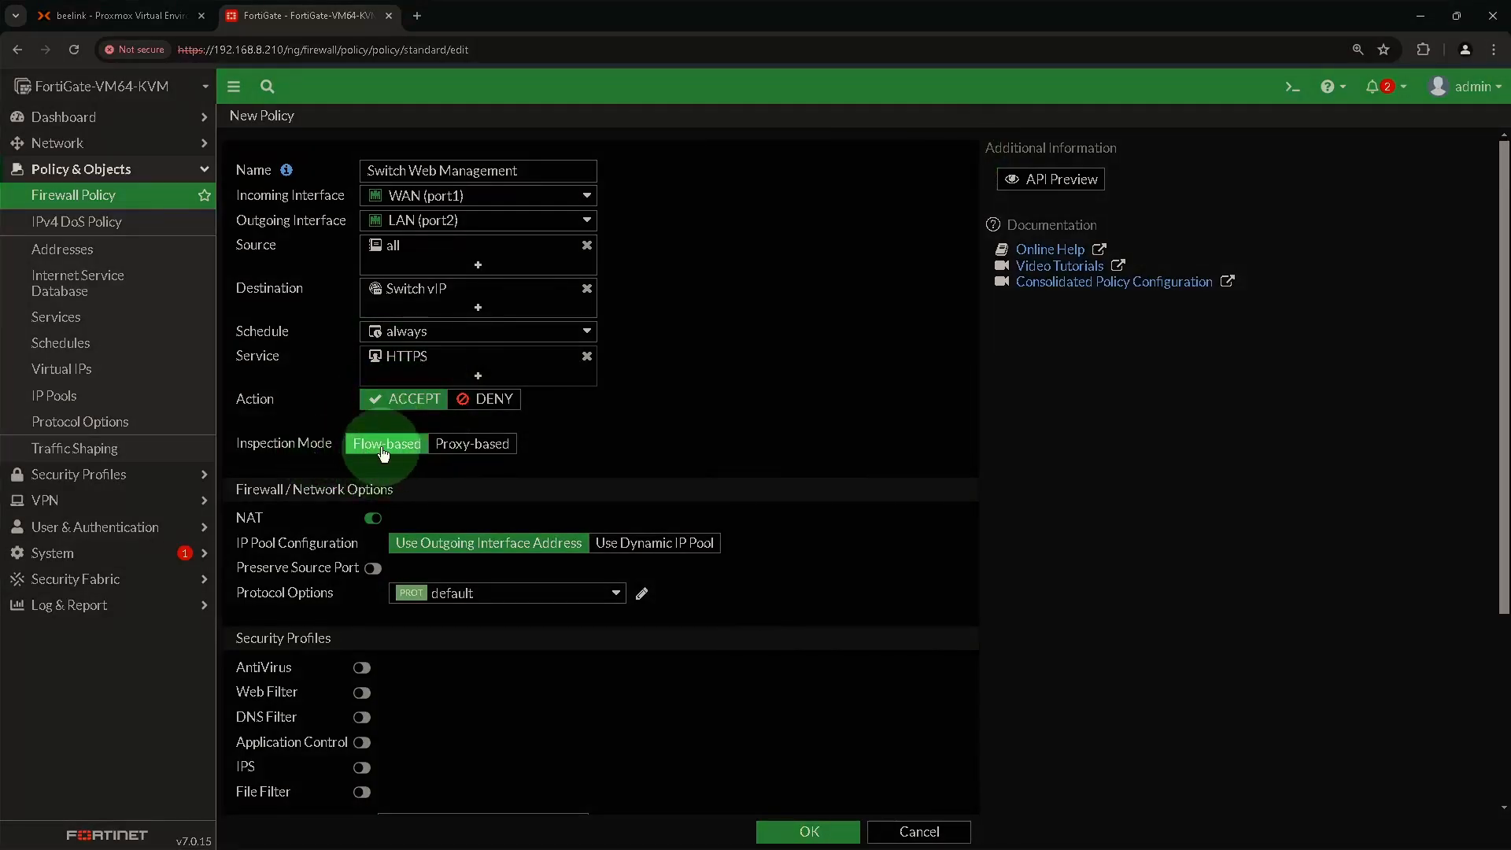
{"action": "scroll", "coordinate": [382, 454], "scroll_direction": "down", "scroll_amount": 1}
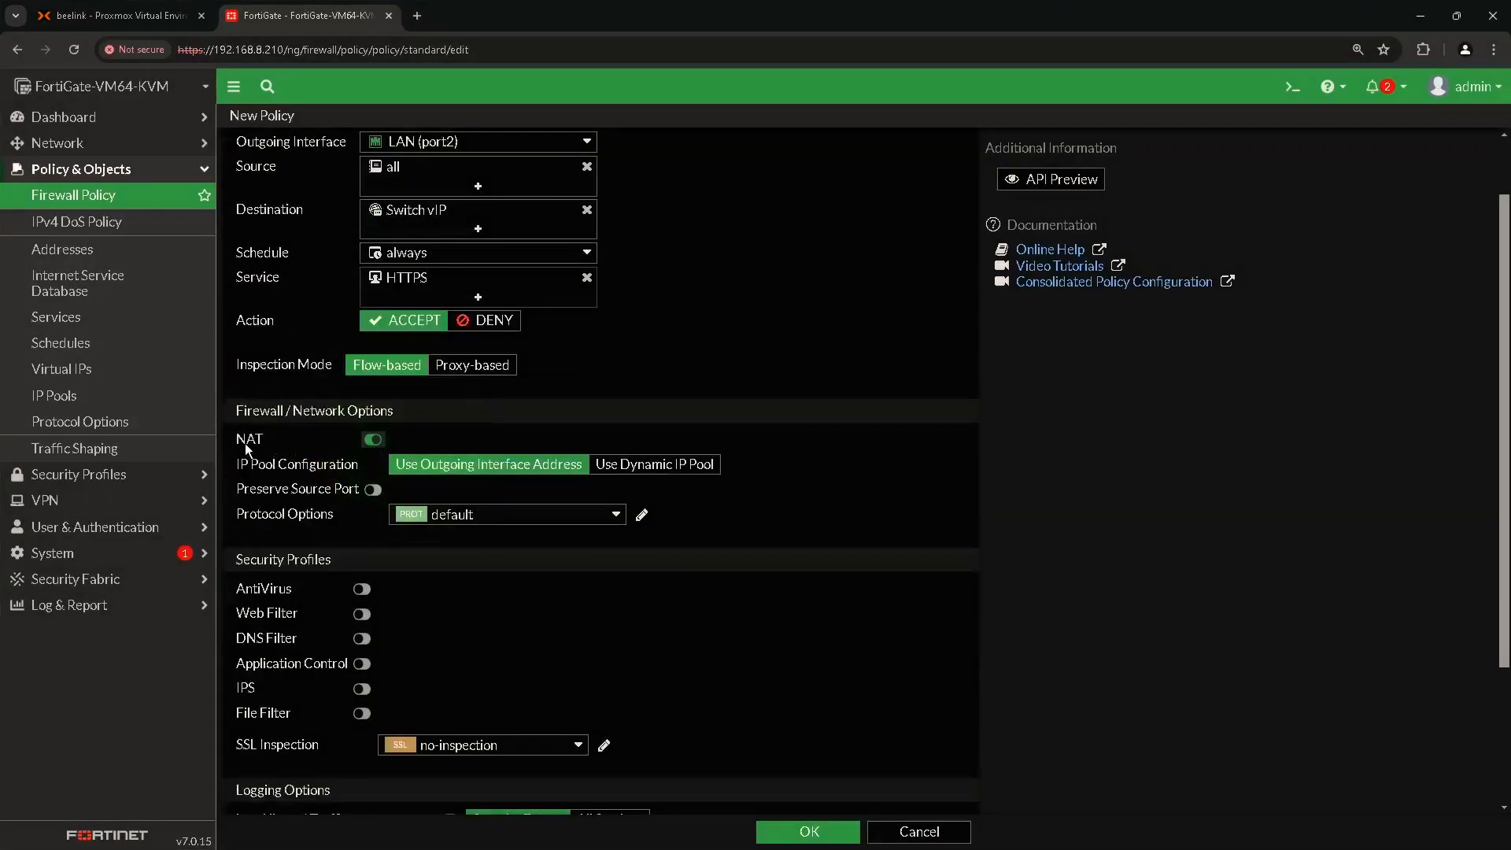
{"action": "left_click", "coordinate": [372, 443]}
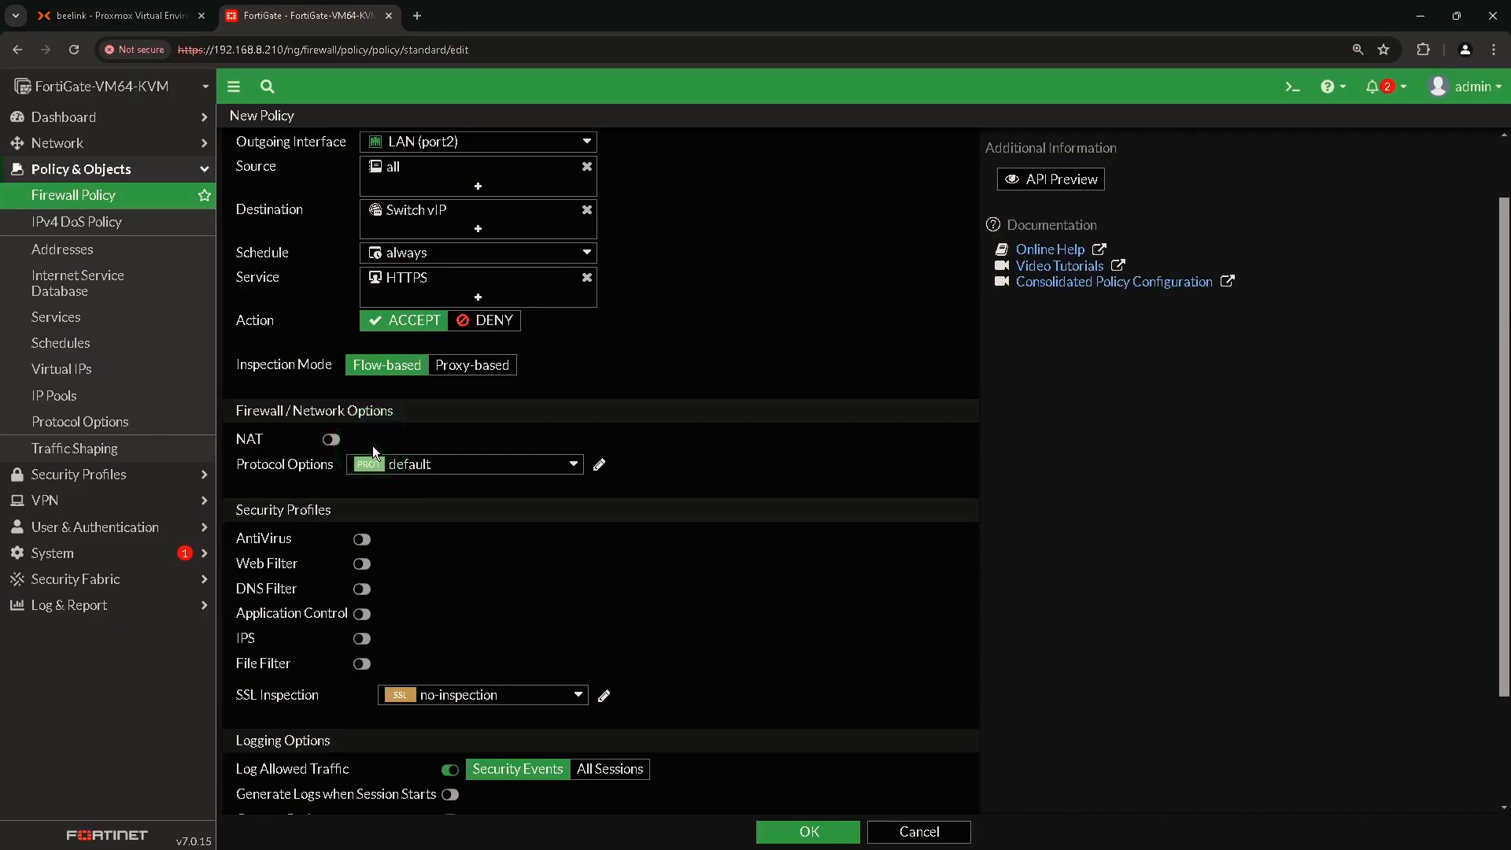
{"action": "scroll", "coordinate": [394, 472], "scroll_direction": "down", "scroll_amount": 2}
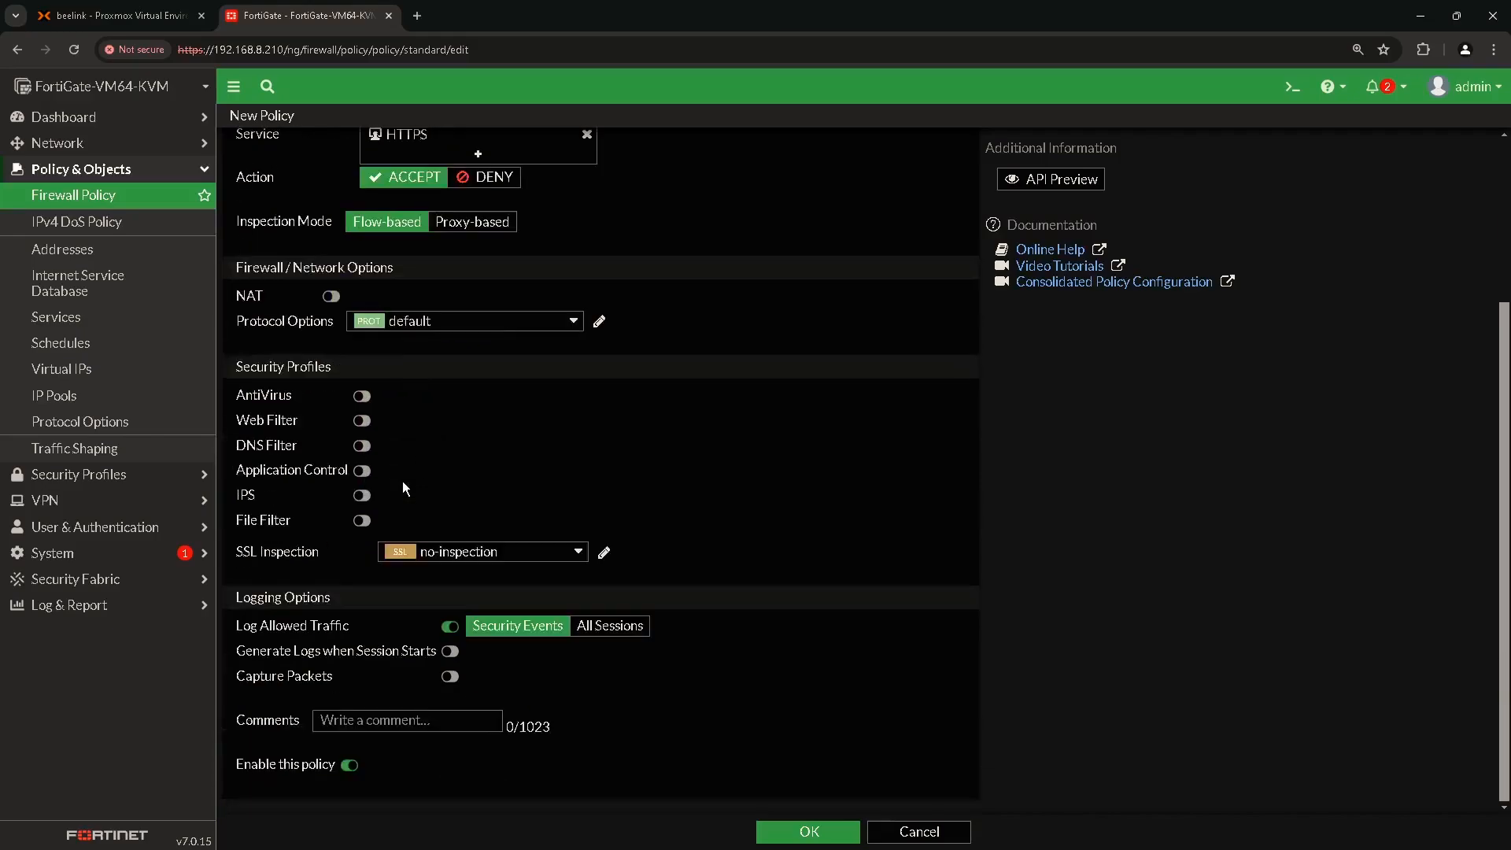
{"action": "left_click", "coordinate": [807, 831]}
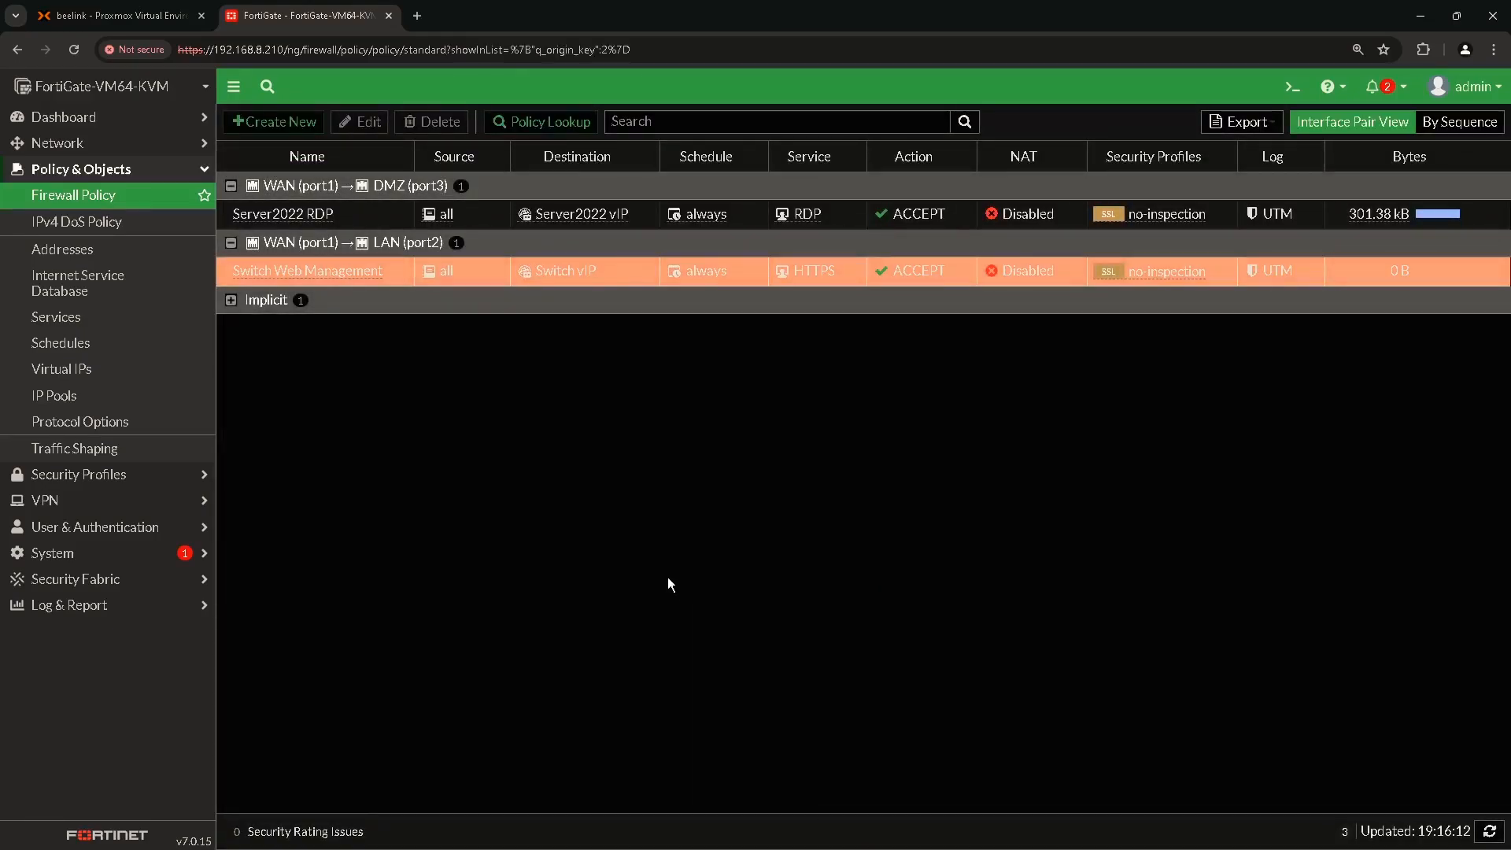
Open the Linksys Switch session past the certificate warning, annotating the diagram with 192.168.8.211 and port 443.
{"action": "left_click", "coordinate": [362, 276]}
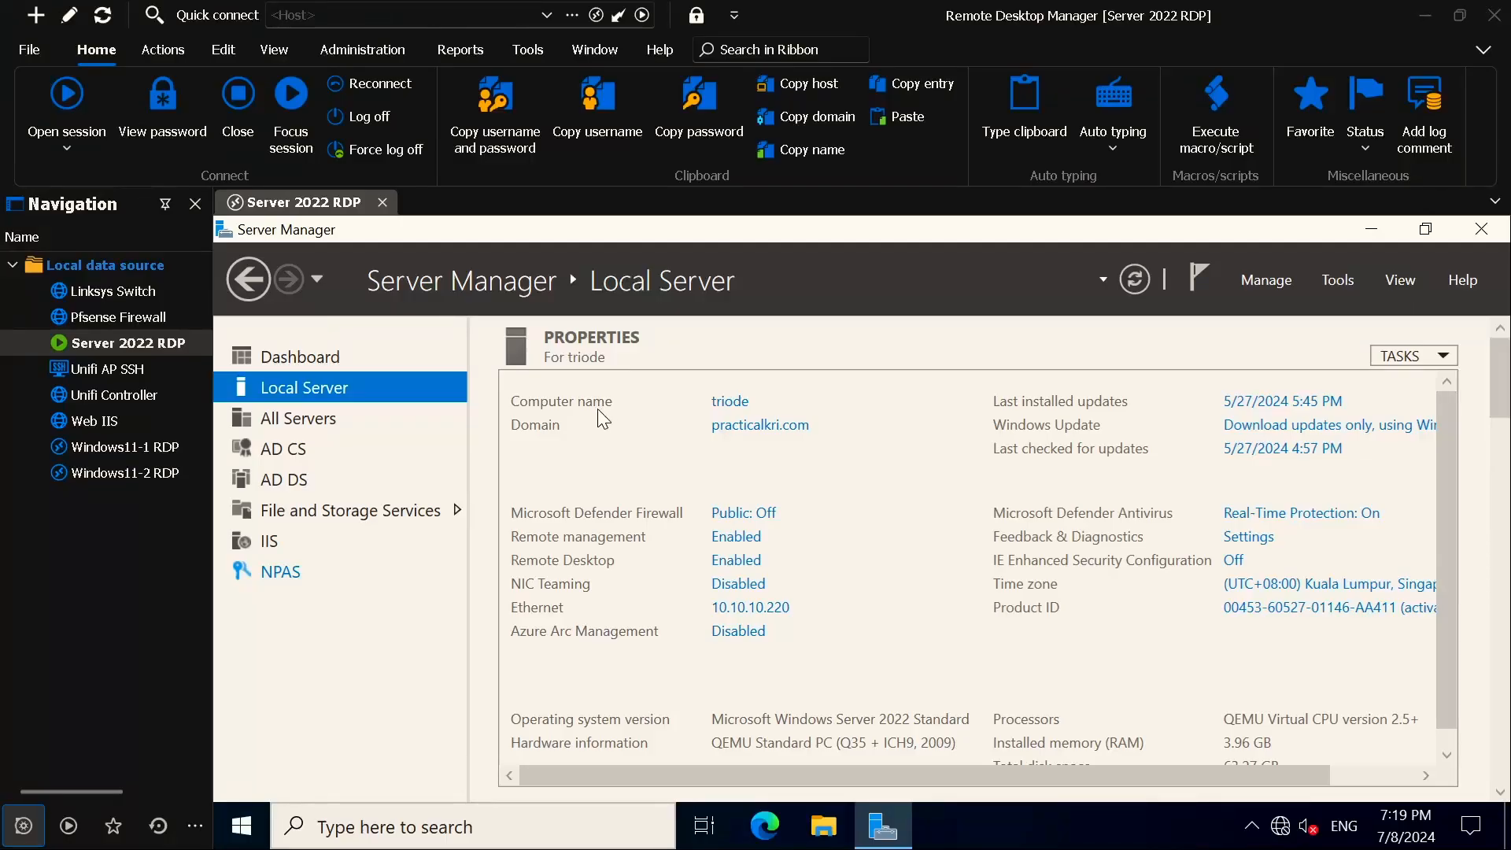
{"action": "left_click", "coordinate": [133, 290]}
{"action": "double_click", "coordinate": [122, 297]}
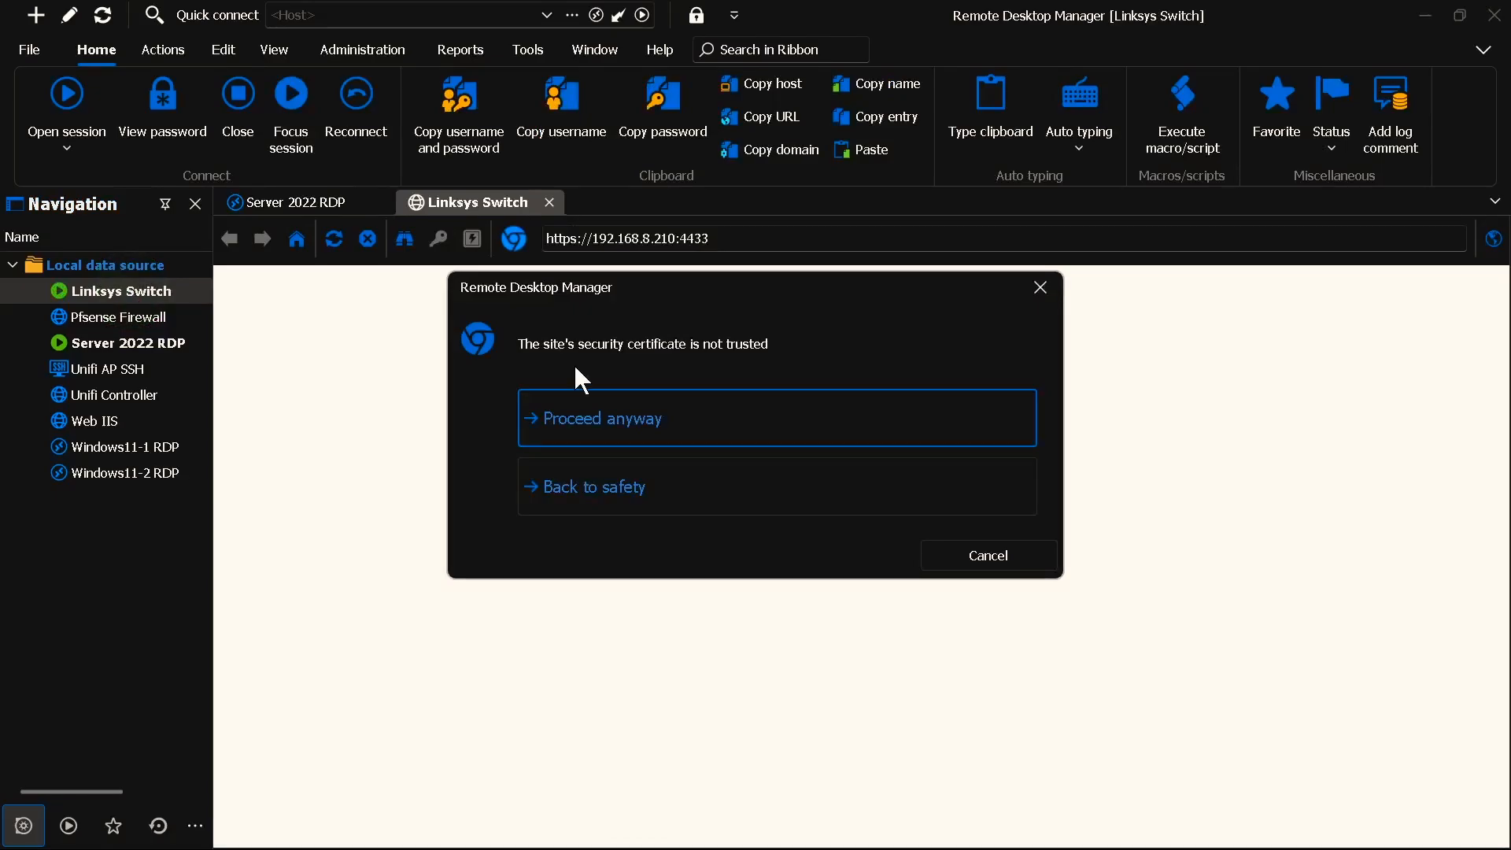
{"action": "left_click", "coordinate": [583, 417]}
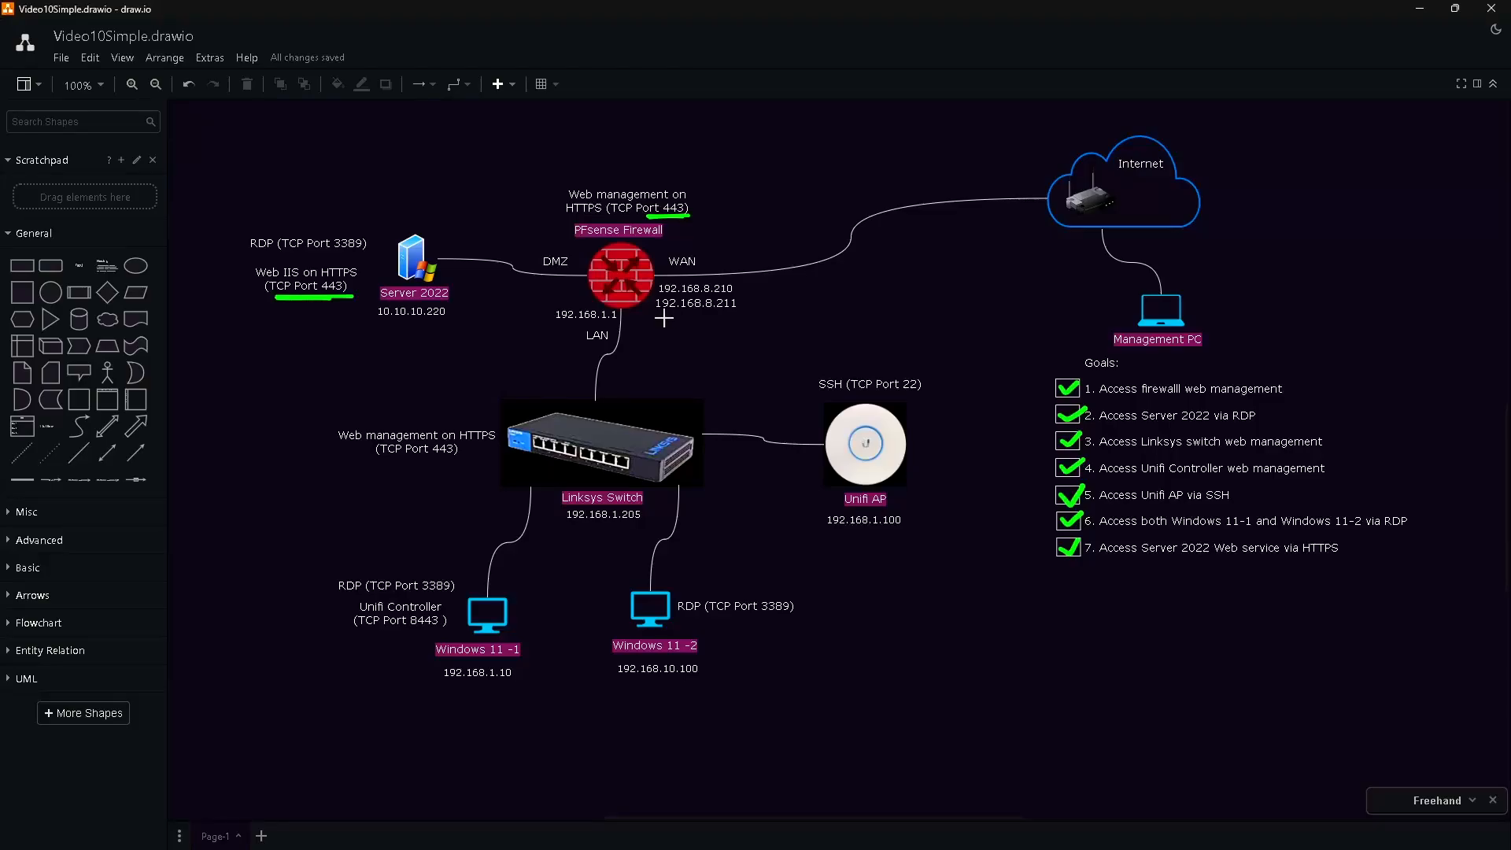
{"action": "left_click_drag", "start_coordinate": [661, 315], "coordinate": [731, 312]}
{"action": "mouse_move", "coordinate": [1009, 281]}
{"action": "left_mouse_down"}
{"action": "mouse_move", "coordinate": [1011, 310]}
{"action": "mouse_move", "coordinate": [1064, 293]}
{"action": "mouse_move", "coordinate": [1047, 312]}
{"action": "mouse_move", "coordinate": [975, 294]}
{"action": "mouse_move", "coordinate": [742, 320]}
{"action": "left_mouse_up"}
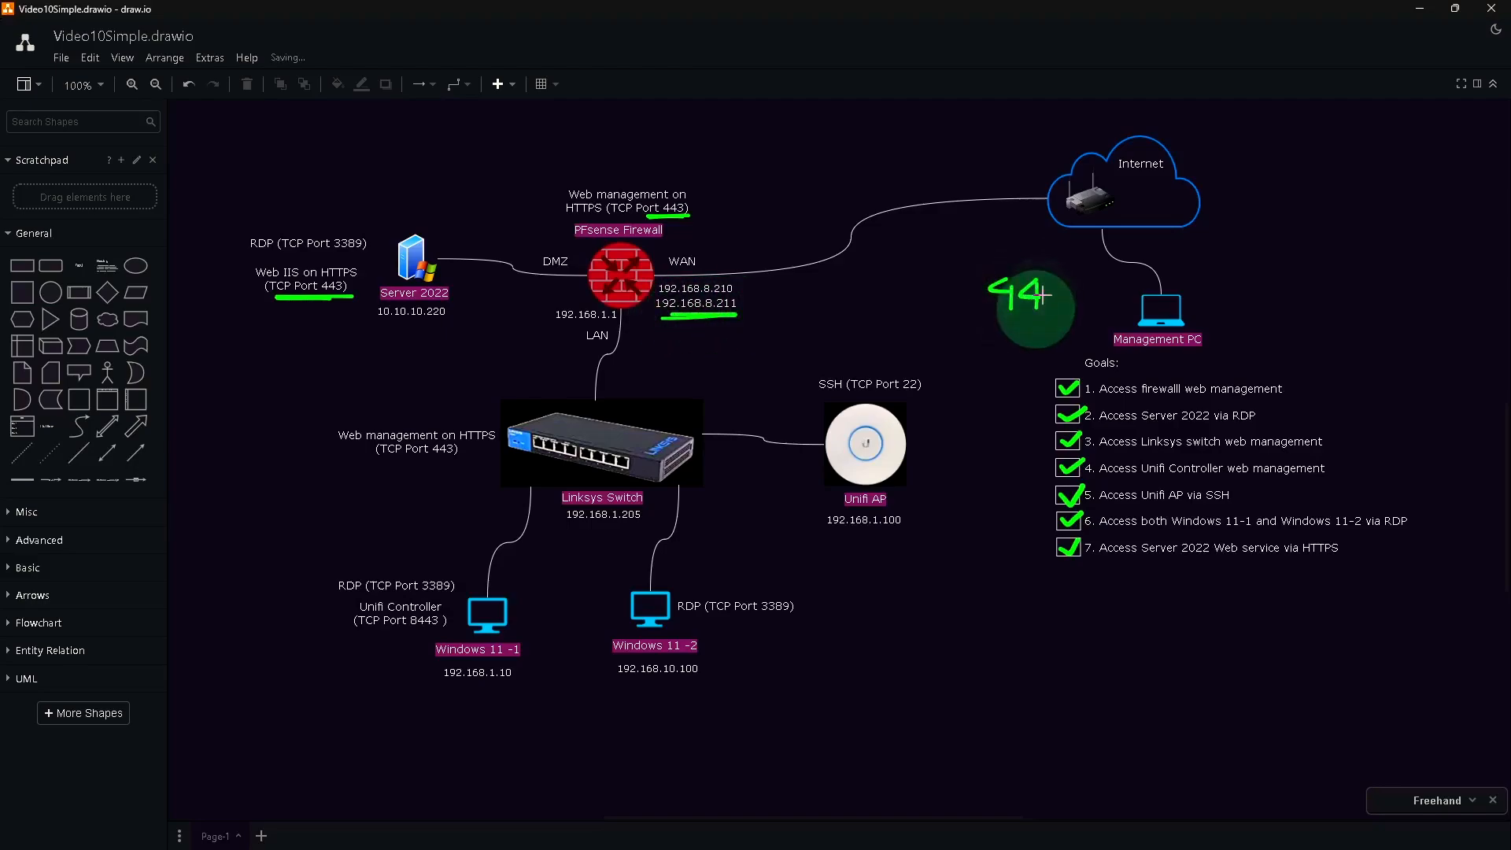
Sketch the firewall-to-Server 2022 path, then open WAN (port1) under Network > Interfaces for editing.
{"action": "mouse_move", "coordinate": [587, 292]}
{"action": "left_mouse_down"}
{"action": "mouse_move", "coordinate": [472, 318]}
{"action": "mouse_move", "coordinate": [358, 311]}
{"action": "left_mouse_up"}
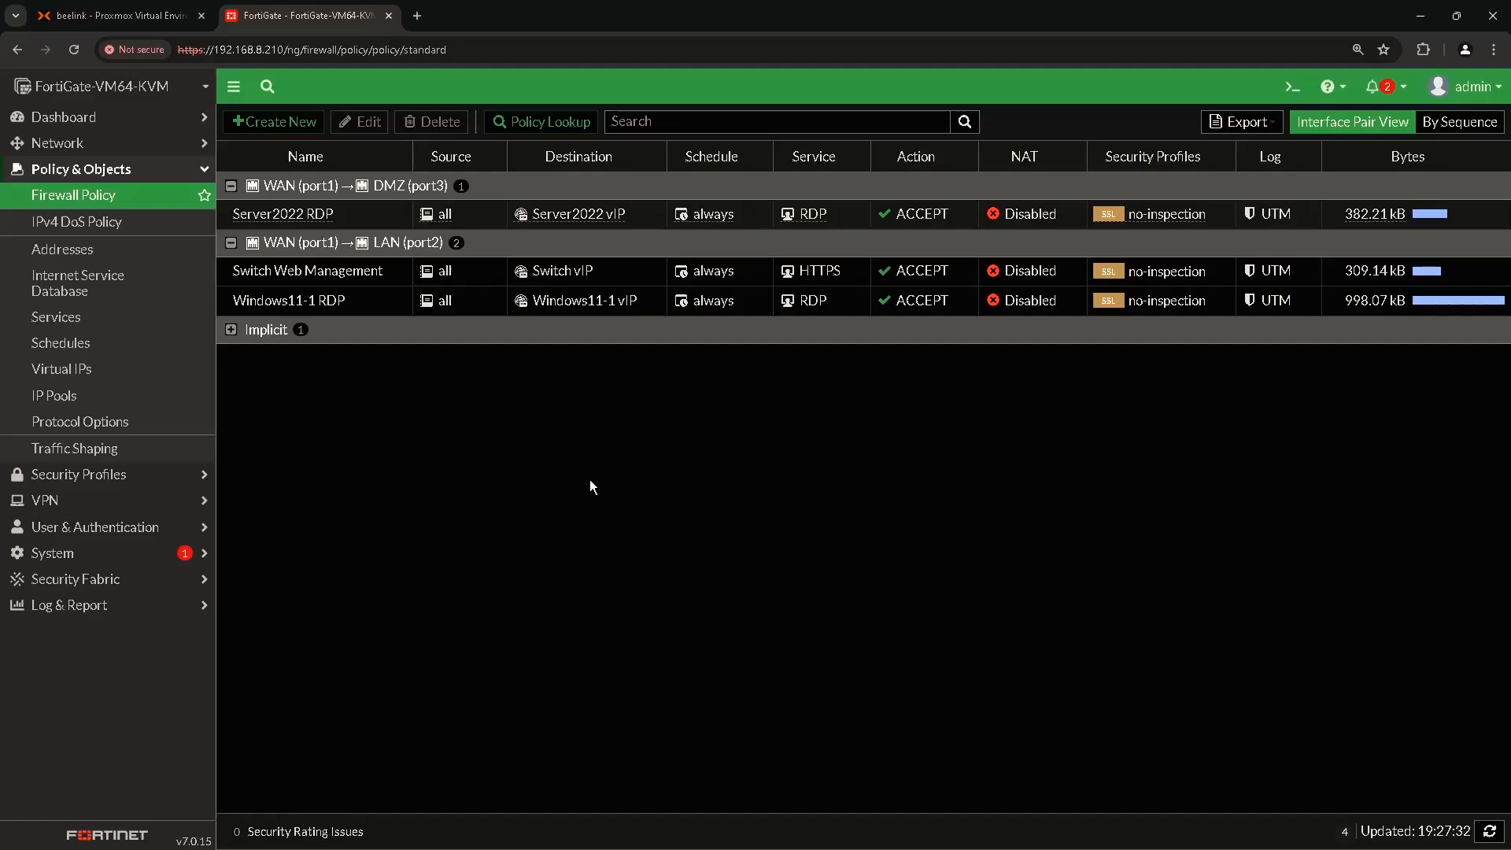
{"action": "left_click", "coordinate": [71, 147]}
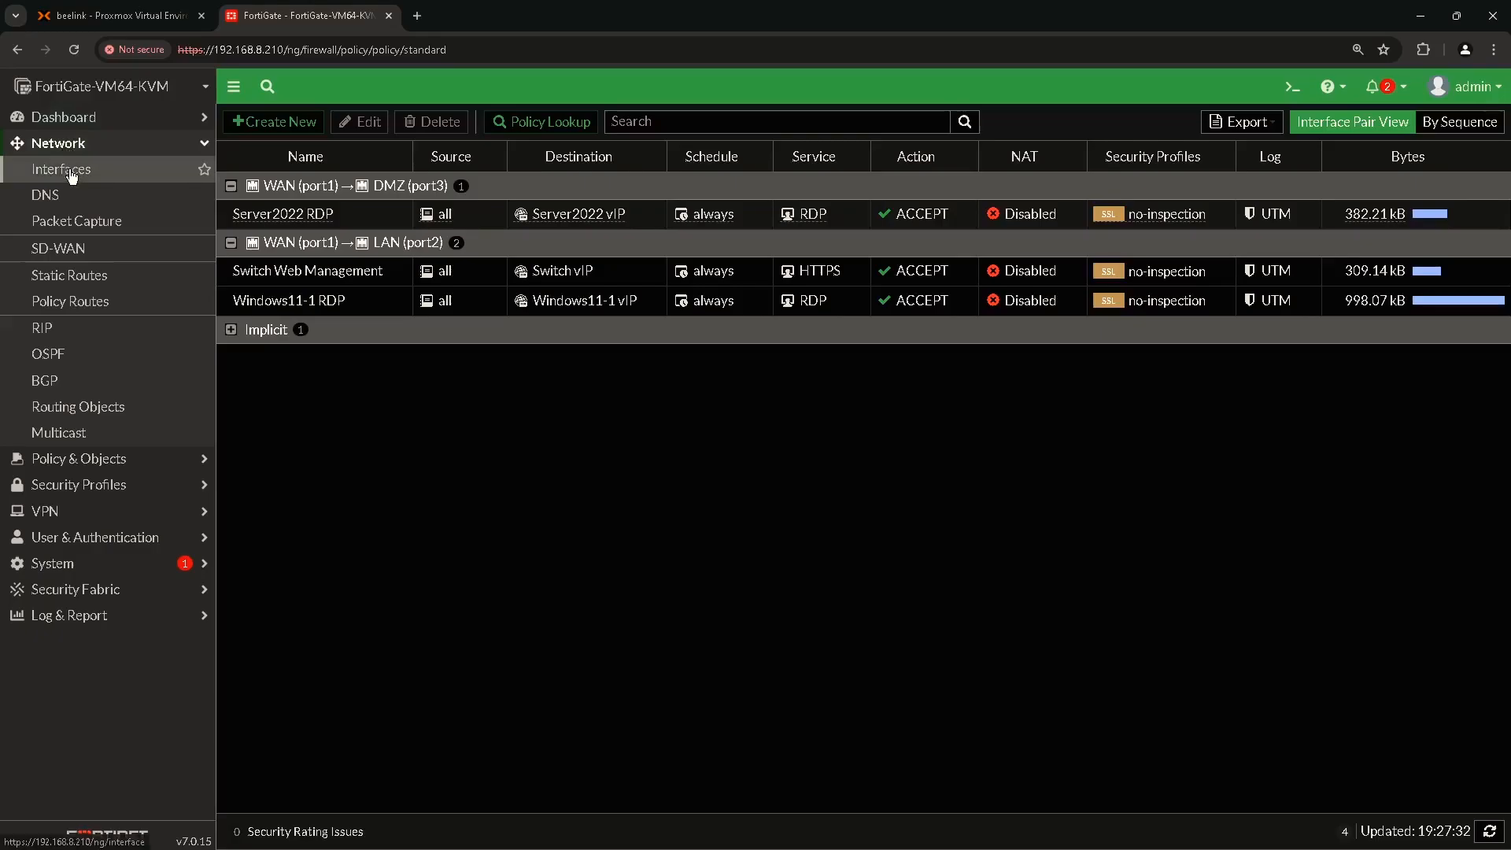
{"action": "left_click", "coordinate": [72, 173]}
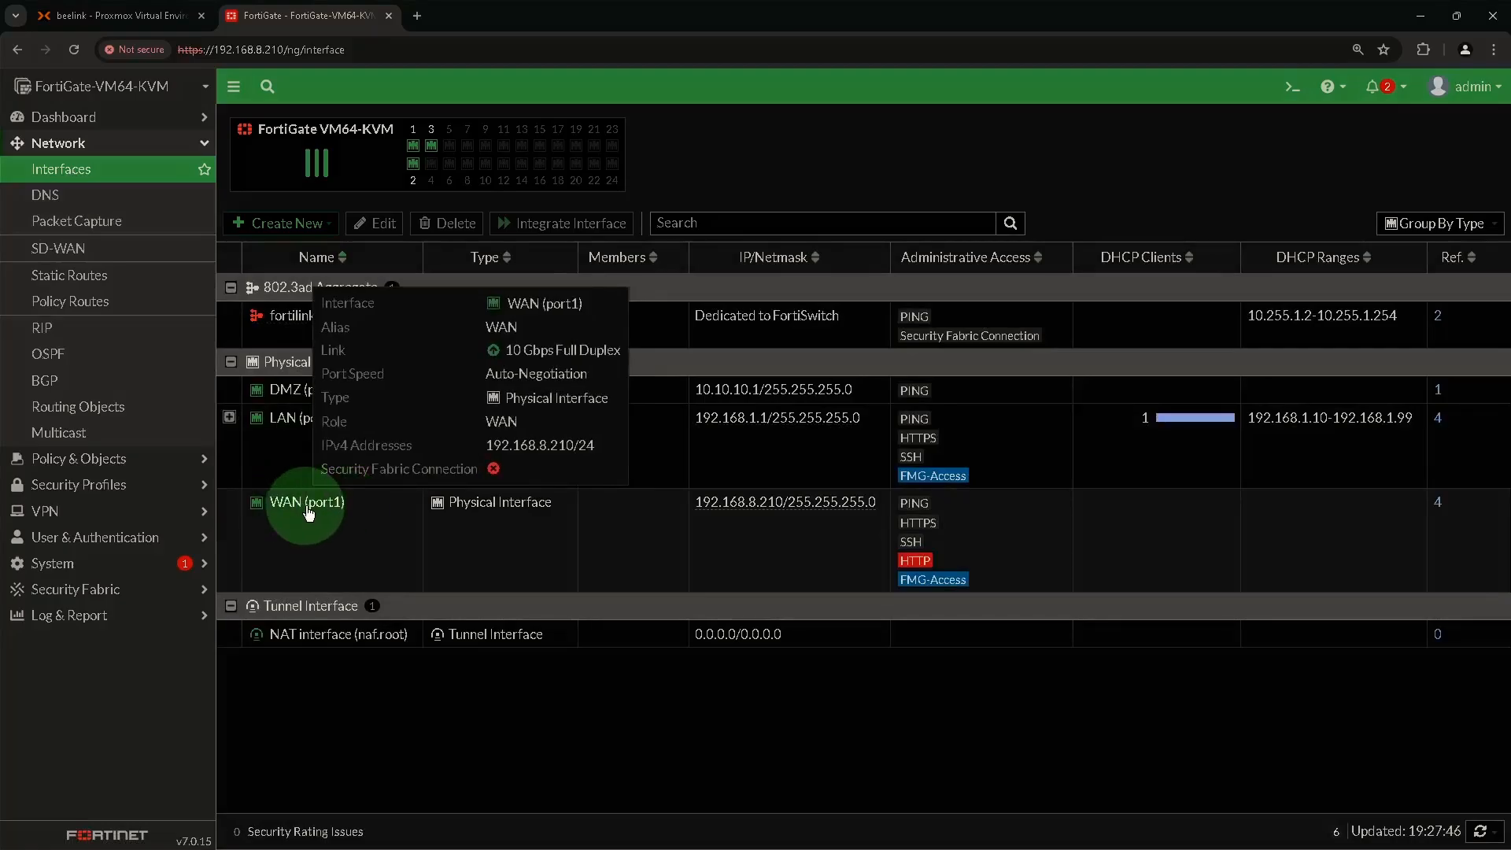
{"action": "double_click", "coordinate": [309, 511]}
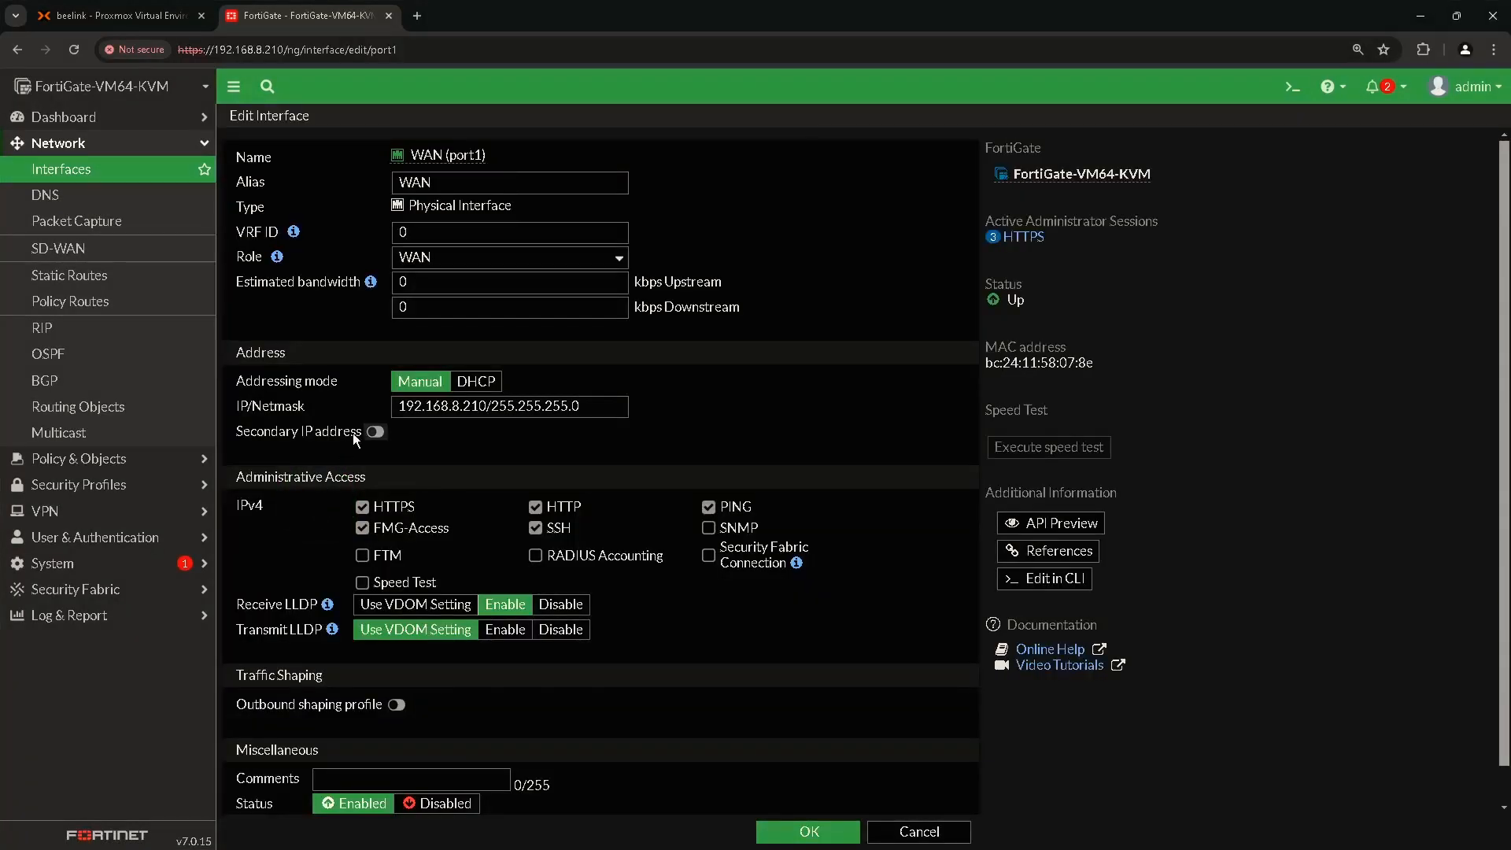
Enable secondary IPs on WAN (port1) and add 192.168.8.211/32.
{"action": "left_click", "coordinate": [249, 443]}
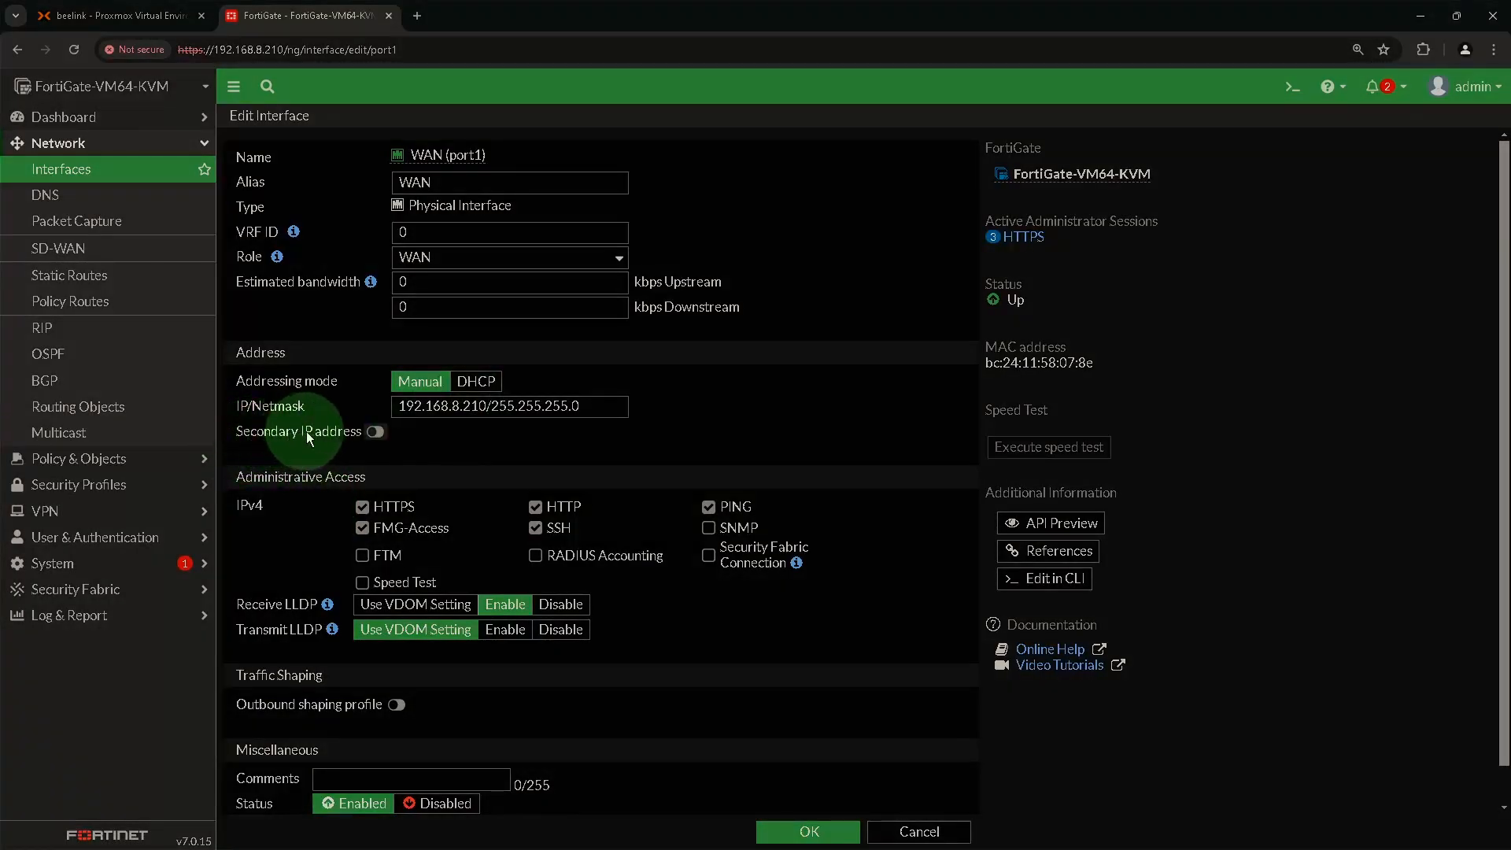
{"action": "left_click", "coordinate": [375, 433]}
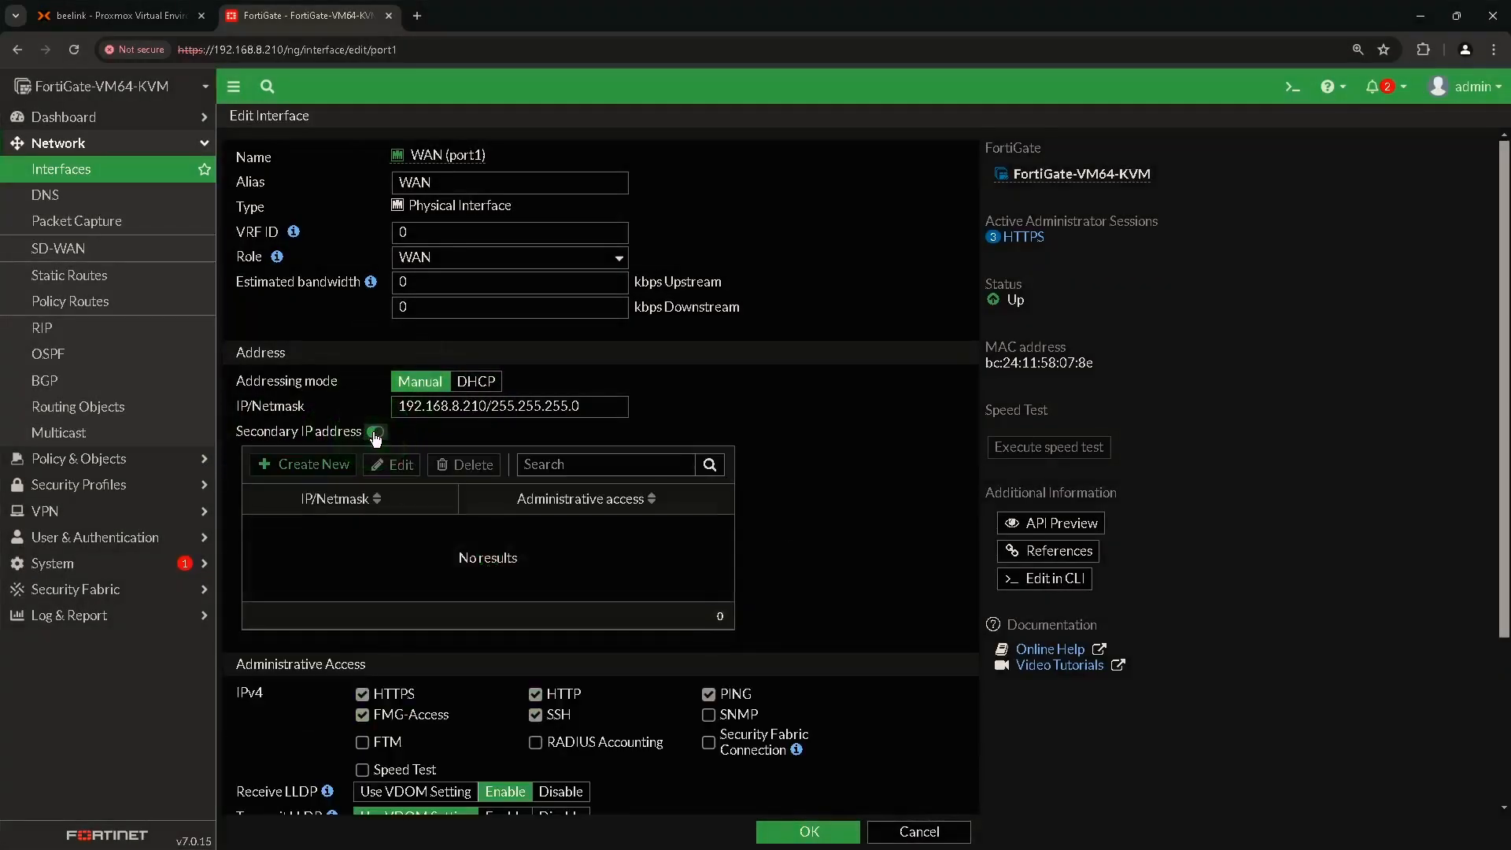
{"action": "left_click", "coordinate": [303, 468]}
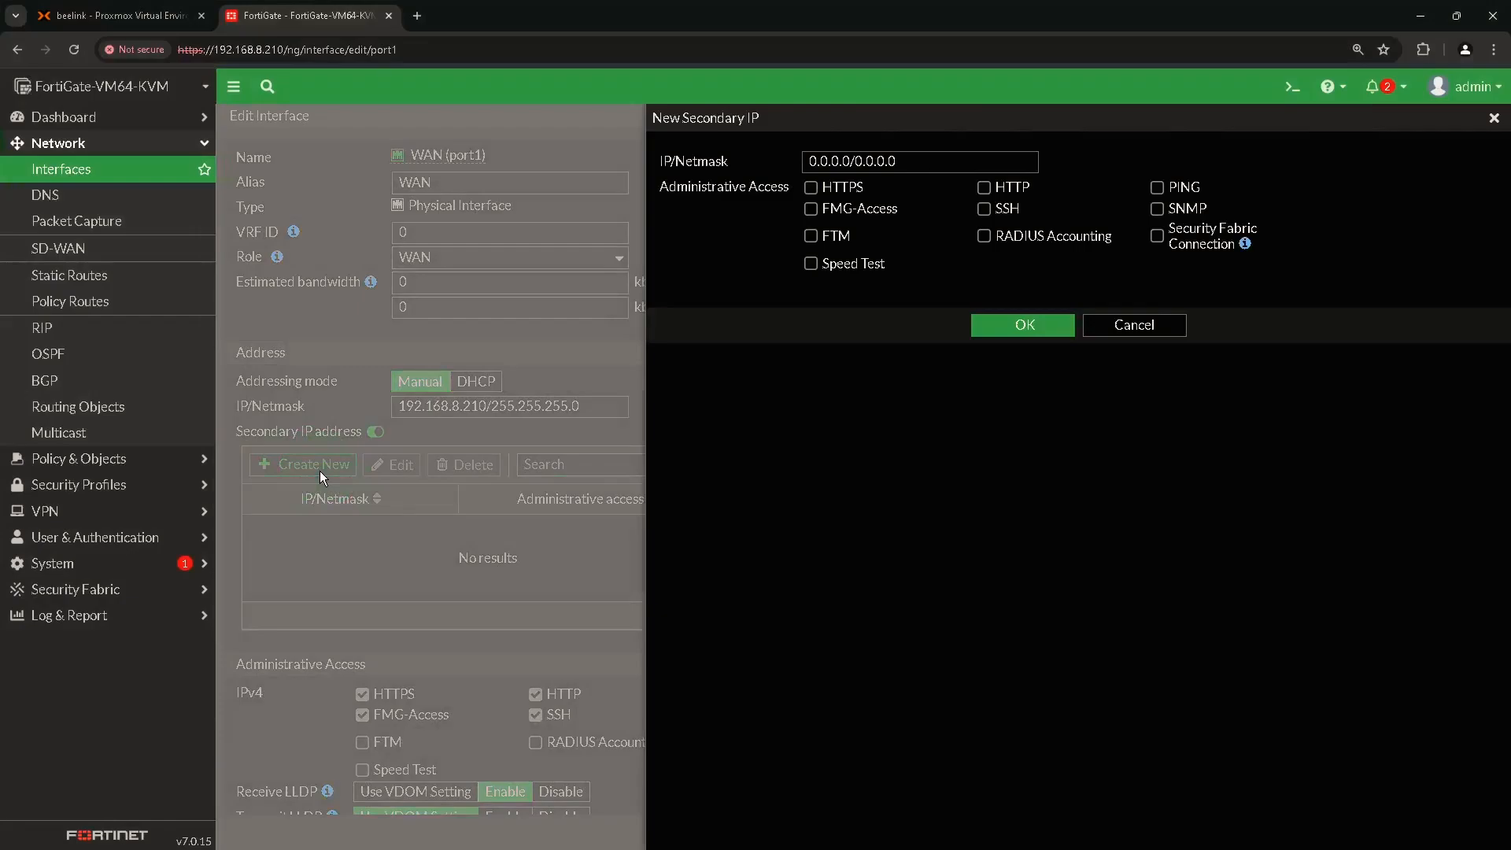
{"action": "type", "text": "192.1"}
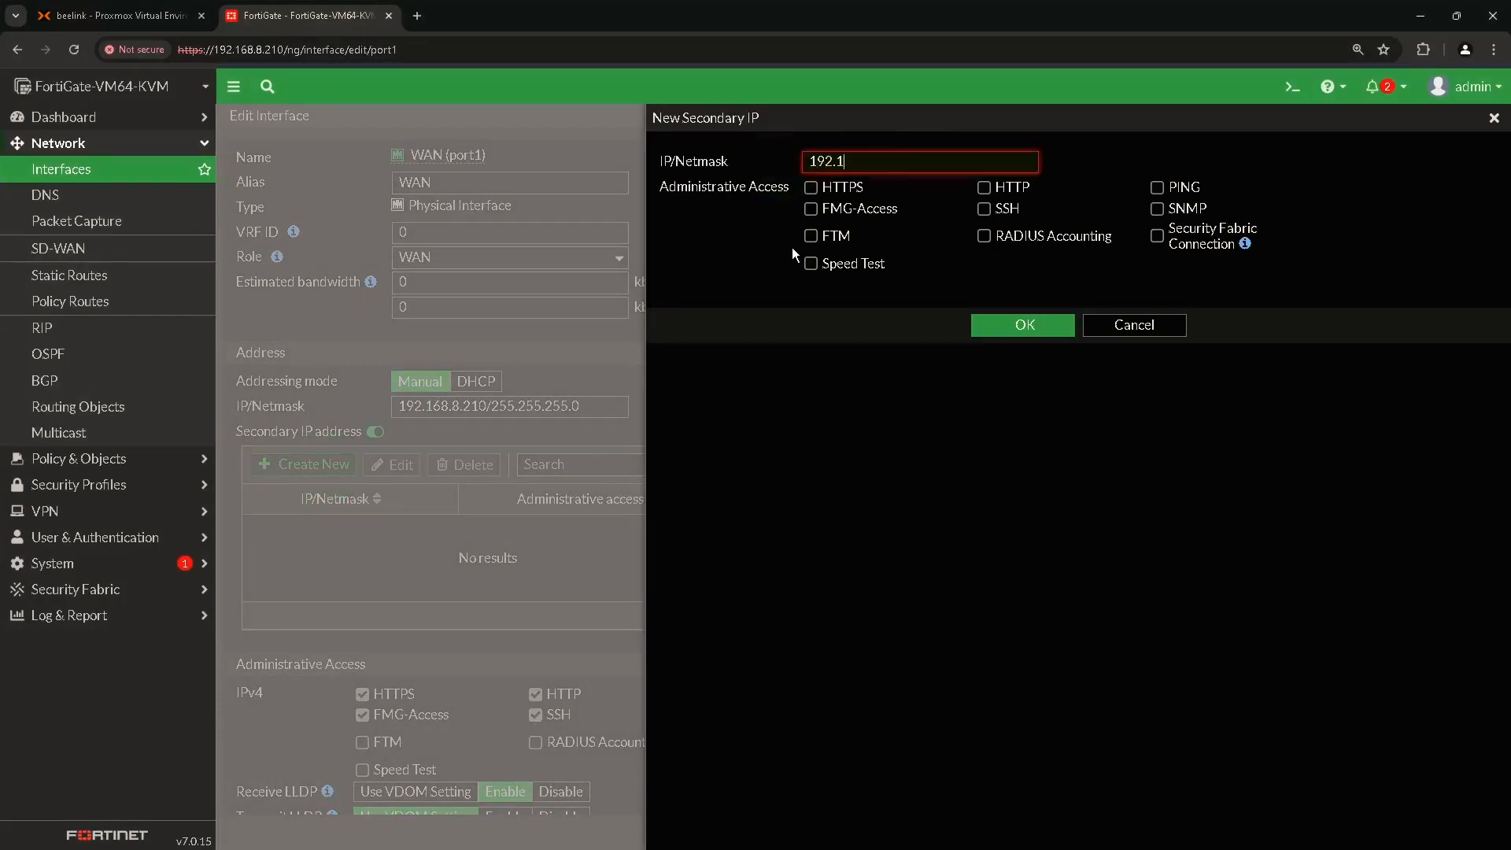
{"action": "type", "text": "68.8.211/32"}
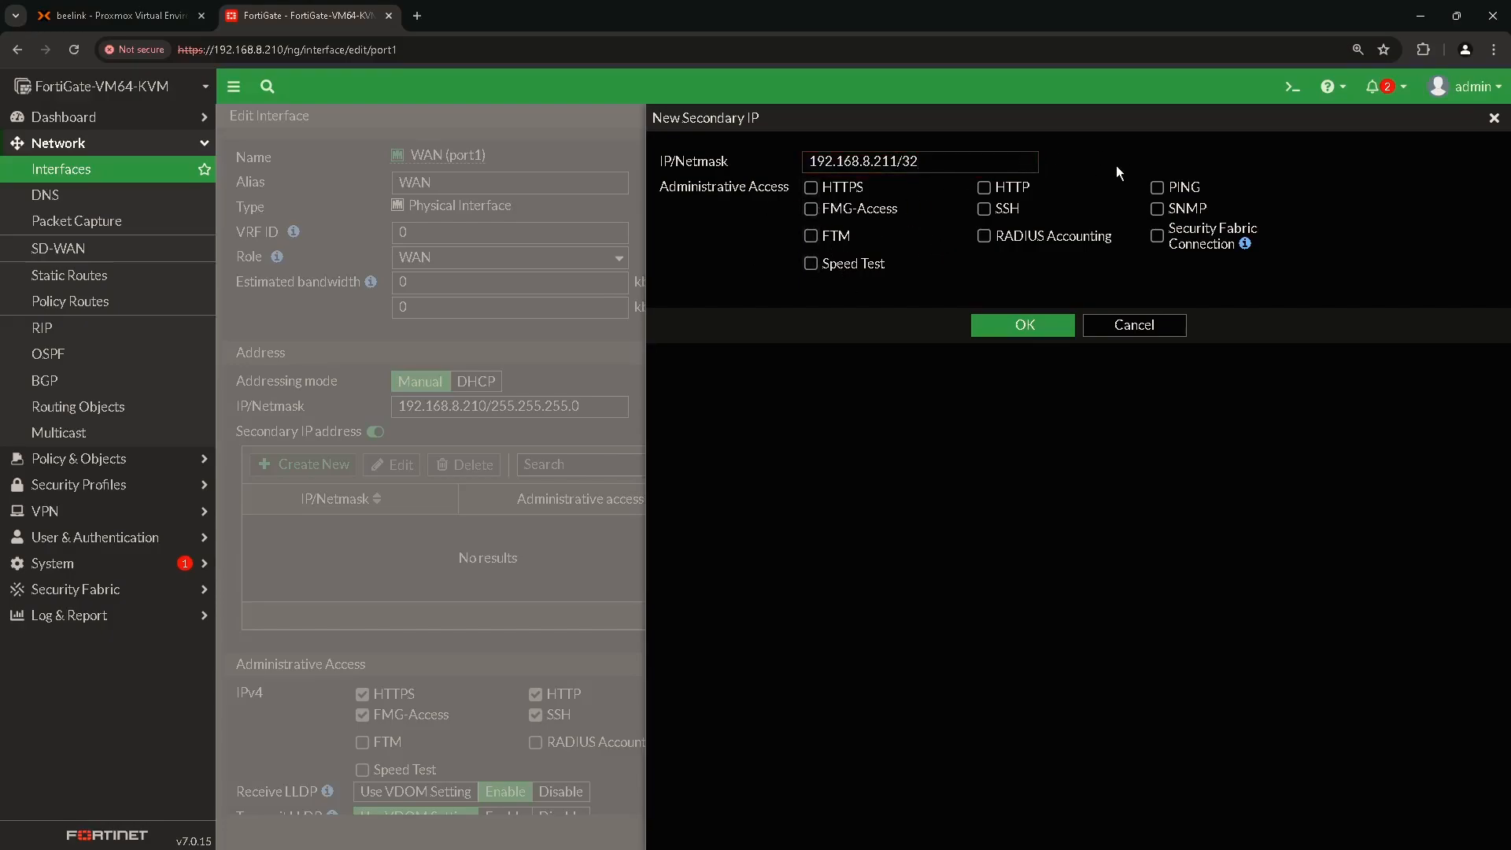
{"action": "left_click", "coordinate": [1022, 332]}
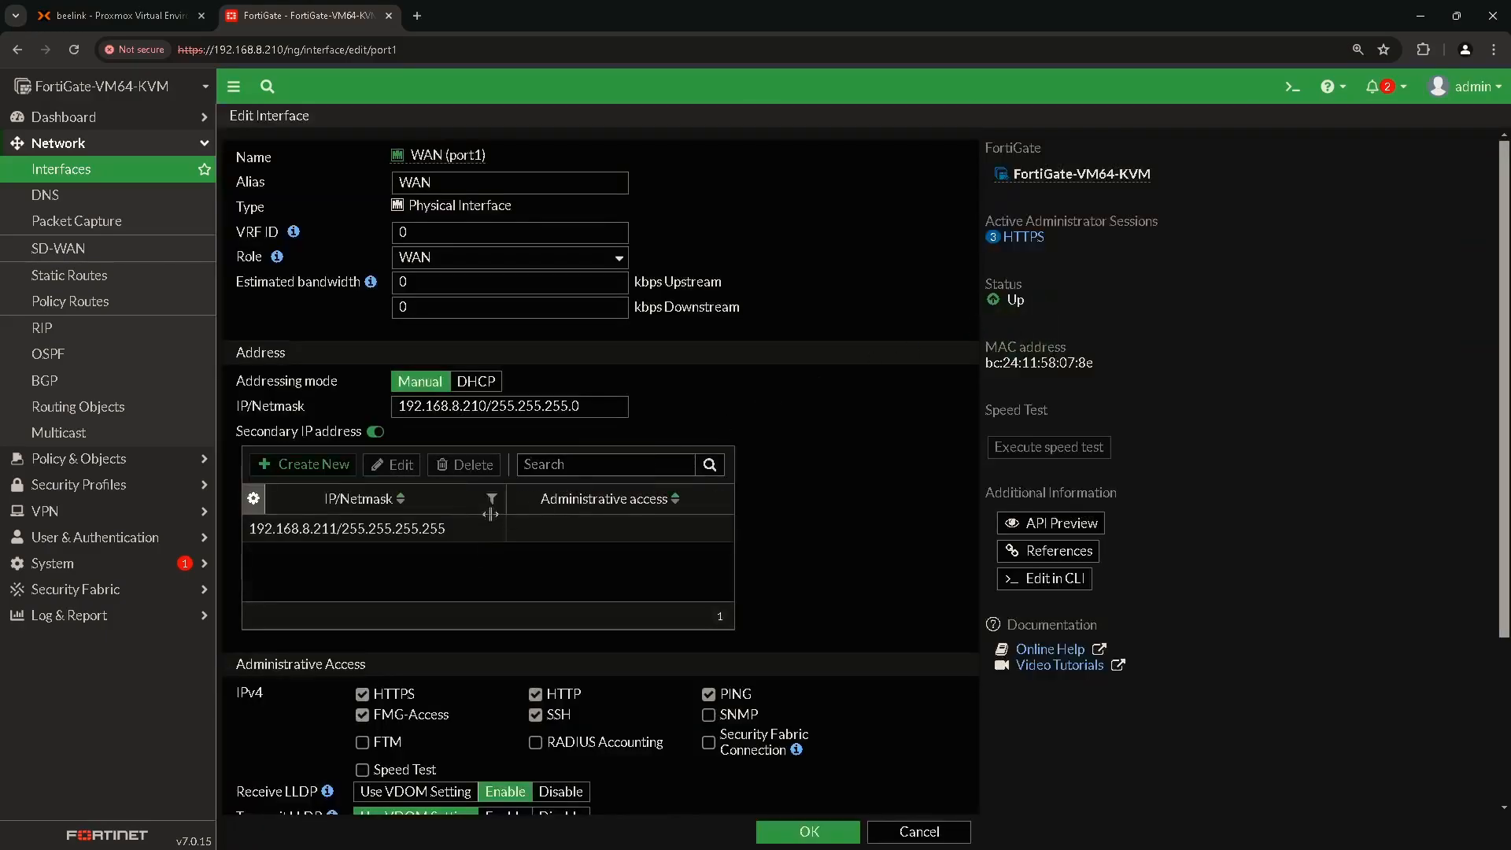
{"action": "left_click", "coordinate": [271, 529]}
Save the WAN interface, then start virtual IP WebIIS vIP with external IP 192.168.8.211.
{"action": "left_click", "coordinate": [819, 836]}
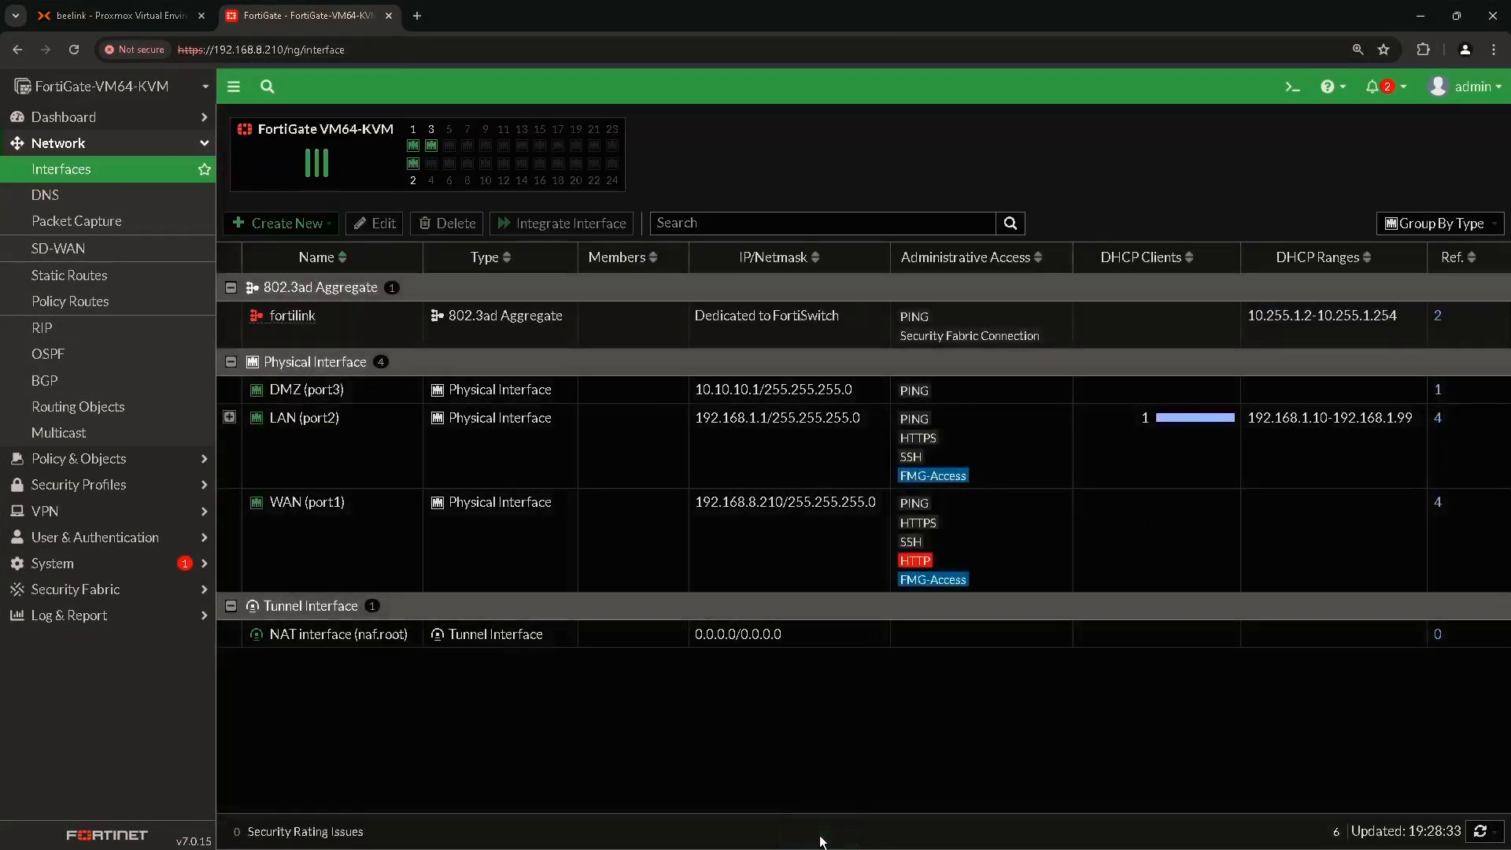
{"action": "left_click", "coordinate": [115, 463]}
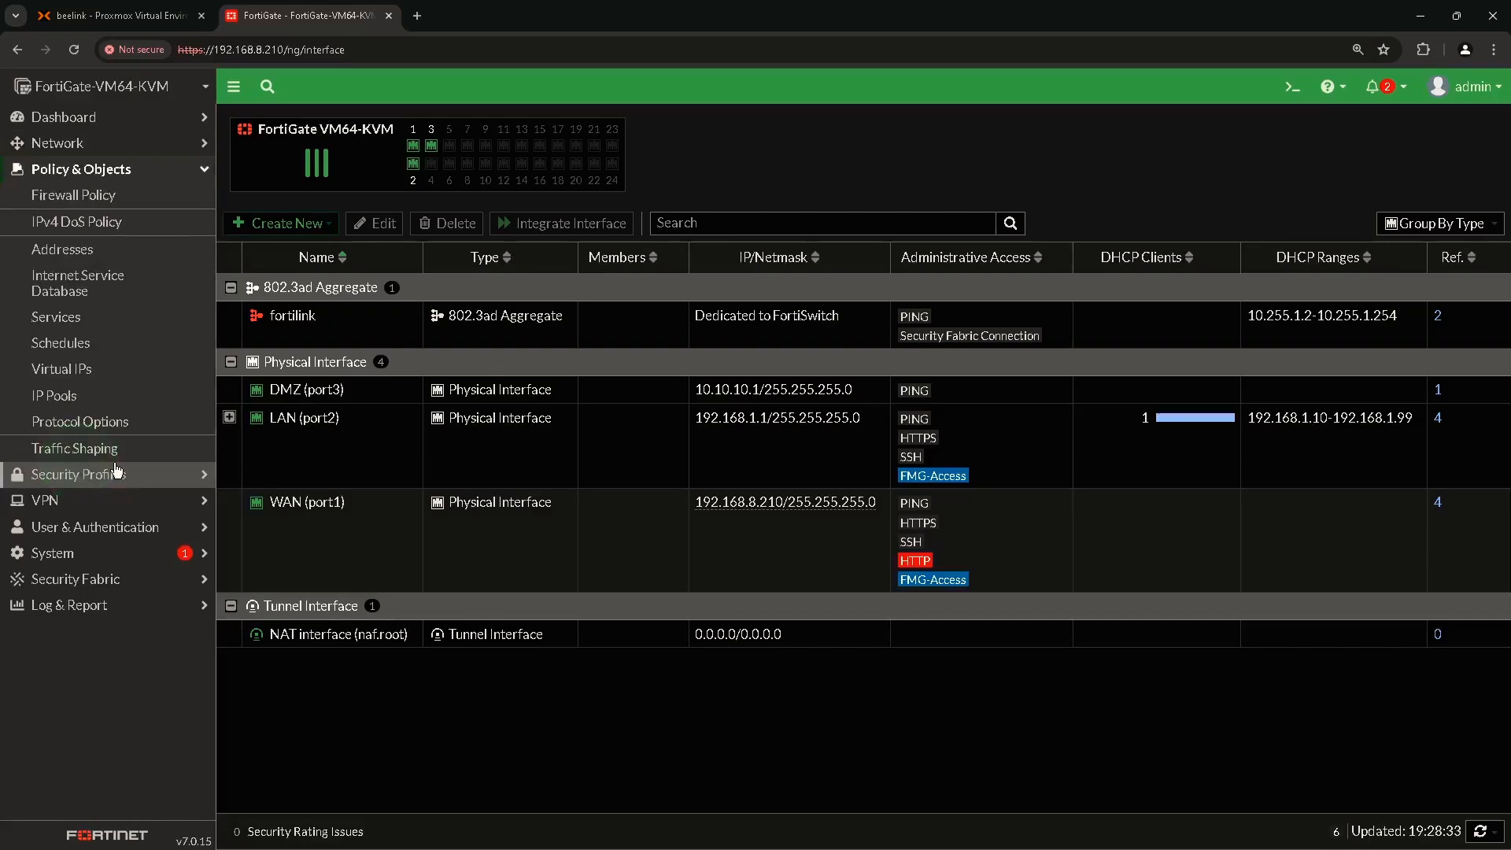
{"action": "left_click", "coordinate": [85, 371]}
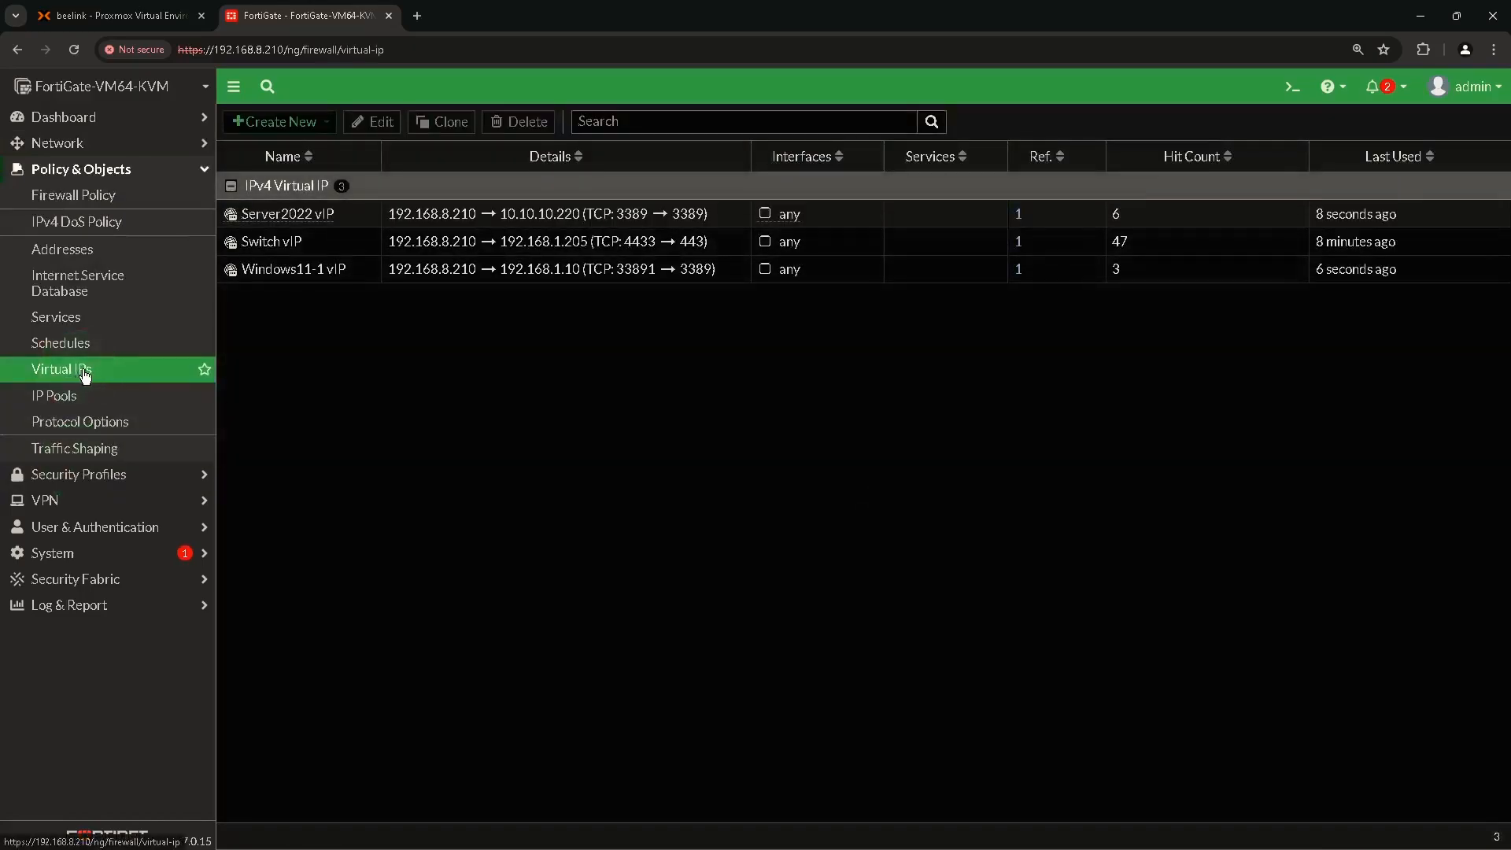
{"action": "left_click", "coordinate": [253, 122]}
{"action": "left_click", "coordinate": [261, 140]}
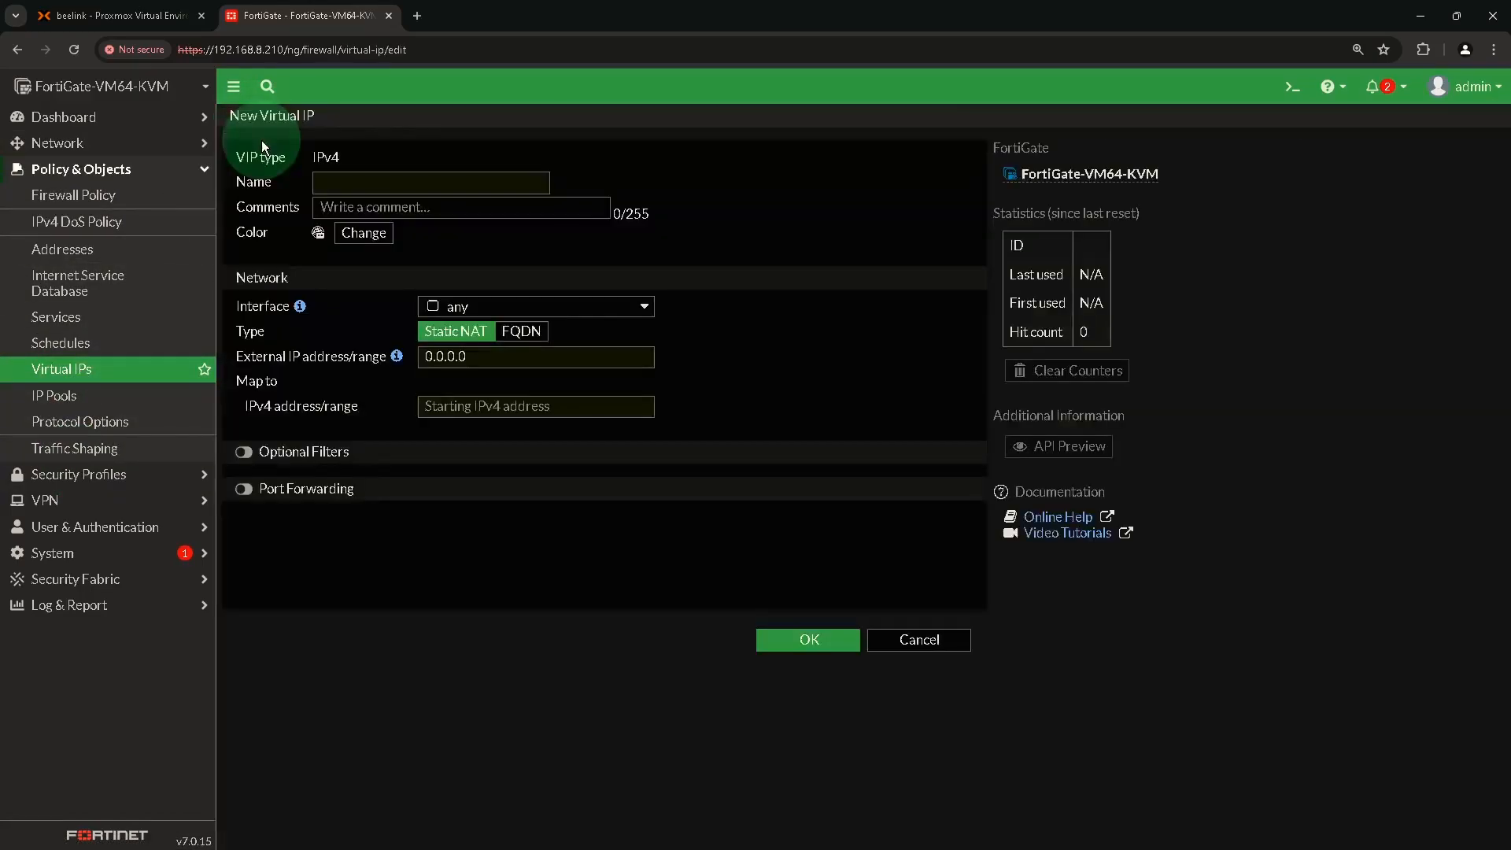
{"action": "left_click", "coordinate": [368, 191]}
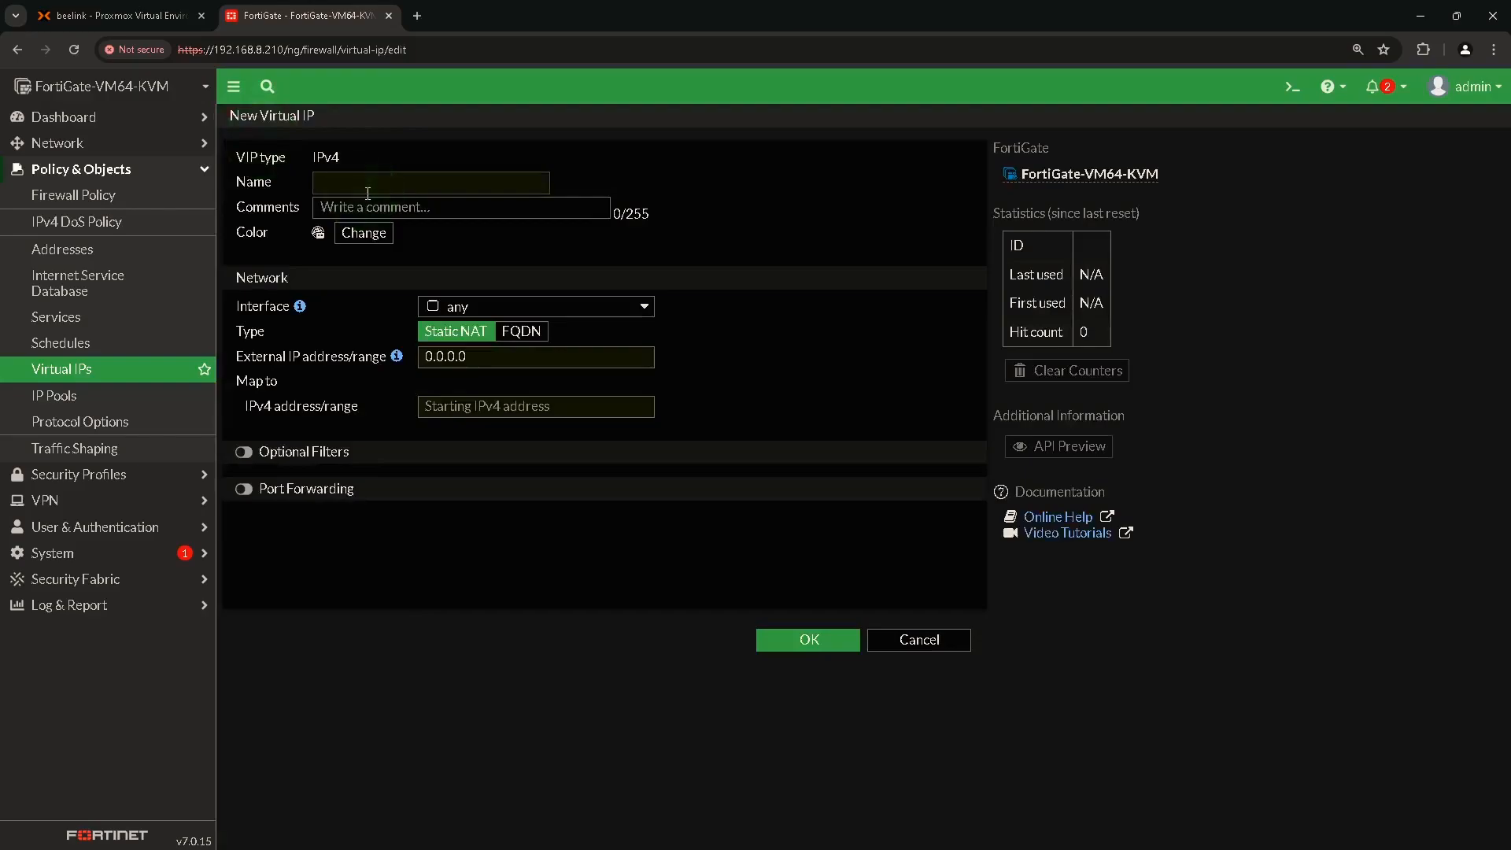
{"action": "type", "text": "WebIIS vIP"}
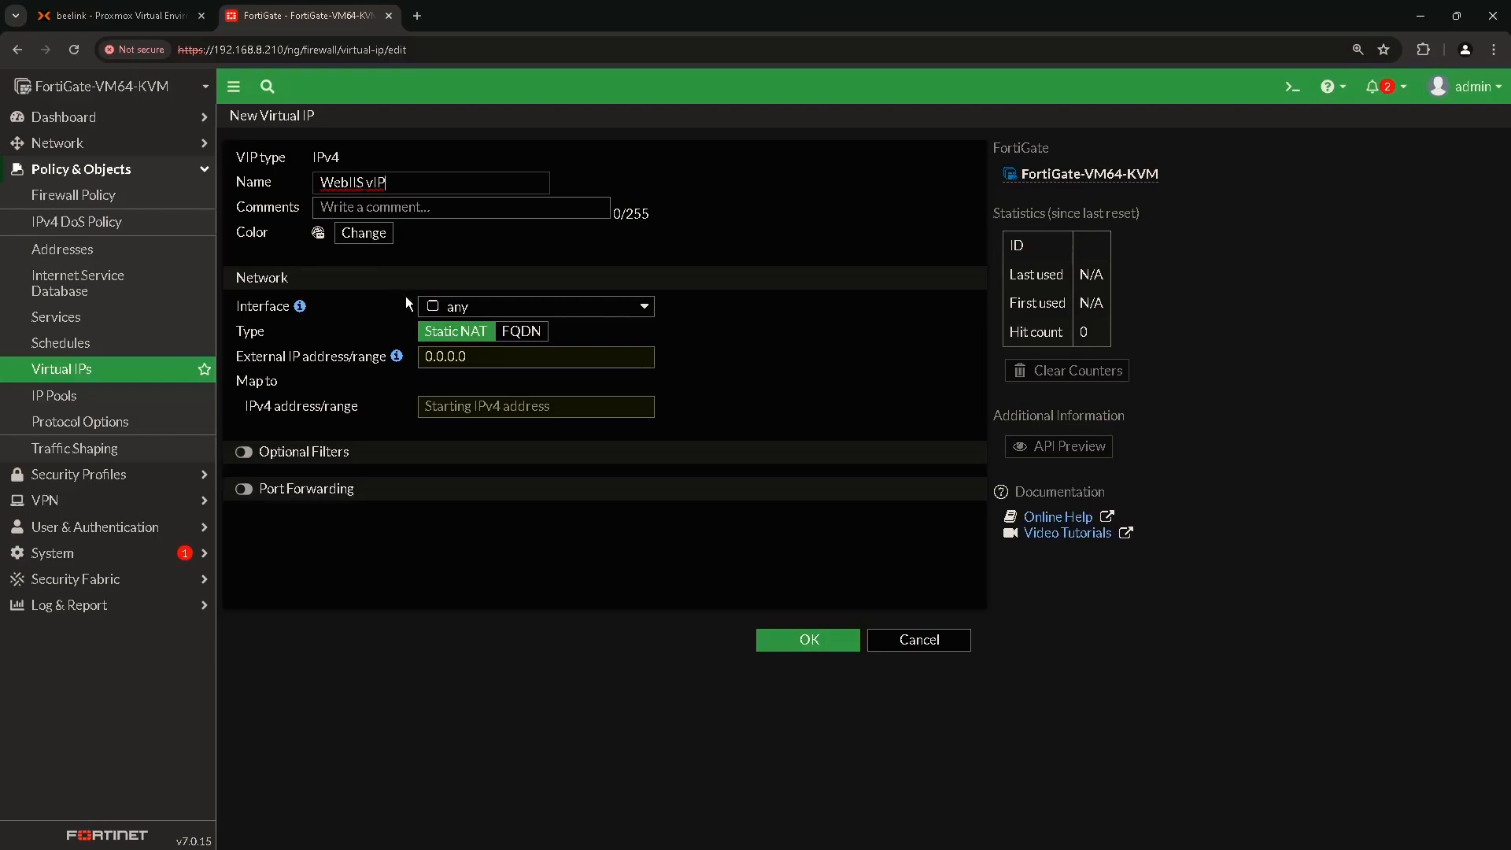
{"action": "left_click", "coordinate": [457, 357]}
{"action": "double_click", "coordinate": [457, 357]}
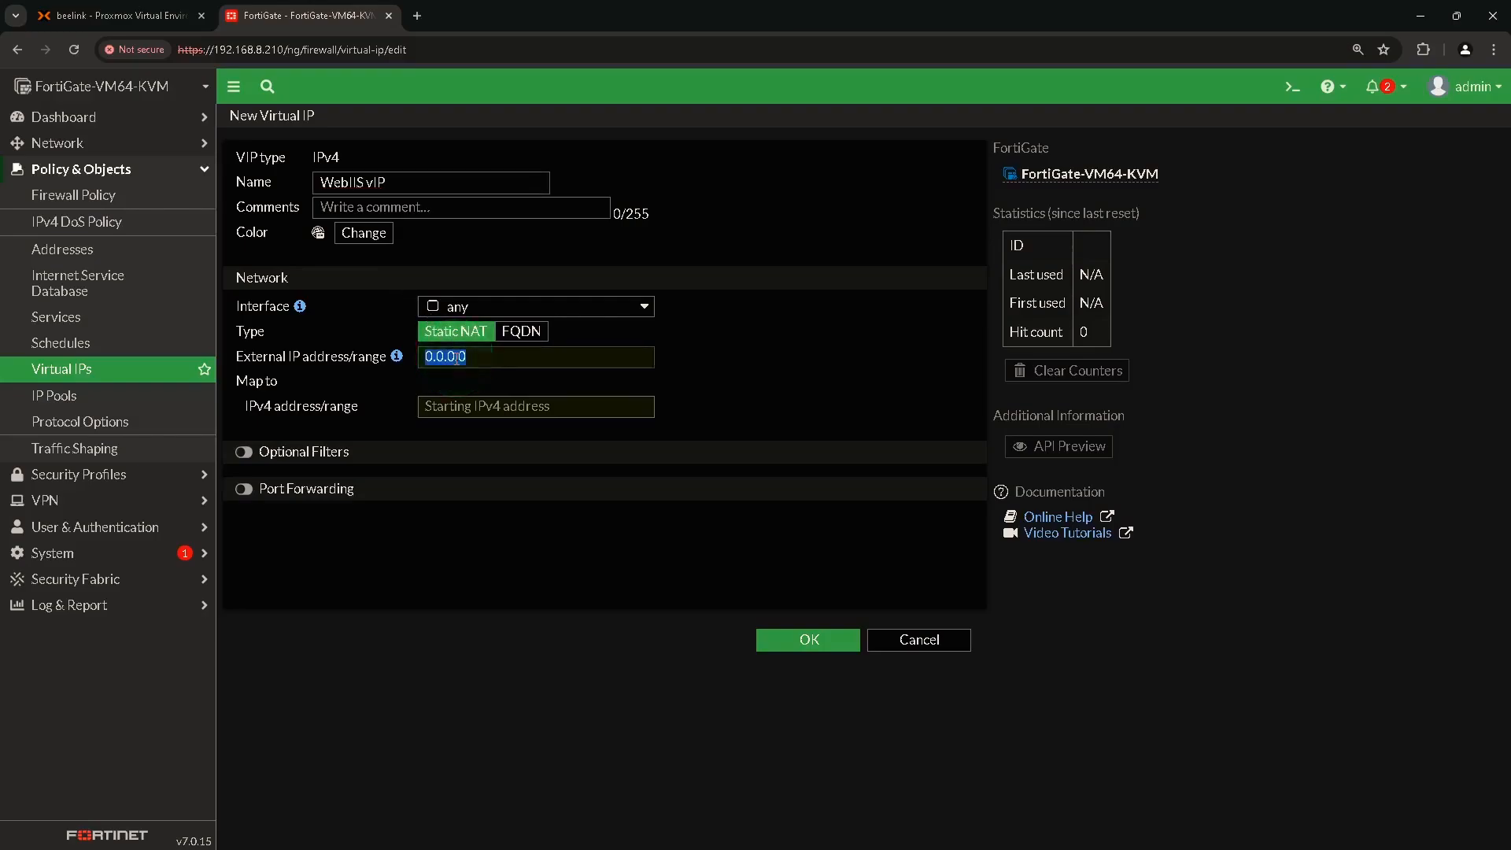
{"action": "type", "text": "192.168."}
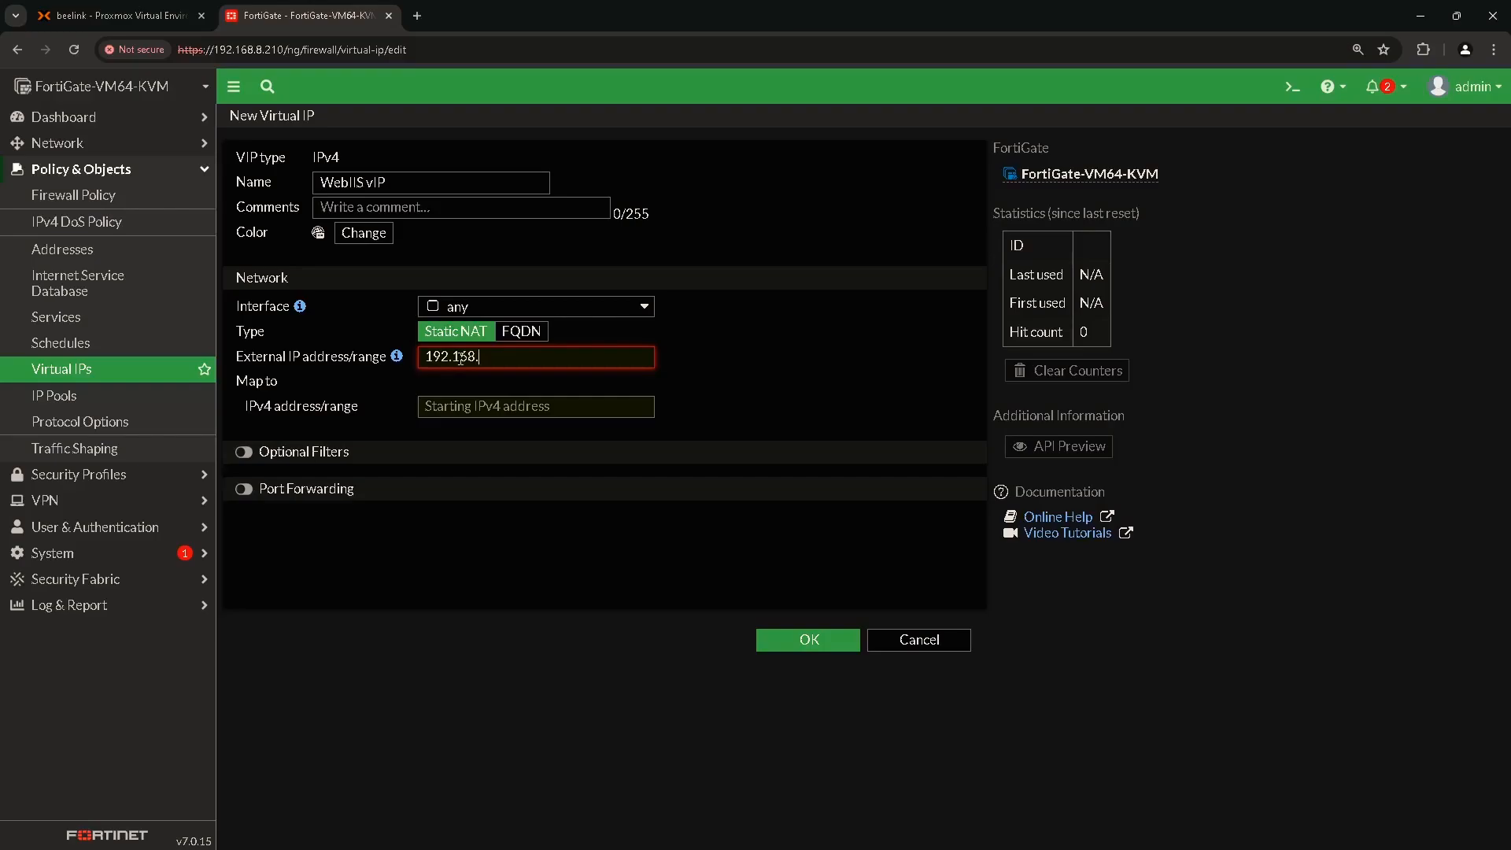
{"action": "type", "text": "8.211"}
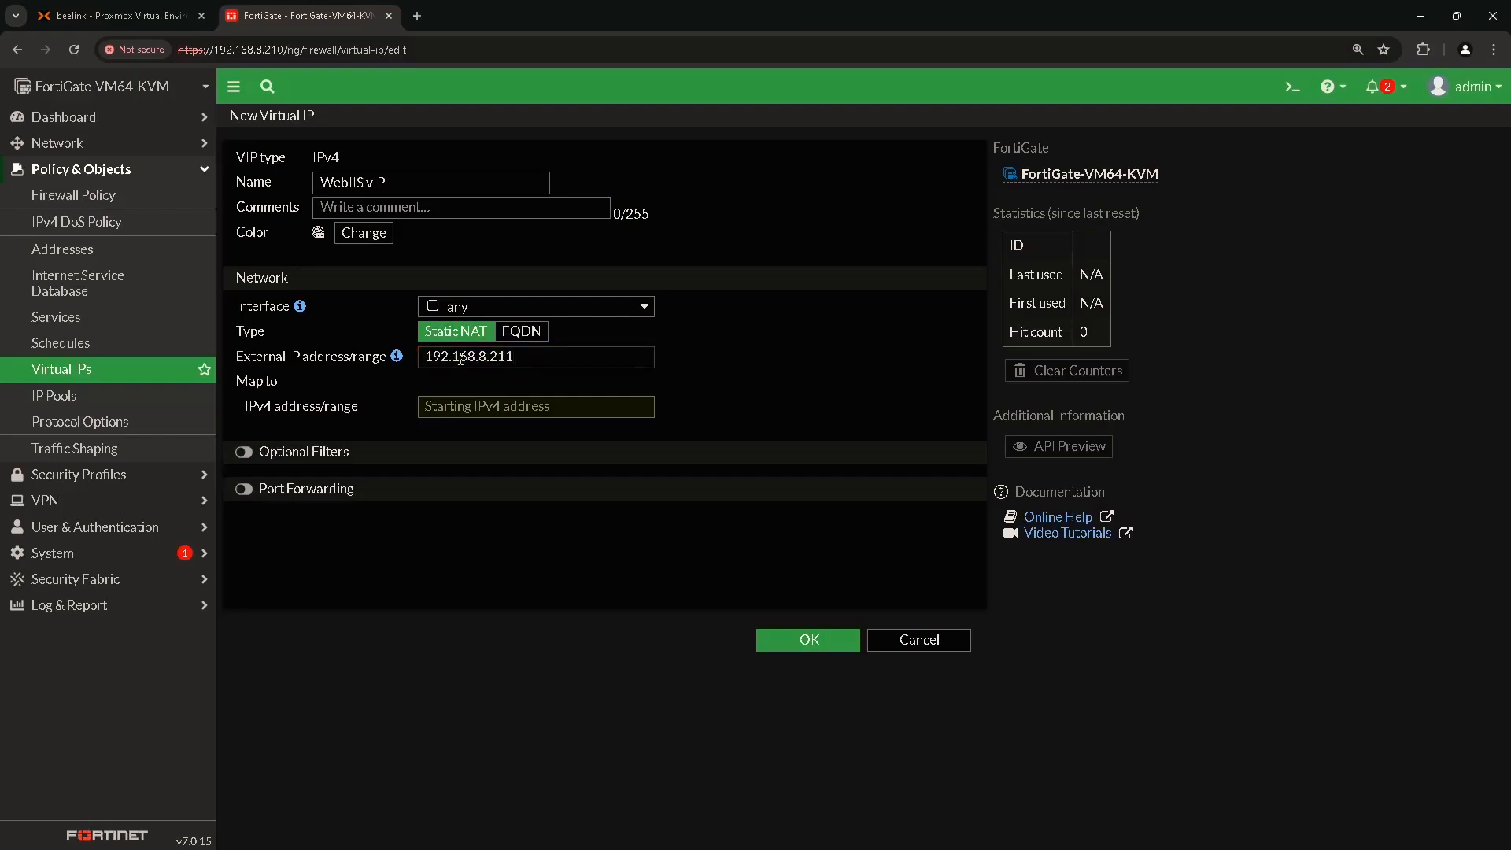
Map it to 10.10.10.220 with TCP port forwarding 443 to 443 and save.
{"action": "left_click", "coordinate": [439, 407]}
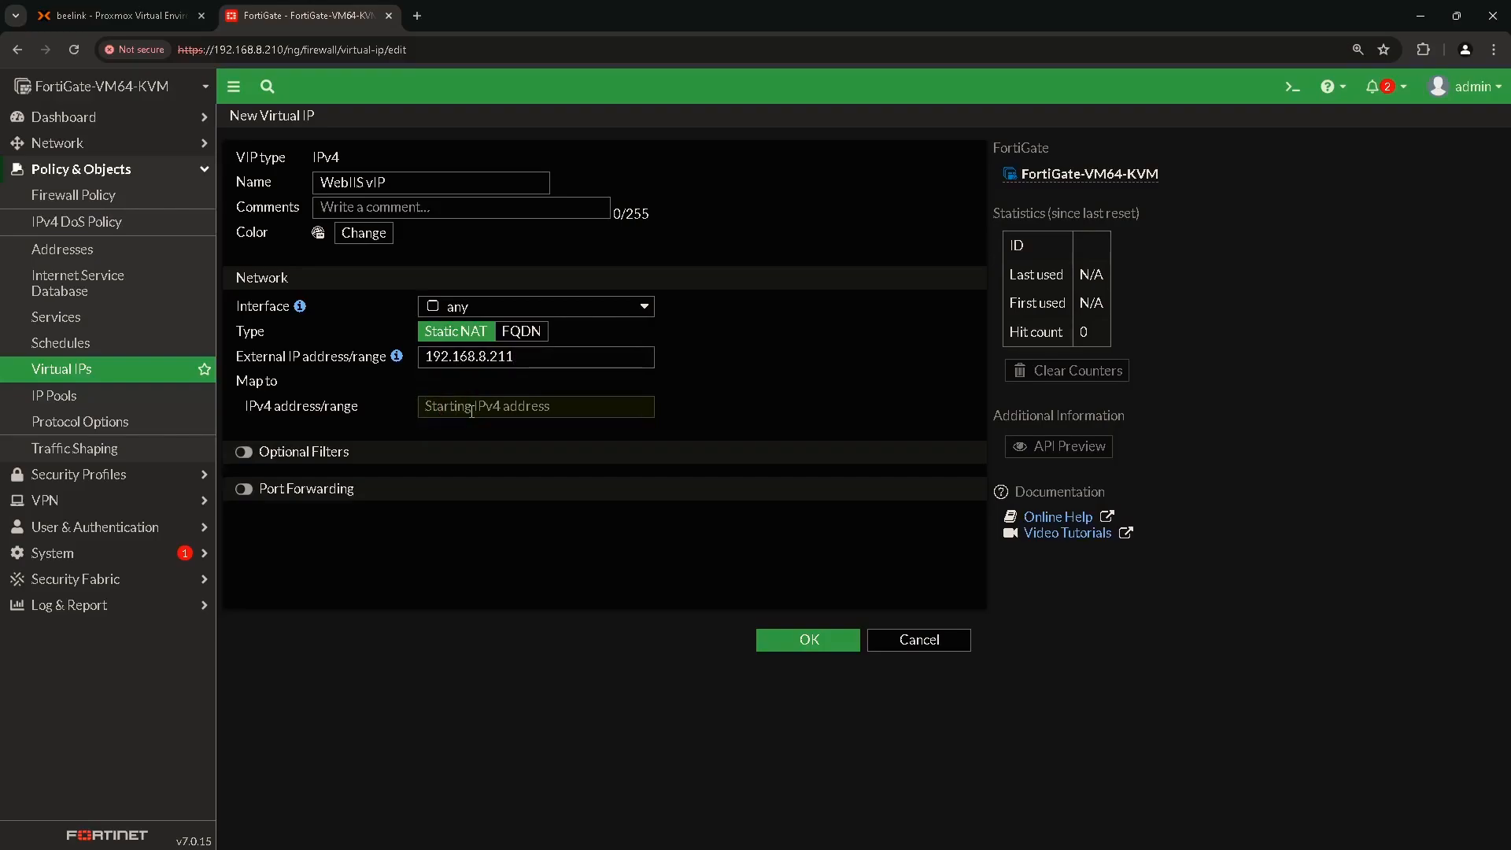
{"action": "type", "text": "10.10.10.220"}
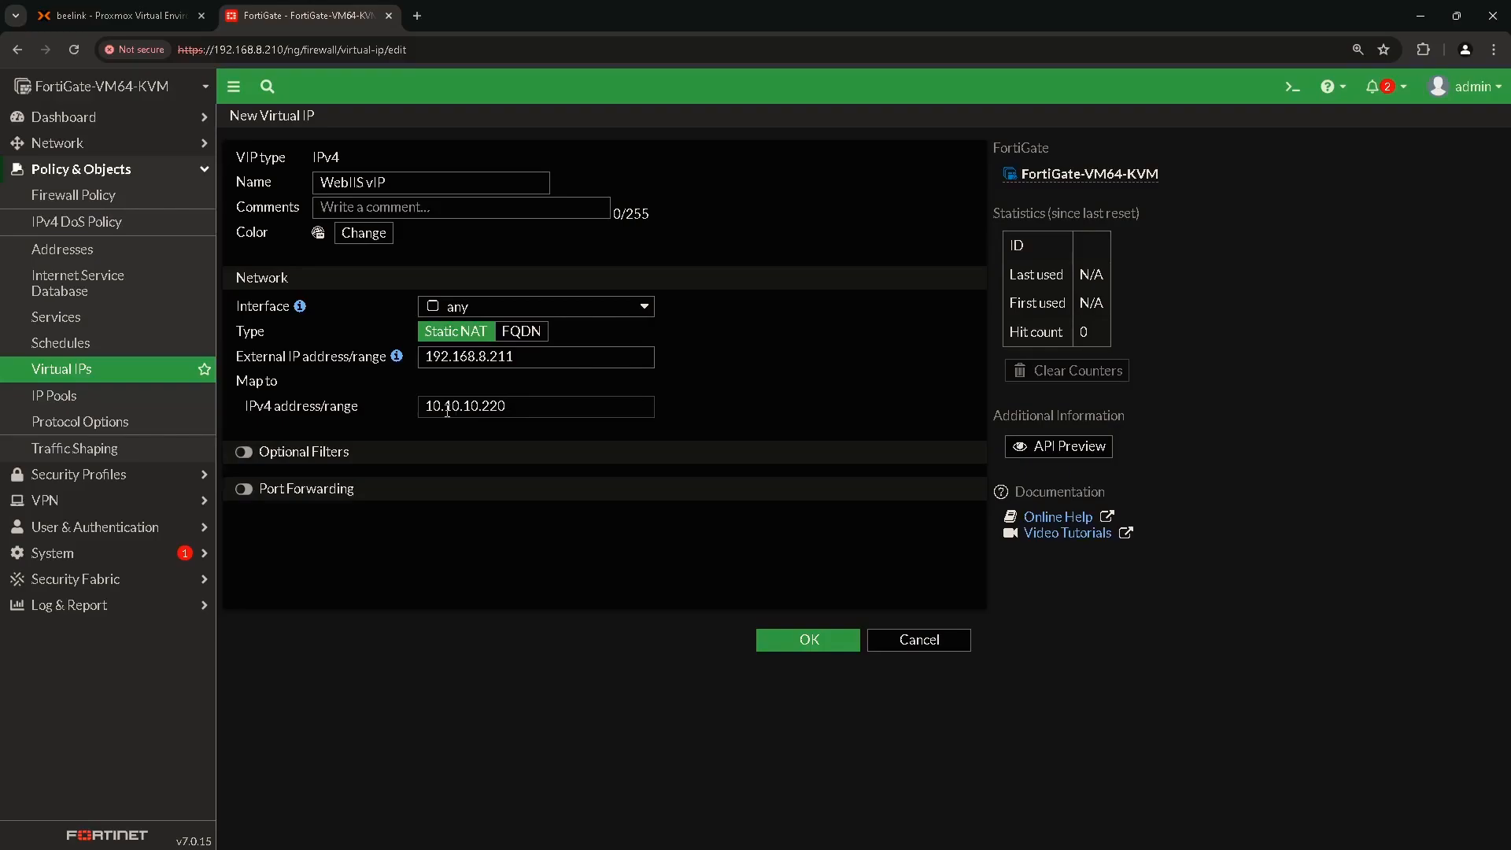
{"action": "left_click", "coordinate": [245, 492]}
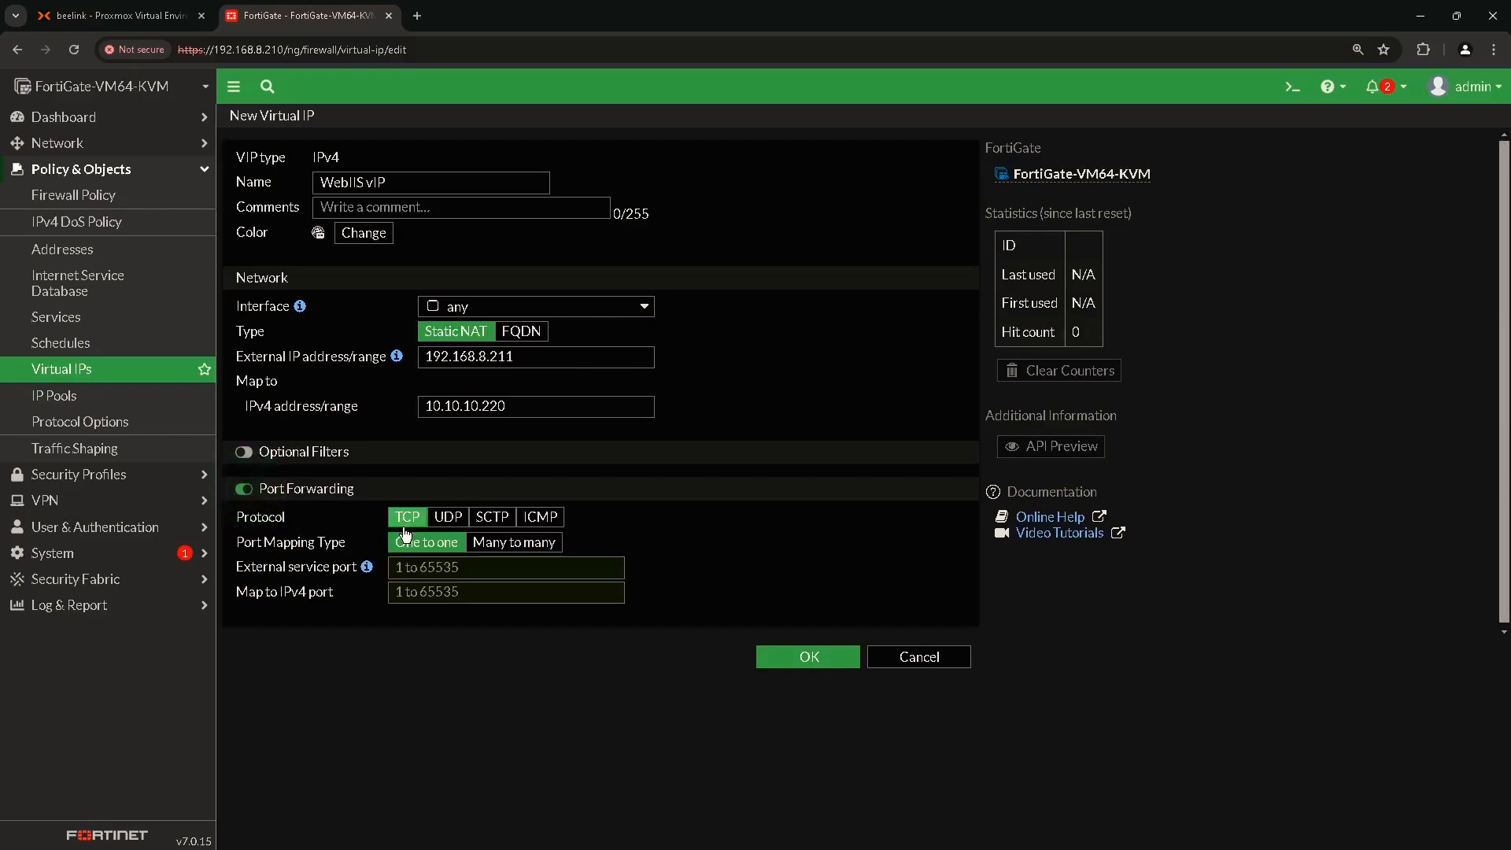
{"action": "left_click", "coordinate": [433, 569]}
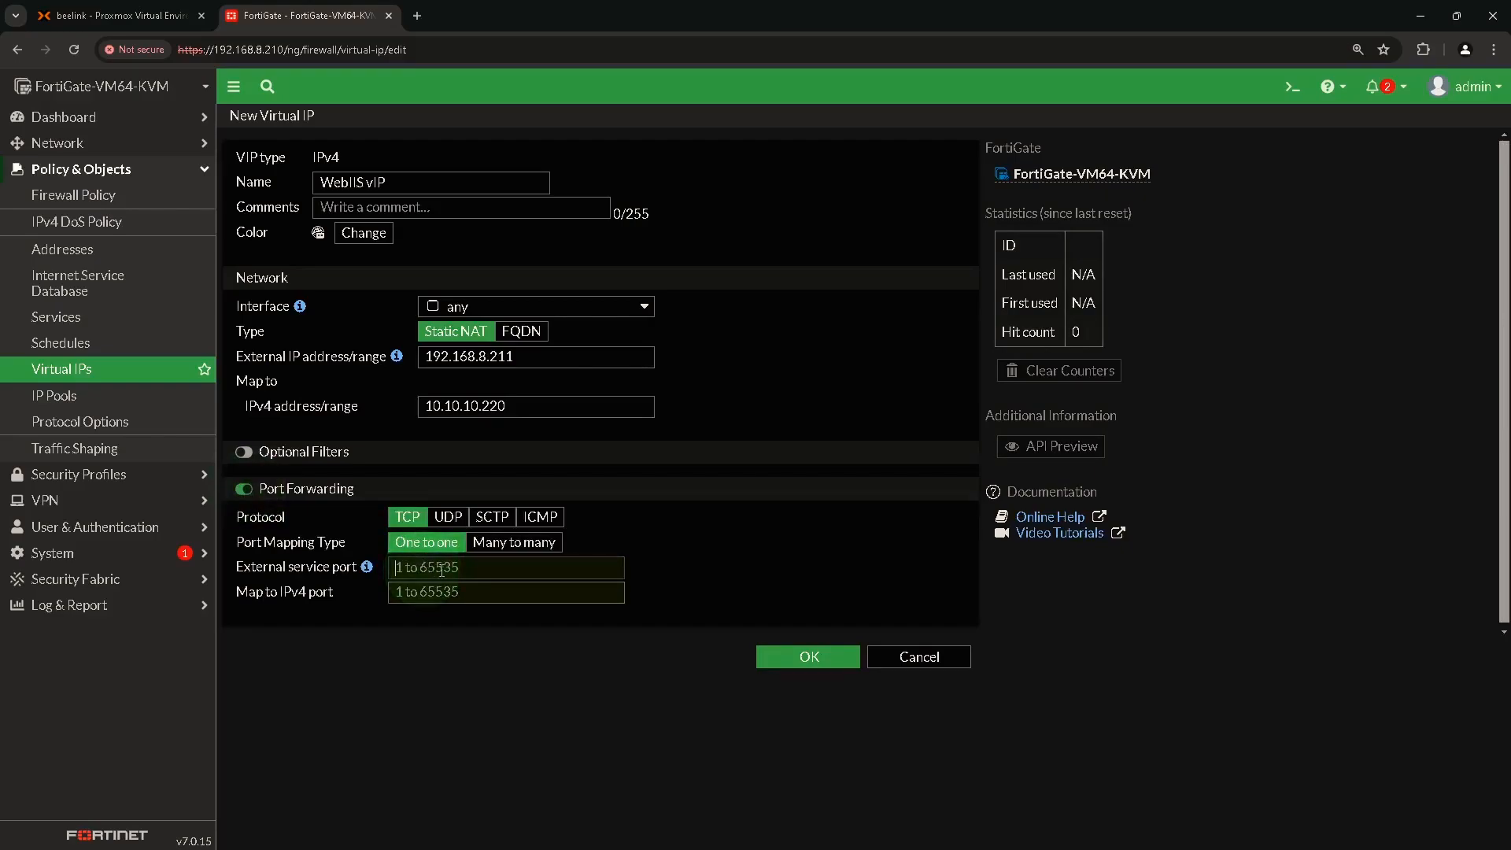
{"action": "type", "text": "443"}
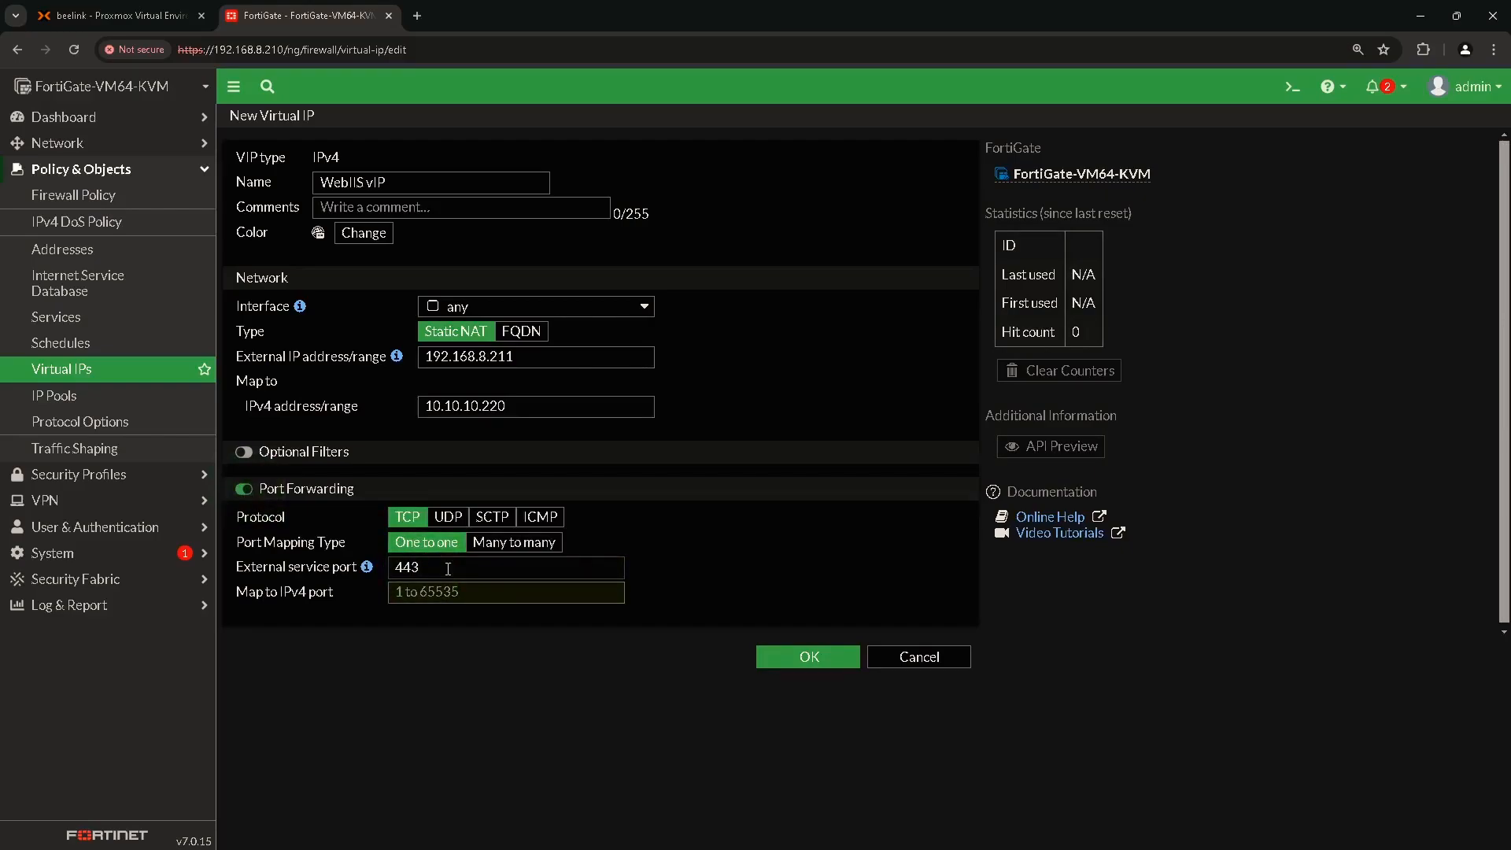
{"action": "left_click", "coordinate": [439, 593]}
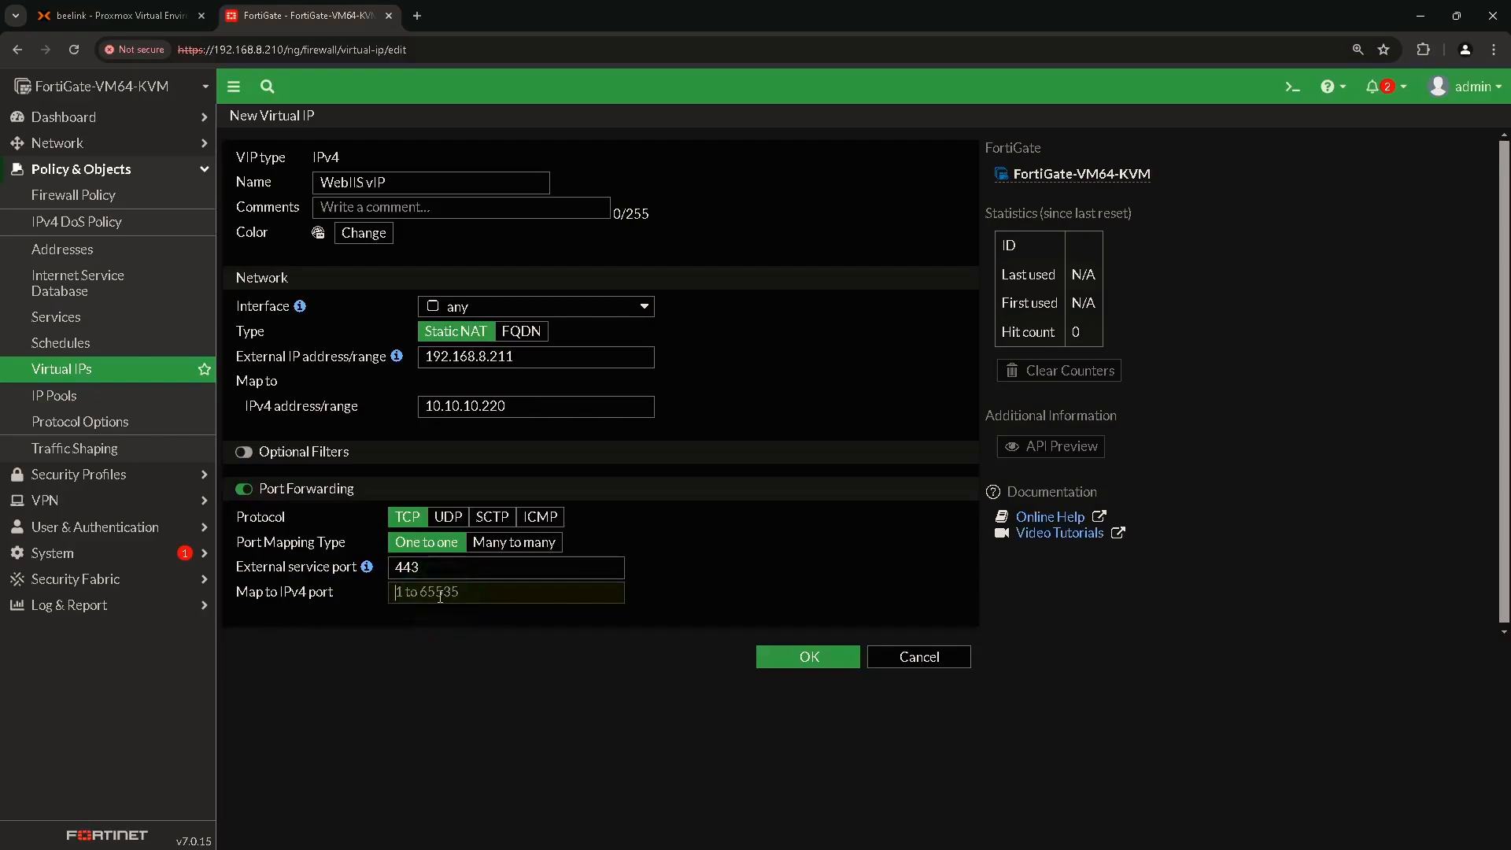
{"action": "type", "text": "443"}
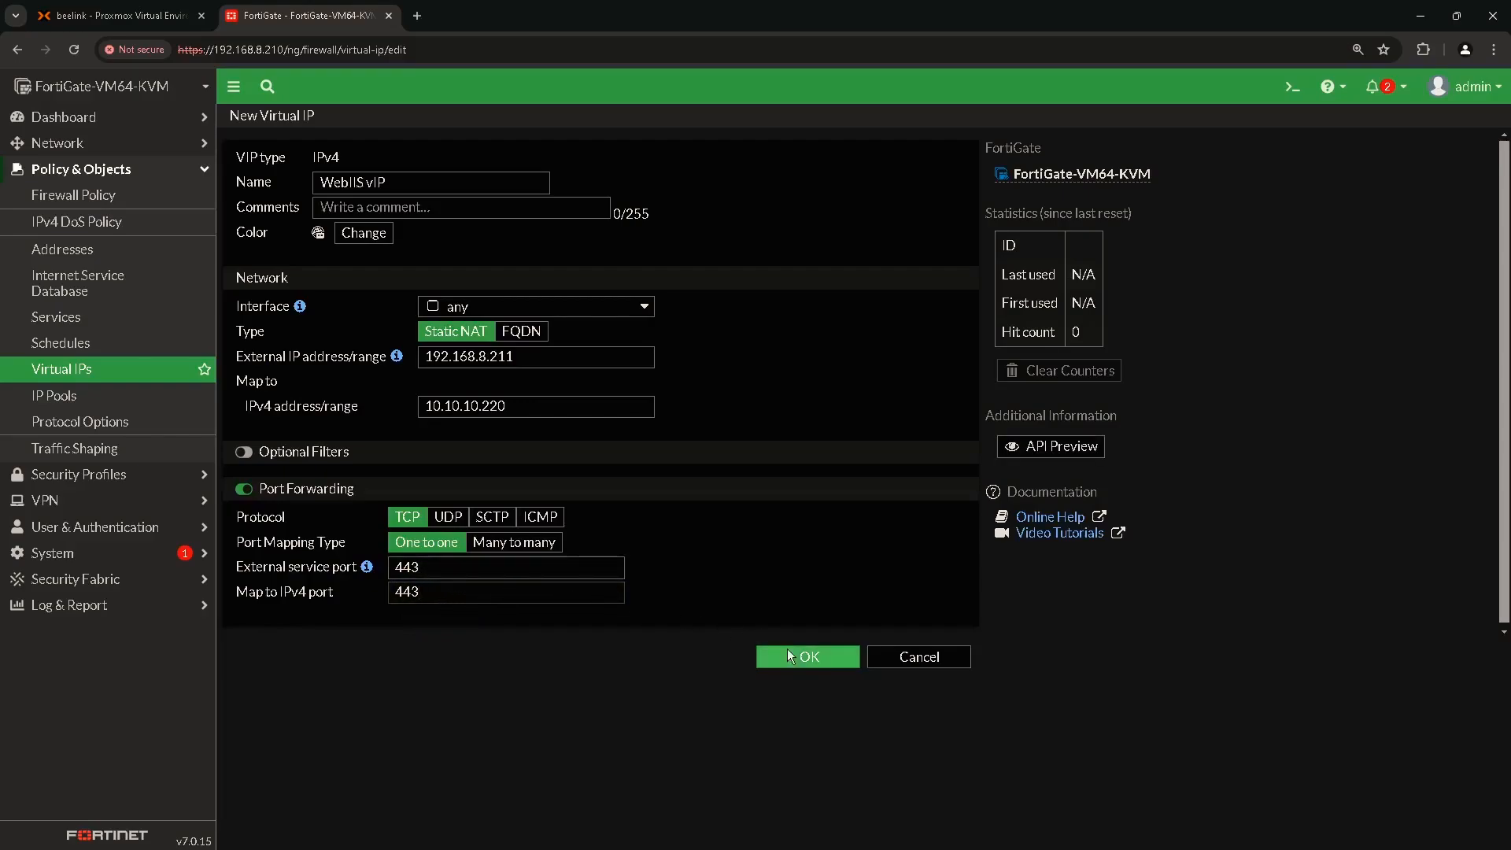
{"action": "left_click", "coordinate": [804, 658]}
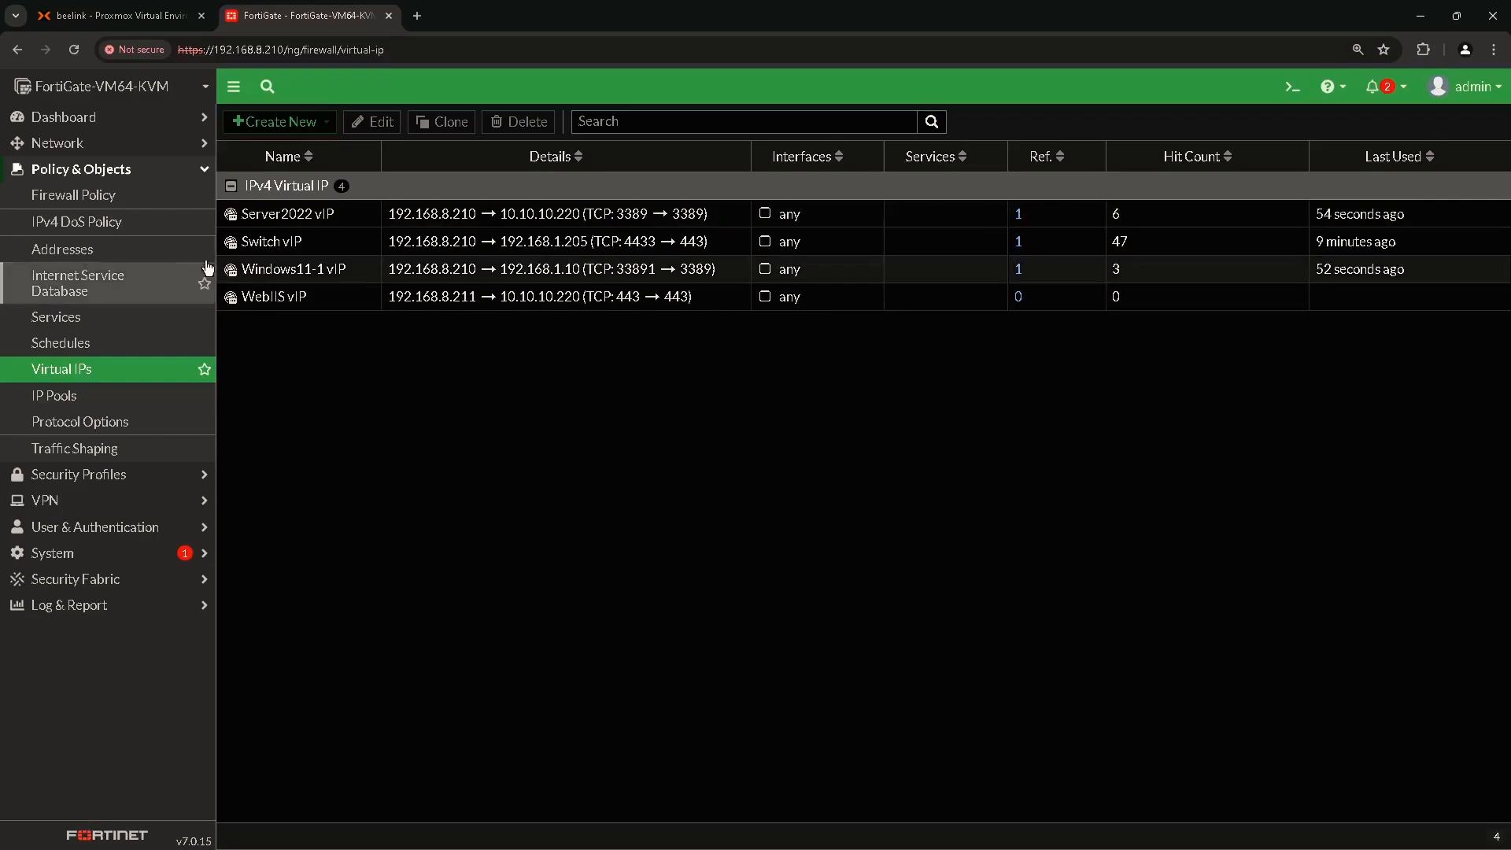
Start a new firewall policy named Web IIS from WAN (port1) to DMZ (port3).
{"action": "left_click", "coordinate": [105, 196]}
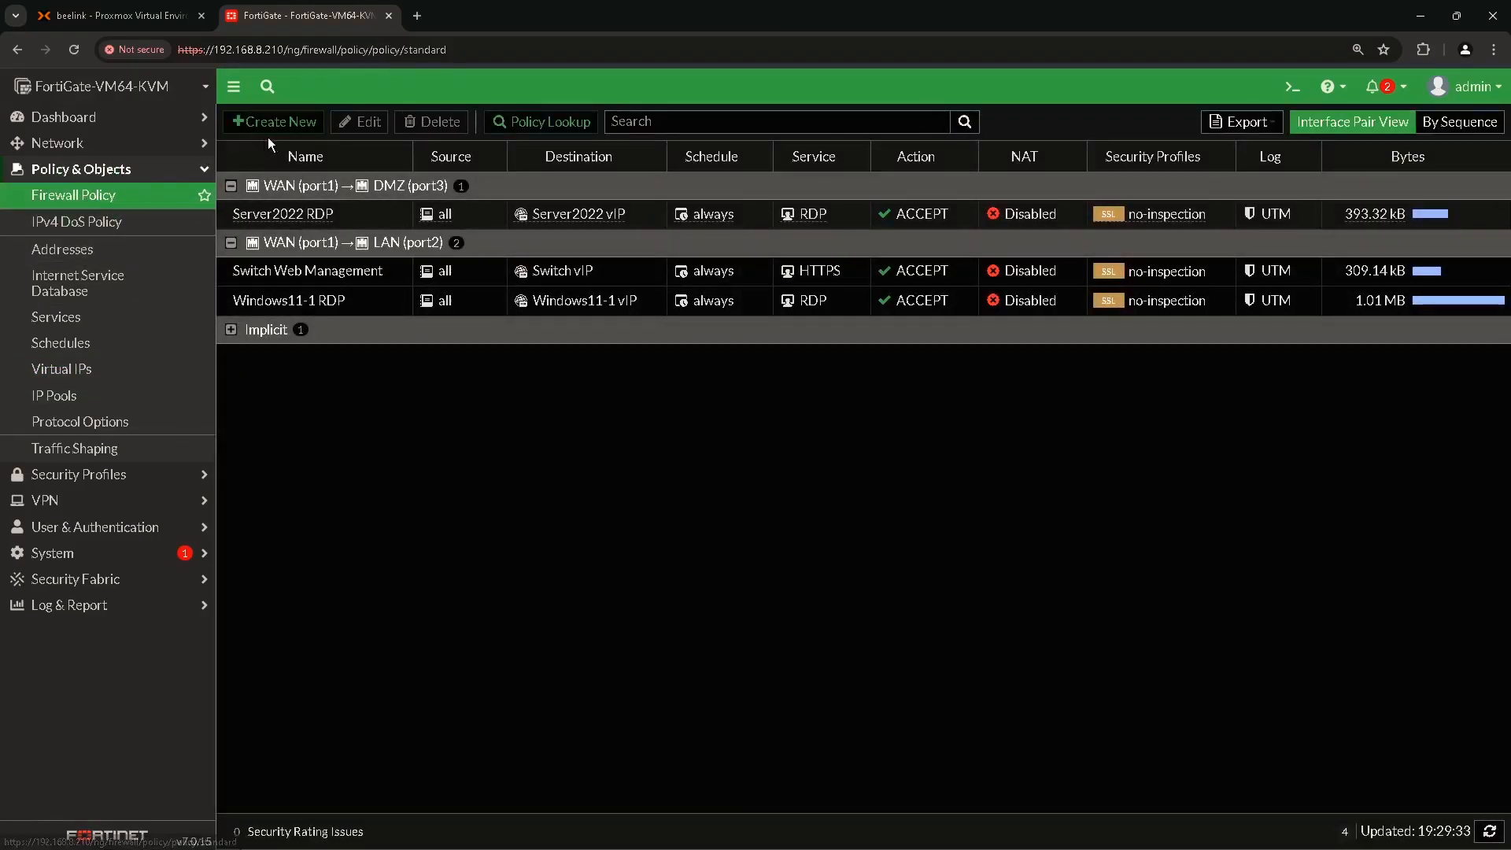
{"action": "left_click", "coordinate": [285, 124]}
{"action": "left_click", "coordinate": [404, 170]}
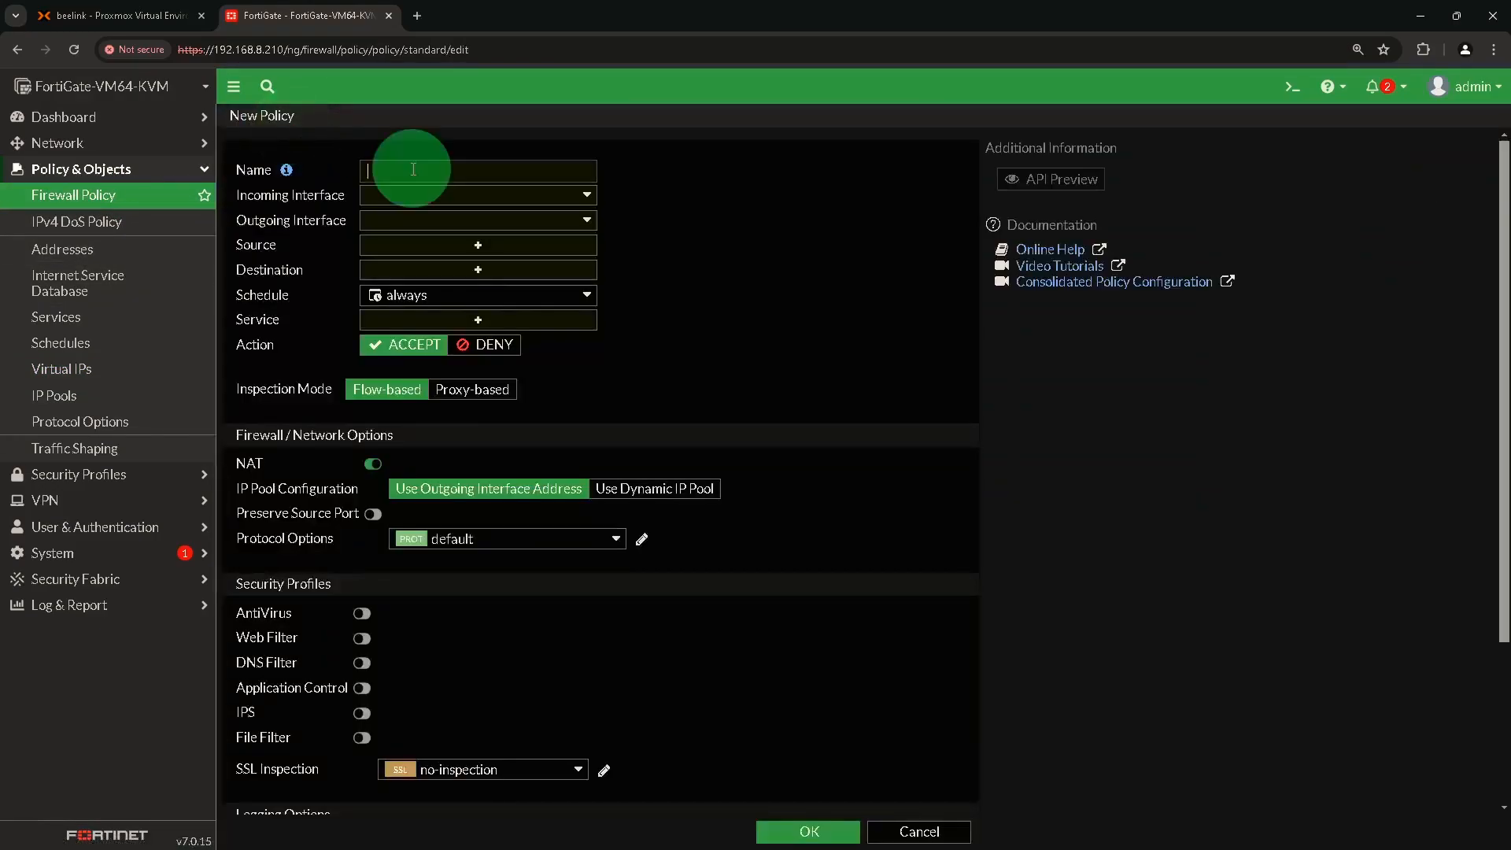
{"action": "type", "text": "Web IIS"}
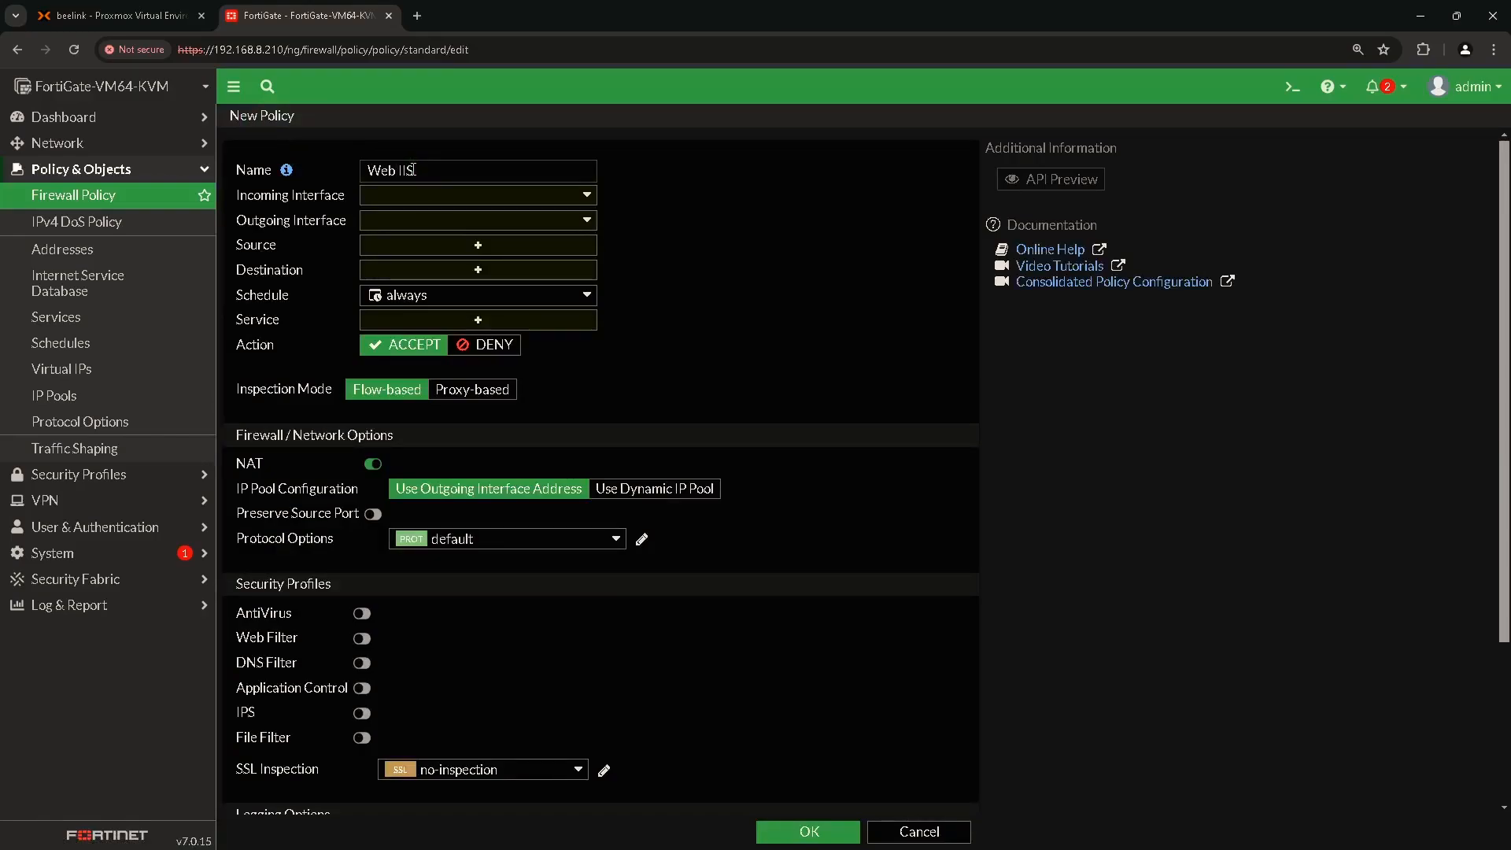
{"action": "left_click", "coordinate": [454, 197]}
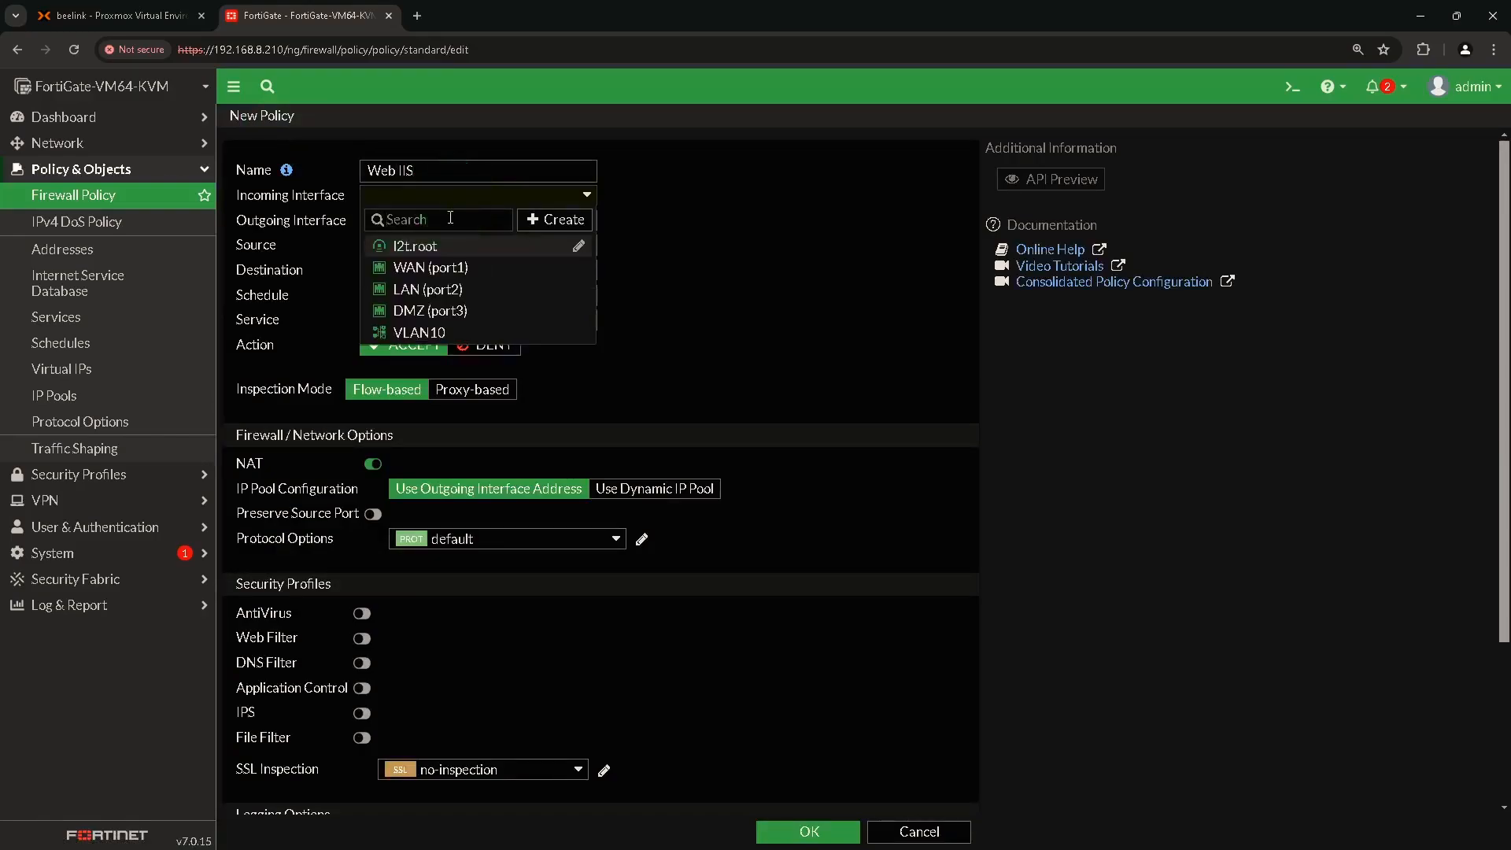
{"action": "left_click", "coordinate": [437, 268]}
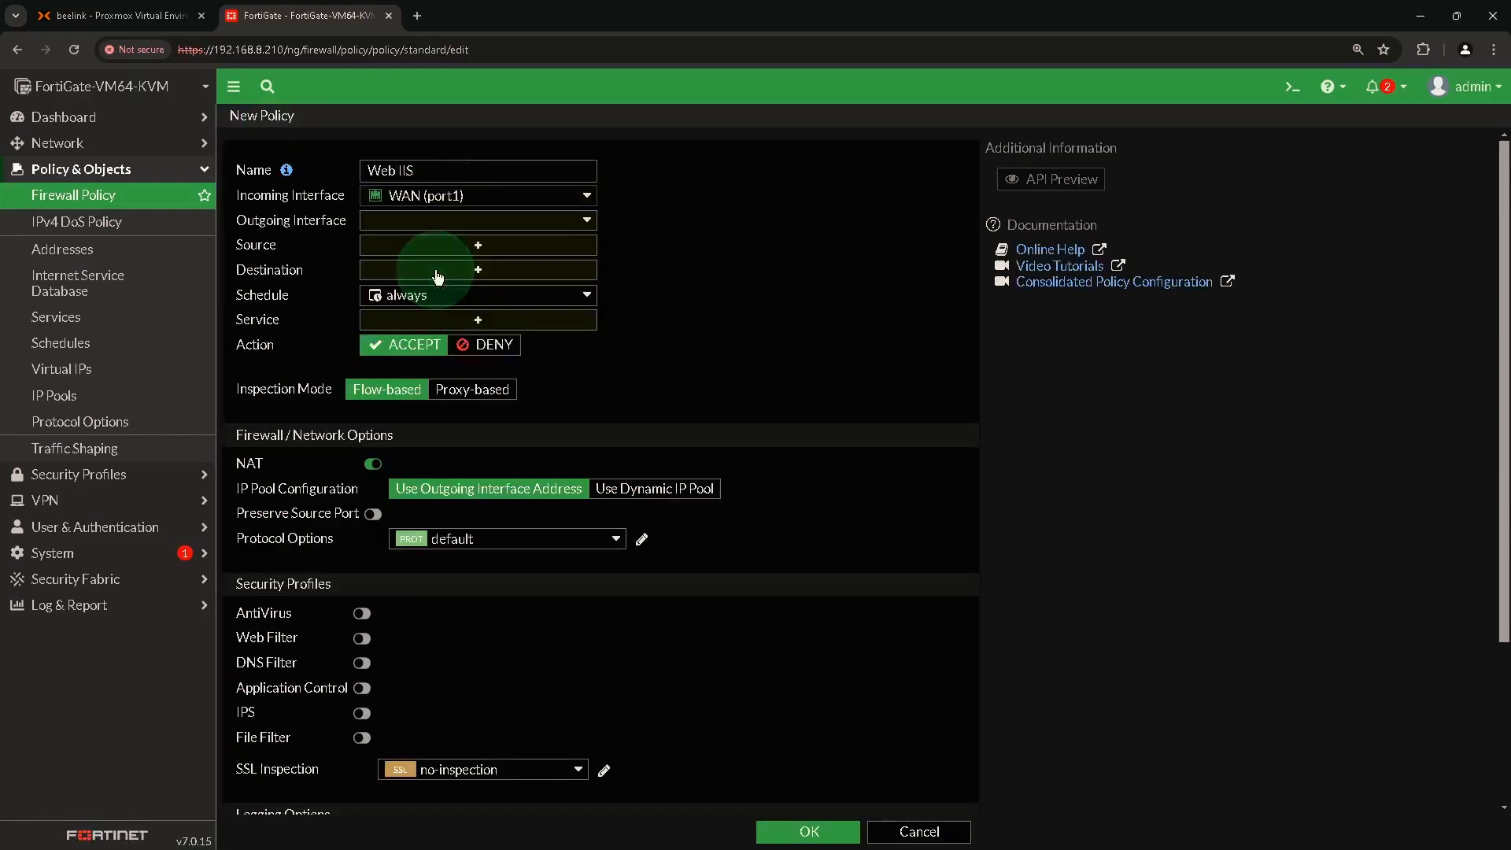
{"action": "left_click", "coordinate": [452, 223]}
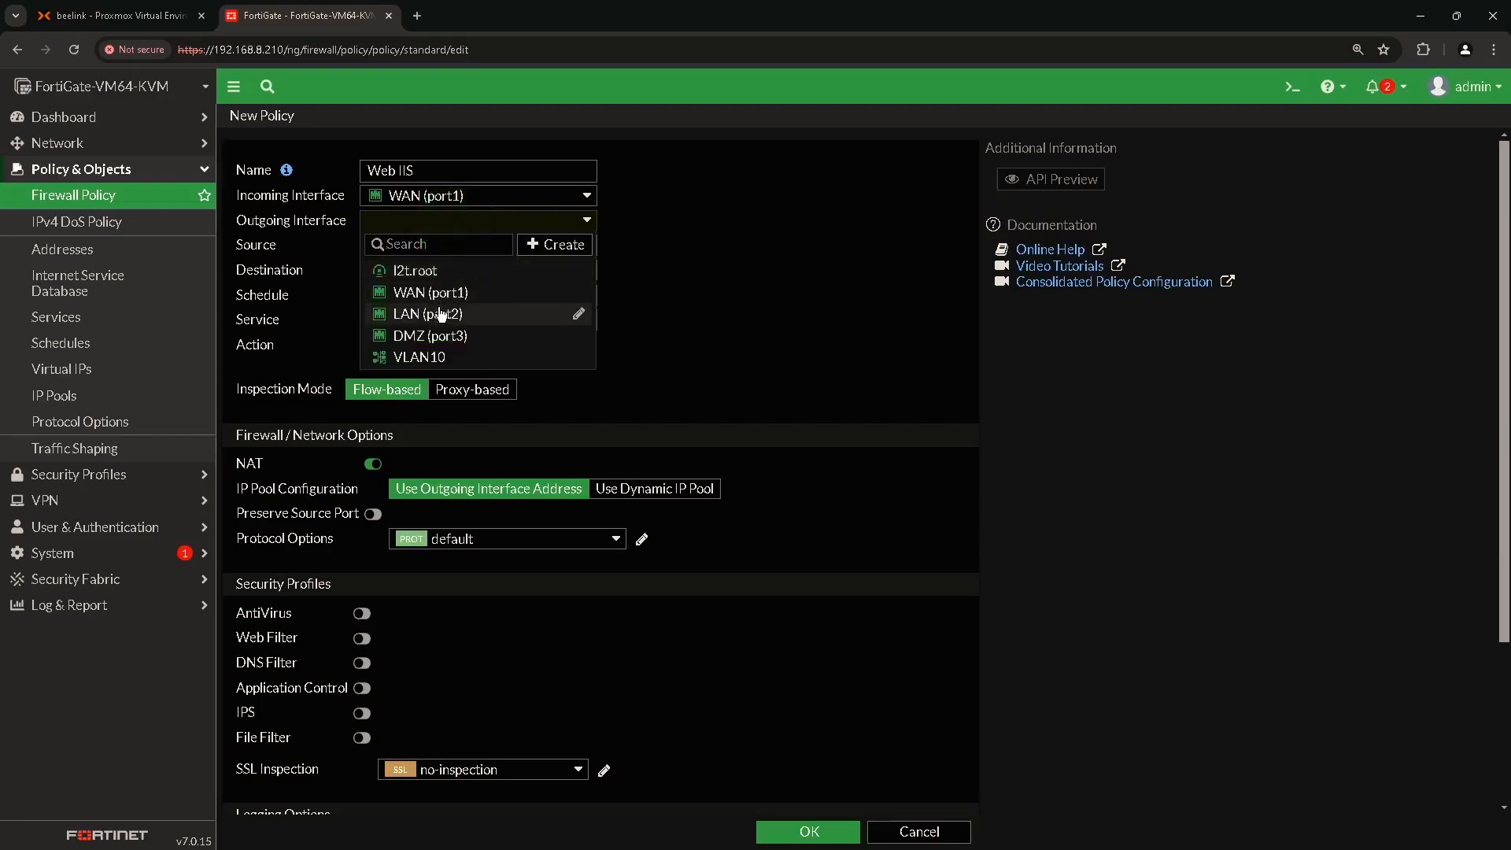
{"action": "left_click", "coordinate": [455, 344]}
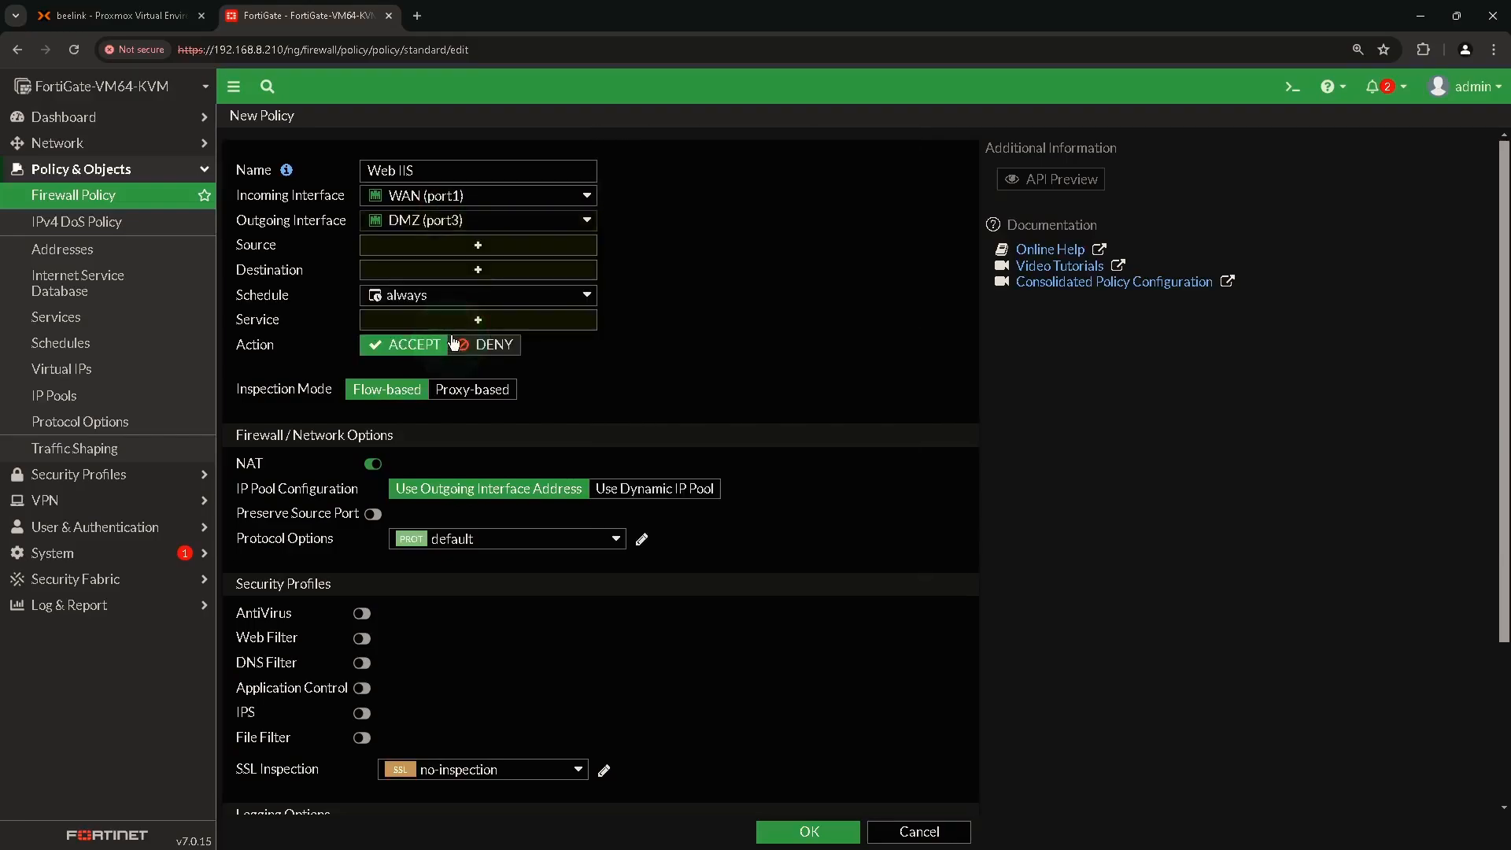
Set the policy's source to all, destination to WebIIS vIP and service to HTTPS.
{"action": "left_click", "coordinate": [477, 255]}
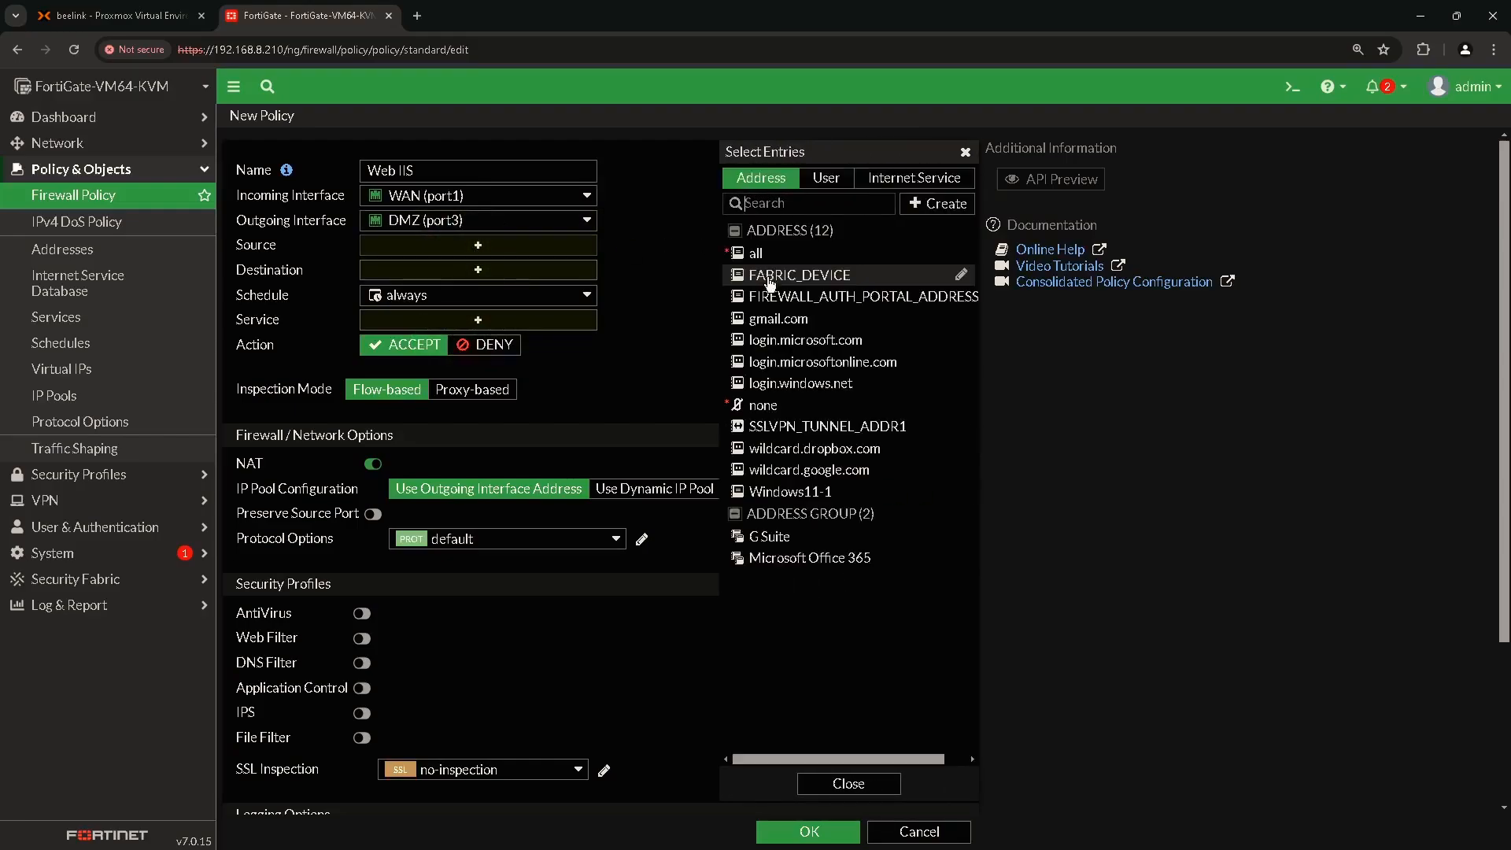
{"action": "left_click", "coordinate": [762, 253]}
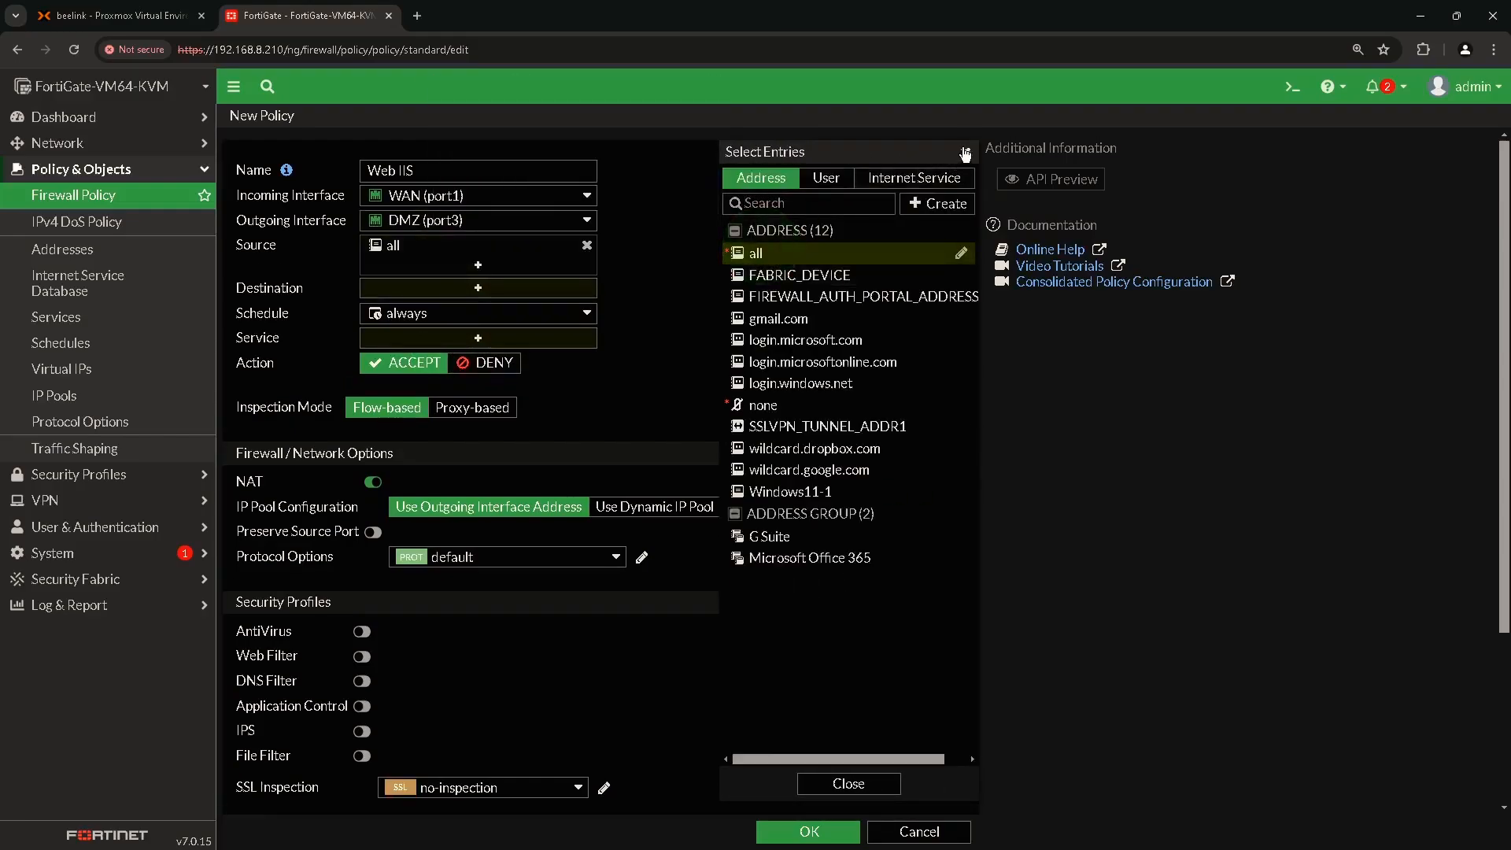
{"action": "left_click", "coordinate": [965, 151]}
{"action": "left_click", "coordinate": [476, 289]}
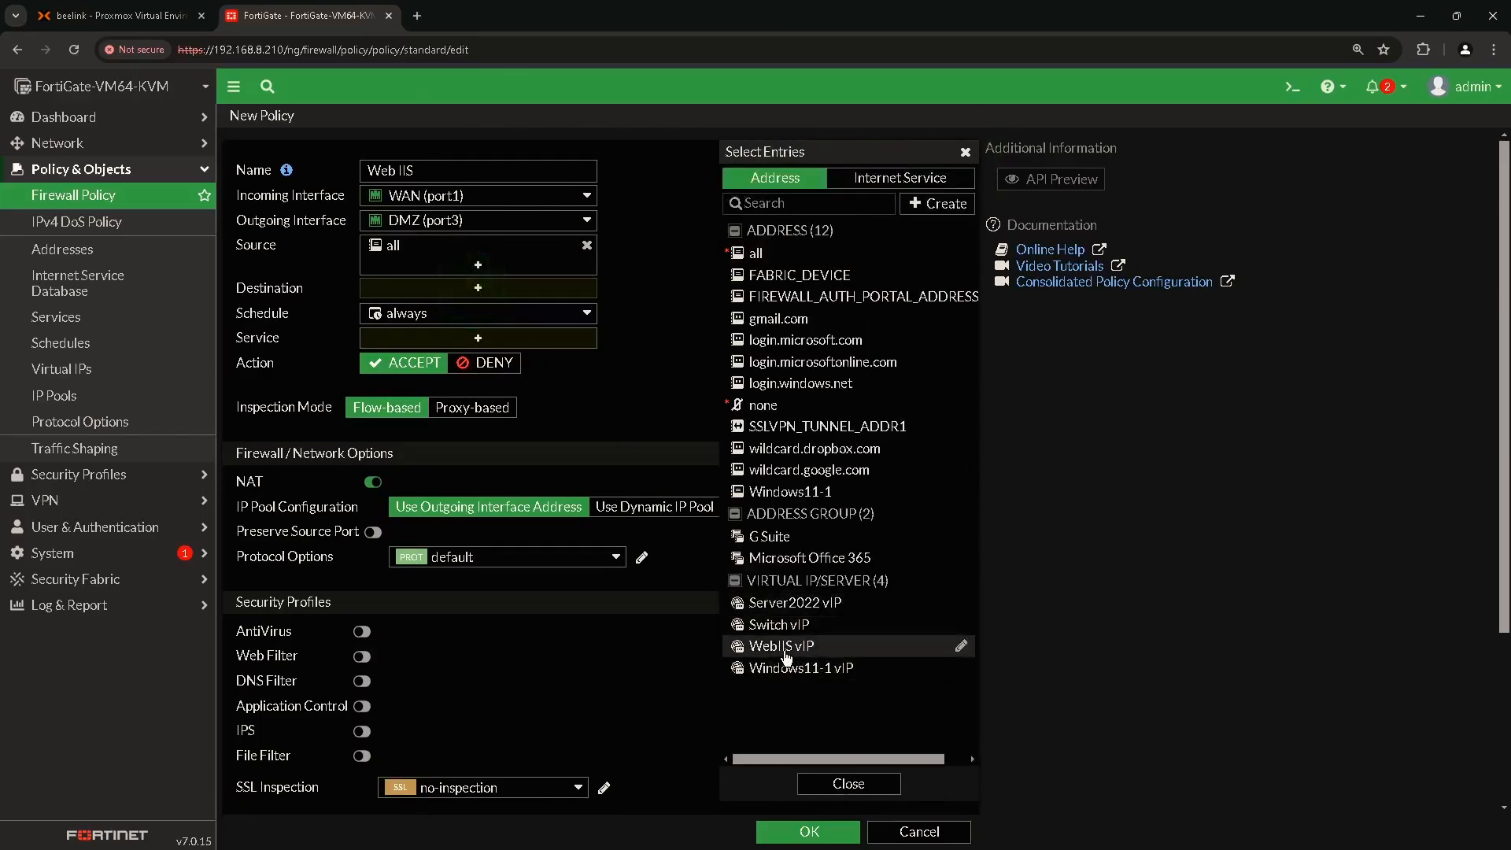
{"action": "left_click", "coordinate": [782, 654]}
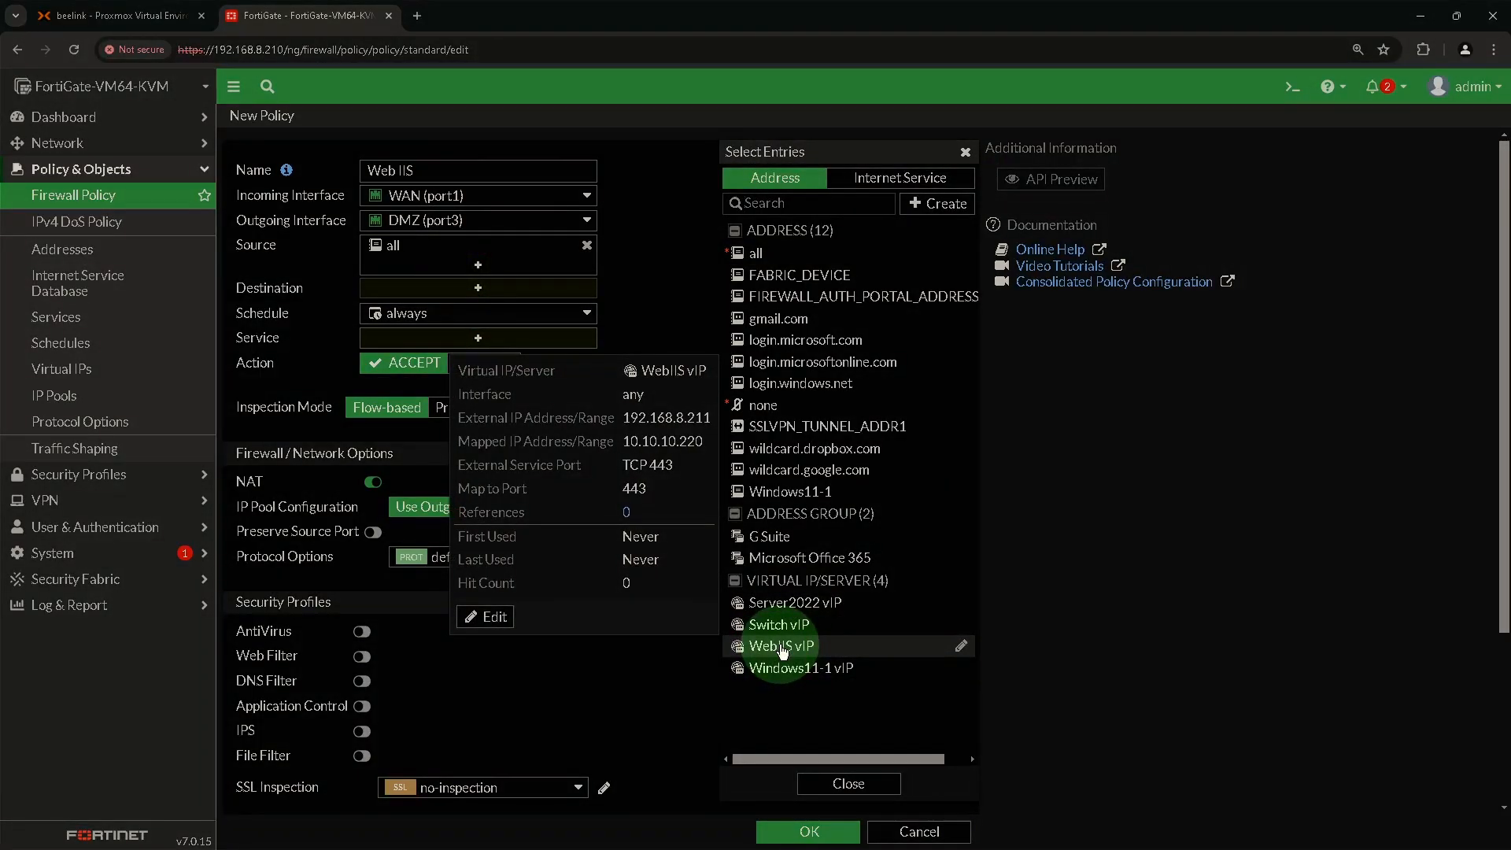
{"action": "left_click", "coordinate": [782, 650]}
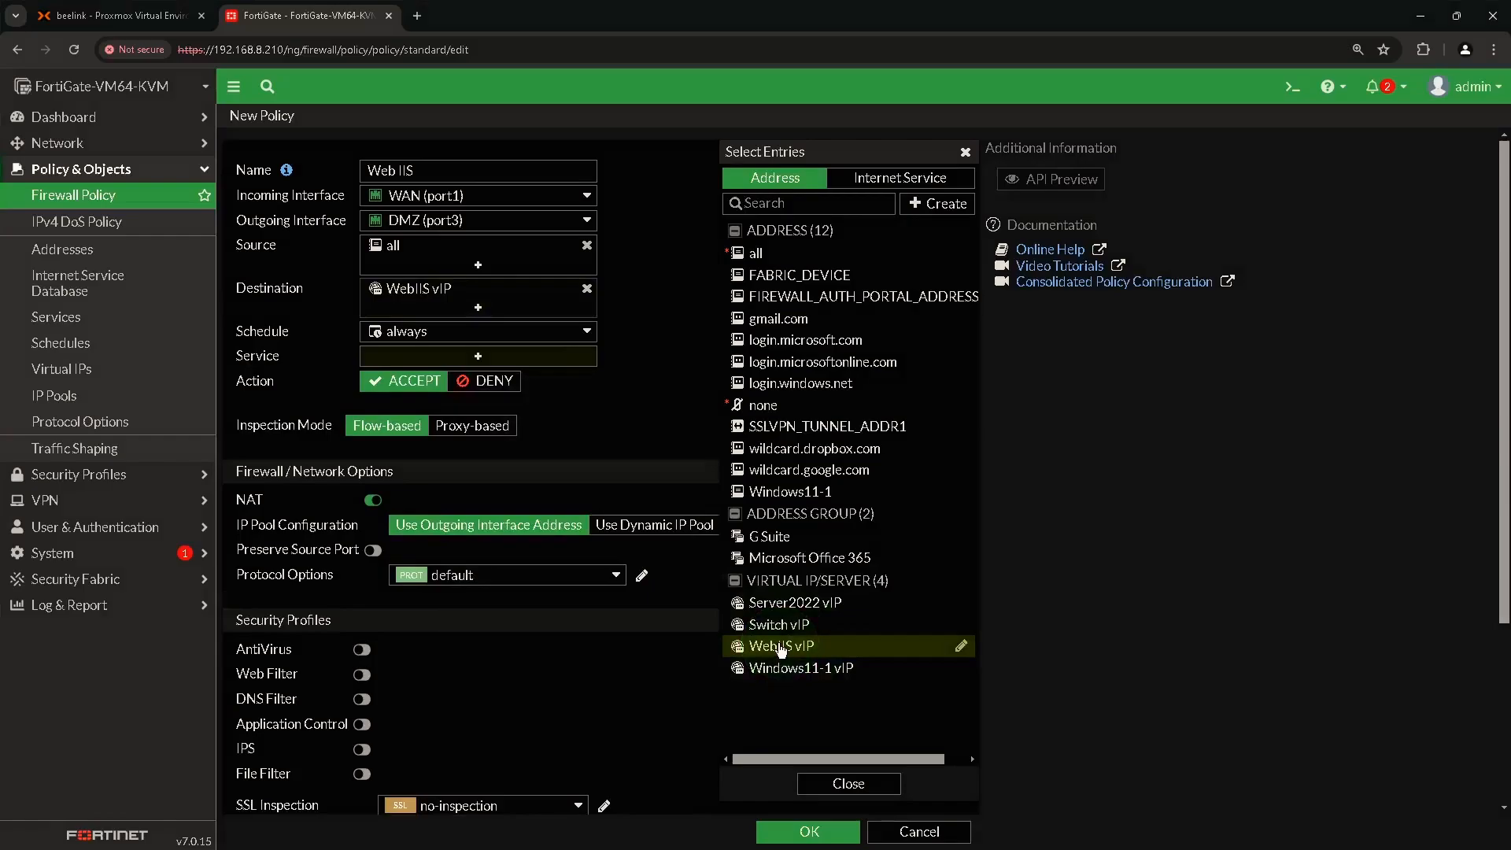
{"action": "left_click", "coordinate": [965, 152]}
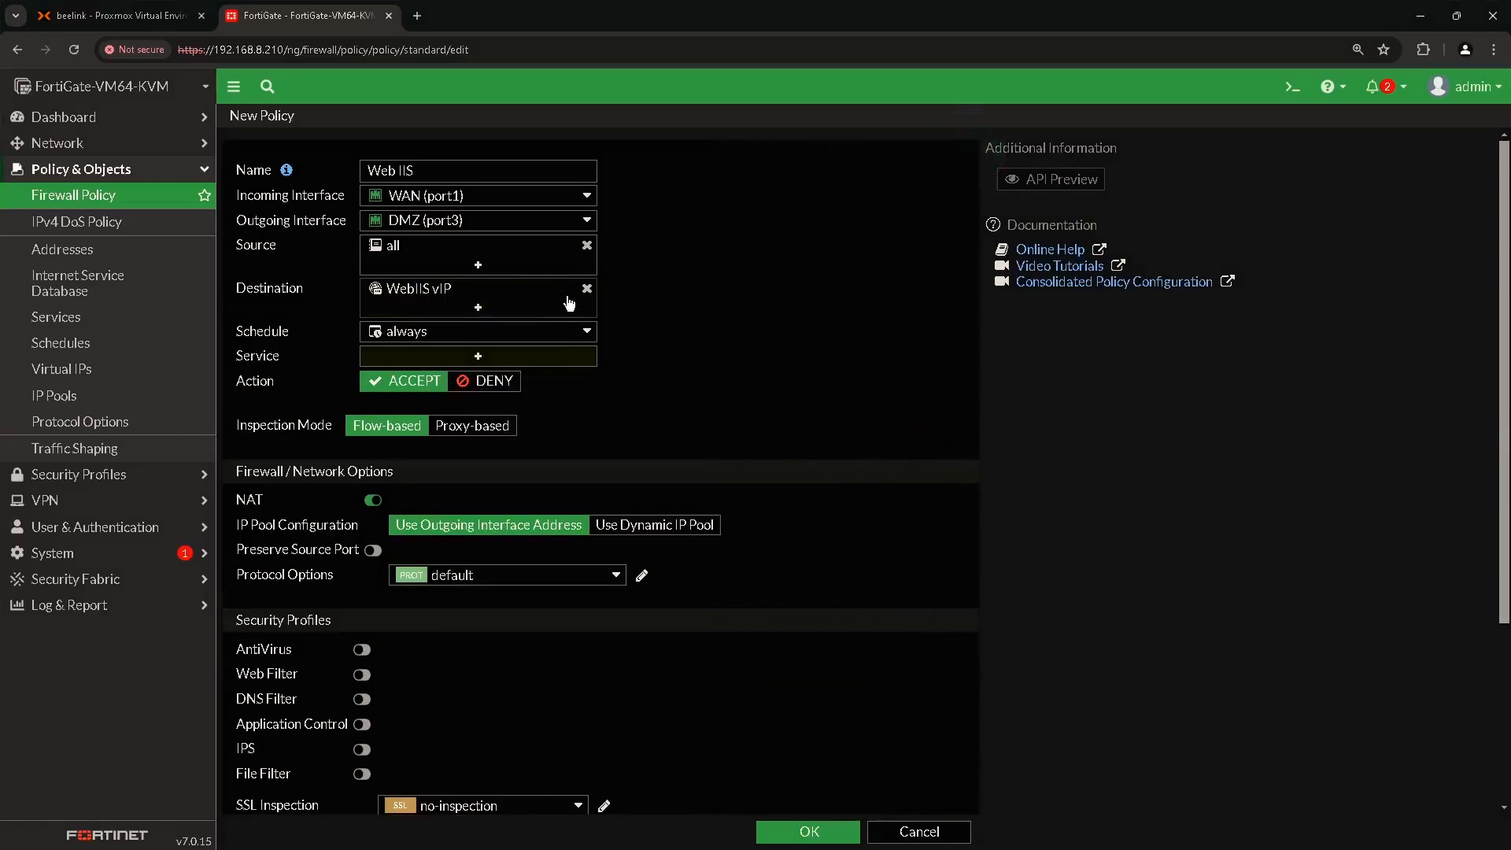
{"action": "left_click", "coordinate": [477, 359]}
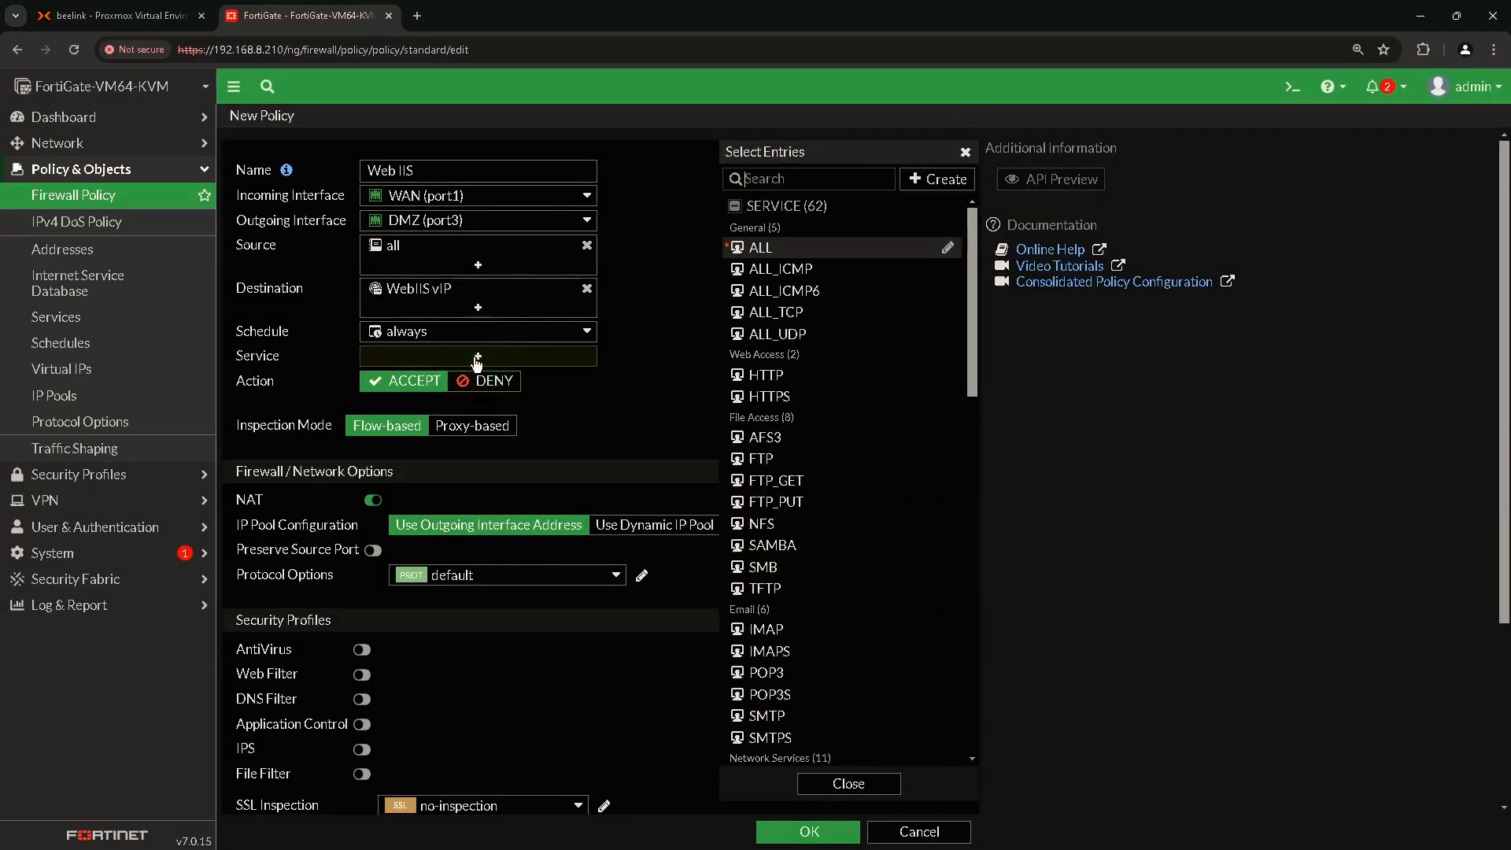
{"action": "left_click", "coordinate": [803, 403]}
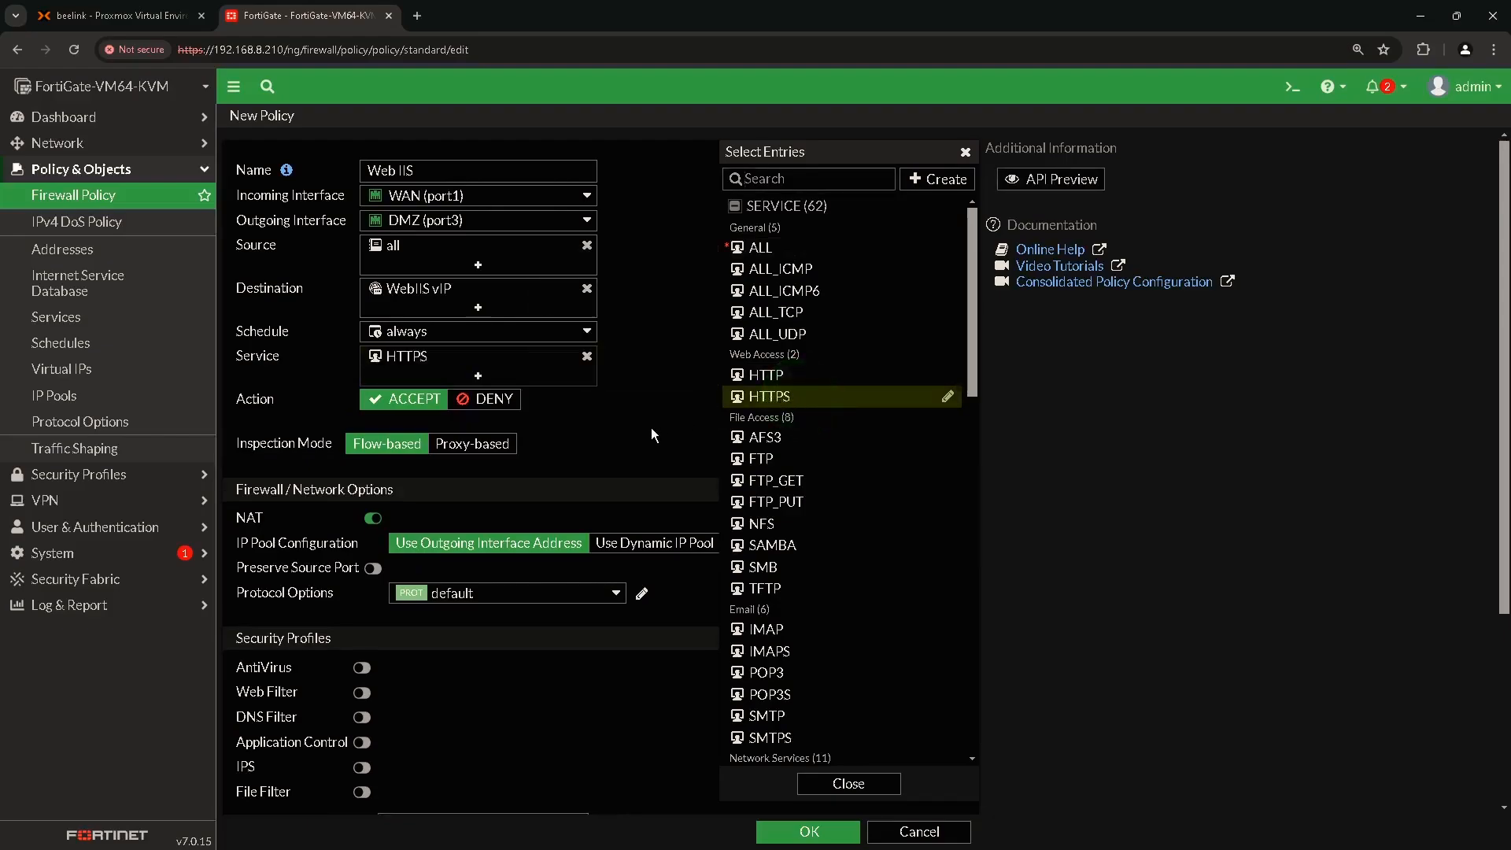
{"action": "left_click", "coordinate": [965, 152]}
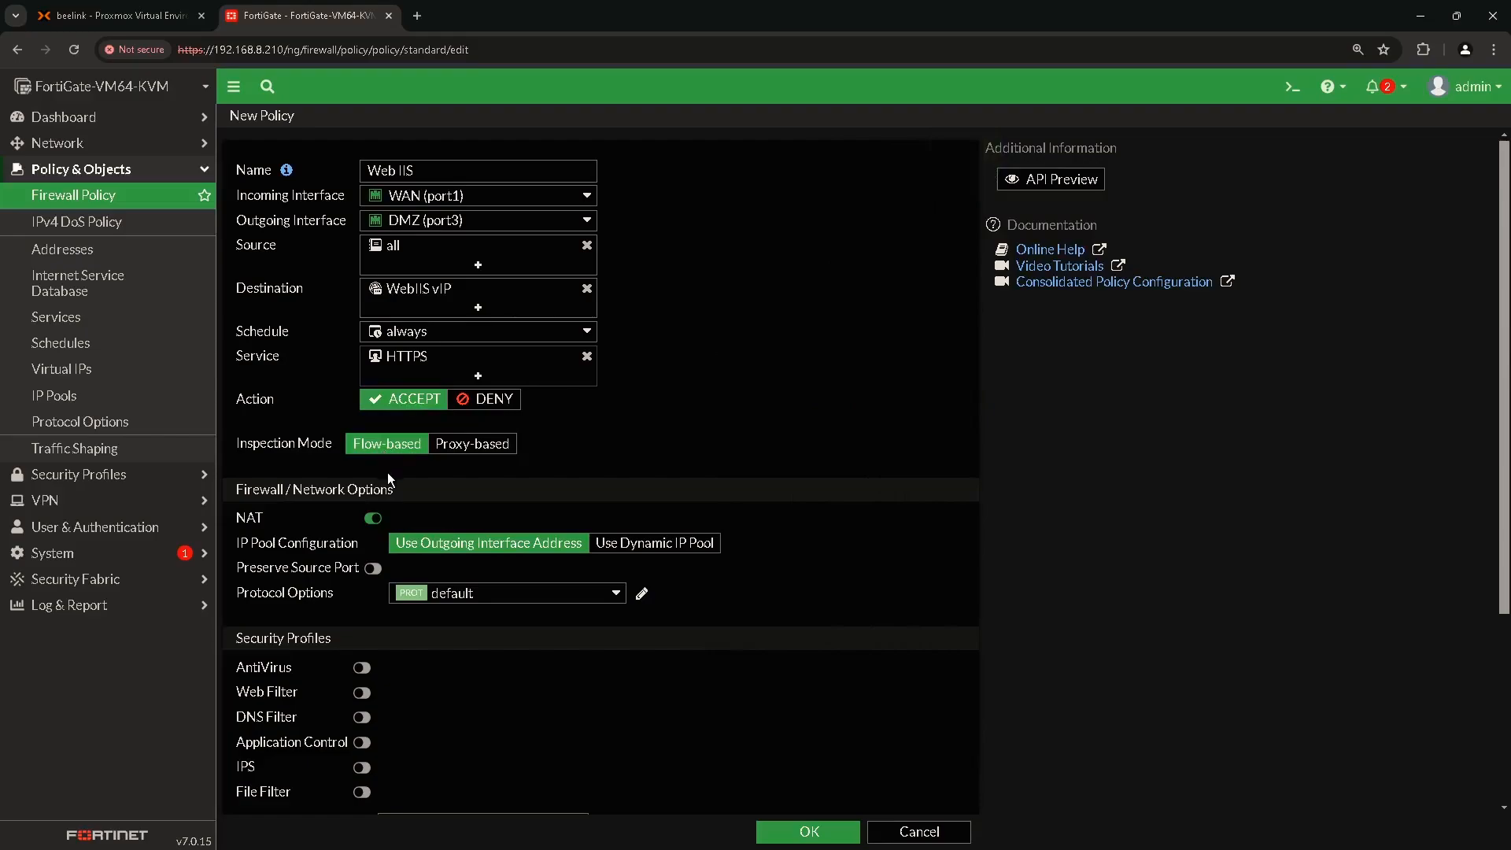
Disable NAT and save the Web IIS policy.
{"action": "left_click", "coordinate": [373, 518]}
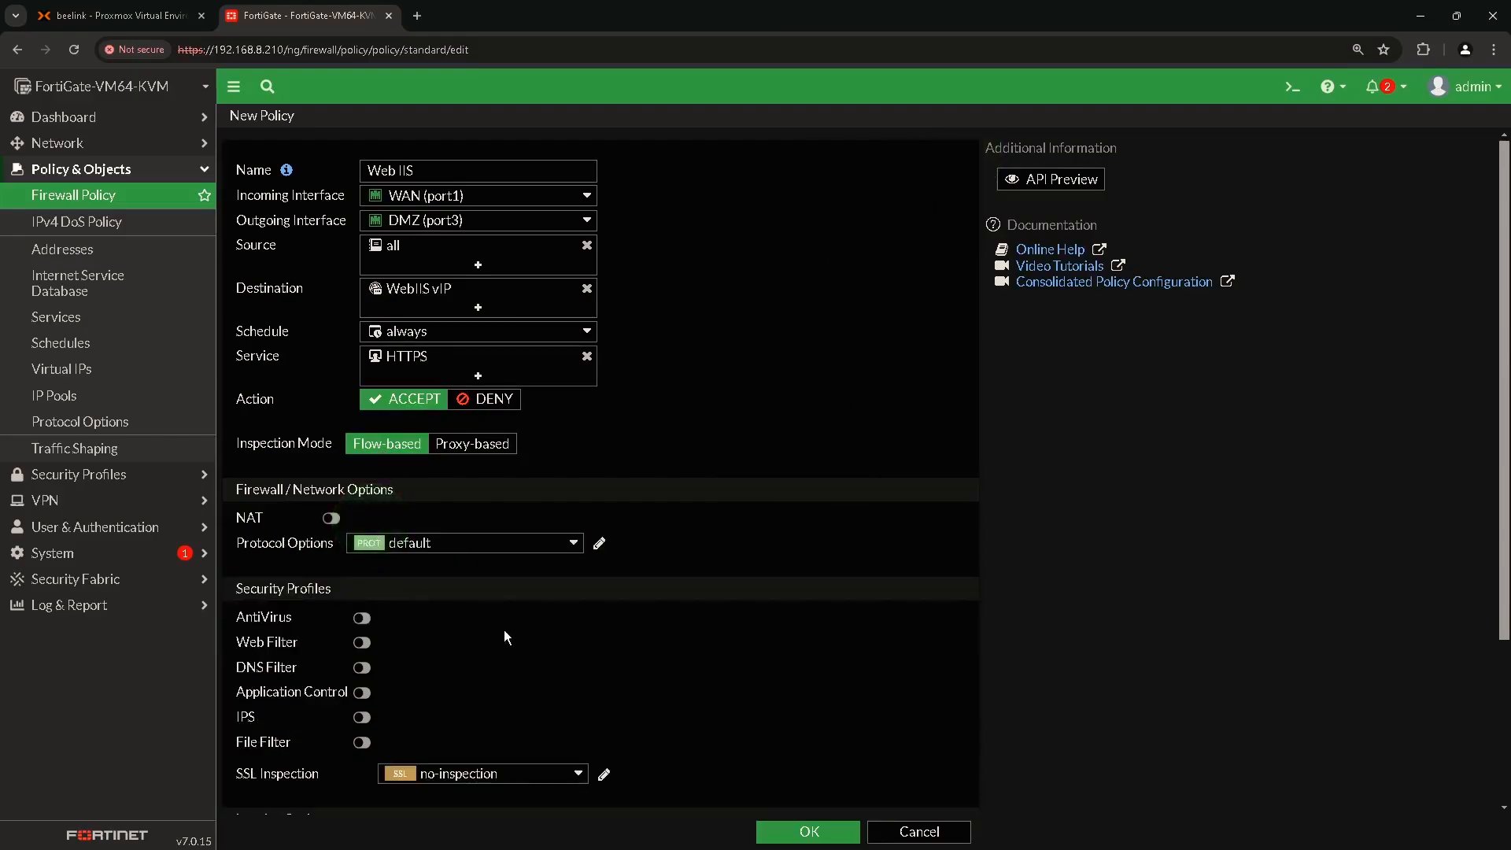
{"action": "scroll", "coordinate": [505, 636], "scroll_direction": "down", "scroll_amount": 3}
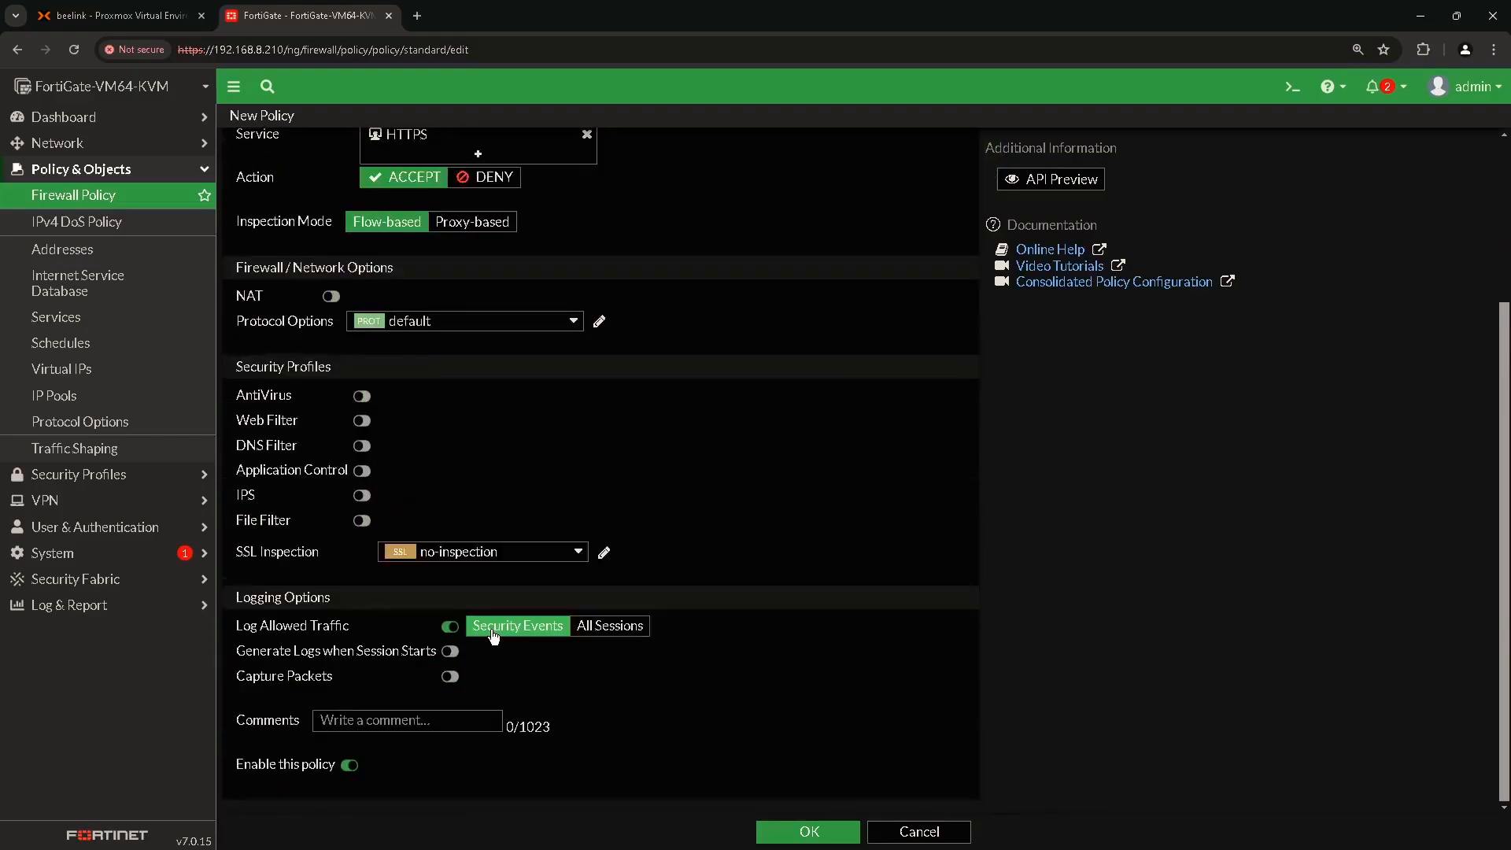
{"action": "left_click", "coordinate": [809, 832]}
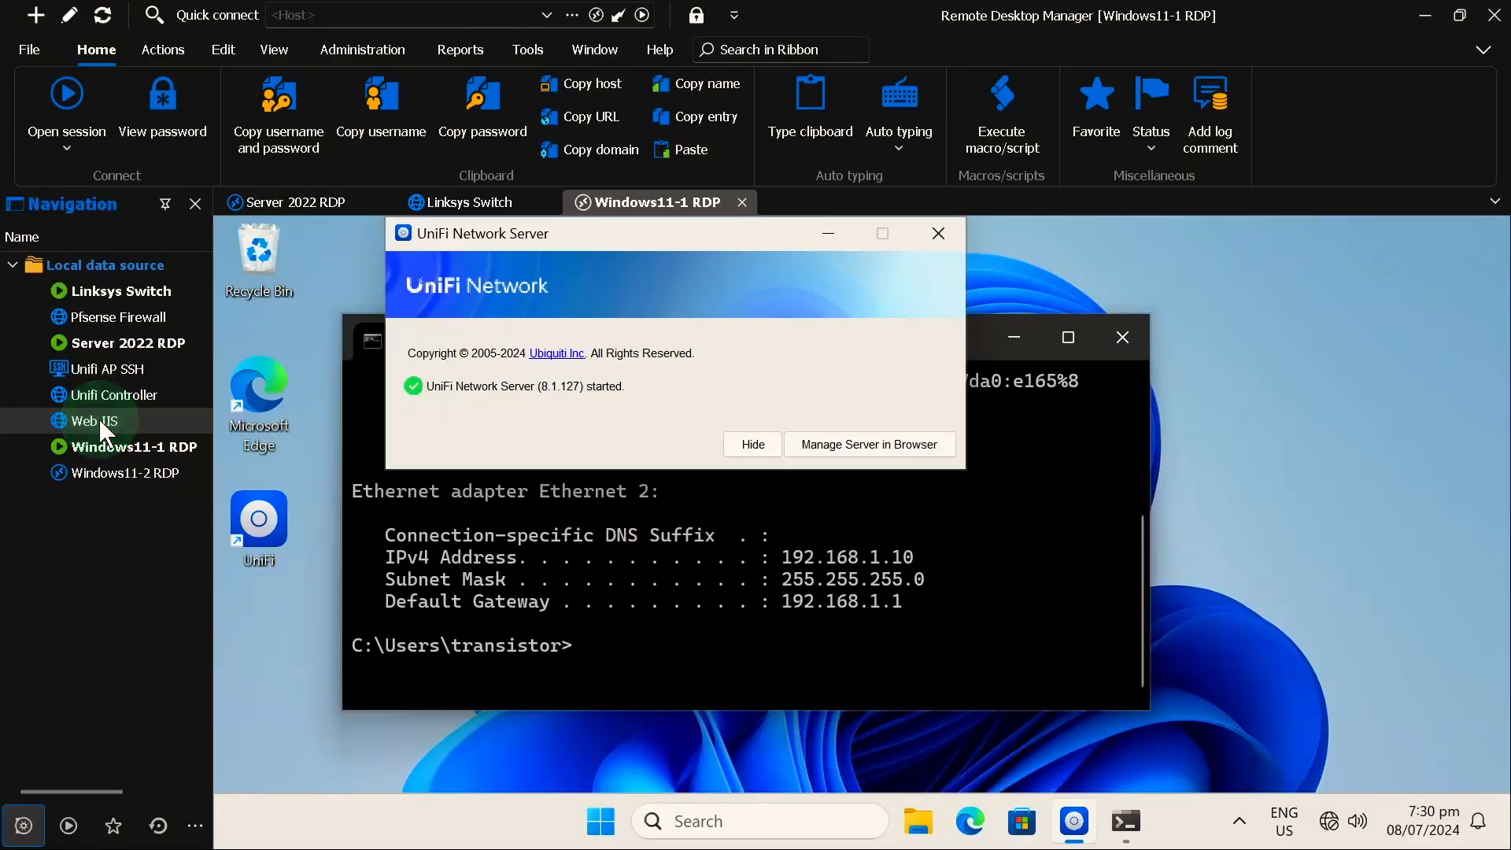
{"action": "double_click", "coordinate": [99, 418]}
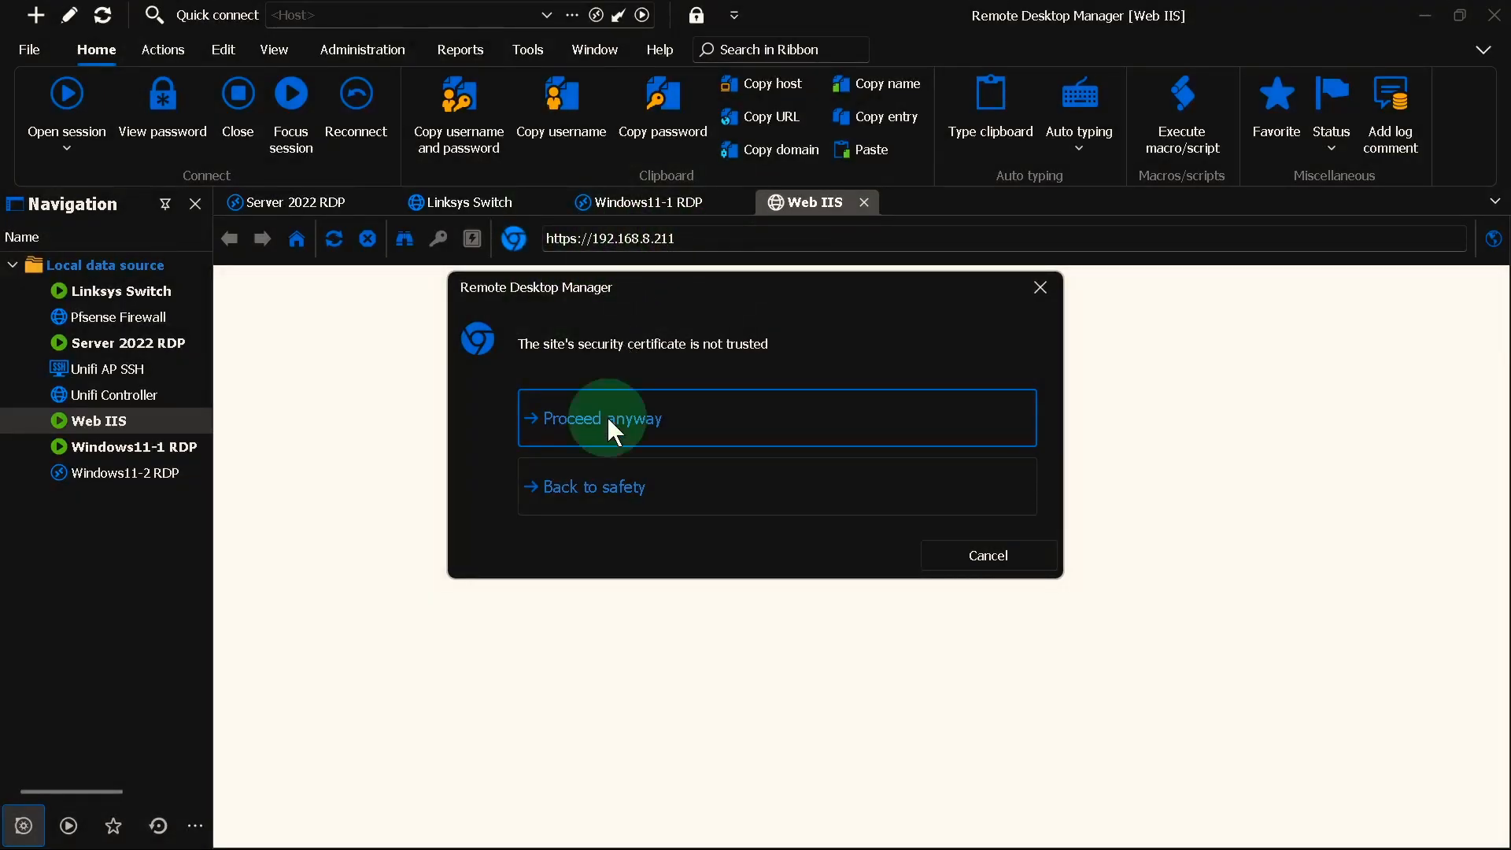
{"action": "left_click", "coordinate": [612, 431]}
{"action": "scroll", "coordinate": [627, 514], "scroll_direction": "down", "scroll_amount": 1}
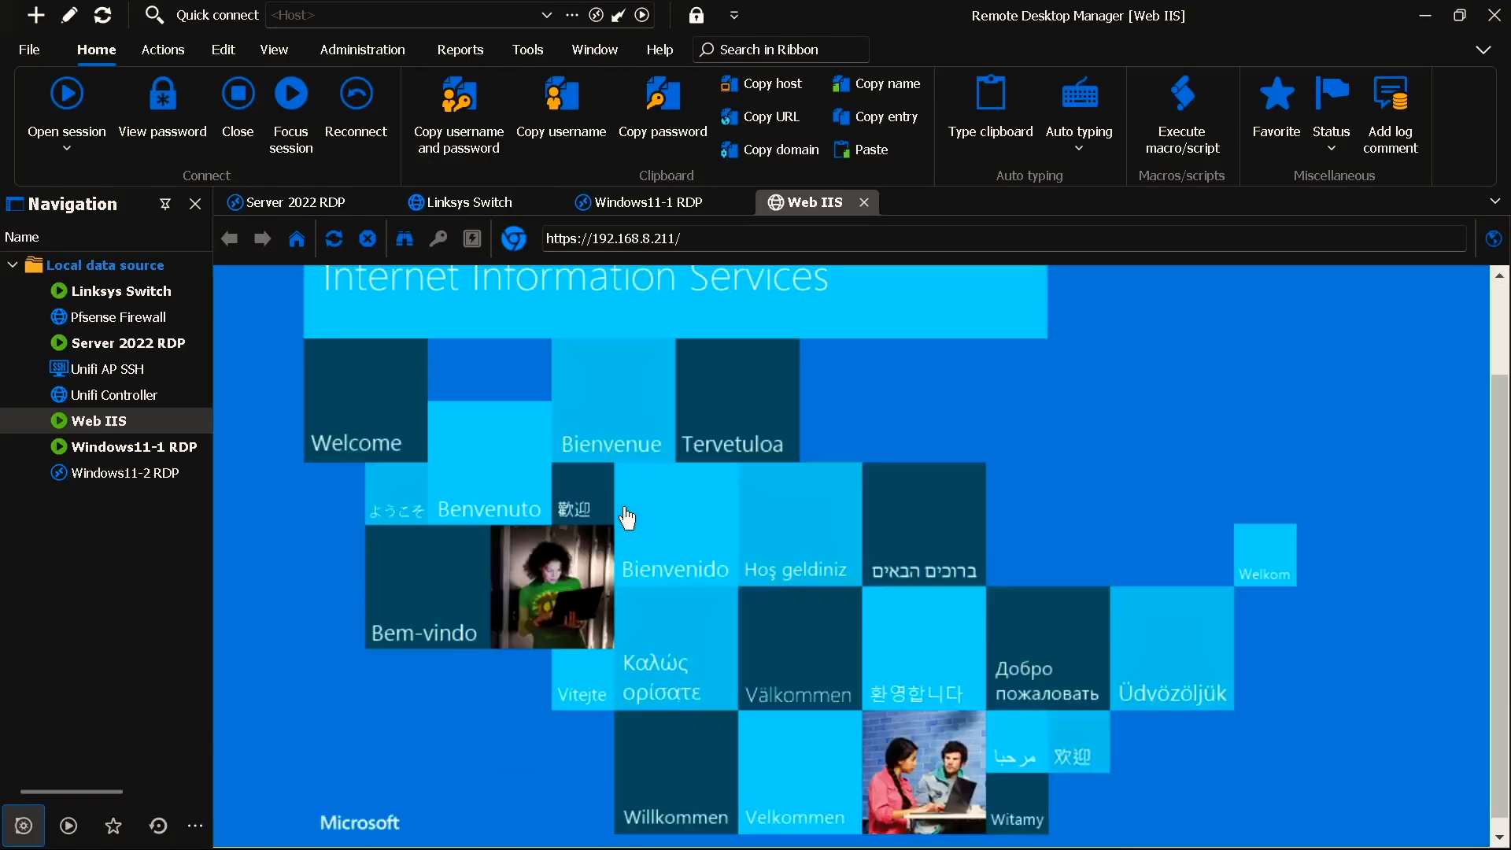
{"action": "scroll", "coordinate": [627, 513], "scroll_direction": "up", "scroll_amount": 1}
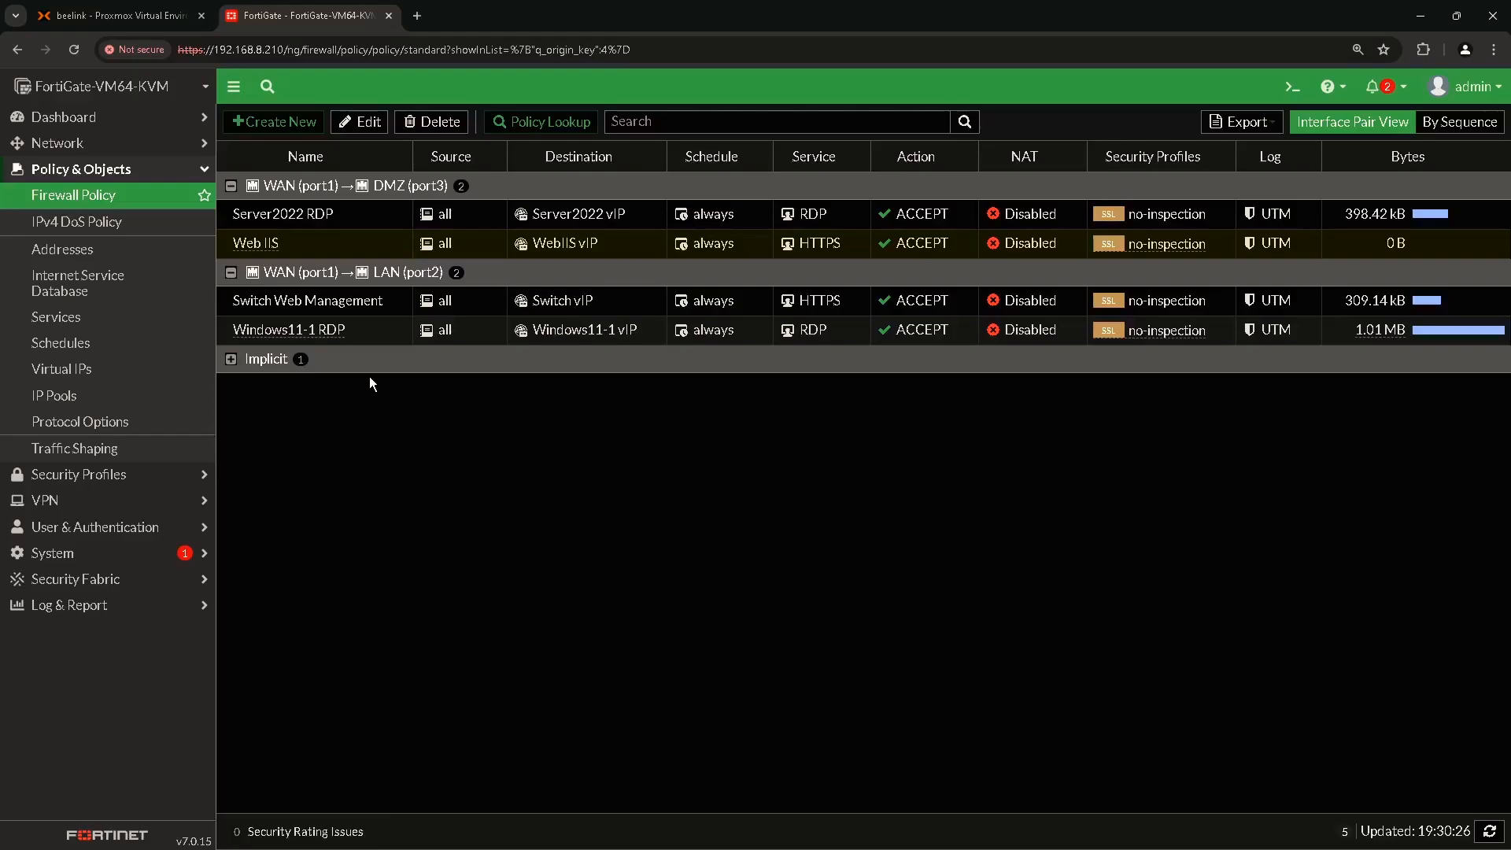
Review FortiGate's virtual IP mappings, then return to the firewall policy list.
{"action": "left_click", "coordinate": [116, 376]}
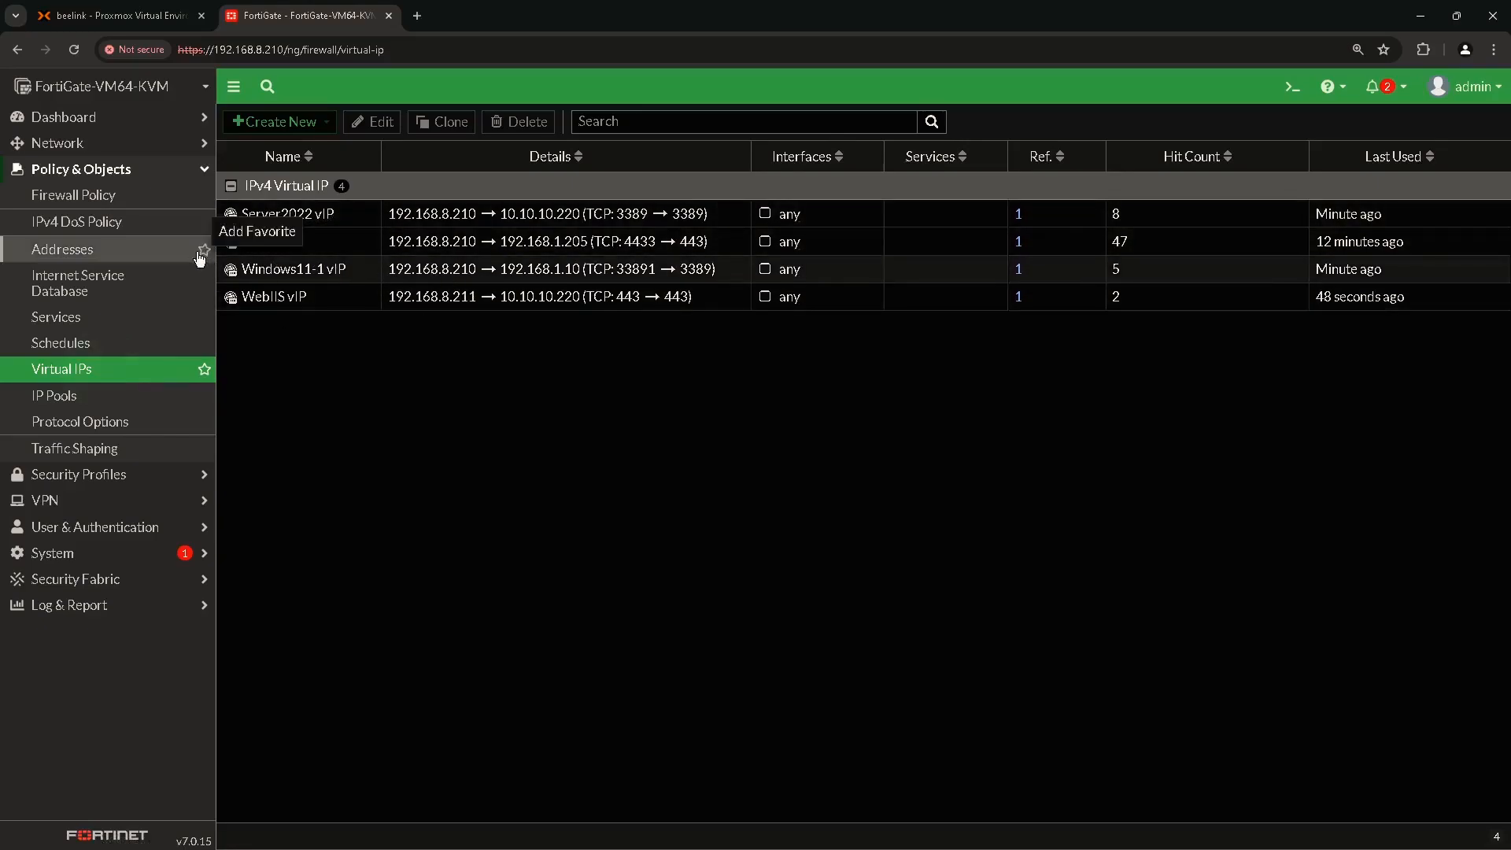
{"action": "left_click", "coordinate": [120, 201]}
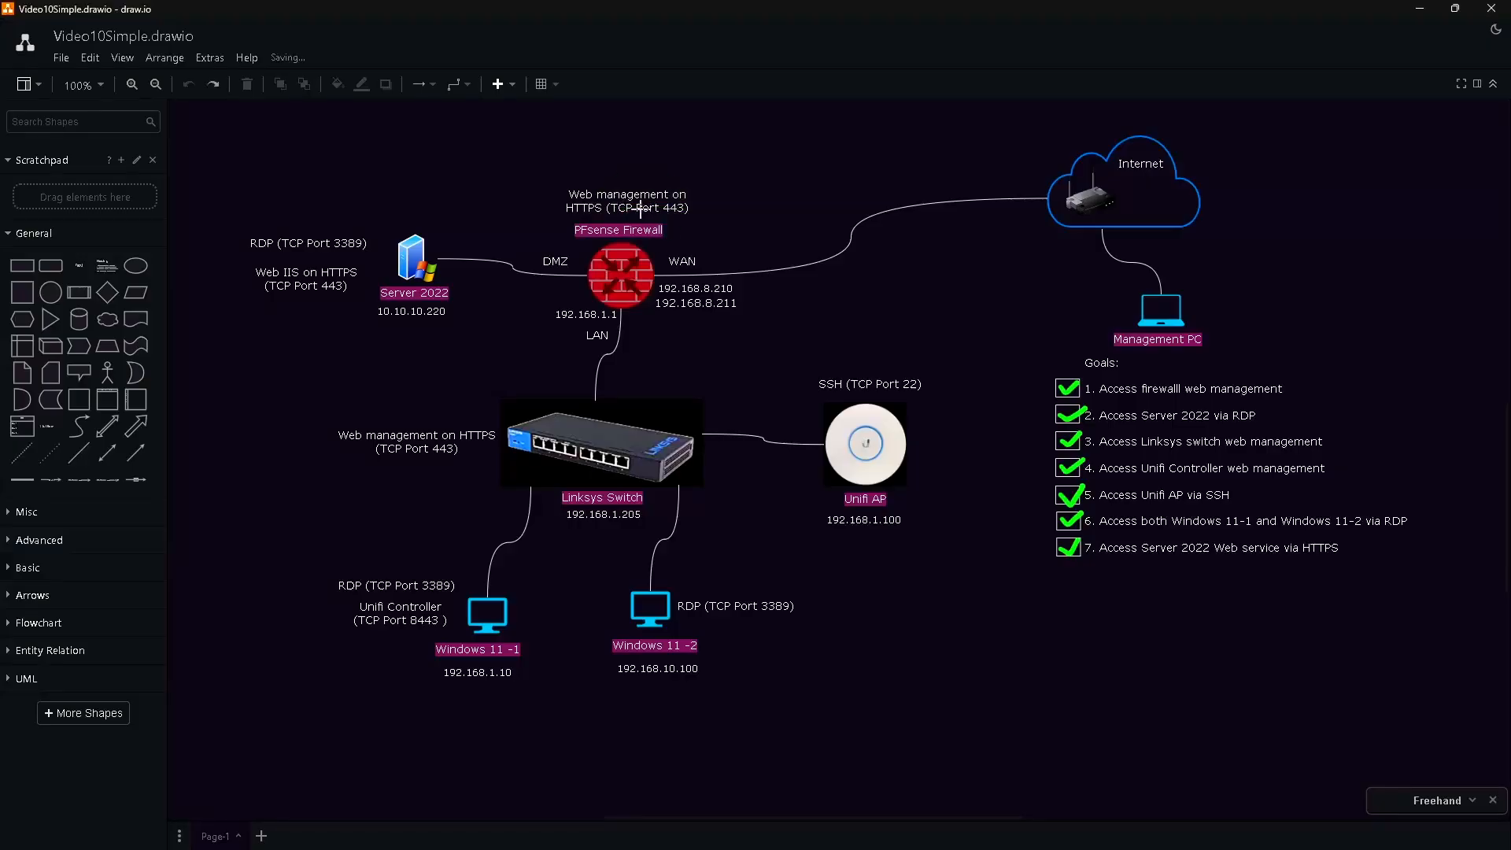
Strike through port 443 on the firewall label and write 4444 beside it.
{"action": "mouse_move", "coordinate": [636, 210]}
{"action": "left_mouse_down"}
{"action": "mouse_move", "coordinate": [723, 211]}
{"action": "mouse_move", "coordinate": [712, 220]}
{"action": "left_mouse_up"}
{"action": "mouse_move", "coordinate": [732, 202]}
{"action": "left_mouse_down"}
{"action": "mouse_move", "coordinate": [725, 214]}
{"action": "mouse_move", "coordinate": [772, 203]}
{"action": "mouse_move", "coordinate": [770, 226]}
{"action": "left_mouse_up"}
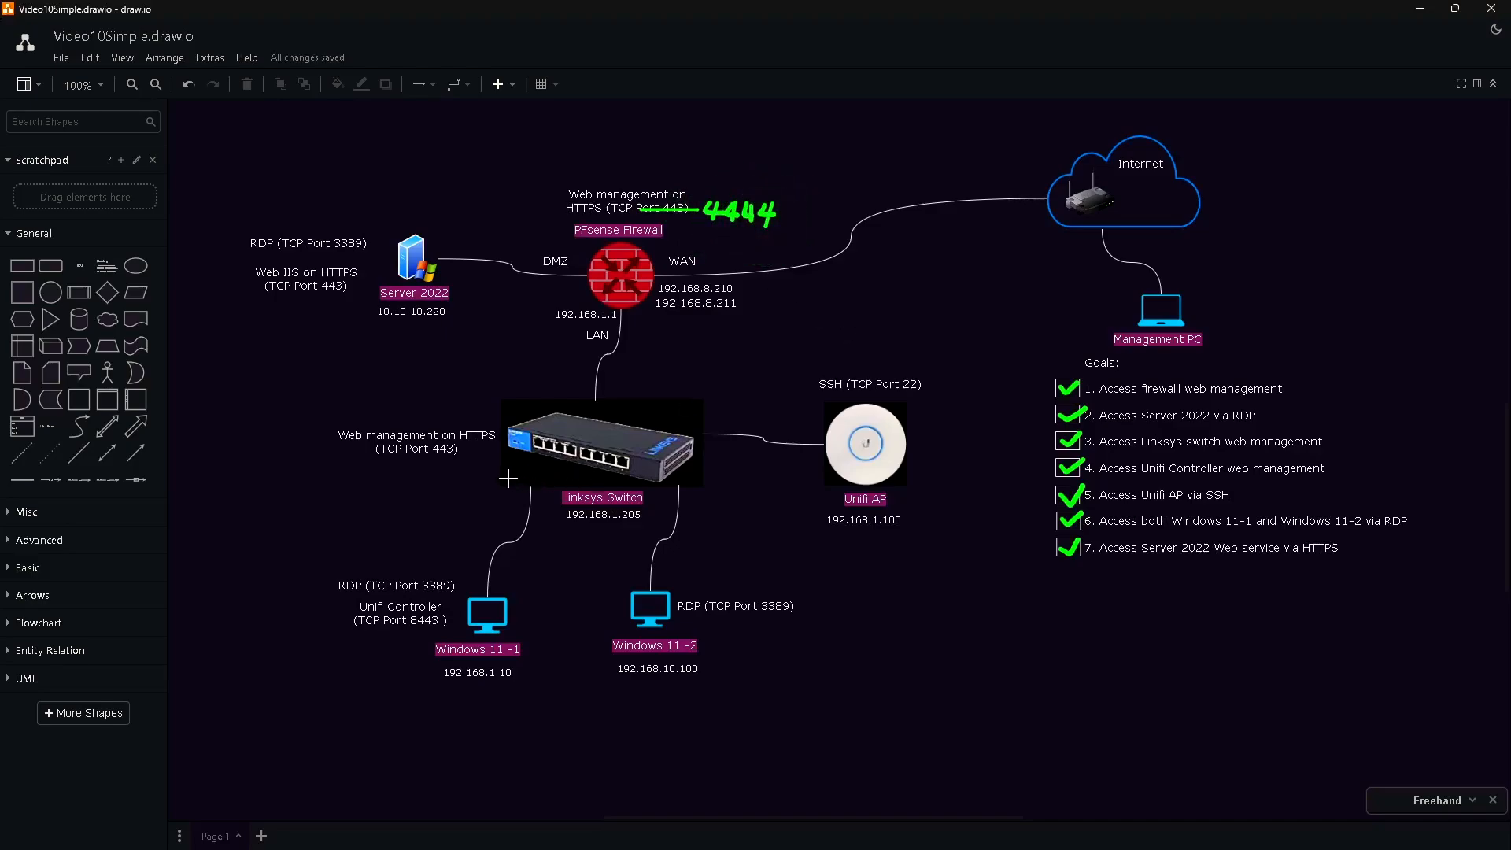
Underline the 443 and 4444 labels, draw traffic arrows to the WAN, then open Sophos Rules and policies.
{"action": "left_click_drag", "start_coordinate": [416, 462], "coordinate": [458, 460]}
{"action": "mouse_move", "coordinate": [451, 461]}
{"action": "left_mouse_down"}
{"action": "mouse_move", "coordinate": [431, 460]}
{"action": "mouse_move", "coordinate": [461, 461]}
{"action": "left_mouse_up"}
{"action": "left_click_drag", "start_coordinate": [719, 230], "coordinate": [749, 230]}
{"action": "mouse_move", "coordinate": [766, 282]}
{"action": "left_mouse_down"}
{"action": "mouse_move", "coordinate": [734, 290]}
{"action": "mouse_move", "coordinate": [754, 297]}
{"action": "left_mouse_up"}
{"action": "mouse_move", "coordinate": [1070, 242]}
{"action": "left_mouse_down"}
{"action": "mouse_move", "coordinate": [1063, 276]}
{"action": "mouse_move", "coordinate": [1078, 253]}
{"action": "mouse_move", "coordinate": [1085, 276]}
{"action": "mouse_move", "coordinate": [1105, 254]}
{"action": "mouse_move", "coordinate": [1127, 280]}
{"action": "mouse_move", "coordinate": [905, 229]}
{"action": "mouse_move", "coordinate": [767, 281]}
{"action": "left_mouse_up"}
{"action": "mouse_move", "coordinate": [624, 296]}
{"action": "left_mouse_down"}
{"action": "mouse_move", "coordinate": [630, 336]}
{"action": "mouse_move", "coordinate": [499, 399]}
{"action": "mouse_move", "coordinate": [454, 460]}
{"action": "mouse_move", "coordinate": [603, 507]}
{"action": "mouse_move", "coordinate": [589, 516]}
{"action": "left_mouse_up"}
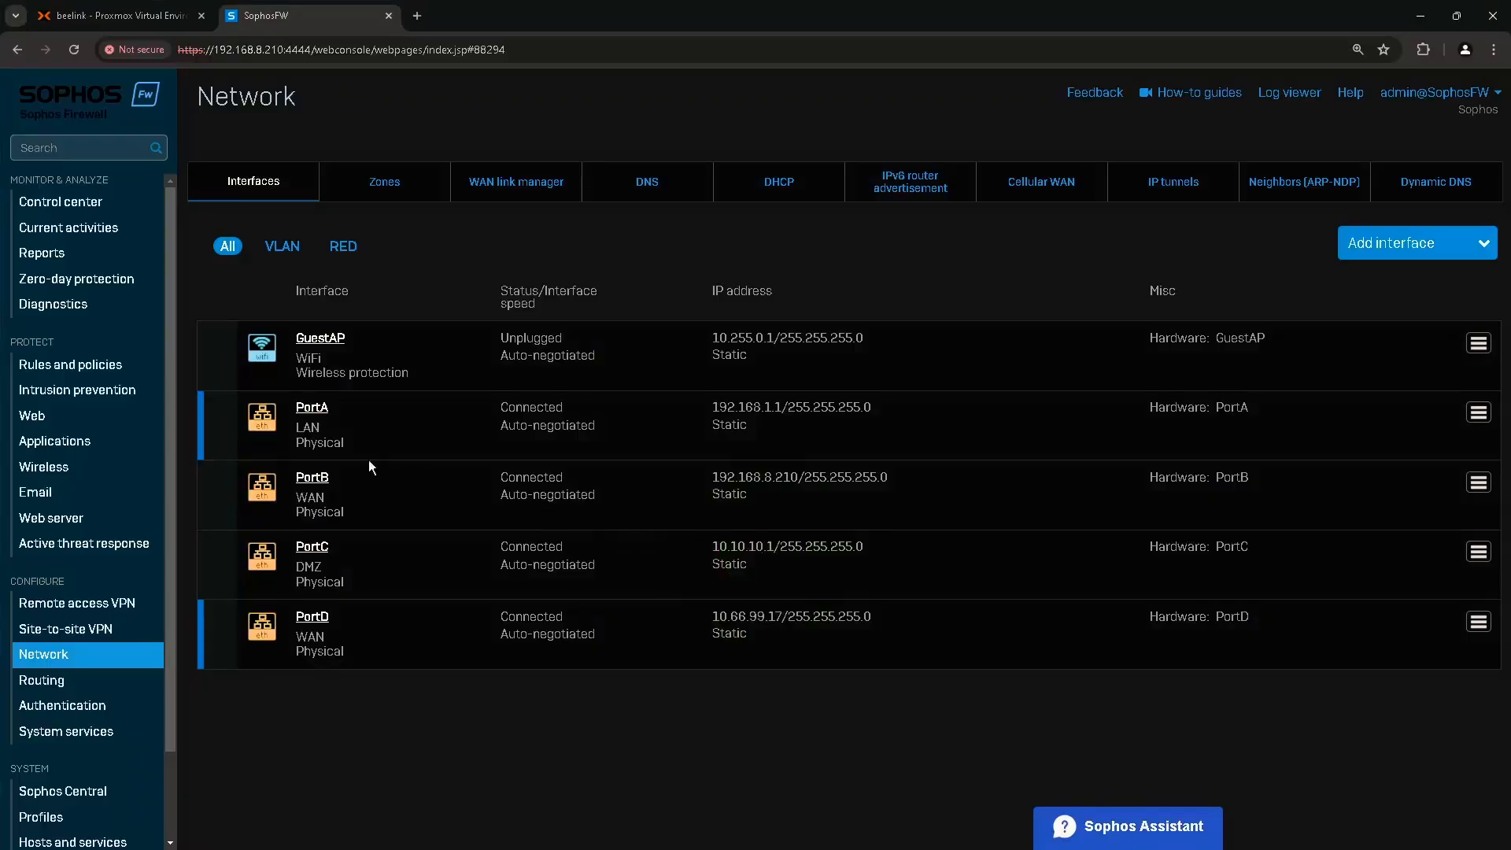
{"action": "left_click", "coordinate": [71, 368]}
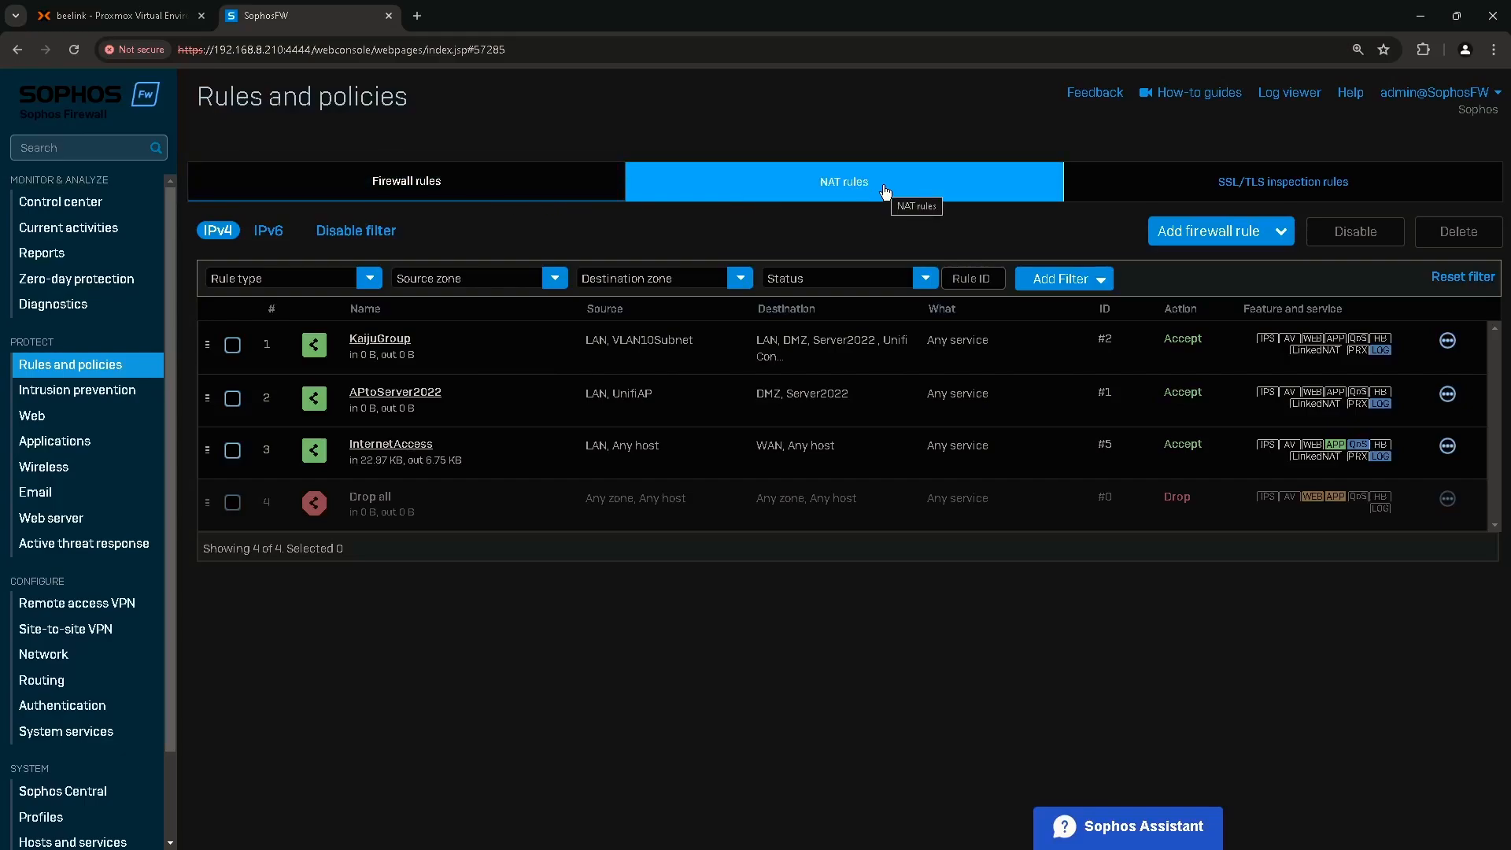
From the NAT rules list, open a blank New NAT rule form.
{"action": "left_click", "coordinate": [821, 196]}
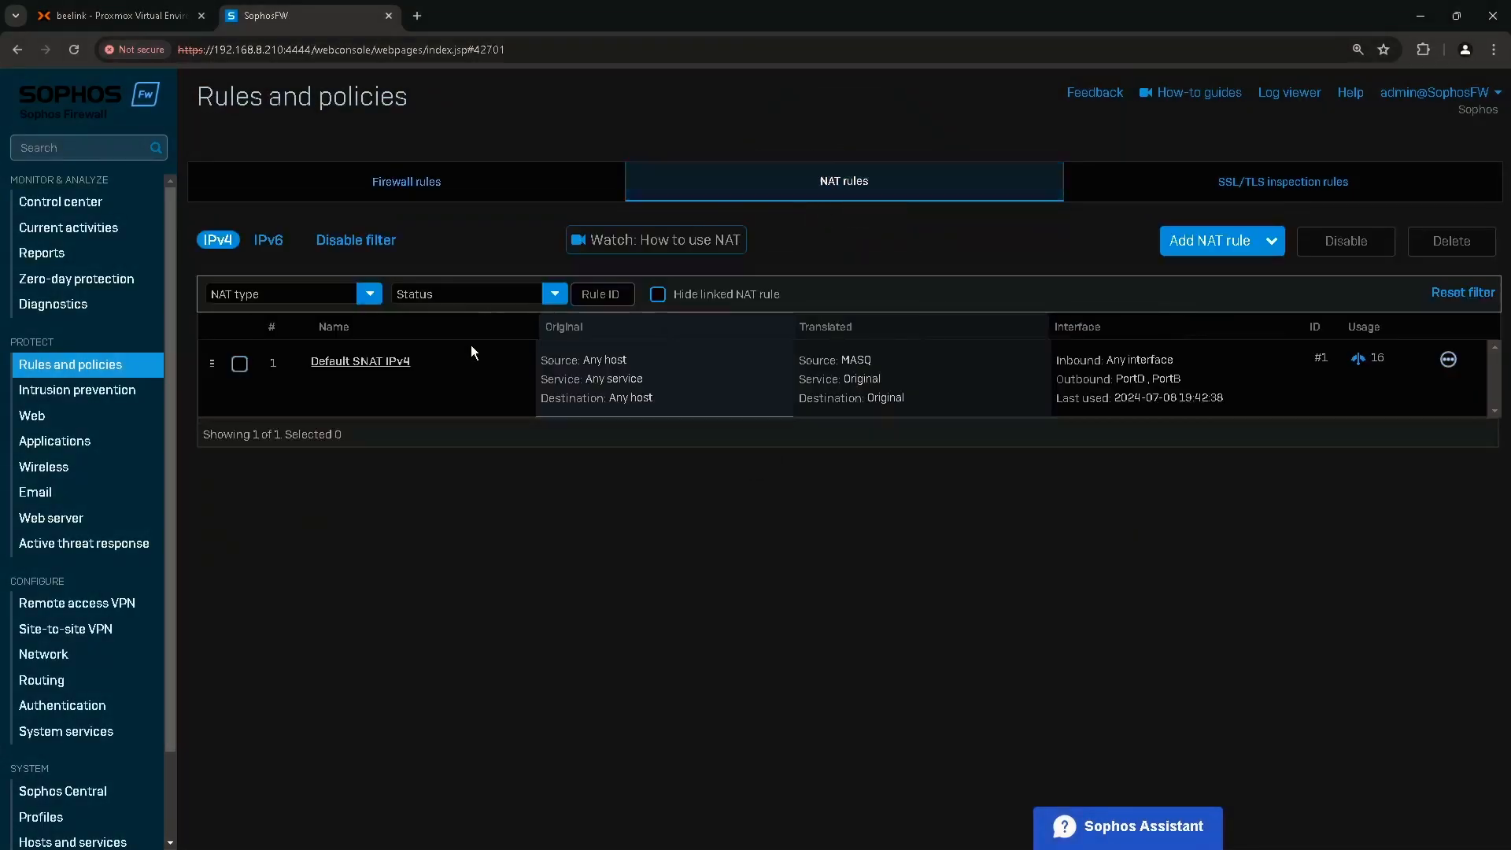
{"action": "left_click", "coordinate": [399, 370]}
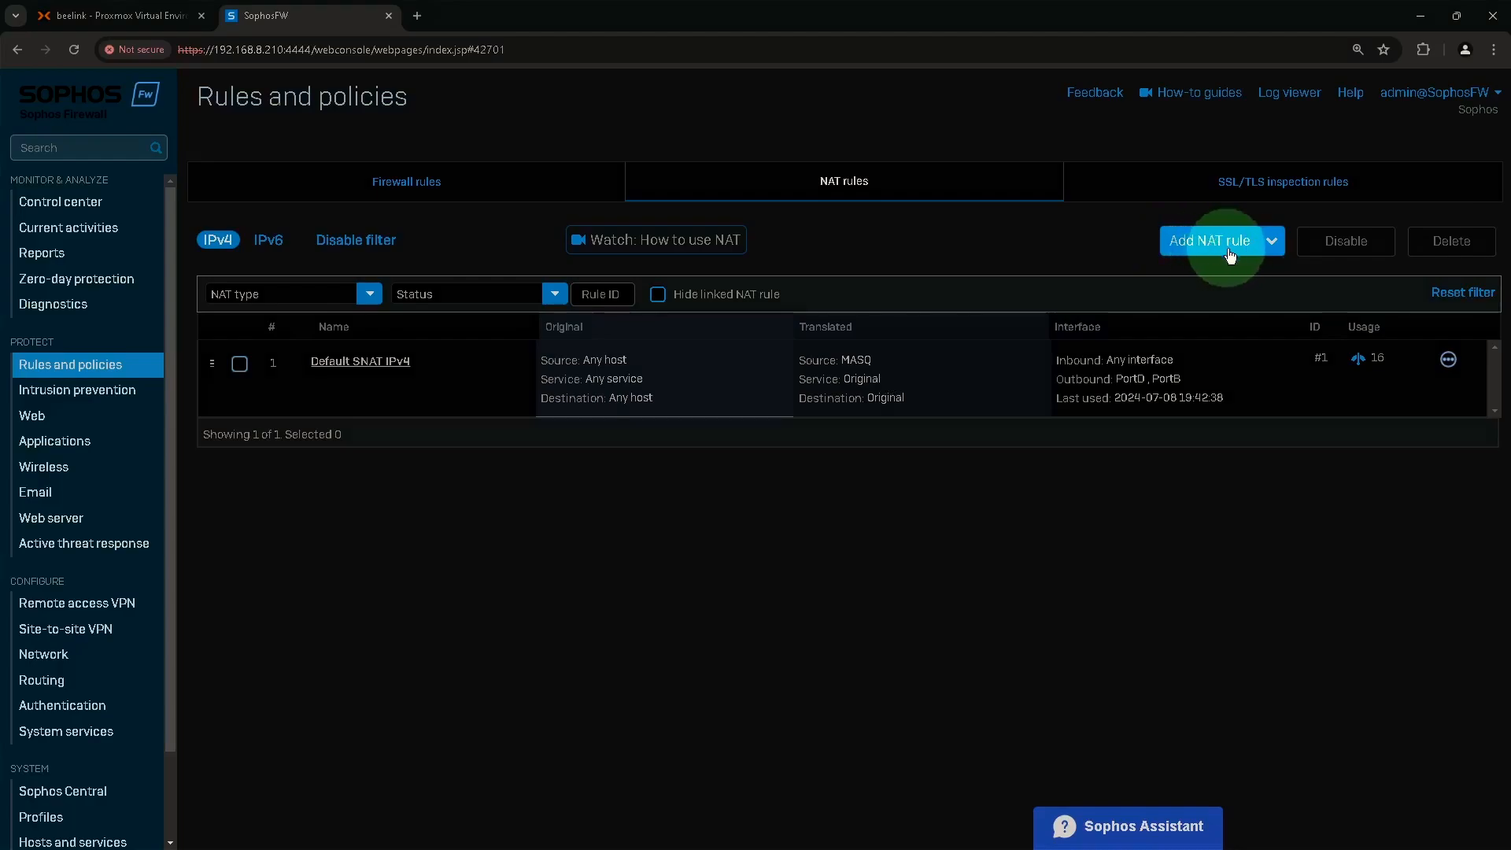
{"action": "left_click", "coordinate": [1248, 247]}
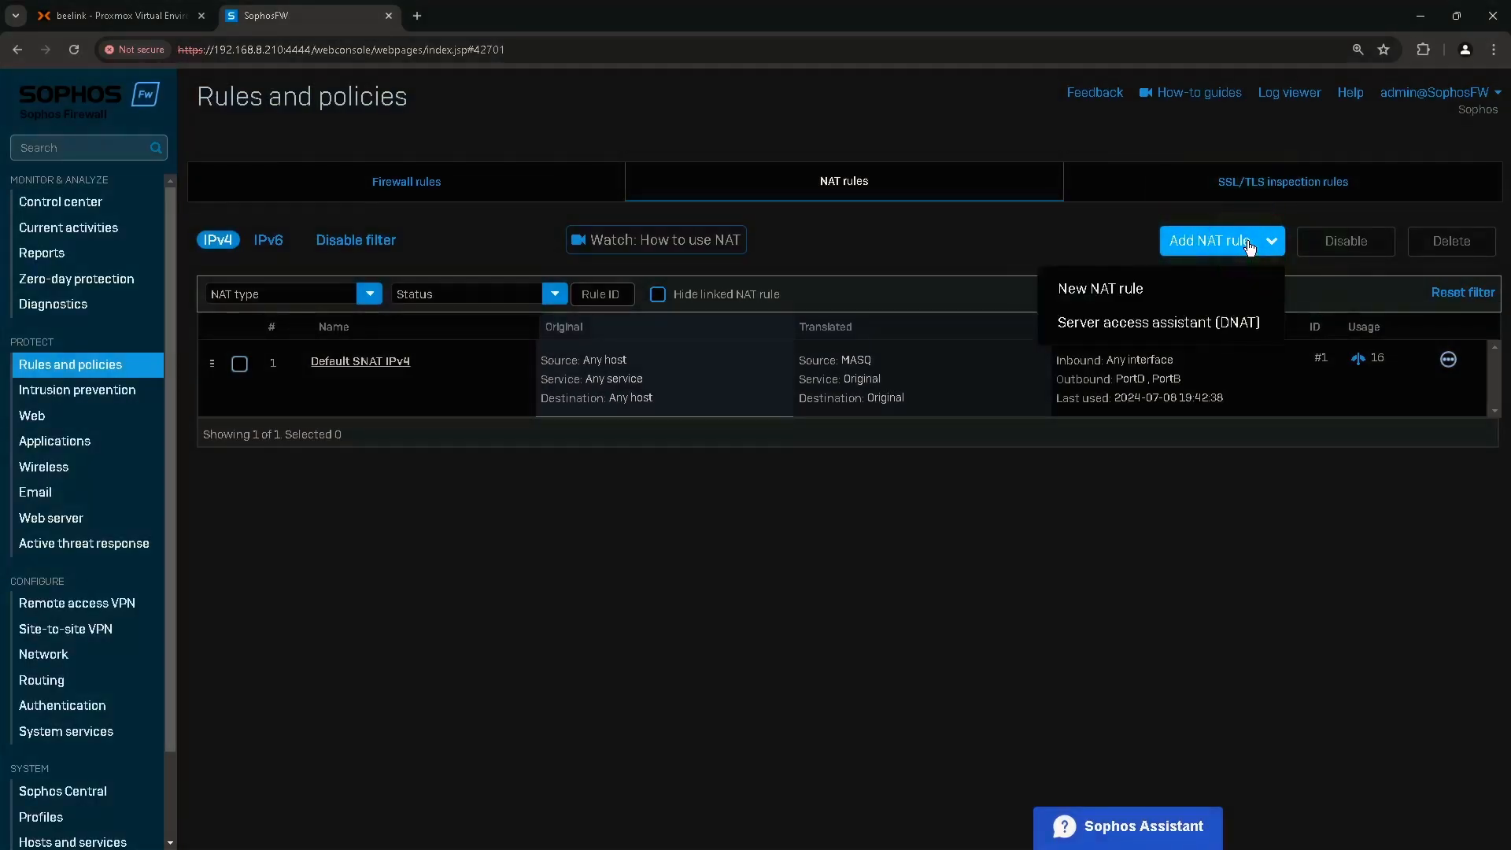
{"action": "left_click", "coordinate": [1131, 292]}
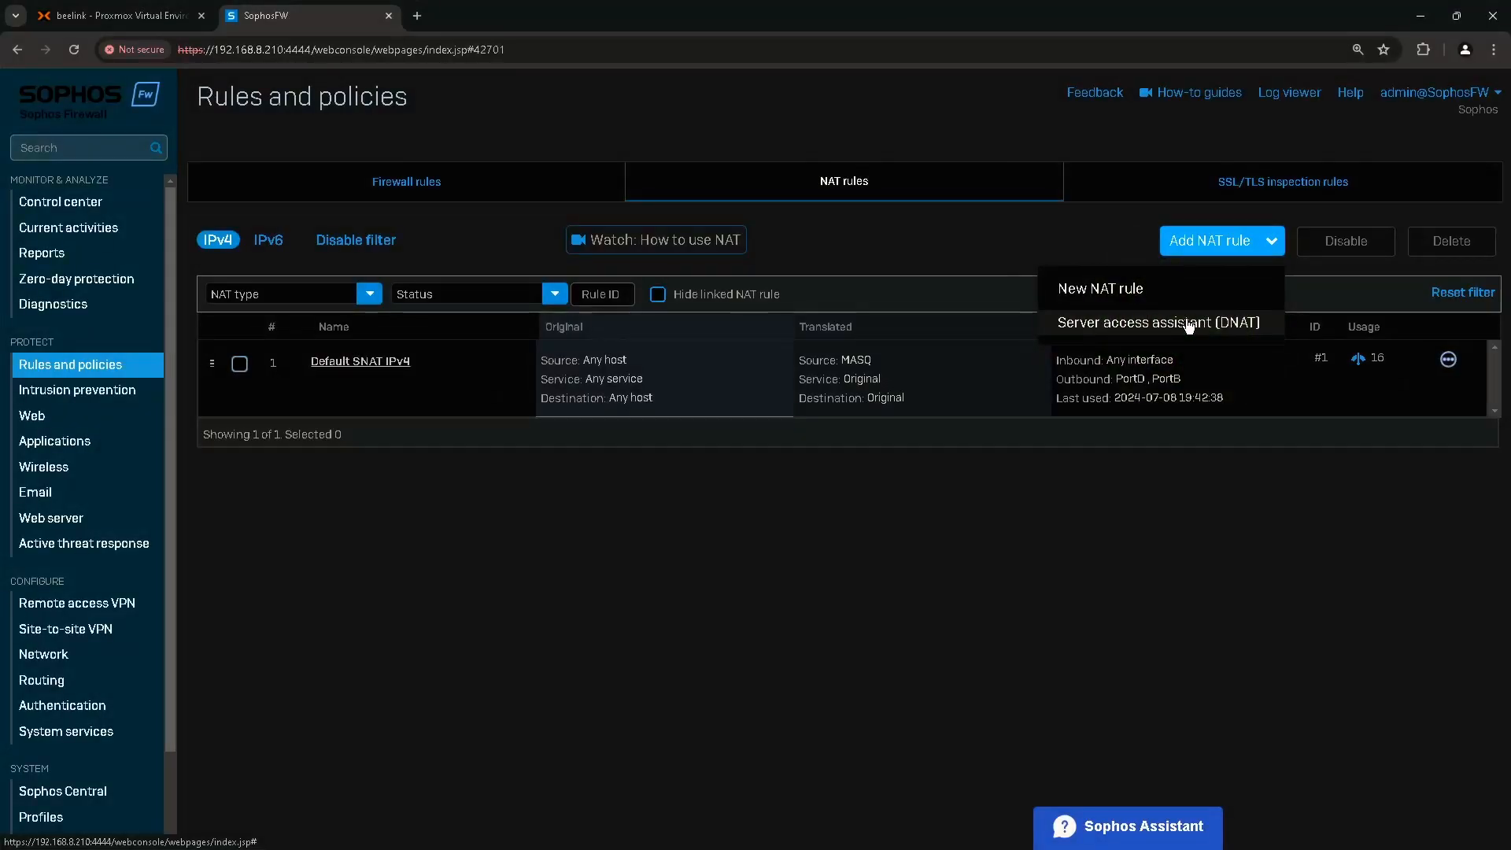
{"action": "left_click", "coordinate": [1114, 292]}
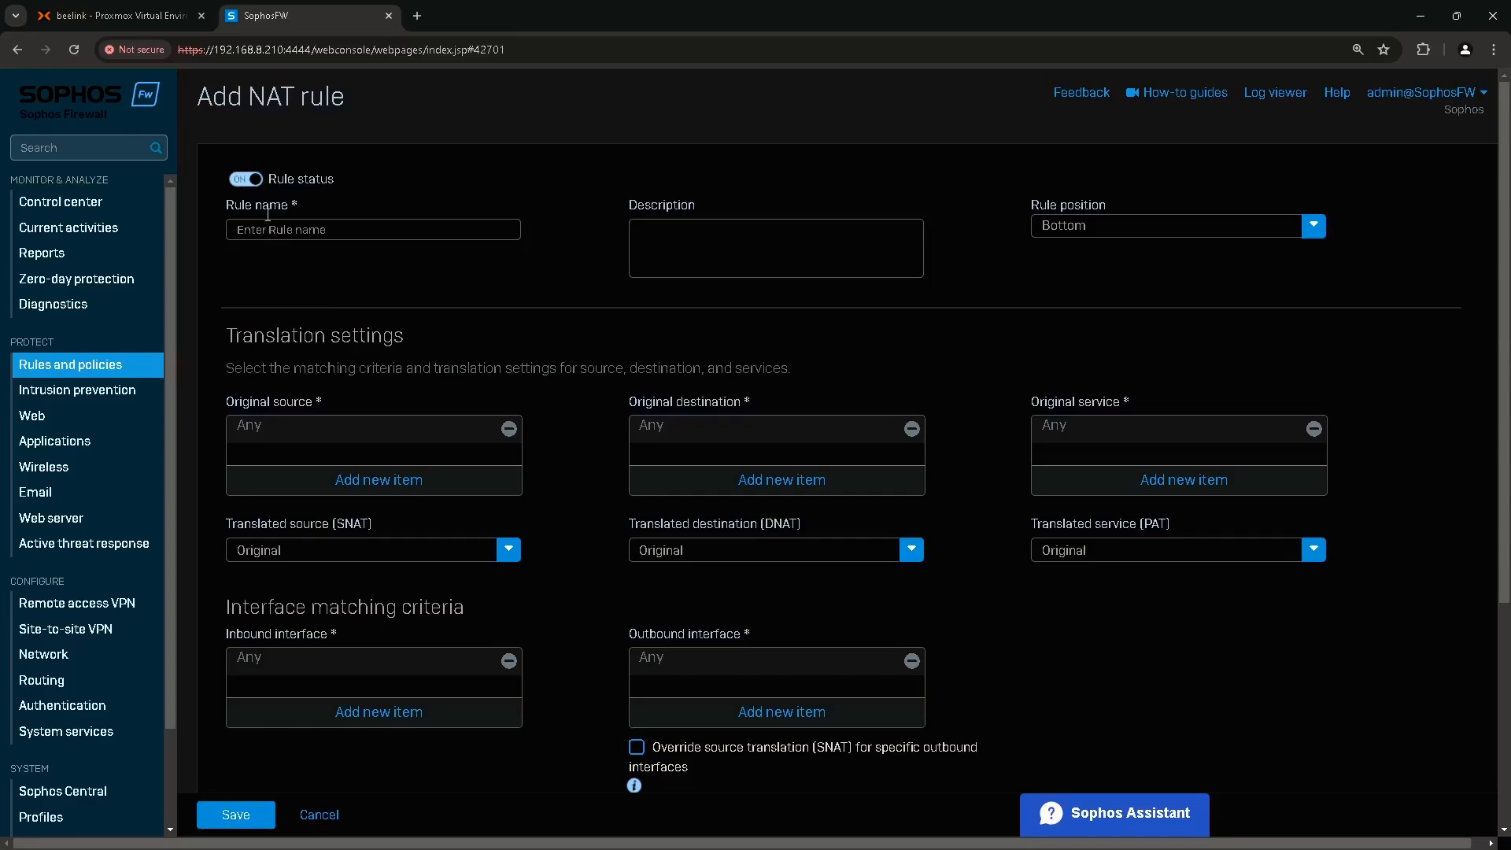
Name the NAT rule 'Server2022 RDP DNAT' and set its position to Top.
{"action": "key", "text": "ctrl"}
{"action": "key", "text": "ctrl"}
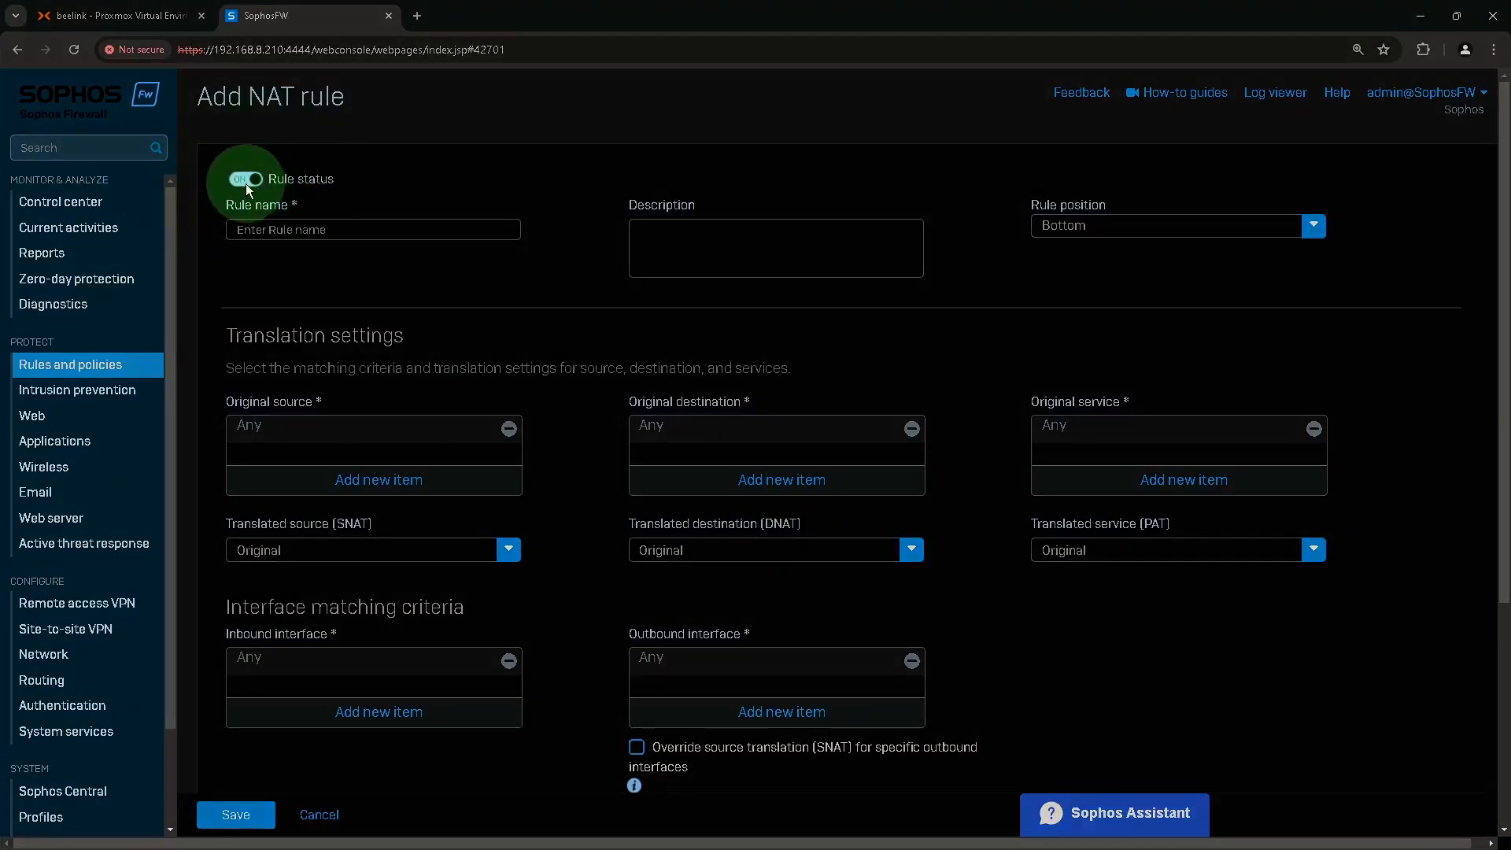
{"action": "left_click", "coordinate": [267, 229]}
{"action": "type", "text": "Serv"}
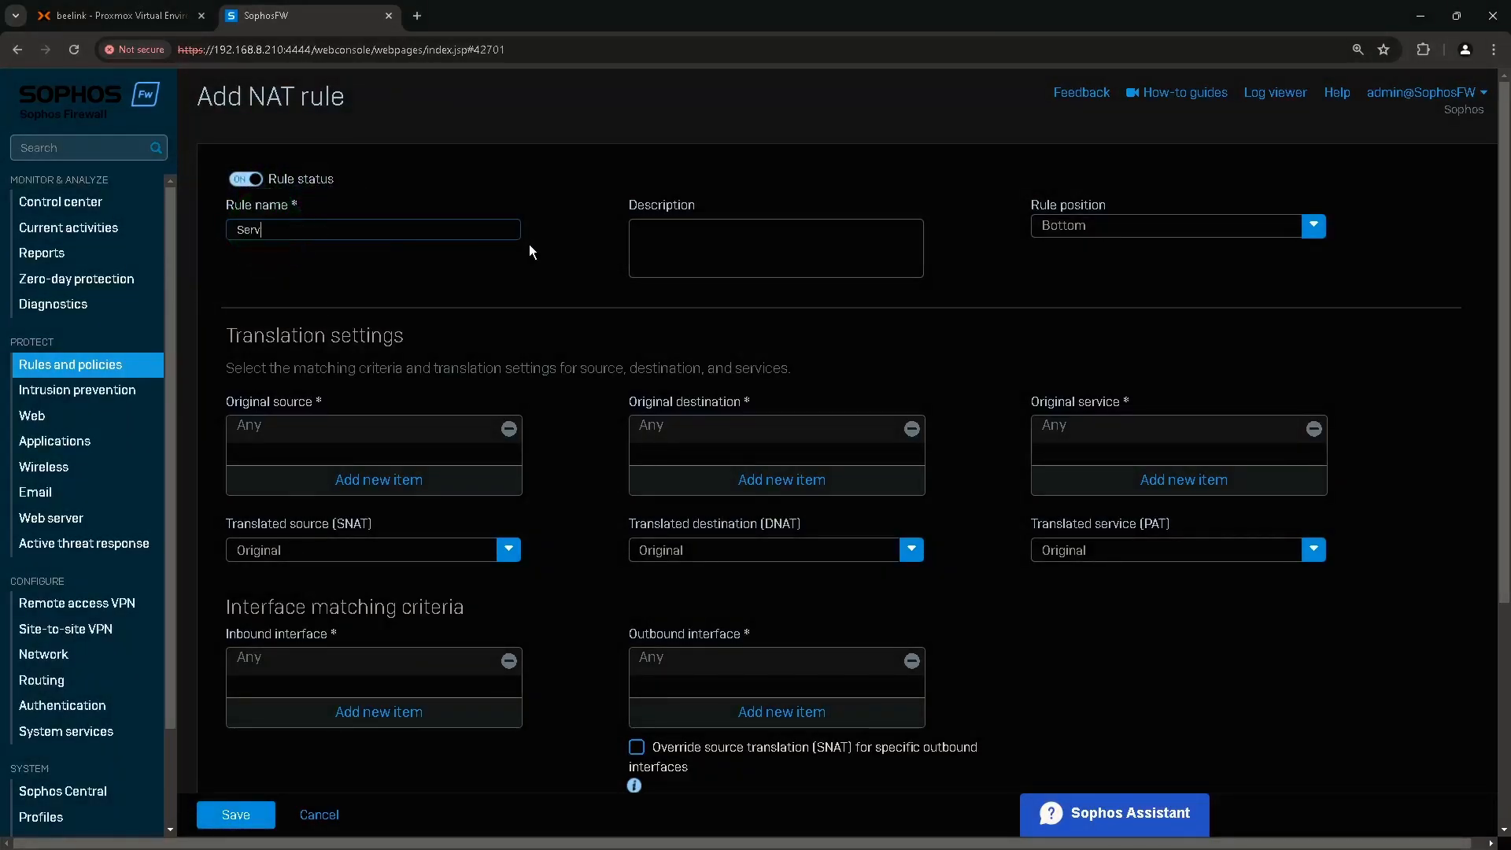
{"action": "type", "text": "er2022 RDP DNAT"}
{"action": "left_click", "coordinate": [1071, 225]}
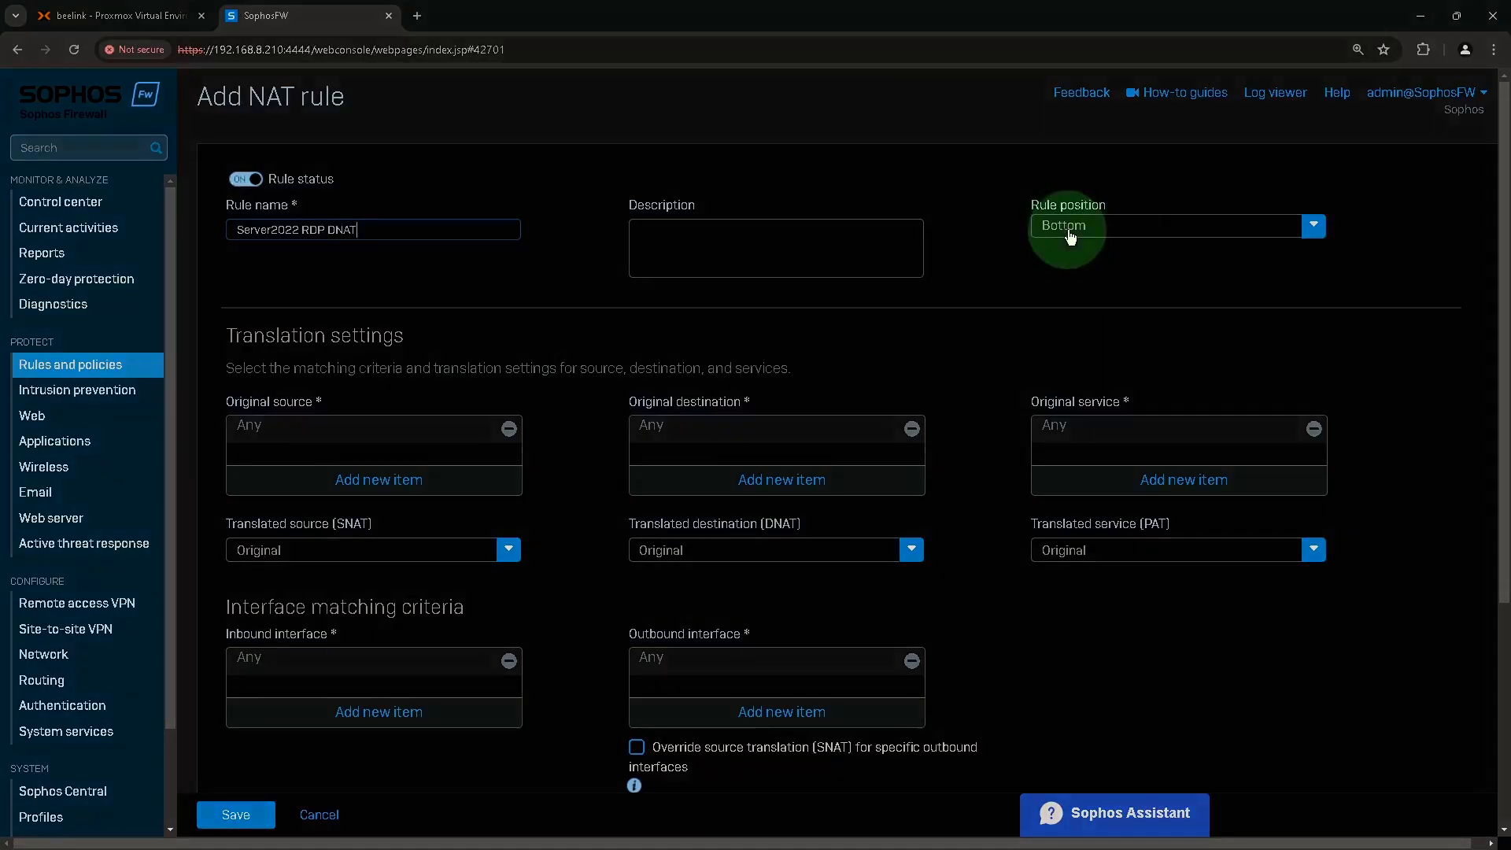
{"action": "left_click", "coordinate": [1058, 263]}
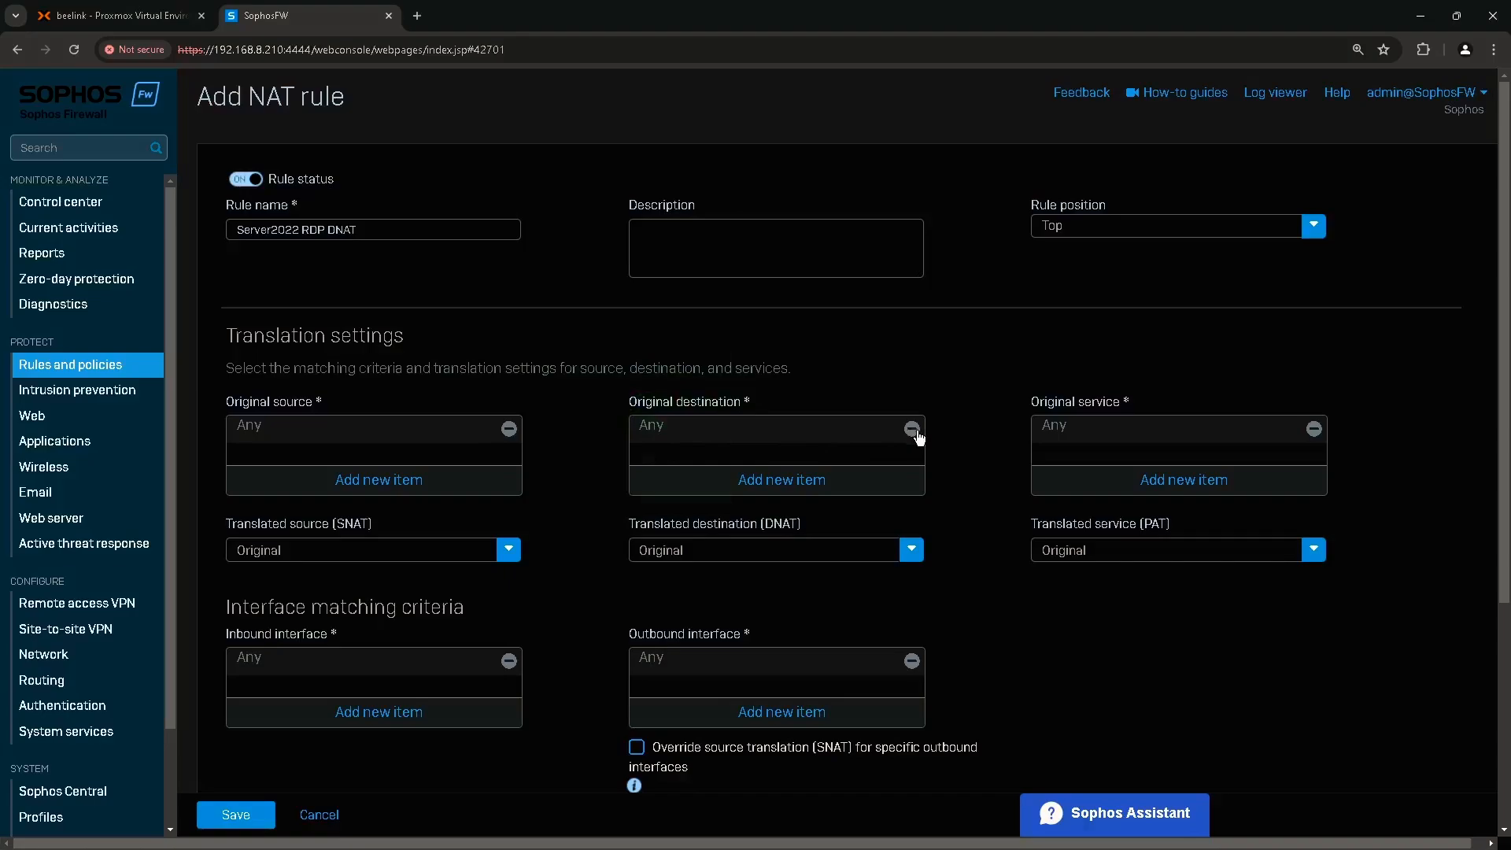
Replace Any with #PortB (192.168.8.210) as the NAT rule's original destination.
{"action": "left_click", "coordinate": [912, 429]}
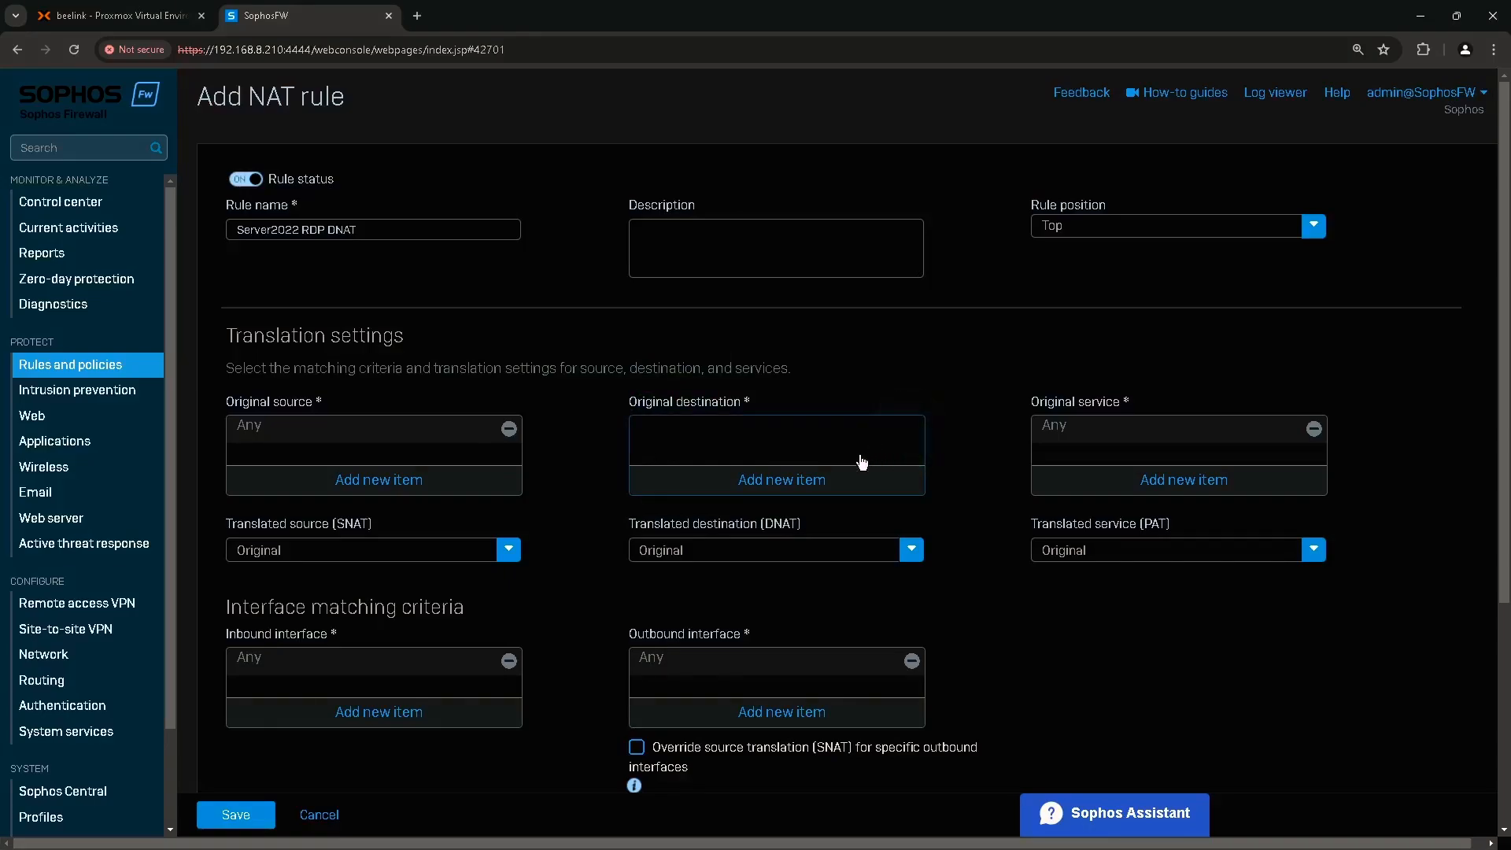
{"action": "left_click", "coordinate": [768, 483]}
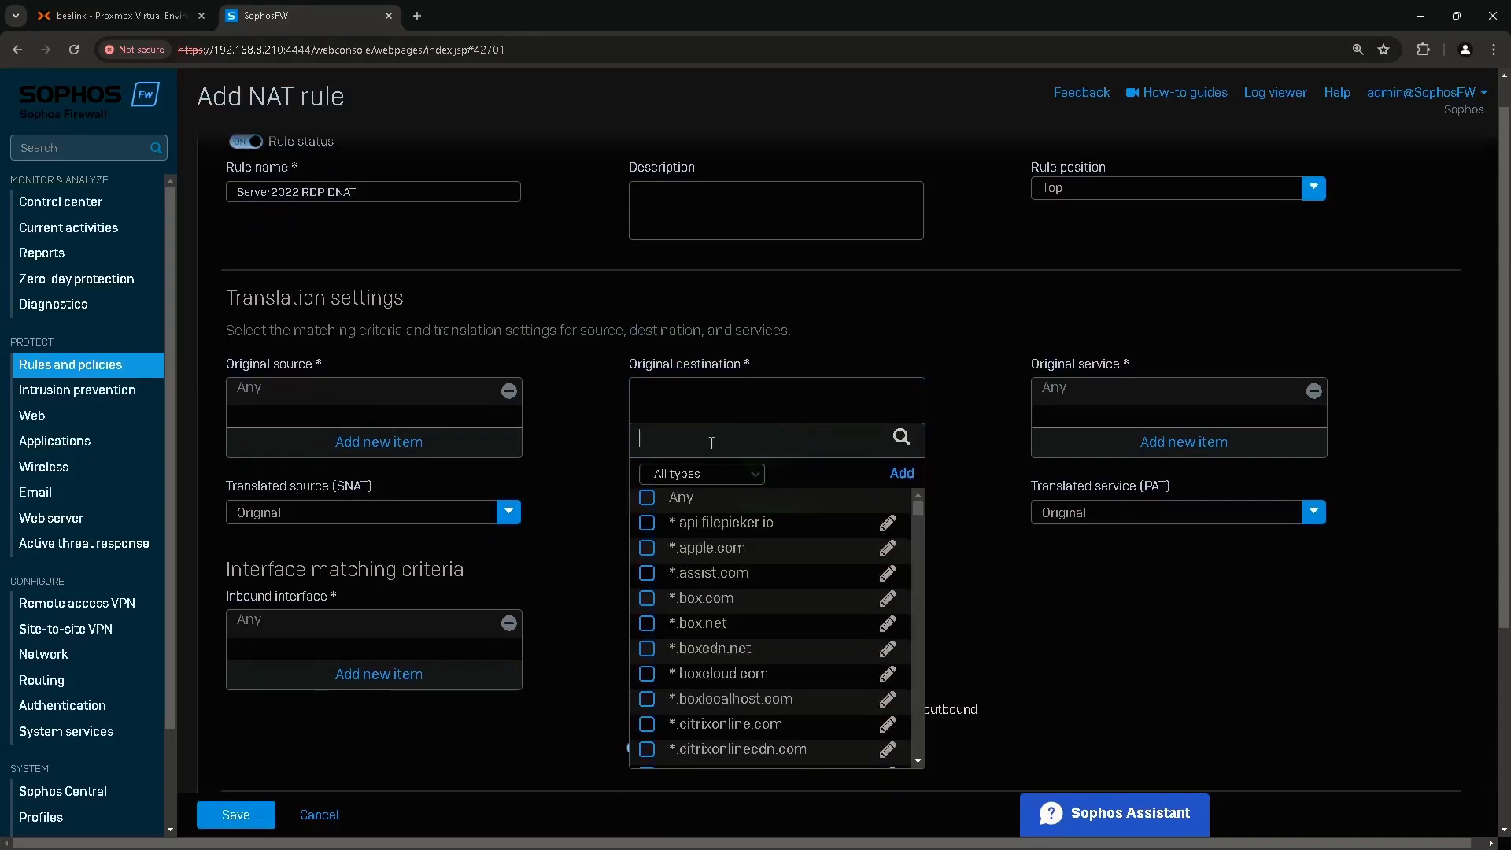
{"action": "type", "text": "portb"}
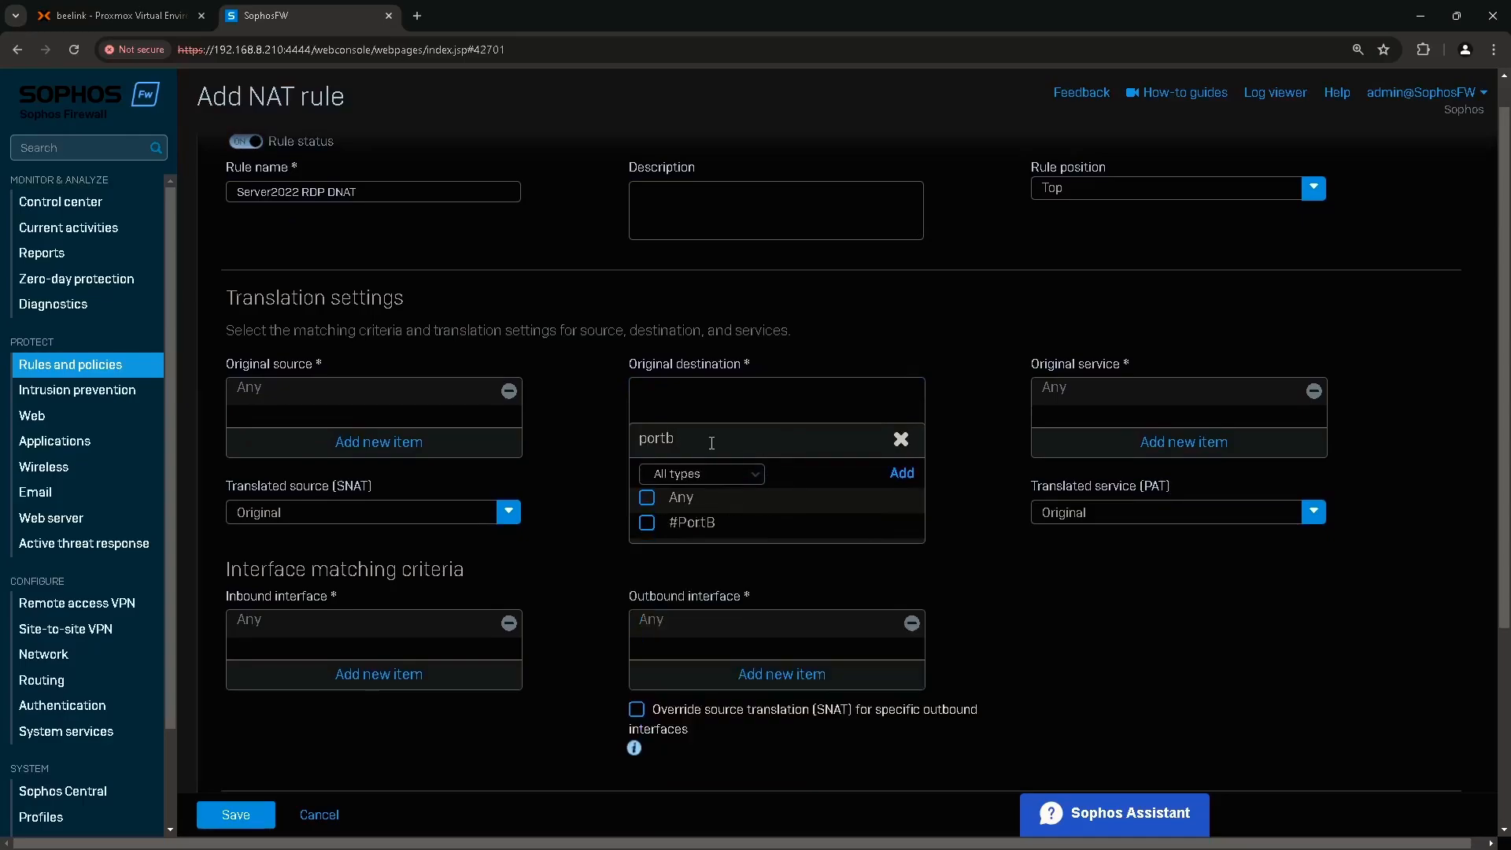
{"action": "mouse_move", "coordinate": [866, 522]}
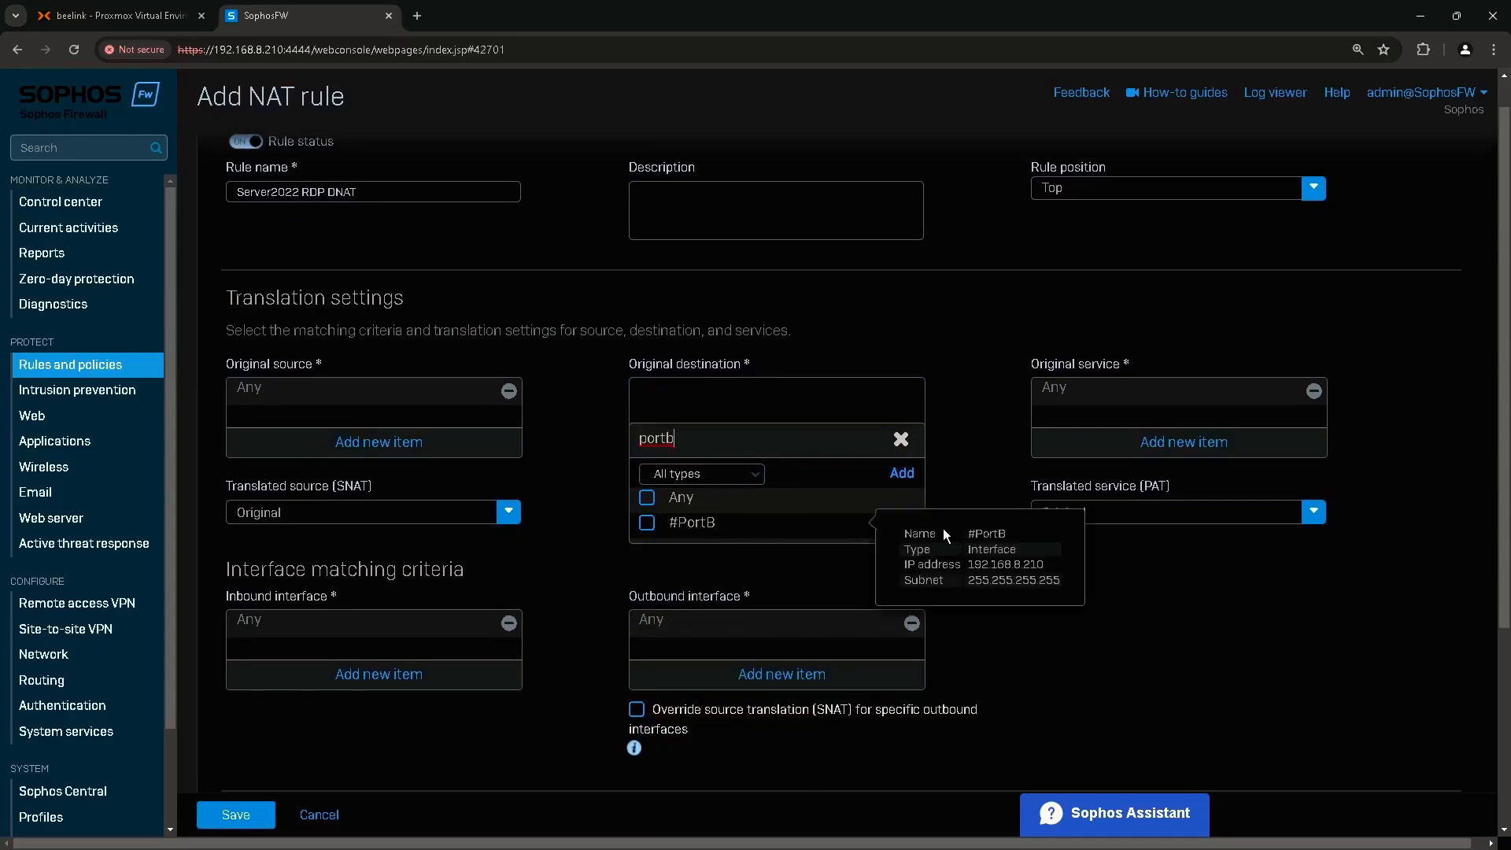
{"action": "key", "text": "ctrl"}
{"action": "key", "text": "ctrl"}
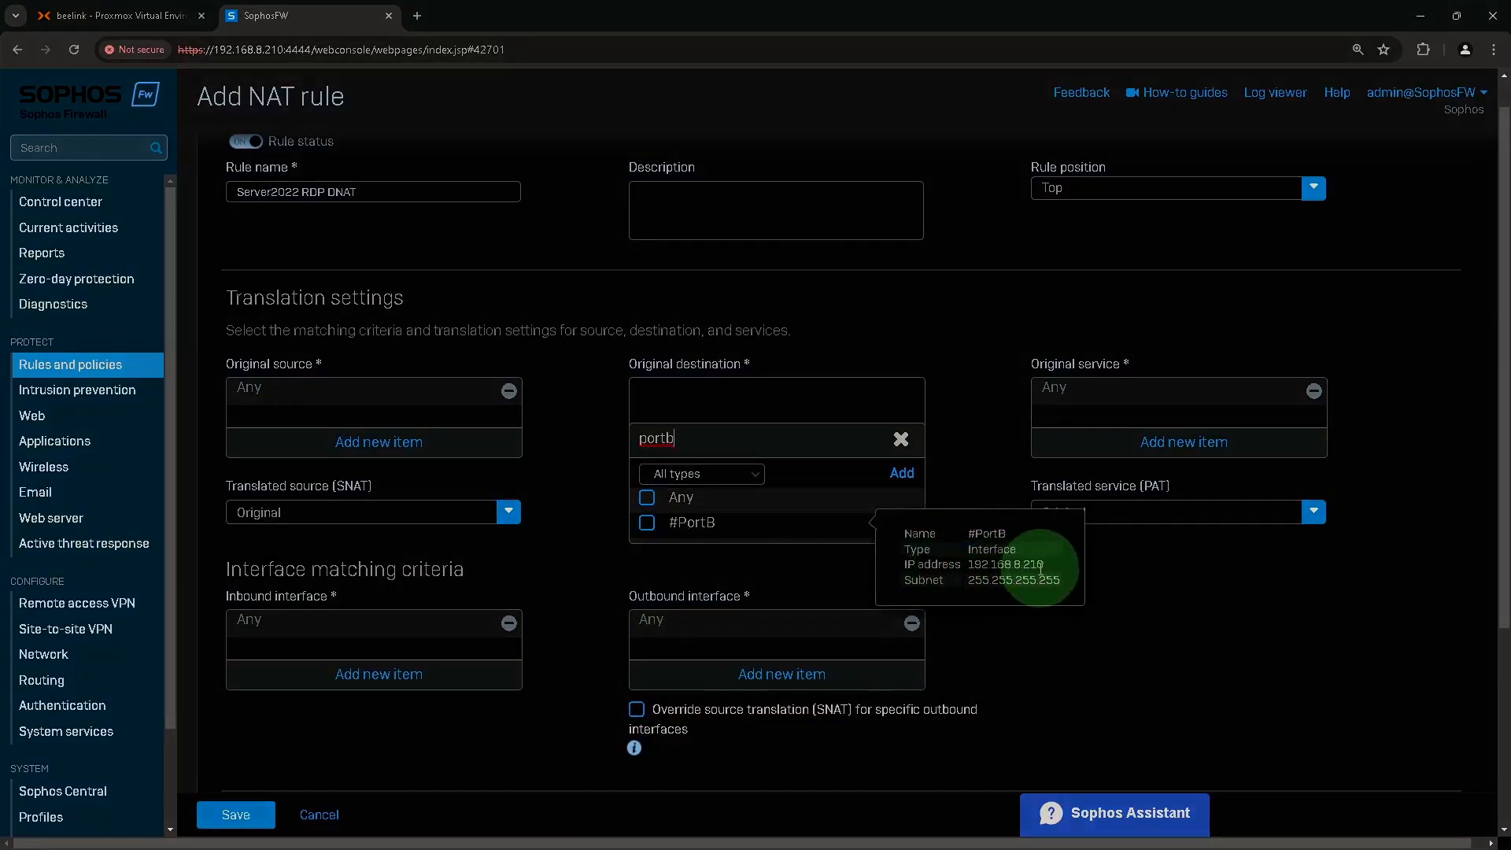
{"action": "left_click", "coordinate": [693, 526]}
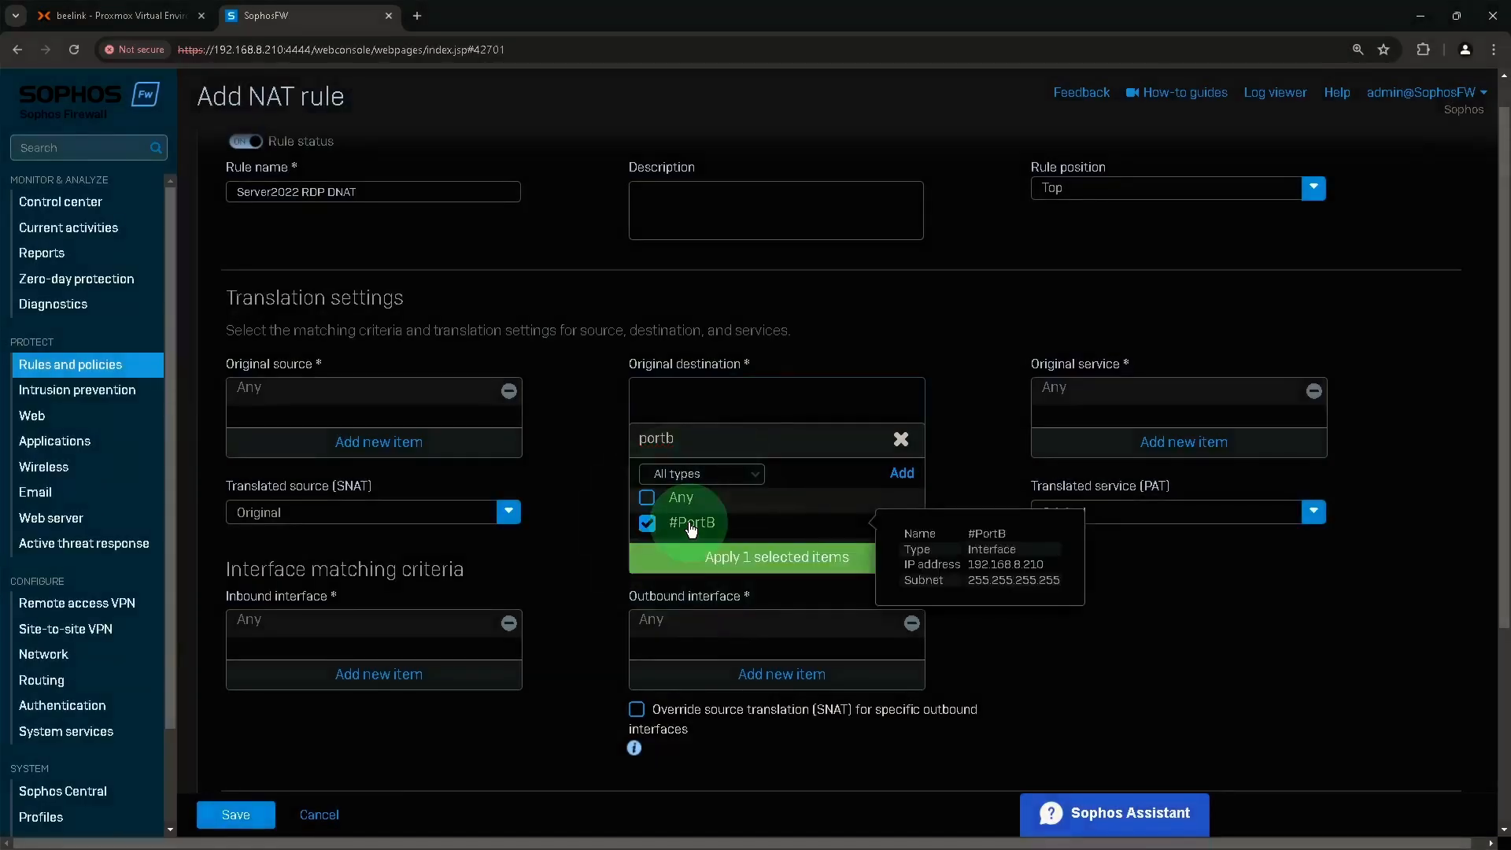
{"action": "left_click", "coordinate": [728, 556]}
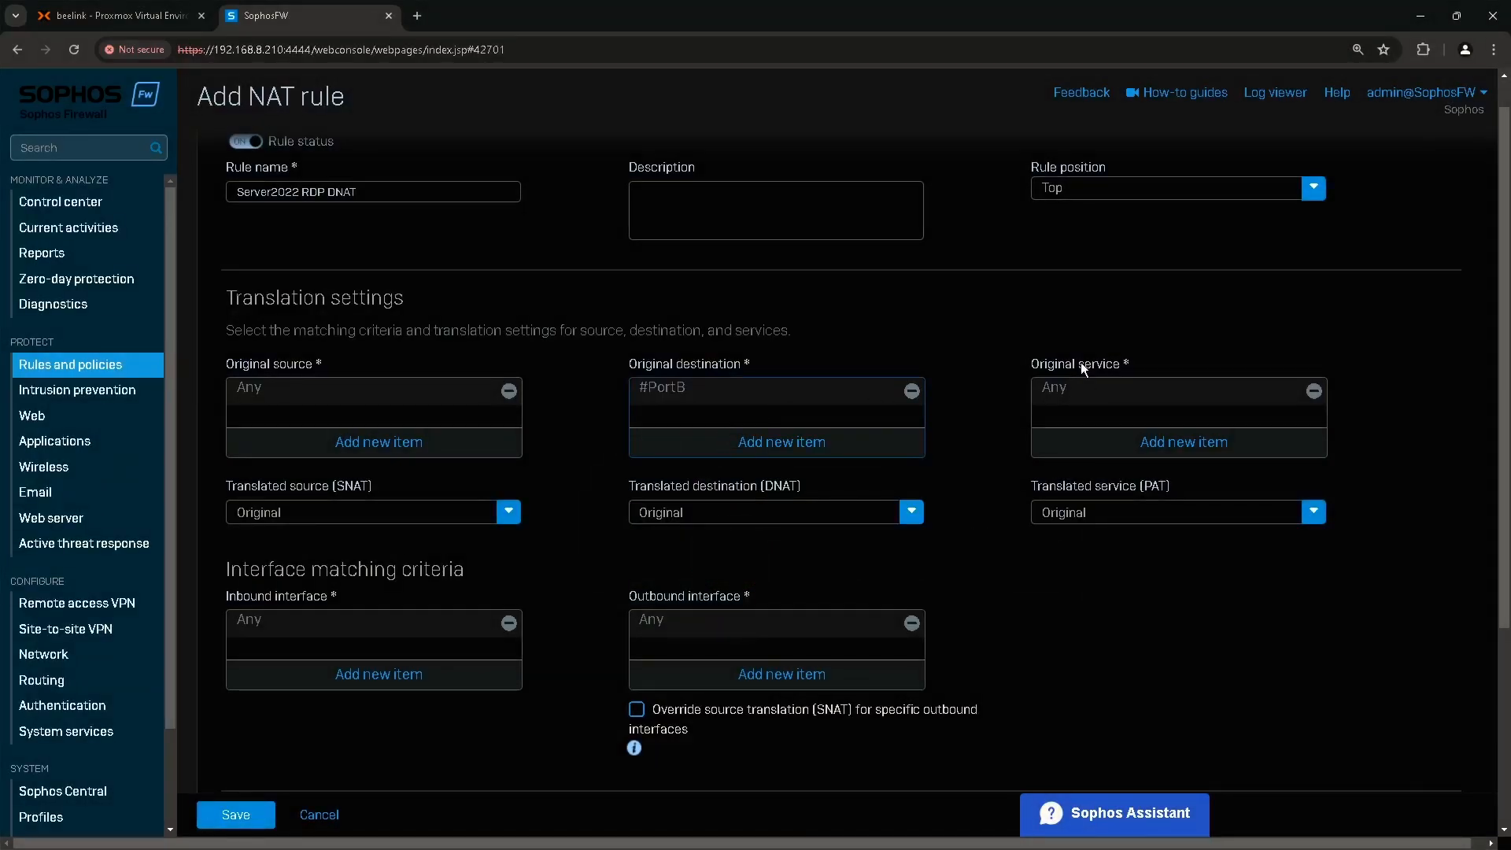
{"action": "key", "text": "ctrl"}
{"action": "key", "text": "ctrl"}
Clear Any from the original service and start adding a new service object.
{"action": "left_click", "coordinate": [1315, 392]}
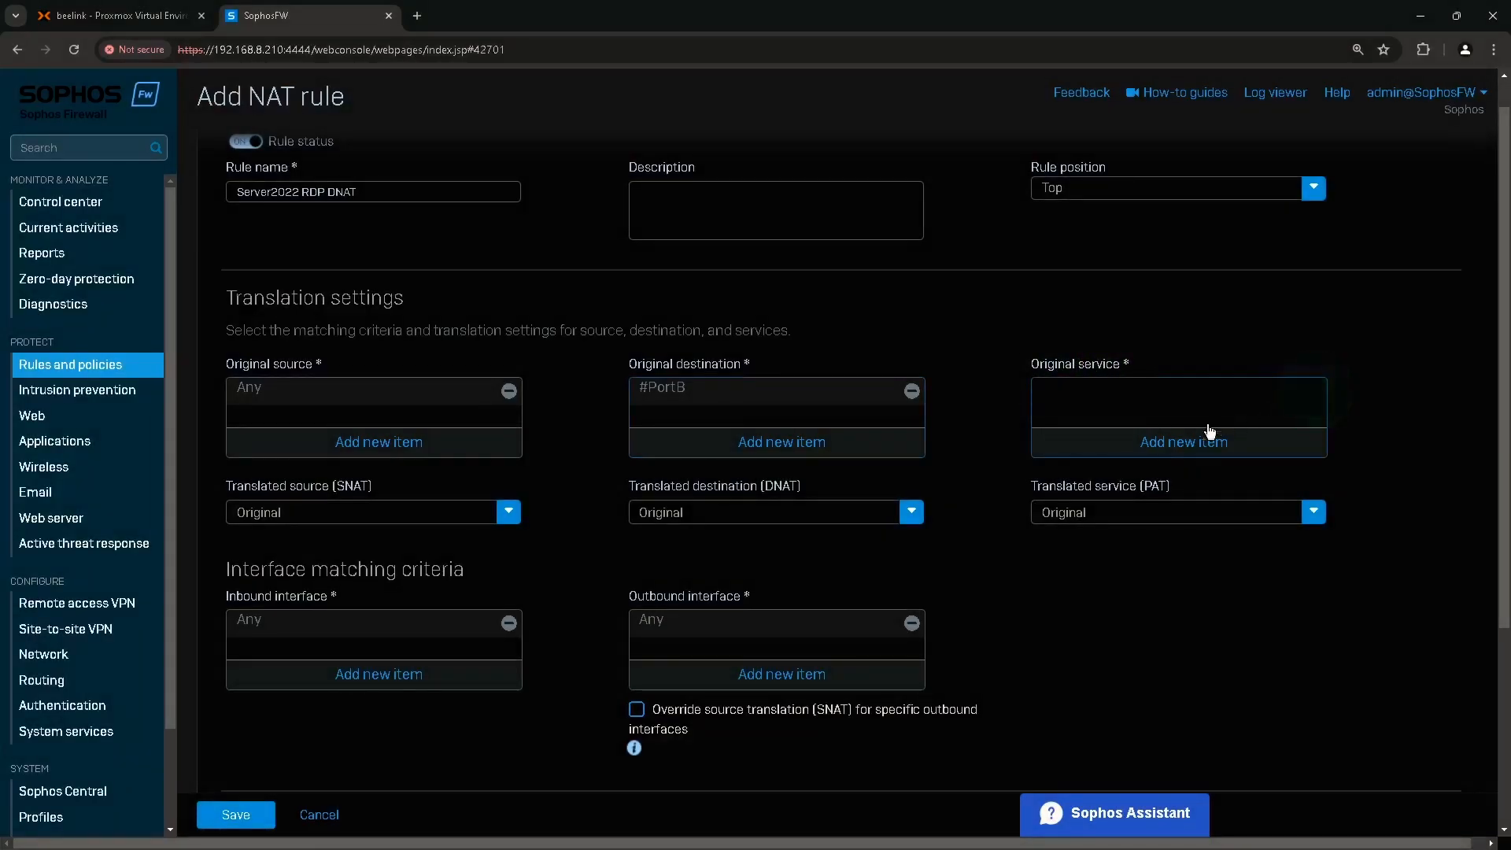
{"action": "left_click", "coordinate": [1159, 442]}
{"action": "type", "text": "rdp"}
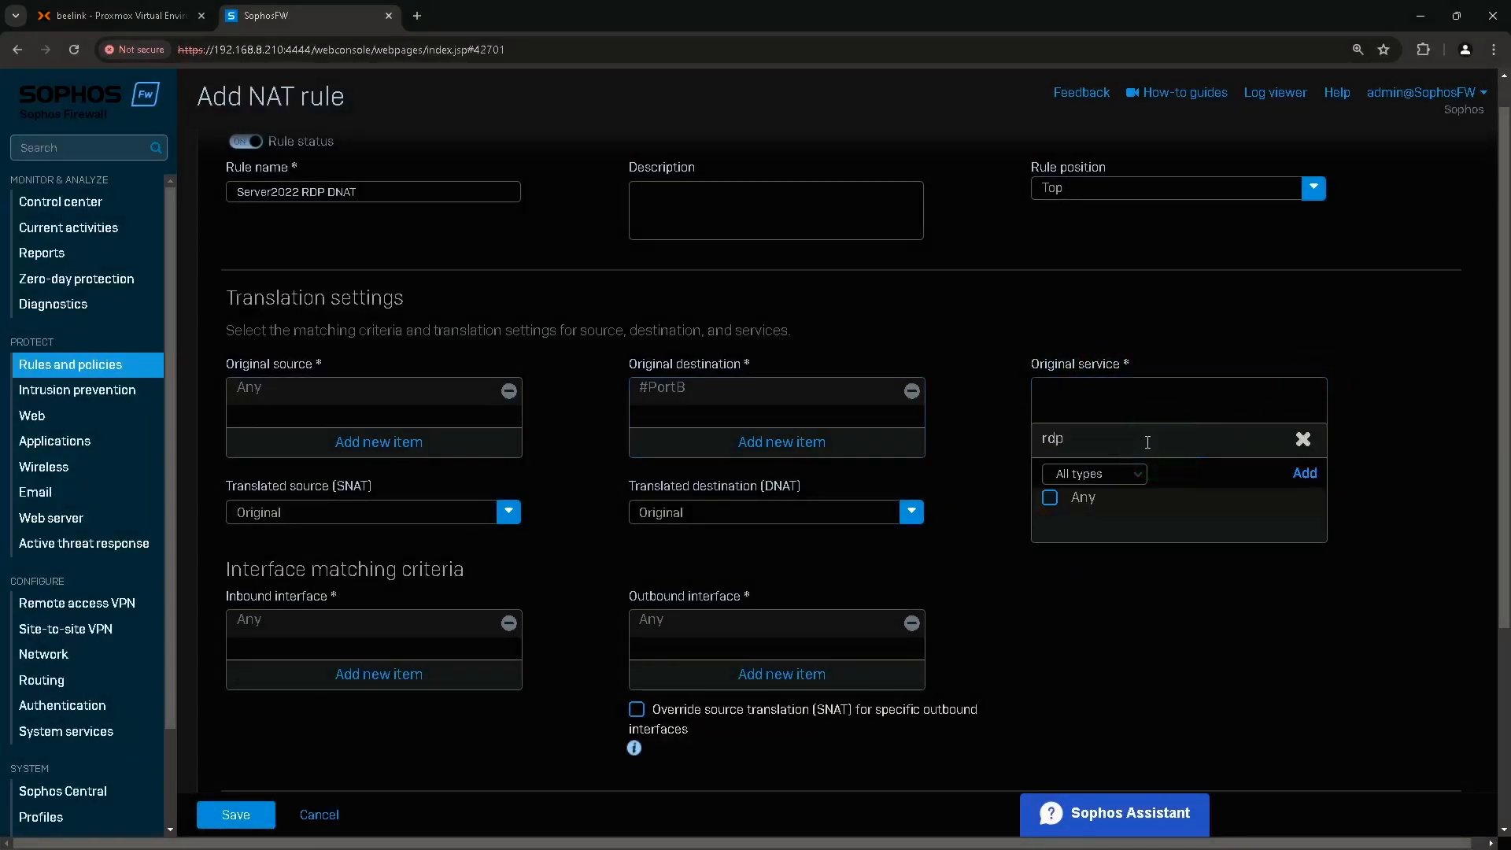
{"action": "key", "text": "BackSpace"}
{"action": "key", "text": "BackSpace"}
{"action": "key", "text": "BackSpace"}
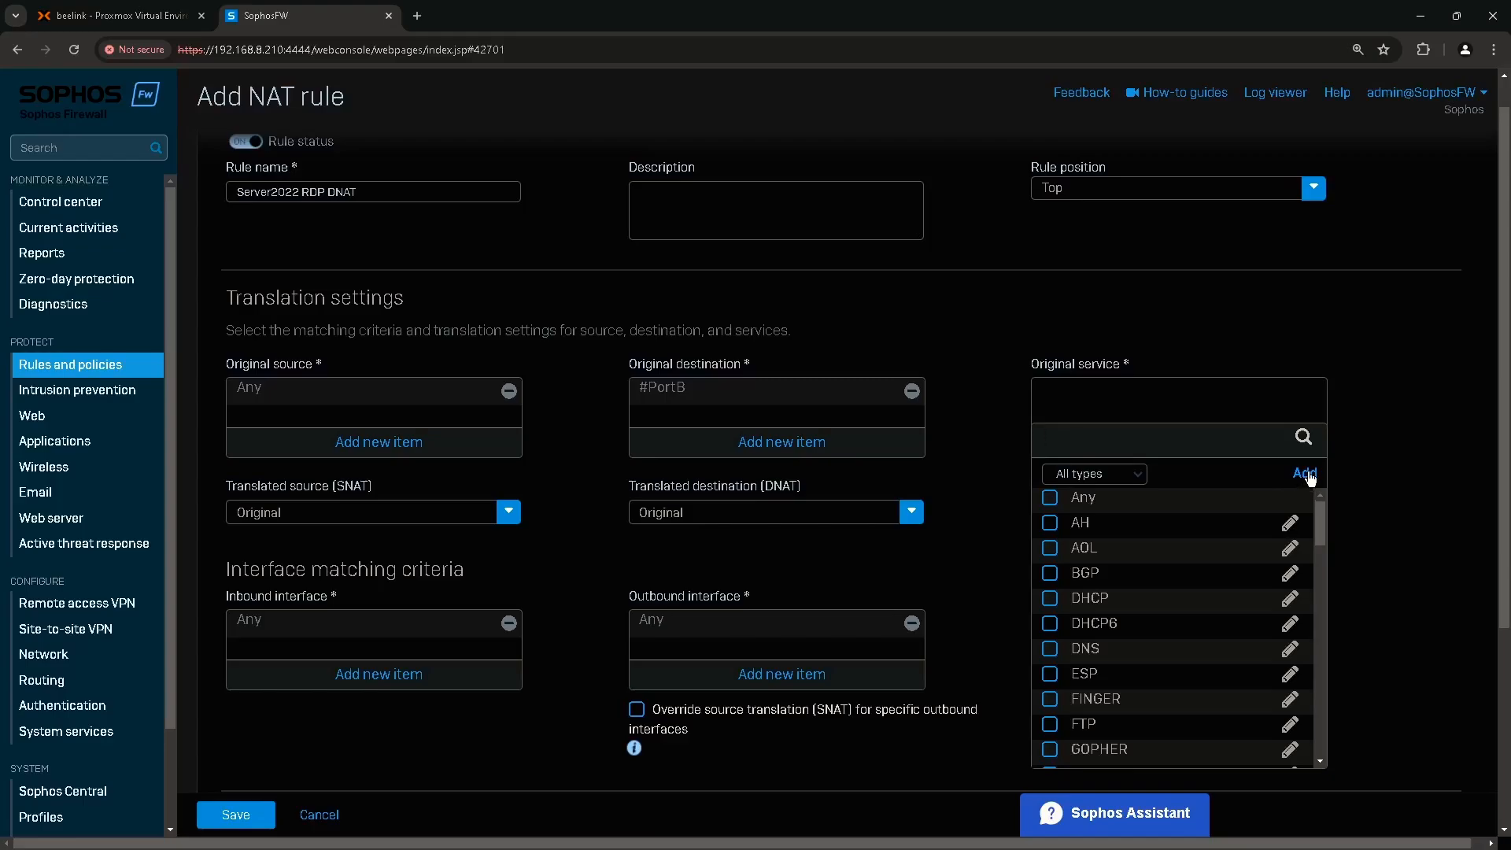
{"action": "left_click", "coordinate": [1308, 473]}
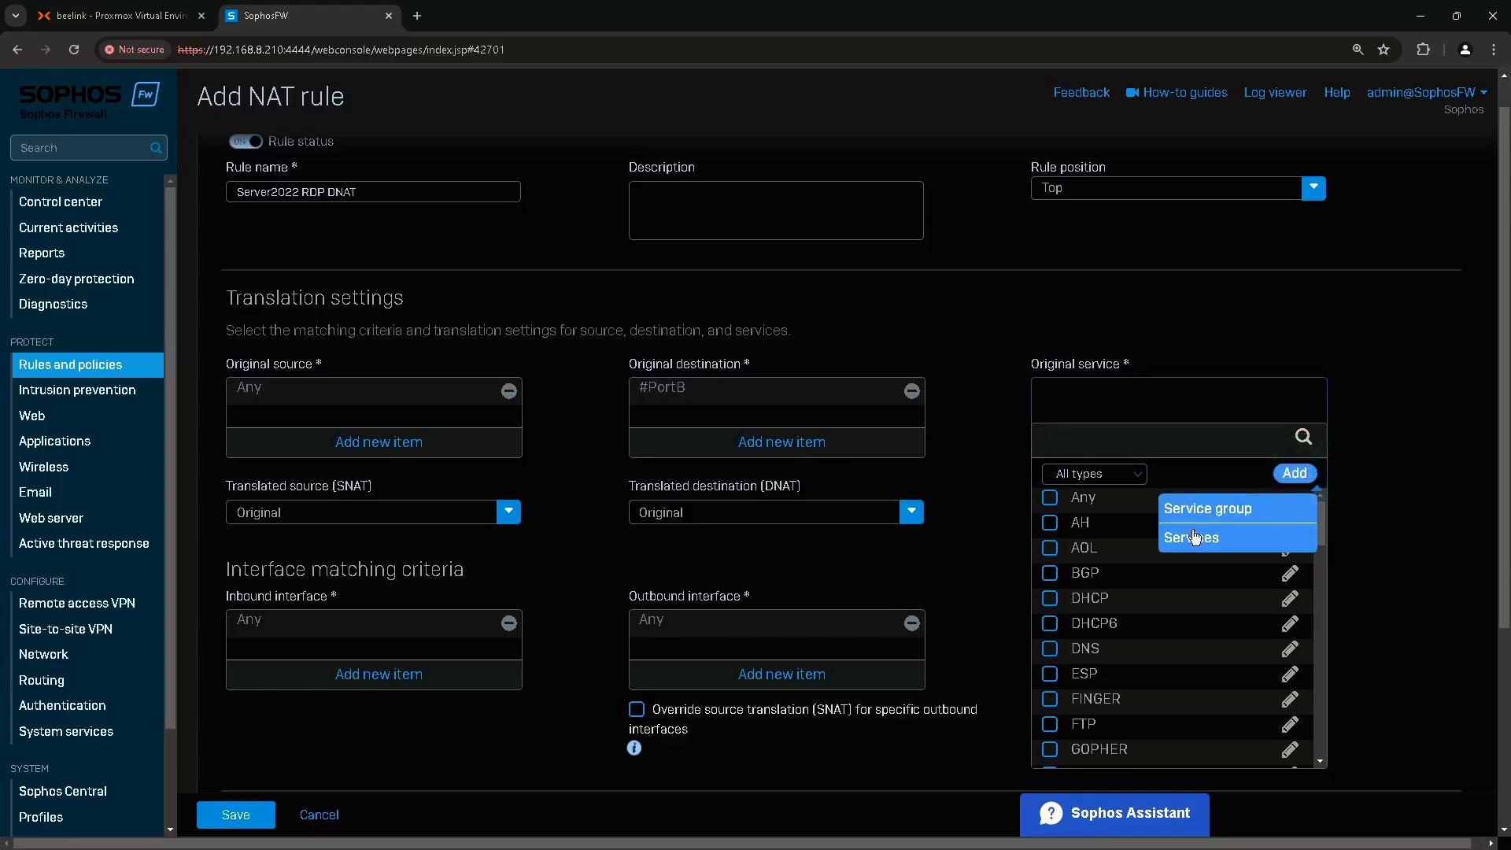
{"action": "left_click", "coordinate": [1226, 538]}
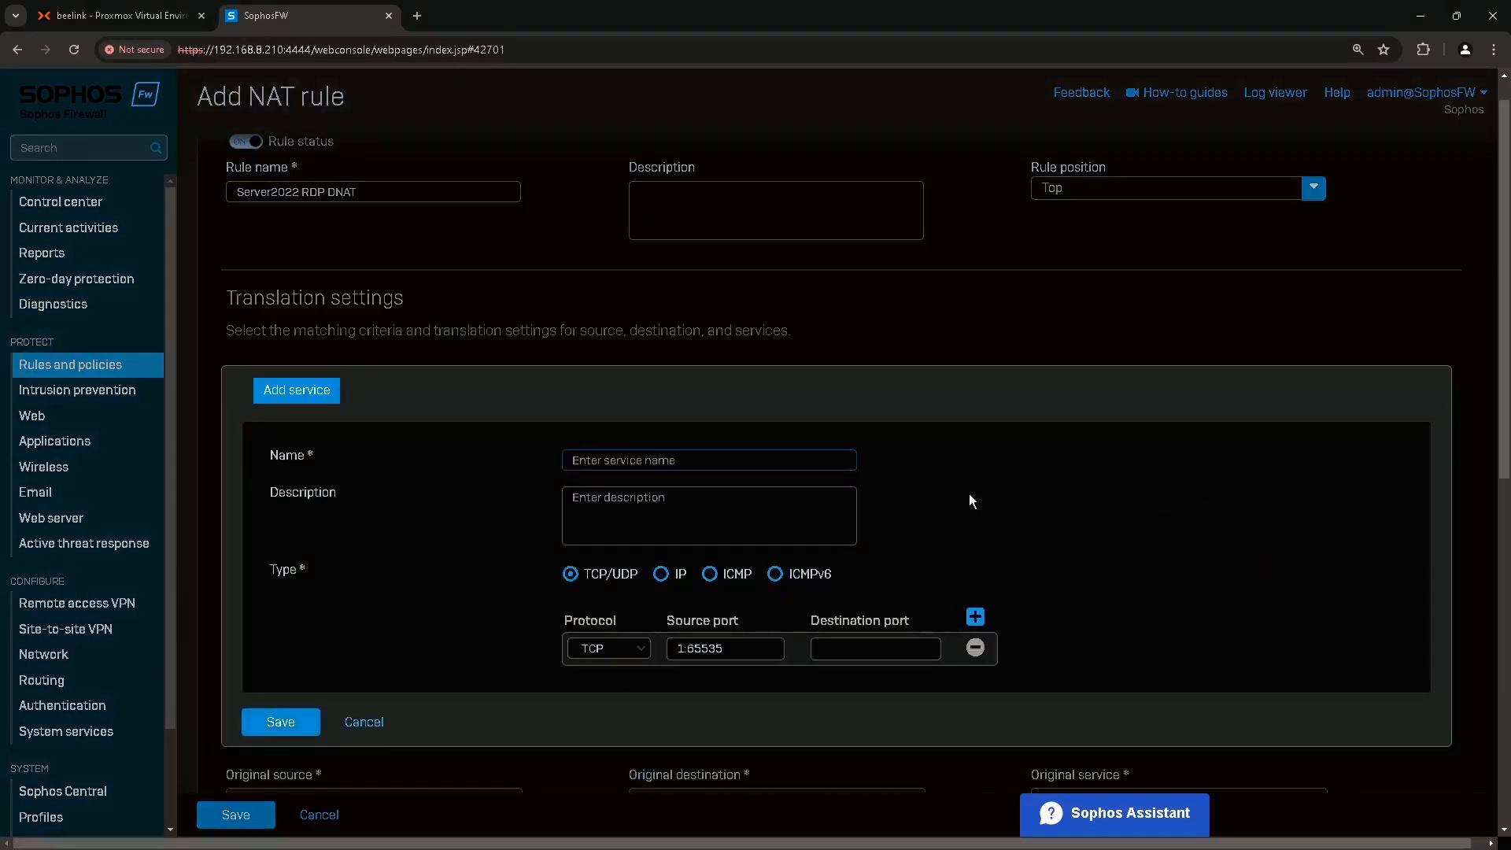
Define and save TCP service RDP_3389 with destination port 3389 as the original service.
{"action": "left_click", "coordinate": [666, 465]}
{"action": "type", "text": "RDP_3389"}
{"action": "left_click", "coordinate": [579, 579]}
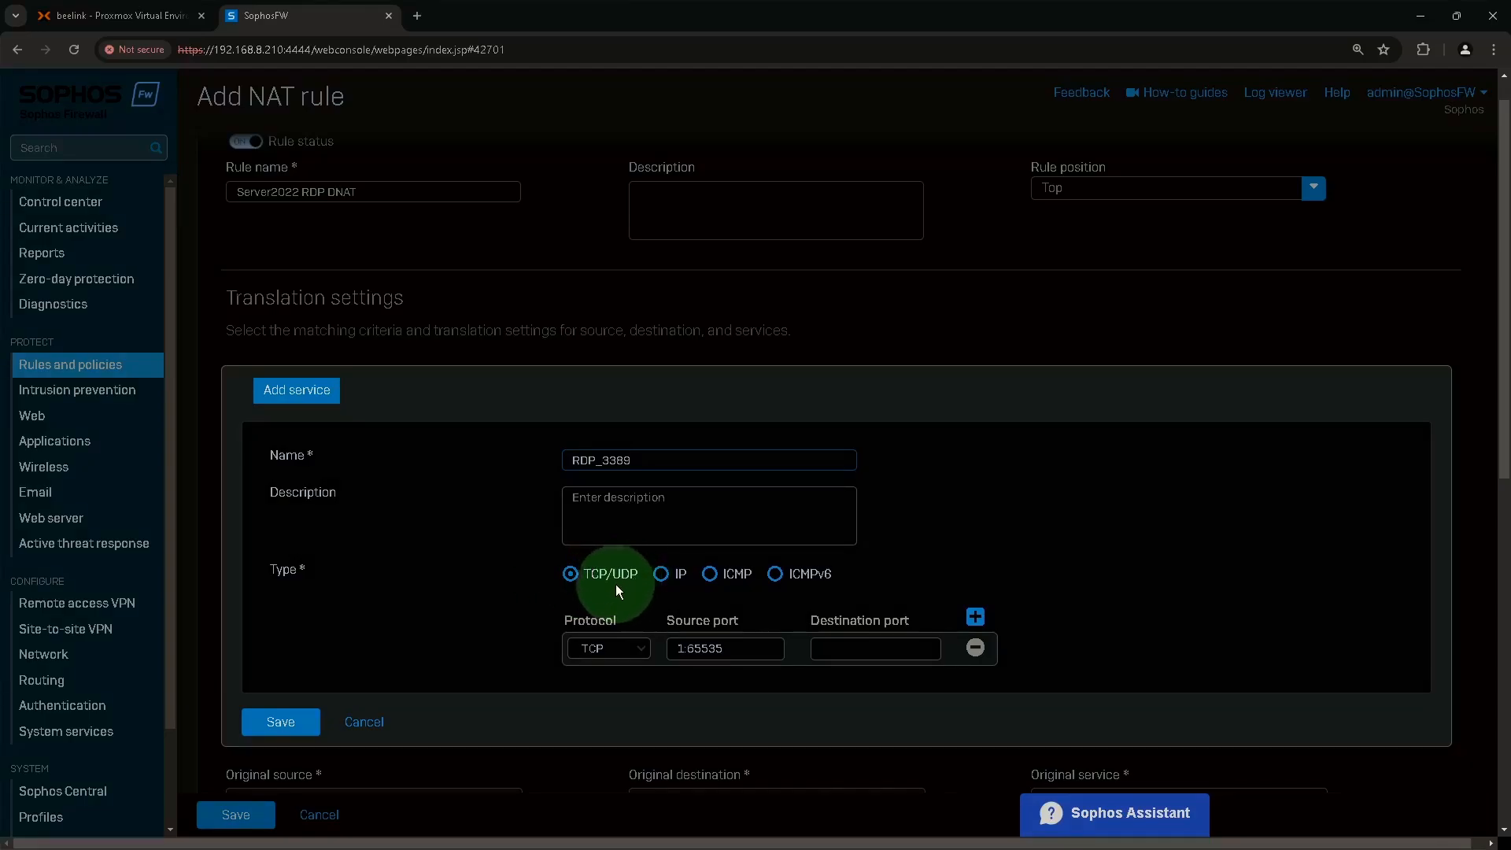
{"action": "left_click", "coordinate": [589, 650]}
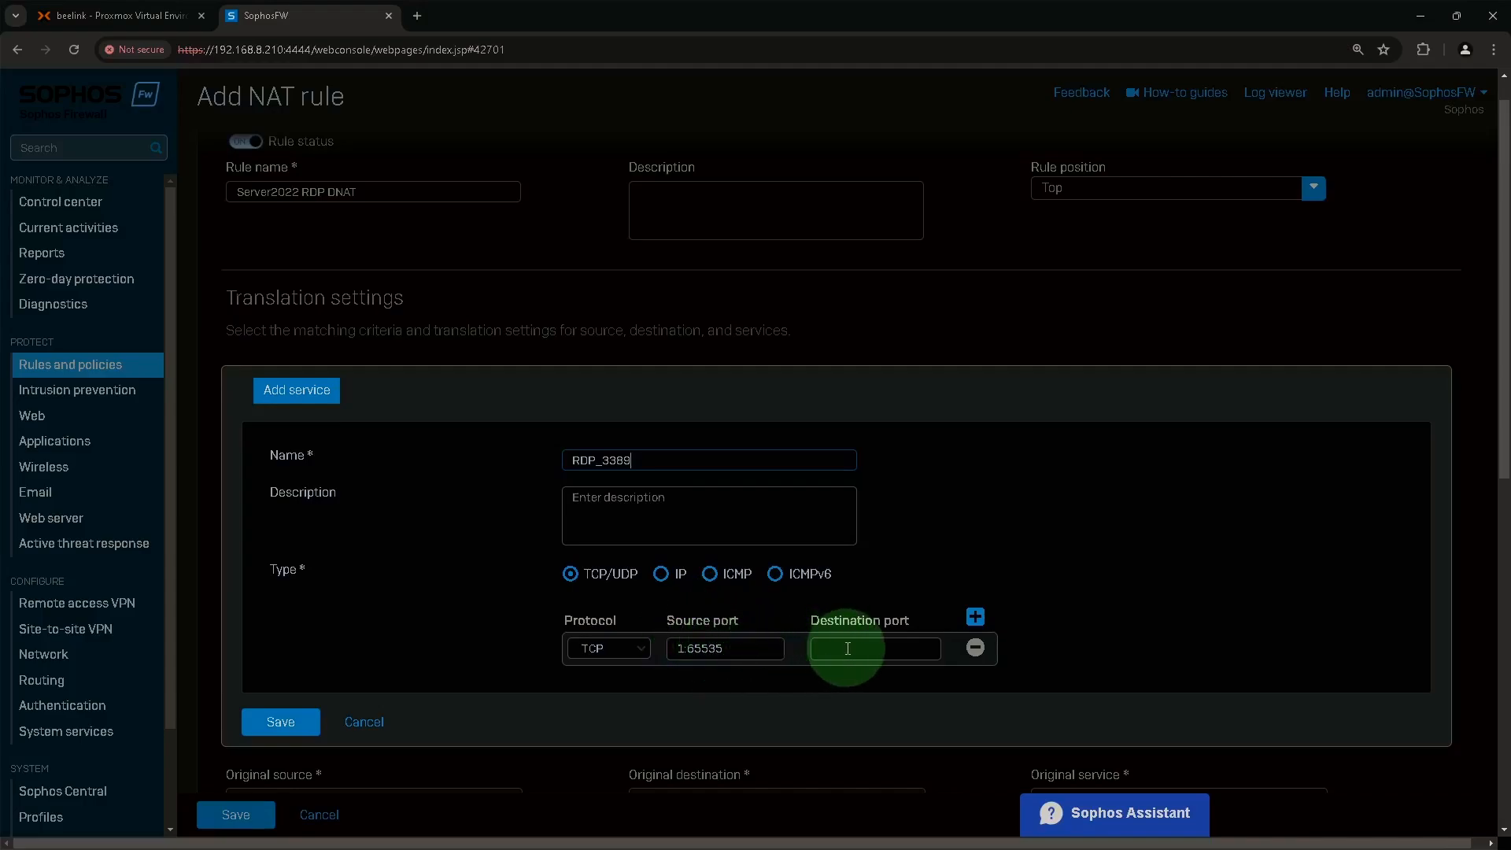
{"action": "type", "text": "3389"}
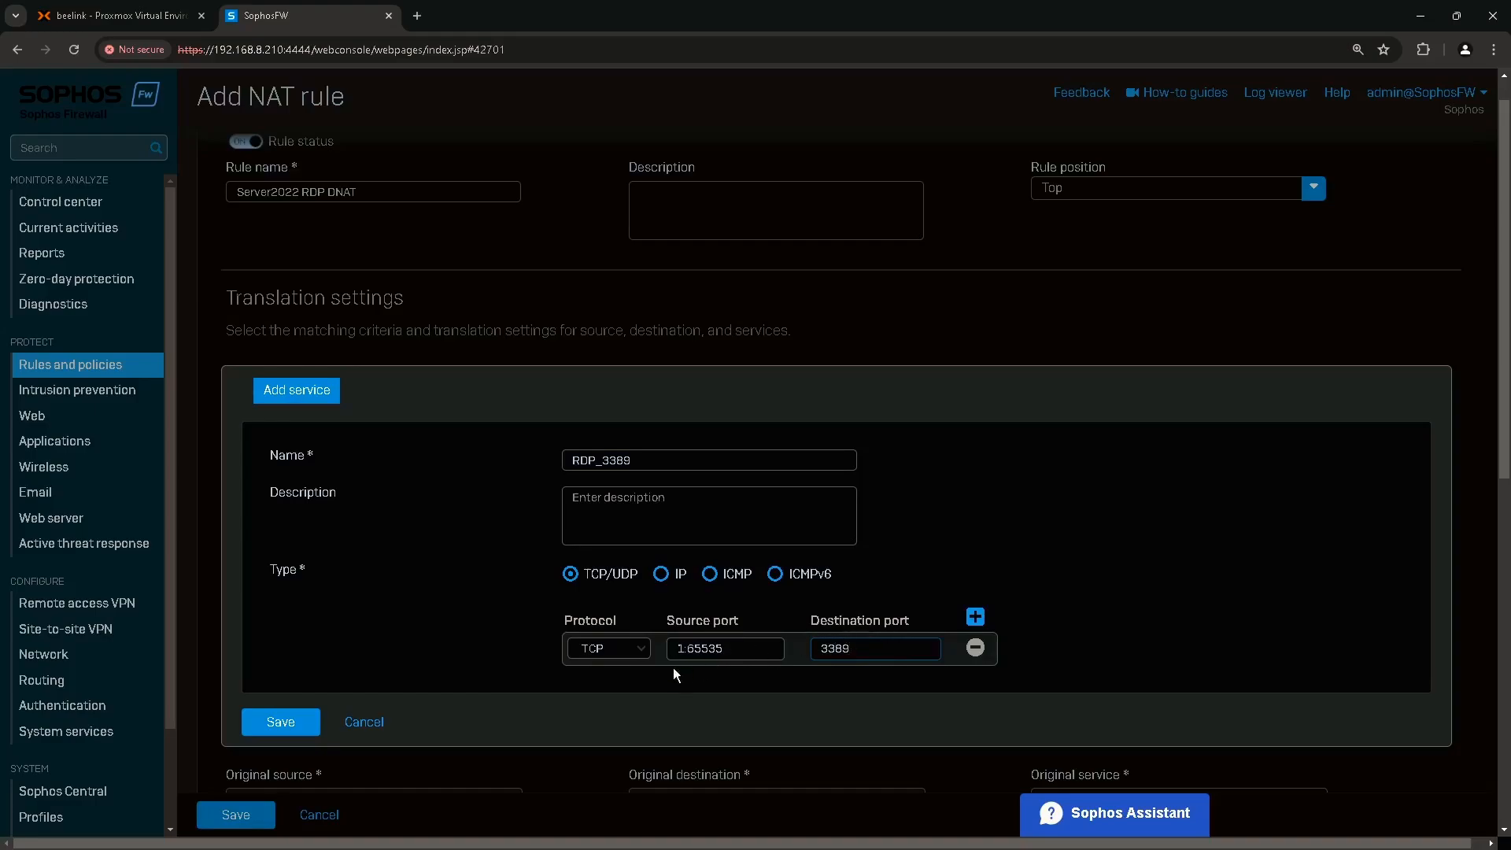
{"action": "left_click", "coordinate": [289, 724]}
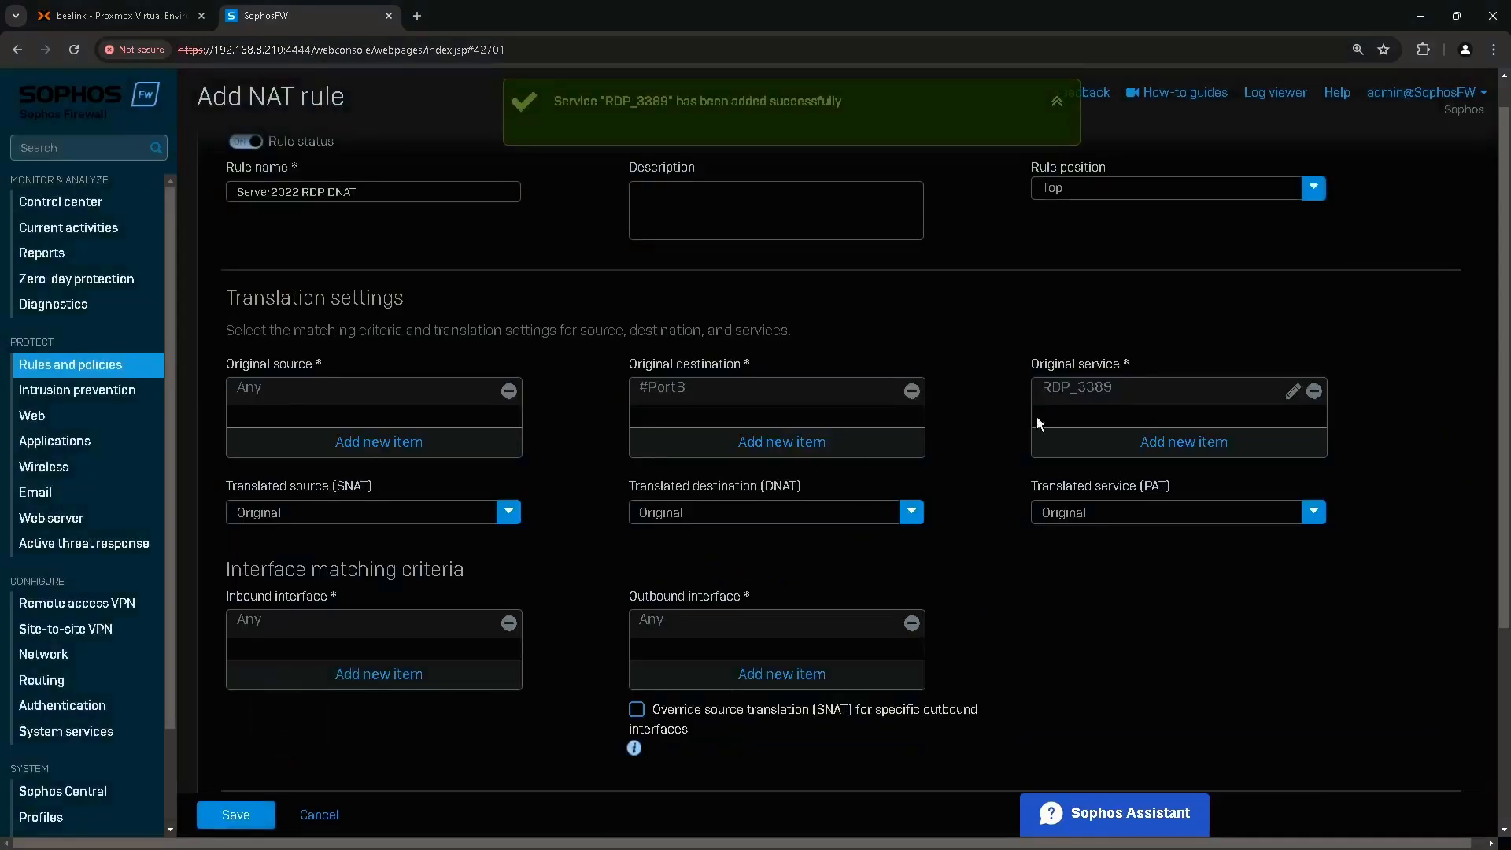
{"action": "left_click", "coordinate": [1088, 394]}
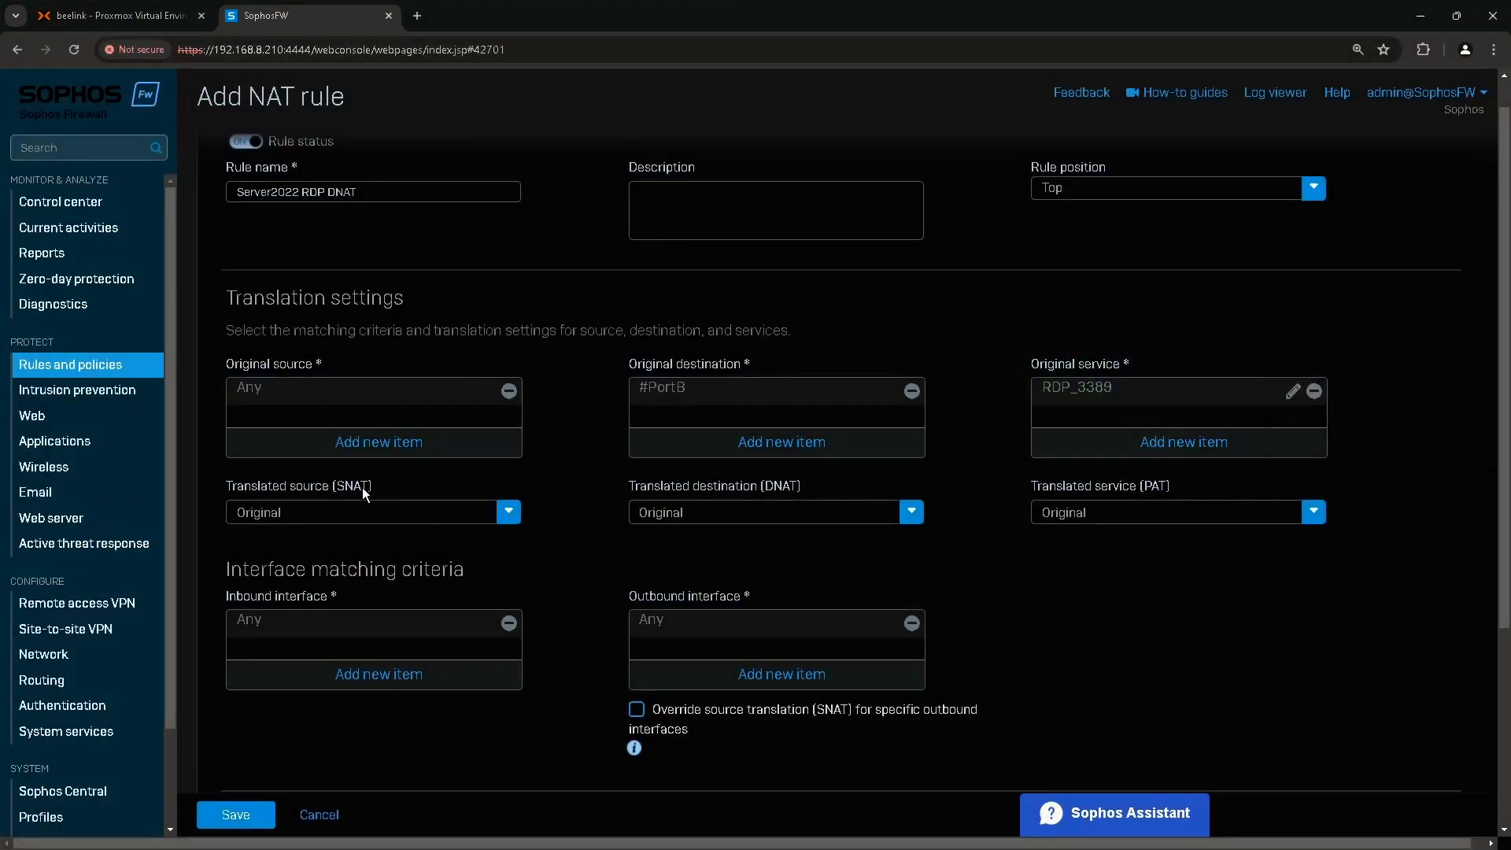
Set the translated destination to the Server2022 host (10.10.10.220).
{"action": "left_click", "coordinate": [181, 498]}
{"action": "left_click", "coordinate": [856, 521]}
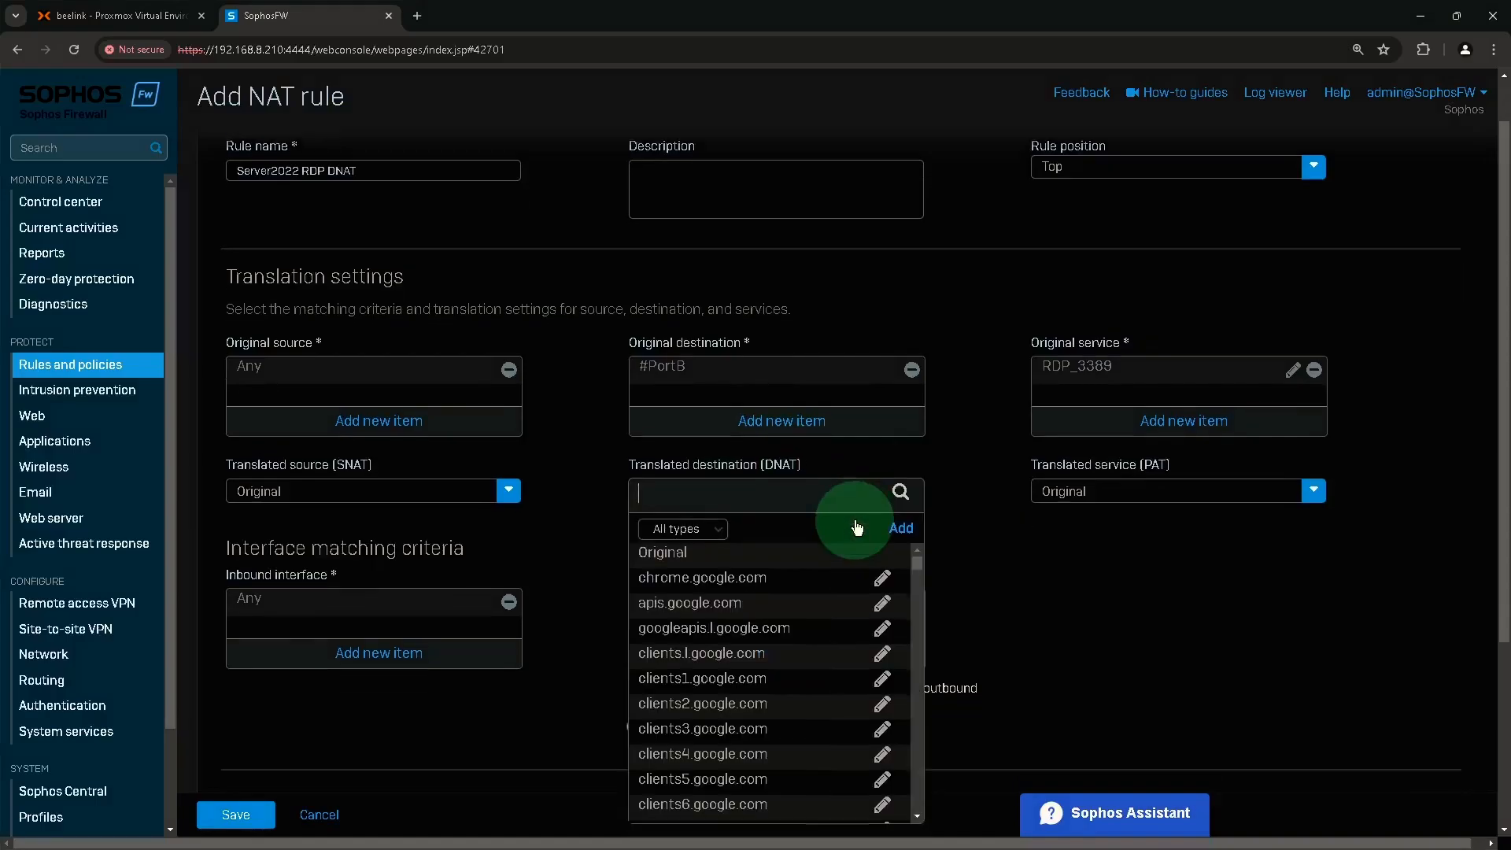
{"action": "left_click", "coordinate": [759, 438]}
{"action": "type", "text": "server"}
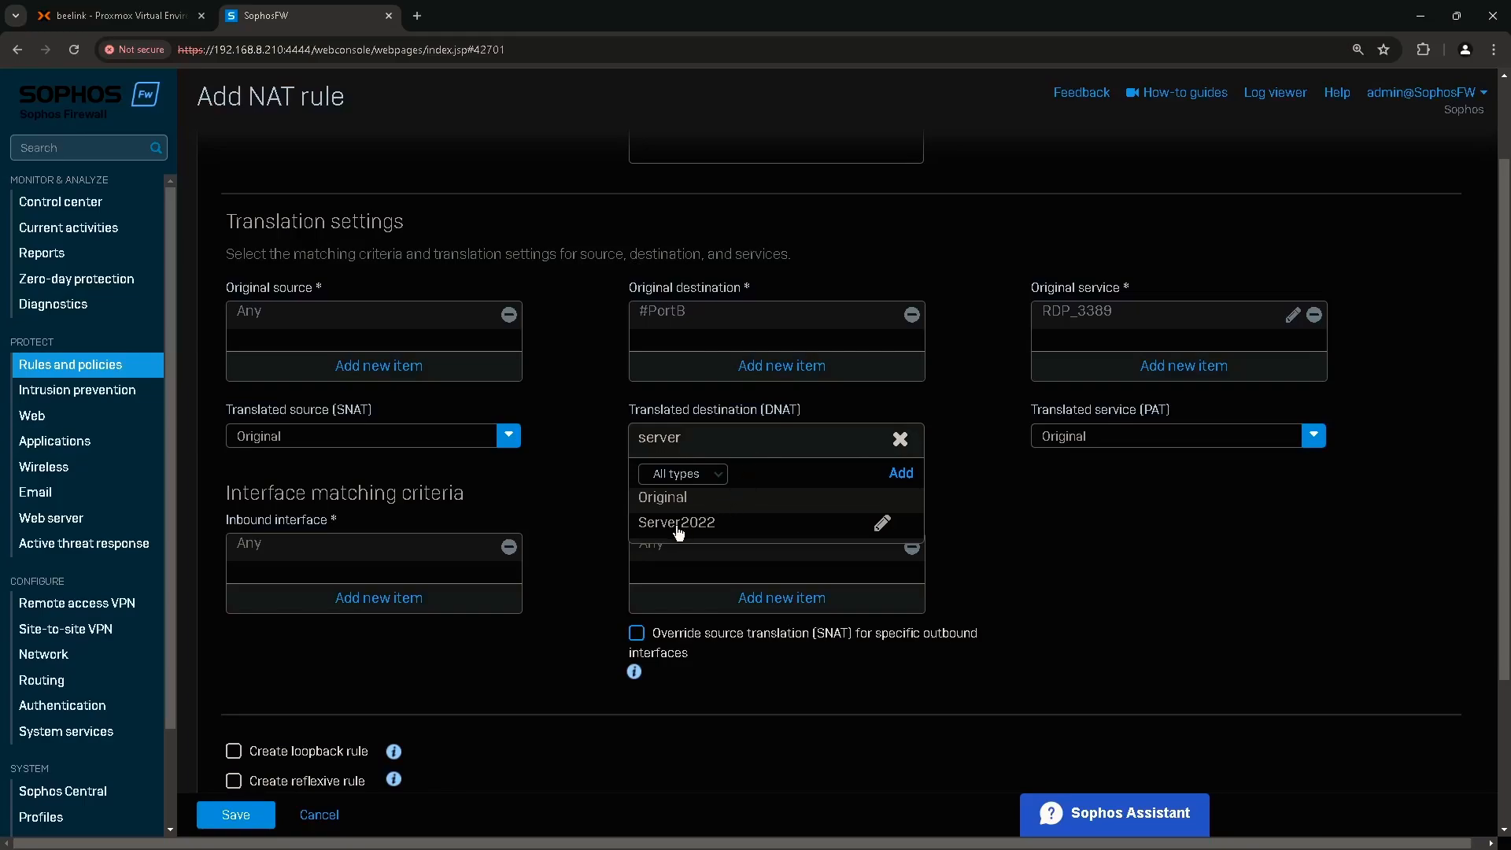
{"action": "mouse_move", "coordinate": [678, 533]}
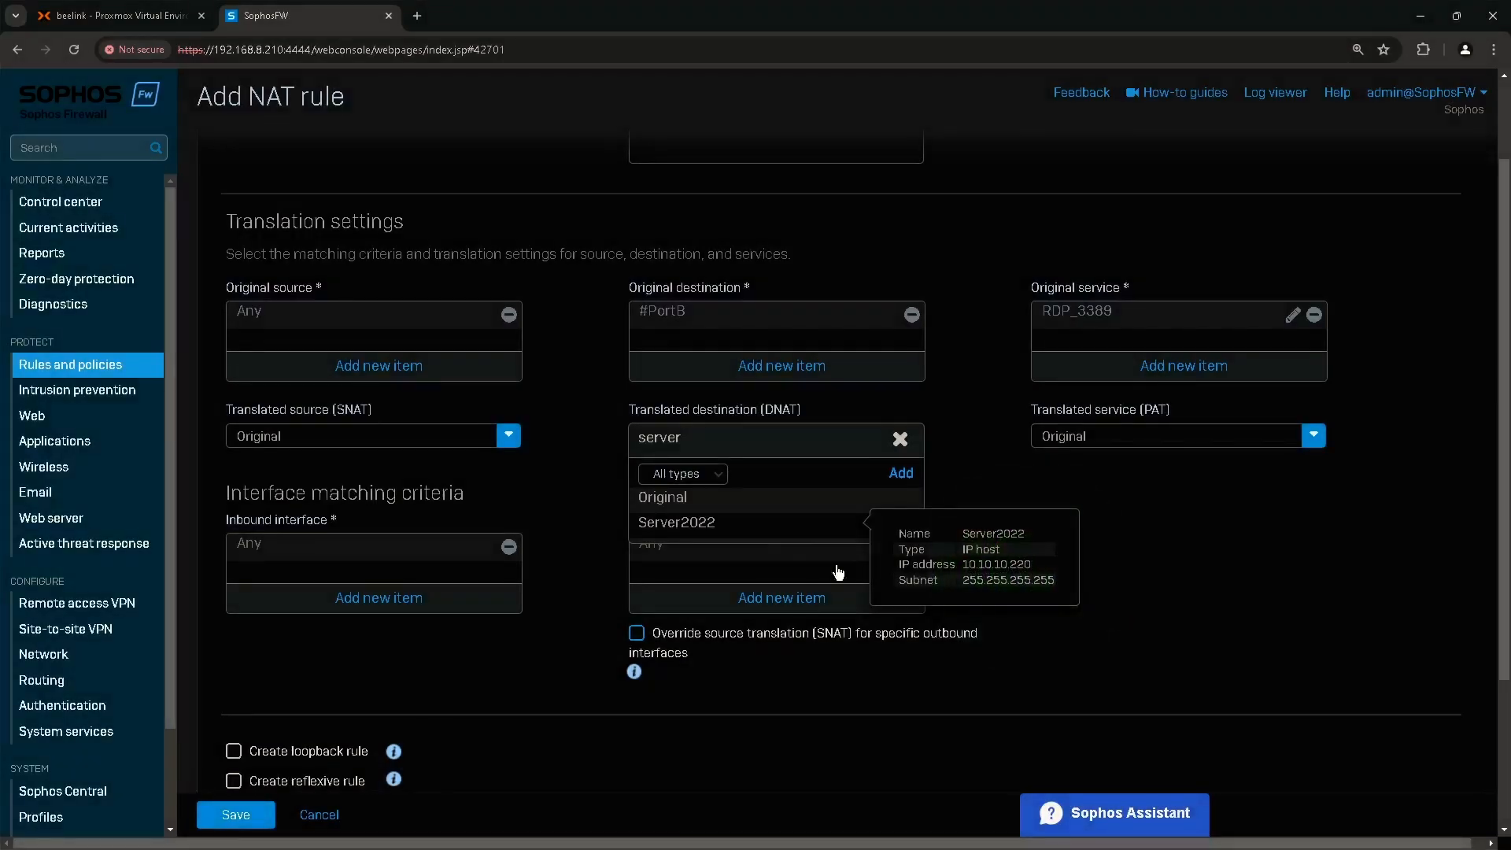
{"action": "left_click", "coordinate": [702, 523]}
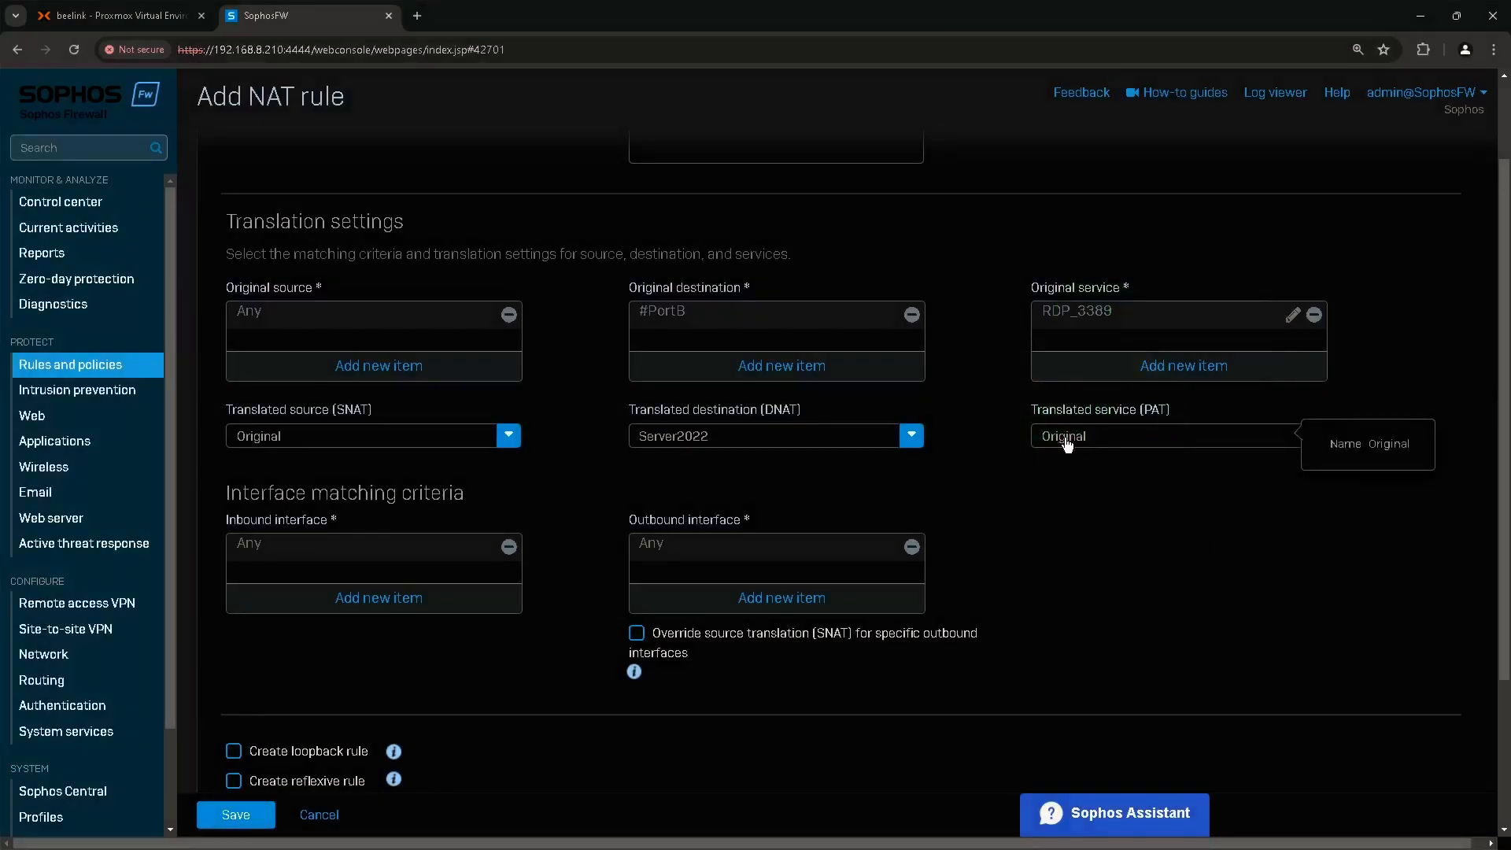
{"action": "left_click", "coordinate": [232, 528]}
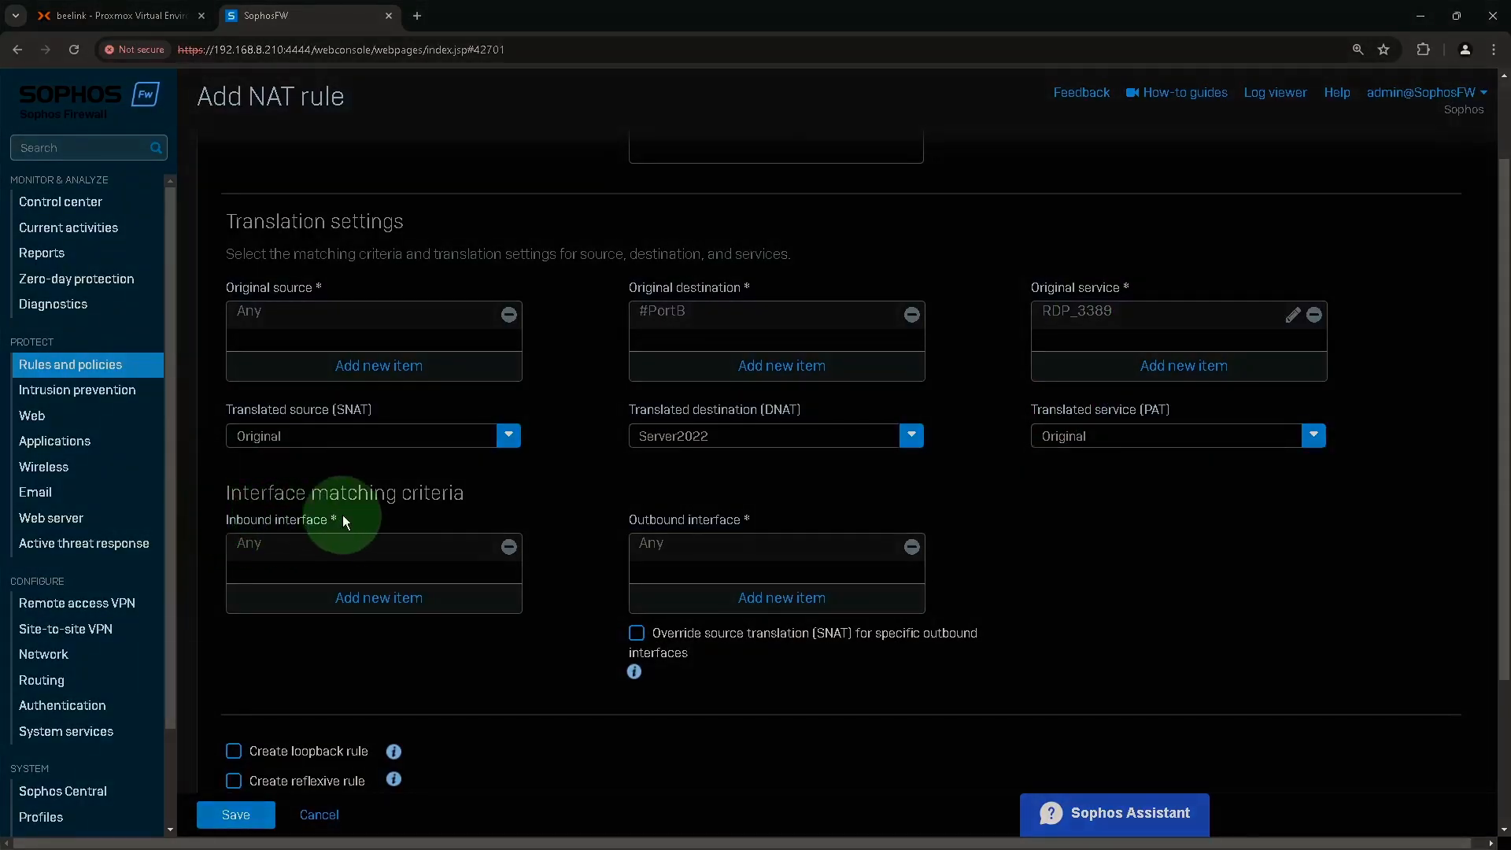
Replace Any with PortB as the DNAT rule's inbound interface.
{"action": "left_click", "coordinate": [508, 549]}
{"action": "left_click", "coordinate": [397, 597]}
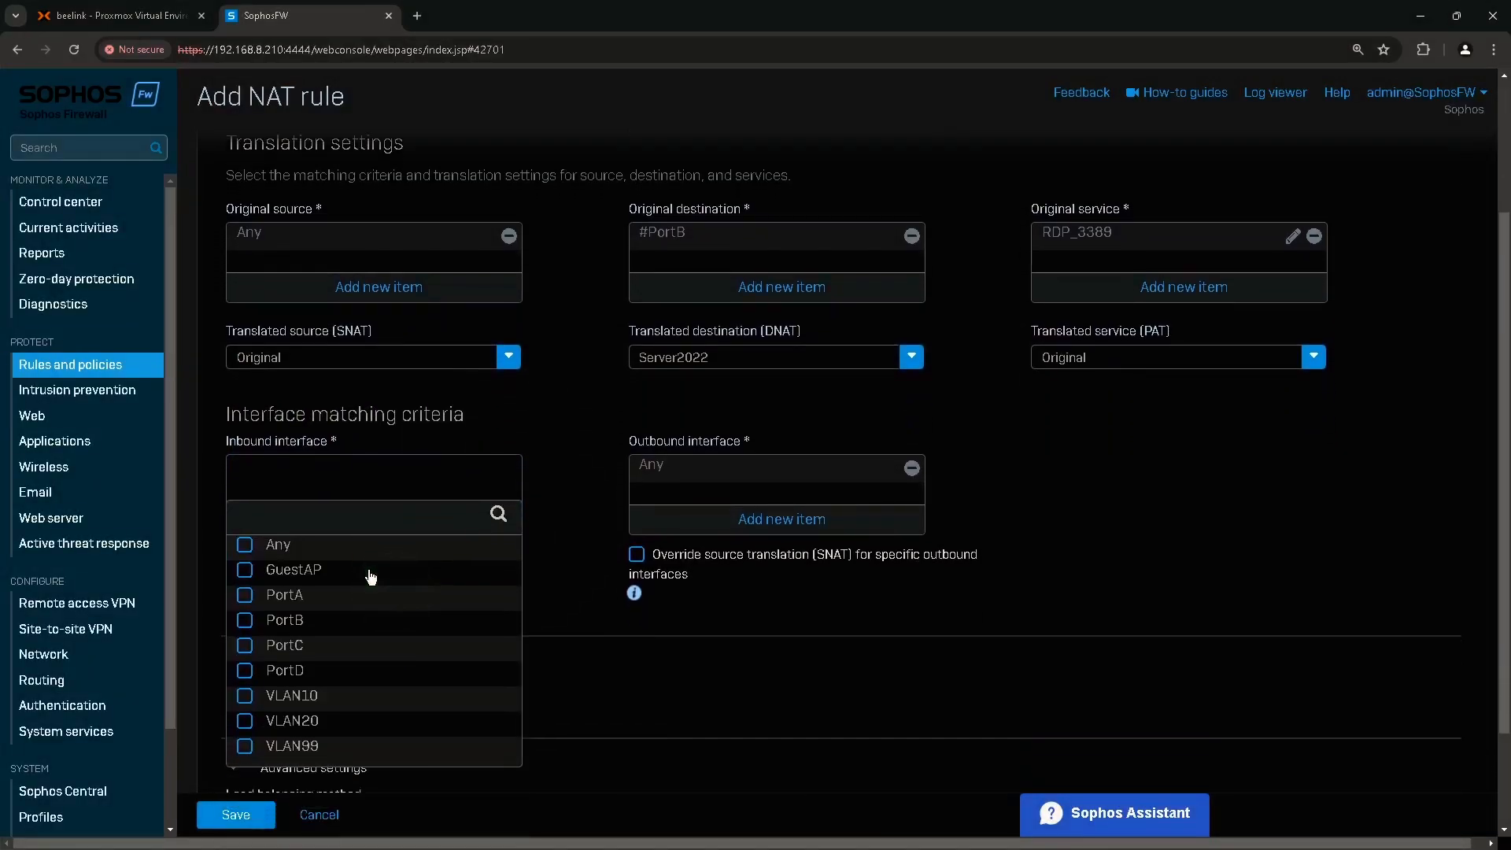
{"action": "left_click", "coordinate": [298, 621]}
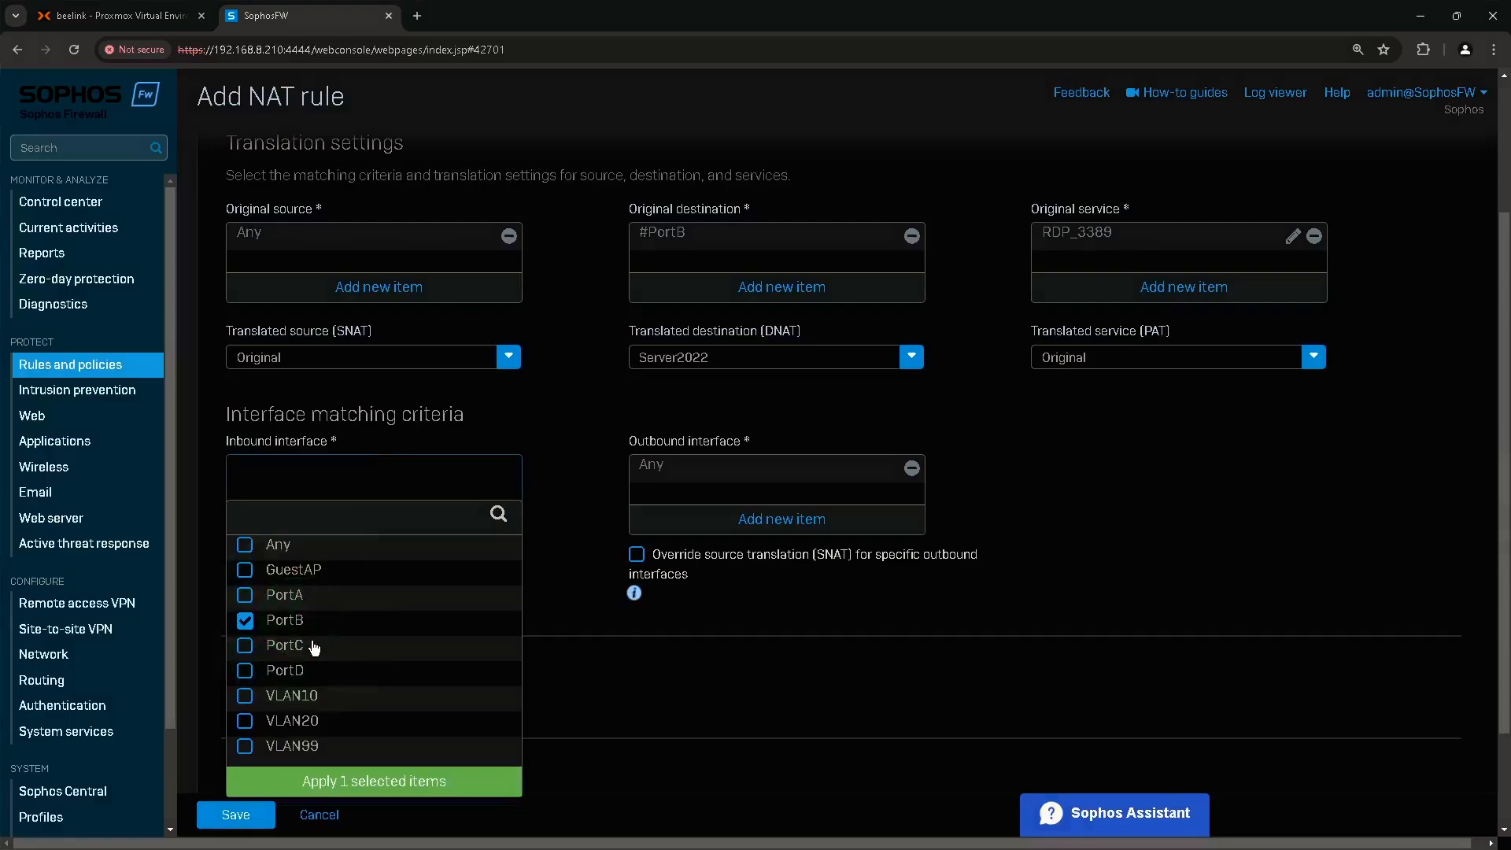
{"action": "left_click", "coordinate": [381, 788]}
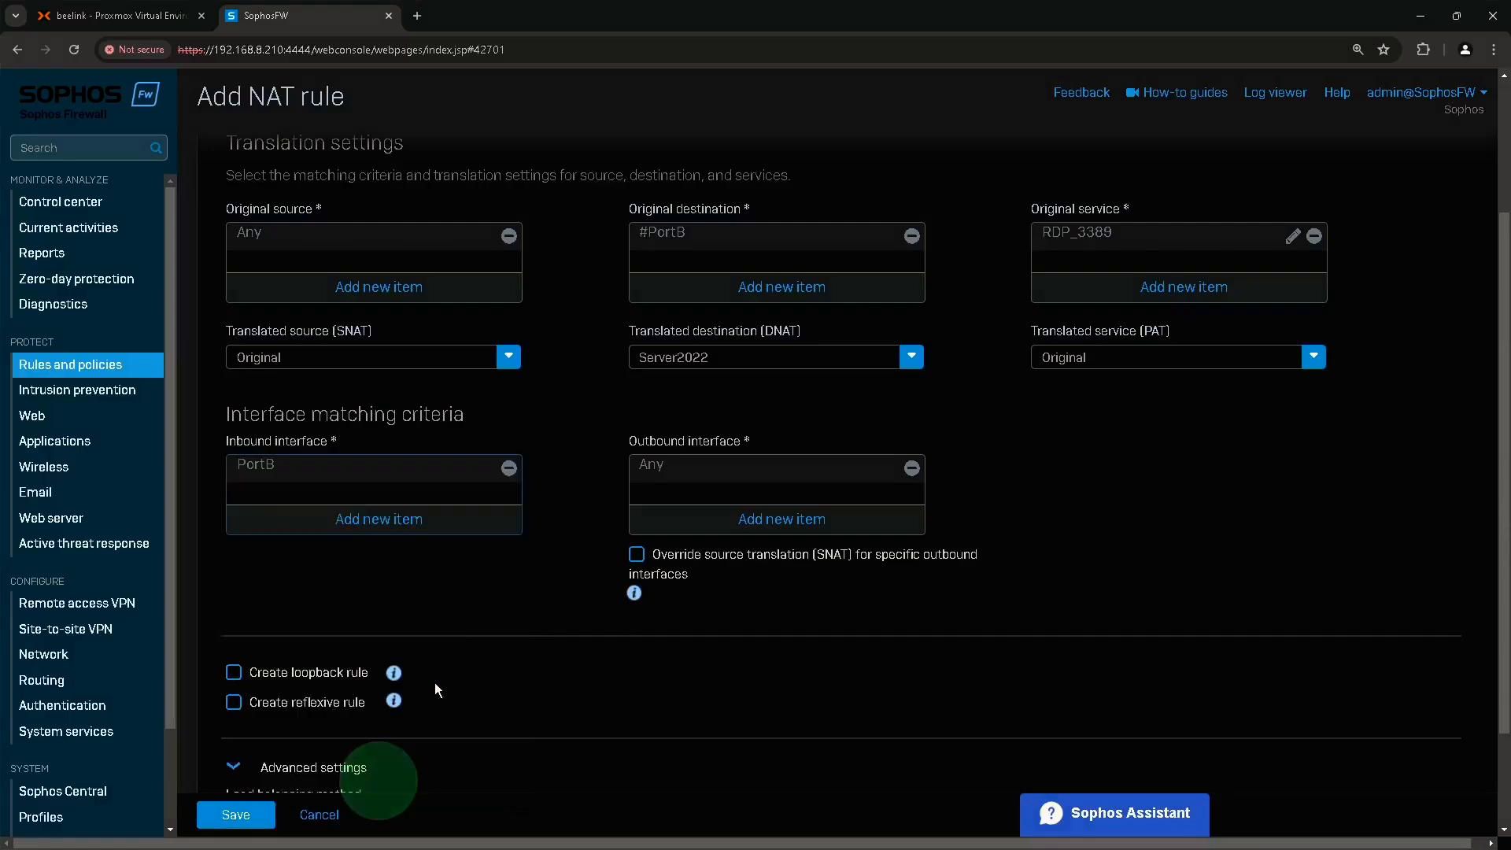
{"action": "left_click", "coordinate": [752, 423]}
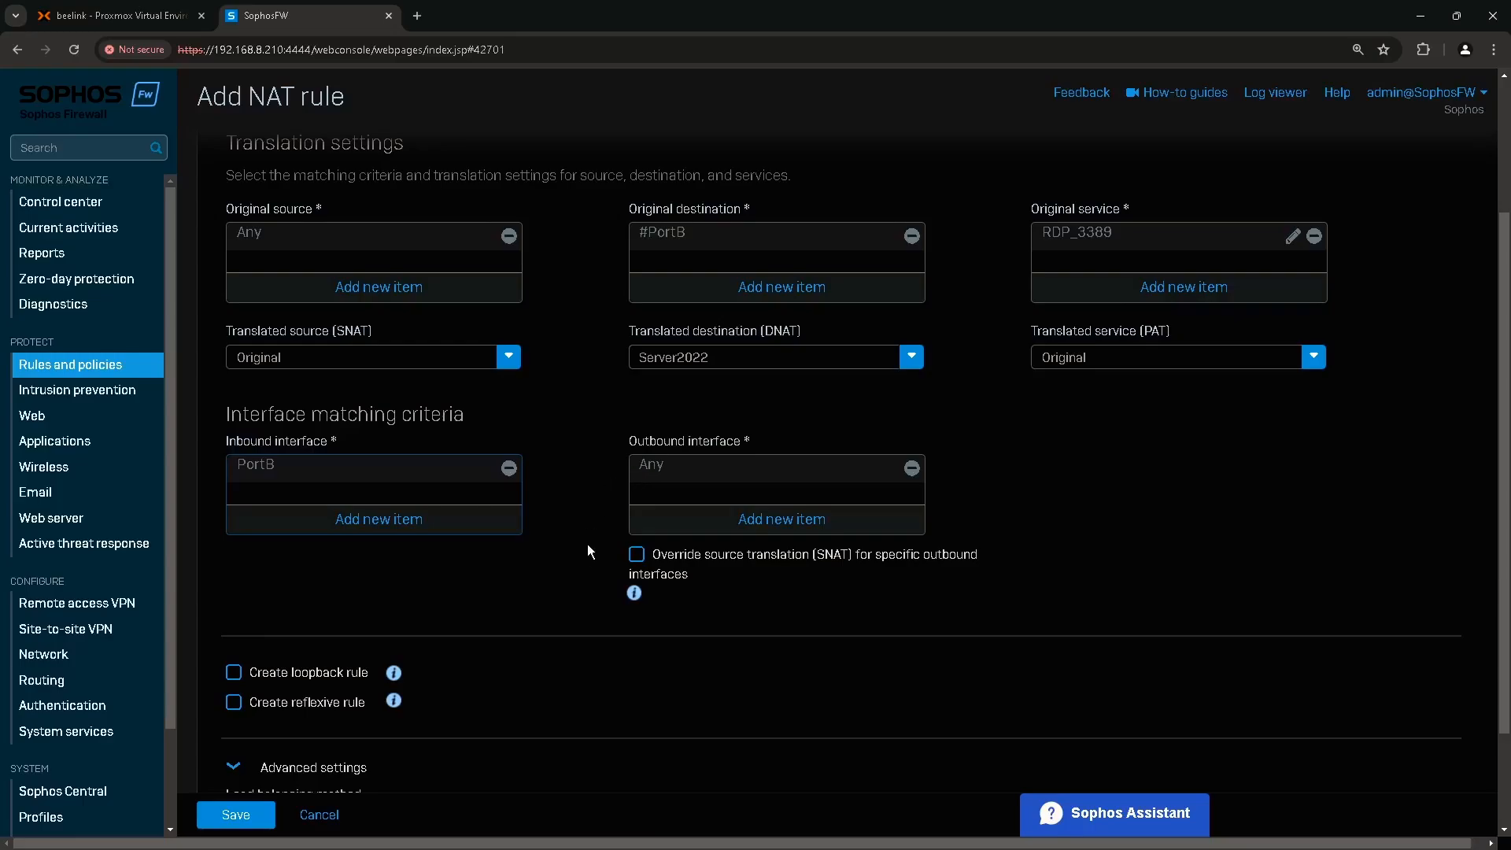
Save the Server2022 RDP DNAT rule and go to the firewall rules list.
{"action": "scroll", "coordinate": [589, 559], "scroll_direction": "down", "scroll_amount": 1}
{"action": "scroll", "coordinate": [280, 614], "scroll_direction": "down", "scroll_amount": 1}
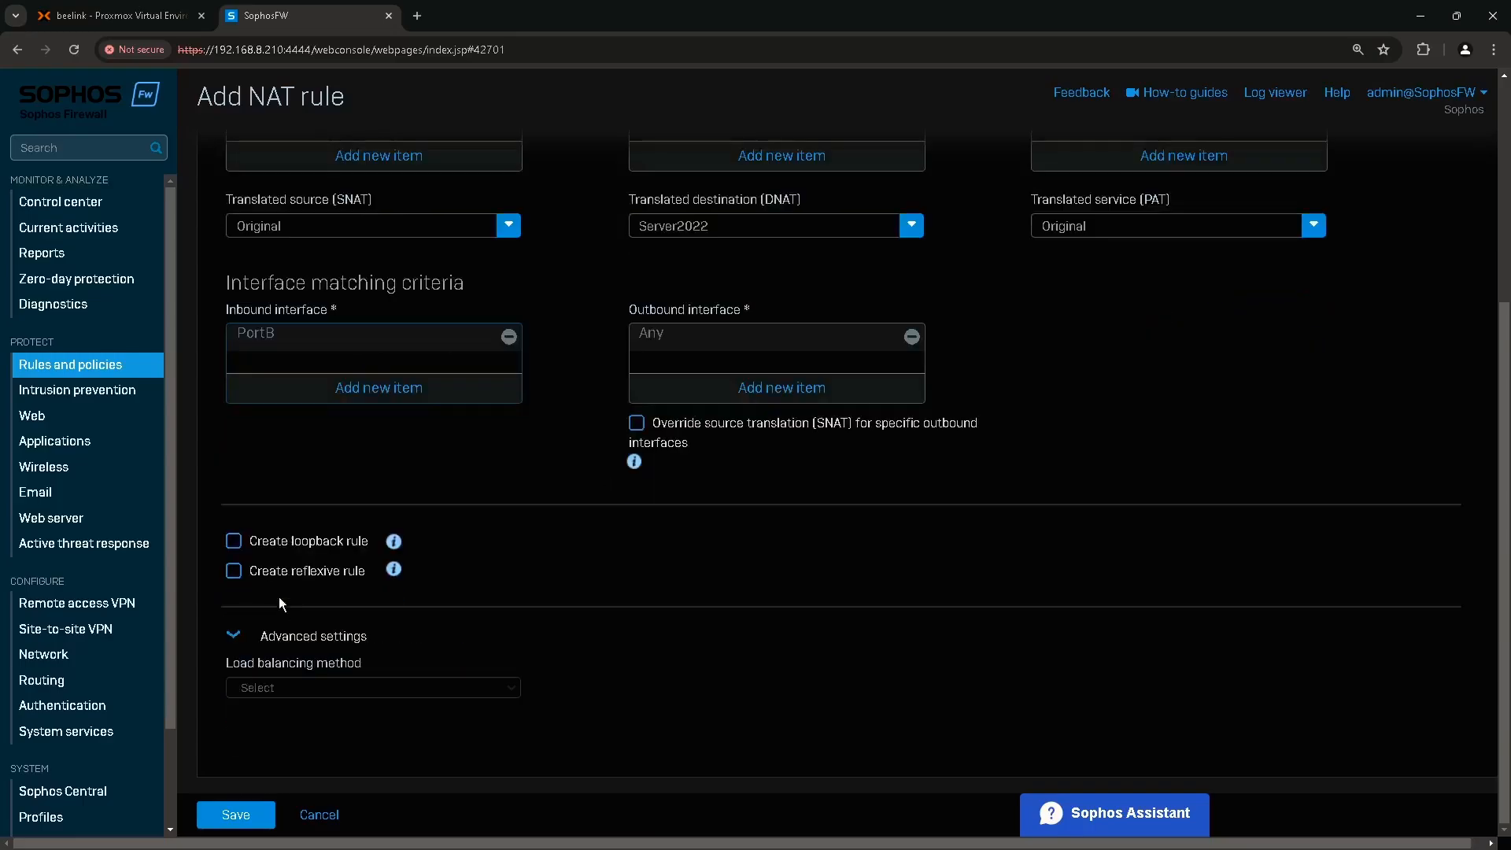
{"action": "mouse_move", "coordinate": [389, 545]}
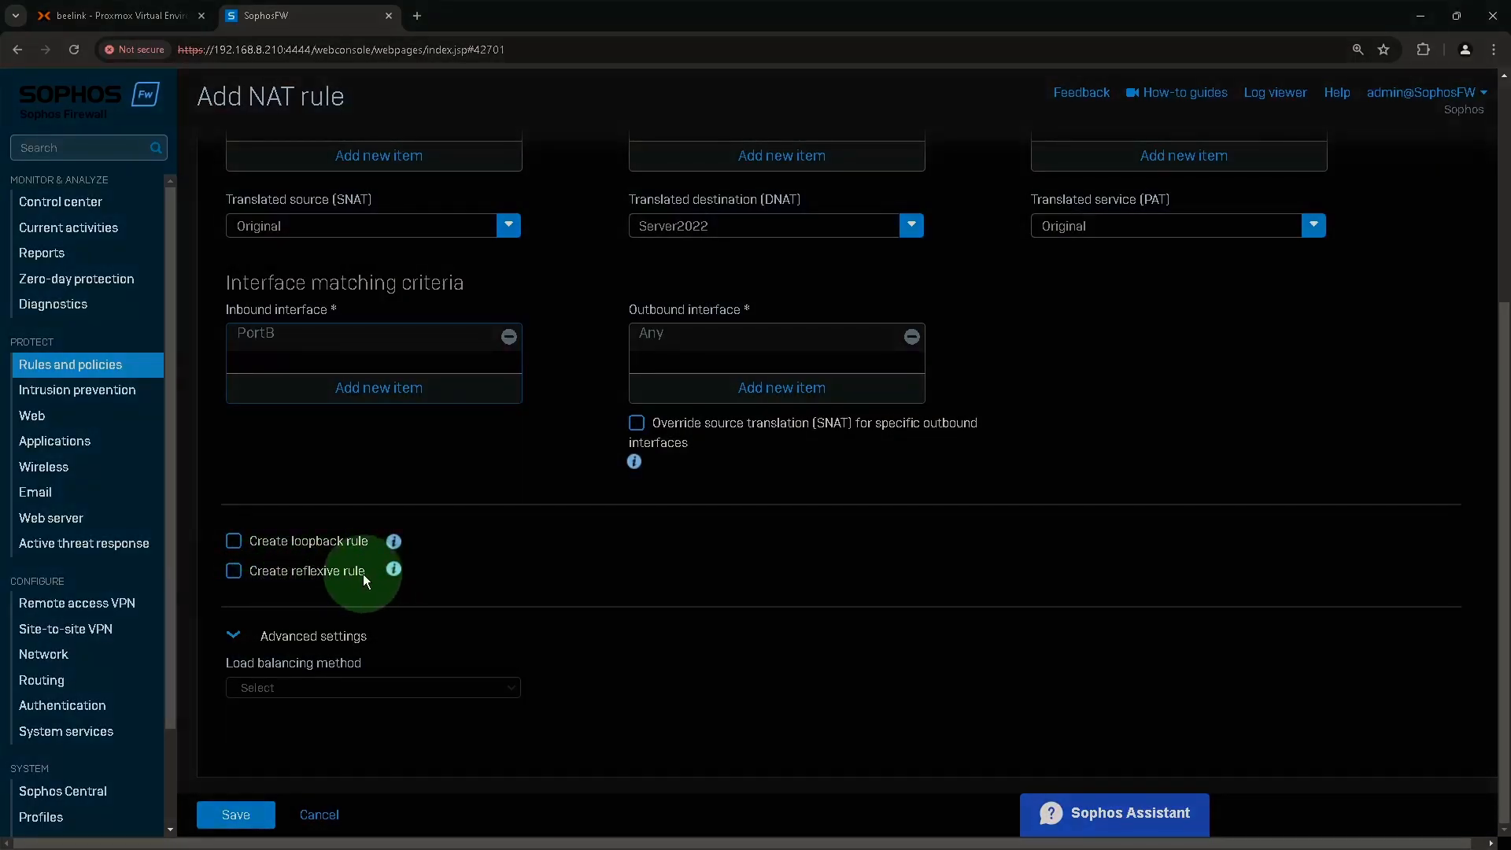
{"action": "mouse_move", "coordinate": [395, 578]}
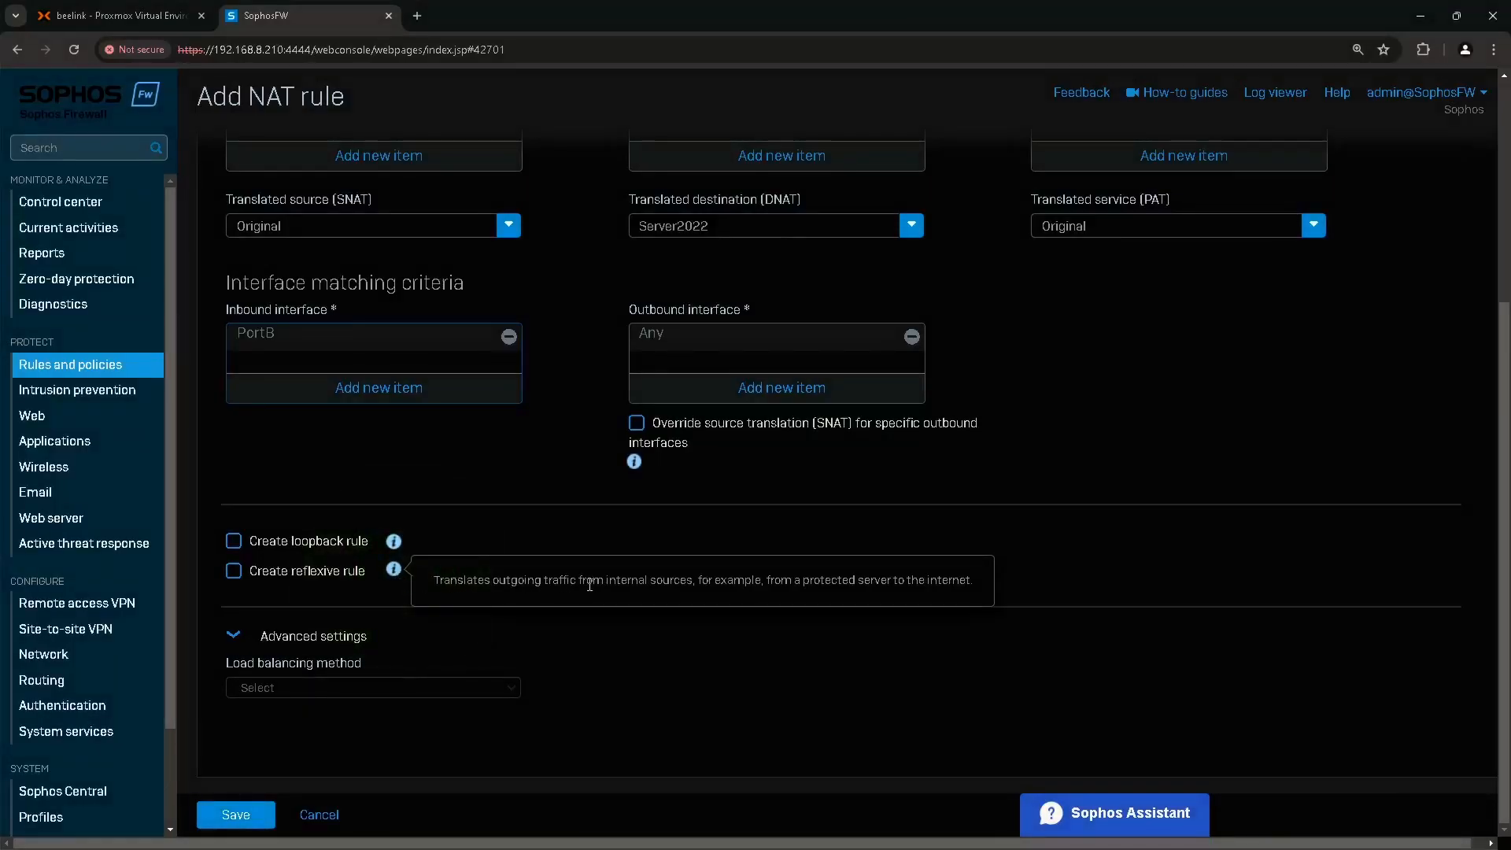
{"action": "left_click_drag", "start_coordinate": [441, 583], "coordinate": [722, 584]}
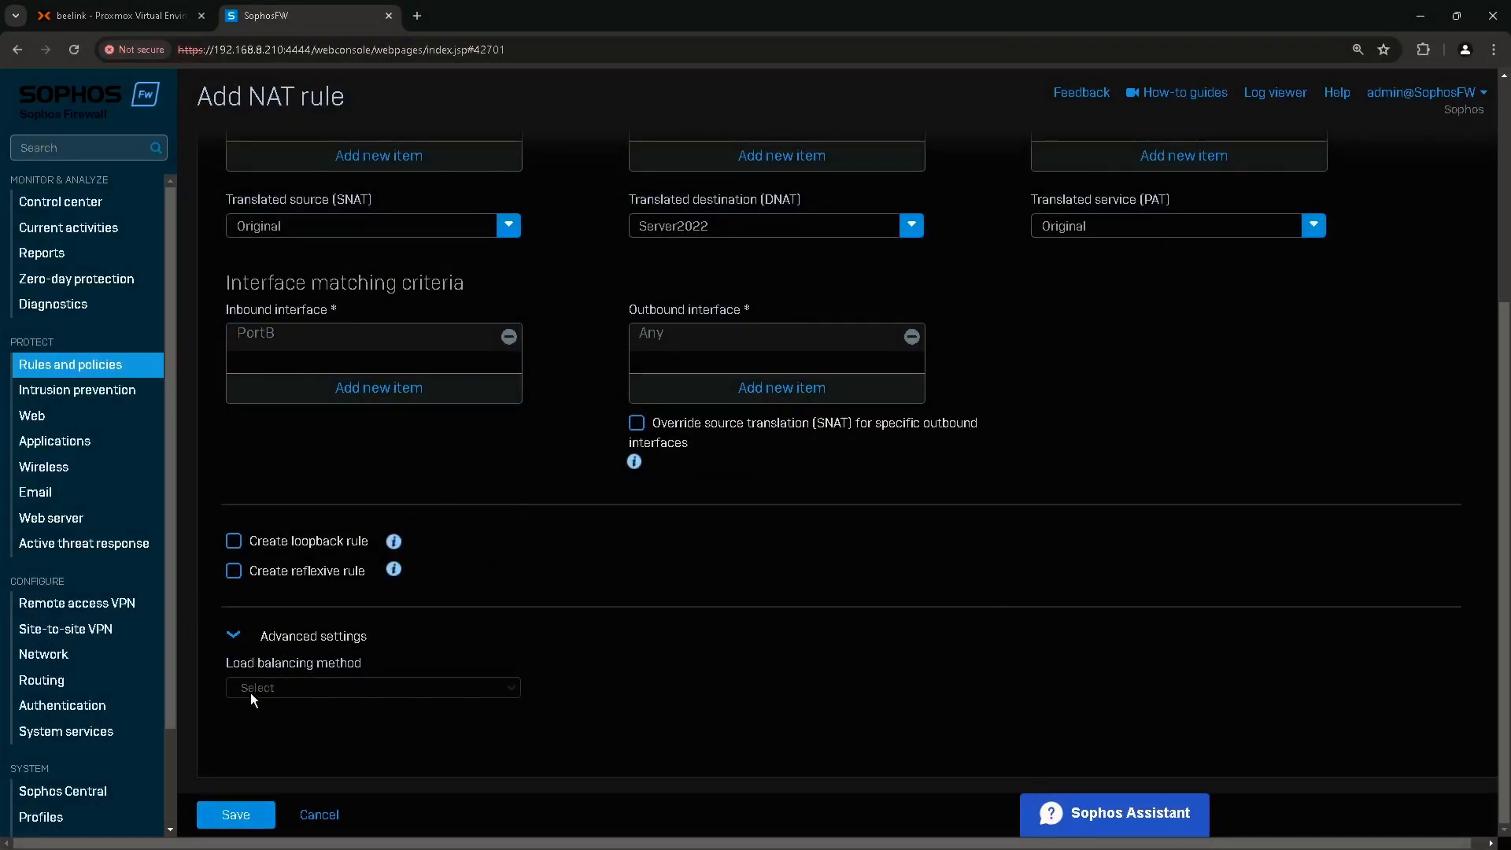
{"action": "left_click", "coordinate": [236, 817]}
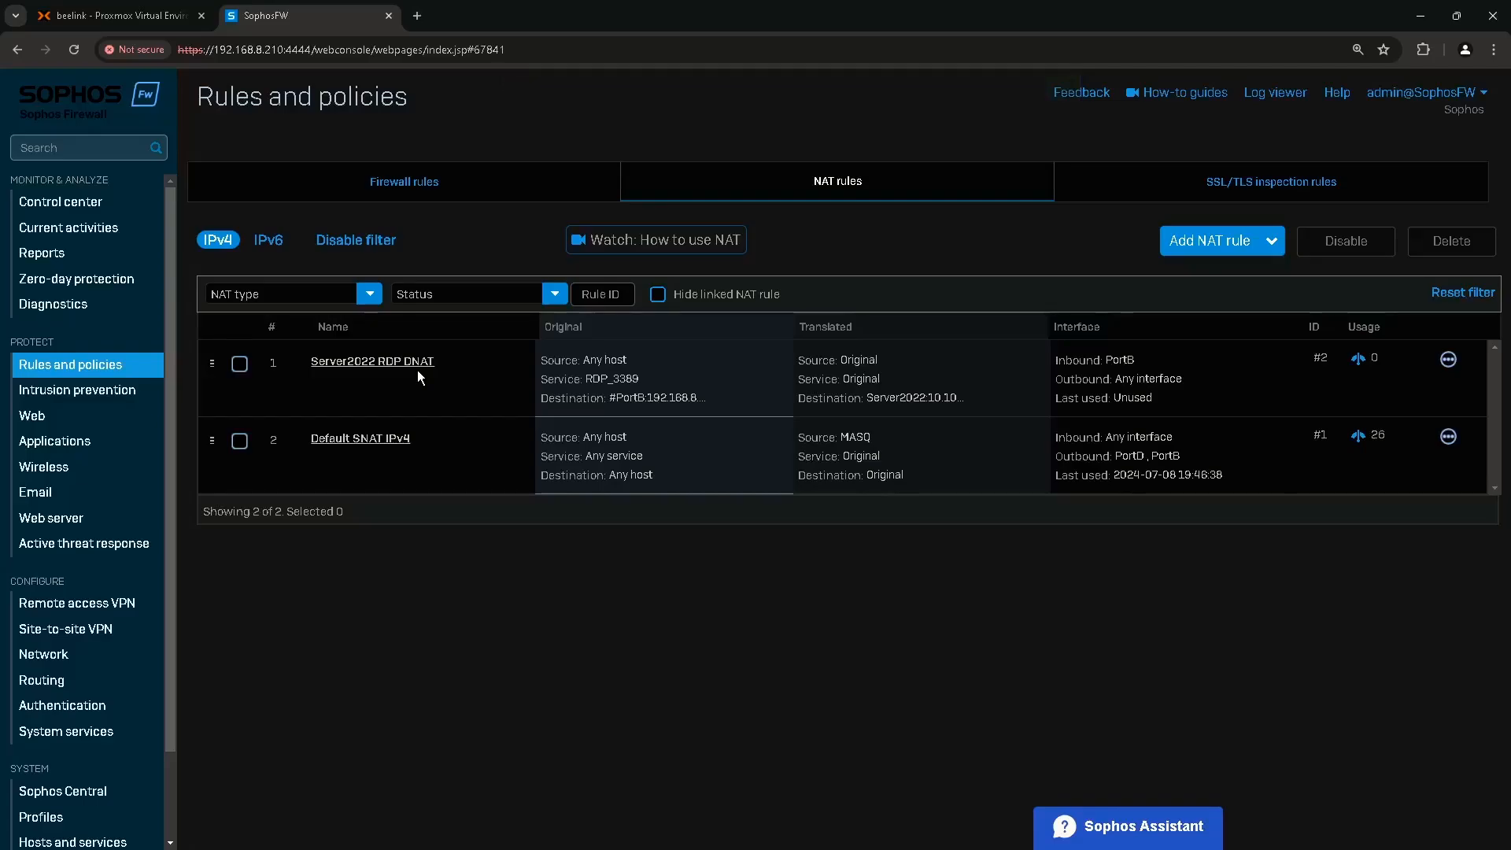
{"action": "left_click", "coordinate": [402, 189]}
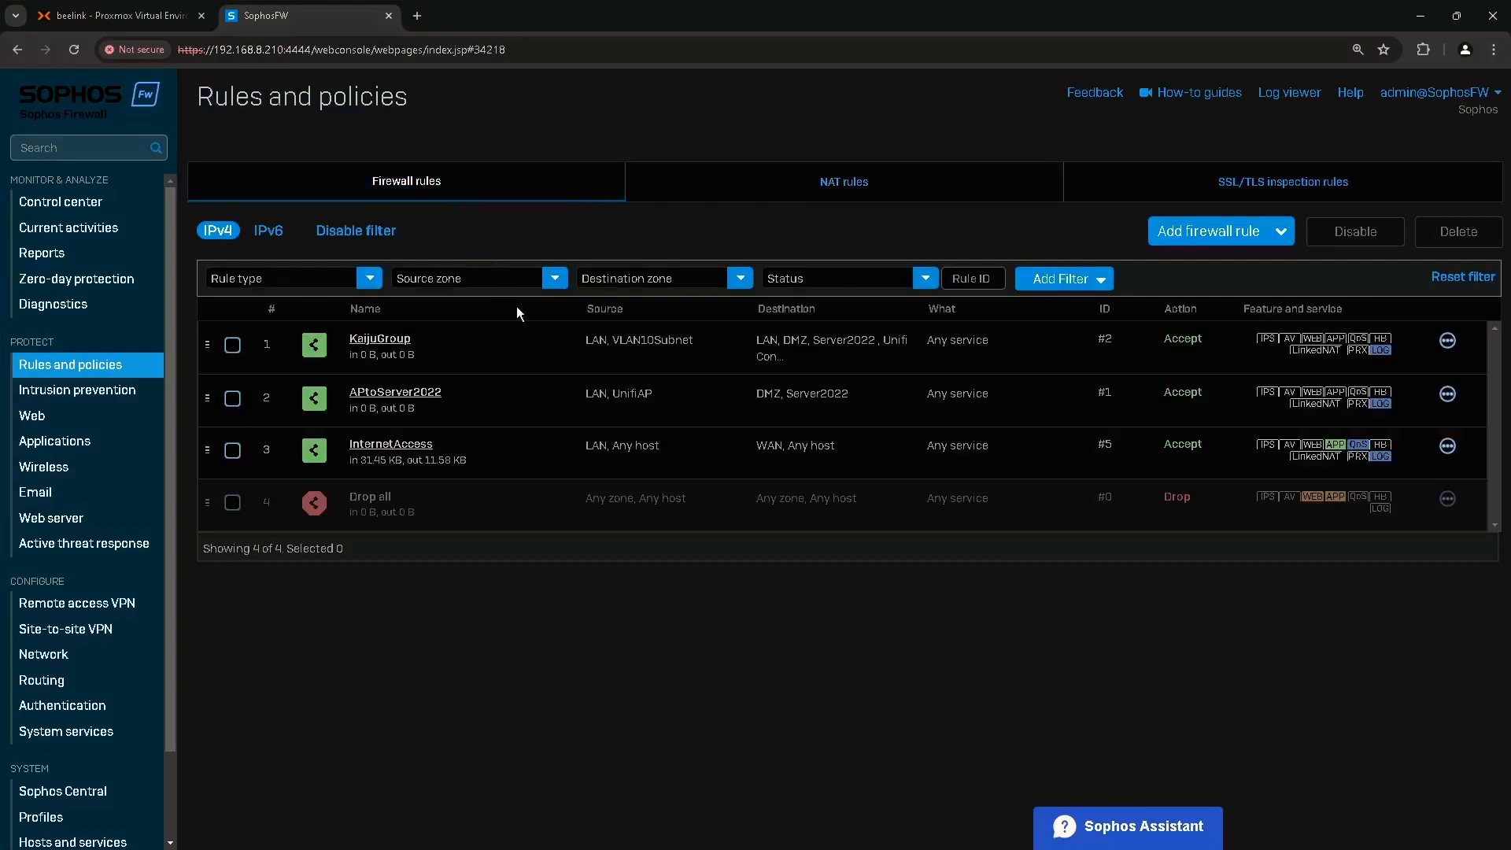
Start a new firewall rule named 'Server2022 RDP'.
{"action": "left_click", "coordinate": [1197, 234]}
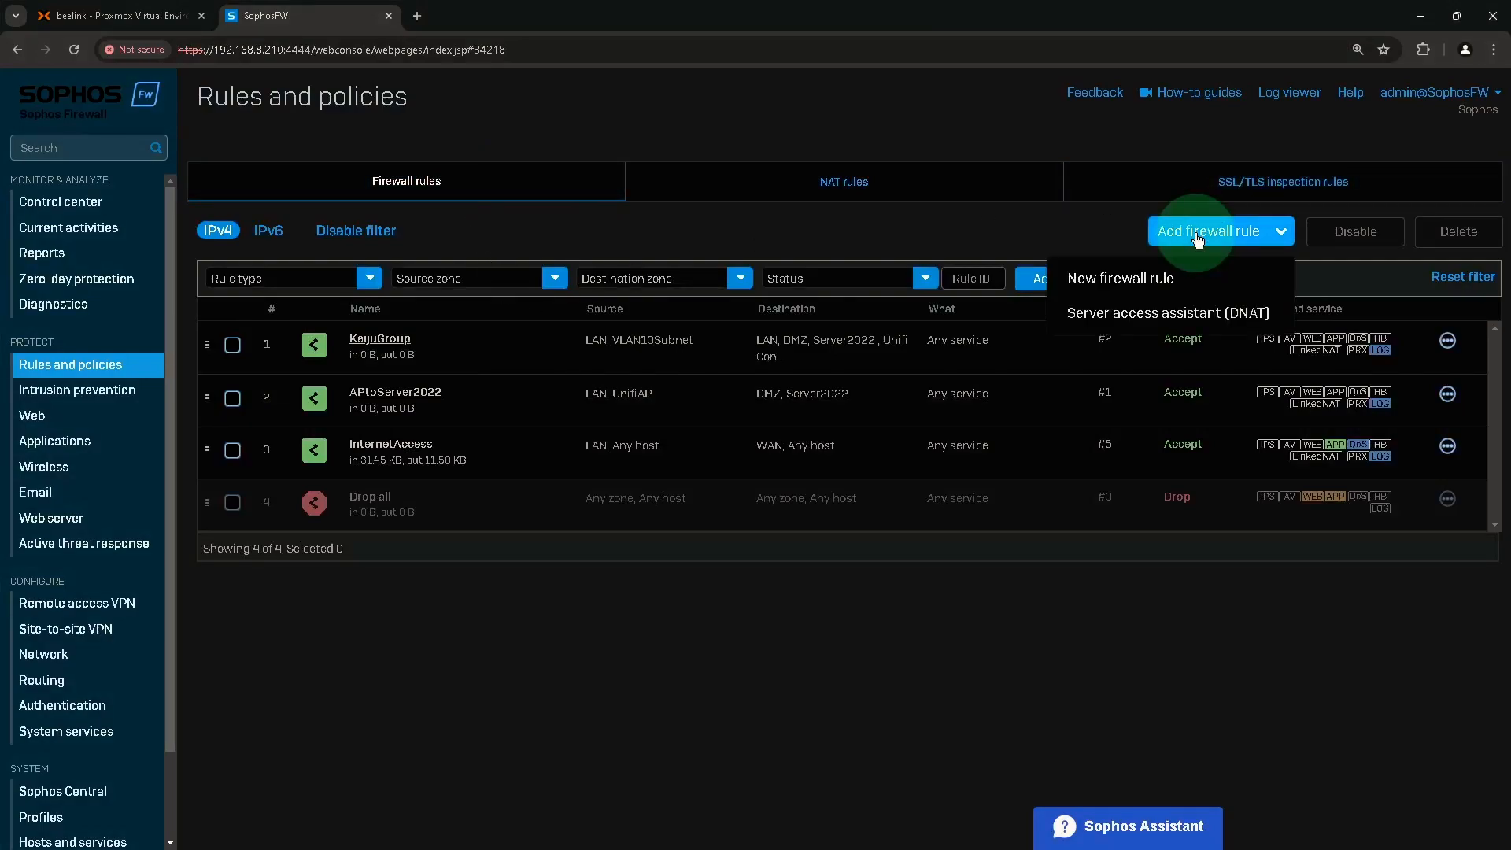
{"action": "left_click", "coordinate": [1116, 281]}
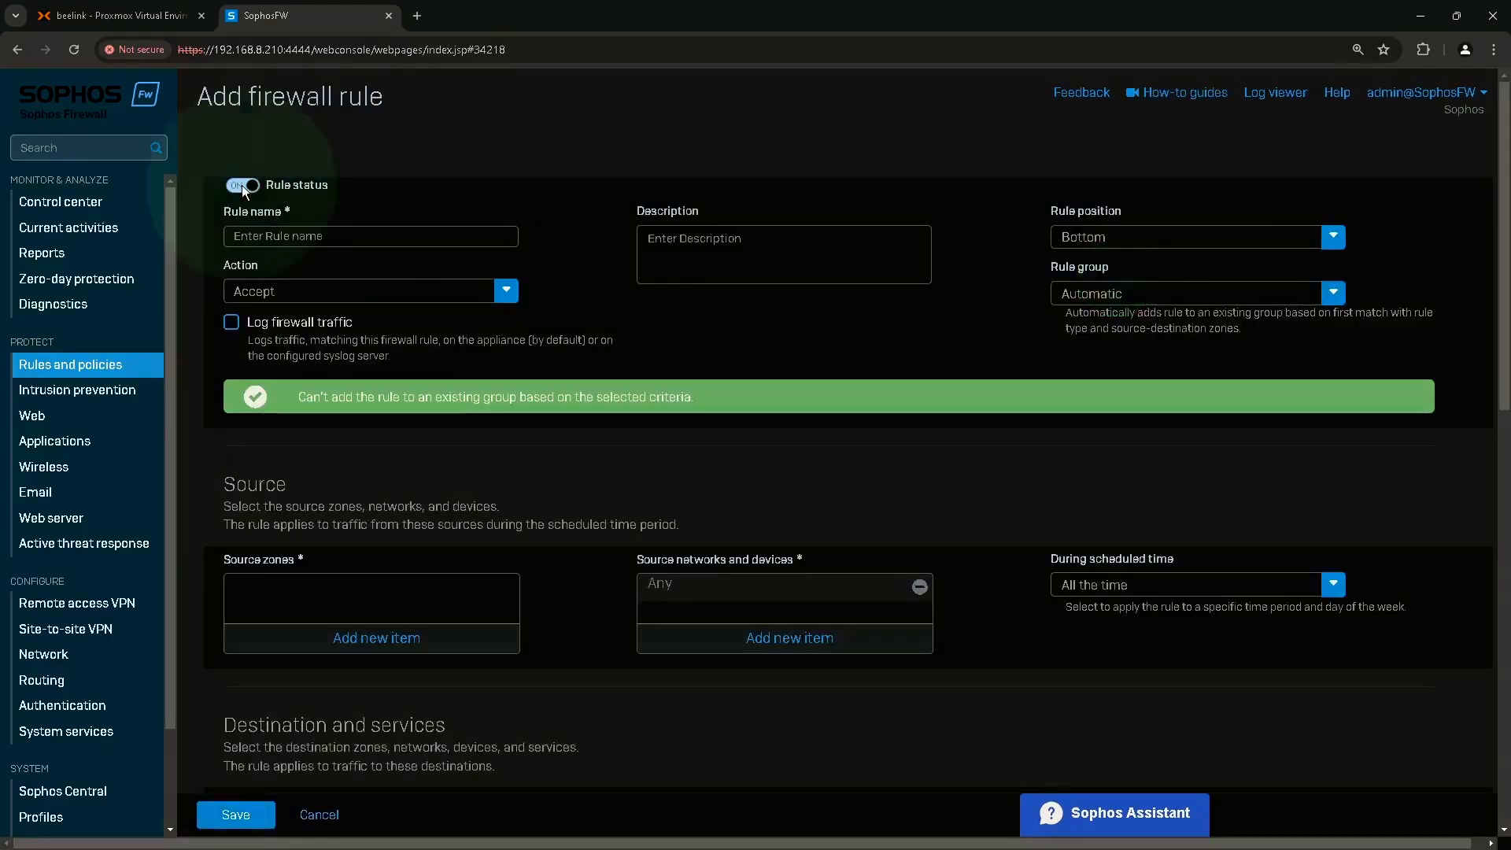
{"action": "left_click", "coordinate": [265, 238]}
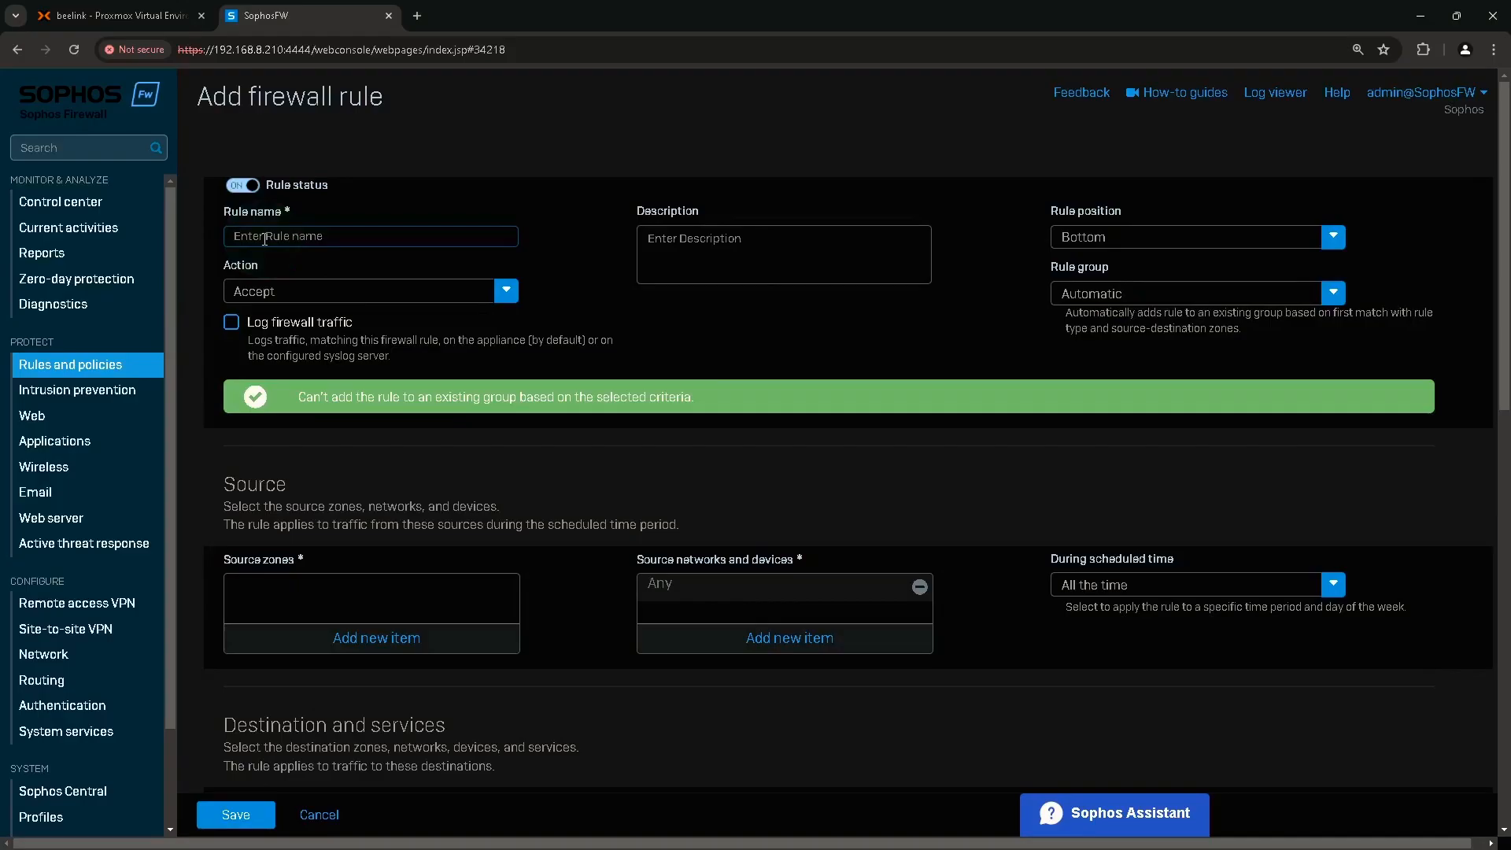
{"action": "type", "text": "Server2022 RDP"}
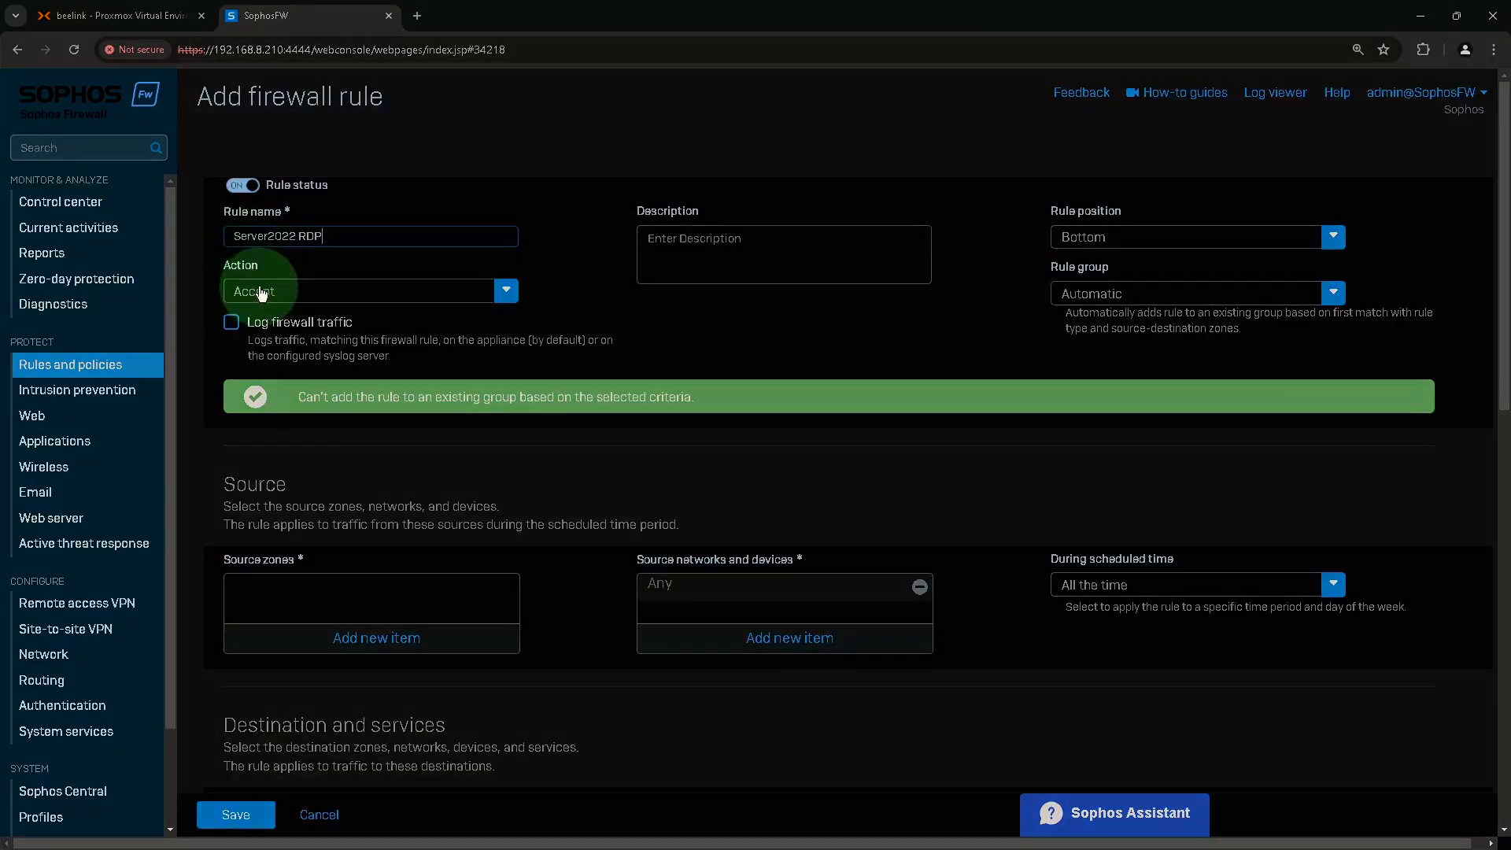
Enable firewall traffic logging and set the rule position to Top.
{"action": "left_click", "coordinate": [233, 324]}
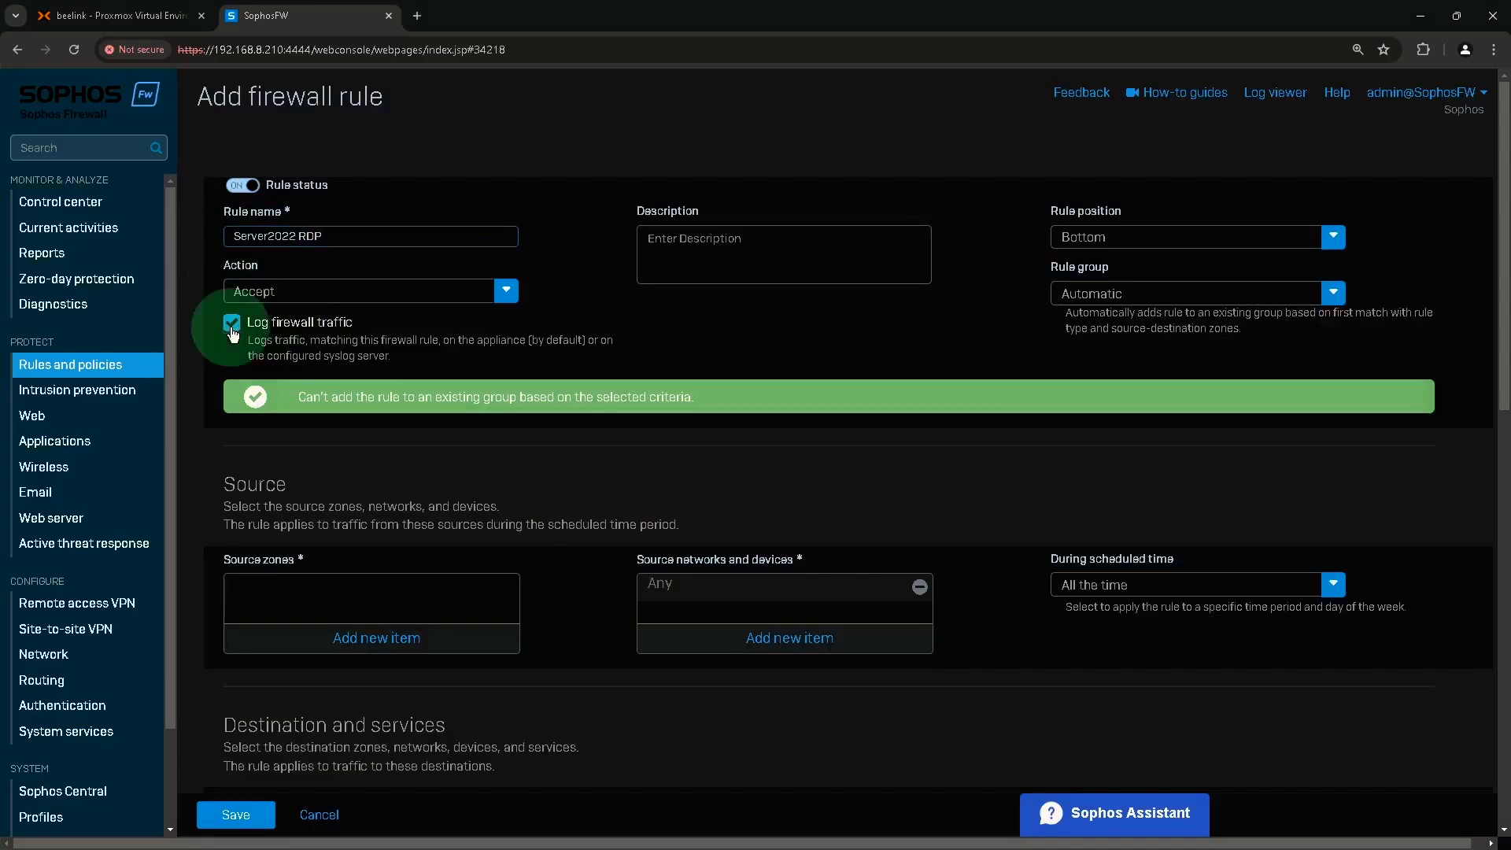
{"action": "left_click", "coordinate": [1084, 237]}
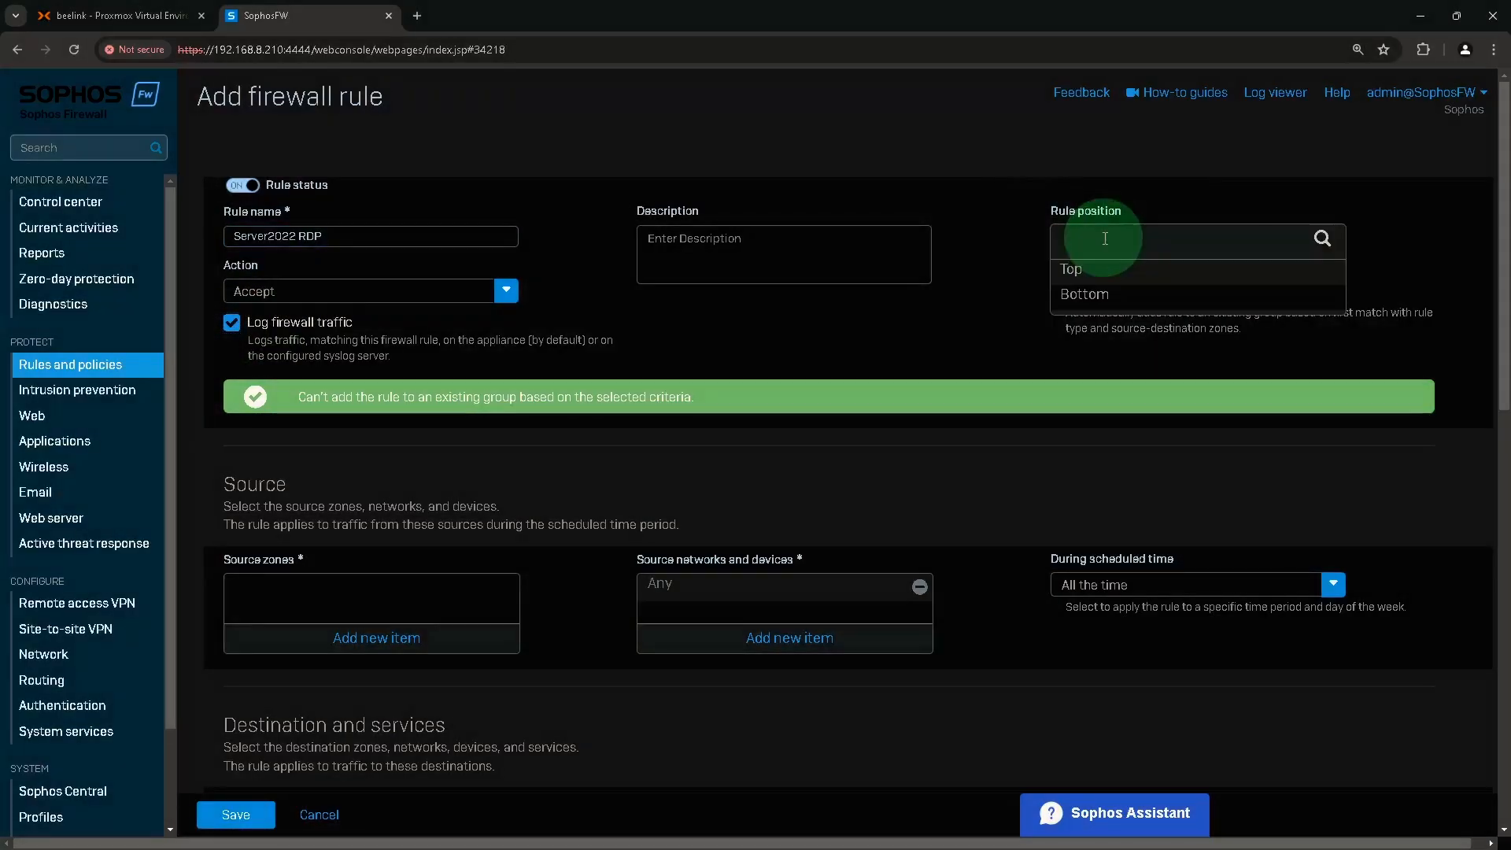
{"action": "left_click", "coordinate": [1080, 271]}
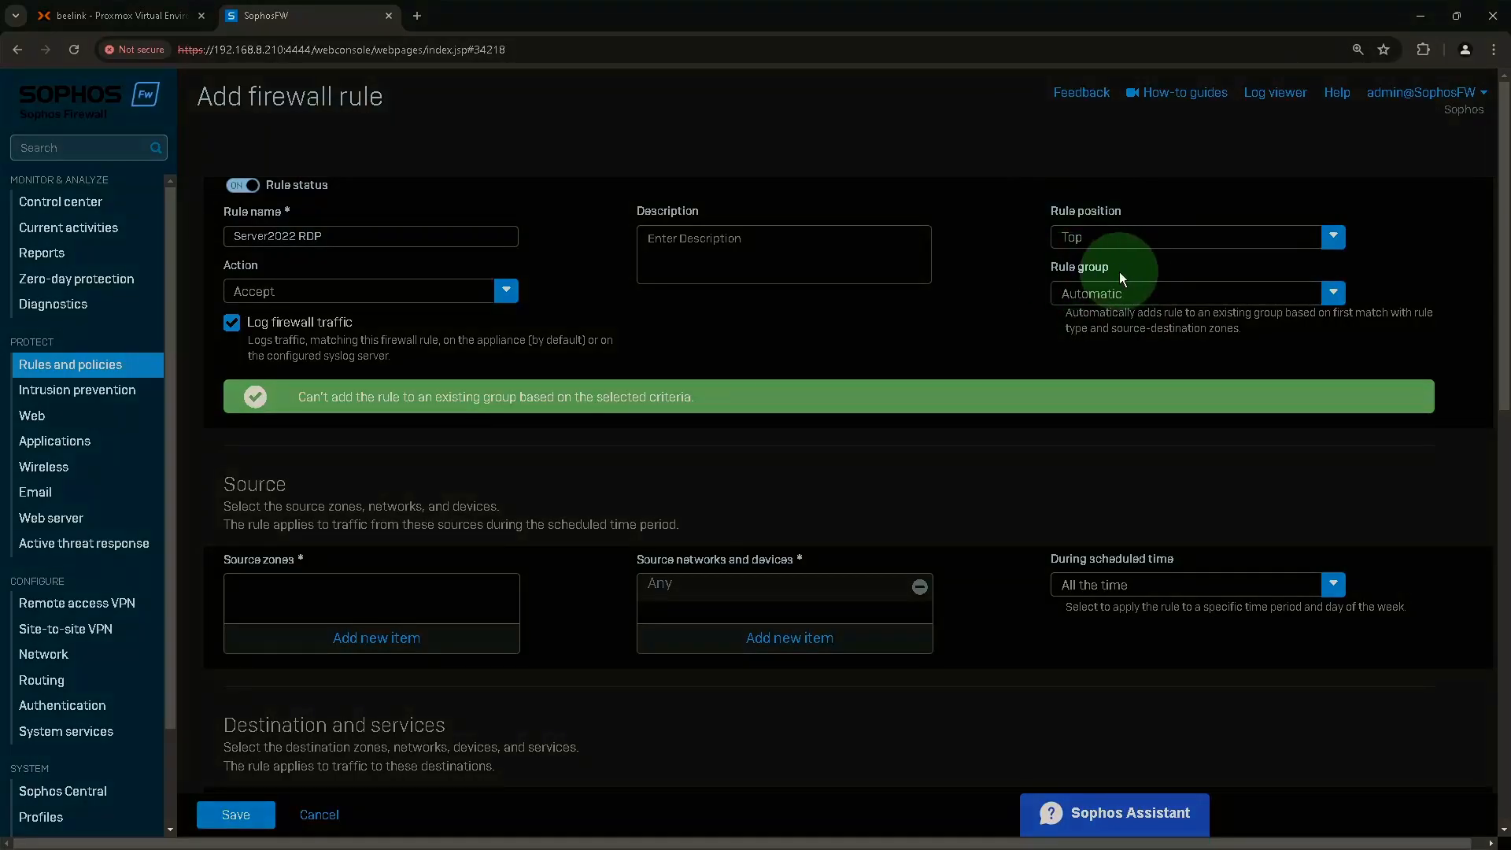
{"action": "left_click", "coordinate": [1102, 296]}
Set the rule group to None and add WAN as the source zone.
{"action": "left_click", "coordinate": [1079, 355]}
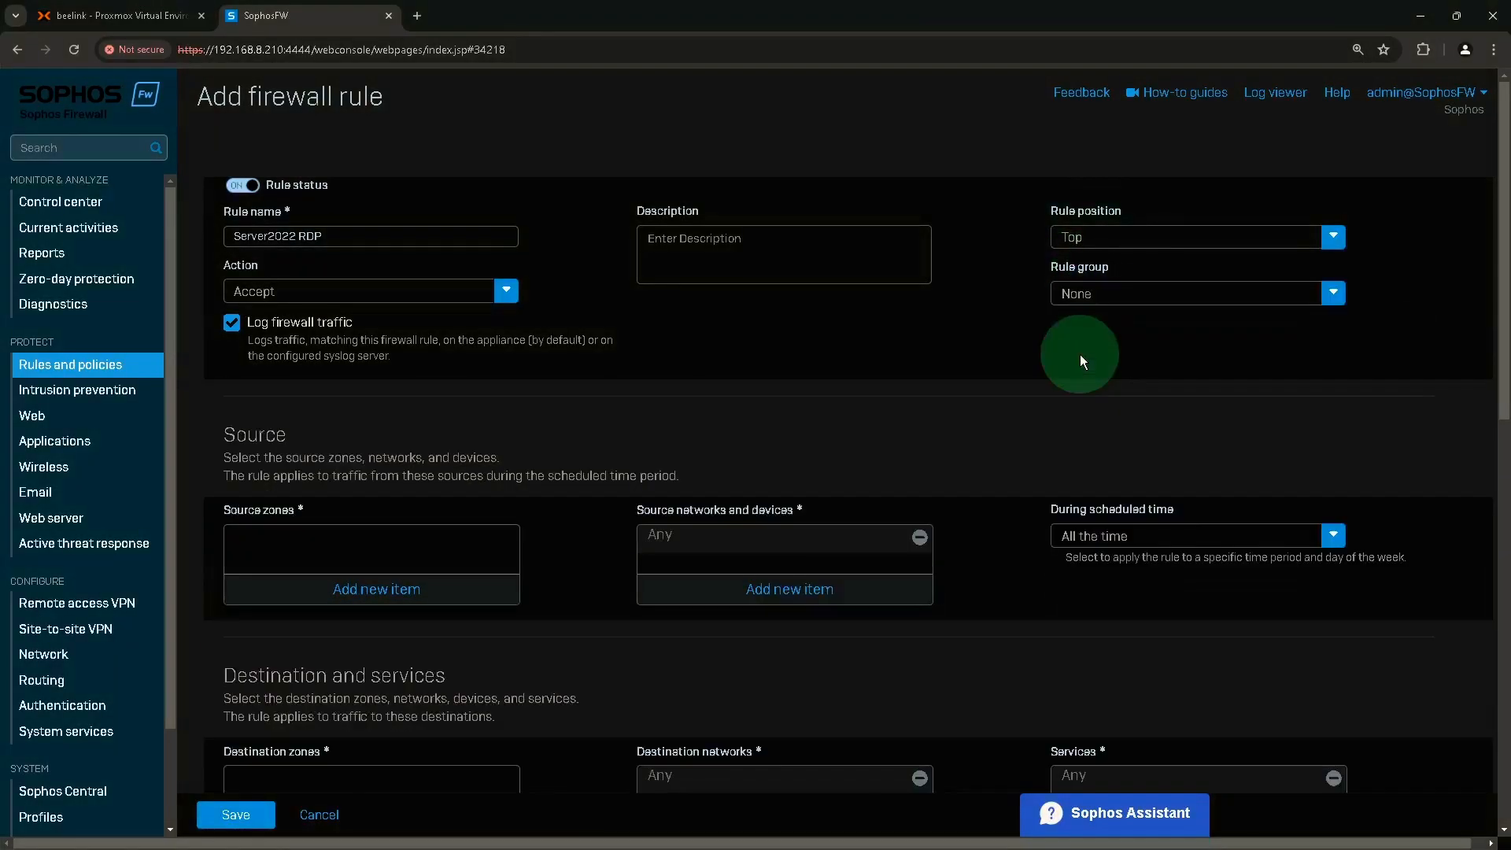
{"action": "scroll", "coordinate": [825, 347], "scroll_direction": "down", "scroll_amount": 1}
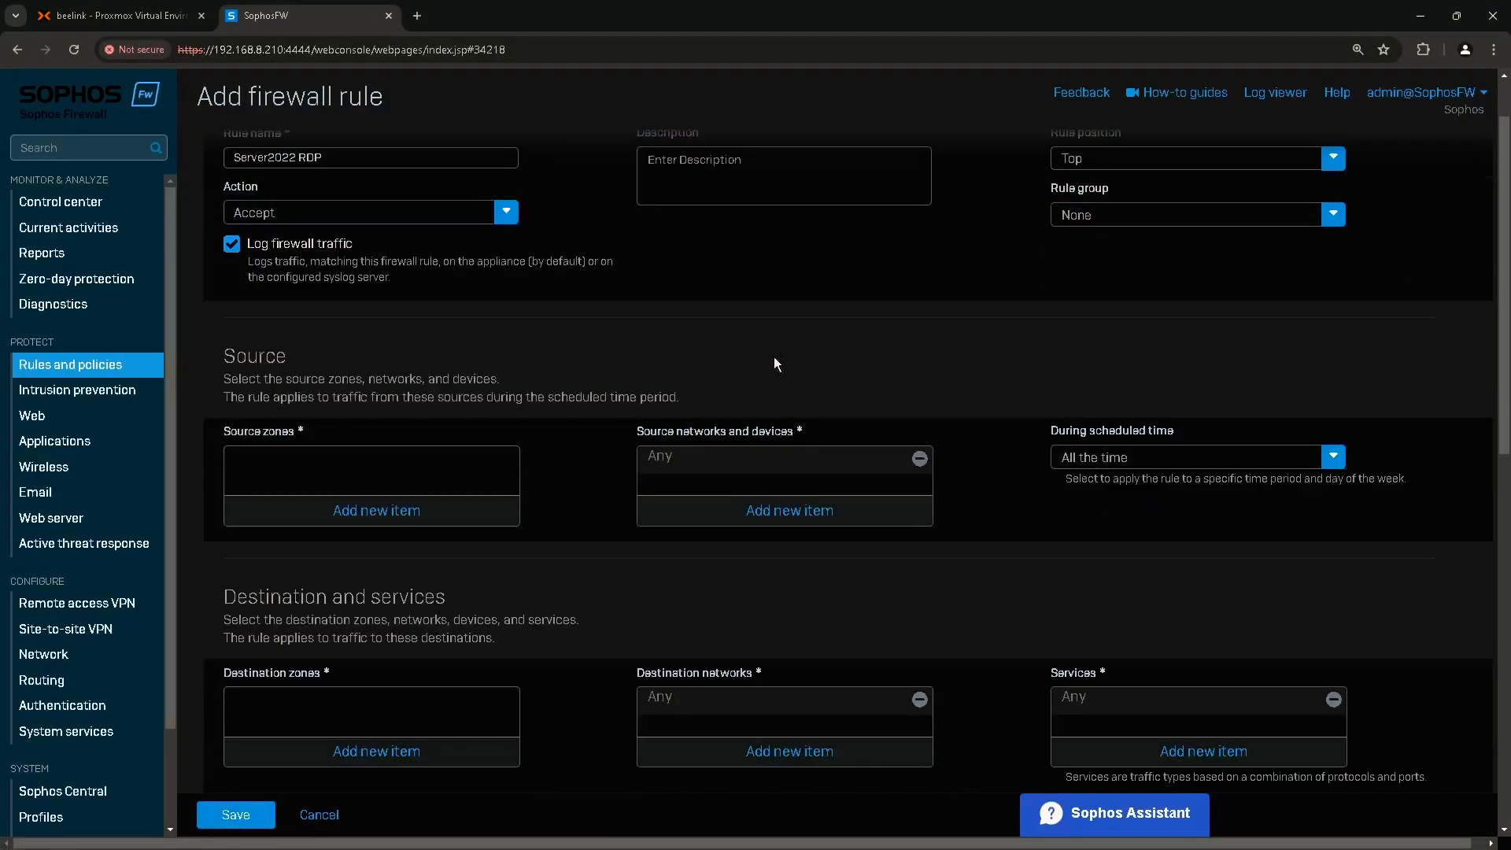
{"action": "left_click", "coordinate": [250, 450]}
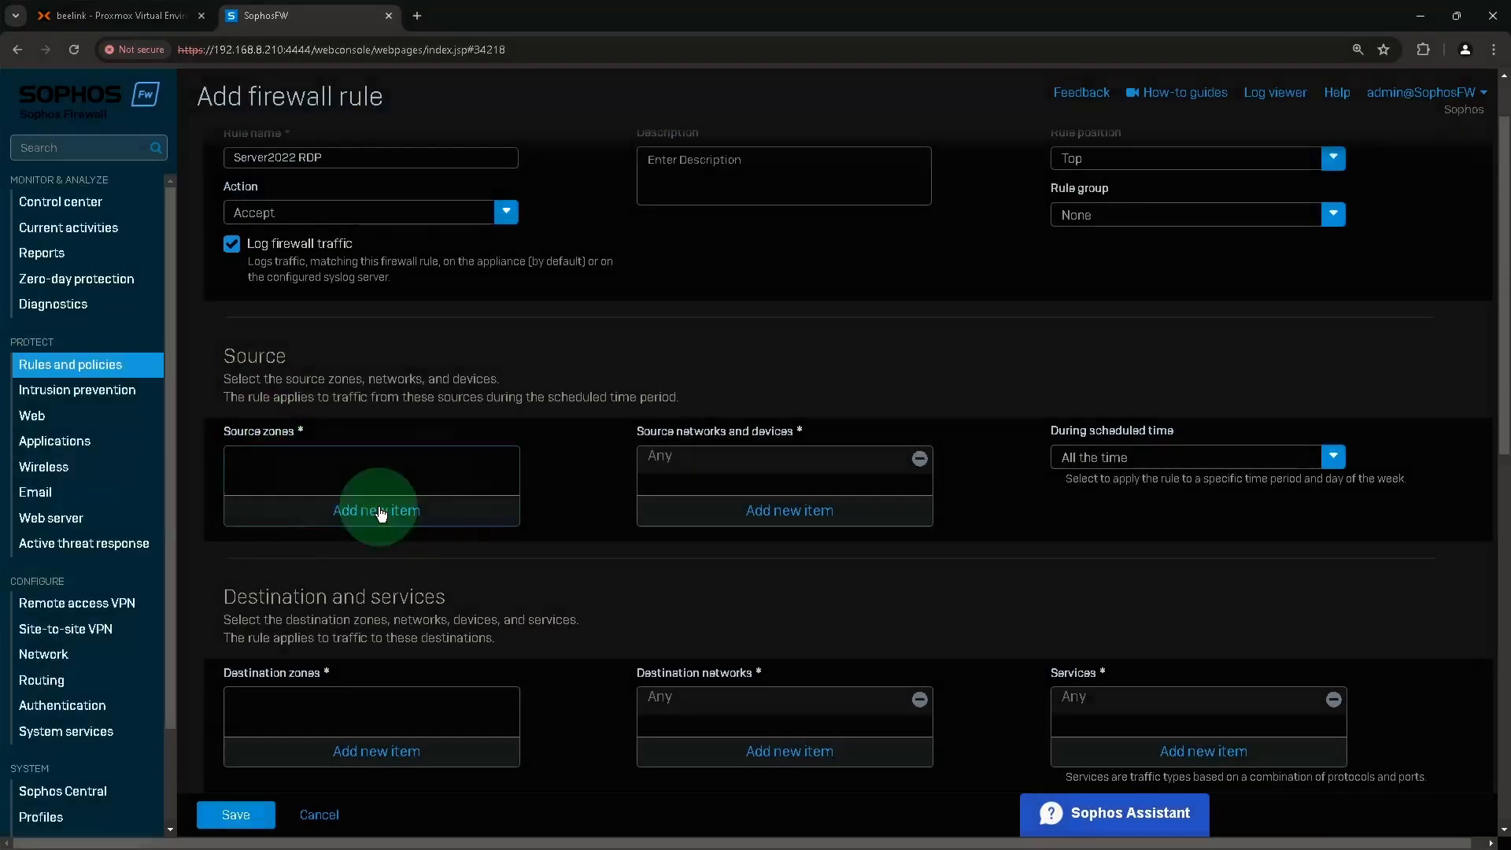
{"action": "left_click", "coordinate": [377, 510]}
{"action": "left_click", "coordinate": [268, 662]}
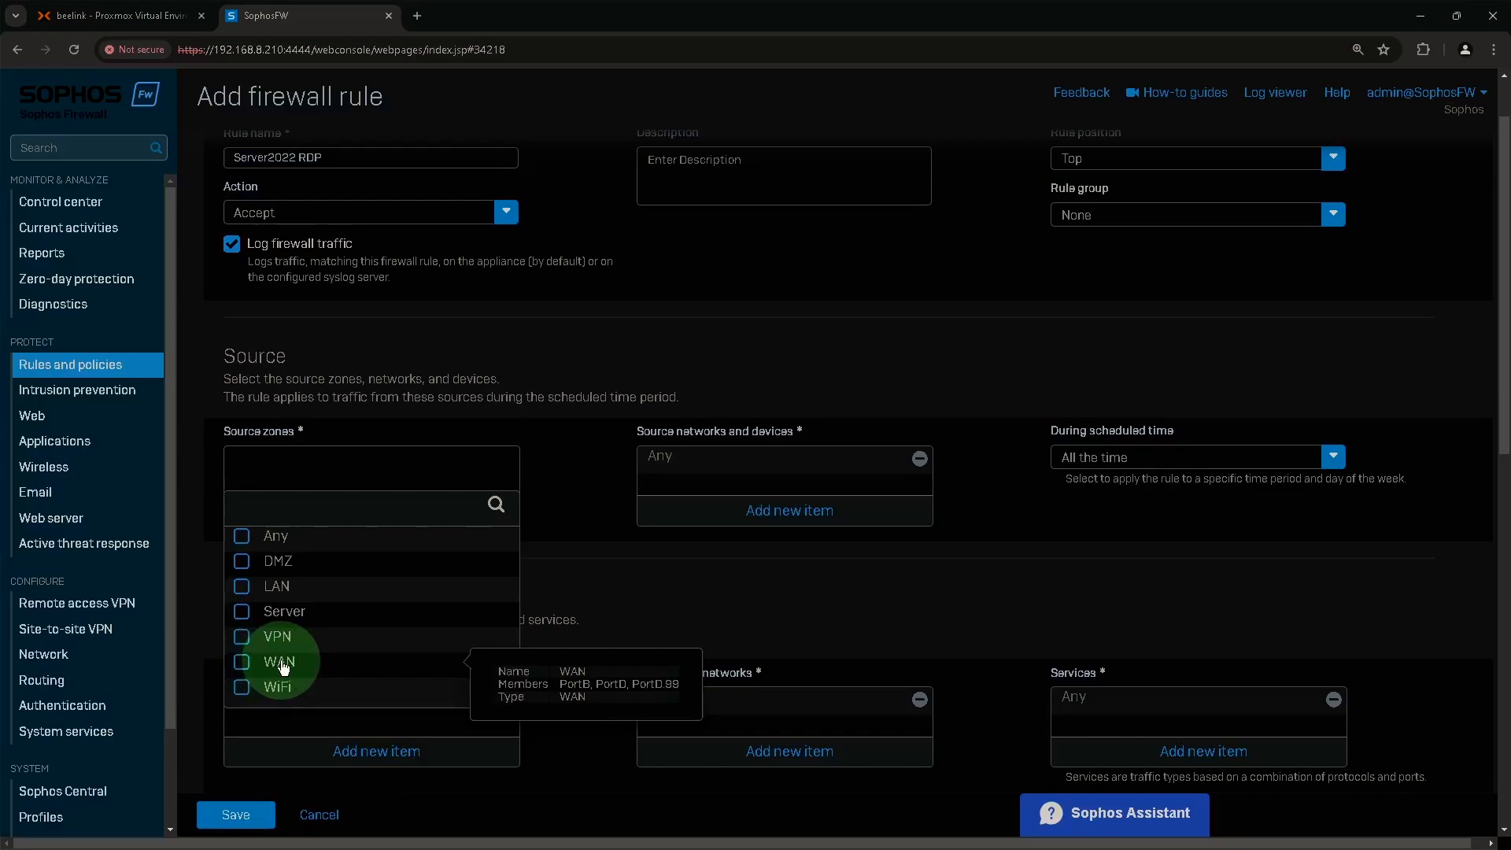
{"action": "left_click", "coordinate": [282, 665]}
{"action": "left_click", "coordinate": [344, 728]}
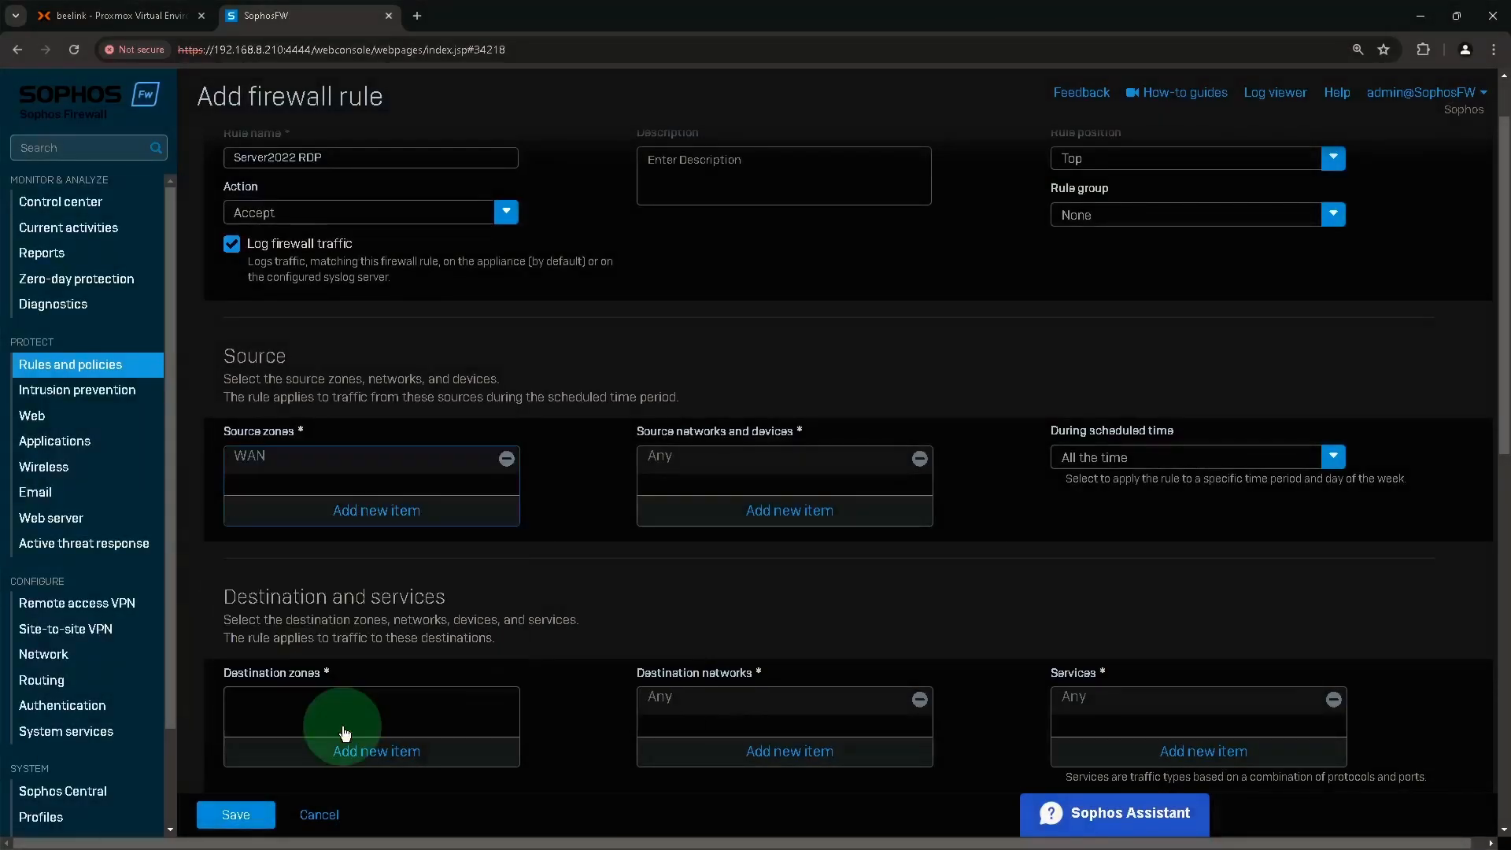
{"action": "left_click", "coordinate": [666, 436]}
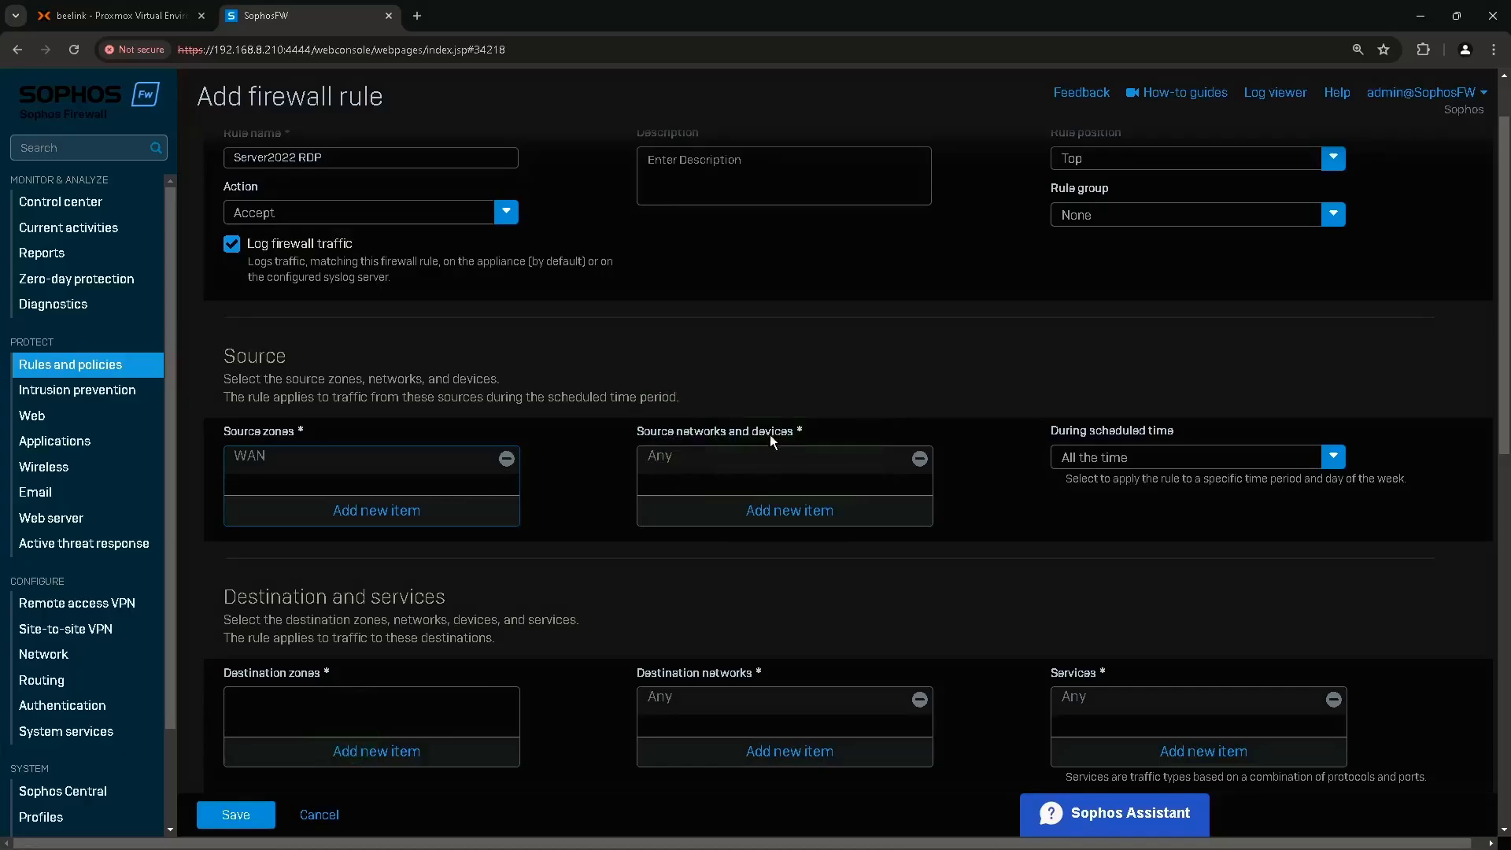
{"action": "key", "text": "ctrl"}
{"action": "key", "text": "ctrl"}
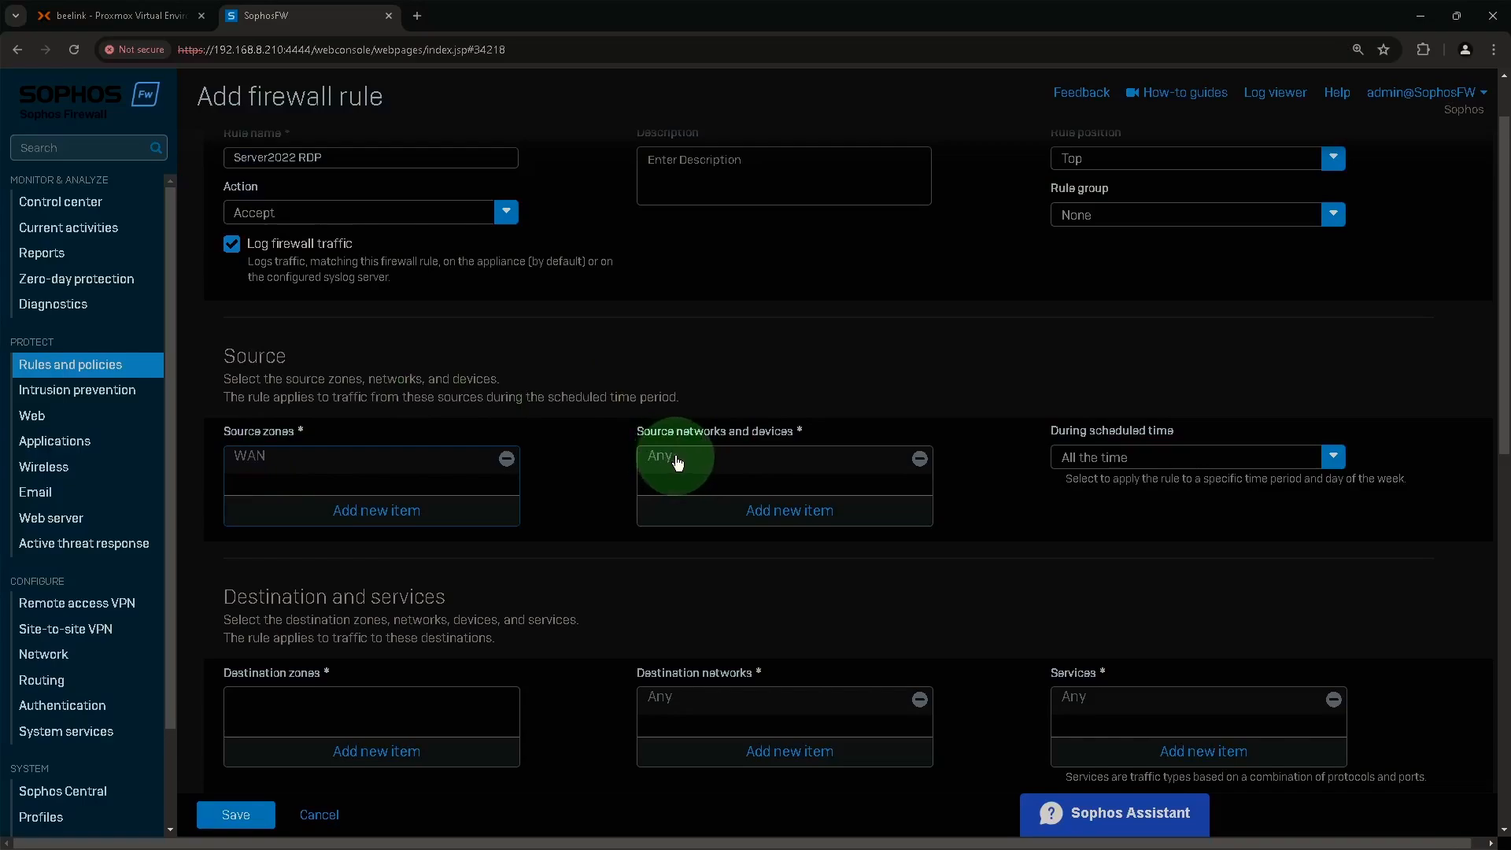
{"action": "scroll", "coordinate": [670, 463], "scroll_direction": "down", "scroll_amount": 1}
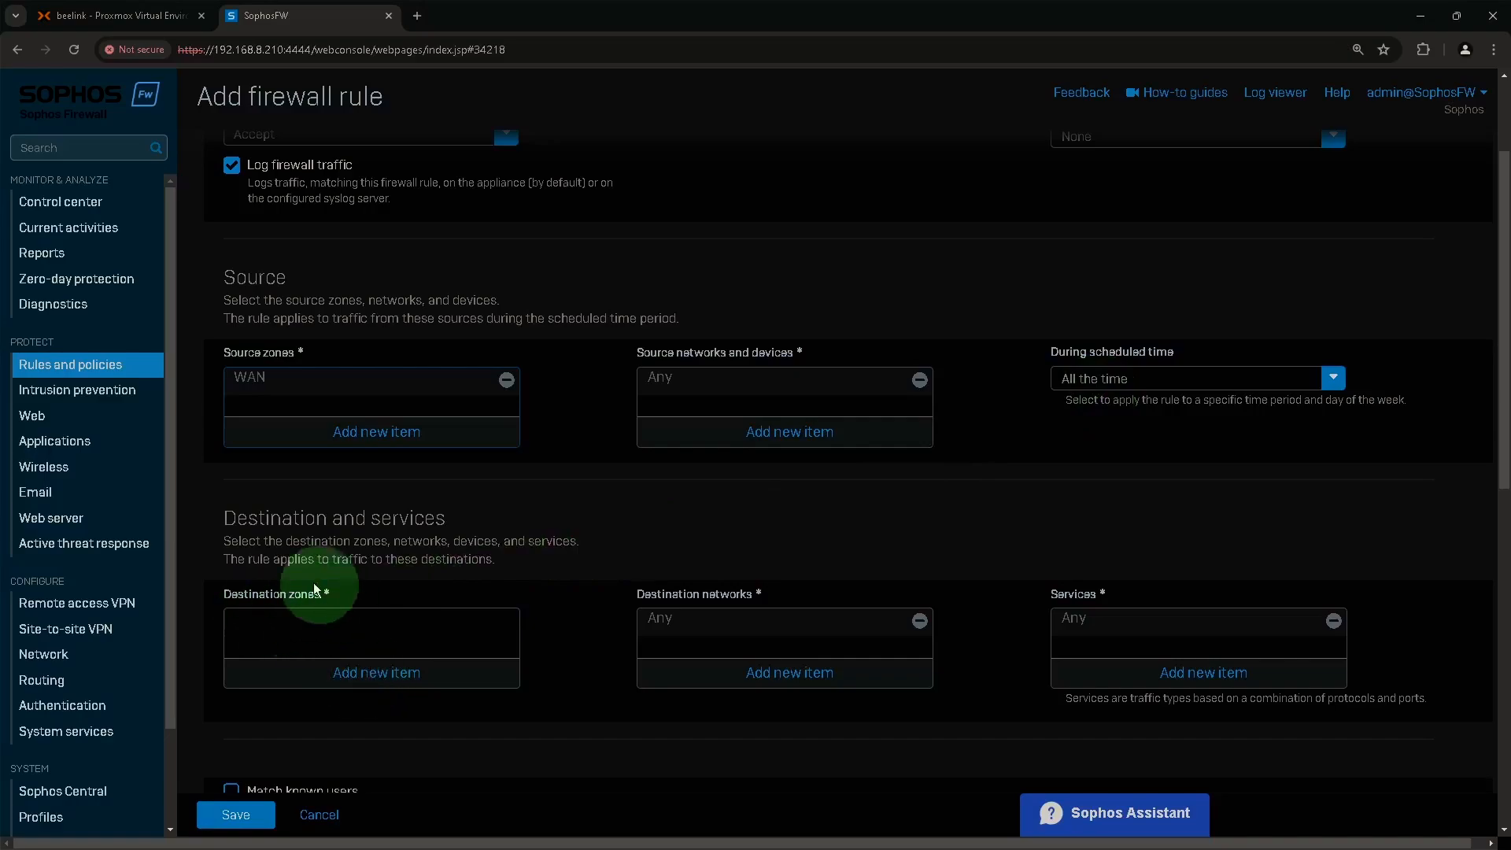
{"action": "left_click", "coordinate": [378, 675]}
Set destination zone to DMZ and replace Any with #PortB as destination network.
{"action": "scroll", "coordinate": [379, 672], "scroll_direction": "down", "scroll_amount": 1}
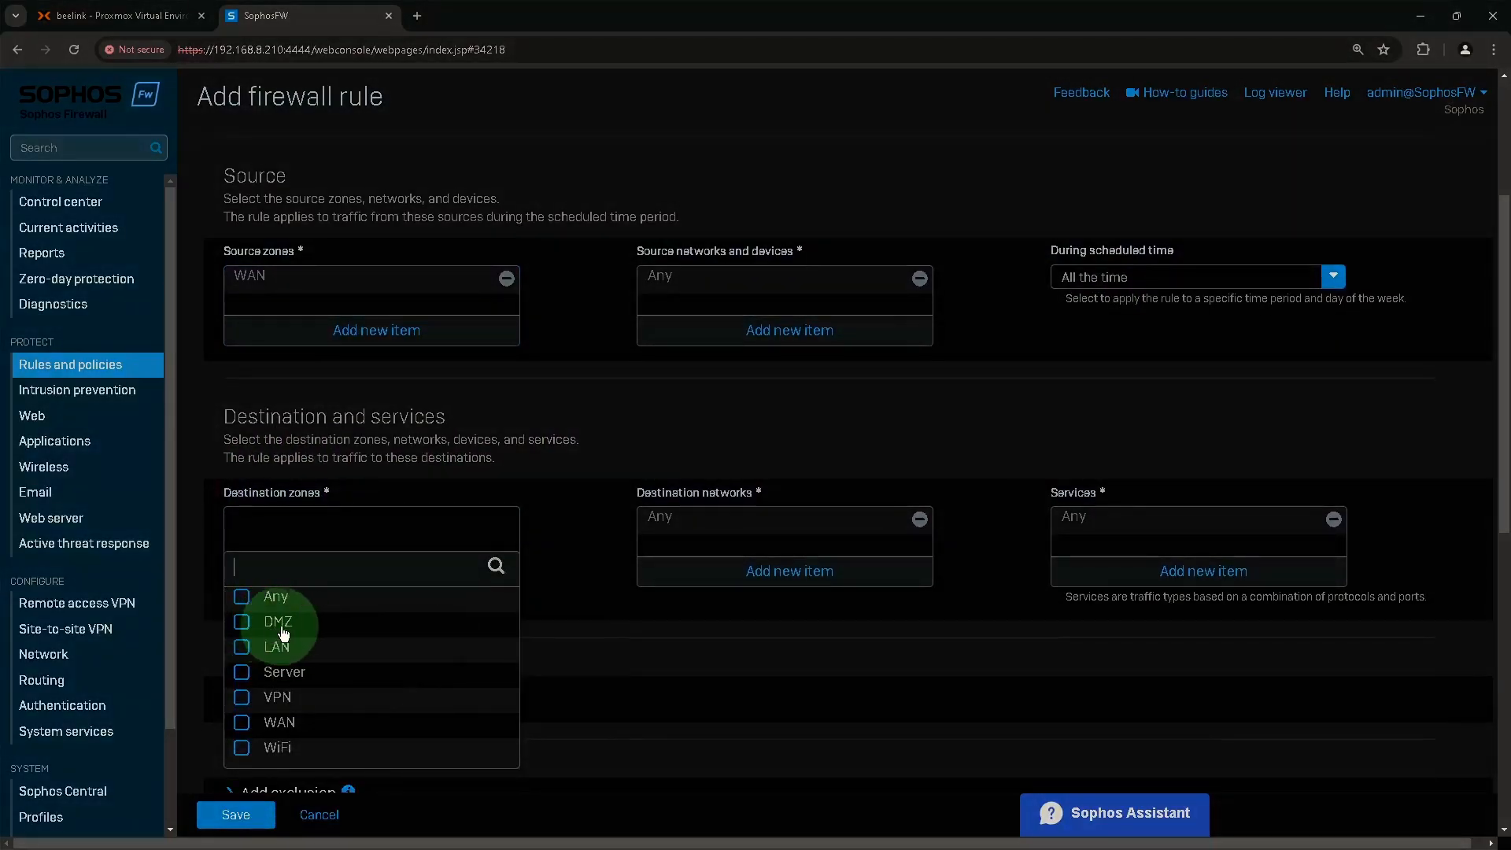
{"action": "left_click", "coordinate": [282, 630]}
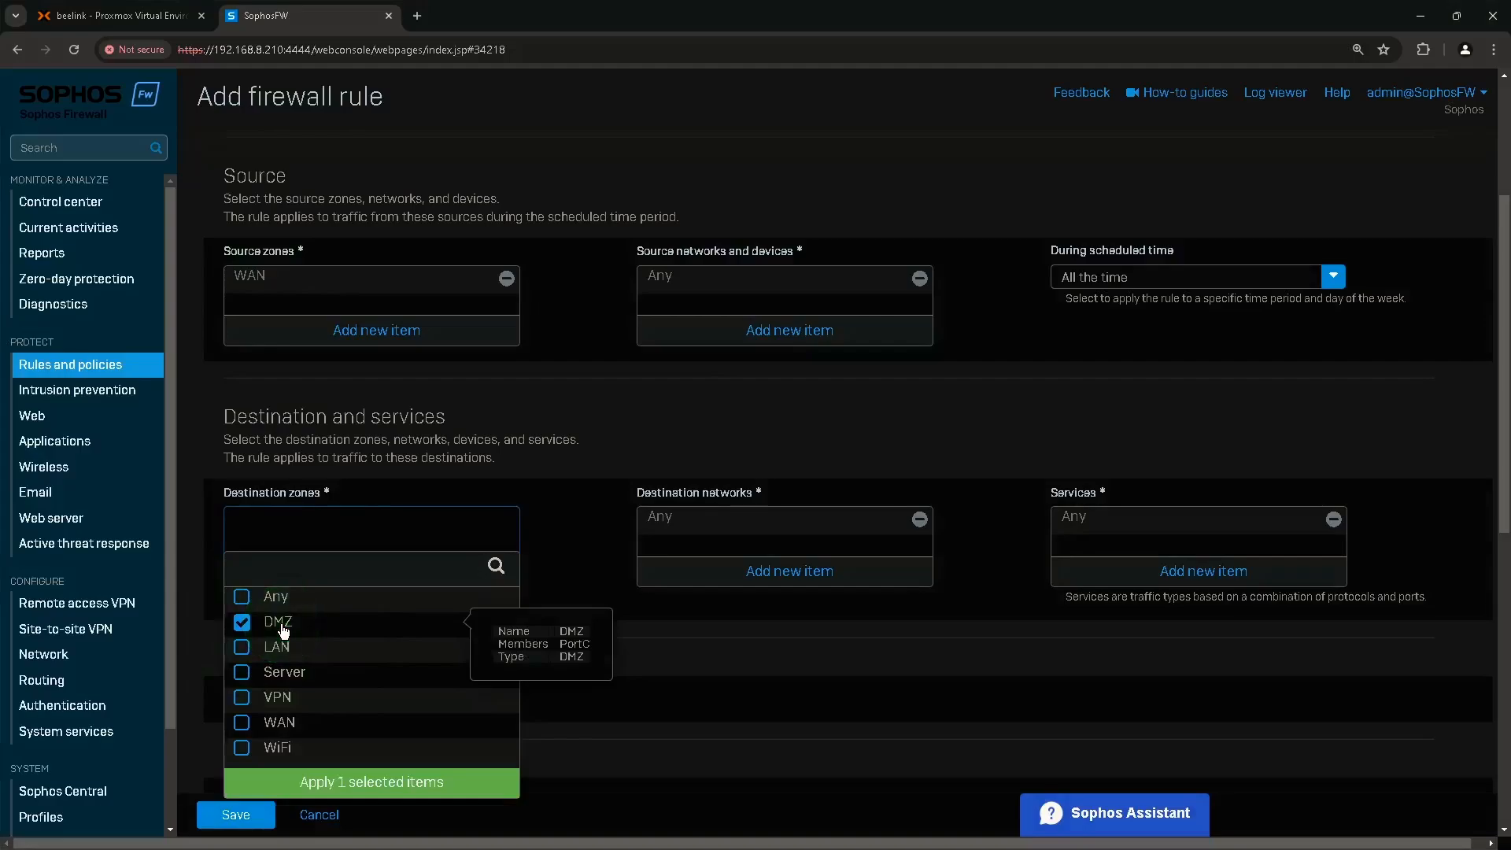
{"action": "left_click", "coordinate": [414, 790]}
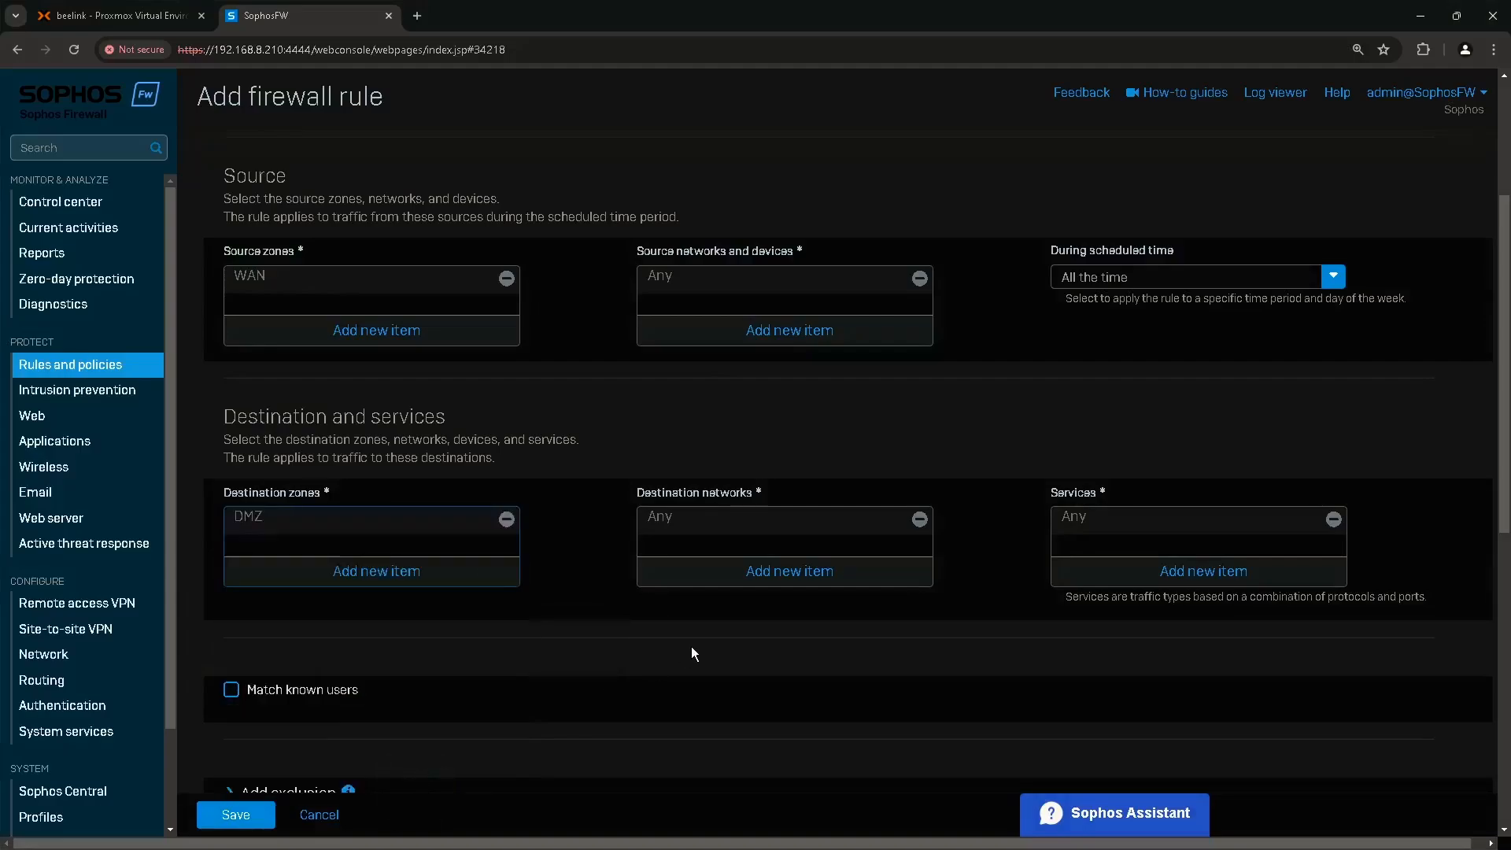
{"action": "left_click", "coordinate": [683, 501]}
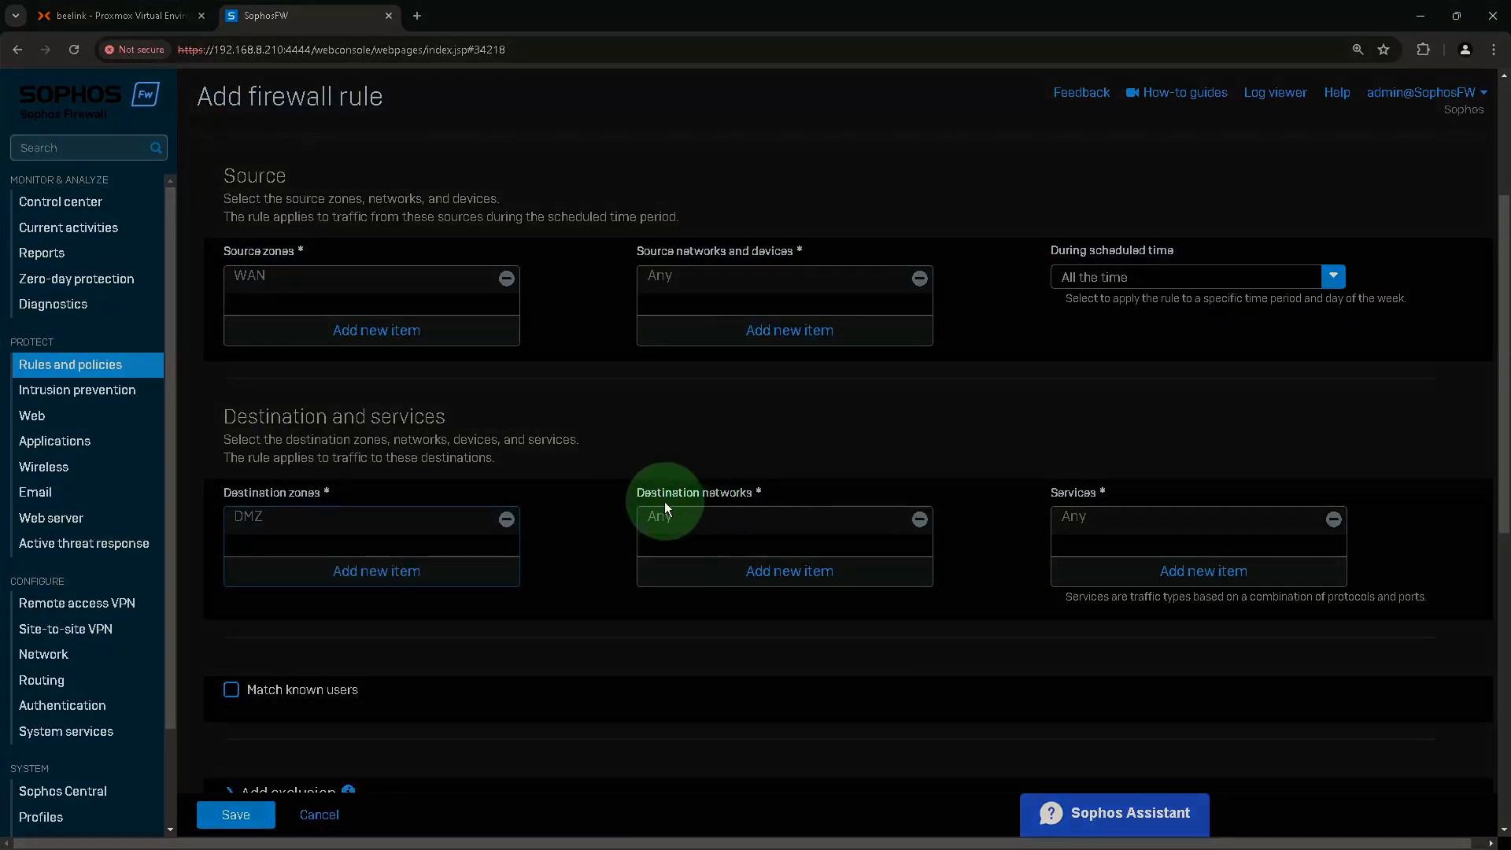
{"action": "left_click", "coordinate": [920, 518]}
{"action": "left_click", "coordinate": [815, 572]}
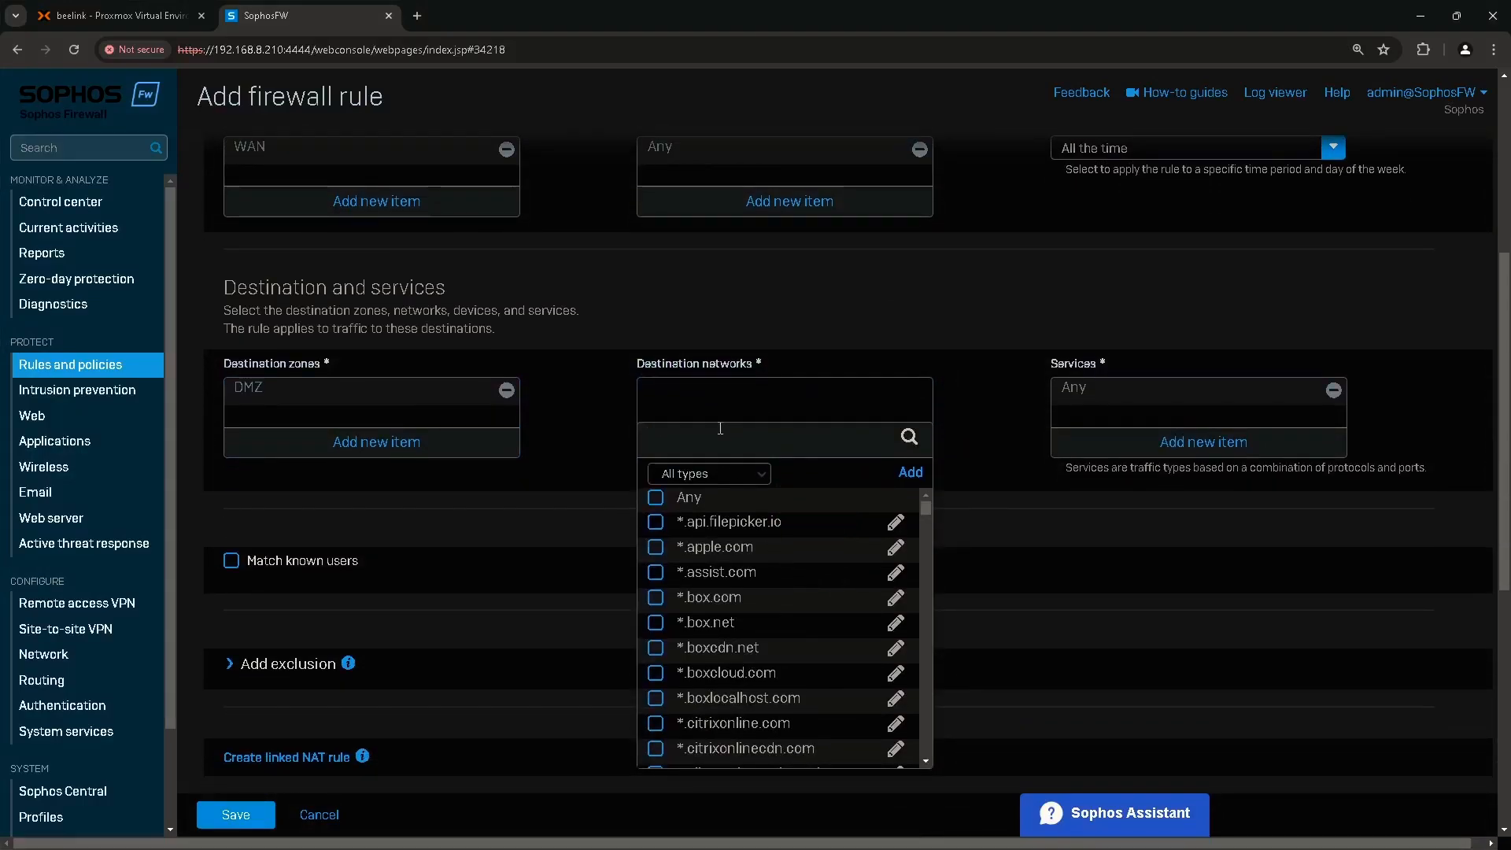
{"action": "type", "text": "port"}
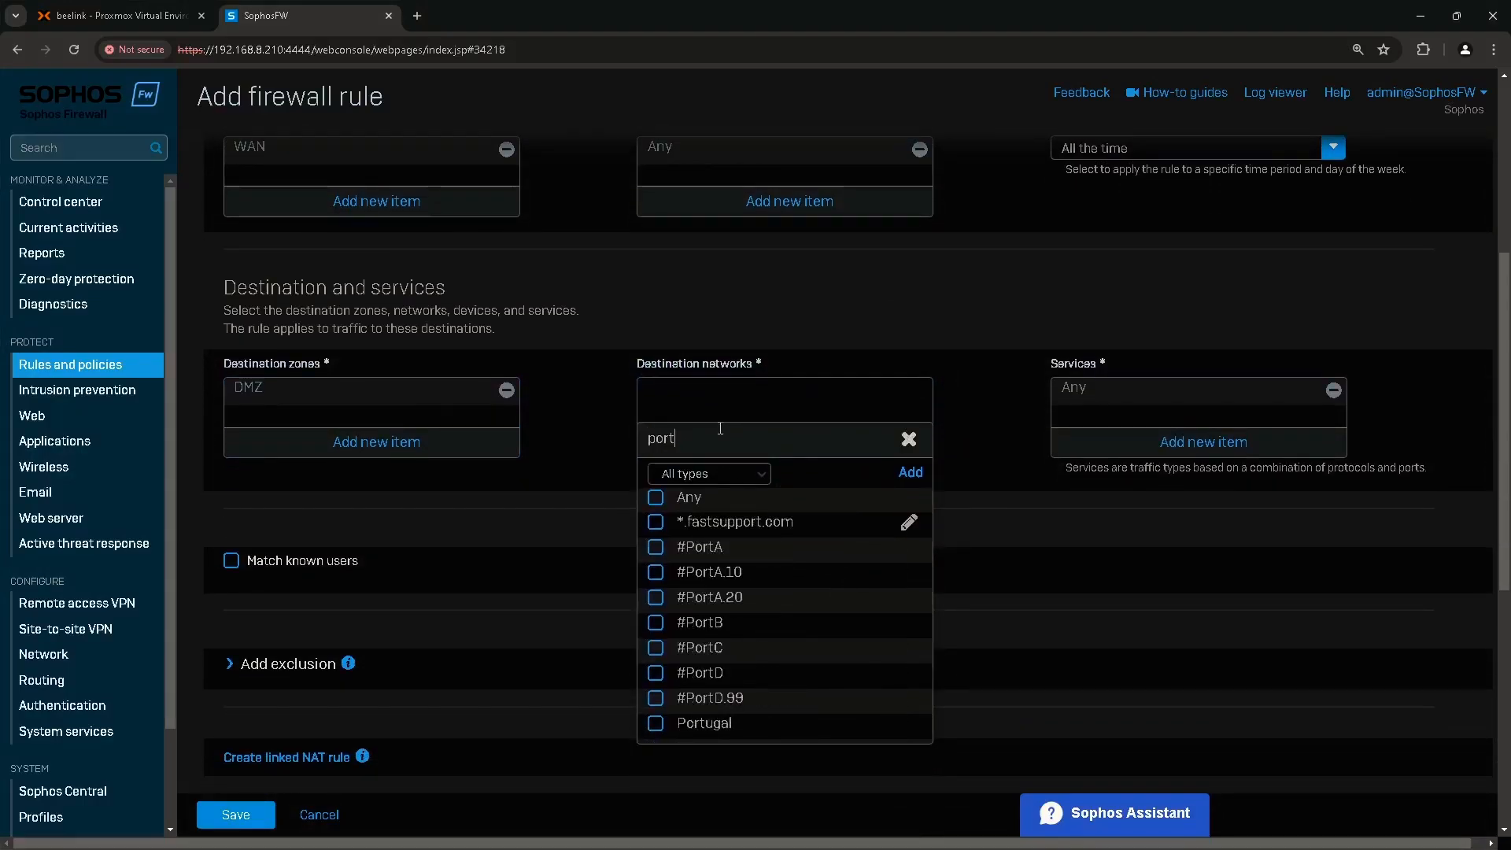
{"action": "type", "text": "b"}
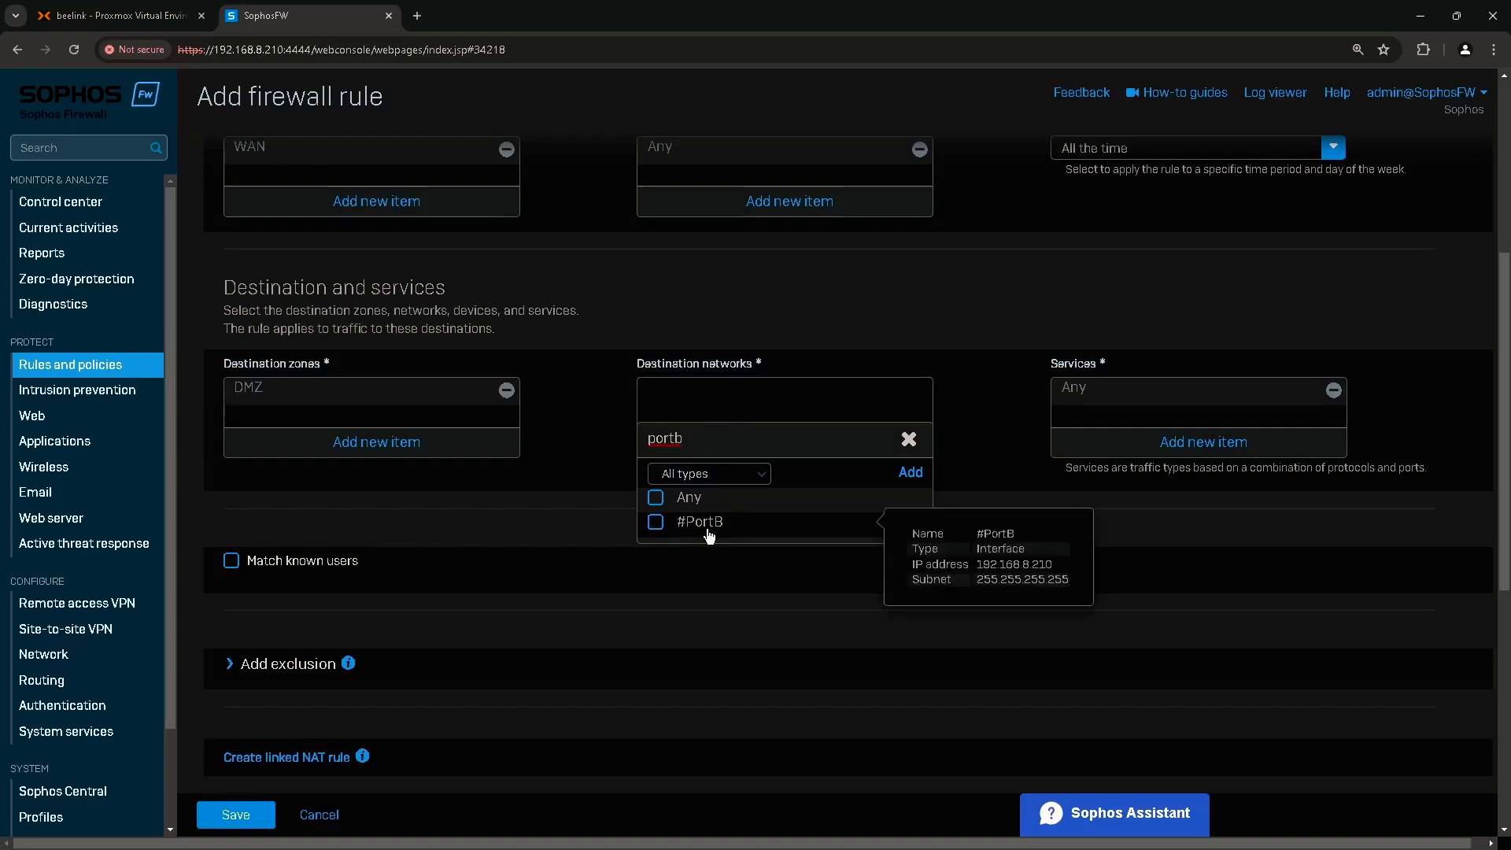
{"action": "left_click", "coordinate": [998, 566]}
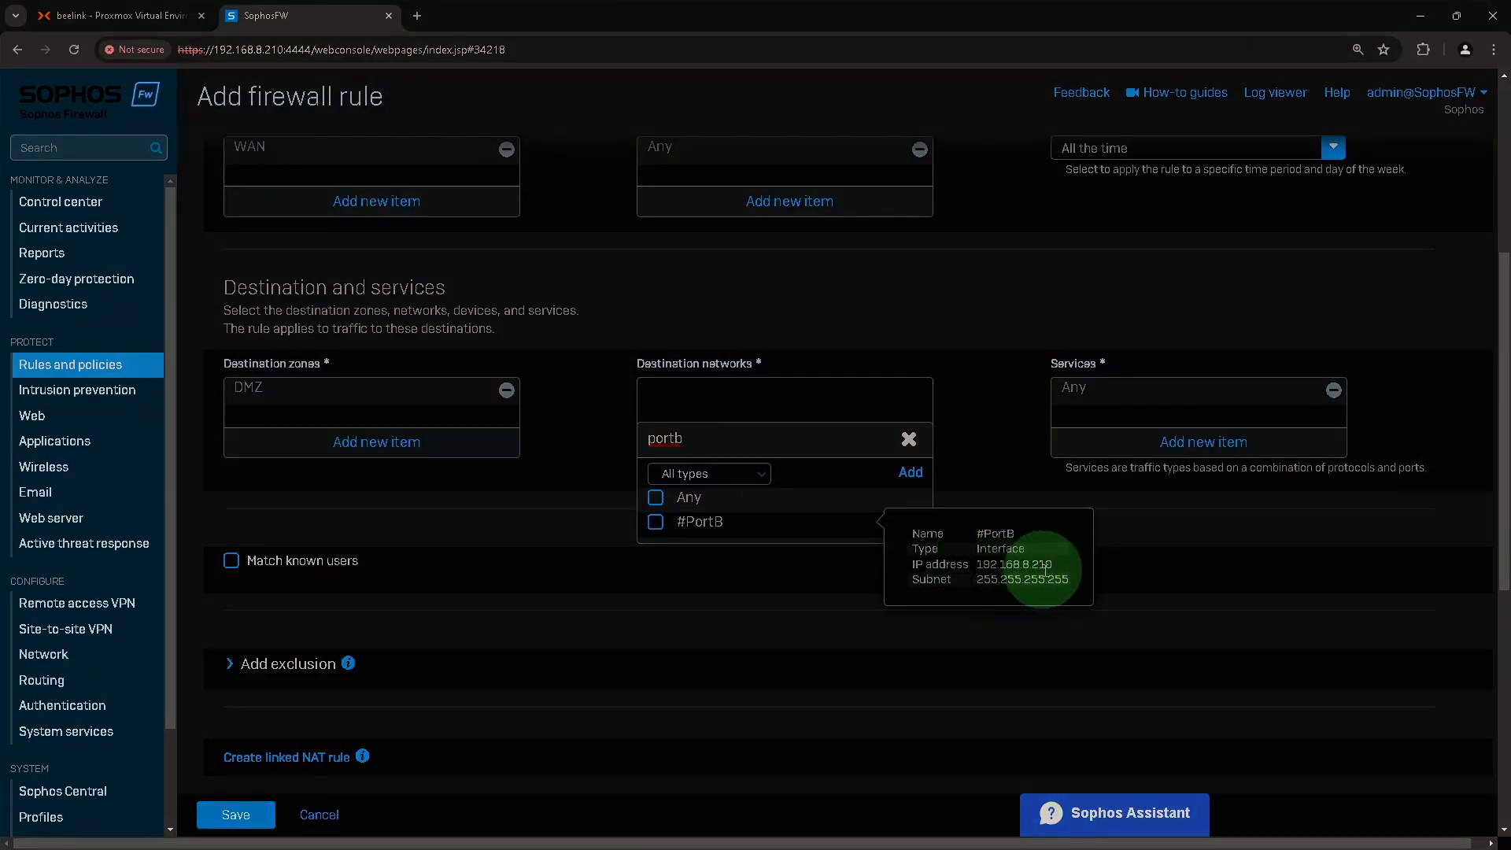
{"action": "left_click", "coordinate": [699, 526]}
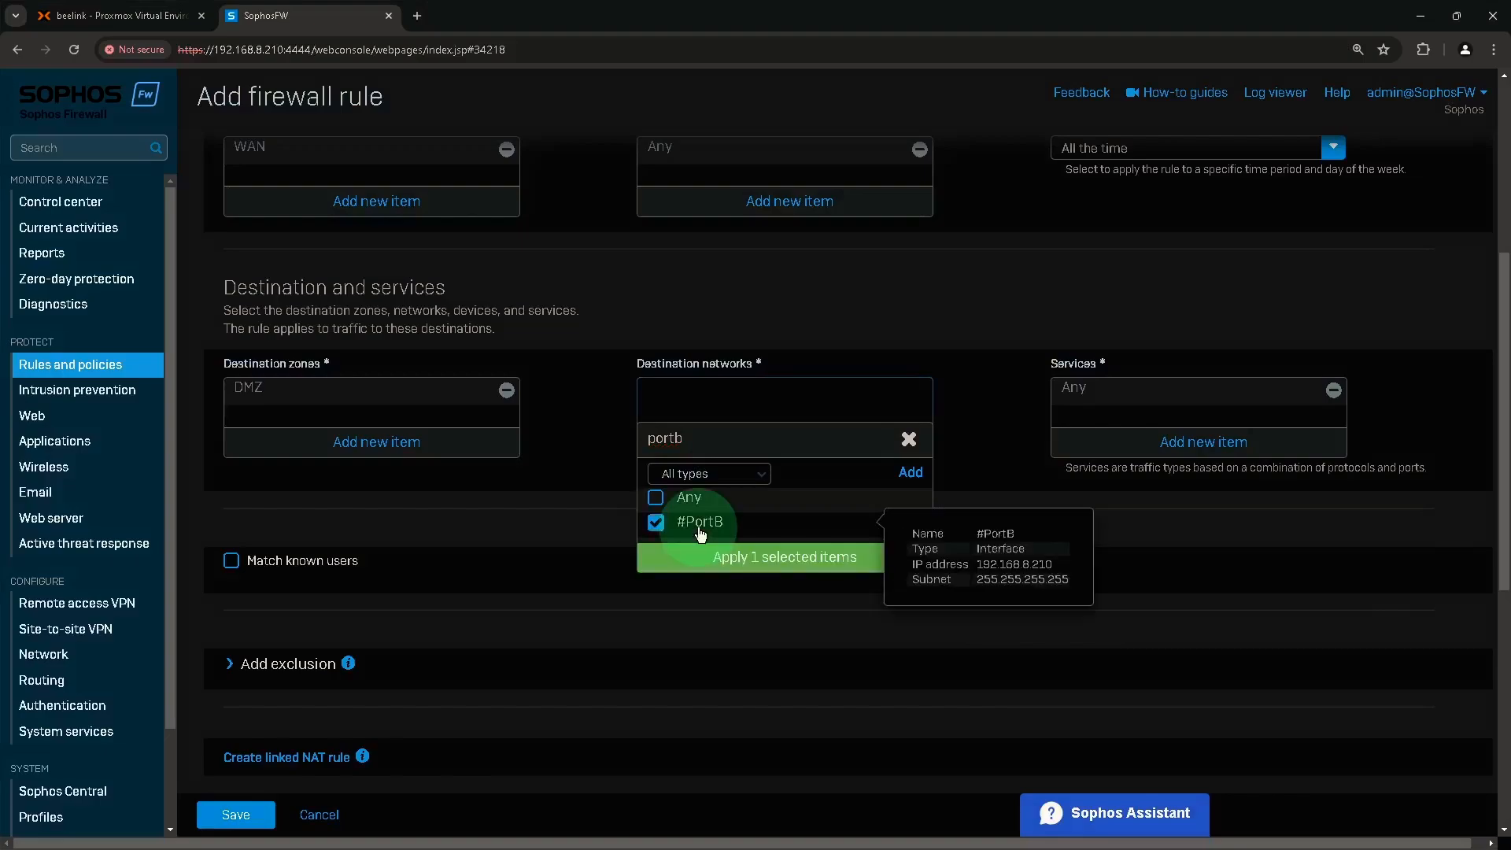
{"action": "left_click", "coordinate": [715, 560]}
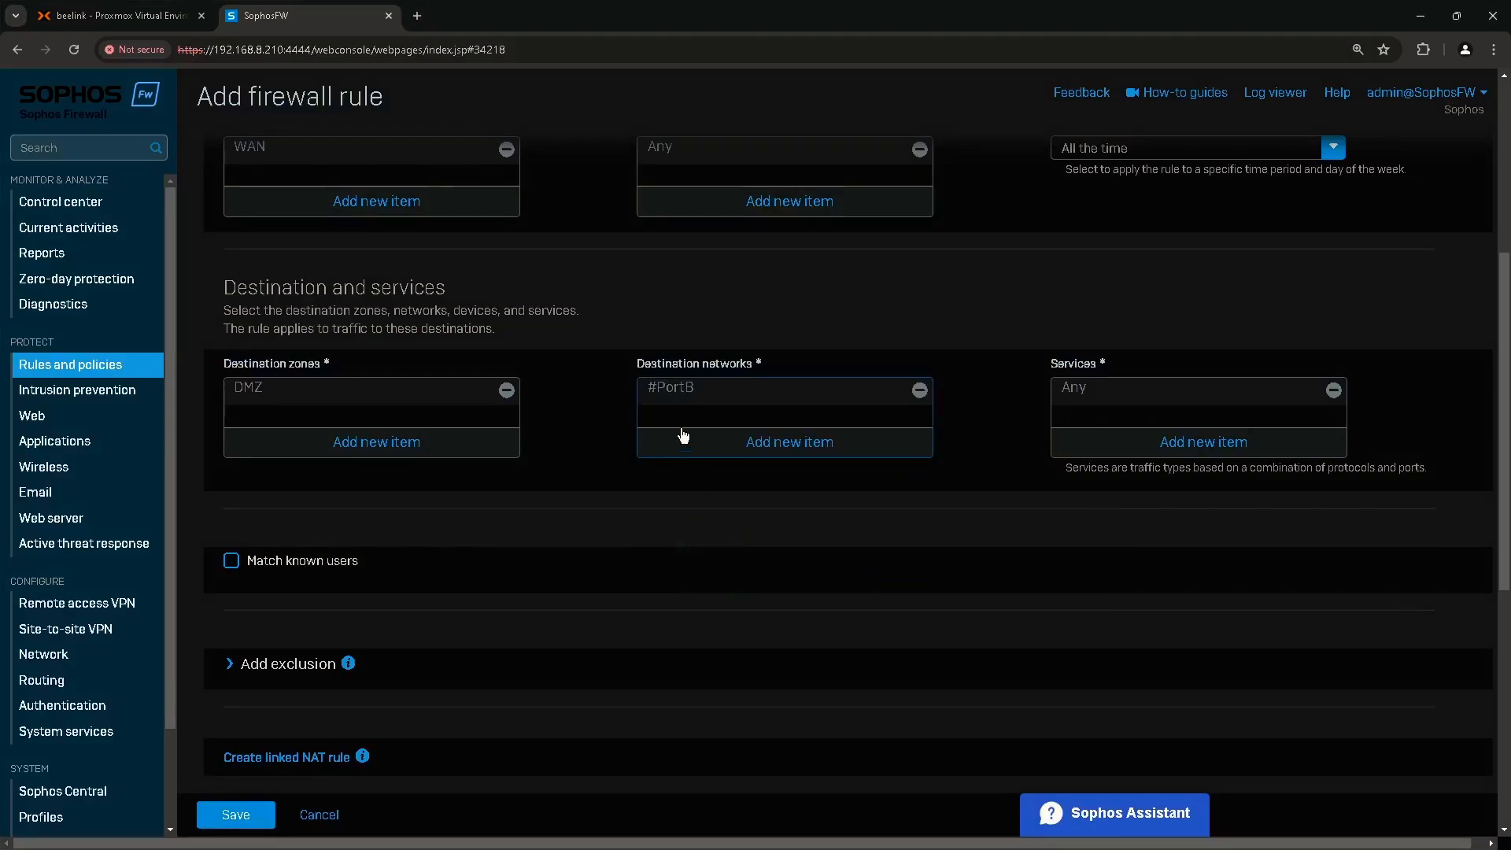
Replace Any with the RDP_3389 service in the rule's services.
{"action": "left_click", "coordinate": [1105, 370]}
{"action": "left_click", "coordinate": [1335, 393]}
{"action": "left_click", "coordinate": [1204, 445]}
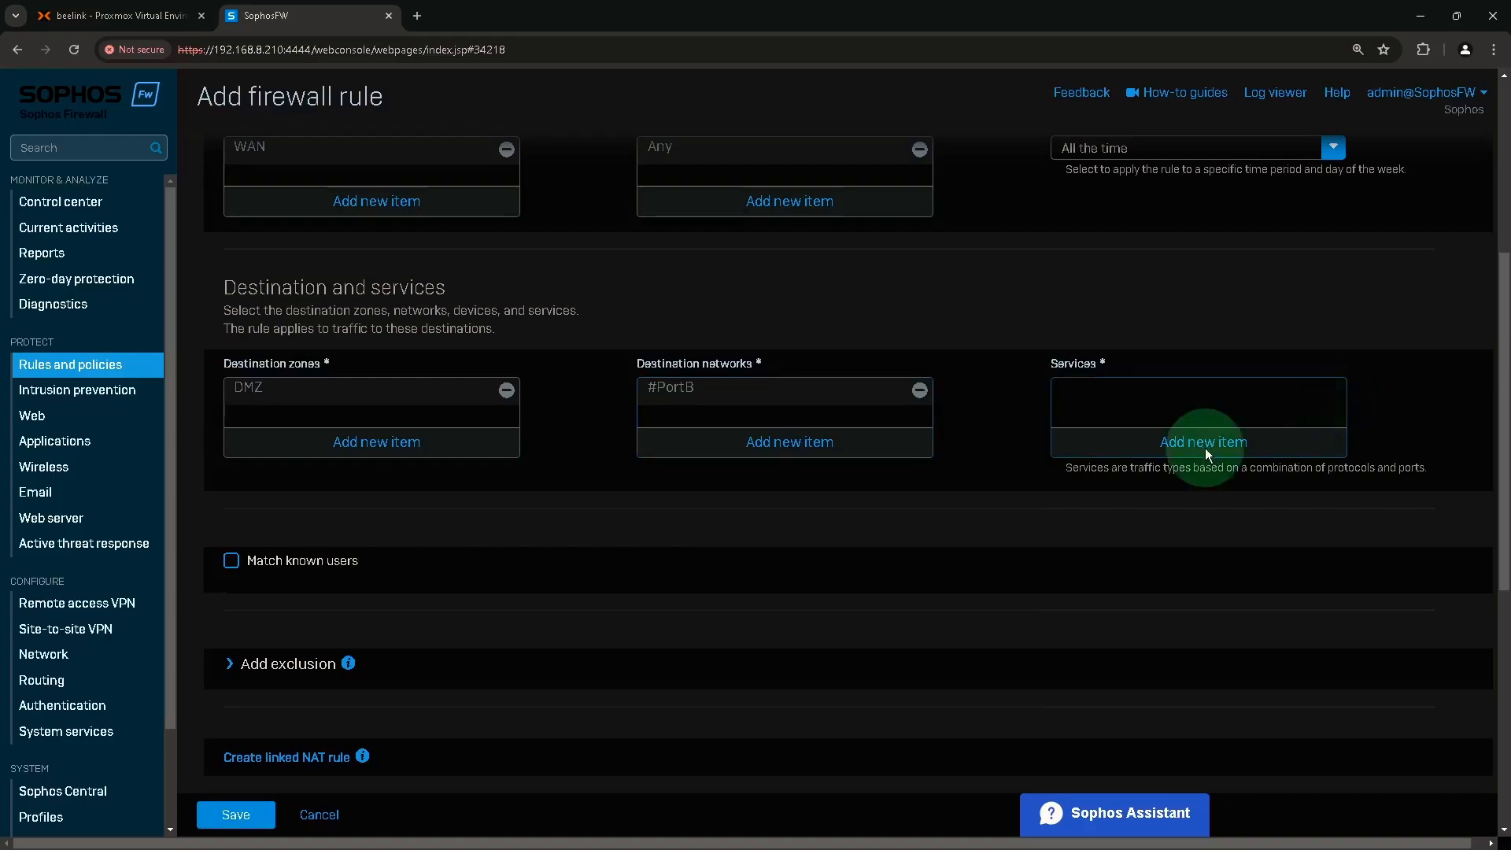
{"action": "type", "text": "rdp"}
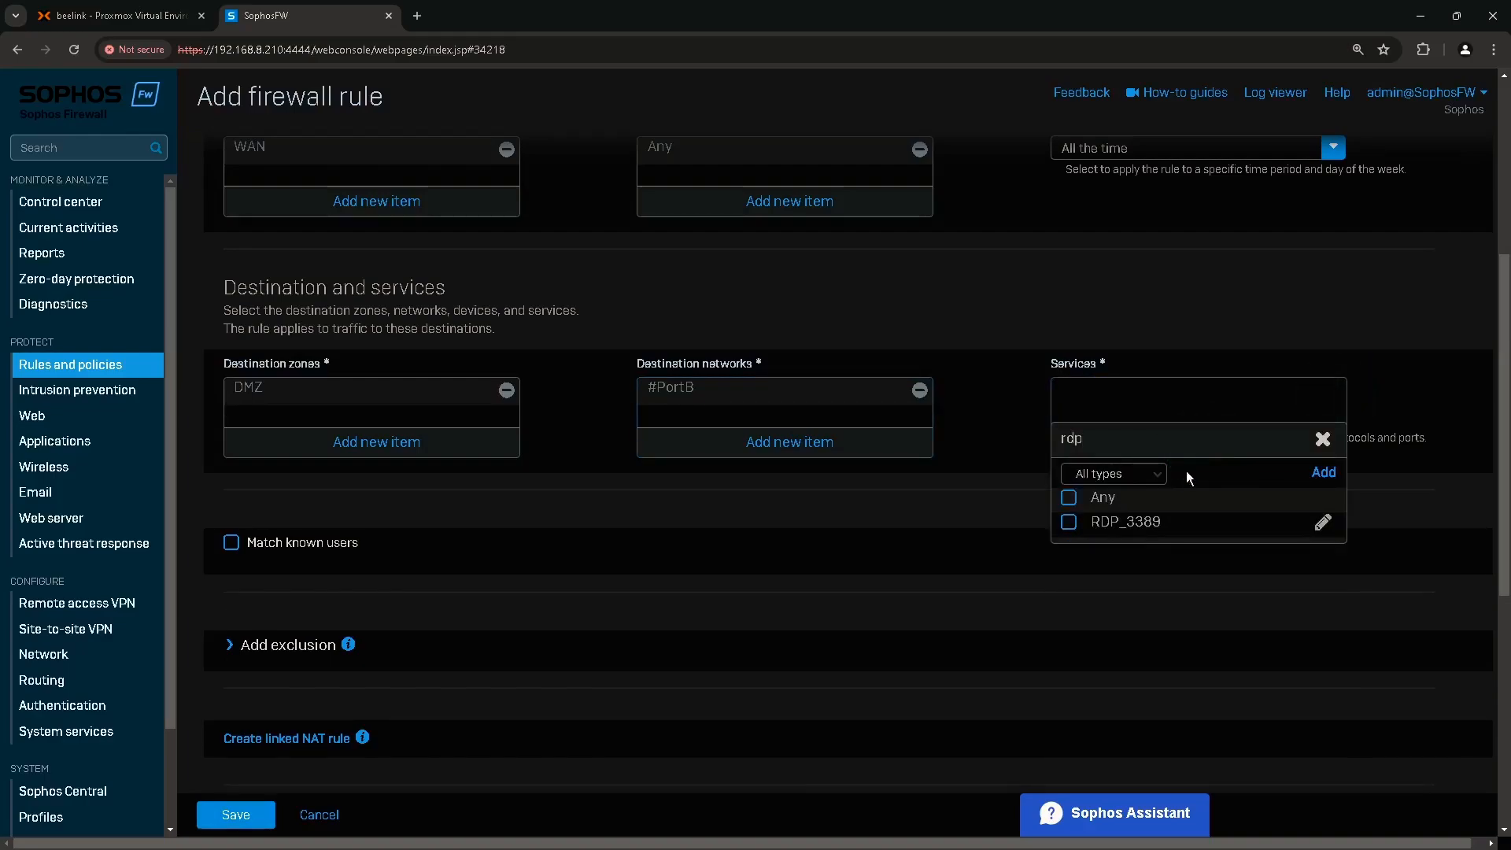
{"action": "left_click", "coordinate": [1121, 526]}
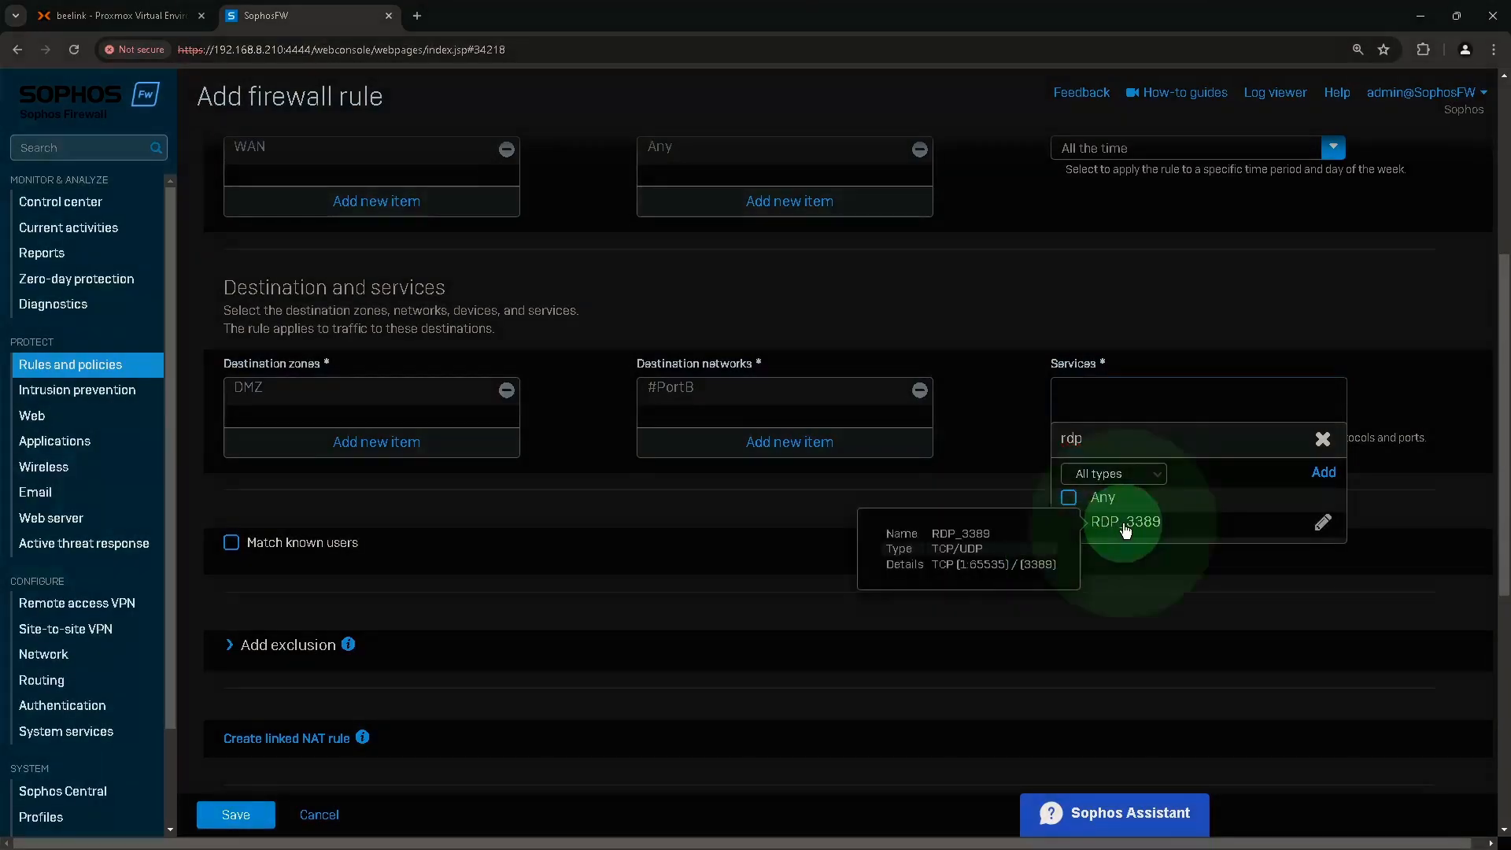
{"action": "left_click", "coordinate": [1068, 521]}
{"action": "left_click", "coordinate": [1160, 559]}
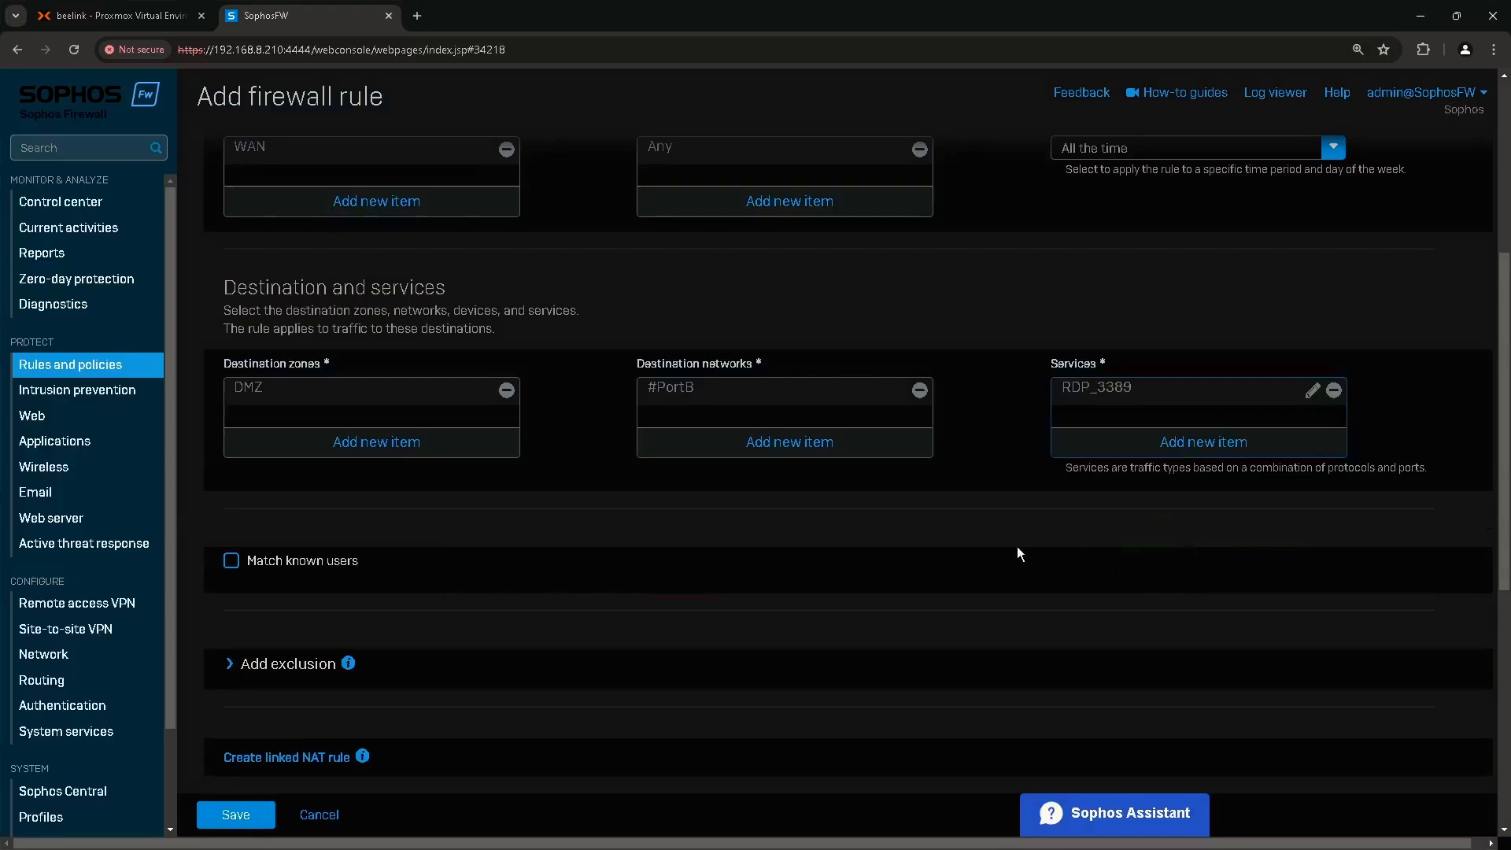
Save the new Server2022 RDP firewall rule.
{"action": "scroll", "coordinate": [507, 550], "scroll_direction": "down", "scroll_amount": 2}
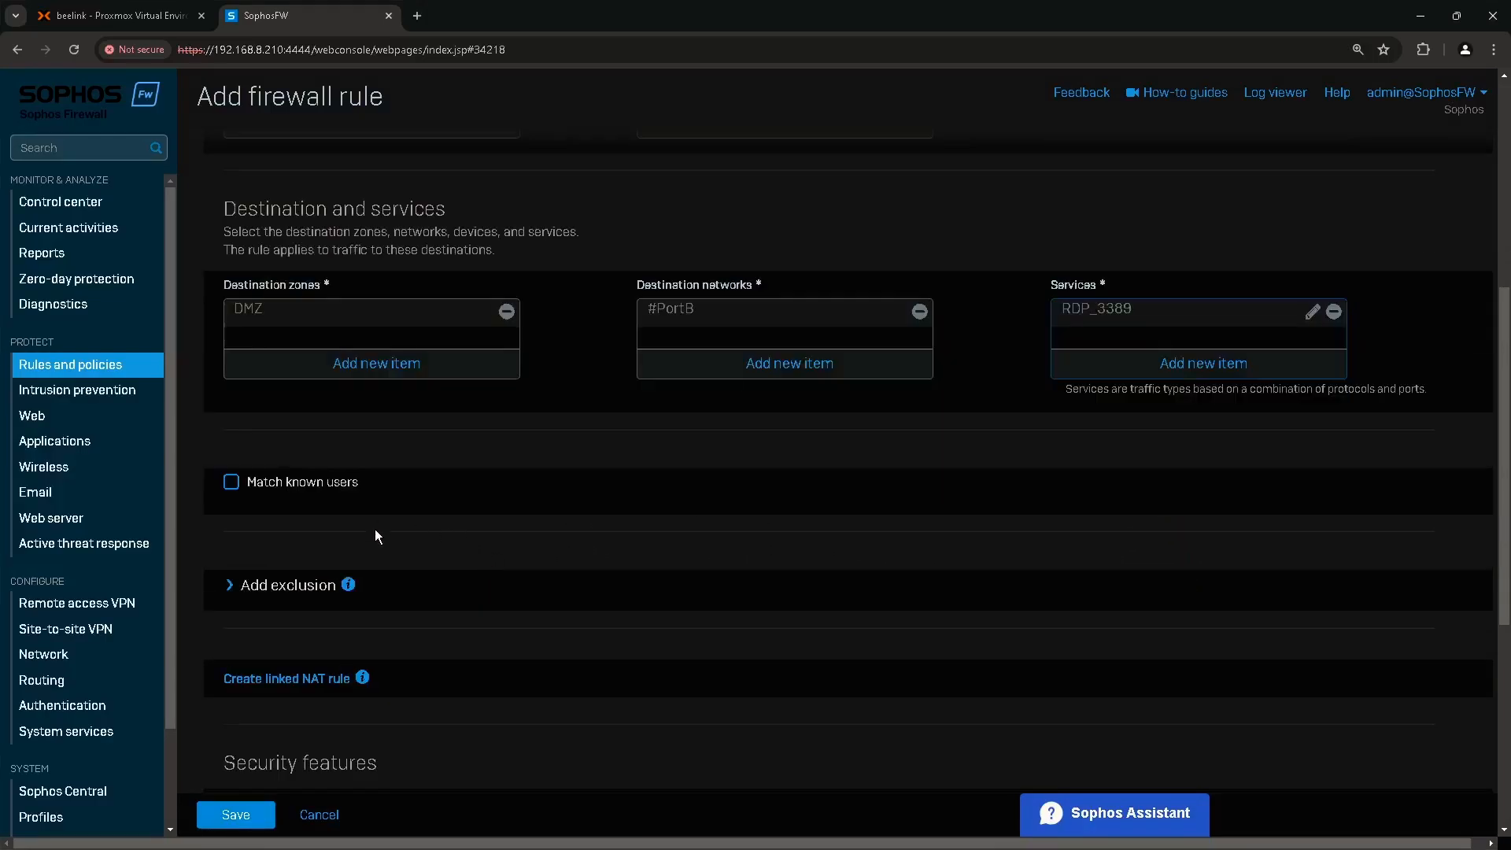
{"action": "scroll", "coordinate": [367, 527], "scroll_direction": "down", "scroll_amount": 1}
{"action": "scroll", "coordinate": [364, 527], "scroll_direction": "down", "scroll_amount": 3}
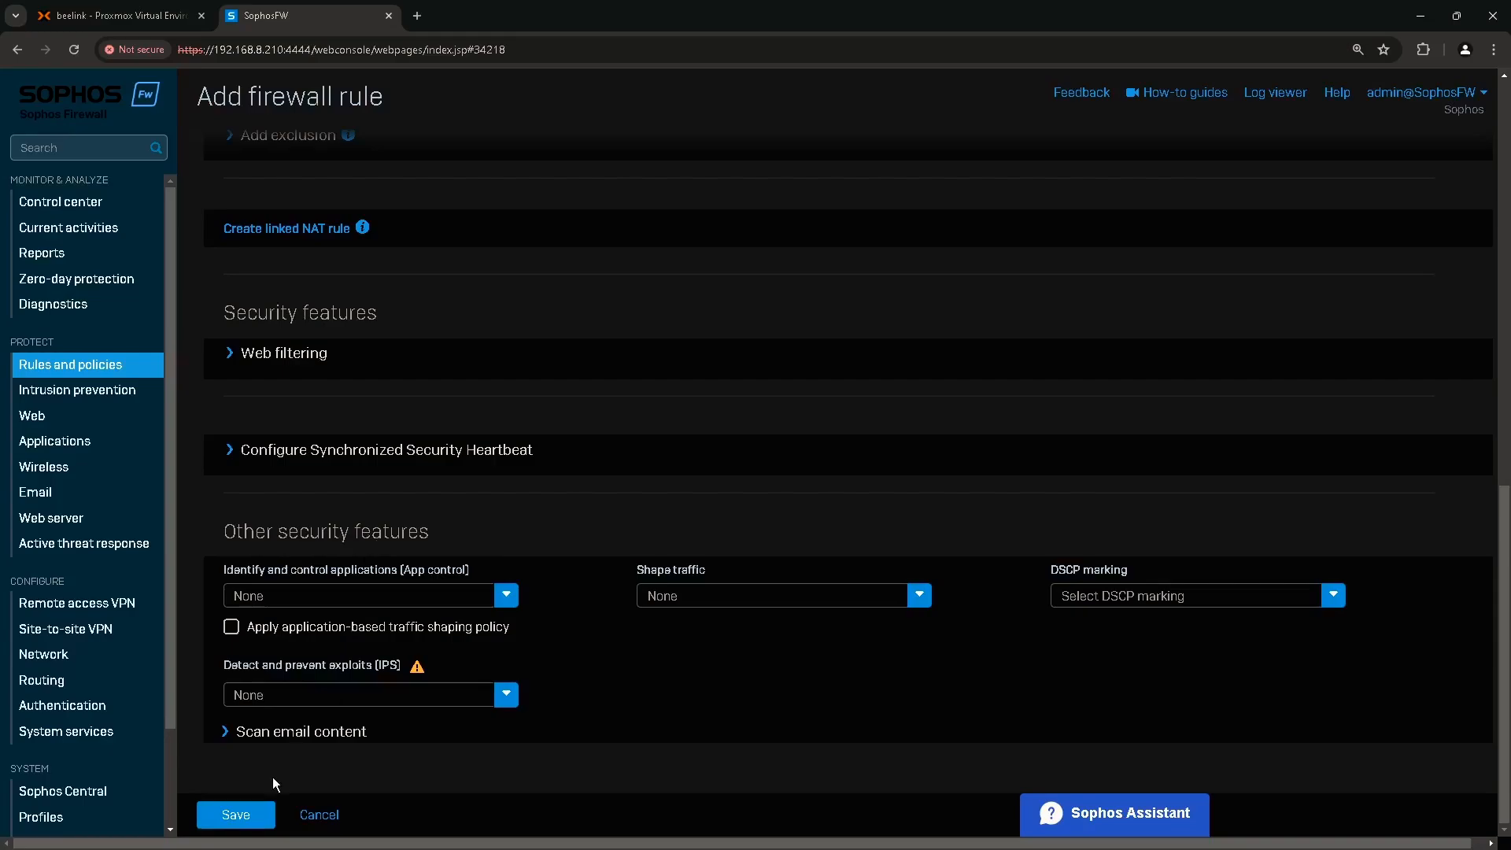
{"action": "left_click", "coordinate": [244, 818]}
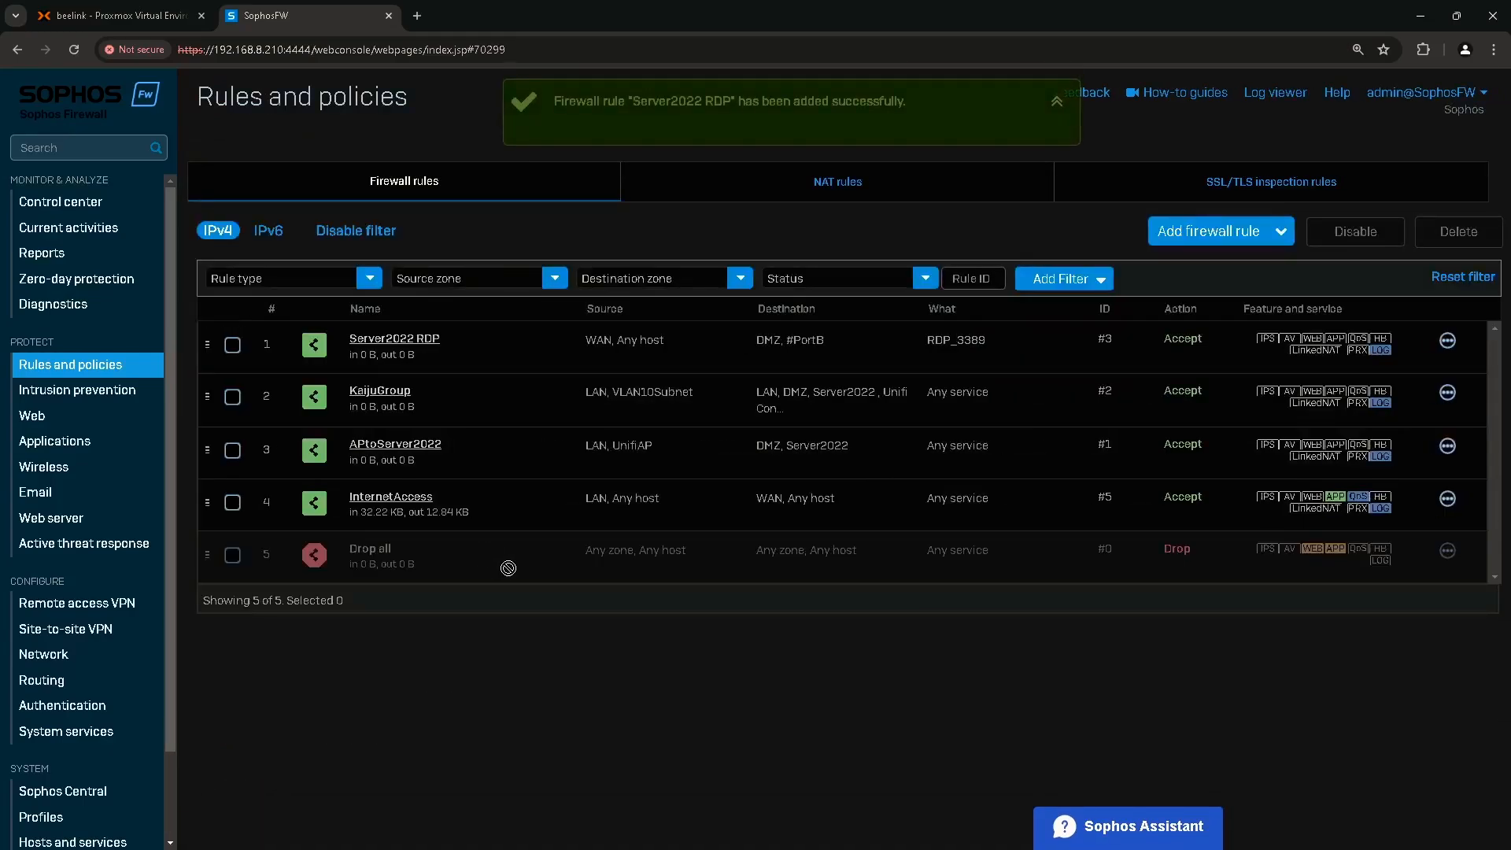
{"action": "left_click", "coordinate": [420, 352]}
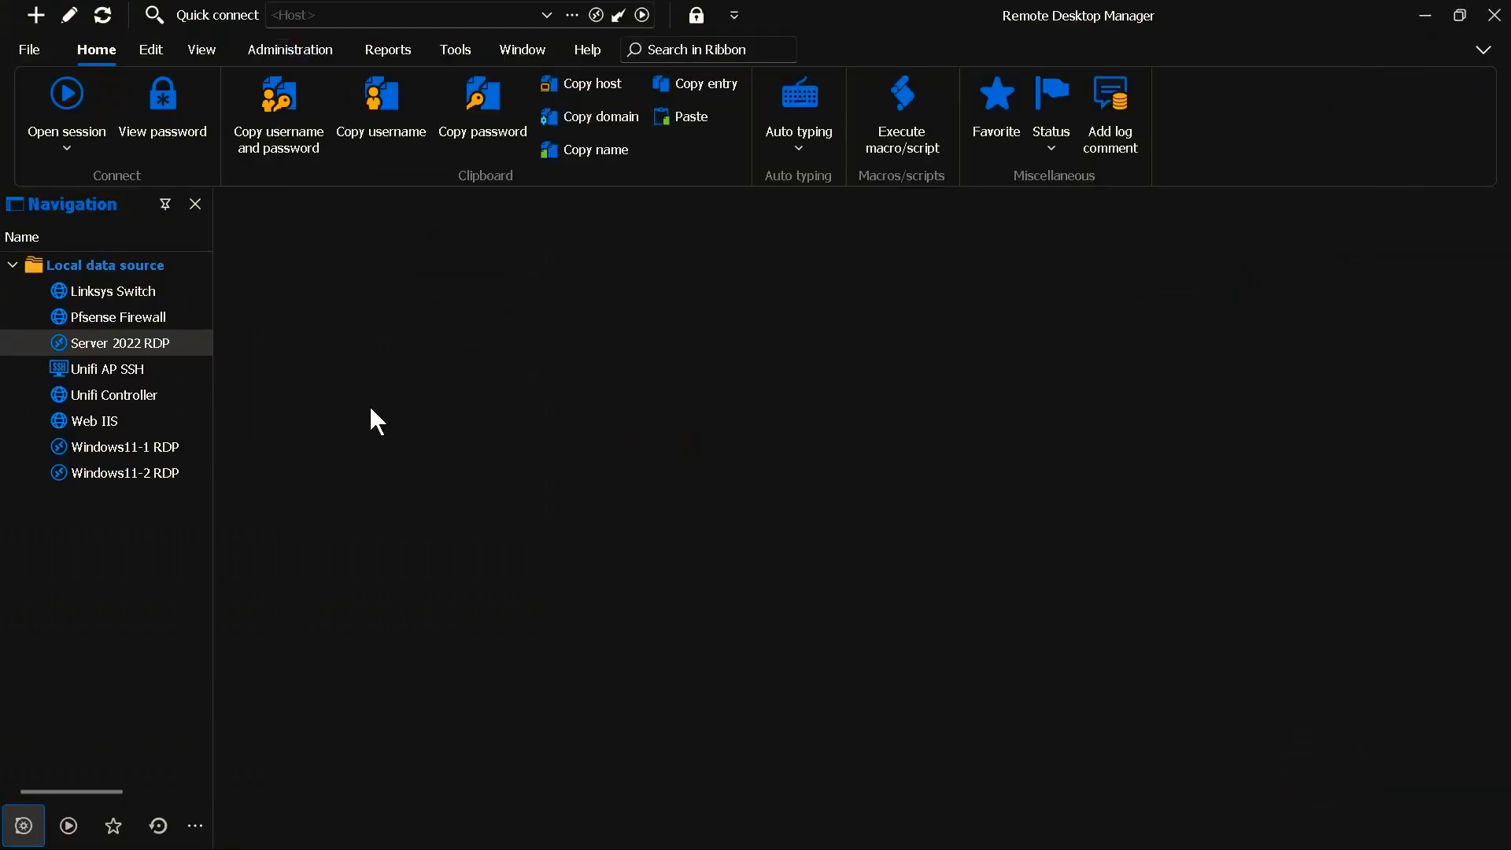
Open the Server 2022 RDP session to confirm Server Manager appears at 10.10.10.220.
{"action": "double_click", "coordinate": [96, 351]}
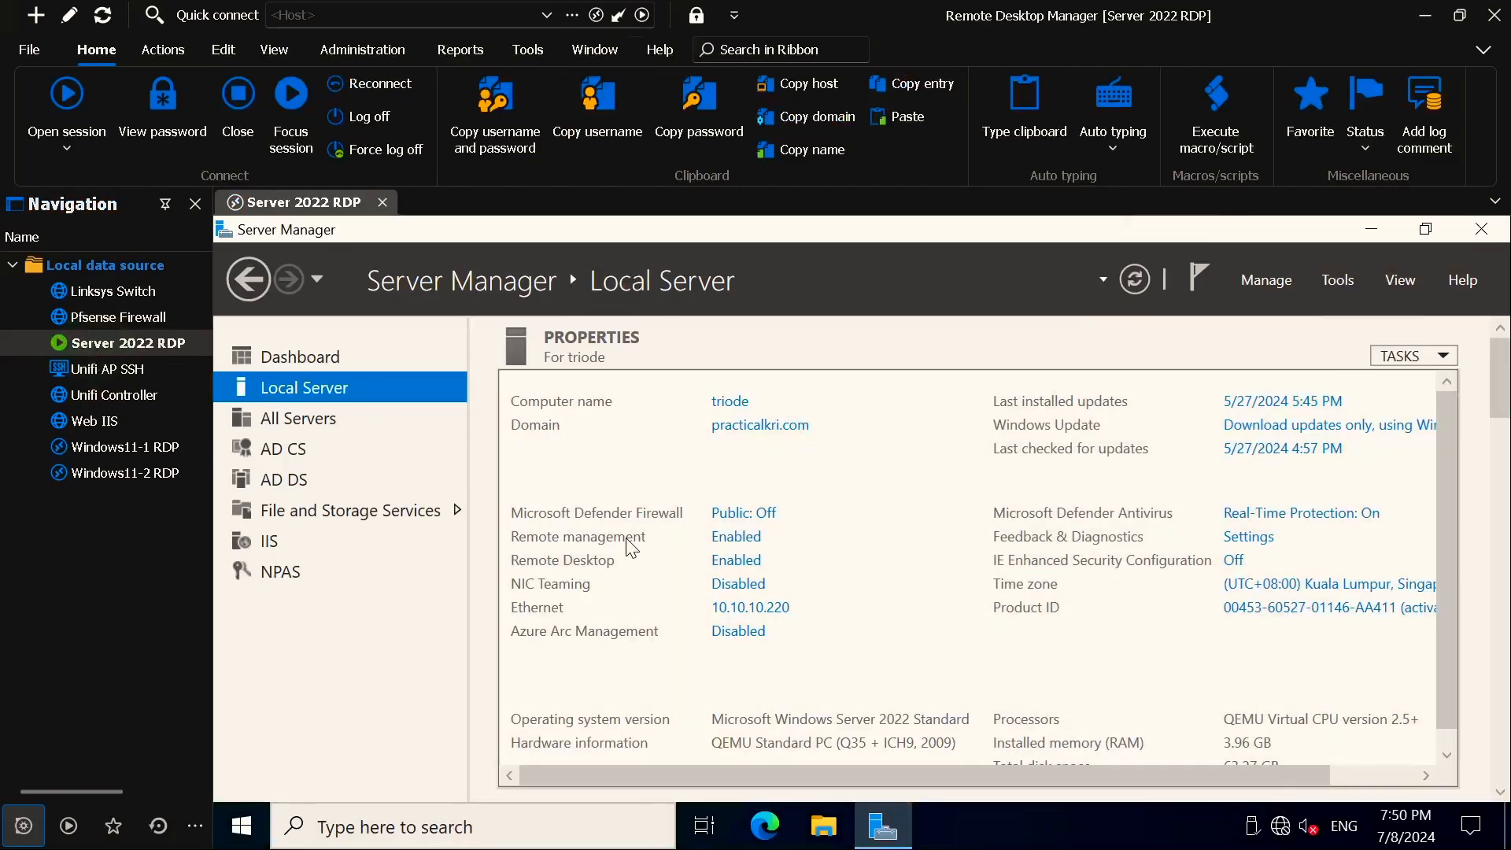
{"action": "left_click", "coordinate": [751, 611]}
{"action": "left_click", "coordinate": [126, 291]}
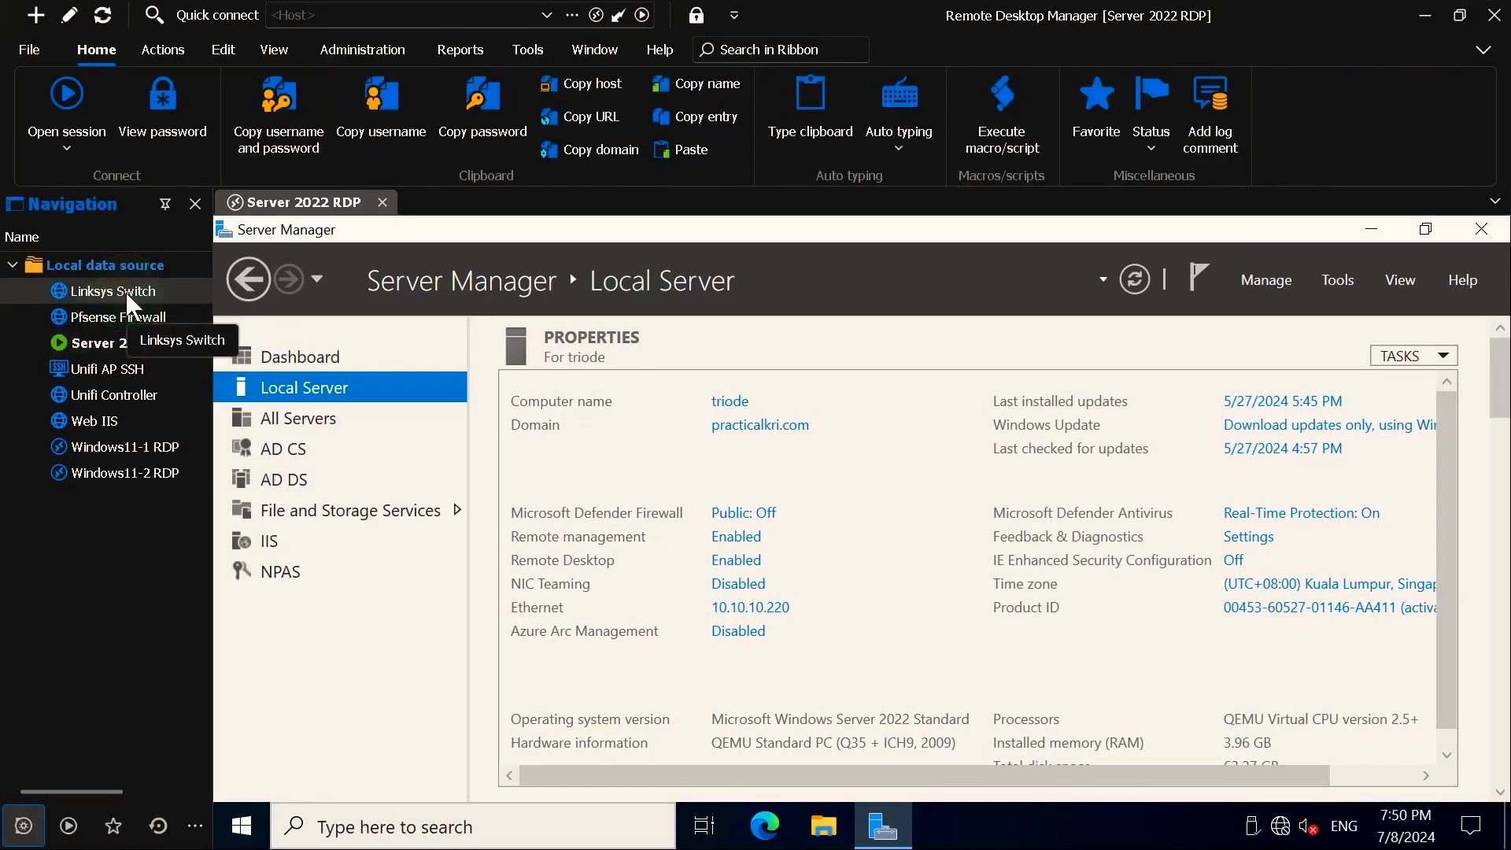
Open the Linksys Switch entry's properties and select ':4433' in its website address.
{"action": "right_click", "coordinate": [125, 291]}
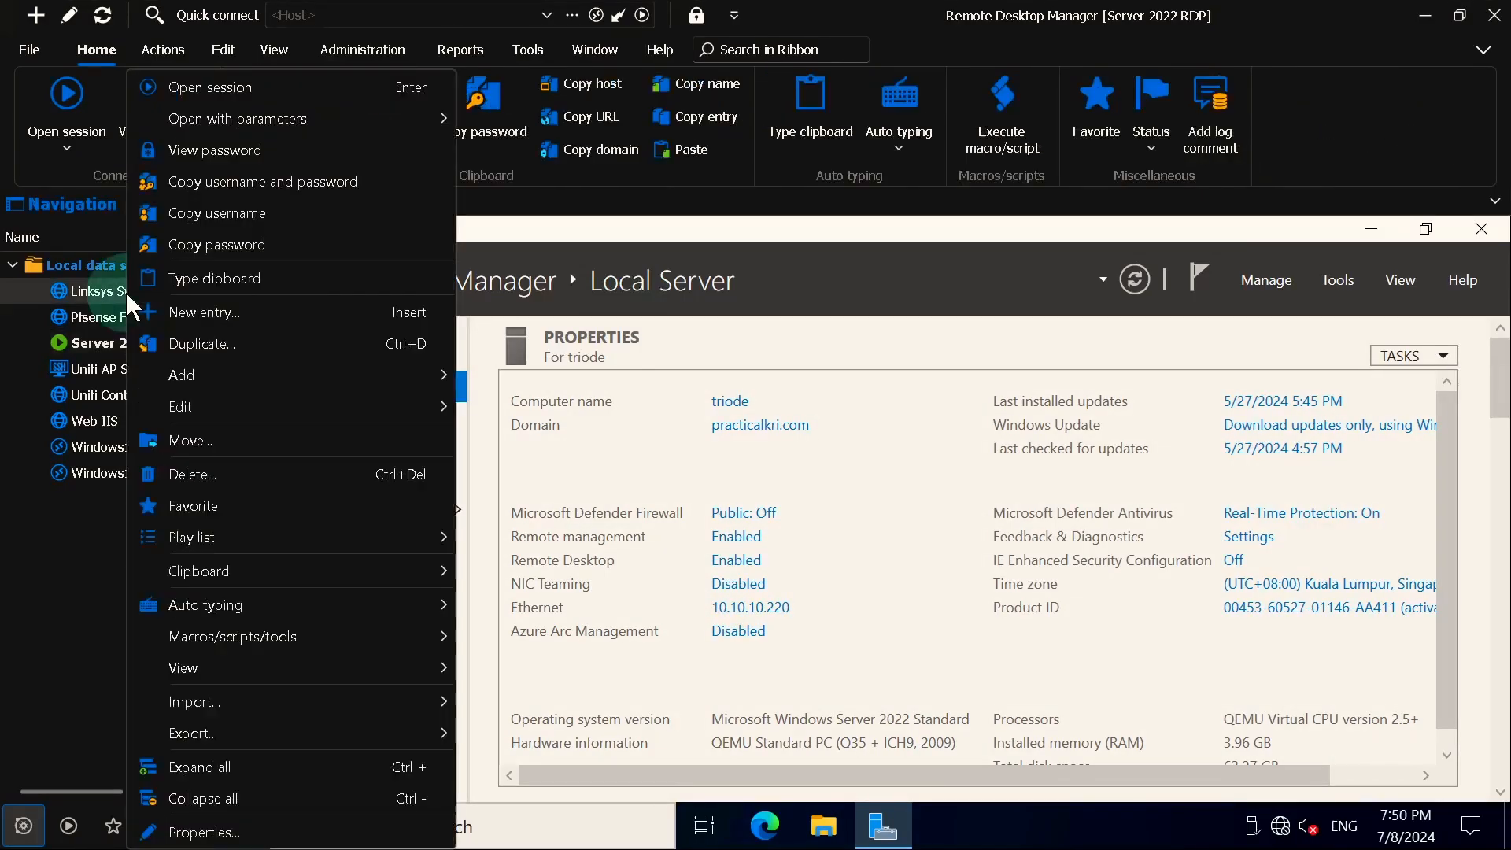
{"action": "left_click", "coordinate": [219, 833]}
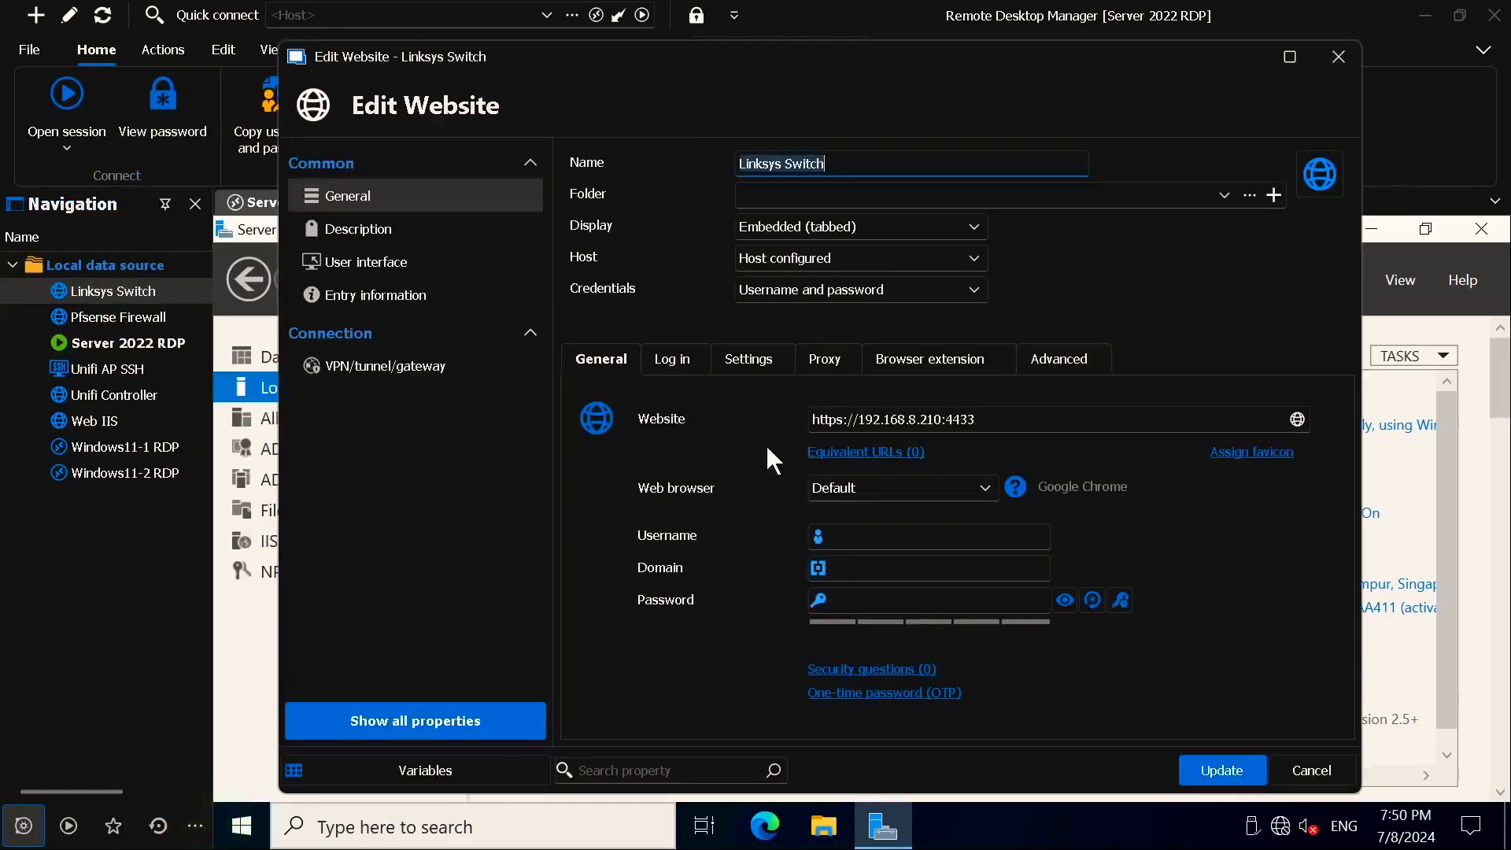
{"action": "left_click", "coordinate": [965, 422]}
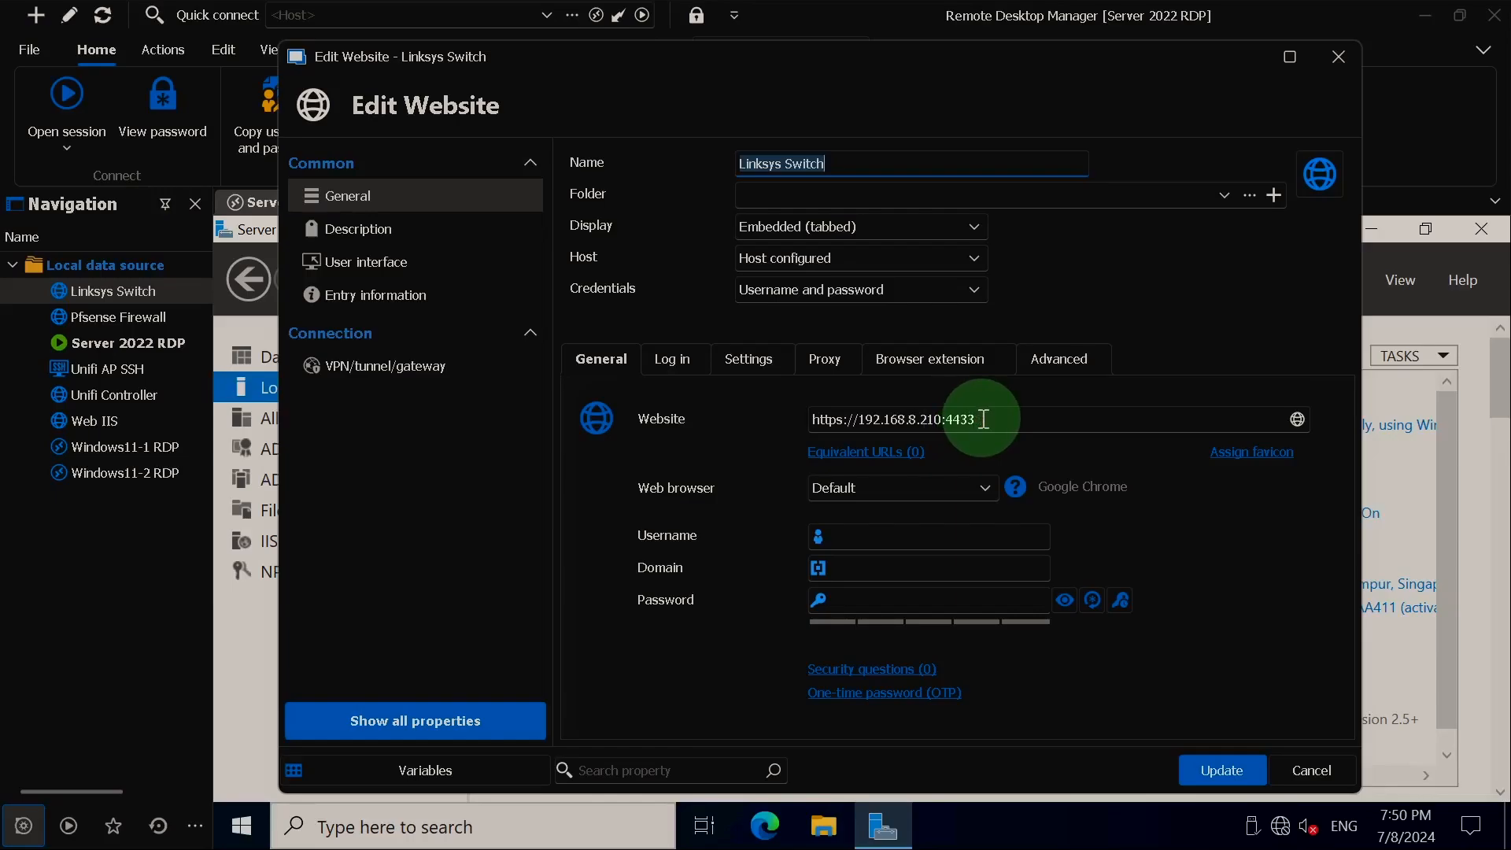
{"action": "left_click", "coordinate": [984, 419]}
{"action": "left_click", "coordinate": [947, 417]}
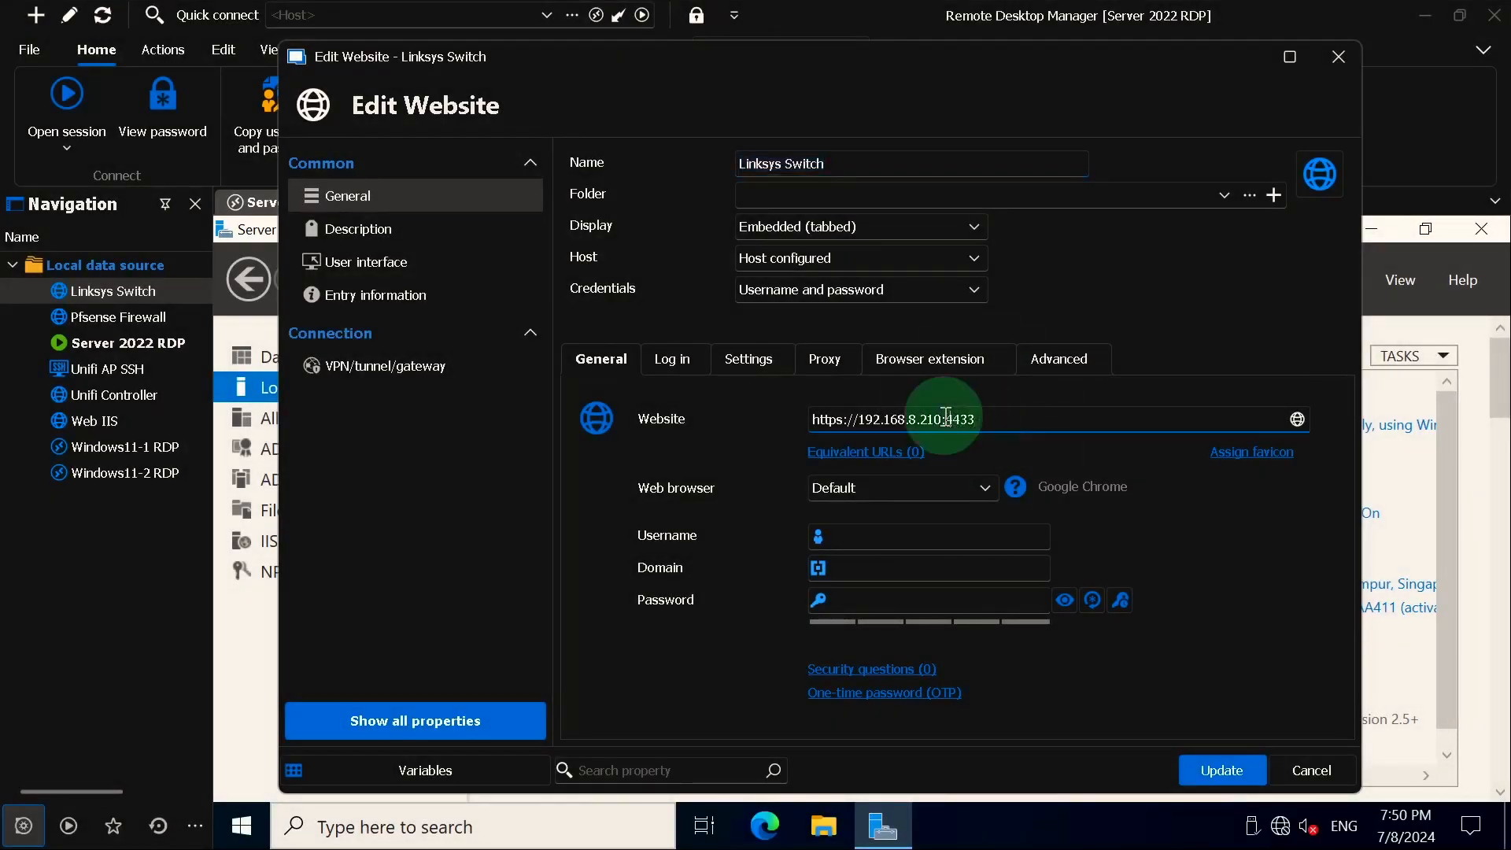
{"action": "left_click_drag", "start_coordinate": [947, 417], "coordinate": [1048, 424]}
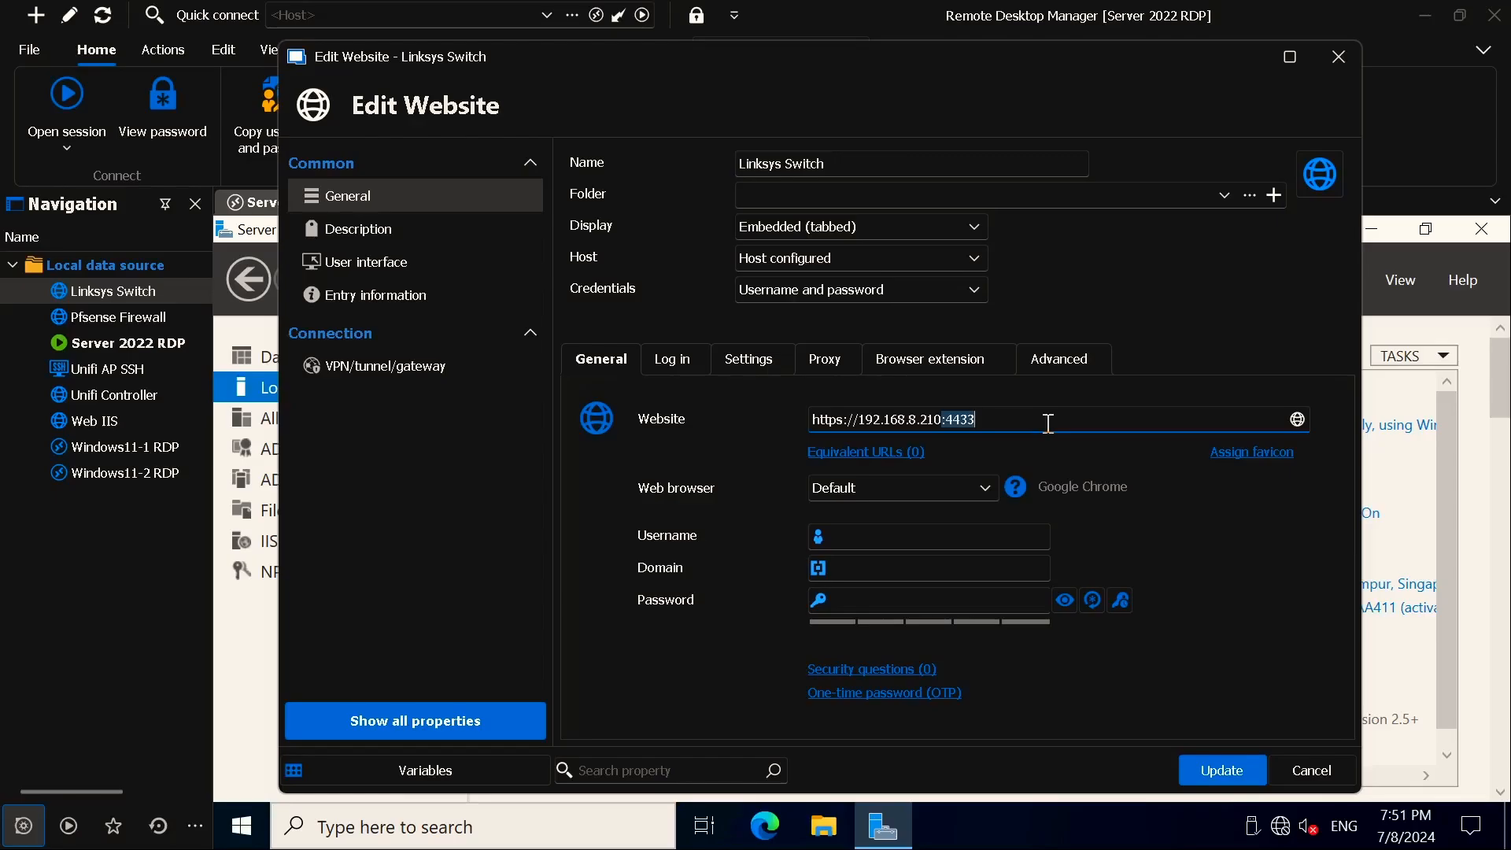
{"action": "key", "text": "BackSpace"}
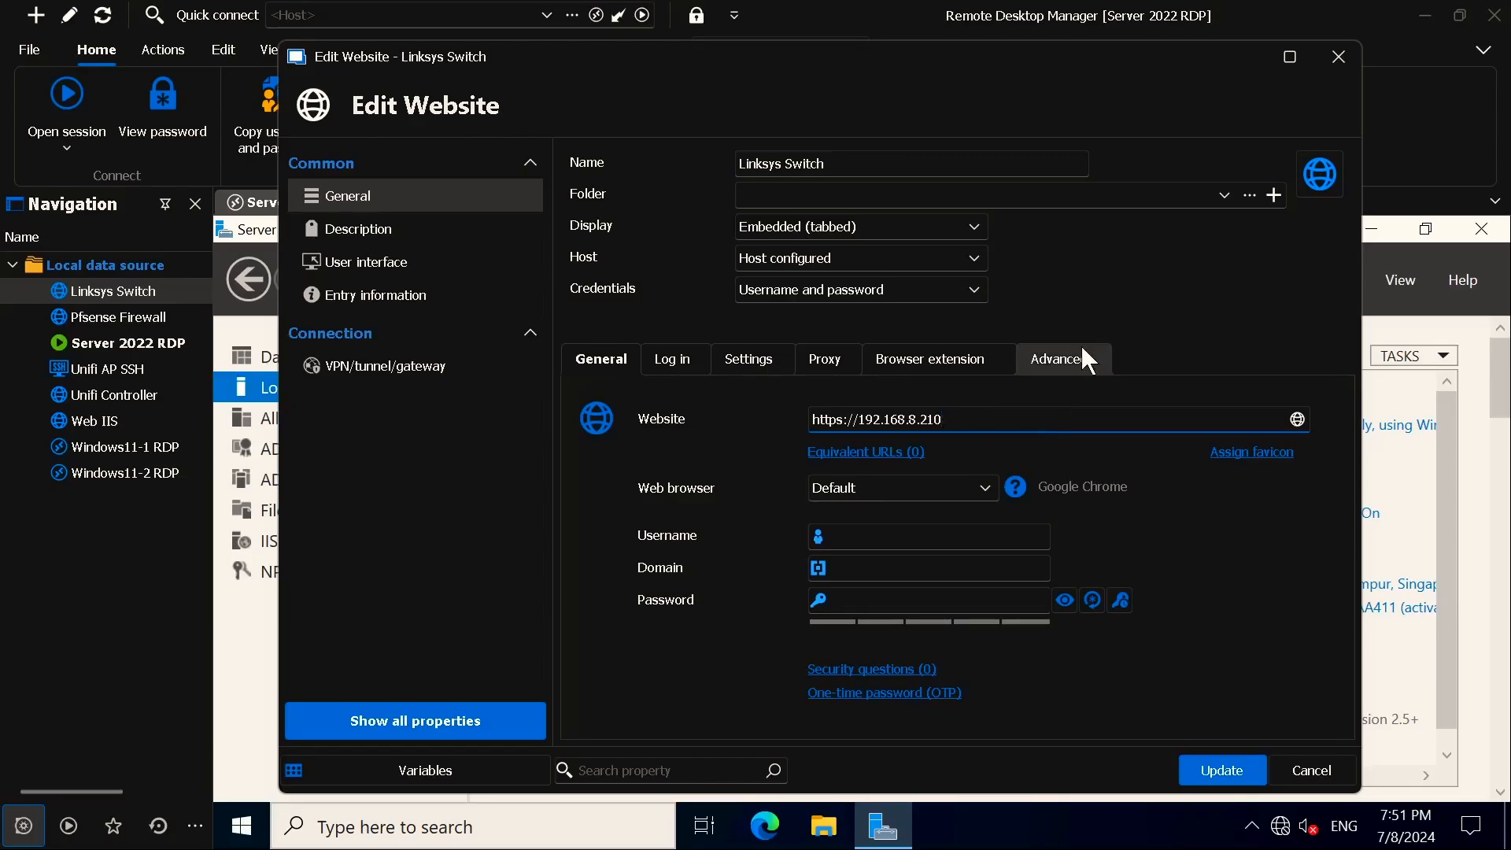
{"action": "left_click", "coordinate": [1210, 771]}
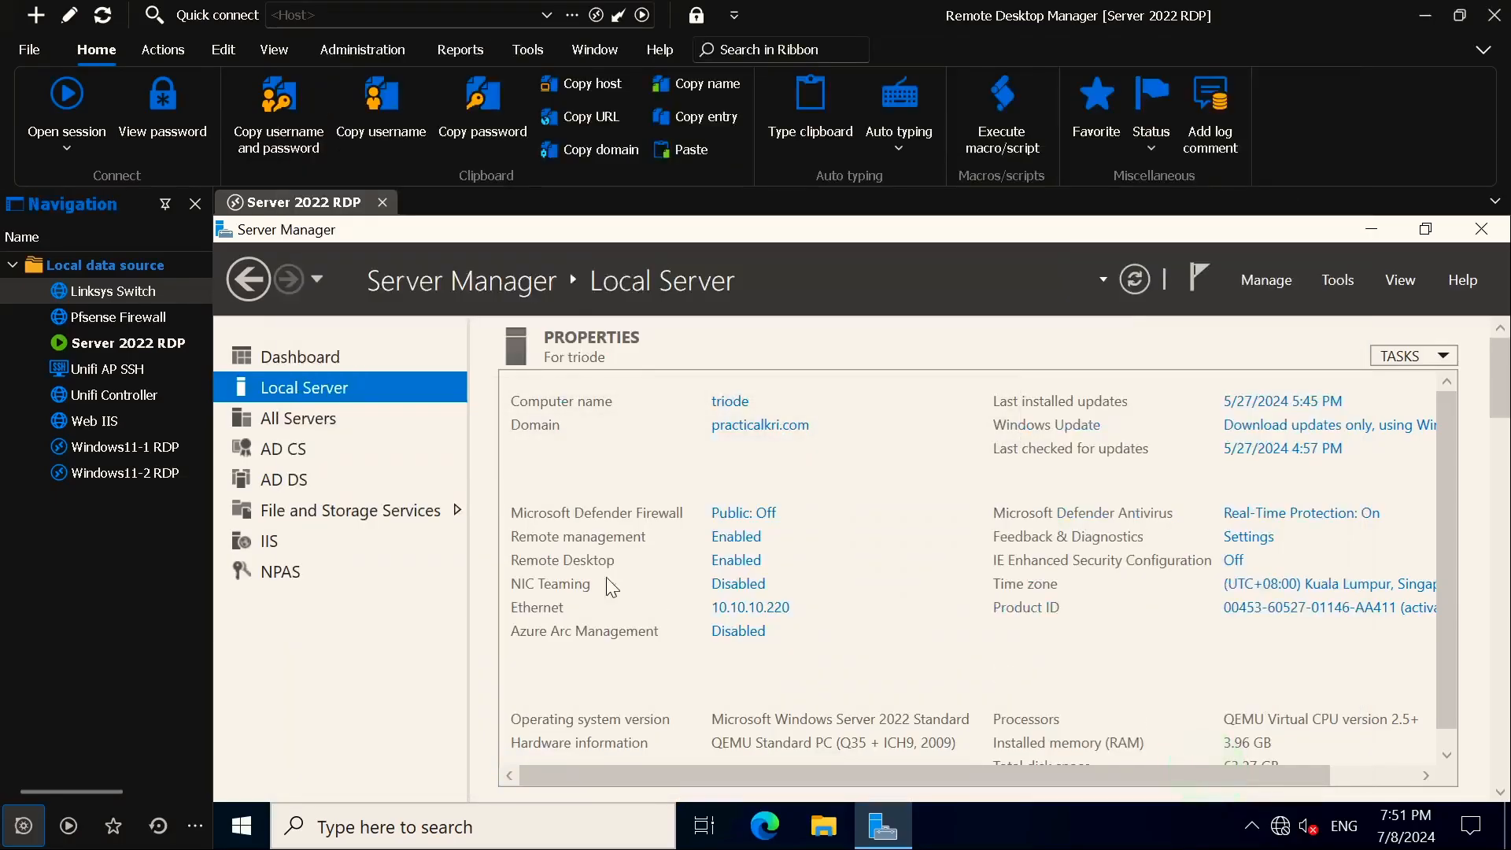
{"action": "left_click", "coordinate": [137, 290]}
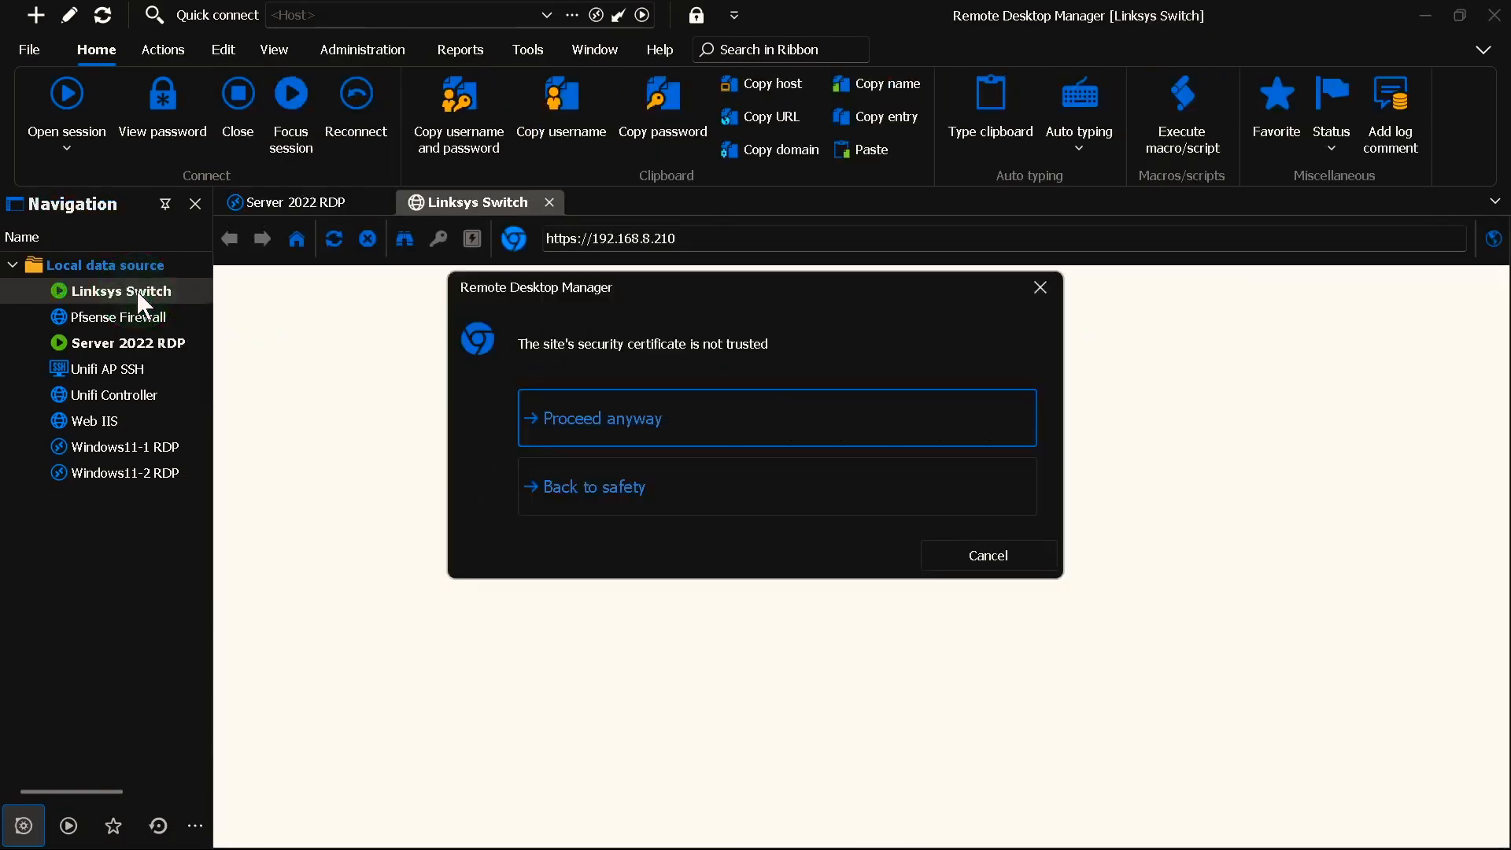
{"action": "left_click", "coordinate": [634, 418]}
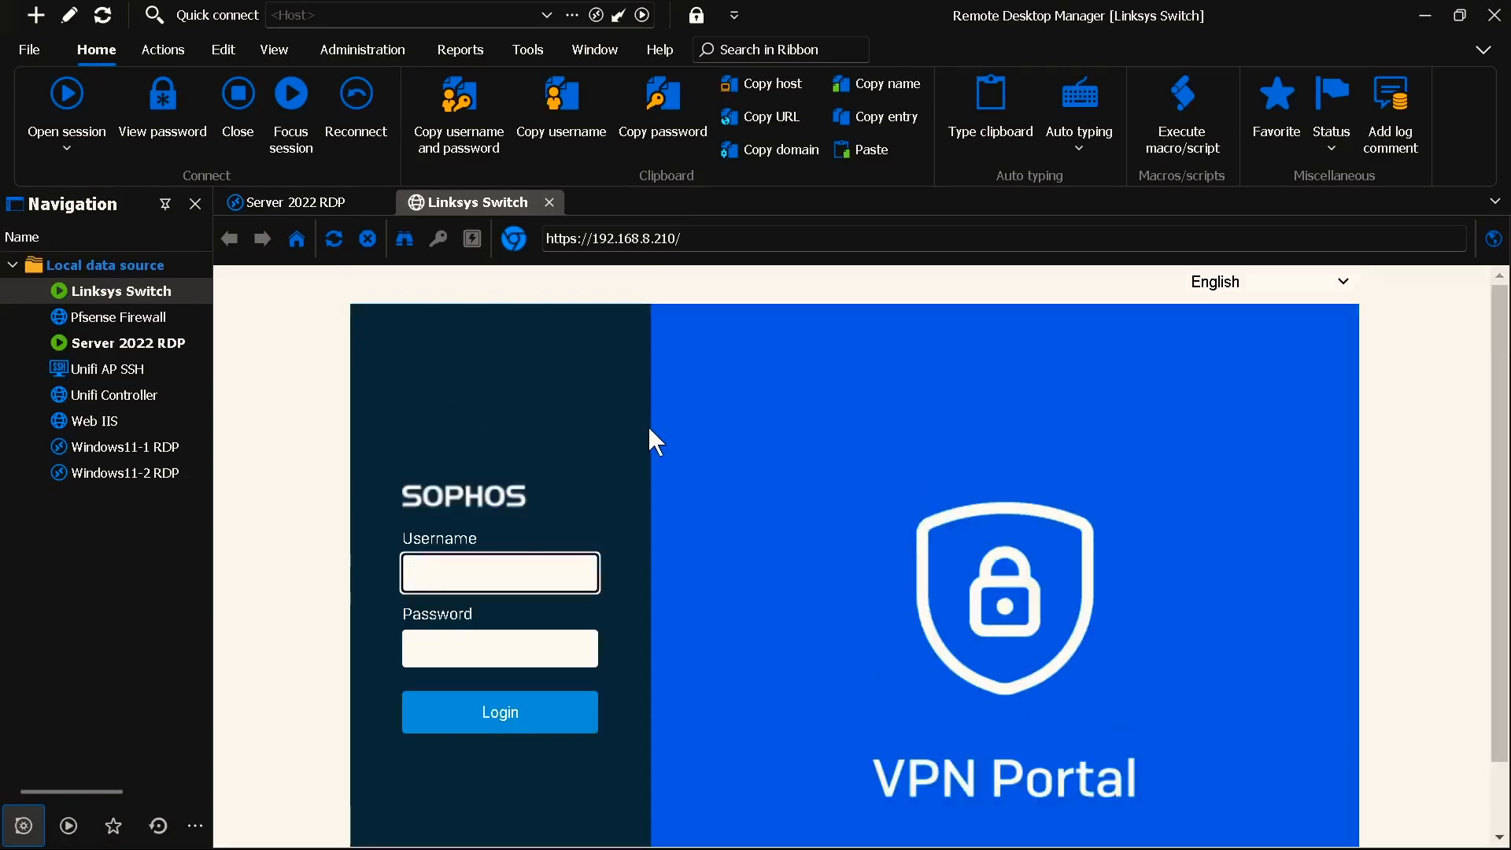
{"action": "left_click", "coordinate": [593, 240]}
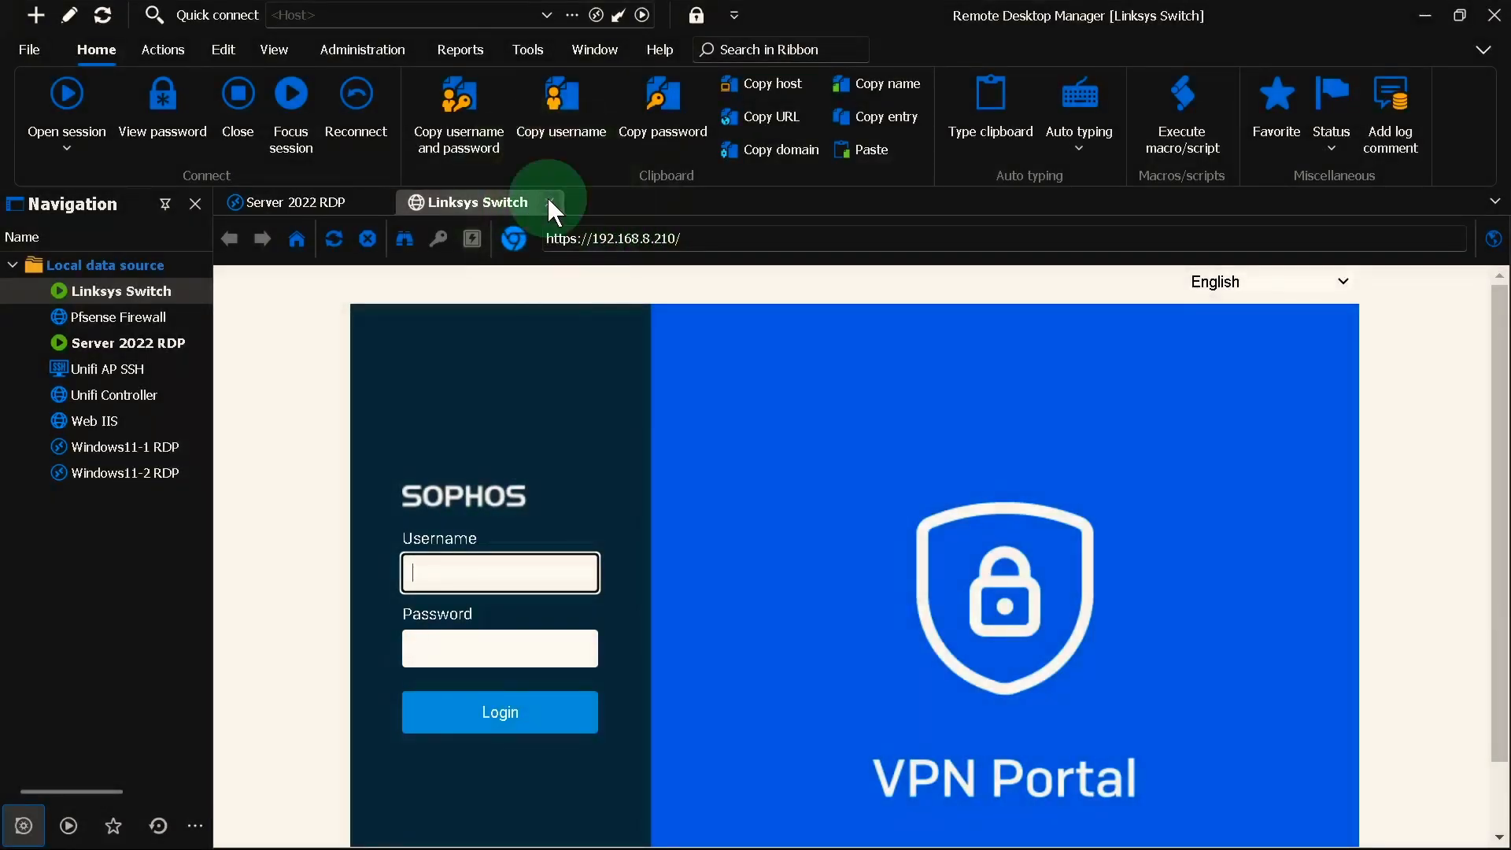
{"action": "left_click", "coordinate": [549, 203]}
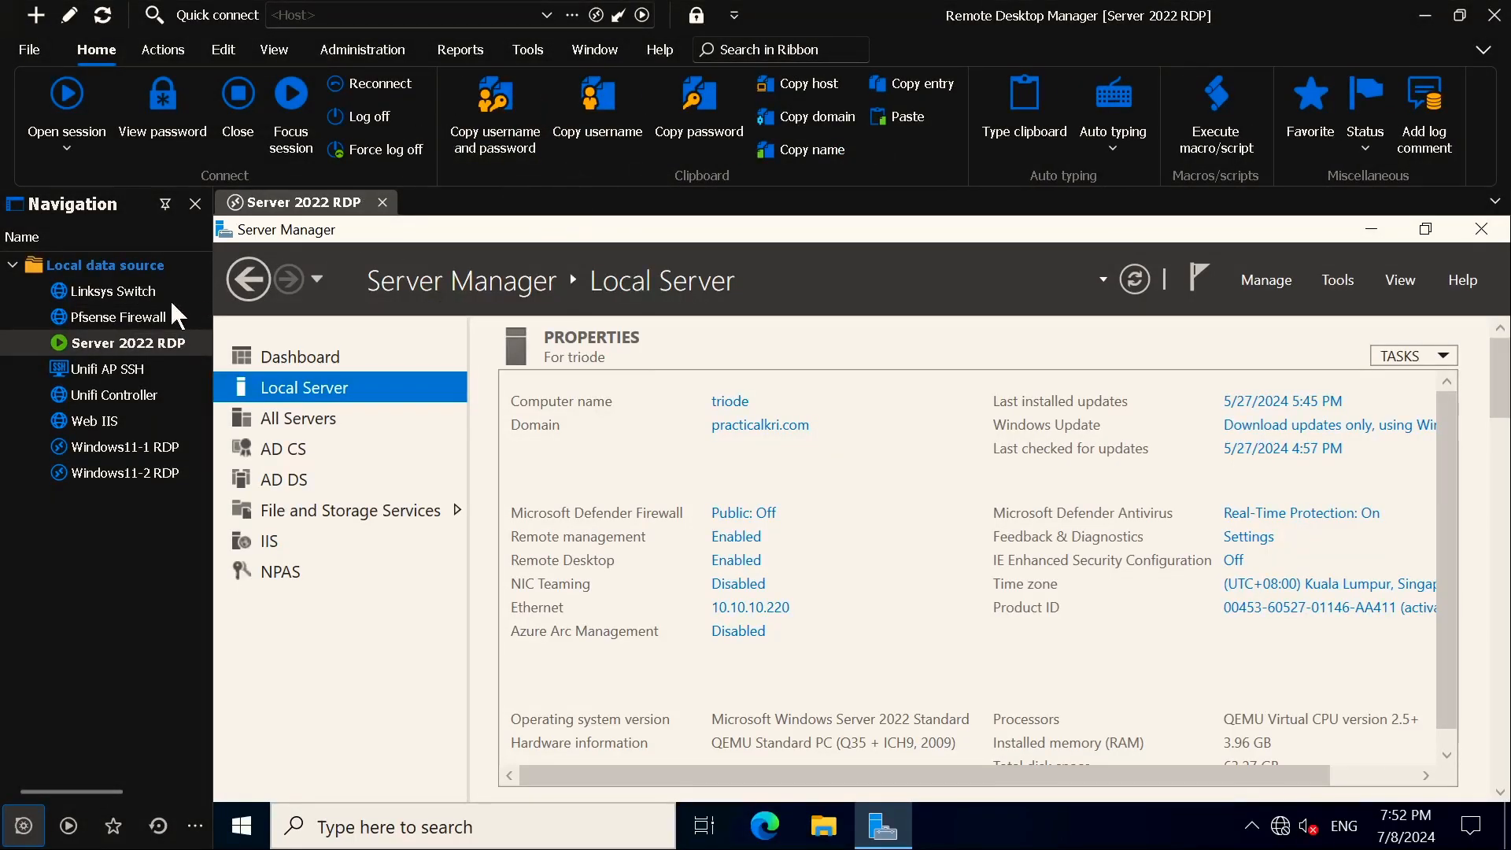
{"action": "right_click", "coordinate": [139, 293]}
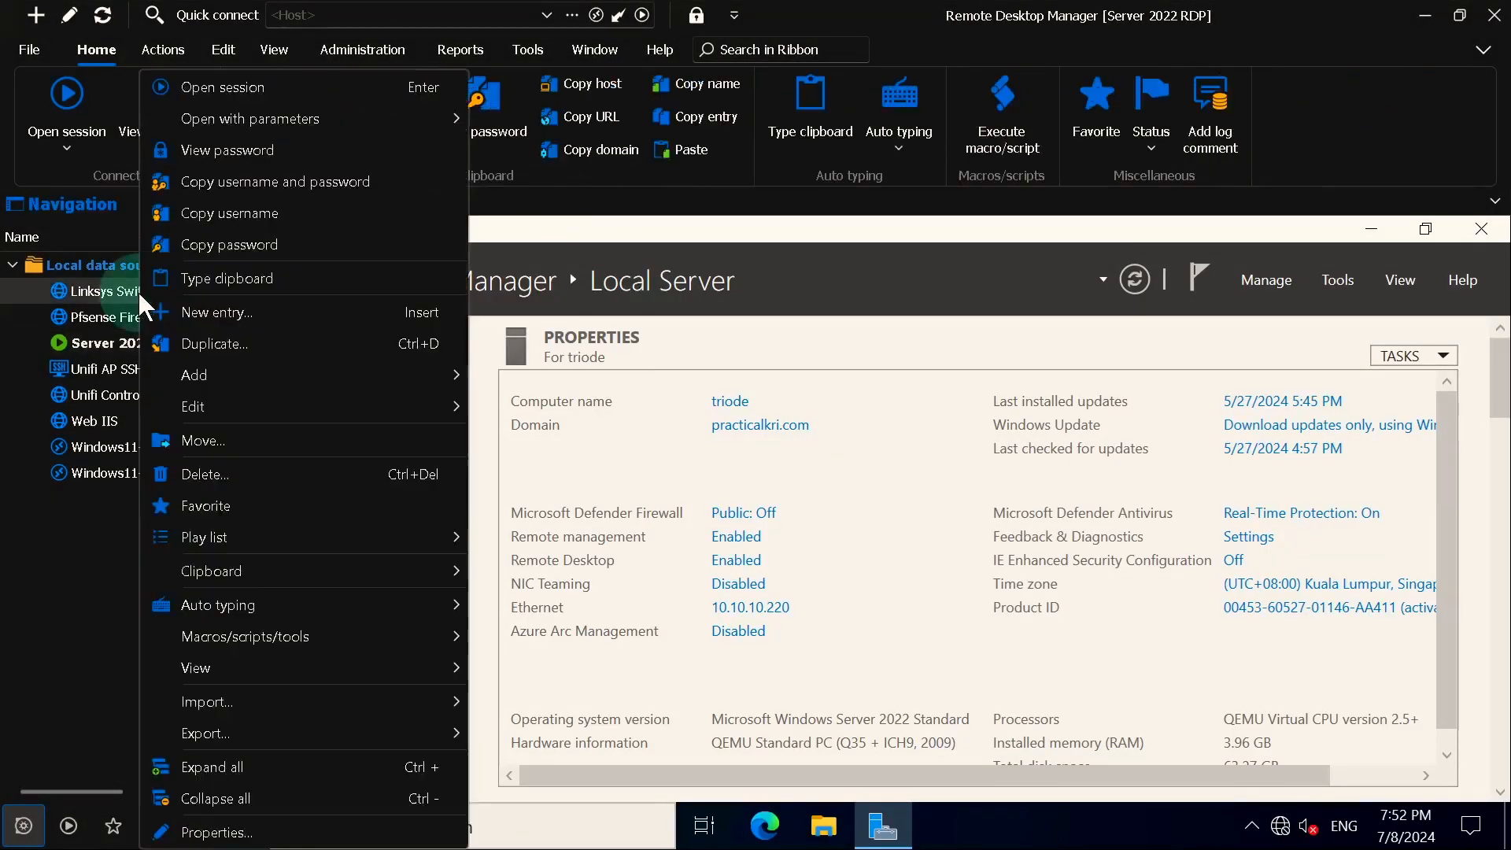
{"action": "left_click", "coordinate": [209, 832]}
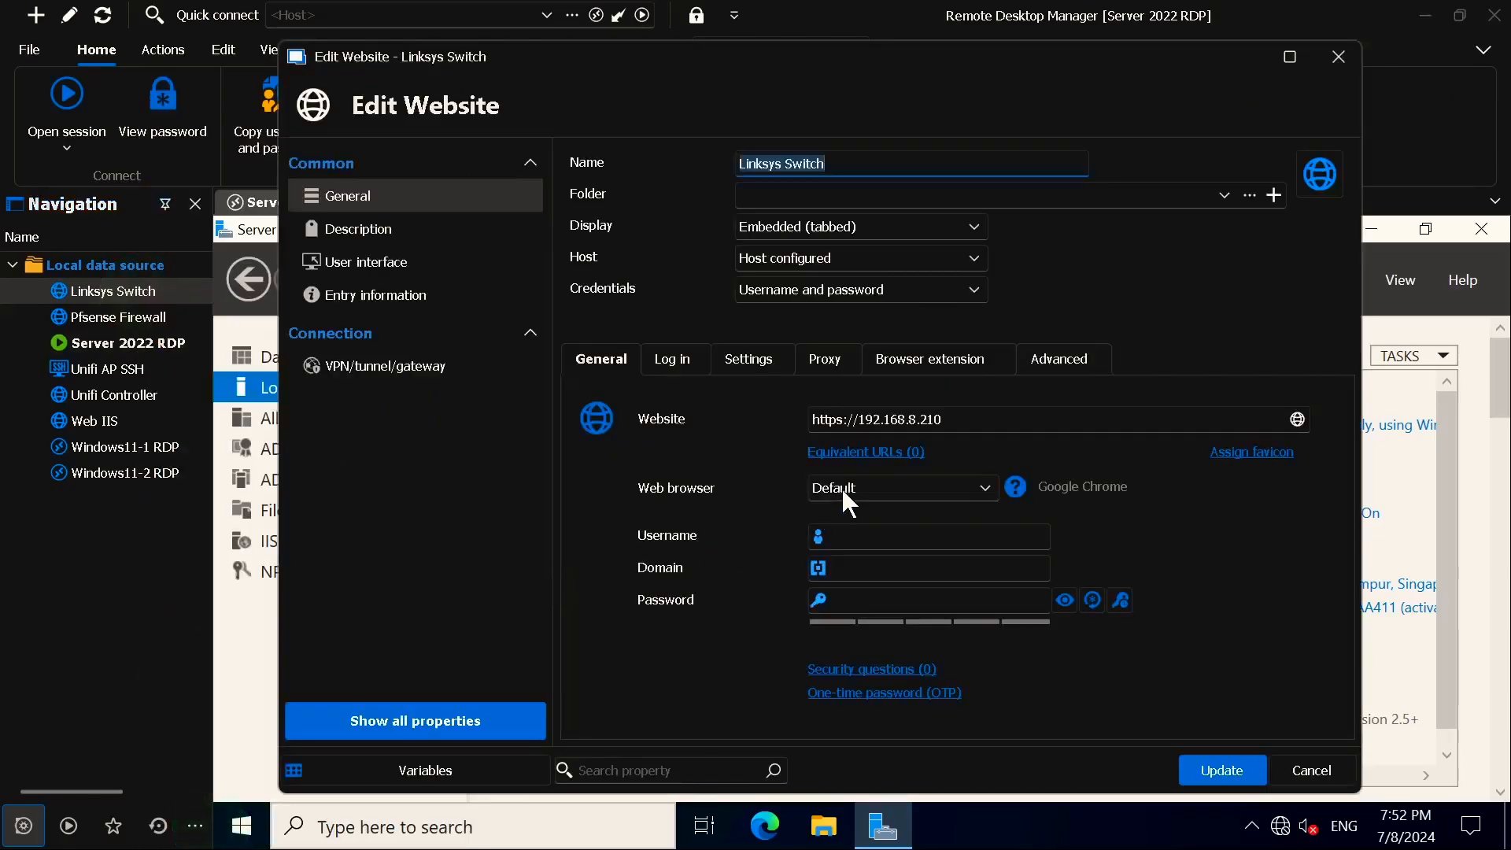
{"action": "left_click", "coordinate": [950, 421]}
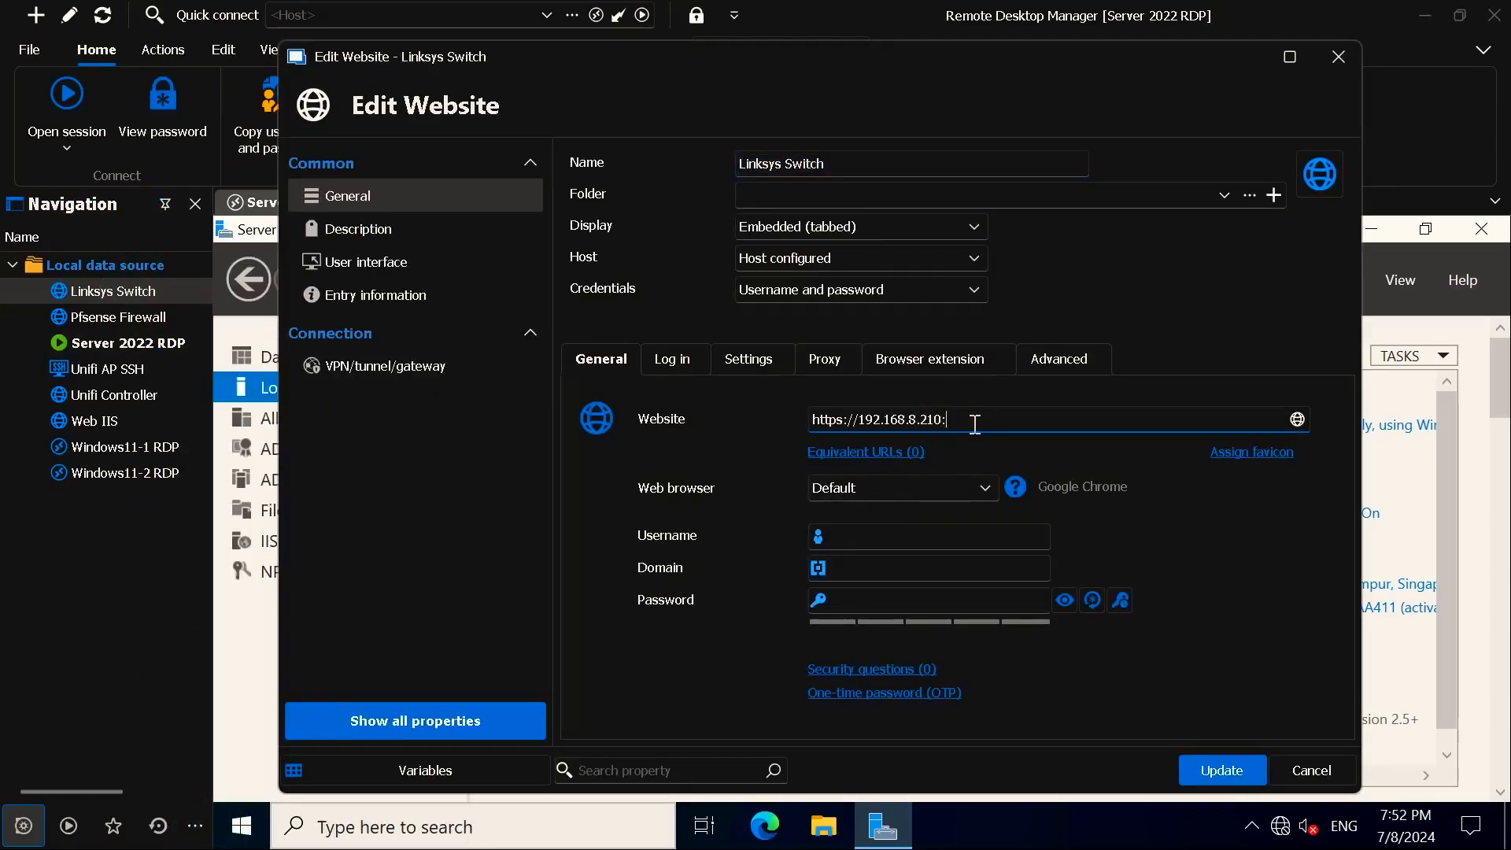
{"action": "type", "text": ":4433"}
{"action": "left_click", "coordinate": [1223, 765]}
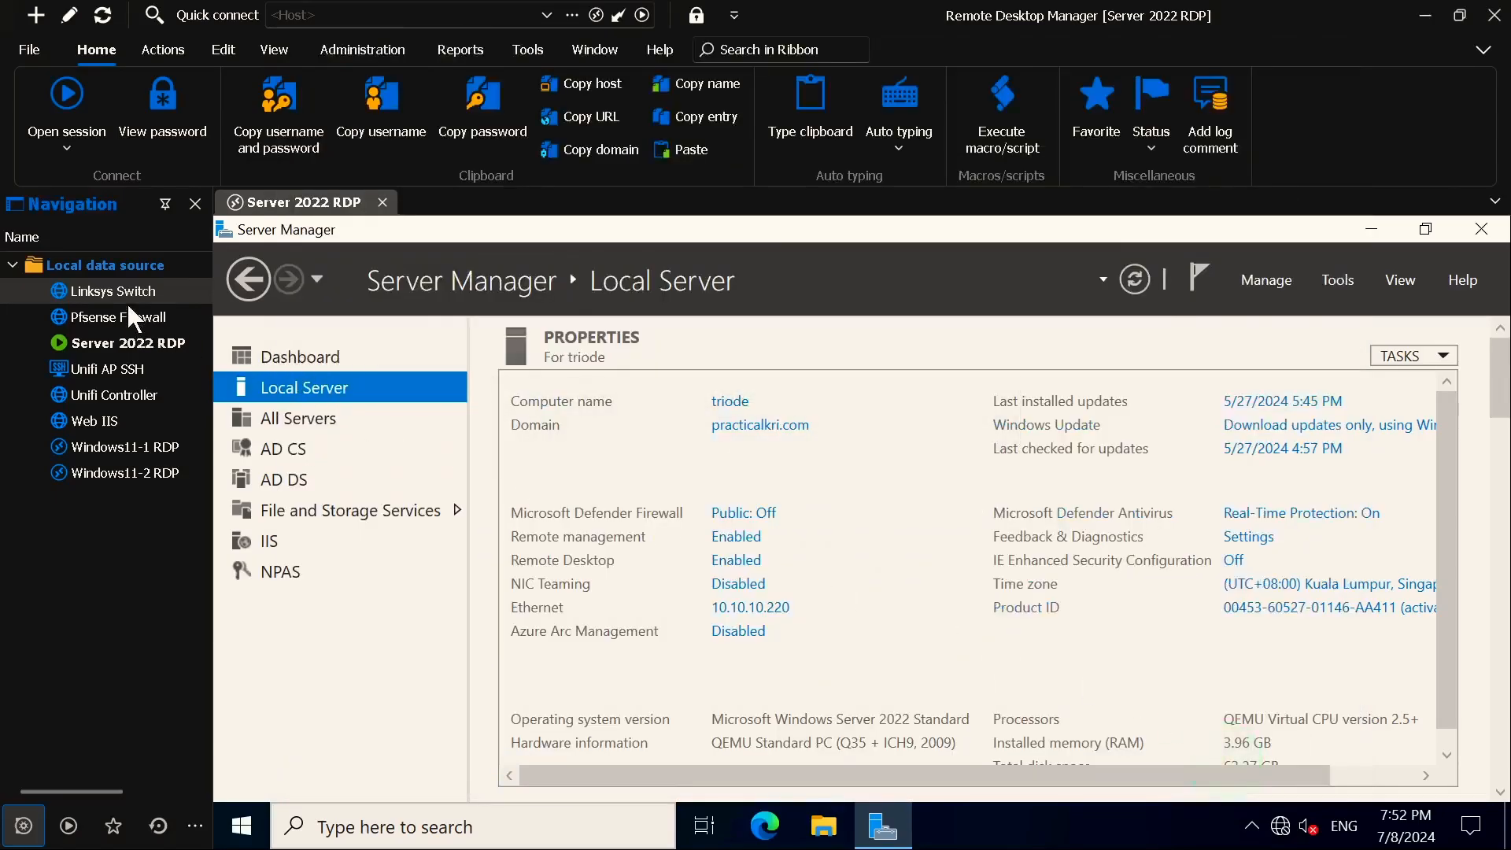
{"action": "double_click", "coordinate": [127, 290]}
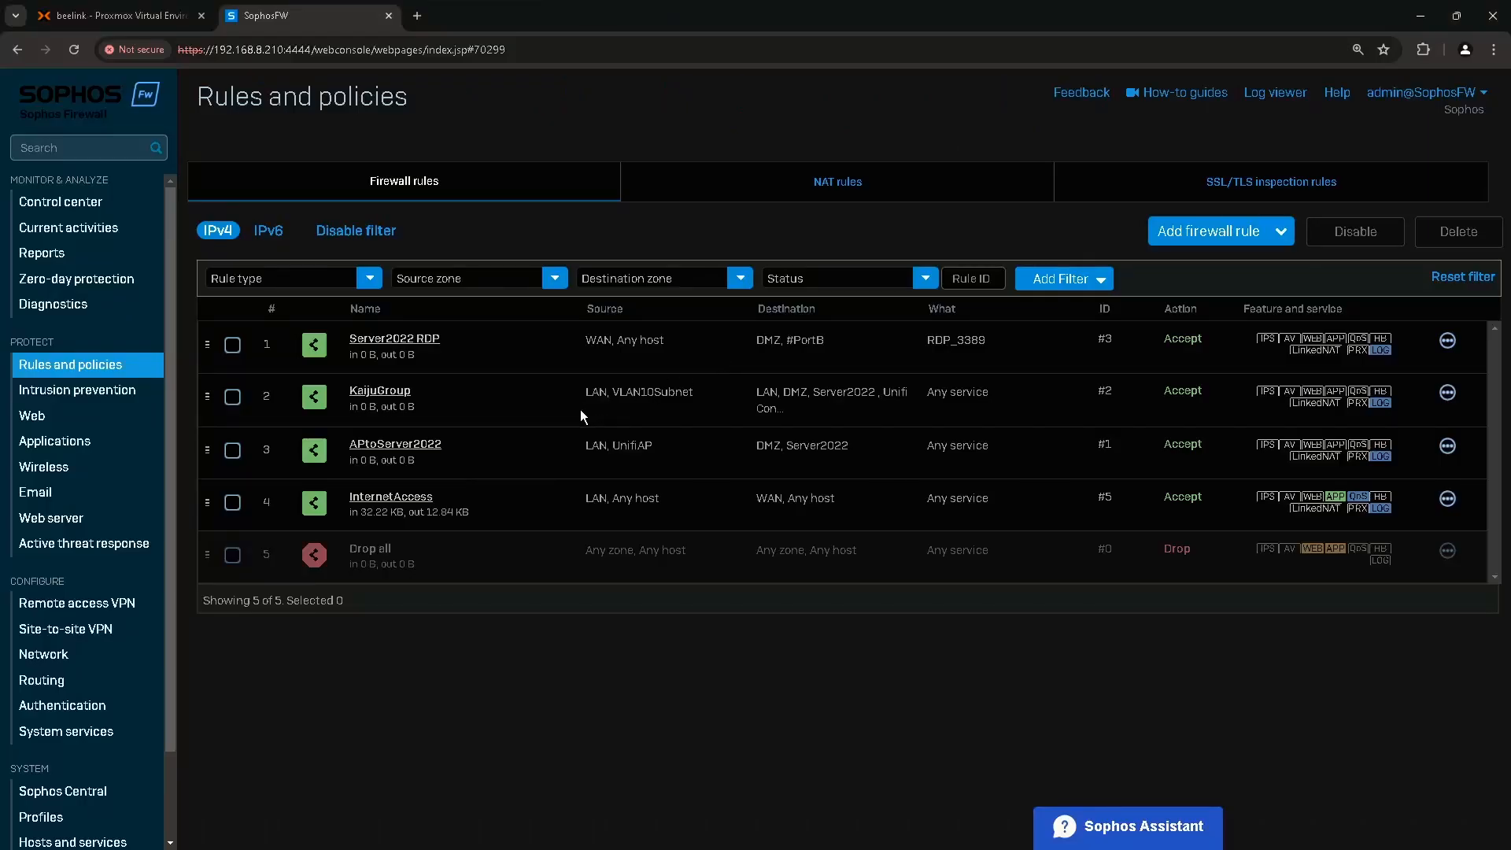
Start a new NAT rule named Switch DNAT positioned at the top.
{"action": "left_click", "coordinate": [839, 182]}
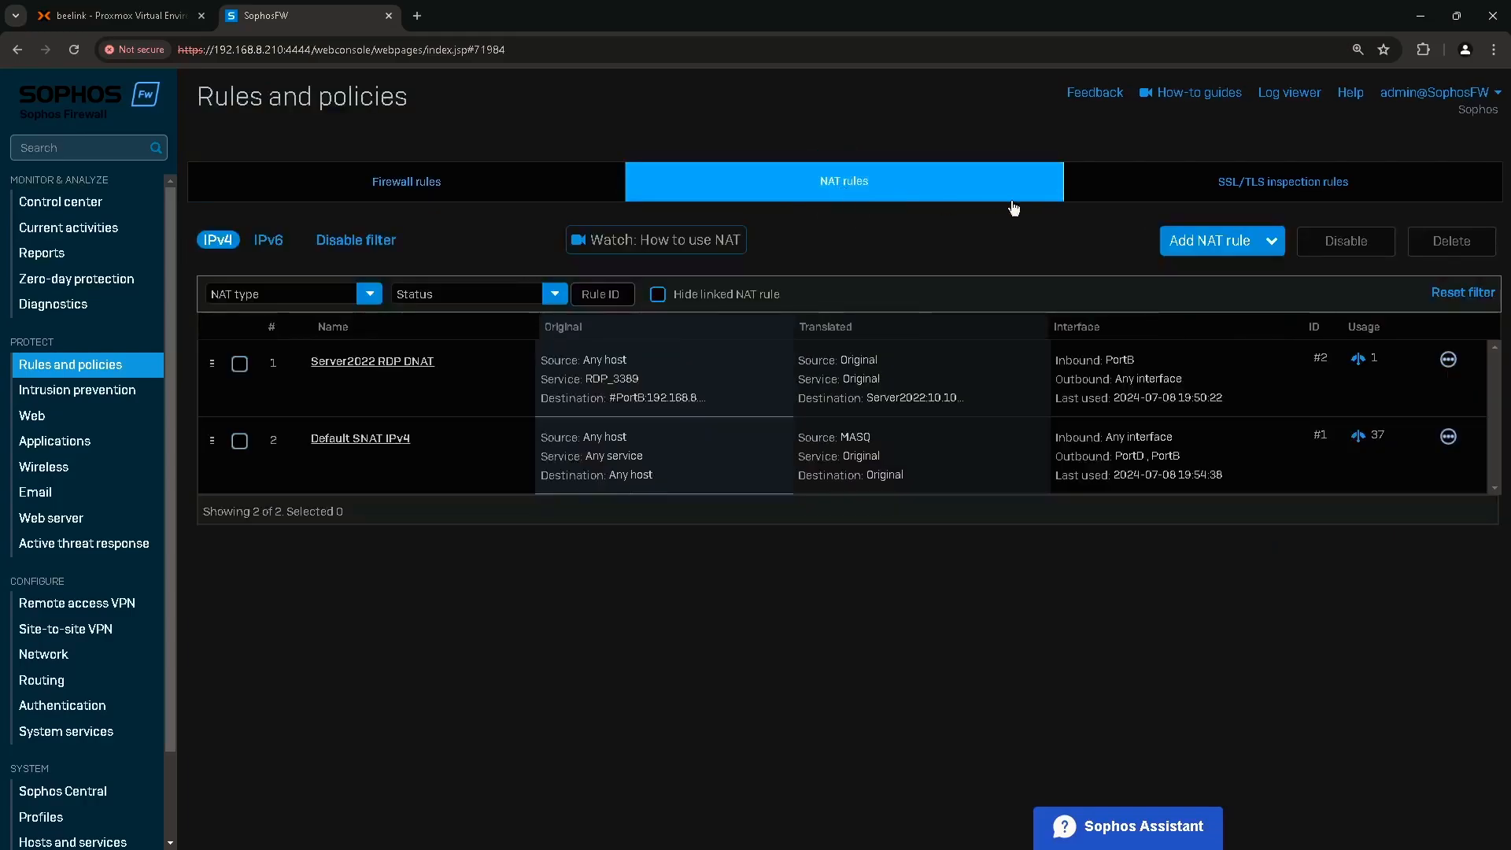
{"action": "left_click", "coordinate": [1213, 250]}
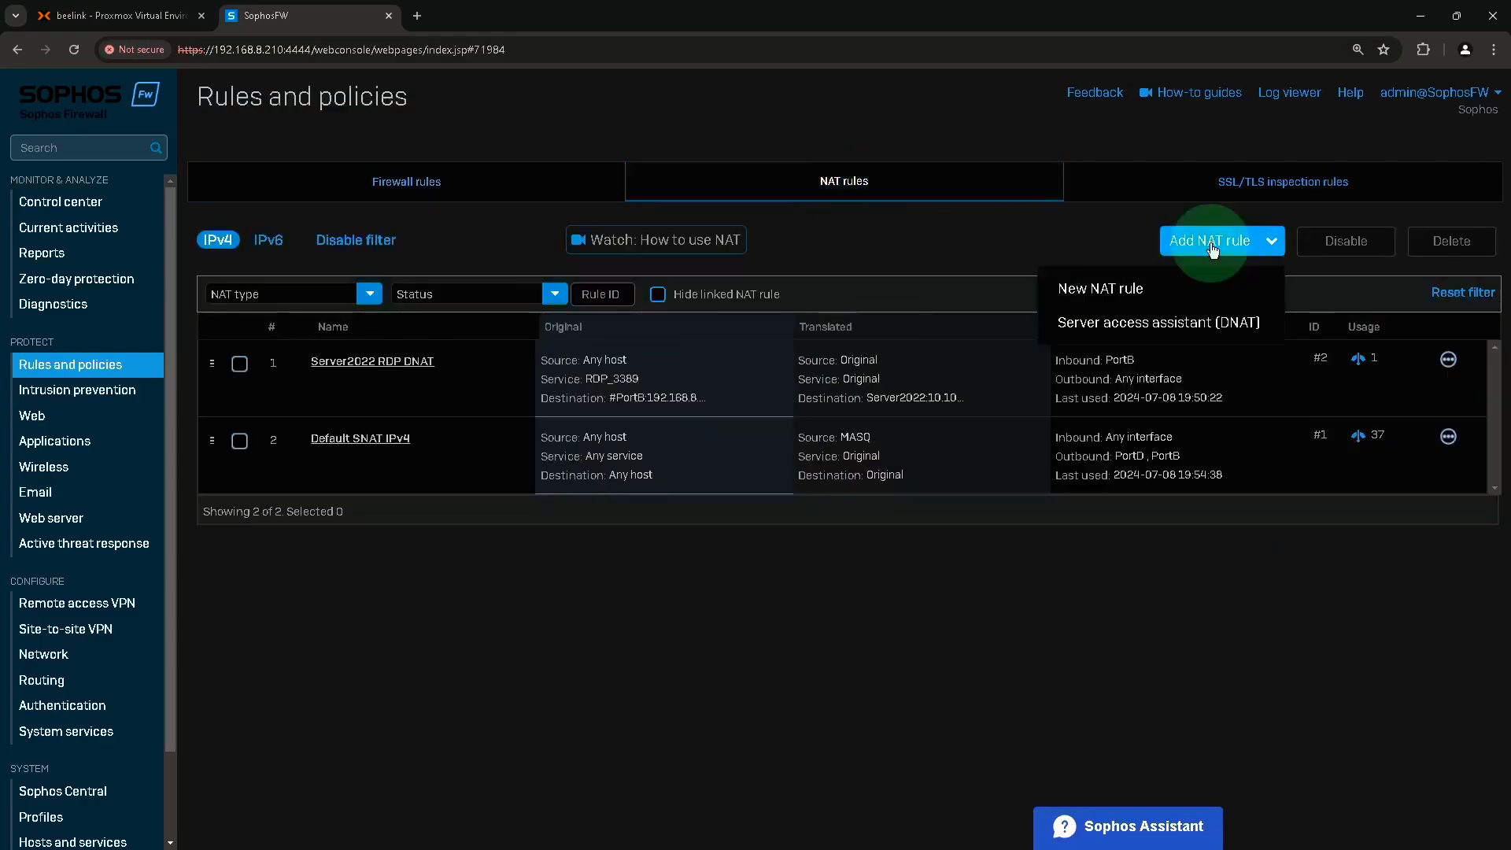
{"action": "left_click", "coordinate": [1110, 291]}
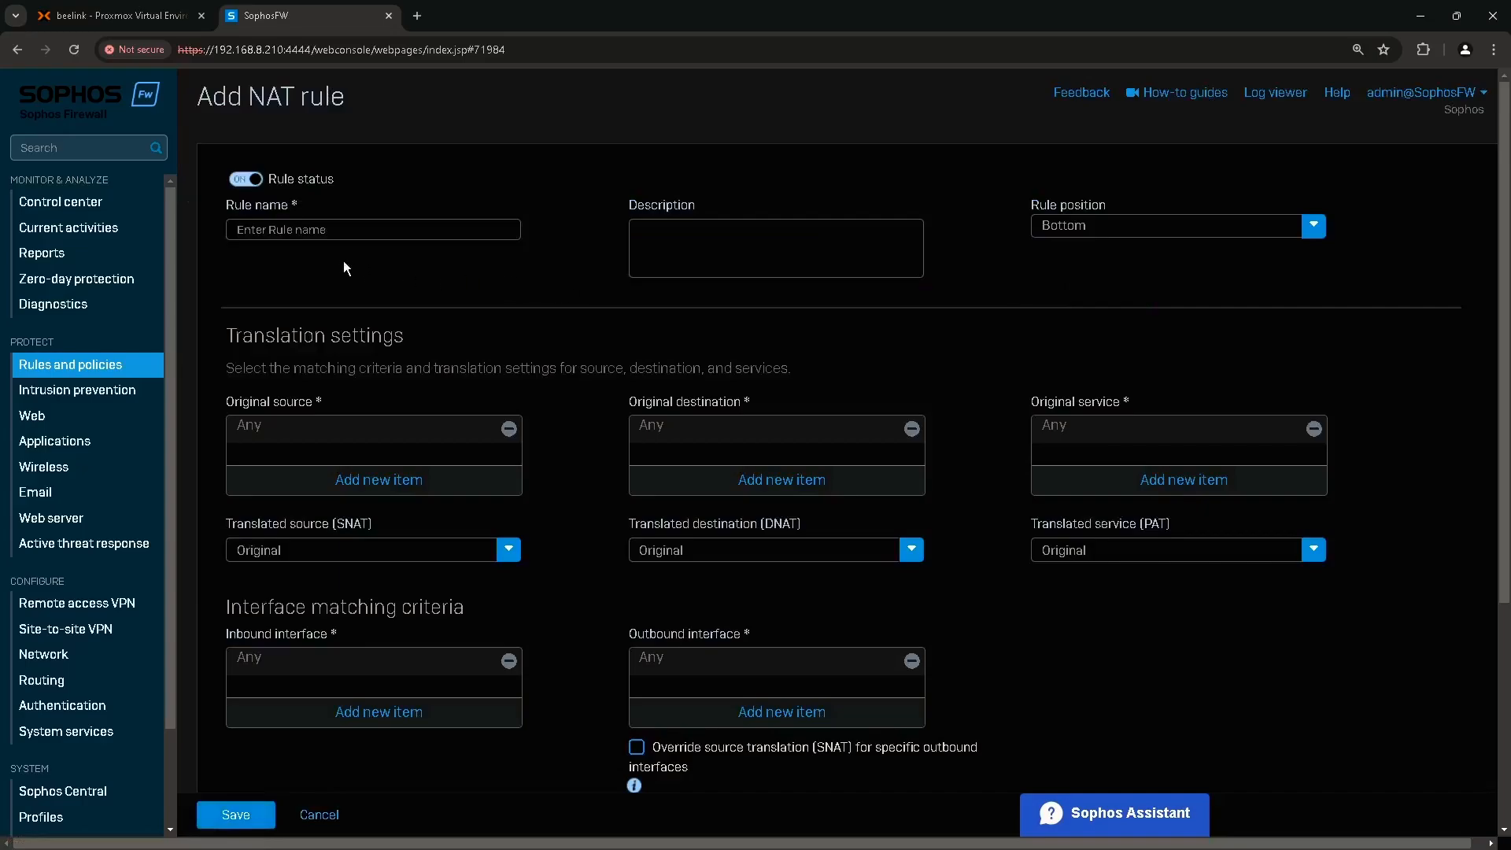
{"action": "type", "text": "Switch DNAT"}
{"action": "left_click", "coordinate": [1080, 228]}
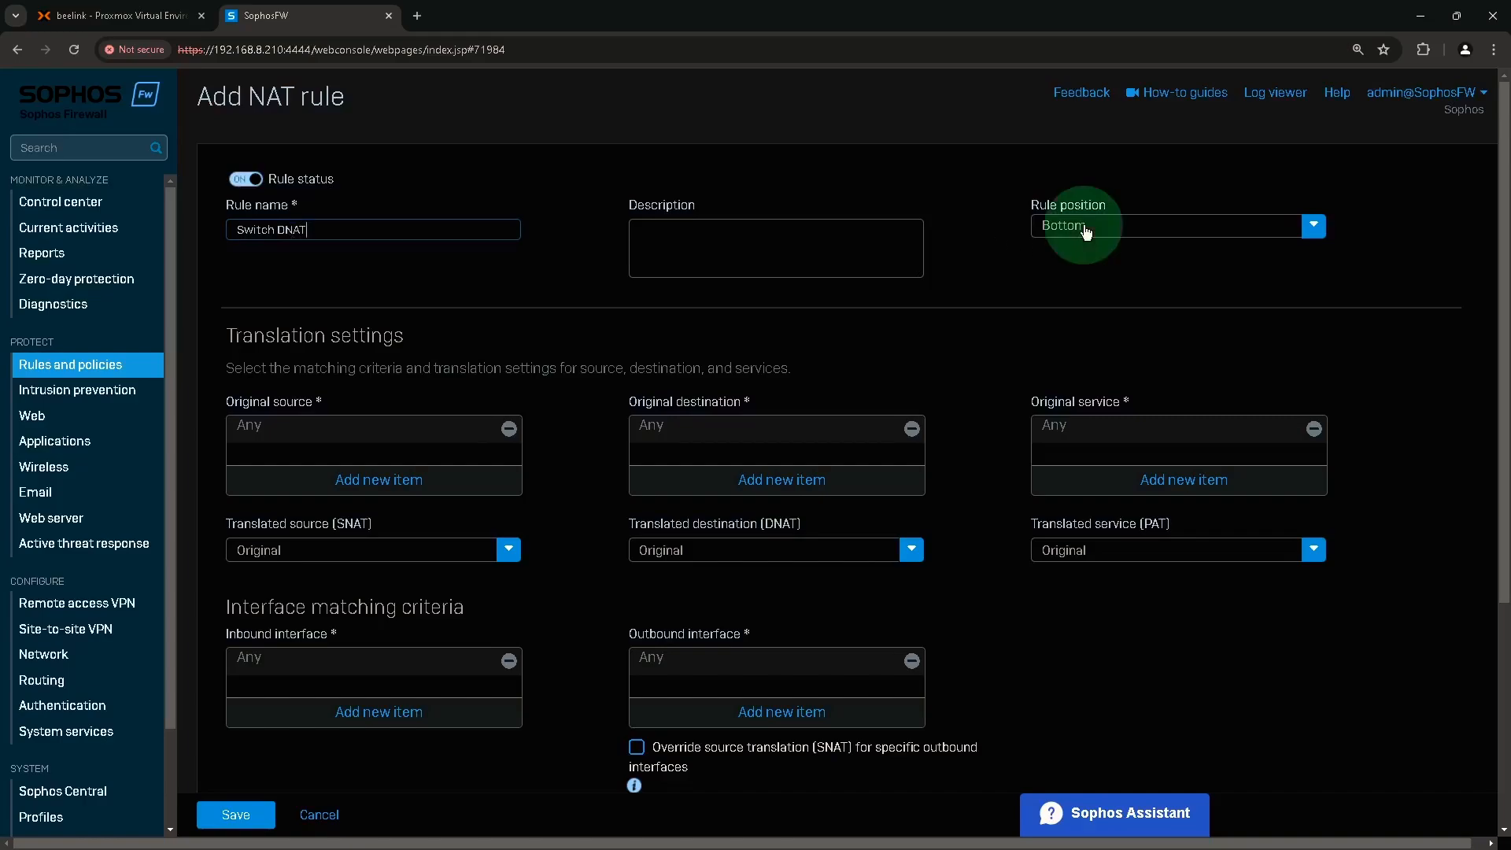
{"action": "left_click", "coordinate": [1060, 259]}
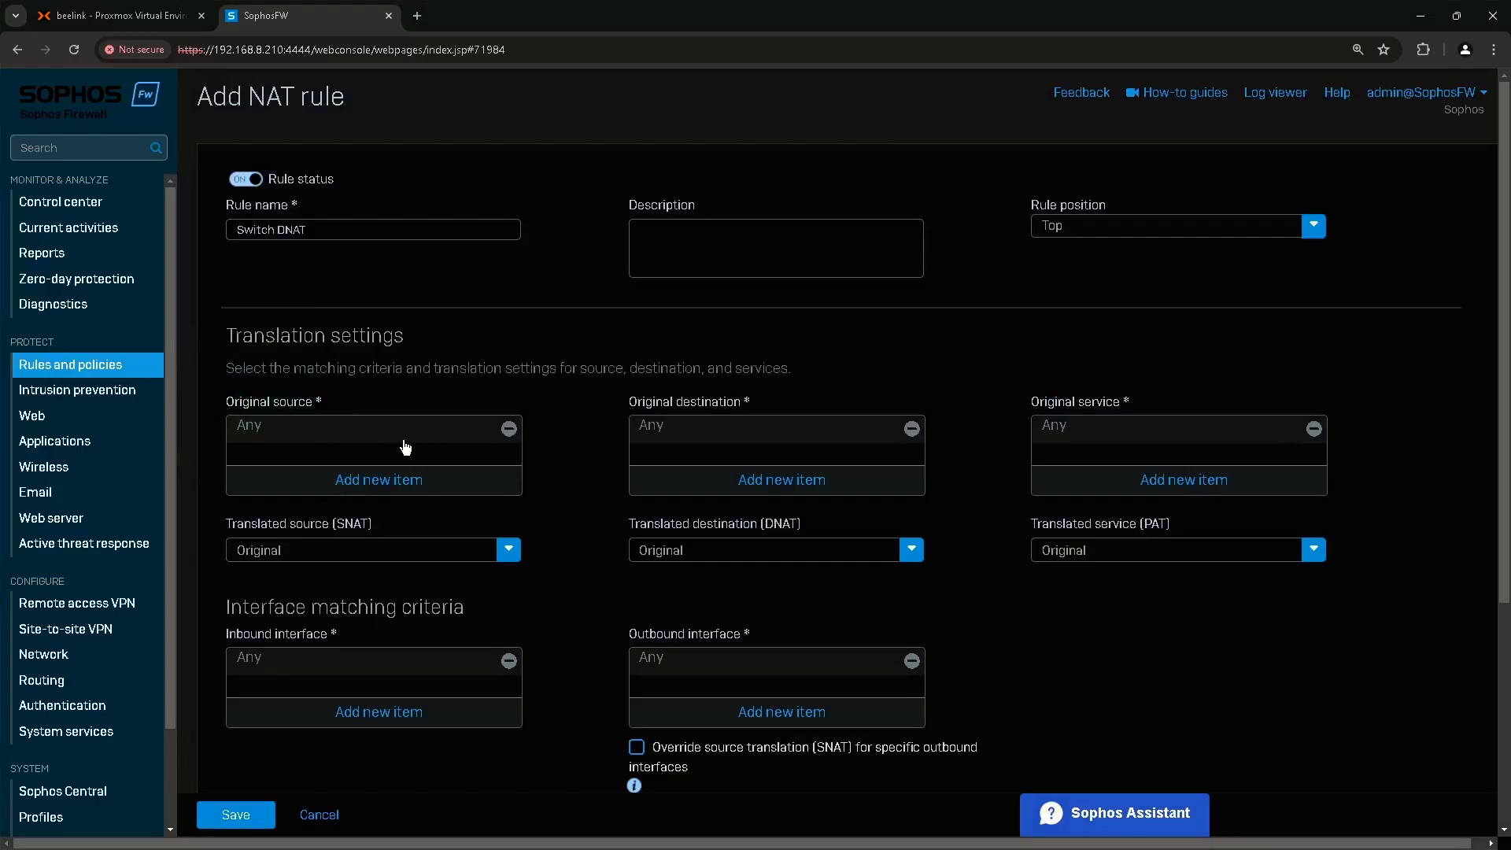
Replace Any with #PortB as the rule's original destination.
{"action": "left_click", "coordinate": [287, 443]}
{"action": "left_click", "coordinate": [286, 414]}
{"action": "left_click", "coordinate": [665, 406]}
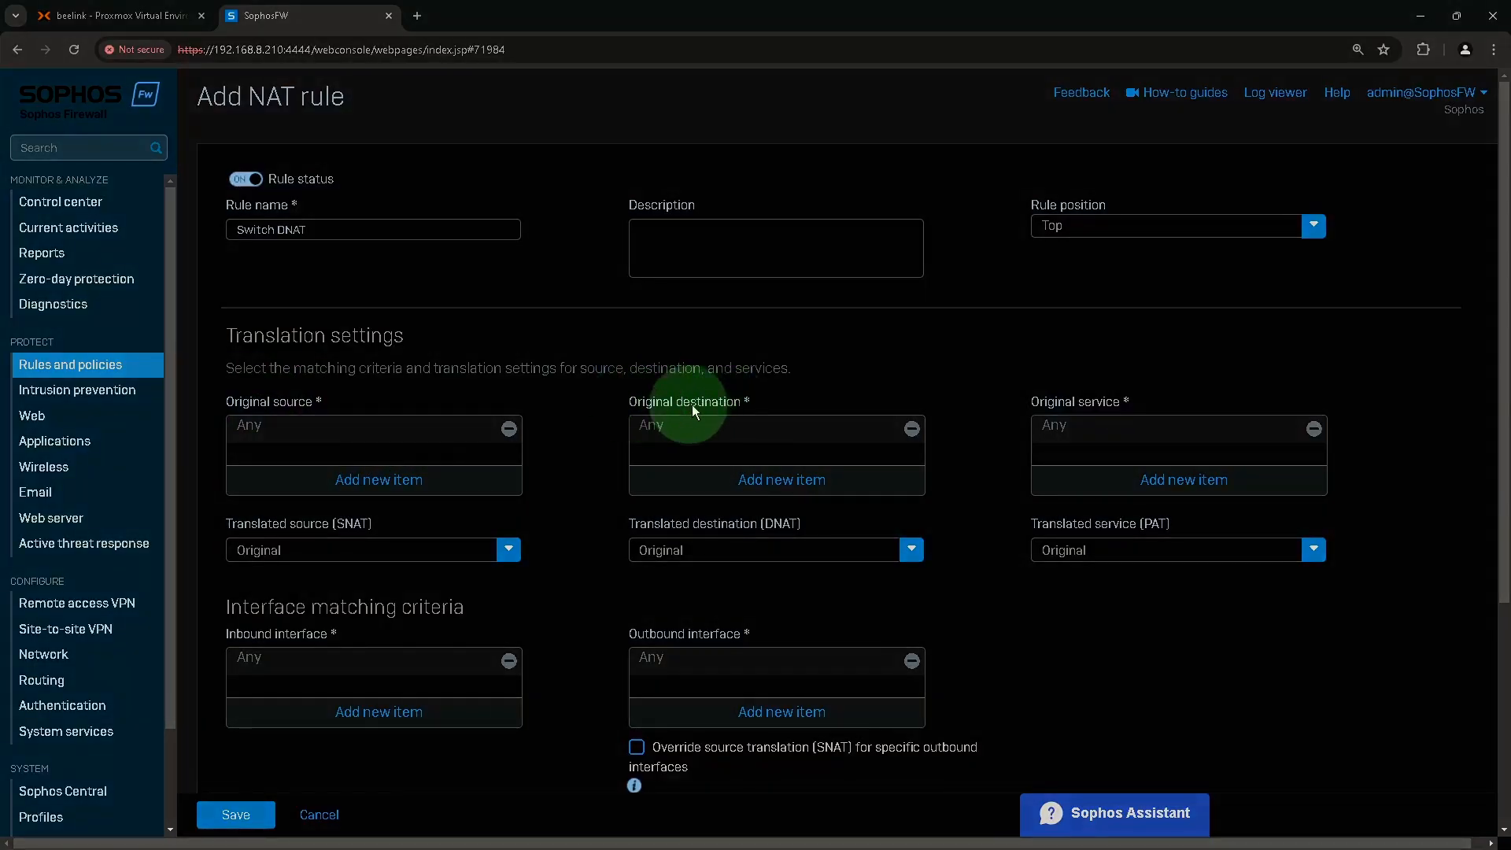
{"action": "left_click", "coordinate": [913, 429]}
{"action": "left_click", "coordinate": [763, 488]}
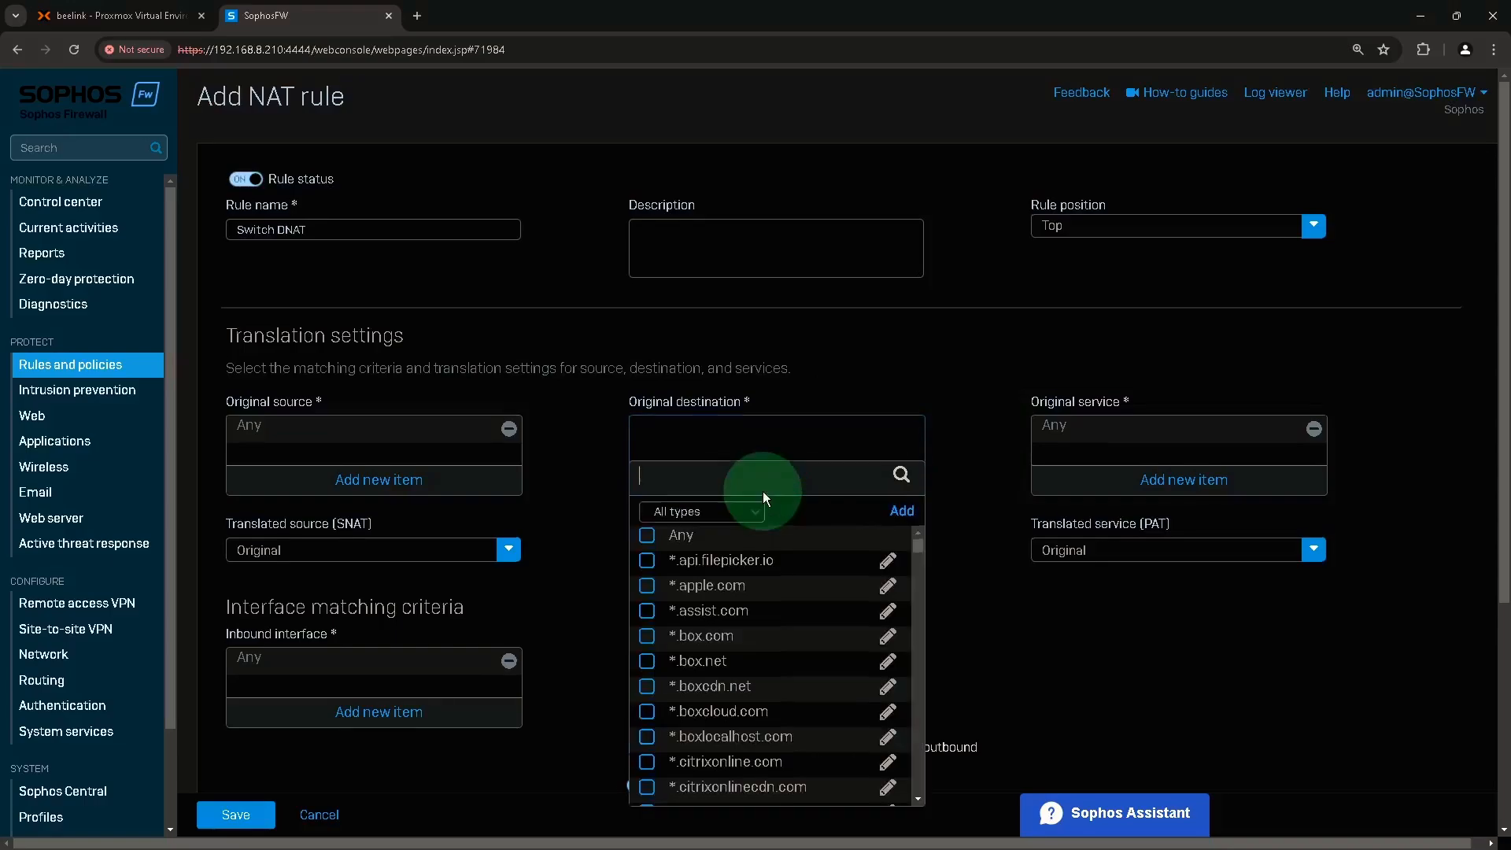
{"action": "type", "text": "portb"}
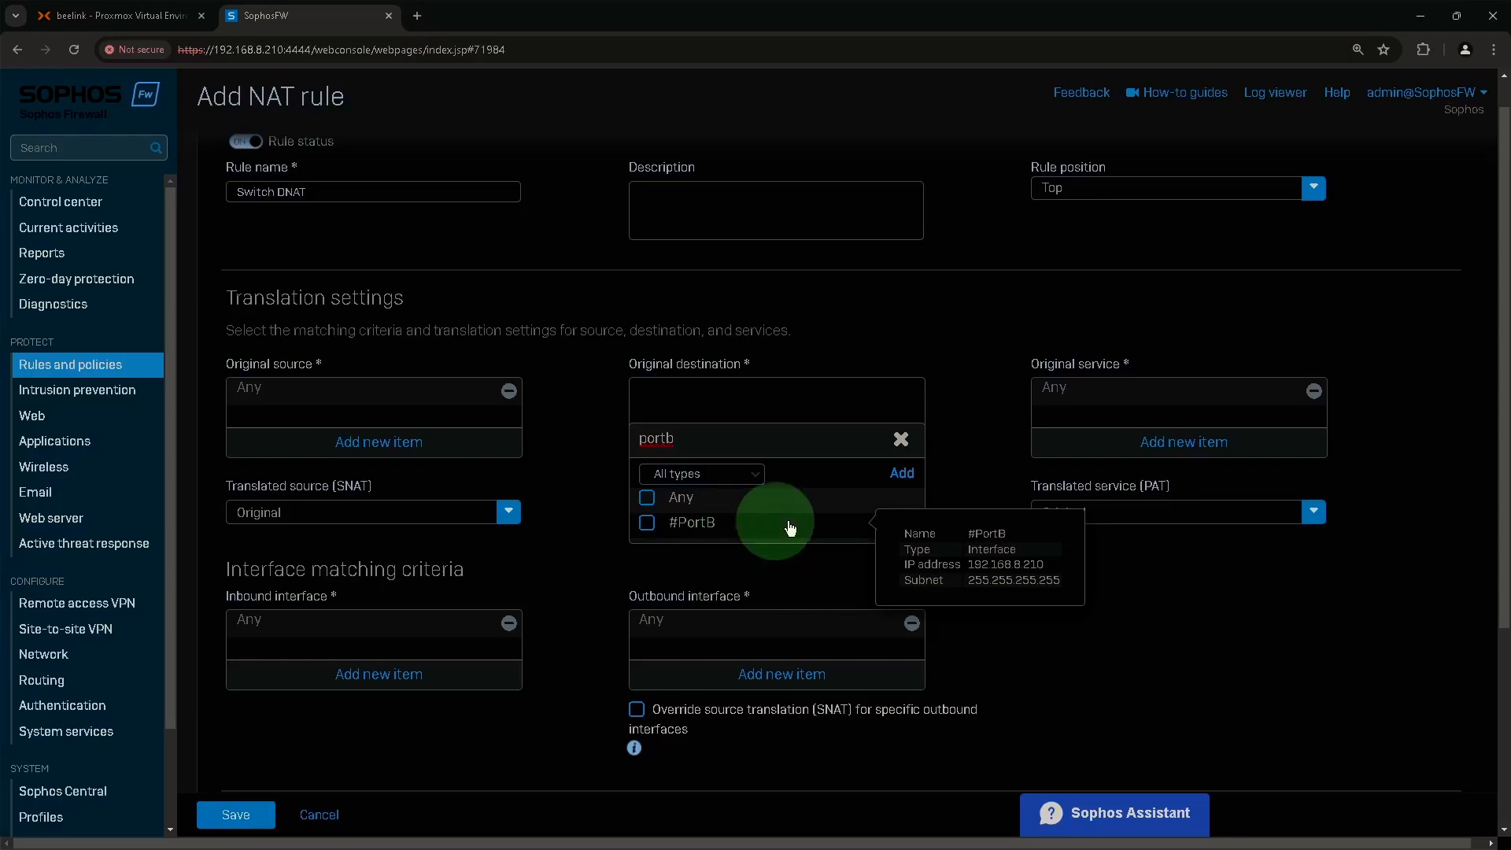
{"action": "left_click", "coordinate": [691, 526]}
{"action": "left_click", "coordinate": [740, 554]}
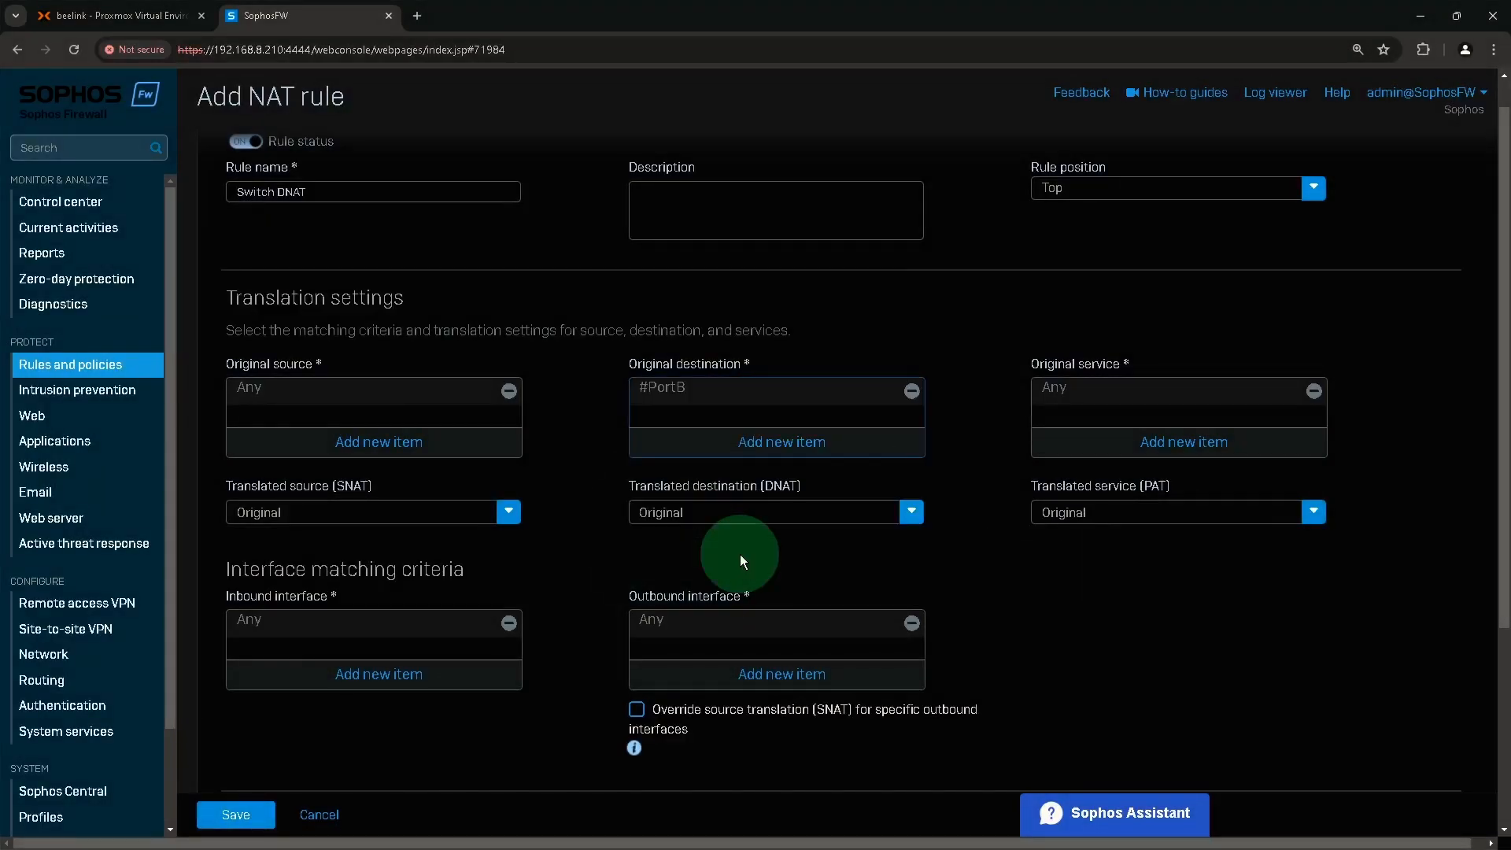
{"action": "left_click", "coordinate": [1047, 370]}
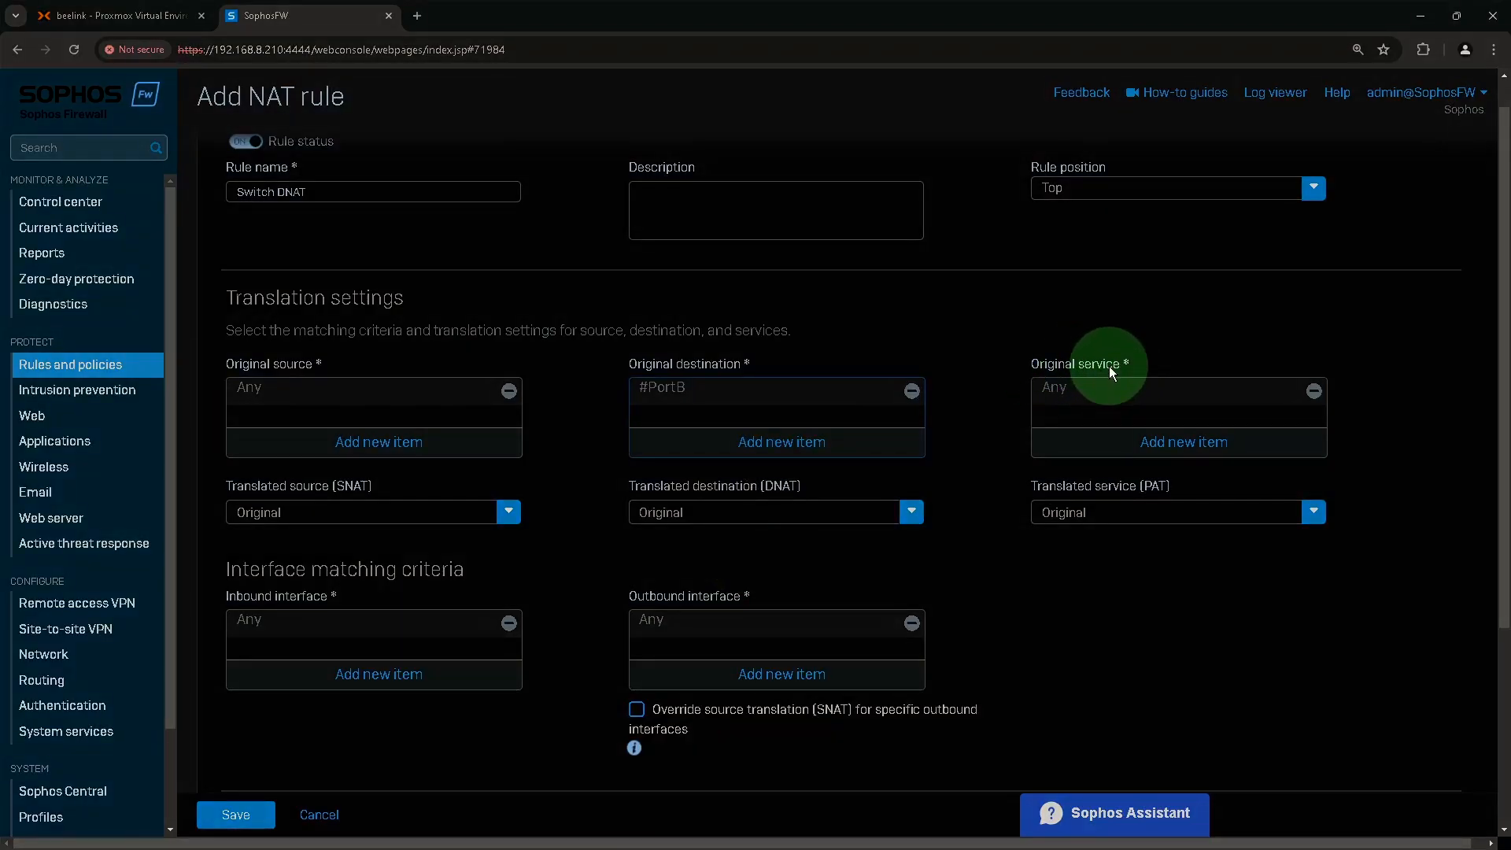
Clear Any from Original service and start a new service named Switch_4433.
{"action": "left_click", "coordinate": [1315, 392]}
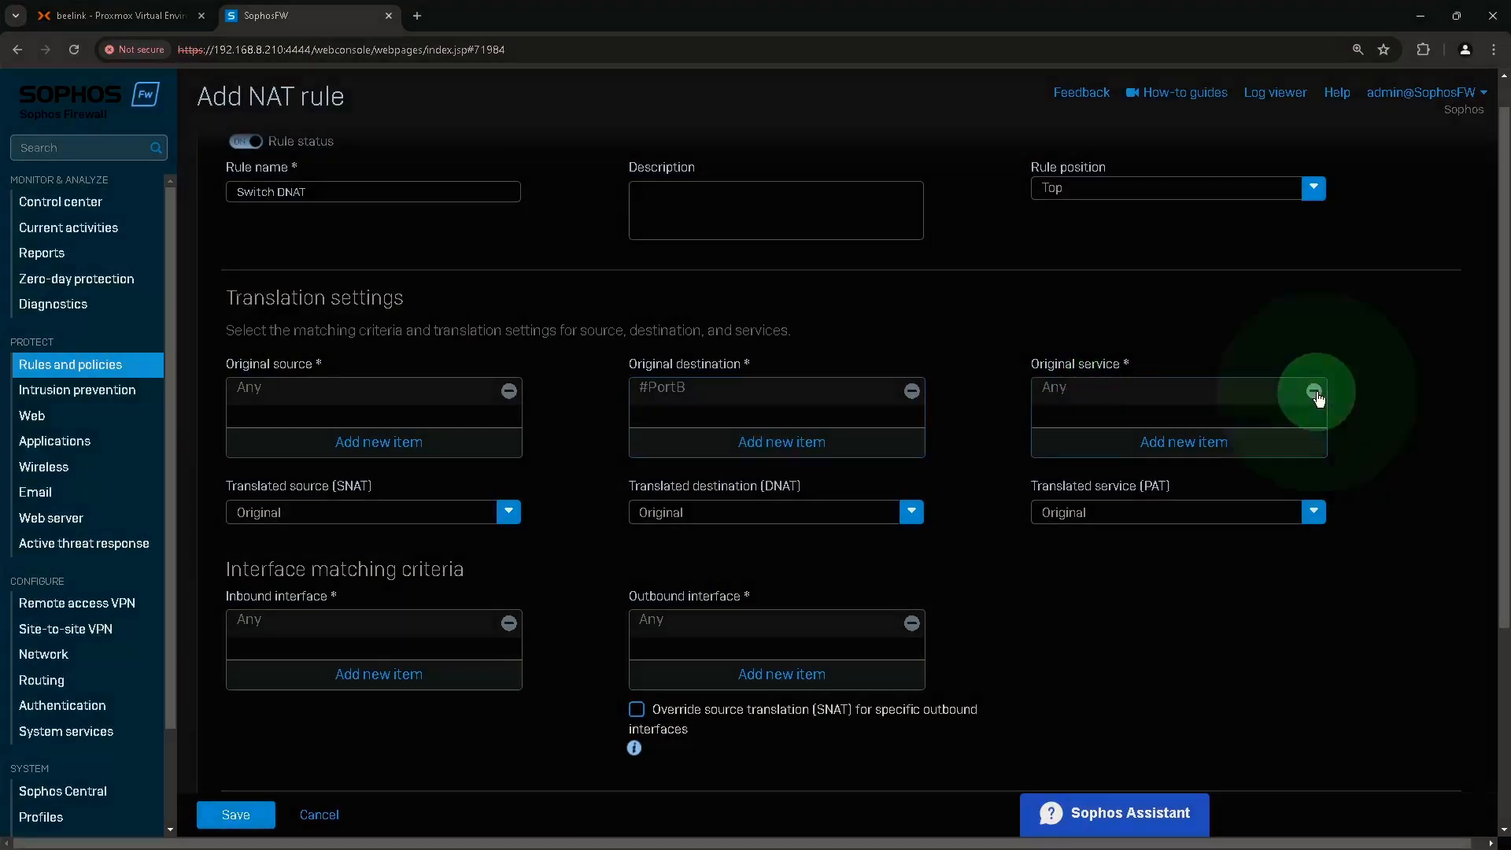
{"action": "left_click", "coordinate": [1176, 442]}
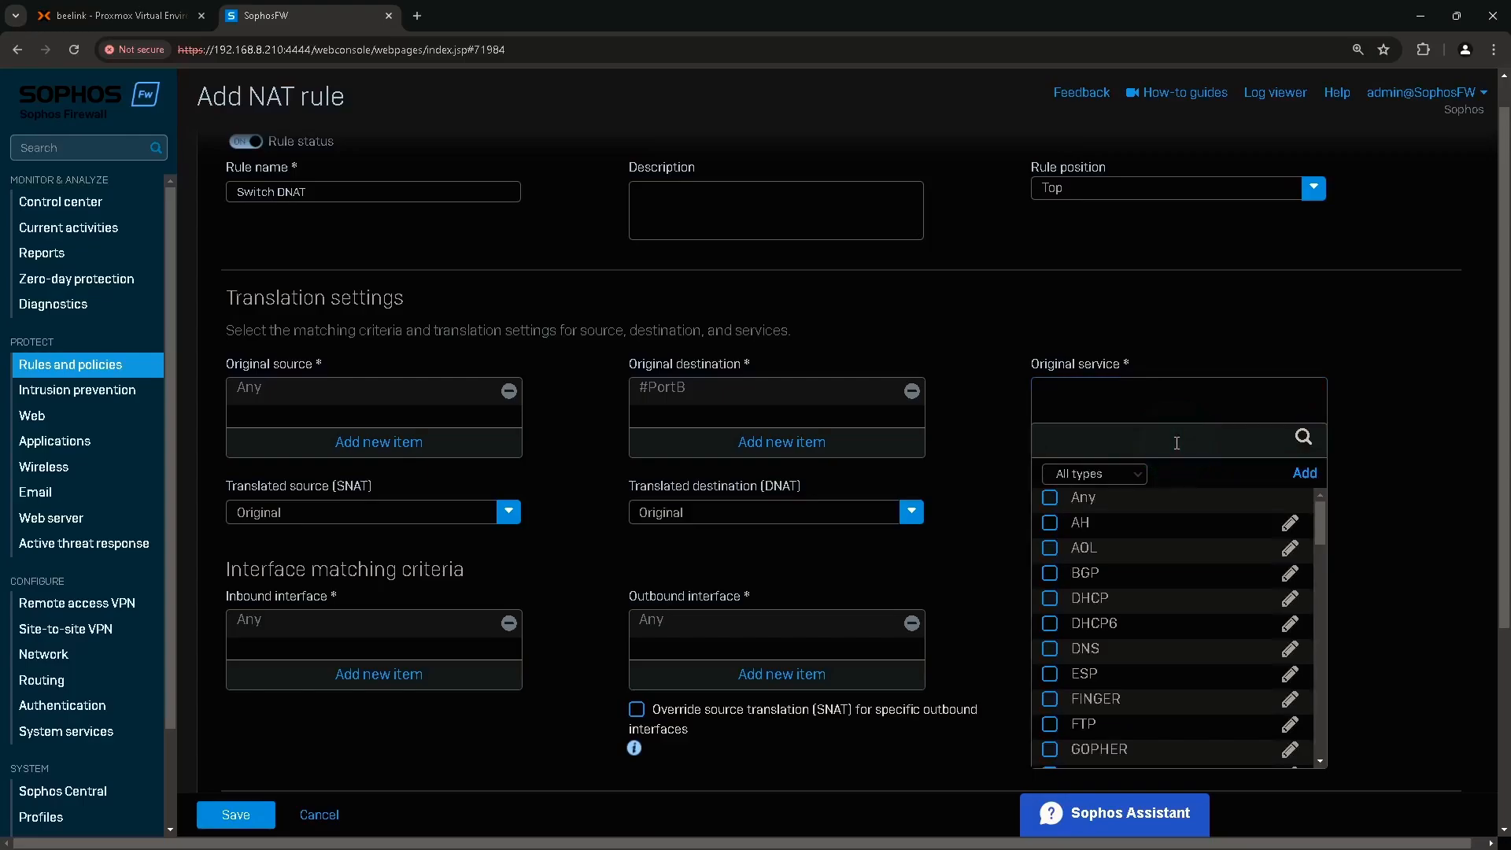
{"action": "left_click", "coordinate": [1307, 474]}
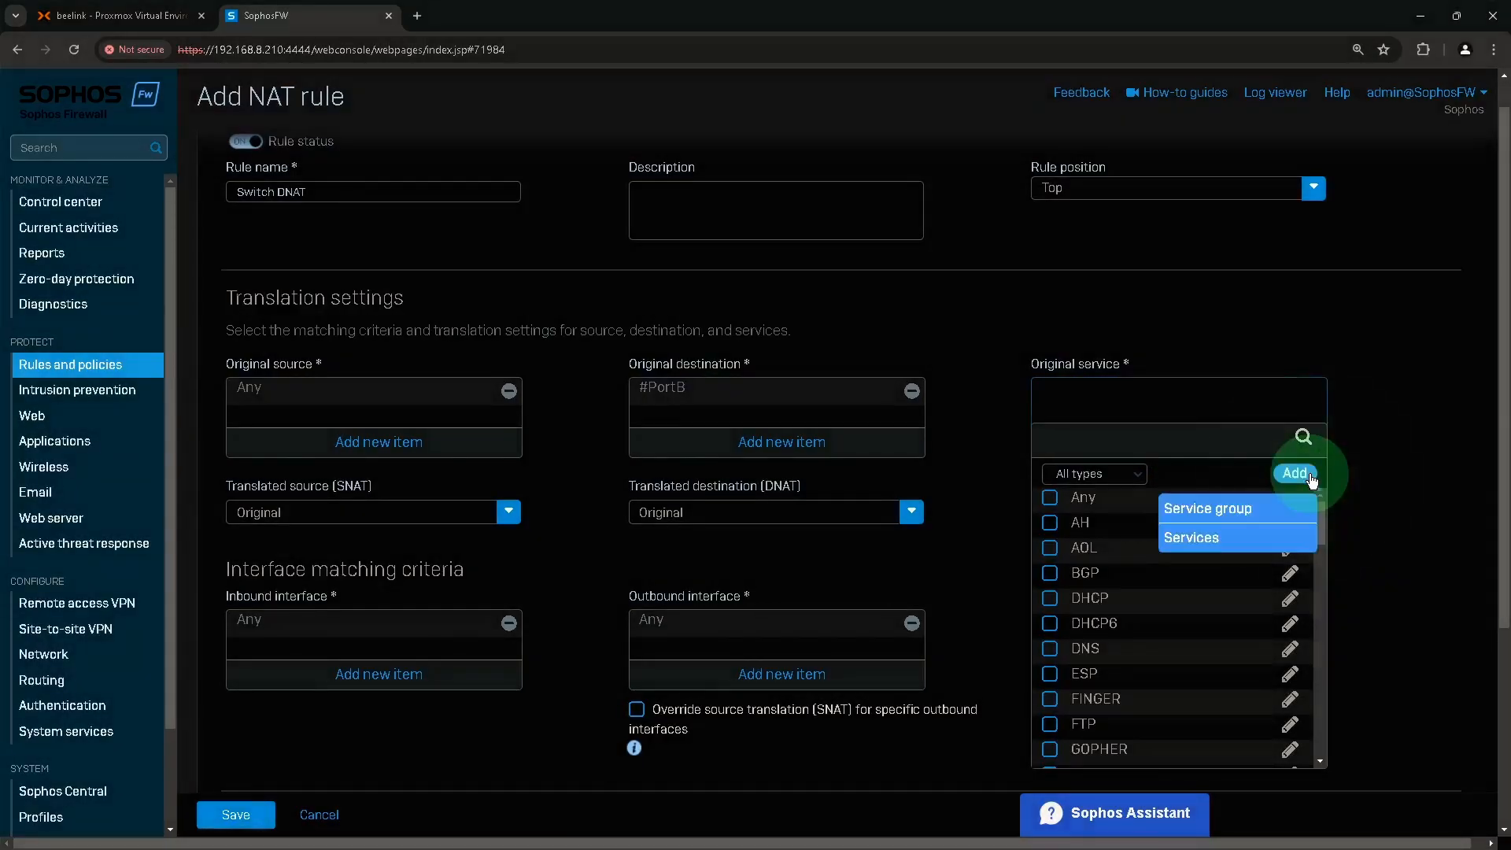
{"action": "left_click", "coordinate": [1190, 539]}
{"action": "left_click", "coordinate": [740, 462]}
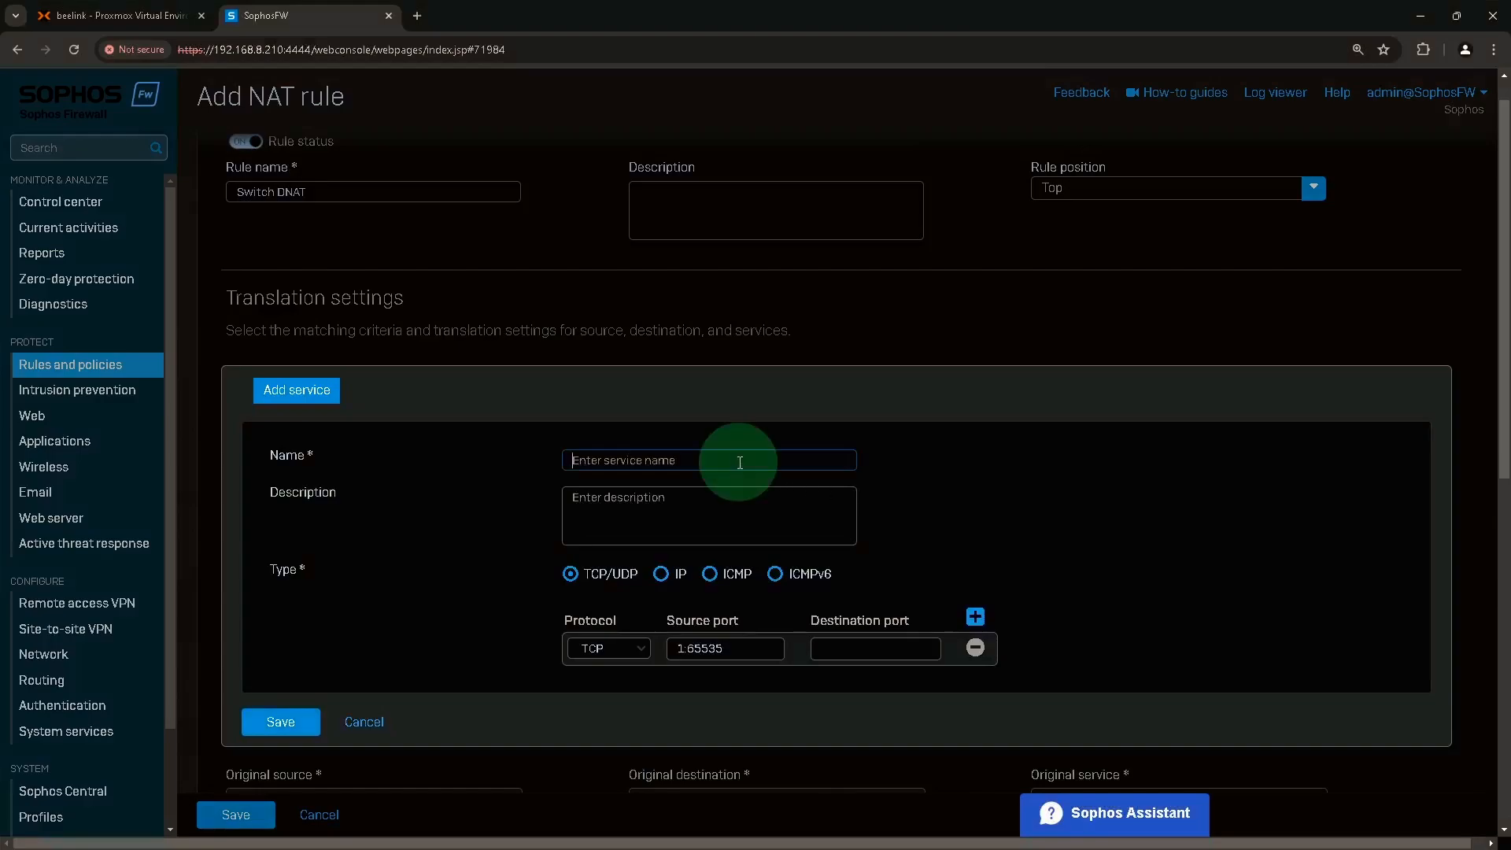
{"action": "type", "text": "Switch"}
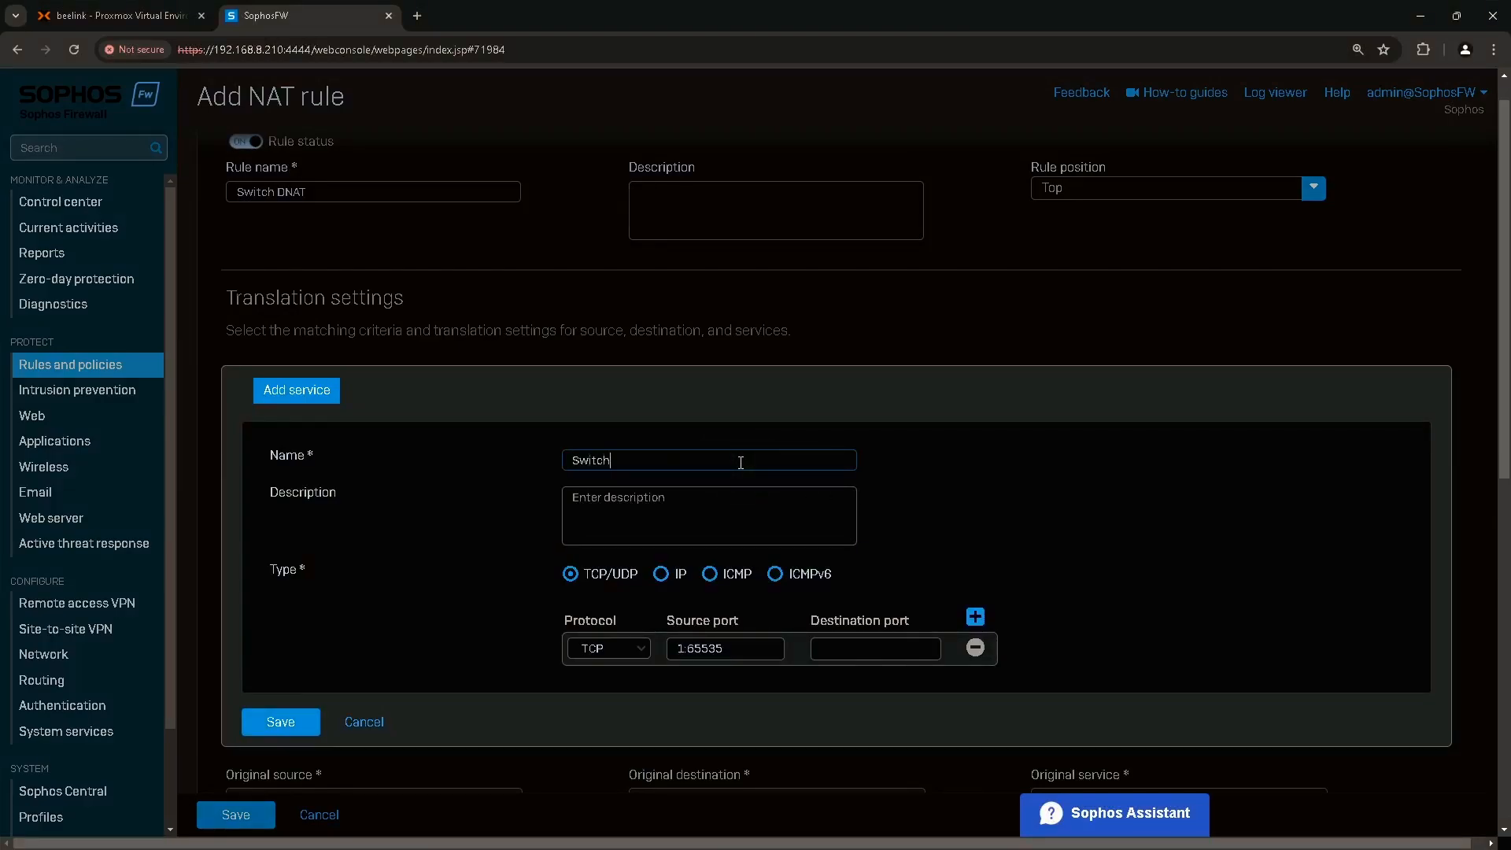
{"action": "type", "text": "_4433"}
Give Switch_4433 TCP destination port 4433, save it, and review its details.
{"action": "left_click", "coordinate": [580, 579]}
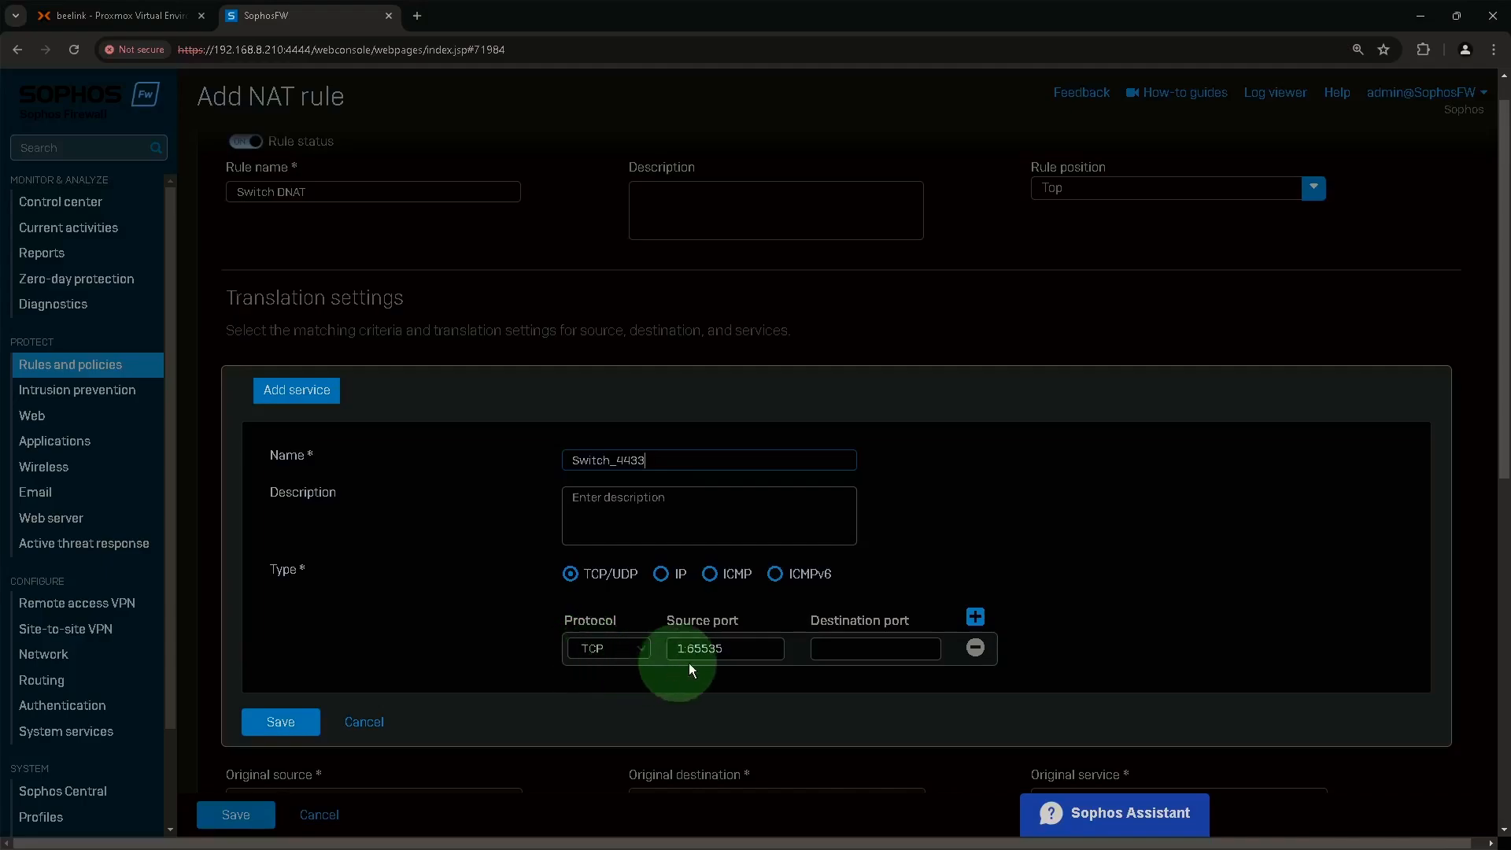
{"action": "left_click", "coordinate": [928, 650]}
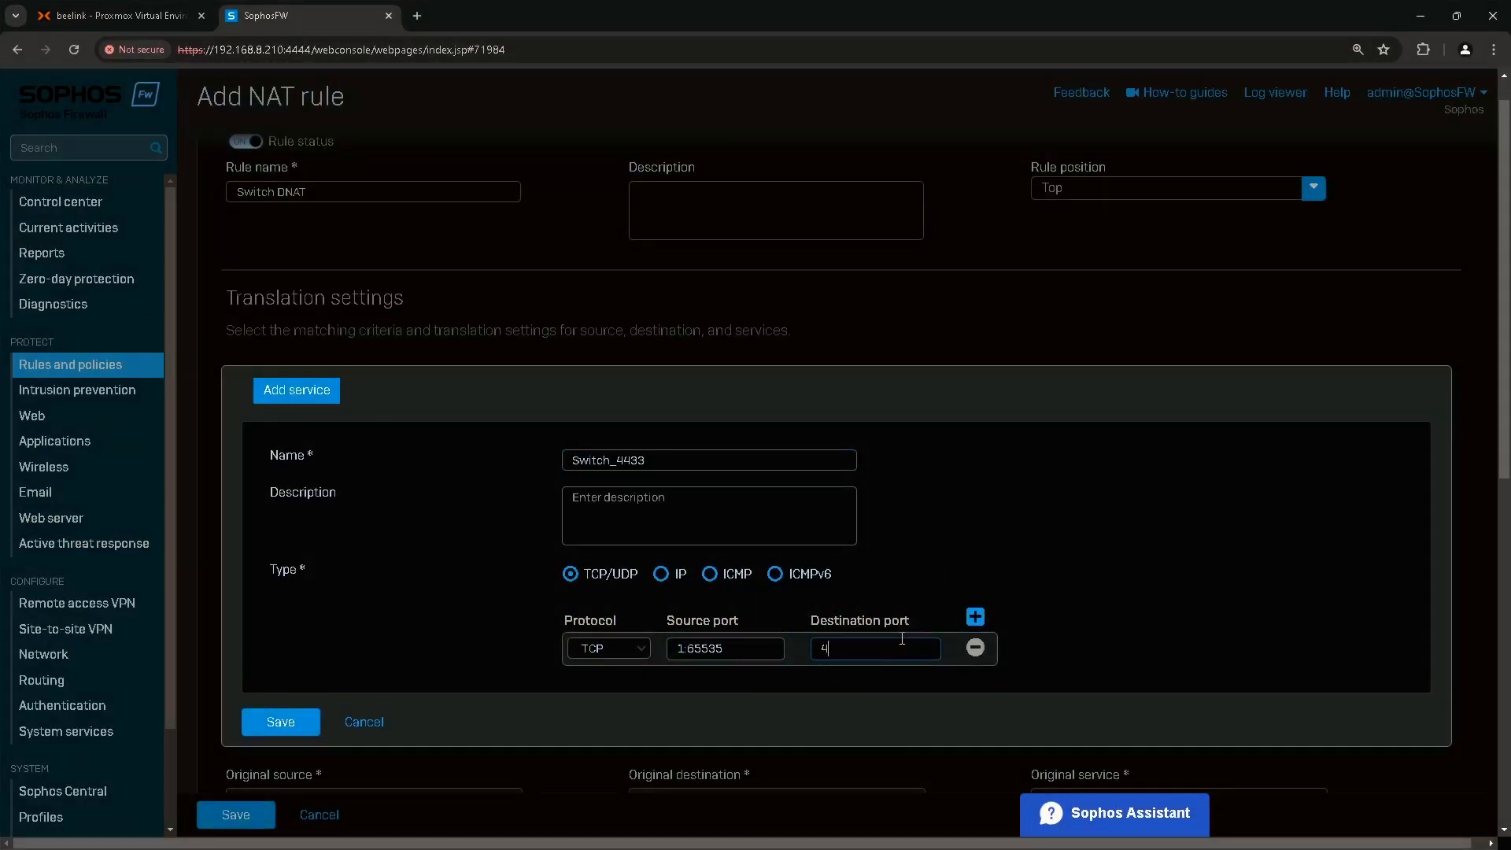
{"action": "type", "text": "4433"}
{"action": "left_click", "coordinate": [285, 724]}
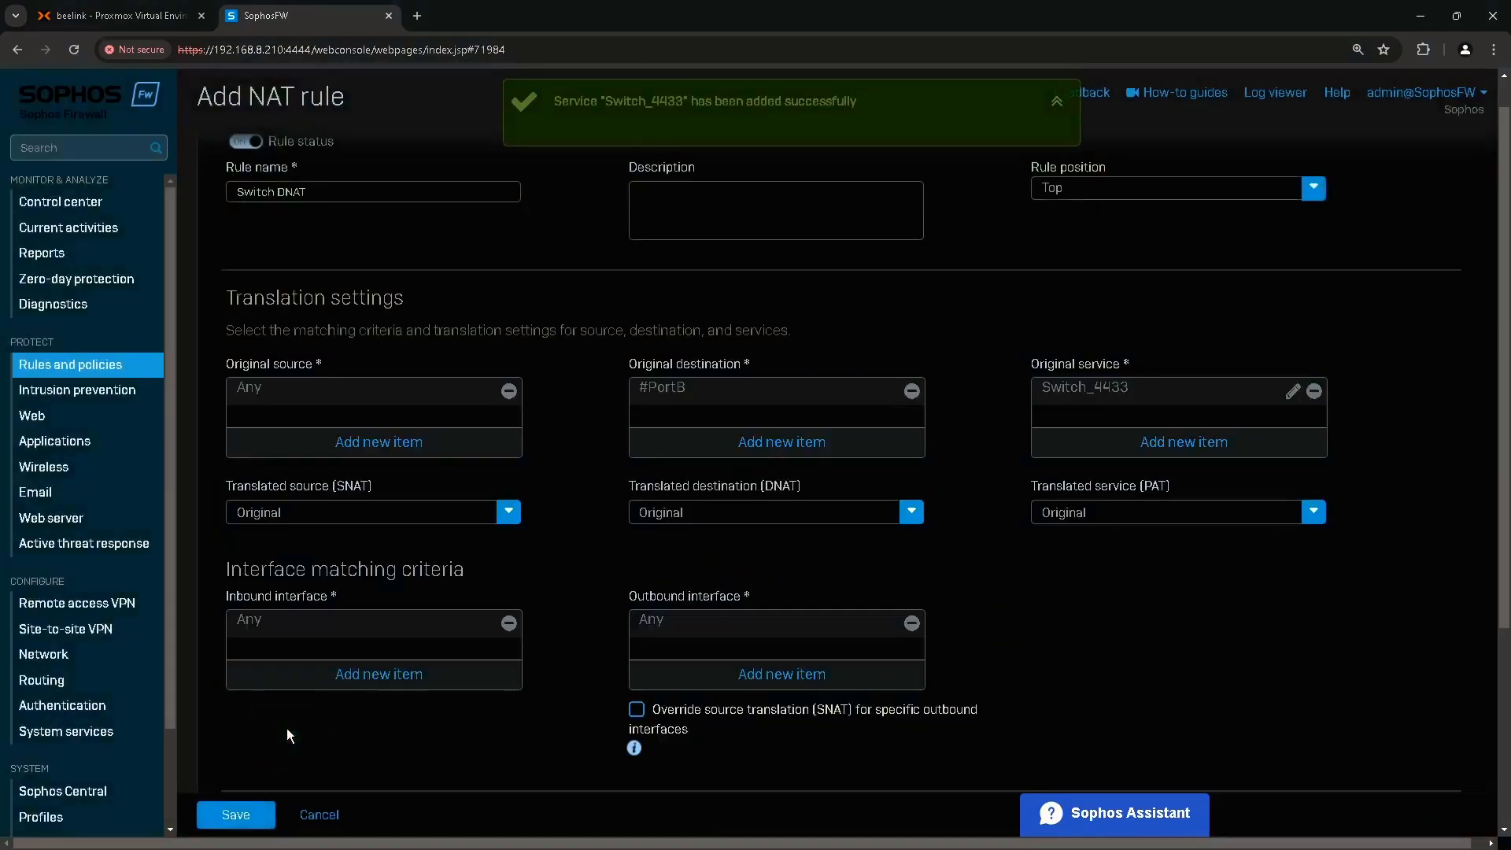
{"action": "left_click", "coordinate": [1102, 389]}
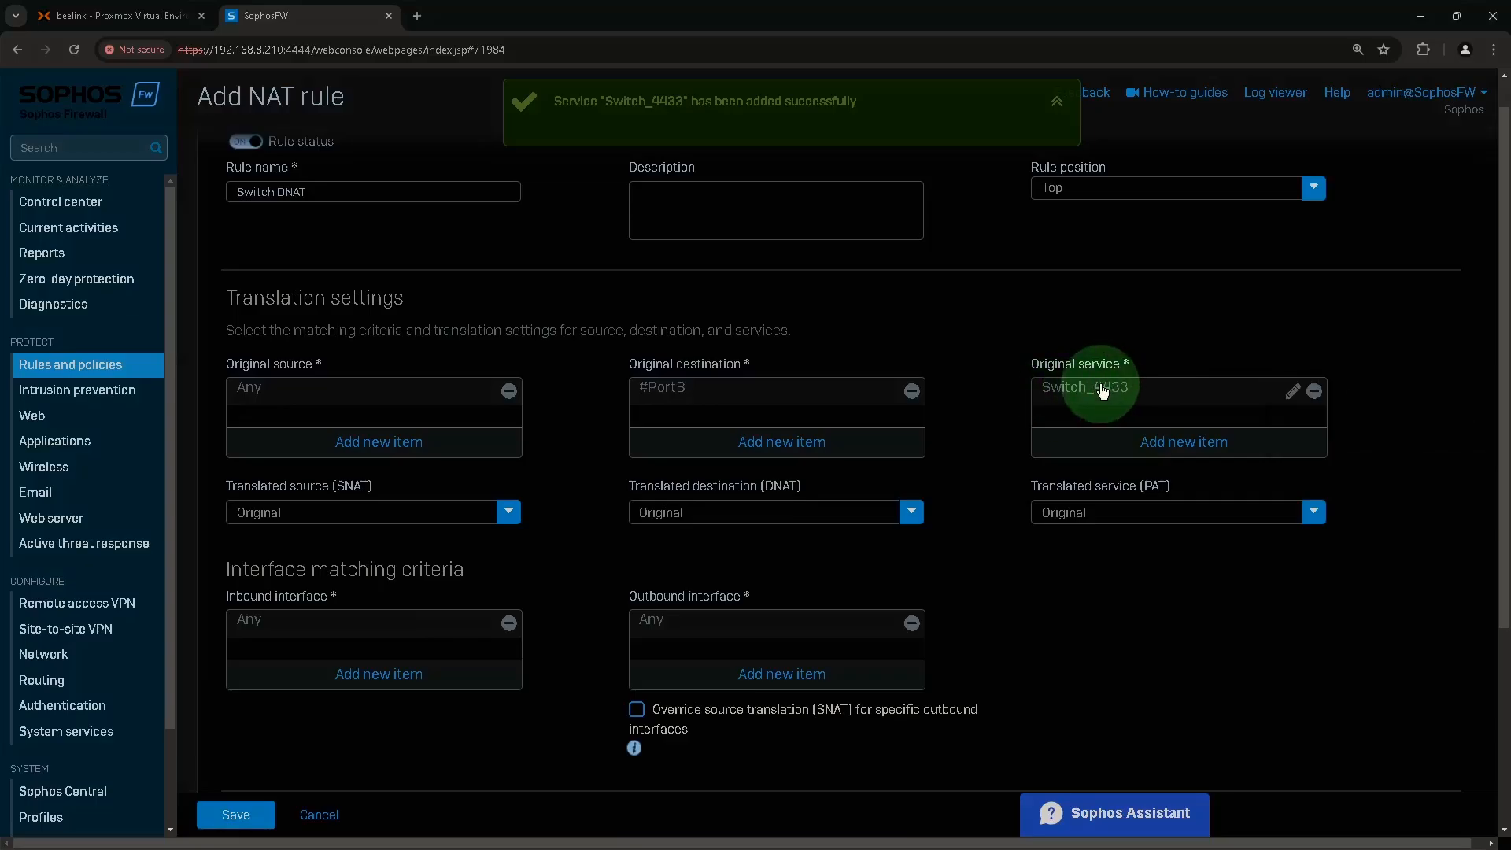
{"action": "left_click", "coordinate": [1097, 393]}
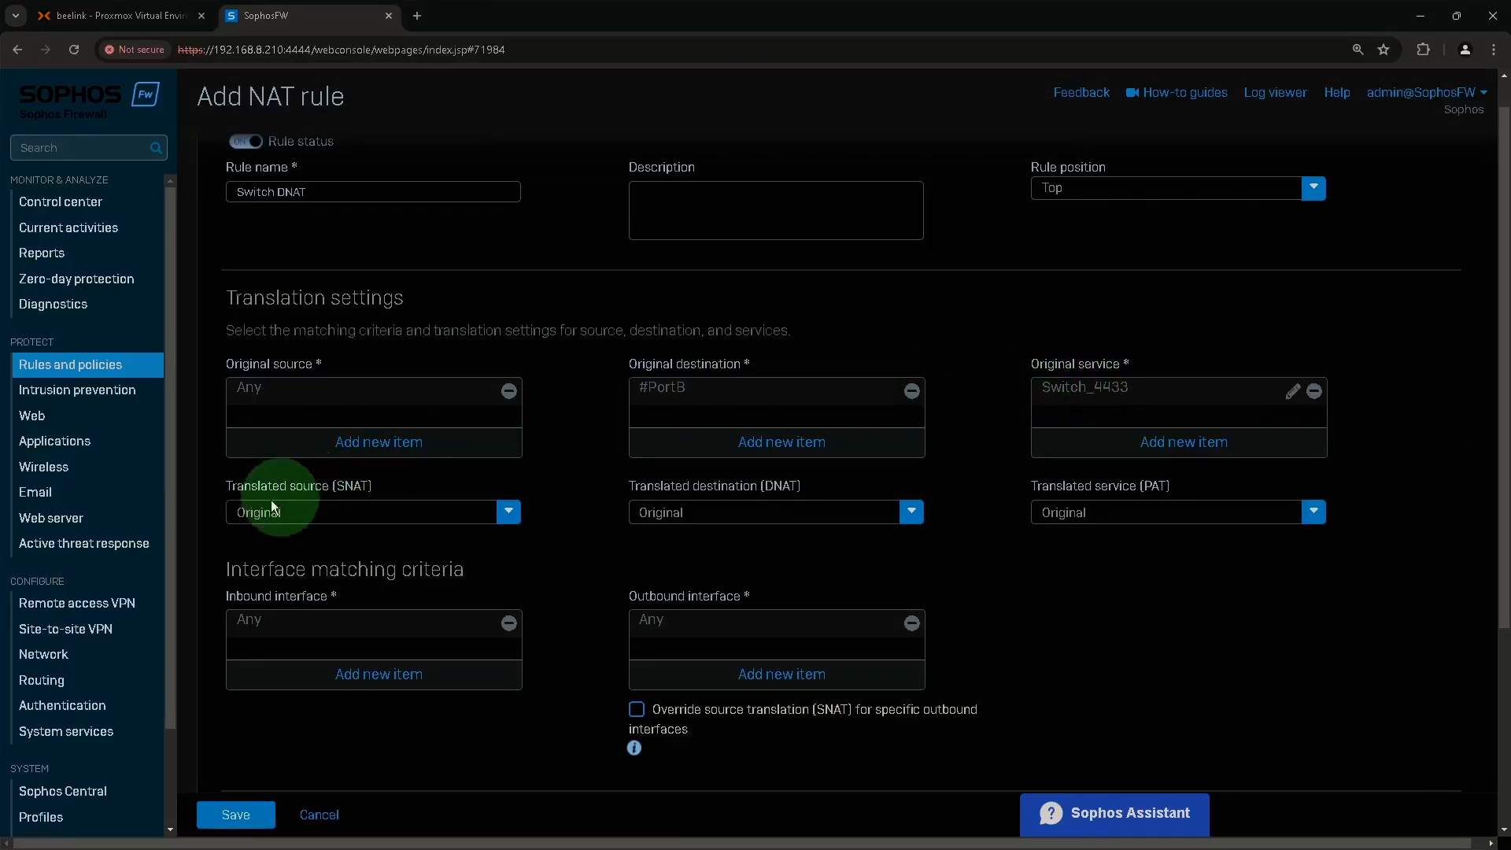
{"action": "mouse_move", "coordinate": [285, 520]}
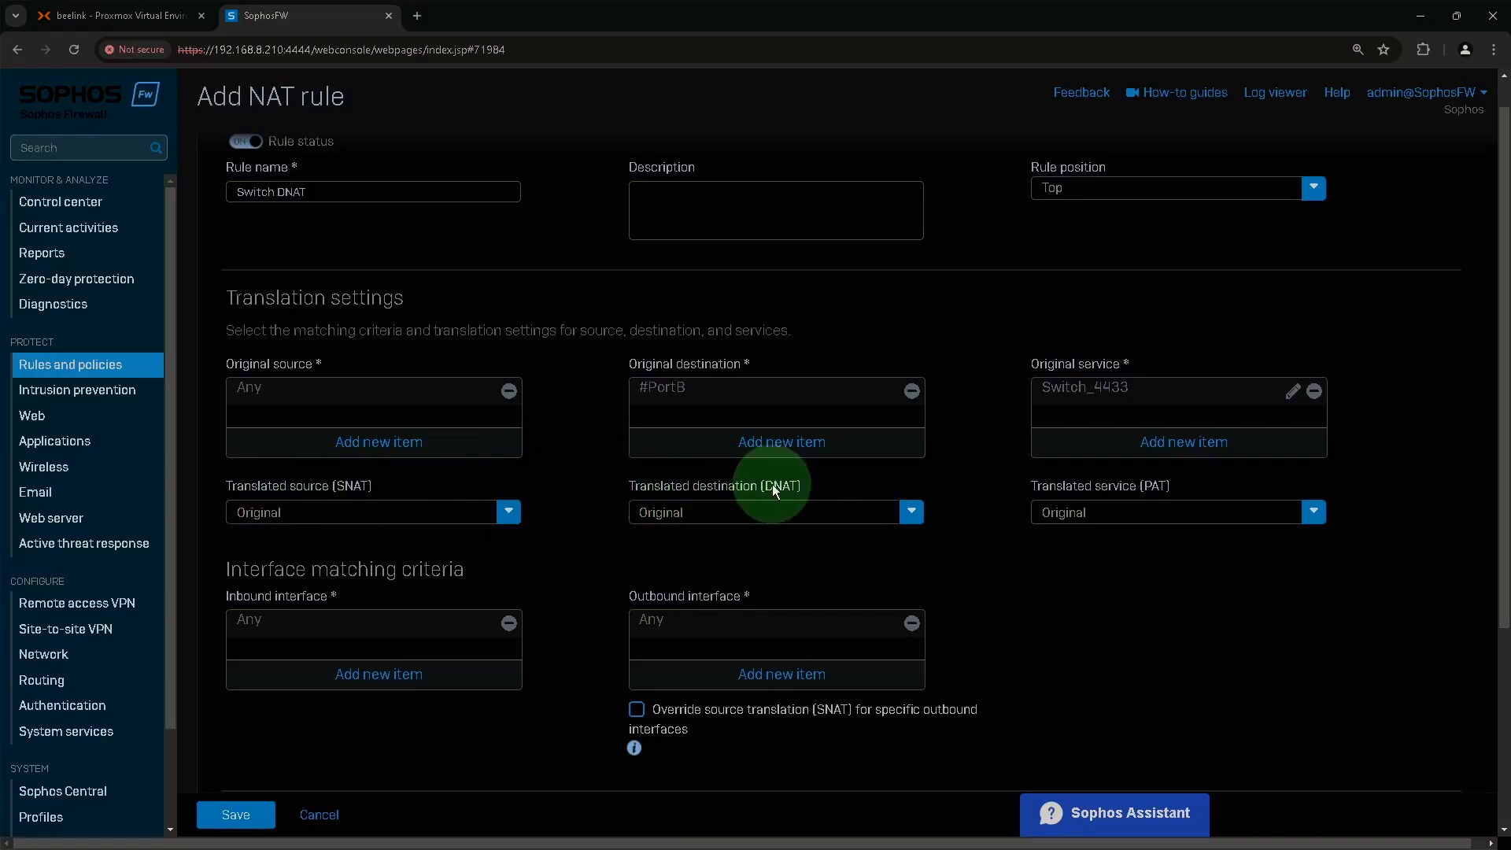
Add an IPv4 host 'Linksys Switch' at 192.168.1.205 as the translated destination.
{"action": "left_click", "coordinate": [754, 521]}
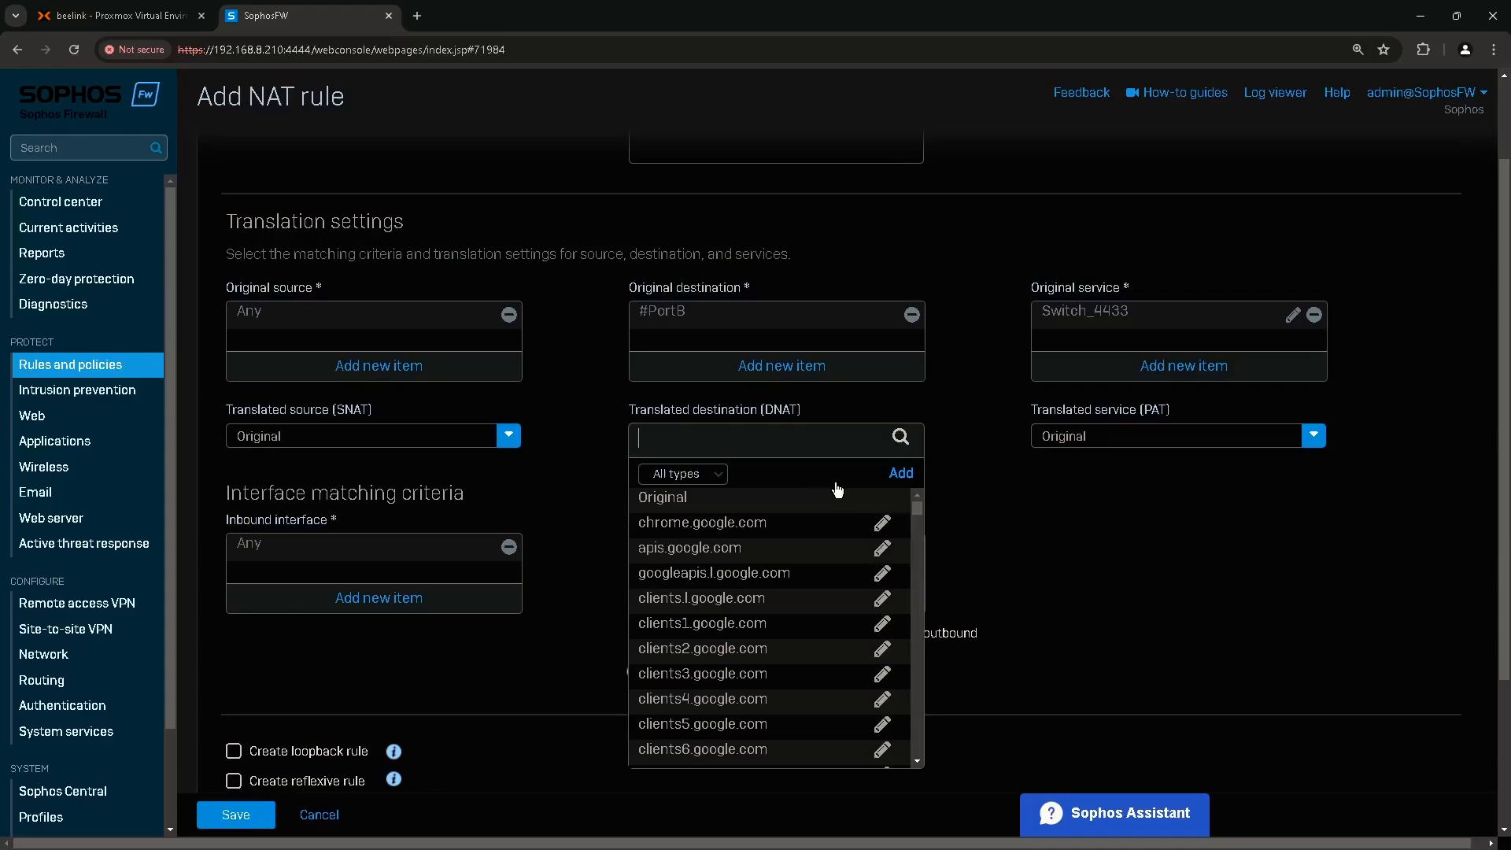
{"action": "left_click", "coordinate": [894, 474]}
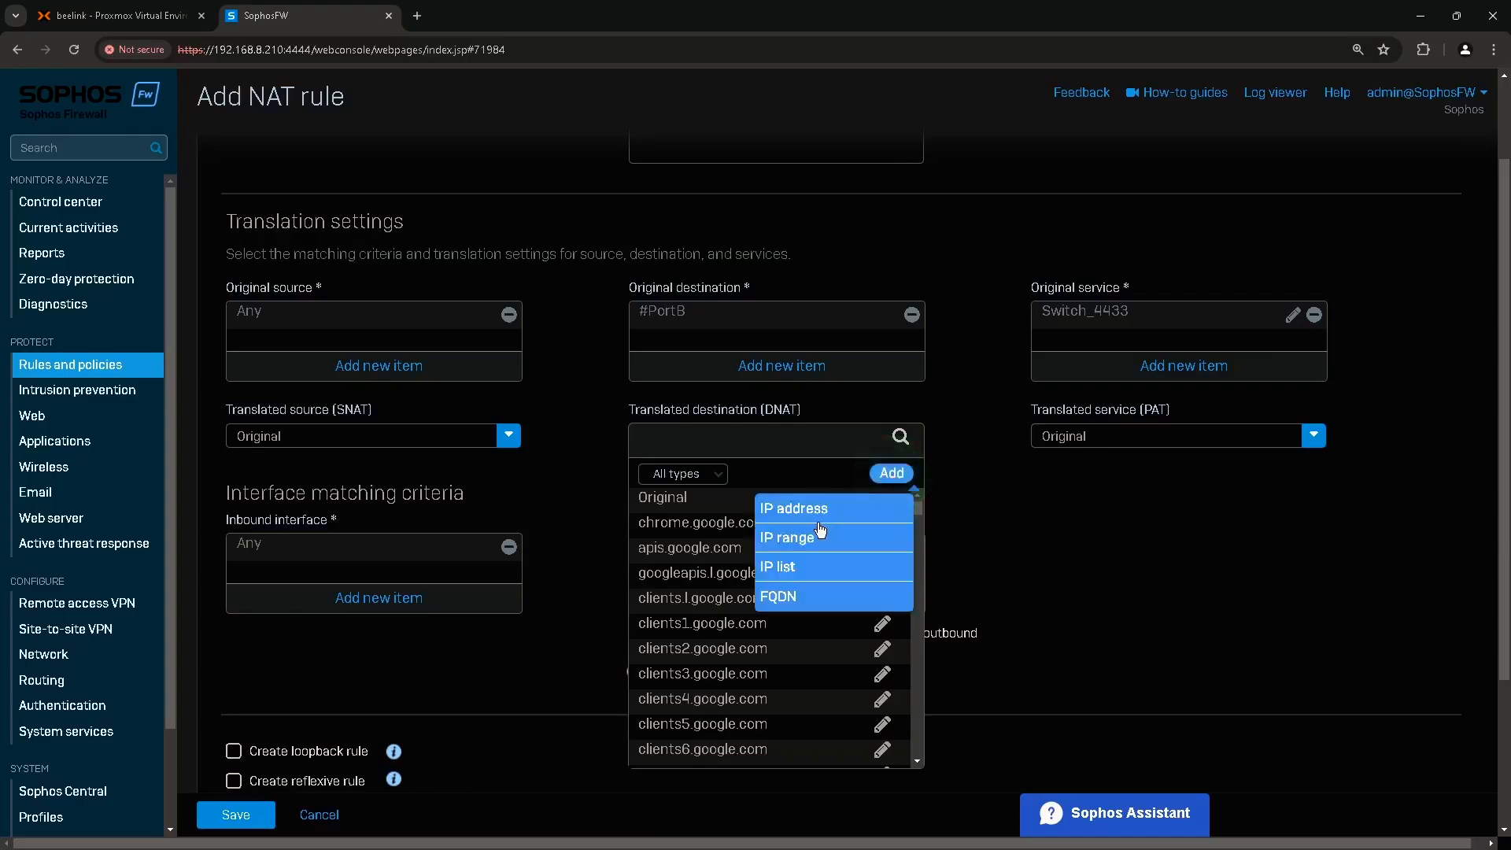
{"action": "left_click", "coordinate": [797, 510]}
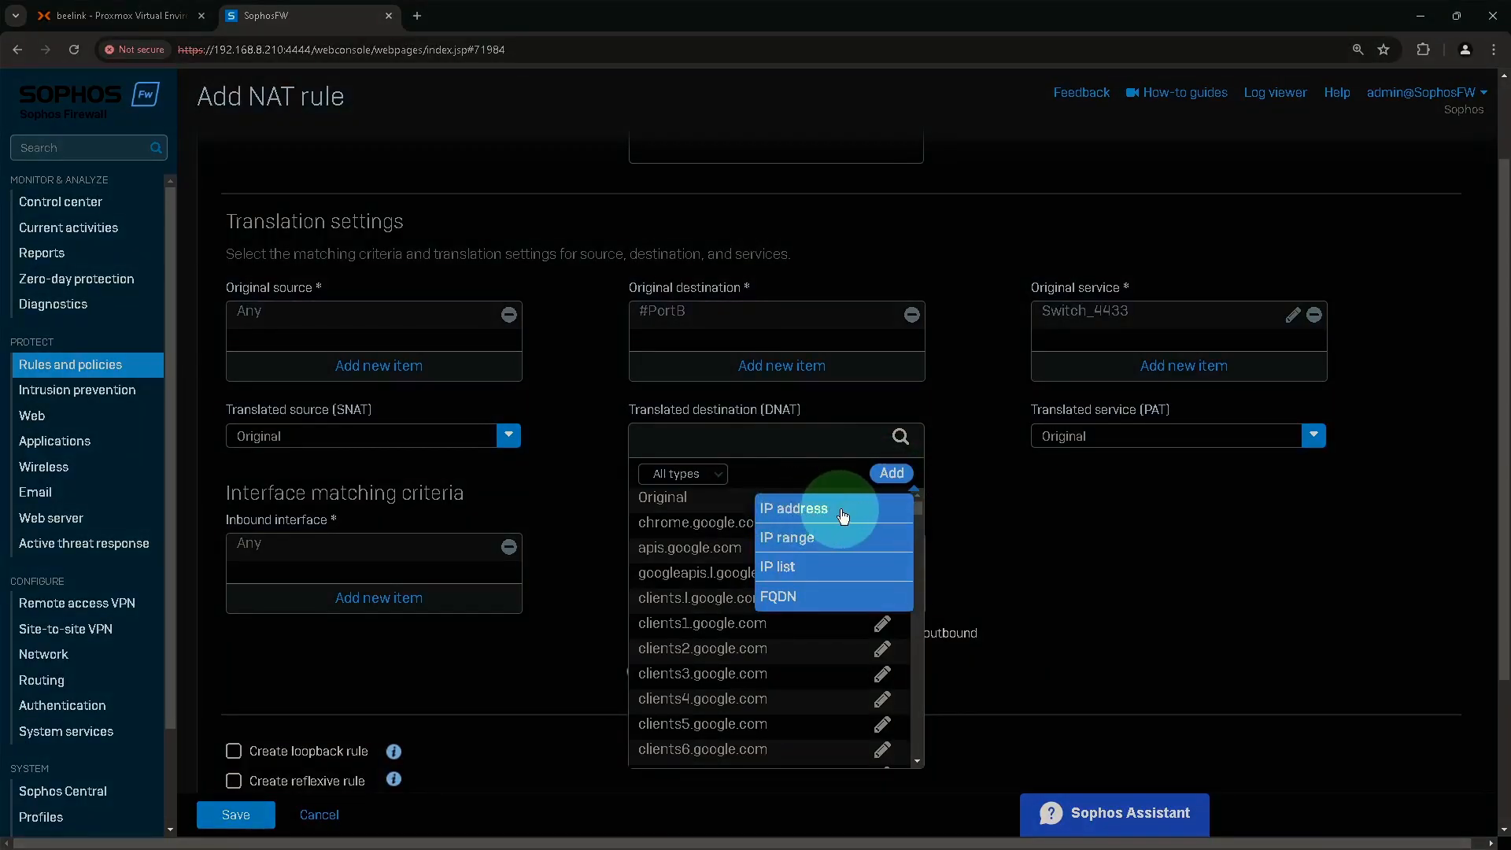
{"action": "type", "text": "Linksys Switch"}
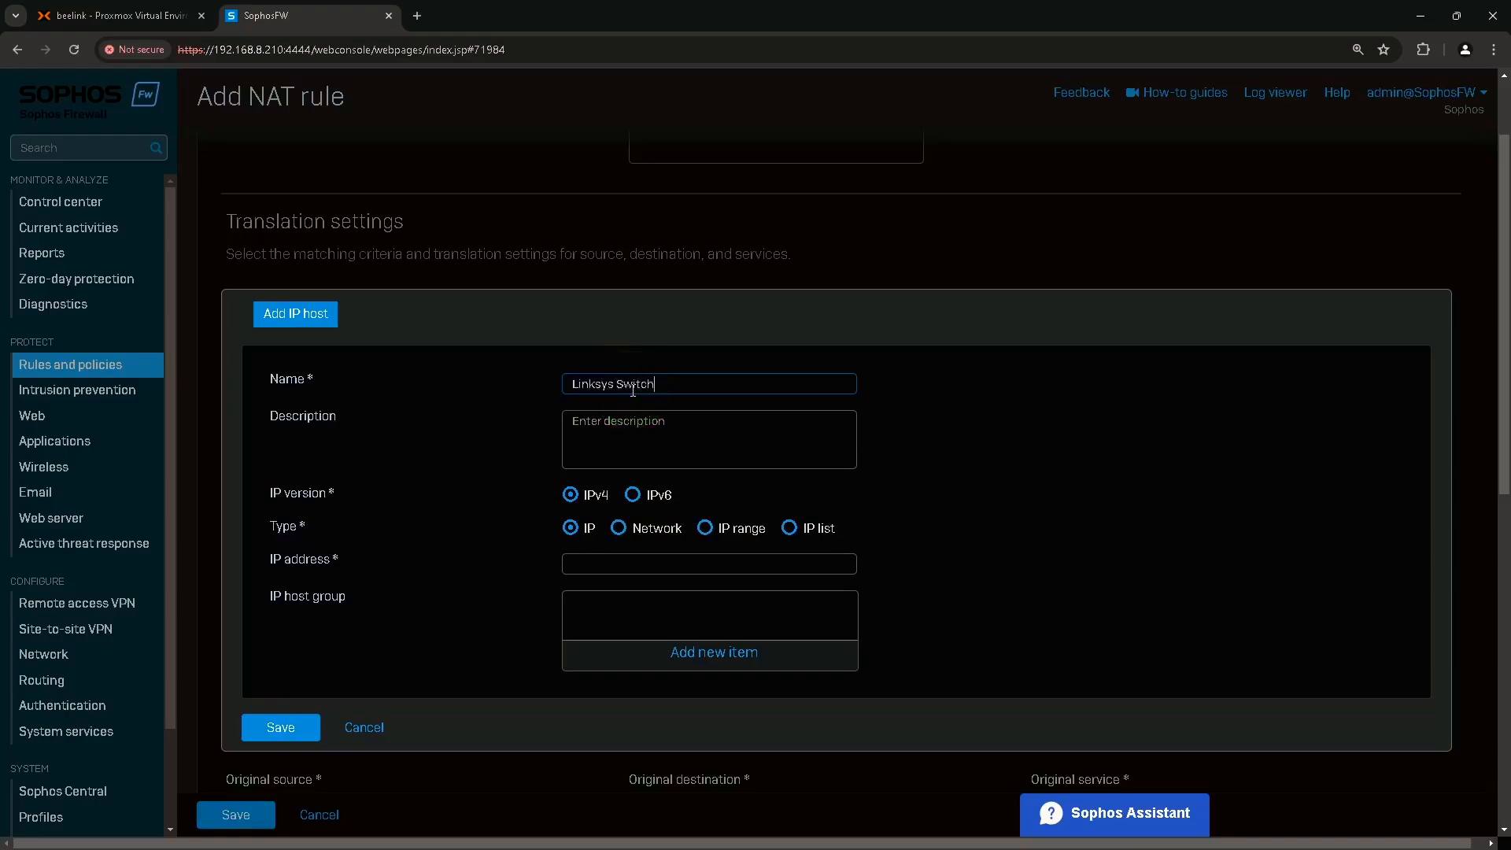
{"action": "left_click", "coordinate": [583, 499]}
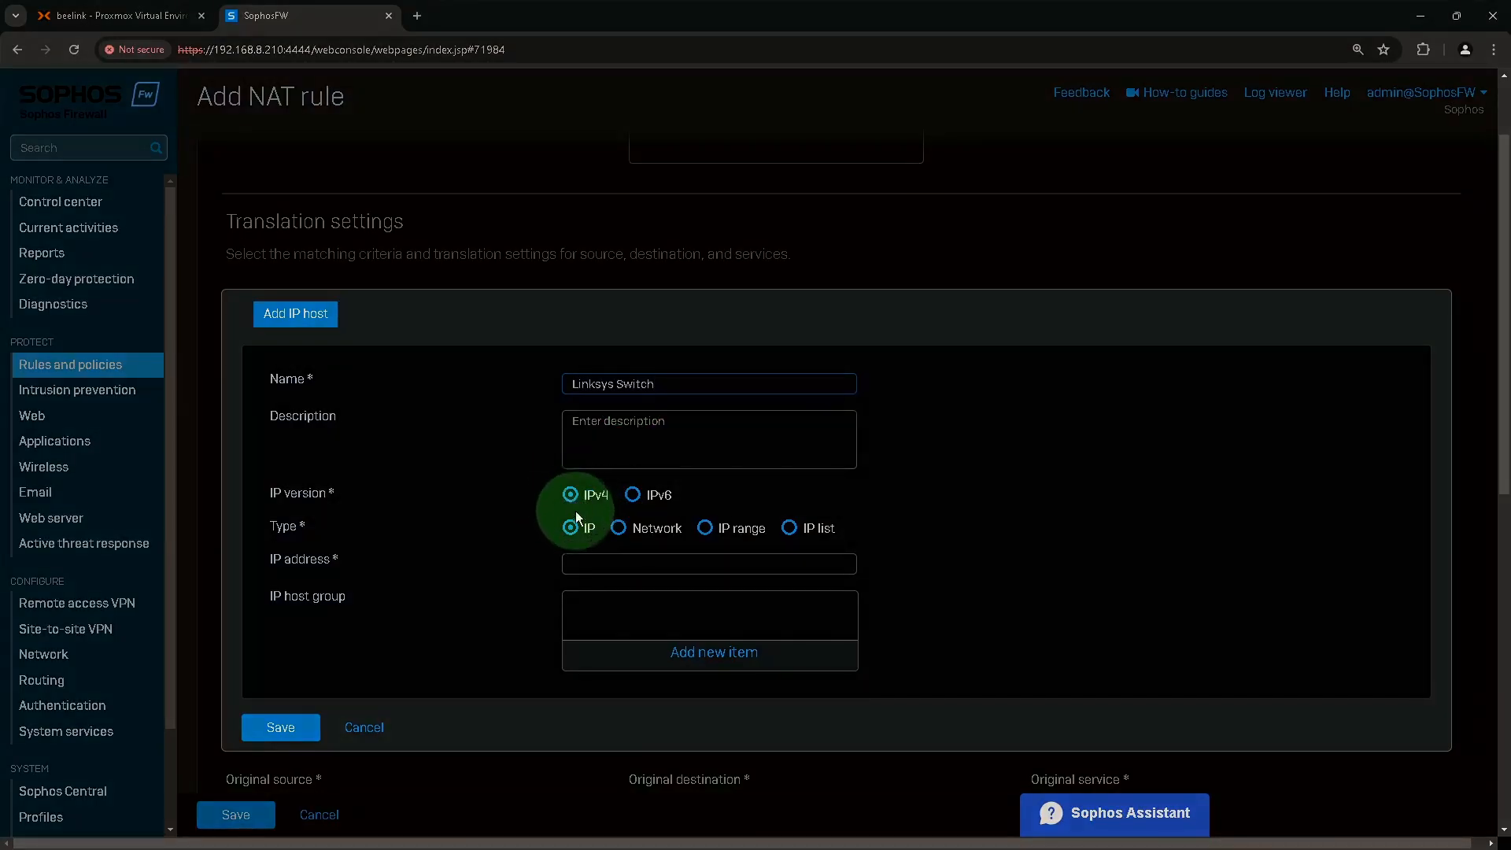
{"action": "left_click", "coordinate": [597, 566]}
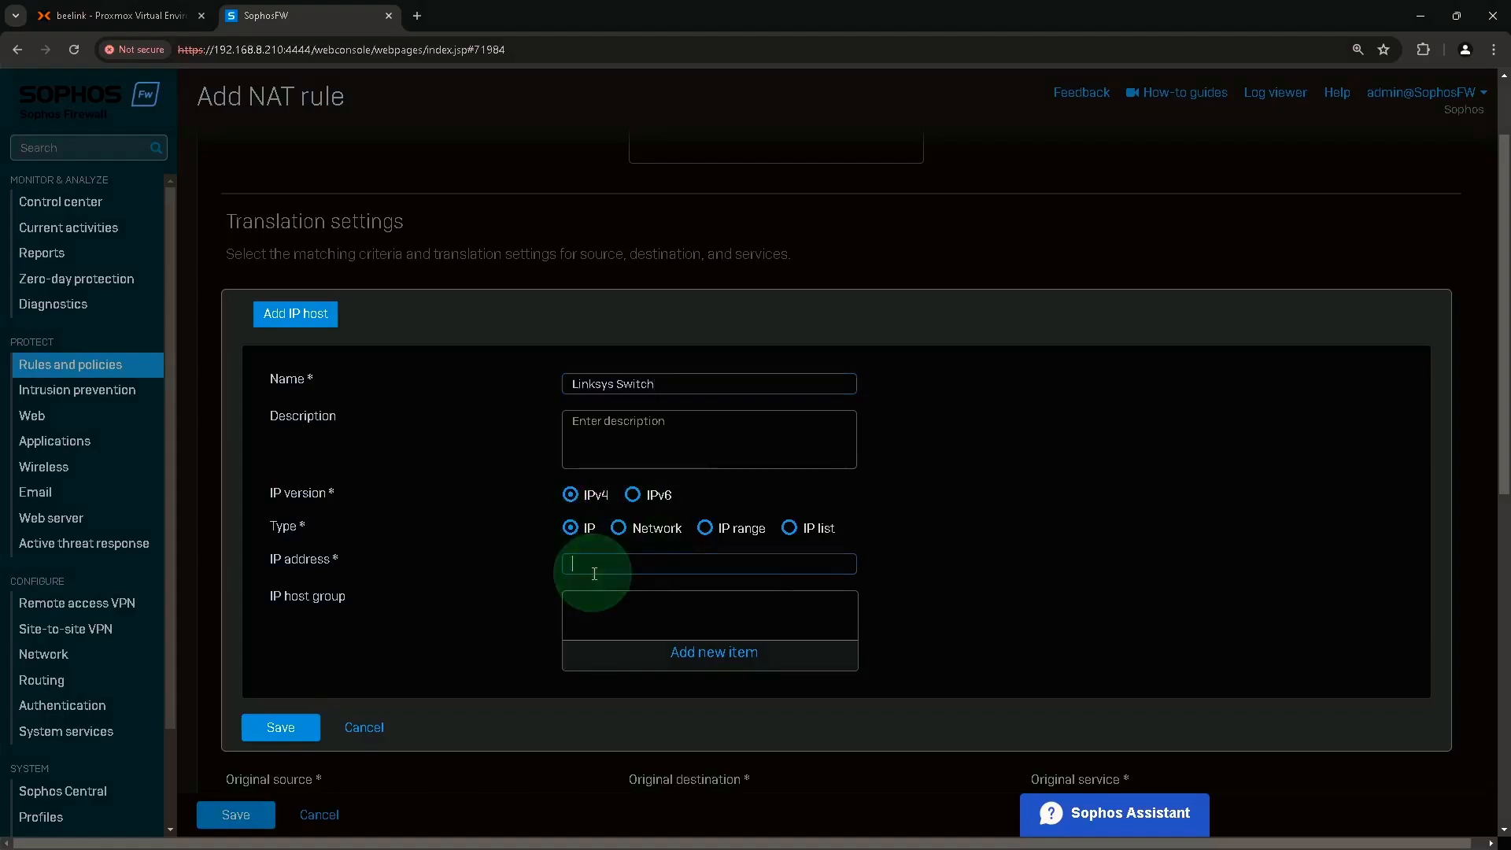
{"action": "type", "text": "192.16"}
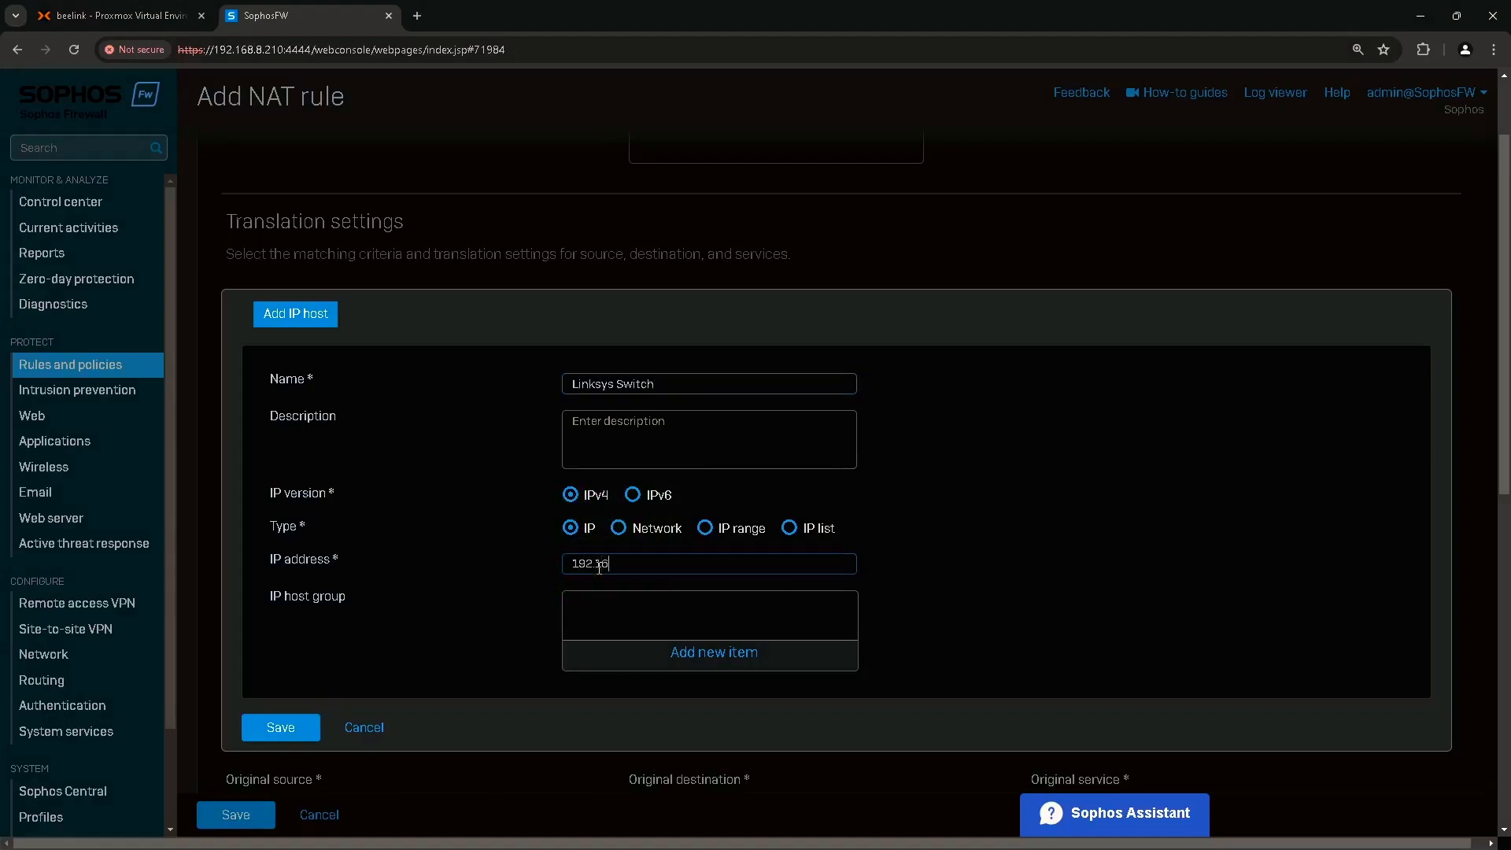
{"action": "type", "text": "8.1.205"}
{"action": "left_click", "coordinate": [296, 724]}
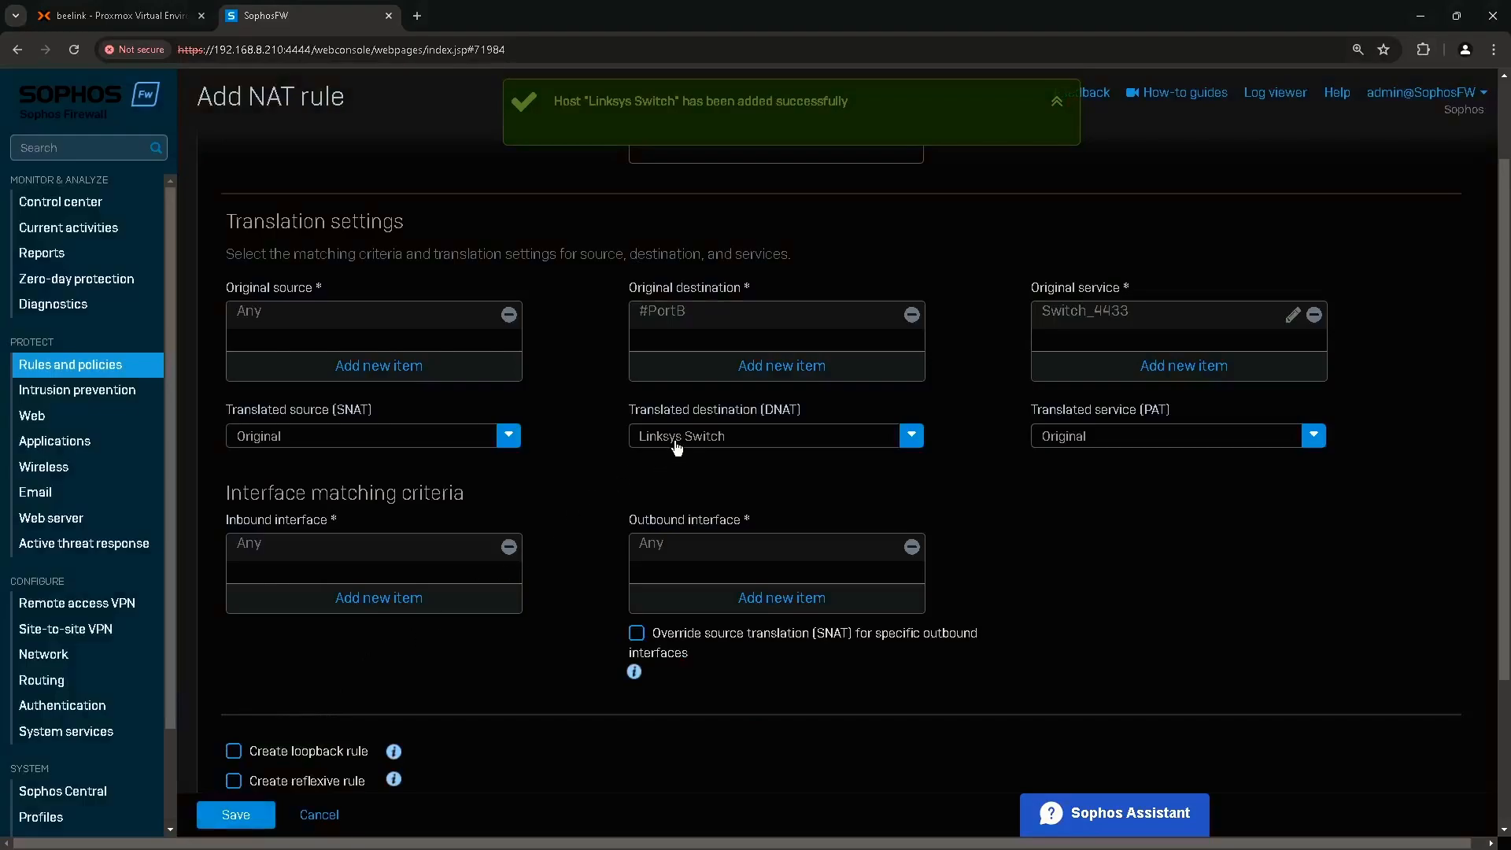
Set the translated service (PAT) to HTTPS.
{"action": "mouse_move", "coordinate": [704, 449]}
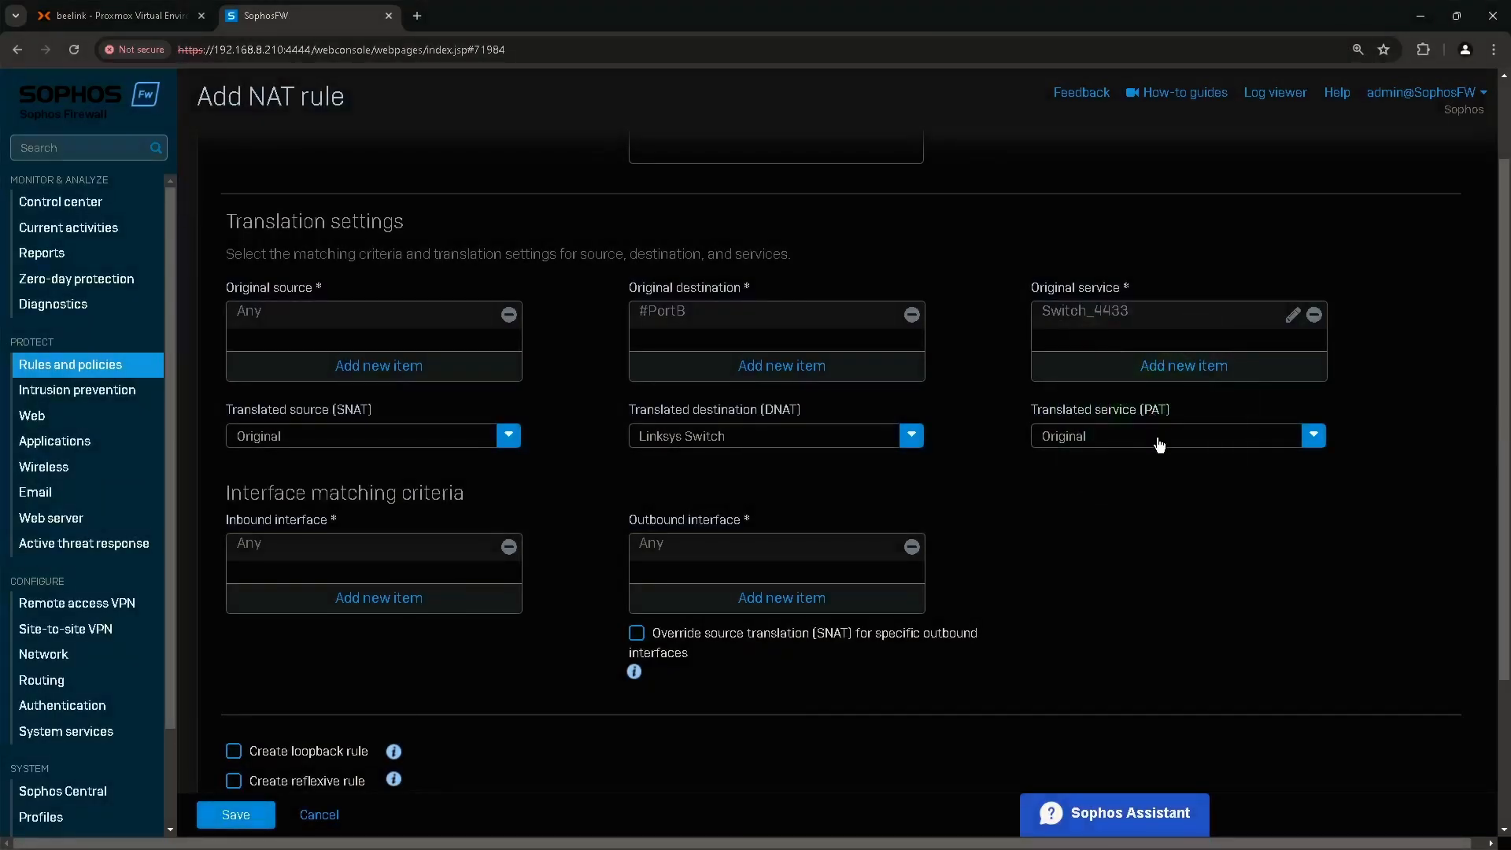
{"action": "left_click", "coordinate": [1158, 437]}
{"action": "type", "text": "https"}
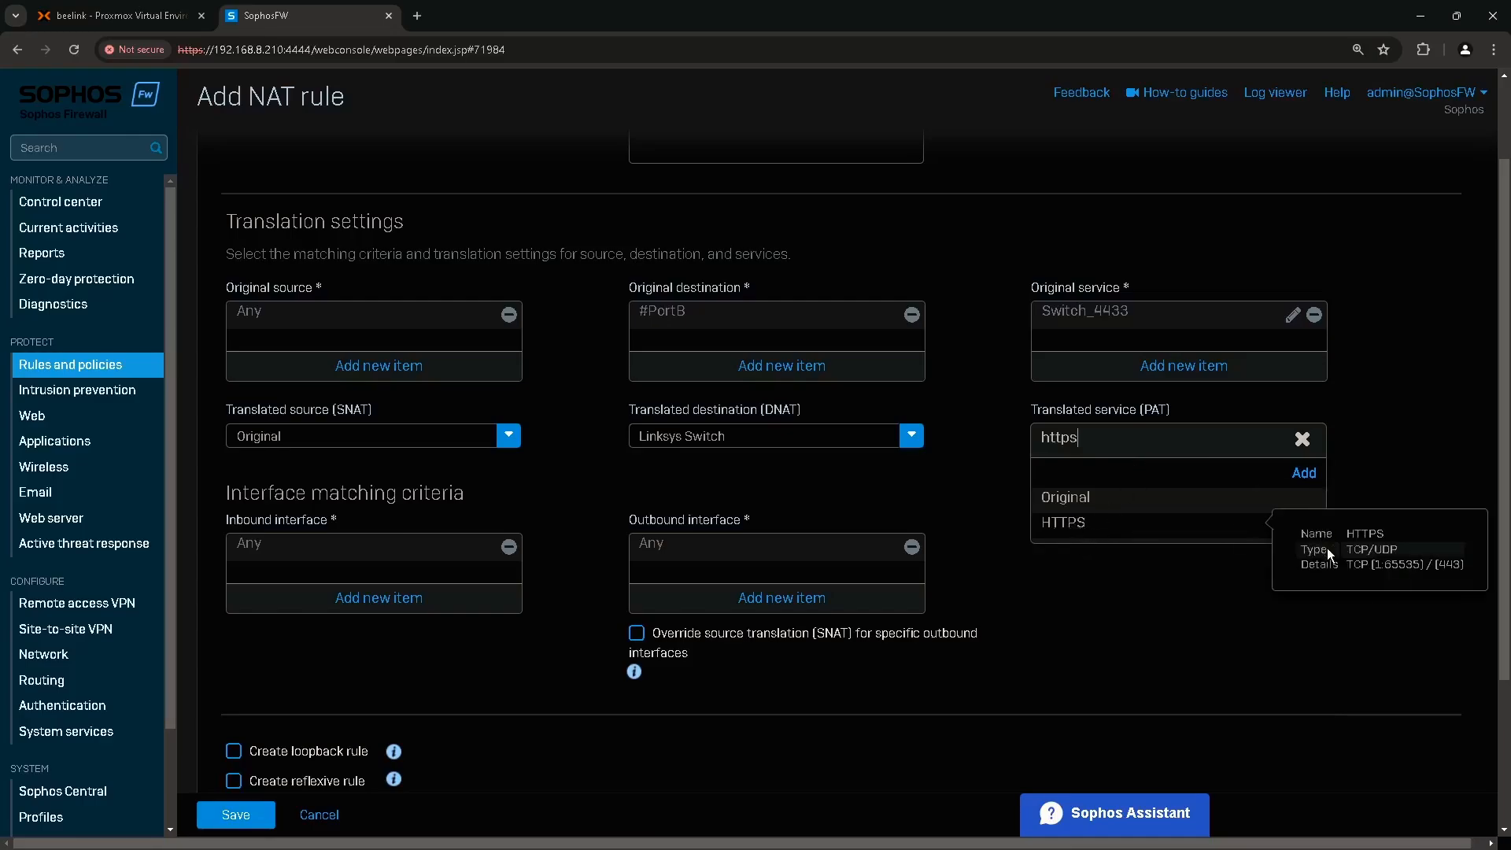
{"action": "key", "text": "ctrl"}
{"action": "key", "text": "ctrl"}
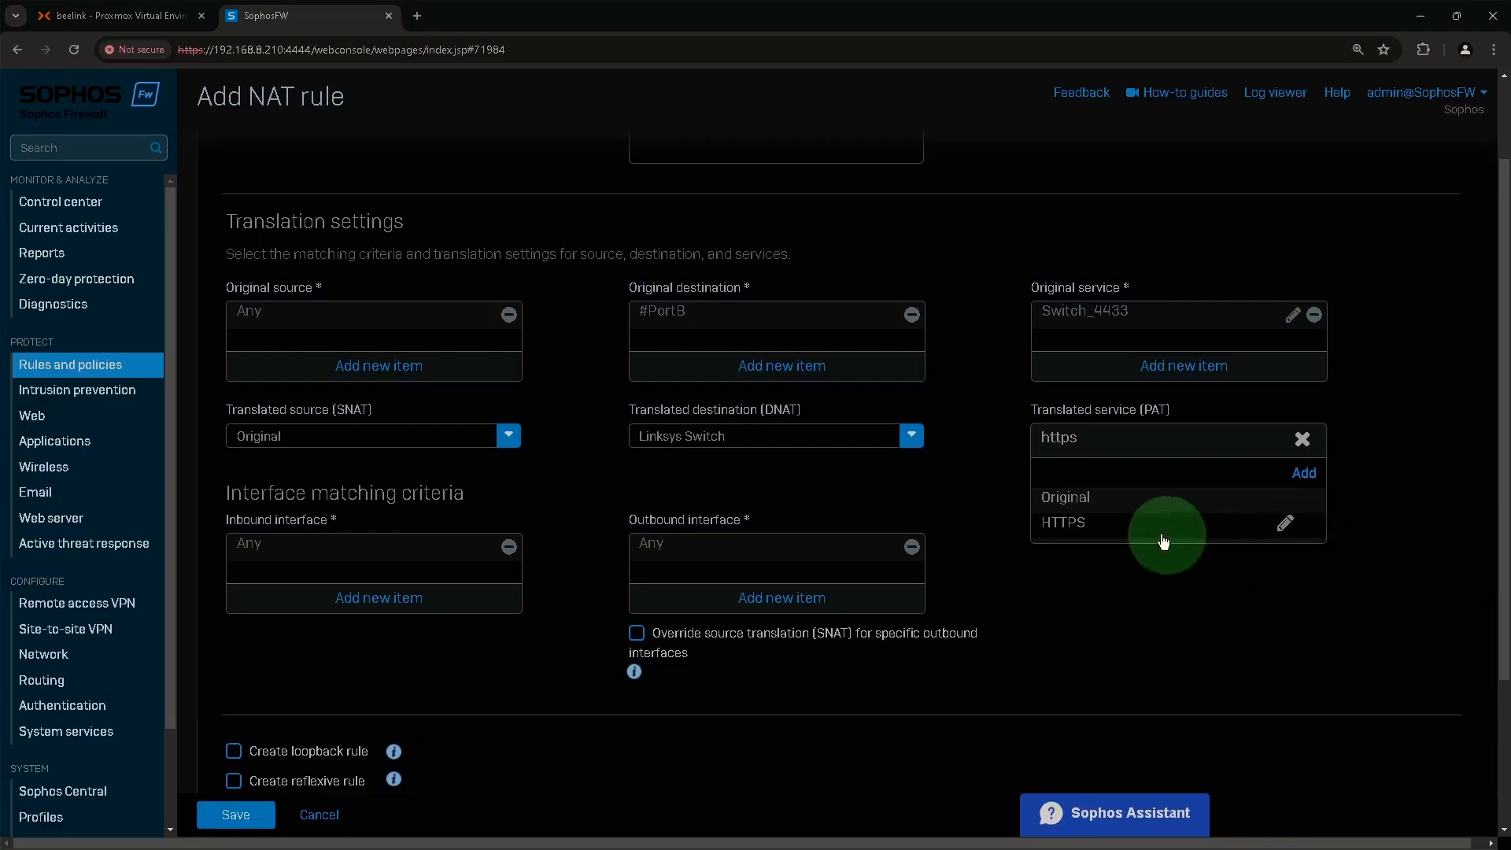
{"action": "left_click", "coordinate": [1085, 524]}
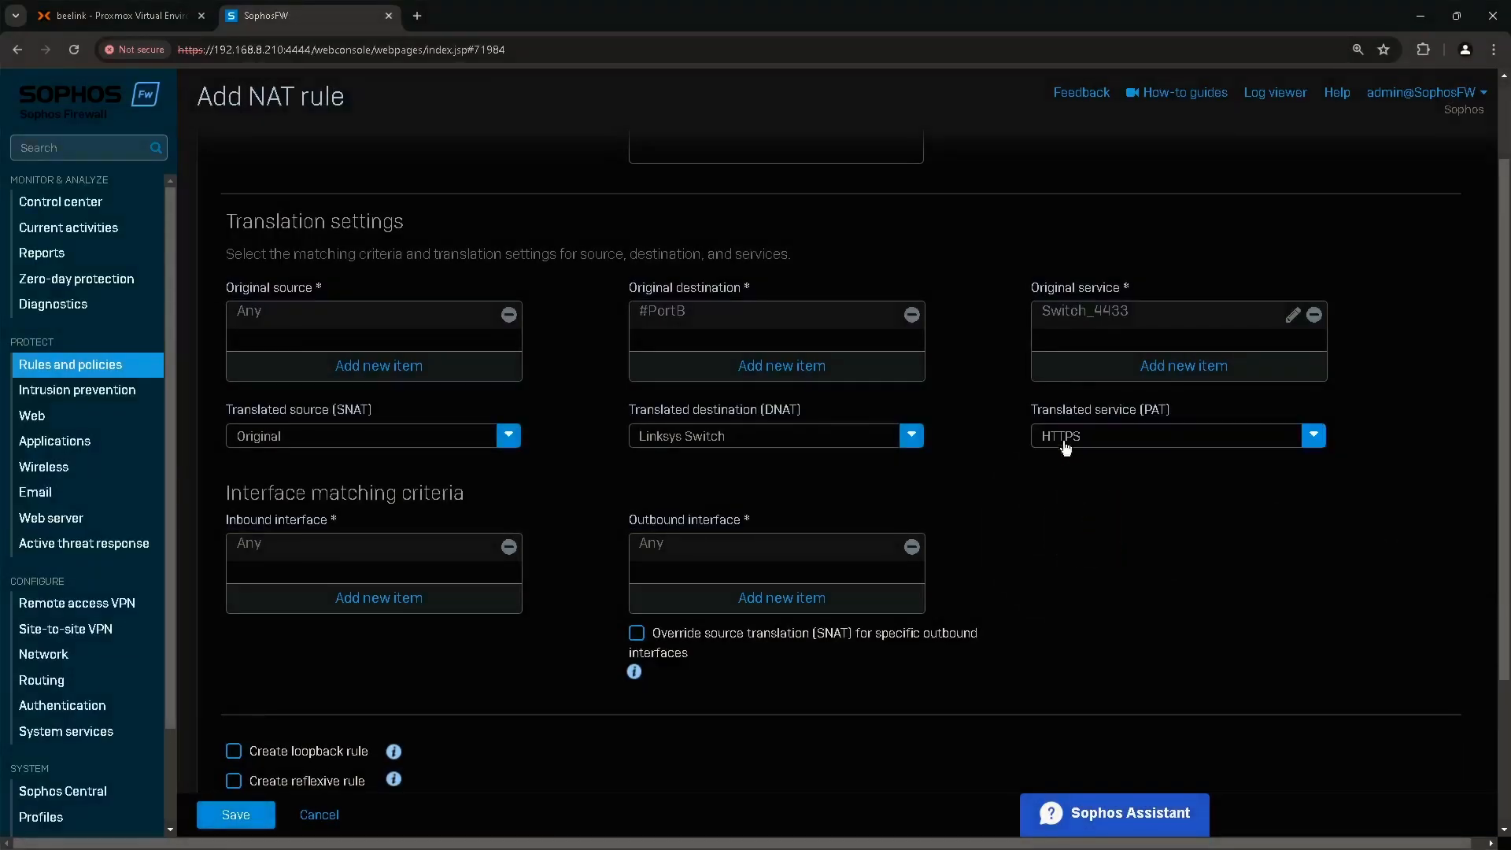
{"action": "mouse_move", "coordinate": [1112, 323]}
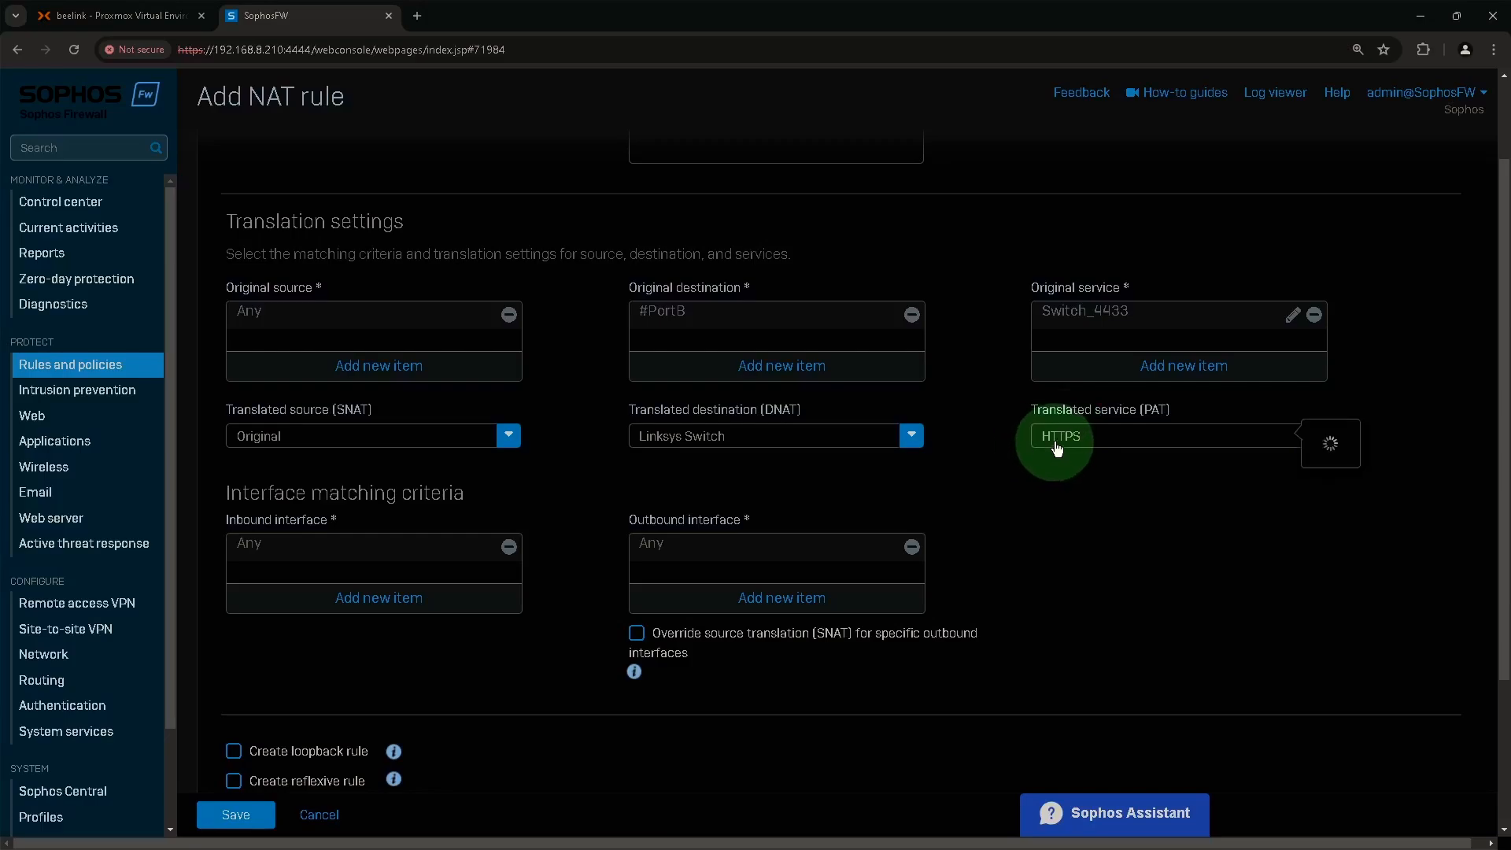
{"action": "mouse_move", "coordinate": [1053, 441]}
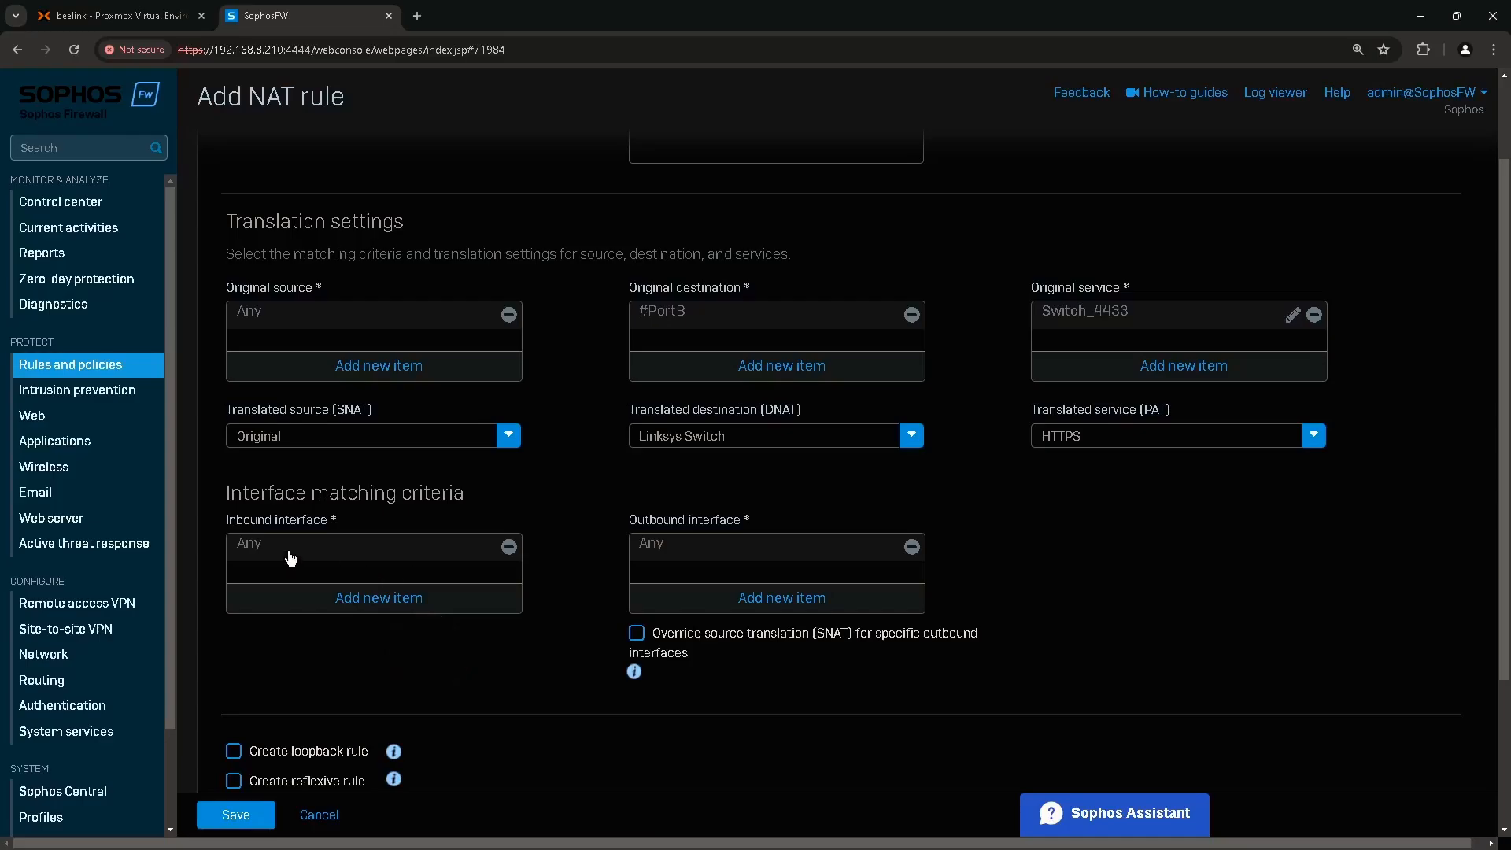
Replace Any with PortB as the inbound interface and save the Switch DNAT rule.
{"action": "left_click", "coordinate": [232, 535]}
{"action": "left_click", "coordinate": [509, 546]}
{"action": "left_click", "coordinate": [414, 598]}
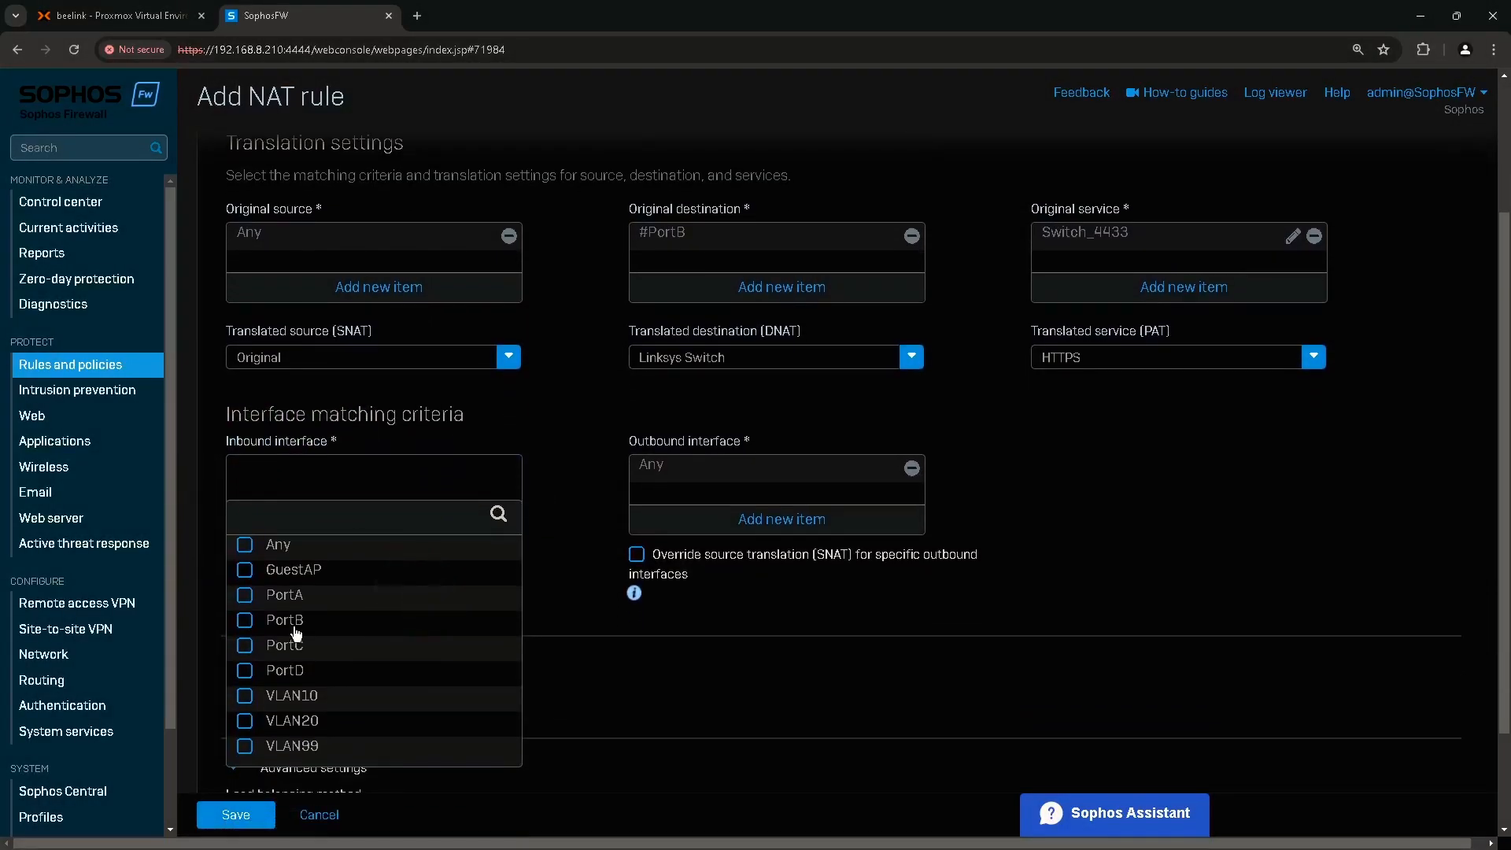
{"action": "left_click", "coordinate": [271, 630]}
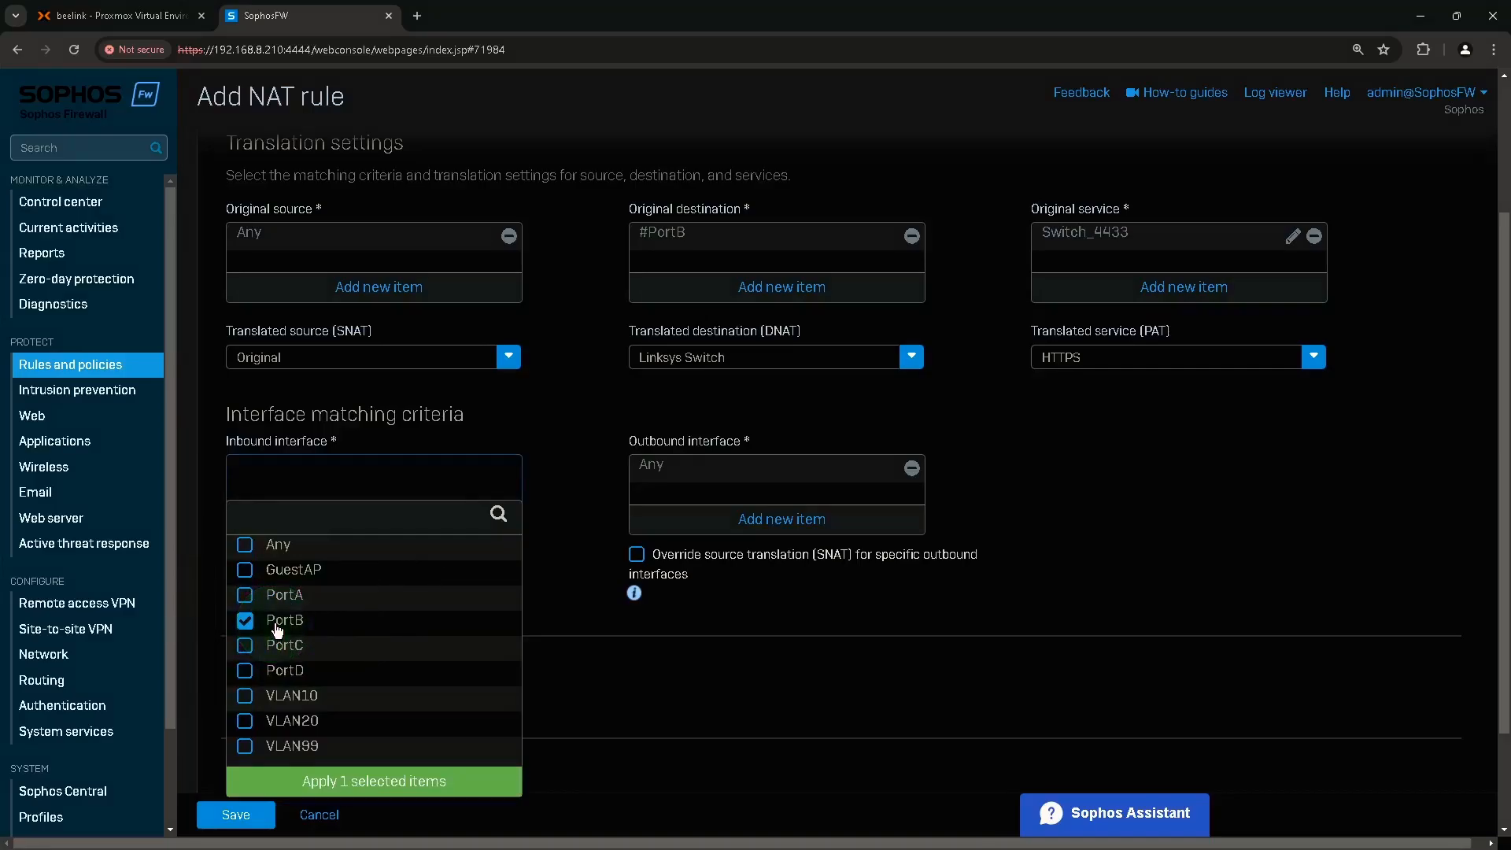
{"action": "left_click", "coordinate": [383, 782]}
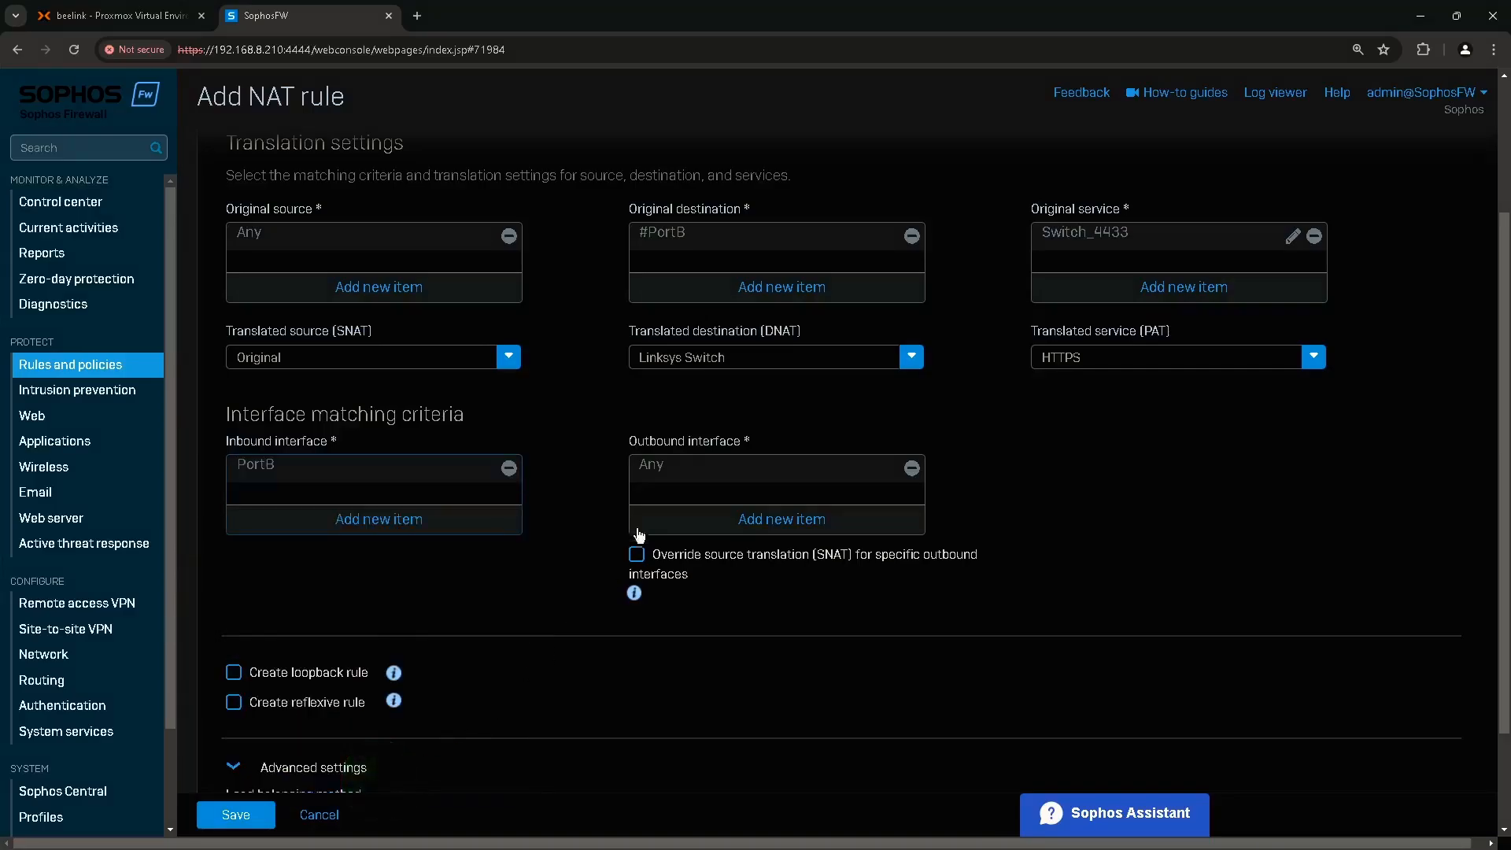
{"action": "left_click", "coordinate": [607, 464]}
{"action": "scroll", "coordinate": [688, 501], "scroll_direction": "down", "scroll_amount": 2}
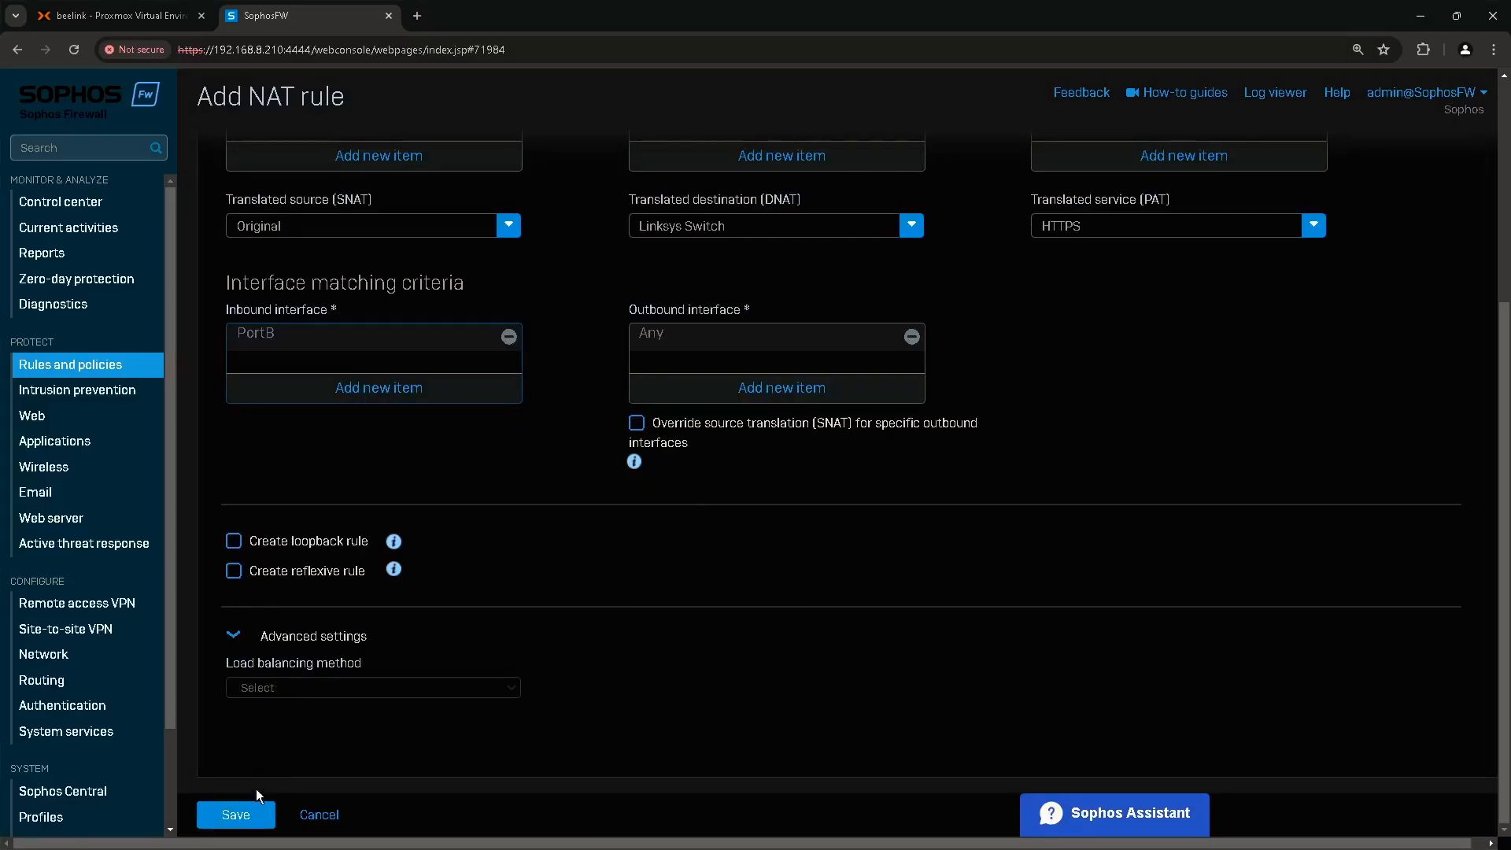
{"action": "left_click", "coordinate": [241, 816]}
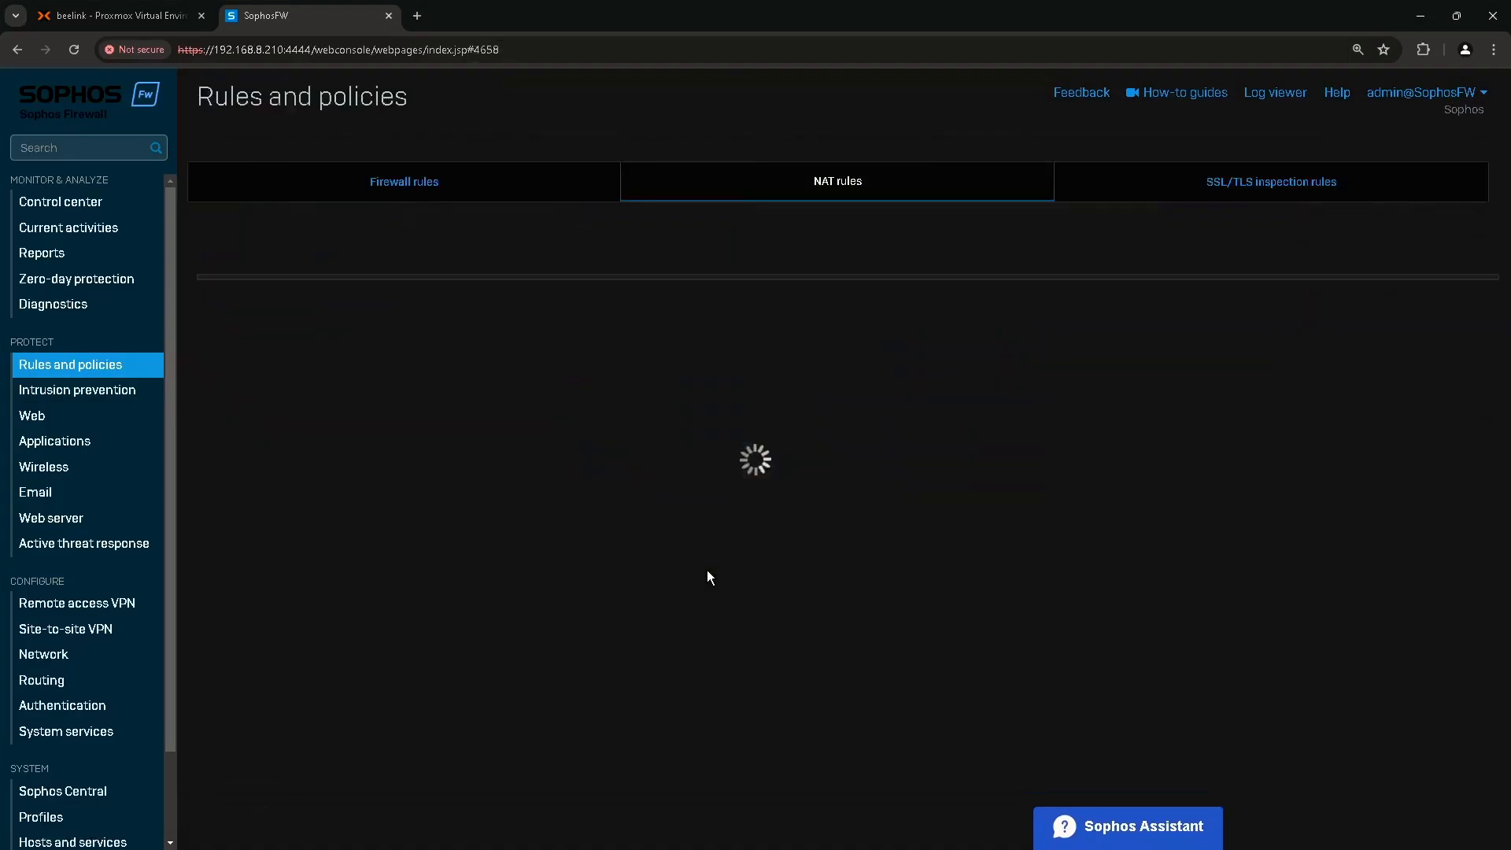
Start a new firewall rule named Switch Web Management.
{"action": "left_click", "coordinate": [379, 375]}
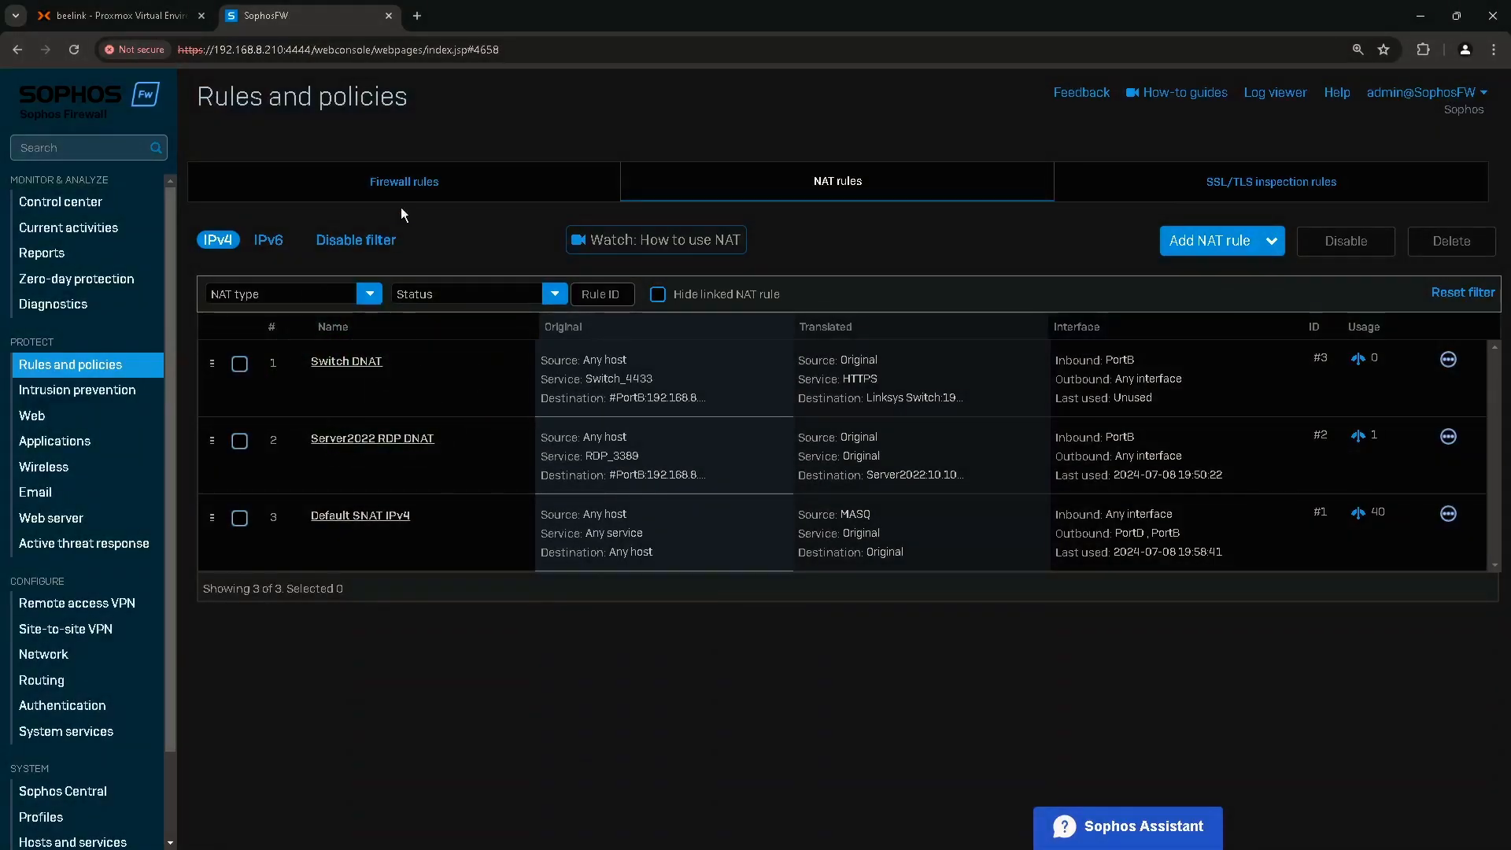
{"action": "left_click", "coordinate": [435, 185]}
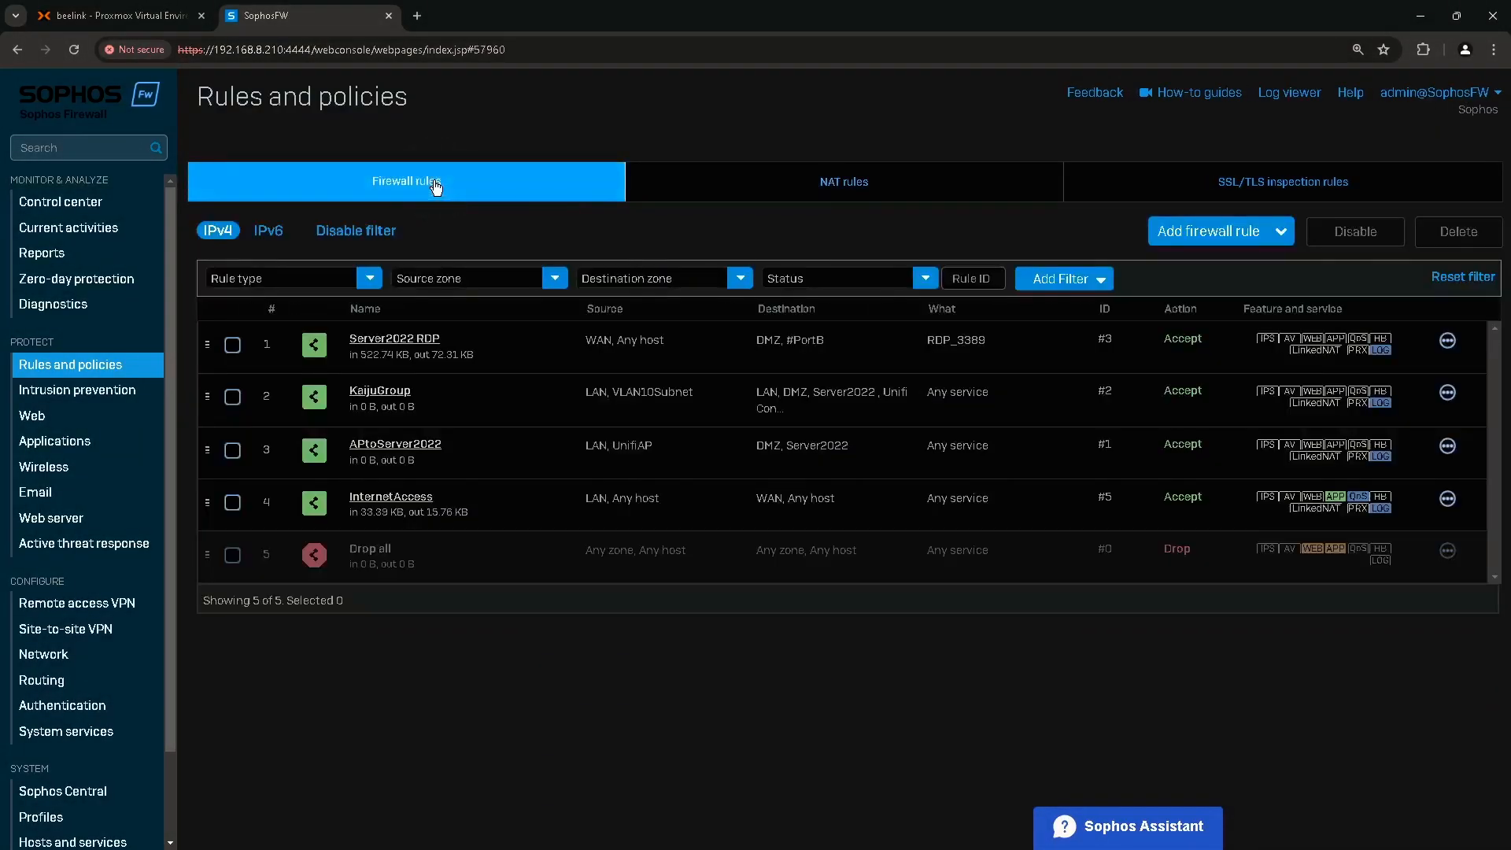
{"action": "left_click", "coordinate": [1205, 238]}
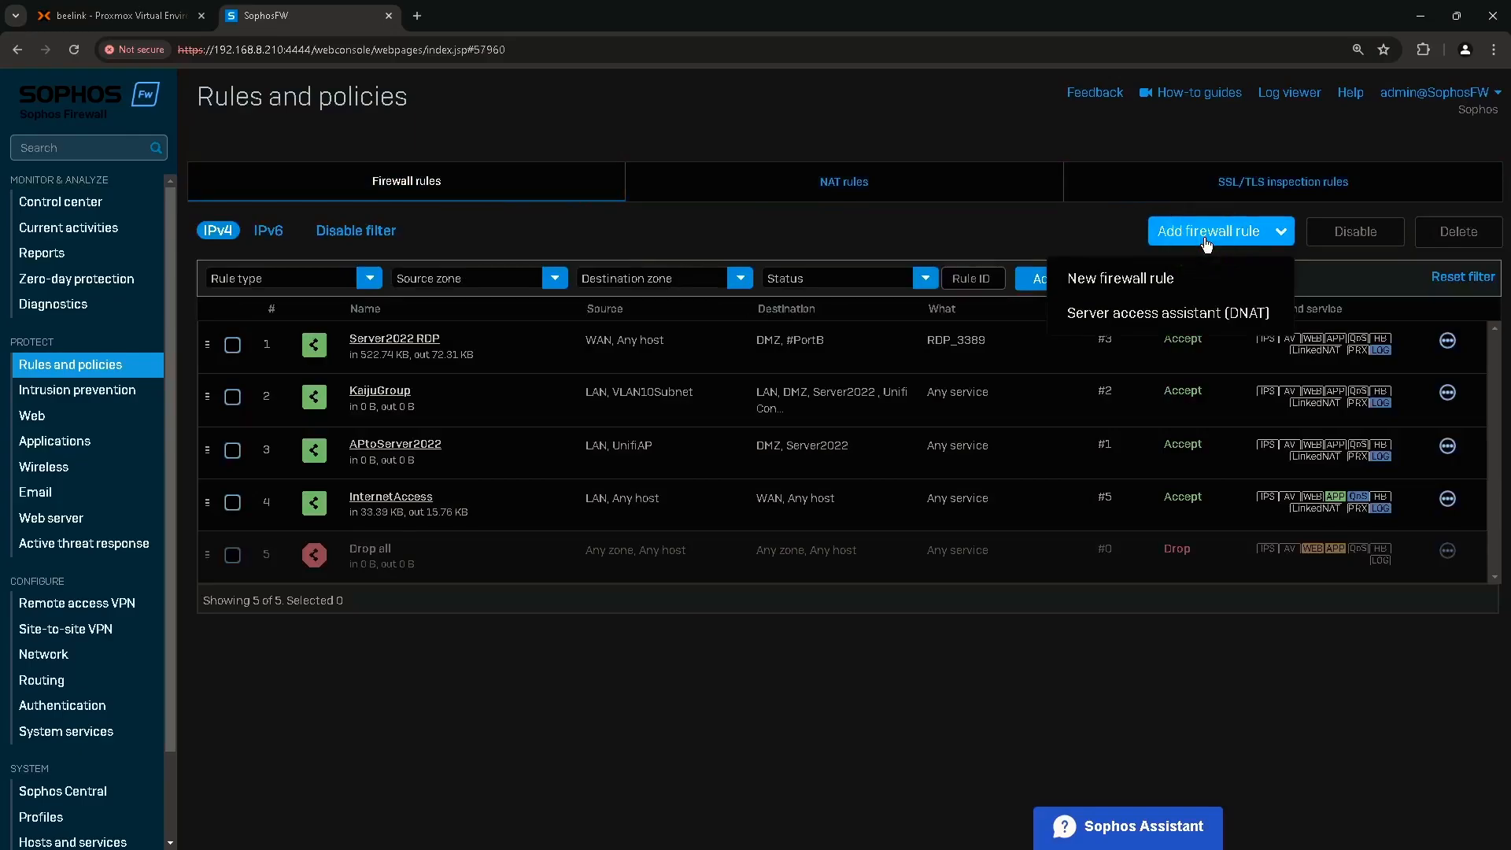
{"action": "left_click", "coordinate": [1129, 279]}
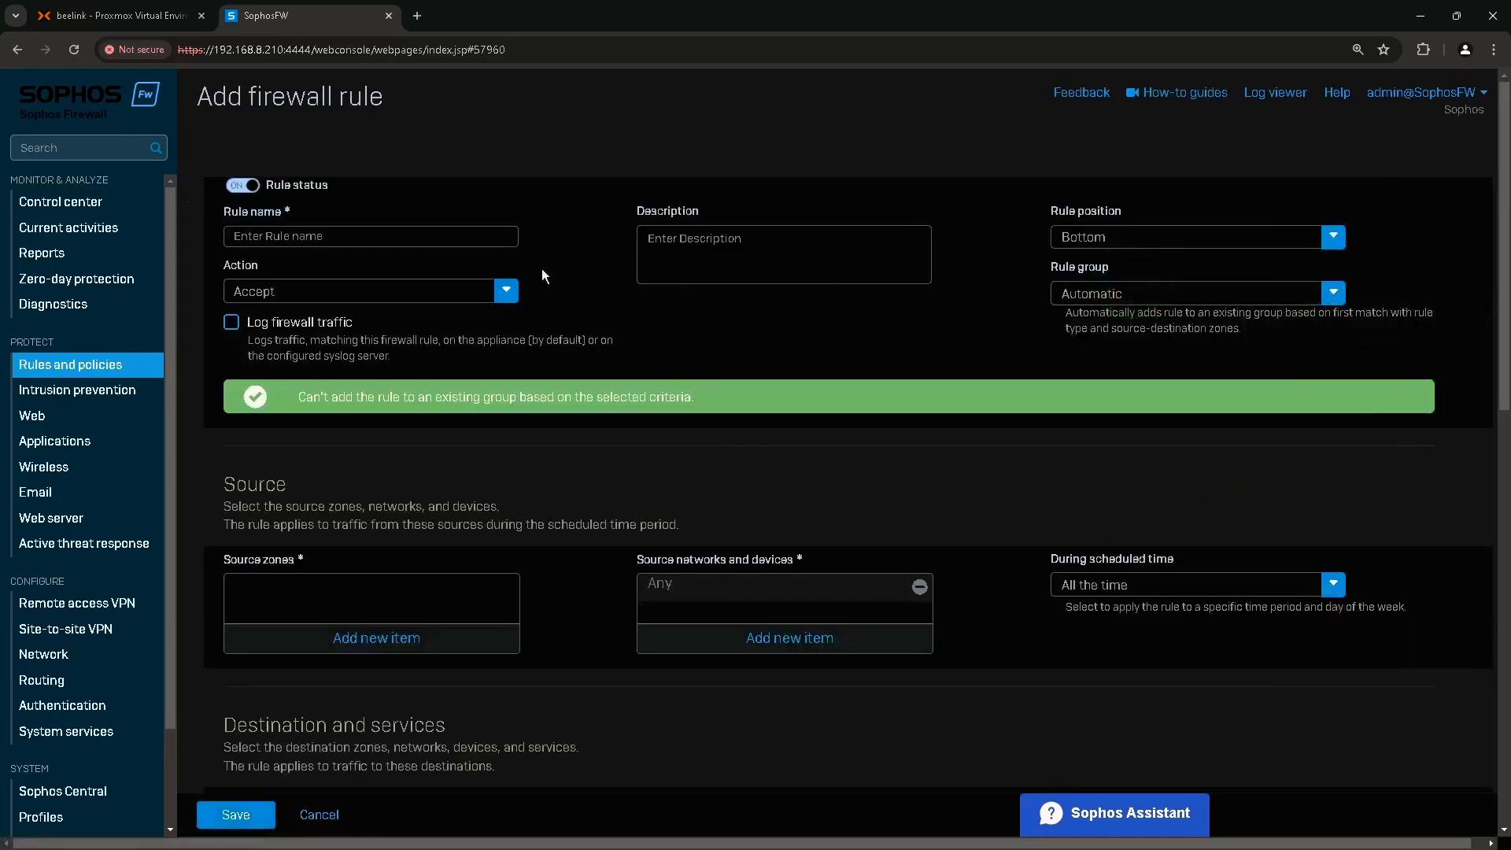
{"action": "left_click", "coordinate": [306, 239]}
{"action": "type", "text": "Switch Web Management"}
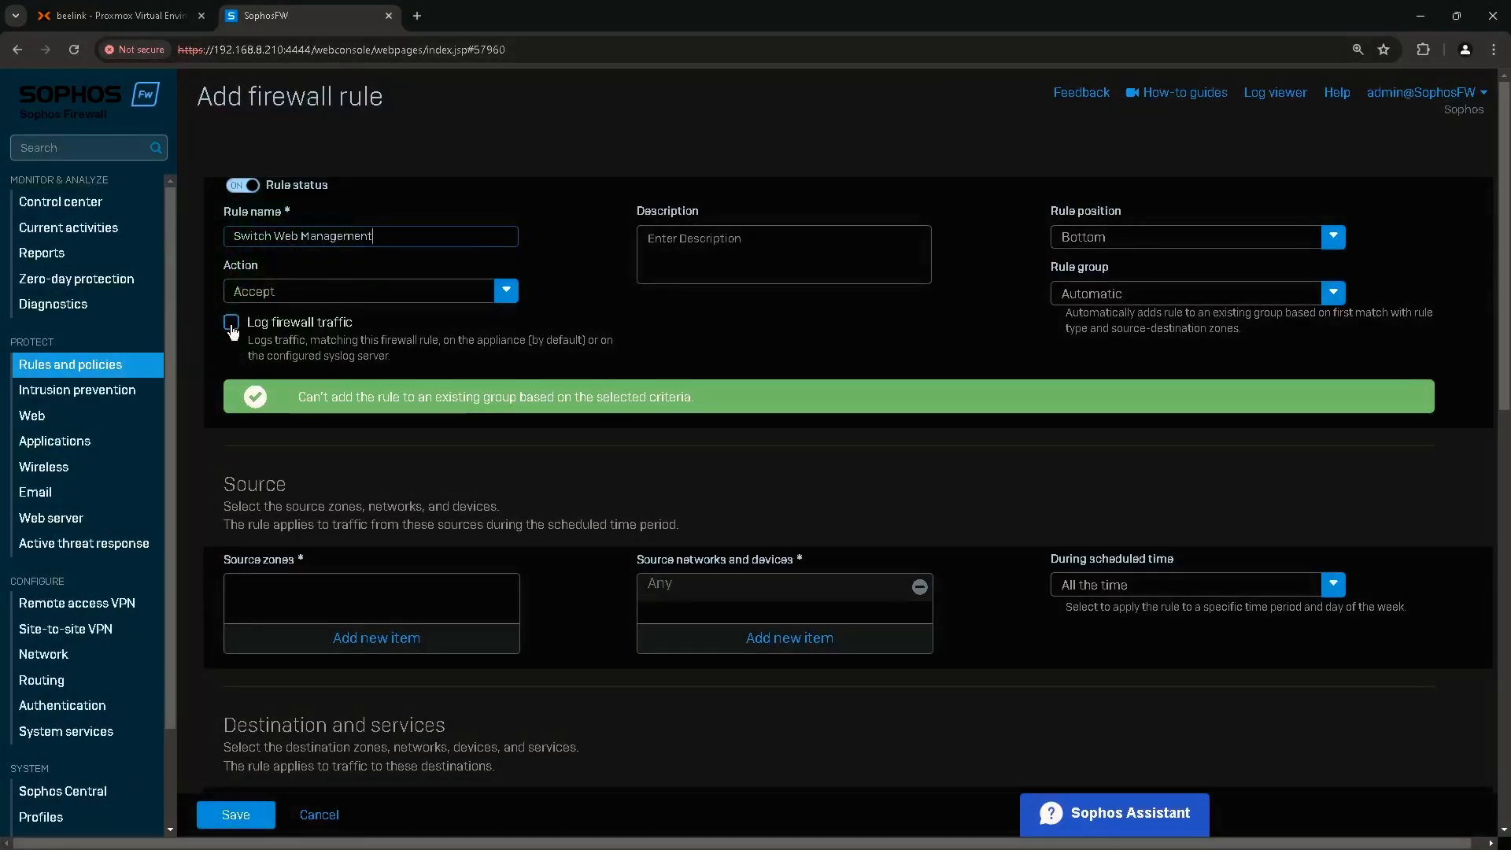
Turn on firewall traffic logging, place the rule at the top, and set rule group None.
{"action": "left_click", "coordinate": [231, 325]}
{"action": "left_click", "coordinate": [1097, 235]}
{"action": "left_click", "coordinate": [1085, 266]}
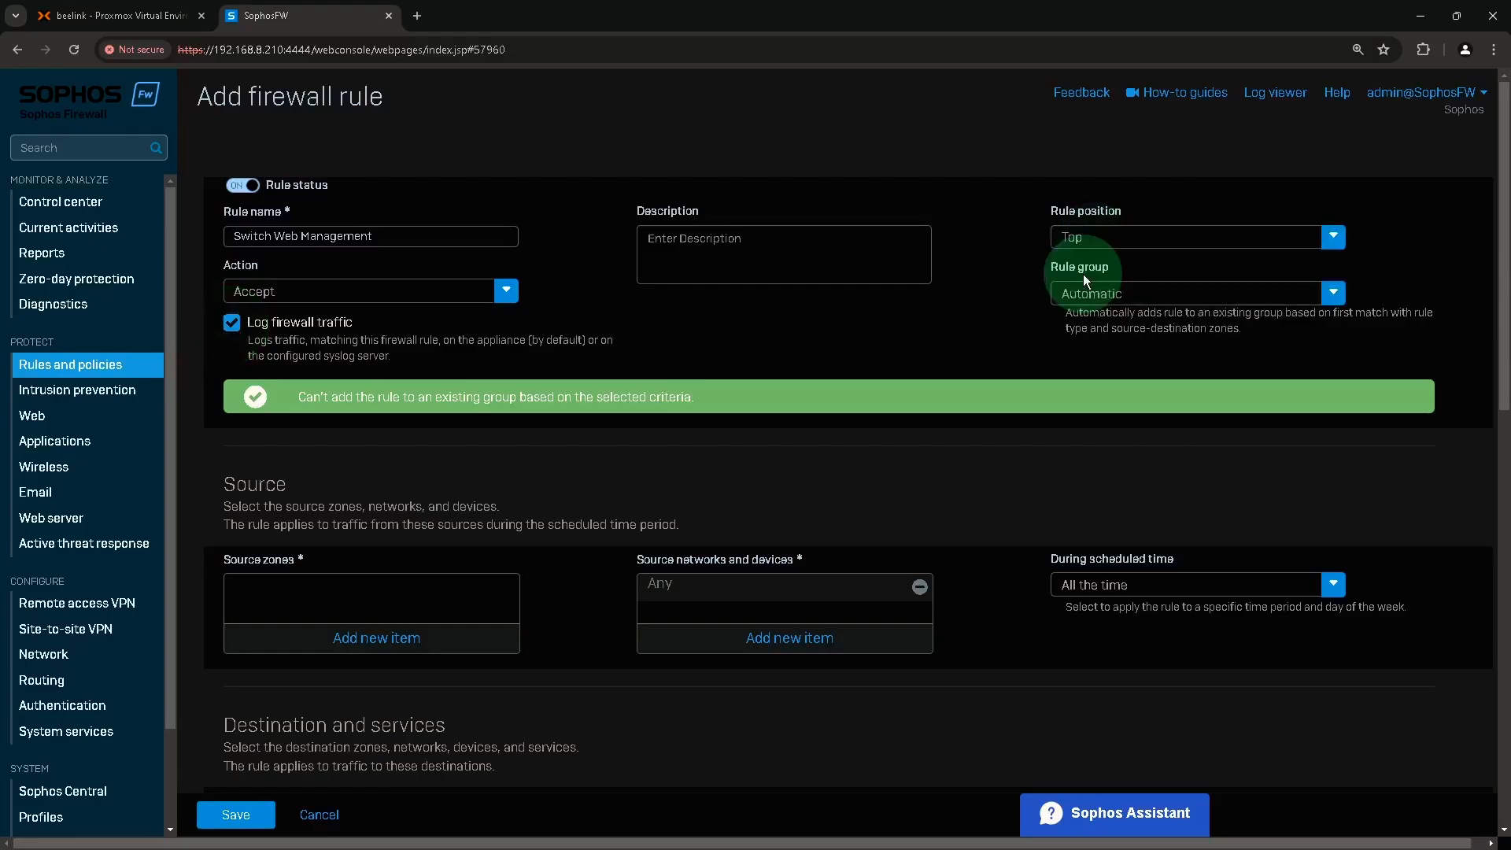
{"action": "left_click", "coordinate": [1093, 297]}
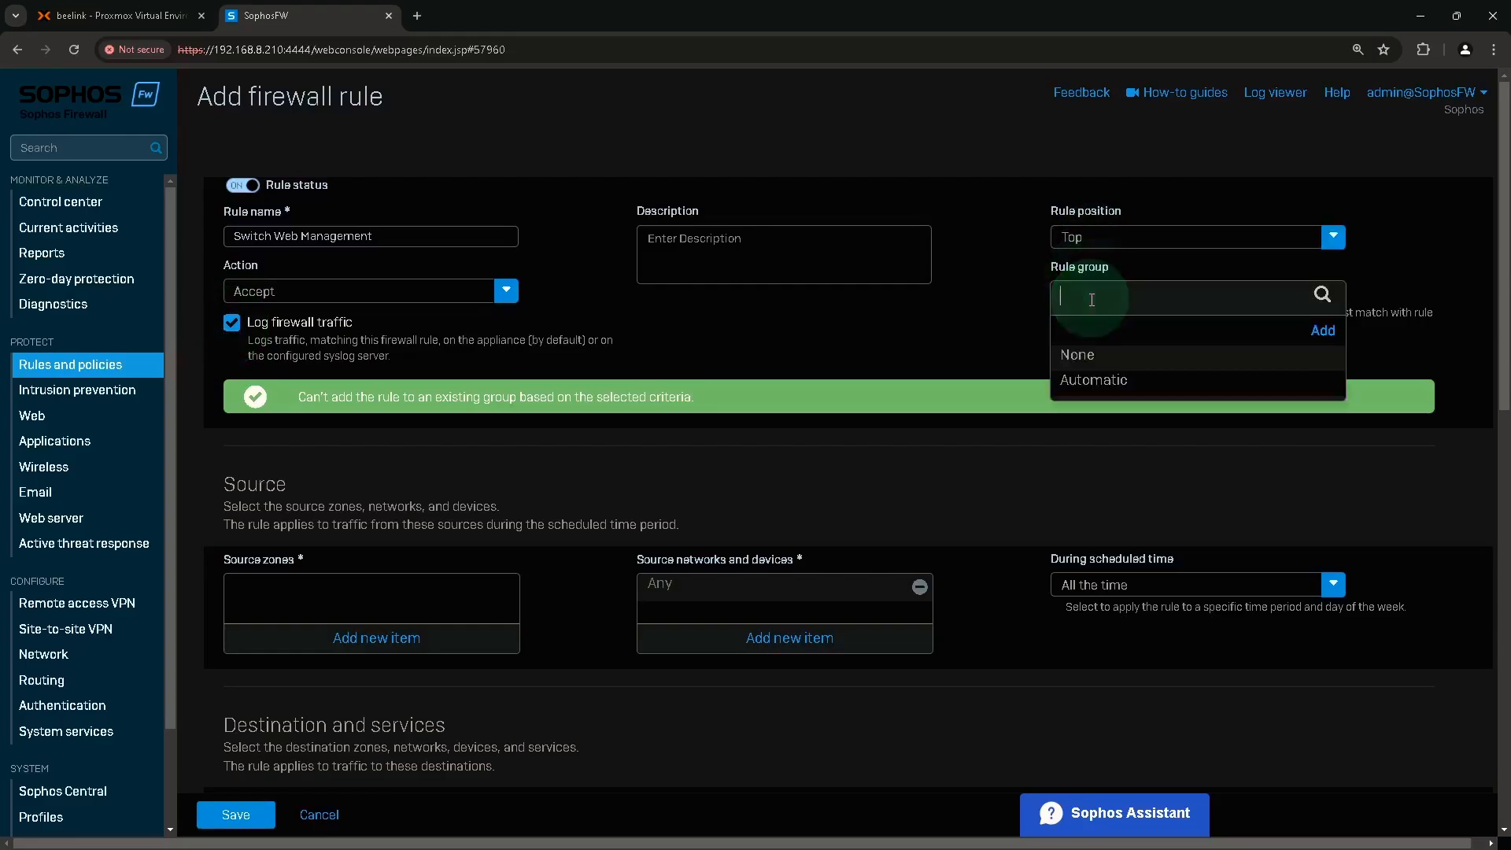
{"action": "left_click", "coordinate": [1079, 354]}
Set the rule's source zone to WAN and destination zone to LAN.
{"action": "scroll", "coordinate": [548, 520], "scroll_direction": "down", "scroll_amount": 2}
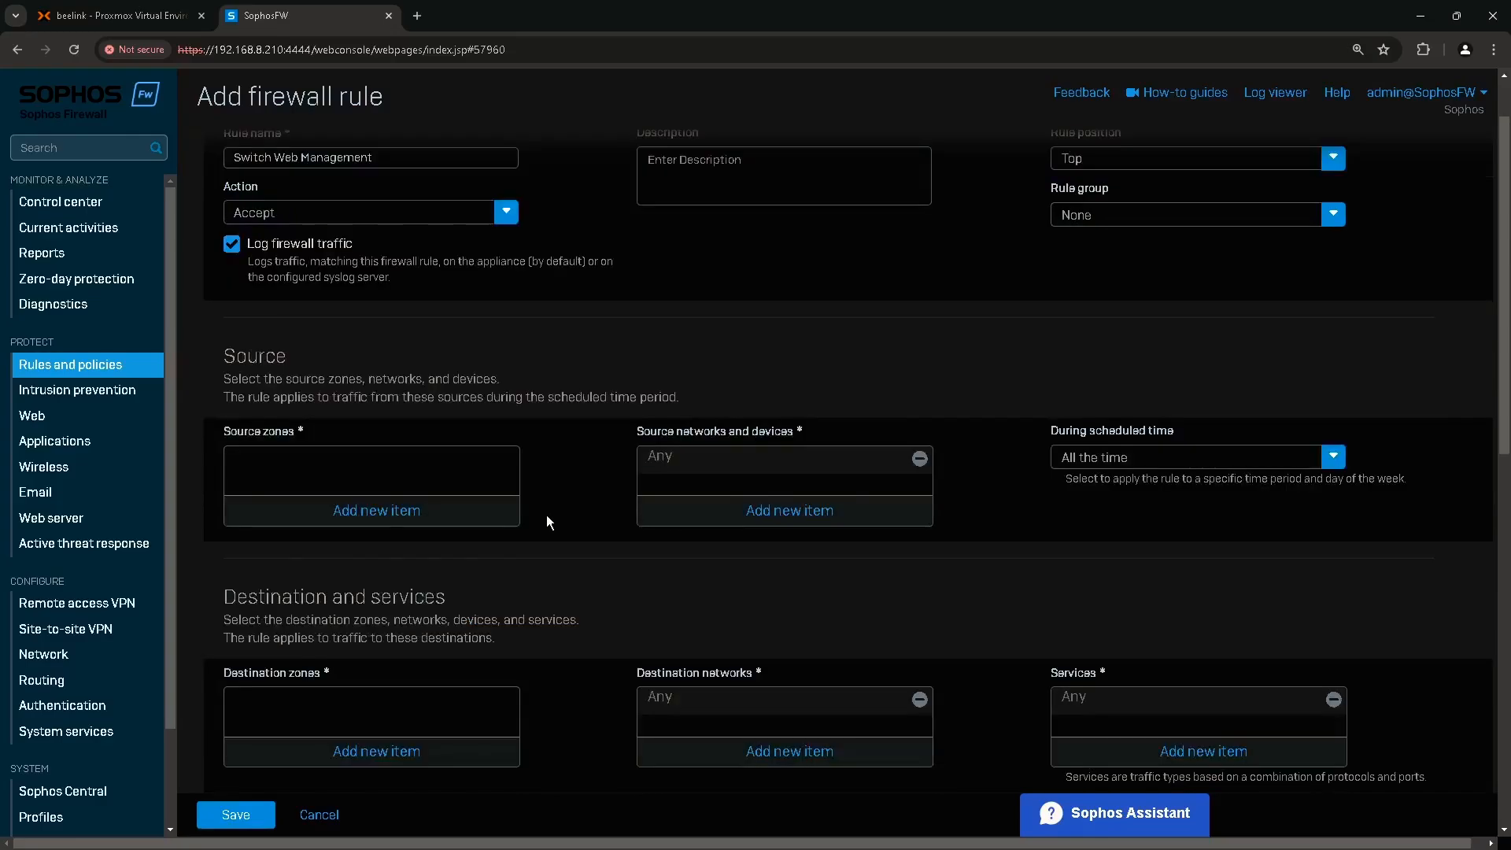
{"action": "left_click", "coordinate": [262, 365]}
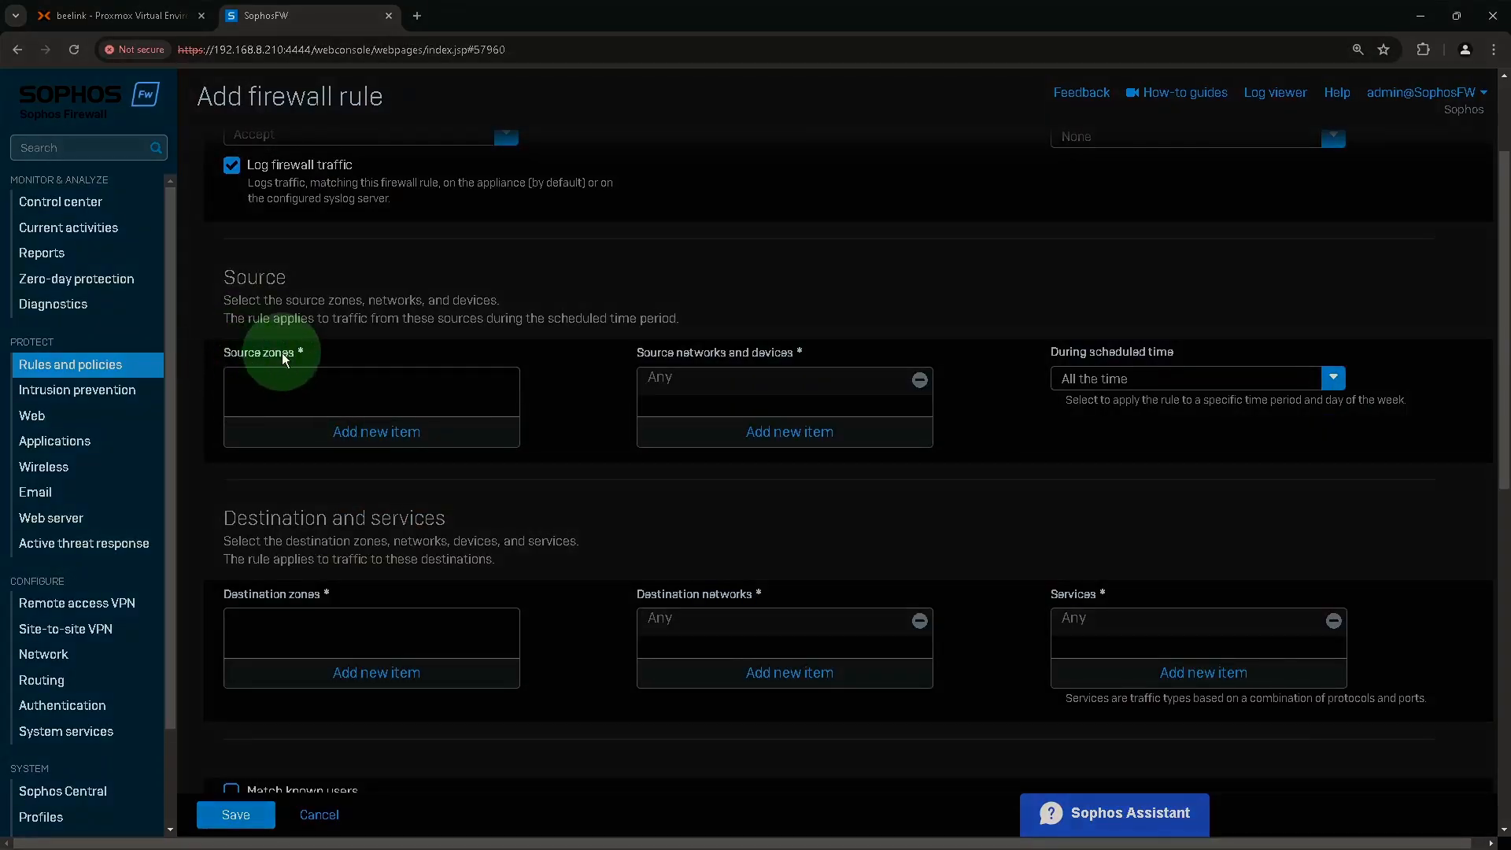
{"action": "left_click", "coordinate": [366, 434]}
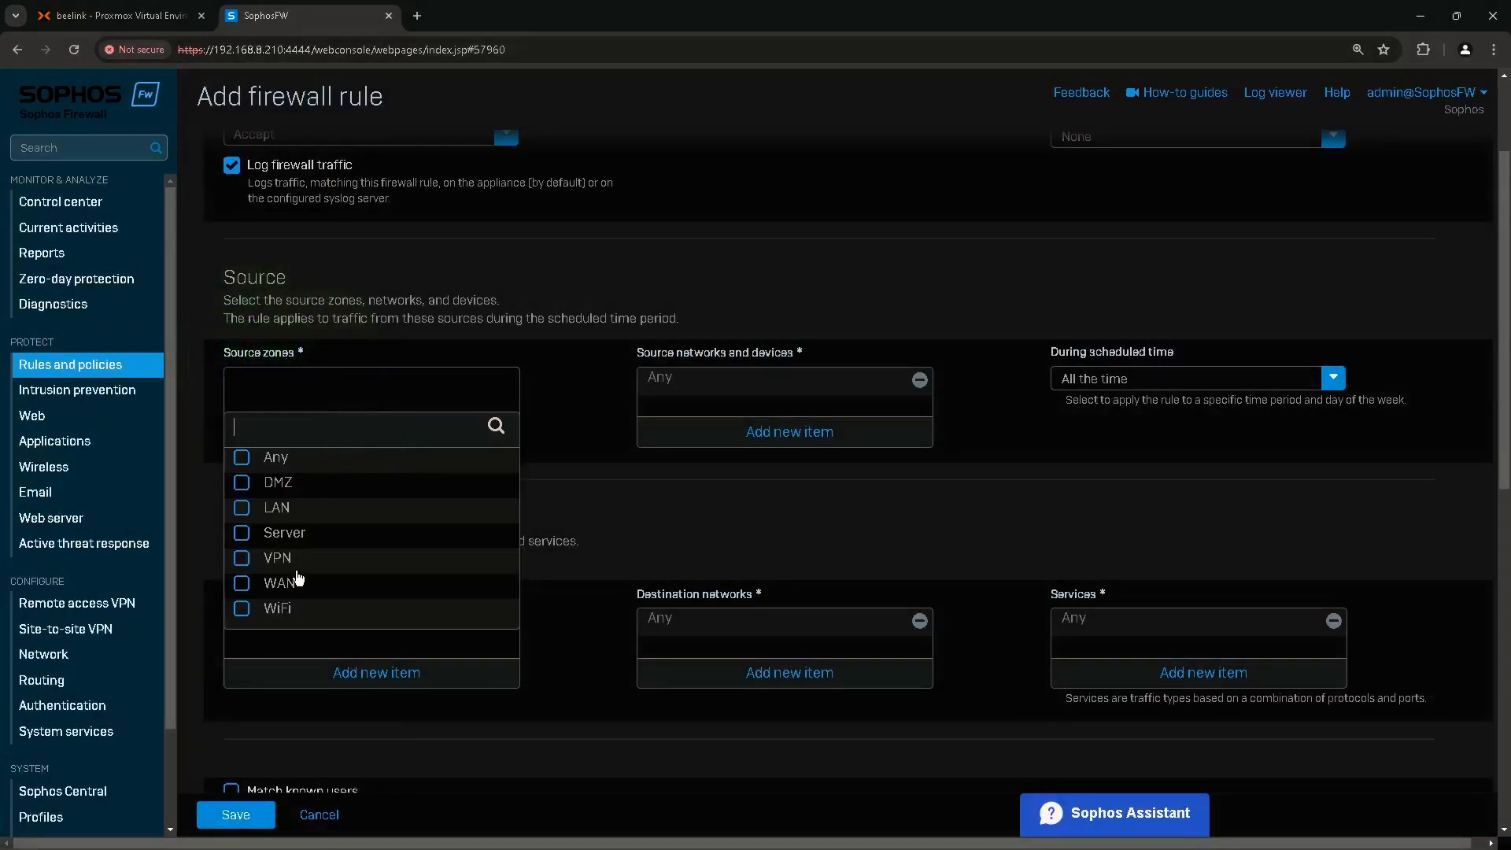
{"action": "left_click", "coordinate": [278, 588]}
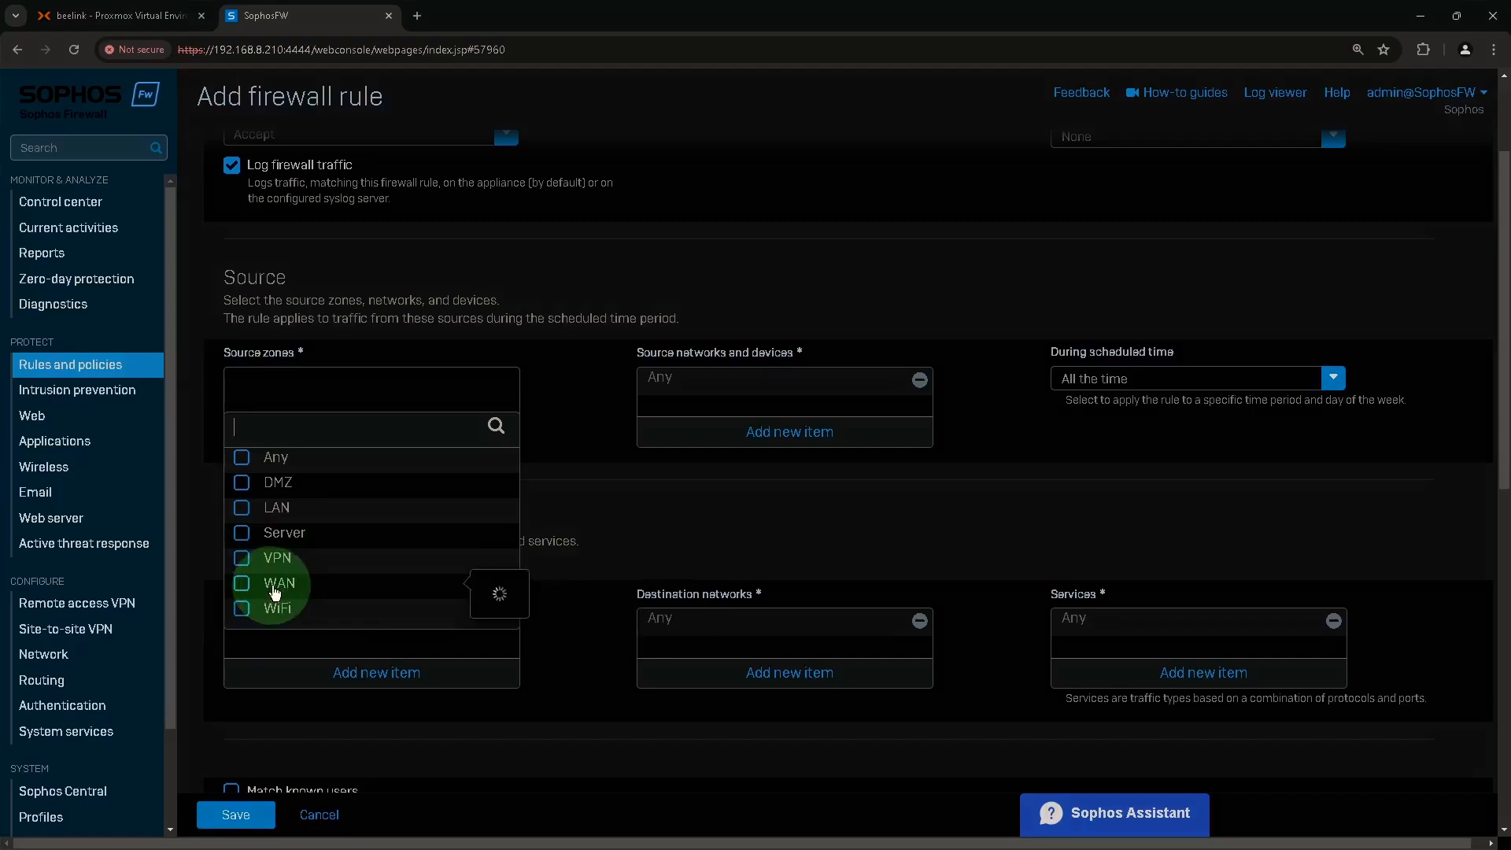
{"action": "left_click", "coordinate": [342, 636]}
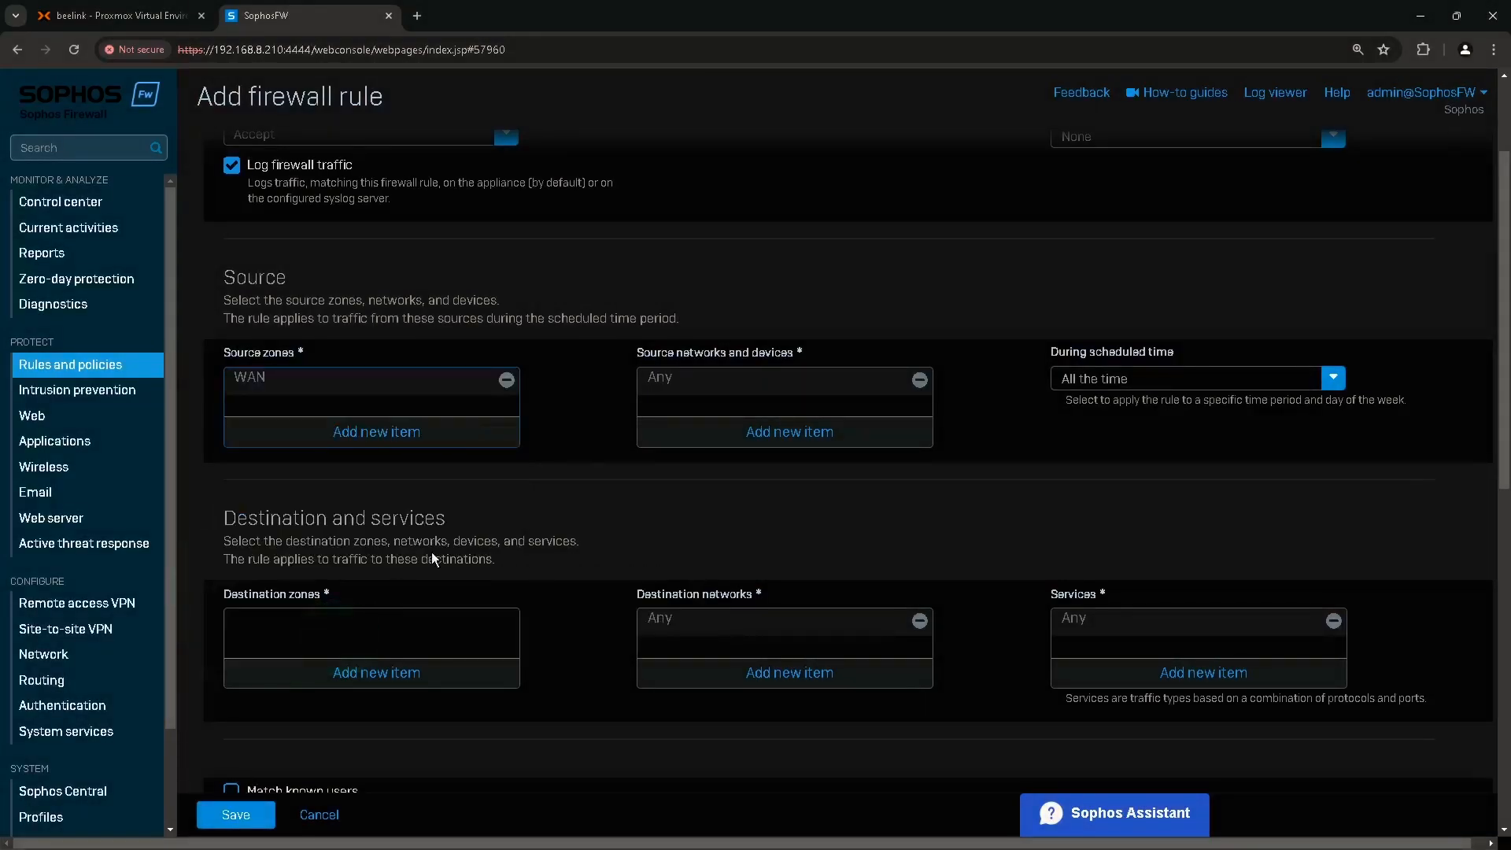
{"action": "mouse_move", "coordinate": [689, 382]}
{"action": "left_mouse_down"}
{"action": "mouse_move", "coordinate": [719, 357]}
{"action": "mouse_move", "coordinate": [664, 375]}
{"action": "mouse_move", "coordinate": [680, 391]}
{"action": "left_mouse_up"}
{"action": "mouse_move", "coordinate": [1106, 355]}
{"action": "left_mouse_down"}
{"action": "mouse_move", "coordinate": [1106, 385]}
{"action": "mouse_move", "coordinate": [1132, 387]}
{"action": "mouse_move", "coordinate": [1116, 369]}
{"action": "mouse_move", "coordinate": [1064, 372]}
{"action": "left_mouse_up"}
{"action": "mouse_move", "coordinate": [296, 593]}
{"action": "left_mouse_down"}
{"action": "mouse_move", "coordinate": [272, 611]}
{"action": "mouse_move", "coordinate": [310, 596]}
{"action": "left_mouse_up"}
{"action": "left_click", "coordinate": [376, 673]}
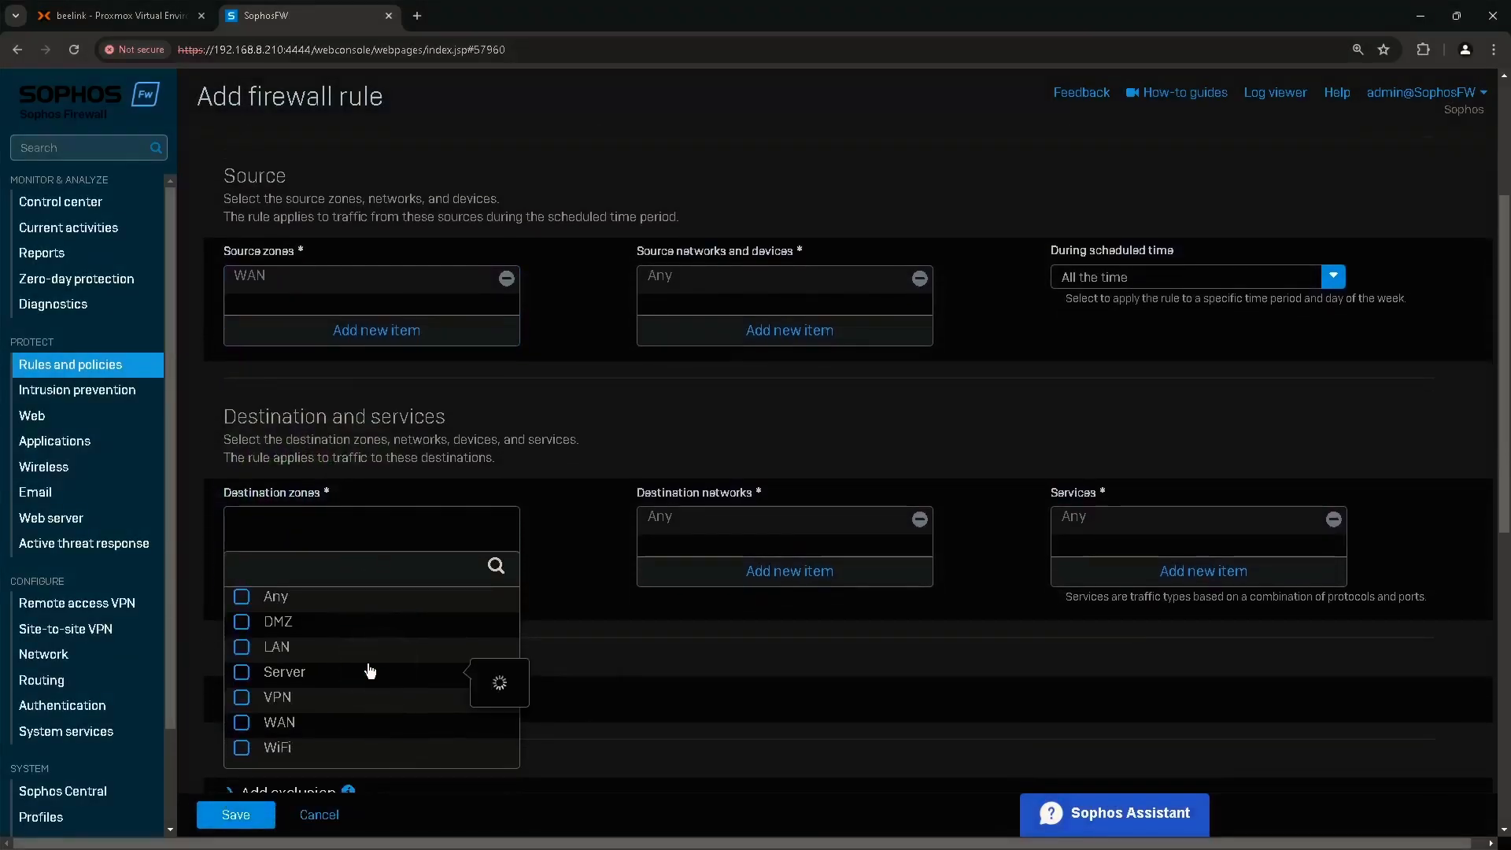
{"action": "left_click", "coordinate": [277, 652]}
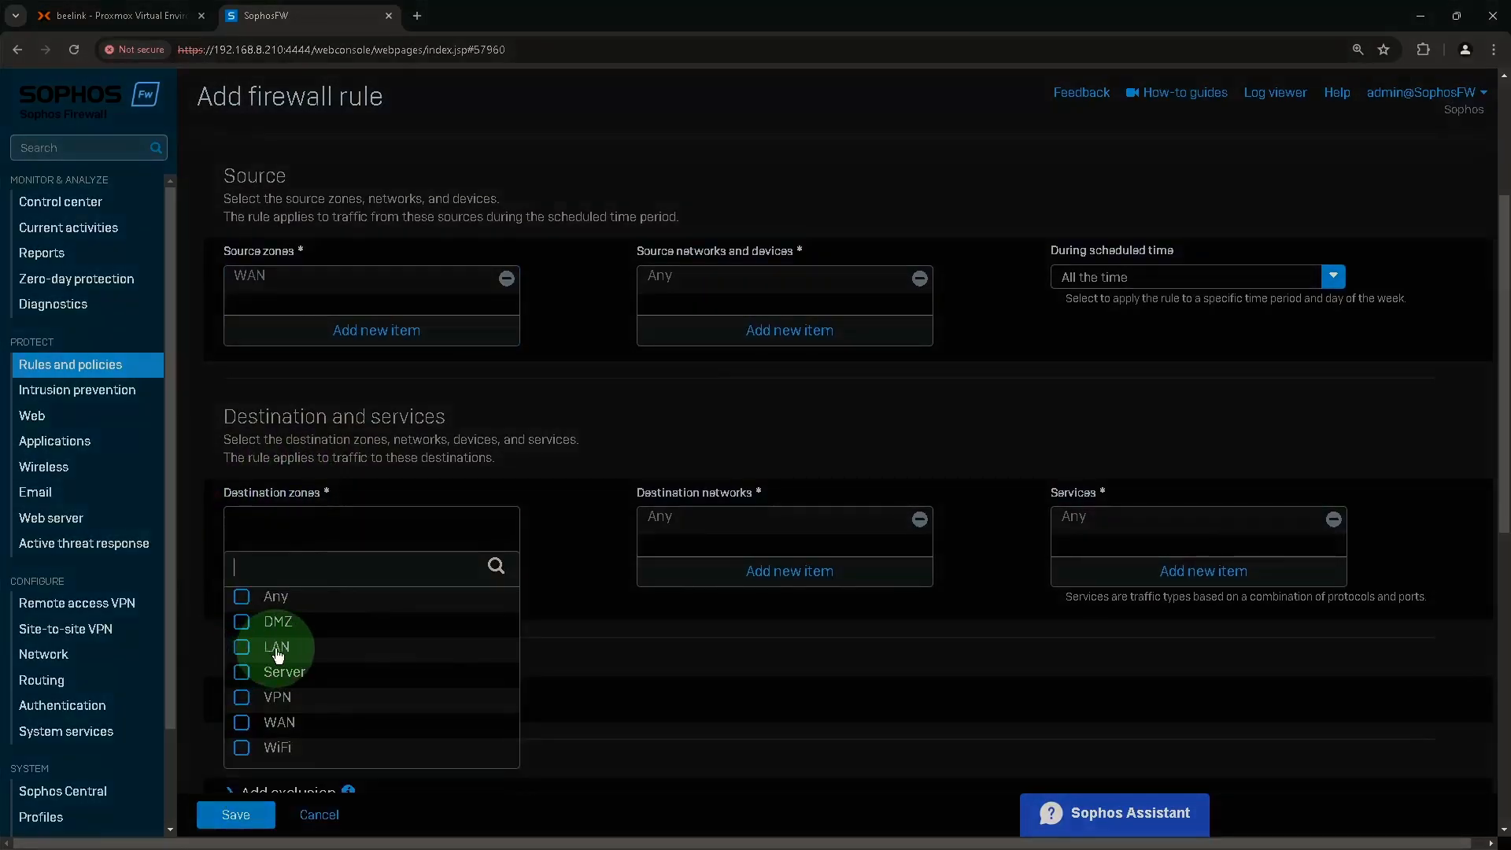
{"action": "left_click", "coordinate": [375, 783]}
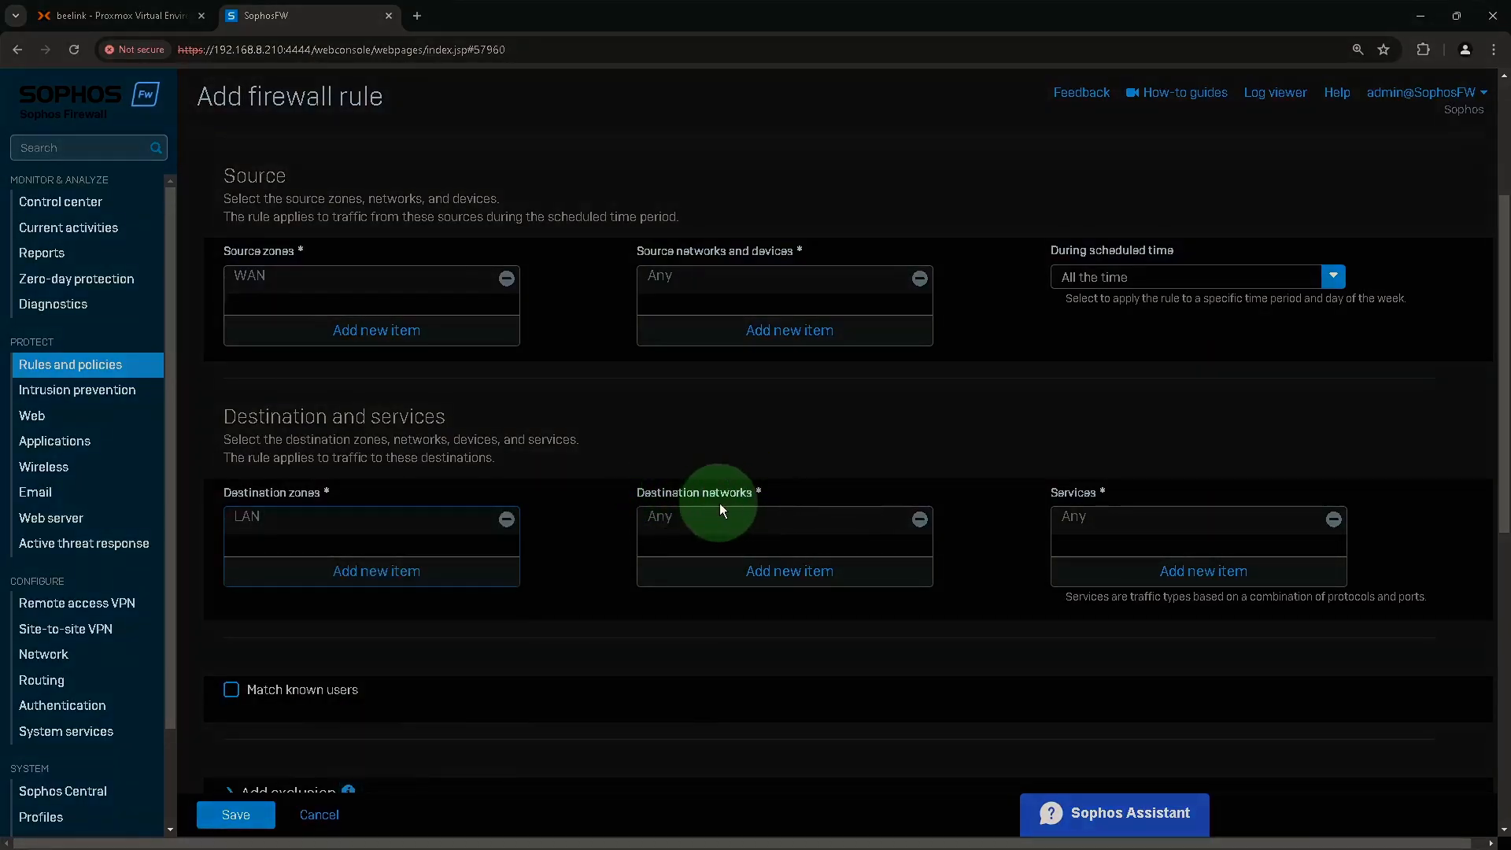
Replace Any with #PortB as the destination network.
{"action": "left_click", "coordinate": [919, 519]}
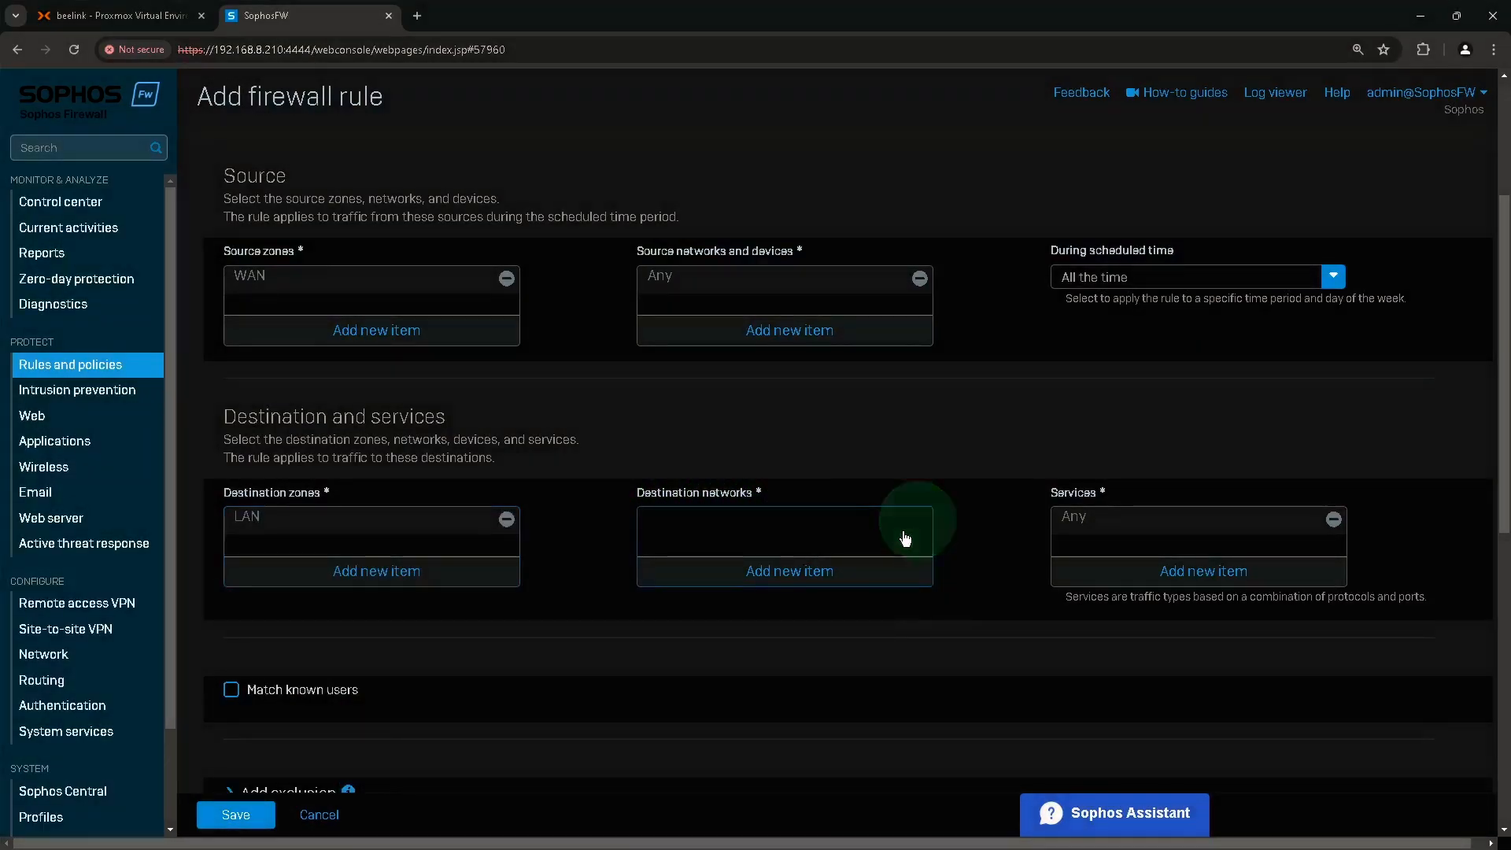
{"action": "left_click", "coordinate": [824, 578]}
{"action": "type", "text": "portb"}
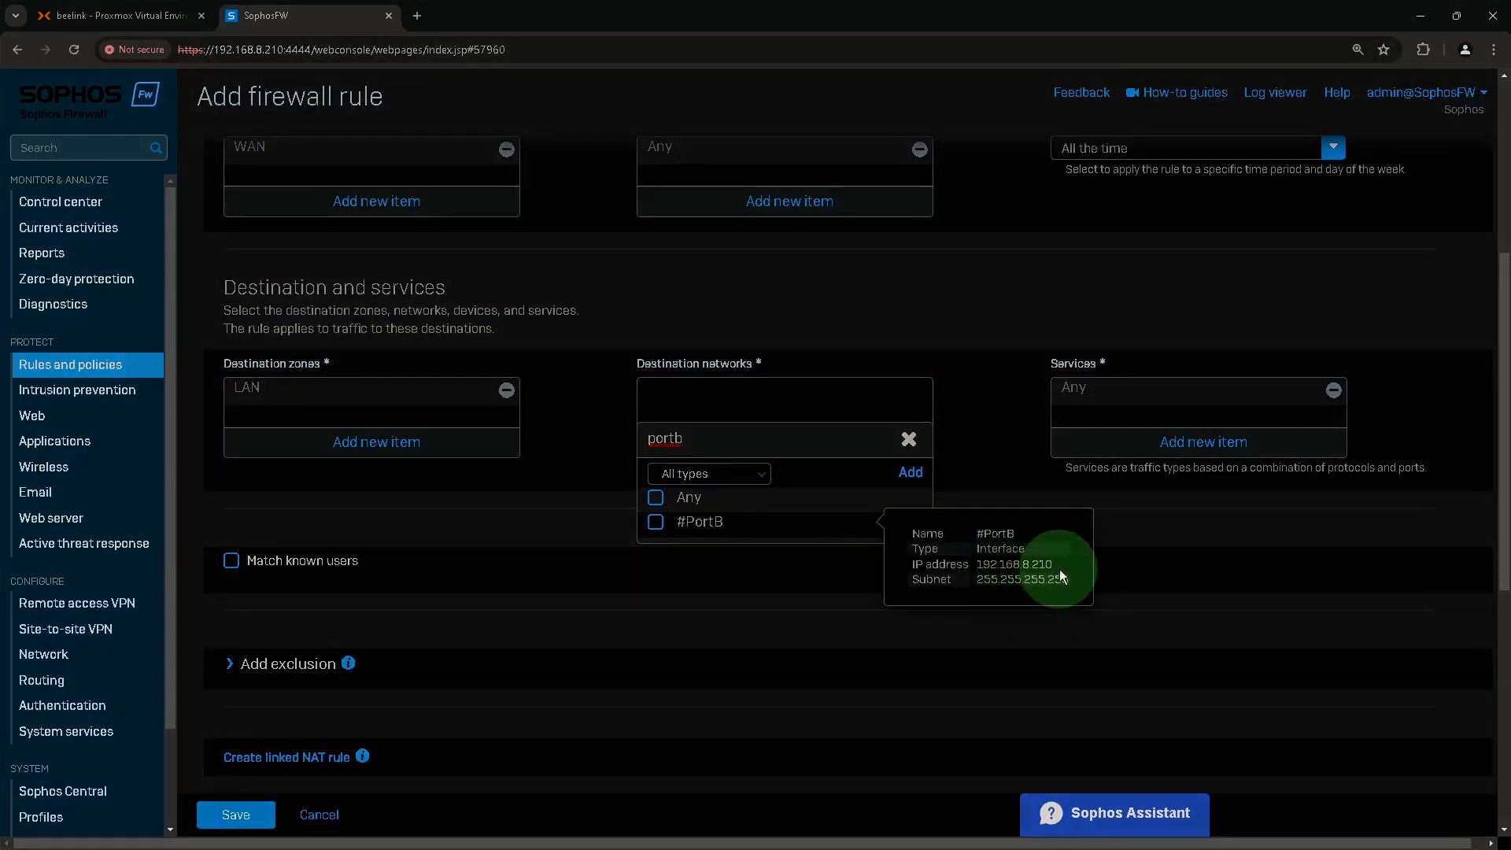
{"action": "left_click", "coordinate": [655, 522]}
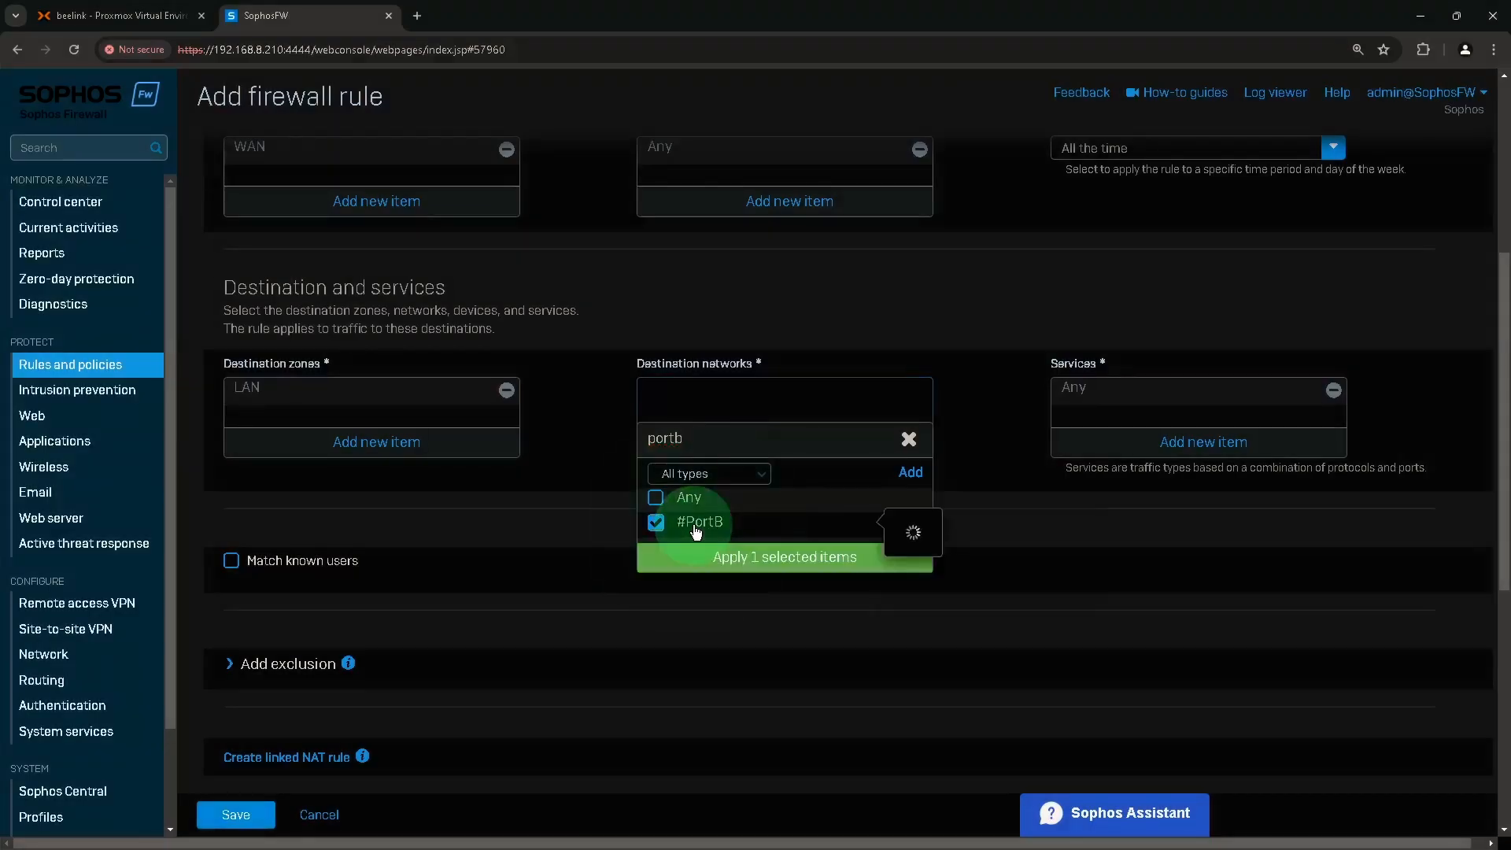
{"action": "left_click", "coordinate": [753, 554]}
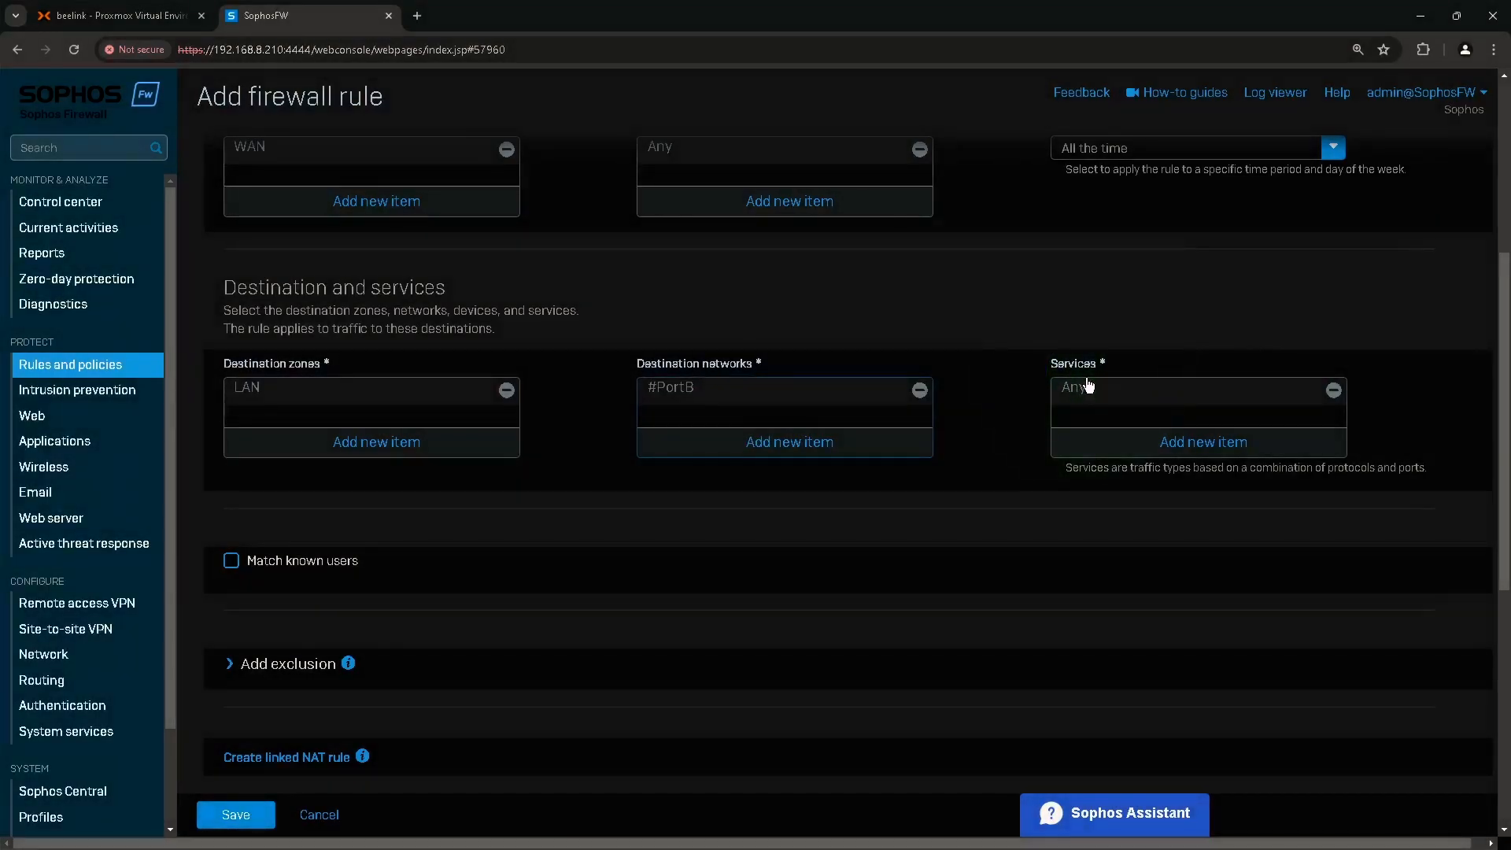
Replace Any with the Switch_4433 service and save the firewall rule.
{"action": "left_click", "coordinate": [1332, 391]}
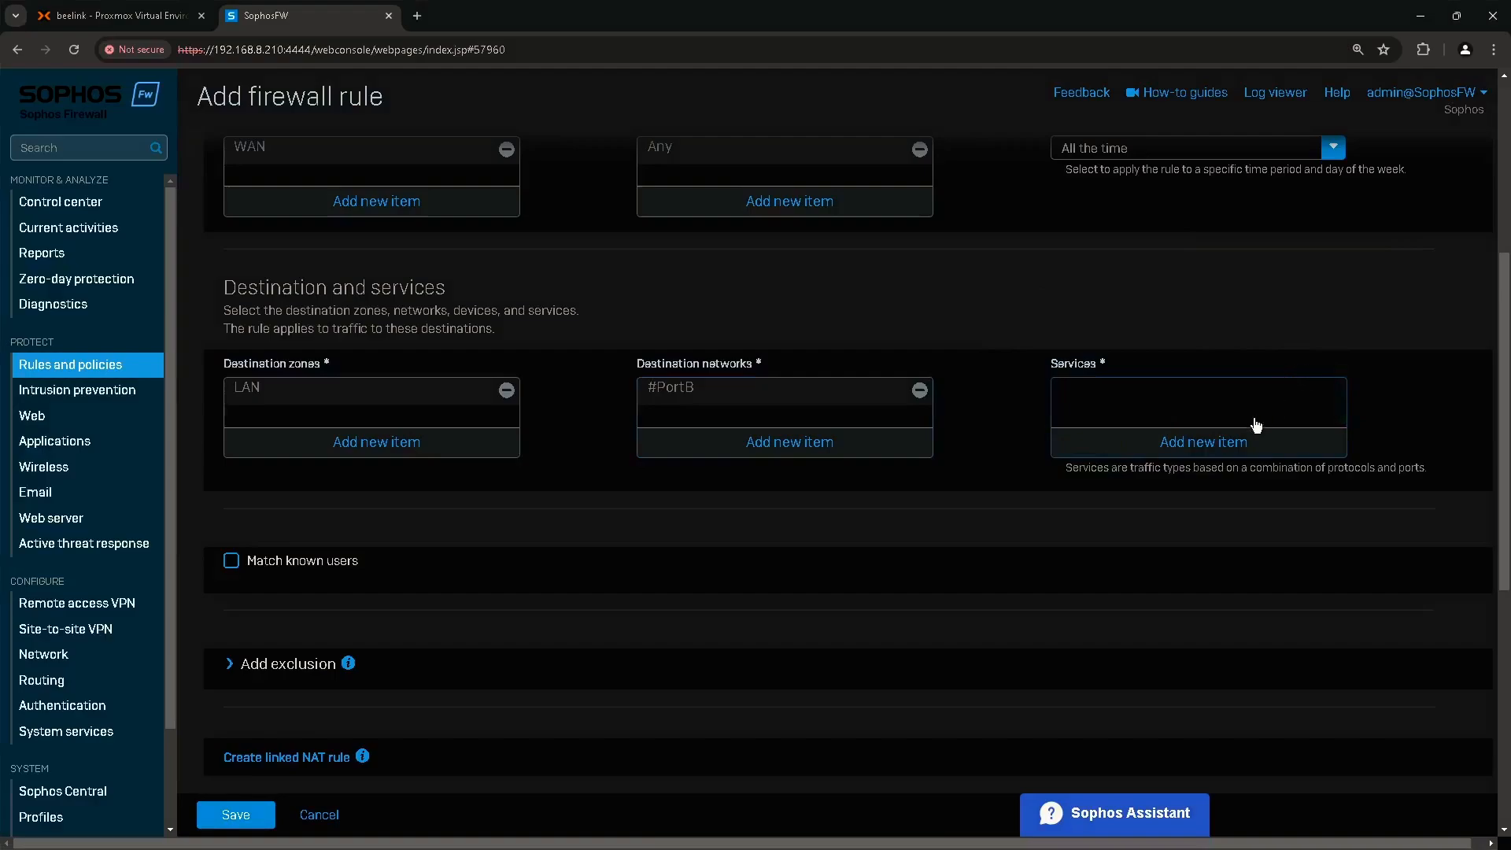
{"action": "left_click", "coordinate": [1235, 438]}
{"action": "type", "text": "4433"}
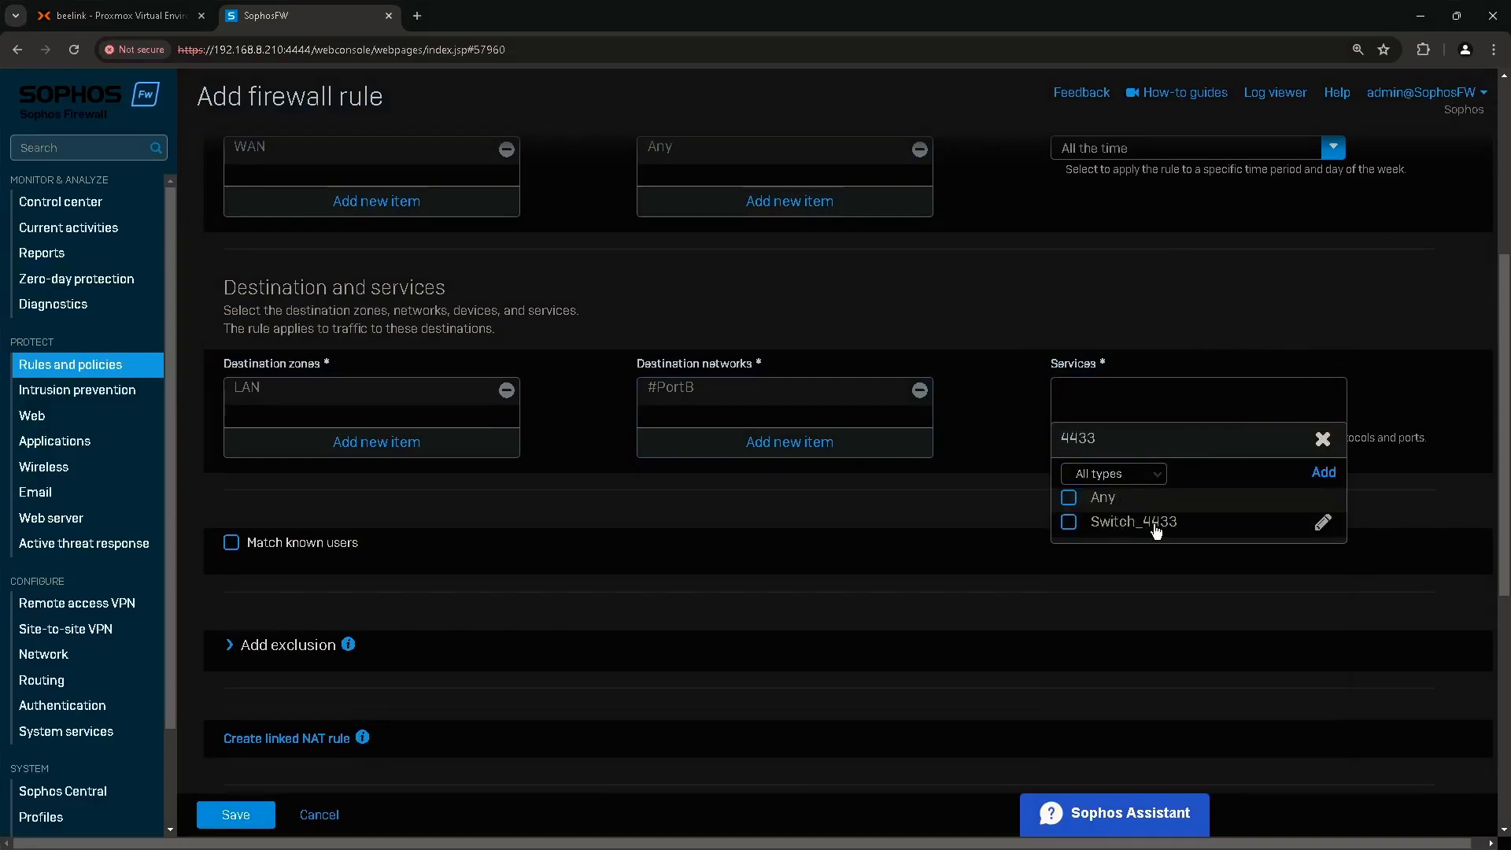
{"action": "left_click", "coordinate": [1126, 526]}
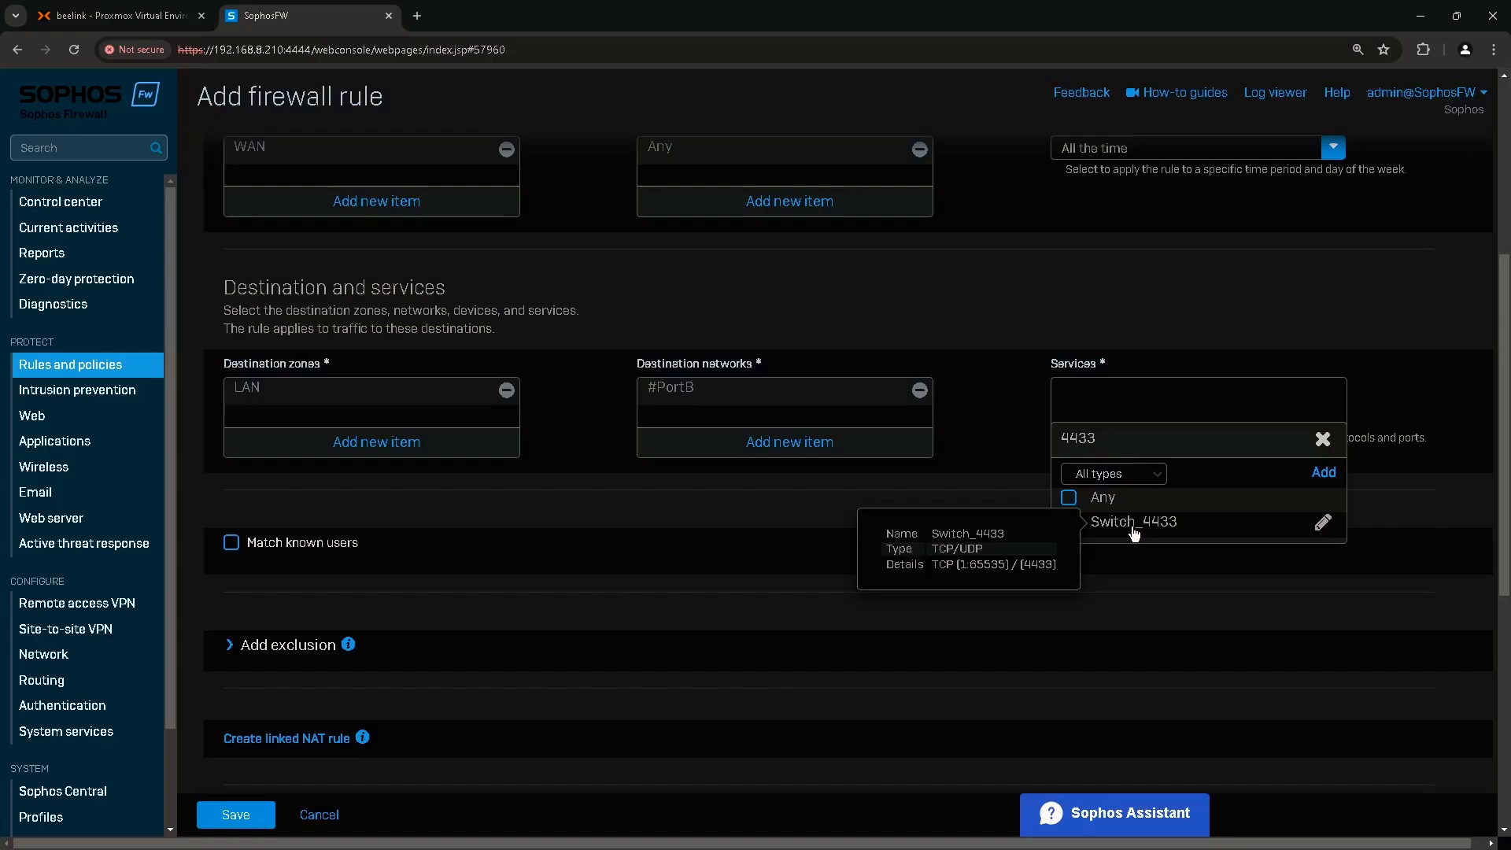
{"action": "left_click", "coordinate": [1046, 569]}
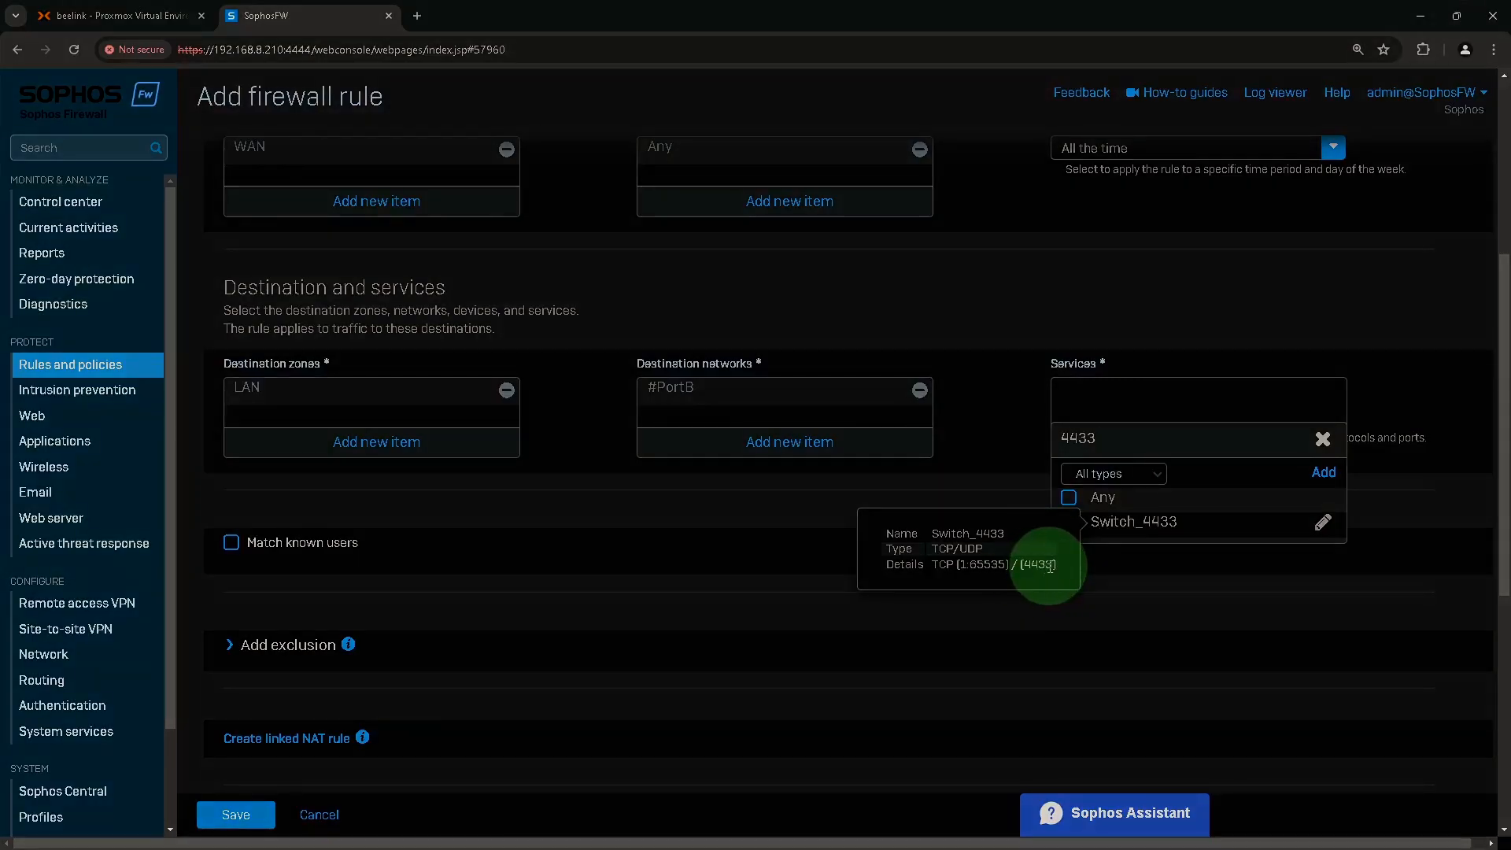
{"action": "left_click", "coordinate": [1154, 527]}
{"action": "left_click", "coordinate": [1163, 559]}
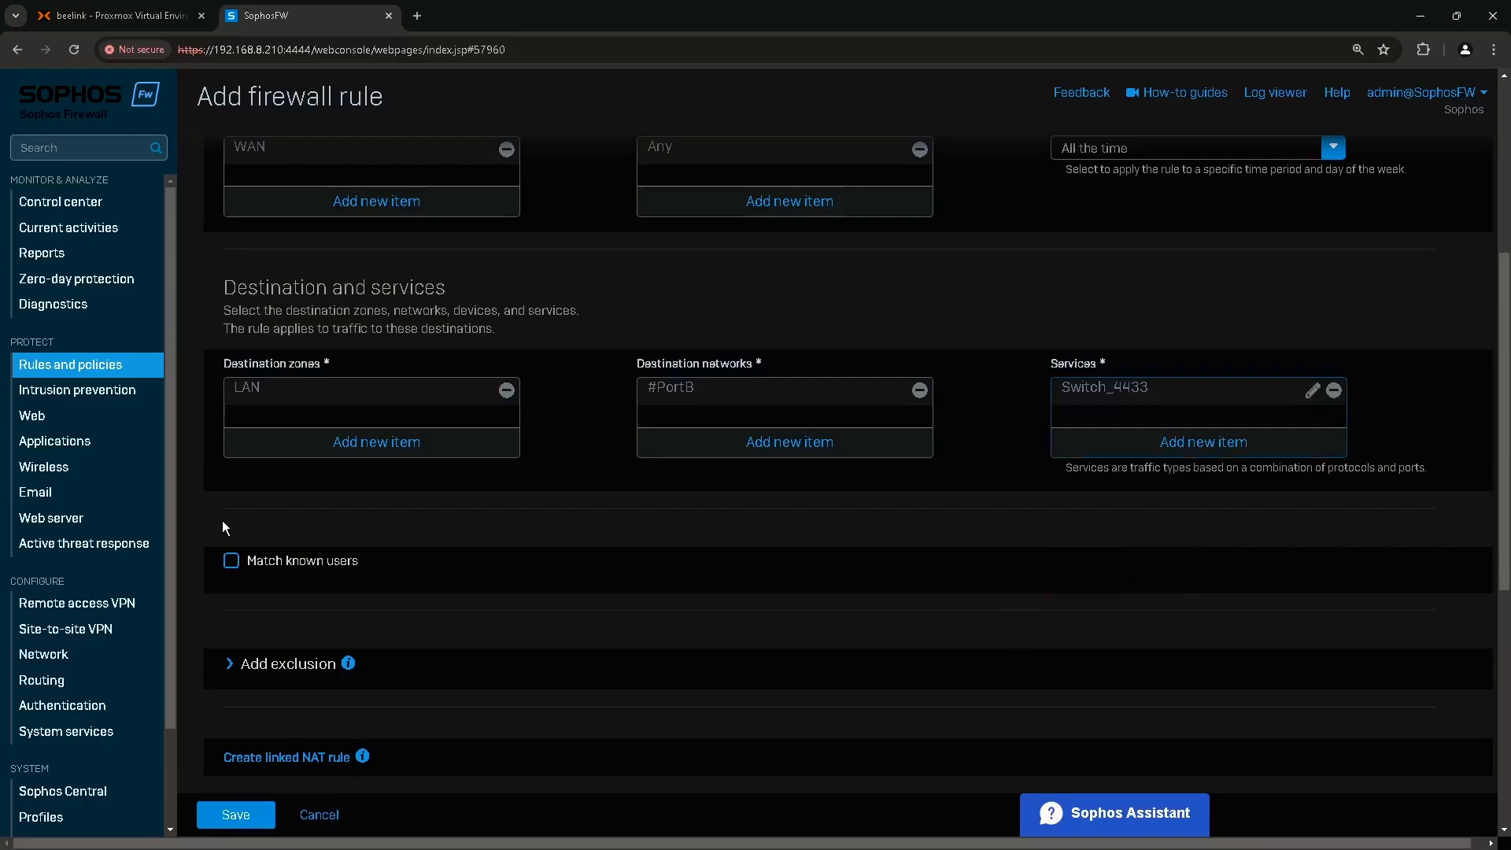
{"action": "scroll", "coordinate": [312, 583], "scroll_direction": "down", "scroll_amount": 7}
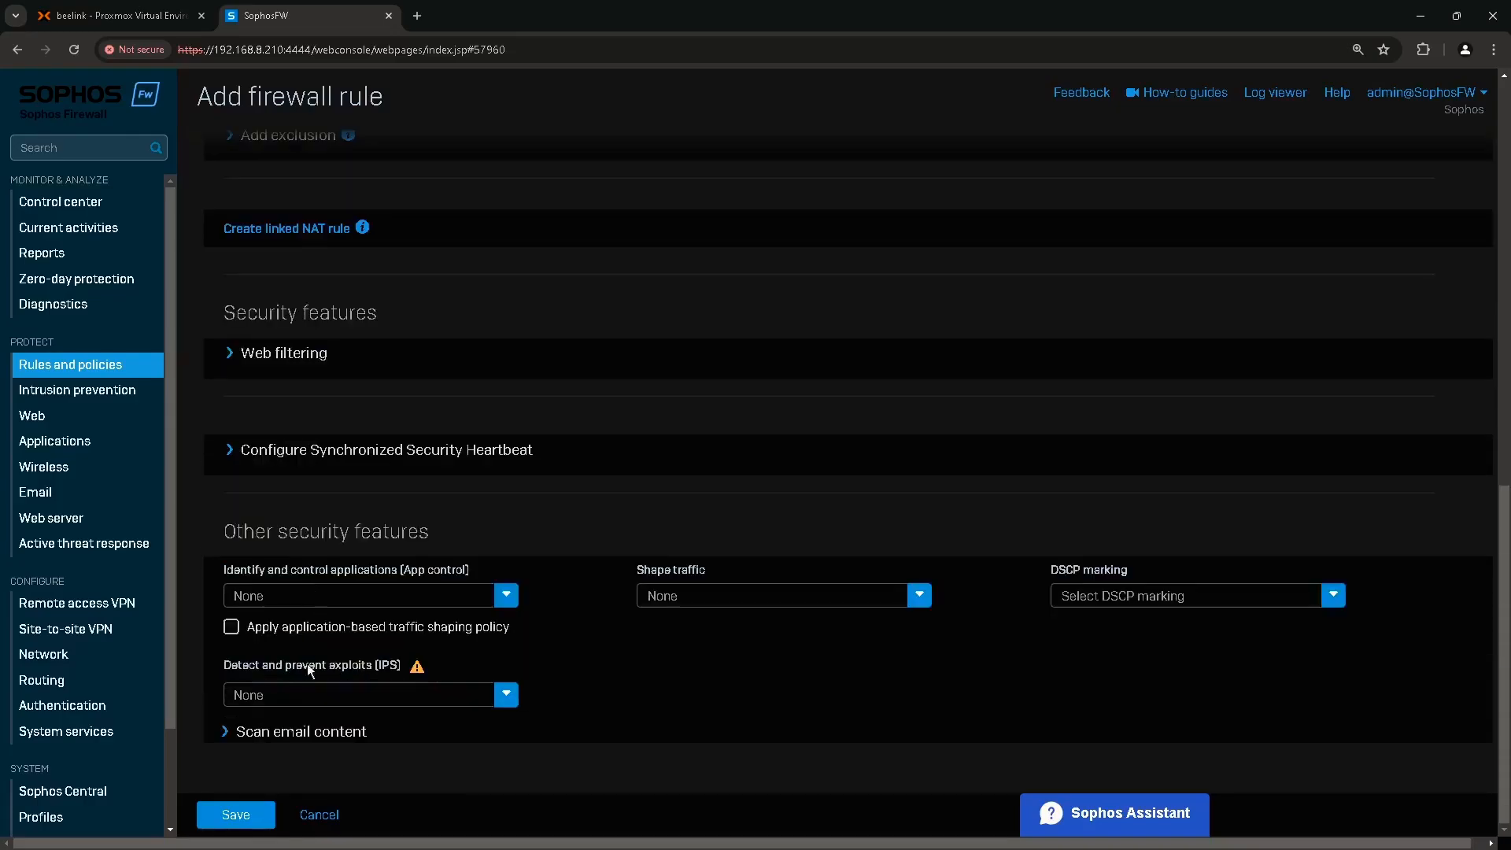
{"action": "left_click", "coordinate": [241, 814]}
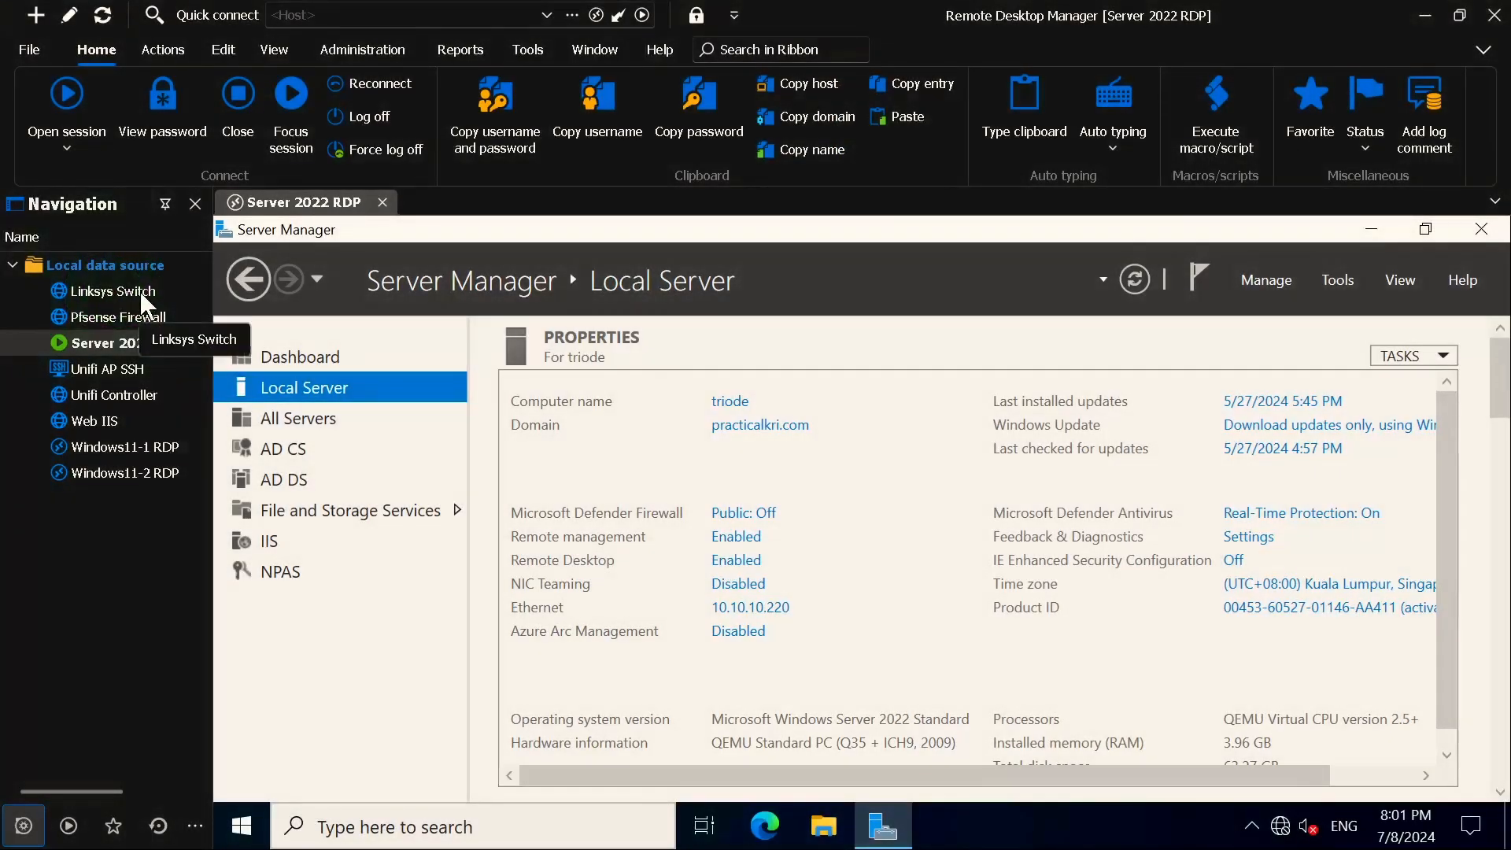
Launch the Linksys Switch web session and bypass the certificate warning to reach the LGS308 login.
{"action": "double_click", "coordinate": [143, 298]}
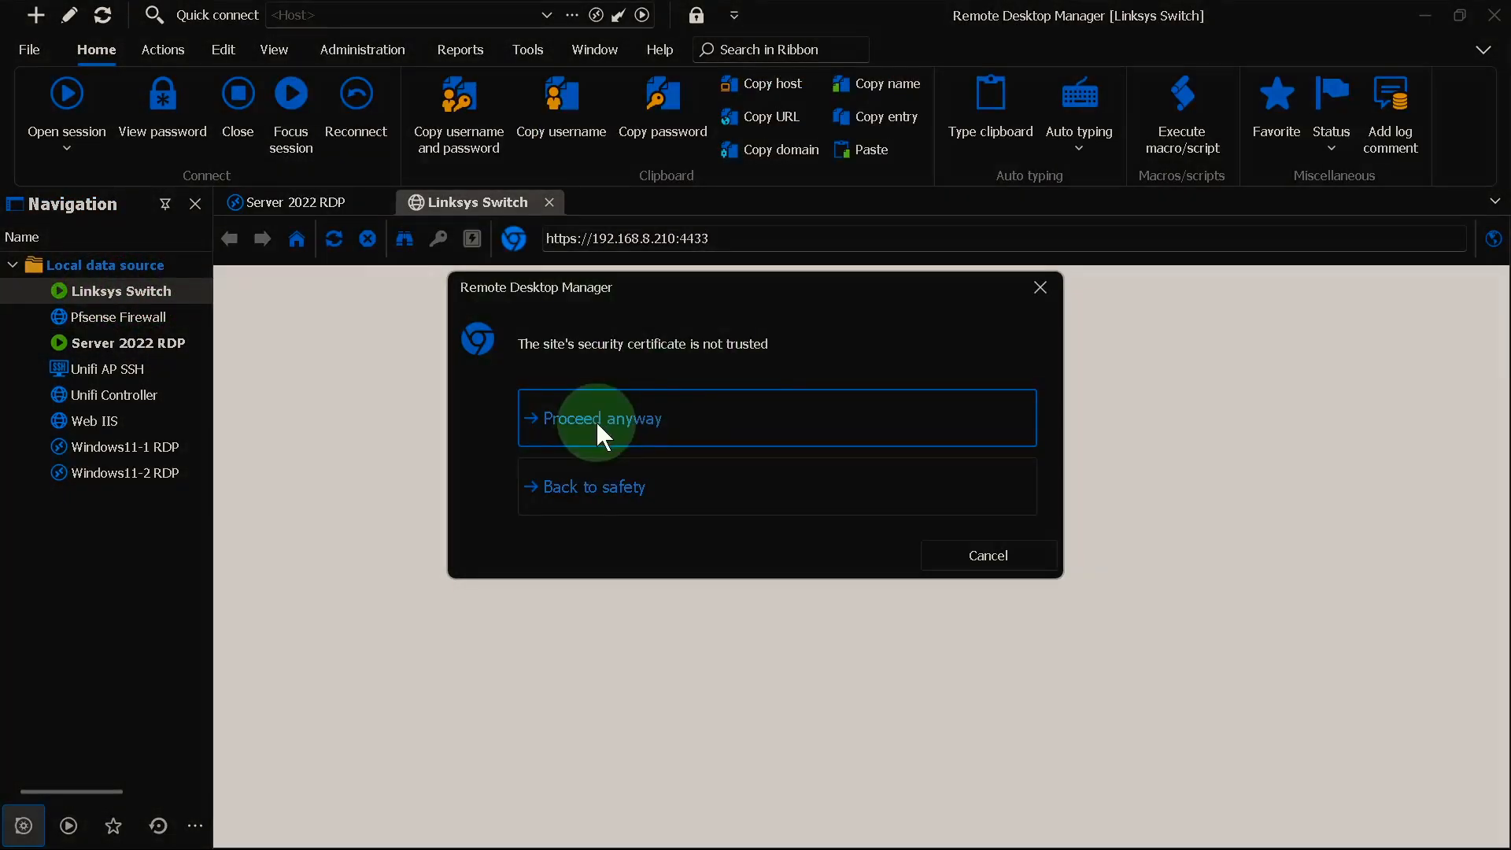
{"action": "left_click", "coordinate": [597, 423]}
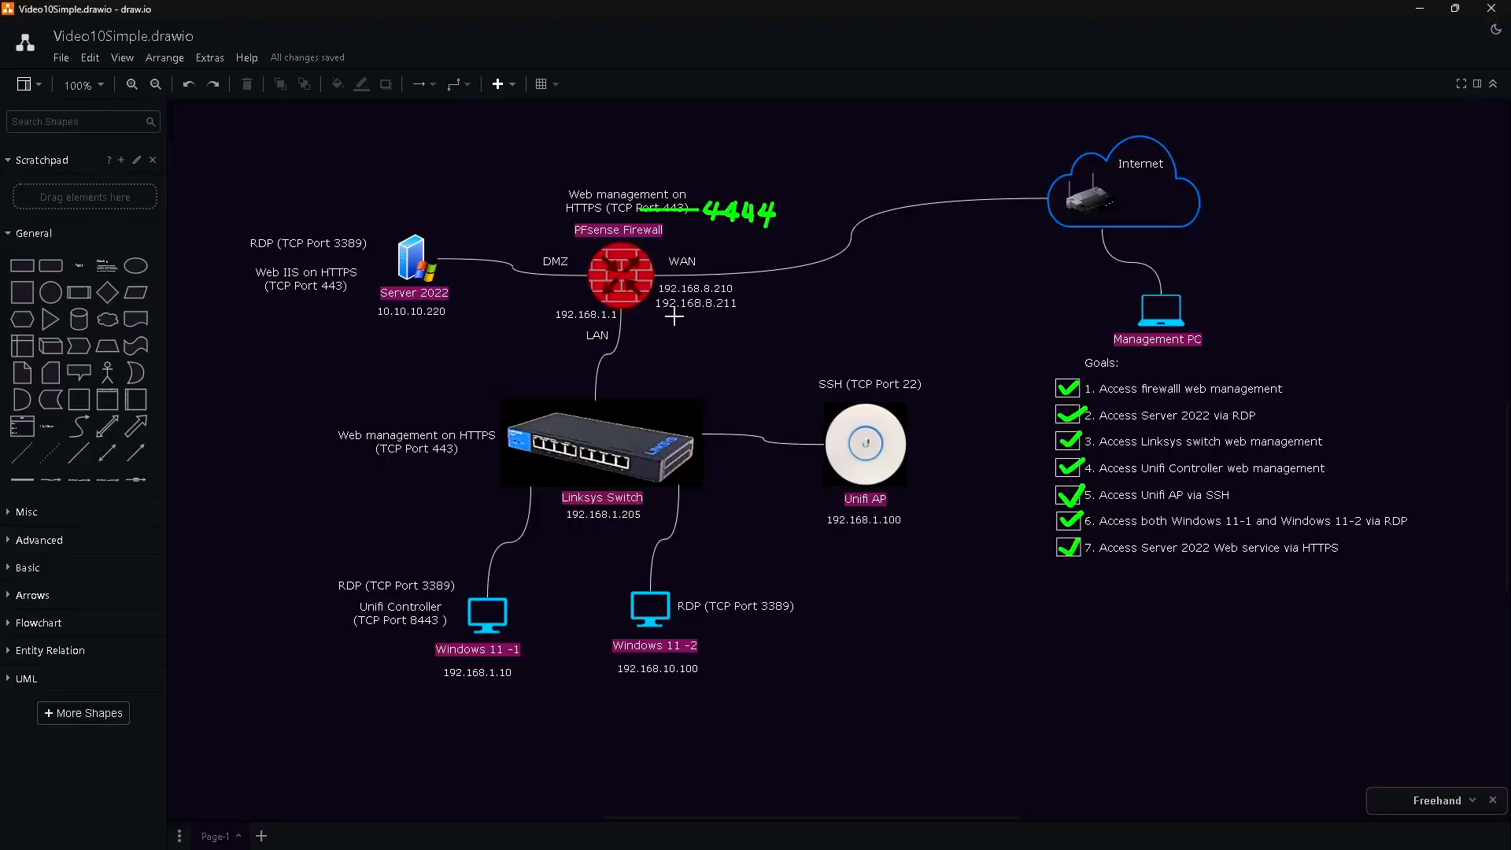
Underline 192.168.8.211 and Server 2022's TCP Port 443 note in green, then return to the browser.
{"action": "left_click_drag", "start_coordinate": [667, 319], "coordinate": [732, 319]}
{"action": "left_click_drag", "start_coordinate": [289, 299], "coordinate": [342, 298]}
{"action": "key", "text": "alt+Tab"}
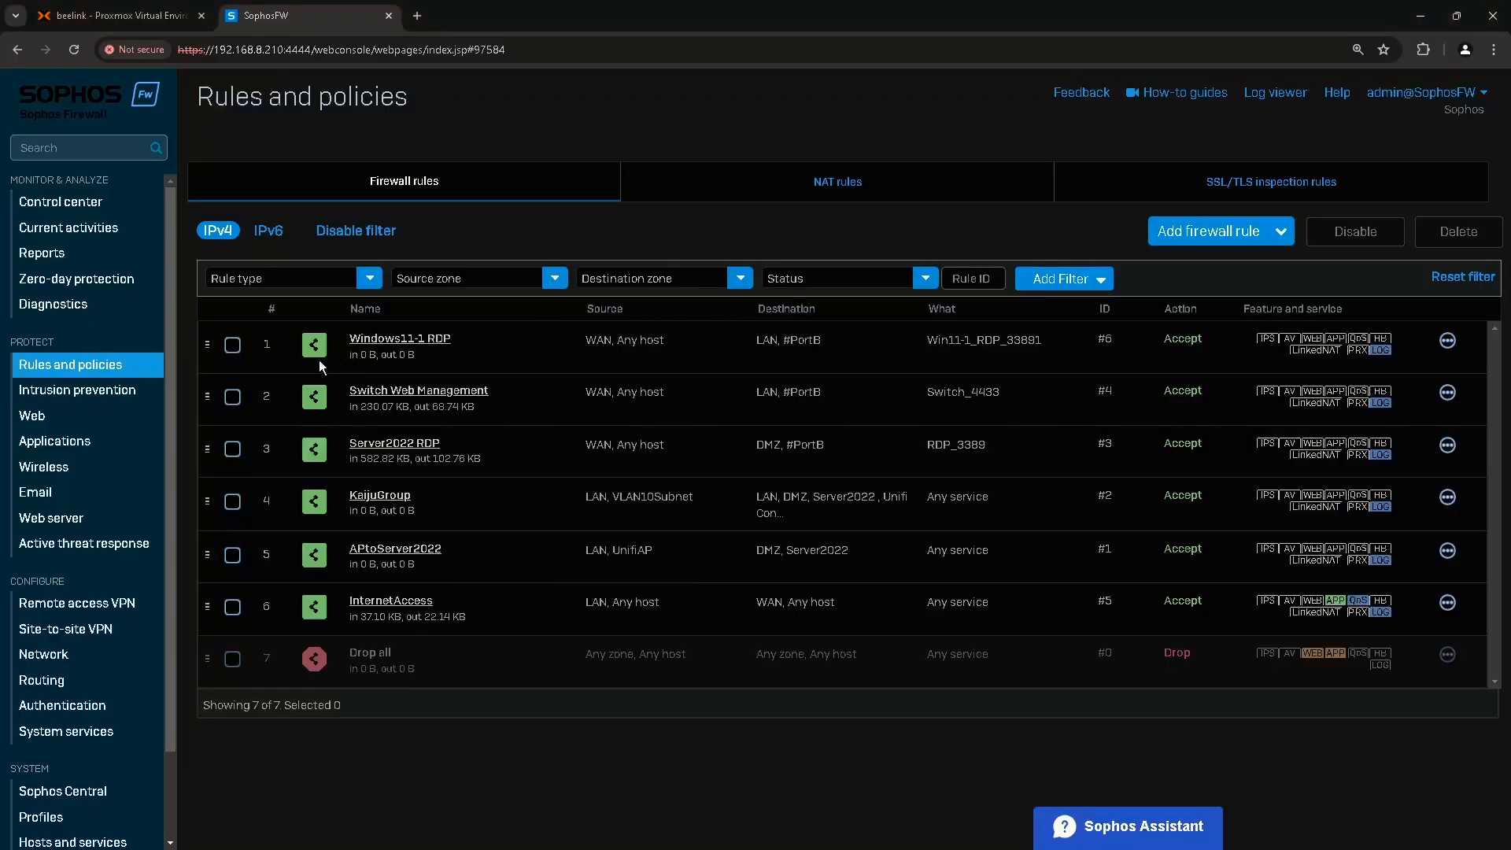
Open the Add alias form from the Network page's Add interface menu.
{"action": "left_click", "coordinate": [61, 658]}
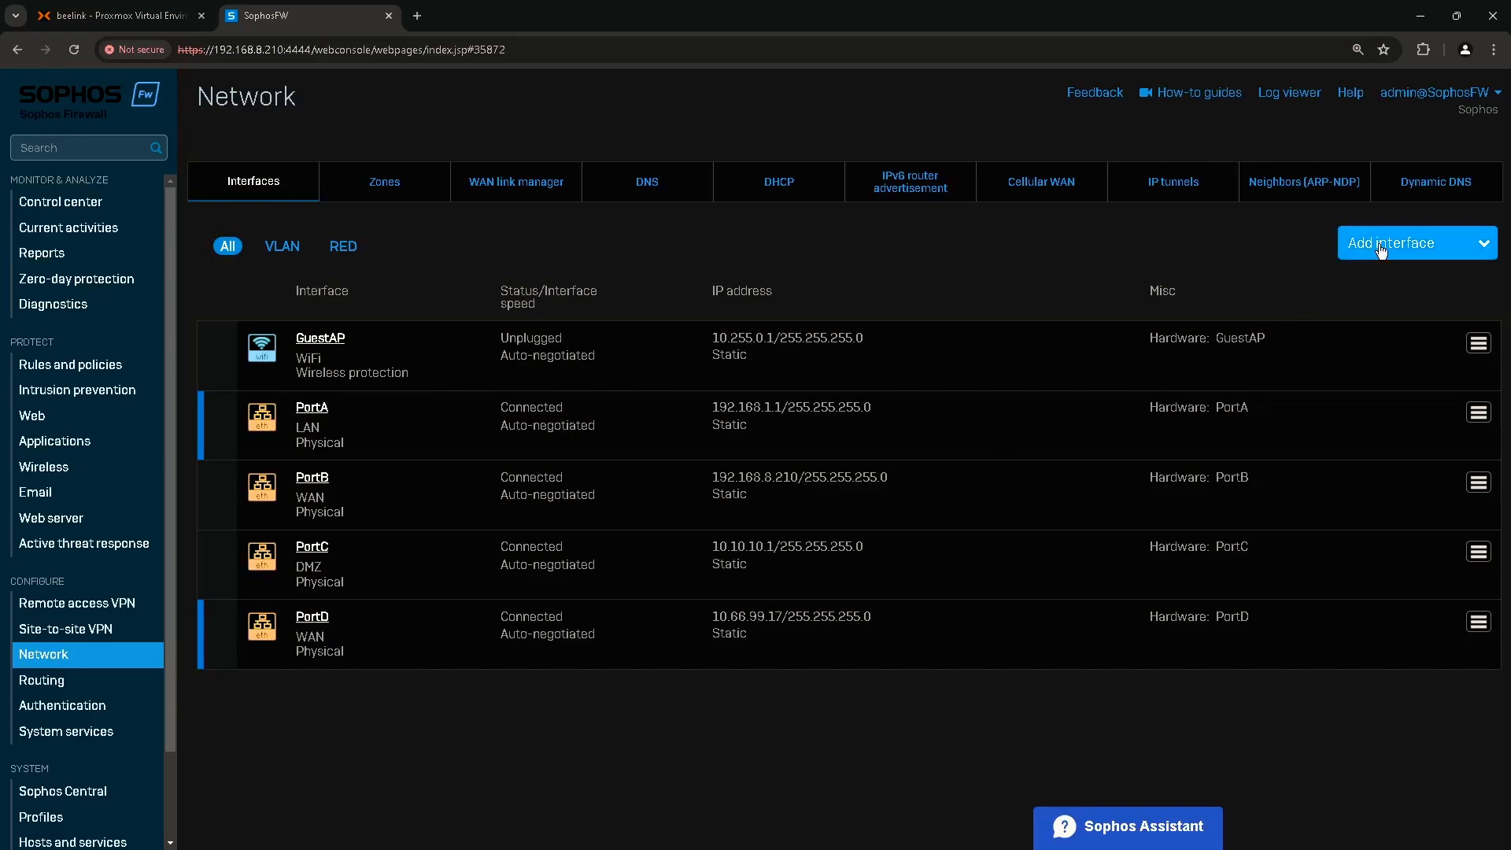
{"action": "left_click", "coordinate": [1469, 246]}
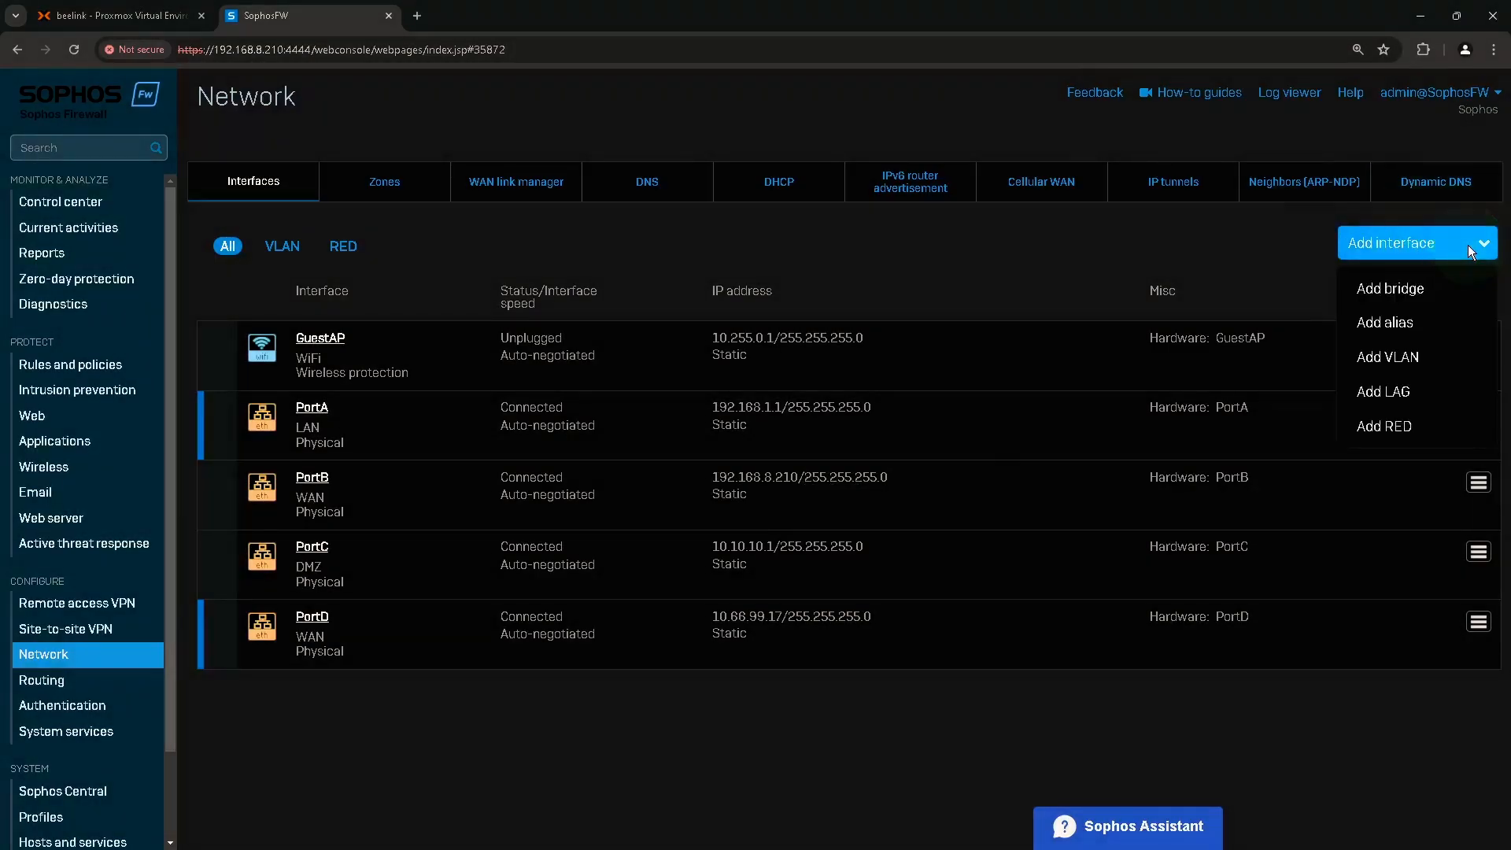
{"action": "left_click", "coordinate": [1392, 326]}
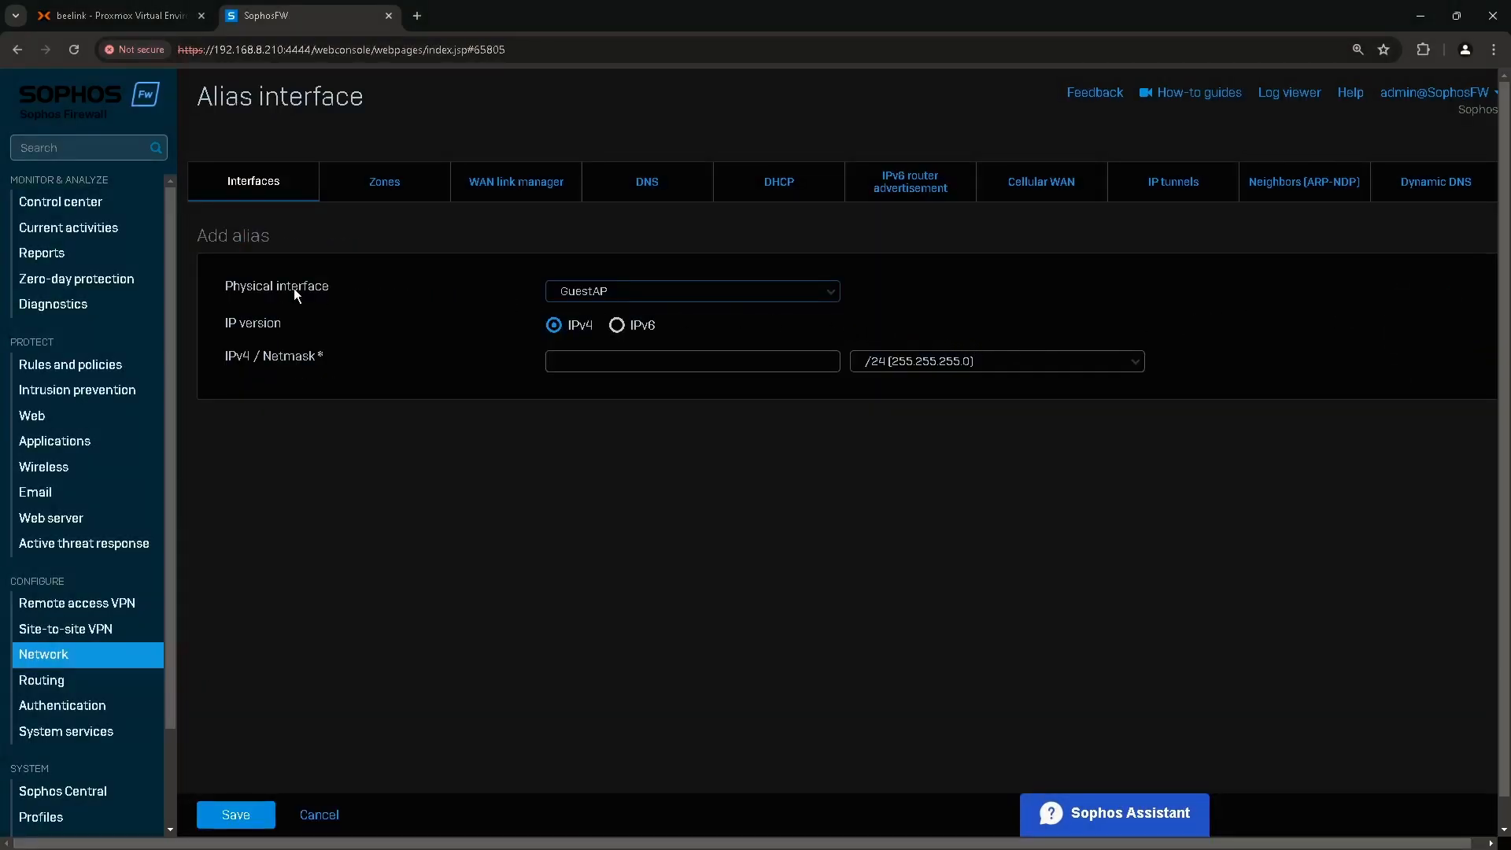
Create a PortB alias with IPv4 192.168.8.211 and a /32 netmask, and save it.
{"action": "left_click", "coordinate": [243, 289]}
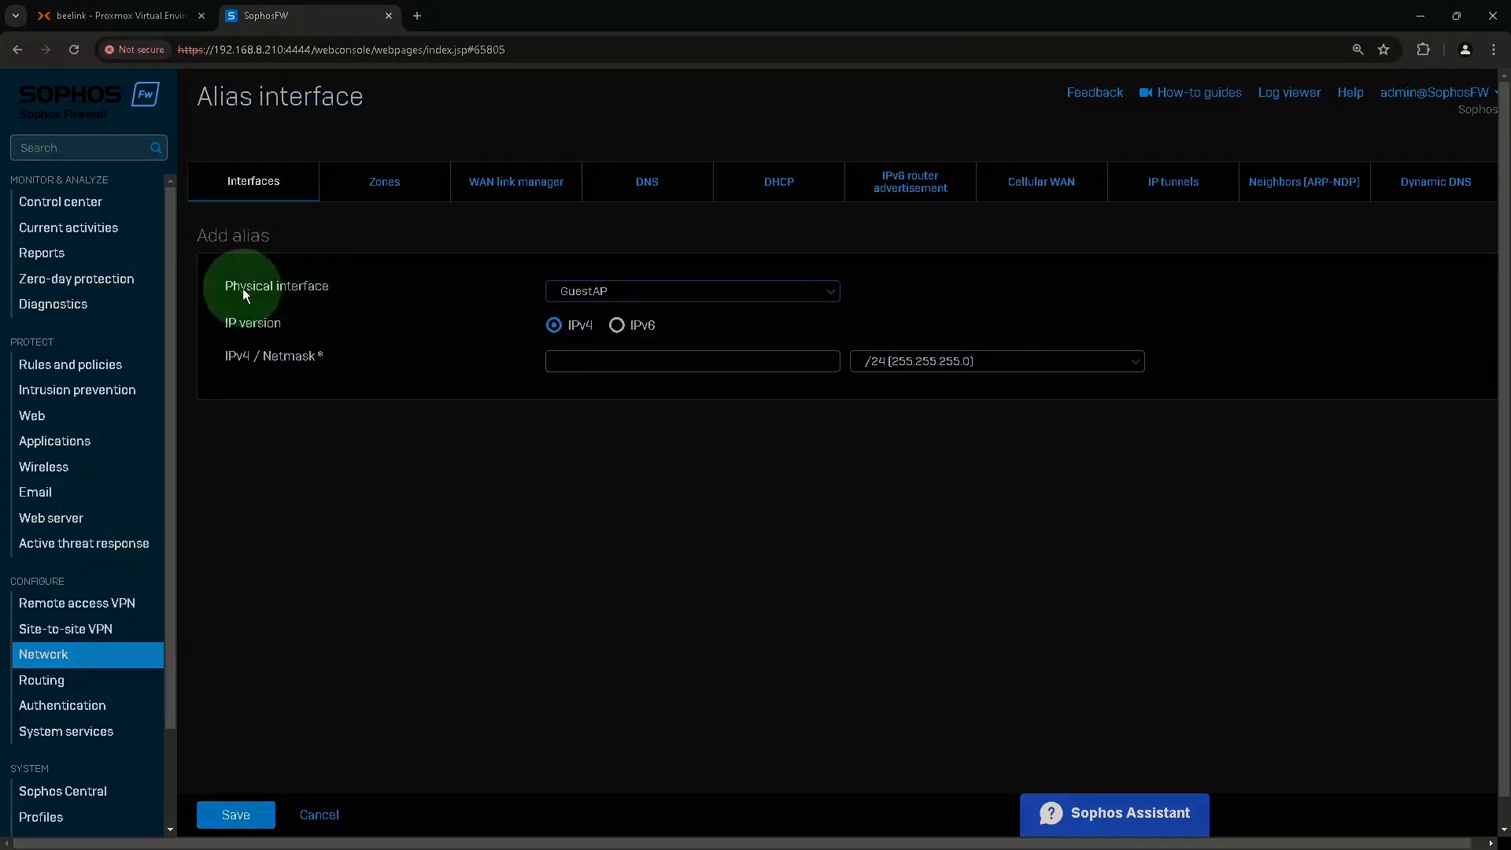
{"action": "left_click", "coordinate": [615, 291]}
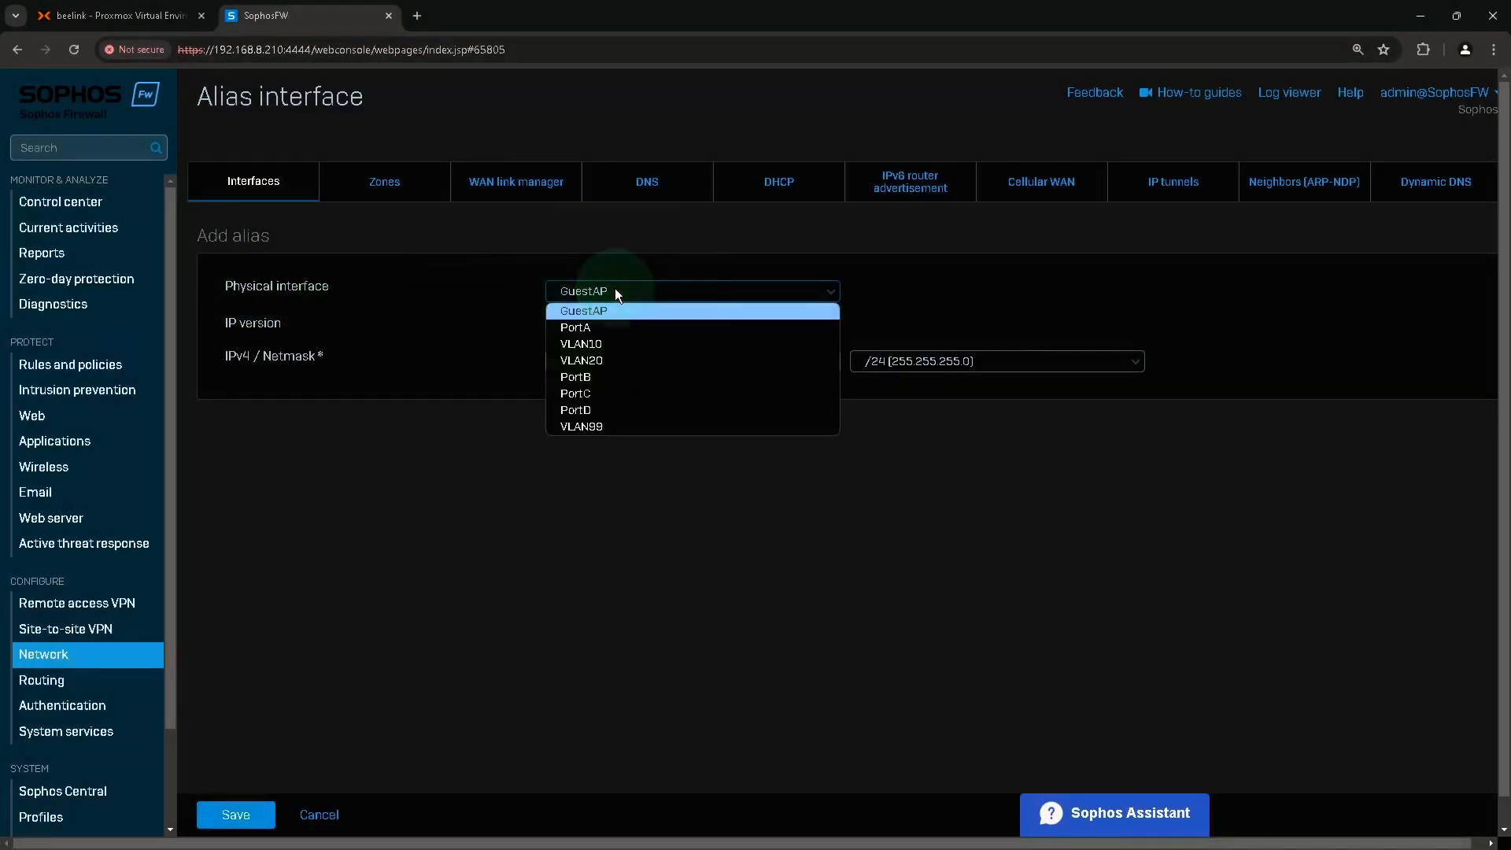
{"action": "left_click", "coordinate": [598, 378]}
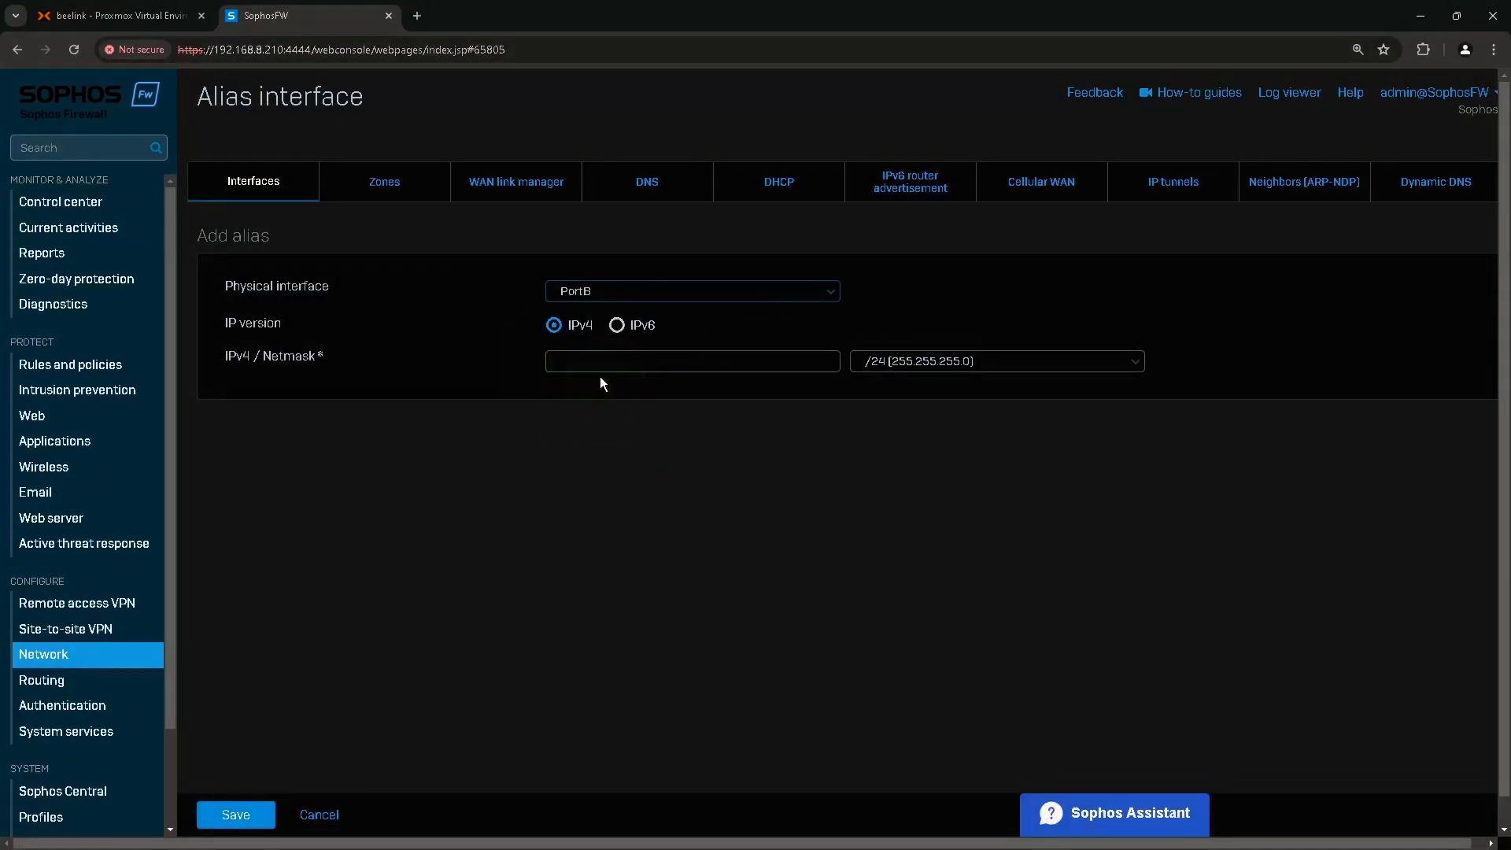
{"action": "left_click", "coordinate": [239, 329]}
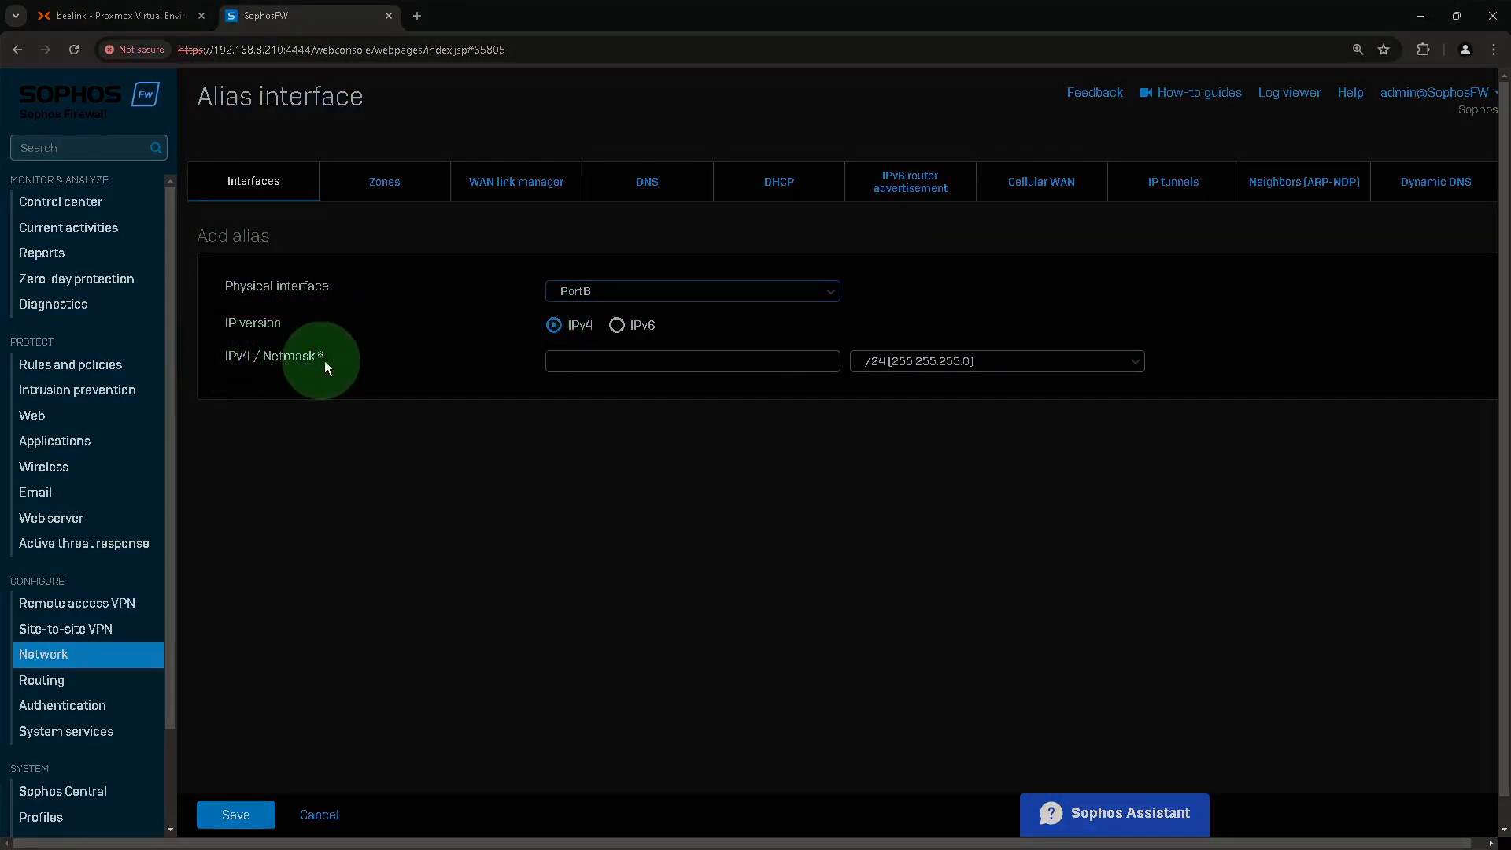
{"action": "left_click", "coordinate": [629, 361]}
{"action": "type", "text": "192.168.8.211"}
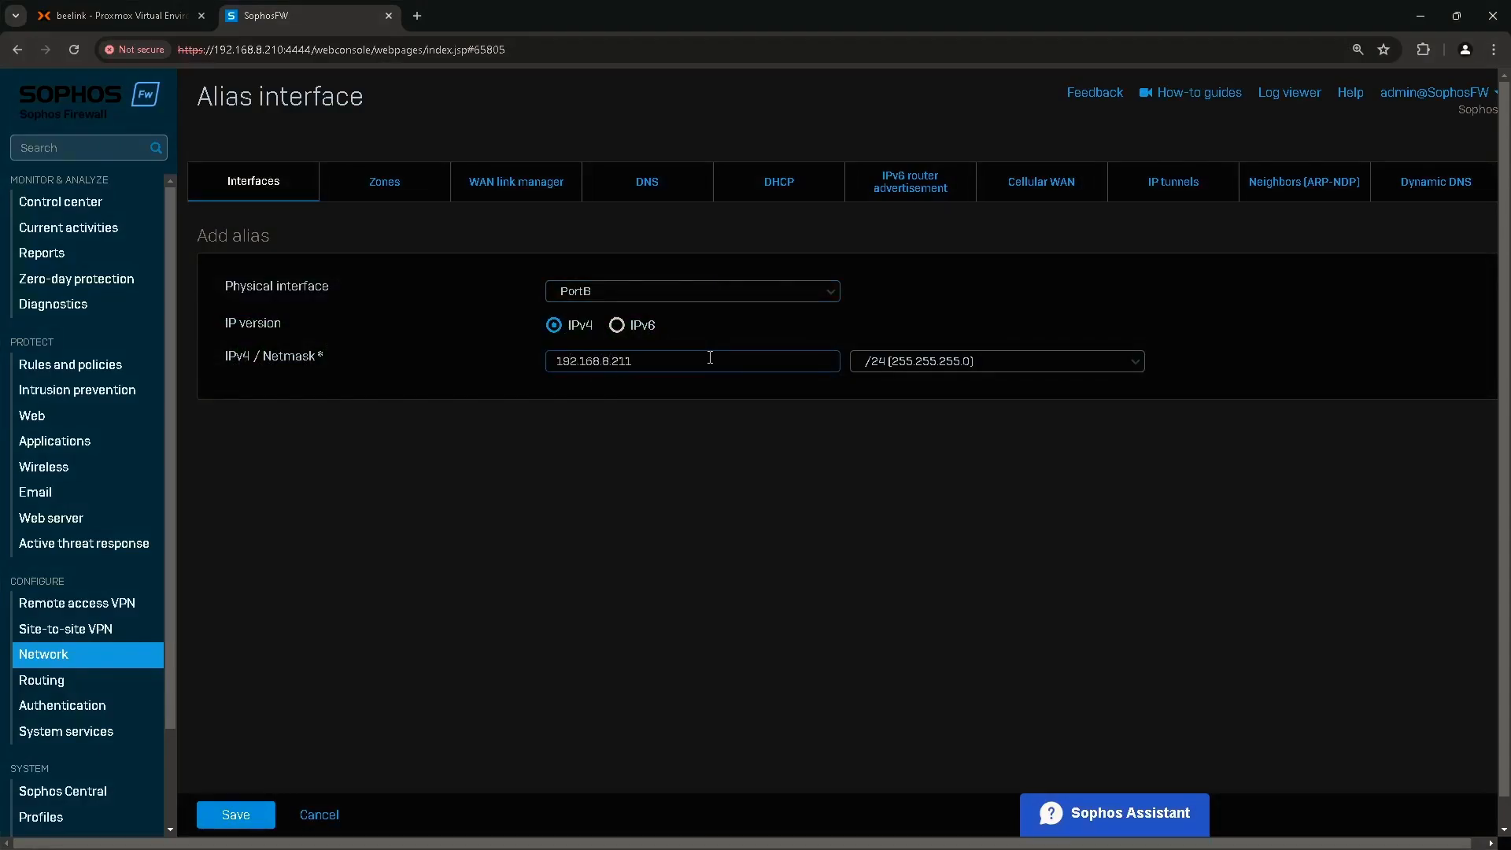
{"action": "left_click", "coordinate": [903, 360]}
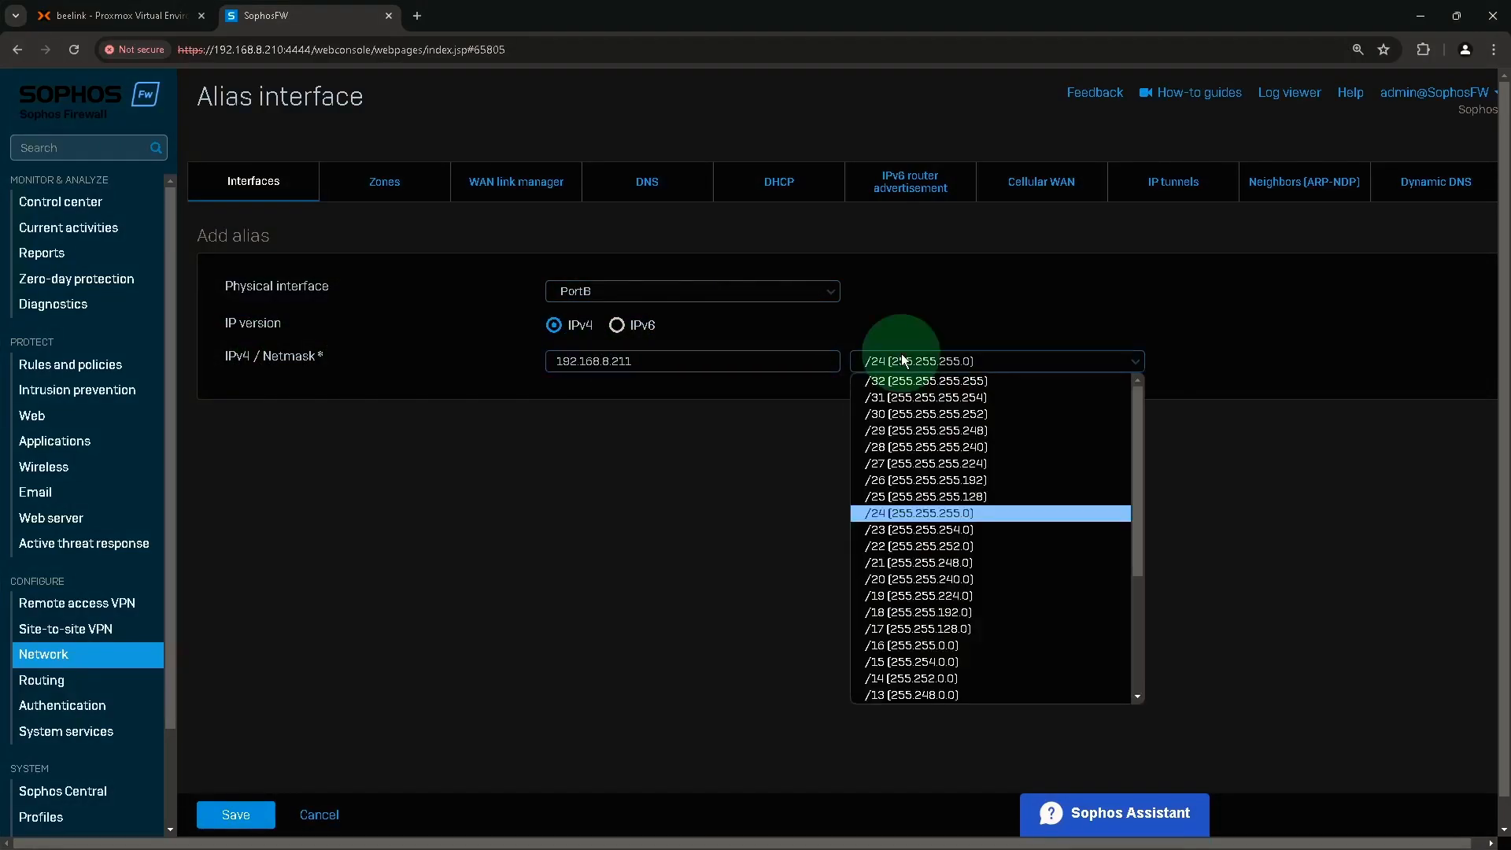
{"action": "left_click", "coordinate": [858, 381]}
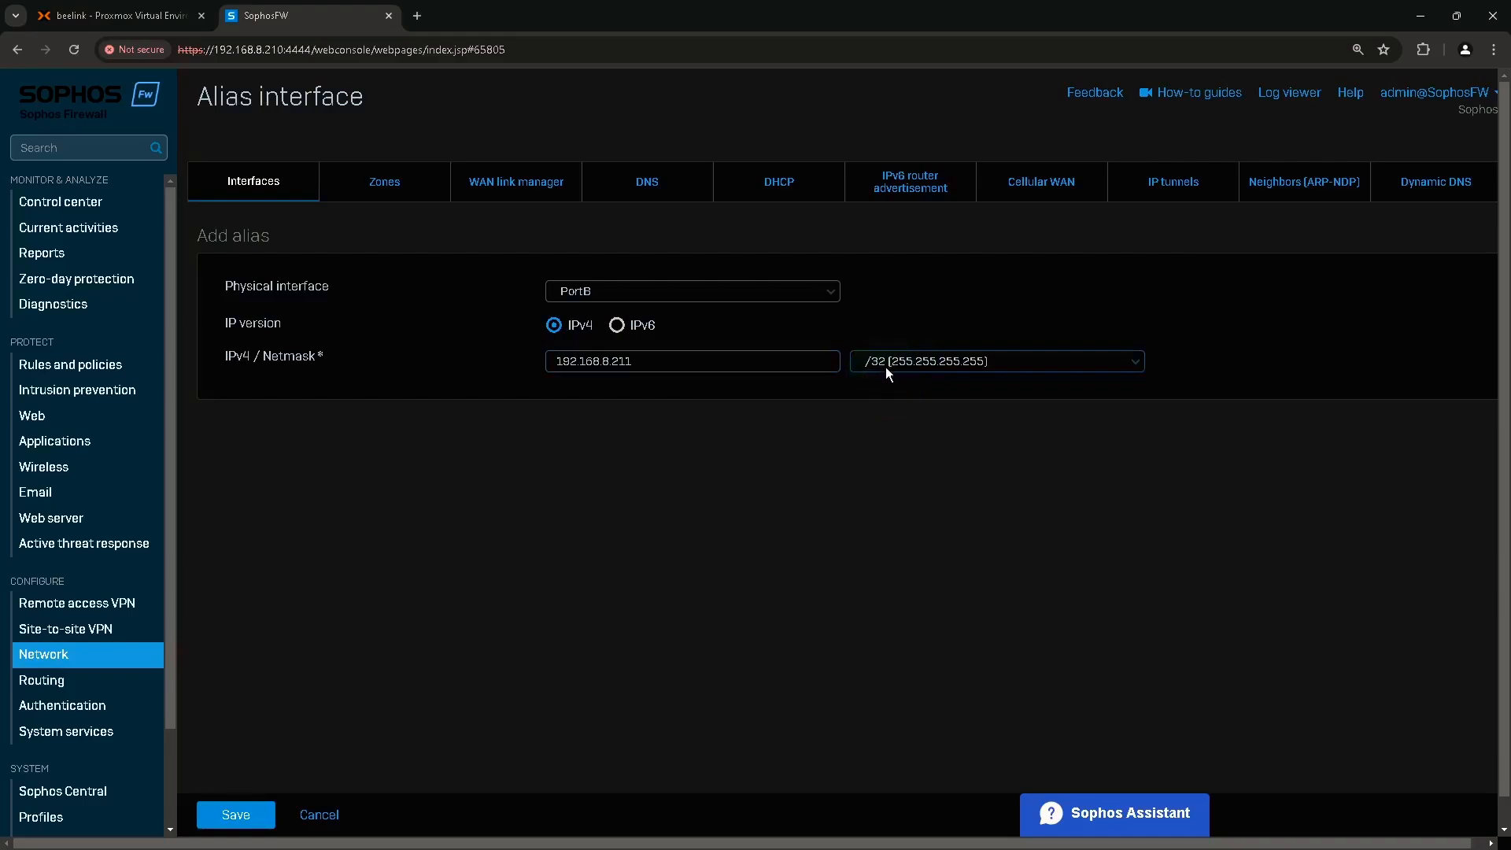
{"action": "left_click", "coordinate": [242, 815]}
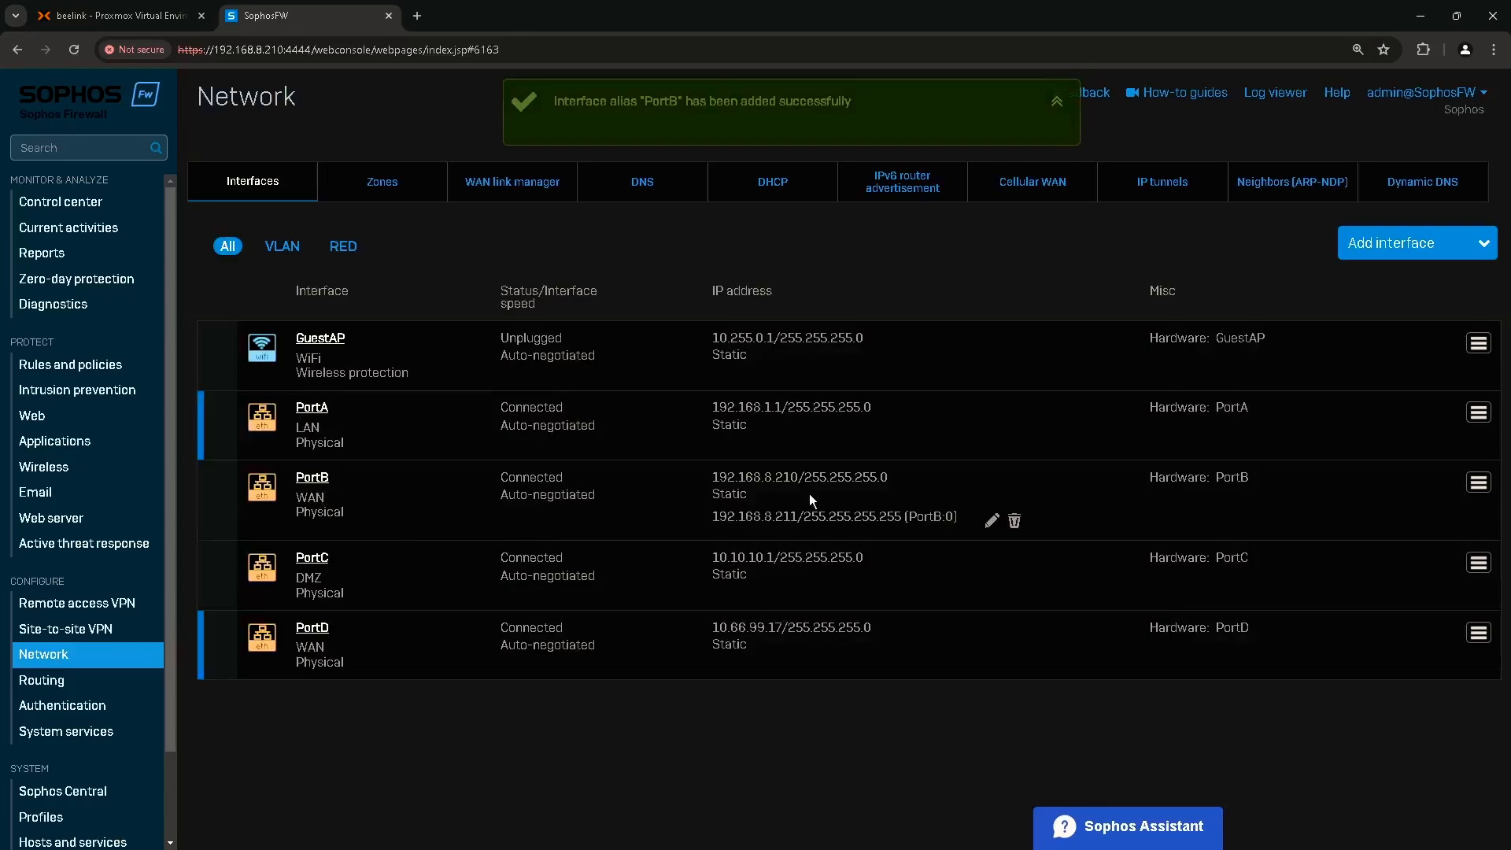
Open a blank New NAT rule form from the NAT rules tab in Rules and policies.
{"action": "key", "text": "ctrl"}
{"action": "key", "text": "ctrl"}
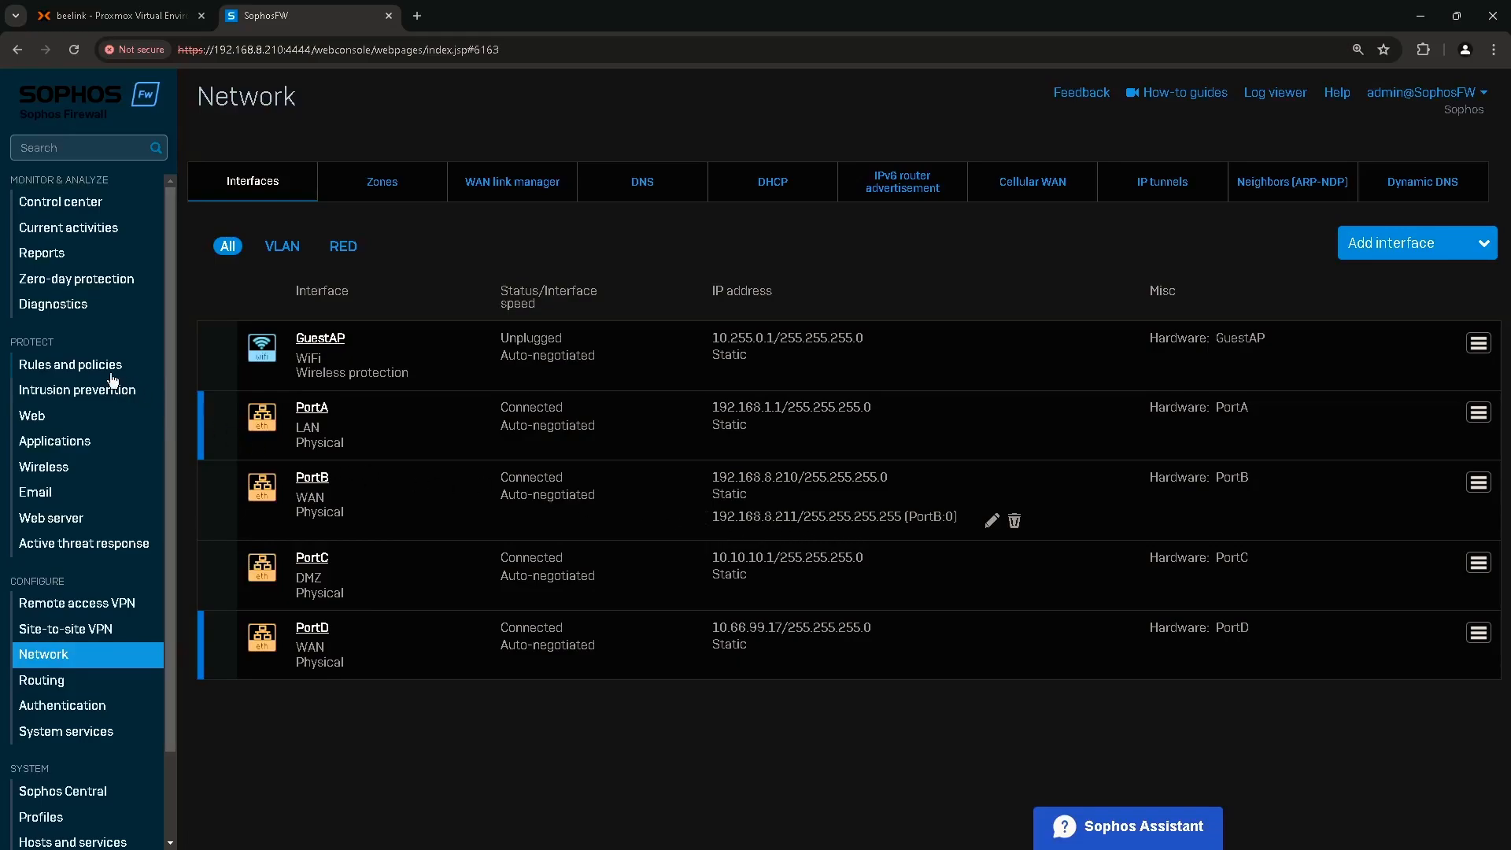
{"action": "left_click", "coordinate": [85, 367]}
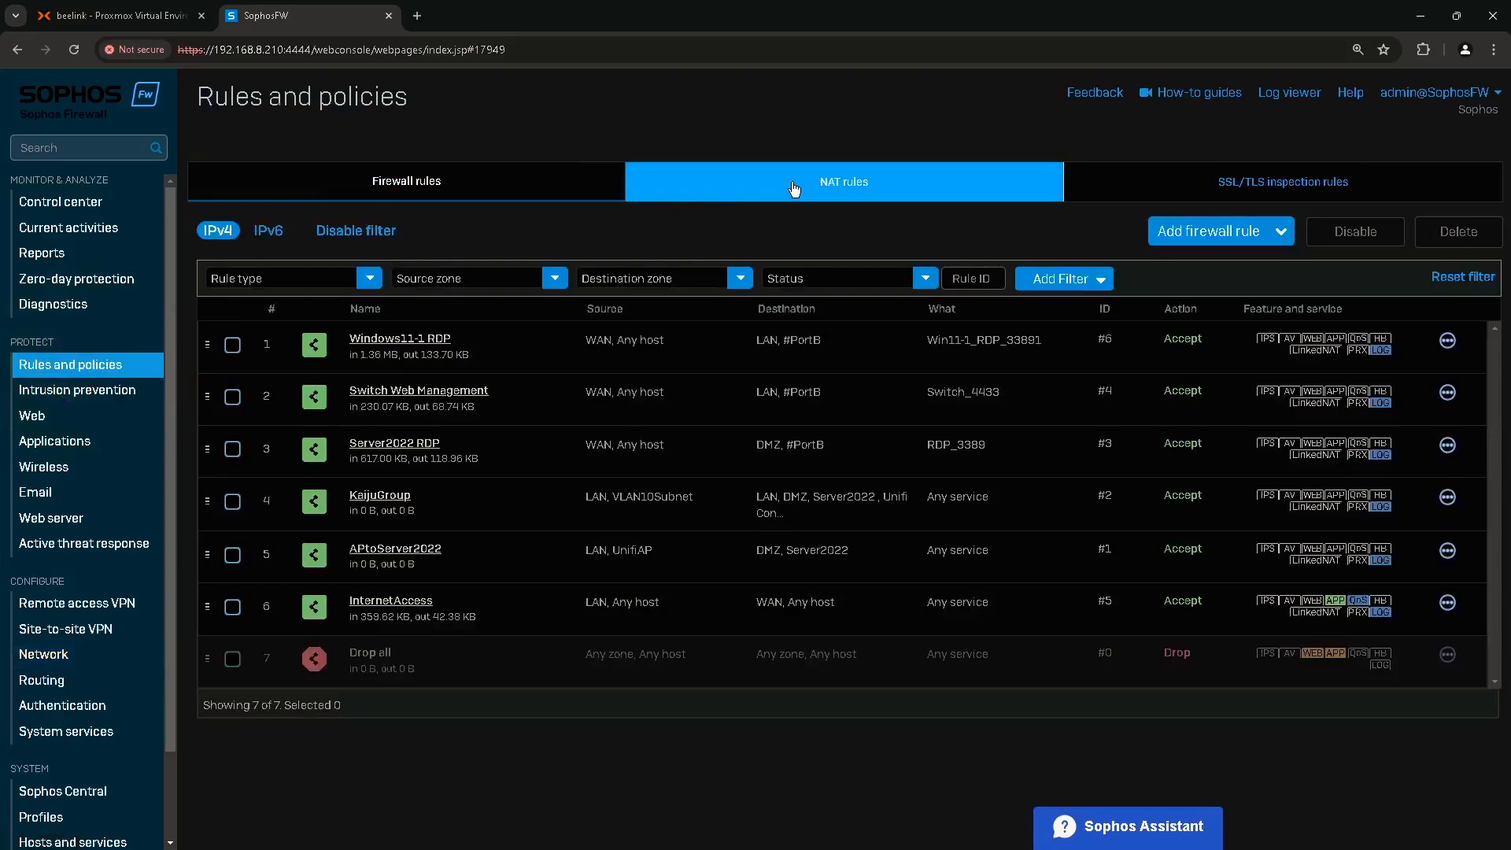
{"action": "left_click", "coordinate": [793, 187]}
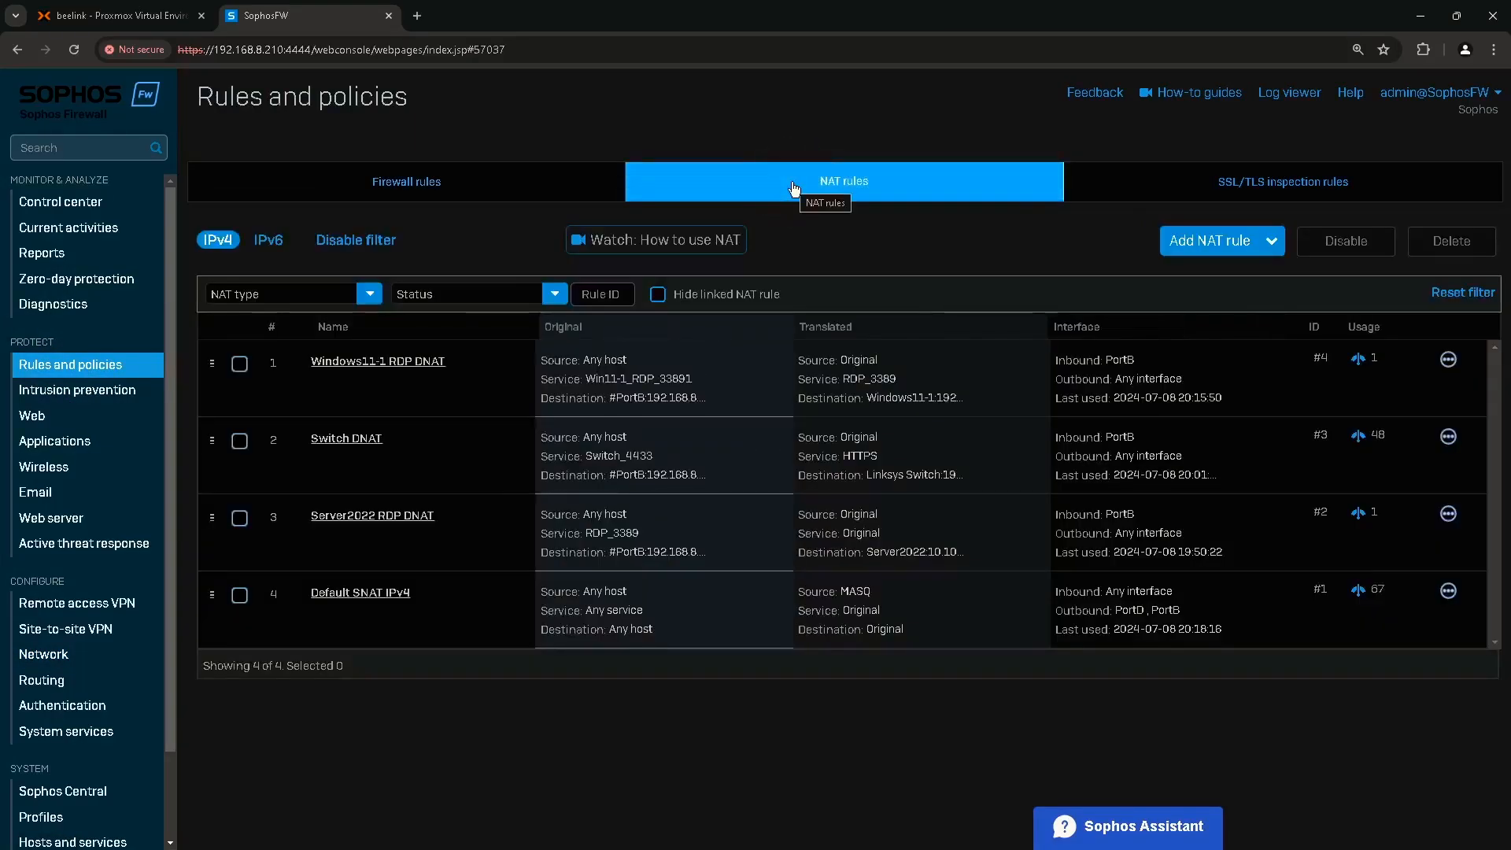
{"action": "left_click", "coordinate": [1212, 241]}
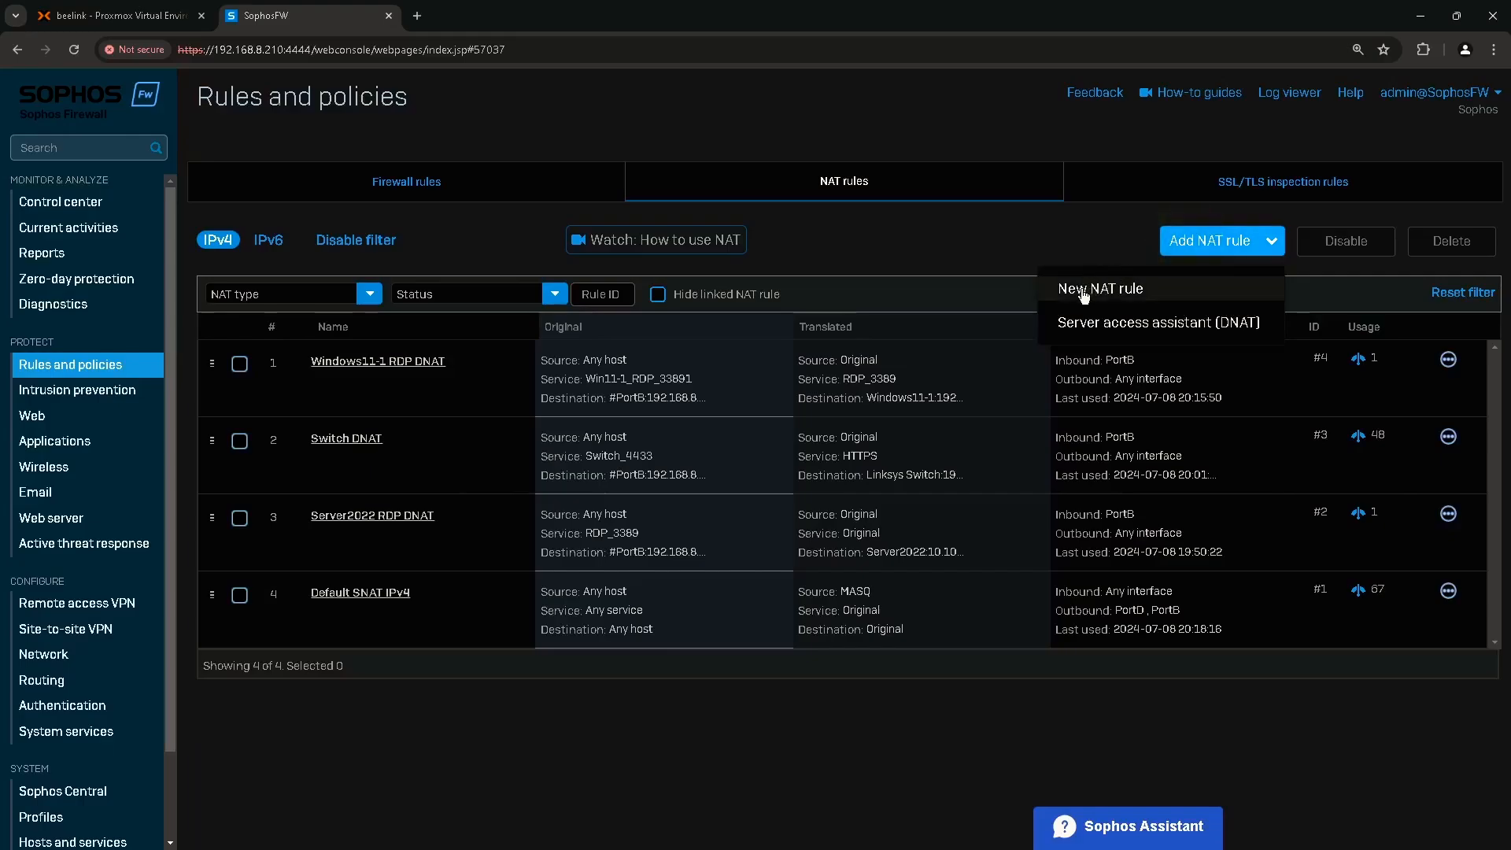
{"action": "left_click", "coordinate": [1079, 290]}
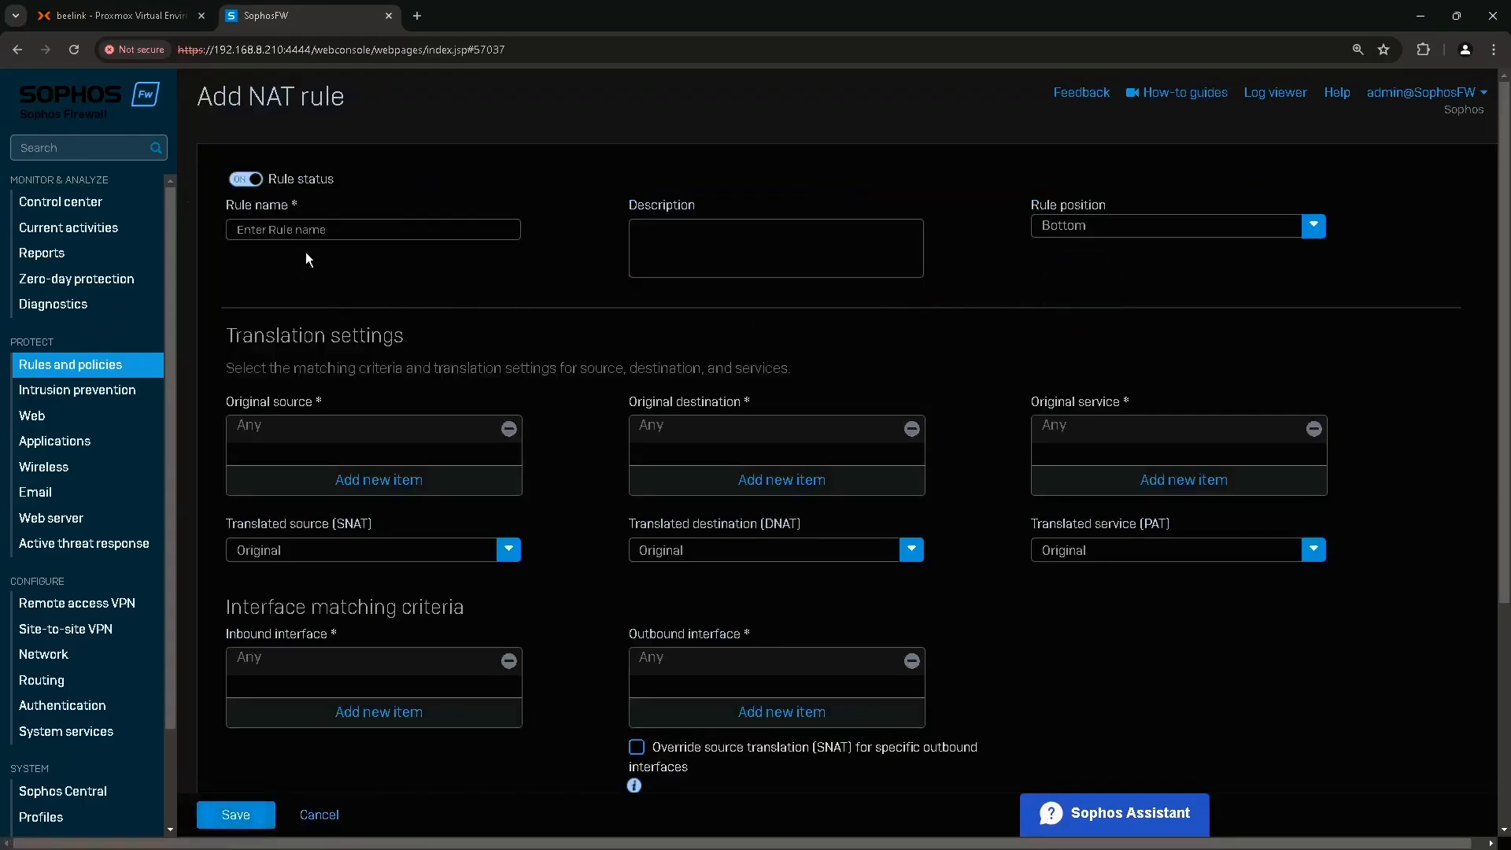
Name the NAT rule 'Web IIS DNAT' and set its rule position to Top.
{"action": "left_click", "coordinate": [307, 231]}
{"action": "type", "text": "Web IIS DNAT"}
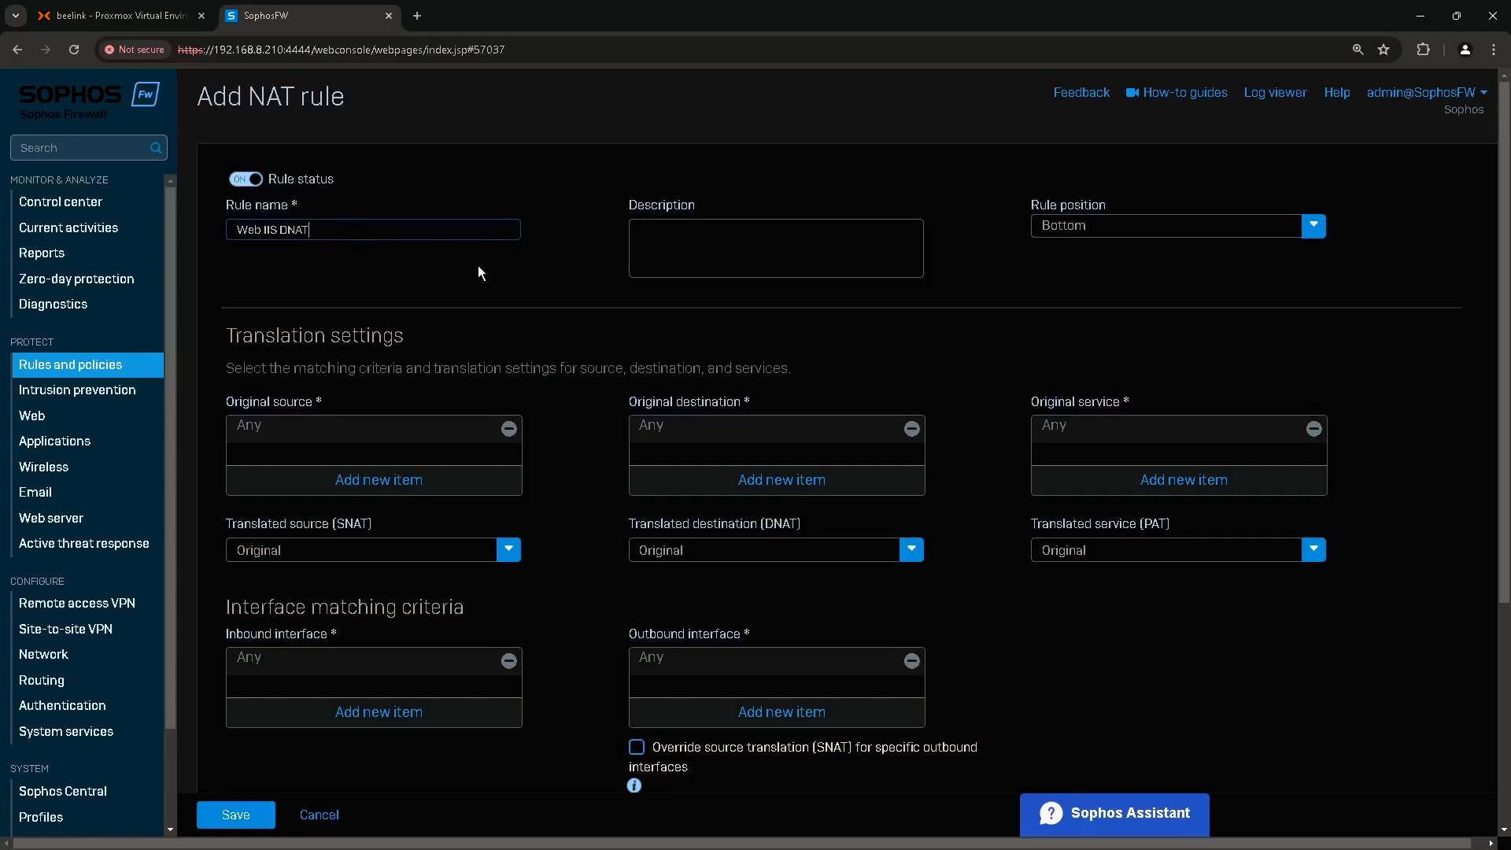
{"action": "left_click", "coordinate": [1074, 226]}
{"action": "left_click", "coordinate": [1059, 257]}
Replace the original destination Any with the #PortB:0 alias.
{"action": "left_click", "coordinate": [913, 429]}
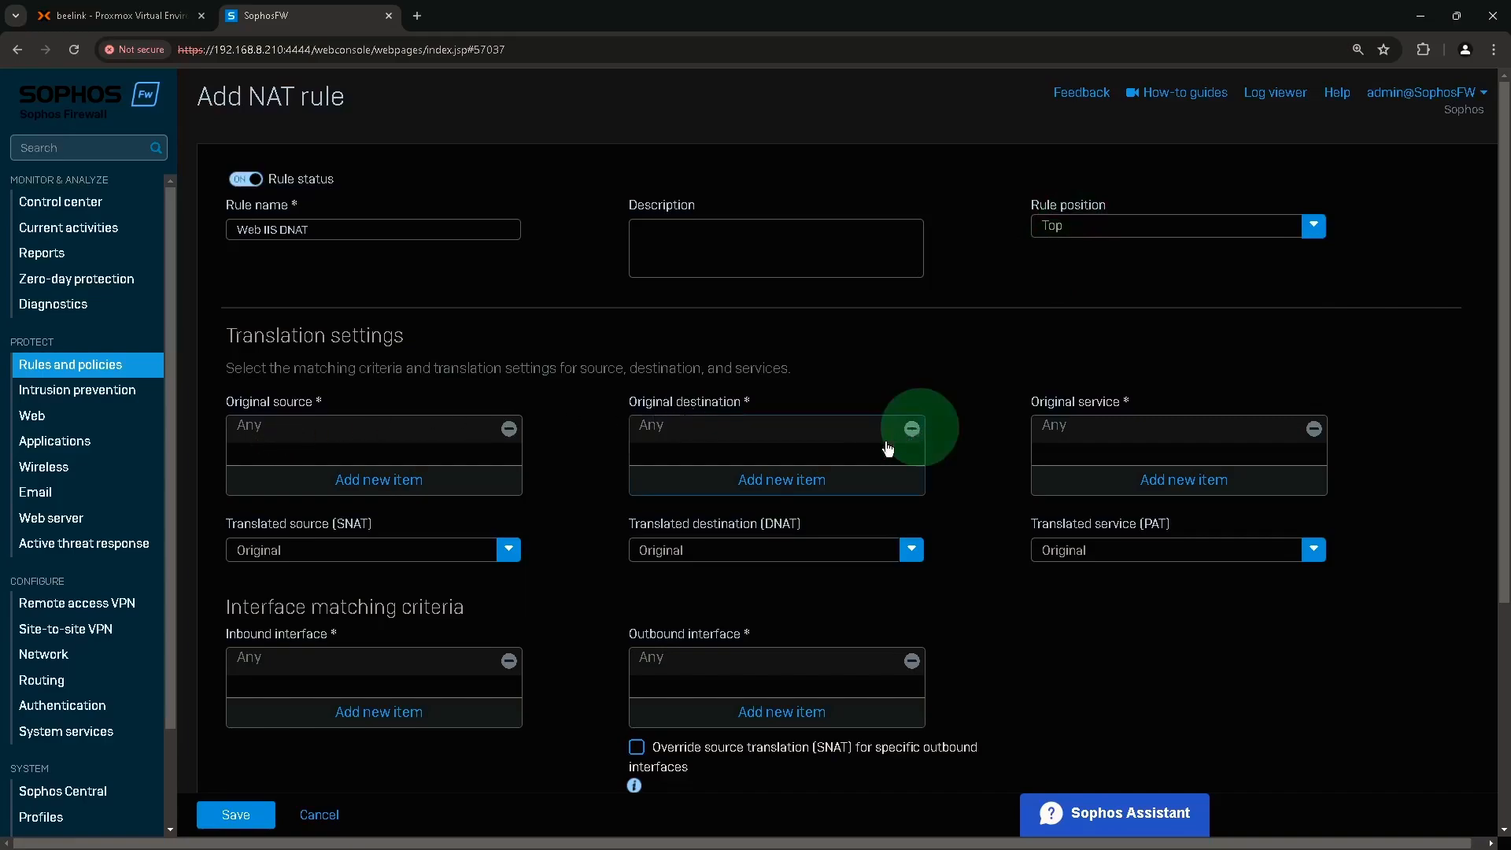
{"action": "left_click", "coordinate": [911, 429]}
{"action": "left_click", "coordinate": [901, 443]}
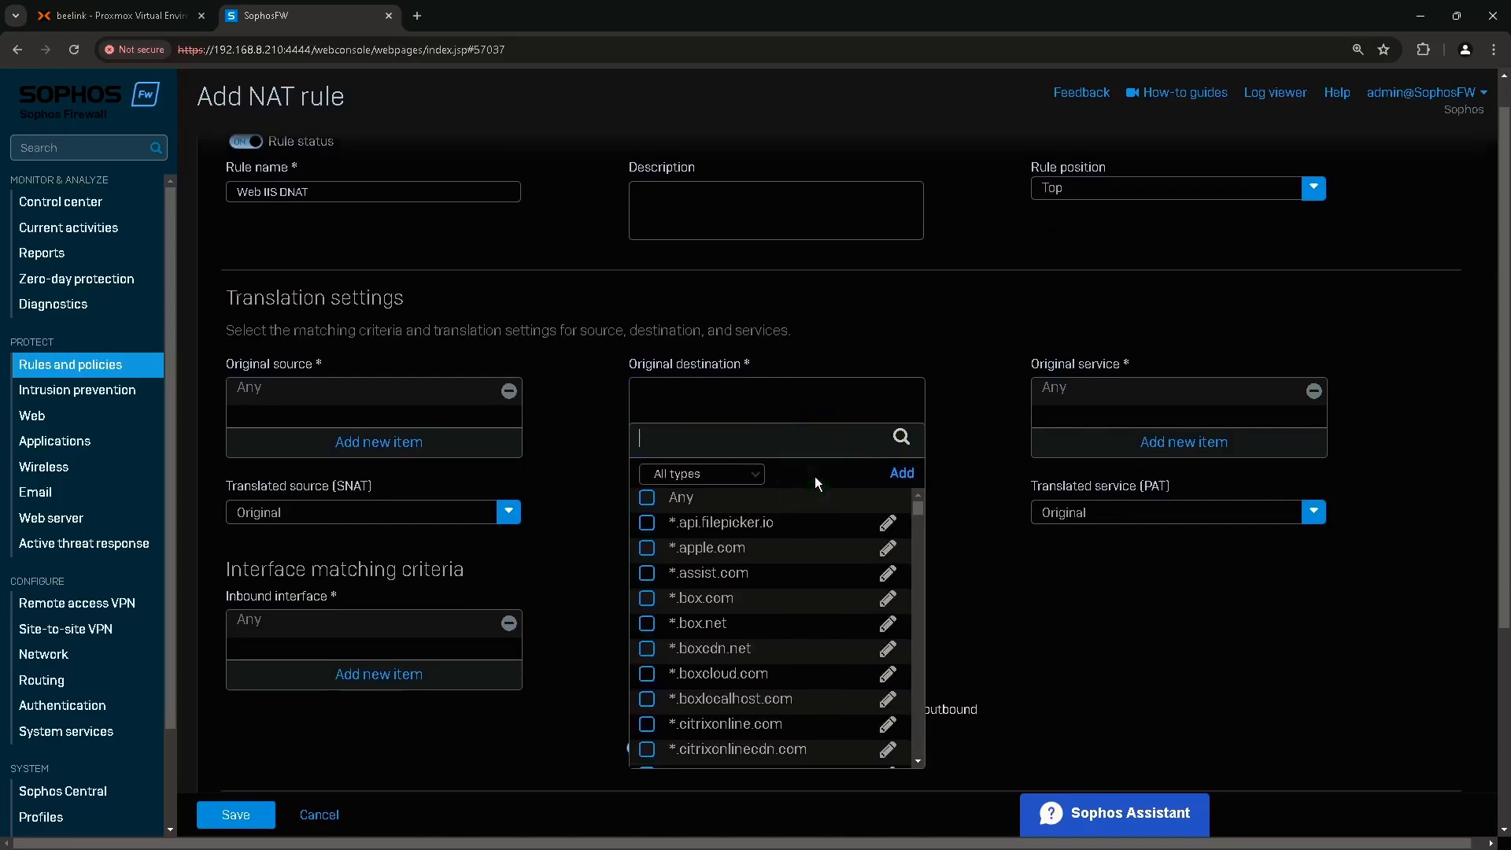
{"action": "type", "text": "portb"}
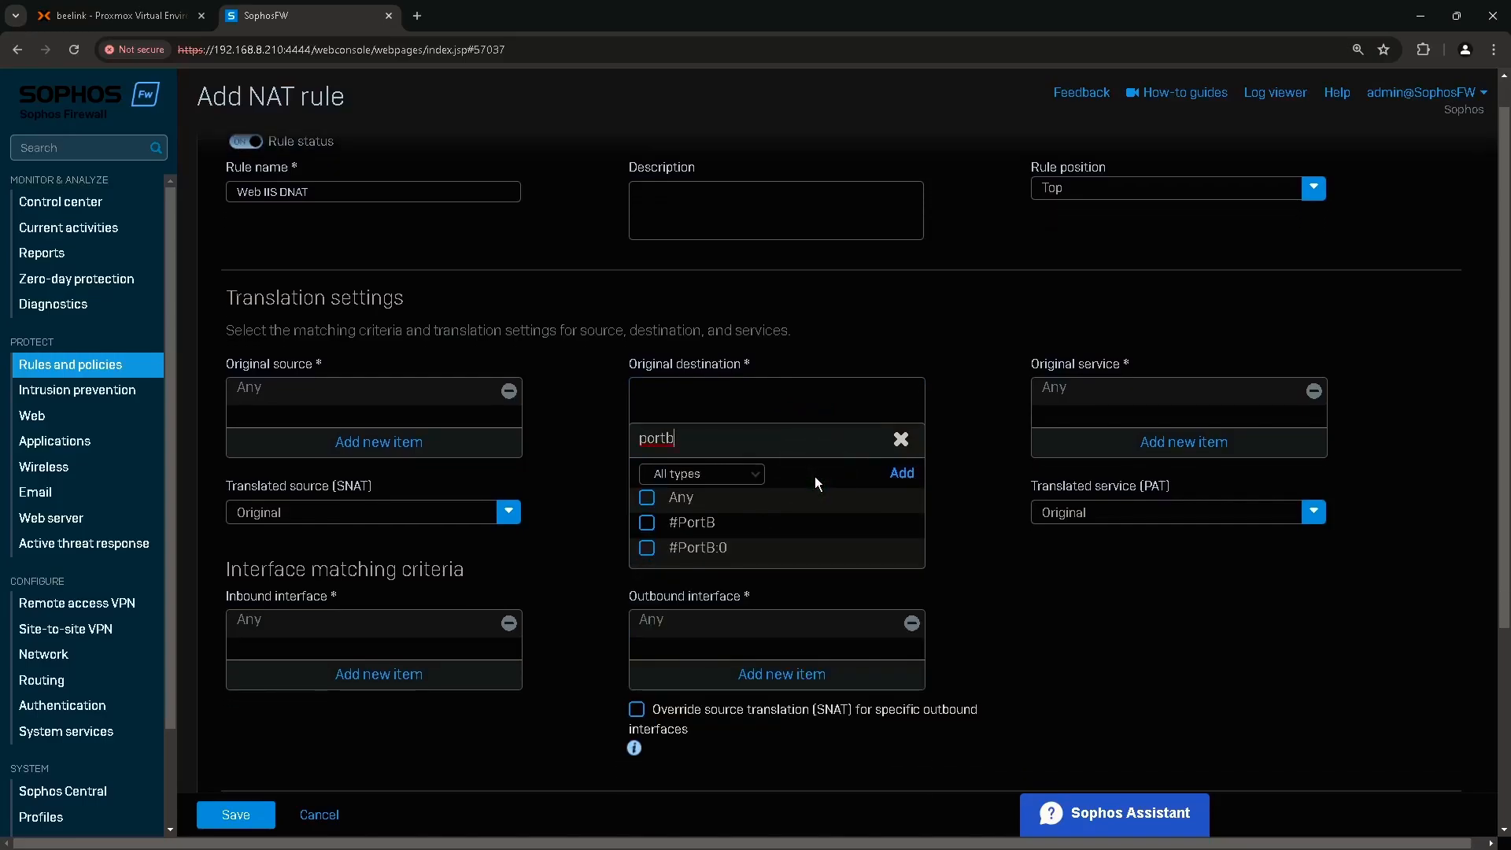
{"action": "left_click", "coordinate": [719, 558]}
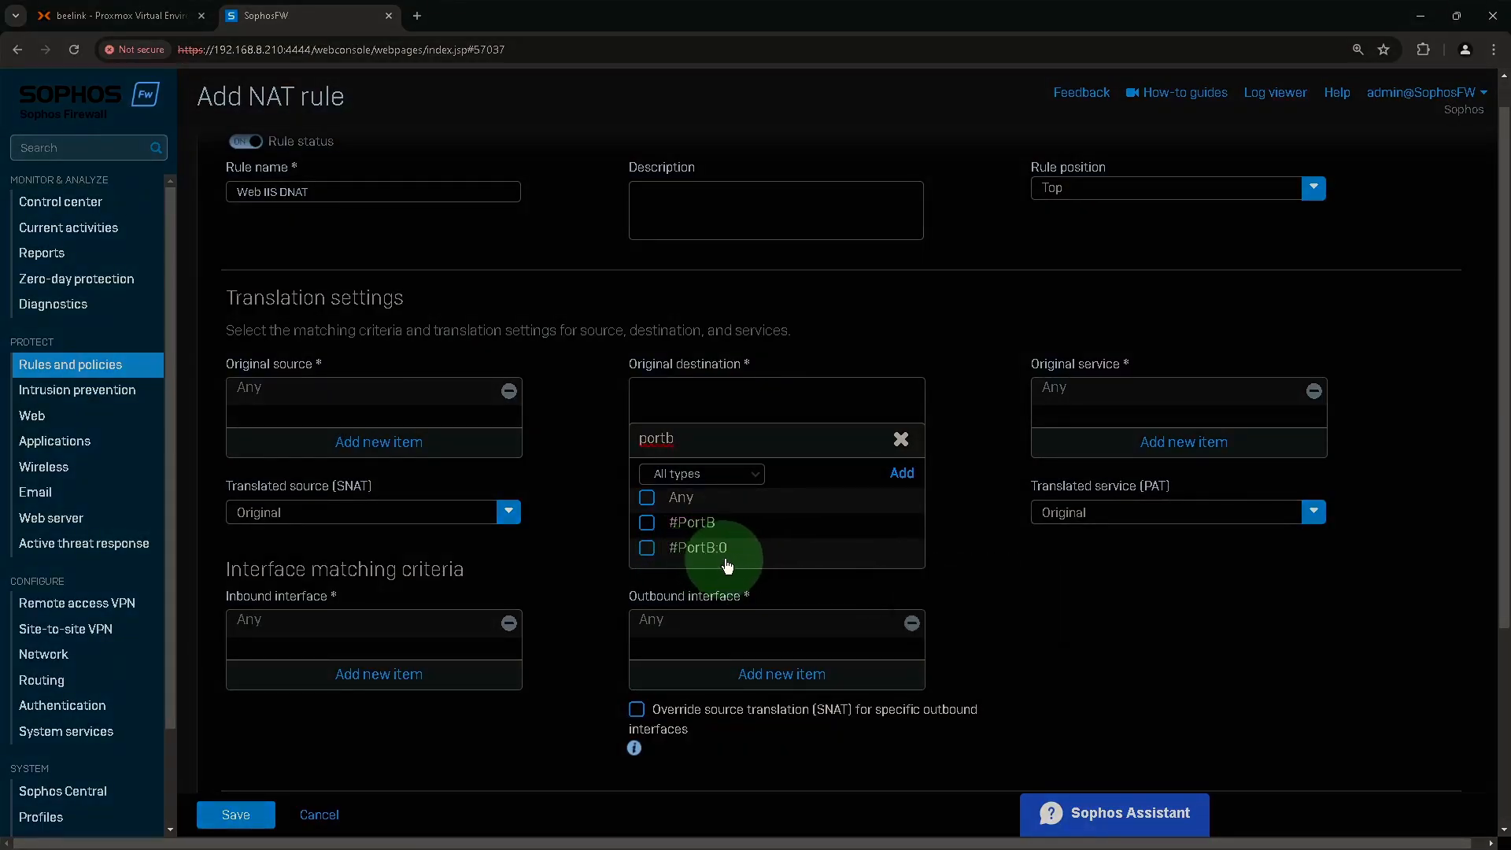
{"action": "mouse_move", "coordinate": [718, 559]}
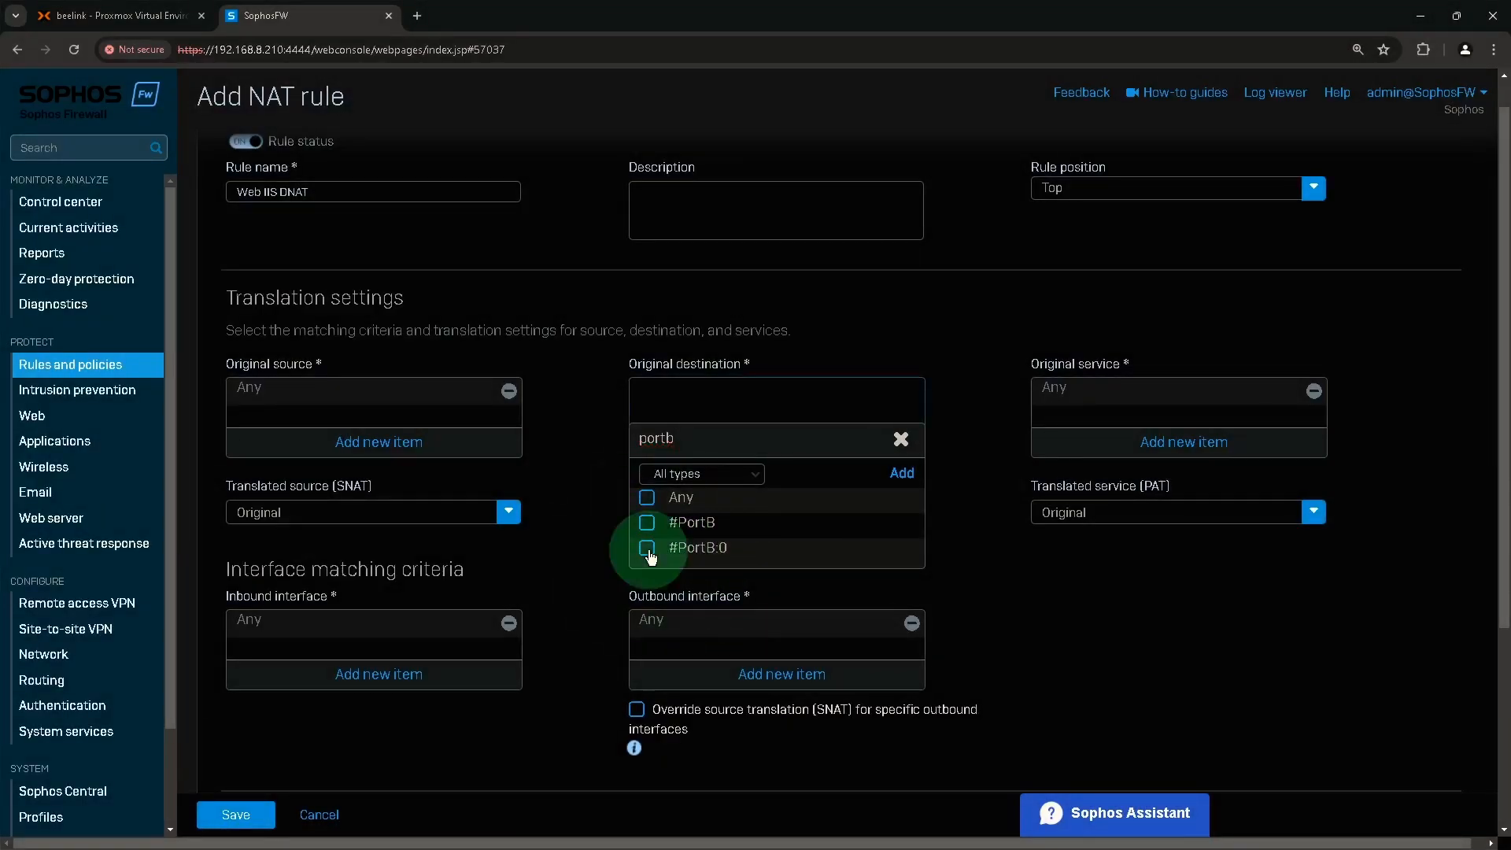
{"action": "left_click", "coordinate": [647, 549]}
{"action": "left_click", "coordinate": [746, 586]}
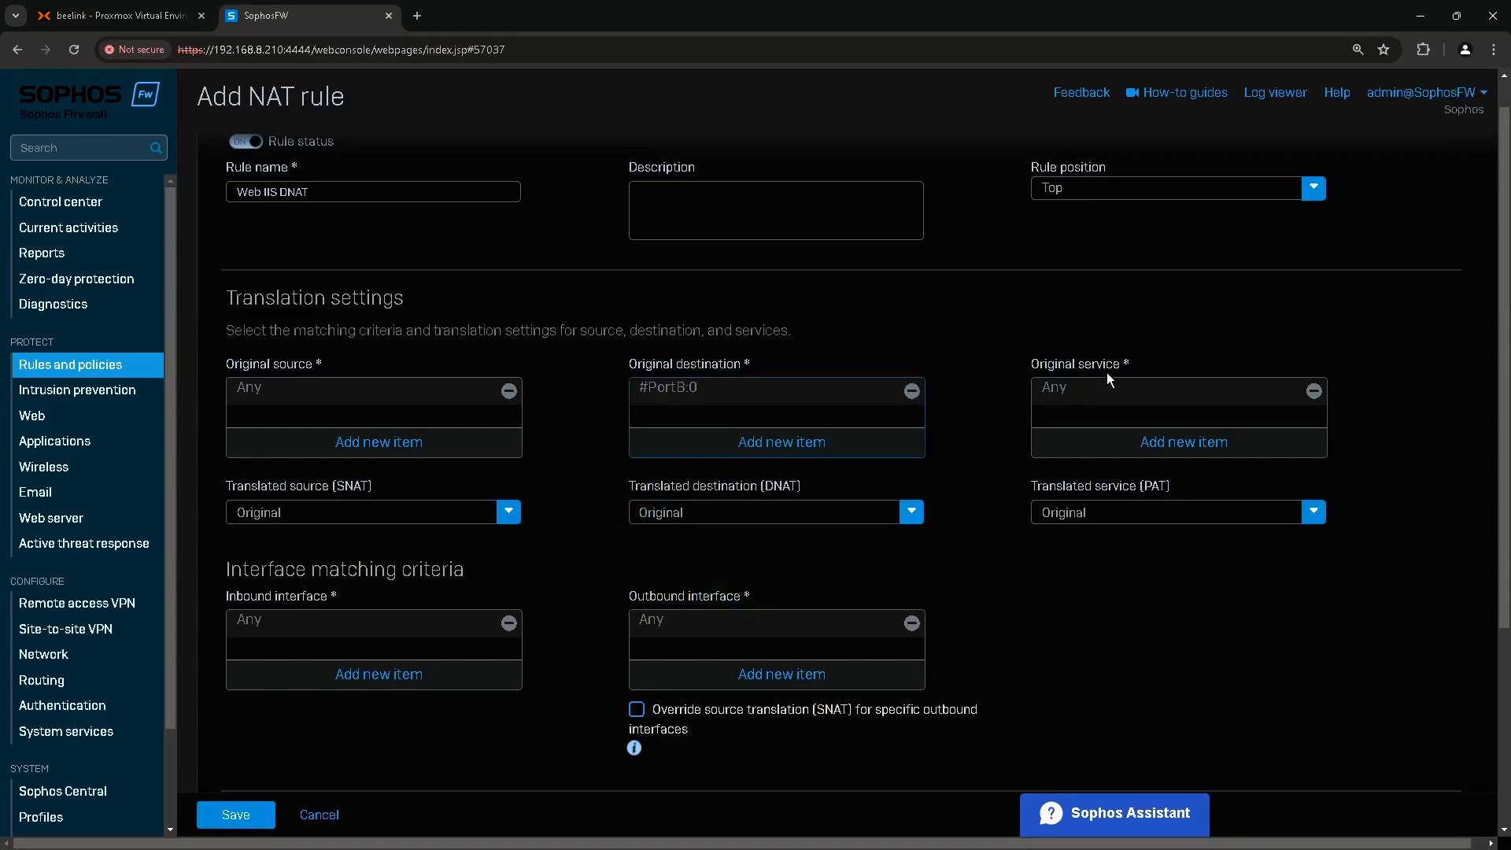
Replace the original service Any with HTTPS.
{"action": "left_click", "coordinate": [1314, 392]}
{"action": "left_click", "coordinate": [1214, 442]}
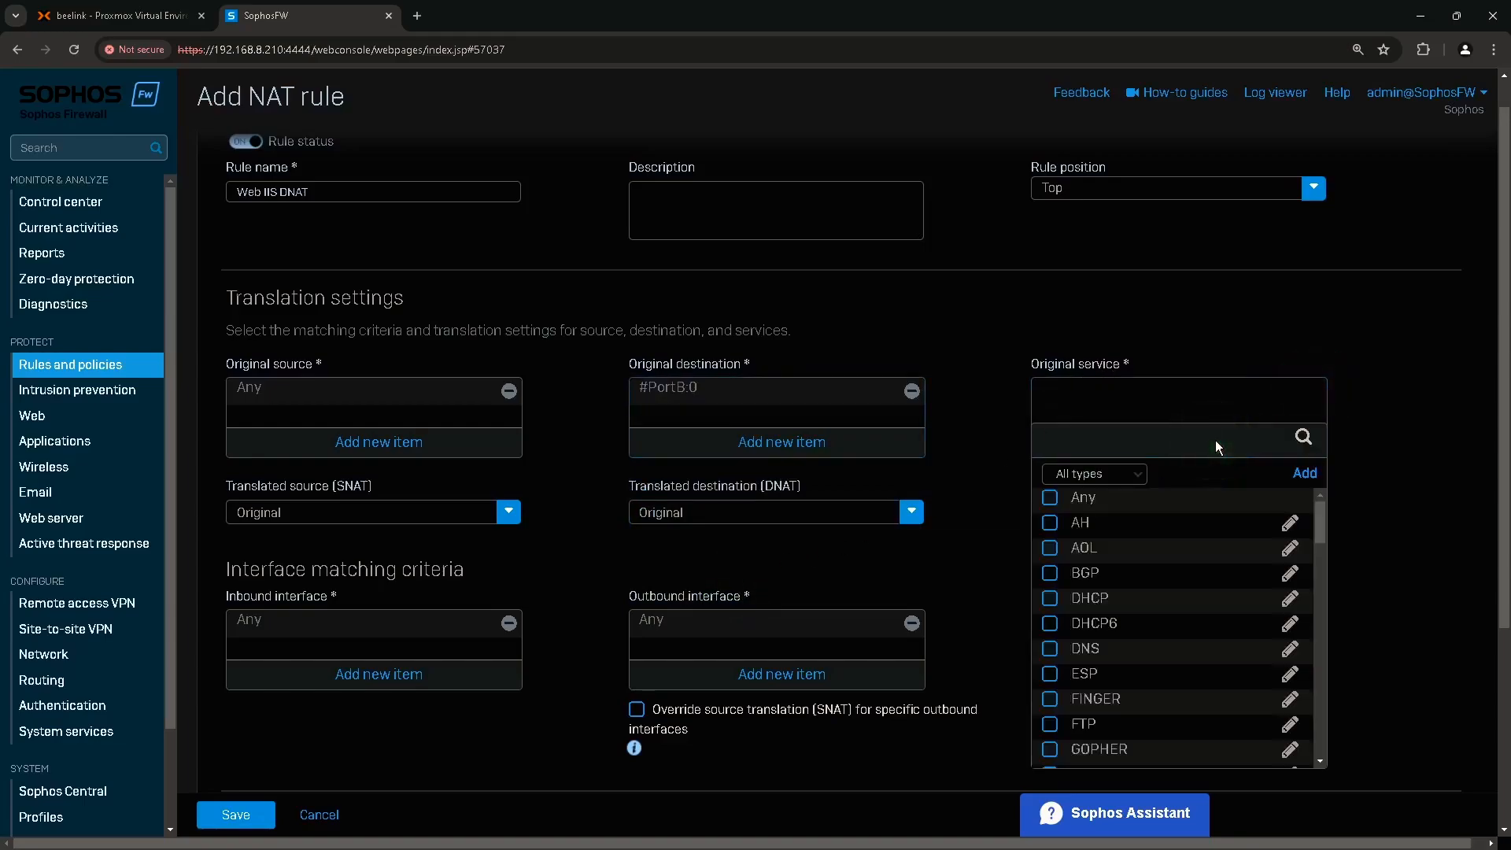
{"action": "type", "text": "https"}
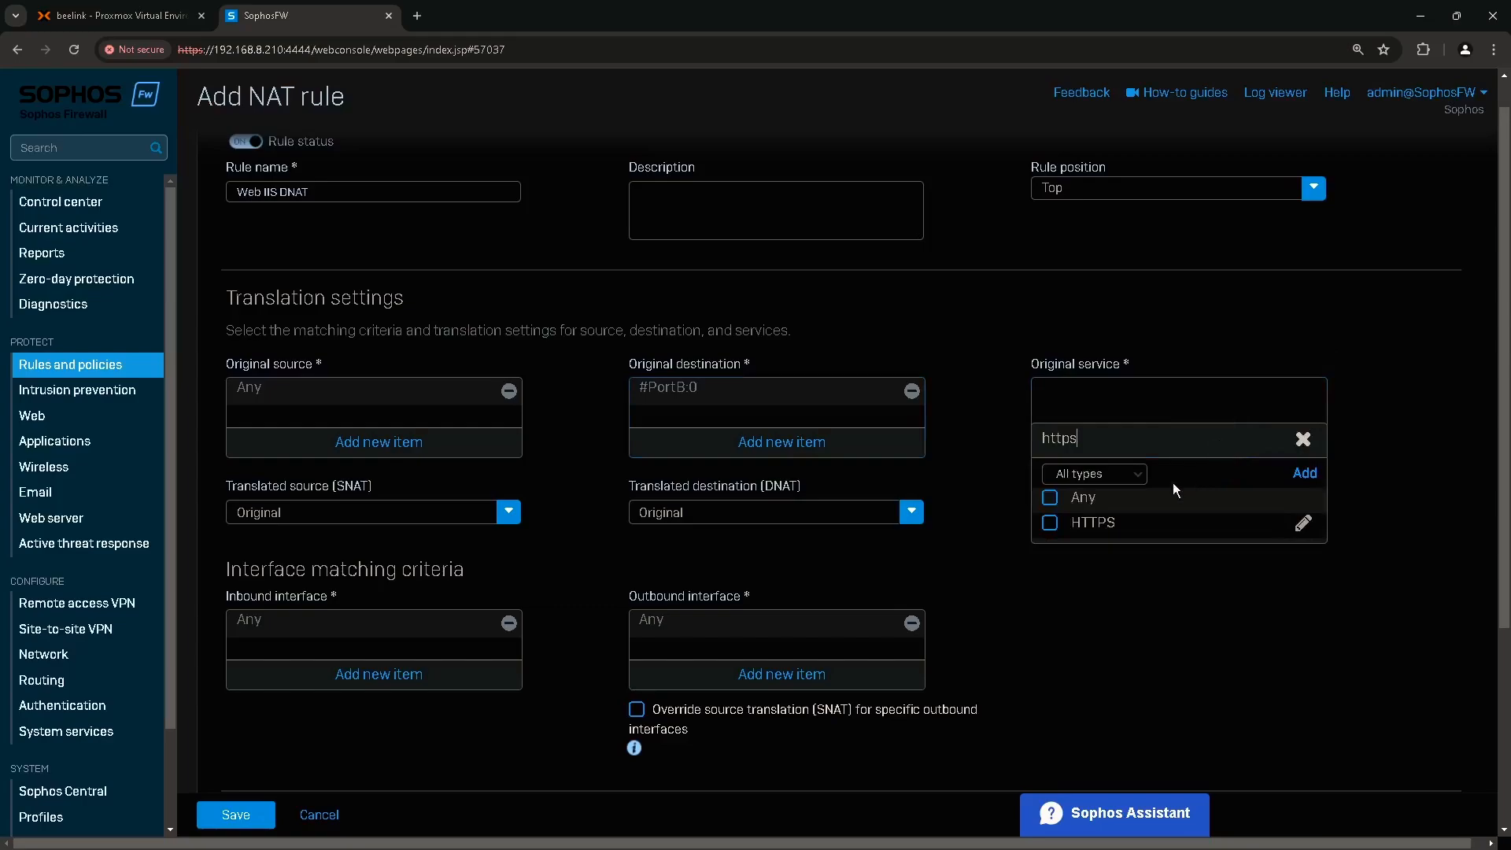
{"action": "left_click", "coordinate": [1103, 525]}
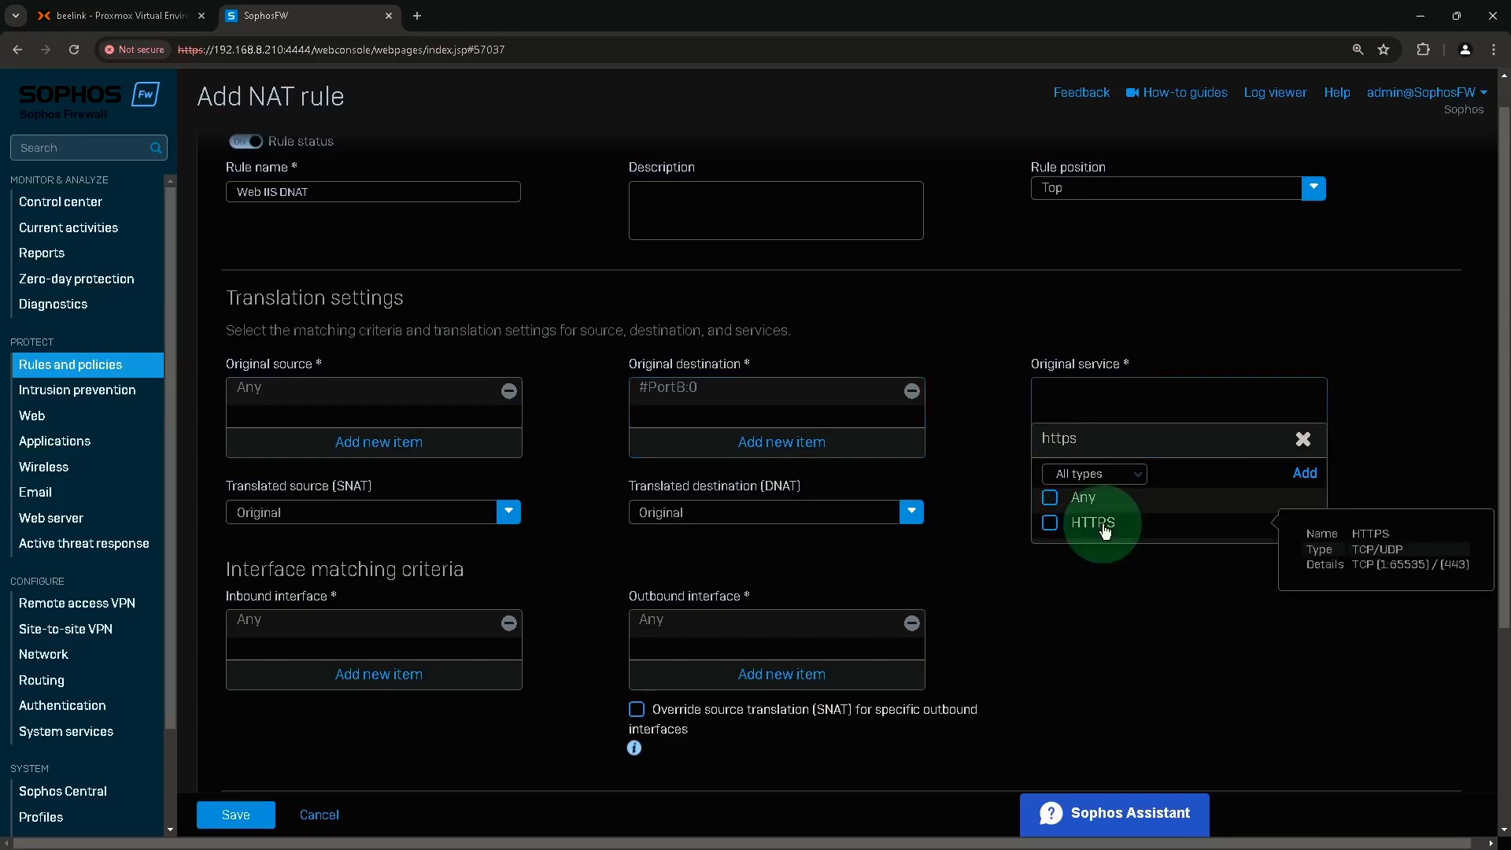
{"action": "left_click", "coordinate": [1122, 557]}
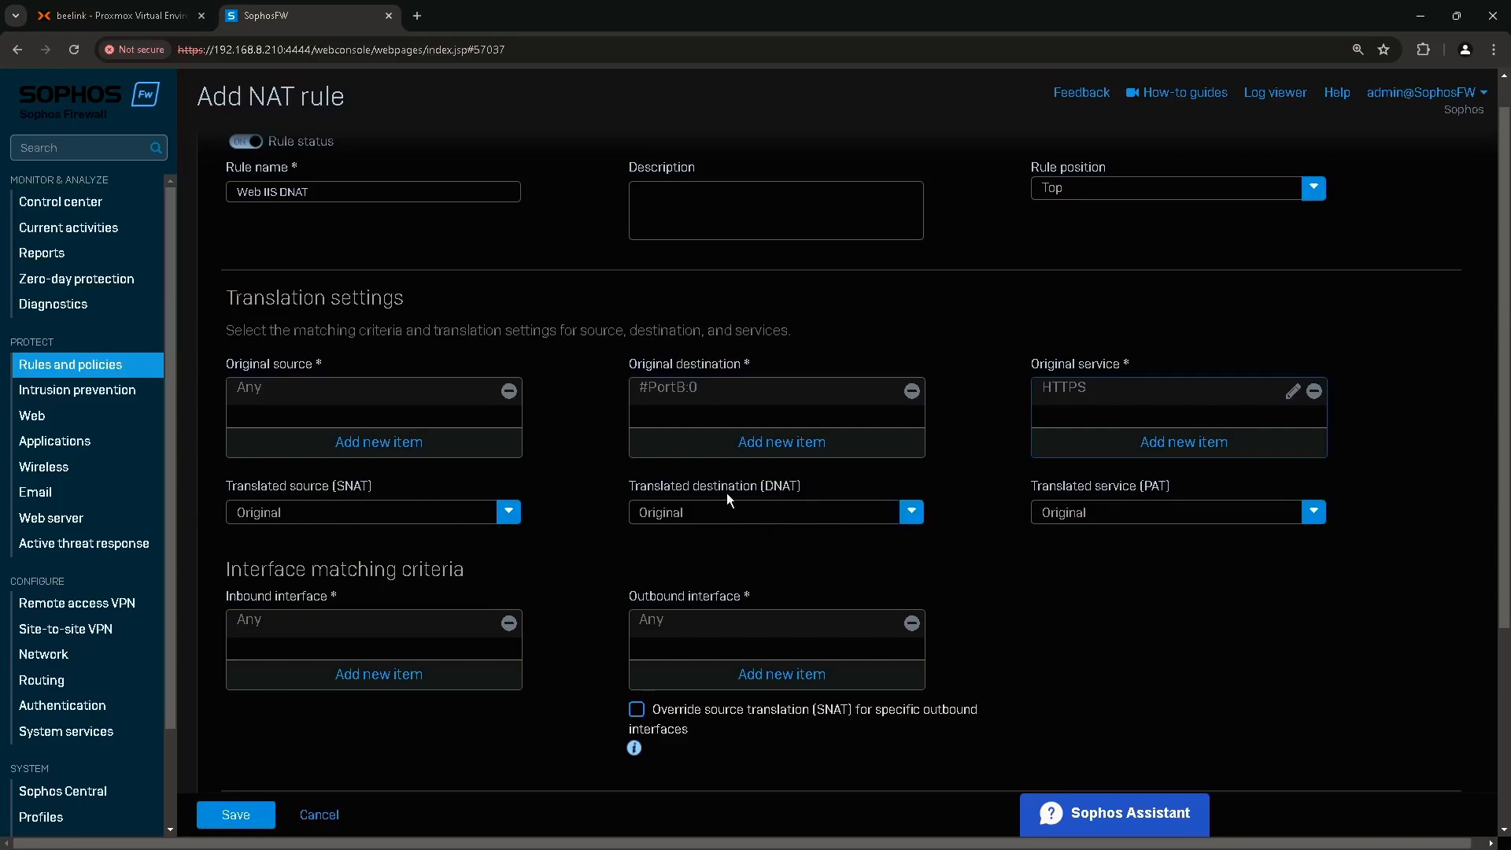
Set the translated destination to the Server2022 host.
{"action": "left_click", "coordinate": [911, 512]}
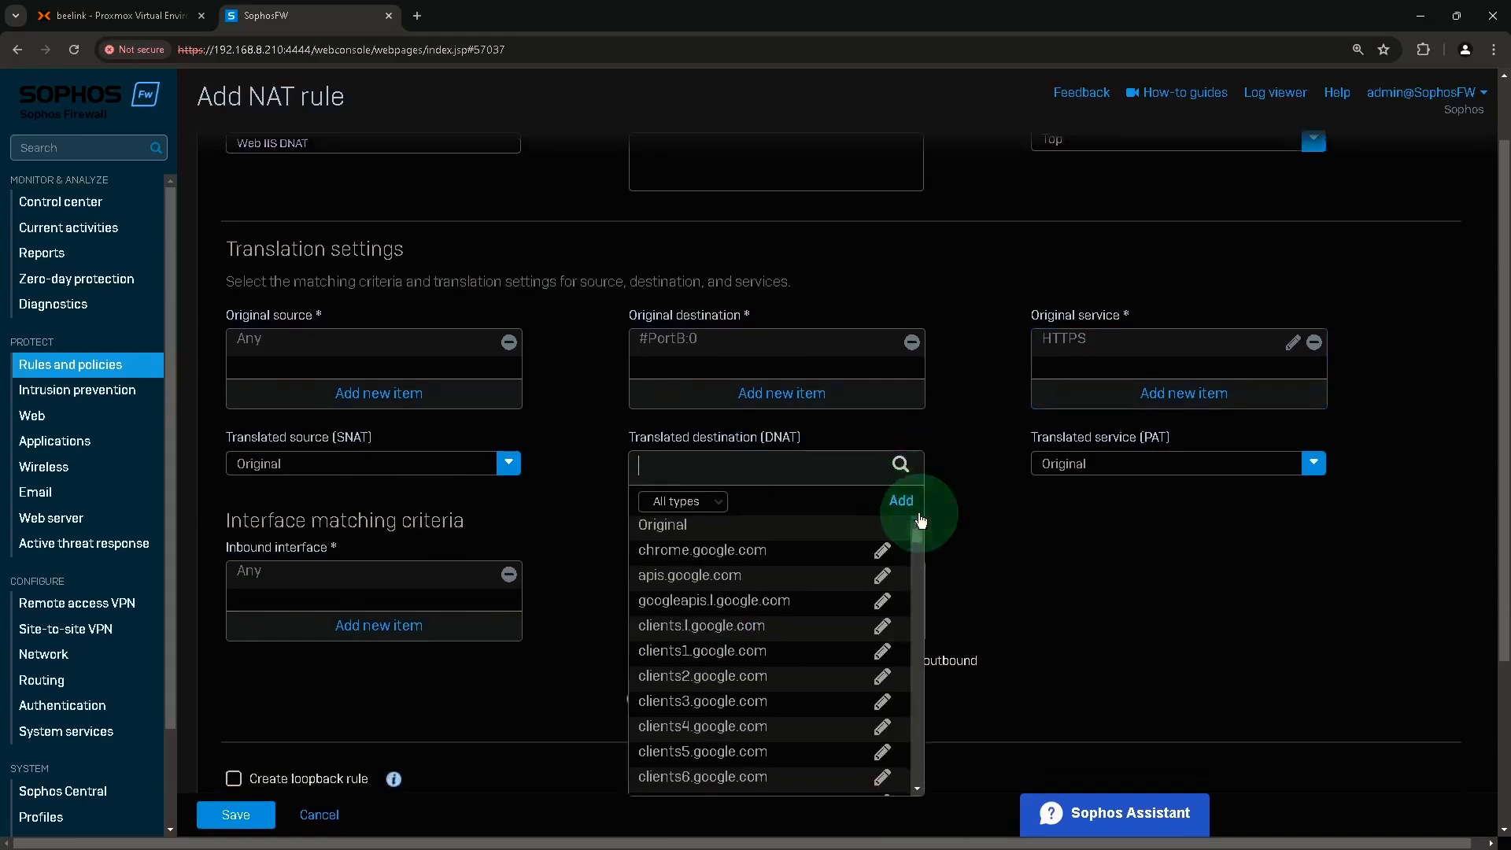
{"action": "type", "text": "server"}
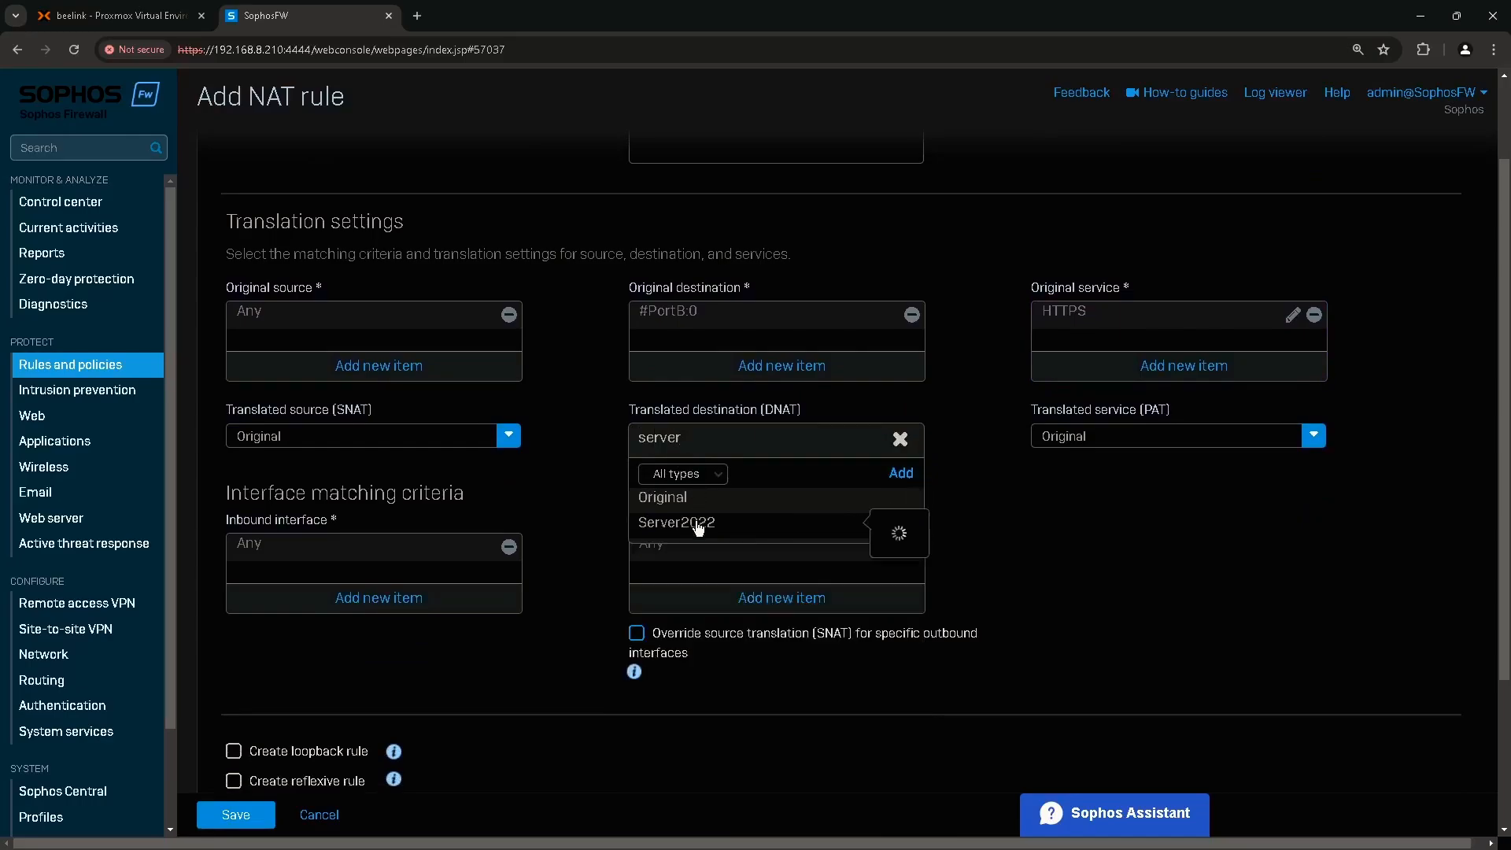
{"action": "mouse_move", "coordinate": [698, 528]}
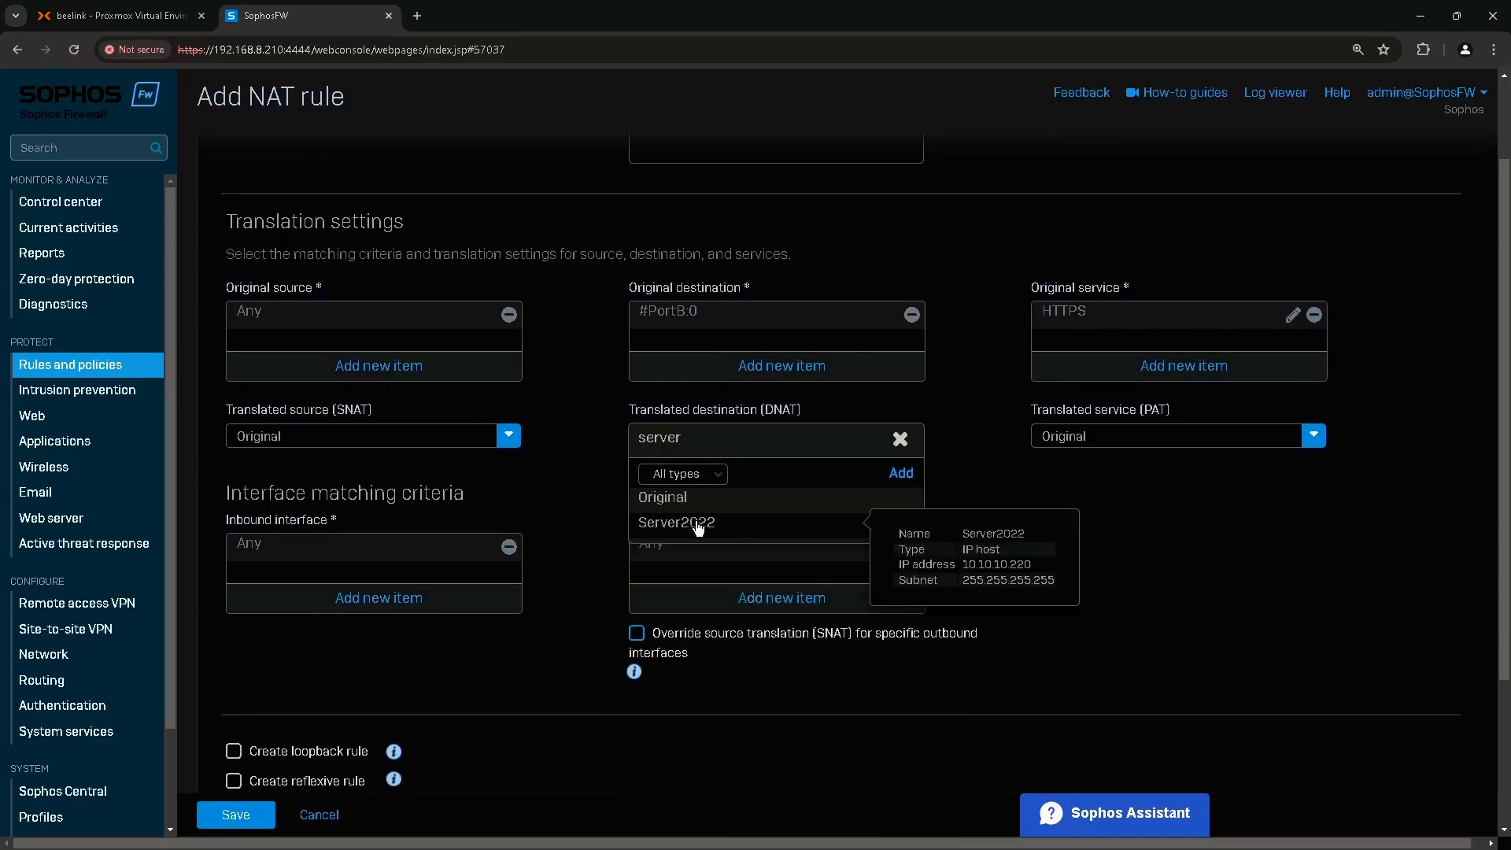
{"action": "left_click", "coordinate": [698, 525]}
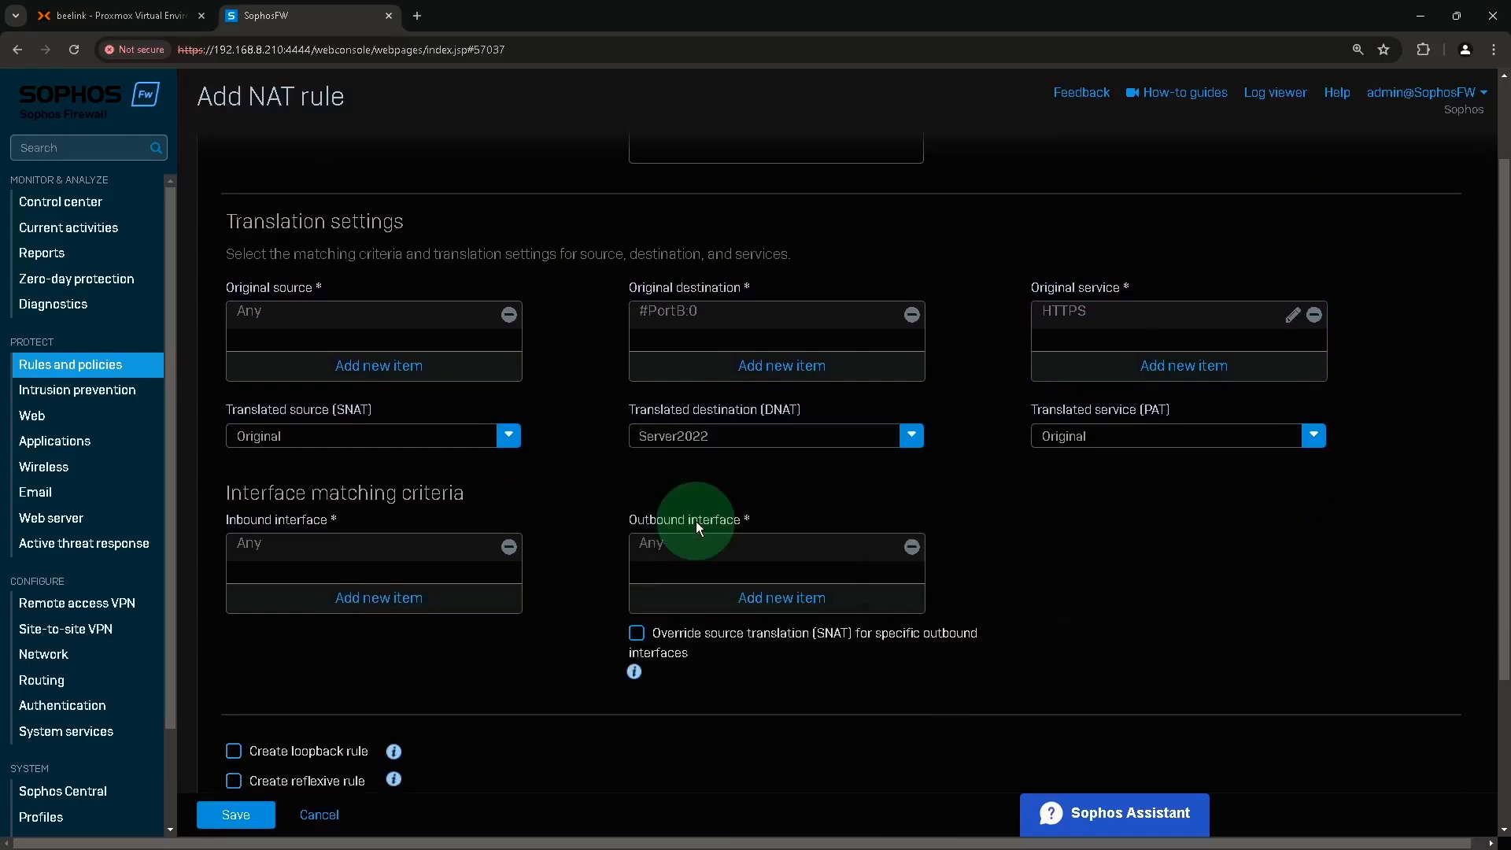
{"action": "left_click", "coordinate": [1094, 413]}
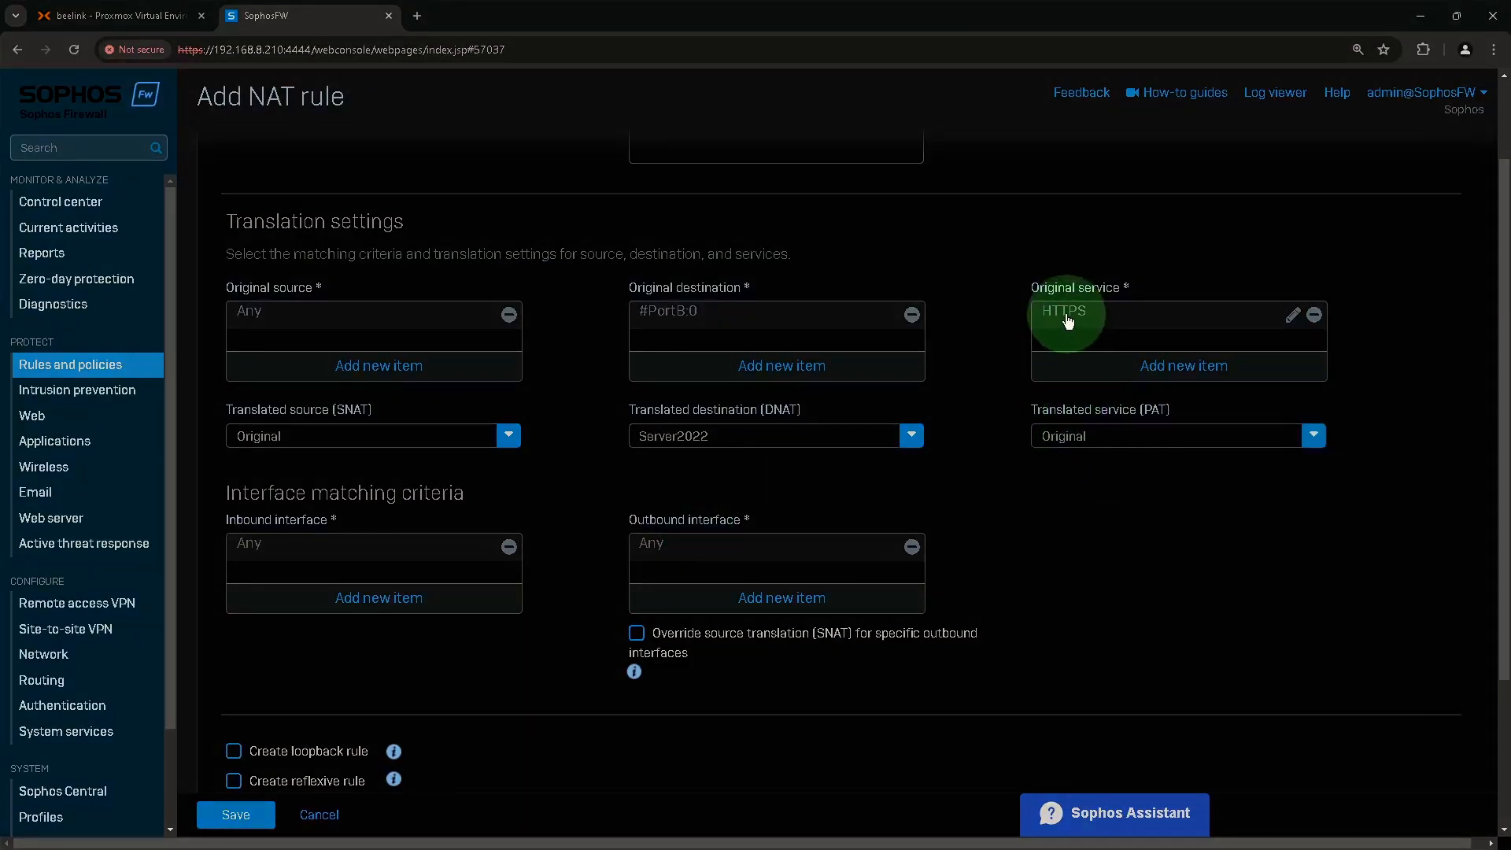
{"action": "mouse_move", "coordinate": [1068, 320]}
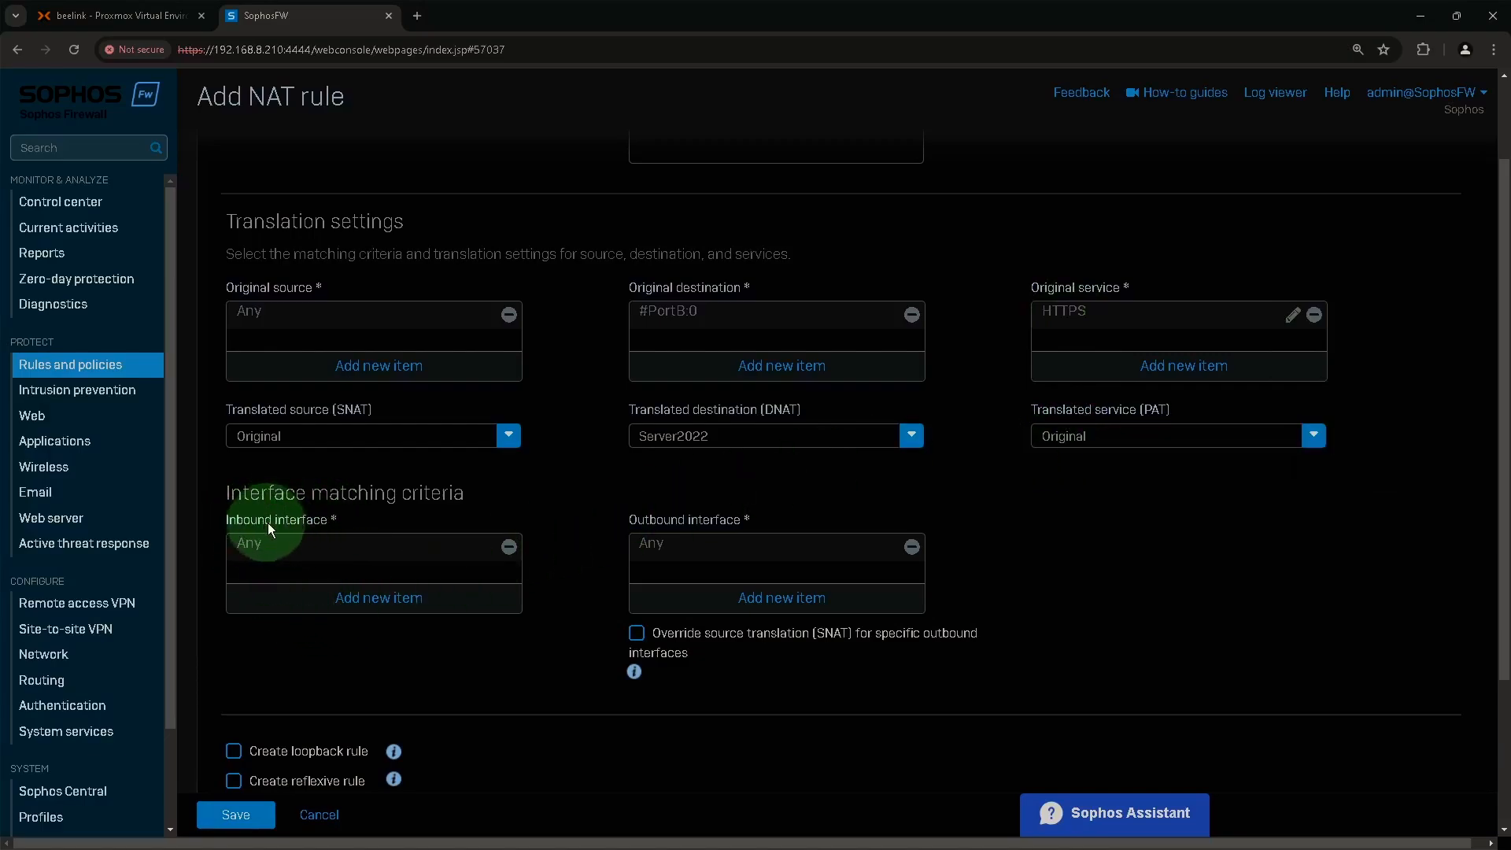
Replace the inbound interface Any with PortB.
{"action": "left_click", "coordinate": [509, 546]}
{"action": "left_click", "coordinate": [403, 598]}
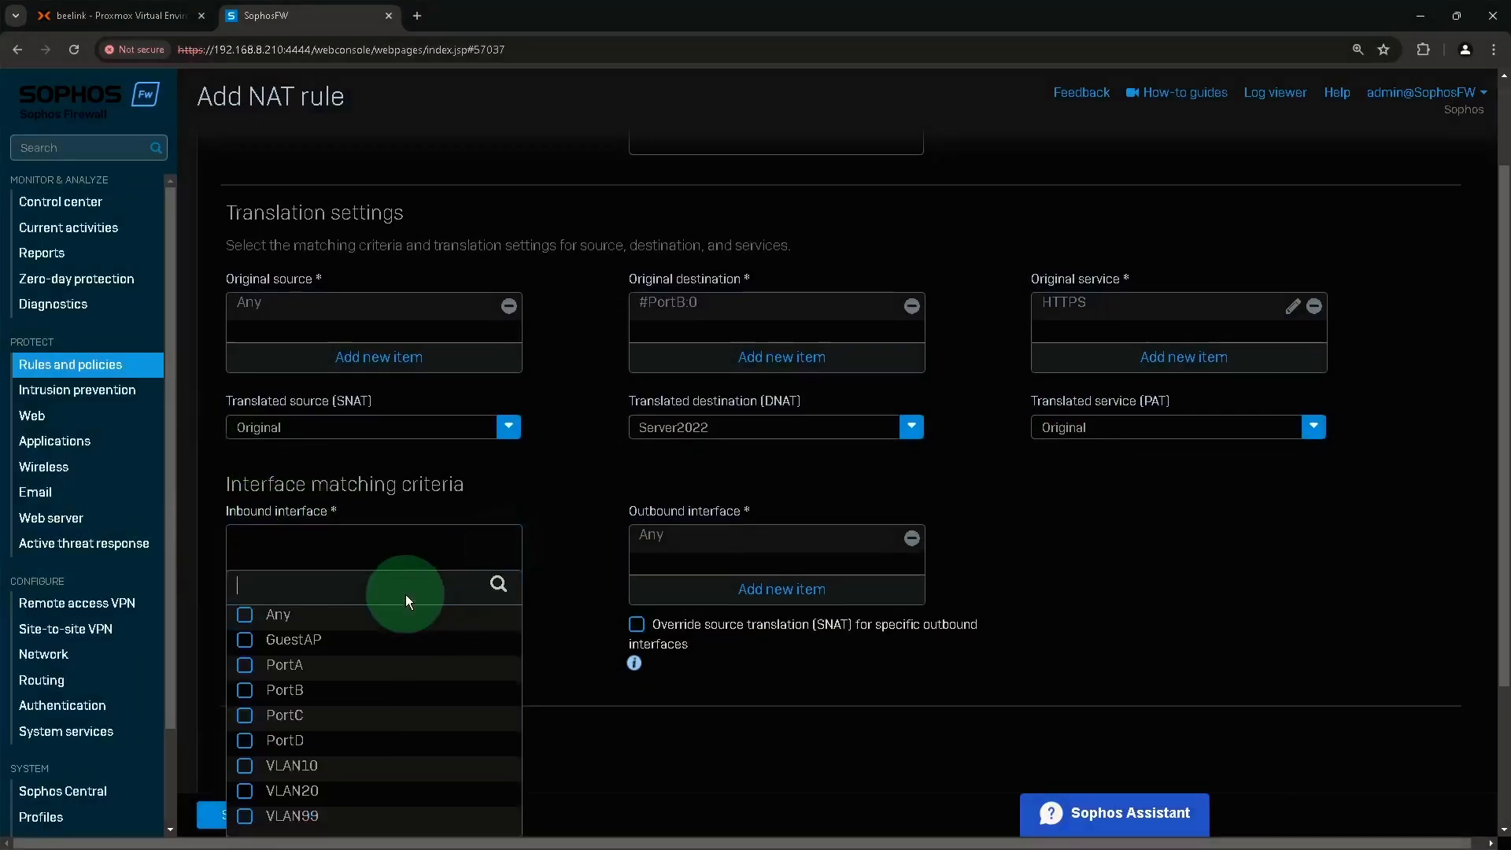
{"action": "left_click", "coordinate": [287, 621]}
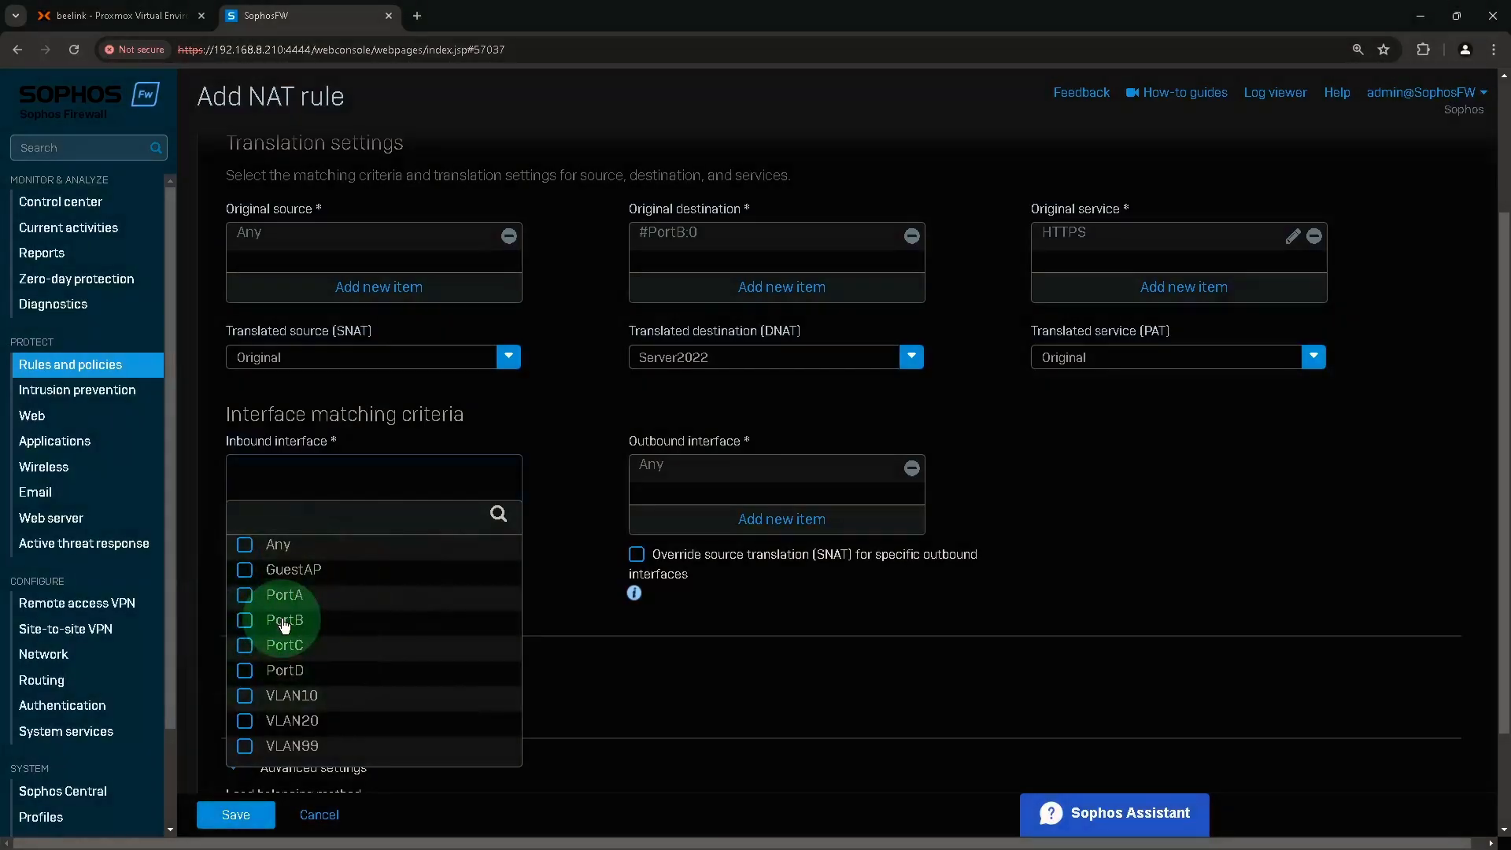
{"action": "scroll", "coordinate": [406, 736], "scroll_direction": "down", "scroll_amount": 1}
{"action": "left_click", "coordinate": [407, 732]}
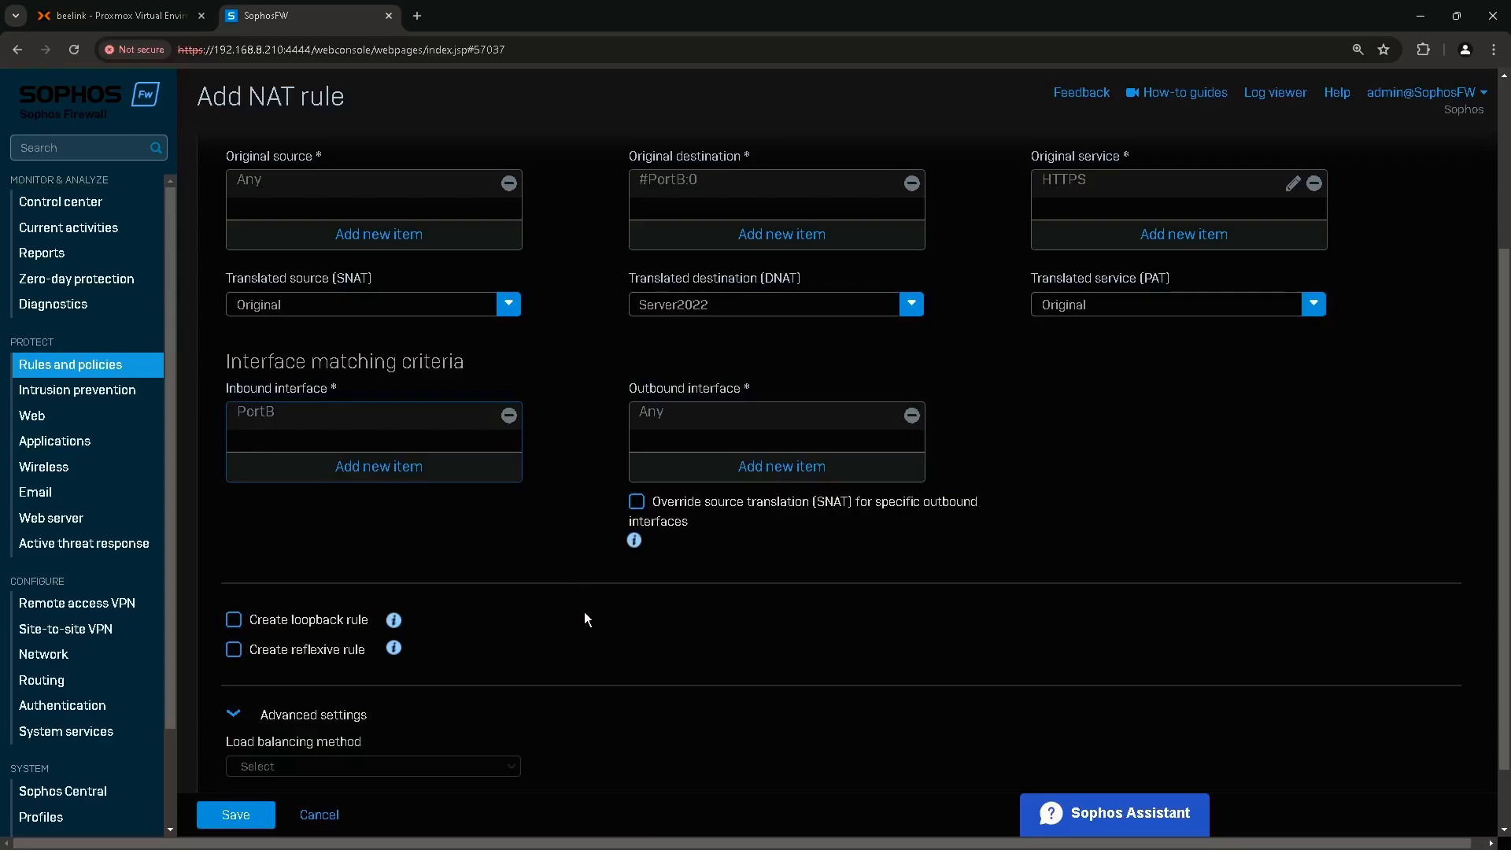
{"action": "scroll", "coordinate": [584, 620], "scroll_direction": "down", "scroll_amount": 1}
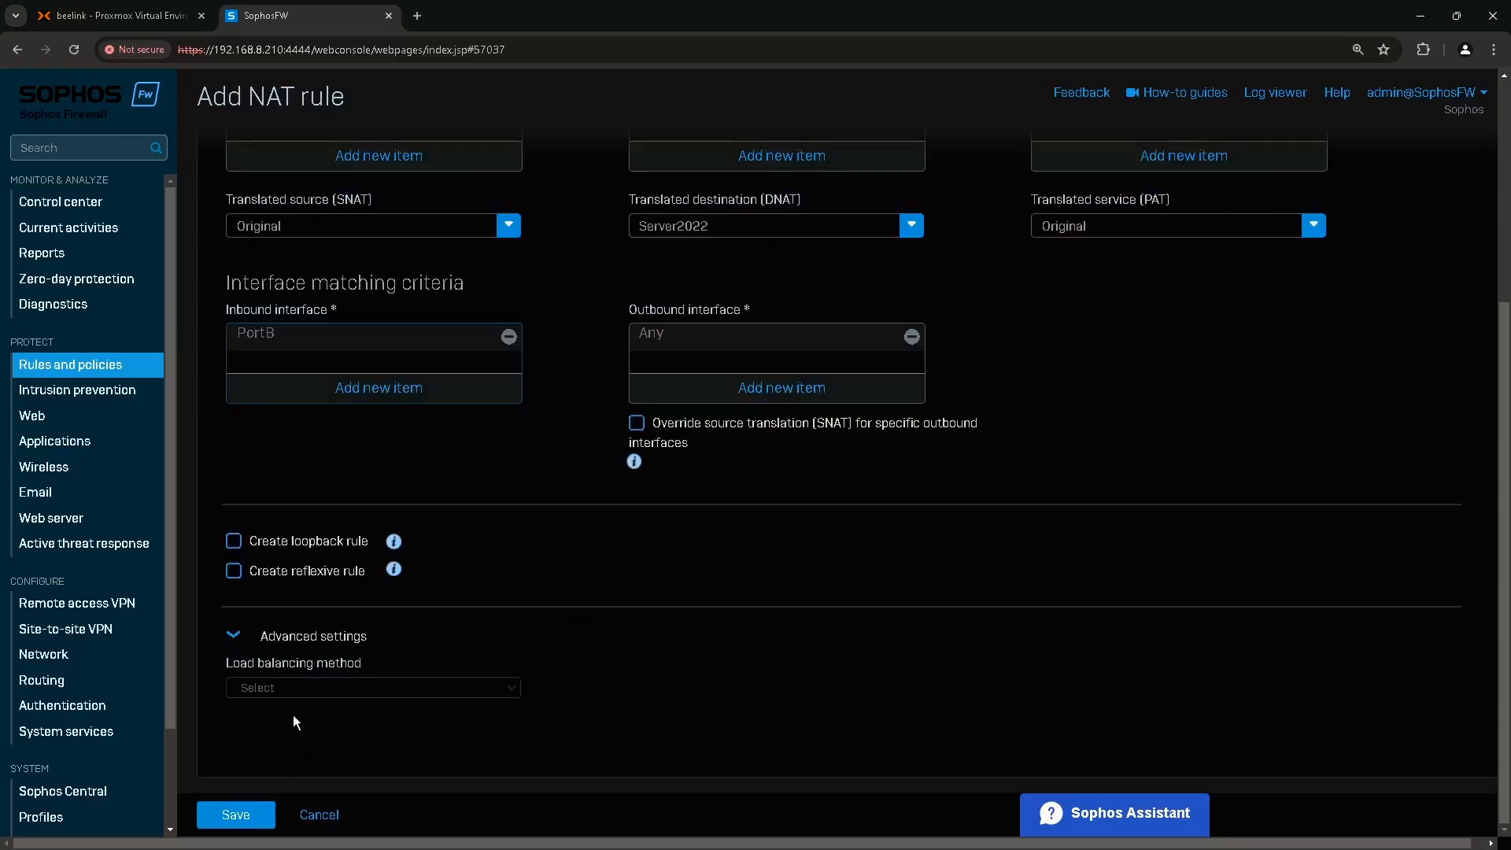
Save the Web IIS DNAT rule and move to the Firewall rules list.
{"action": "left_click", "coordinate": [243, 818]}
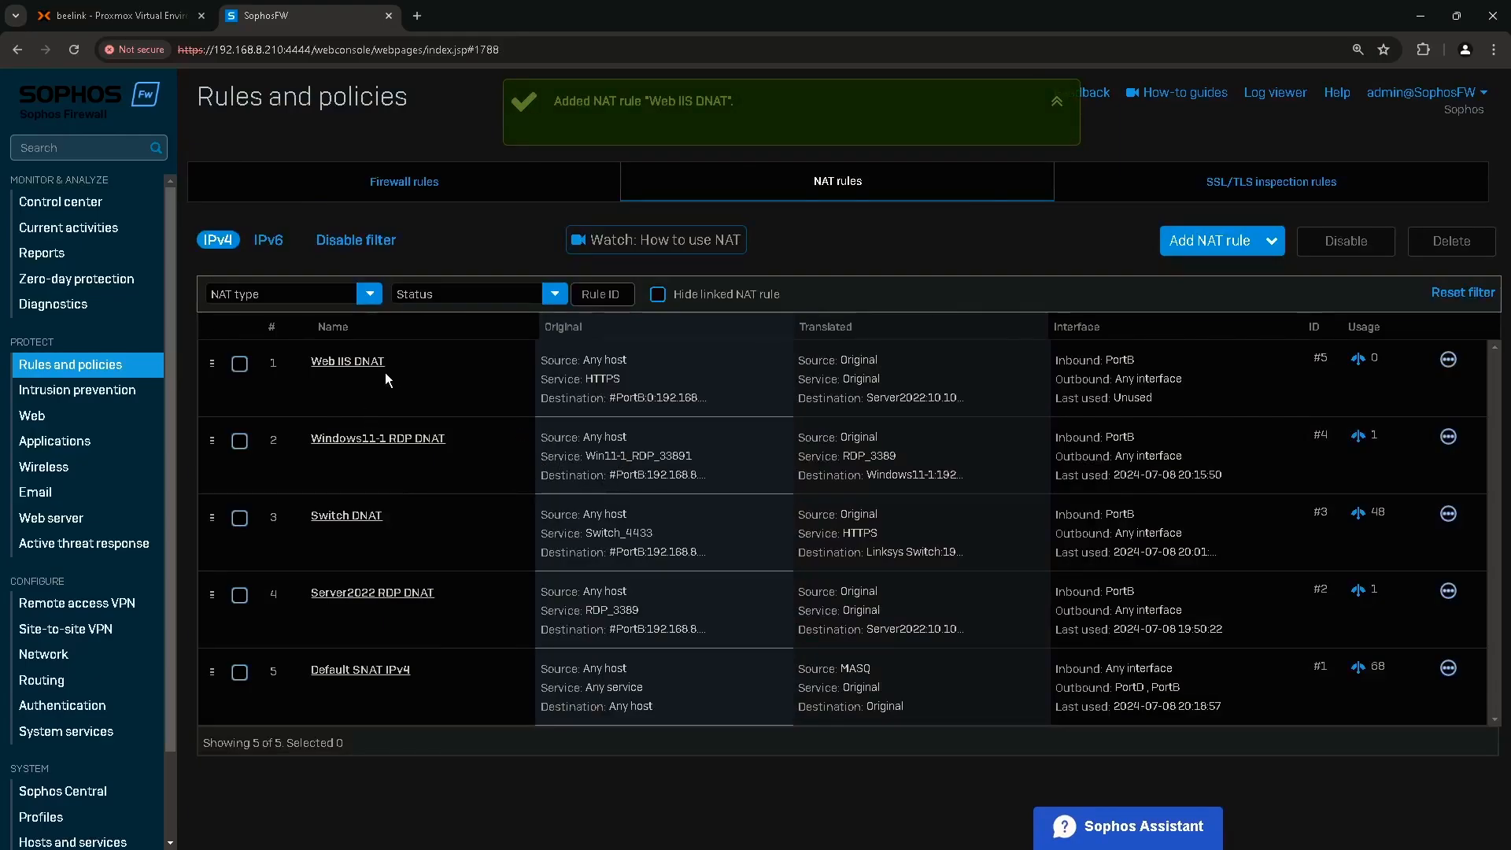
{"action": "left_click", "coordinate": [414, 184]}
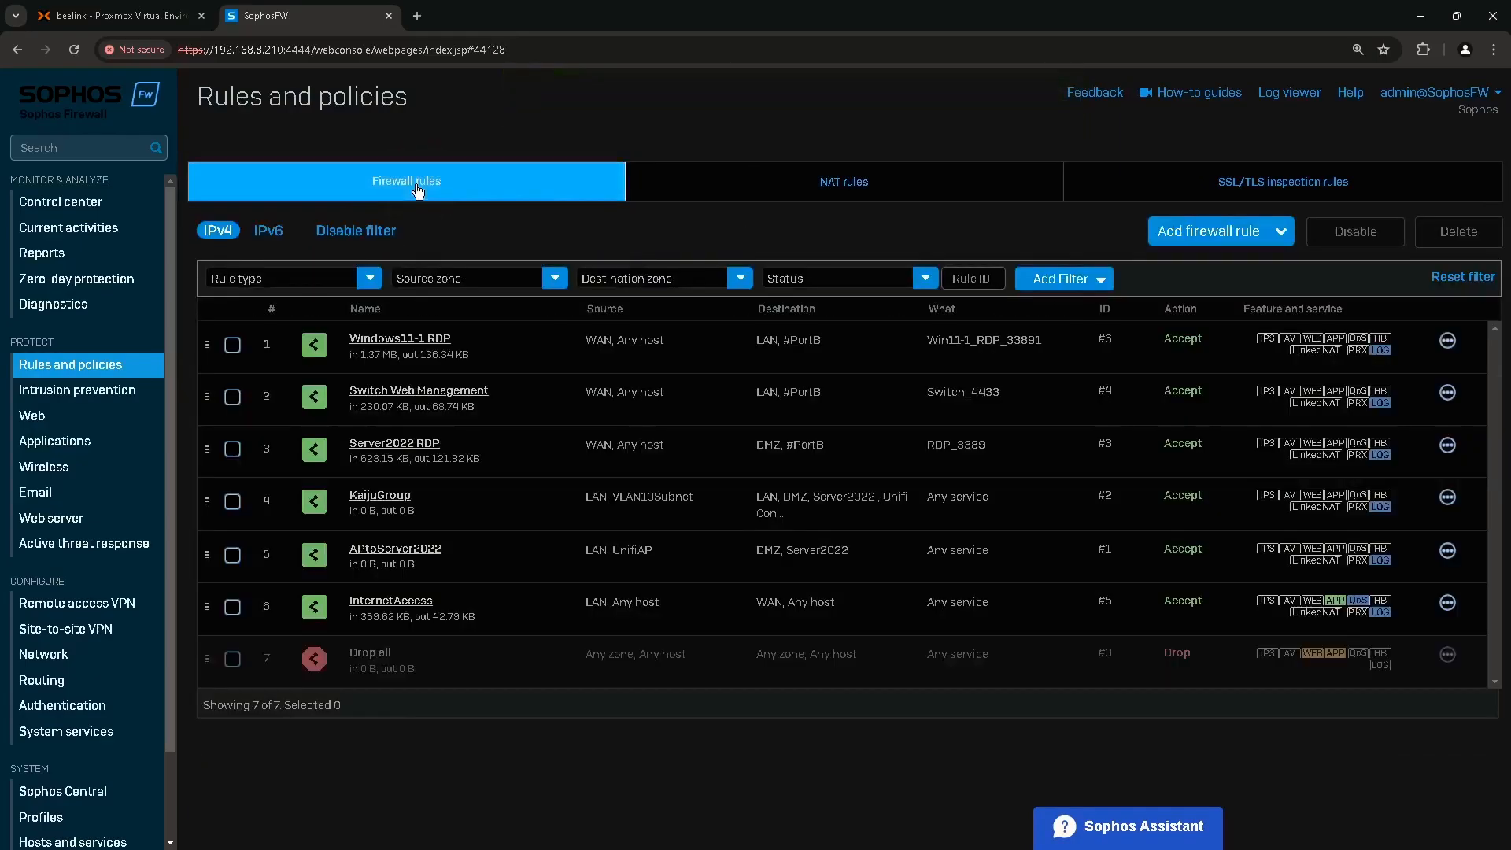
{"action": "left_click", "coordinate": [1207, 237]}
Create a new firewall rule named Web IIS with traffic logging, position Top and group None.
{"action": "left_click", "coordinate": [1125, 279]}
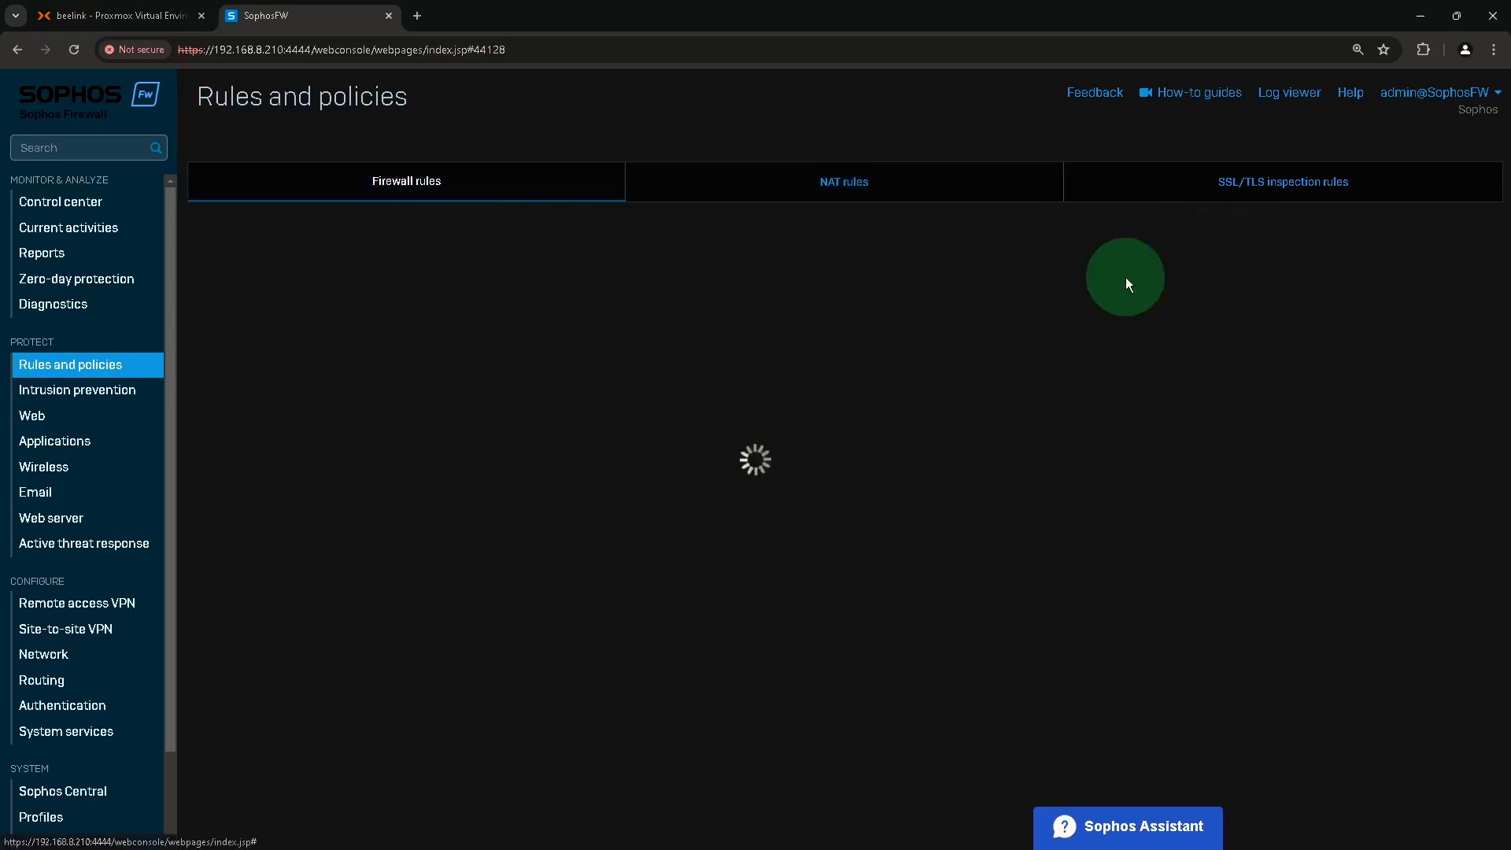
{"action": "left_click", "coordinate": [346, 235]}
{"action": "type", "text": "W"}
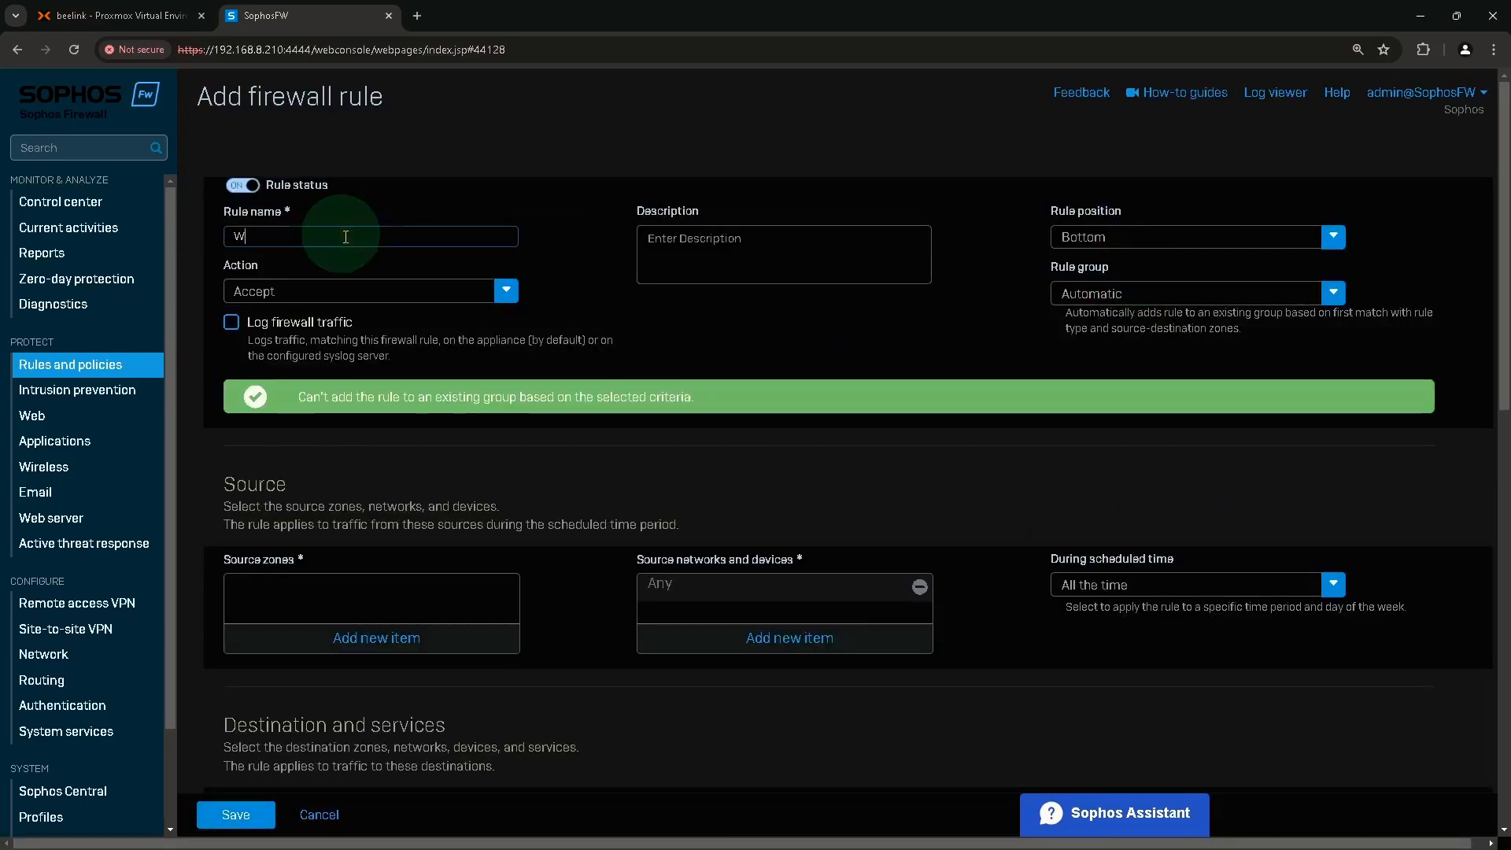
{"action": "type", "text": "eb IIS"}
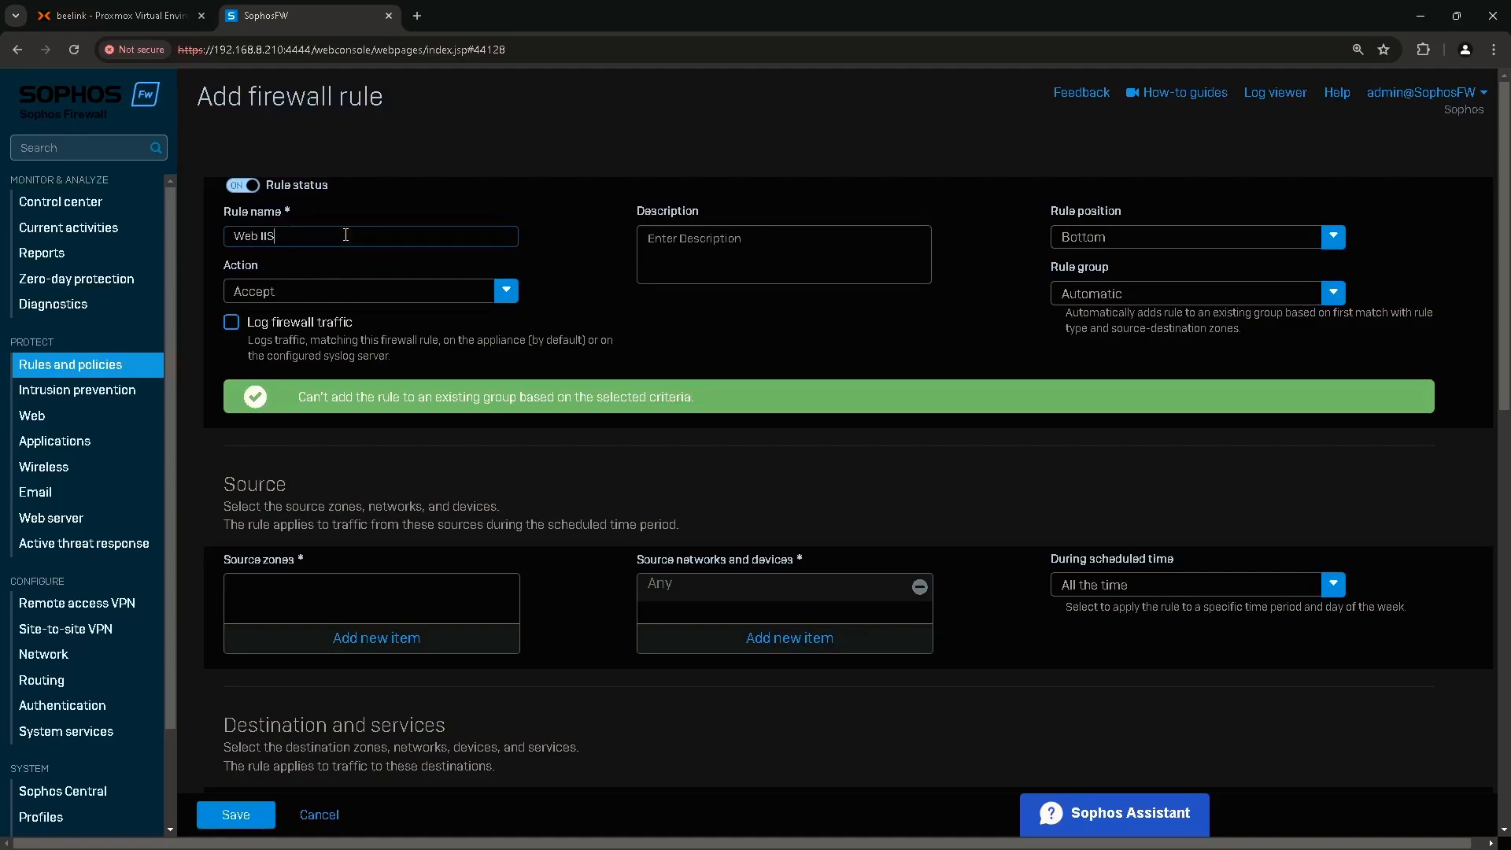
{"action": "left_click", "coordinate": [232, 323]}
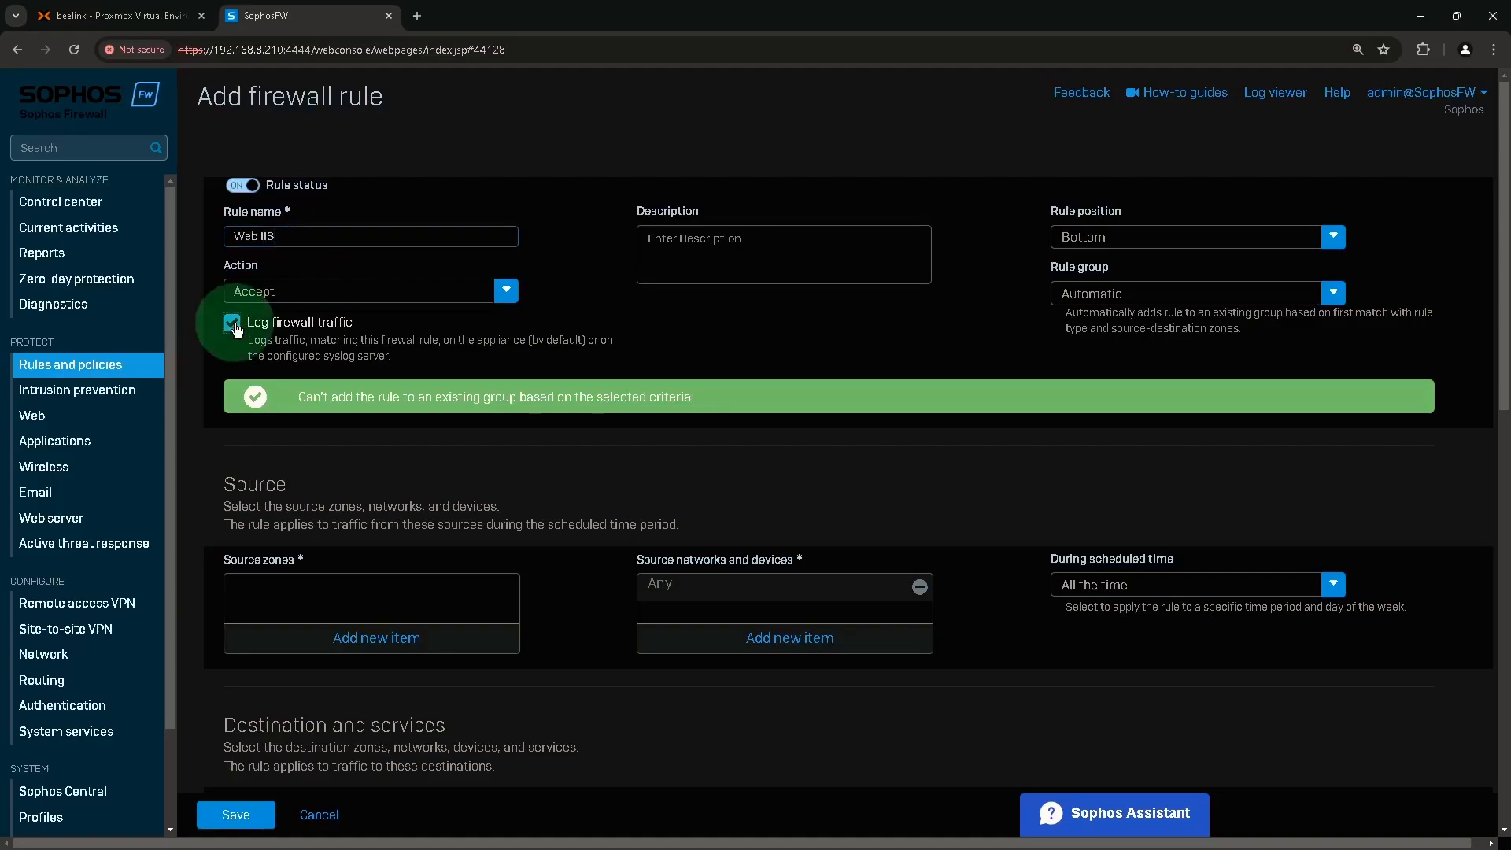
{"action": "left_click", "coordinate": [1090, 238]}
{"action": "left_click", "coordinate": [1075, 267]}
{"action": "left_click", "coordinate": [1094, 298]}
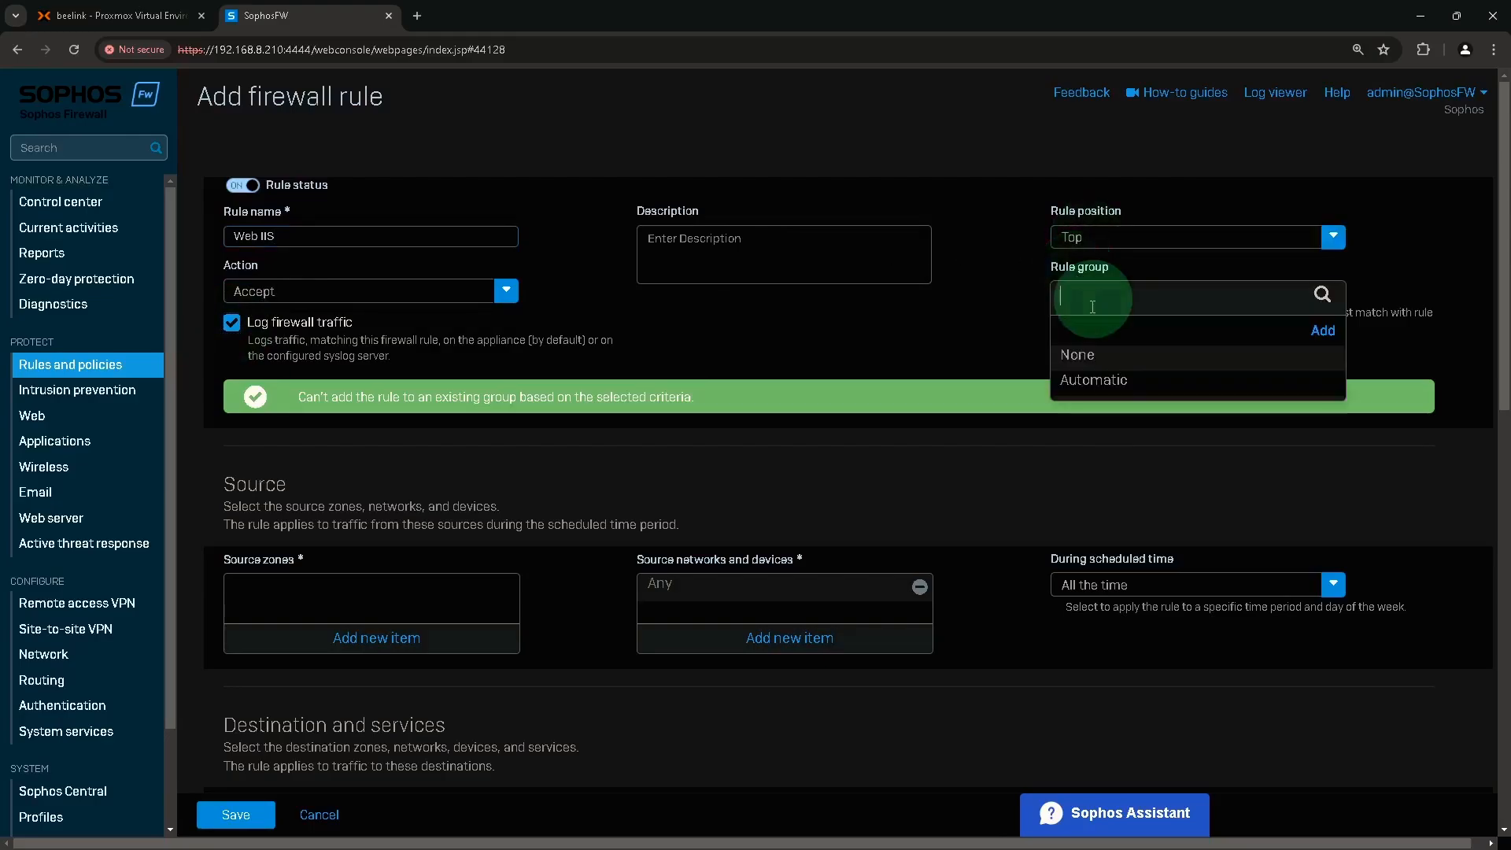
{"action": "left_click", "coordinate": [1073, 348]}
Set WAN as the rule's source zone.
{"action": "scroll", "coordinate": [744, 437], "scroll_direction": "down", "scroll_amount": 1}
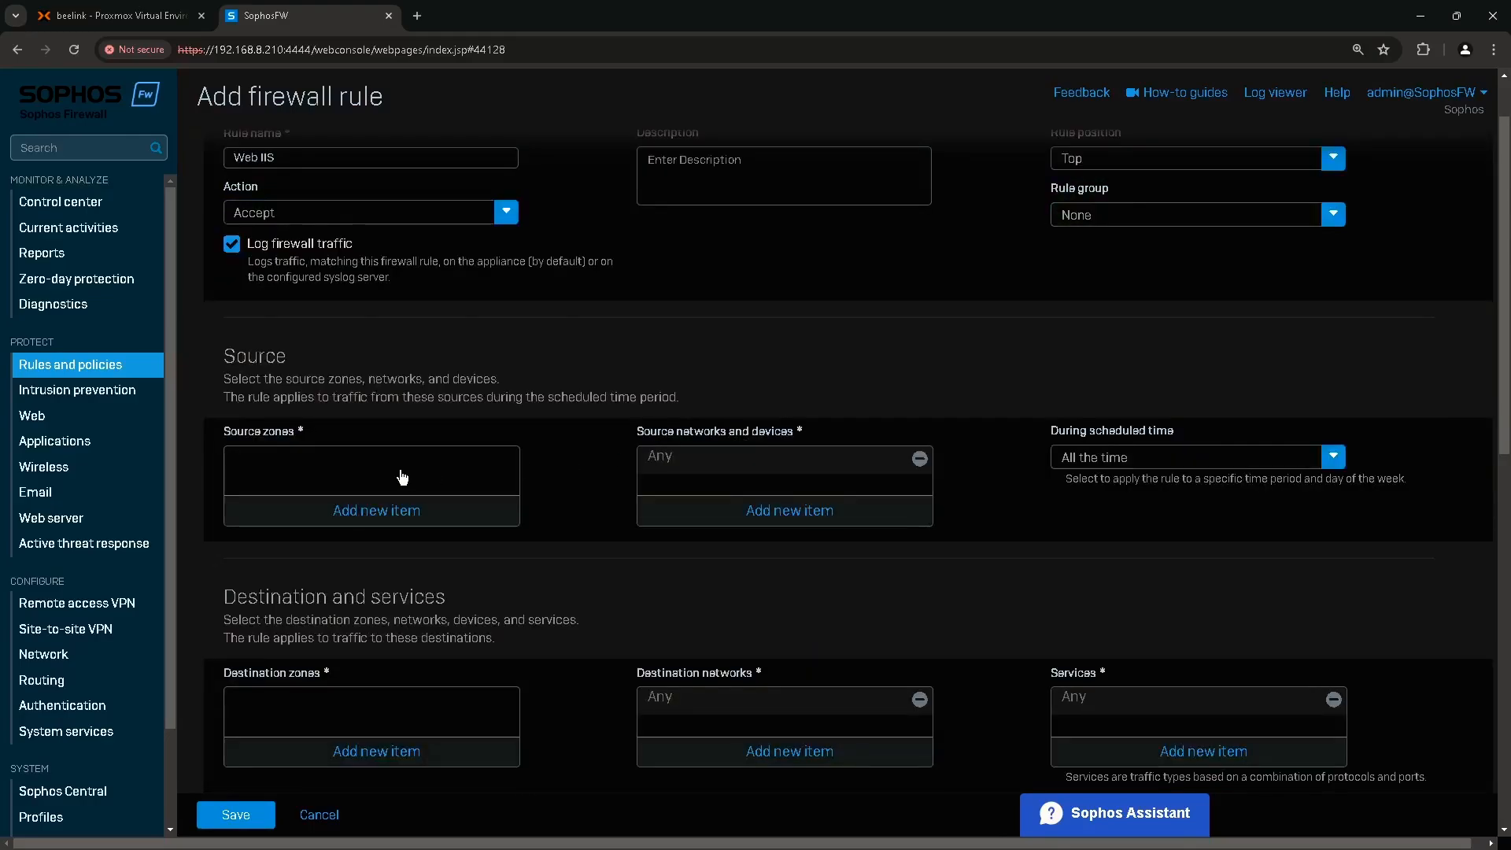
{"action": "mouse_move", "coordinate": [262, 442]}
{"action": "left_mouse_down"}
{"action": "mouse_move", "coordinate": [228, 441]}
{"action": "mouse_move", "coordinate": [287, 442]}
{"action": "left_mouse_up"}
{"action": "left_click", "coordinate": [353, 521]}
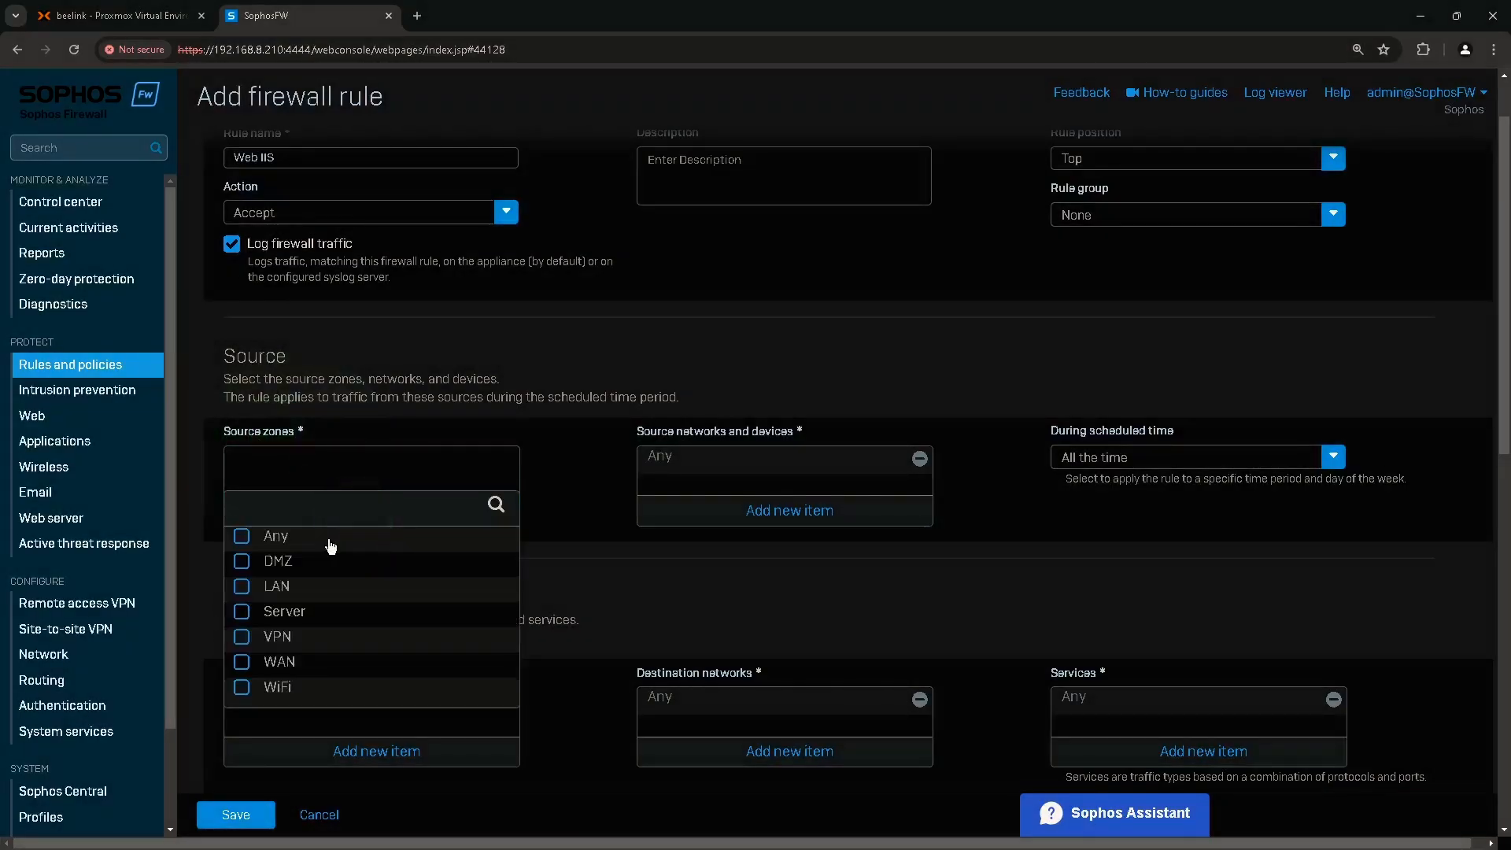
{"action": "left_click", "coordinate": [281, 663]}
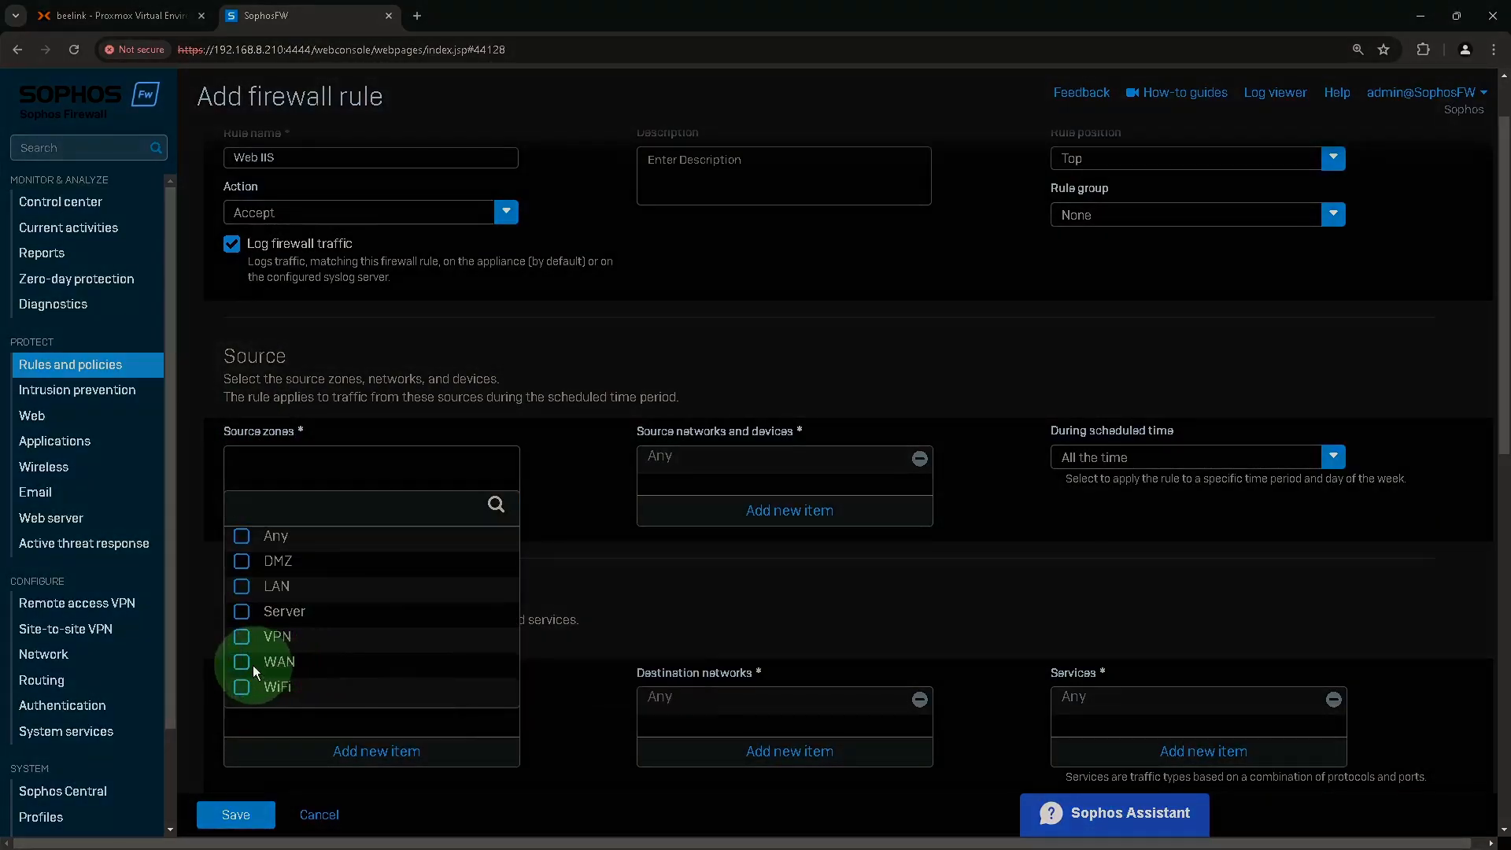
{"action": "left_click", "coordinate": [340, 721]}
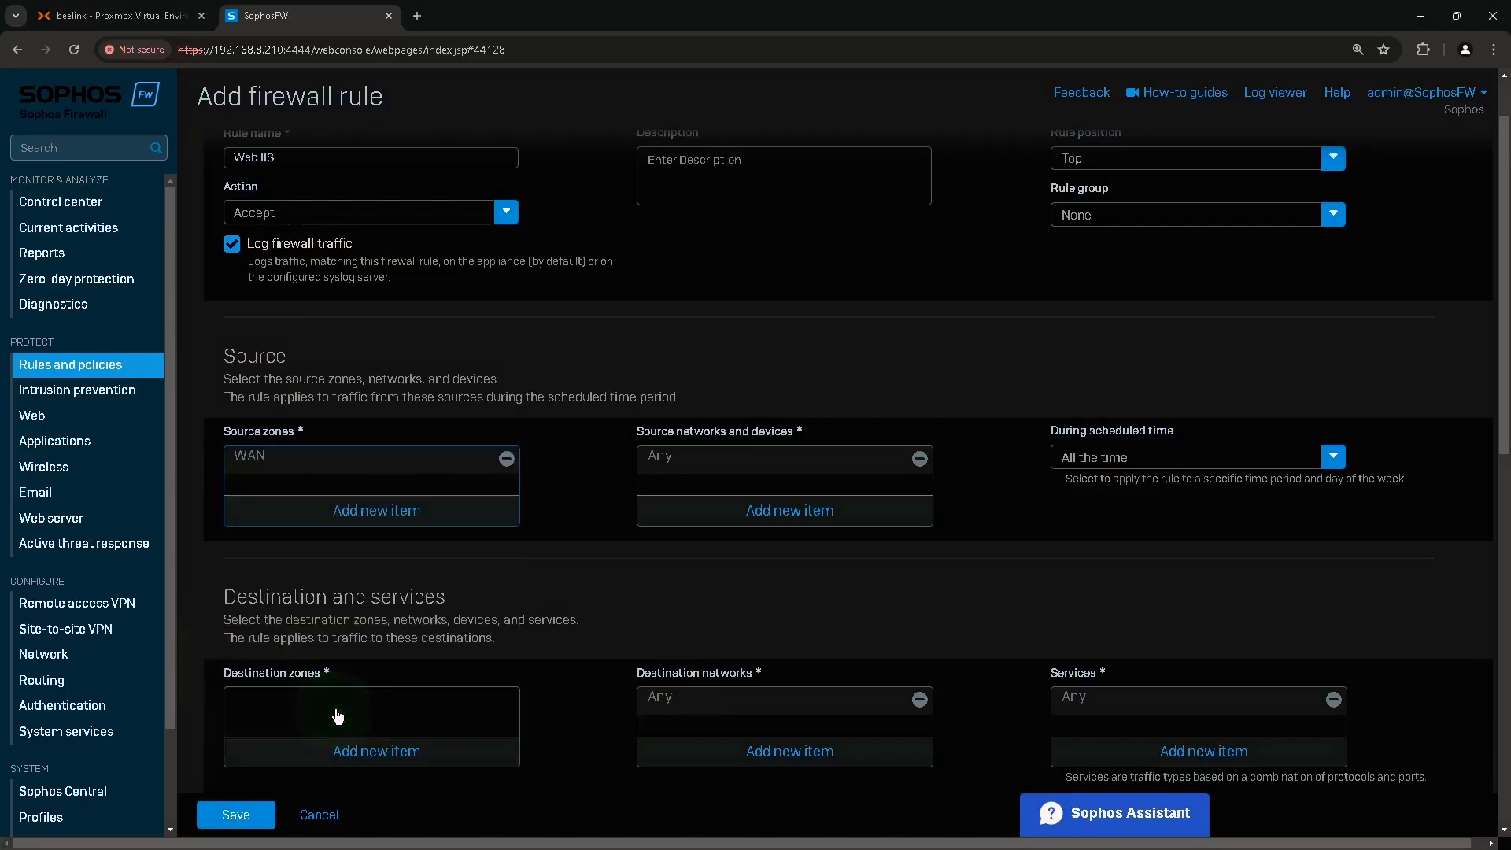
Add DMZ as the Web IIS rule's destination zone.
{"action": "left_click", "coordinate": [701, 457]}
{"action": "scroll", "coordinate": [1088, 437], "scroll_direction": "down", "scroll_amount": 1}
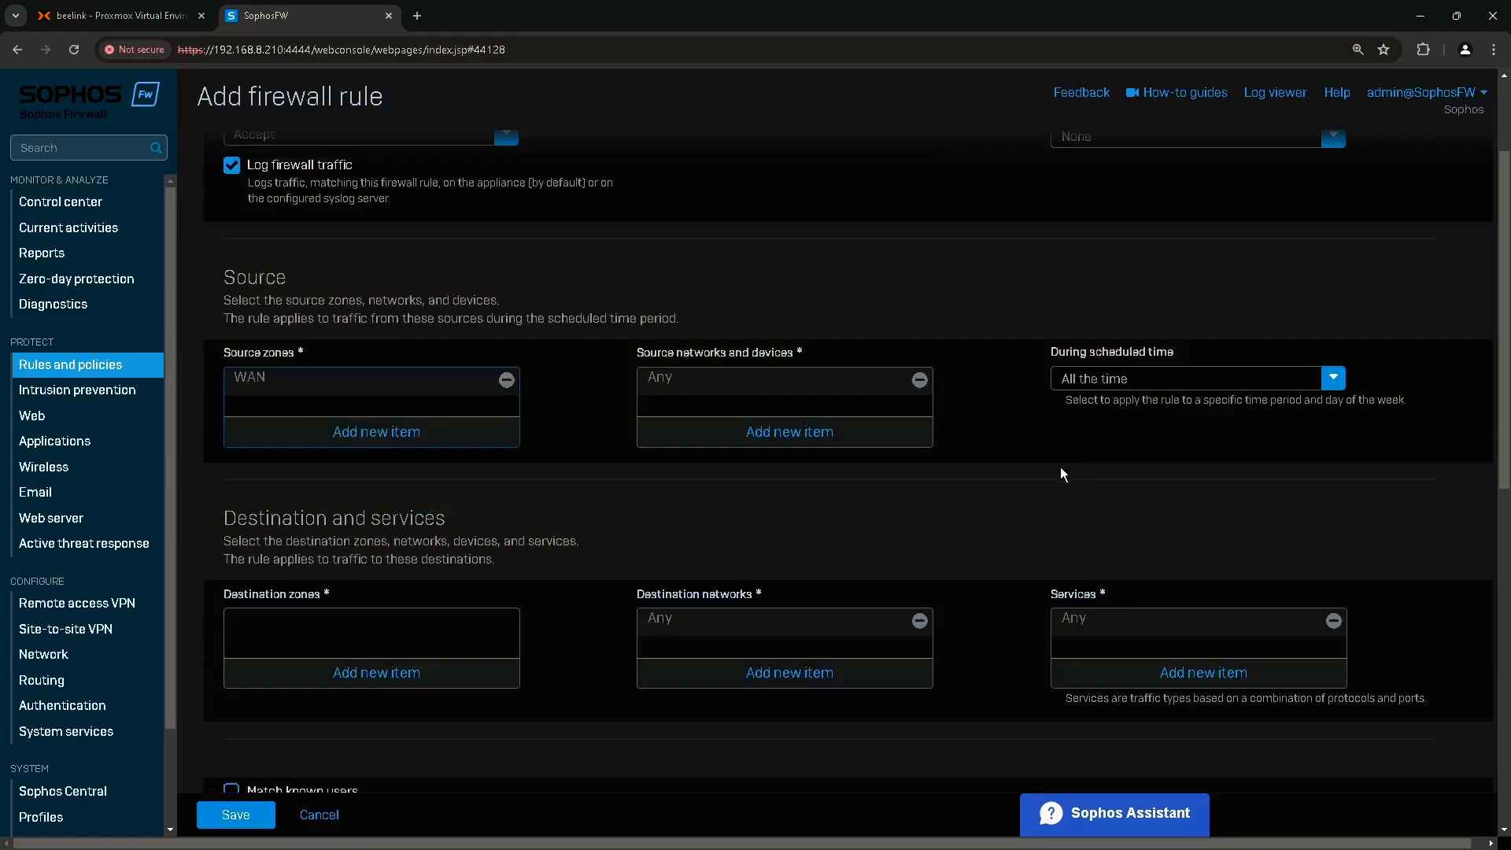
{"action": "scroll", "coordinate": [338, 681], "scroll_direction": "down", "scroll_amount": 1}
{"action": "left_click", "coordinate": [266, 527]}
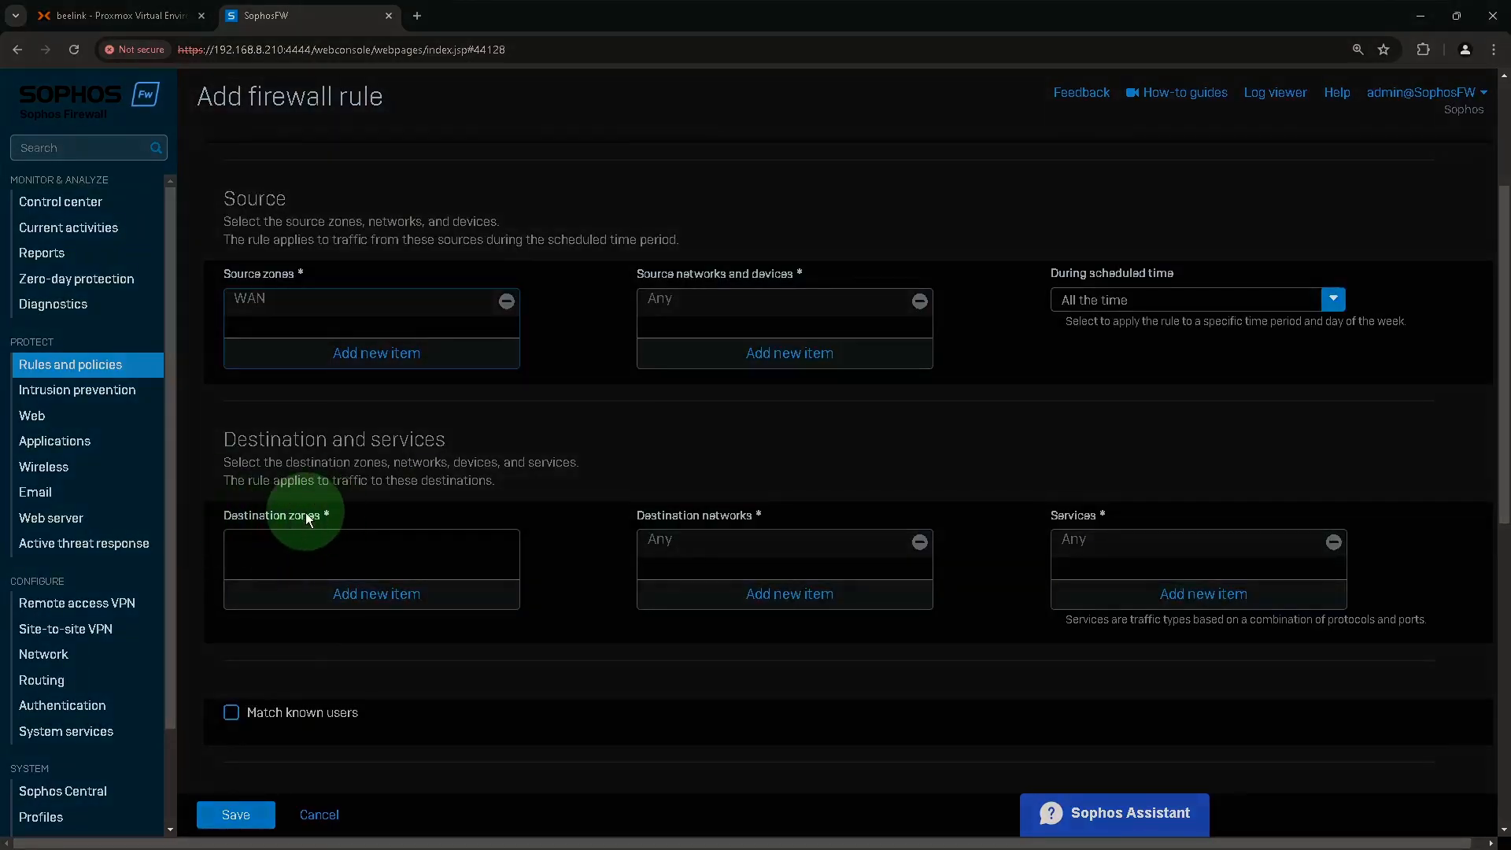
{"action": "left_click", "coordinate": [384, 593]}
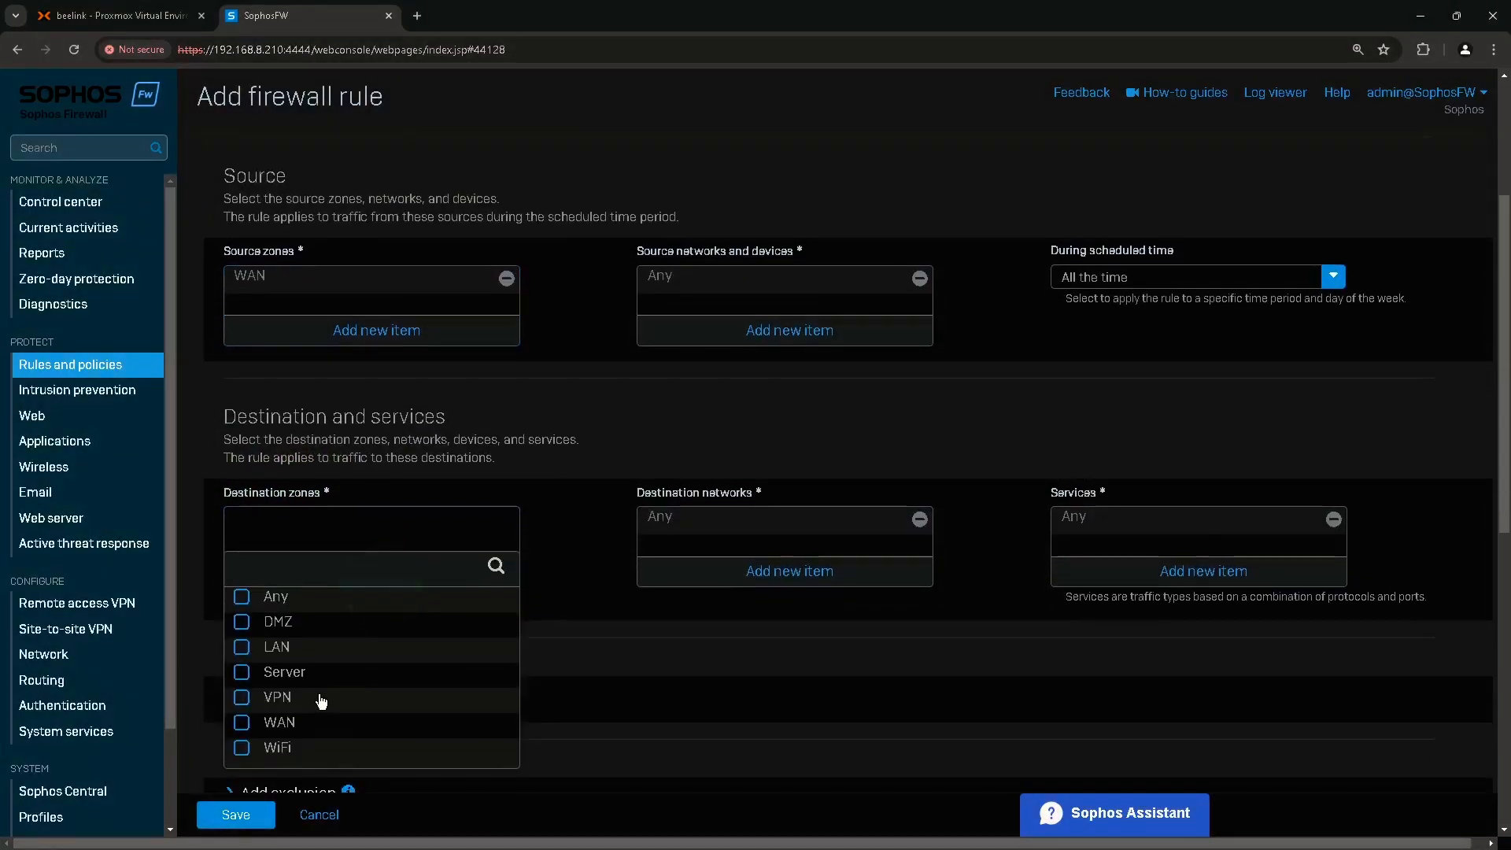
{"action": "left_click", "coordinate": [275, 626]}
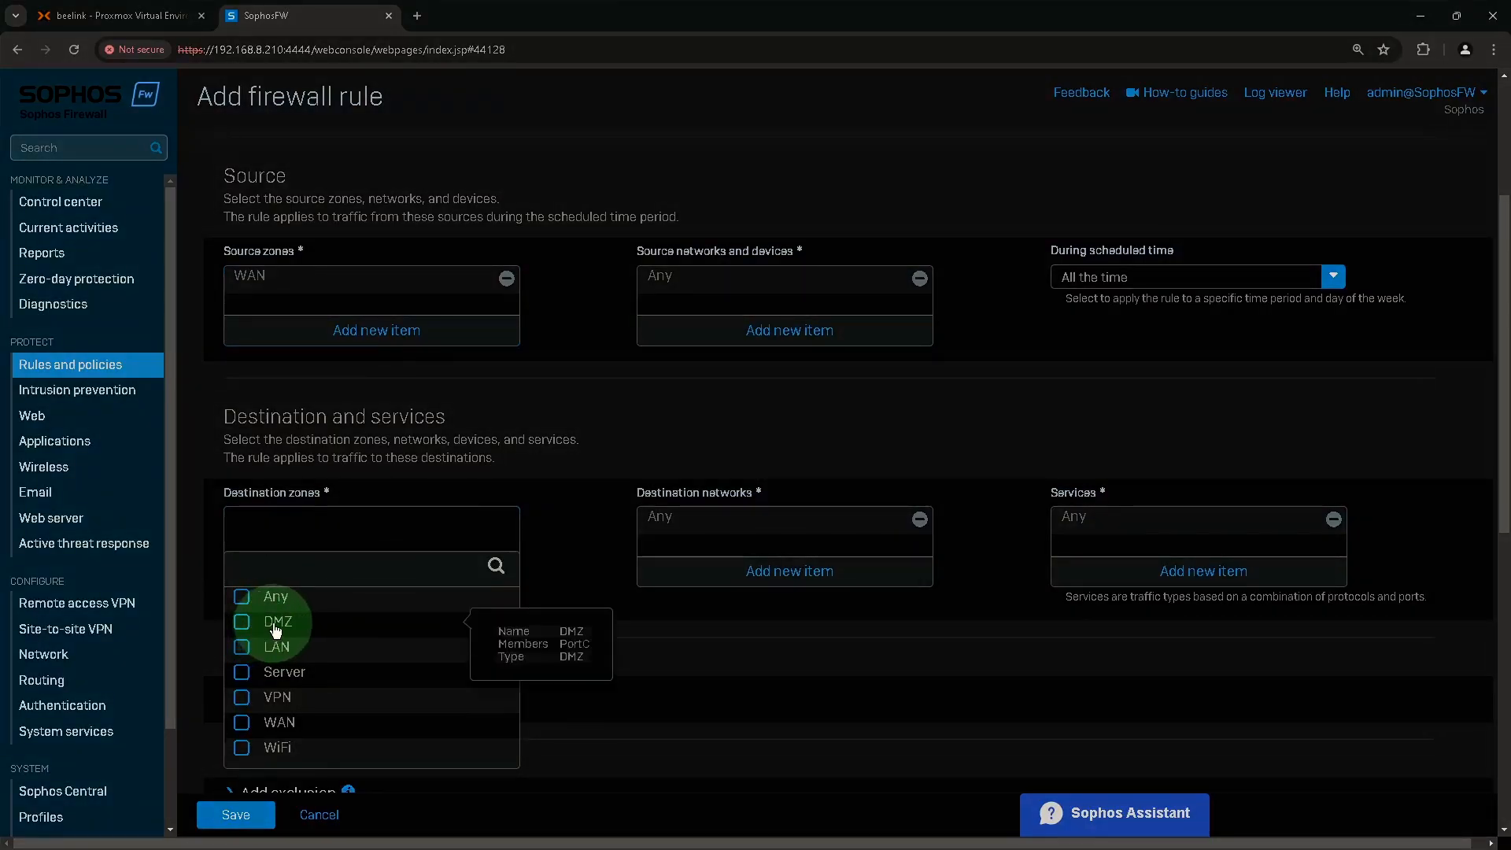
{"action": "left_click", "coordinate": [355, 780]}
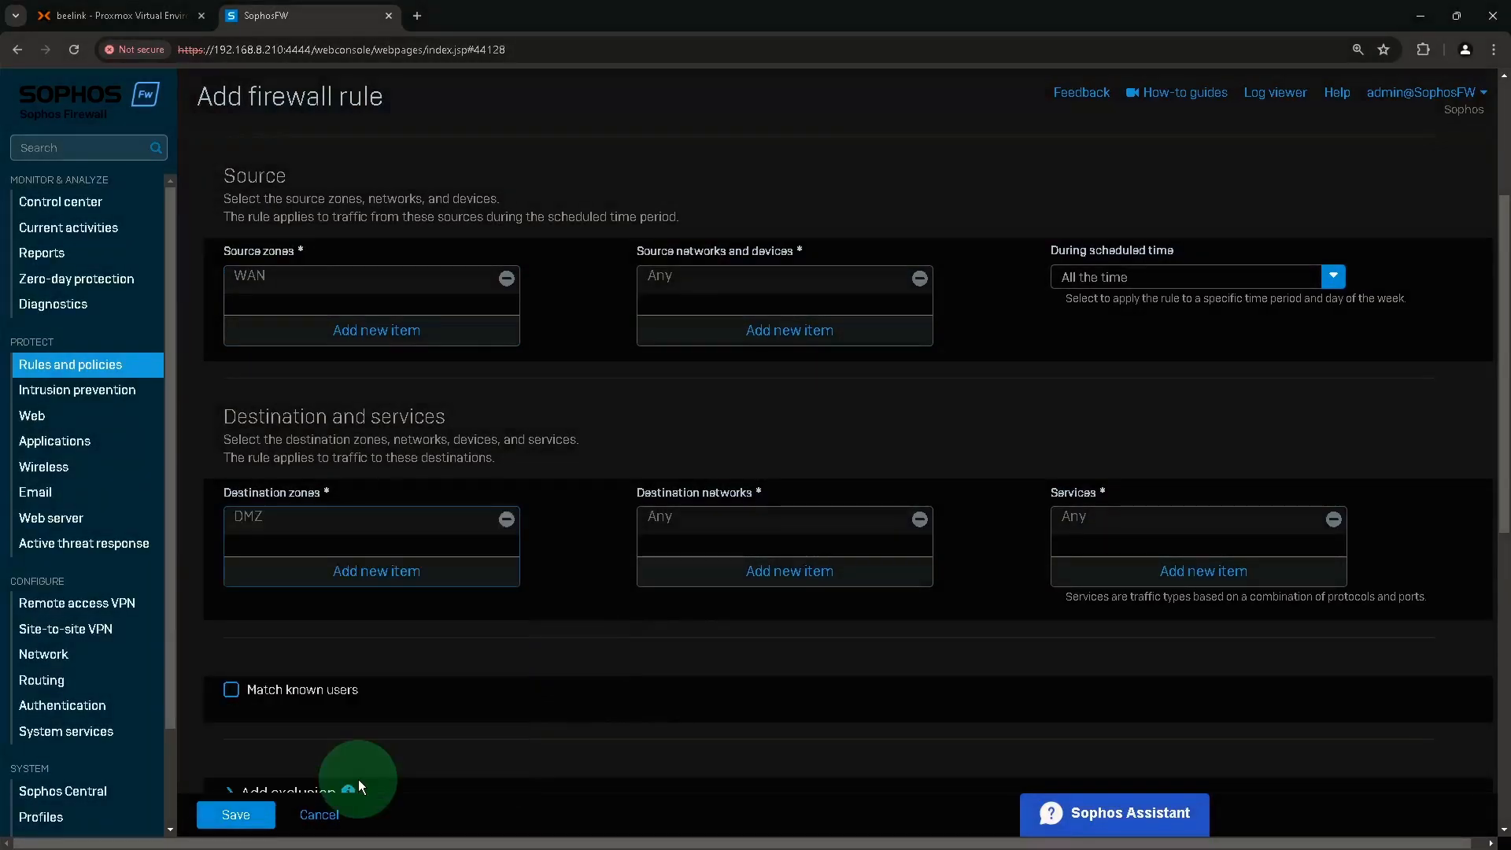
Replace the destination network Any with #PortB:0.
{"action": "left_click", "coordinate": [672, 512]}
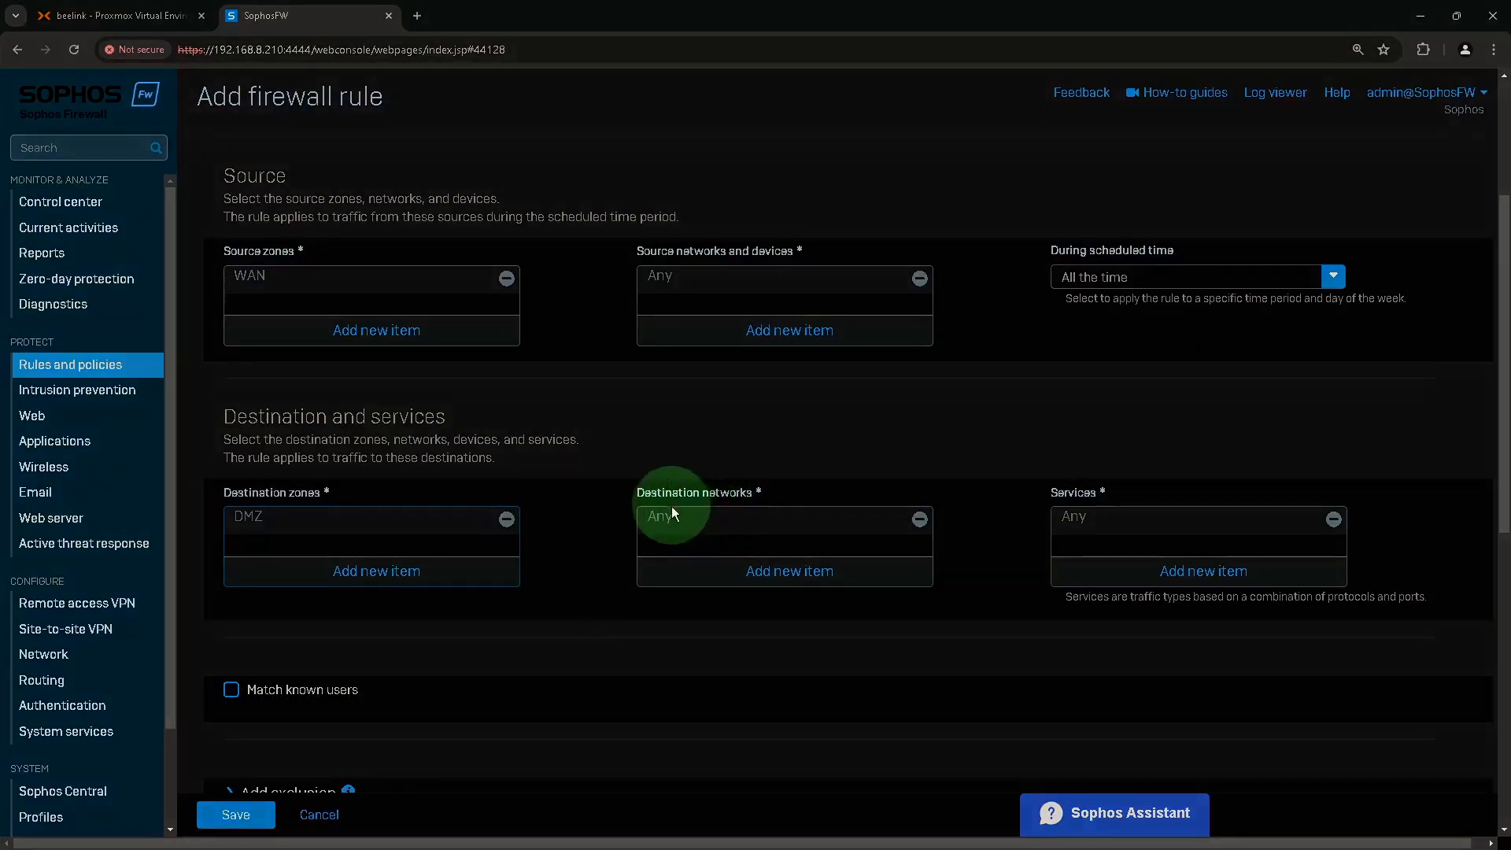
{"action": "left_click", "coordinate": [920, 520]}
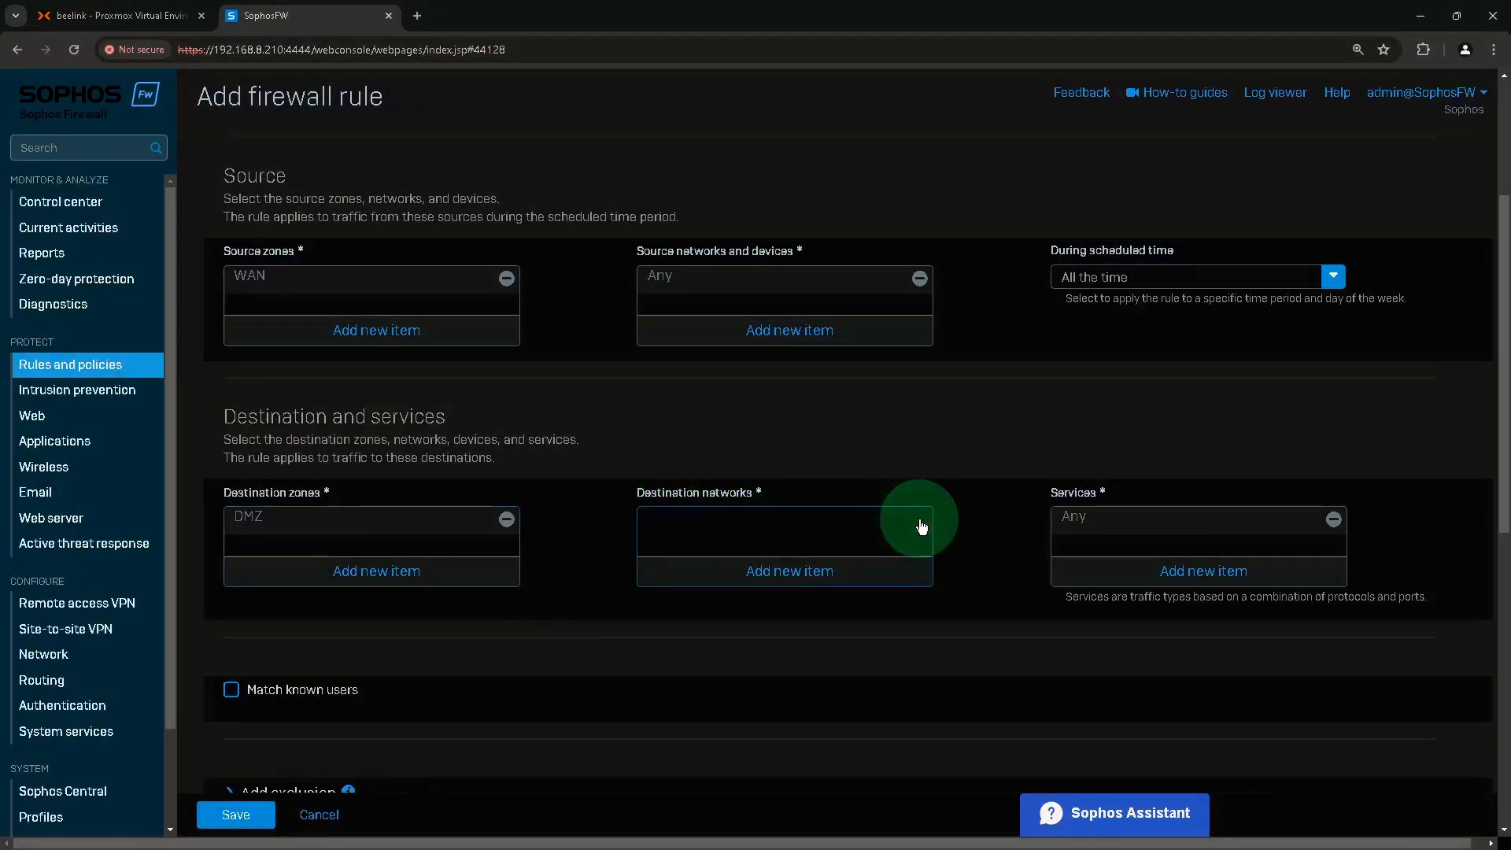
{"action": "left_click", "coordinate": [826, 573]}
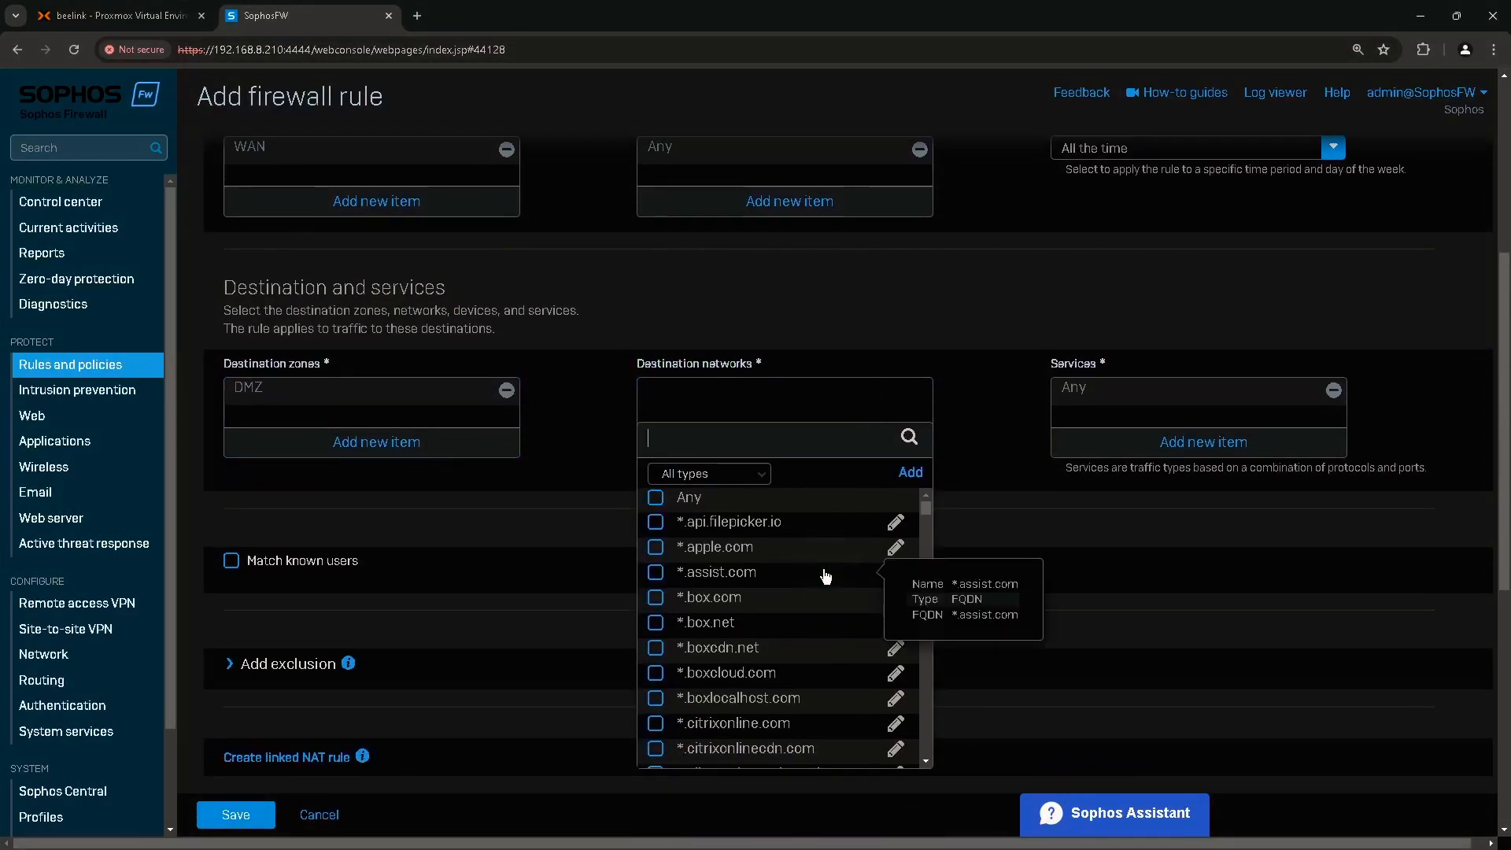
{"action": "type", "text": "portb"}
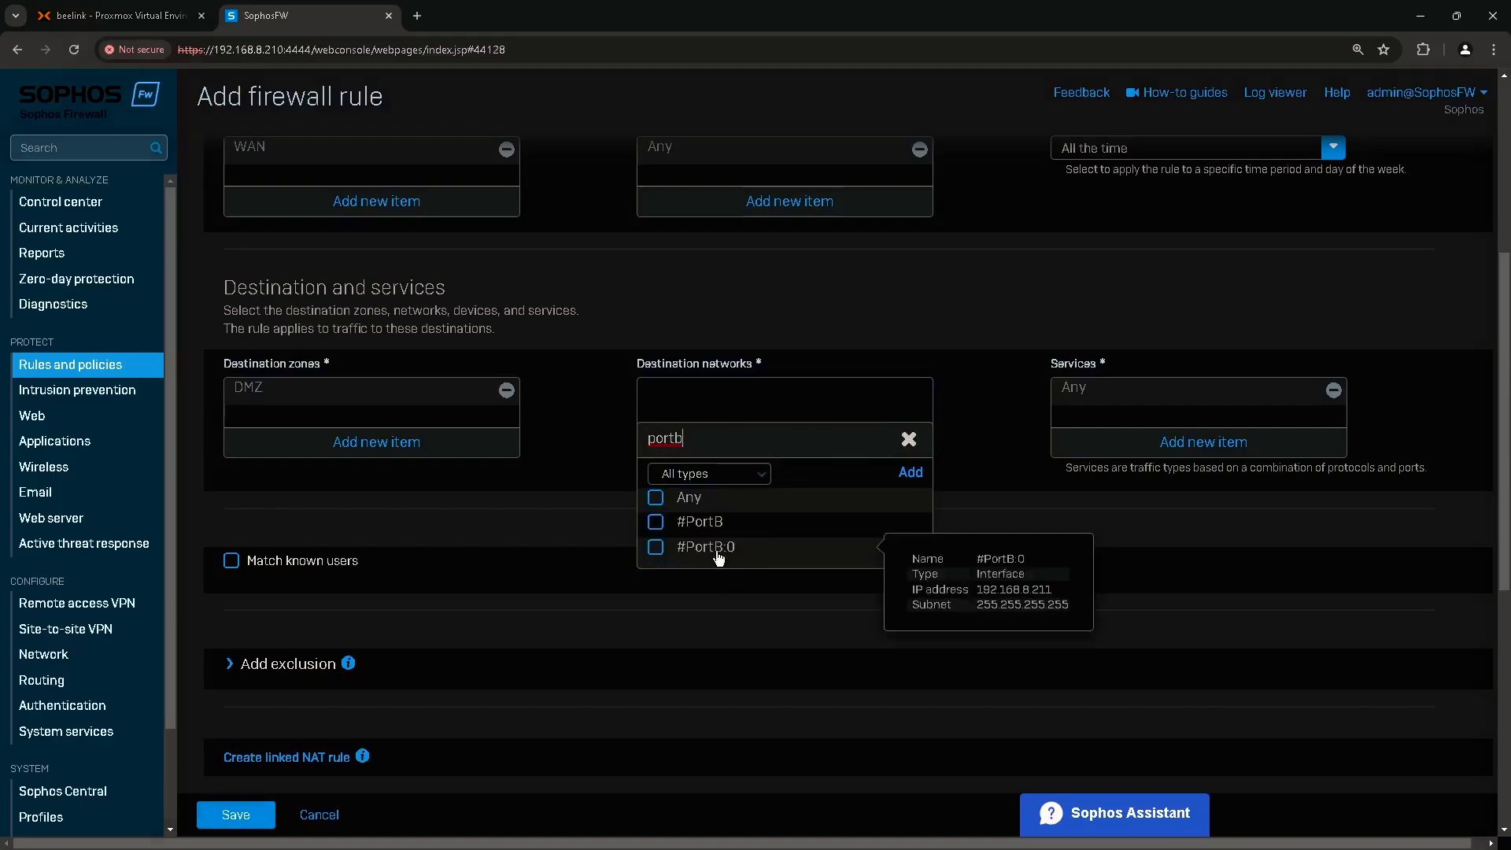
{"action": "left_click", "coordinate": [733, 557]}
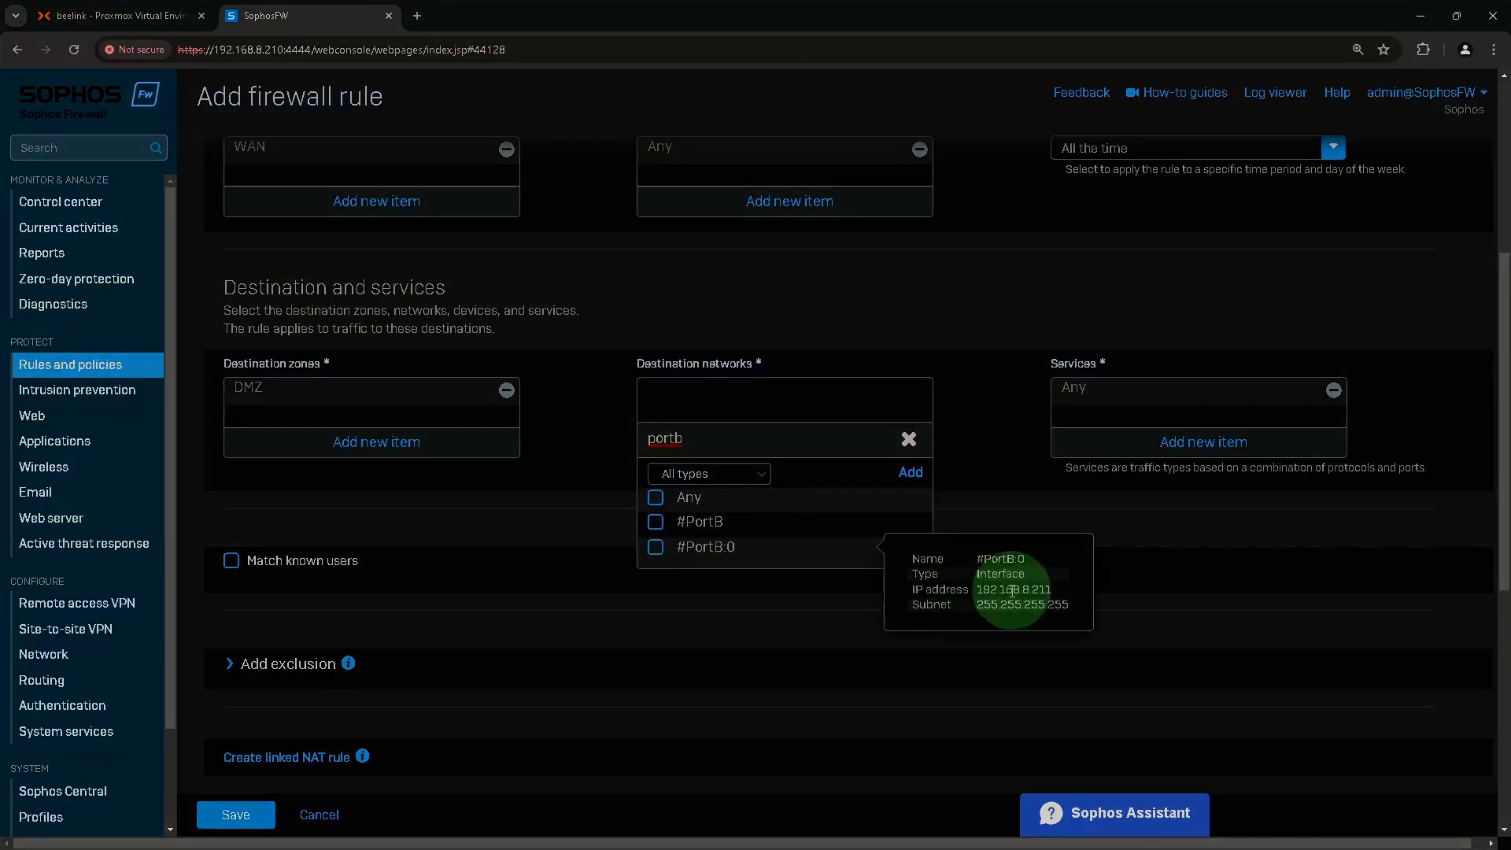
{"action": "left_click", "coordinate": [700, 554]}
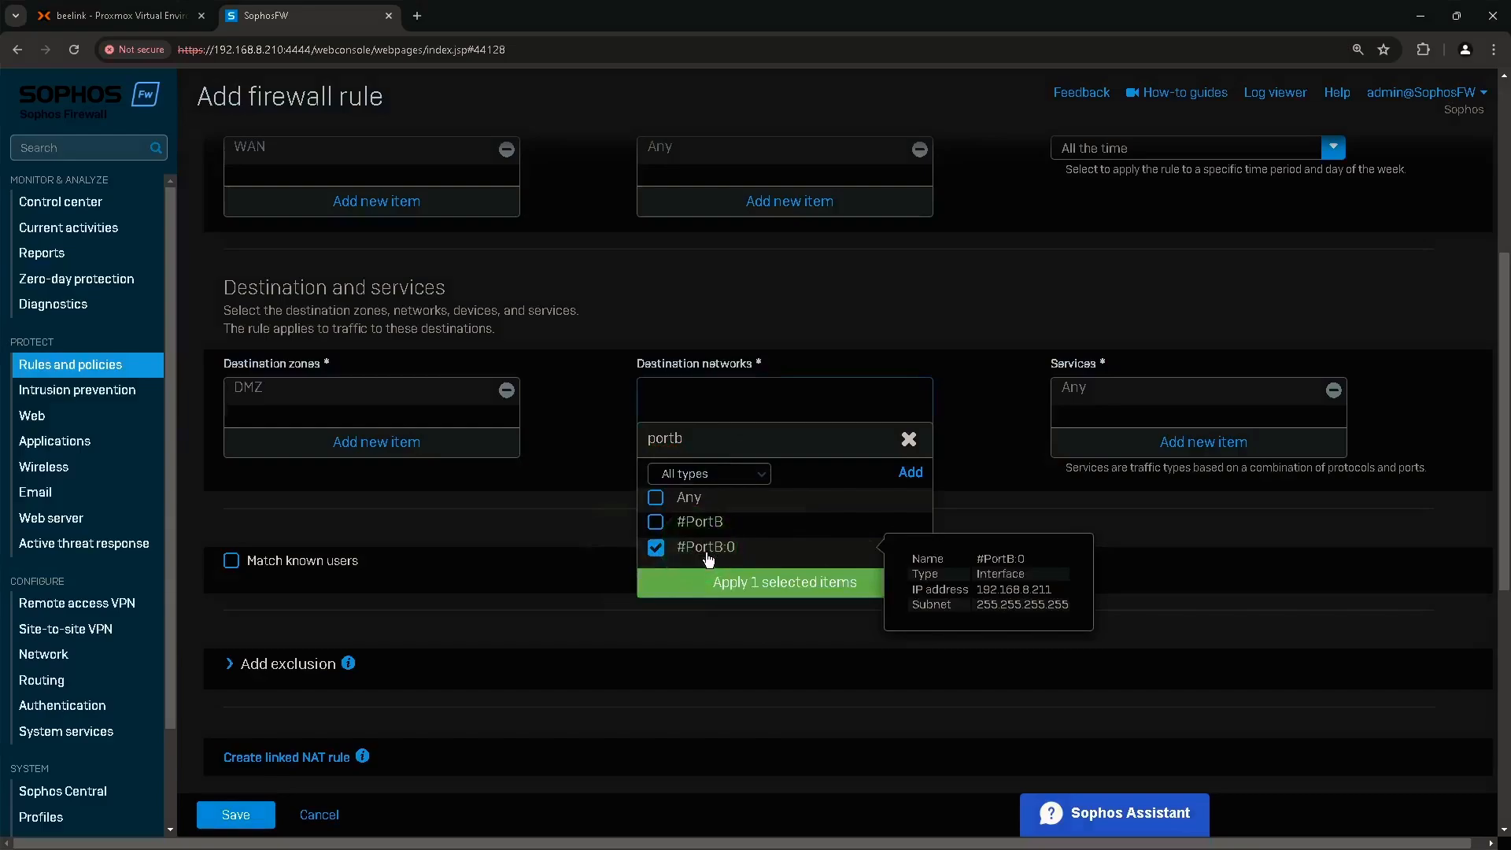
{"action": "left_click", "coordinate": [721, 583]}
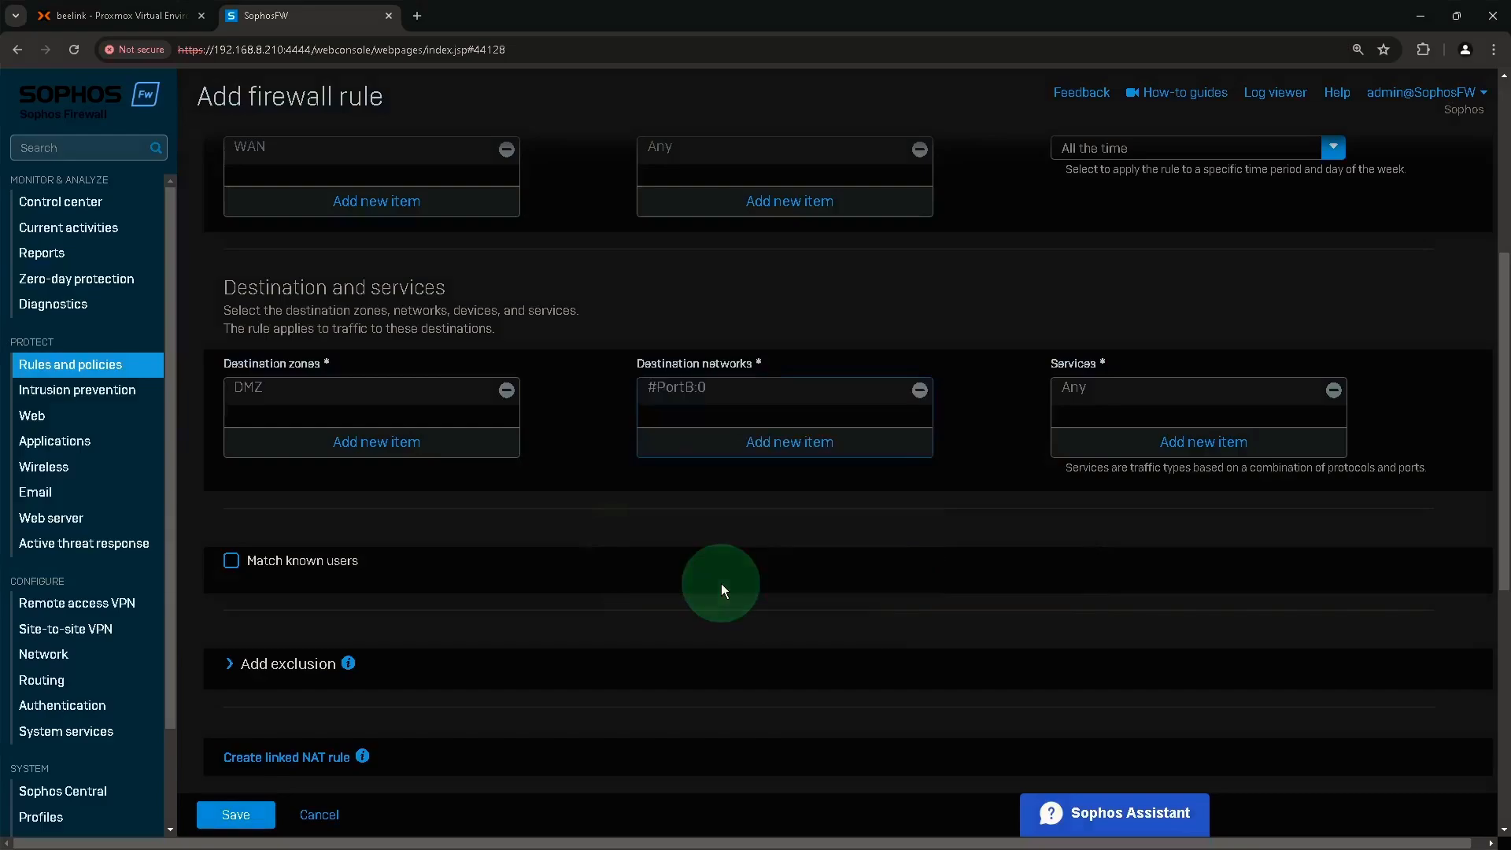
Restrict the rule's services to HTTPS instead of Any and save the rule.
{"action": "left_click", "coordinate": [1085, 370]}
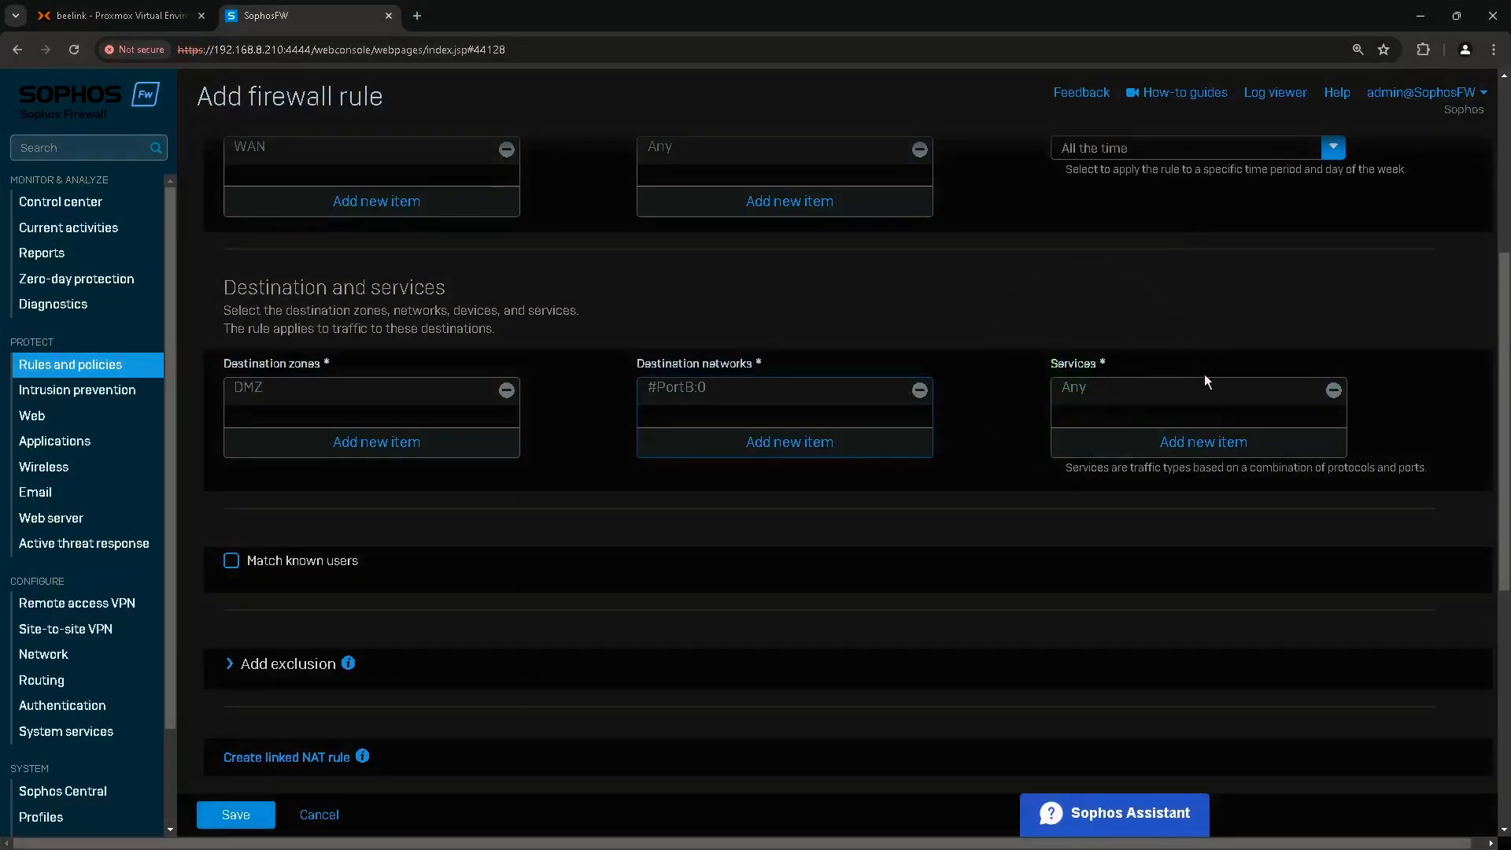
{"action": "left_click", "coordinate": [1334, 391]}
{"action": "left_click", "coordinate": [1226, 437]}
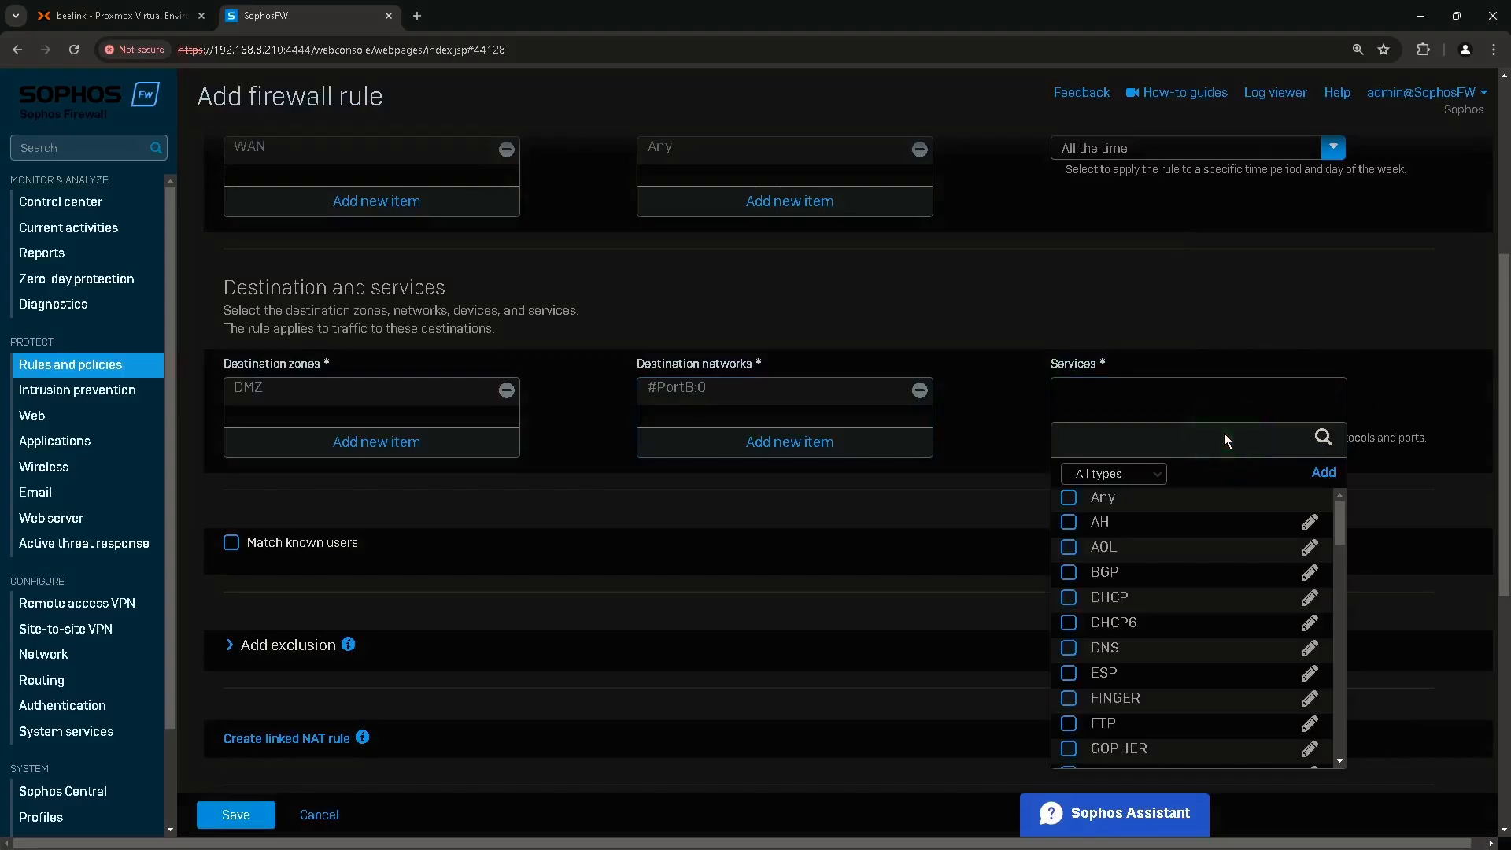
{"action": "type", "text": "https"}
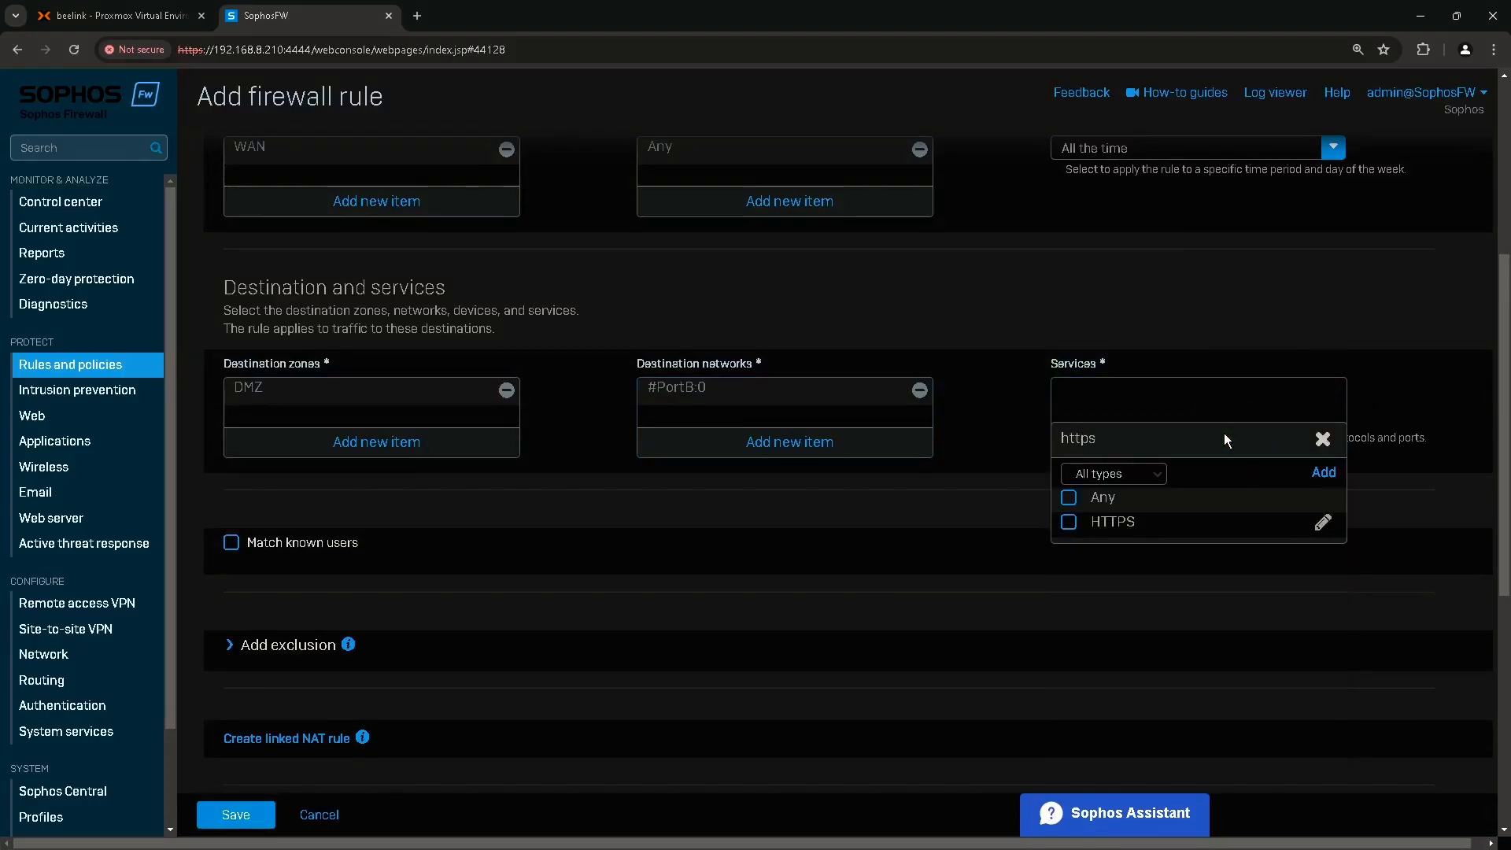
{"action": "left_click", "coordinate": [1116, 521]}
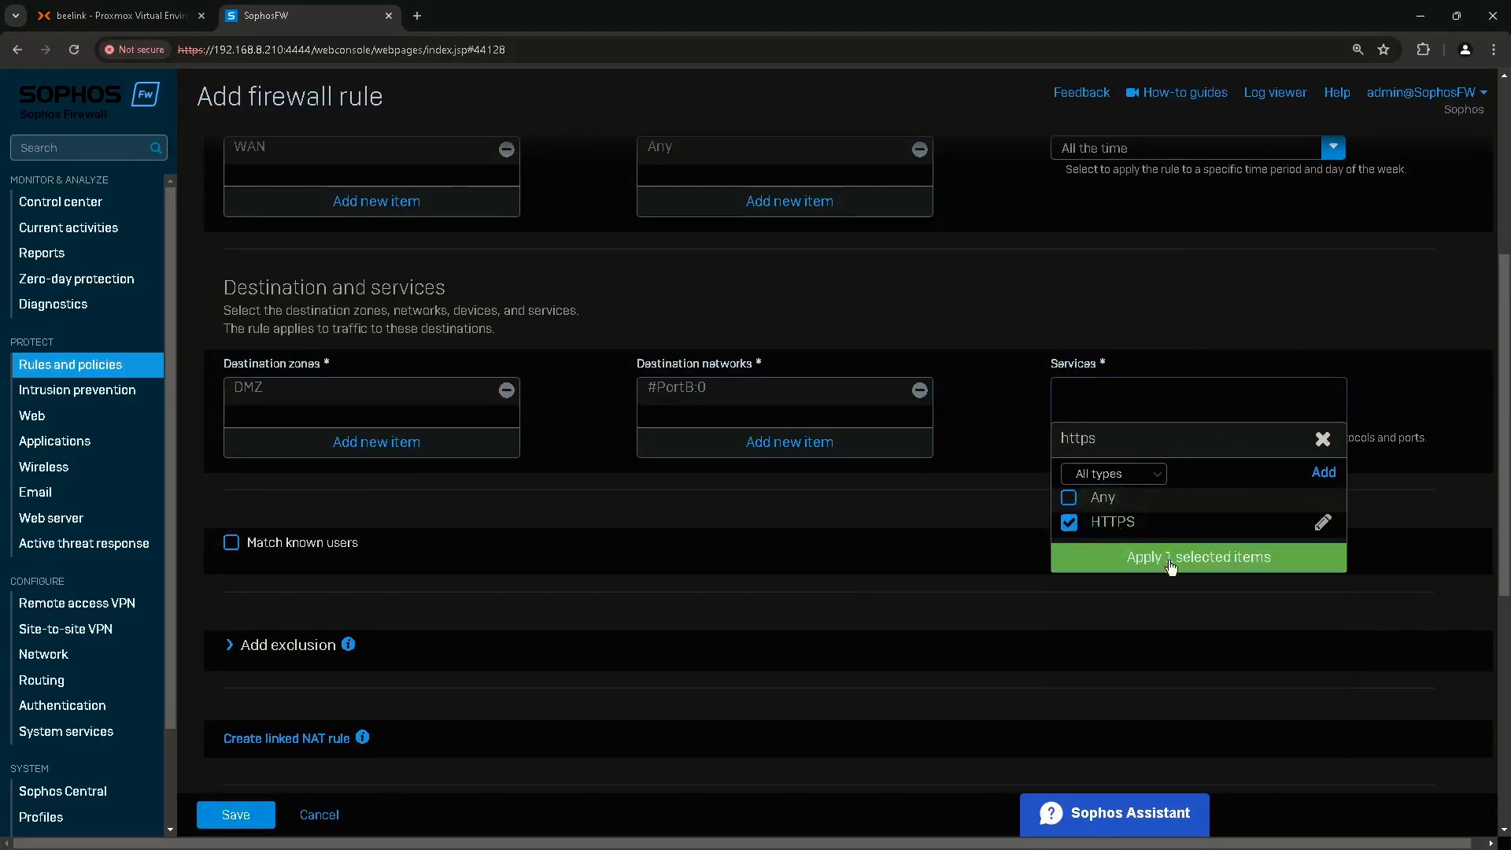
{"action": "left_click", "coordinate": [1170, 564]}
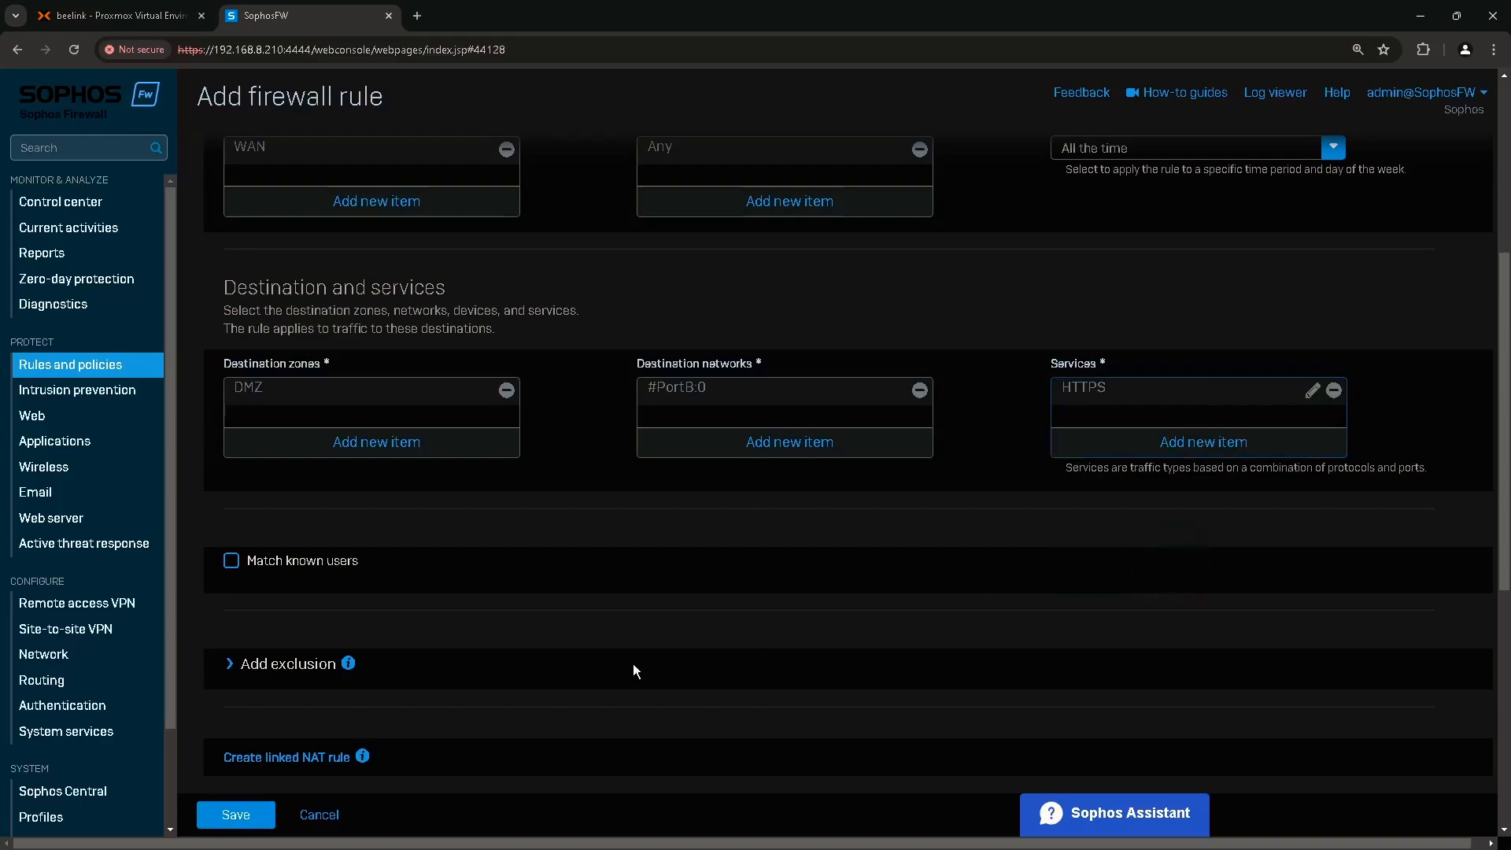
{"action": "left_click", "coordinate": [245, 824]}
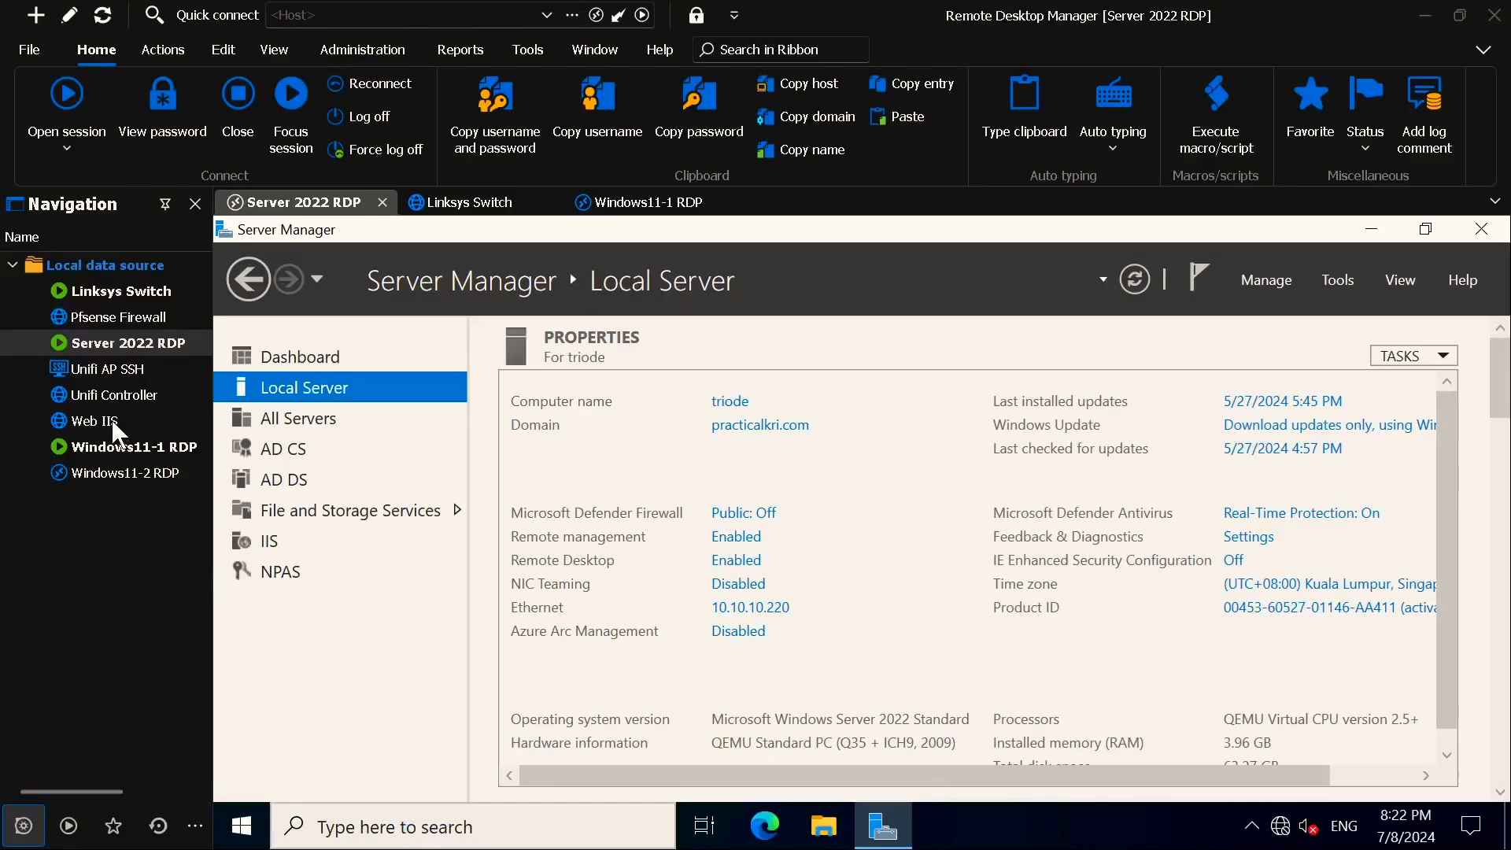
{"action": "double_click", "coordinate": [108, 424]}
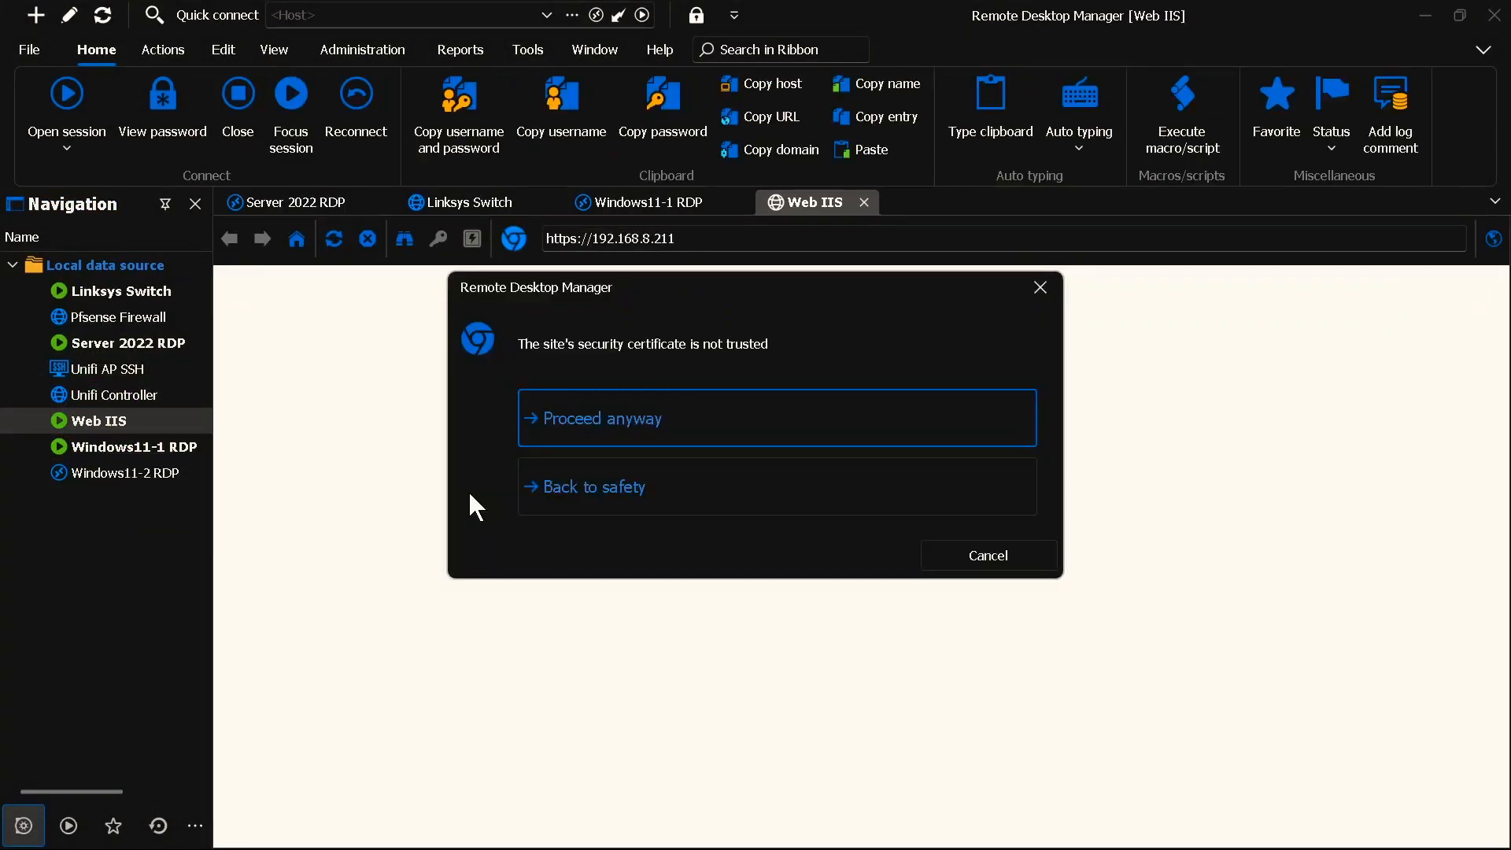
{"action": "left_click", "coordinate": [658, 418]}
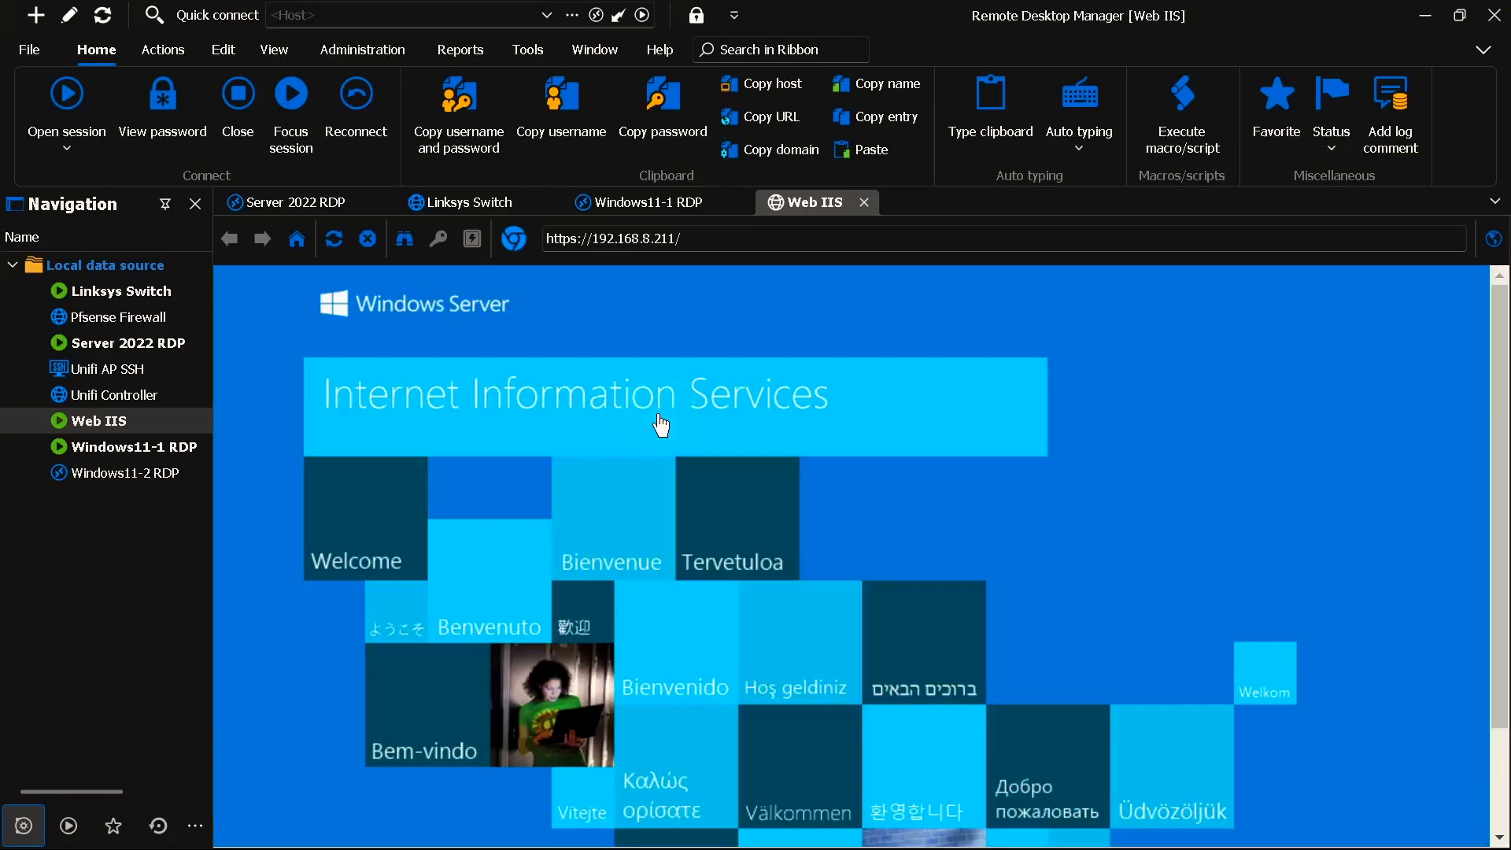
{"action": "left_click", "coordinate": [577, 240]}
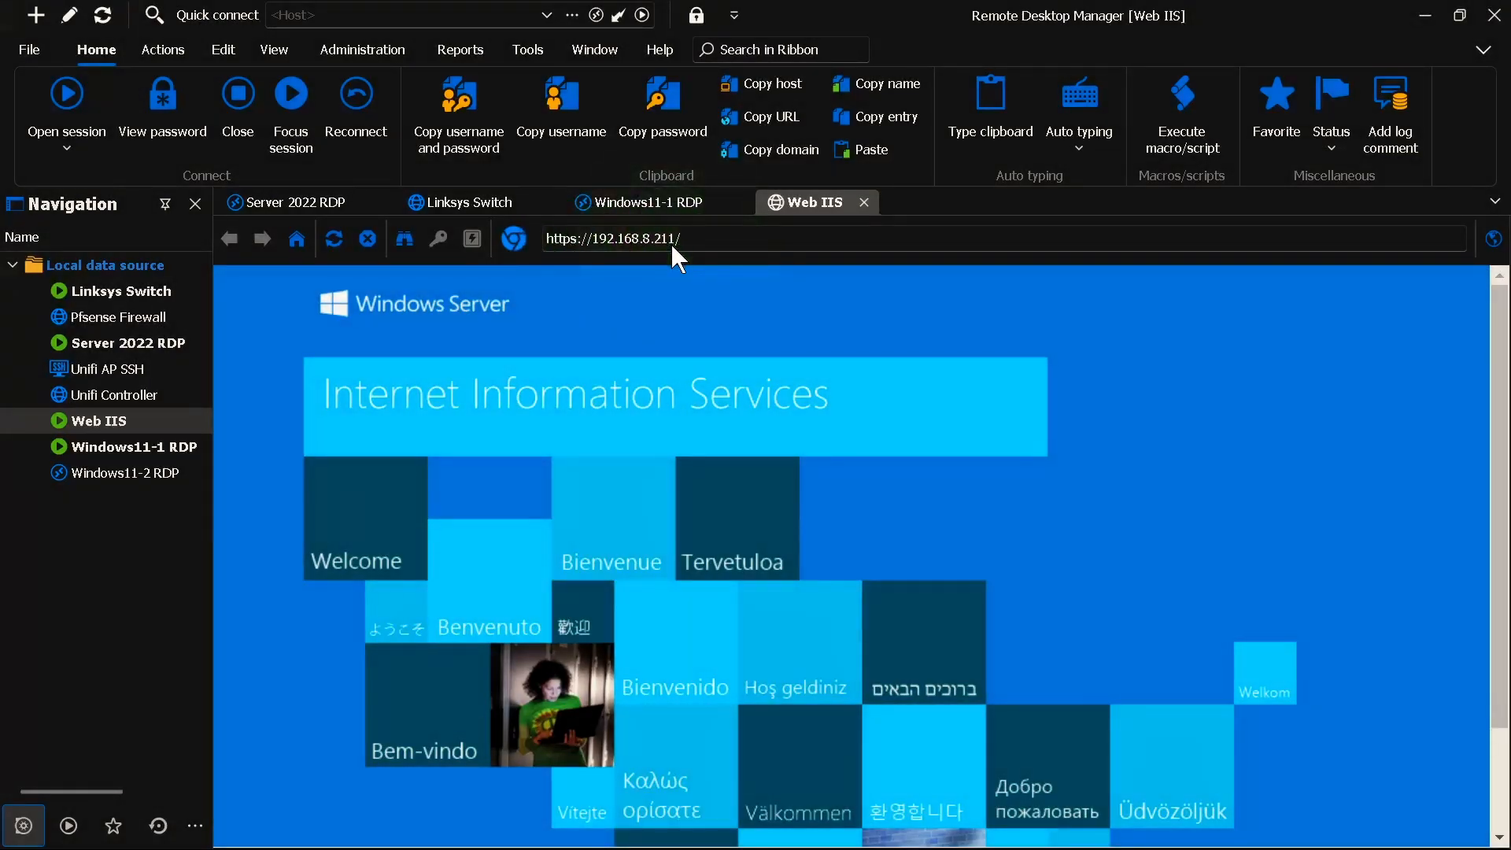